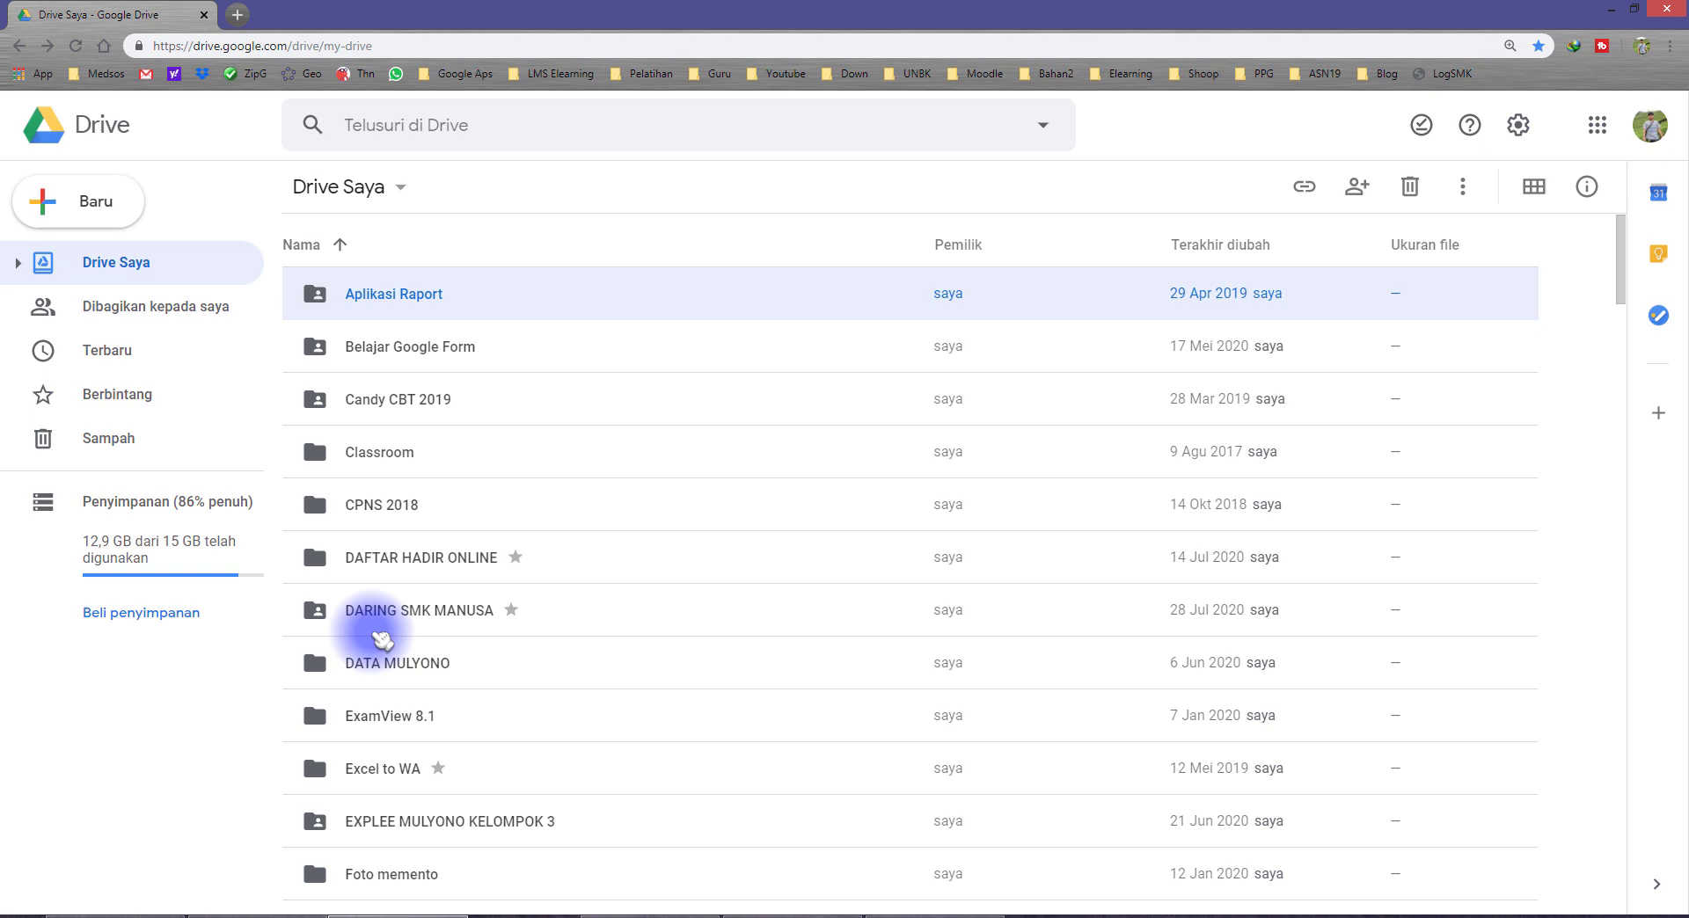
Step: Create a new folder named DAFTAR HADIR 2020 in Drive Saya
left_click(182, 700)
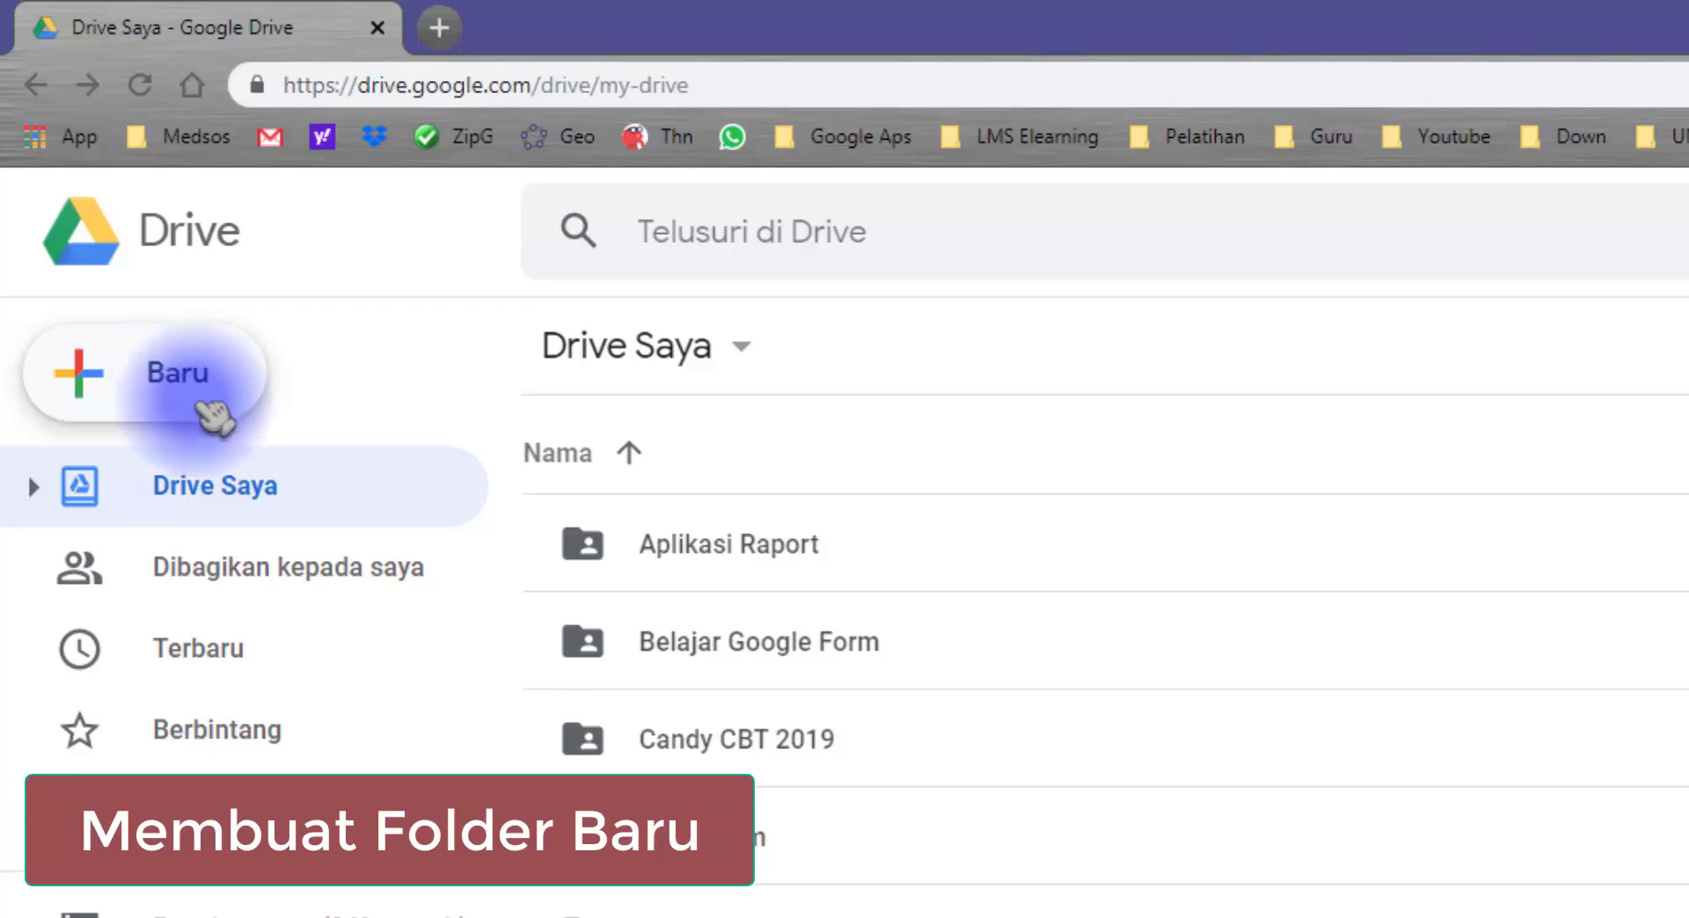
left_click(214, 413)
left_click(316, 415)
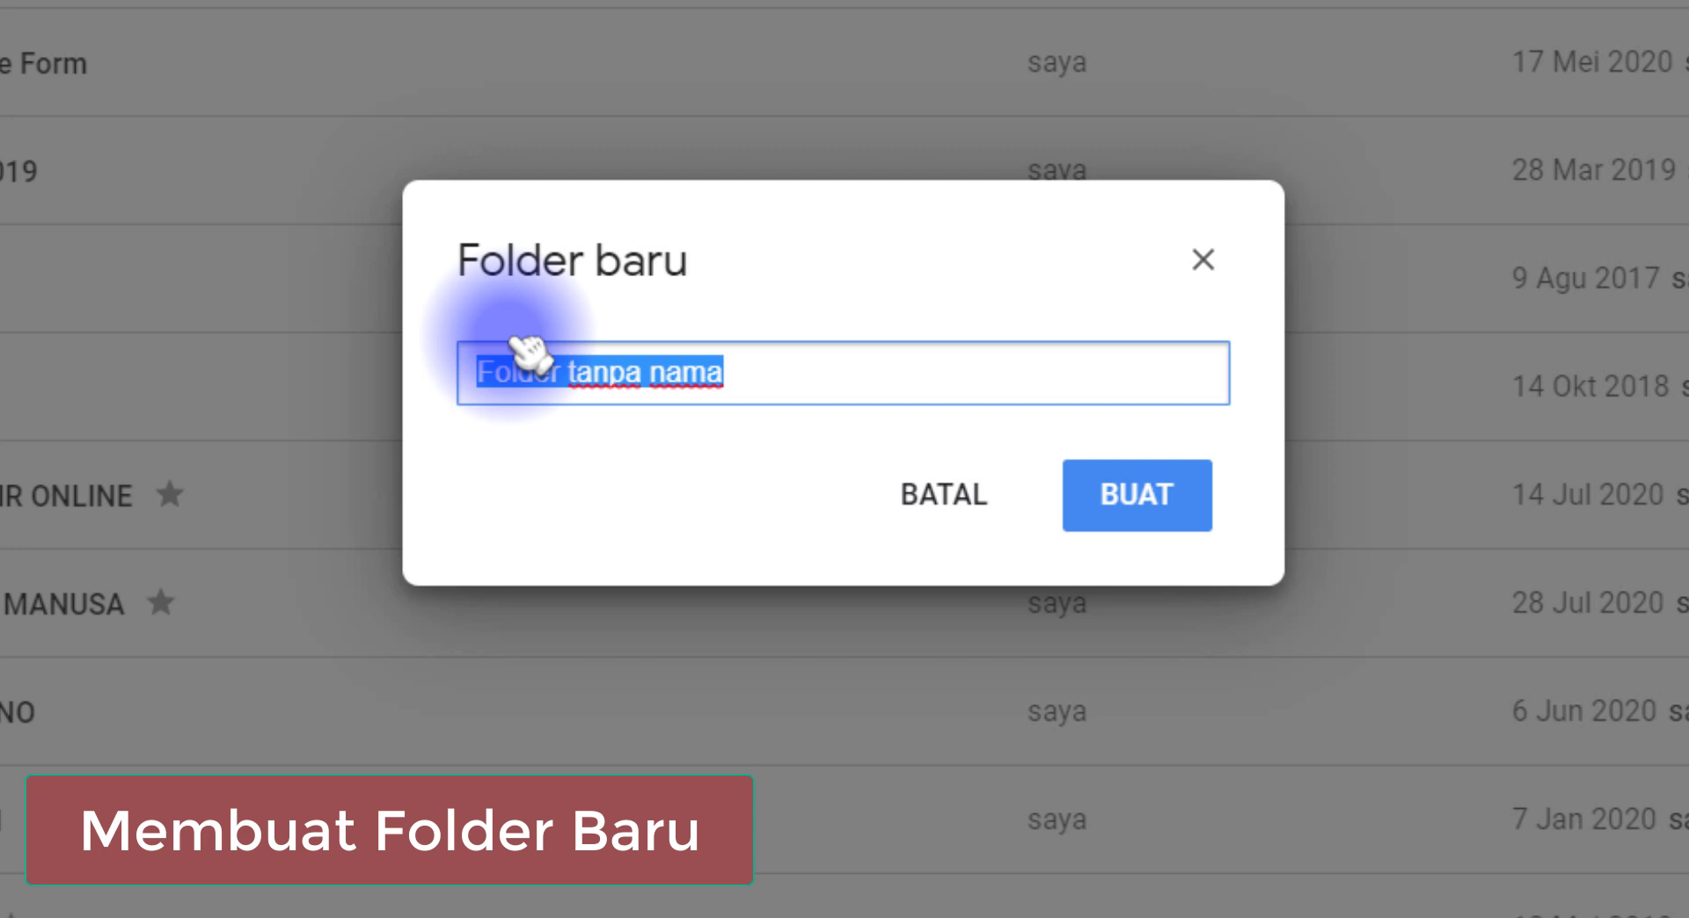
left_click_drag(796, 376, 440, 395)
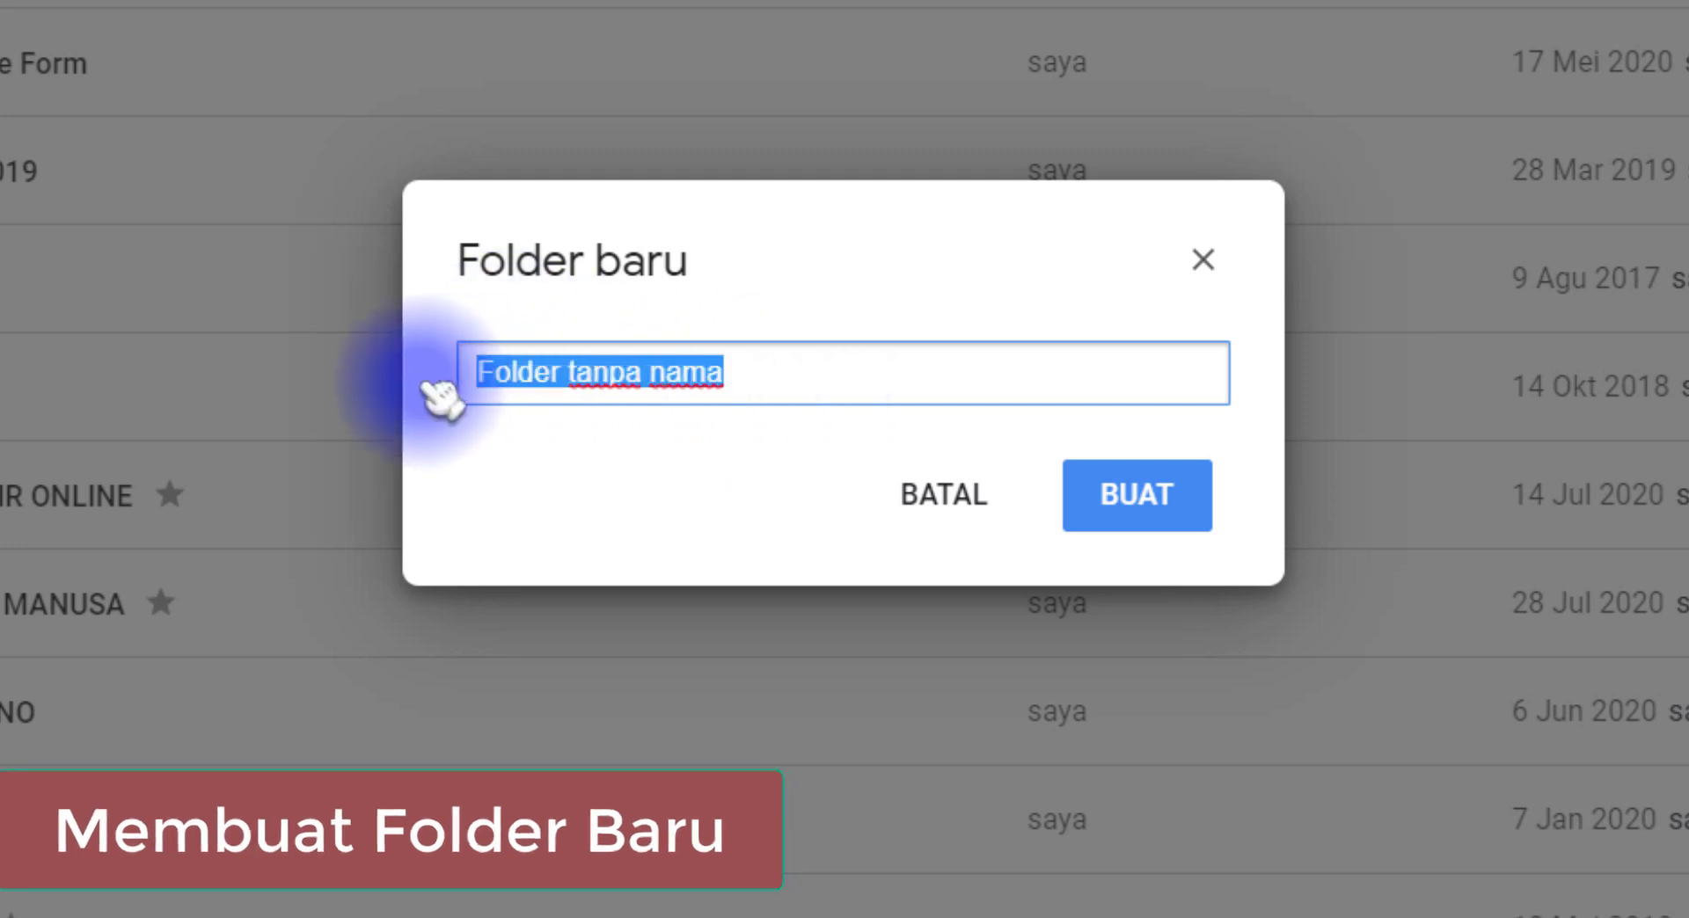
type("DAFTAR HADIR 2020")
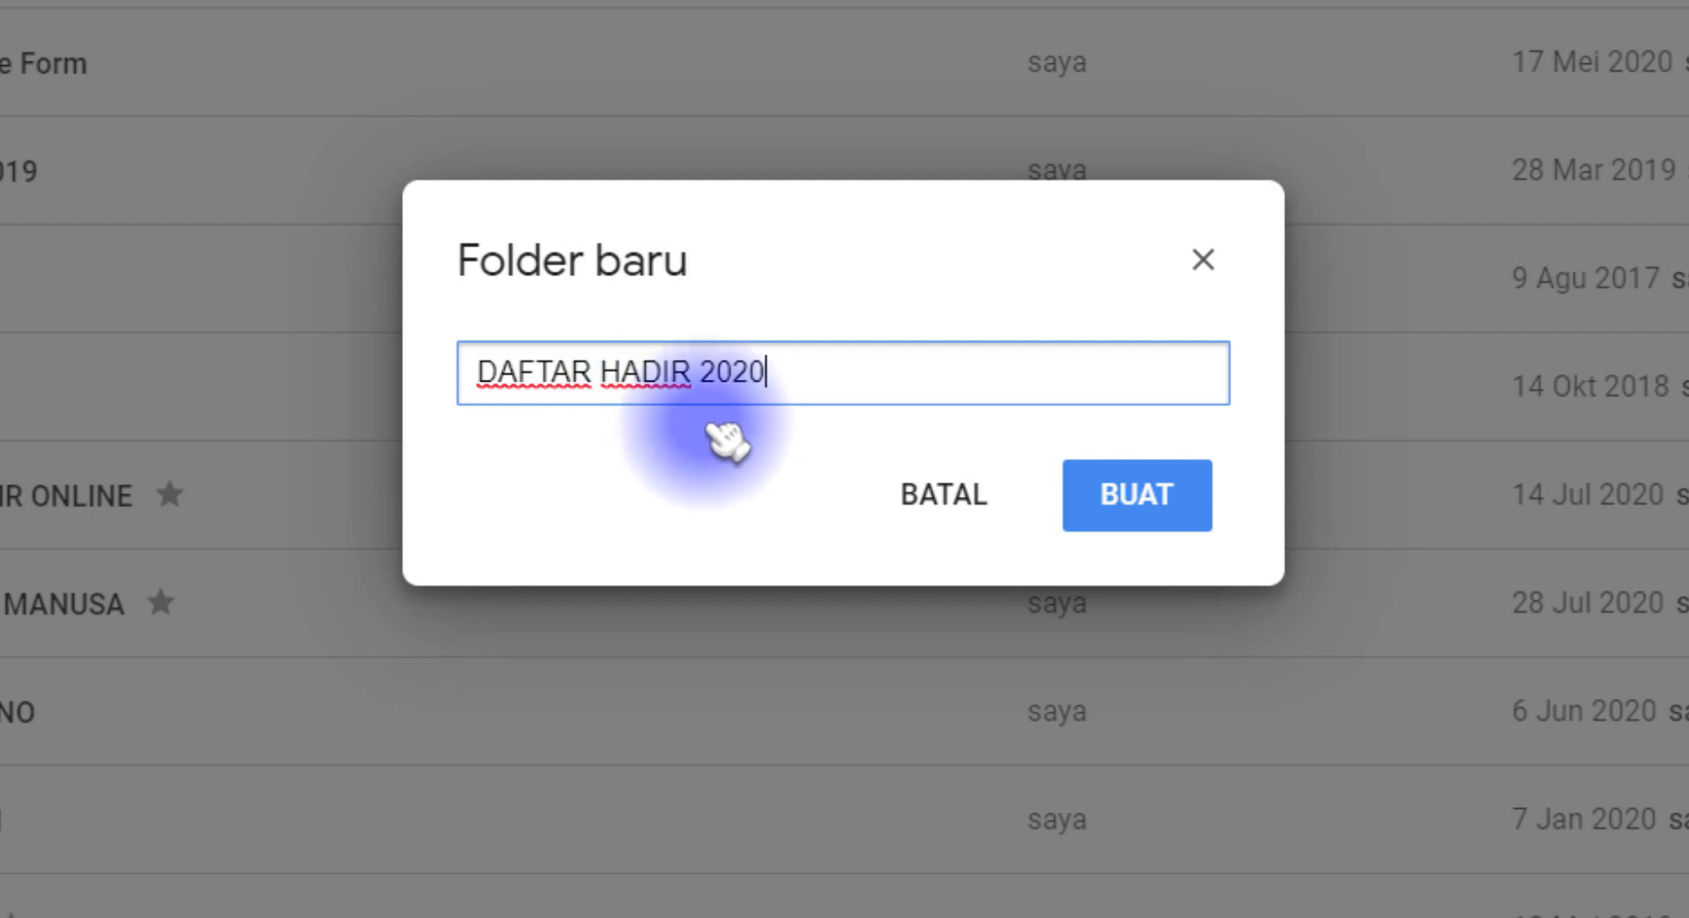
left_click_drag(809, 382, 462, 367)
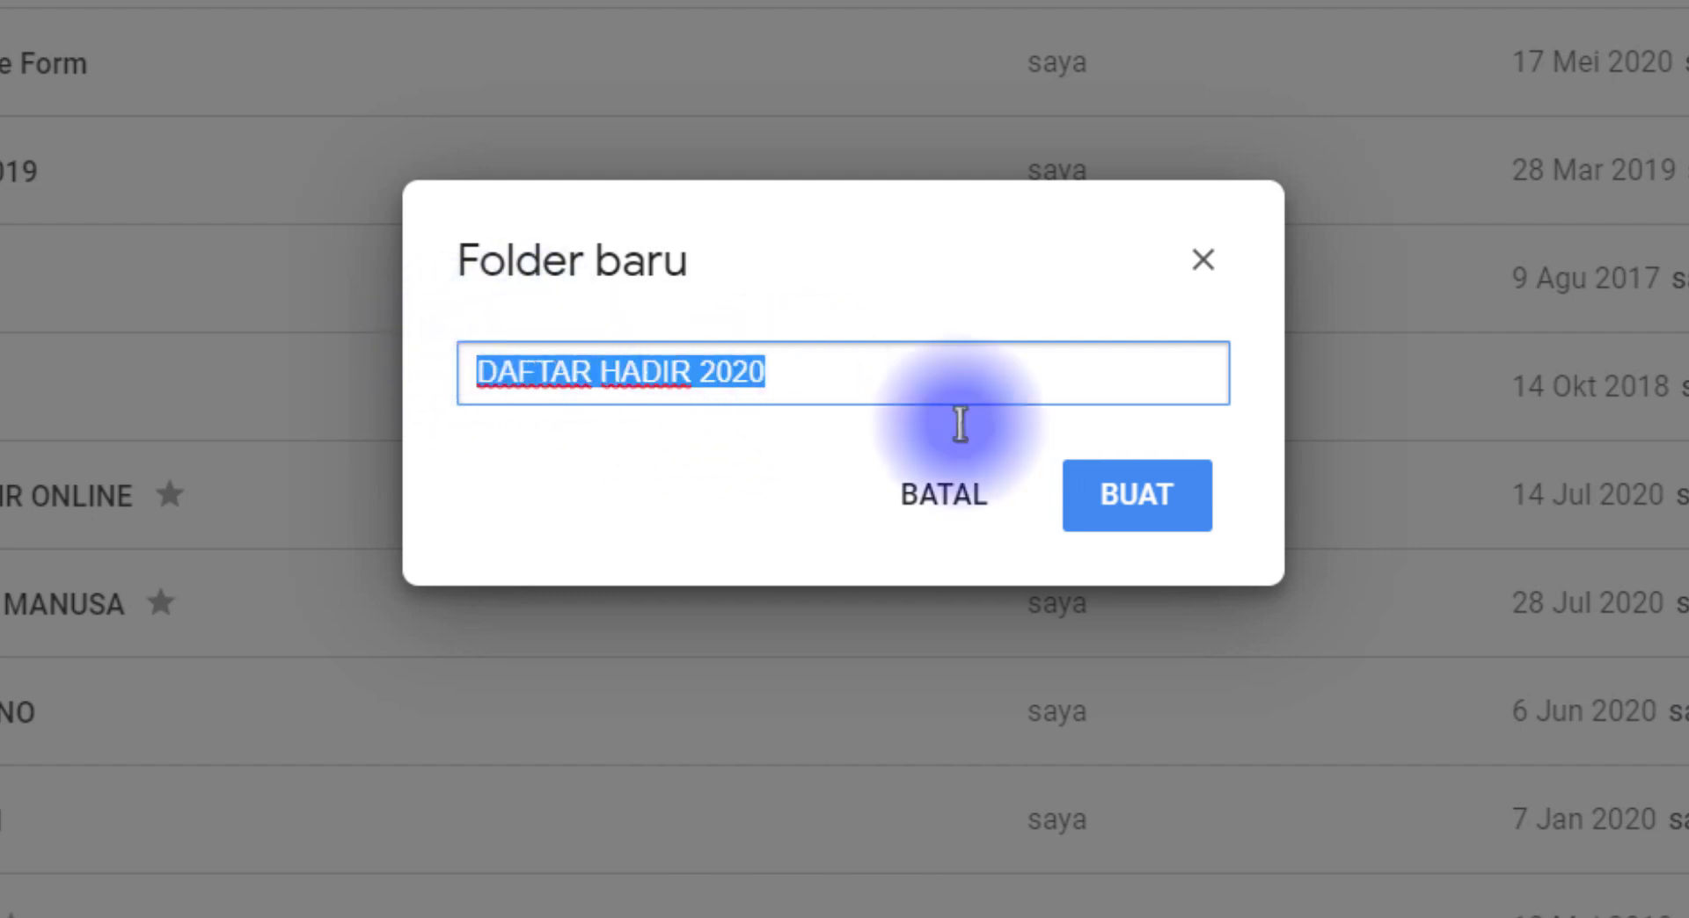
left_click(1152, 506)
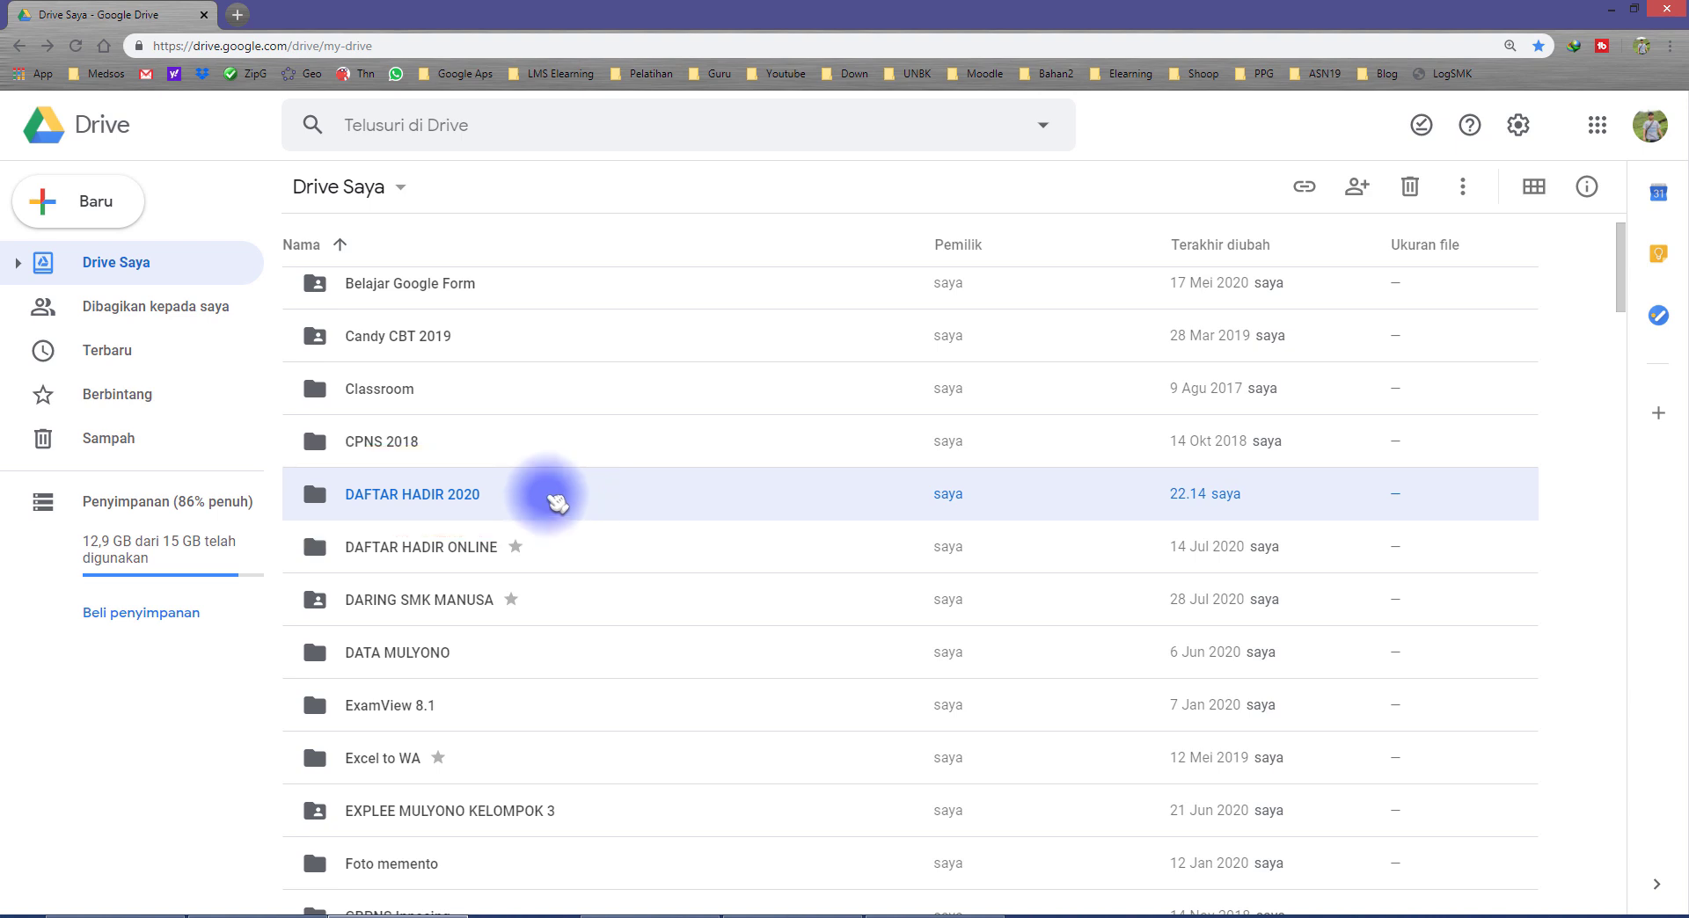
Step: Open the DAFTAR HADIR 2020 folder and create a blank Google Formulir inside it
double_click(557, 501)
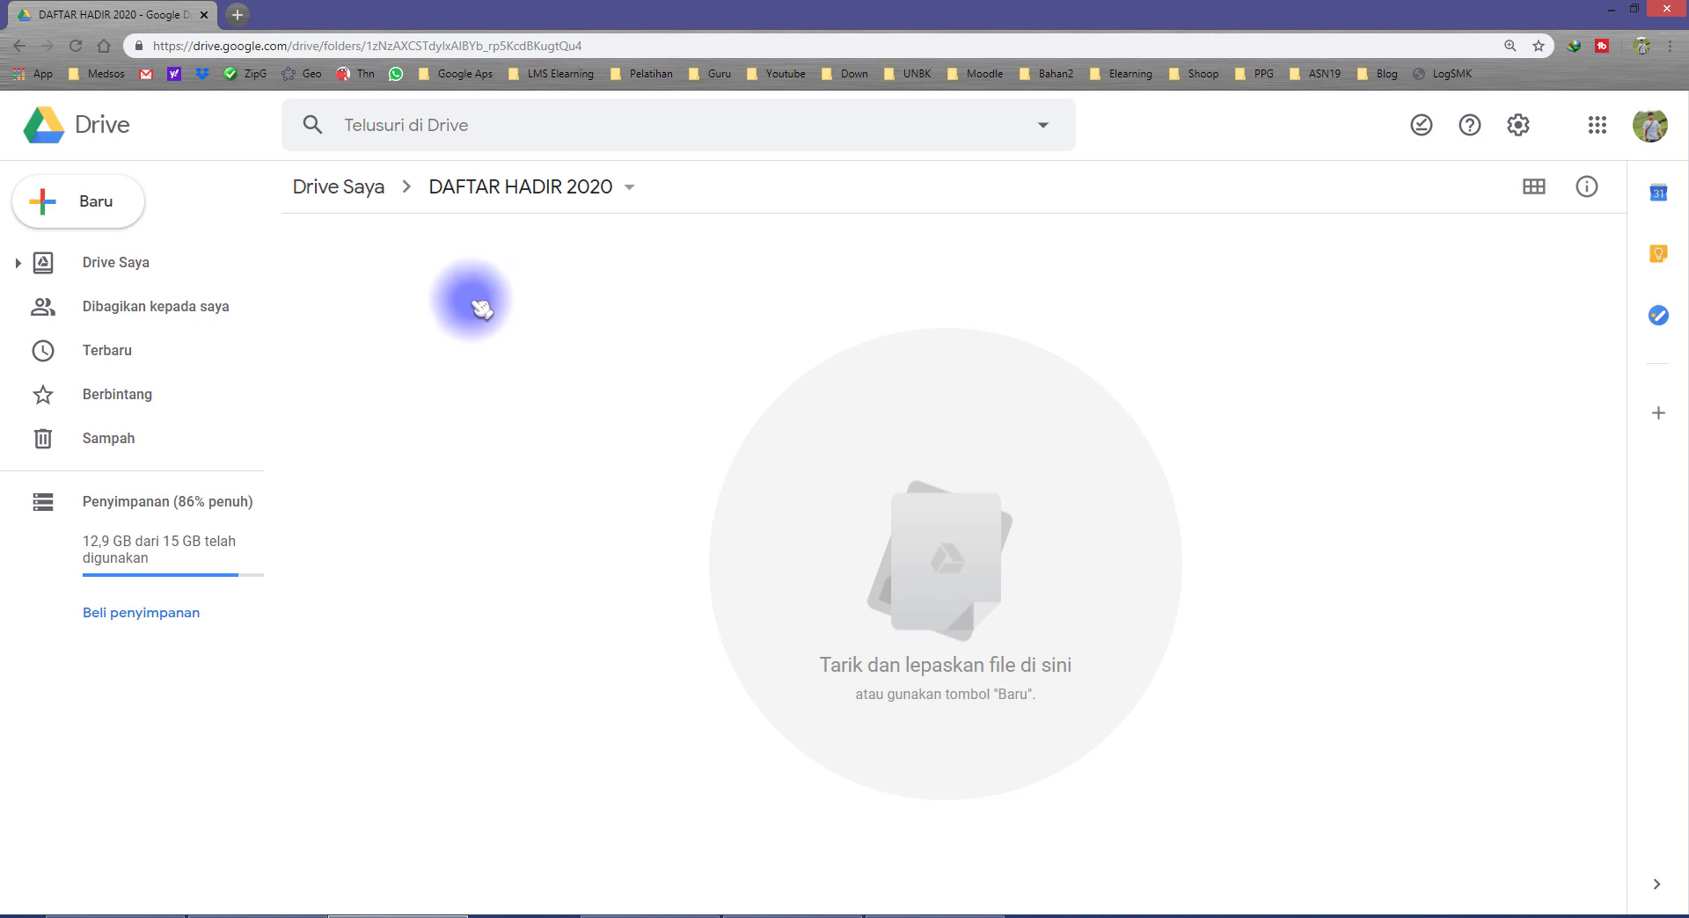
right_click(413, 297)
mouse_move(554, 574)
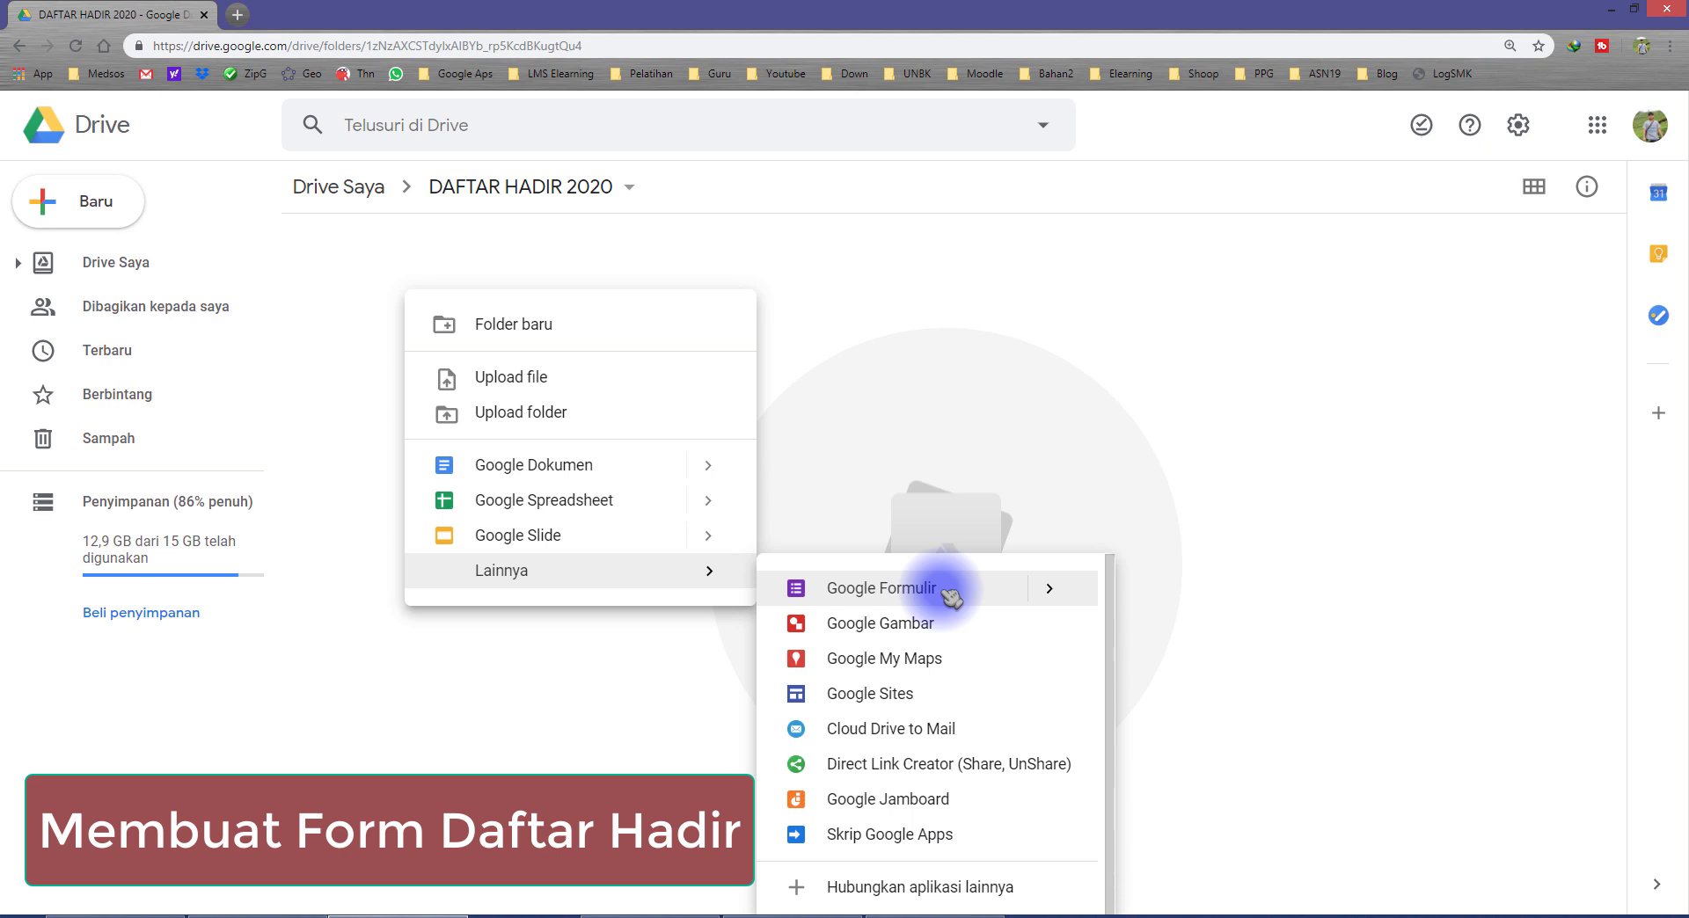
left_click(343, 261)
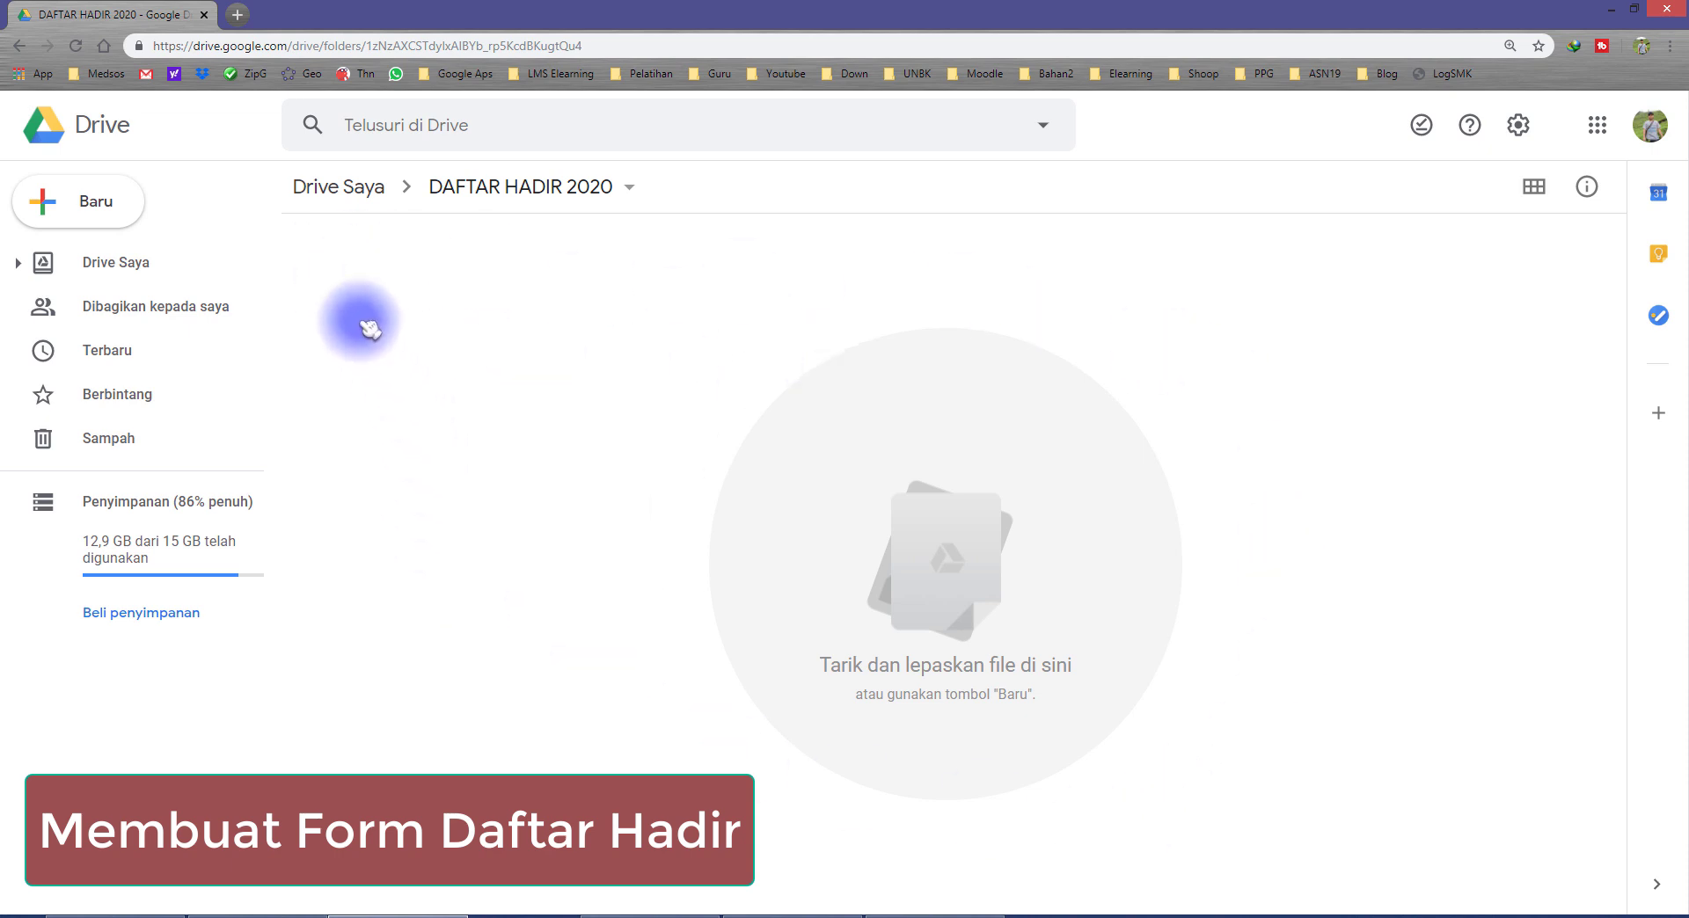
right_click(330, 257)
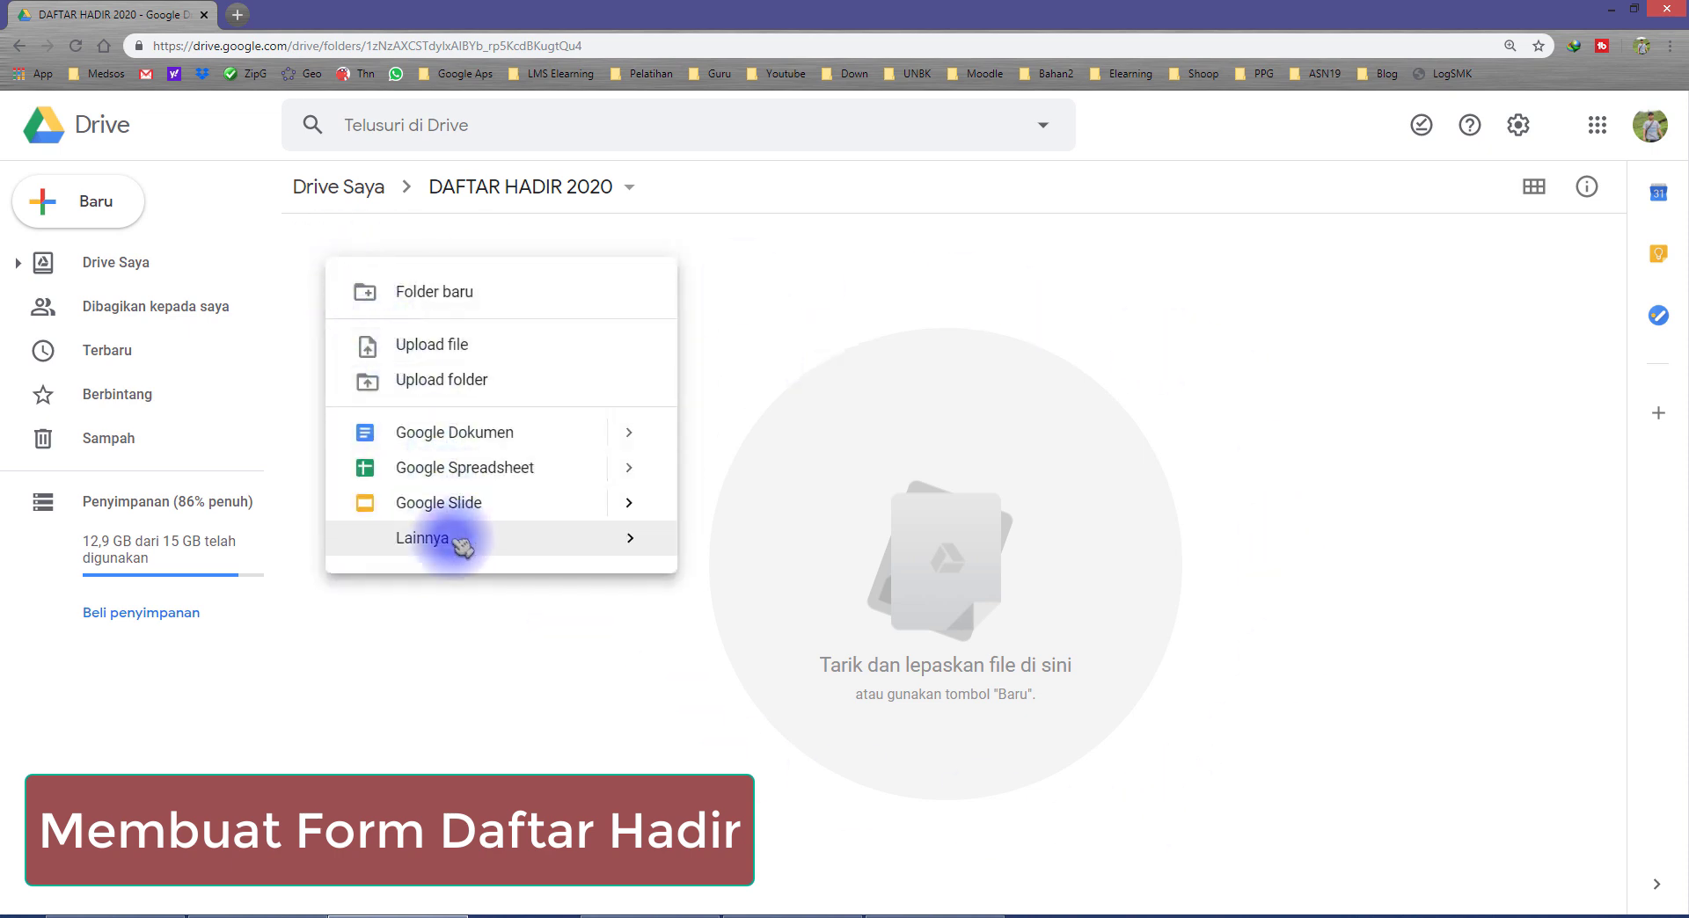
mouse_move(482, 547)
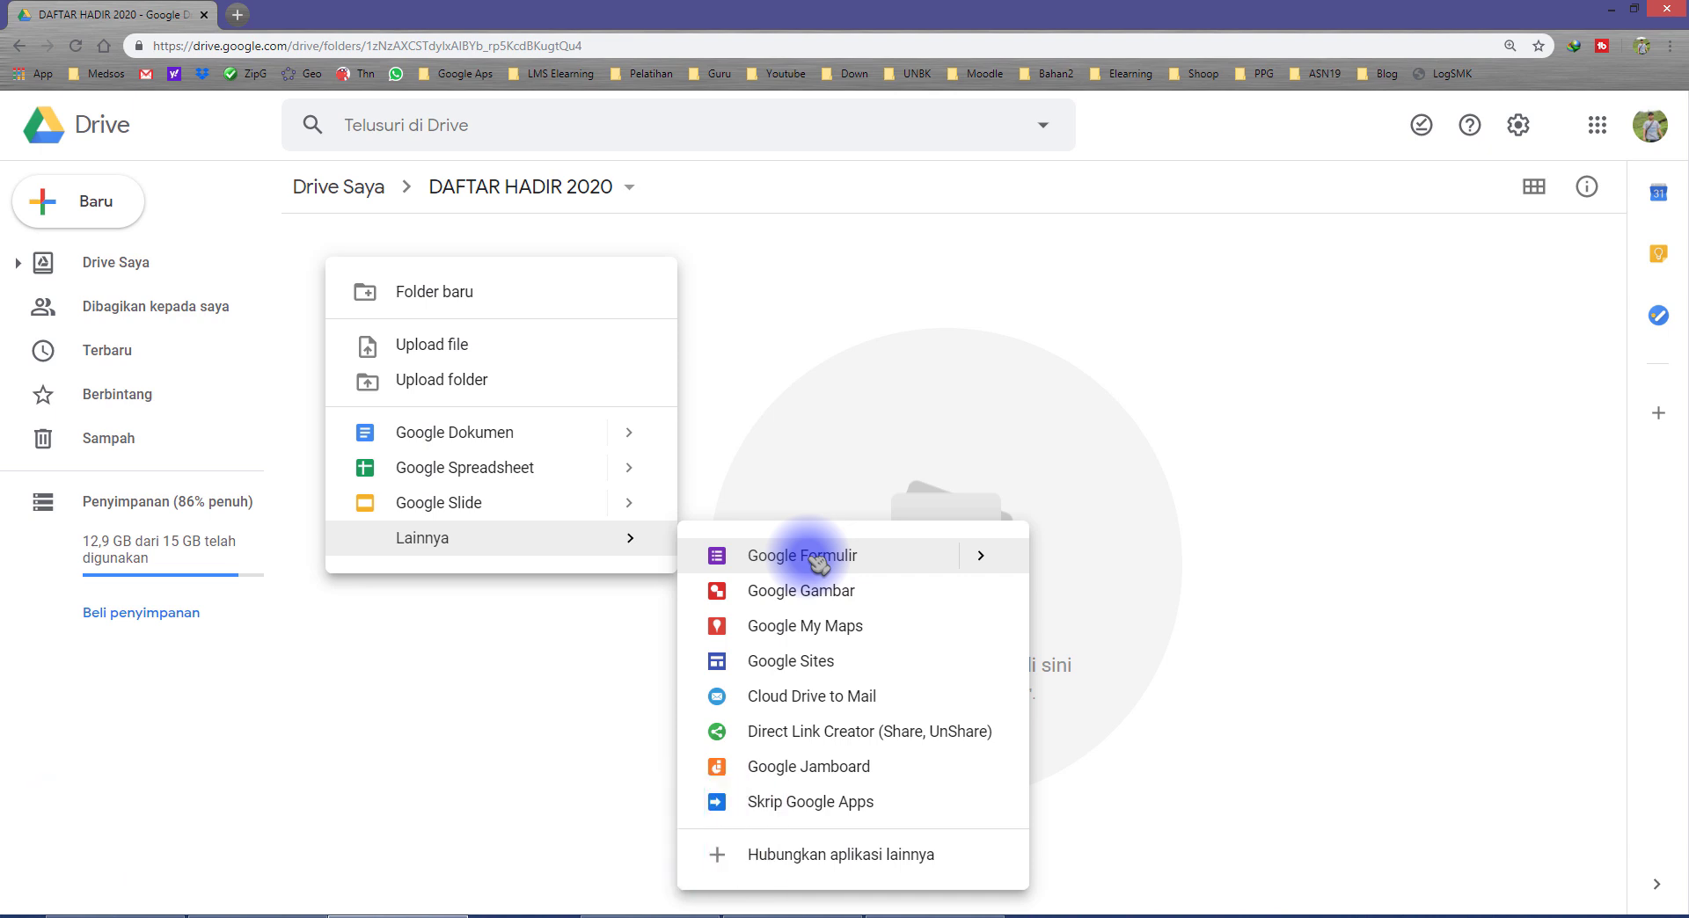
left_click(754, 554)
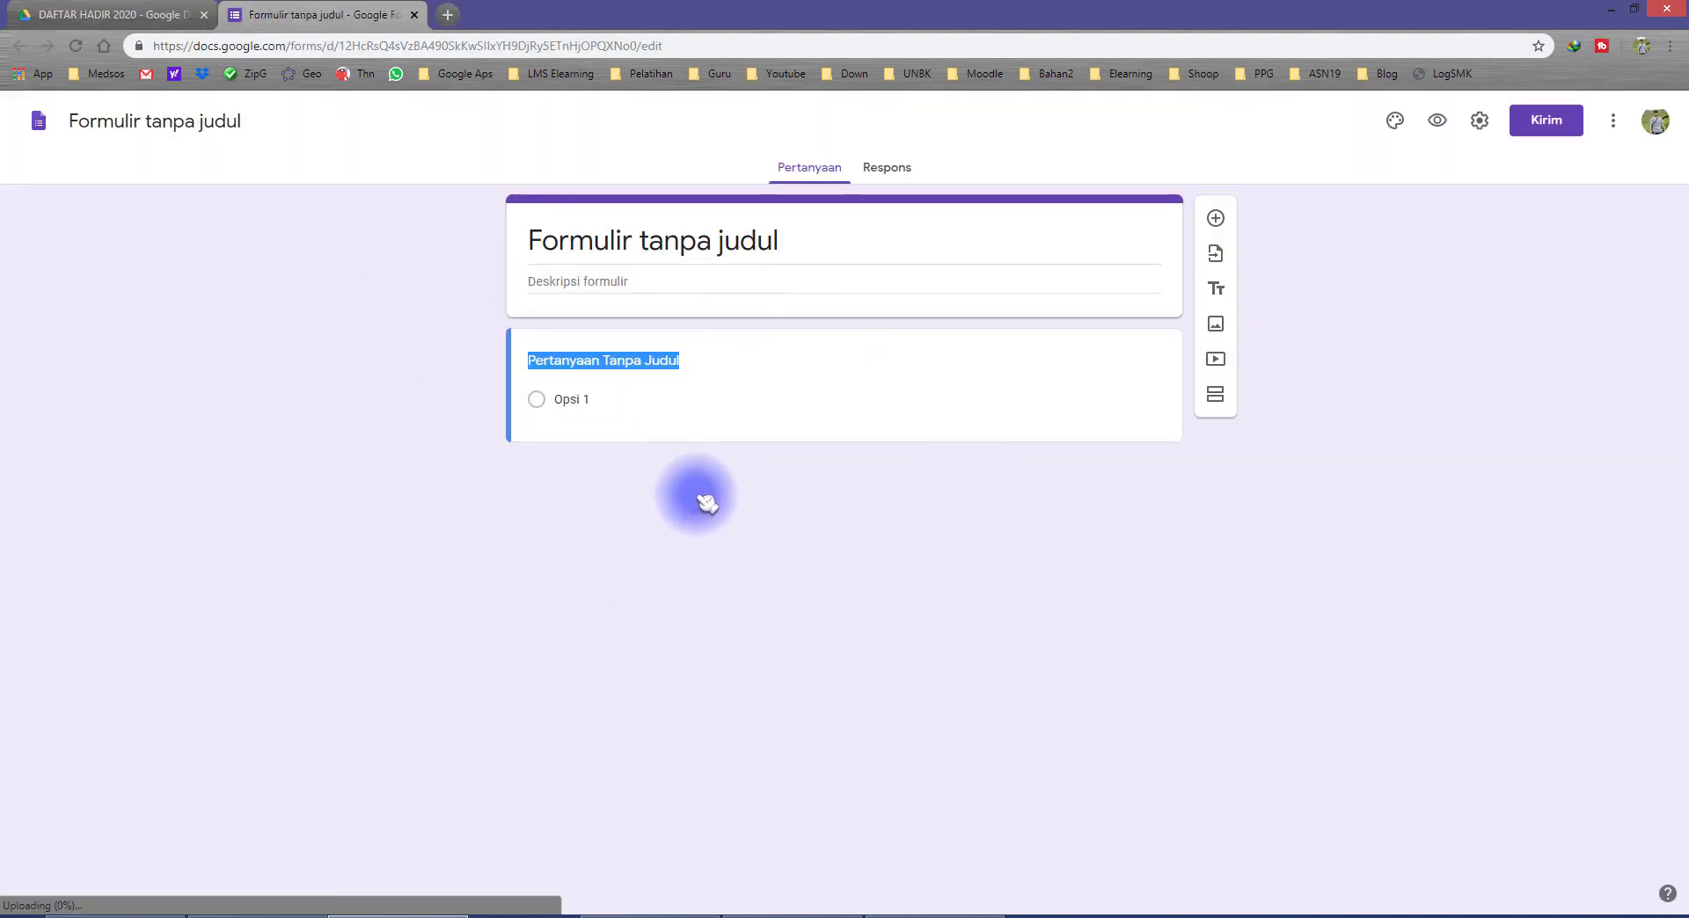
Step: Replace the form's title with ABSENSI SMP NEGERI 2
key("ctrl+plus")
key("ctrl+plus")
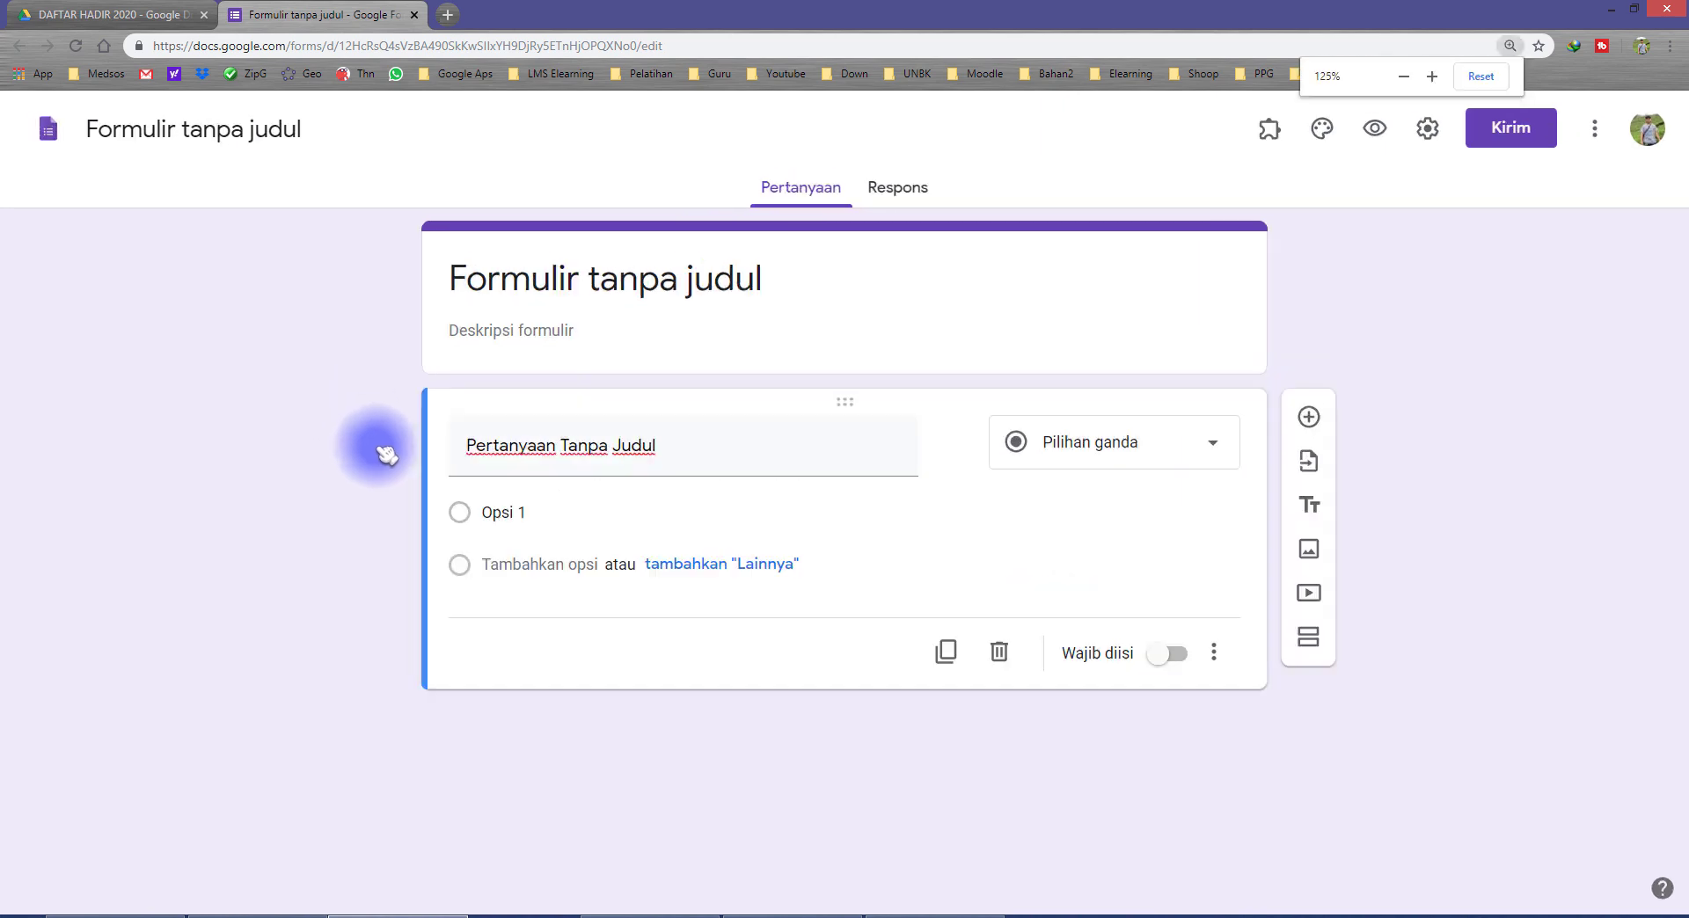
left_click(572, 280)
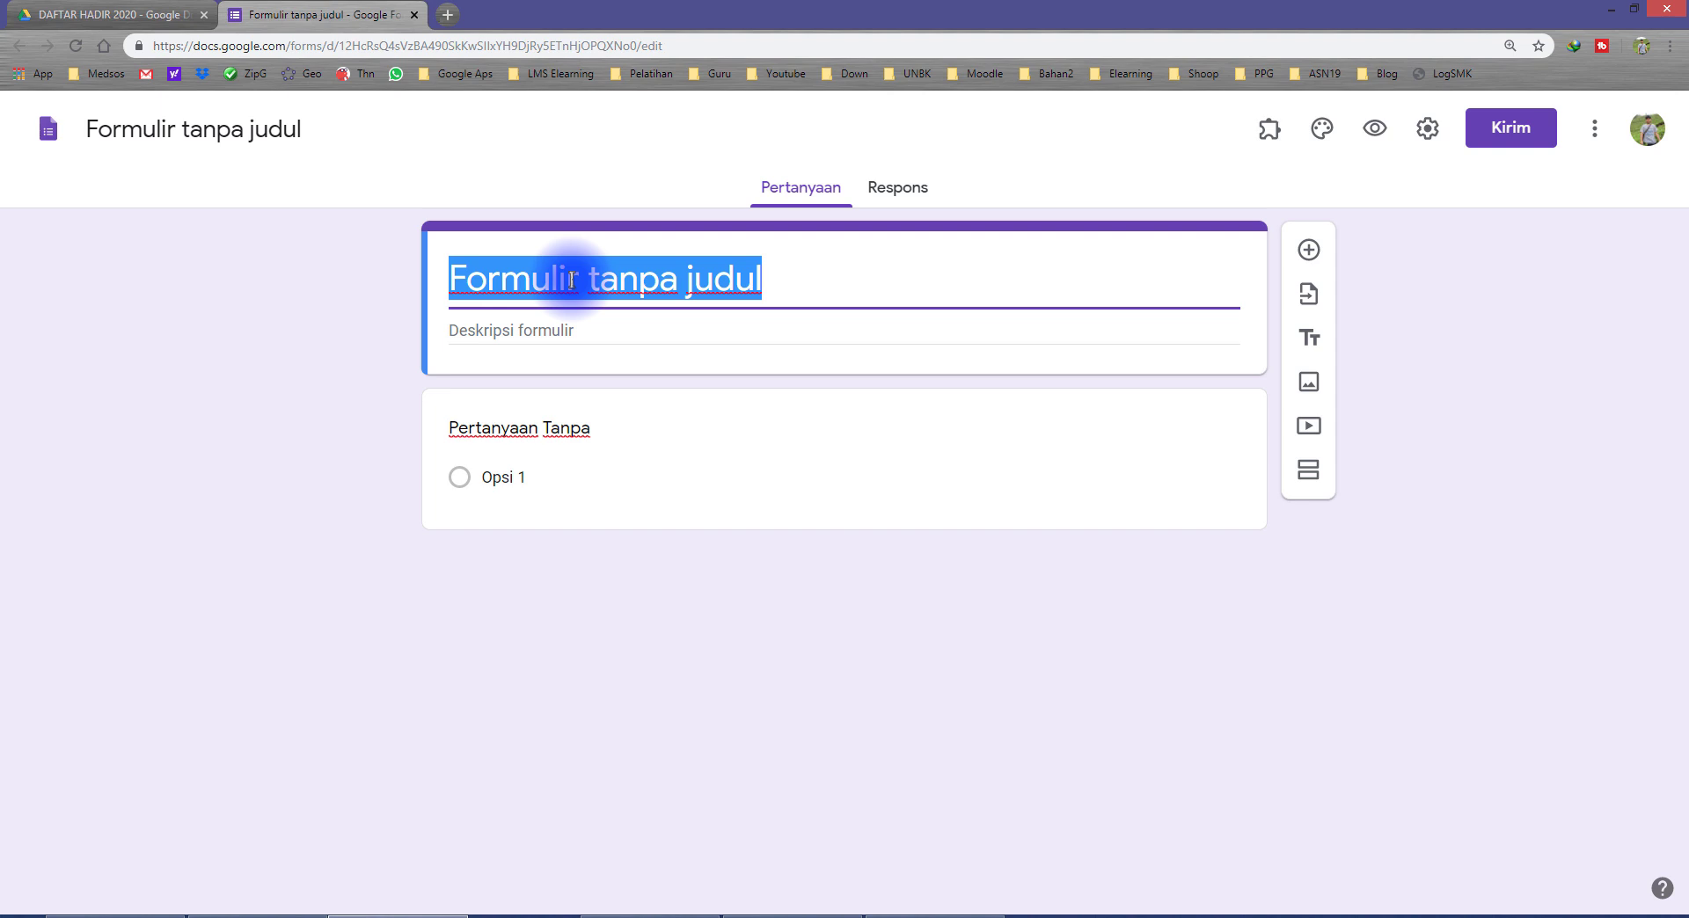
type("ABSENSI SMP NEGERI 2")
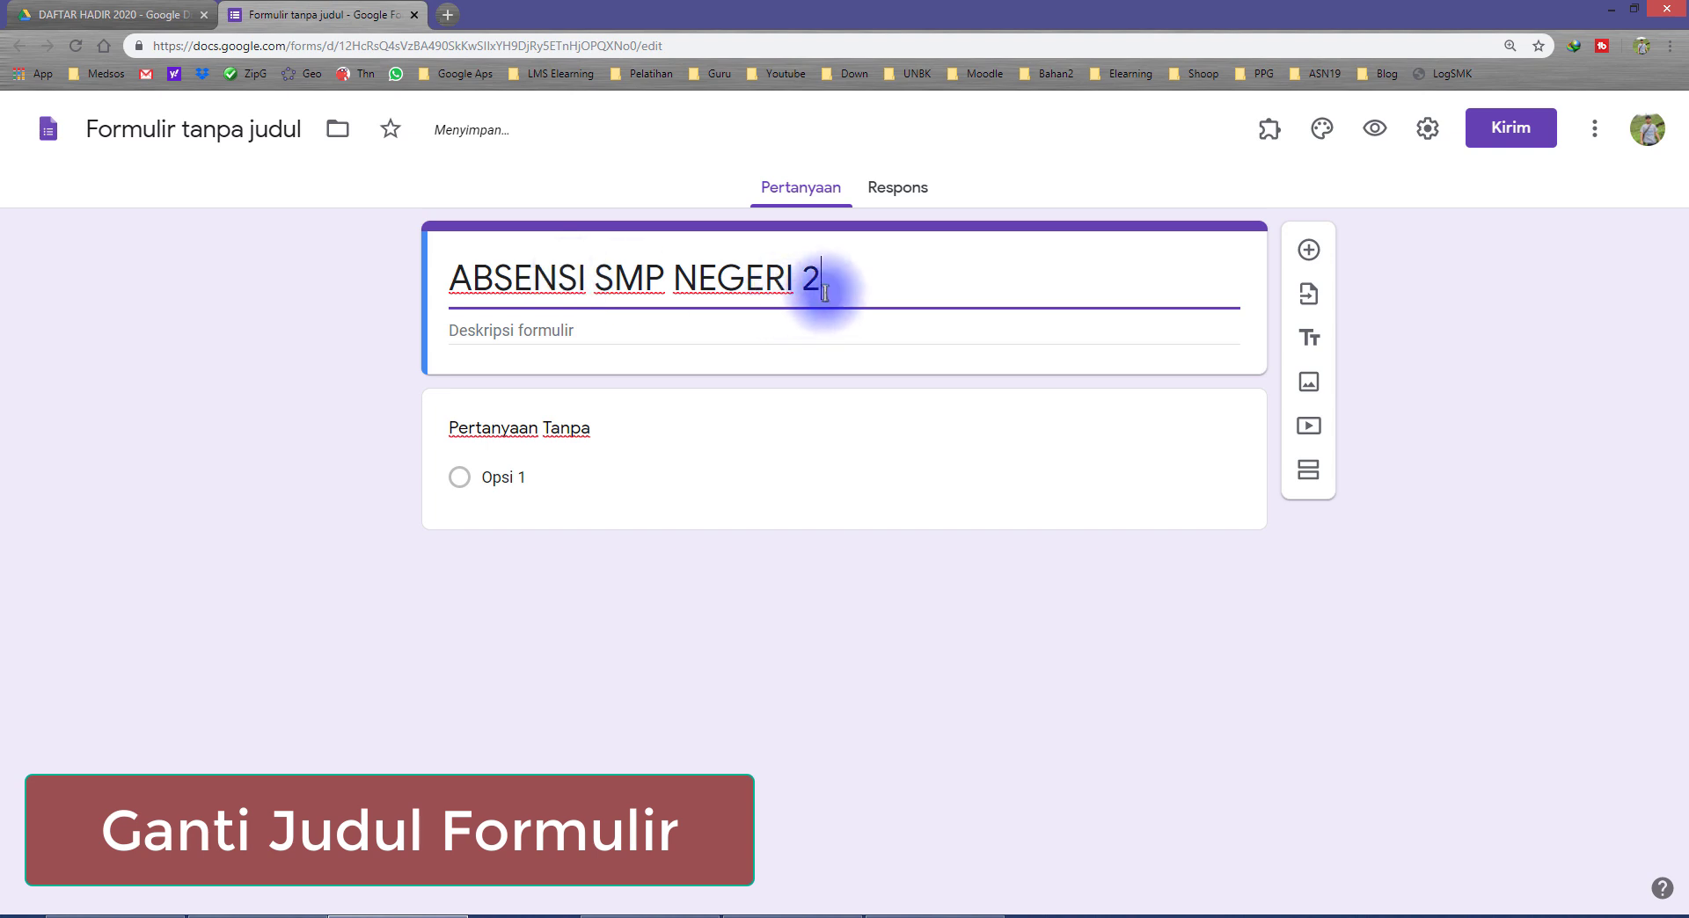
left_click_drag(832, 274, 400, 257)
left_click(662, 274)
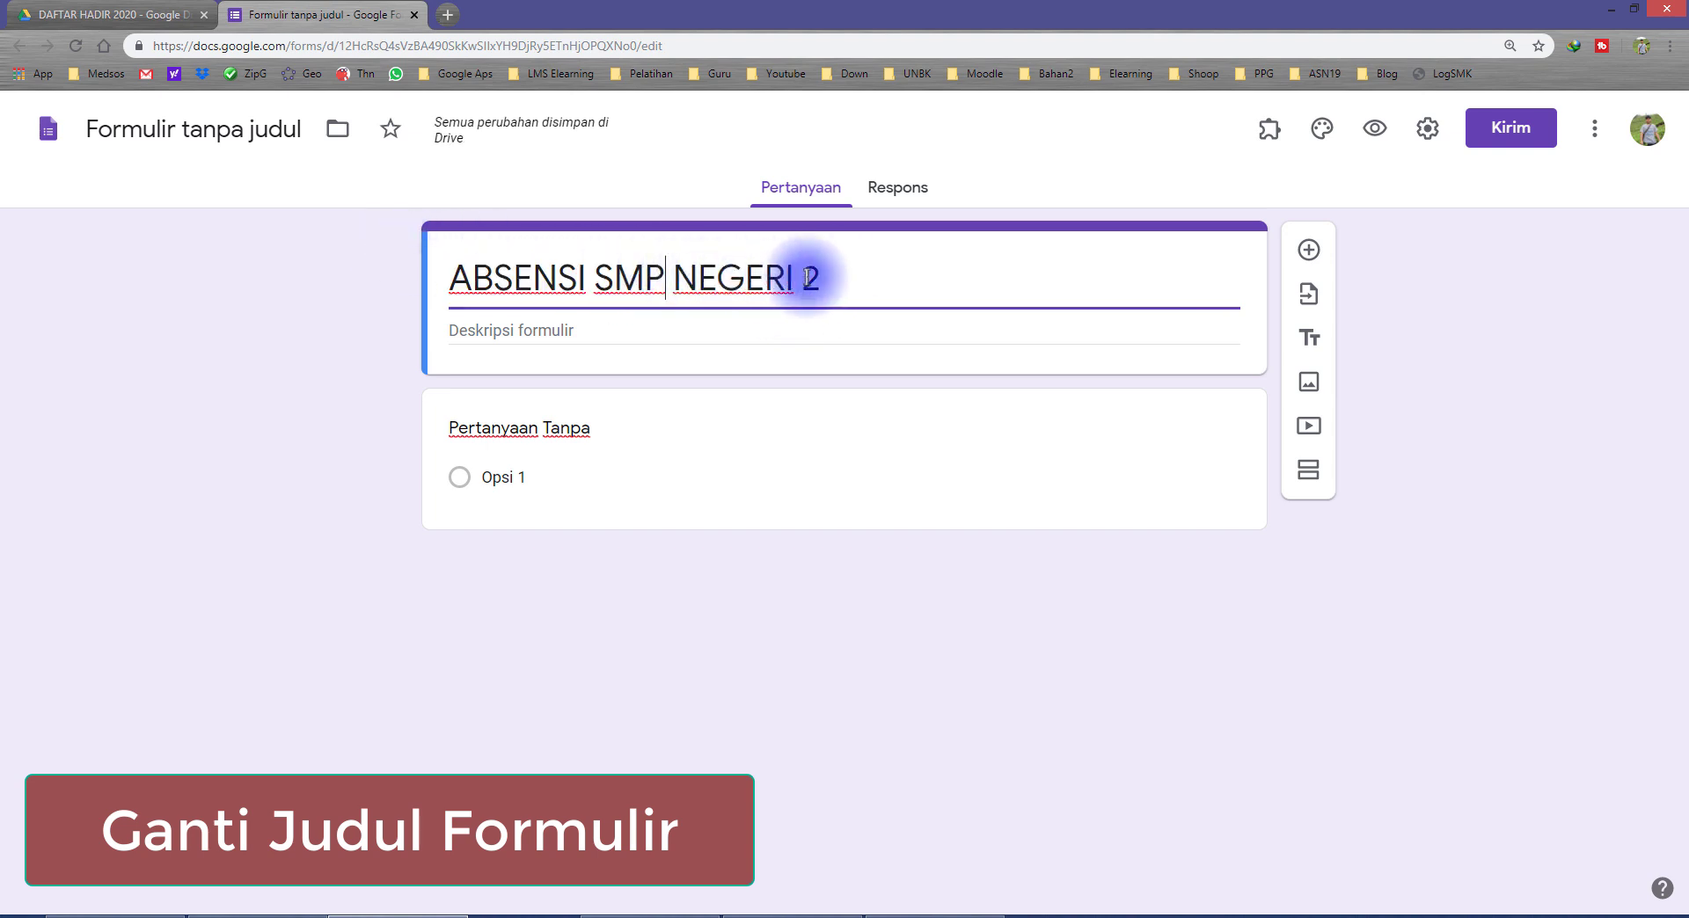
left_click_drag(835, 278, 431, 266)
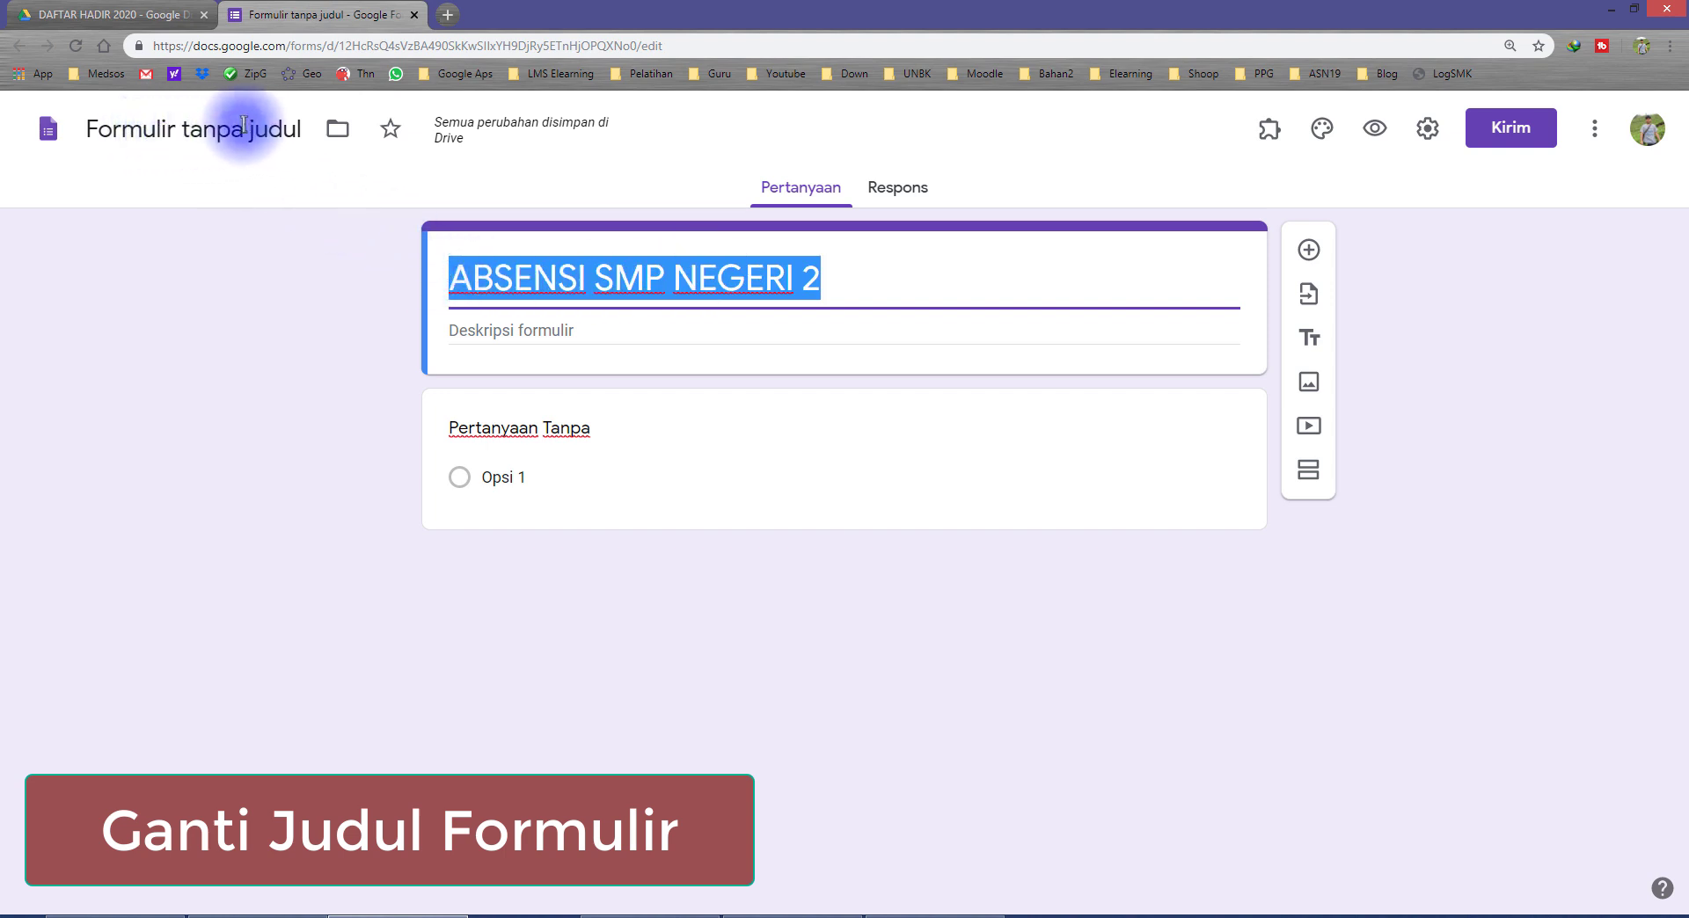
Step: Give the form file the same name as its title, ABSENSI SMP NEGERI 2
left_click(182, 128)
left_click(546, 265)
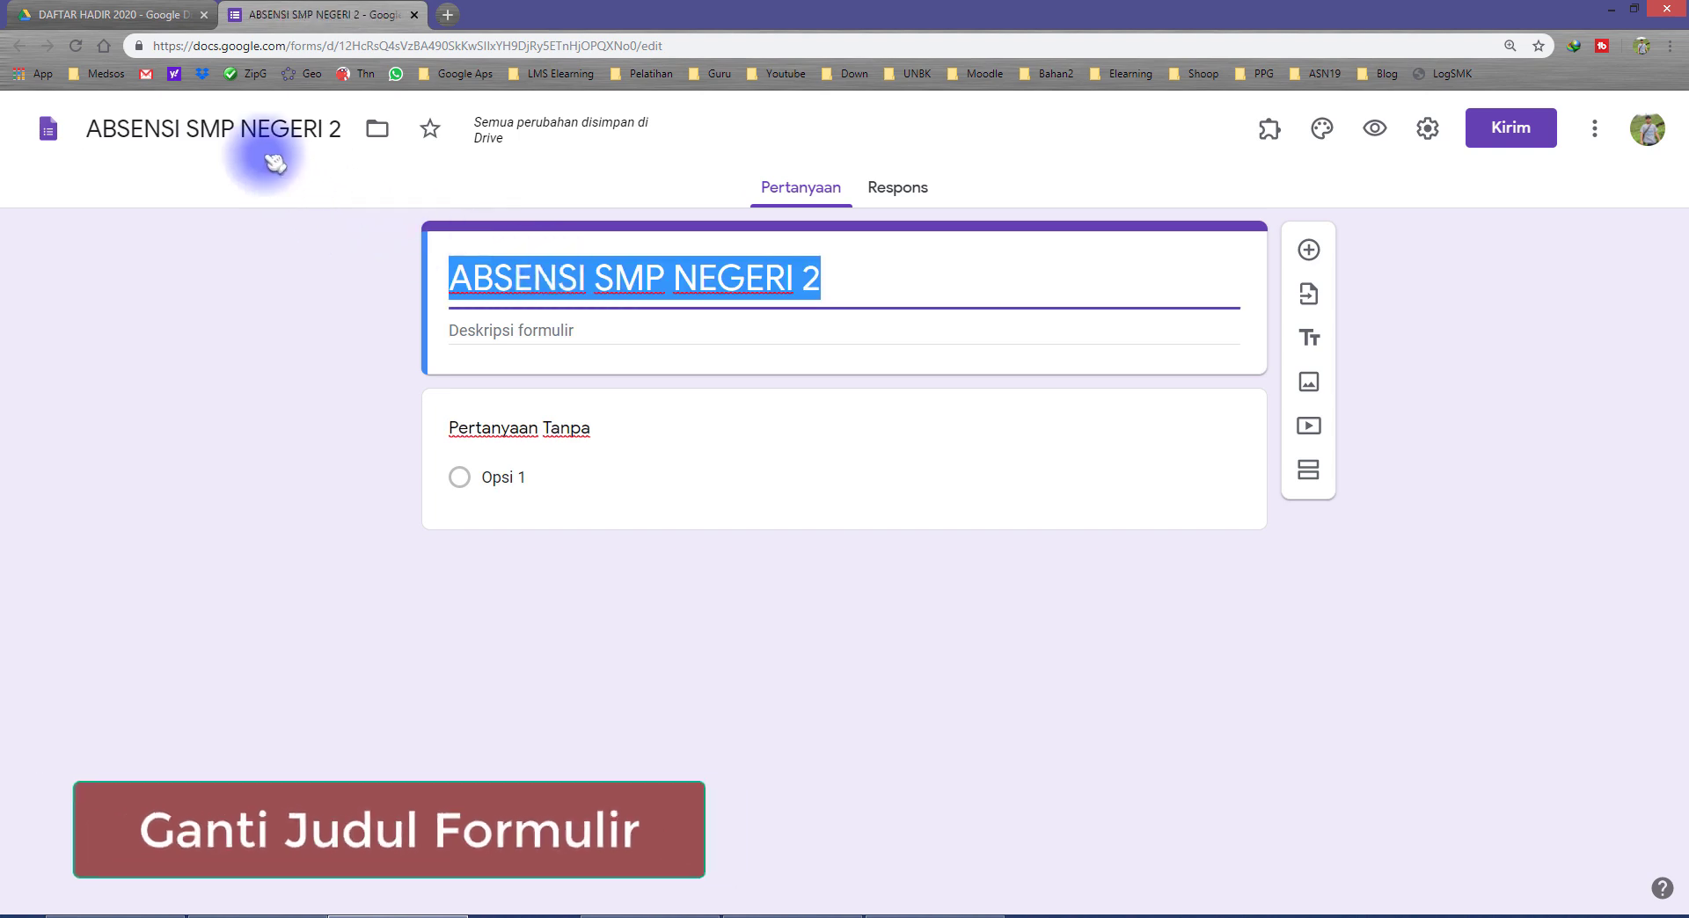
left_click(242, 133)
left_click(502, 264)
left_click(247, 130)
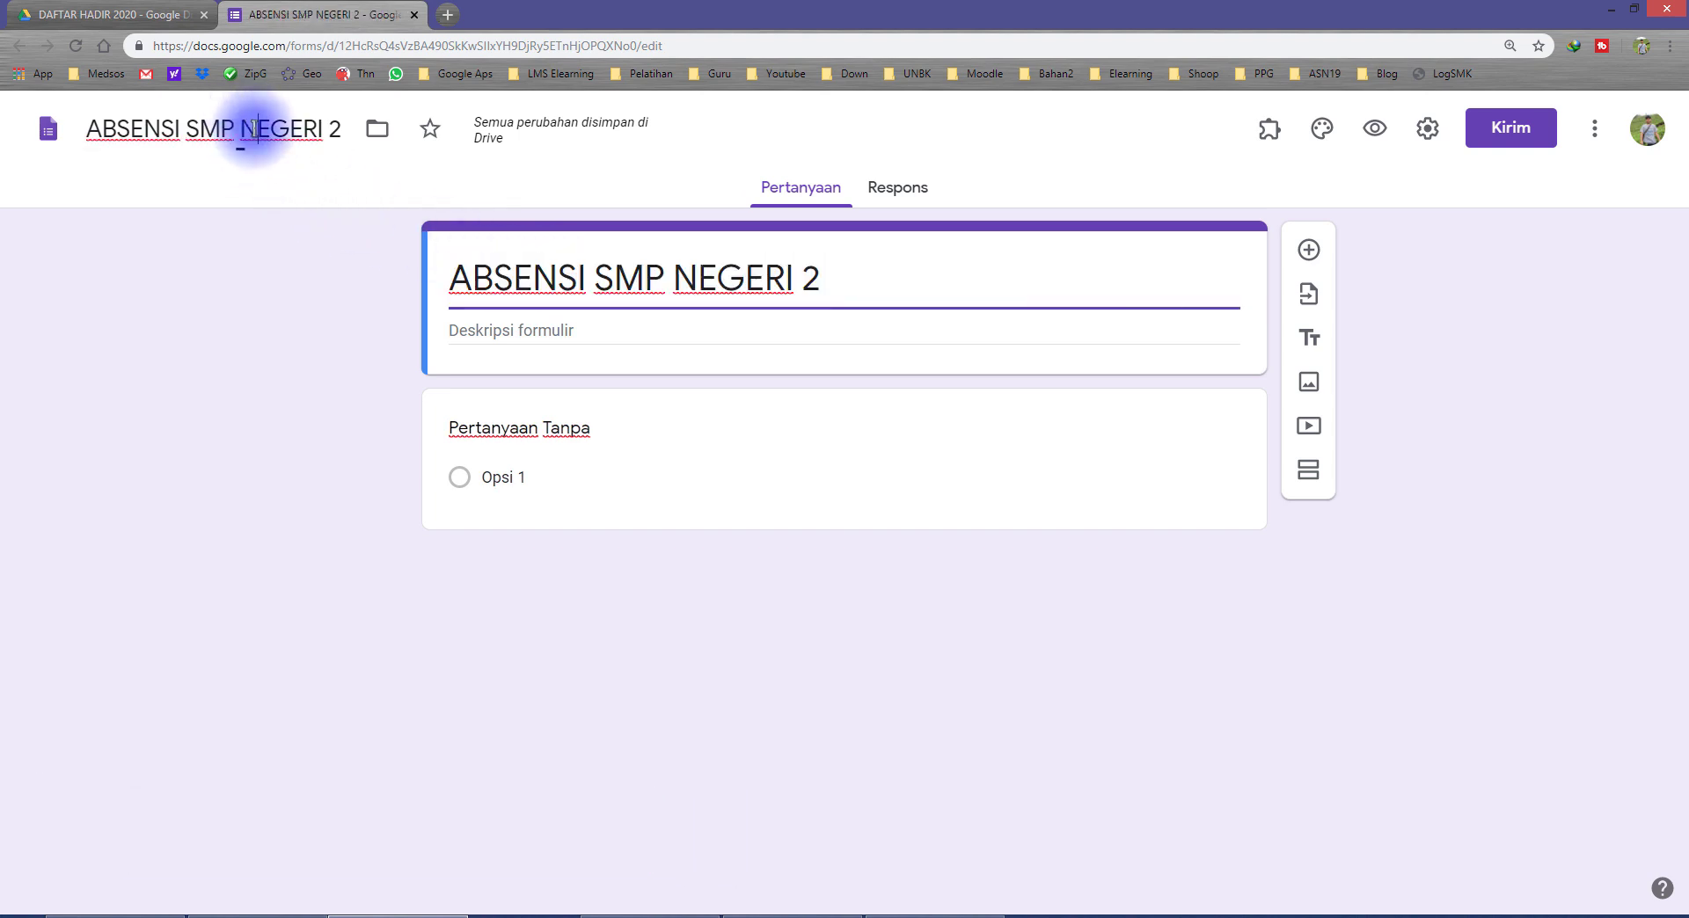
left_click(324, 320)
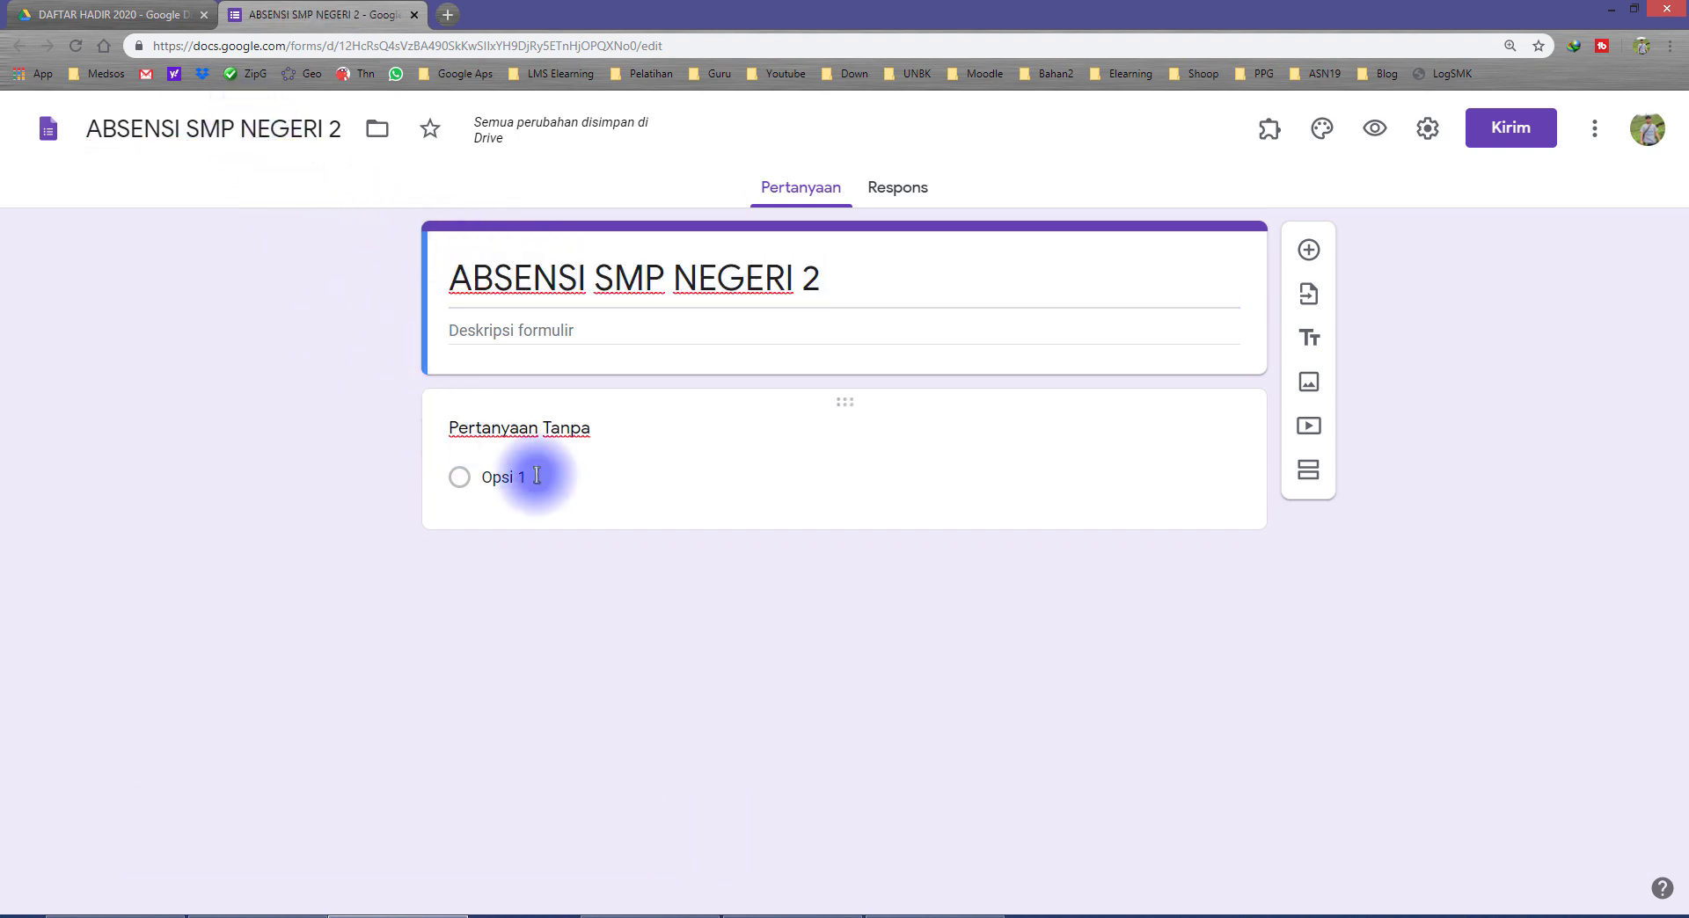
Step: Title the first question NIS as a Jawaban singkat question and remove its automatically added number validation
left_click(570, 431)
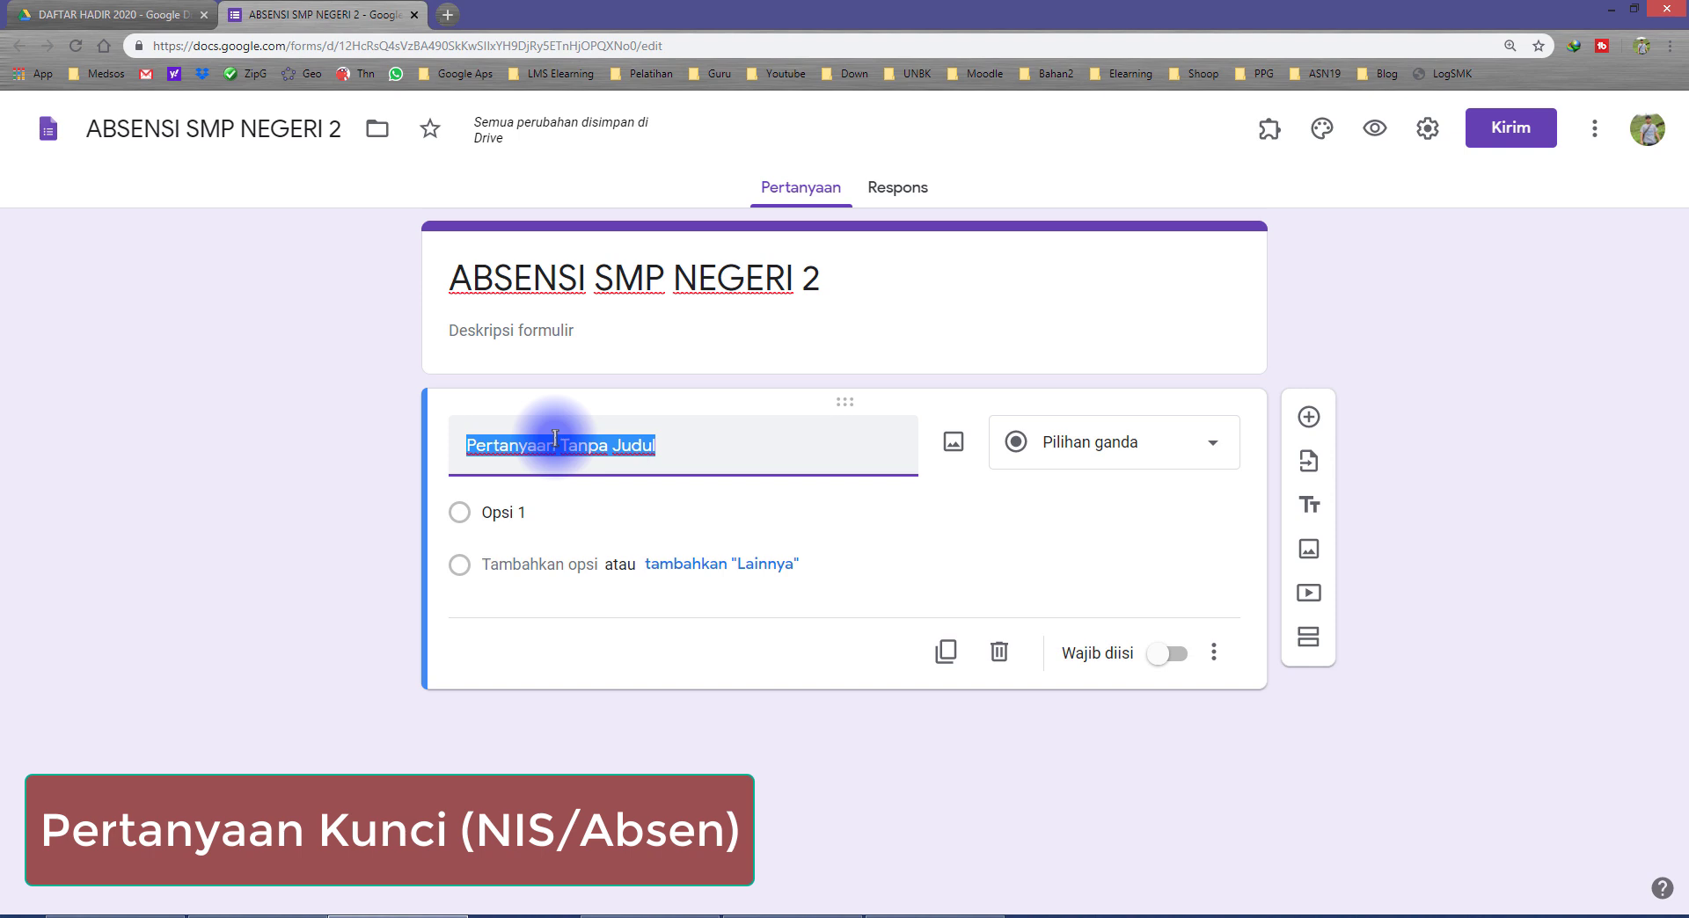
type("NIS")
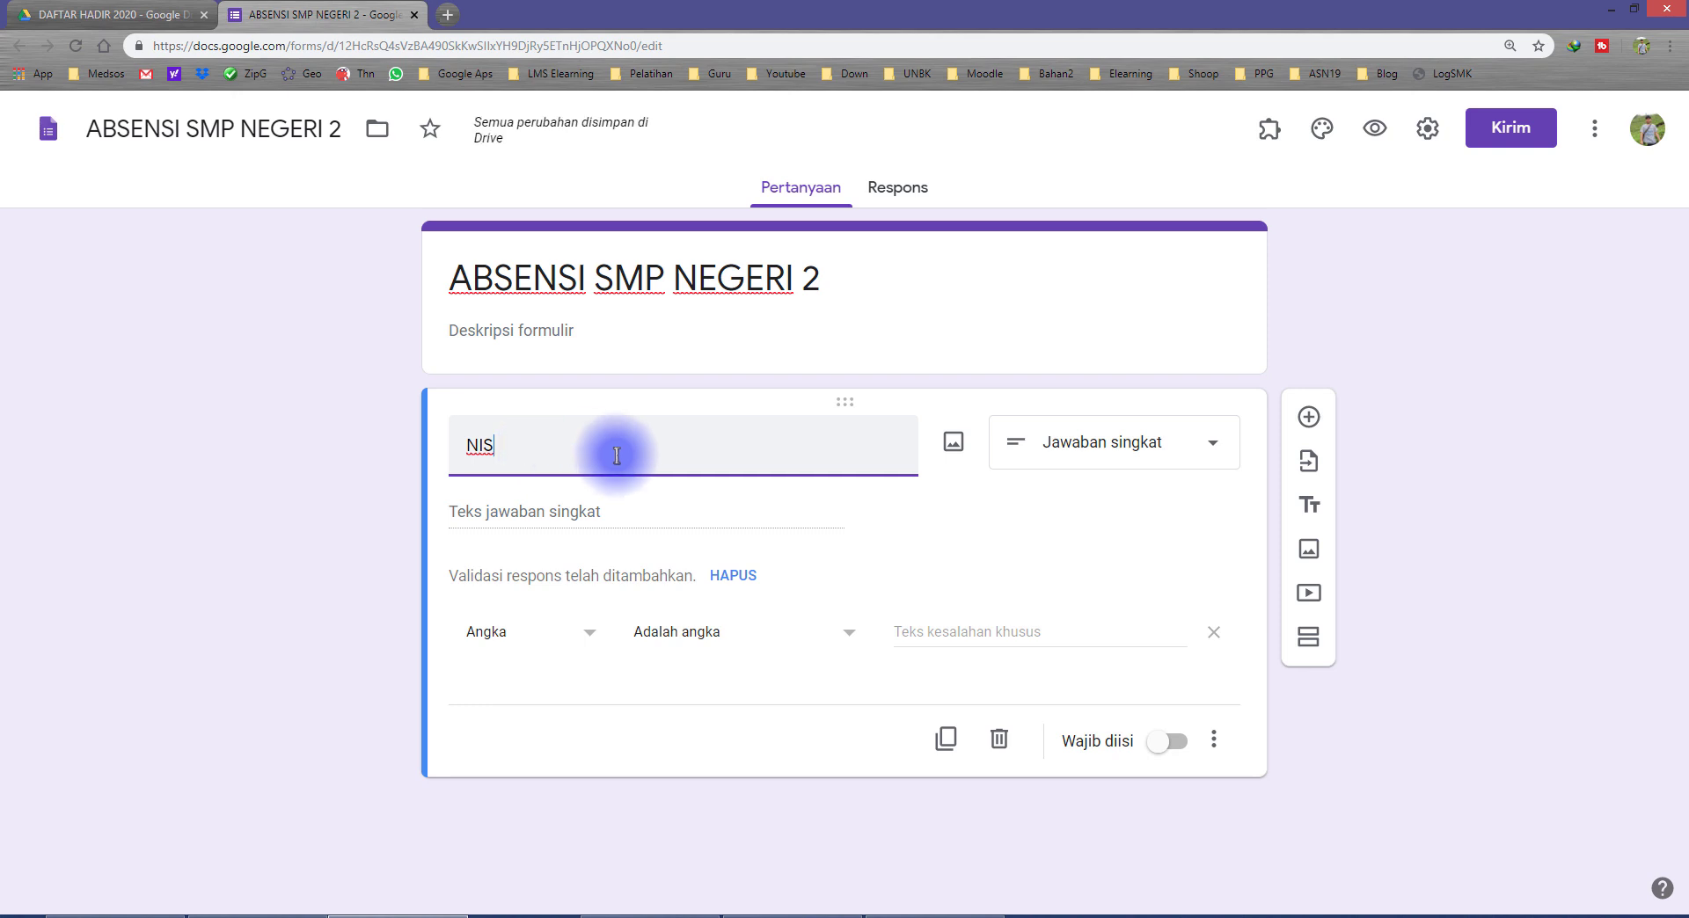
left_click(1117, 440)
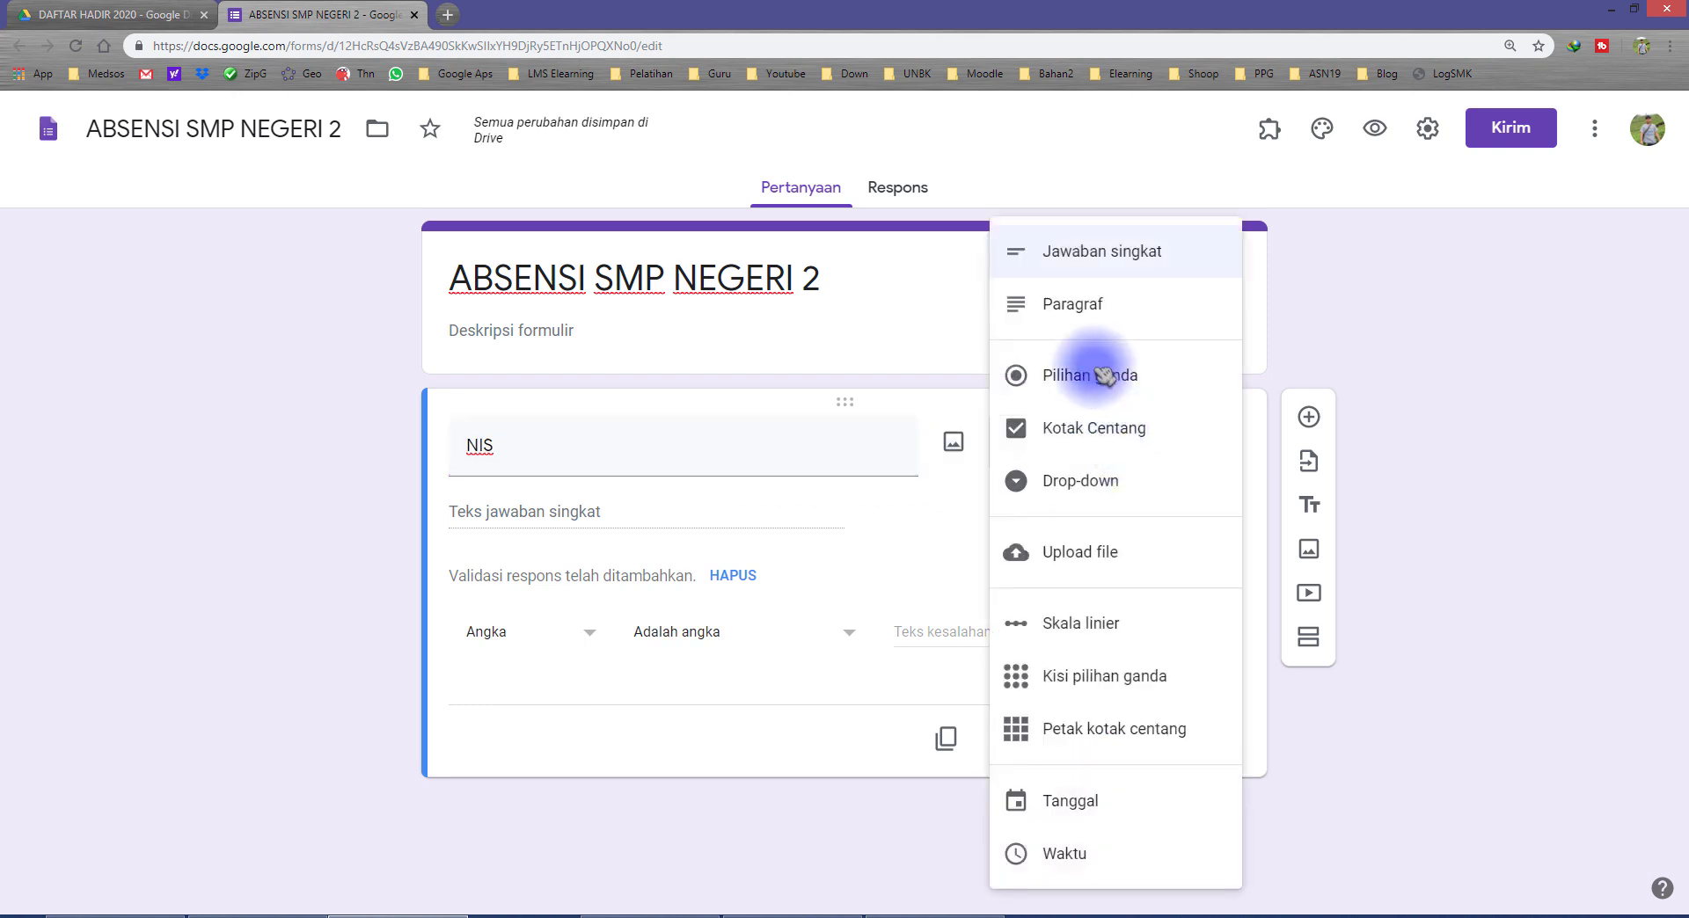
left_click(1159, 253)
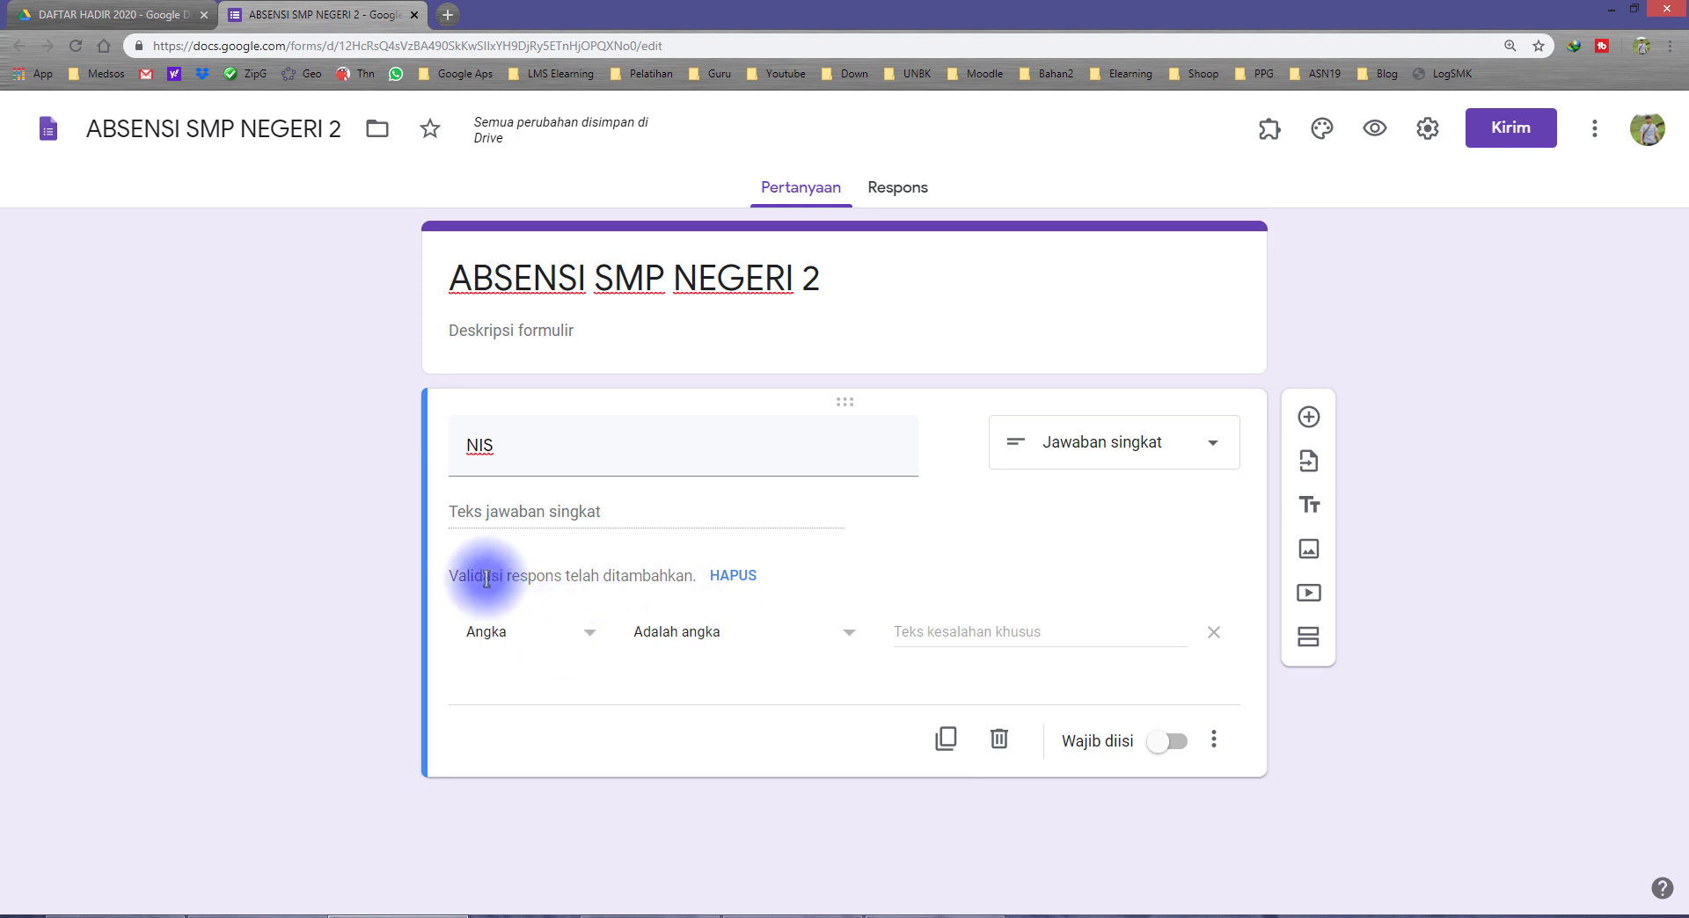
left_click_drag(486, 578, 575, 569)
left_click(539, 575)
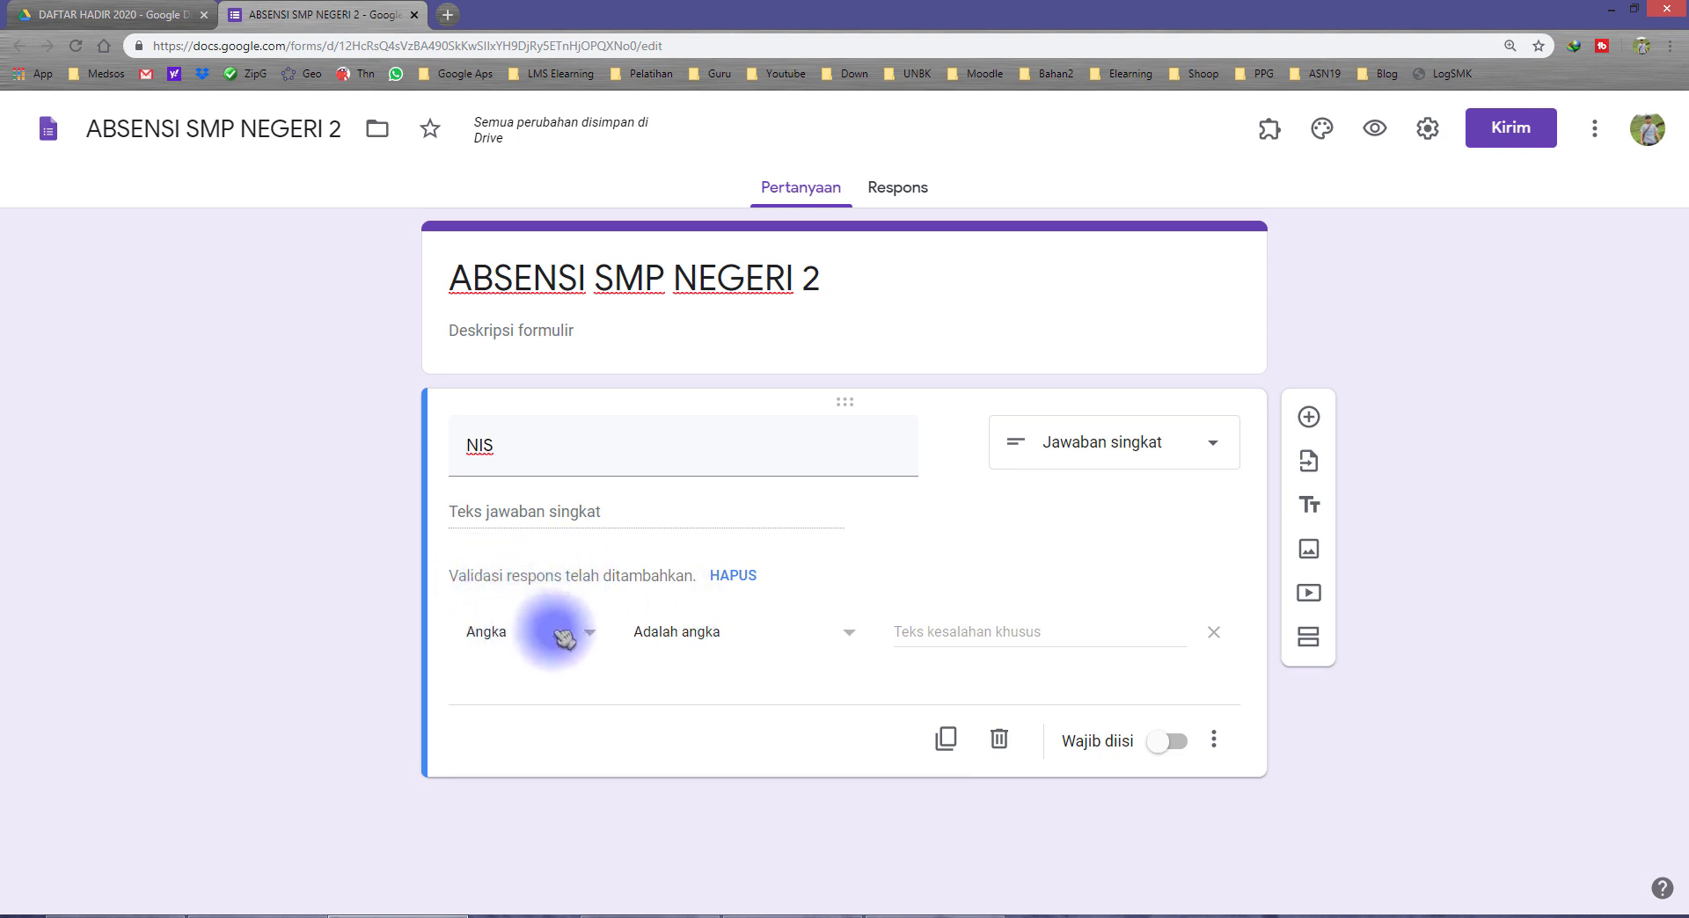
left_click(1214, 633)
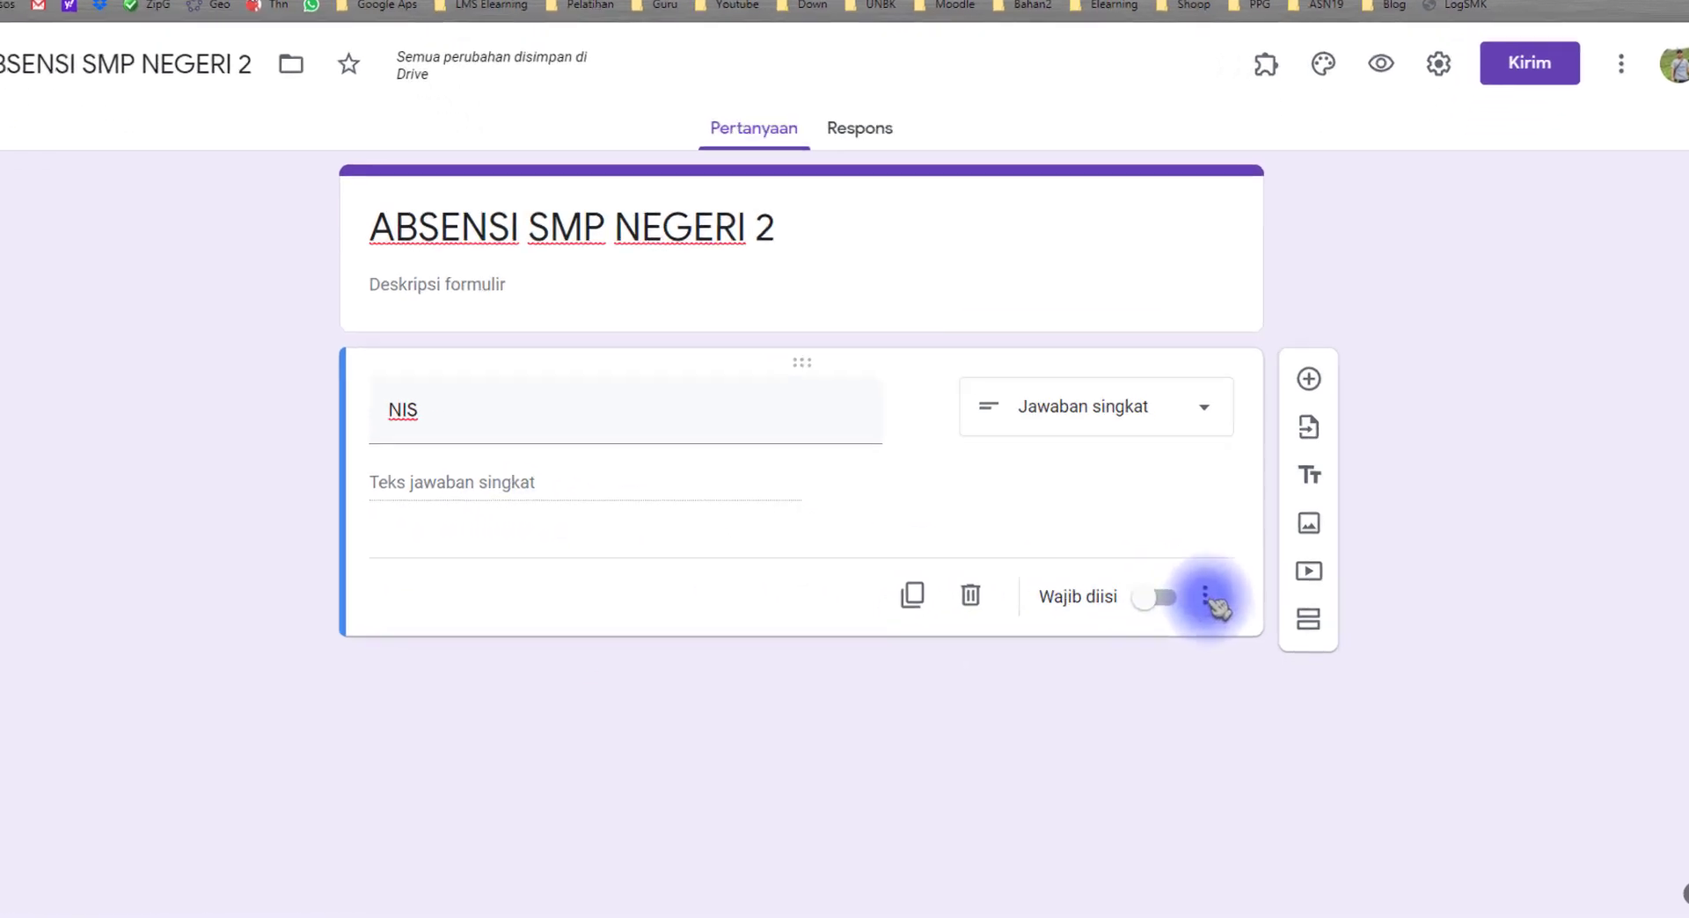
Step: Add response validation to the NIS question, using Ekspresi reguler with the Kecocokan condition
left_click(1148, 451)
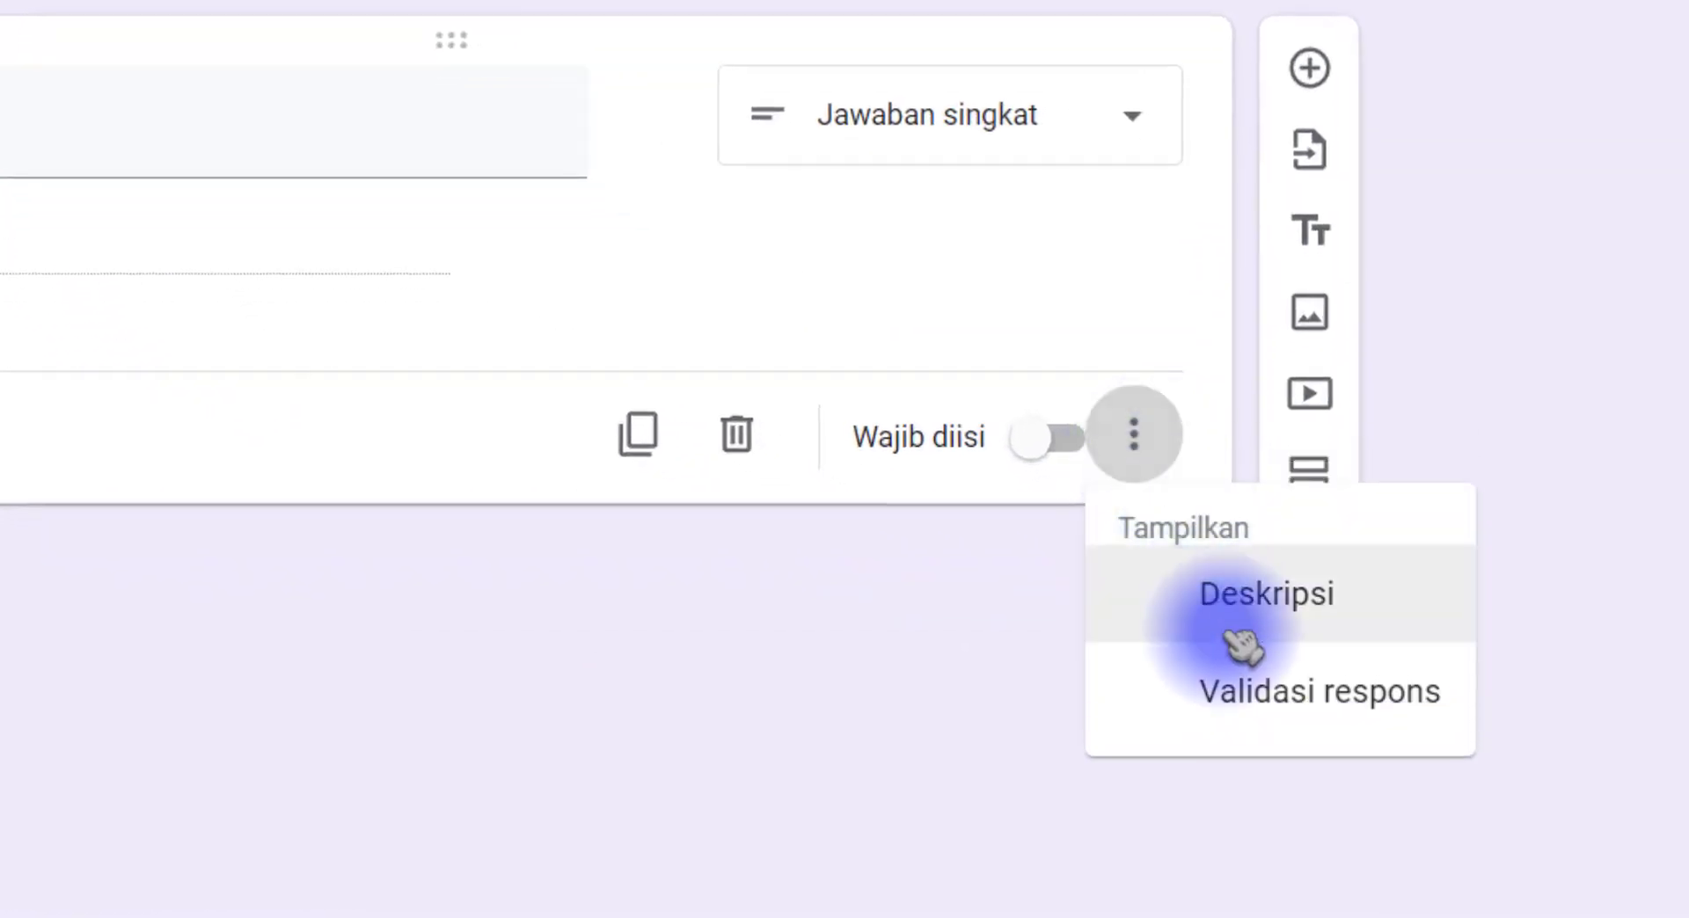
left_click(1244, 697)
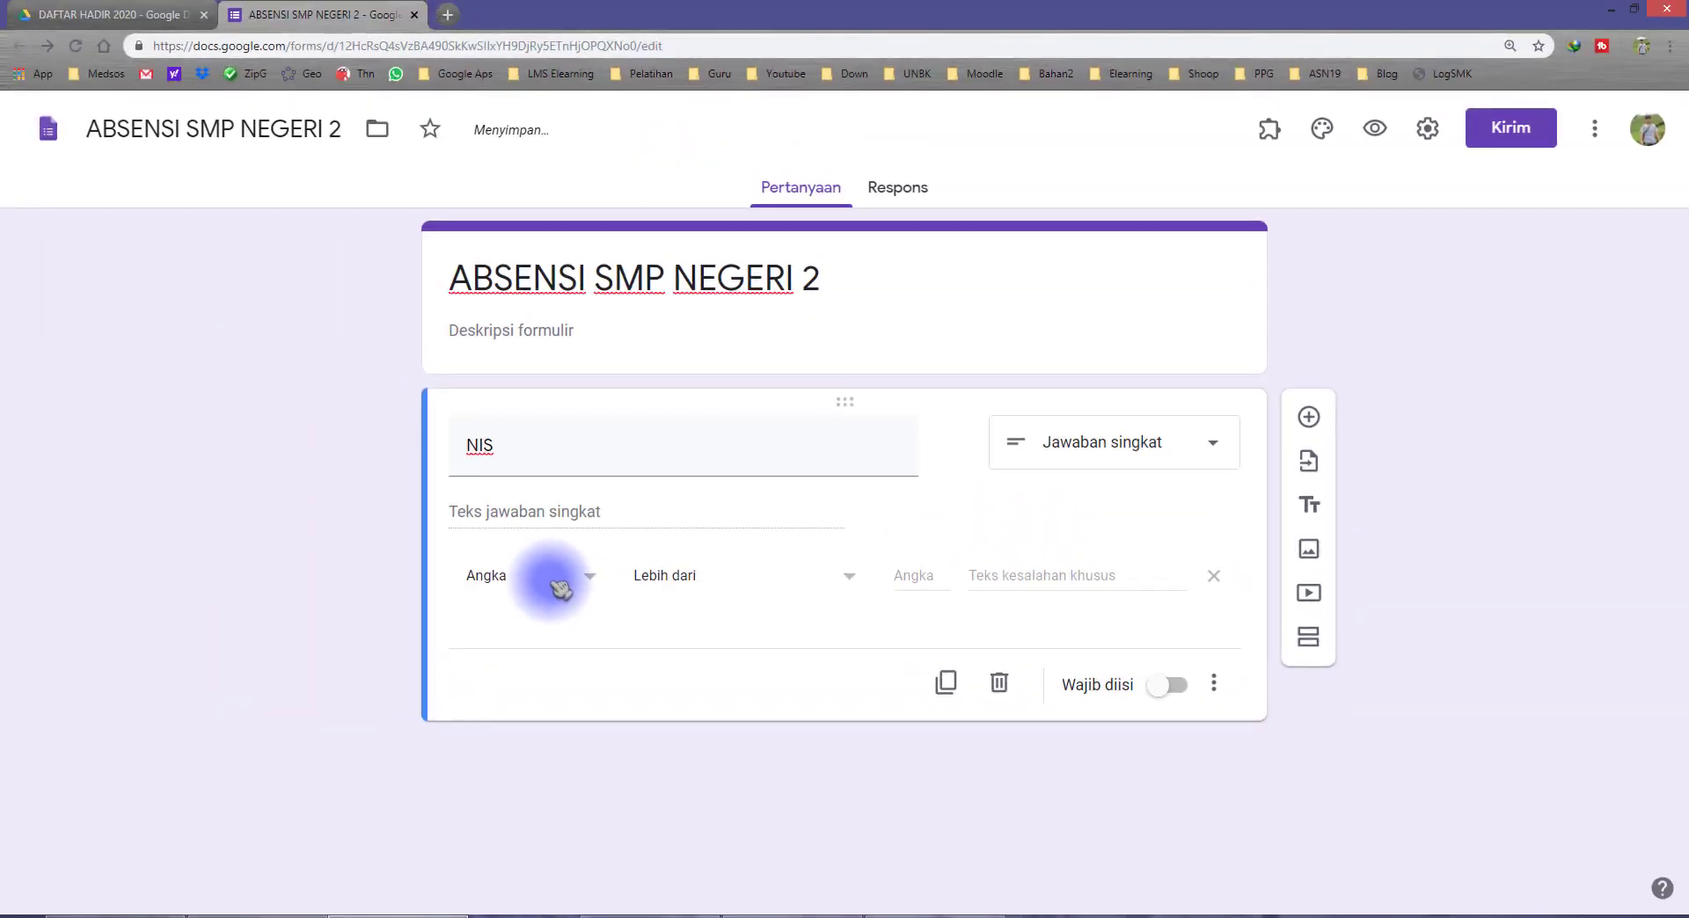
left_click(559, 587)
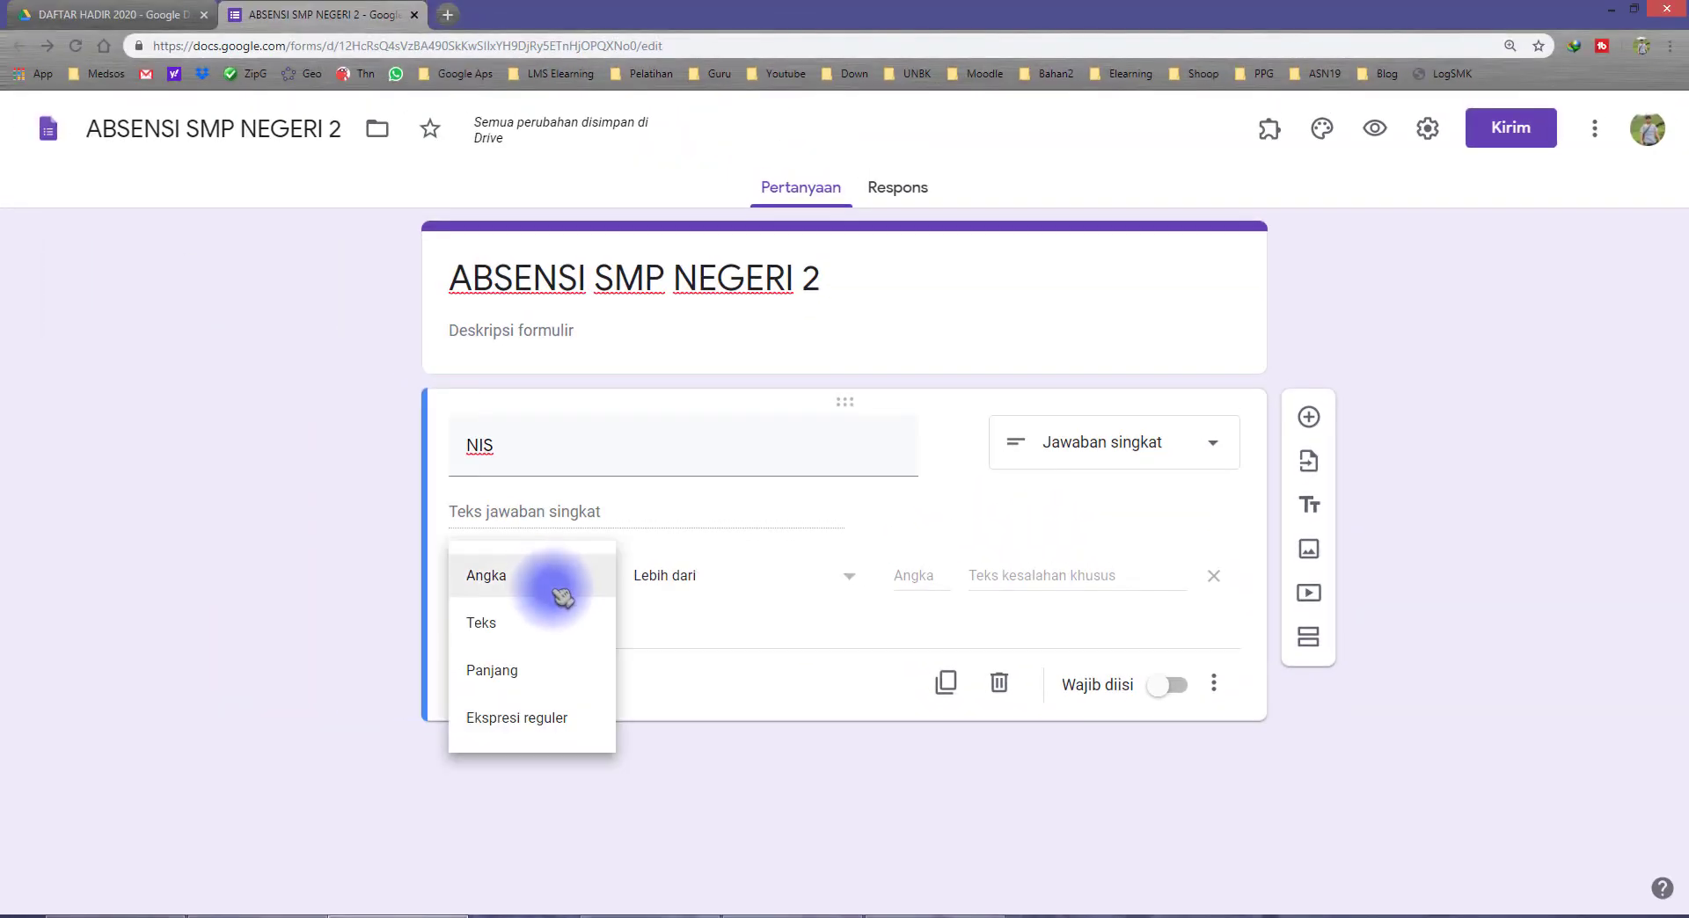
left_click(552, 727)
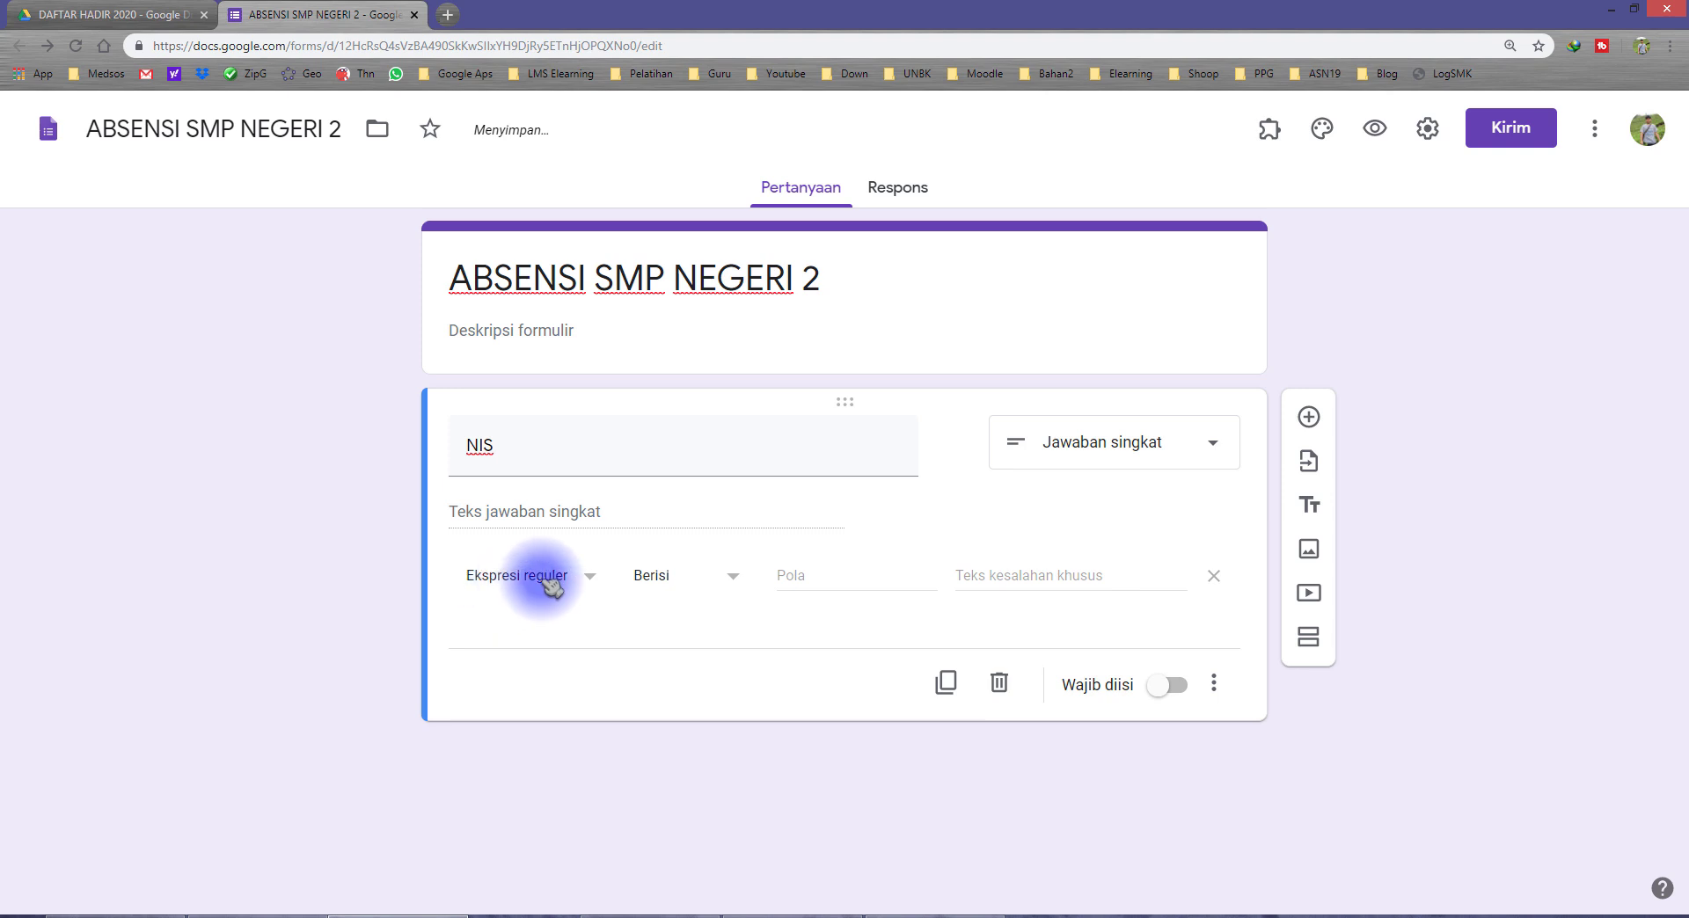
left_click(539, 576)
left_click(517, 633)
left_click(502, 577)
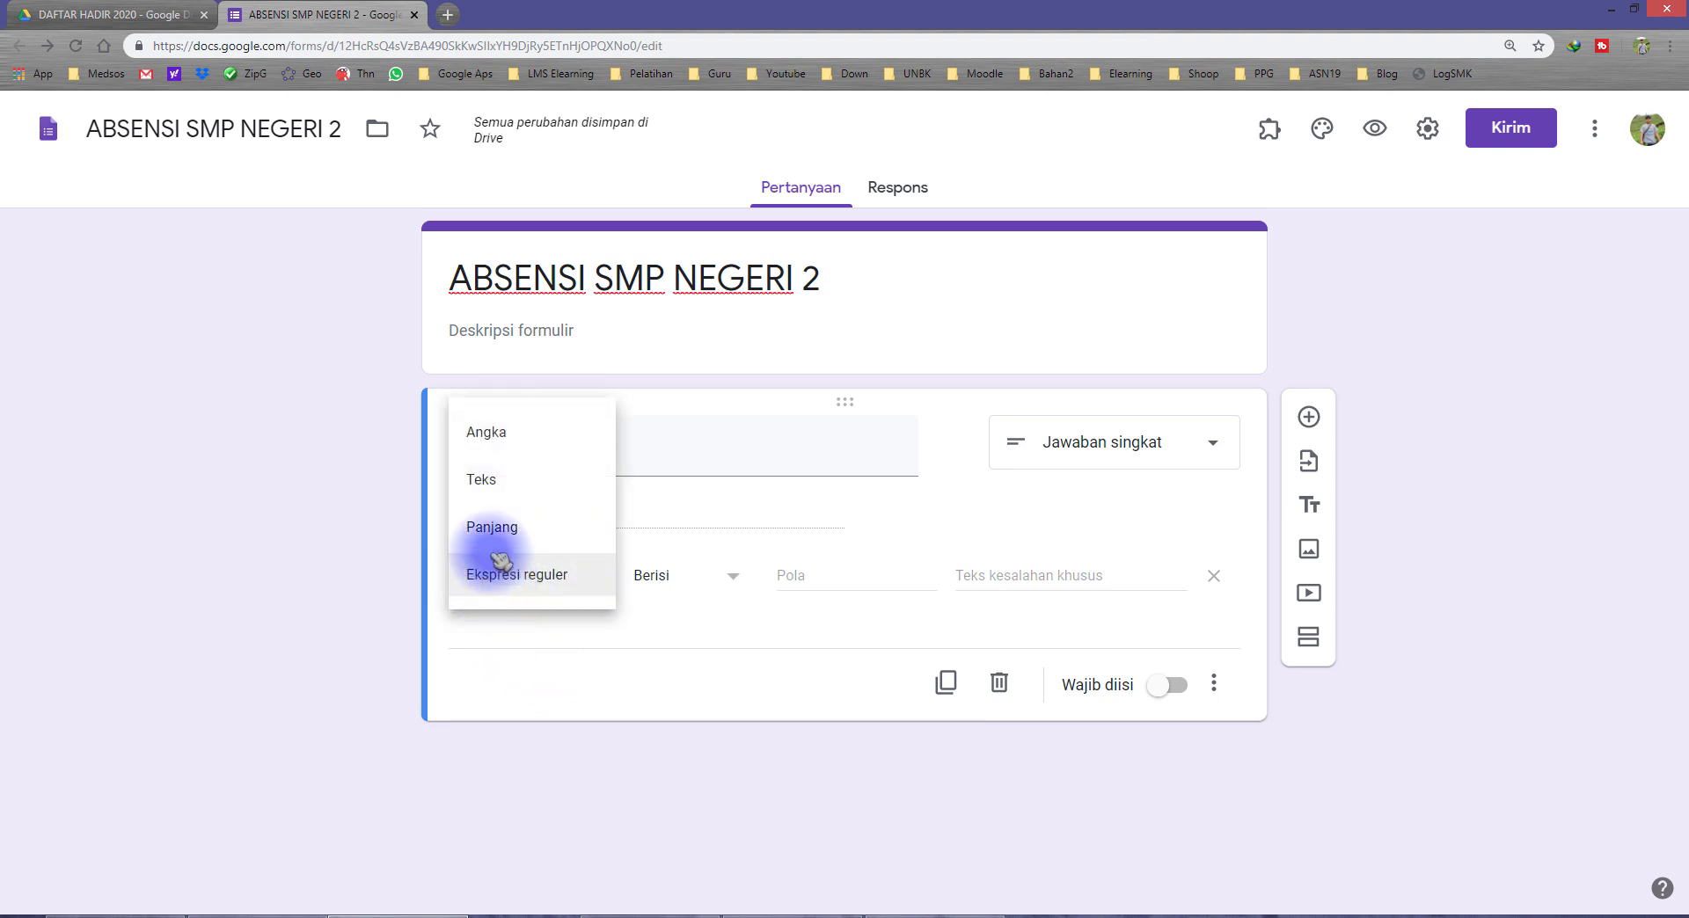
left_click(483, 432)
left_click(533, 598)
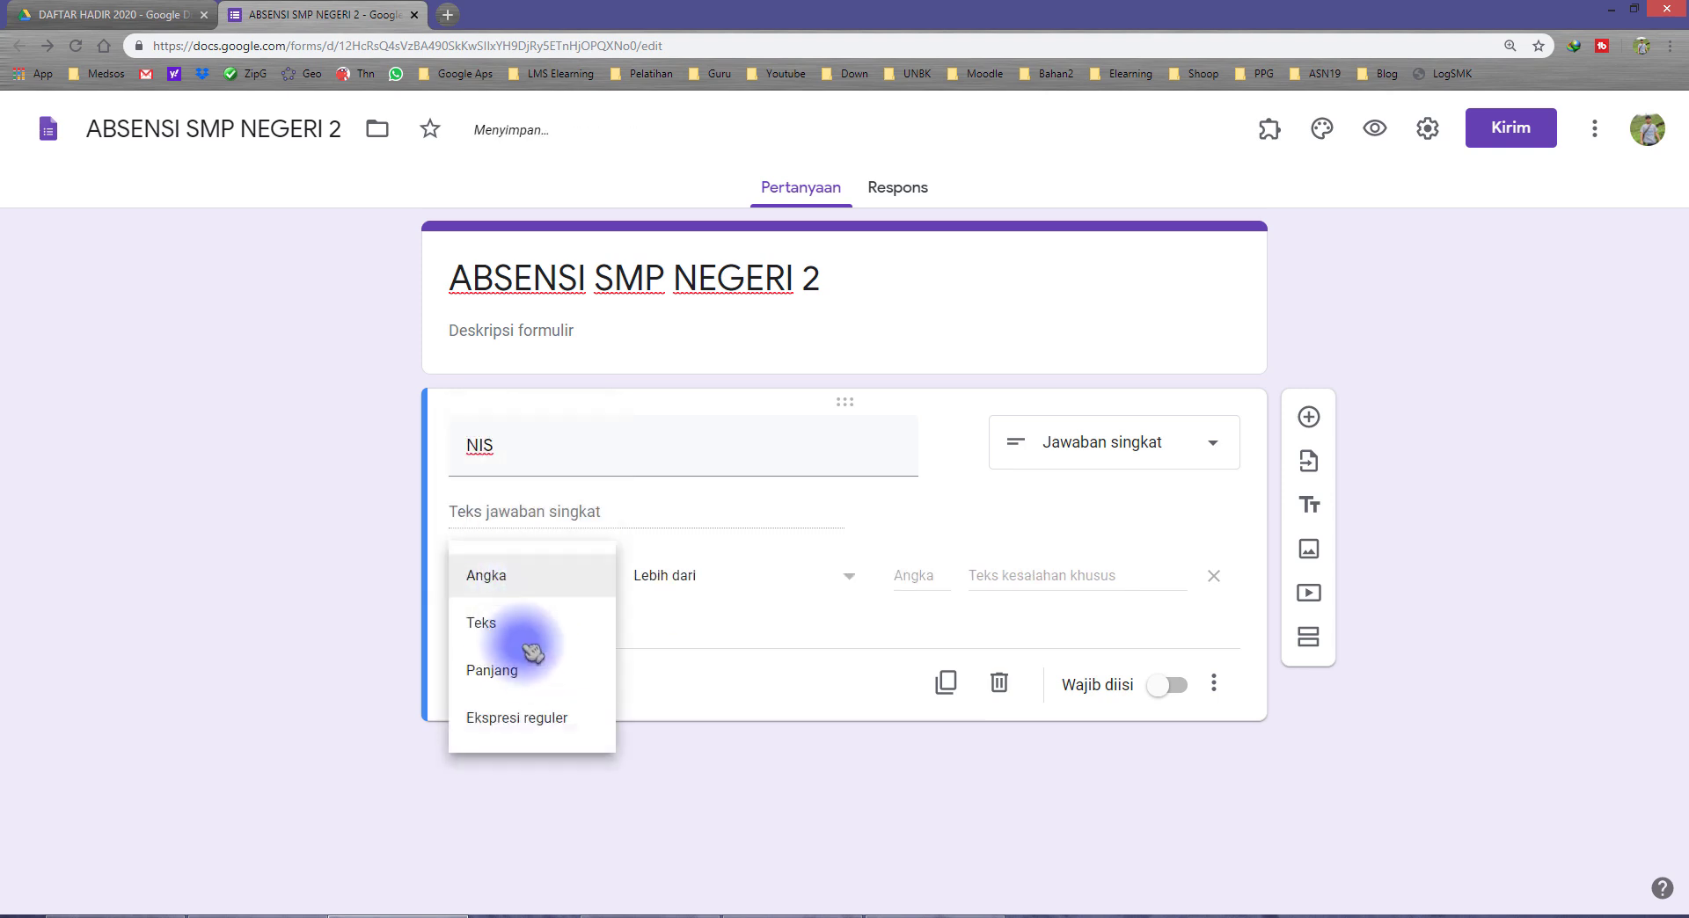
left_click(546, 716)
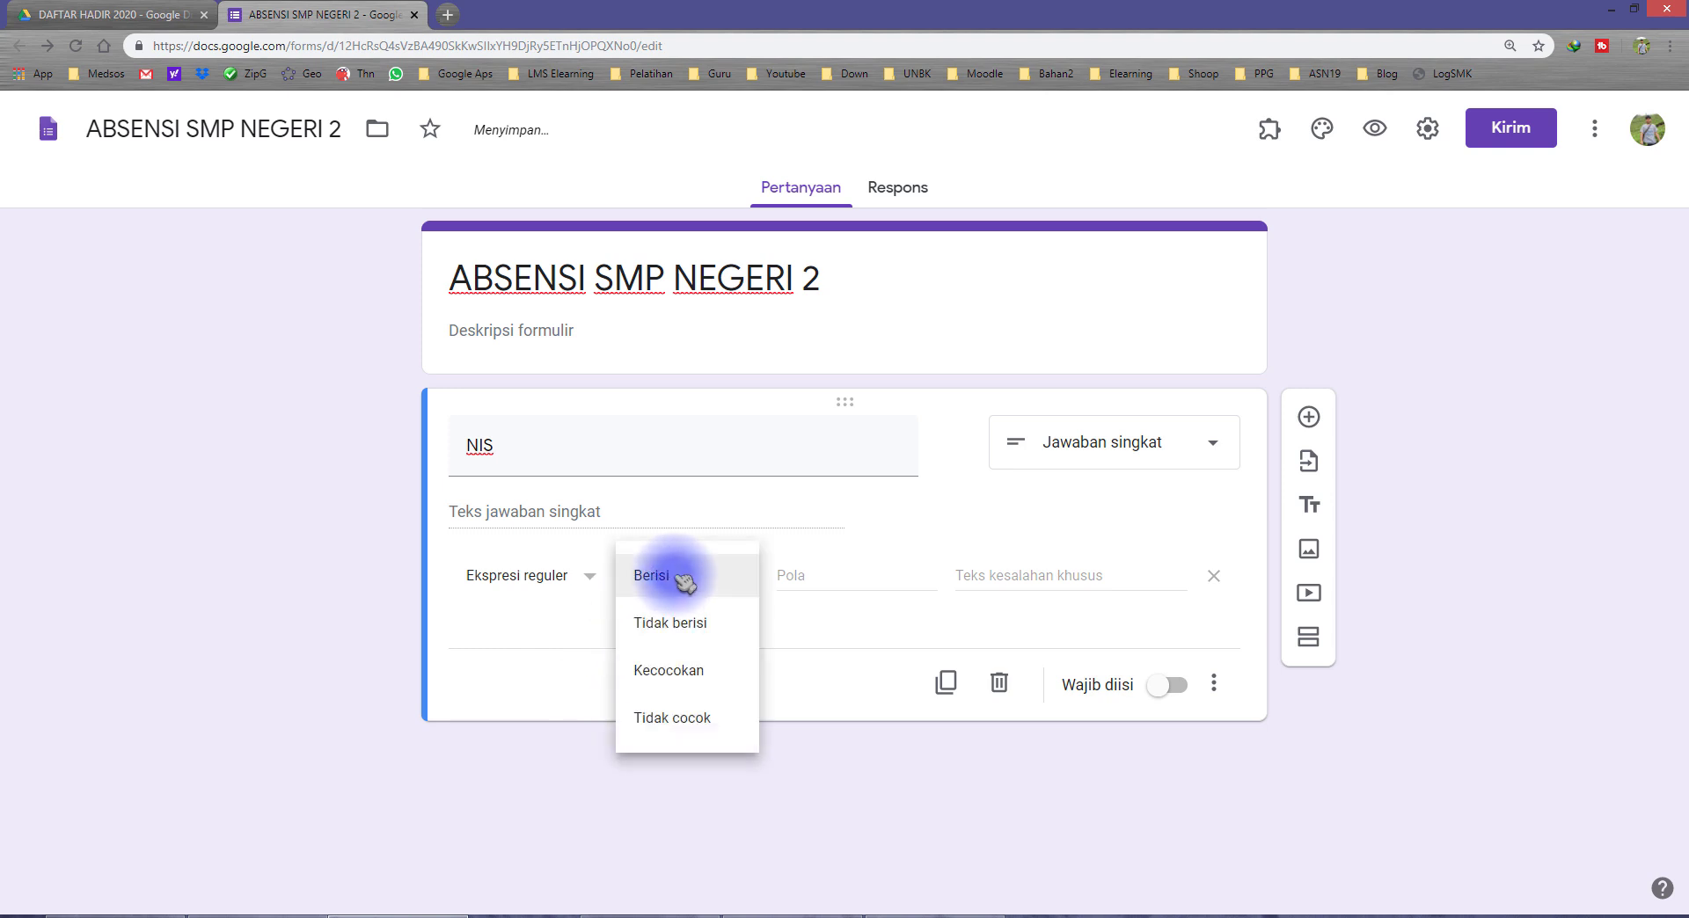
left_click(701, 679)
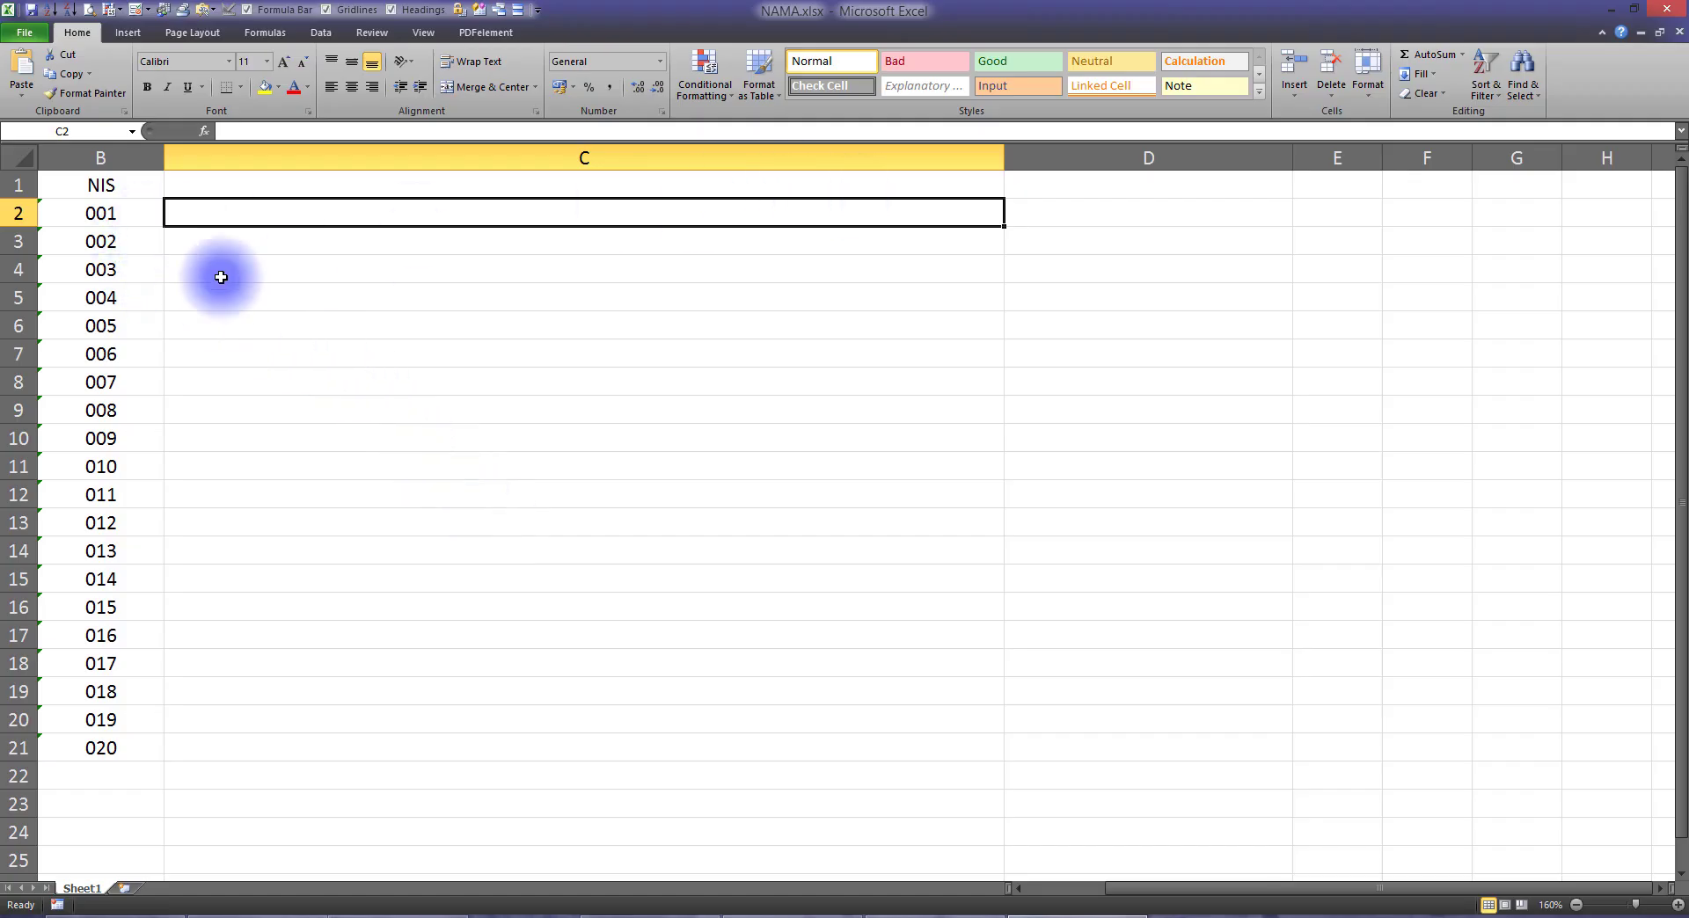
Step: Examine the NIS list in B2:B21 of the NAMA.xlsx workbook and the empty validation pattern field in the Google Forms NIS question
left_click(108, 241)
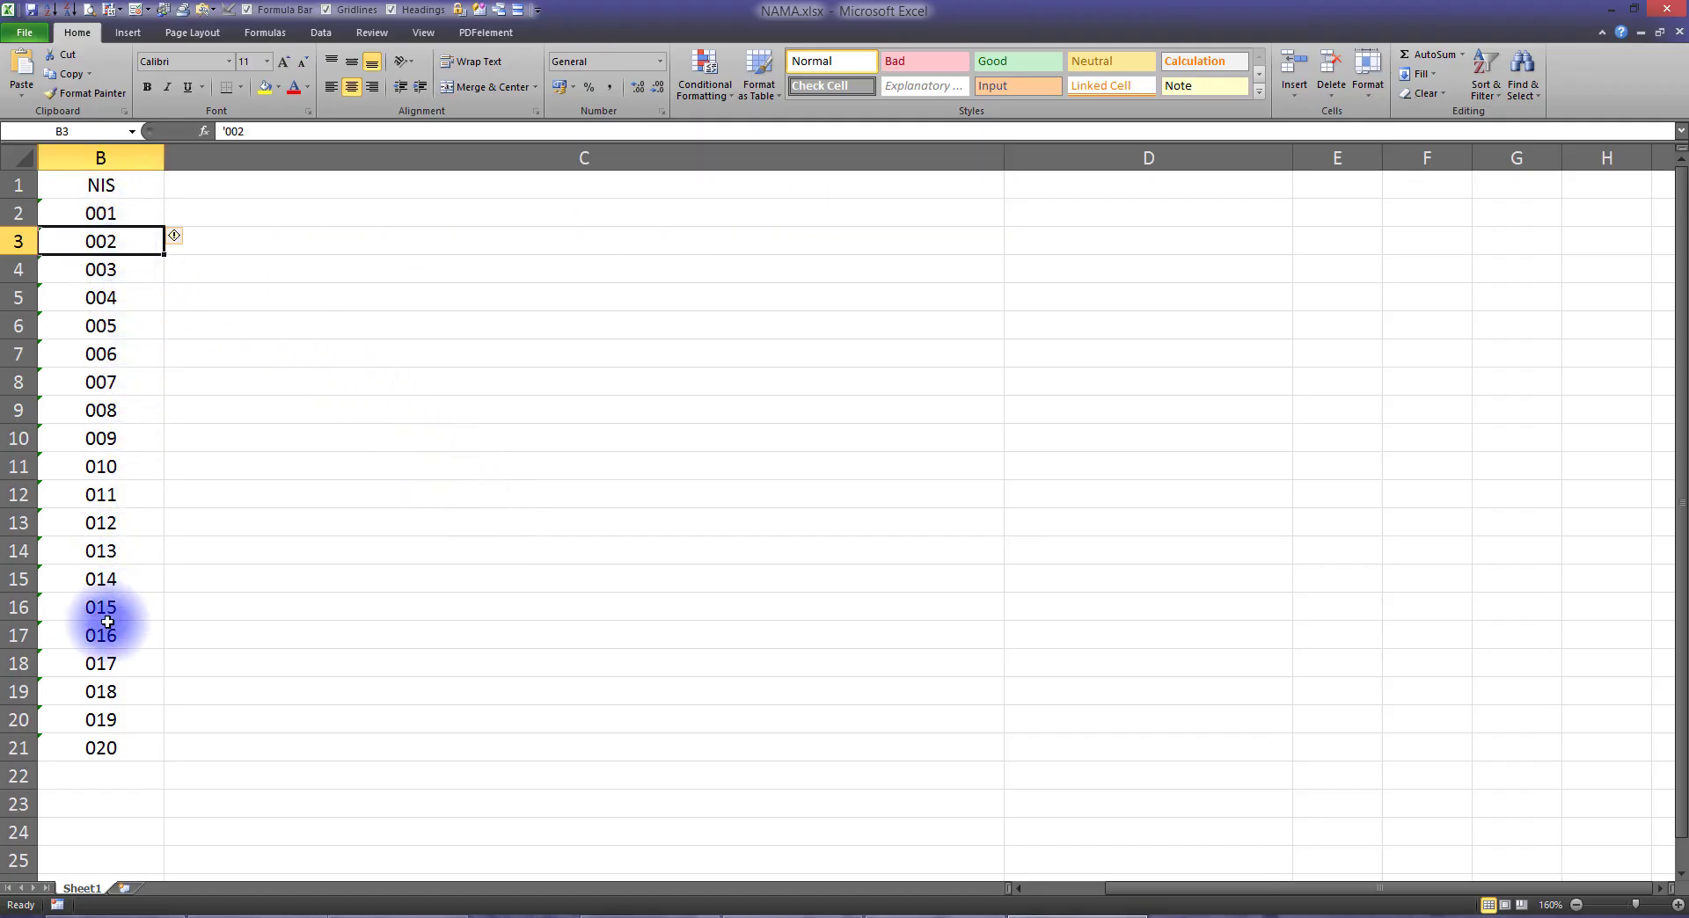
left_click_drag(102, 213, 149, 748)
left_click(218, 221)
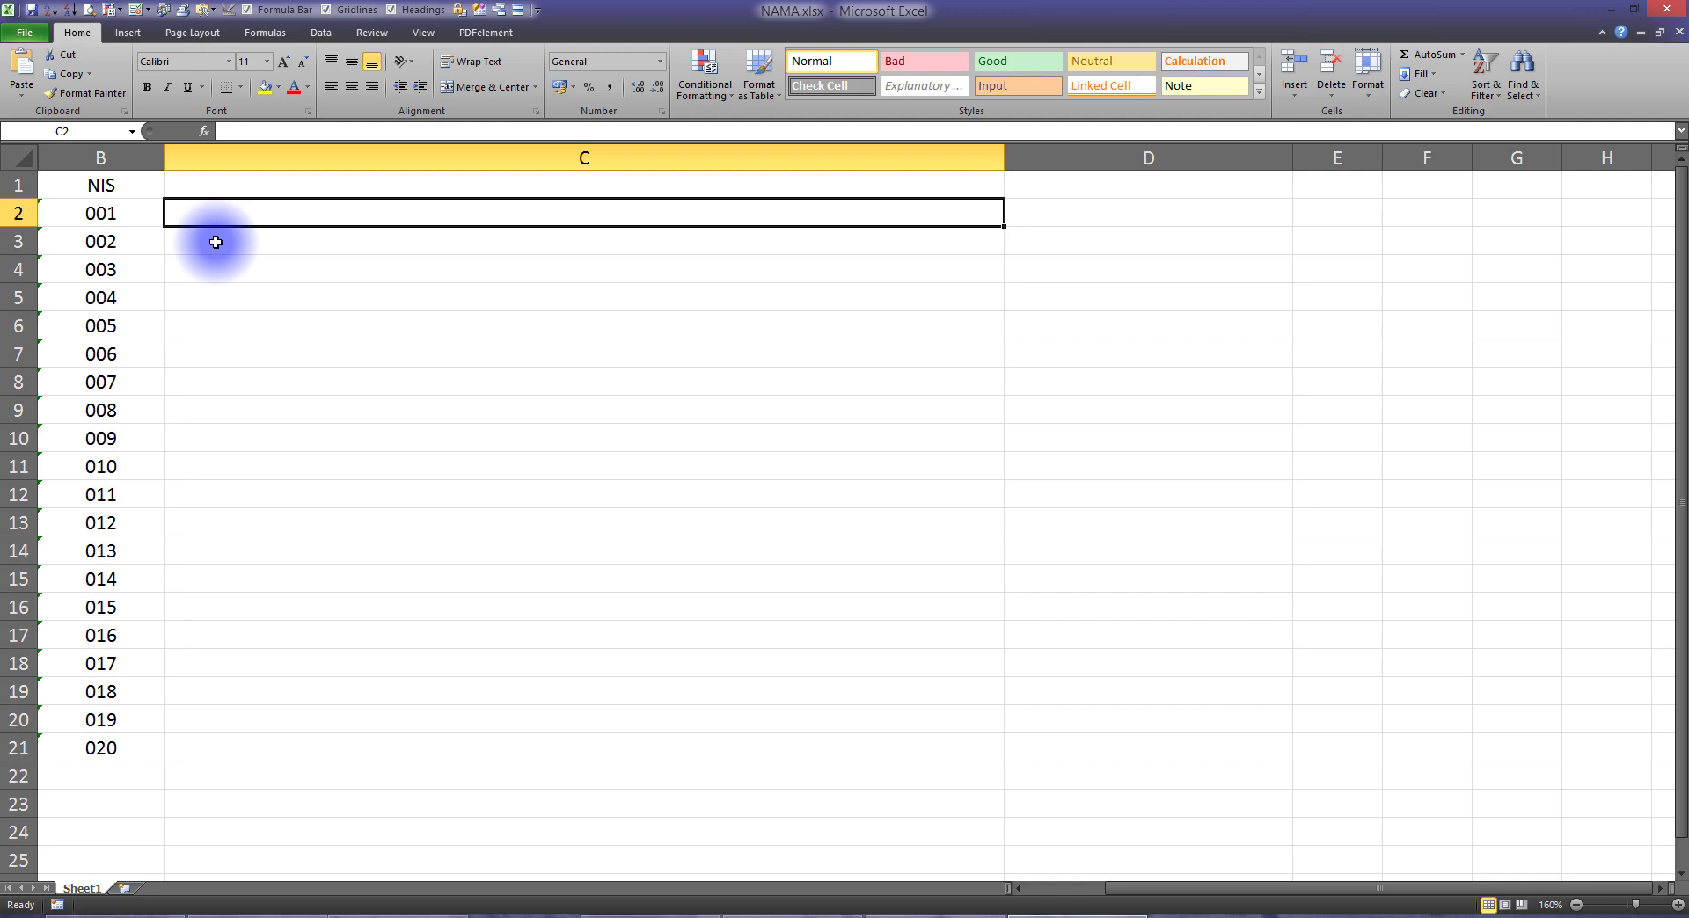
left_click(365, 914)
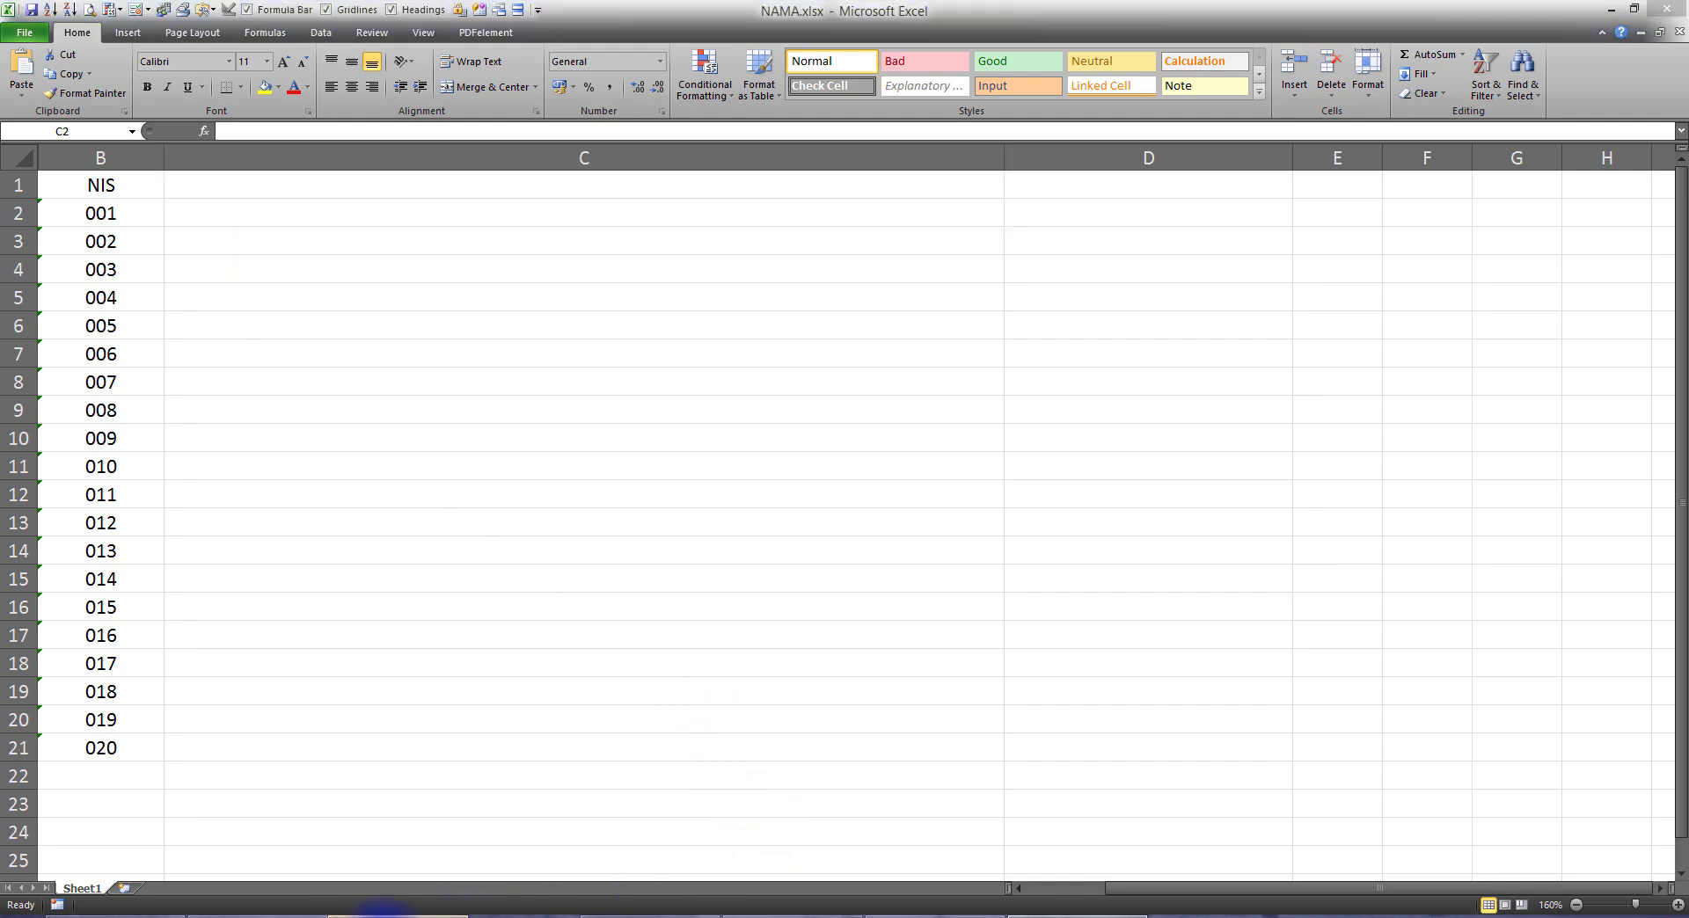
left_click(792, 578)
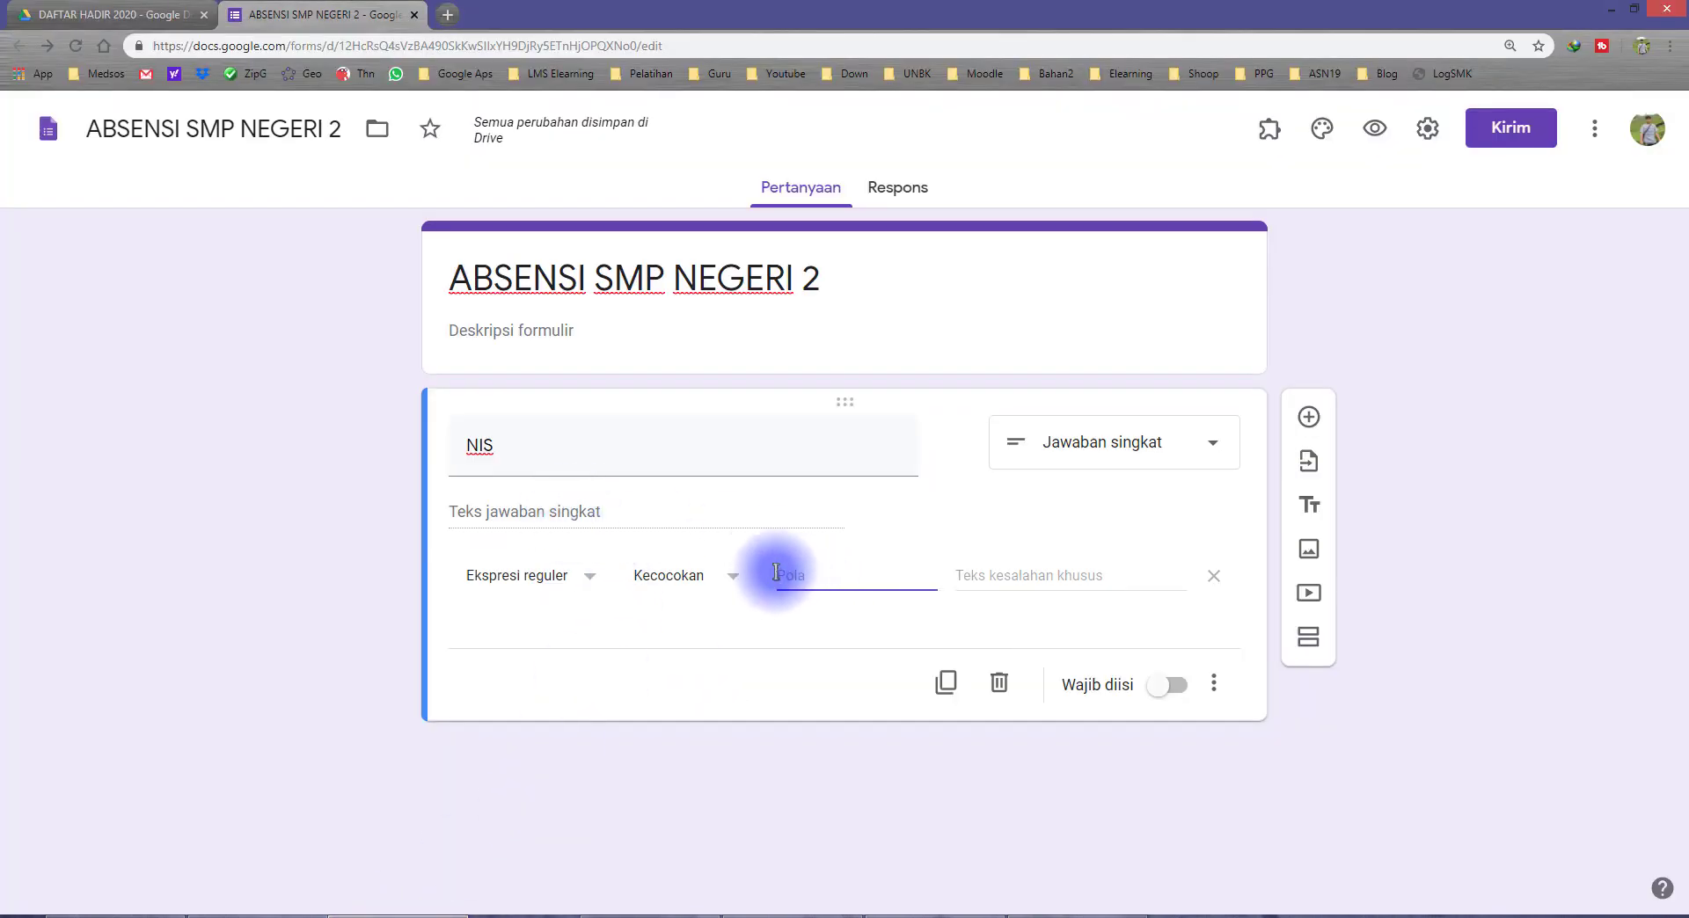
left_click(1078, 914)
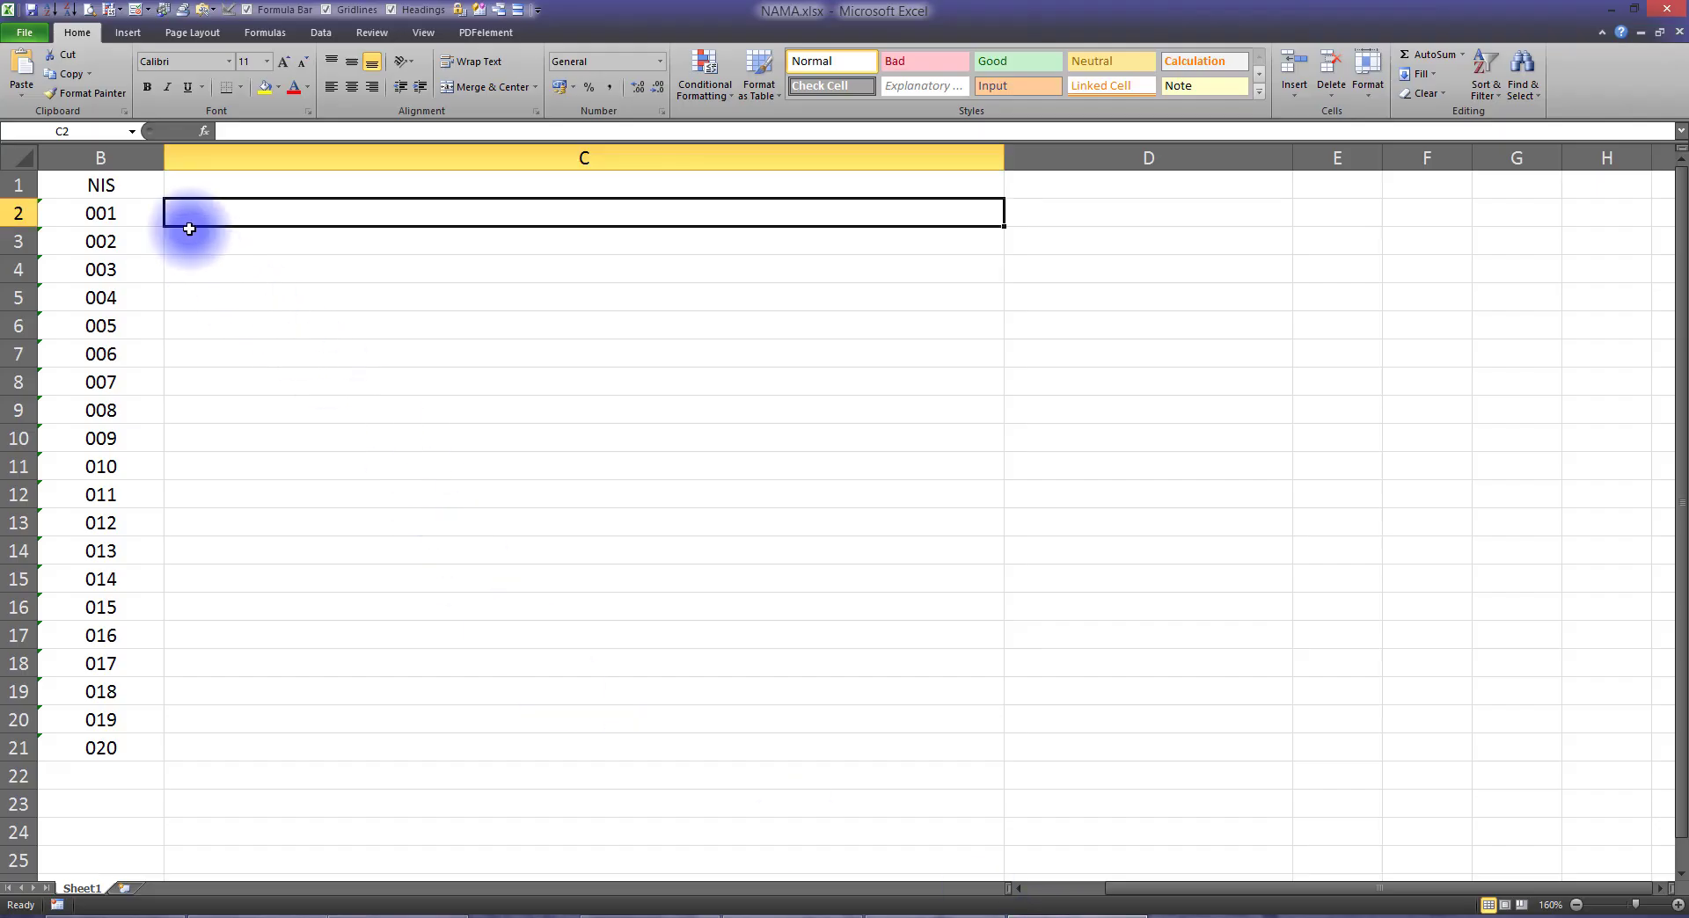
left_click(118, 215)
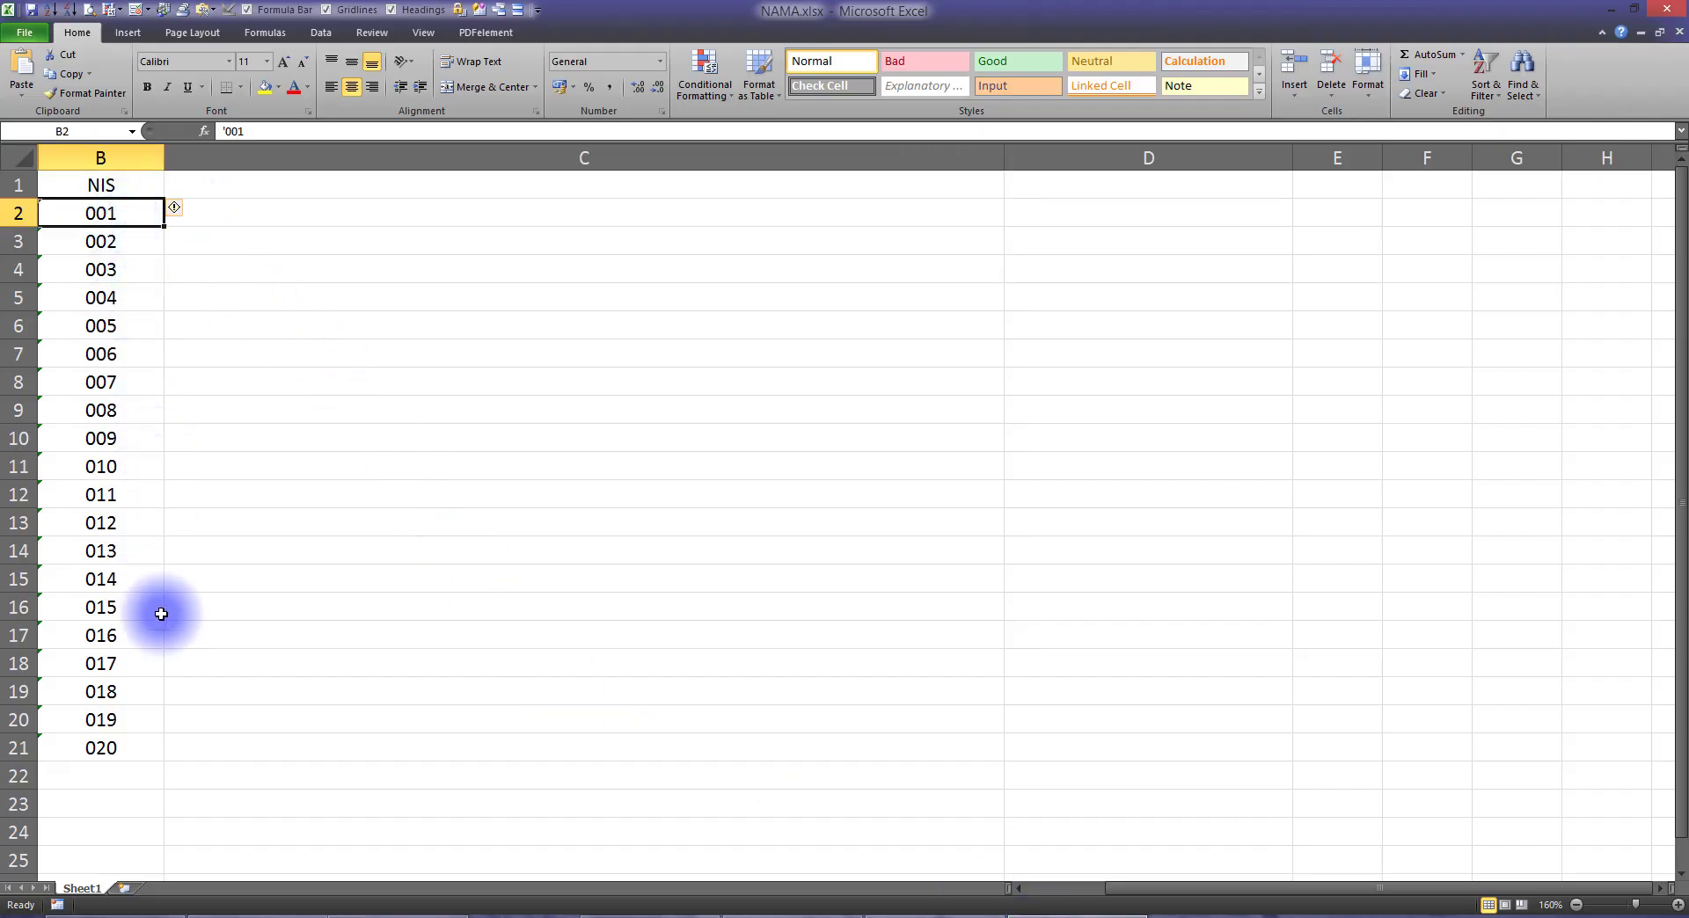
Step: Enter the formula =B2 in cell C2 to start the combined NIS list
left_click(206, 217)
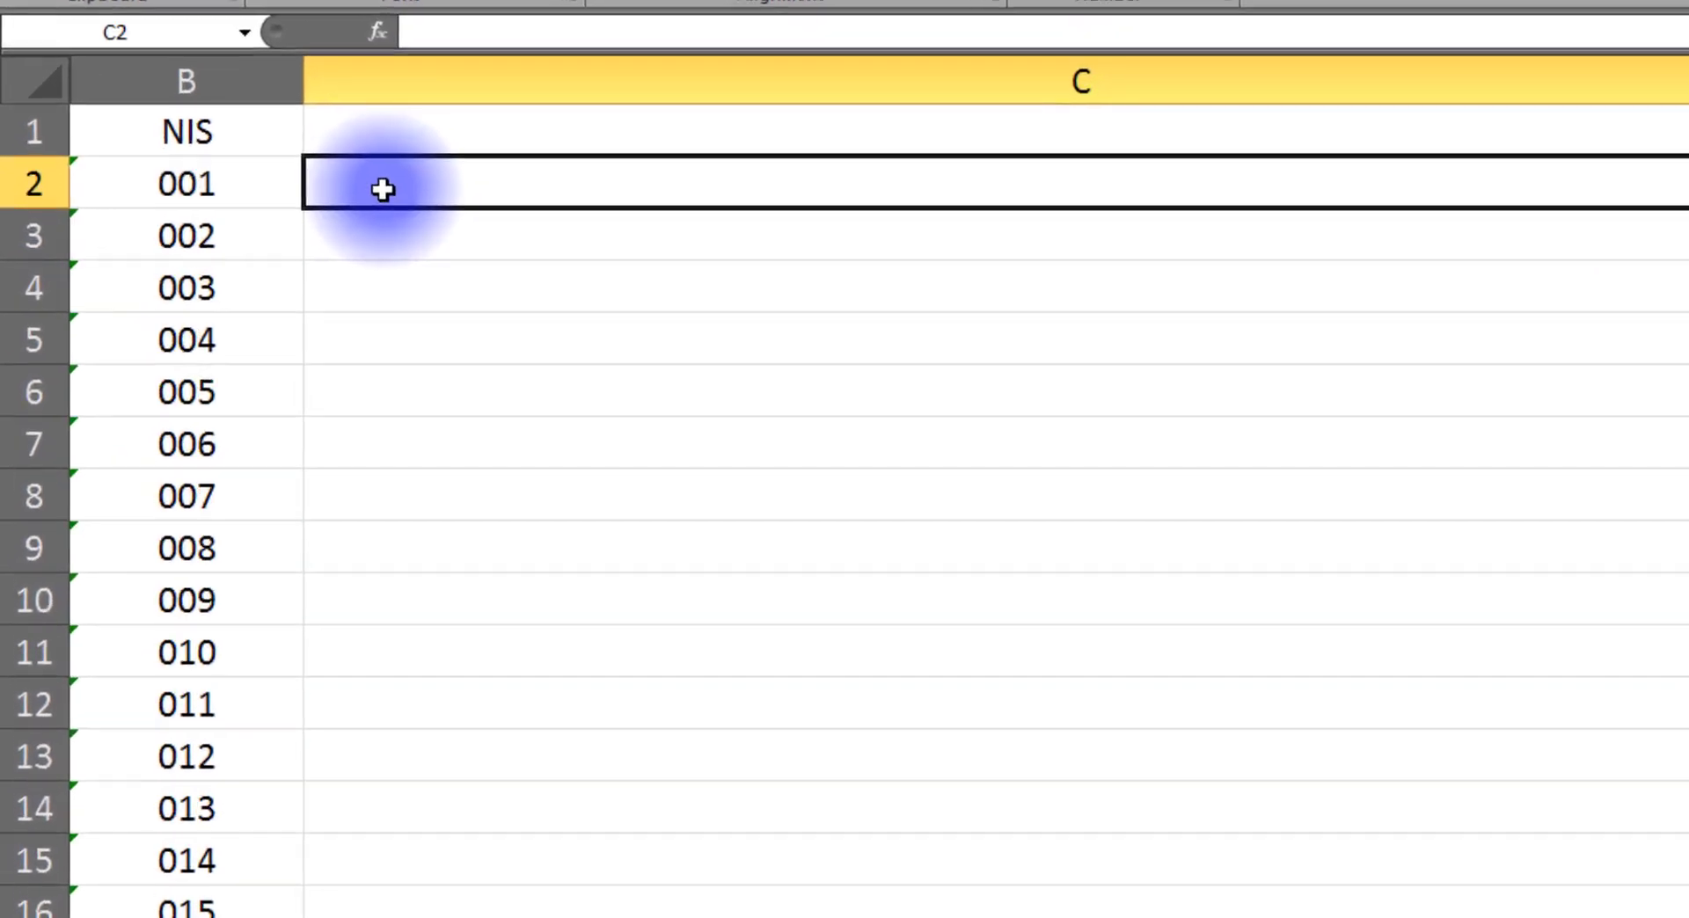
type("=")
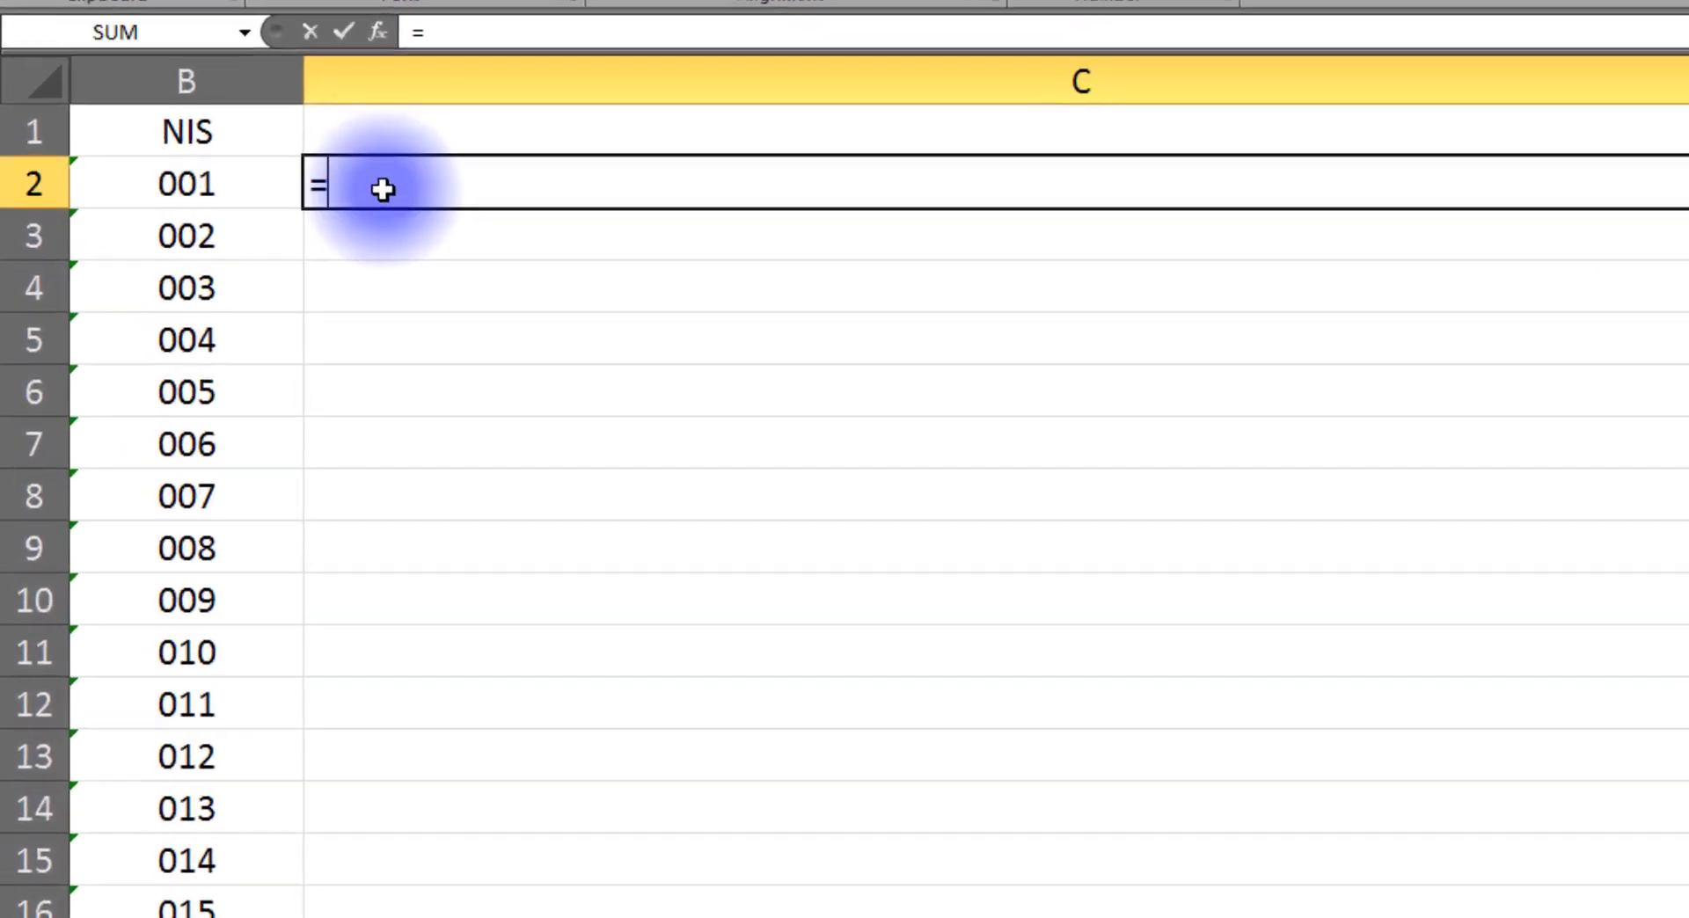
left_click(215, 182)
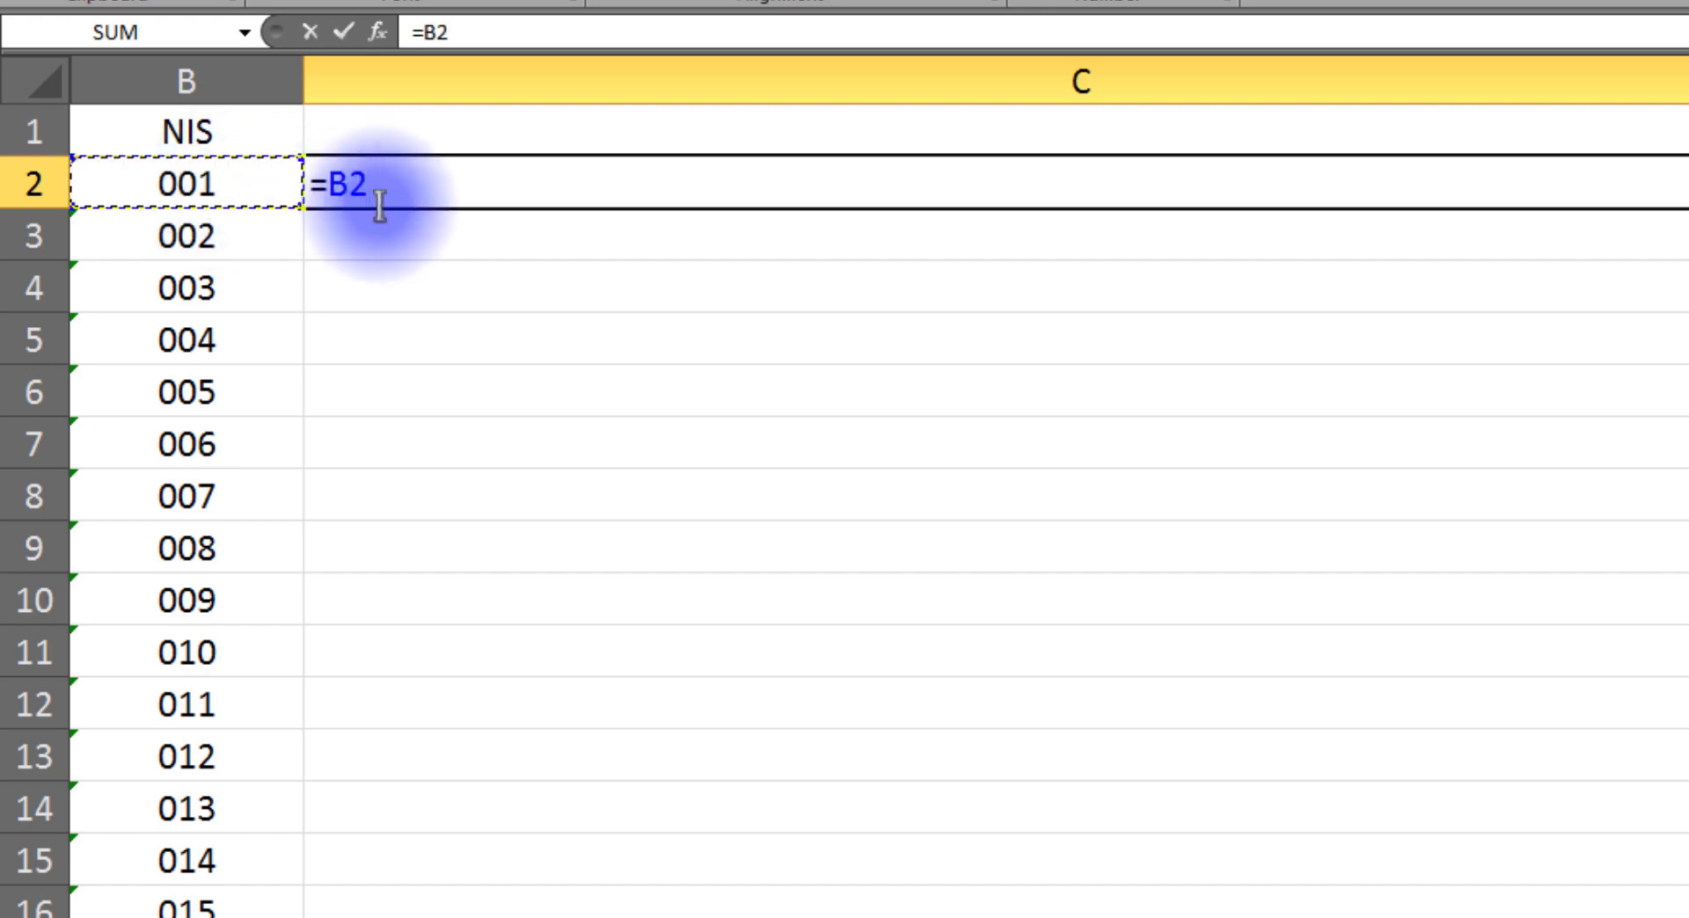
key("Return")
left_click(341, 176)
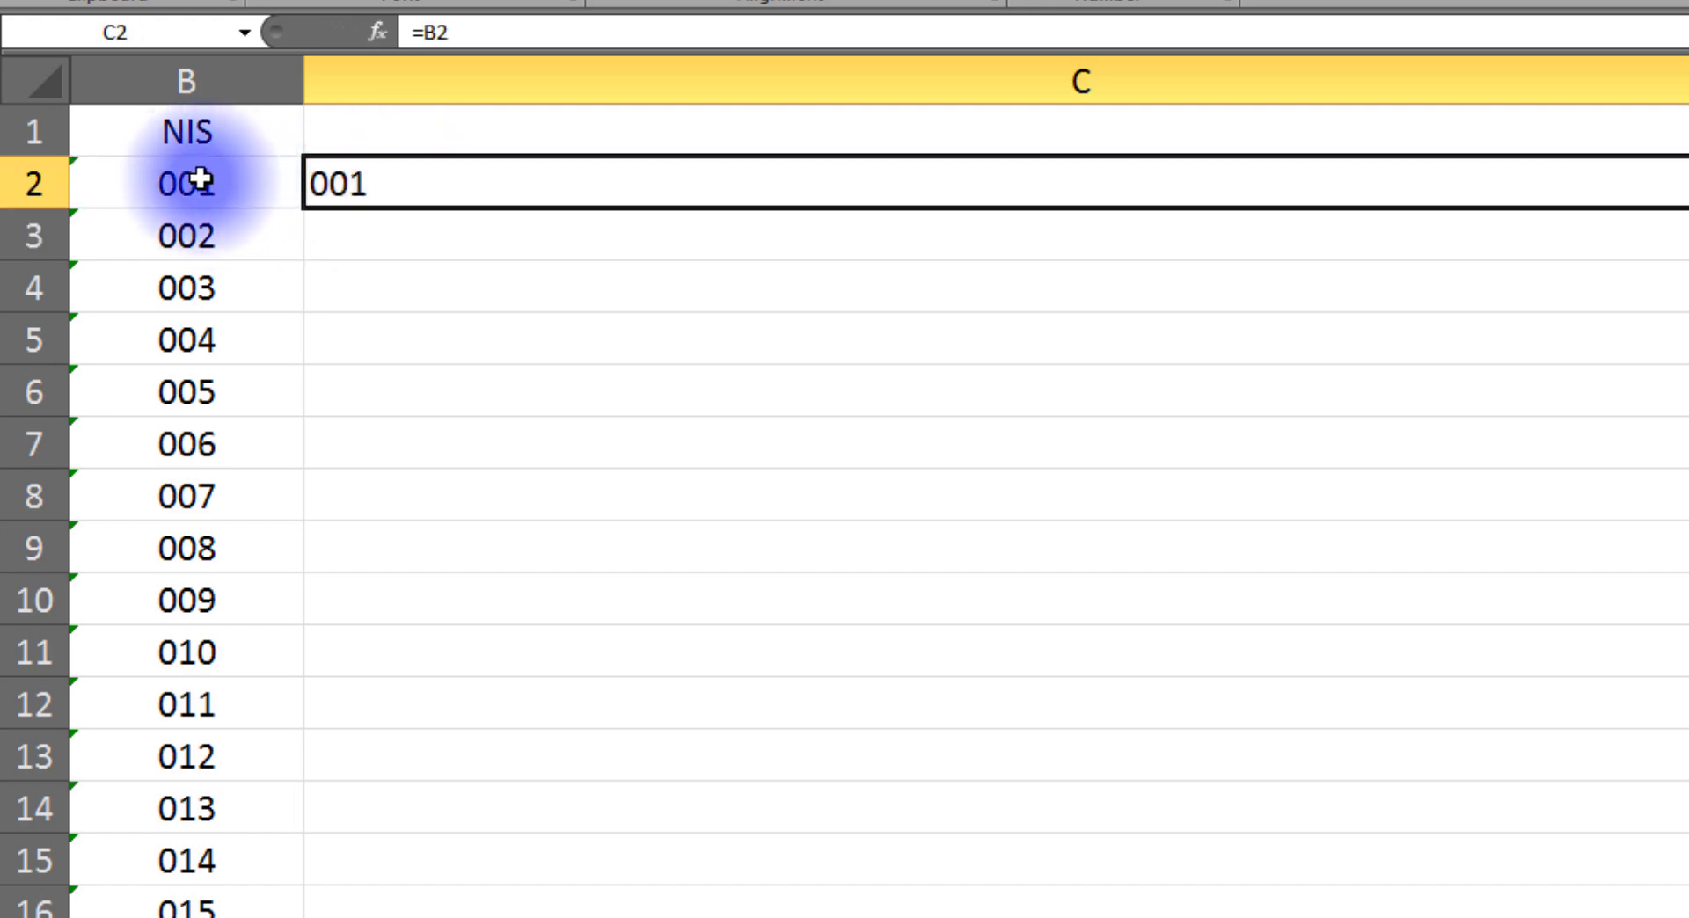
Step: Enter the formula =C2&"|"&B3 in cell C3 and check it against the cells it joins
left_click(378, 239)
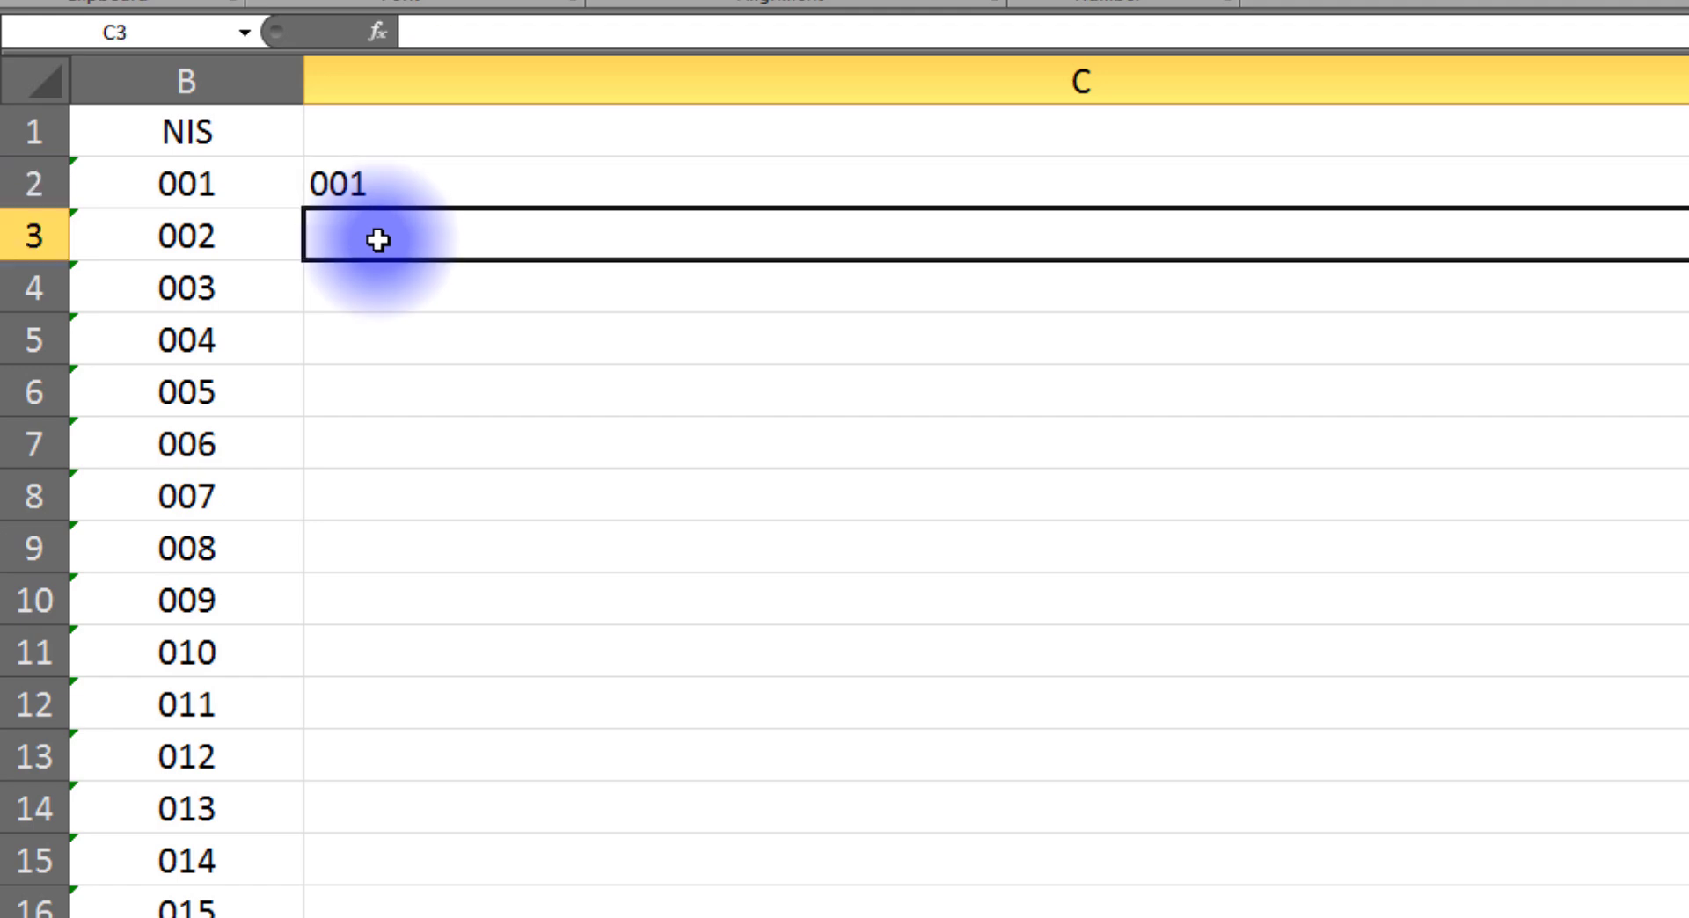
type("=")
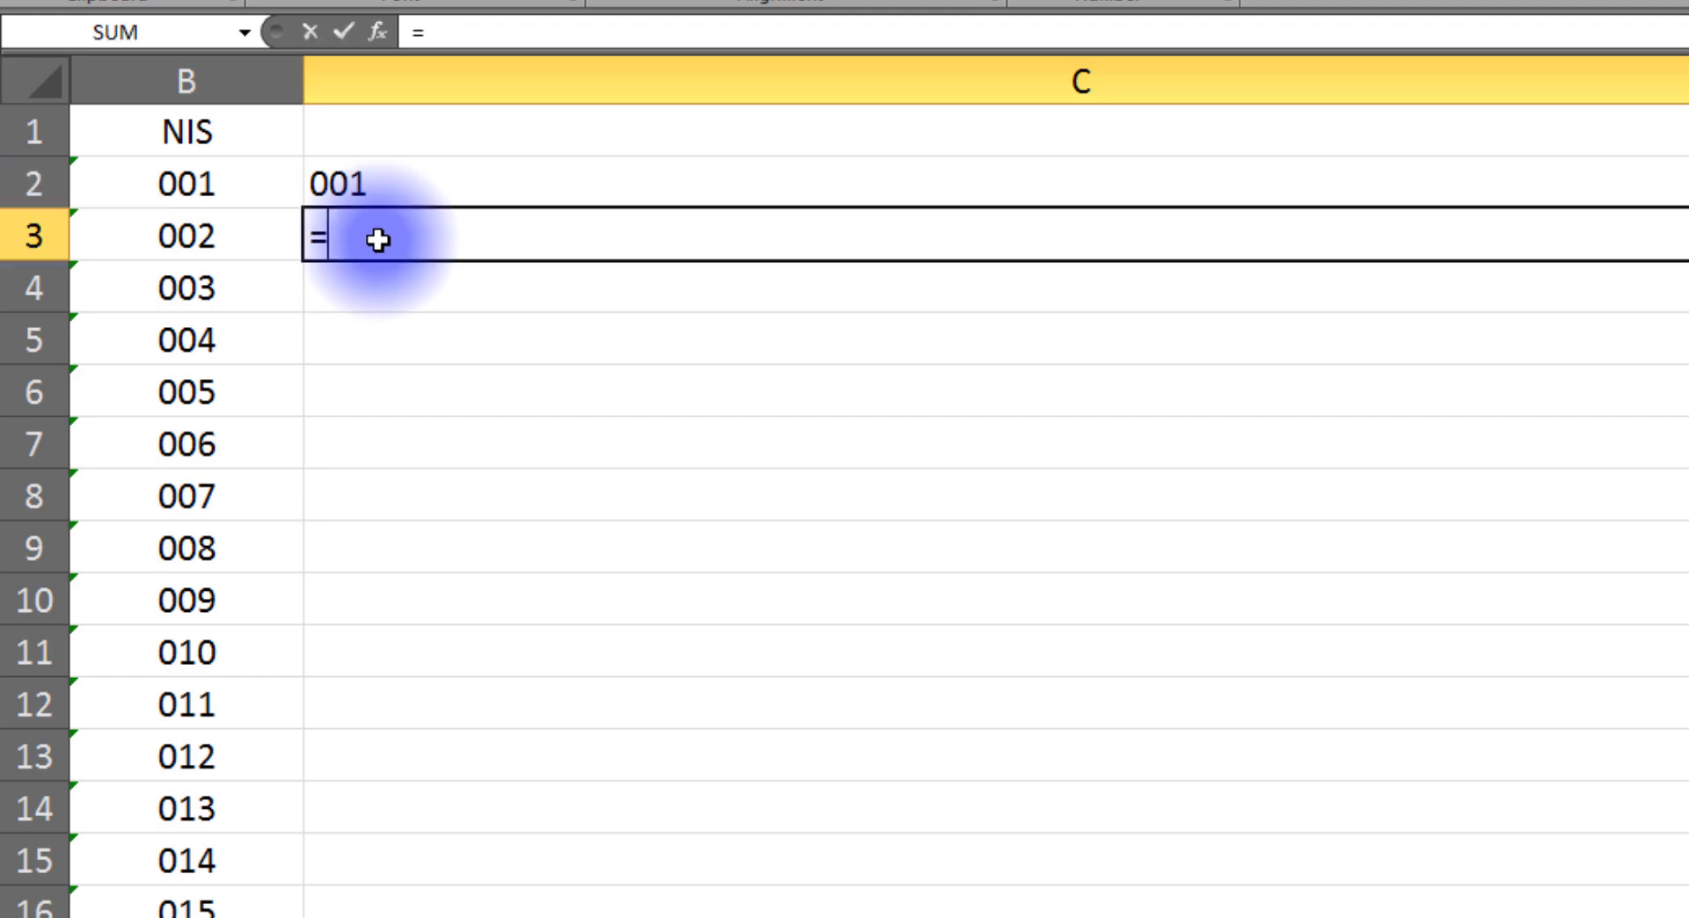
left_click(383, 185)
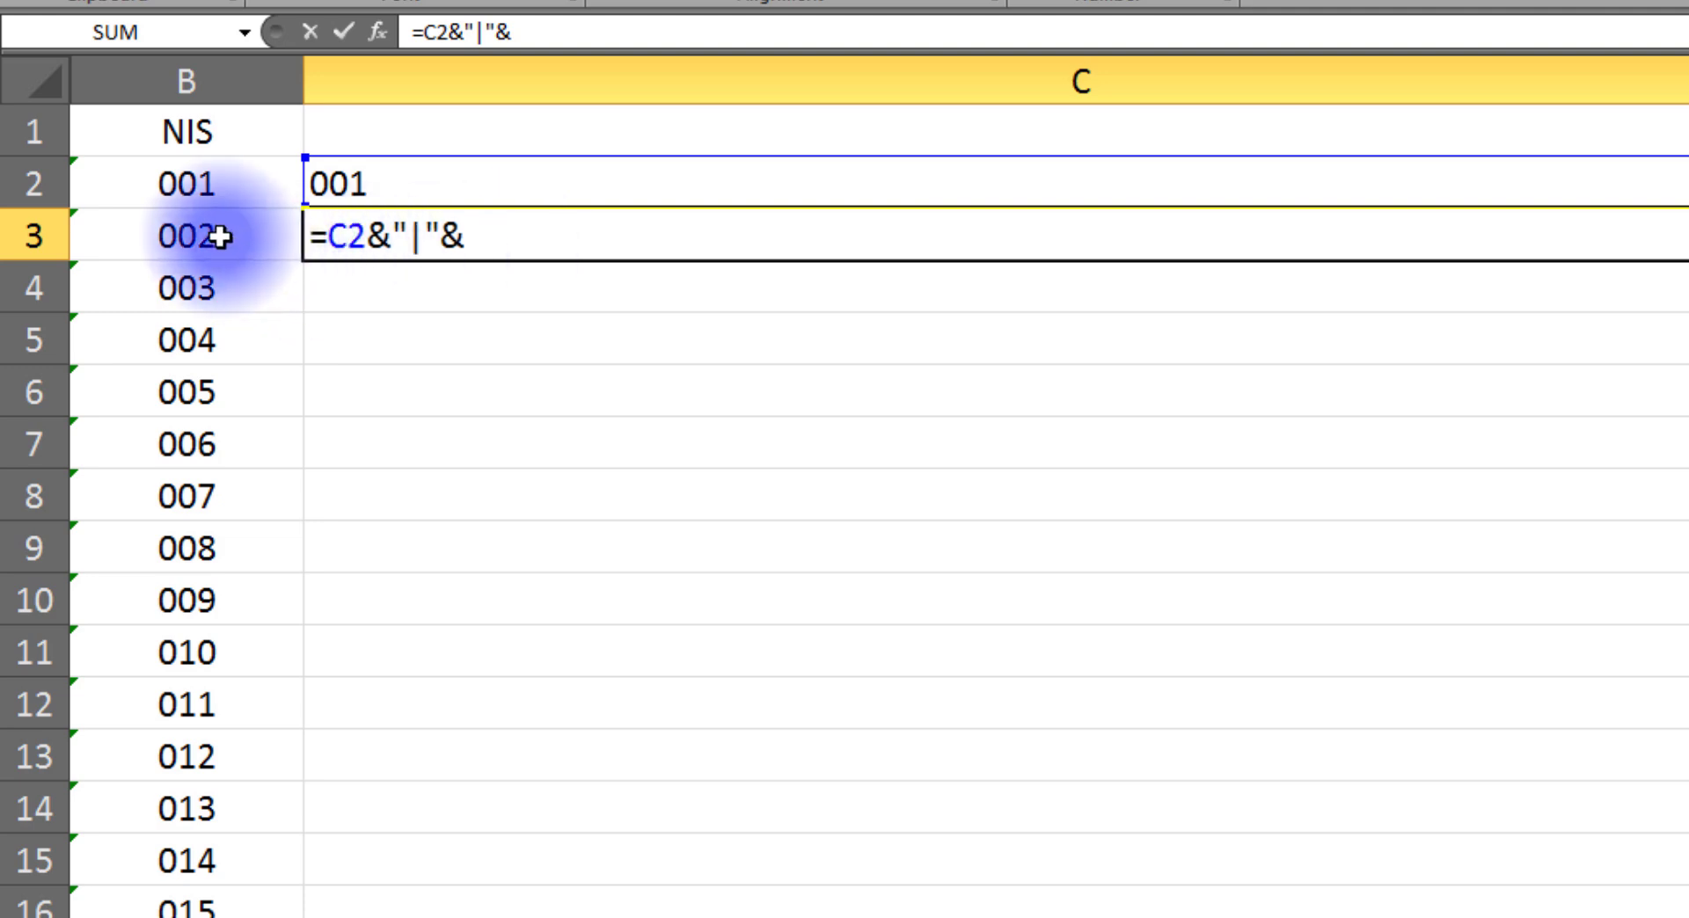
key("Return")
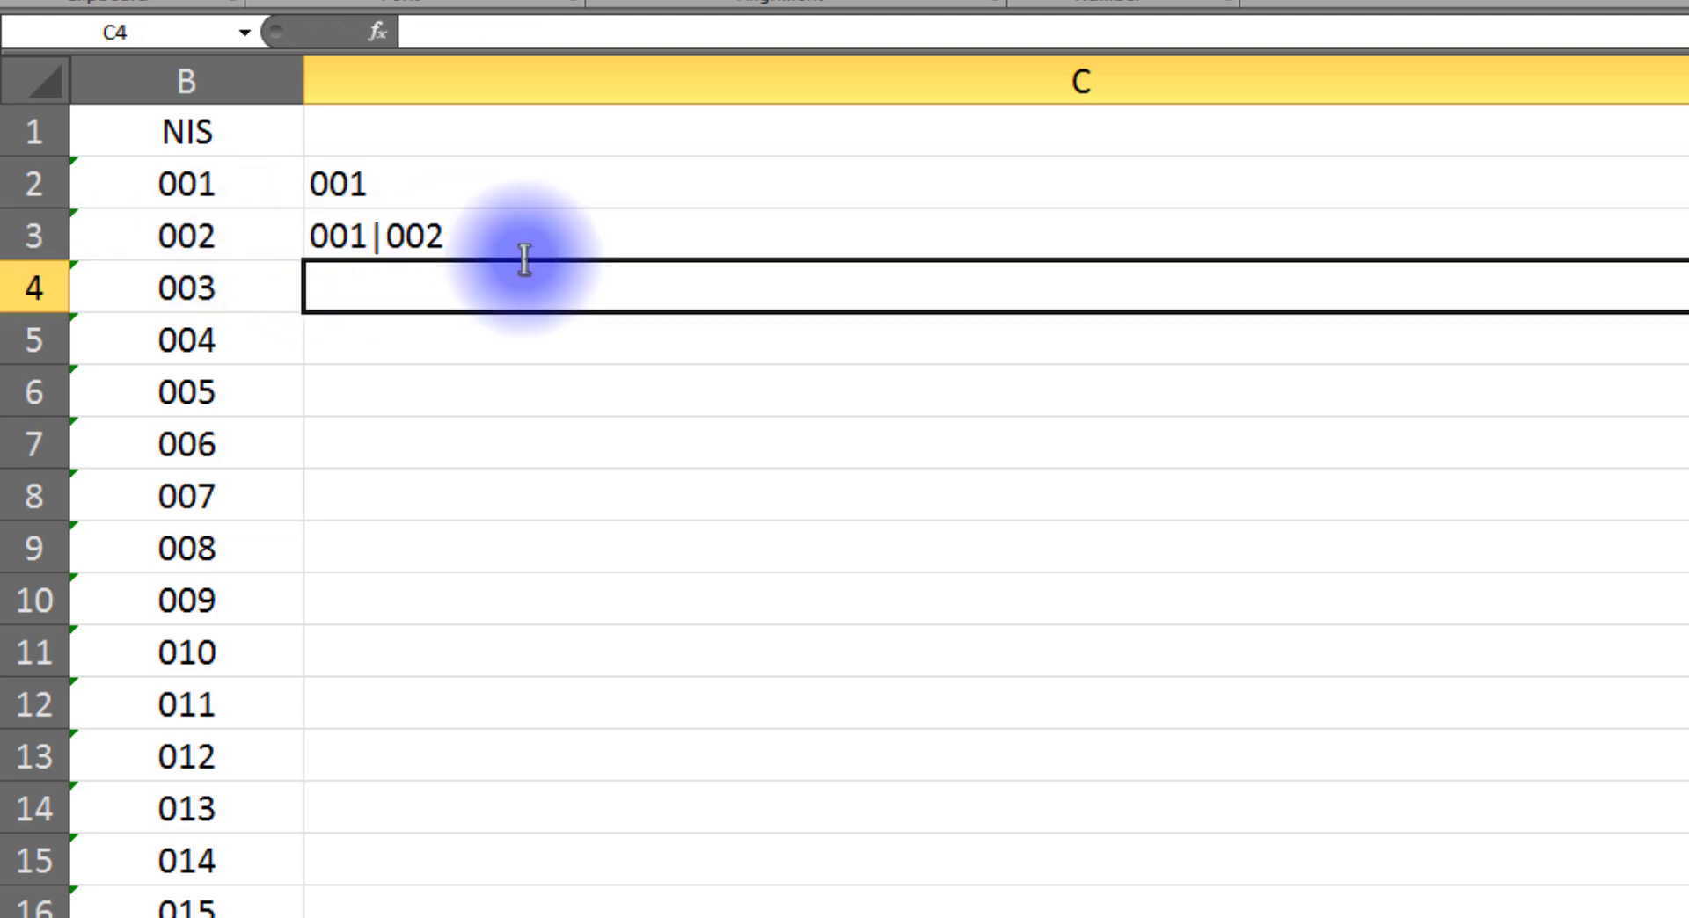
left_click(350, 188)
left_click(245, 222, "ctrl")
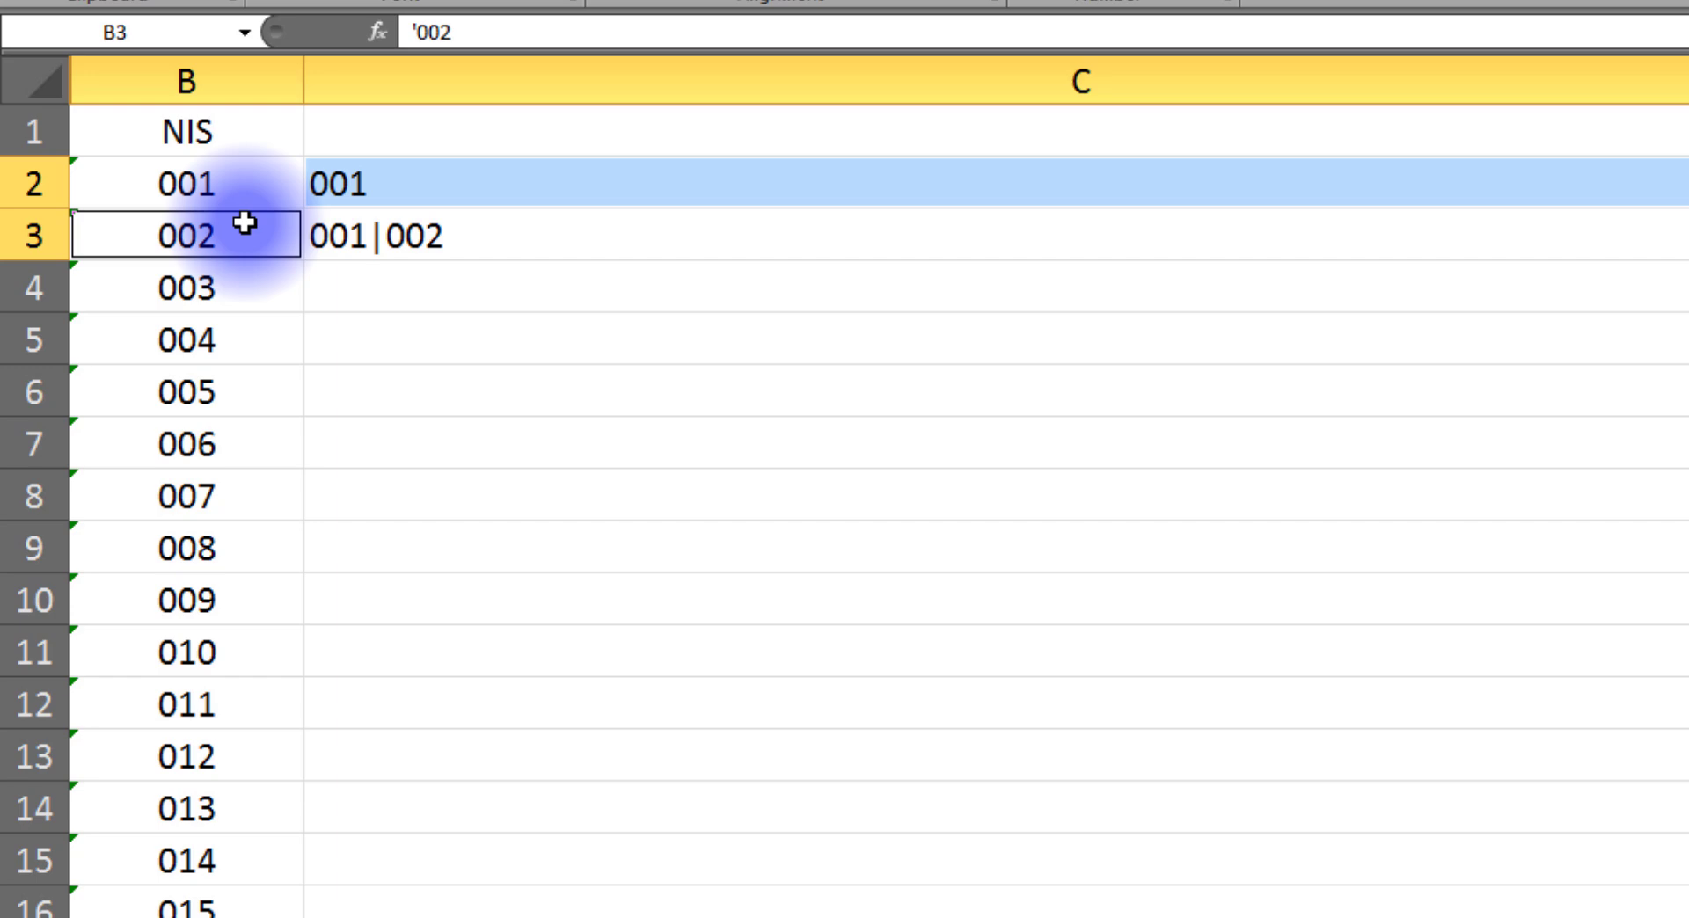
left_click(409, 251)
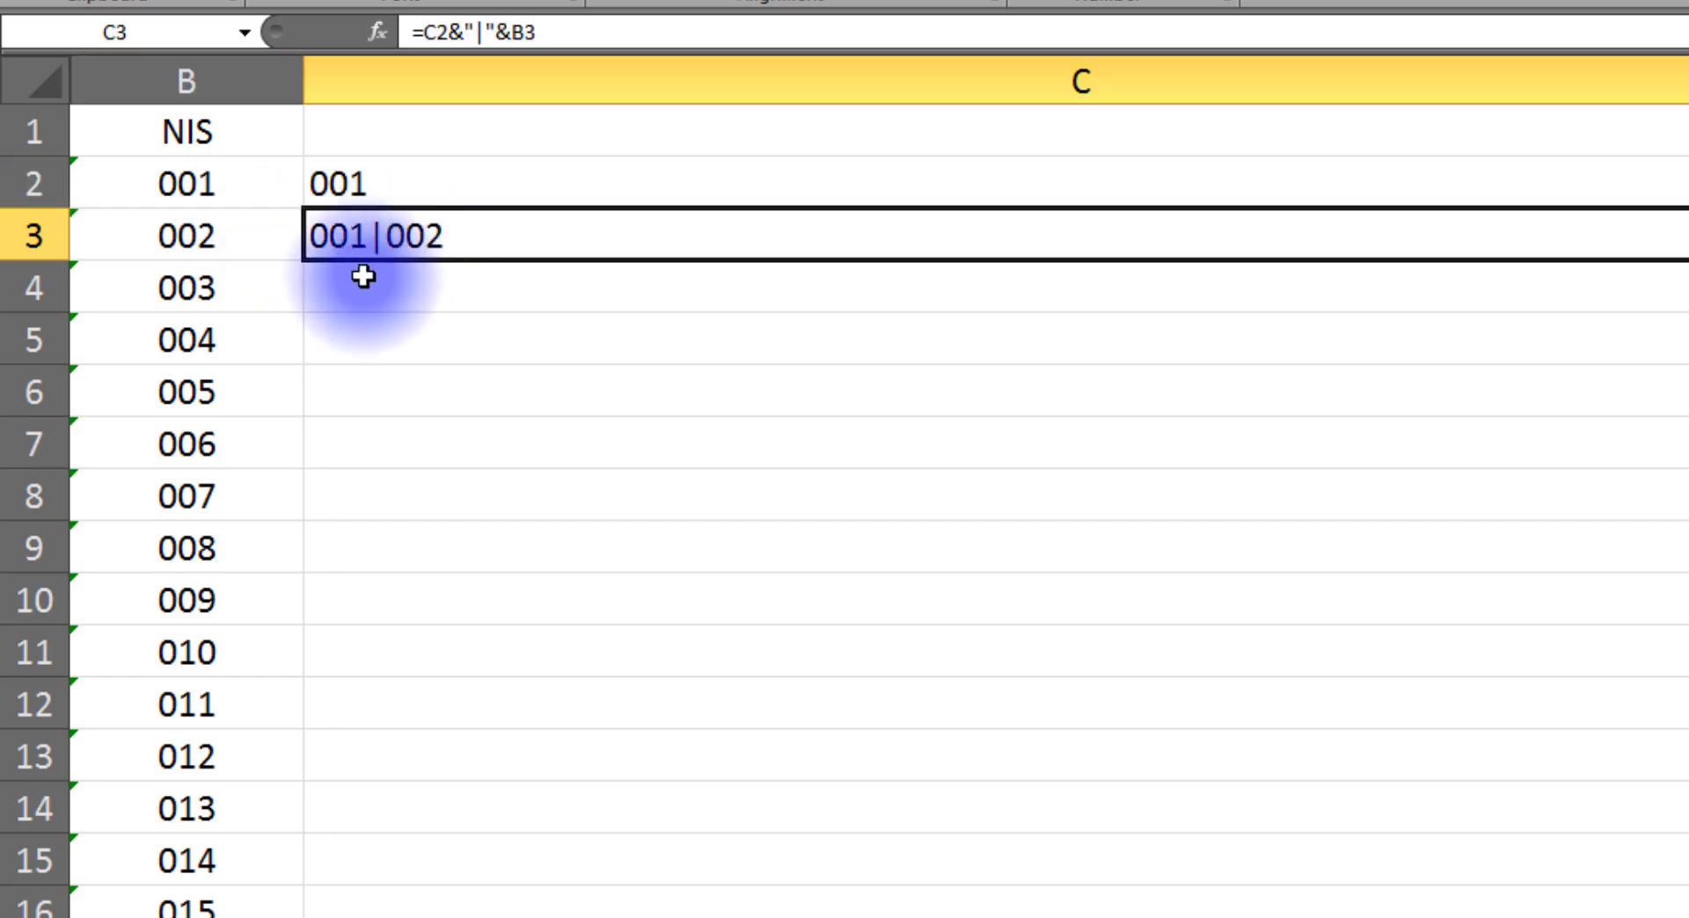
Step: Fill the C3 formula down column C to row 21
left_click(253, 298)
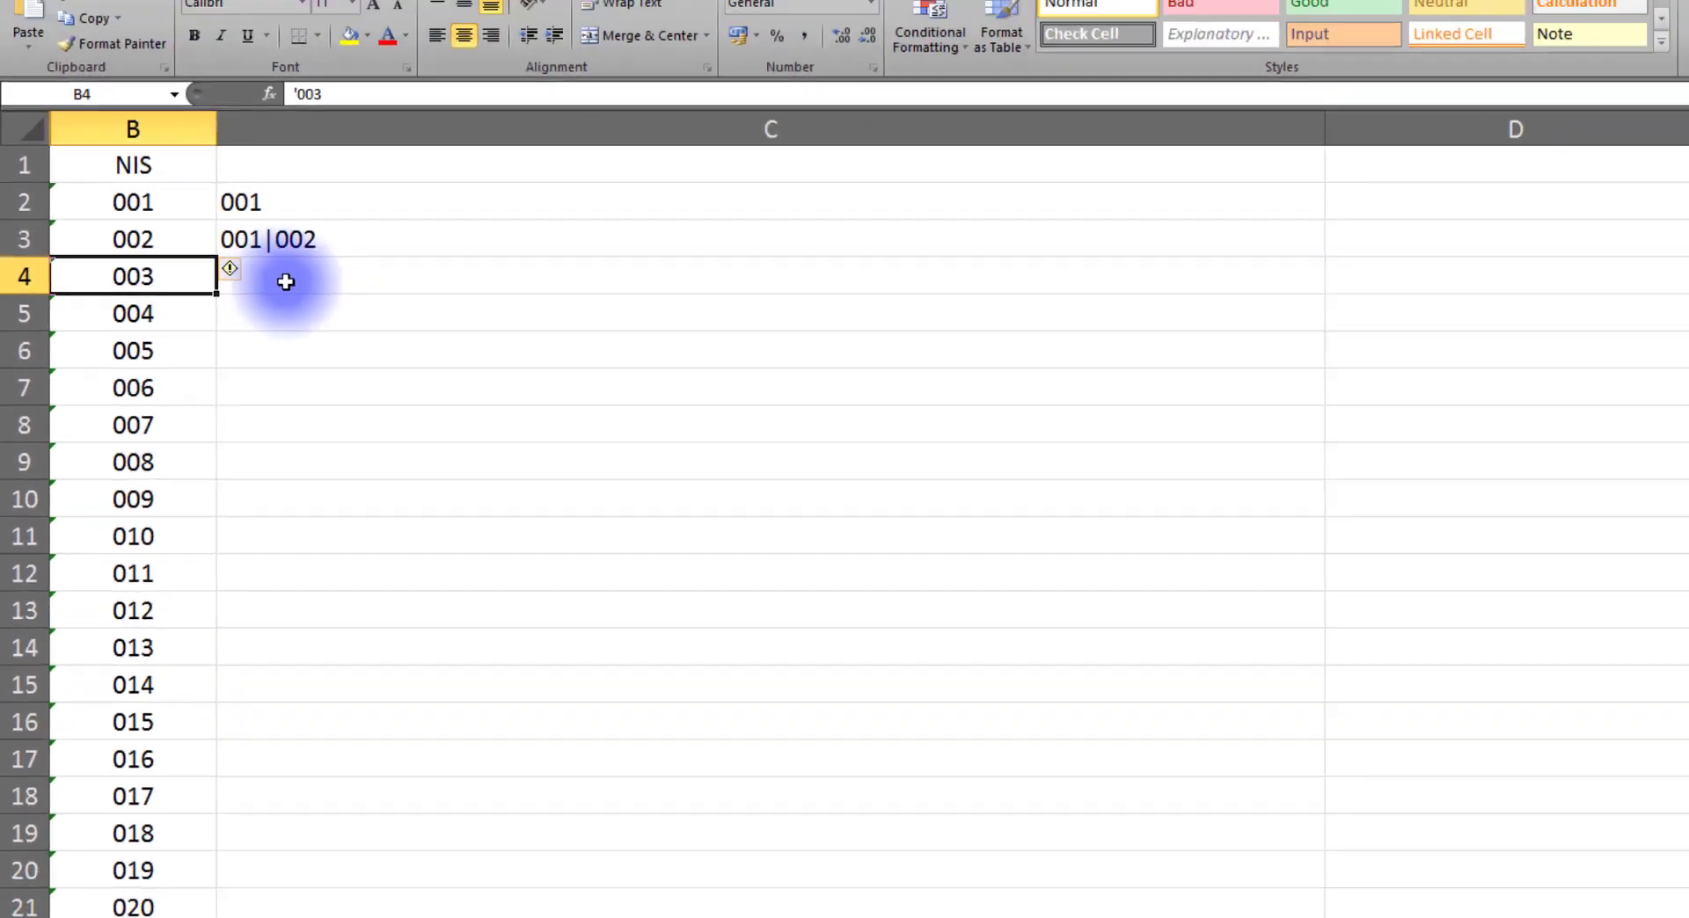
left_click(286, 281)
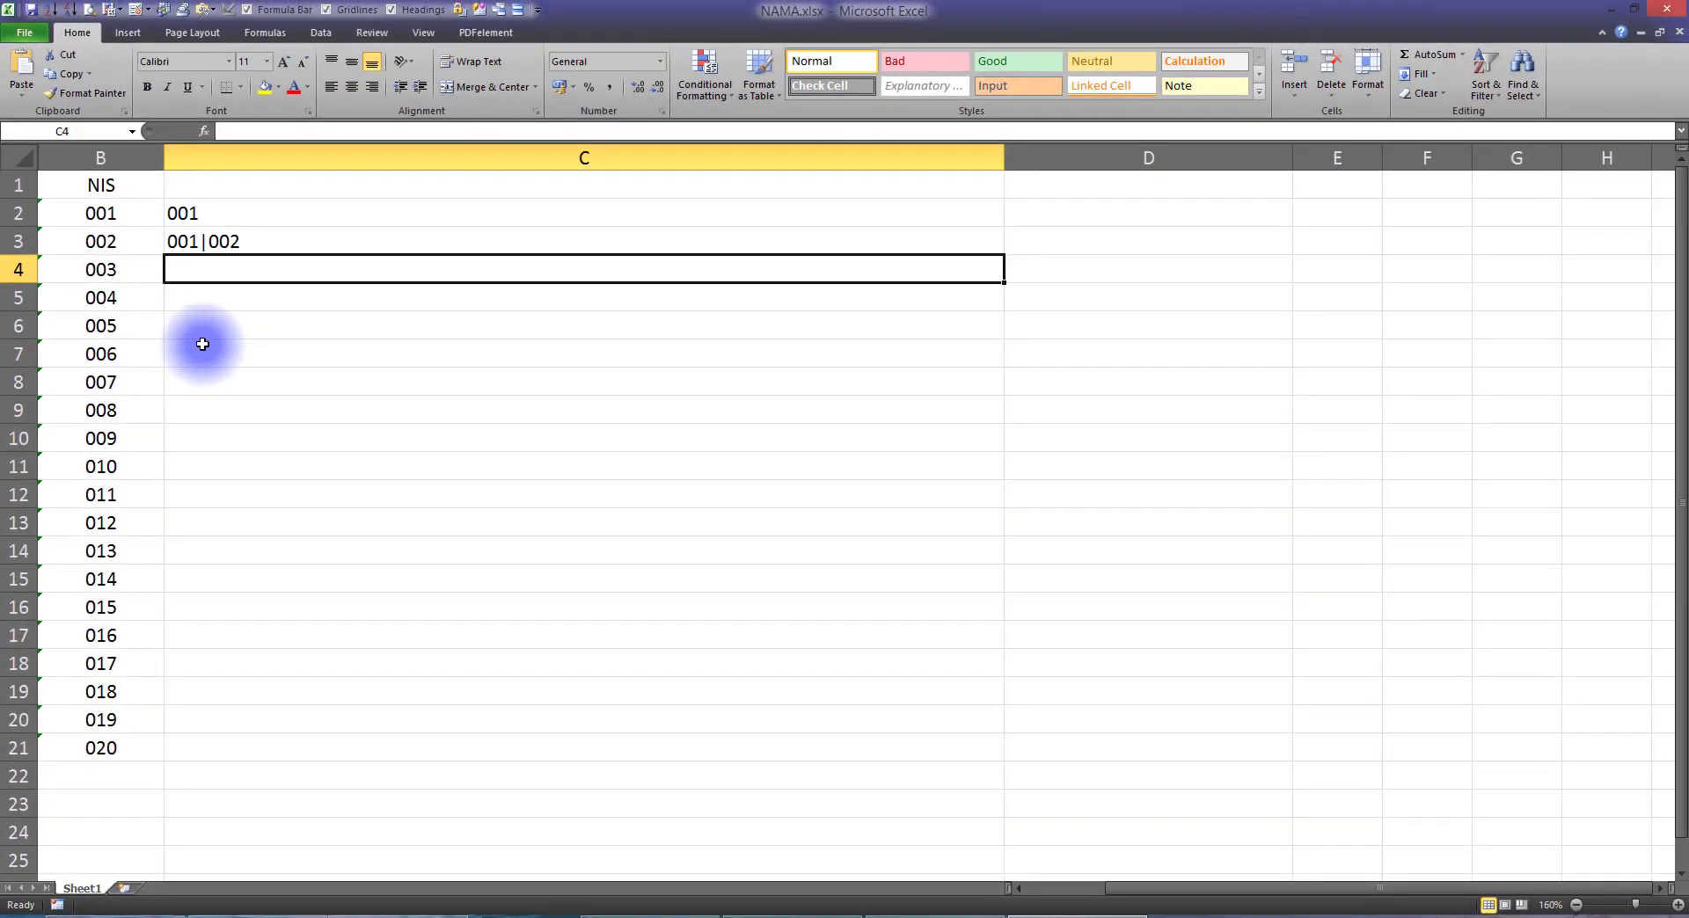
left_click(265, 314)
scroll(349, 676, "down", 4)
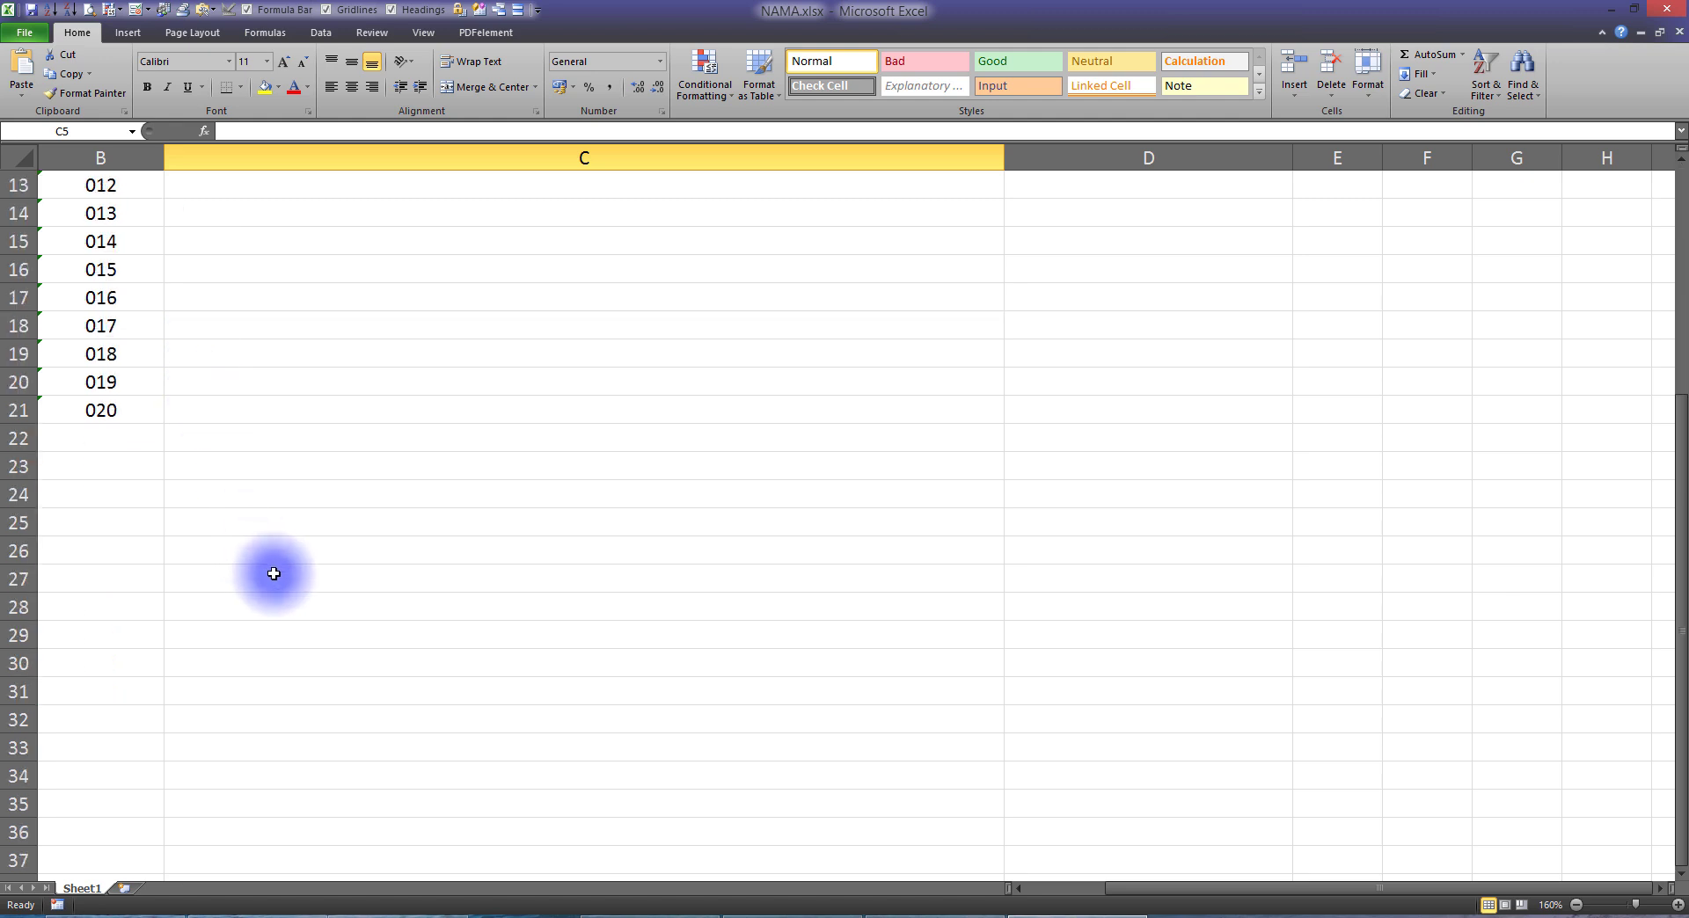
scroll(274, 574, "up", 4)
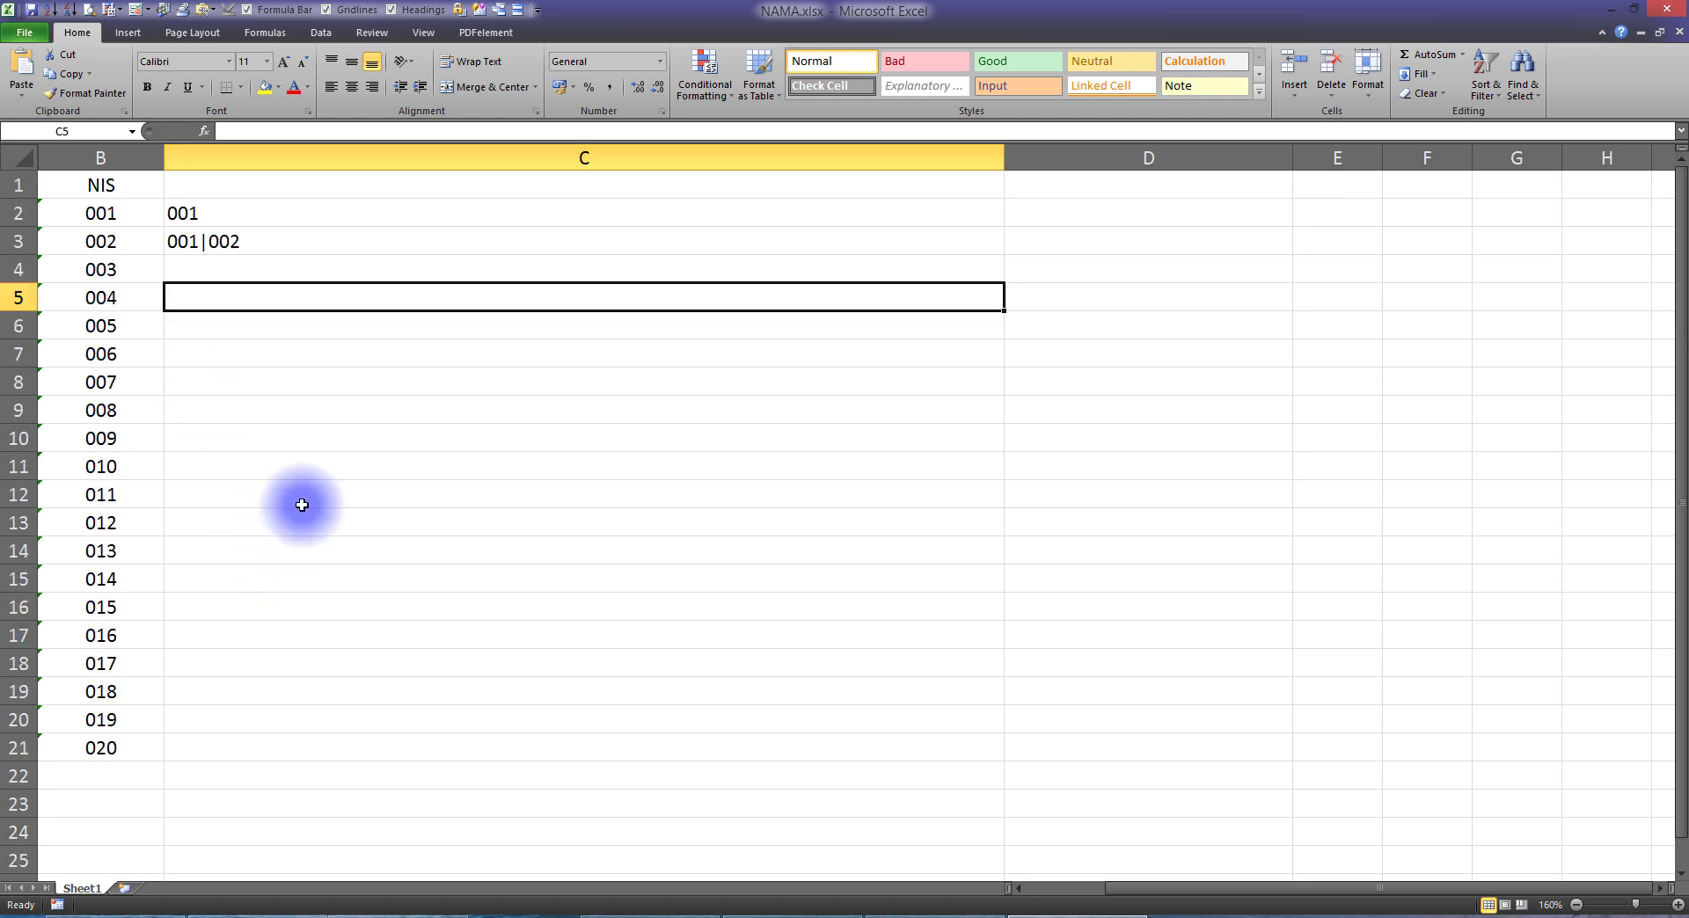
left_click(220, 239)
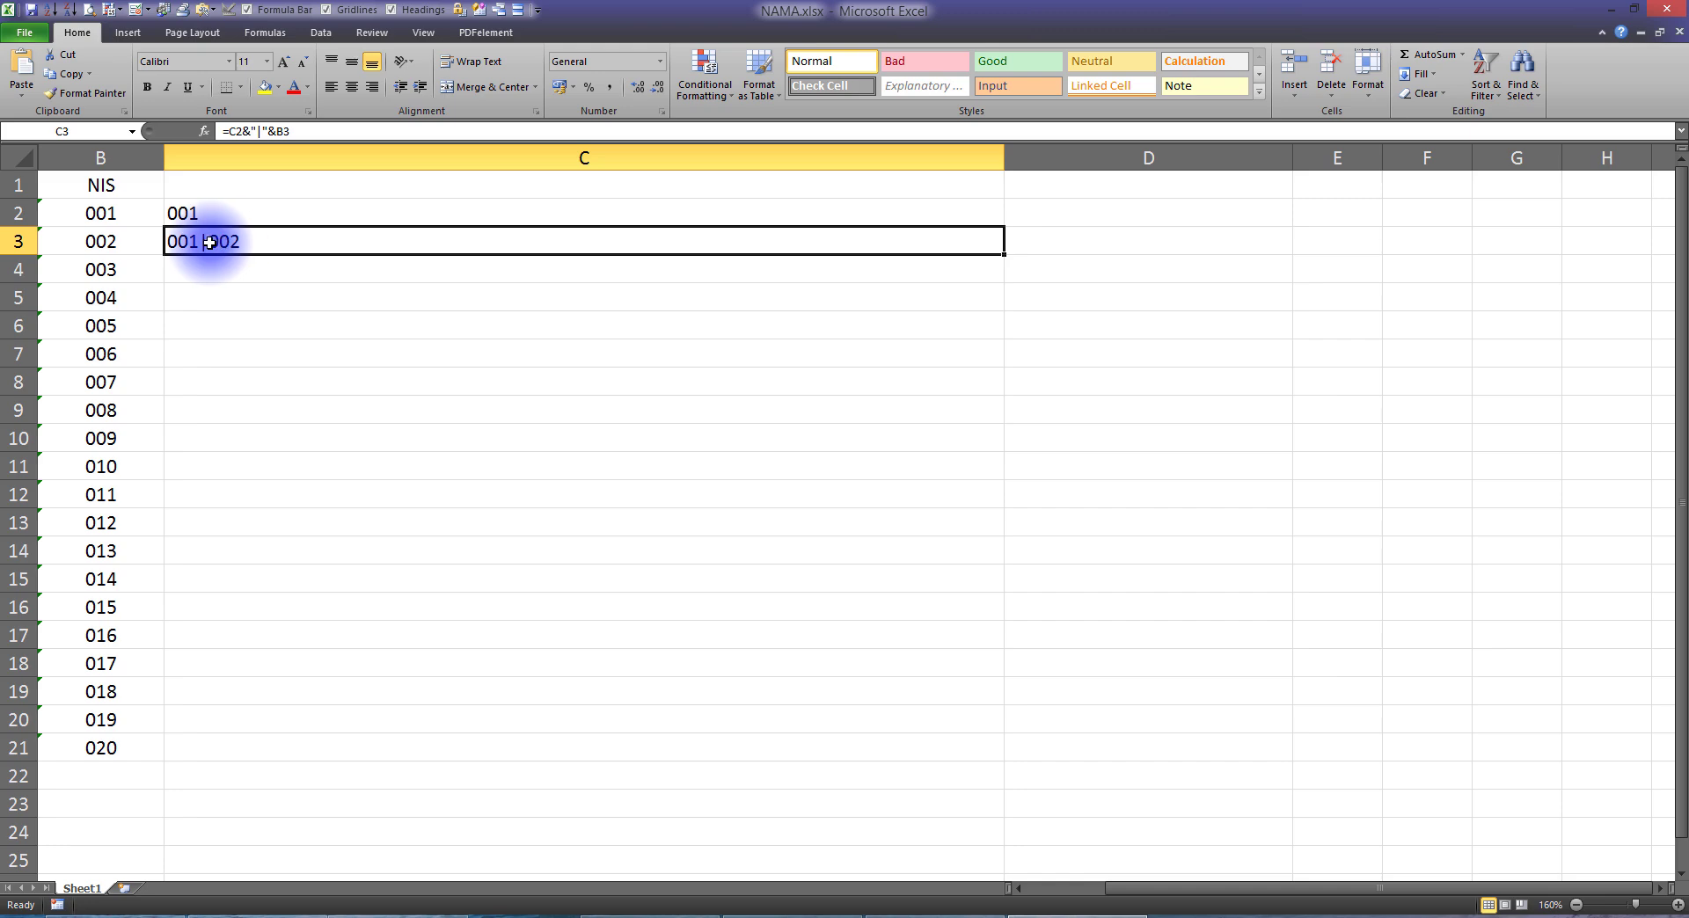
left_click_drag(1004, 256, 1015, 754)
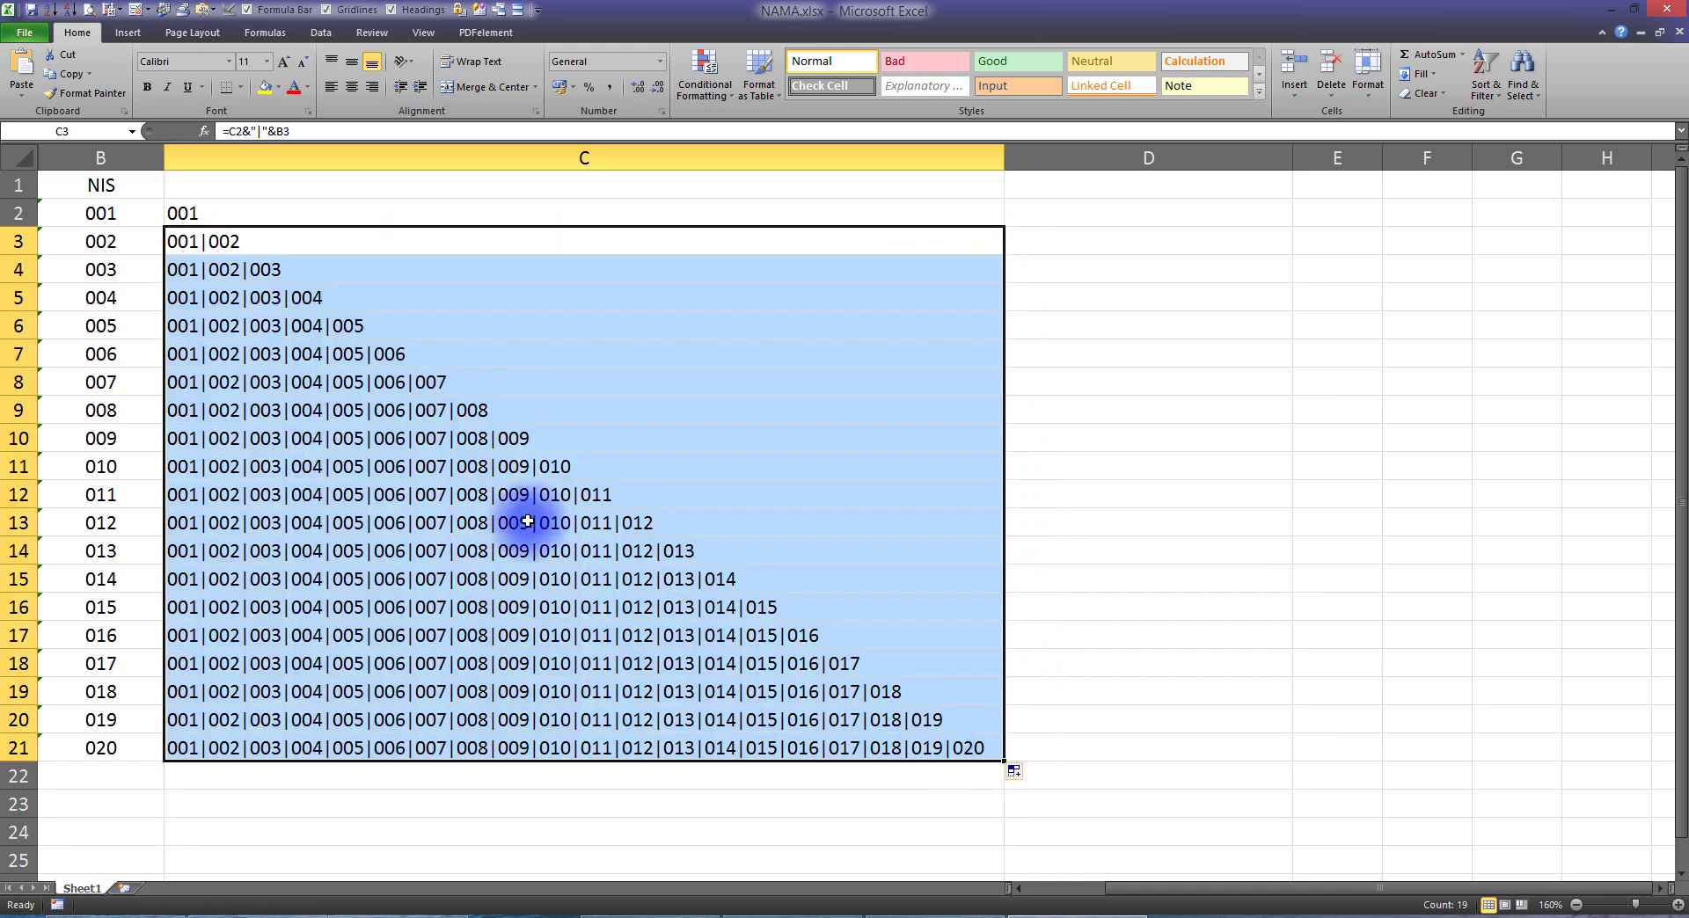
Step: Copy the combined NIS list from C21 and, back in Google Forms, paste it as the NIS question's validation pattern
left_click(174, 748)
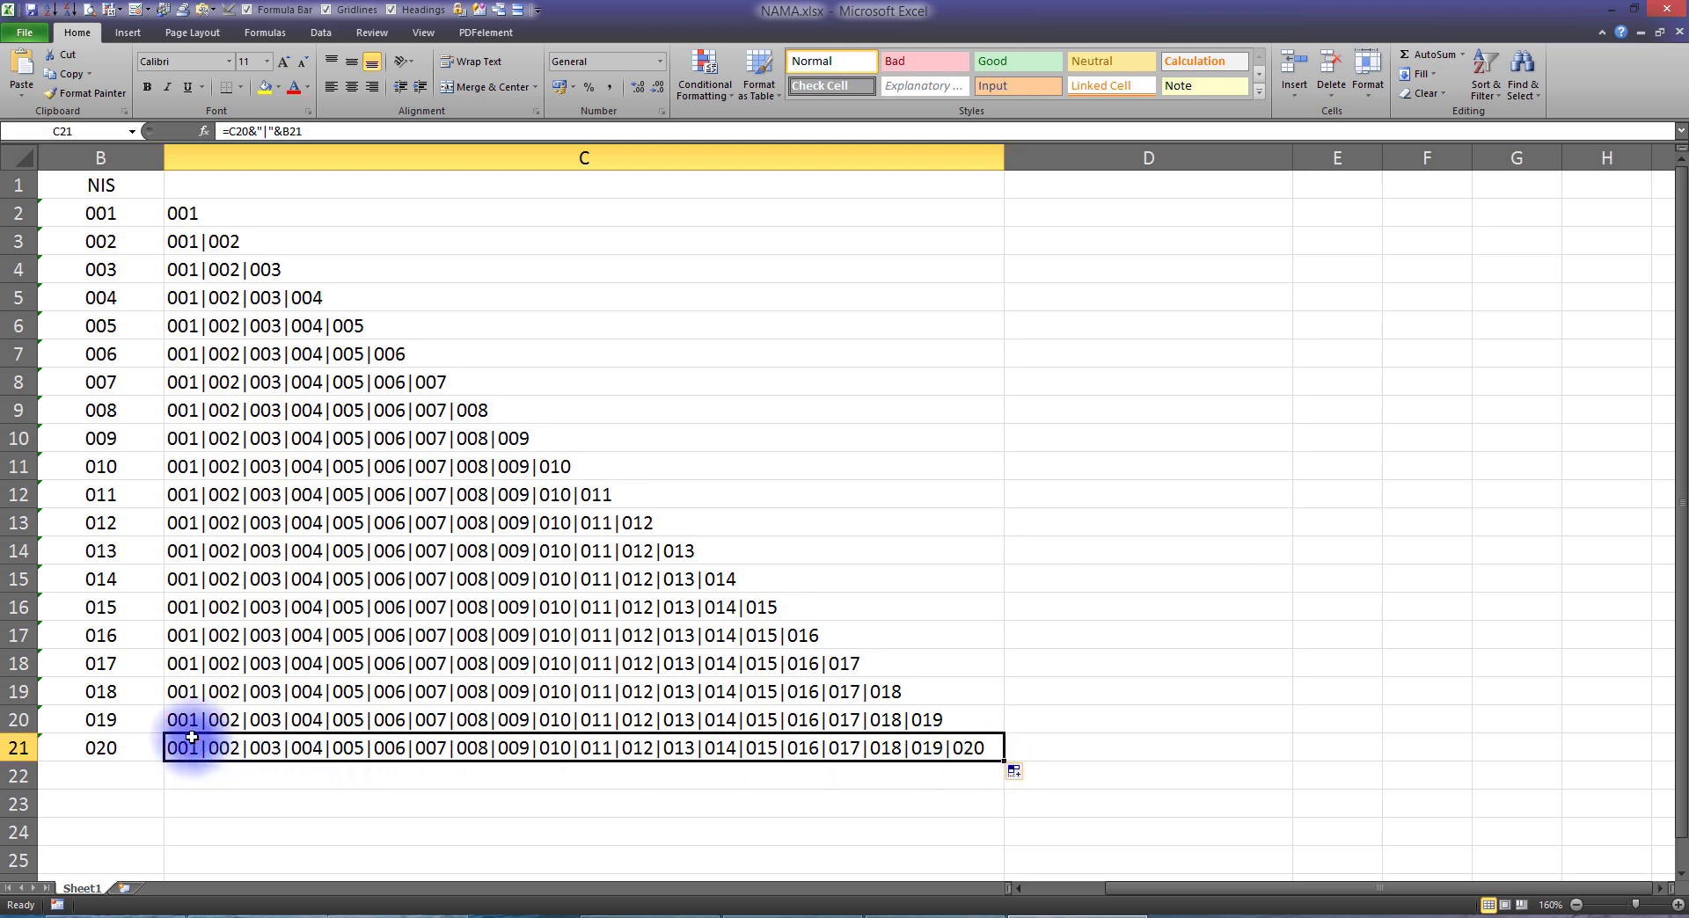
left_click(391, 913)
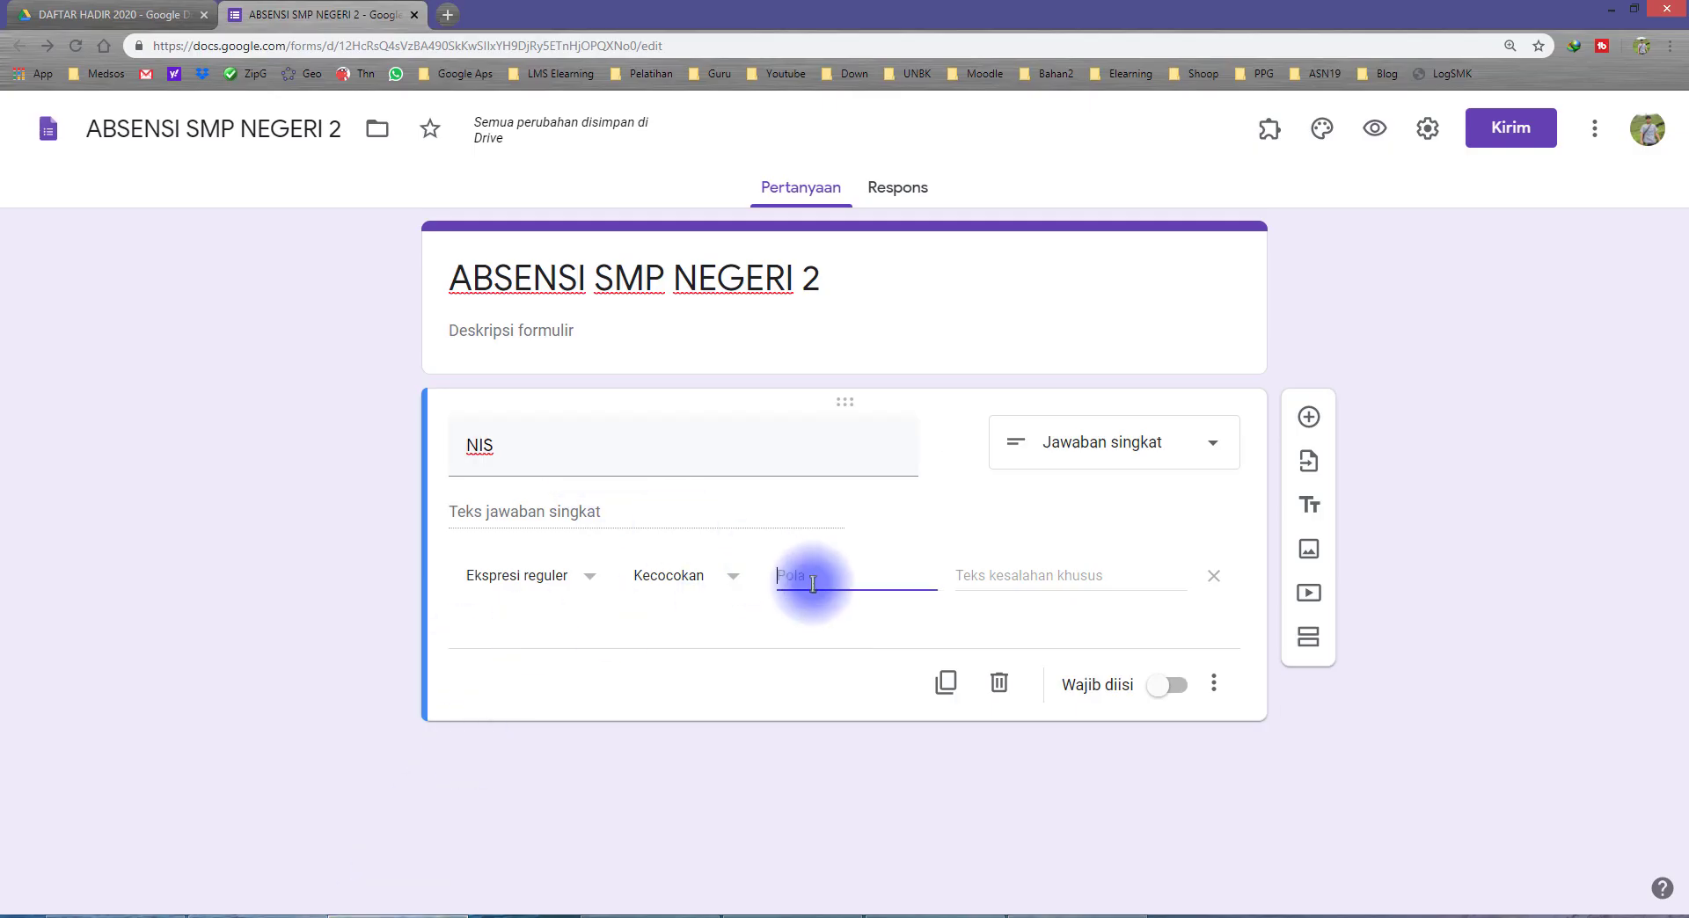
key("ctrl+v")
Step: Review the NIS question's validation pattern from its first code through to its last
left_click_drag(836, 575, 756, 575)
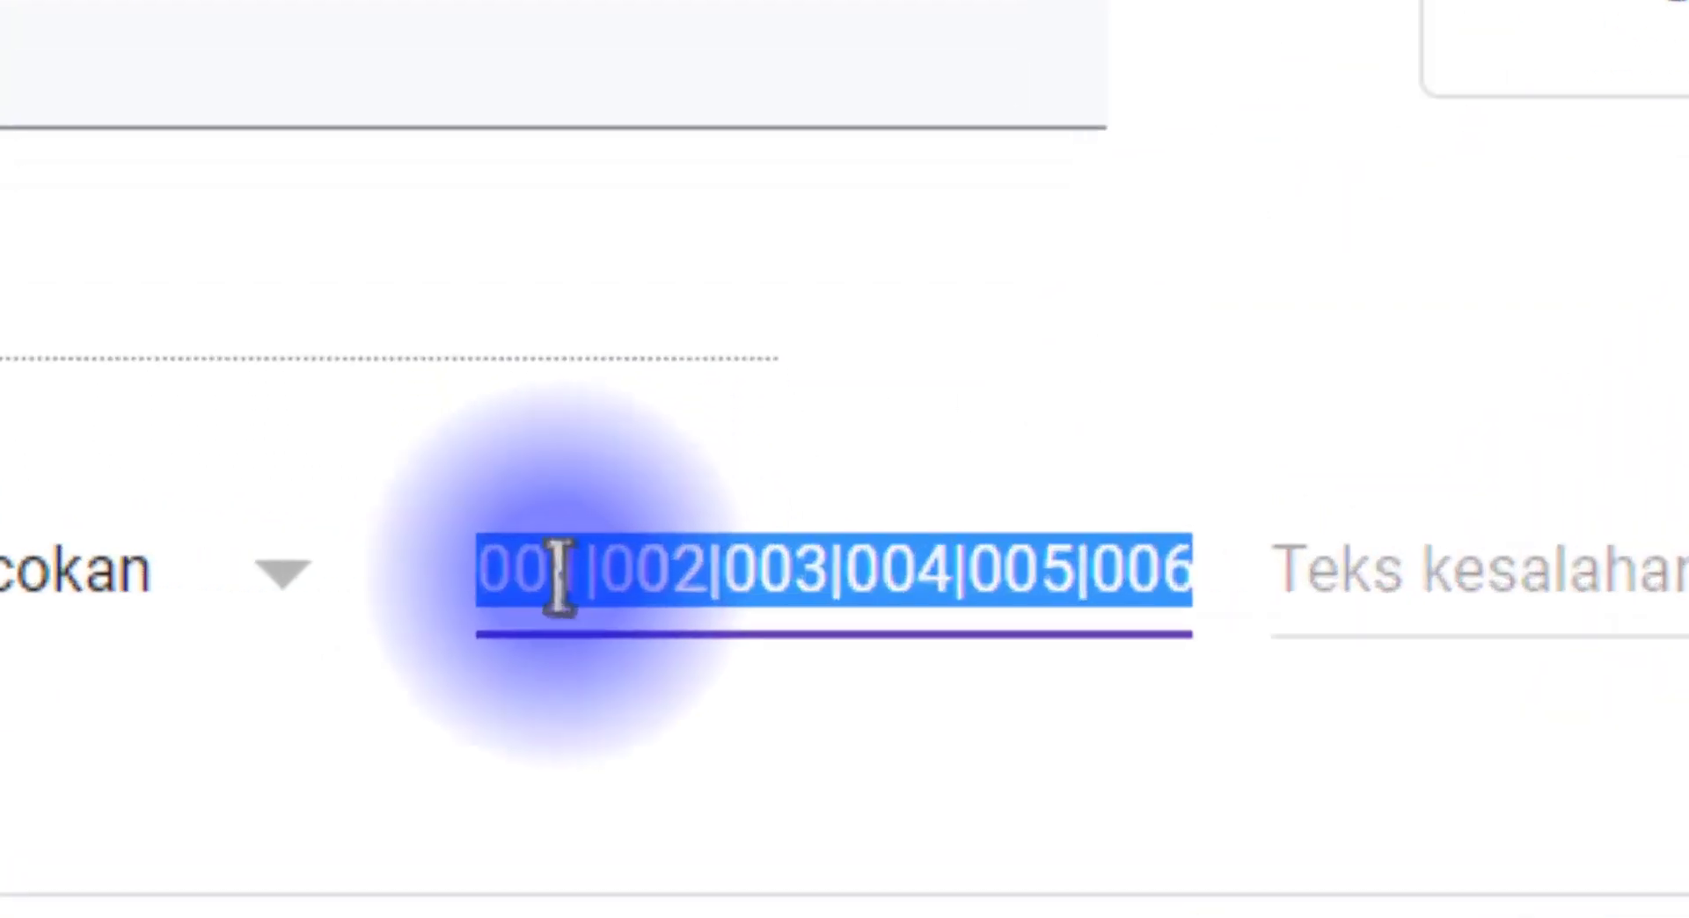
left_click(799, 575)
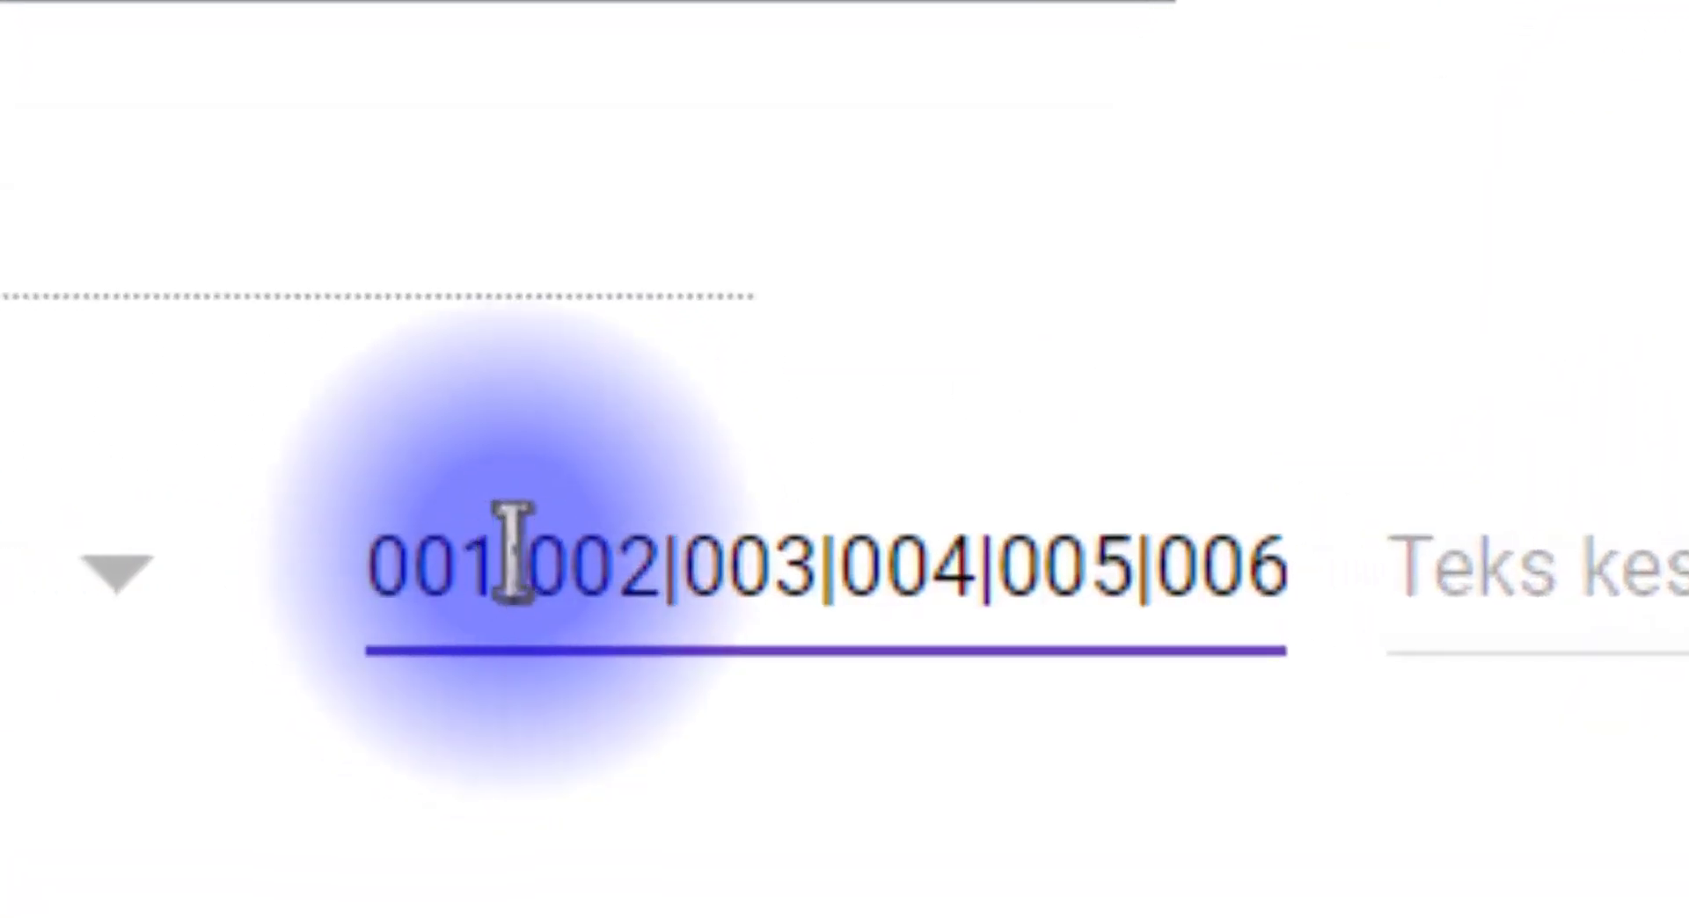
left_click_drag(513, 559, 377, 563)
left_click_drag(618, 570, 563, 568)
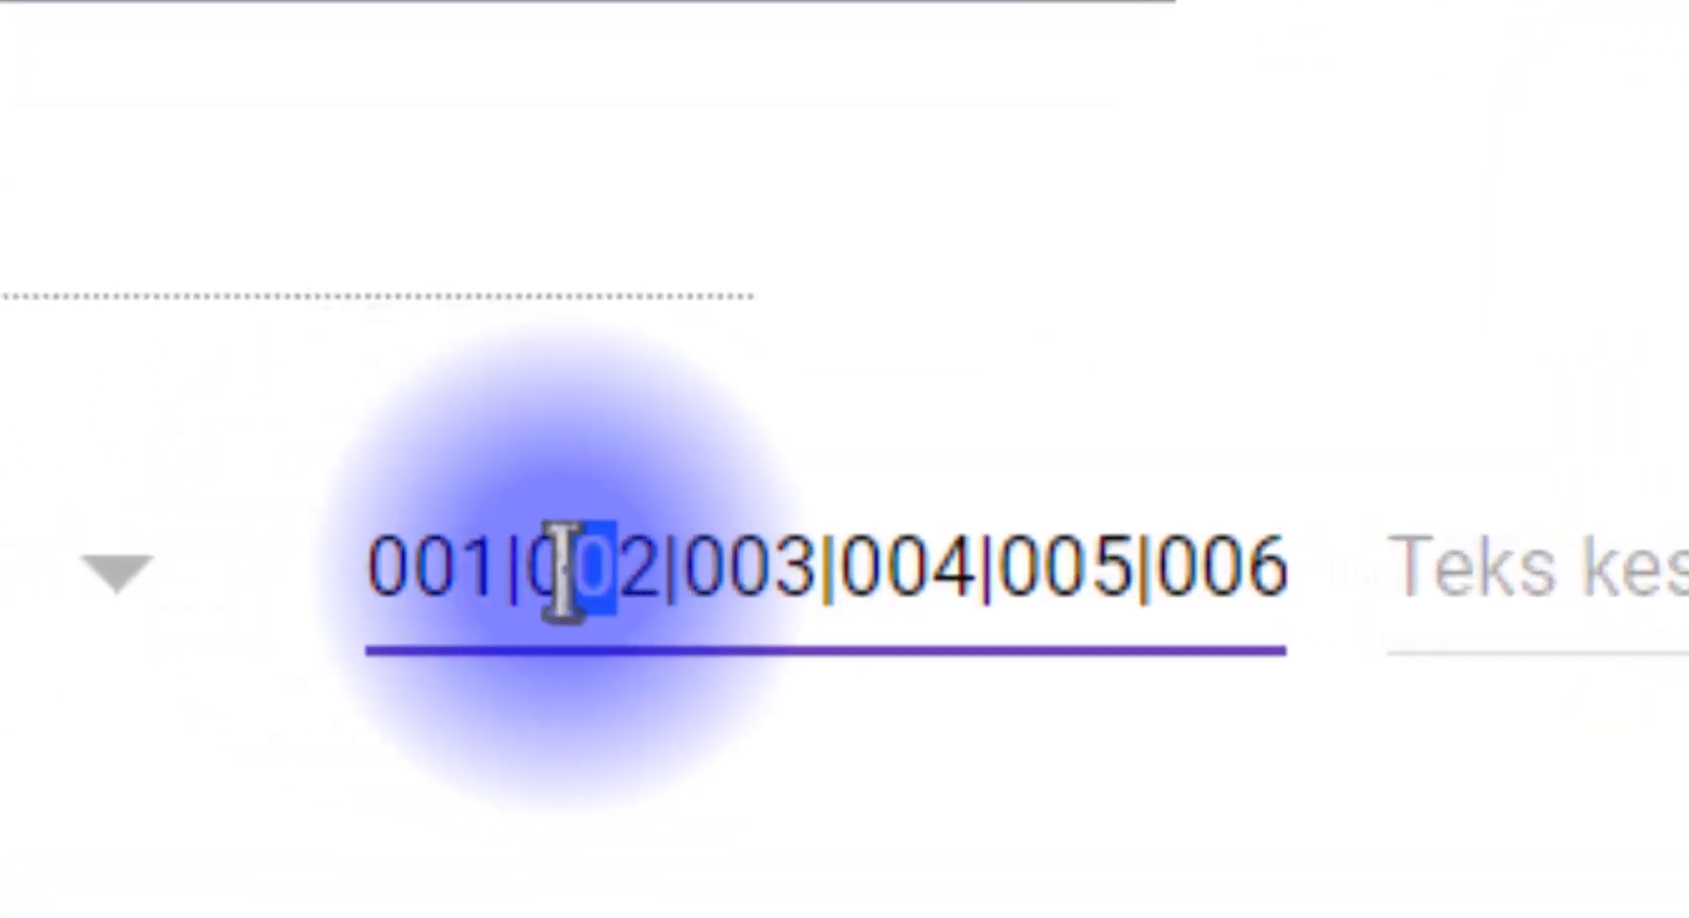
left_click_drag(687, 582, 1629, 587)
left_click(1168, 565)
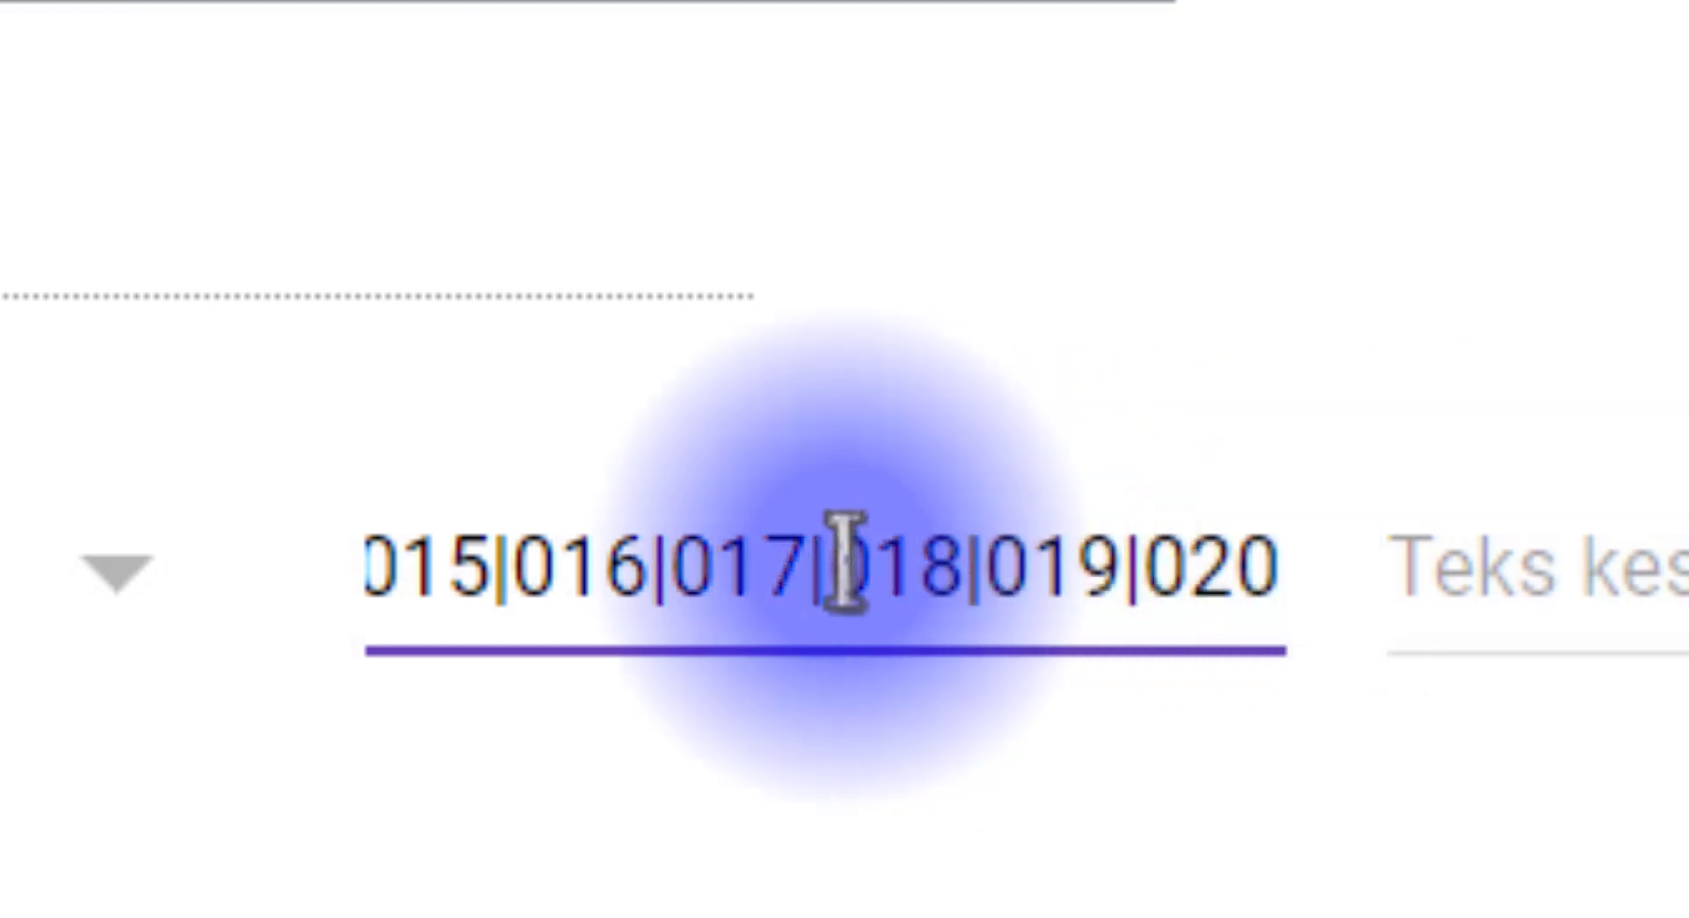
key("ctrl+a")
Step: Set the NIS validation's custom error text to Silahkan masukkan NIS dengan benar and make the question required
left_click(1007, 541)
left_click(1663, 590)
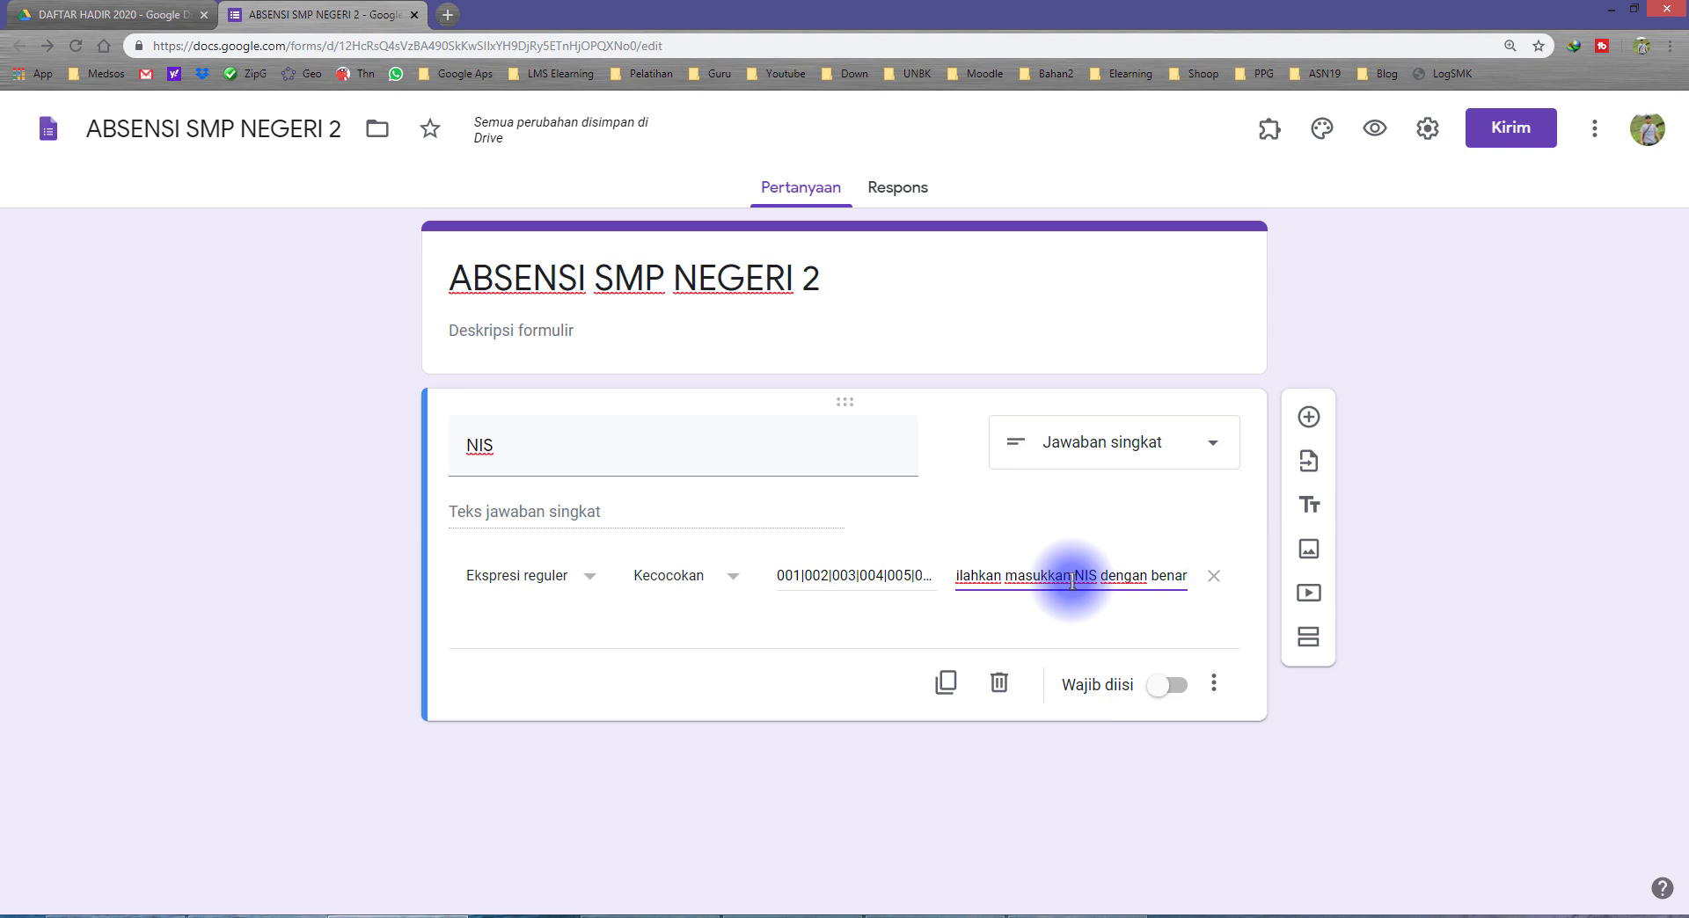
left_click(1172, 687)
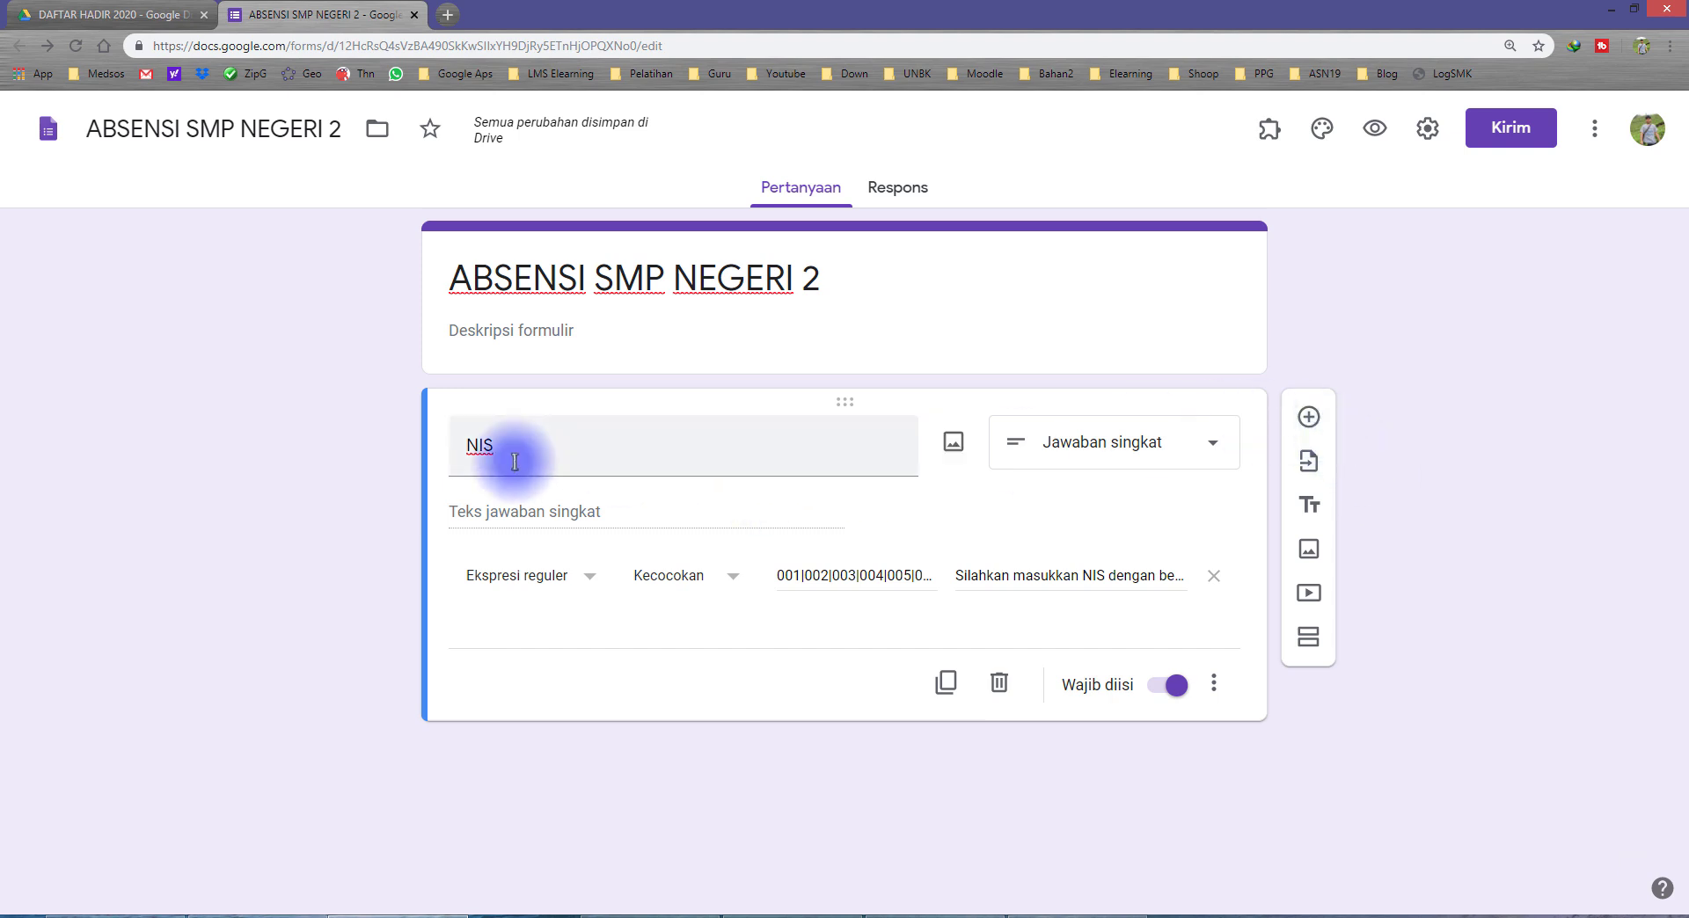
double_click(561, 452)
Step: Add a required Jawaban singkat question titled NAMA LENGKAP after the NIS question
left_click(1309, 417)
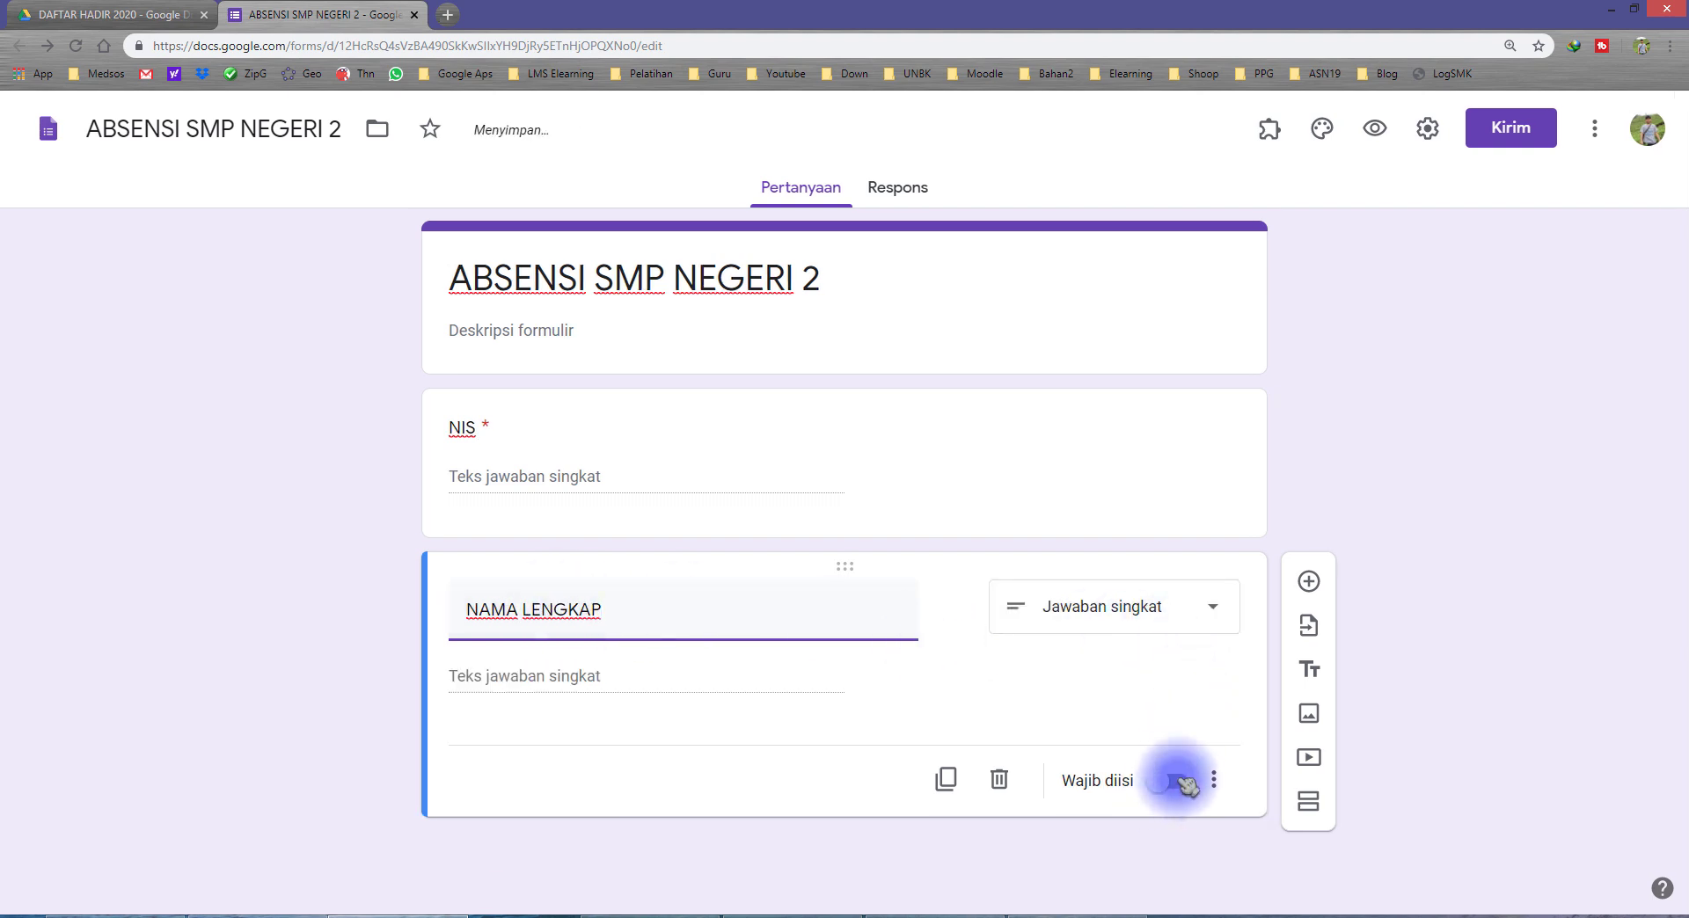
left_click(1183, 782)
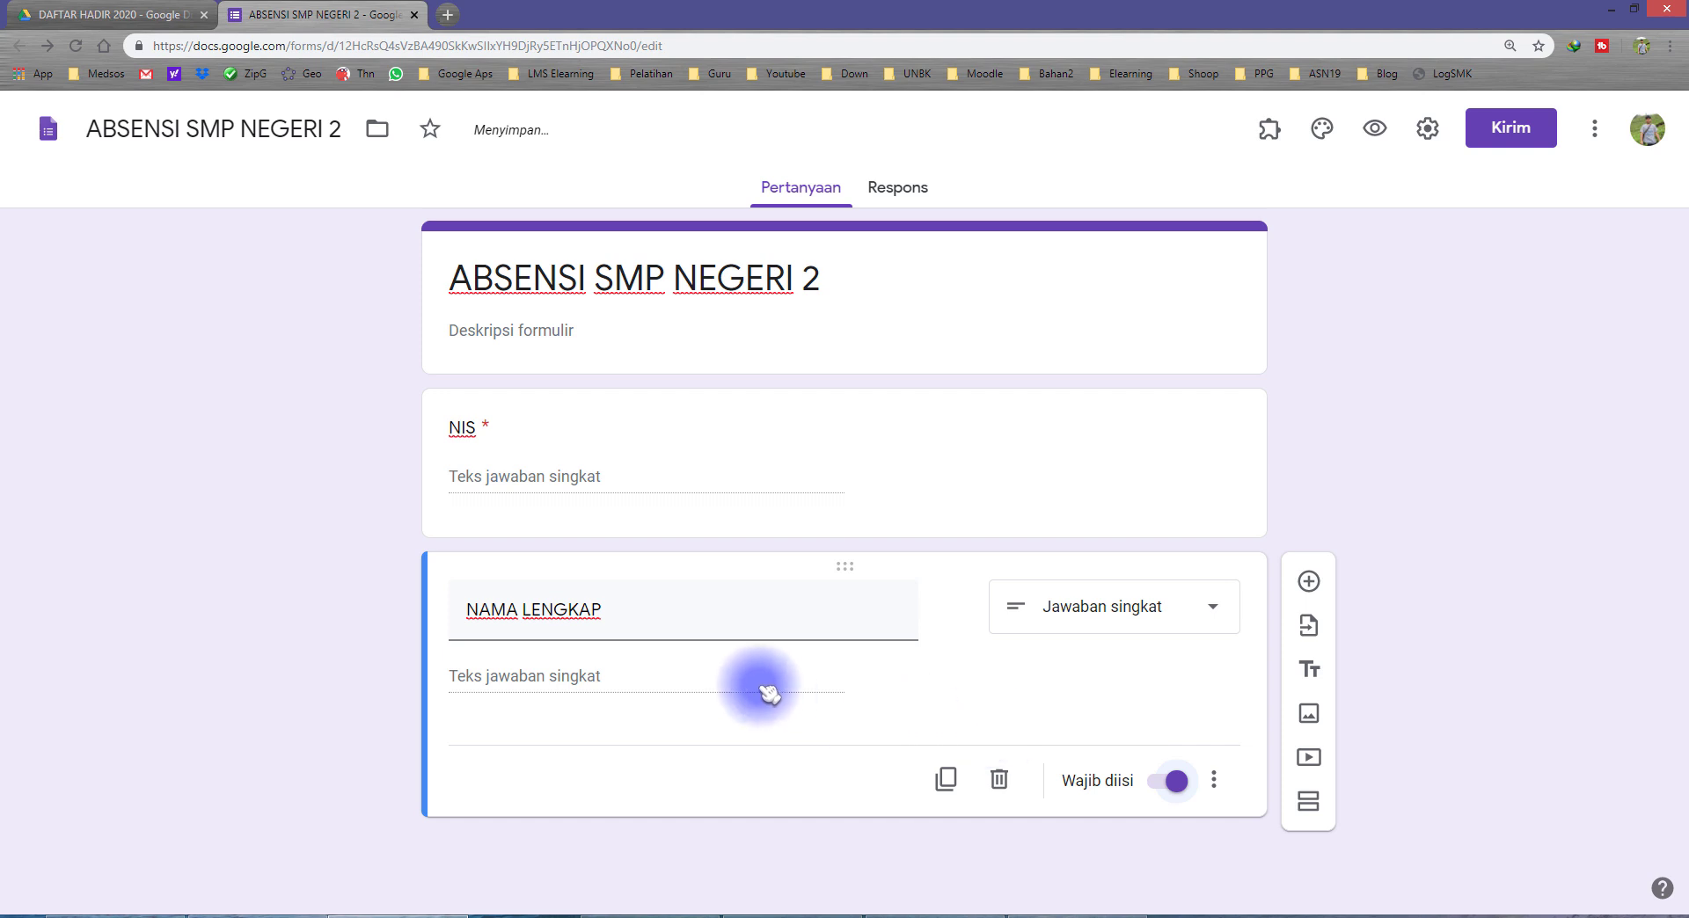
Step: Add a question titled KELAS after NAMA LENGKAP and change its type to Drop-down
left_click(1309, 582)
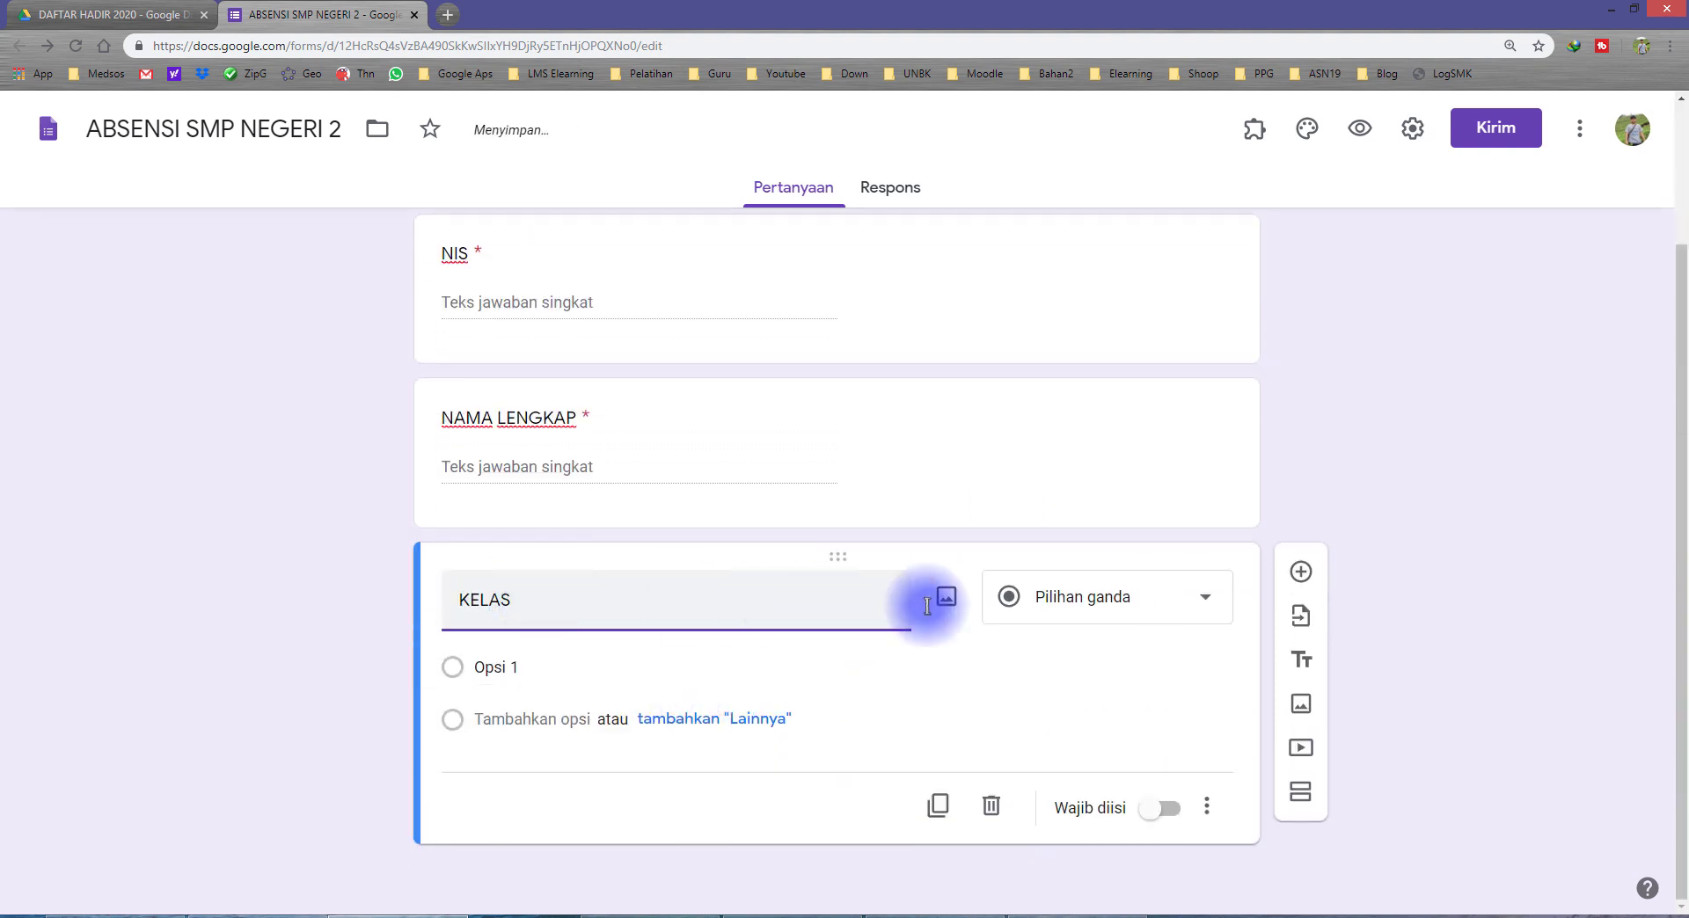
left_click(1107, 610)
left_click(1073, 482)
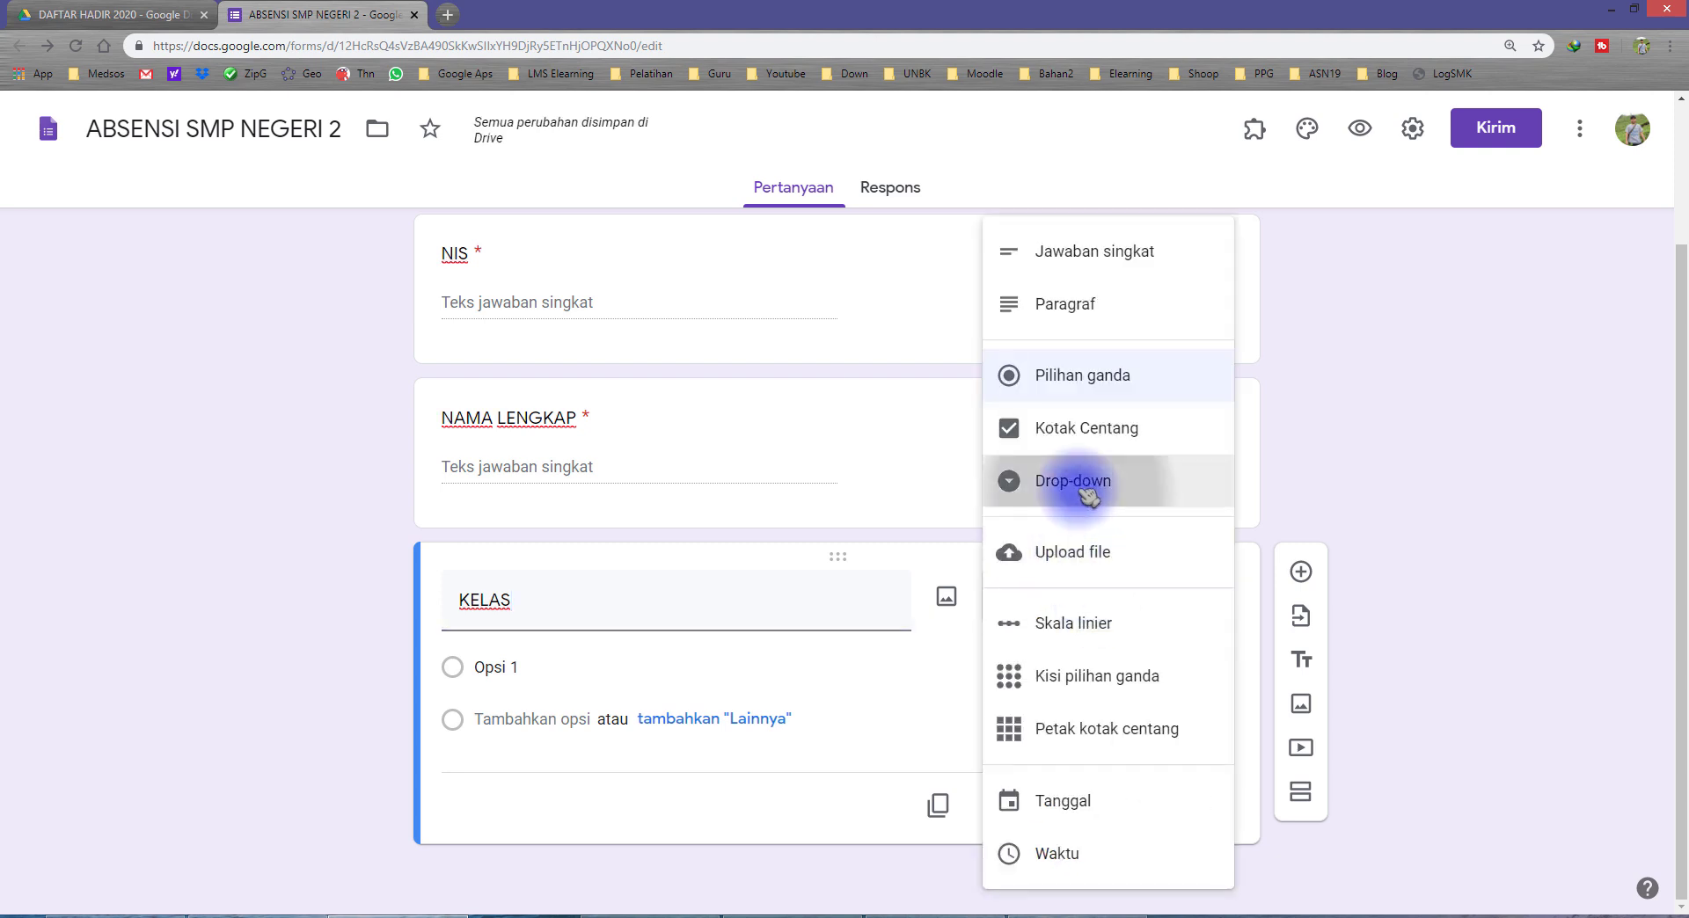
Step: Enter VII A and VII B as the first two options of the KELAS question
left_click(551, 674)
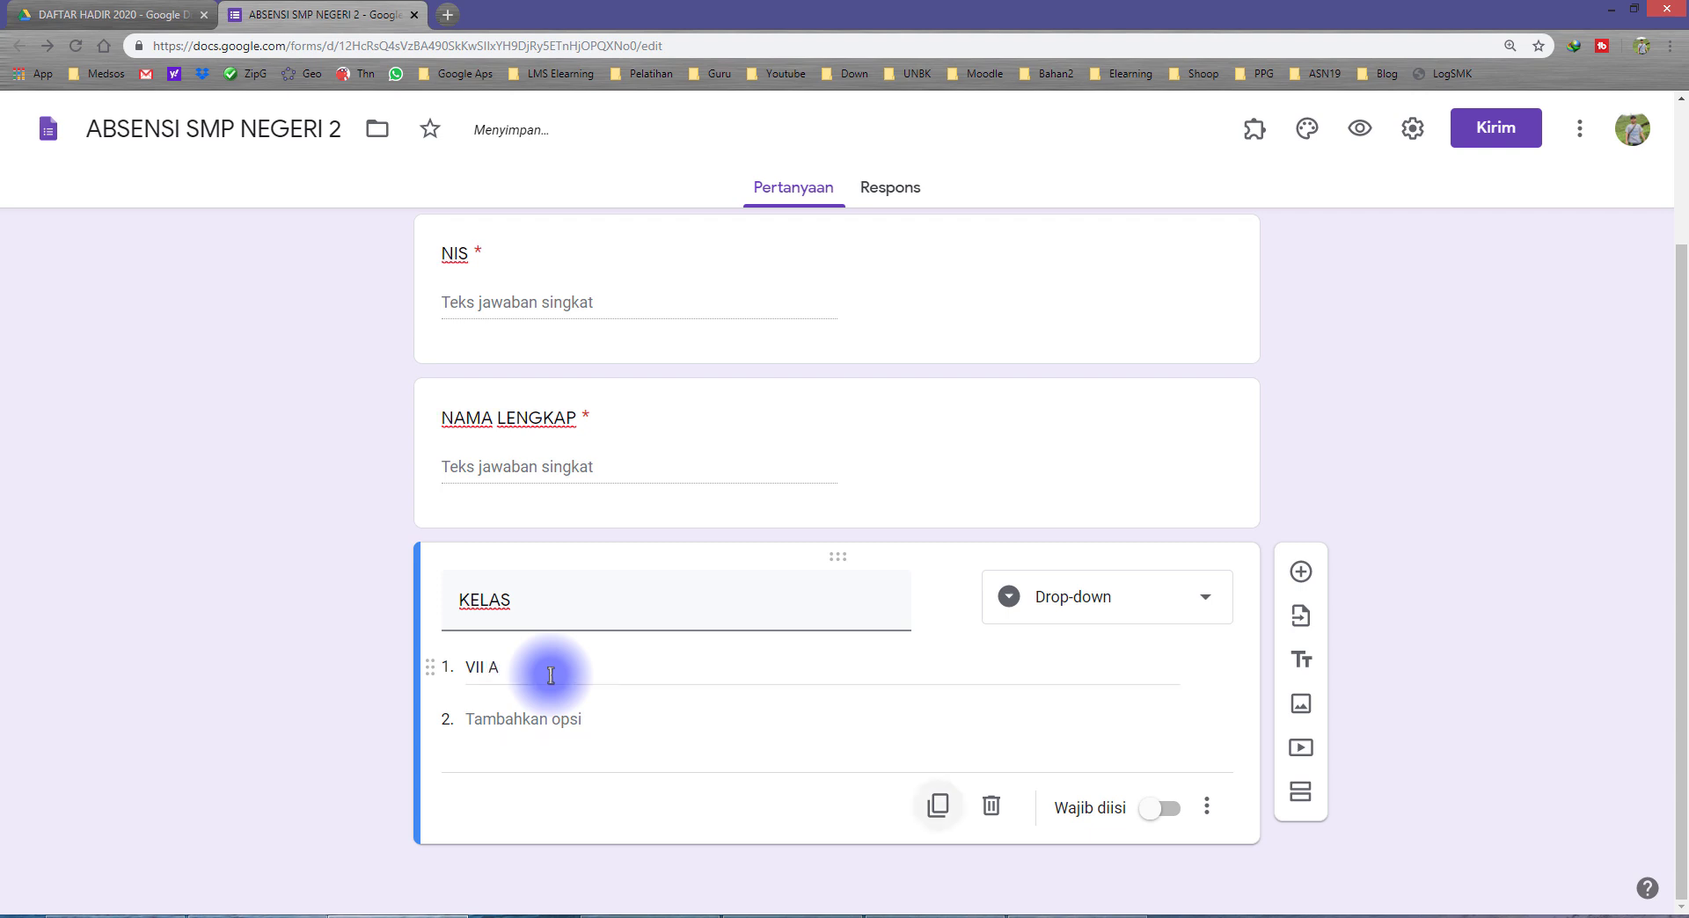
left_click(532, 720)
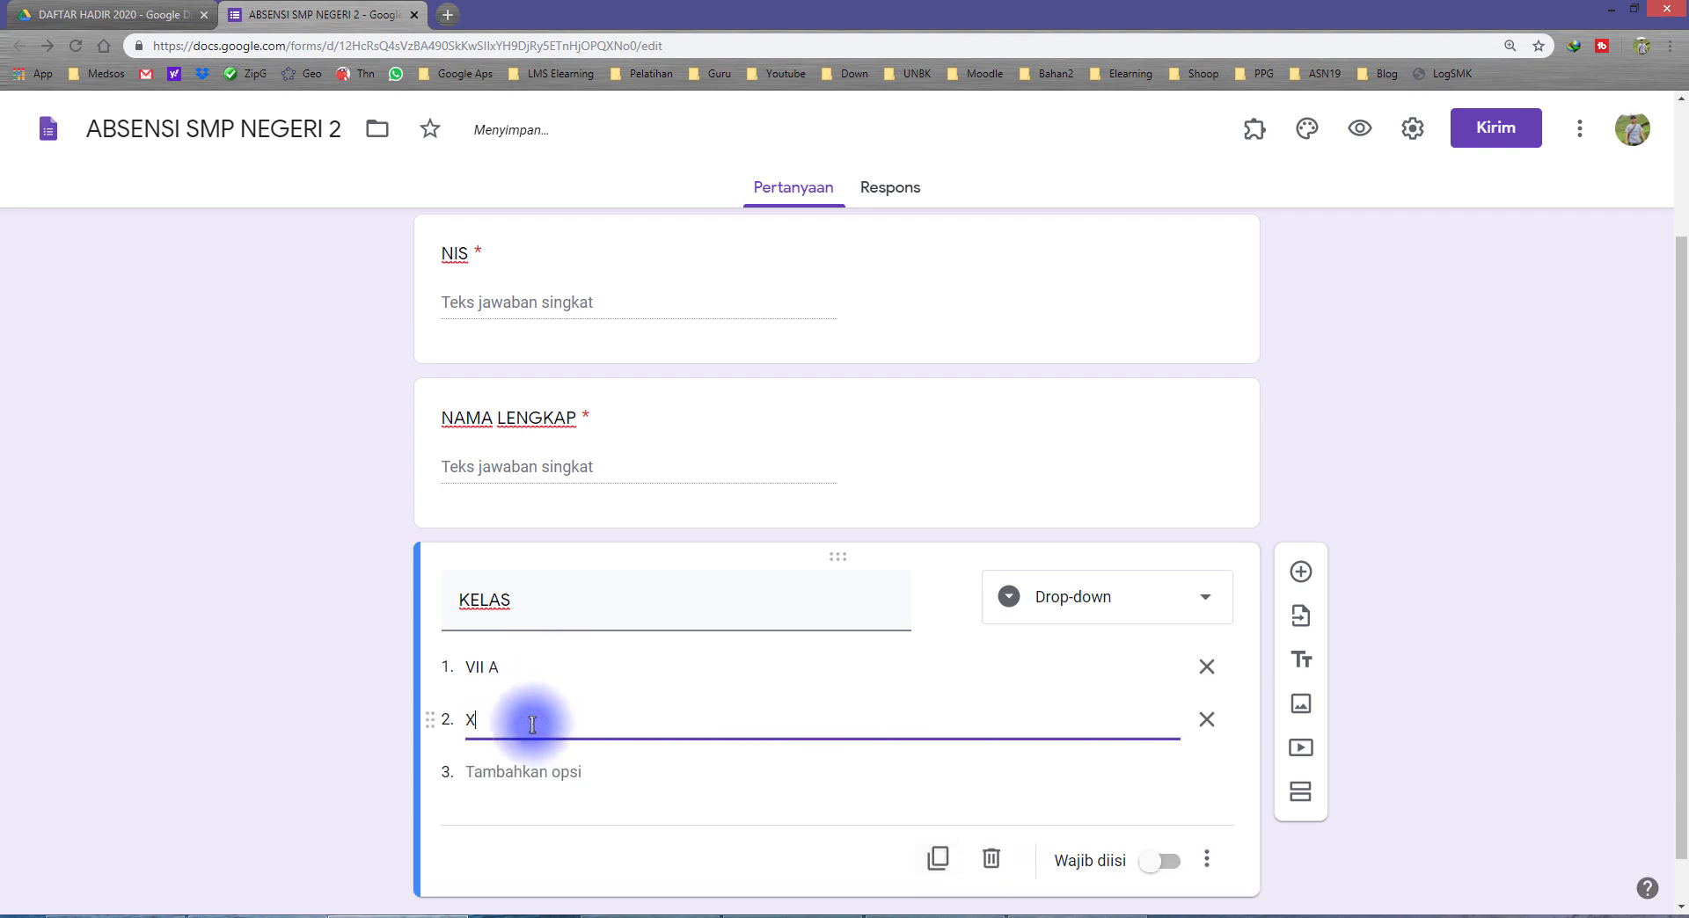
type("VII B")
key("Tab")
key("Tab")
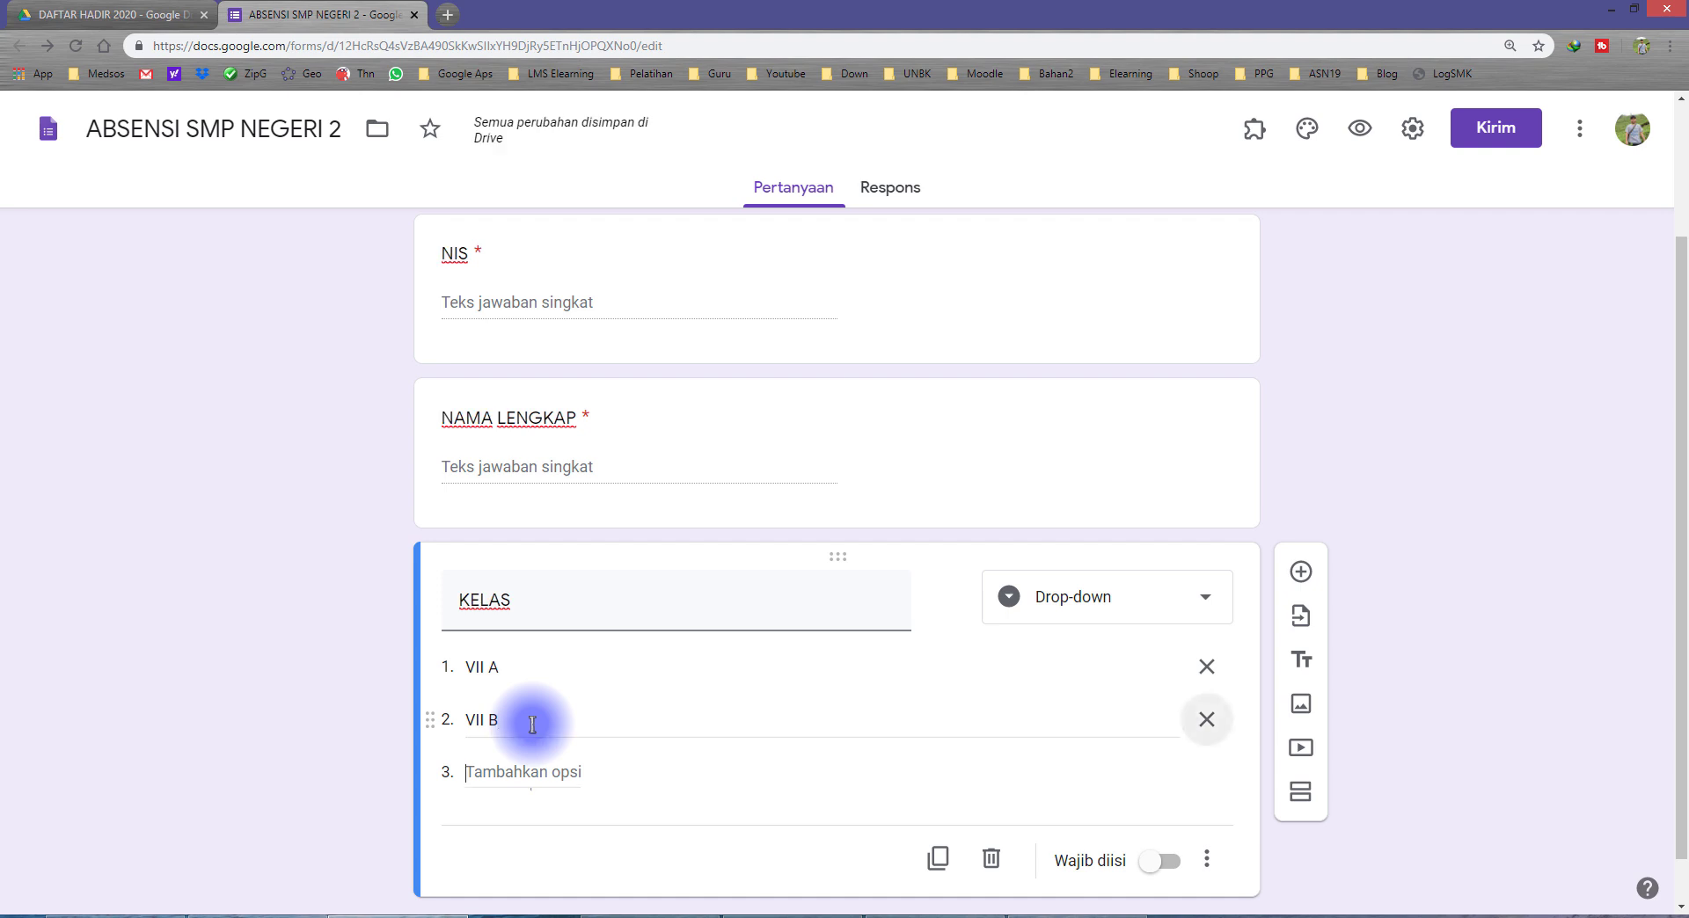
Step: Add VII C as the third option of the KELAS question and make the question required
type("C")
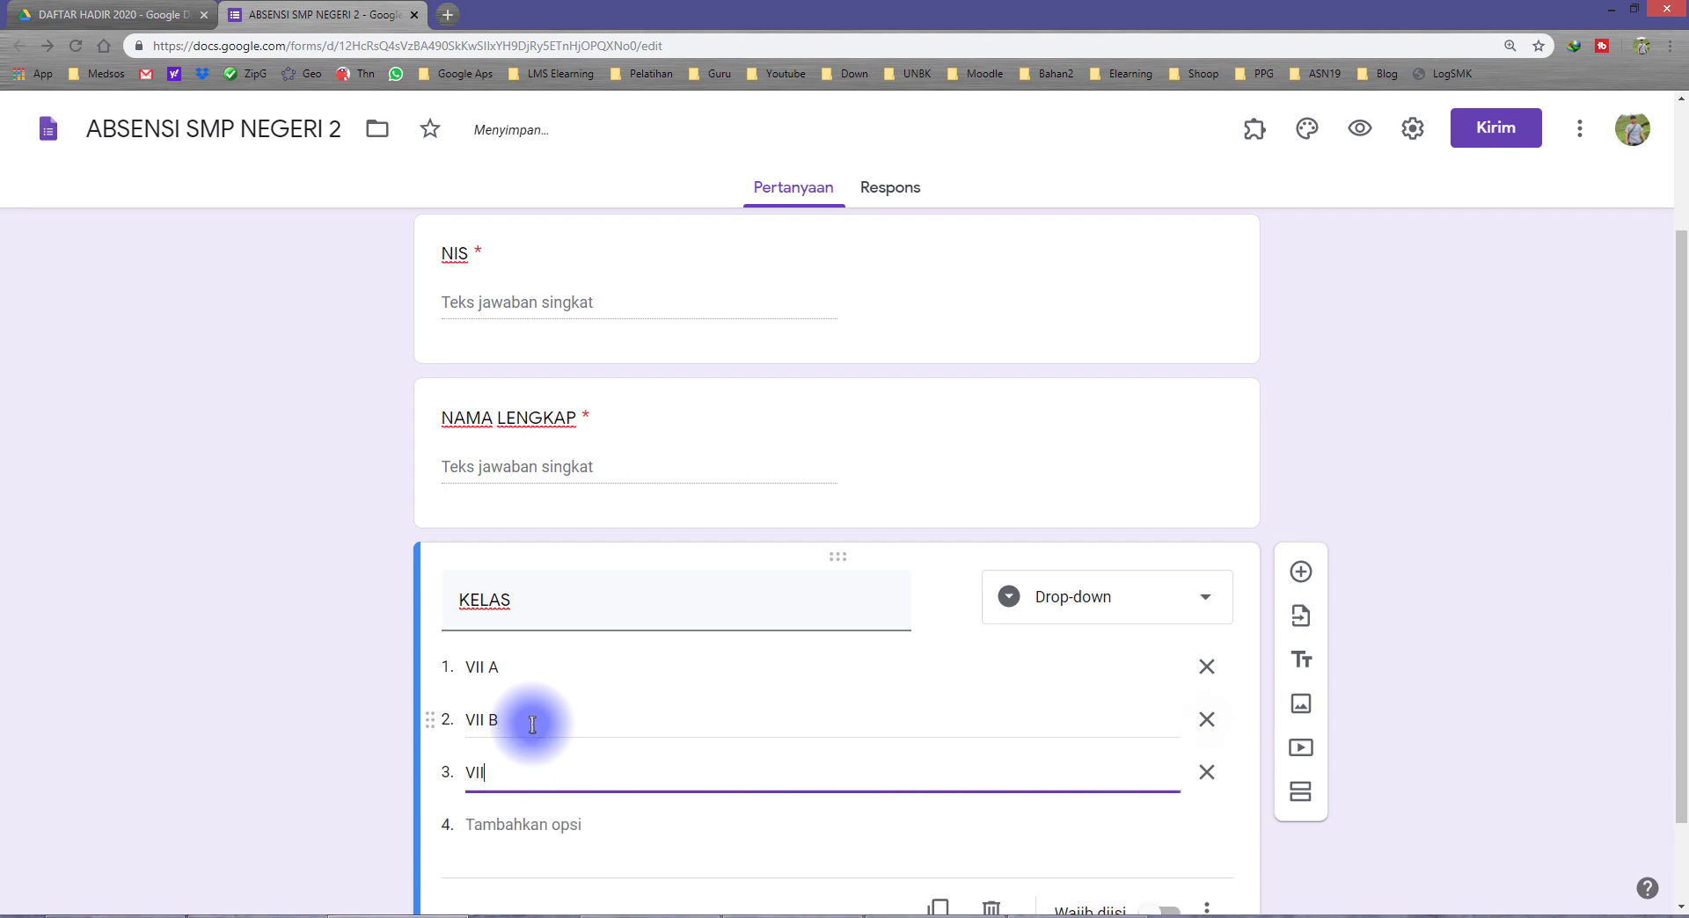
scroll(803, 757, "down", 1)
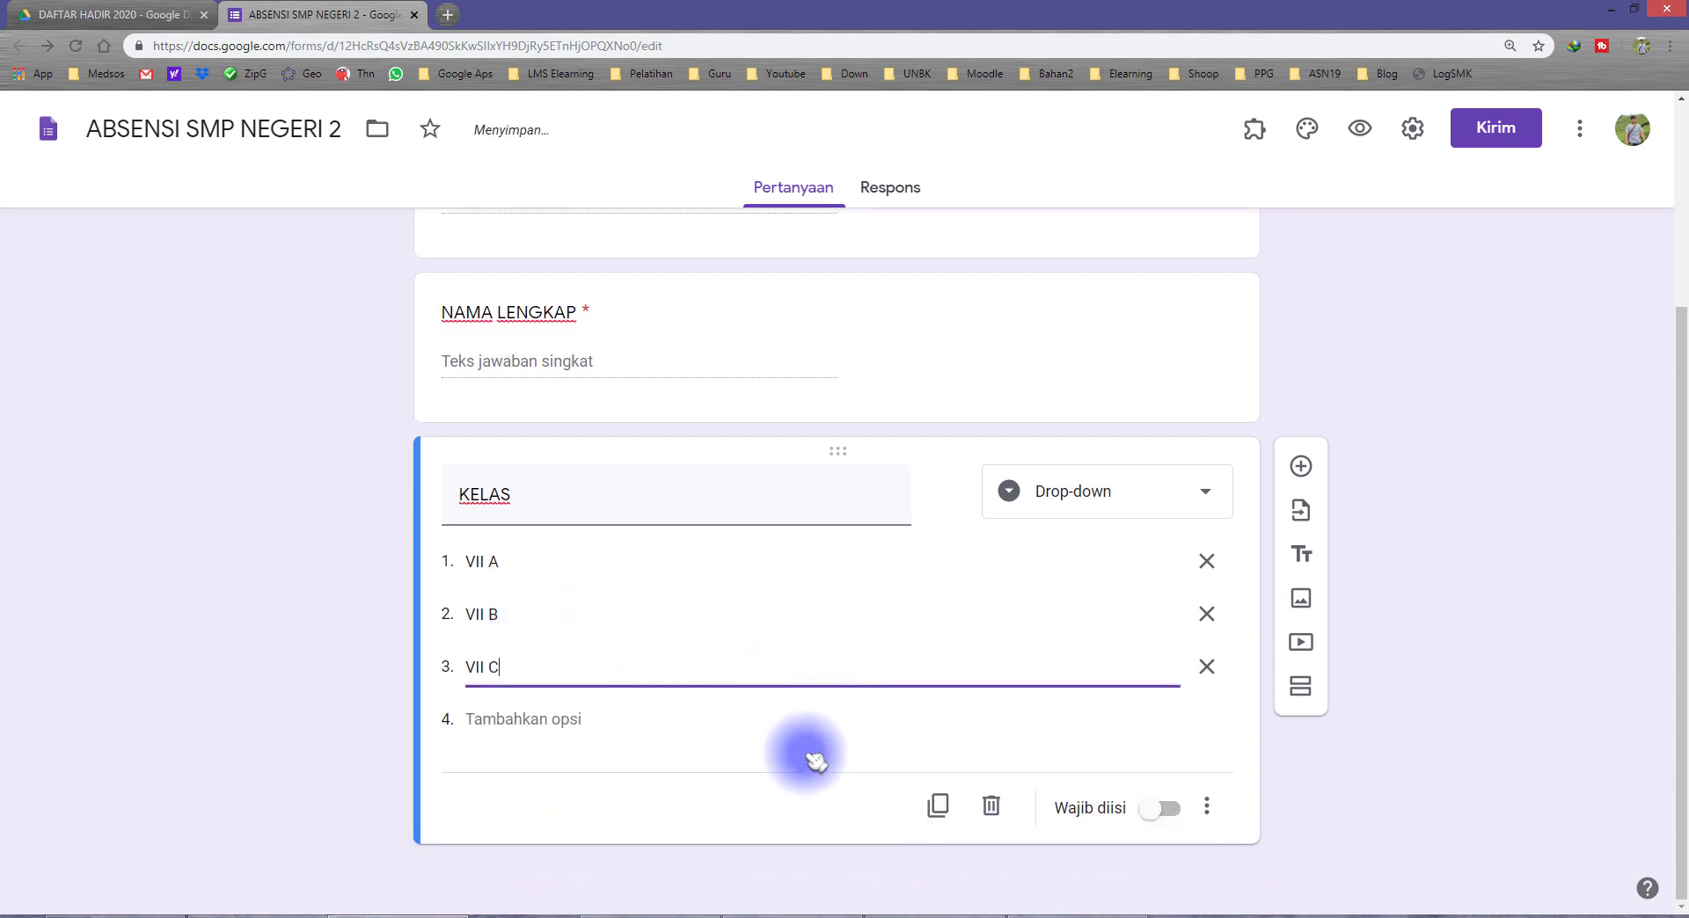
left_click(1170, 810)
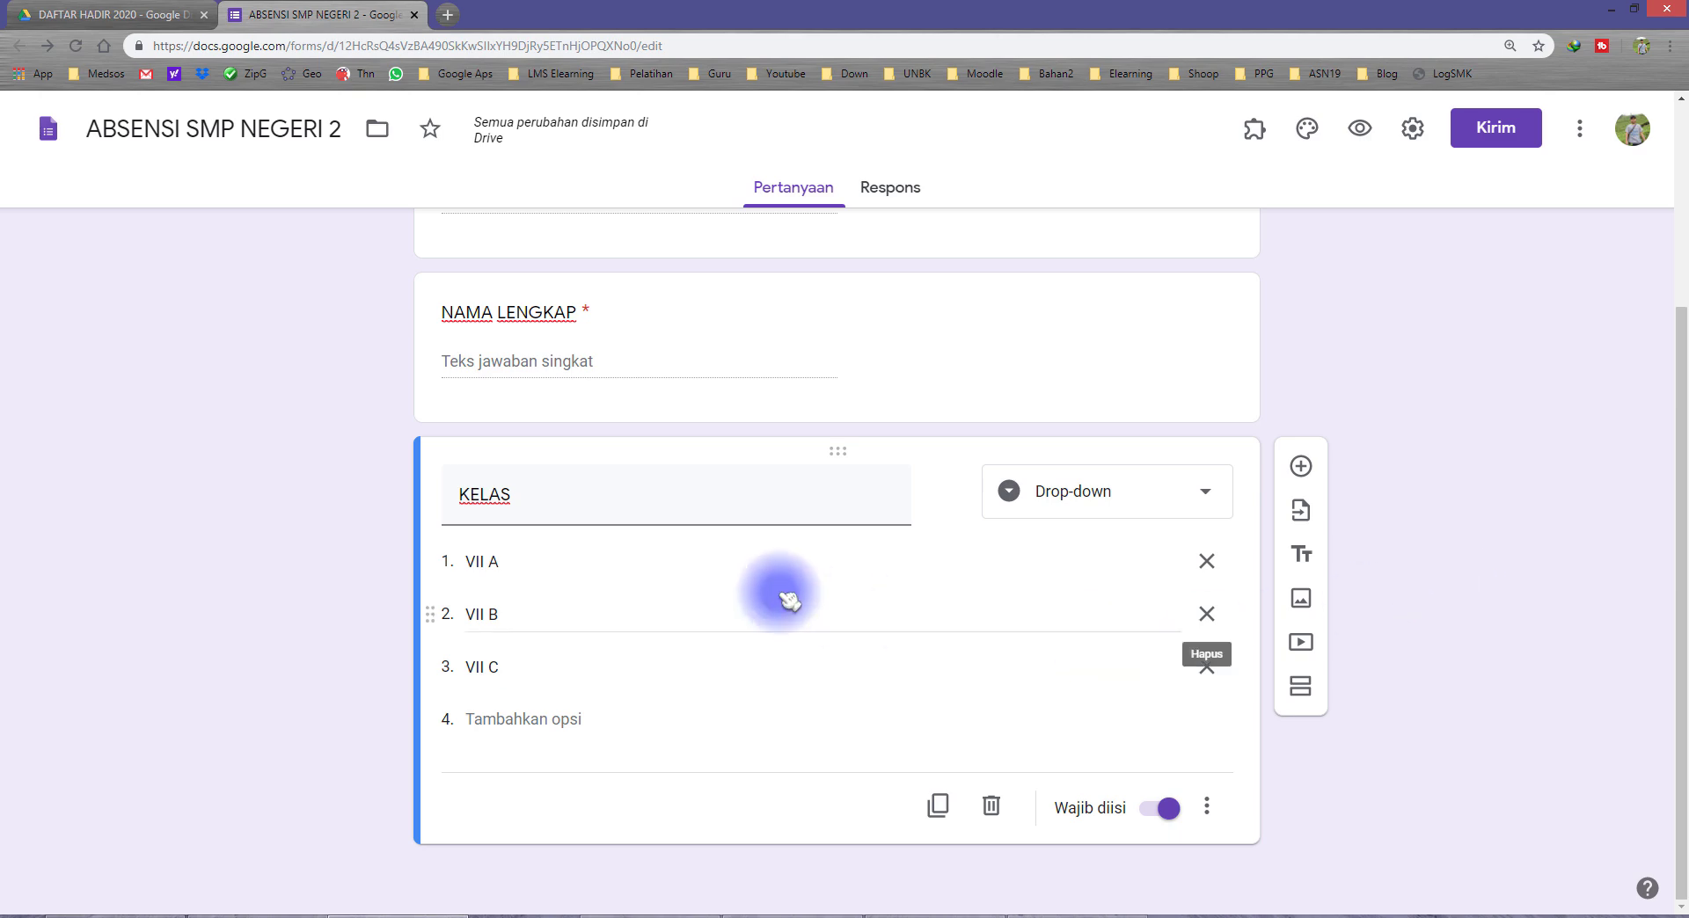
scroll(789, 601, "up", 3)
left_click(513, 464)
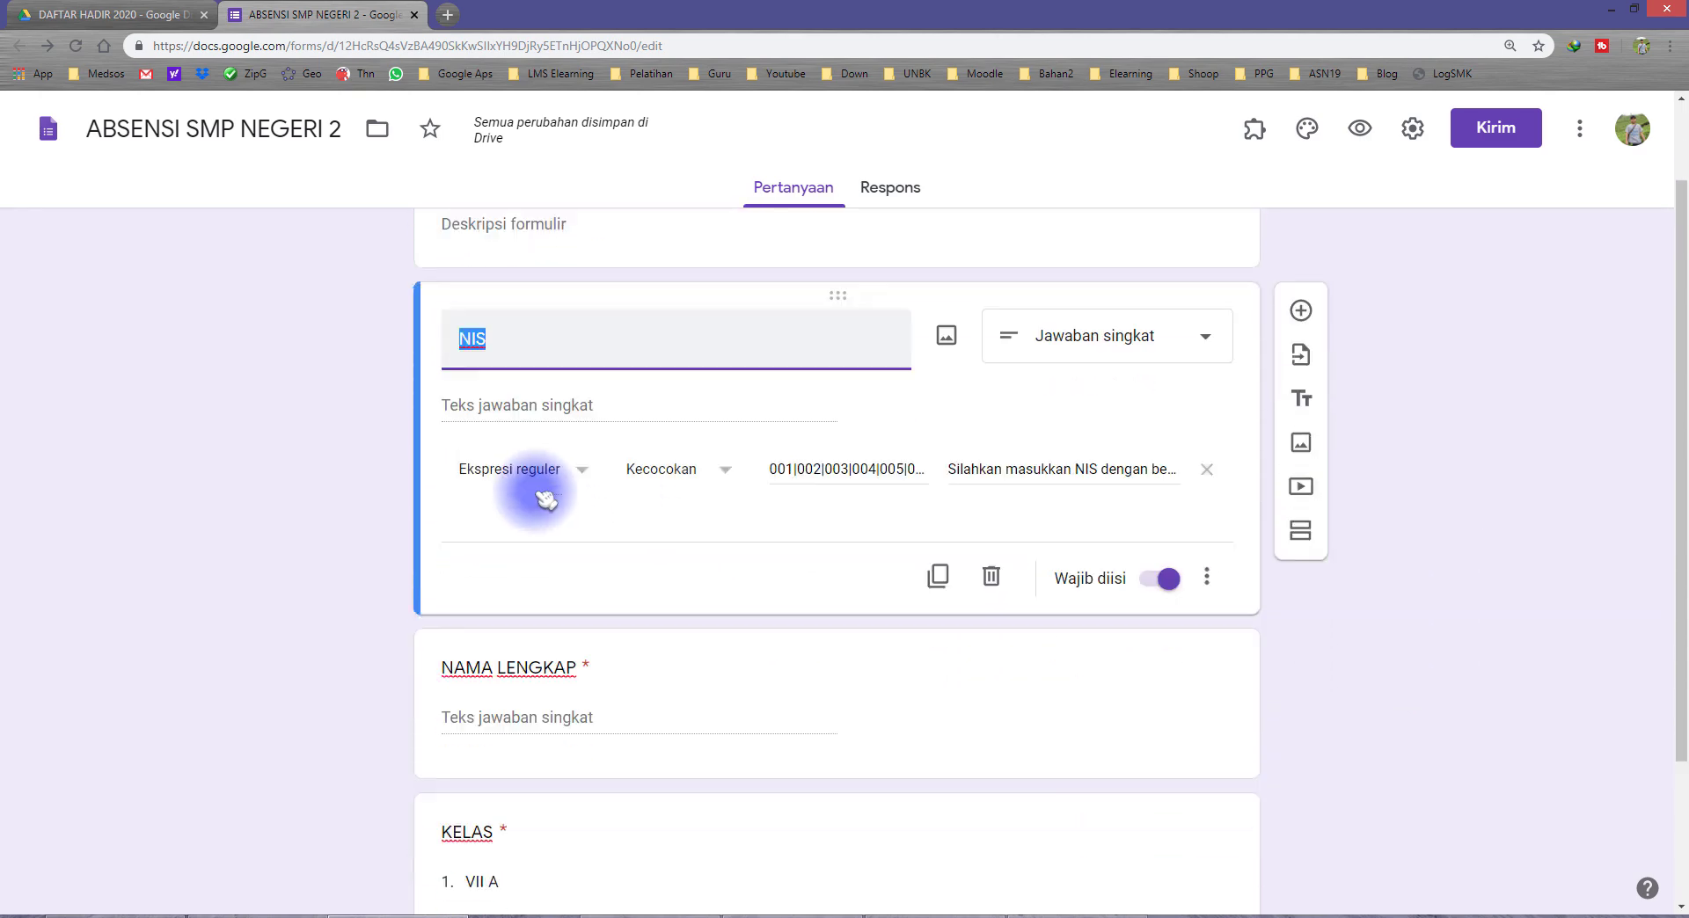
scroll(549, 528, "down", 2)
left_click(555, 558)
left_click(583, 645)
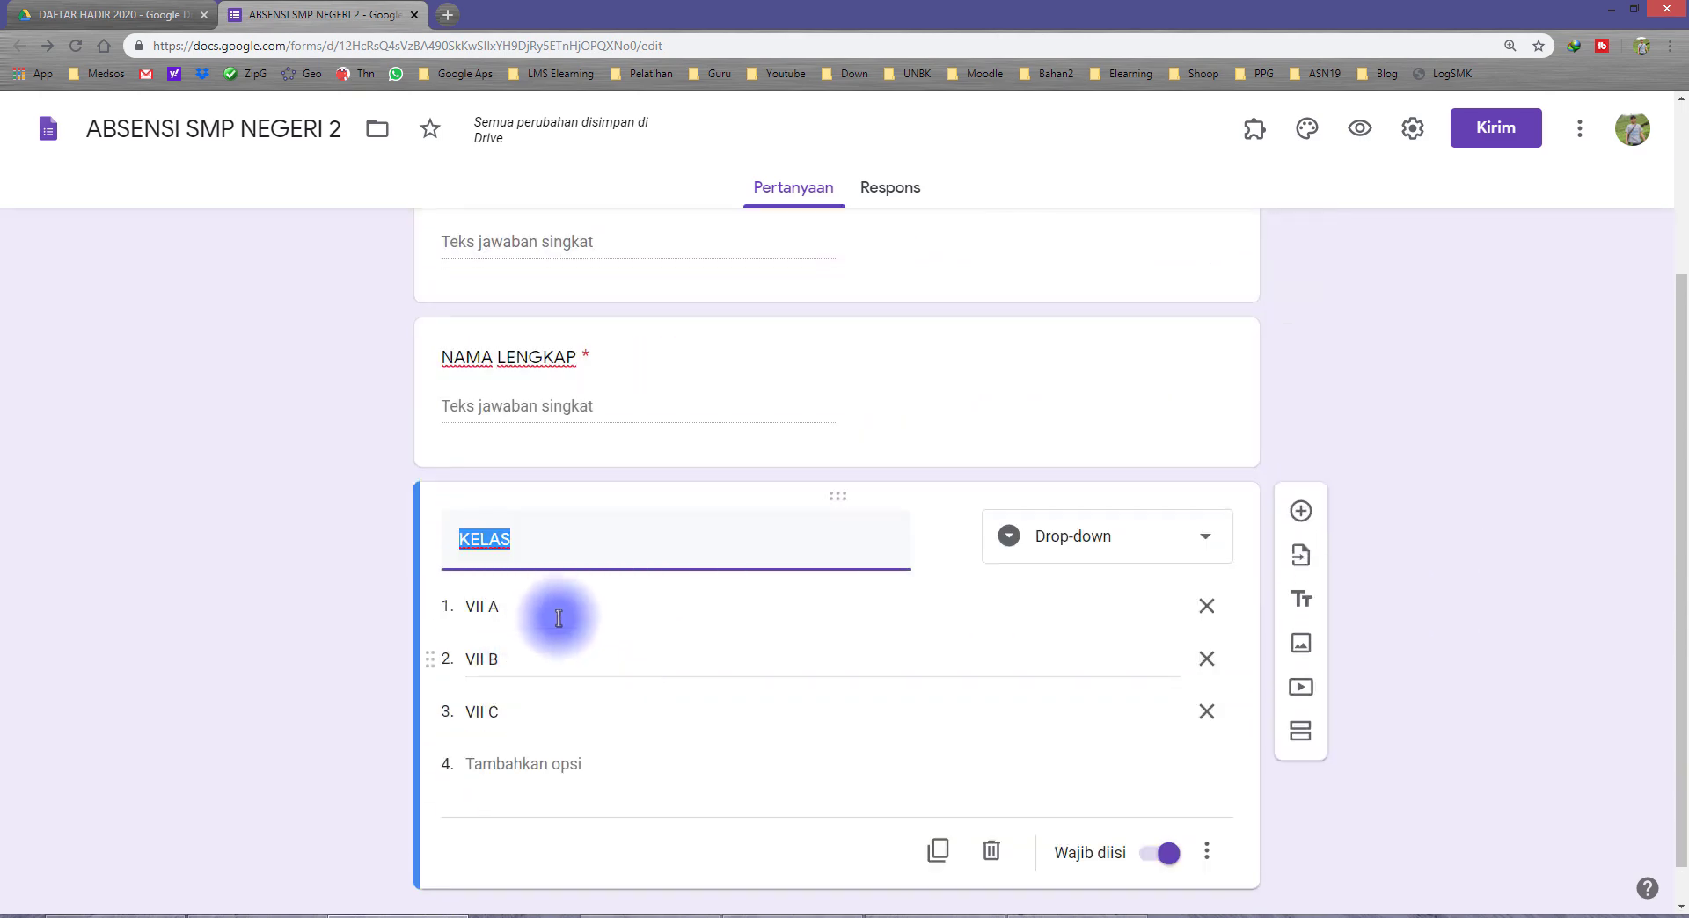
scroll(941, 664, "down", 1)
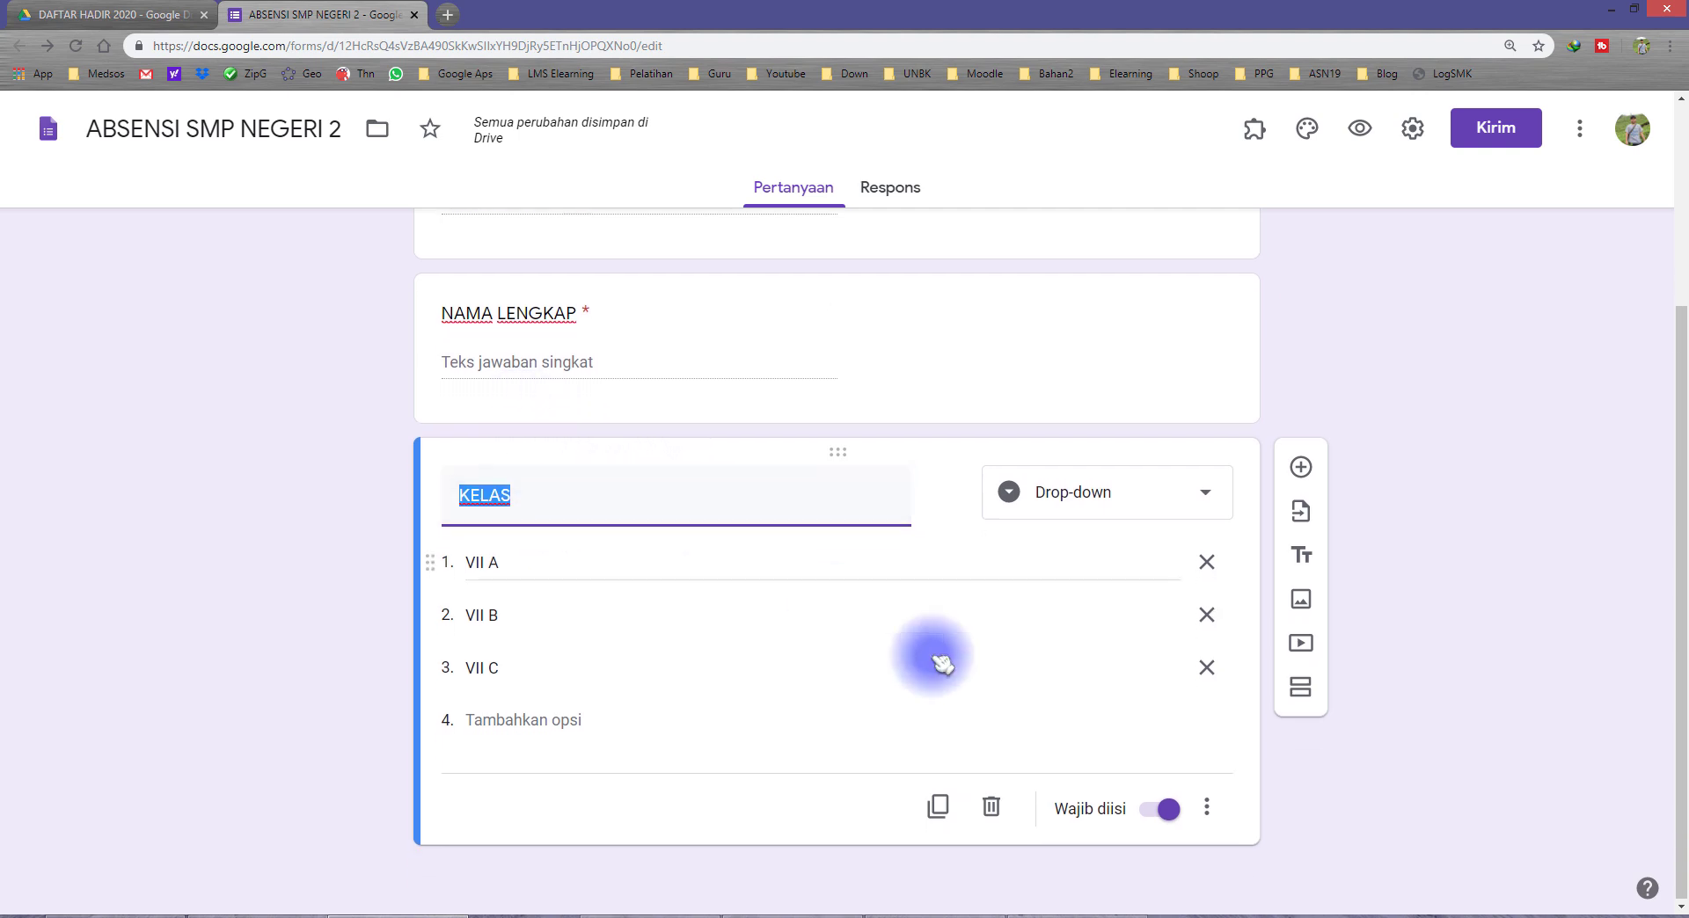
Step: Add a required Pilihan ganda question titled ABSENSI after KELAS, with the options Datang and Pulang
left_click(1302, 467)
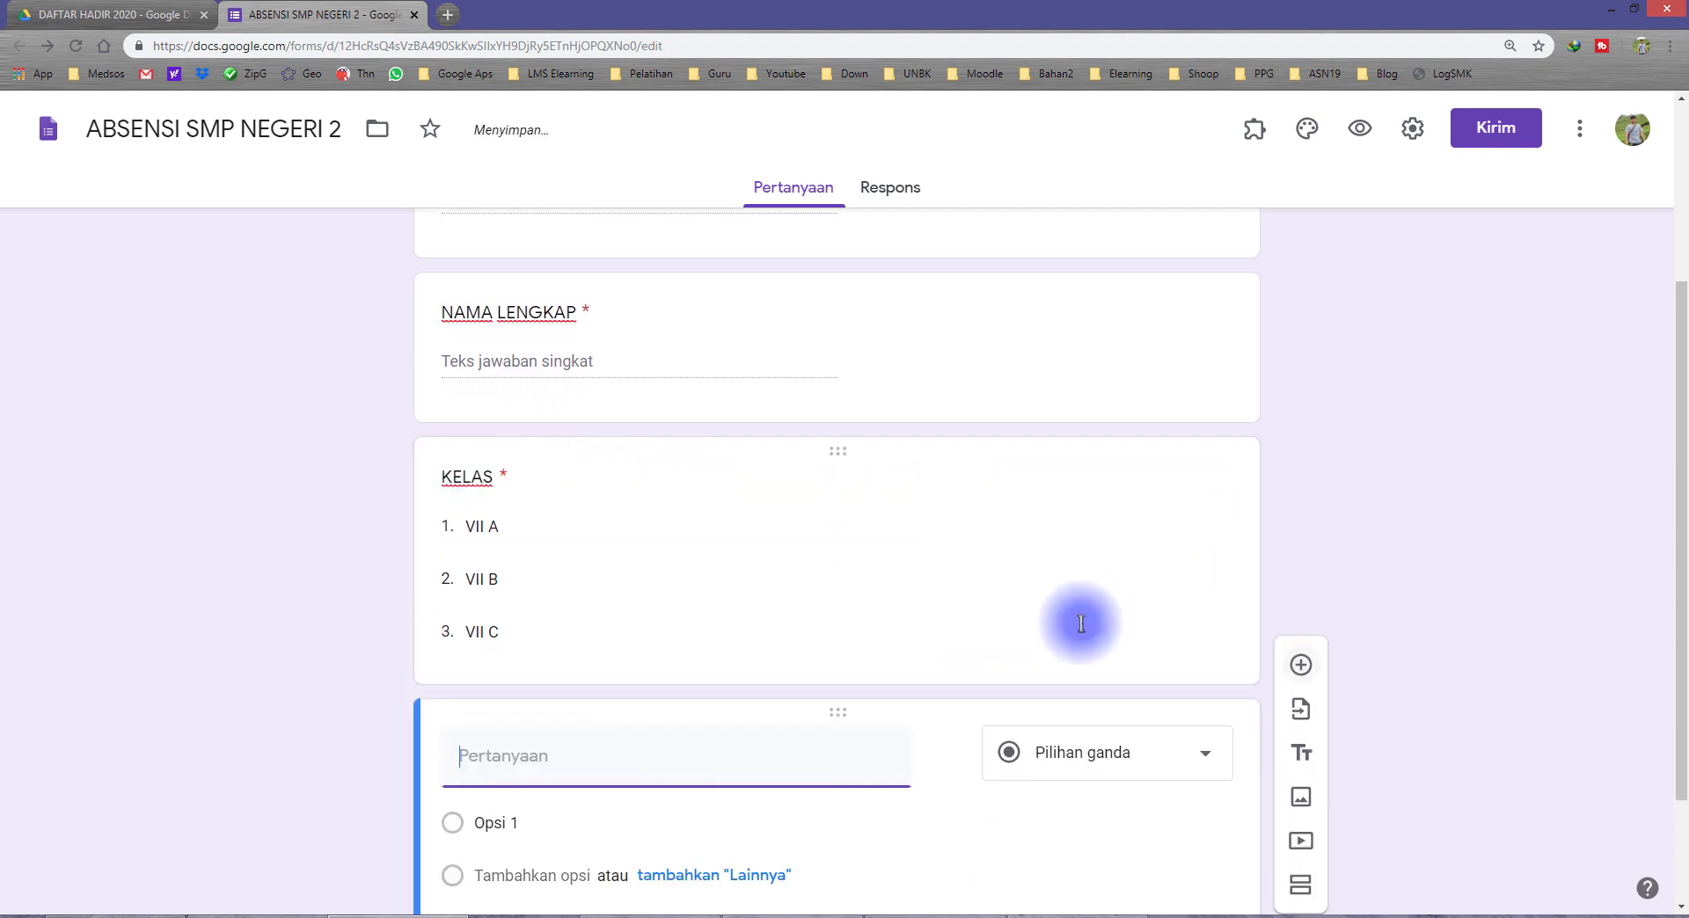
left_click(496, 611)
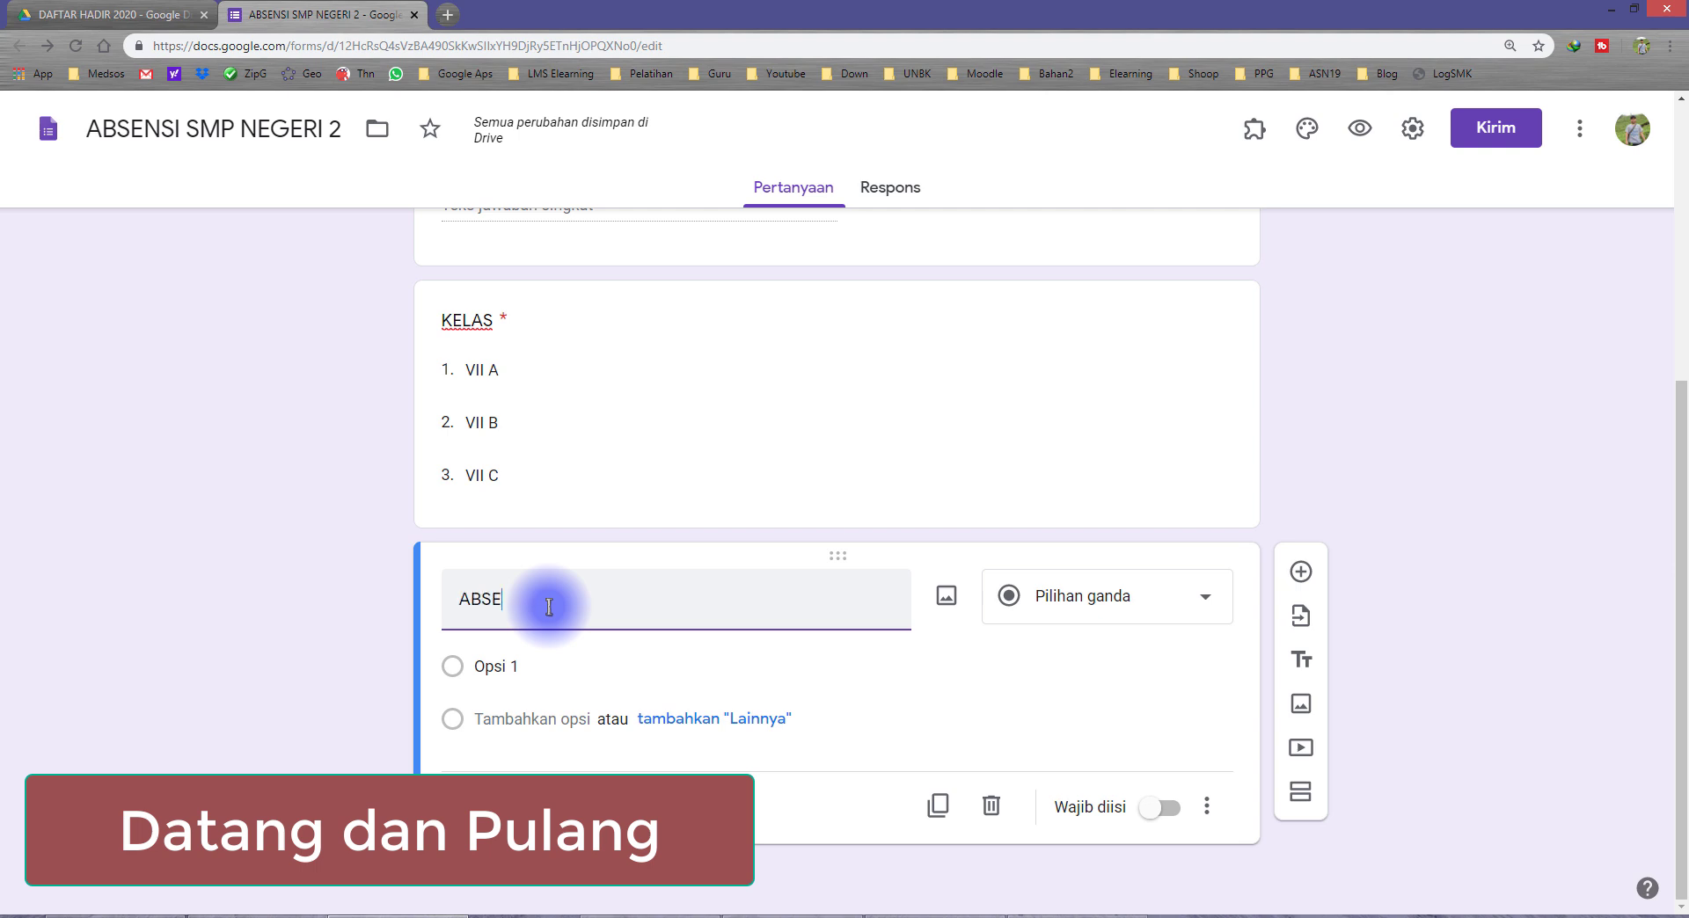
left_click(549, 660)
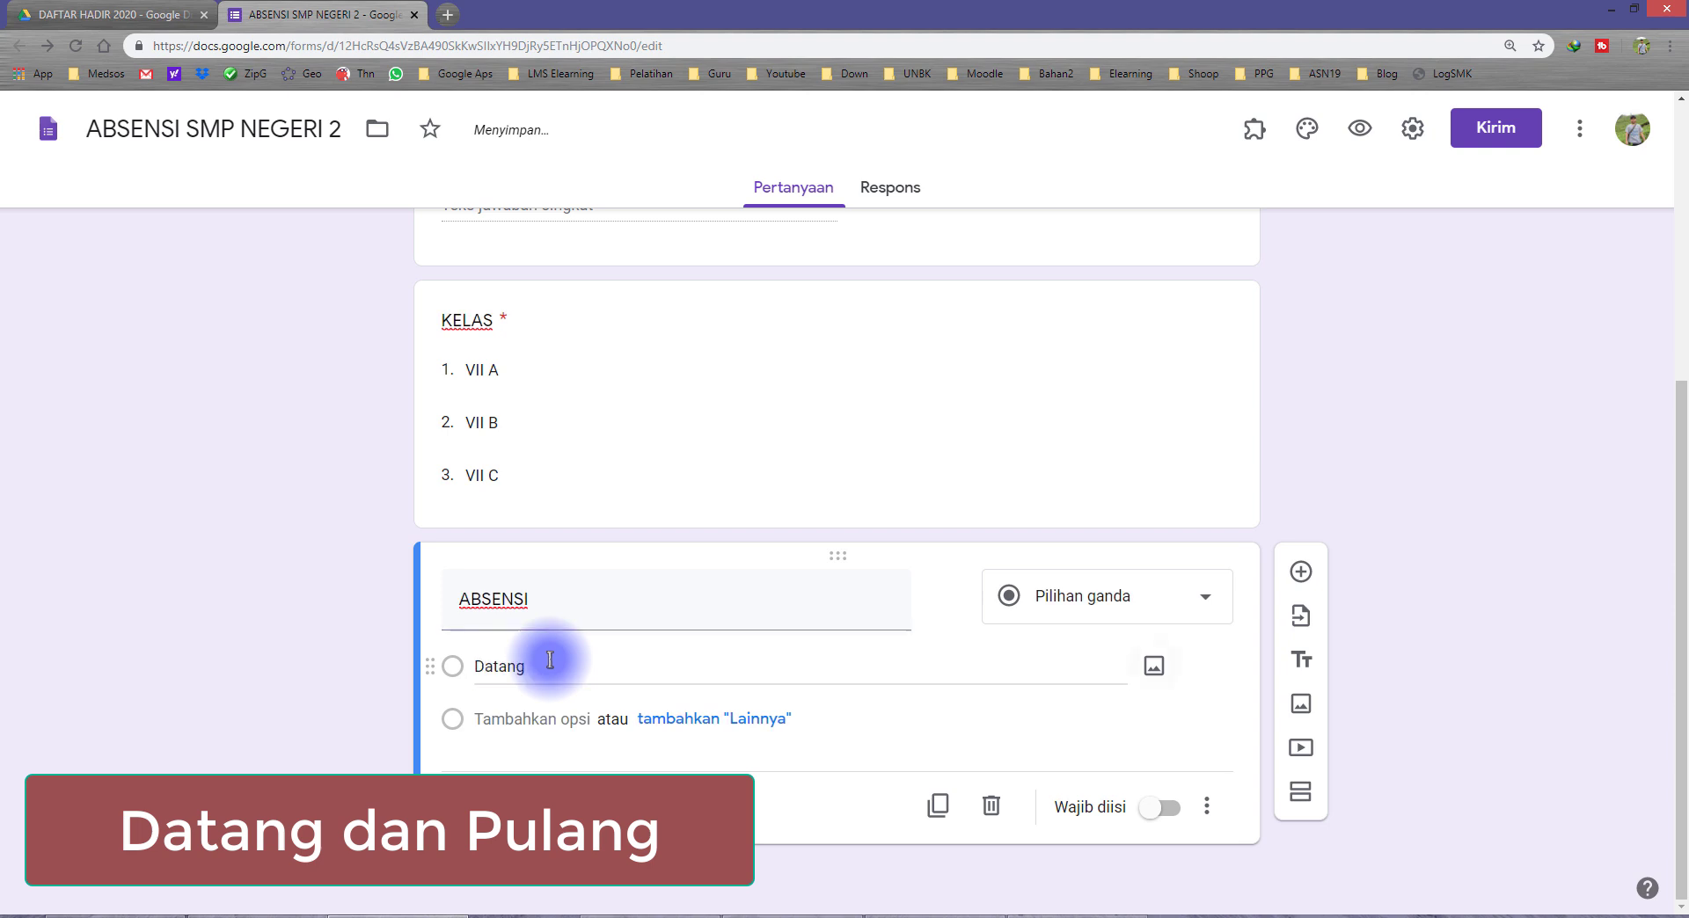
type("Pulang")
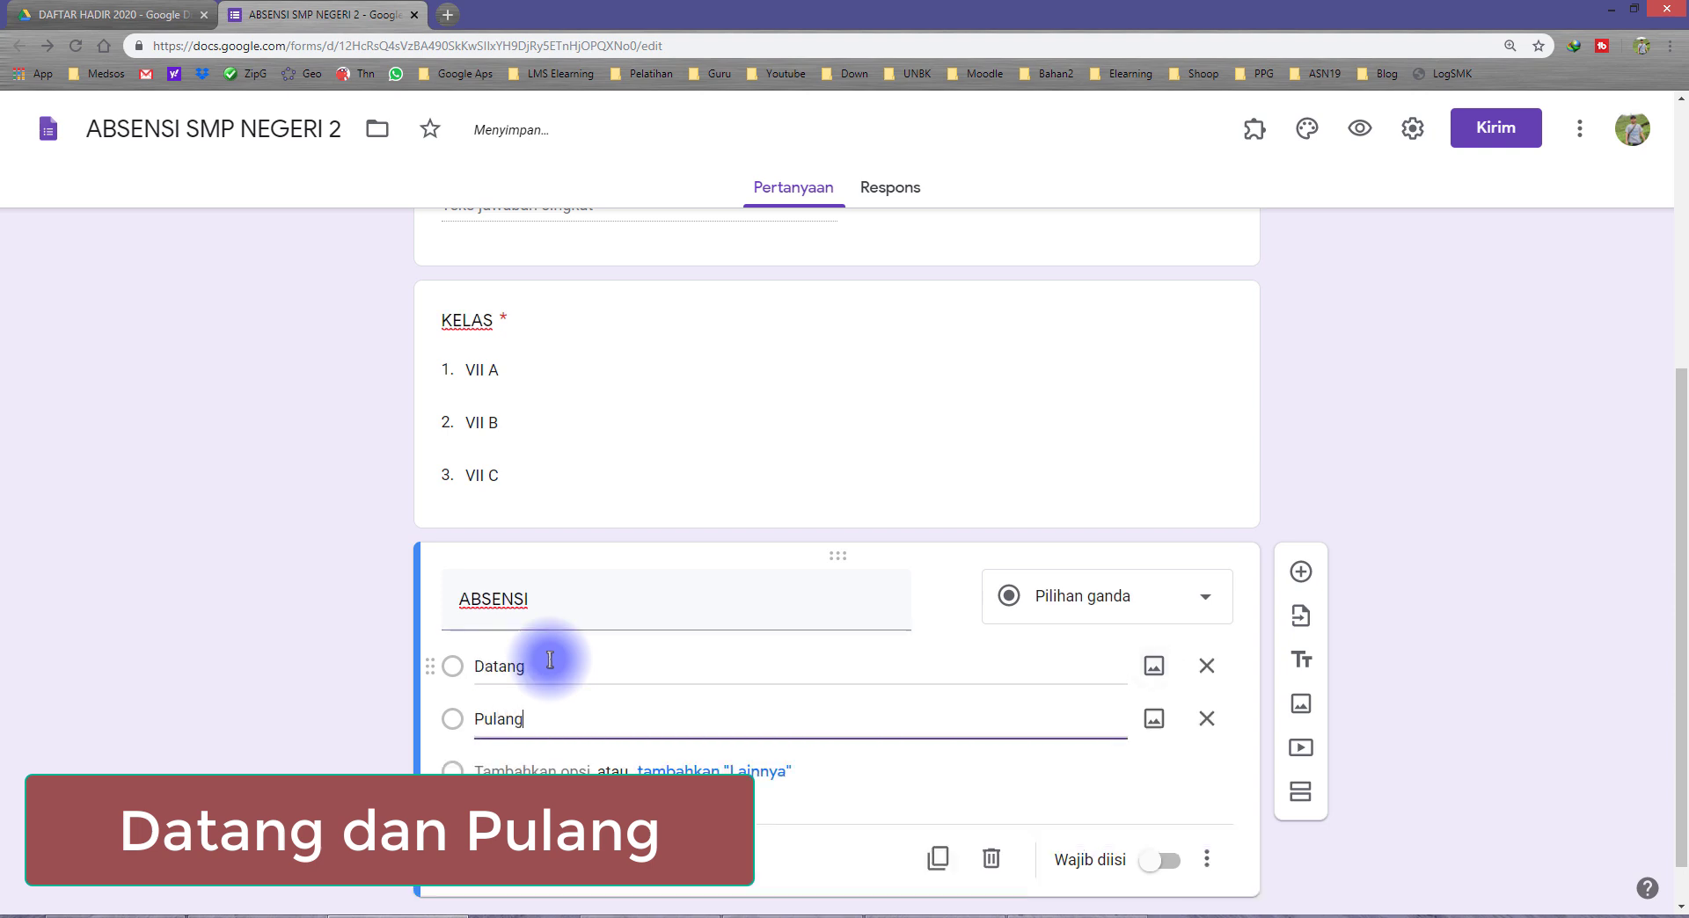
left_click(528, 667)
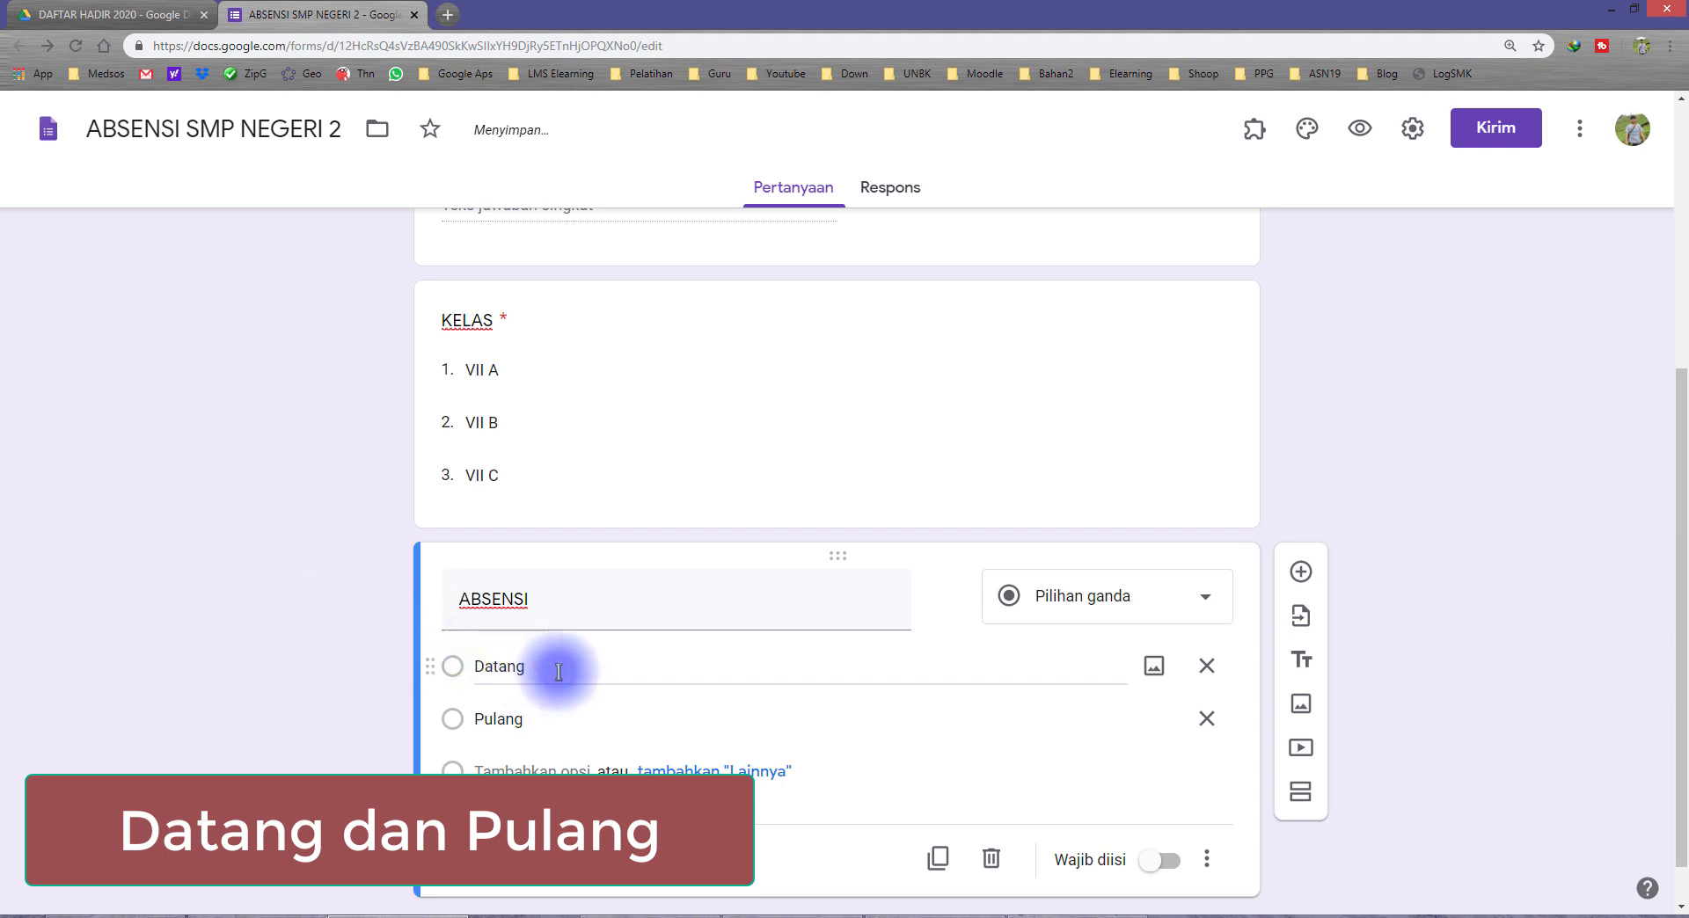
left_click(558, 716)
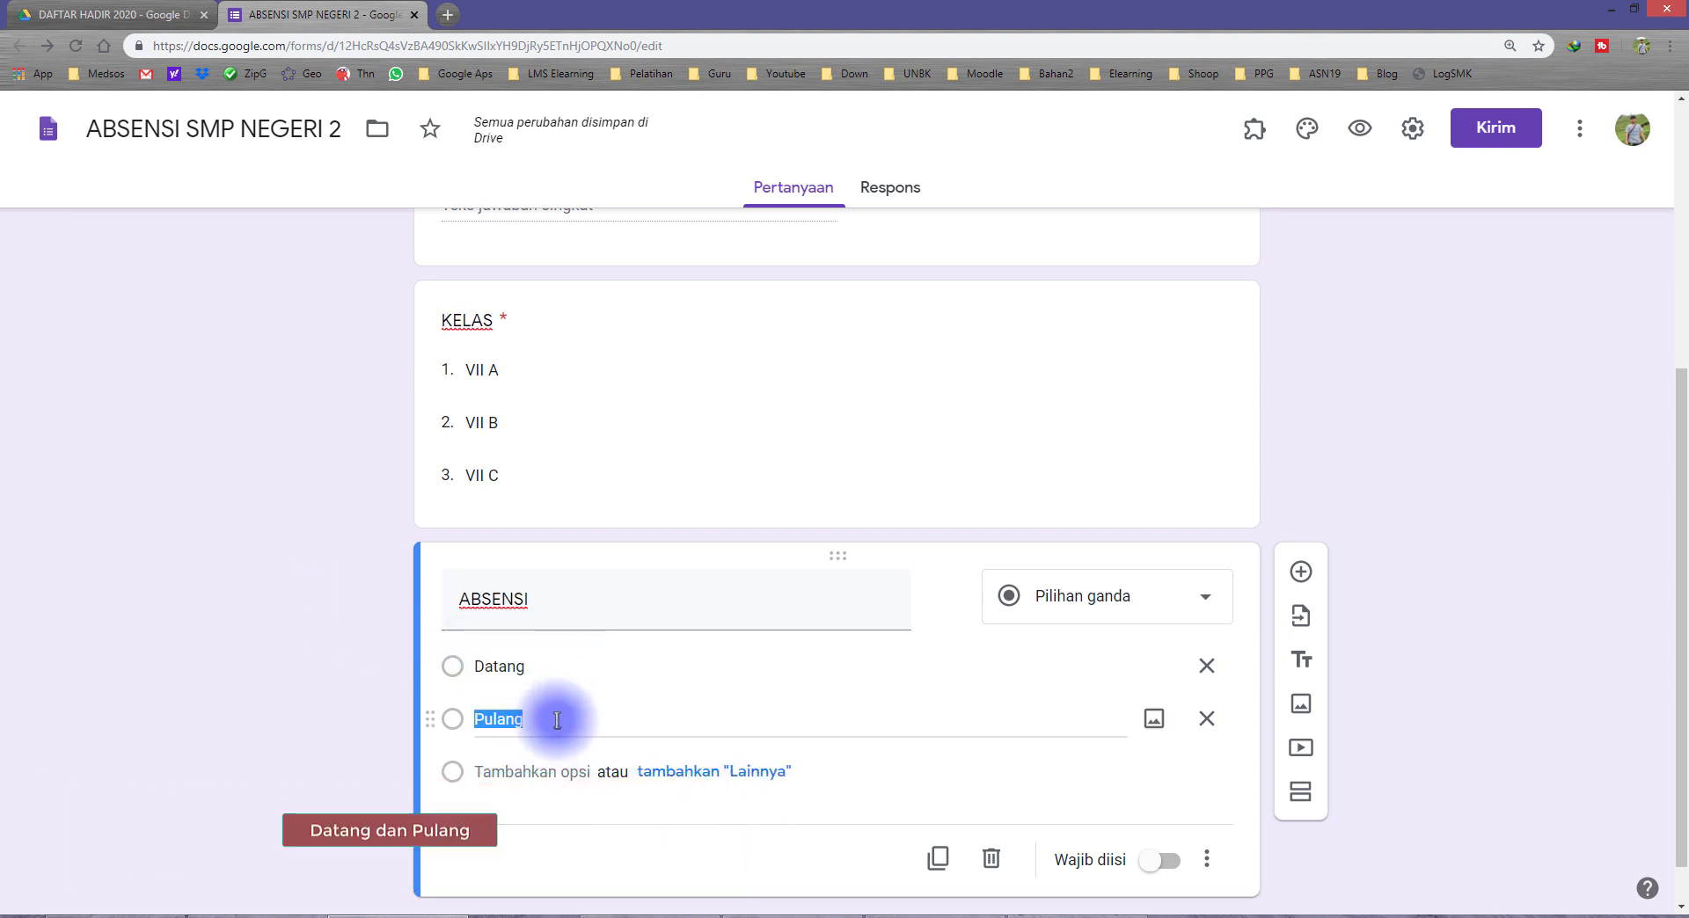
left_click(312, 695)
left_click(1161, 860)
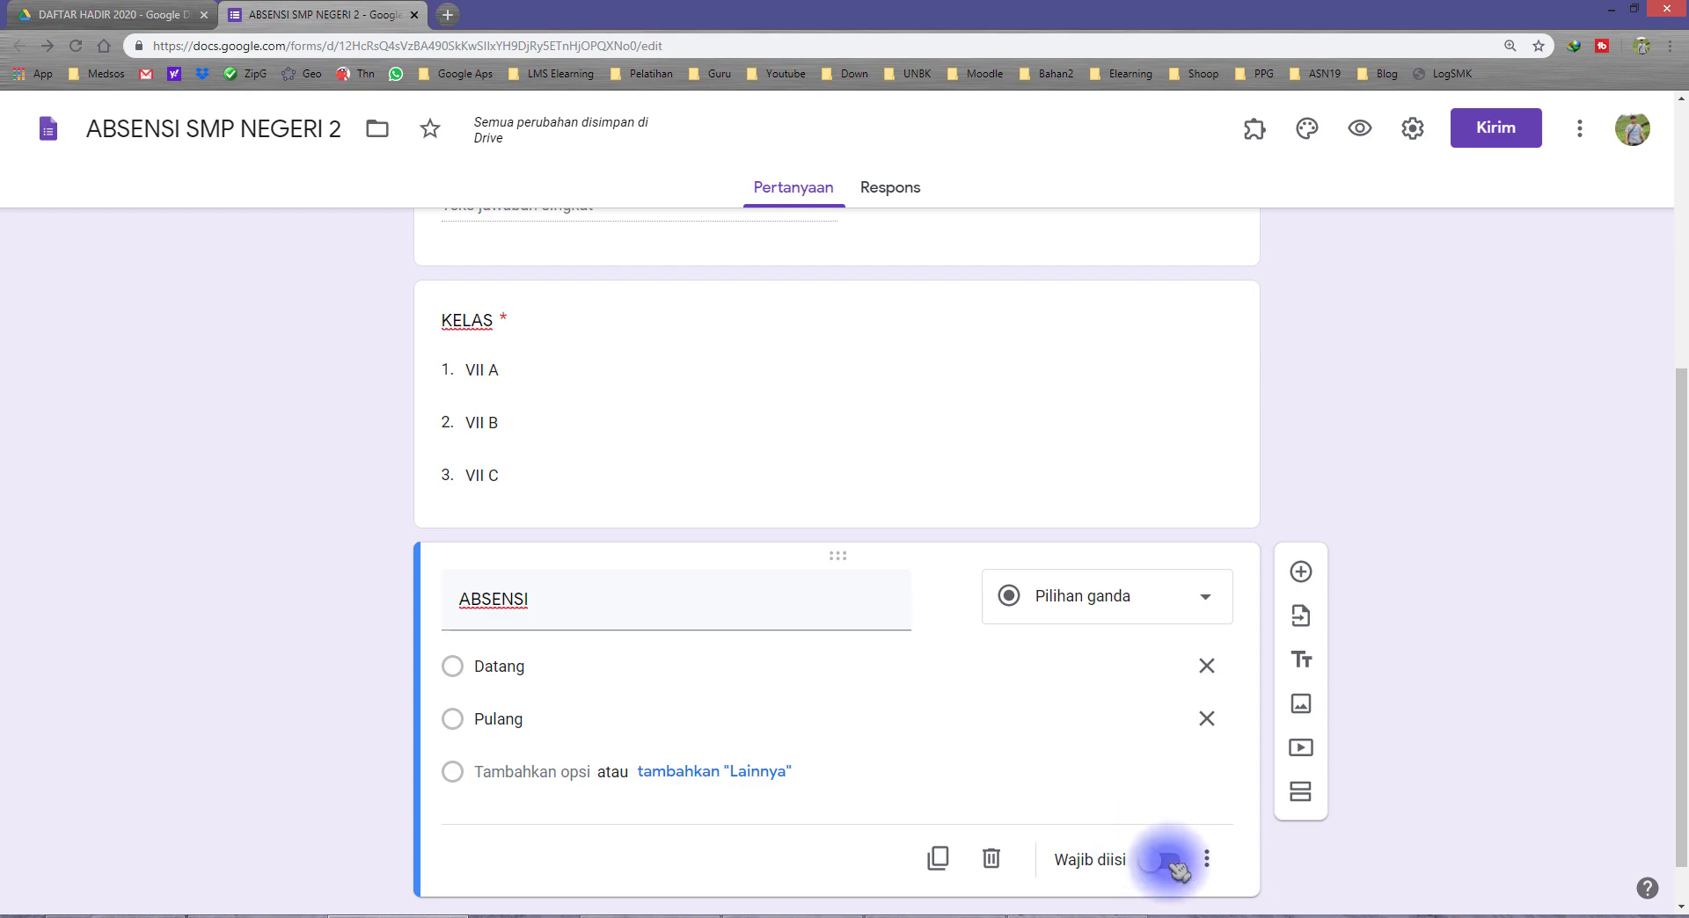
Step: Review the form's NIS, NAMA LENGKAP, KELAS and ABSENSI questions from start to end
scroll(1205, 676, "down", 2)
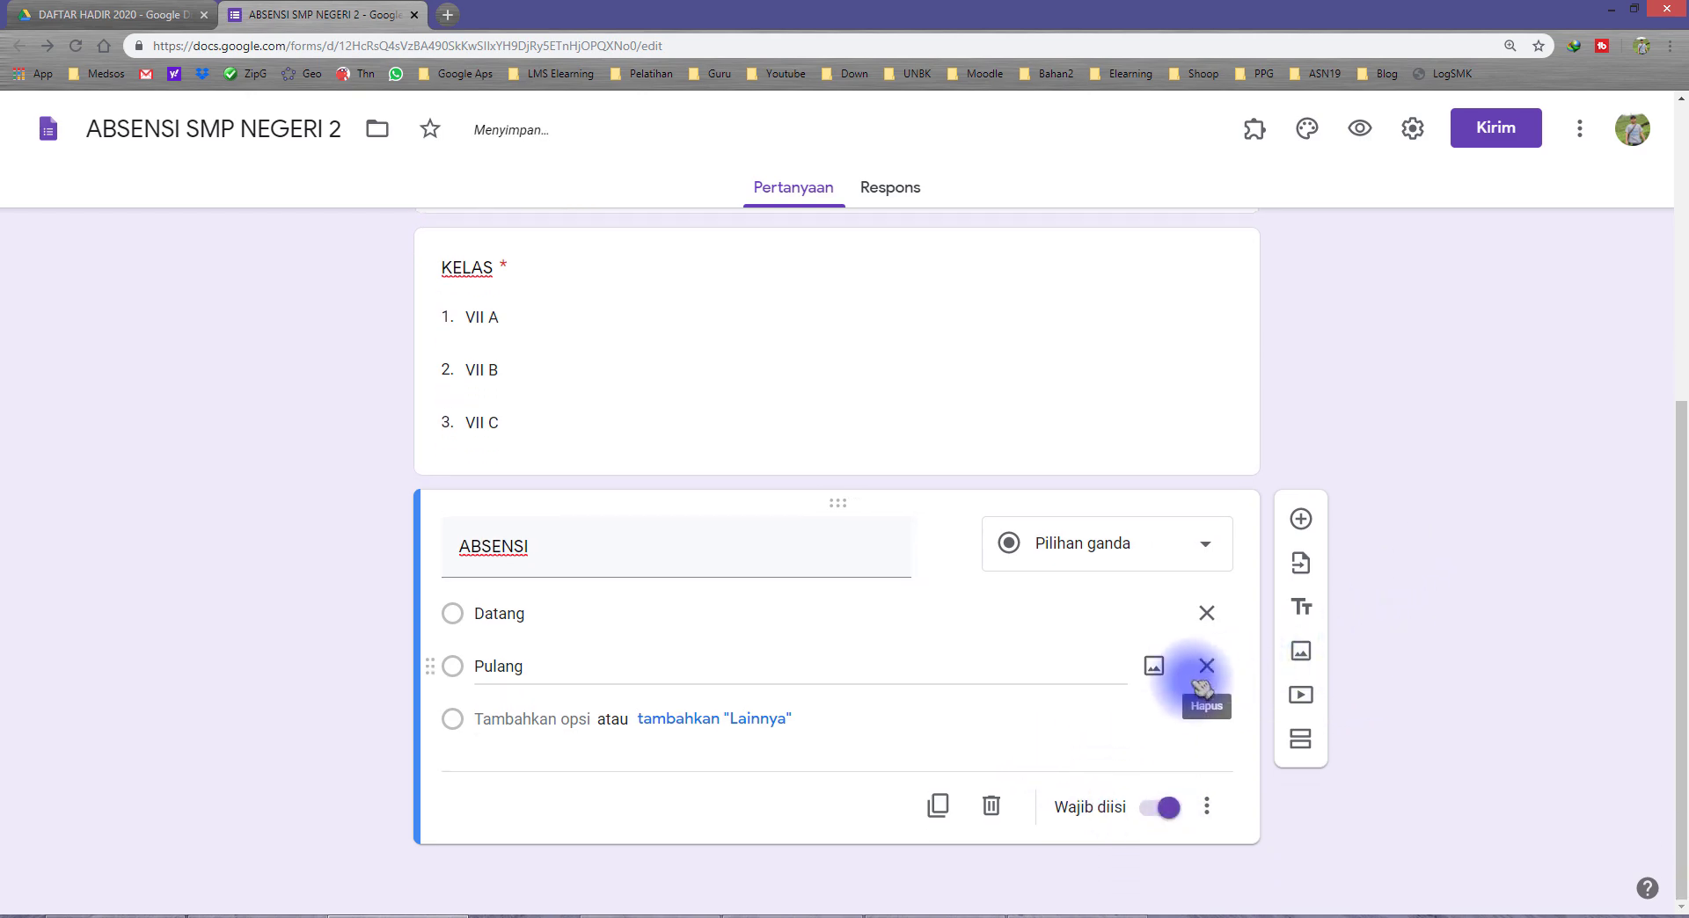
scroll(1192, 679, "up", 5)
scroll(660, 640, "down", 5)
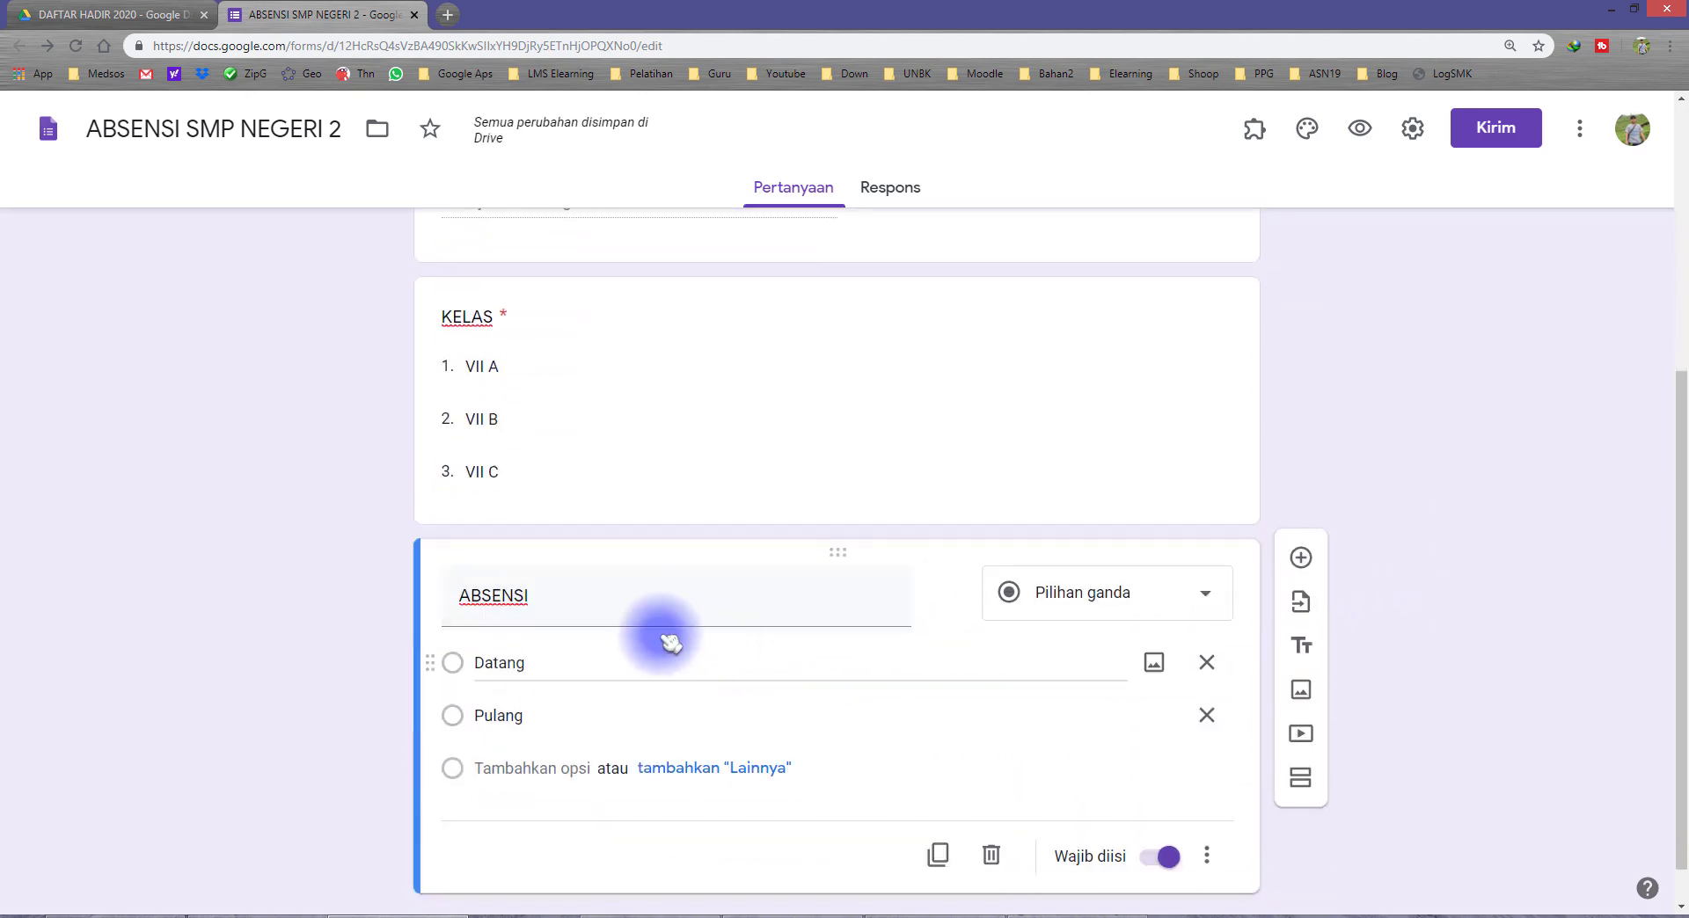
scroll(347, 607, "up", 5)
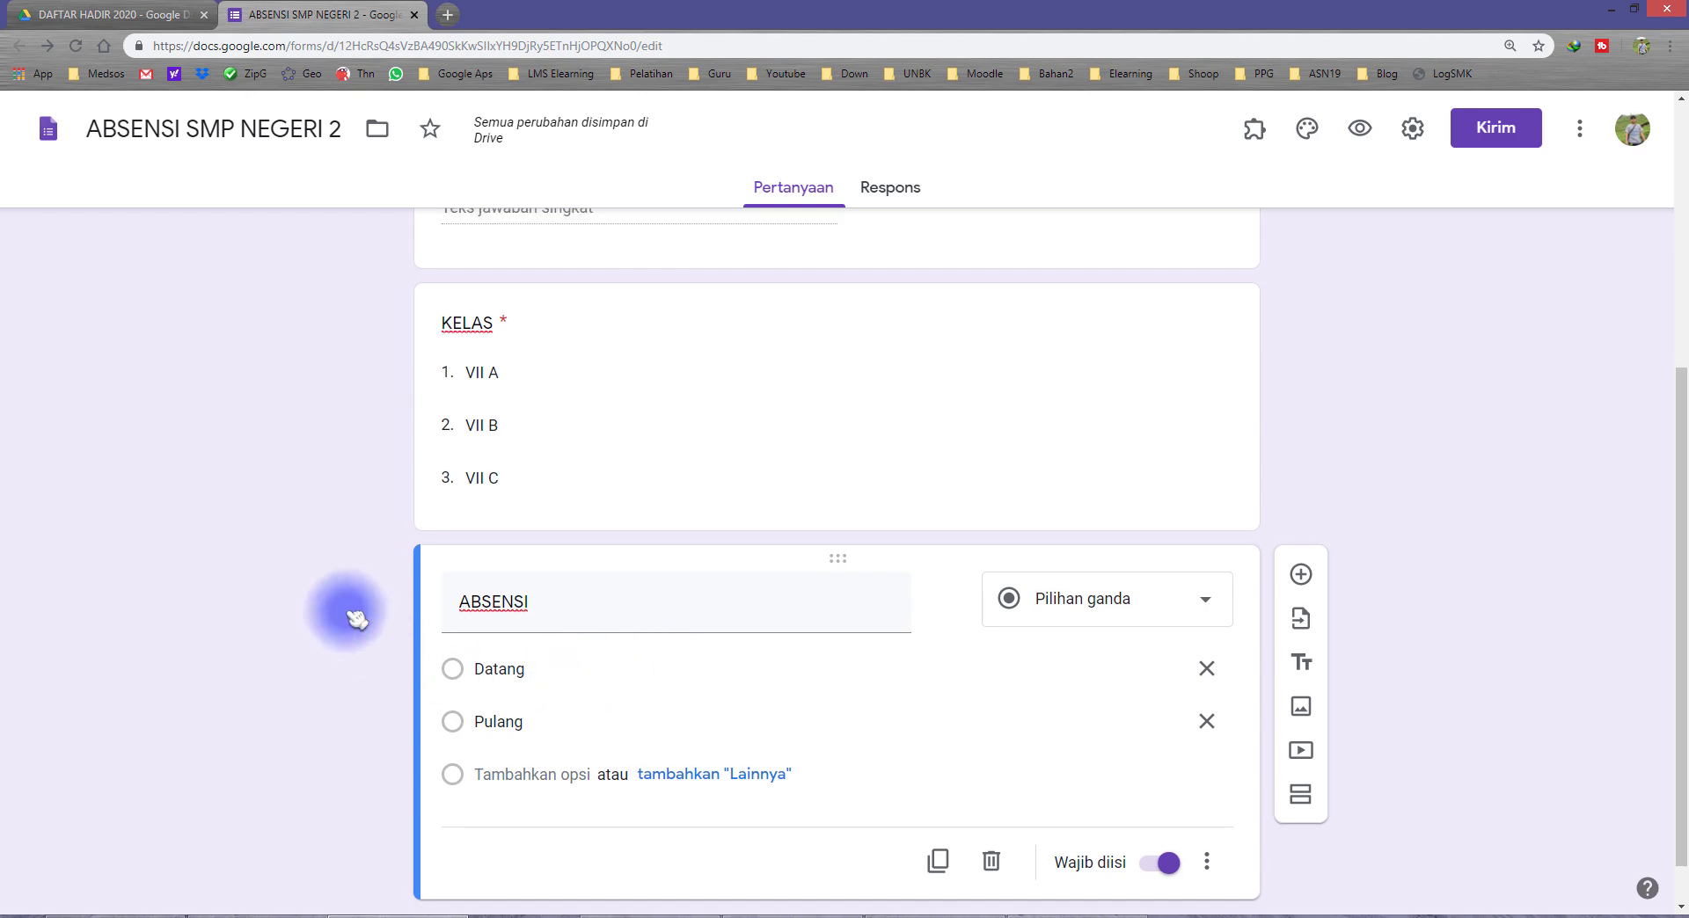
scroll(414, 582, "down", 5)
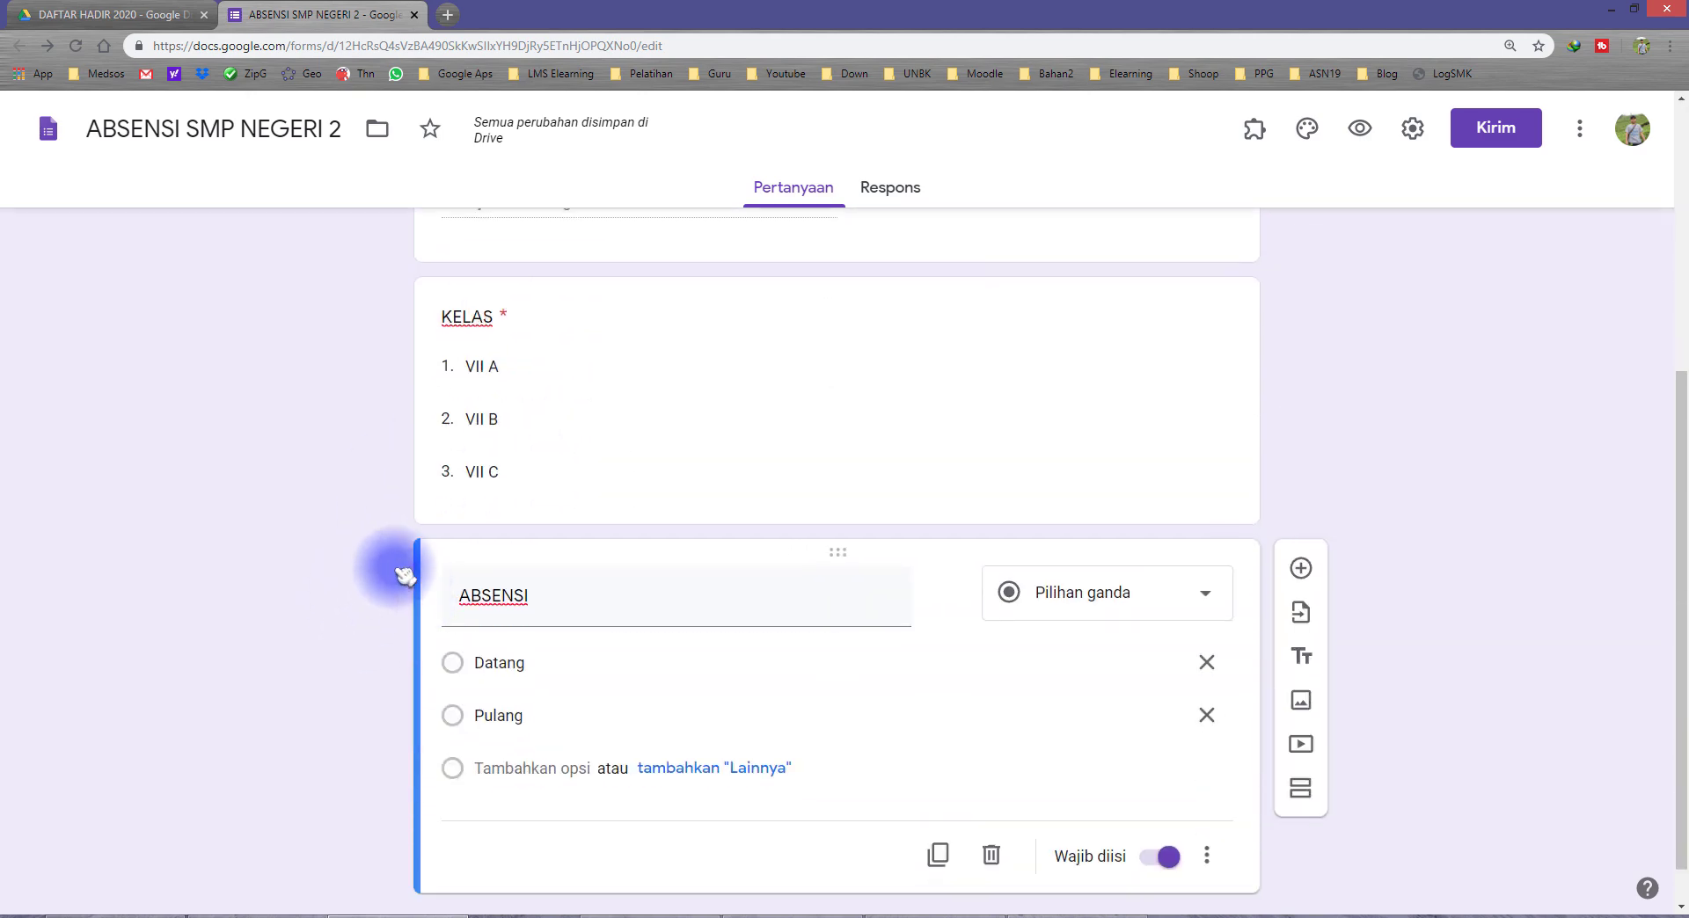
scroll(395, 566, "up", 5)
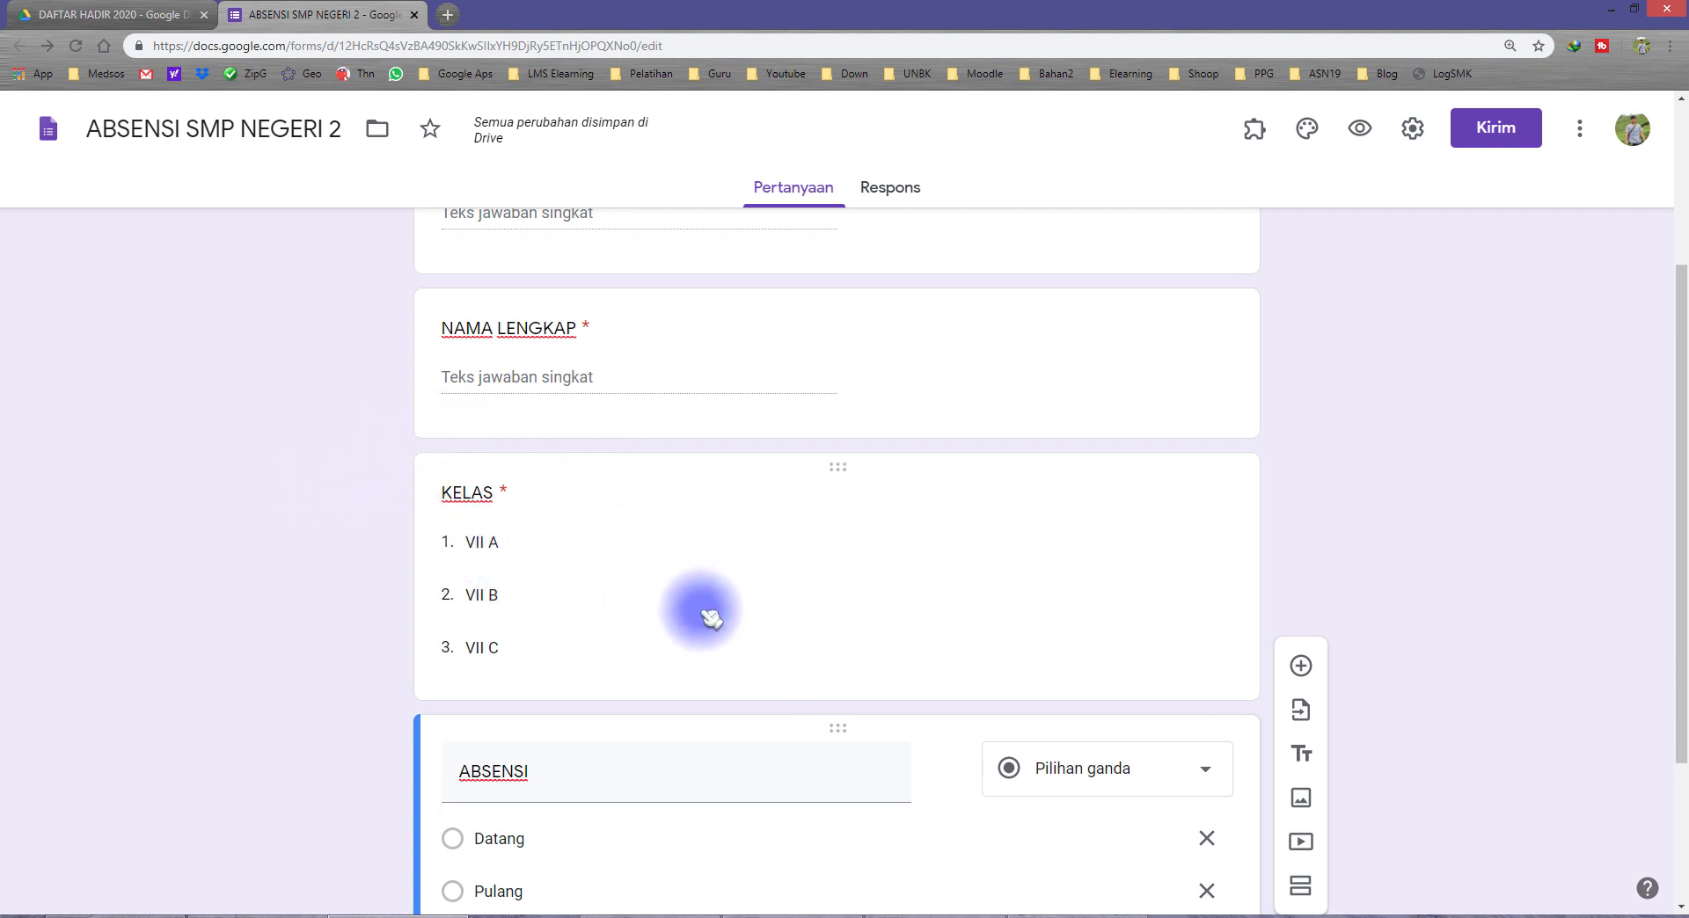
scroll(547, 520, "up", 3)
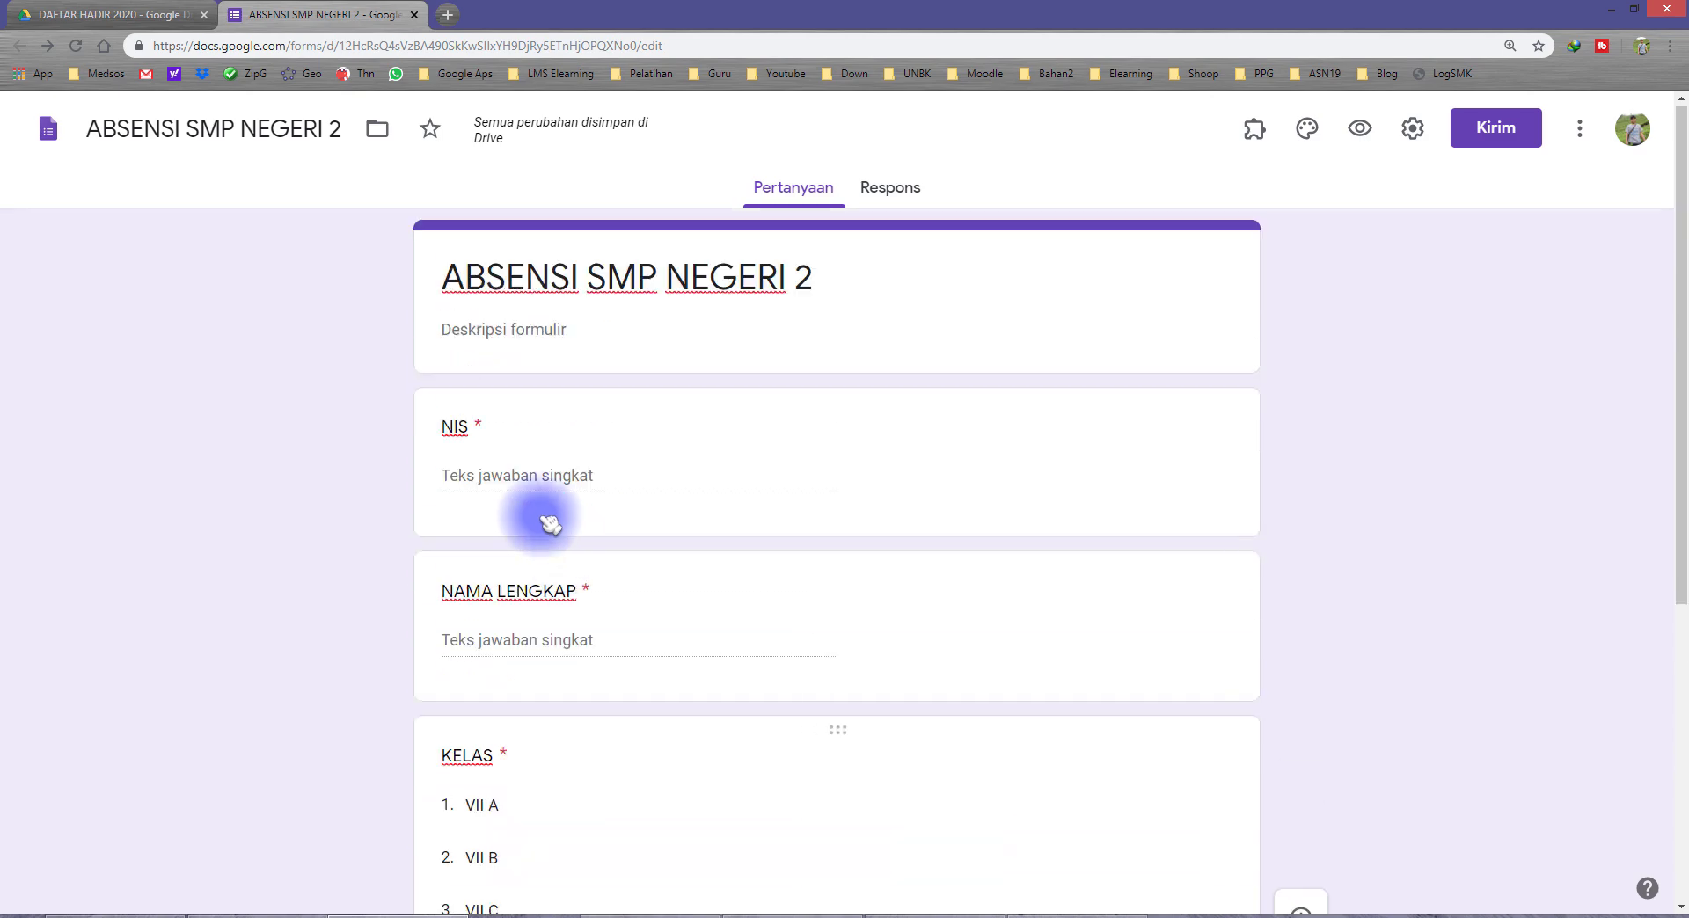
left_click(466, 439)
scroll(493, 571, "down", 5)
scroll(535, 673, "down", 1)
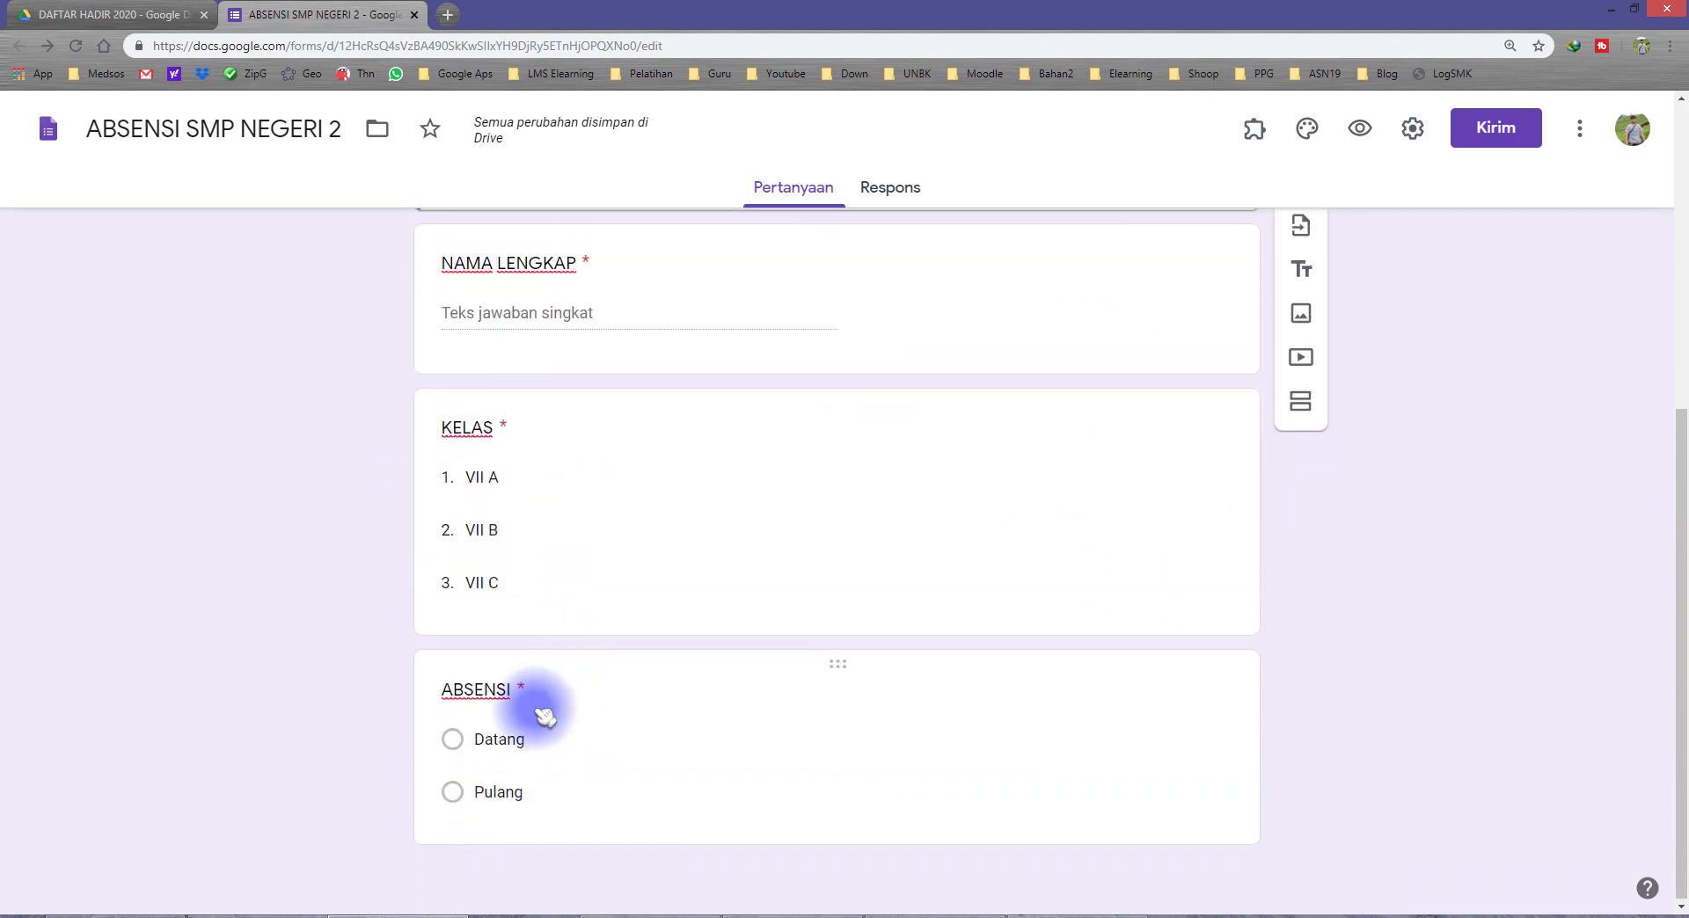
left_click(539, 694)
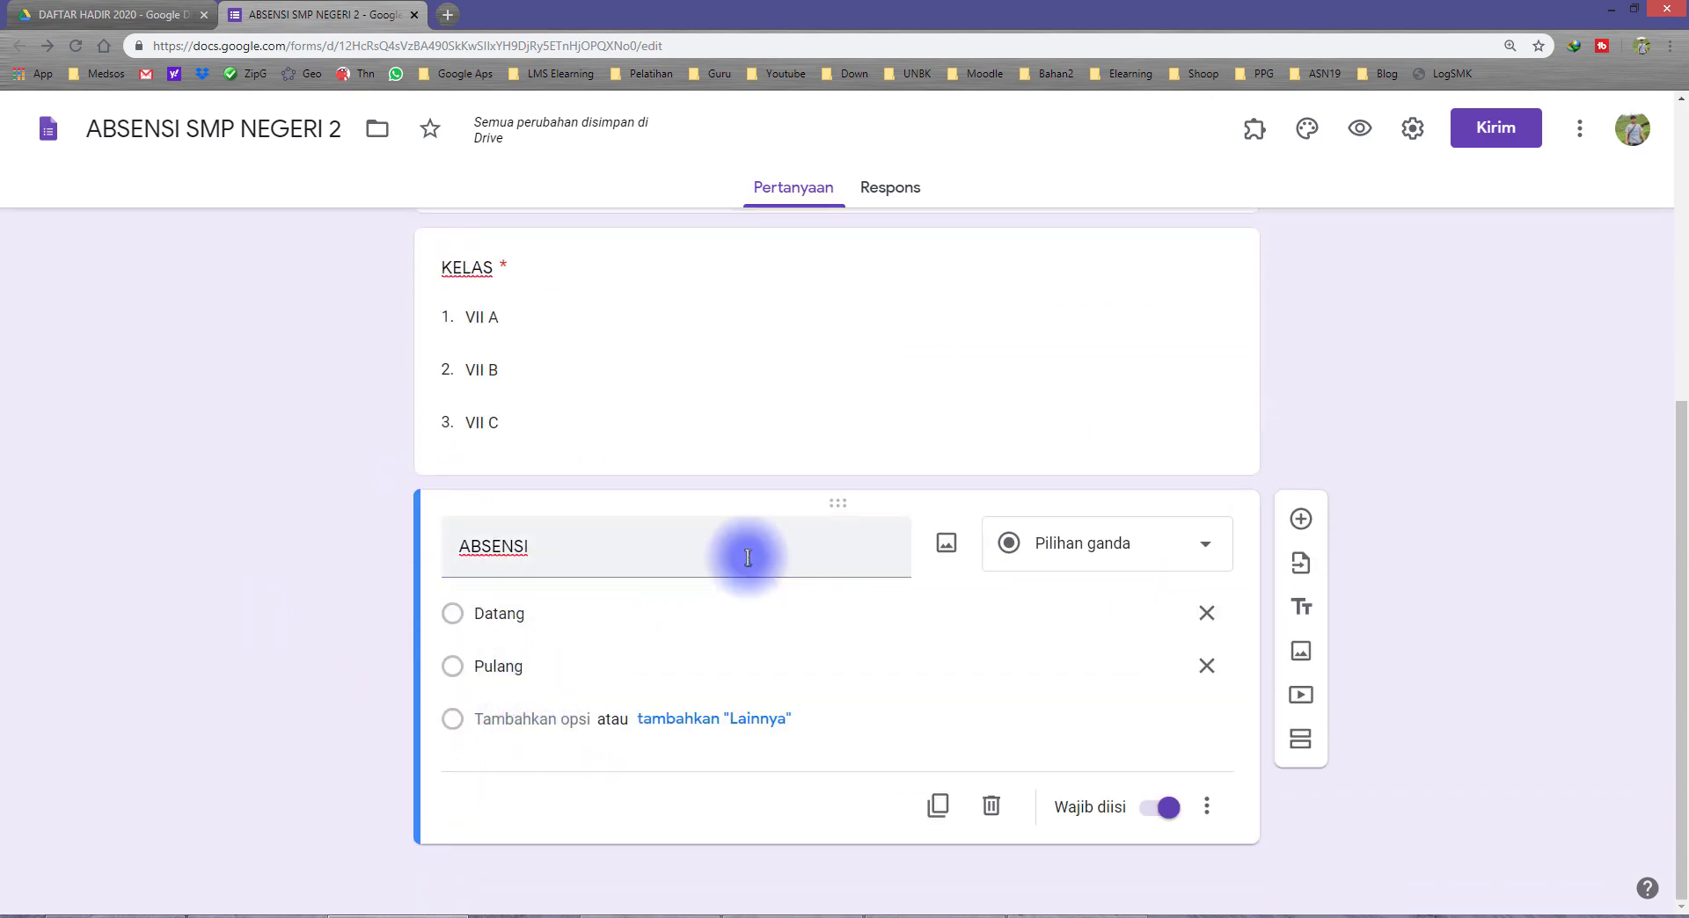
Step: In the form's presentation settings, enter the confirmation message "terimakasih telah mengisi absensi hari ini, semoag kita diberikan kesehatan selalu."
scroll(735, 557, "up", 5)
scroll(766, 414, "up", 1)
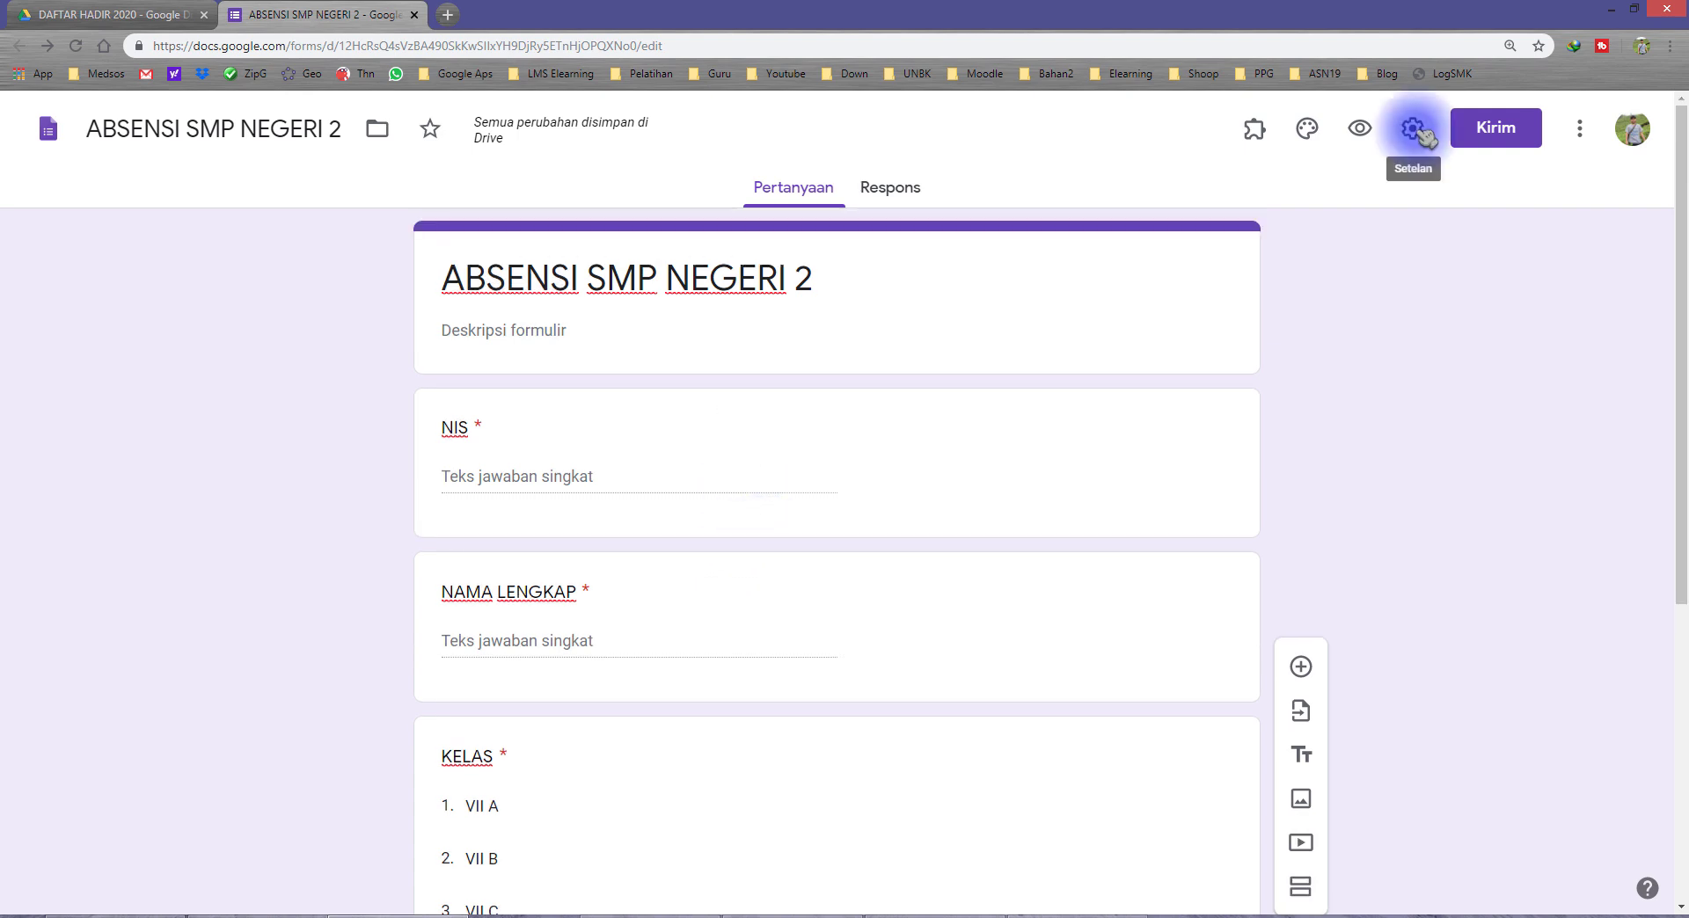
left_click(1413, 132)
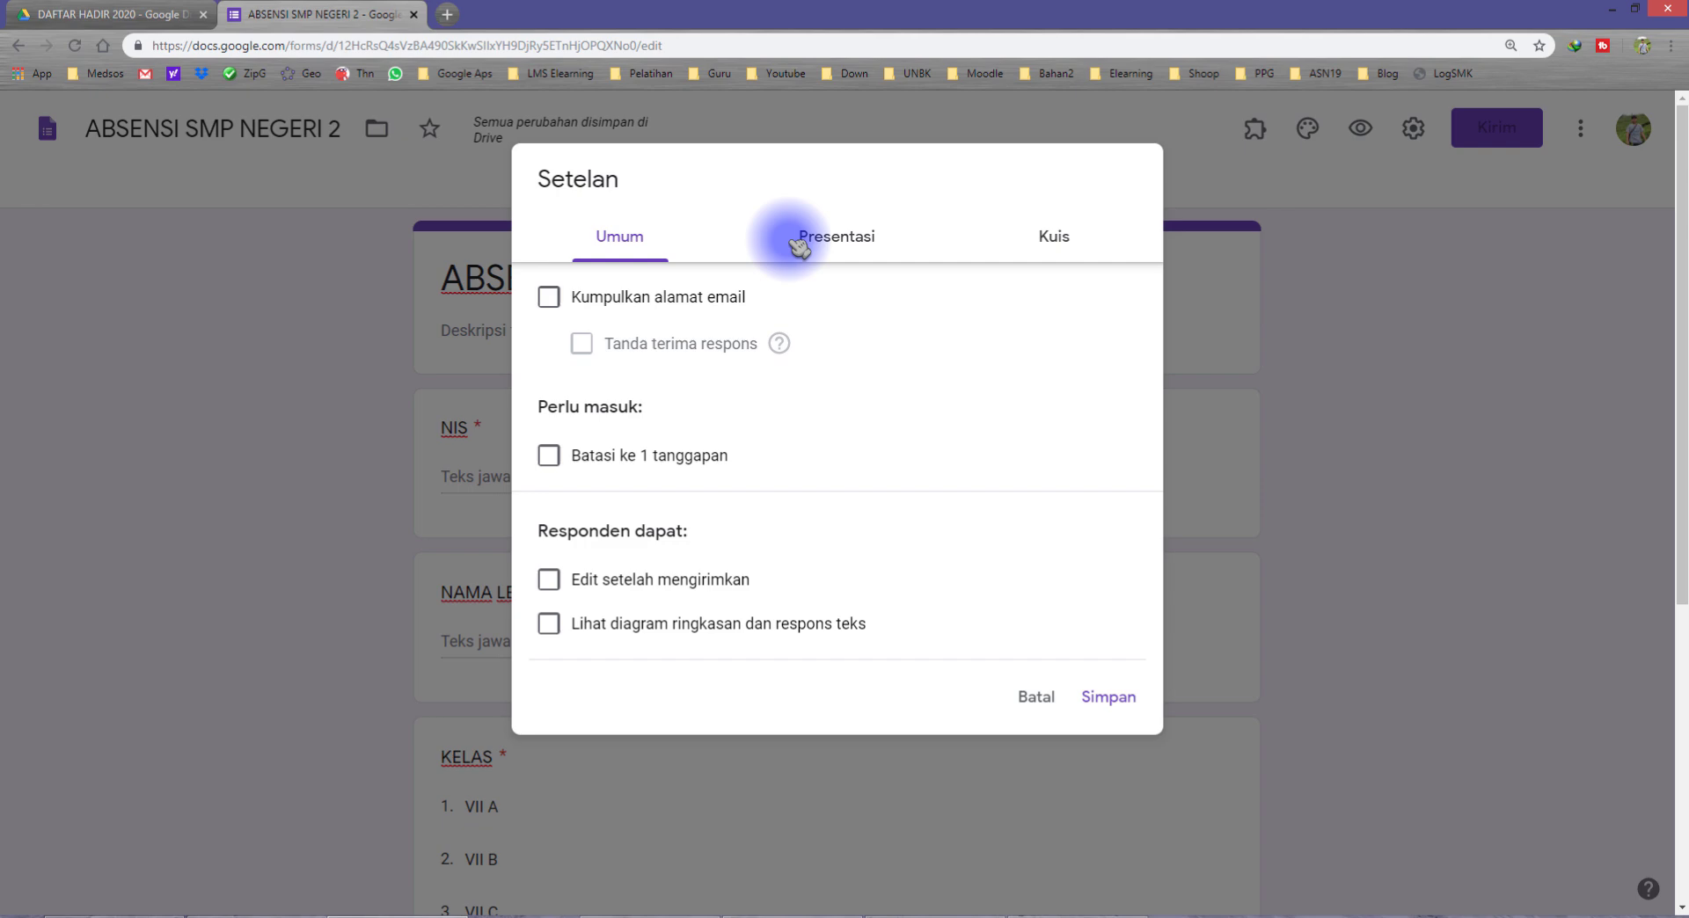
left_click(836, 239)
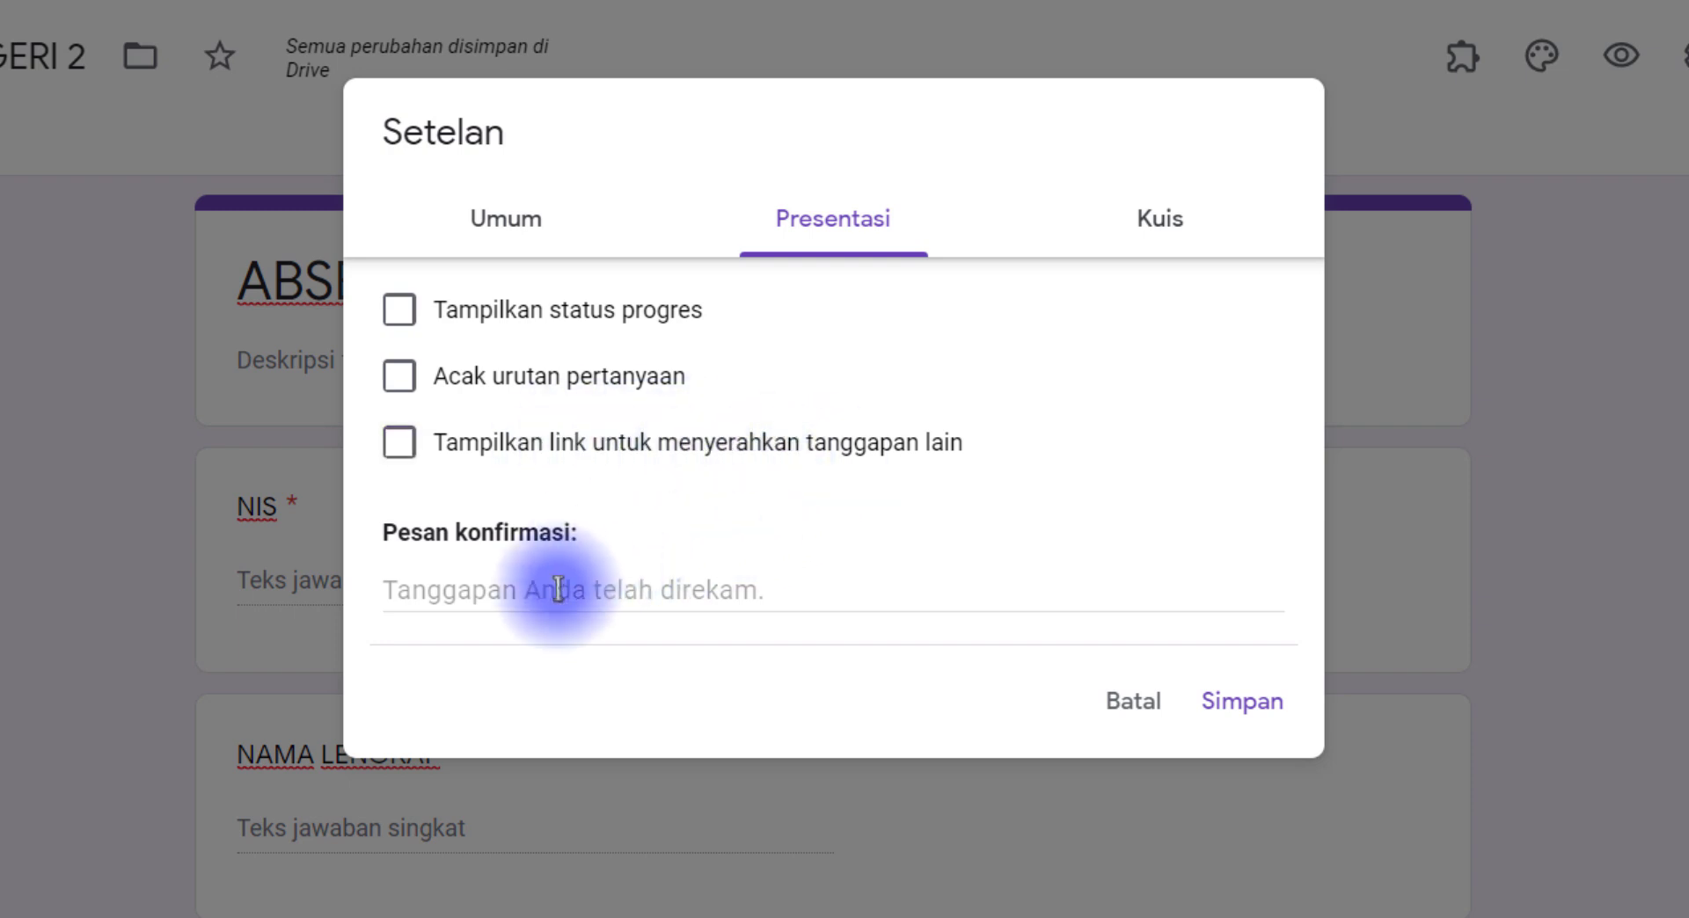
left_click(519, 584)
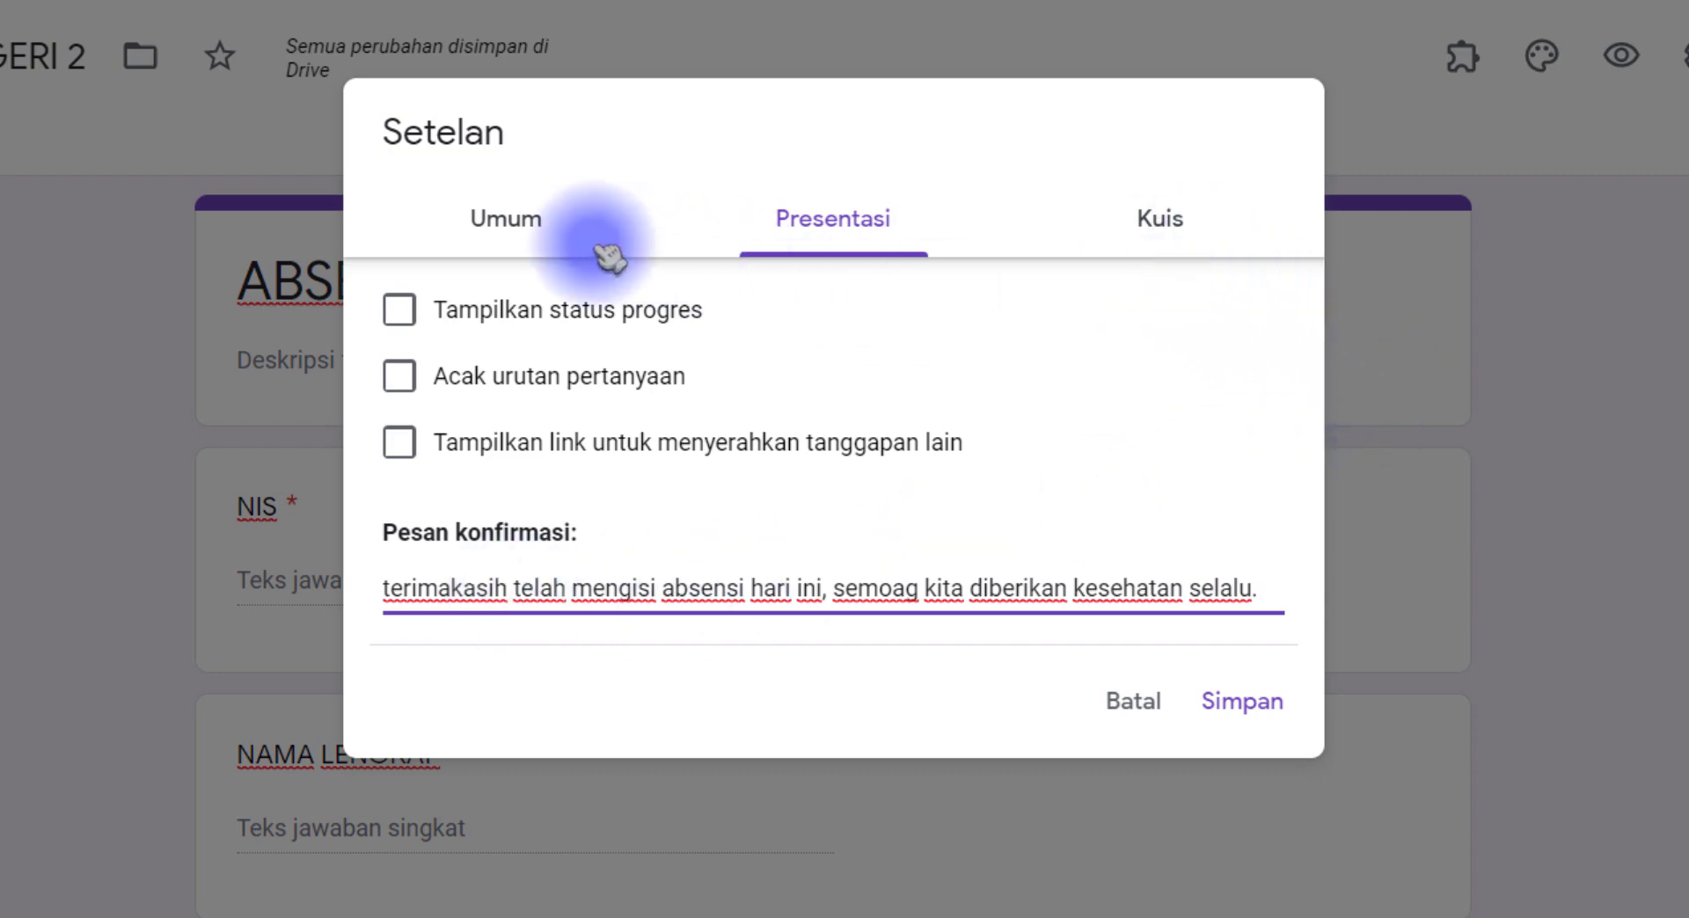
Step: Capitalize the first letter of the confirmation message, check the quiz settings and save the form settings
left_click(526, 230)
left_click(836, 224)
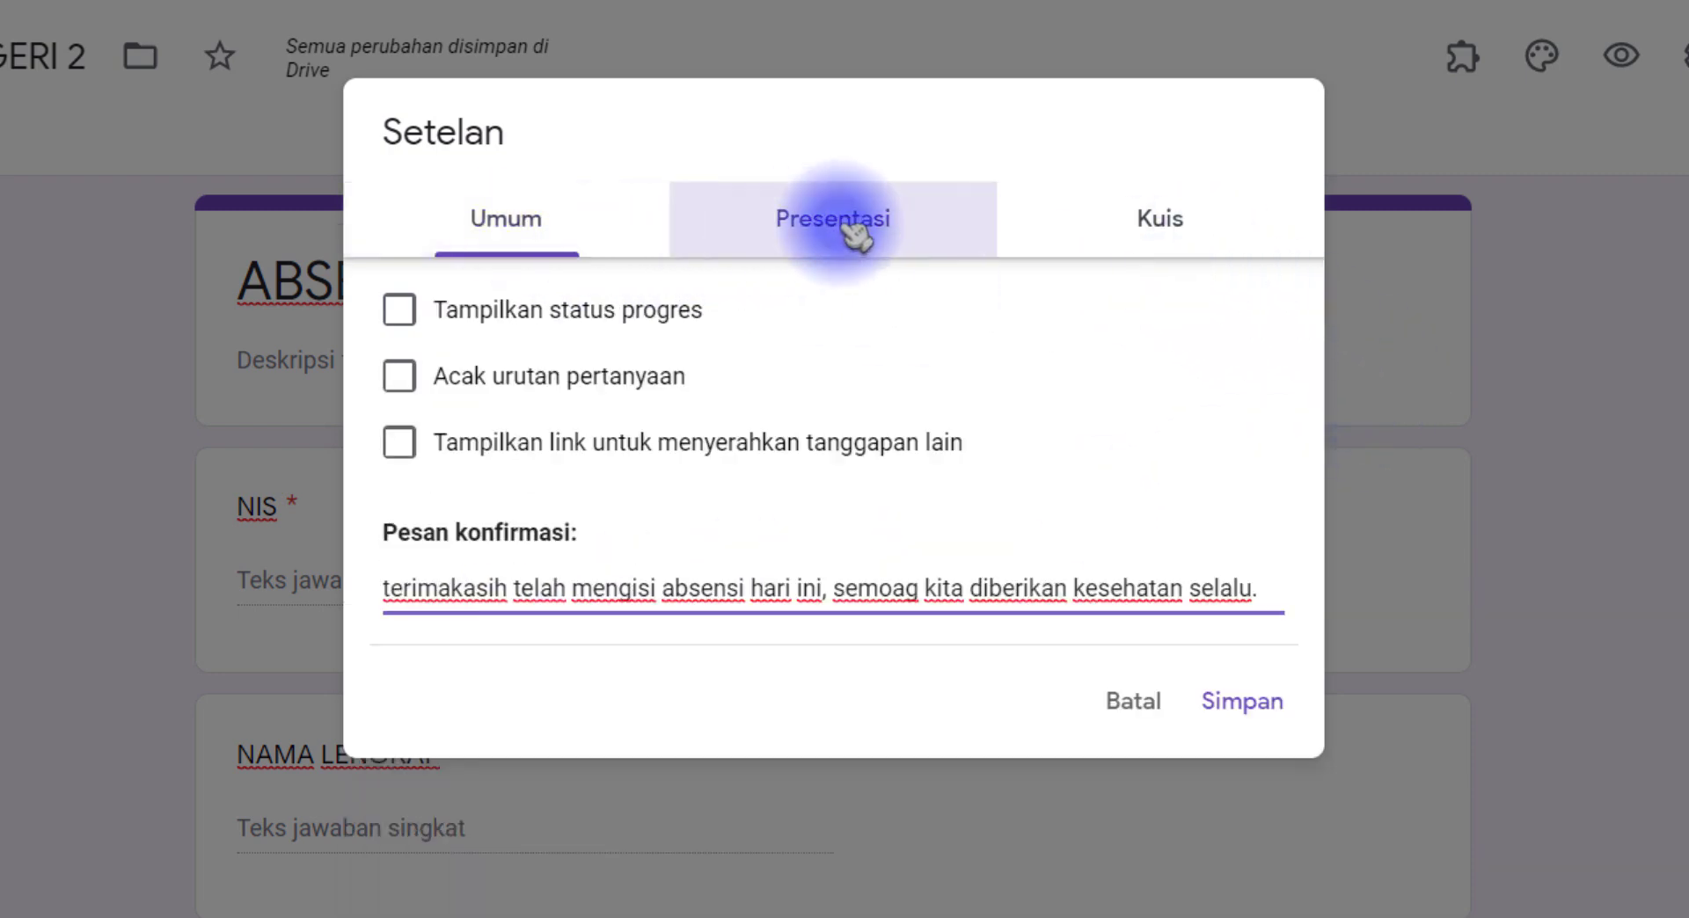
left_click(708, 591)
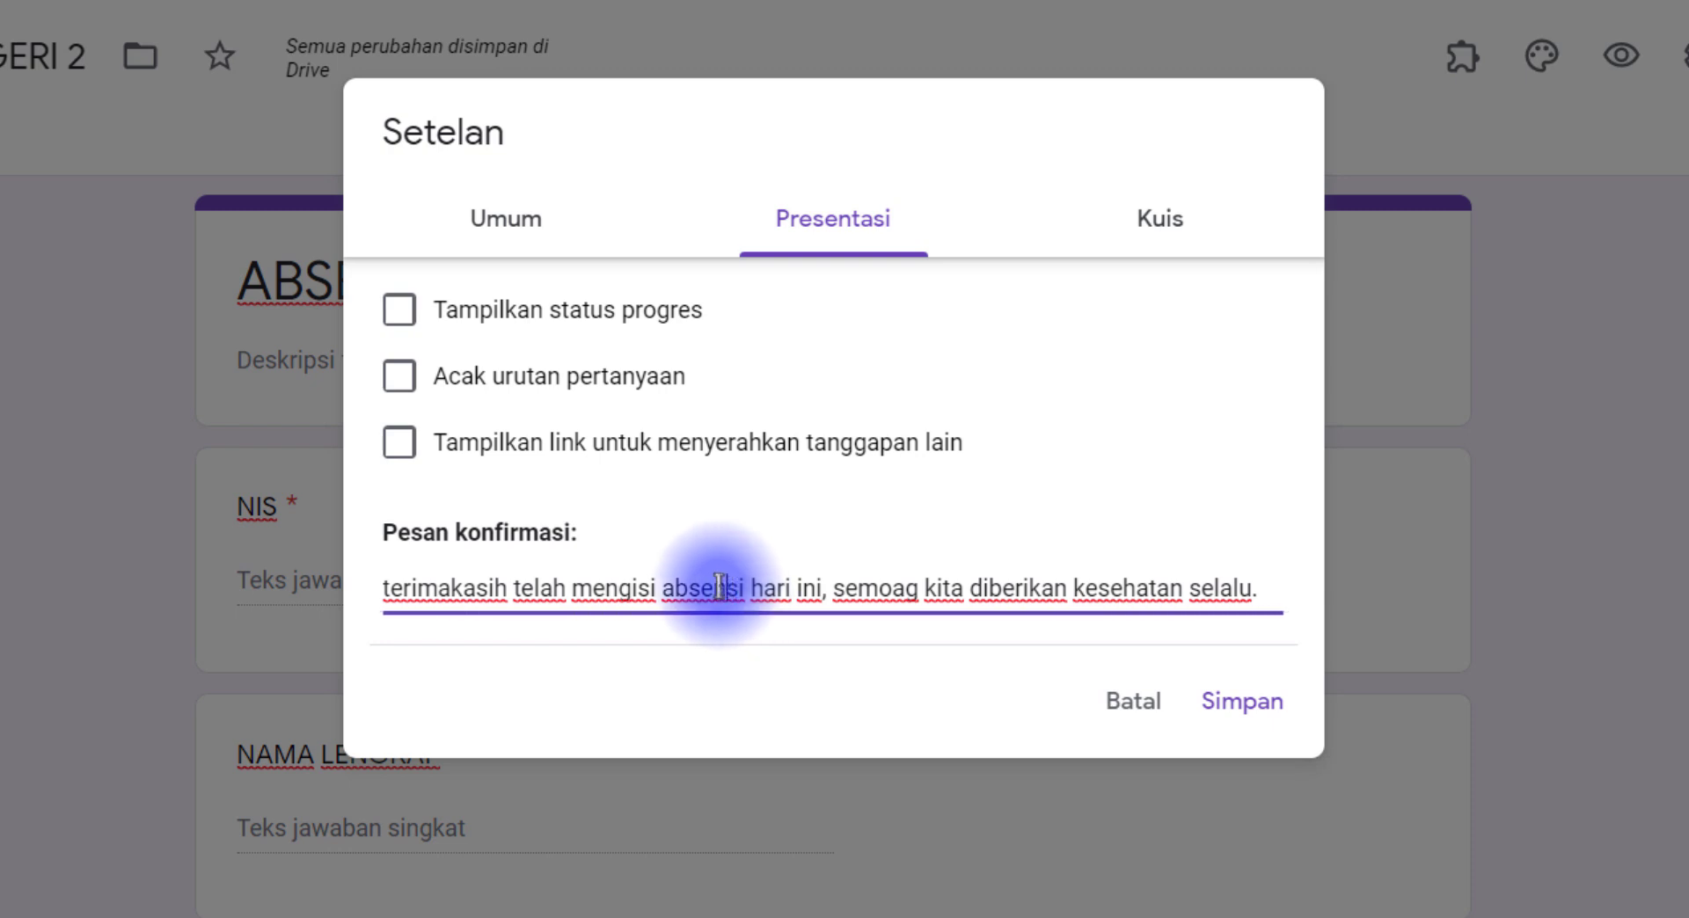
left_click(394, 605)
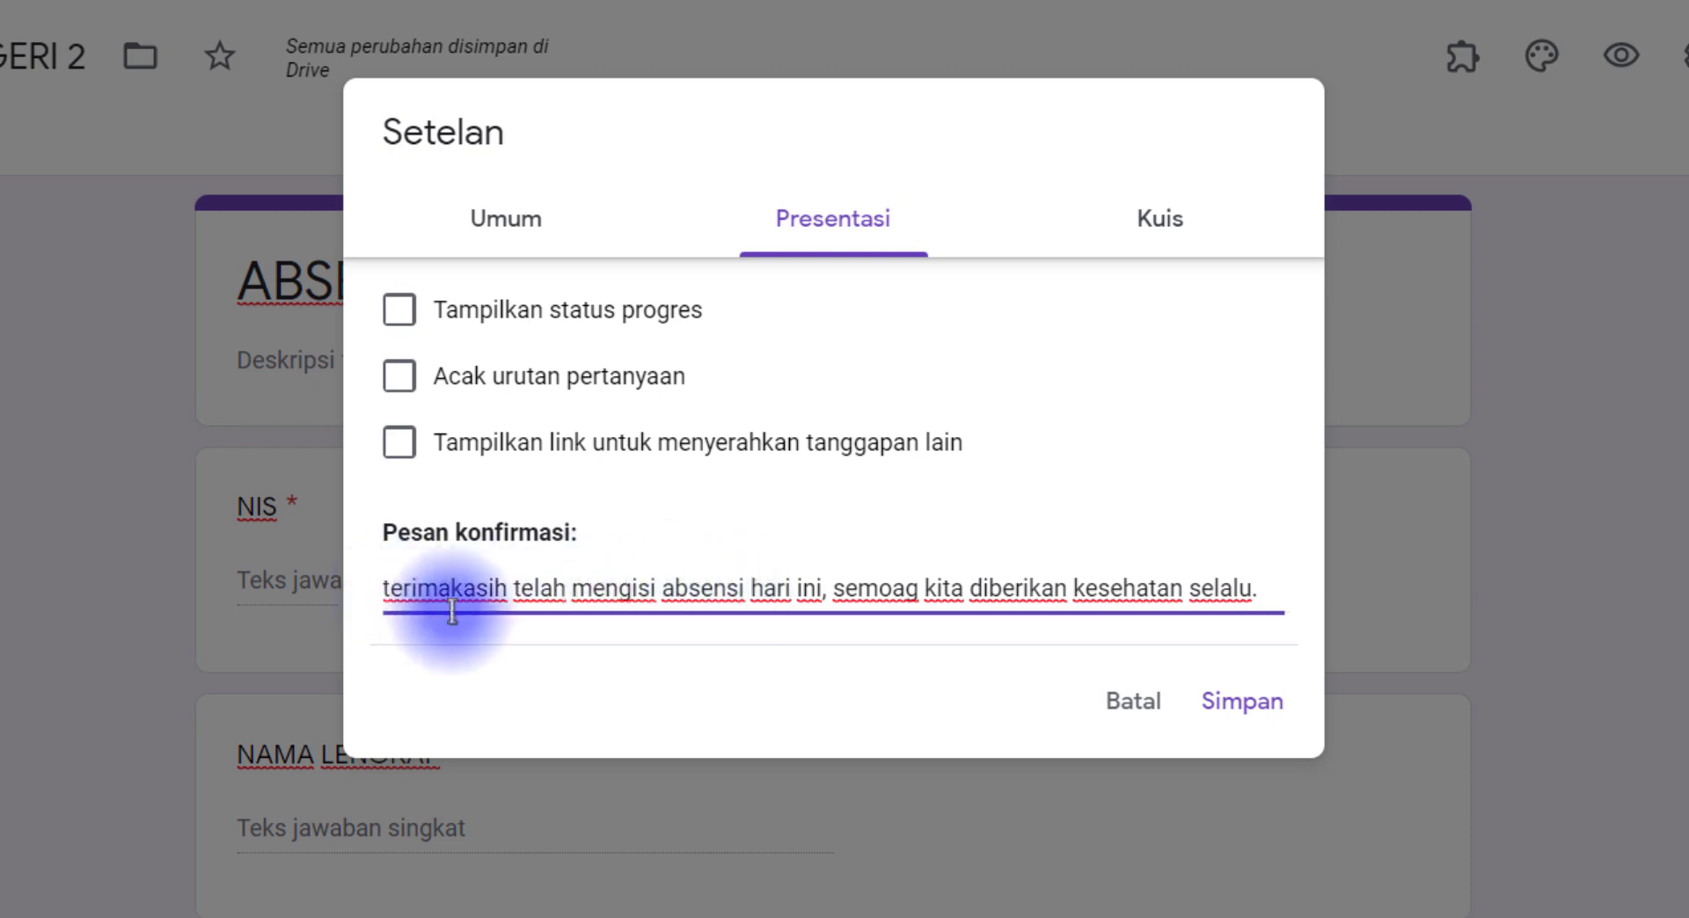
key("BackSpace")
type("T")
left_click(1109, 236)
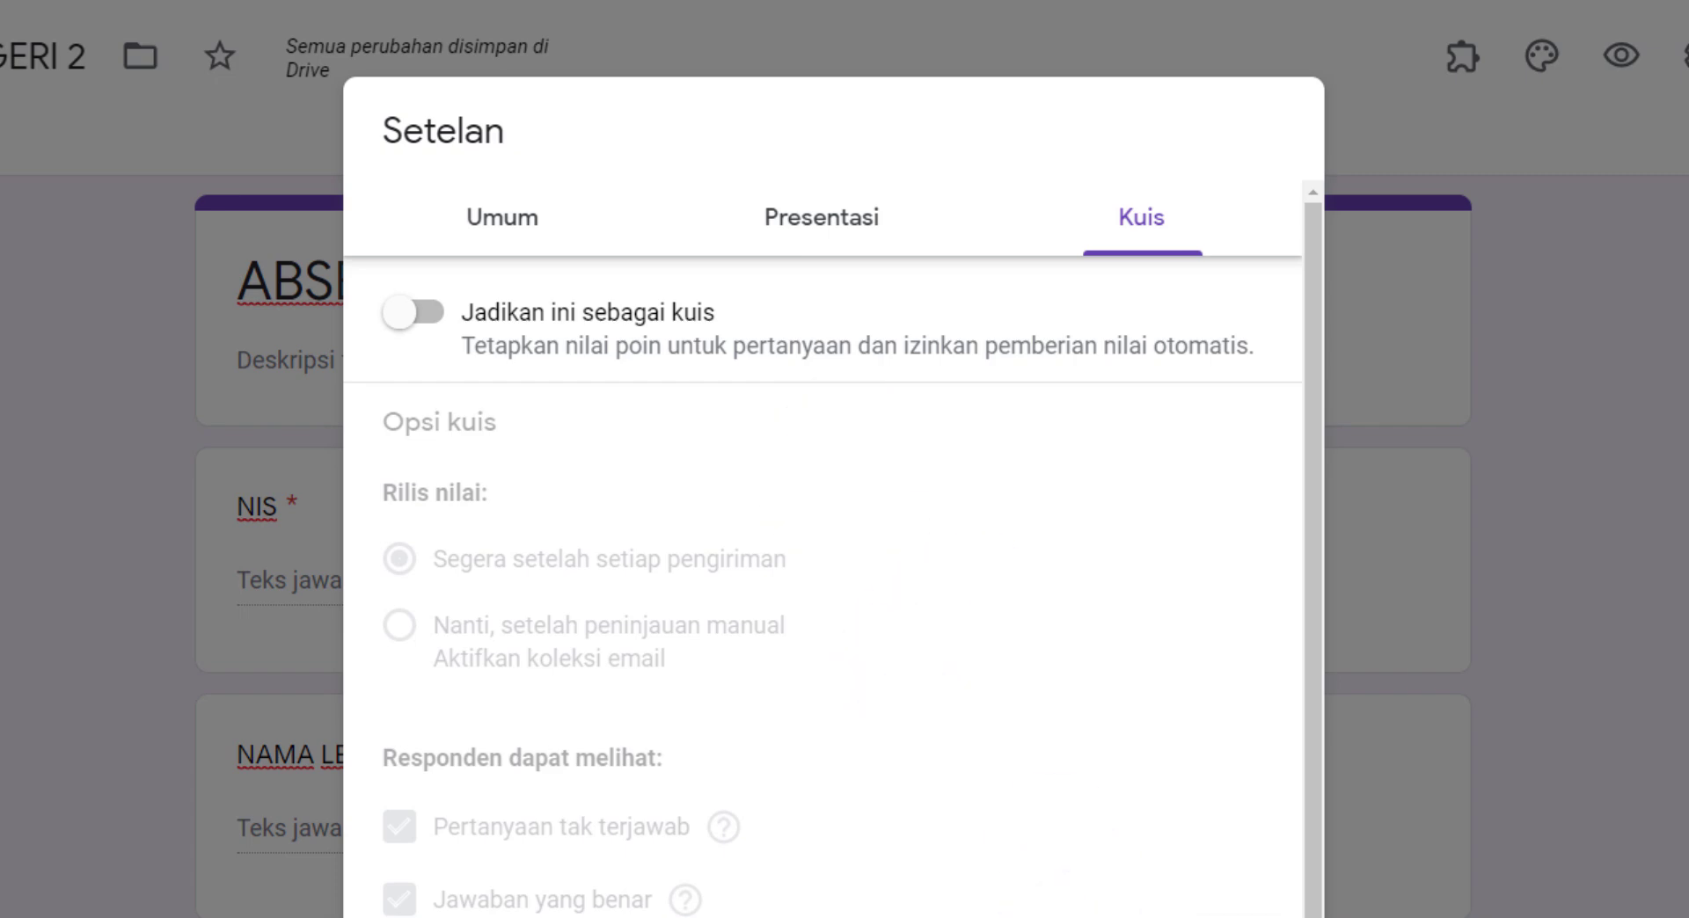
left_click(1253, 915)
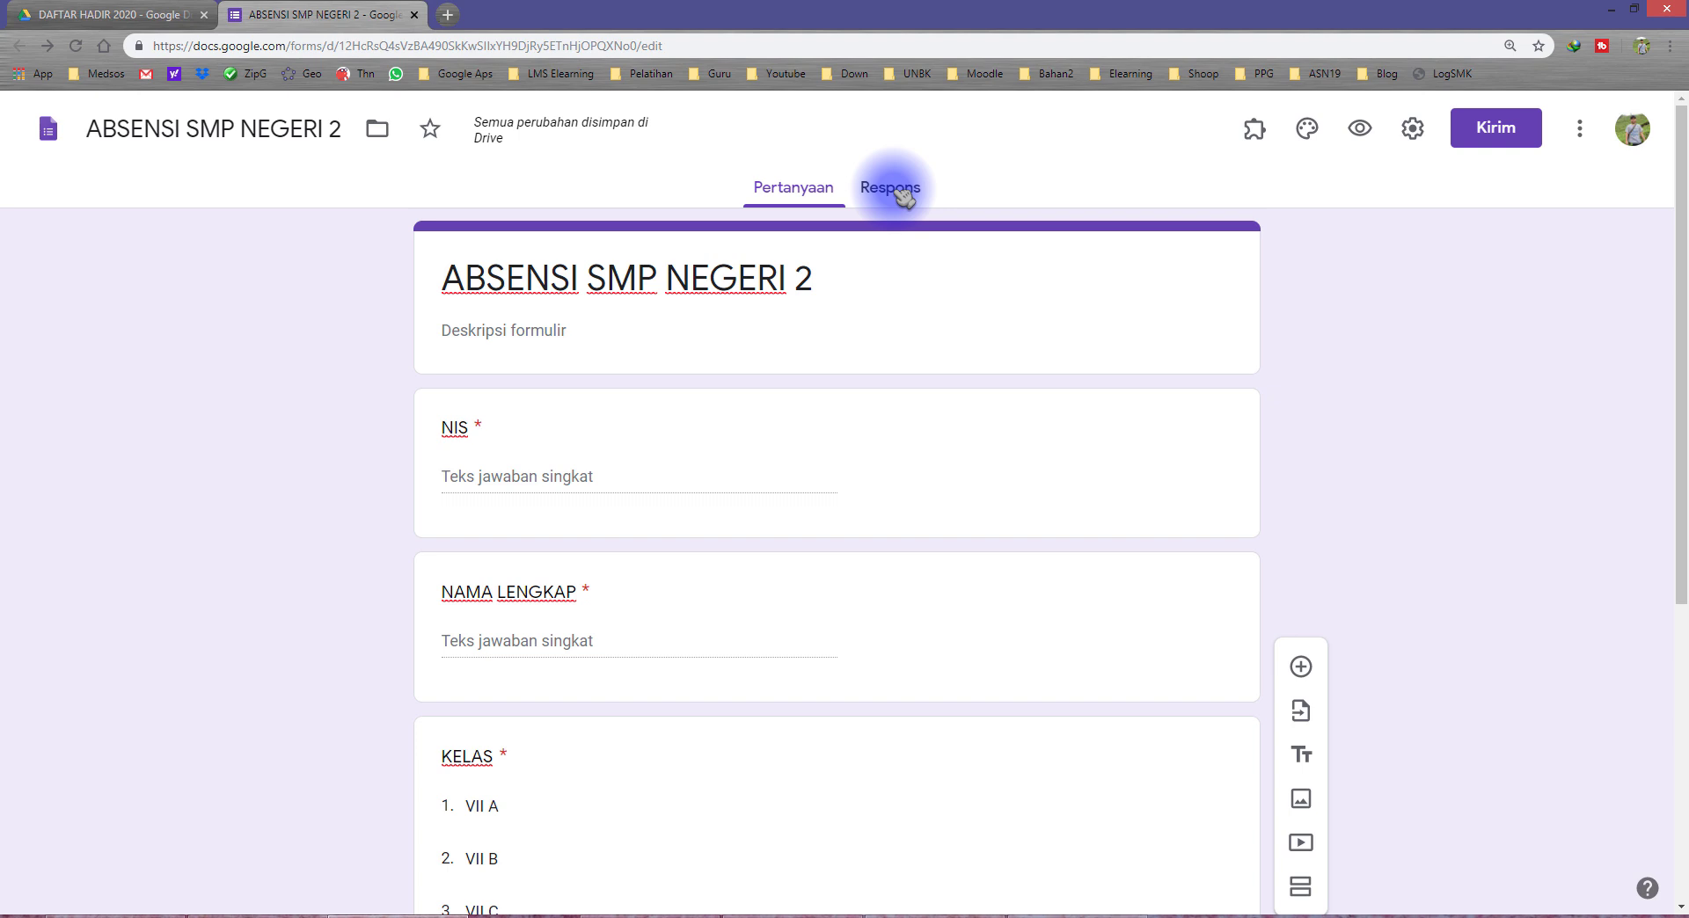
Step: Create a new spreadsheet named ABSENSI SMP NEGERI 2 (Respons) as the destination for the form's responses
left_click(893, 189)
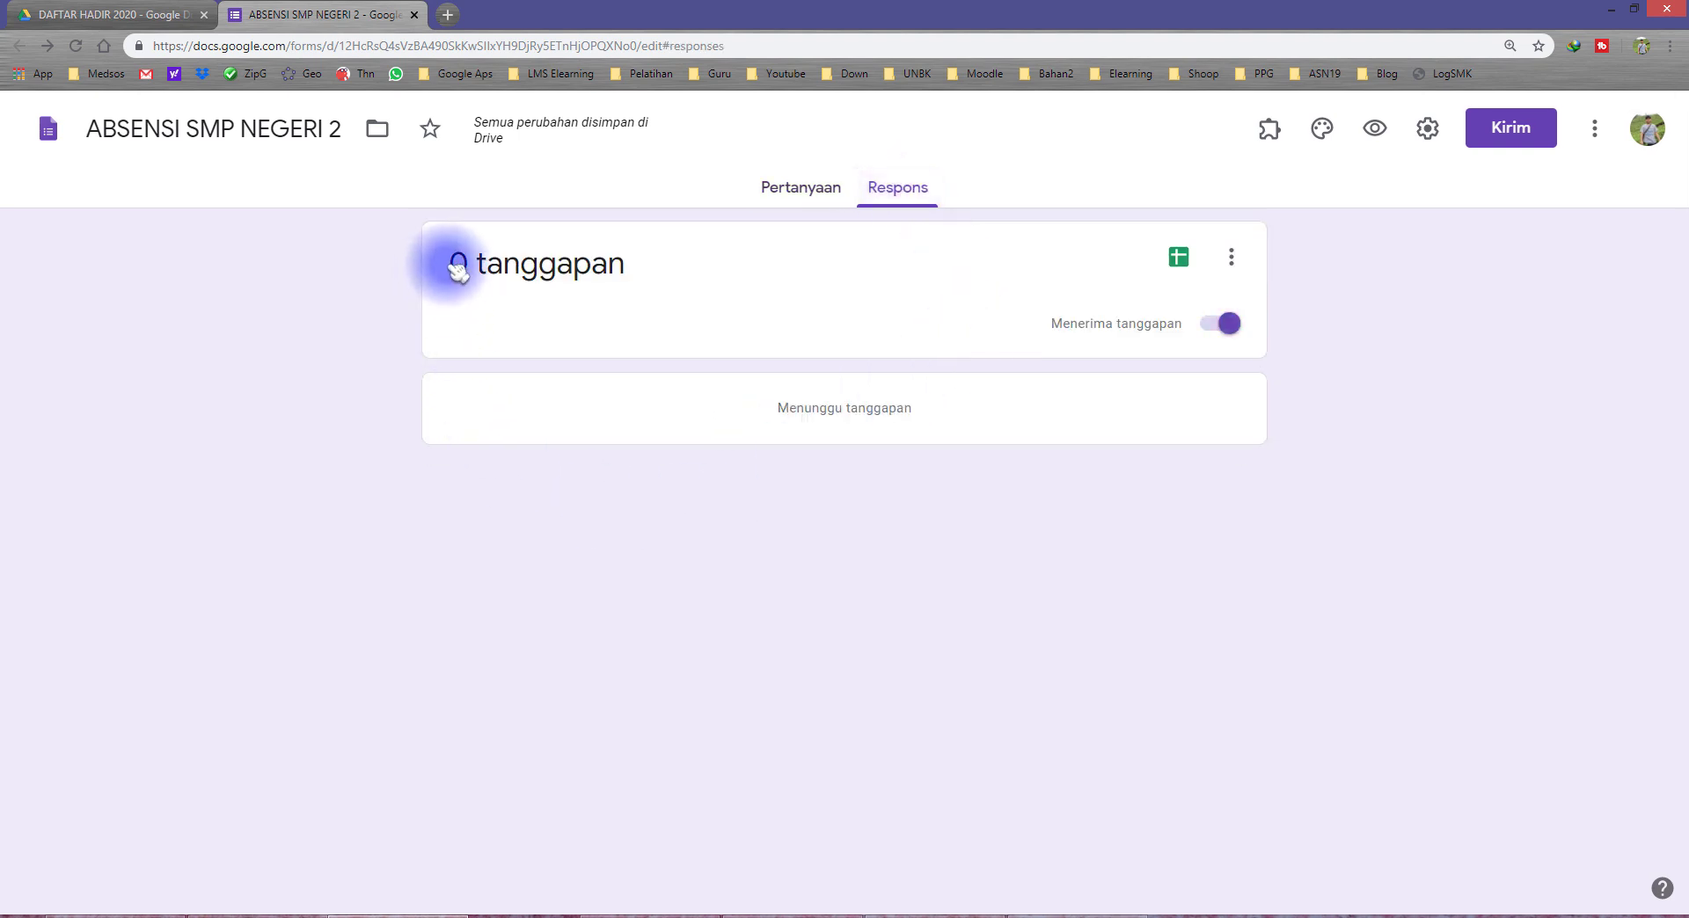
left_click_drag(458, 269, 644, 271)
left_click(646, 282)
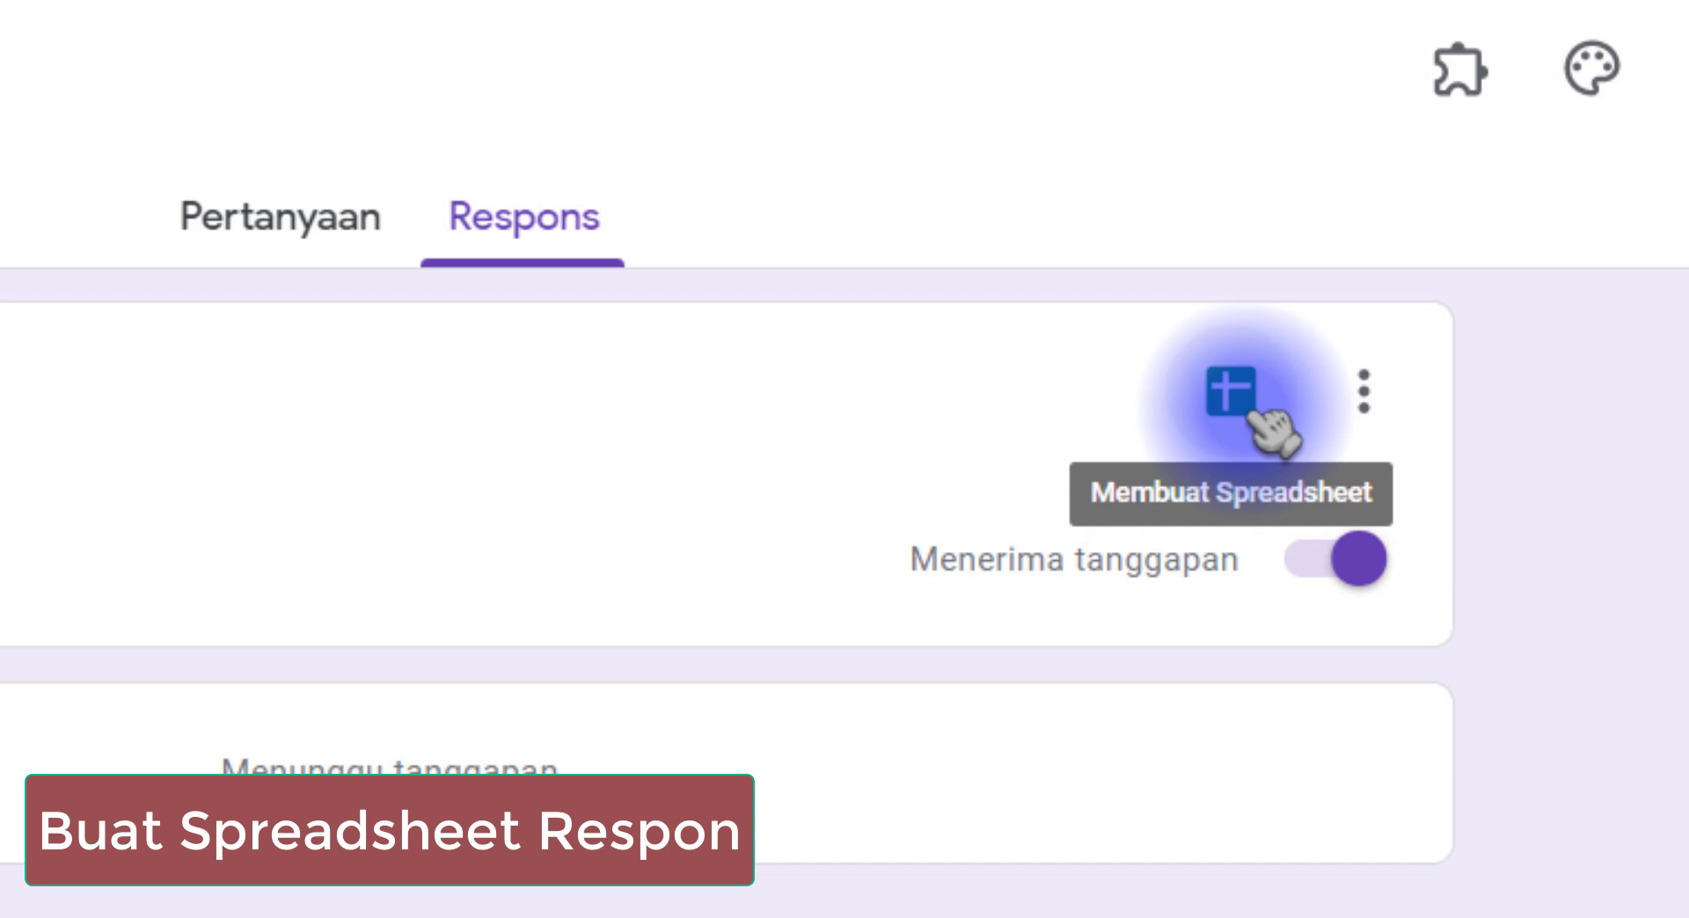
left_click(1231, 398)
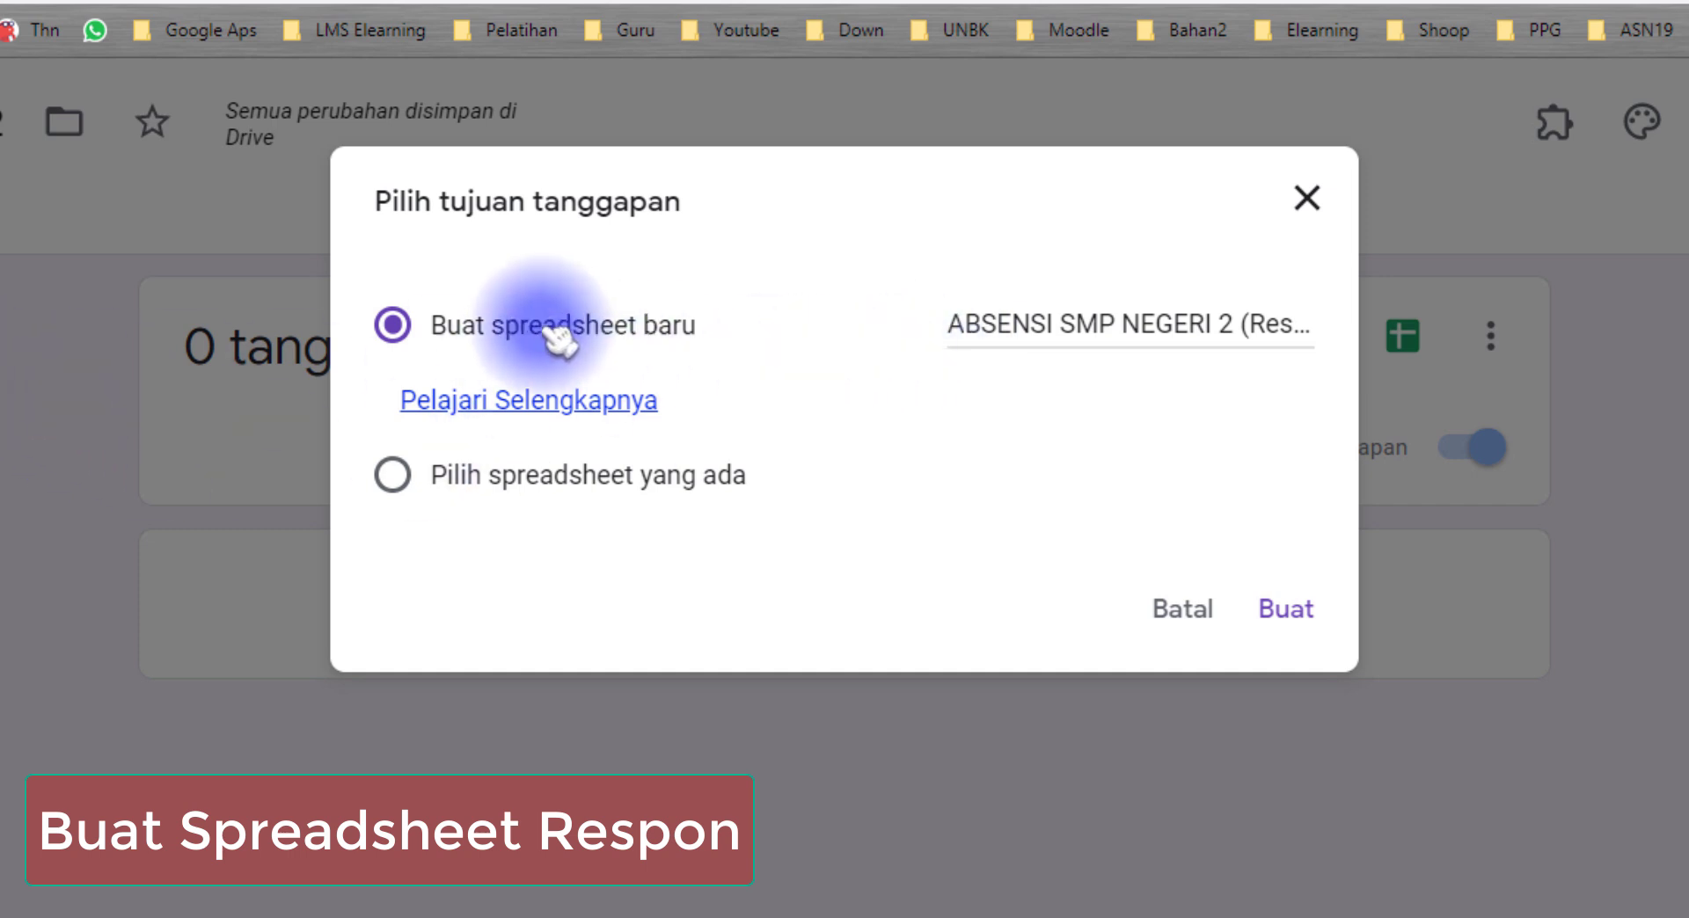
left_click(954, 326)
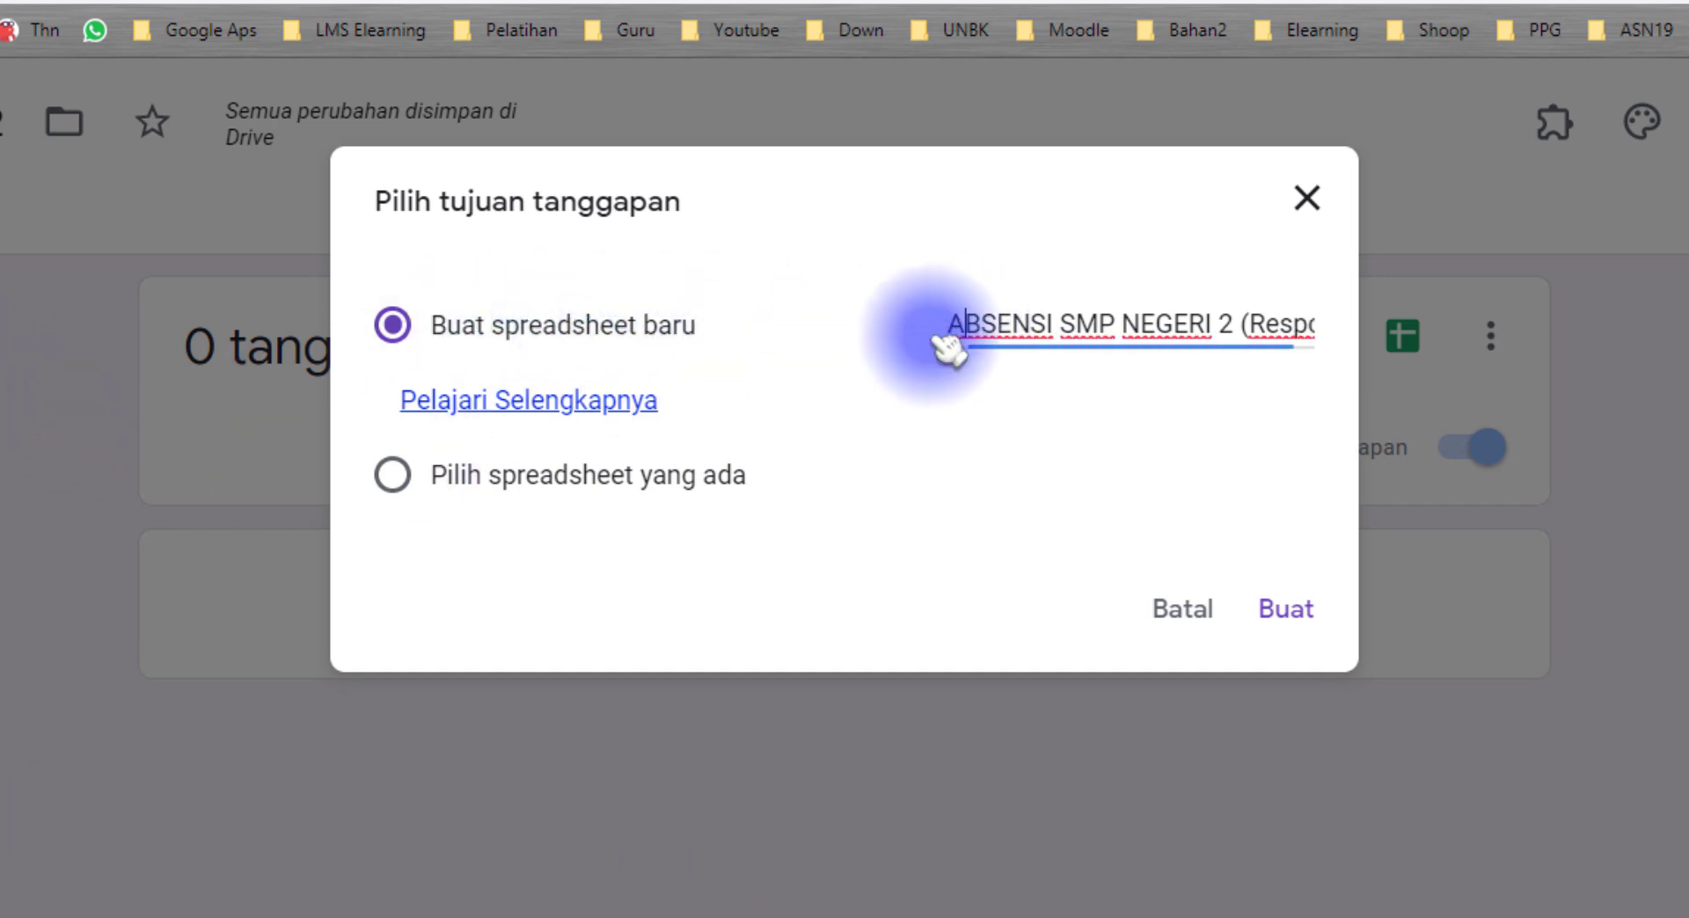
left_click_drag(949, 326, 1403, 339)
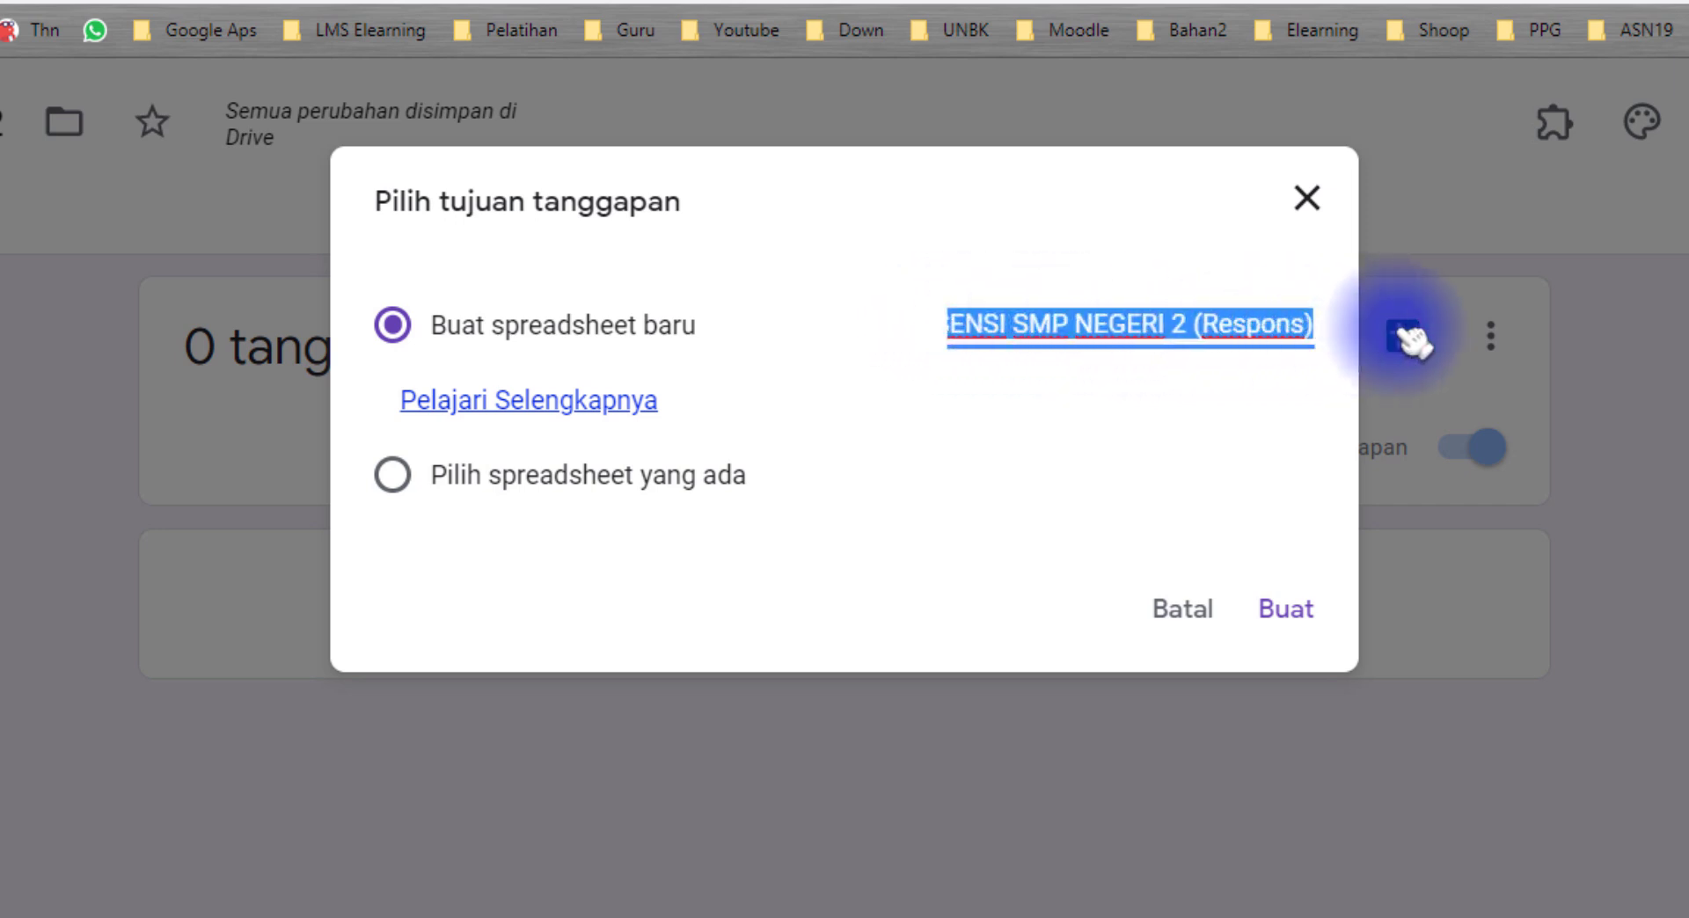
left_click(1174, 325)
left_click_drag(1110, 324, 1290, 326)
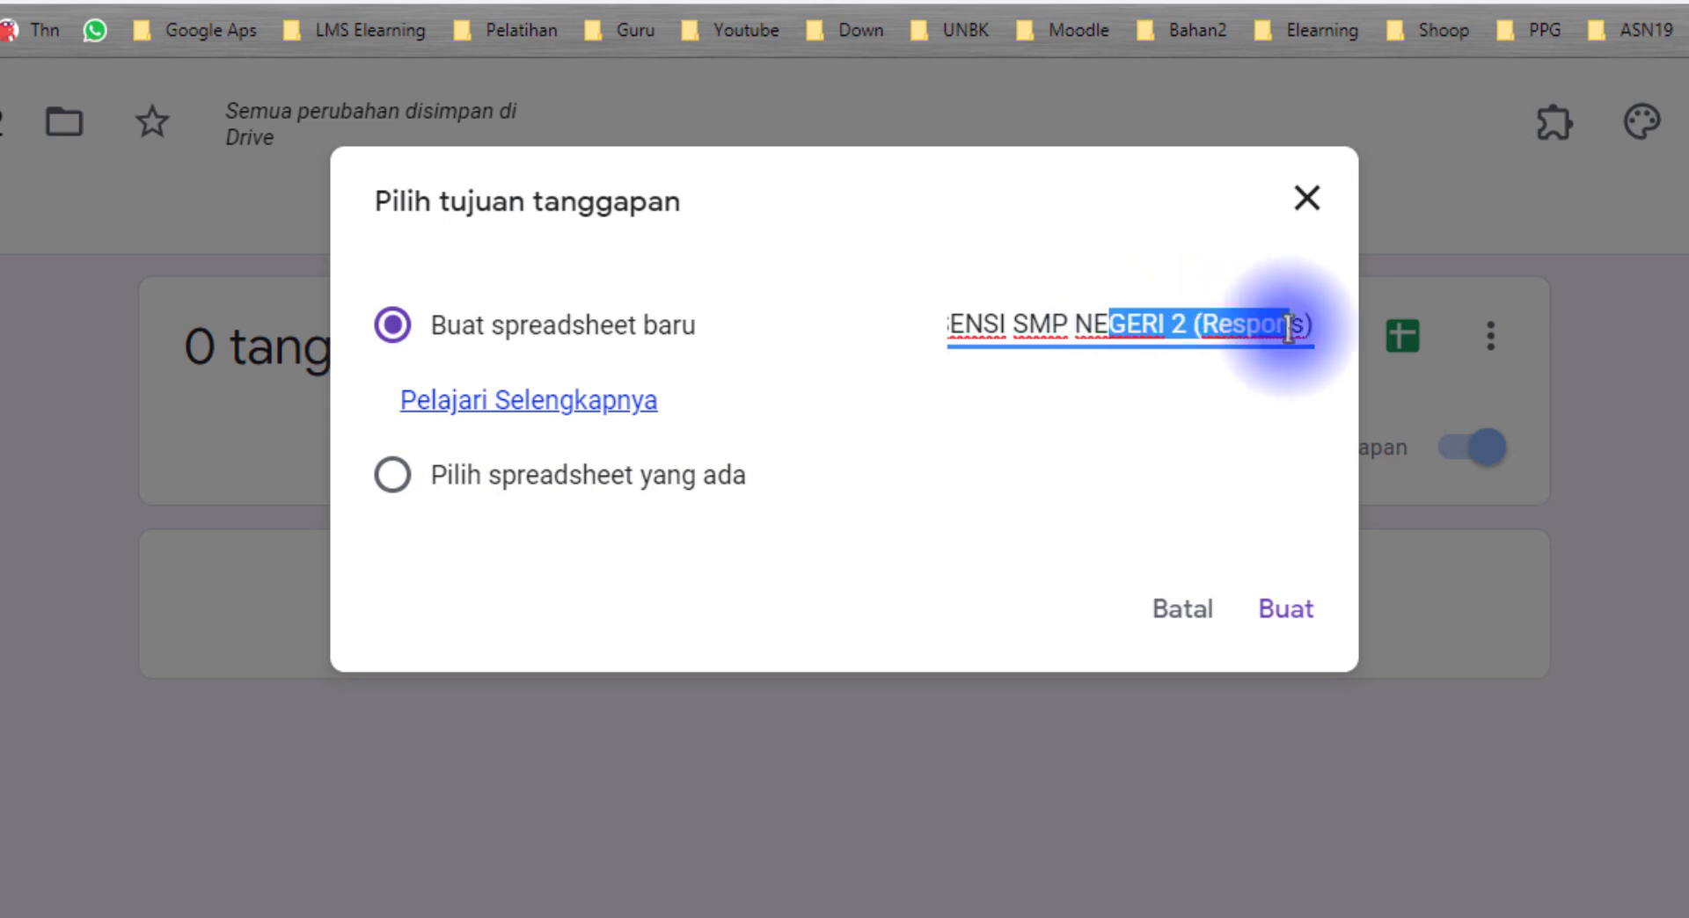
left_click(1140, 322)
left_click_drag(998, 324, 865, 326)
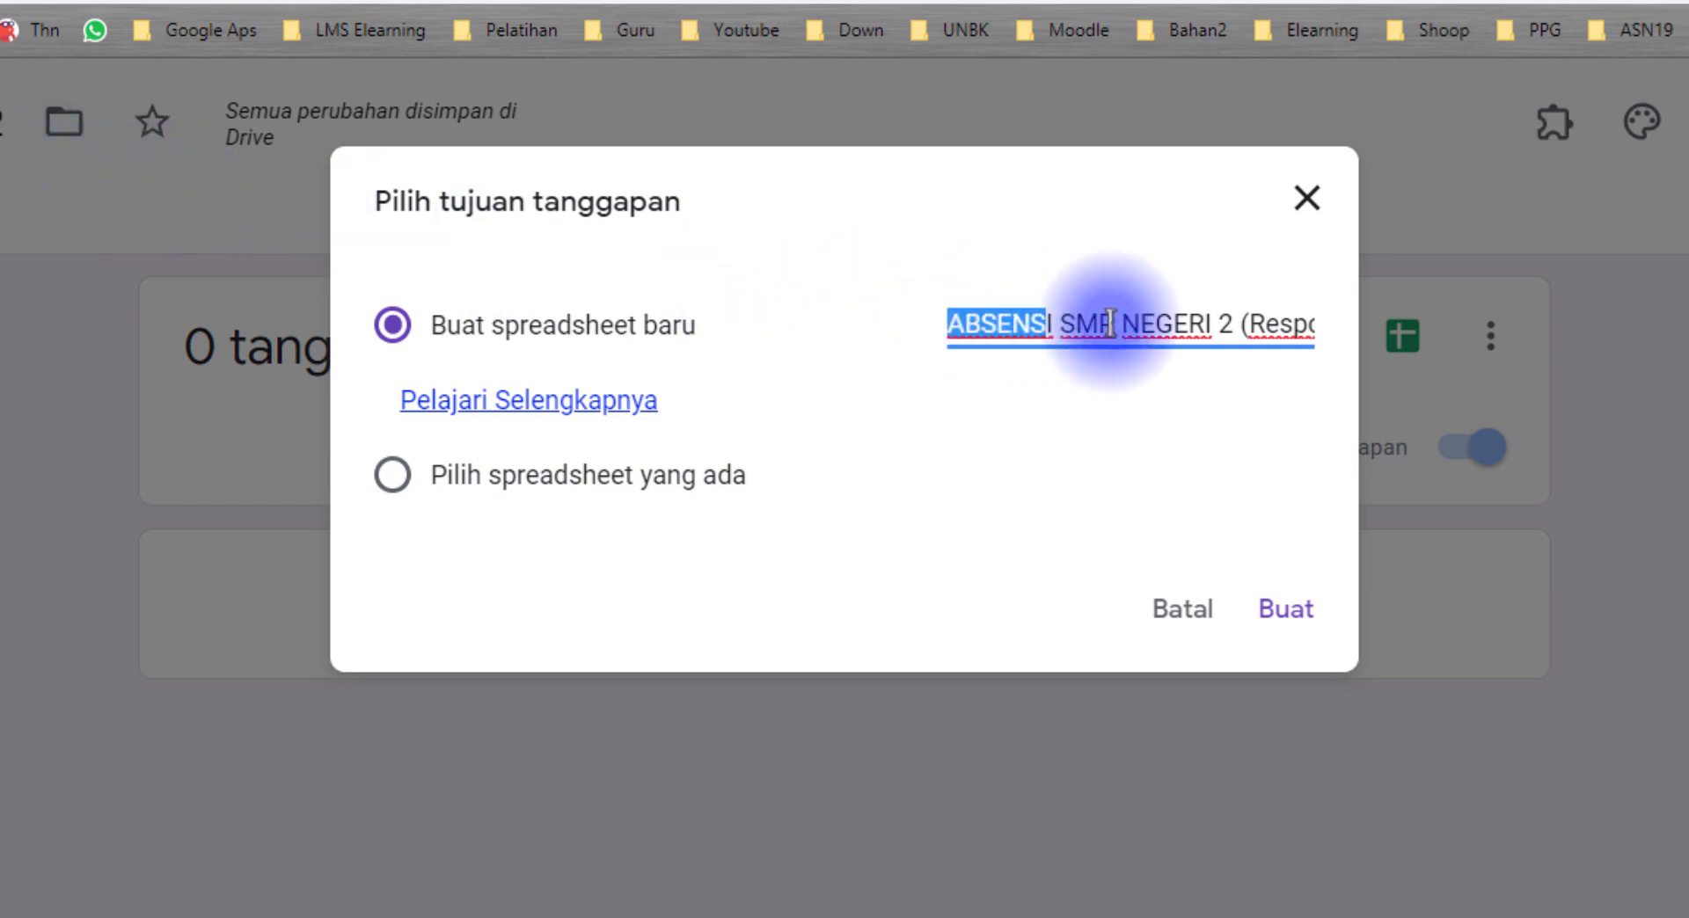
left_click(1288, 611)
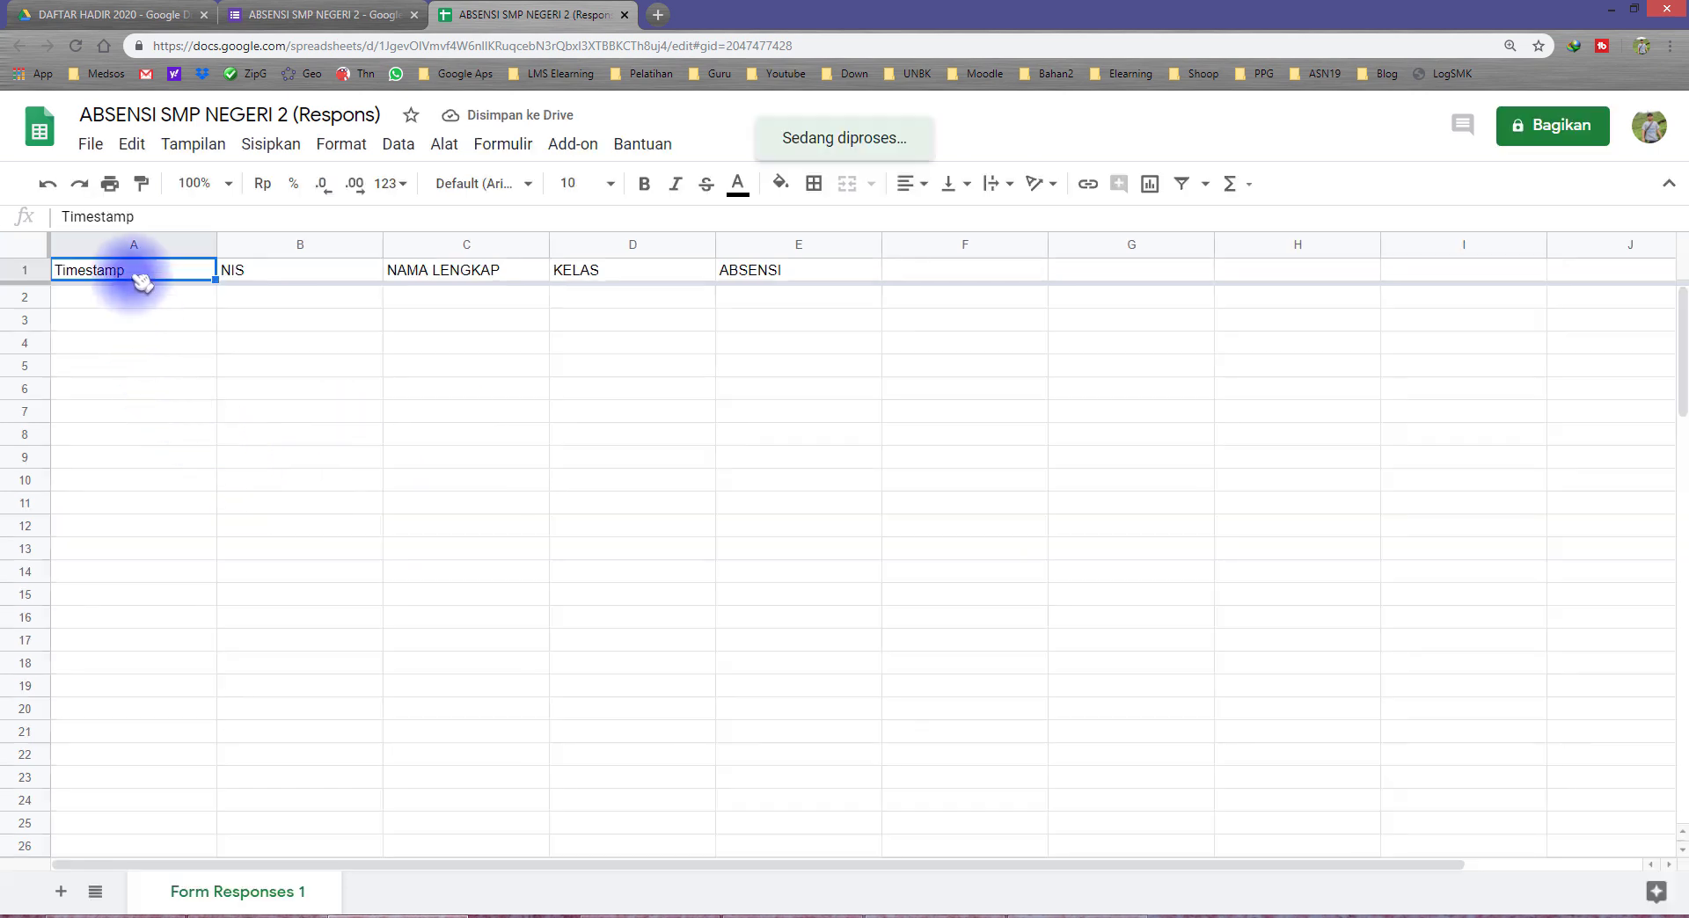
Step: Examine the response sheet's header columns in row 1 and the cells directly beneath them
left_click(300, 272)
left_click(447, 278)
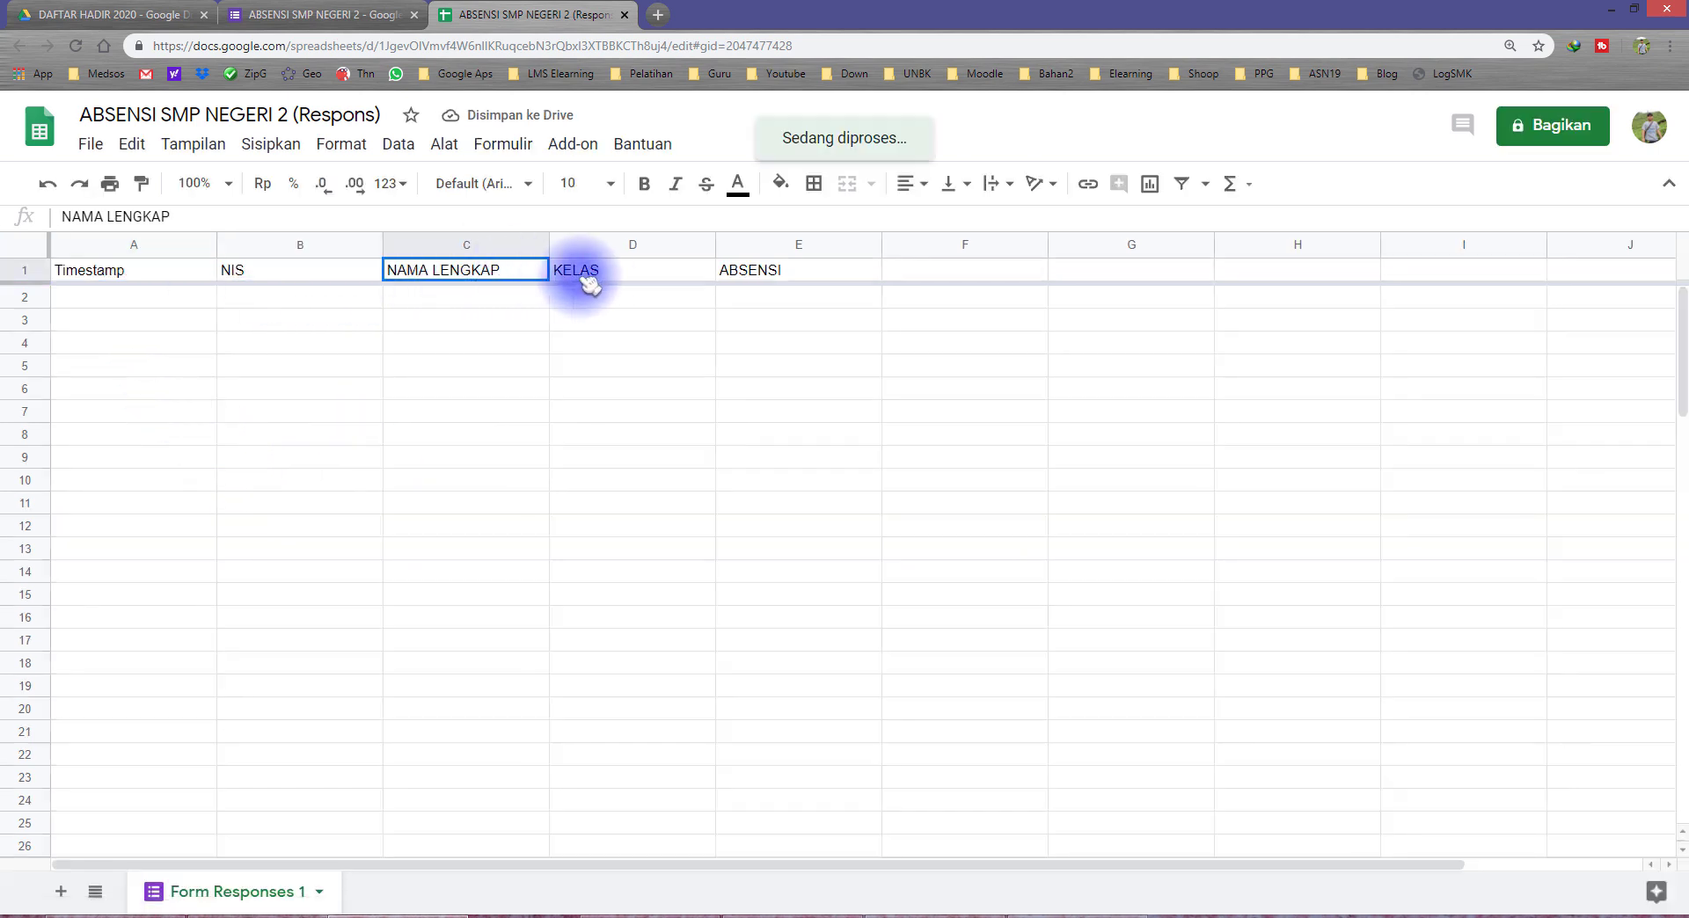
left_click(646, 272)
left_click(772, 275)
left_click_drag(207, 272, 792, 275)
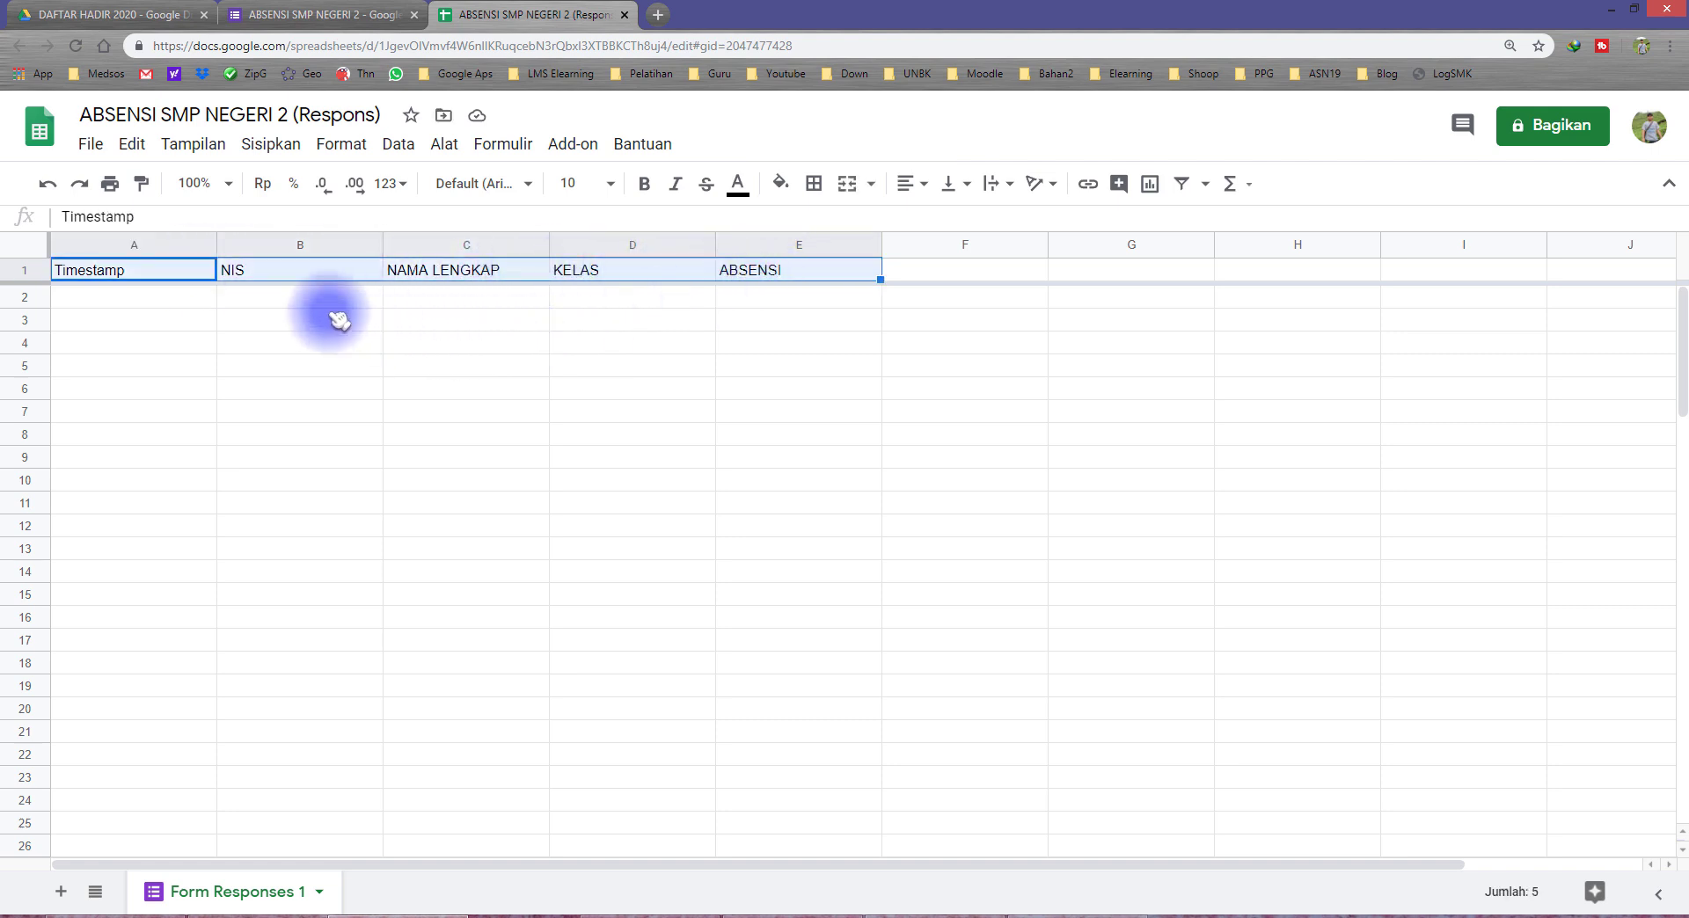
left_click(278, 305)
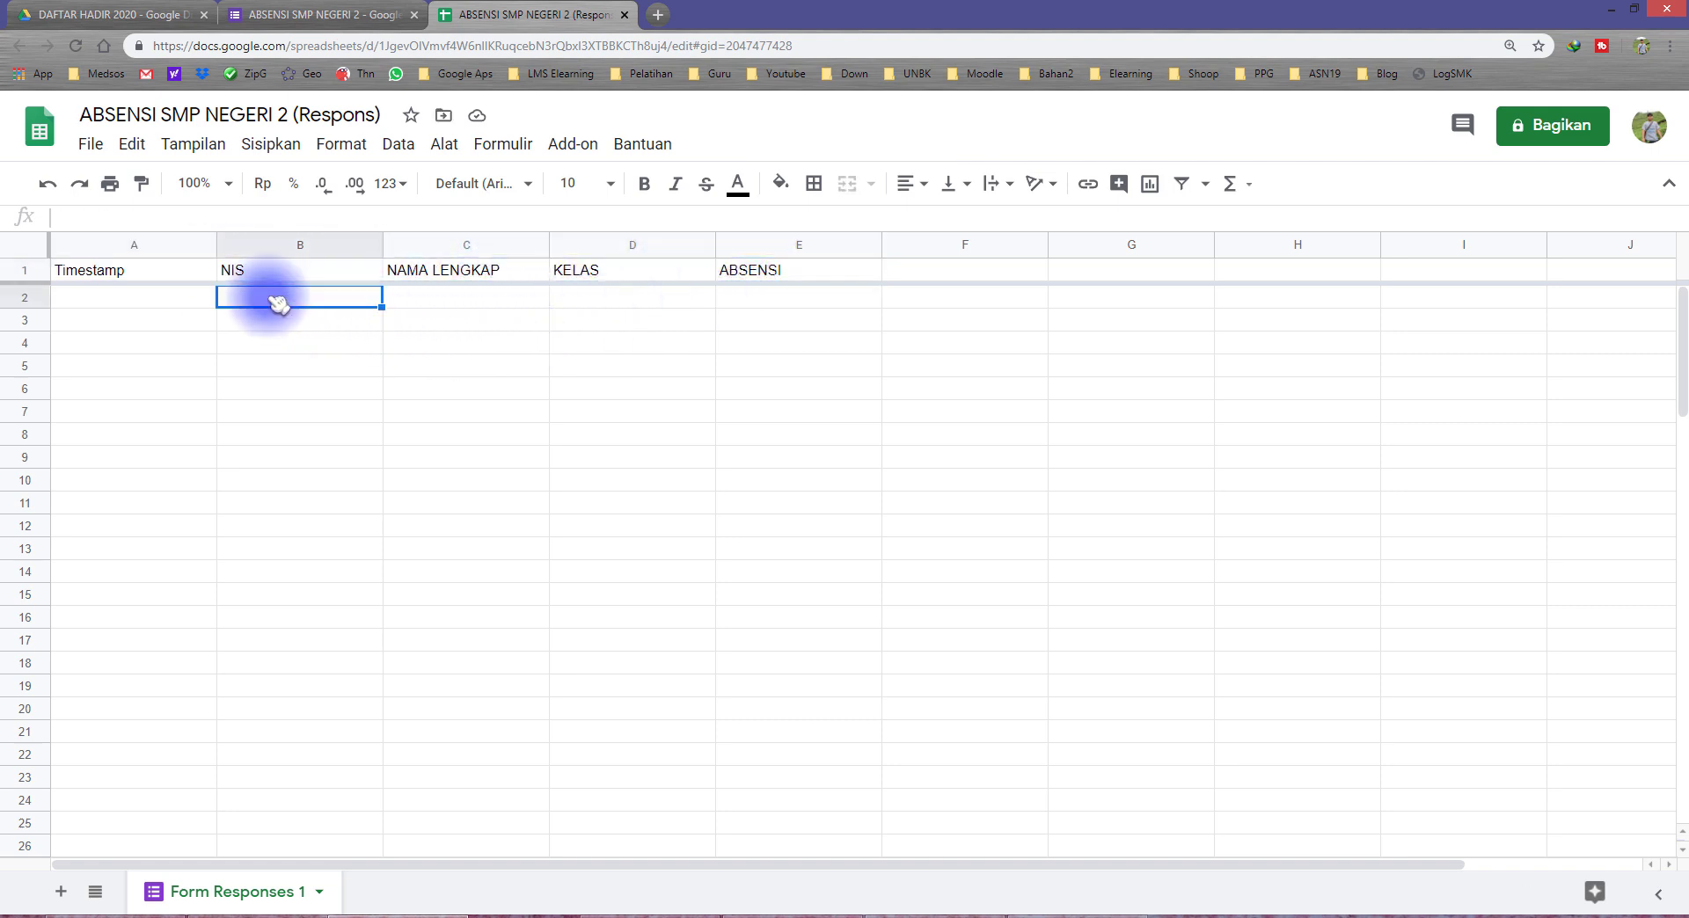
left_click(434, 299)
left_click(633, 299)
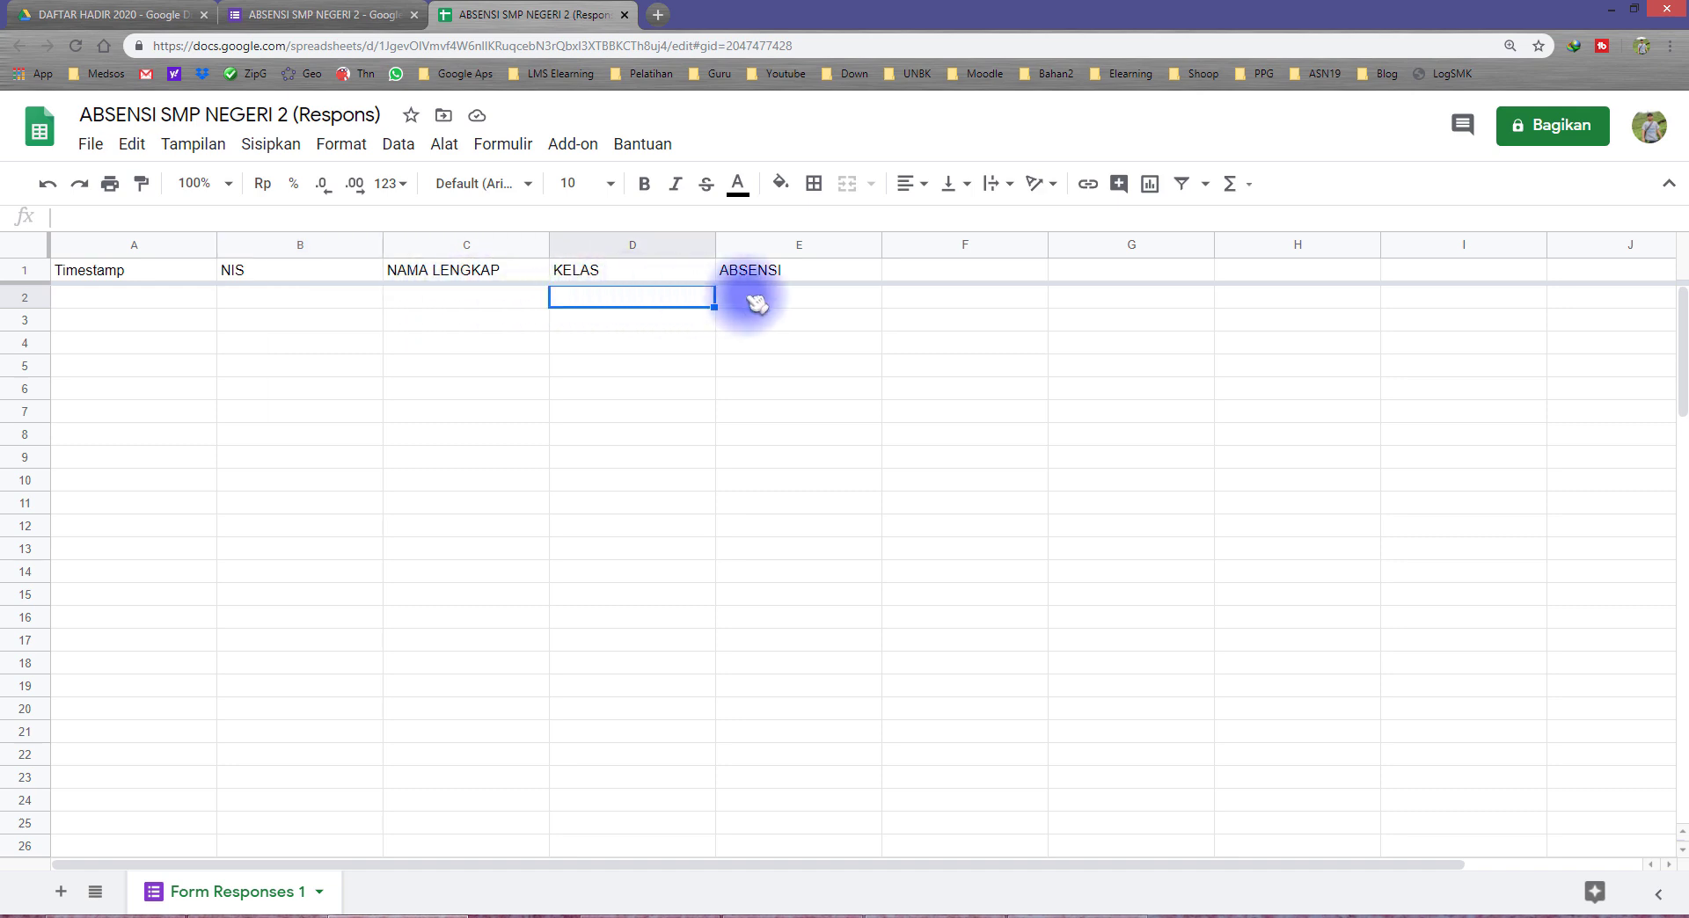
left_click(753, 302)
left_click(154, 298)
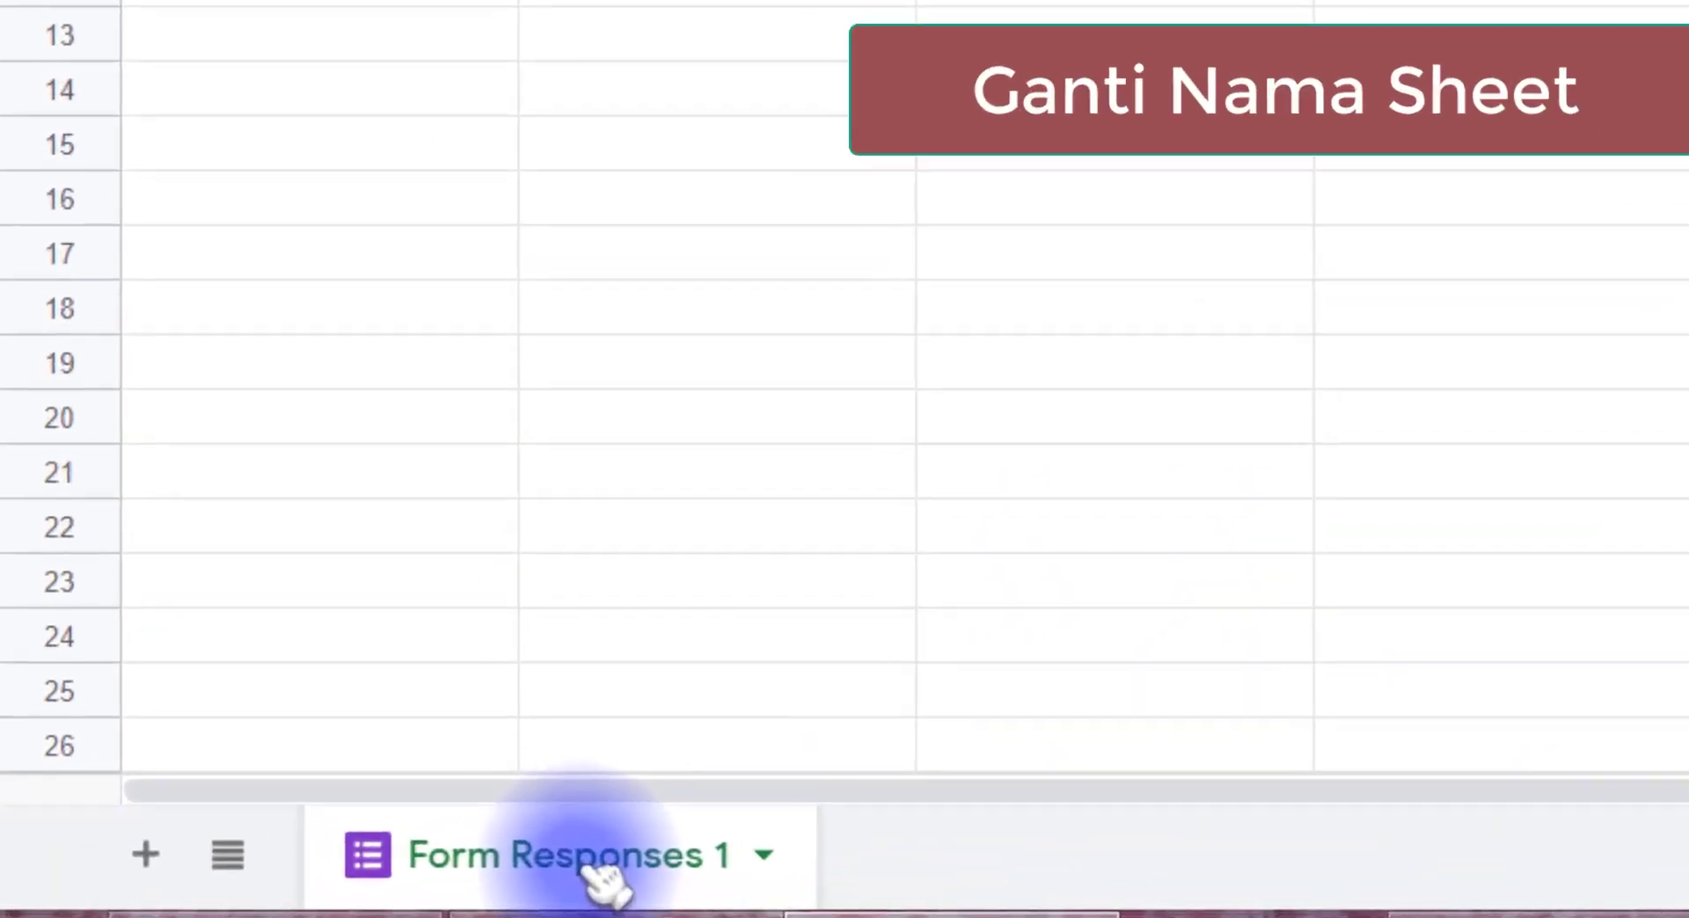
Step: Rename the form responses sheet as RESPON
double_click(594, 870)
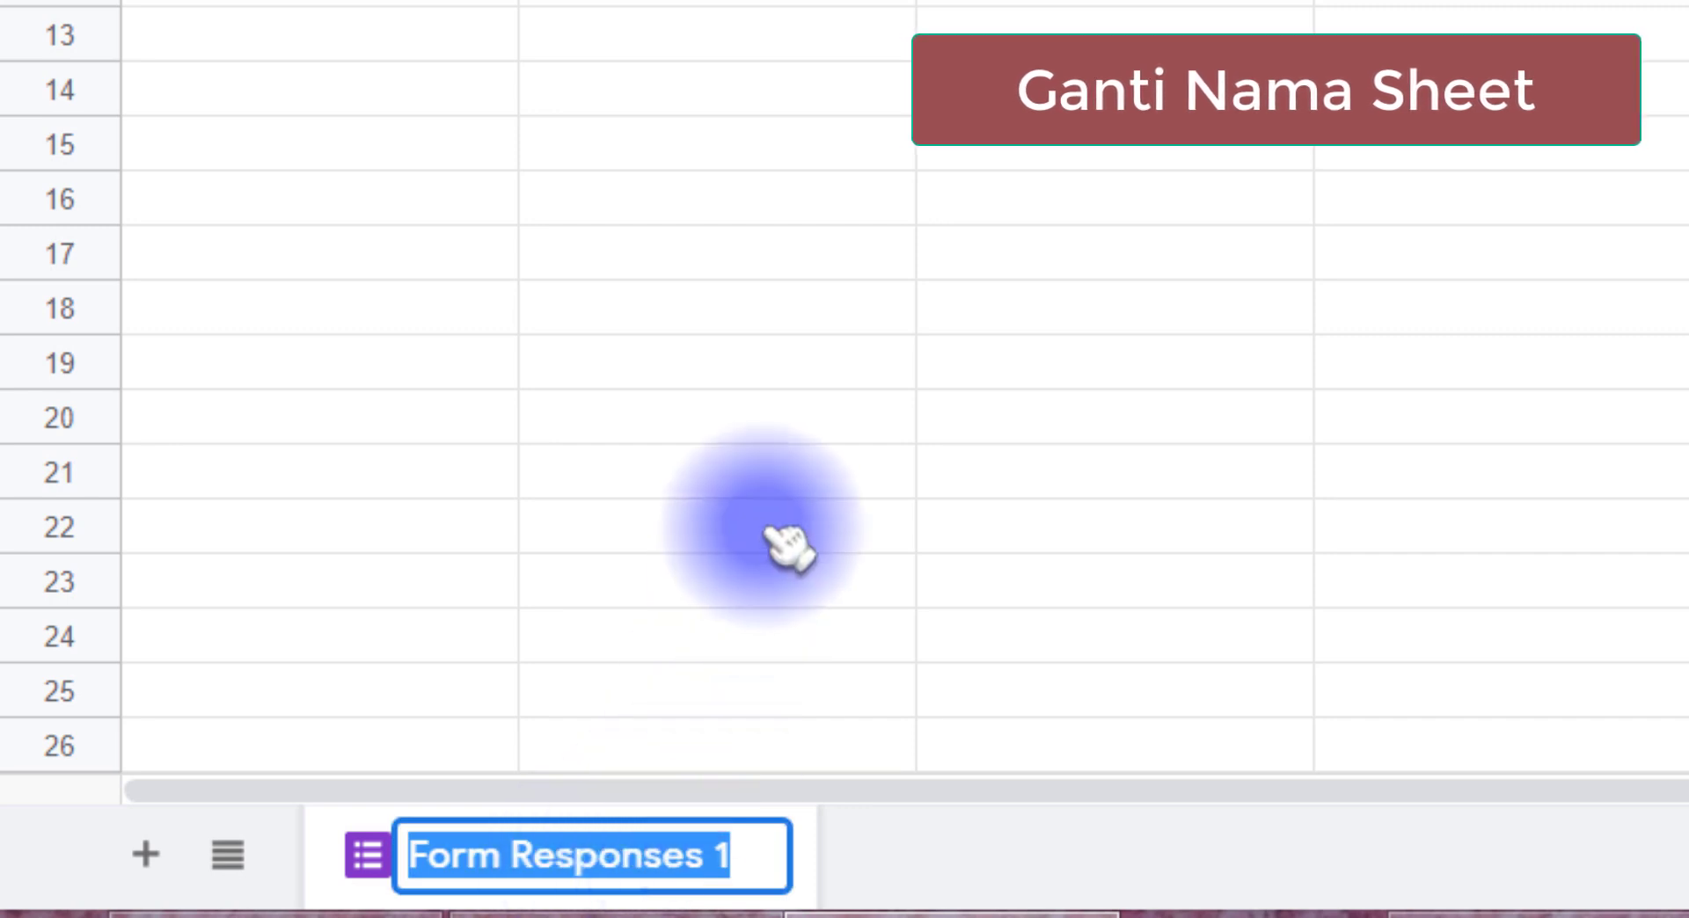
type("RESP")
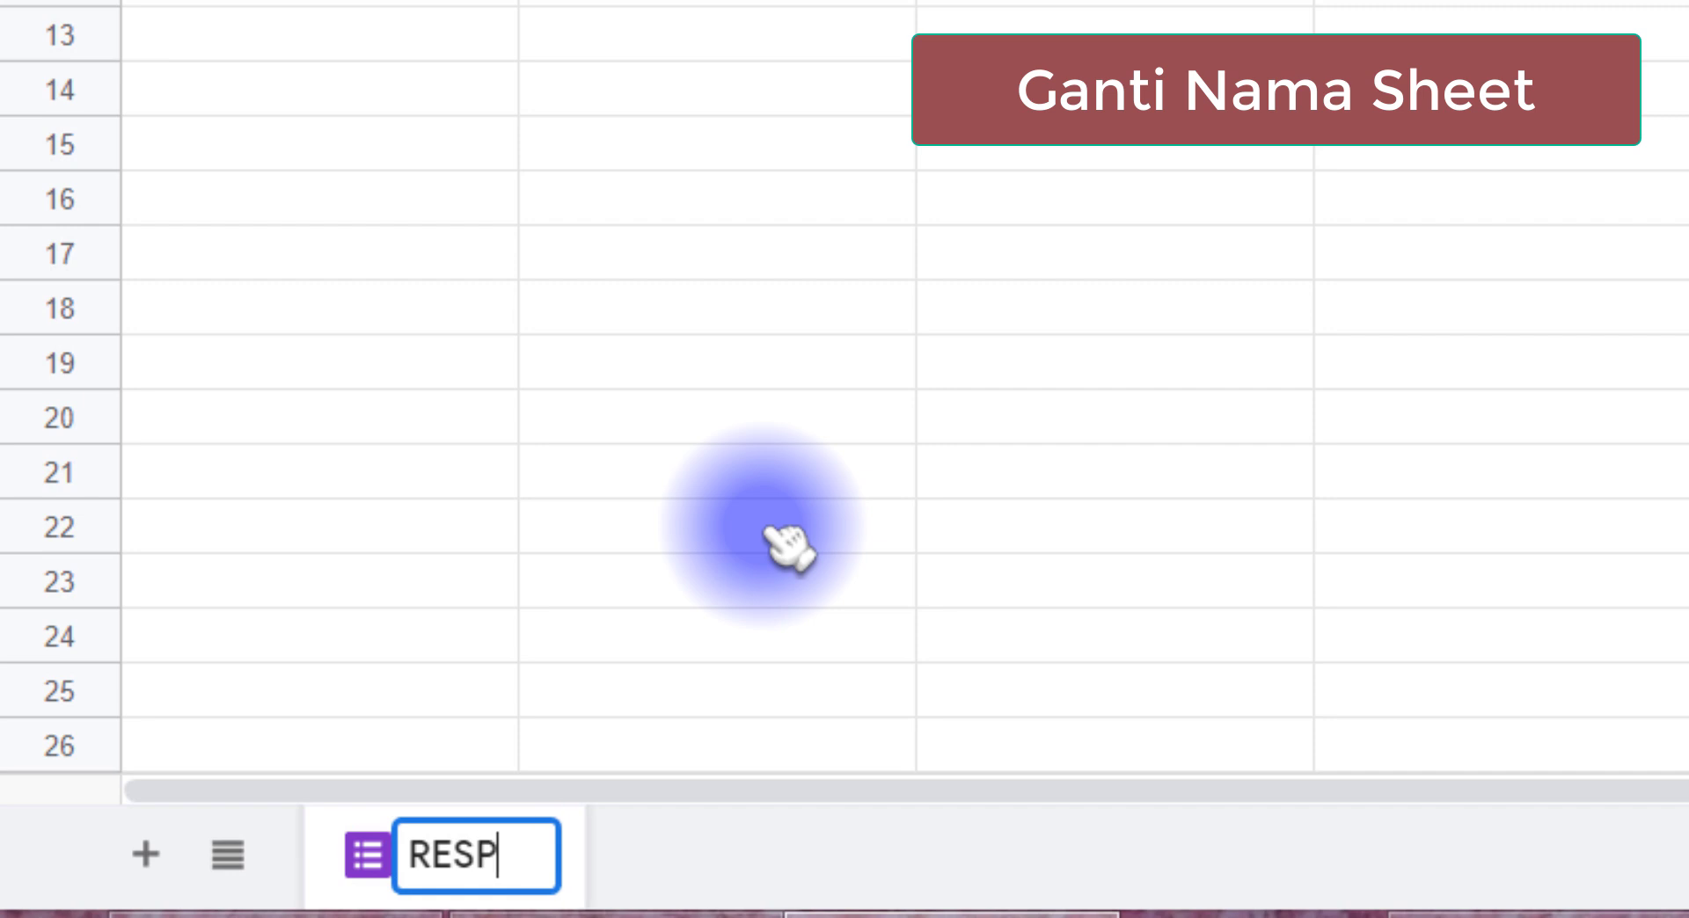
type("NON")
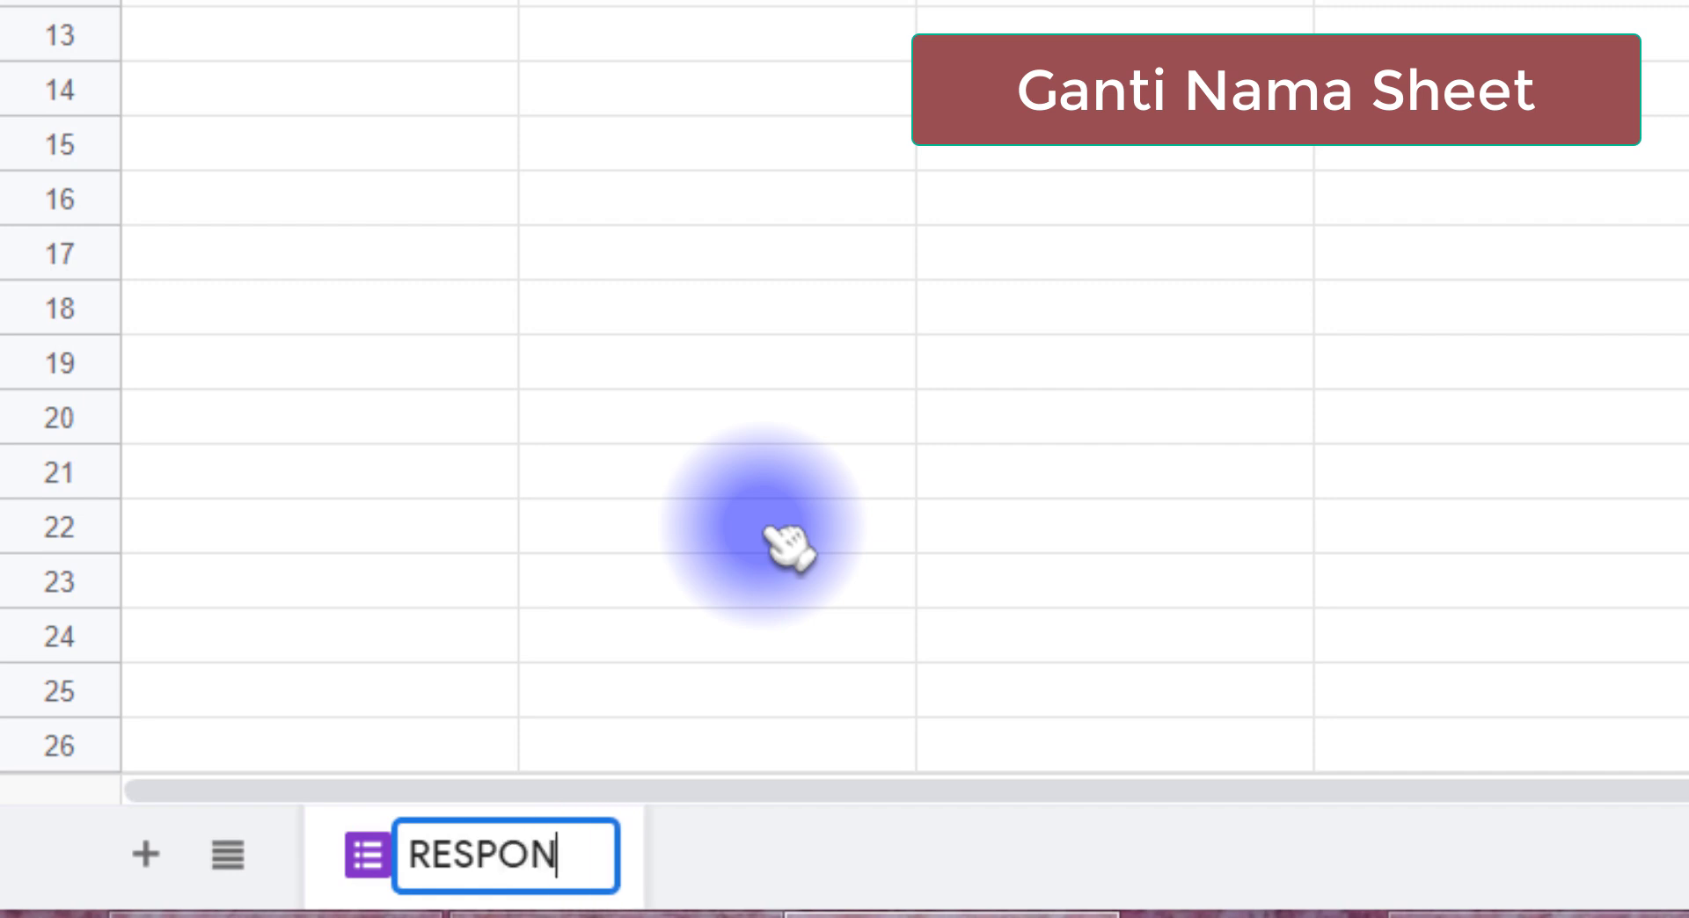
key("Return")
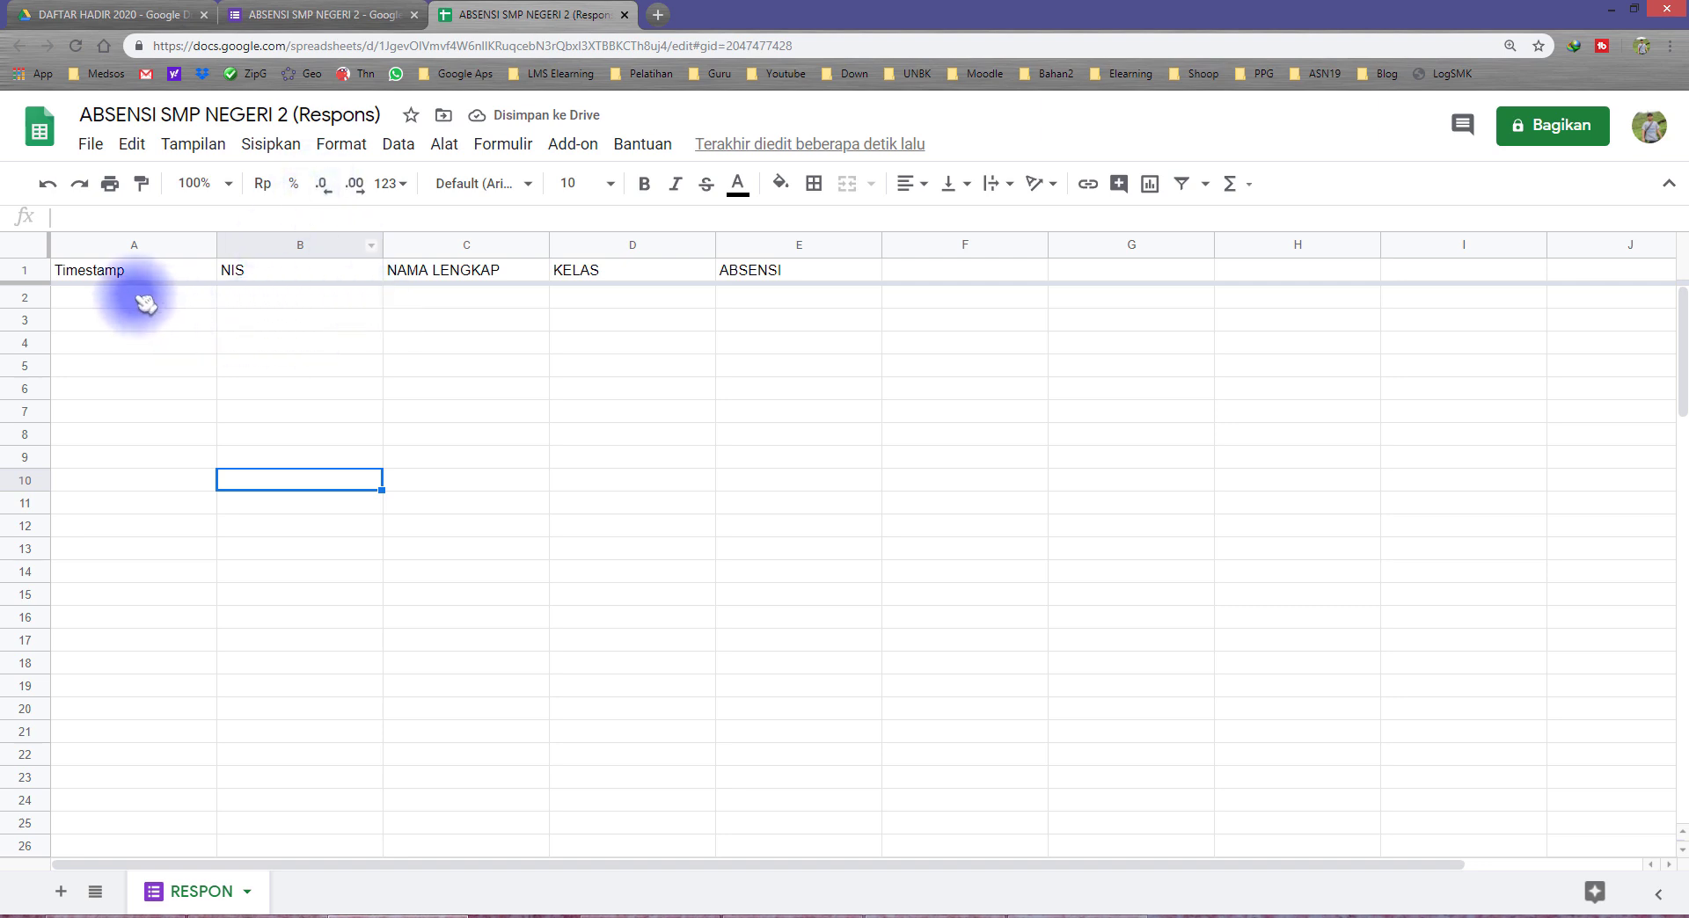
left_click_drag(137, 298, 775, 640)
left_click(306, 484)
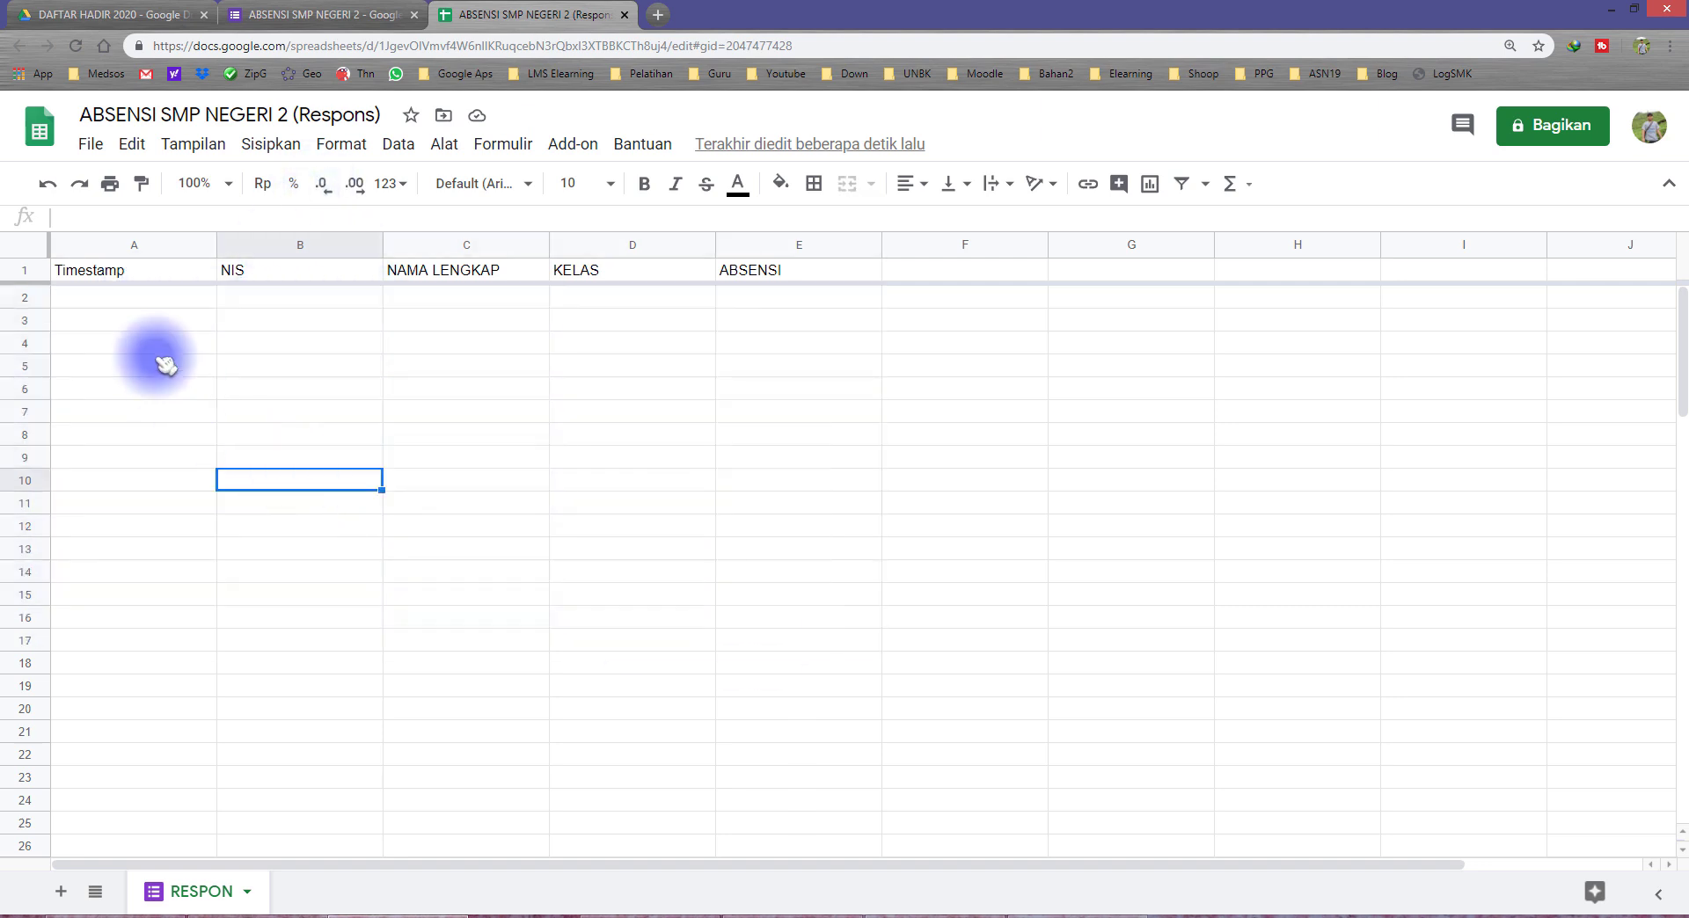
left_click(146, 301)
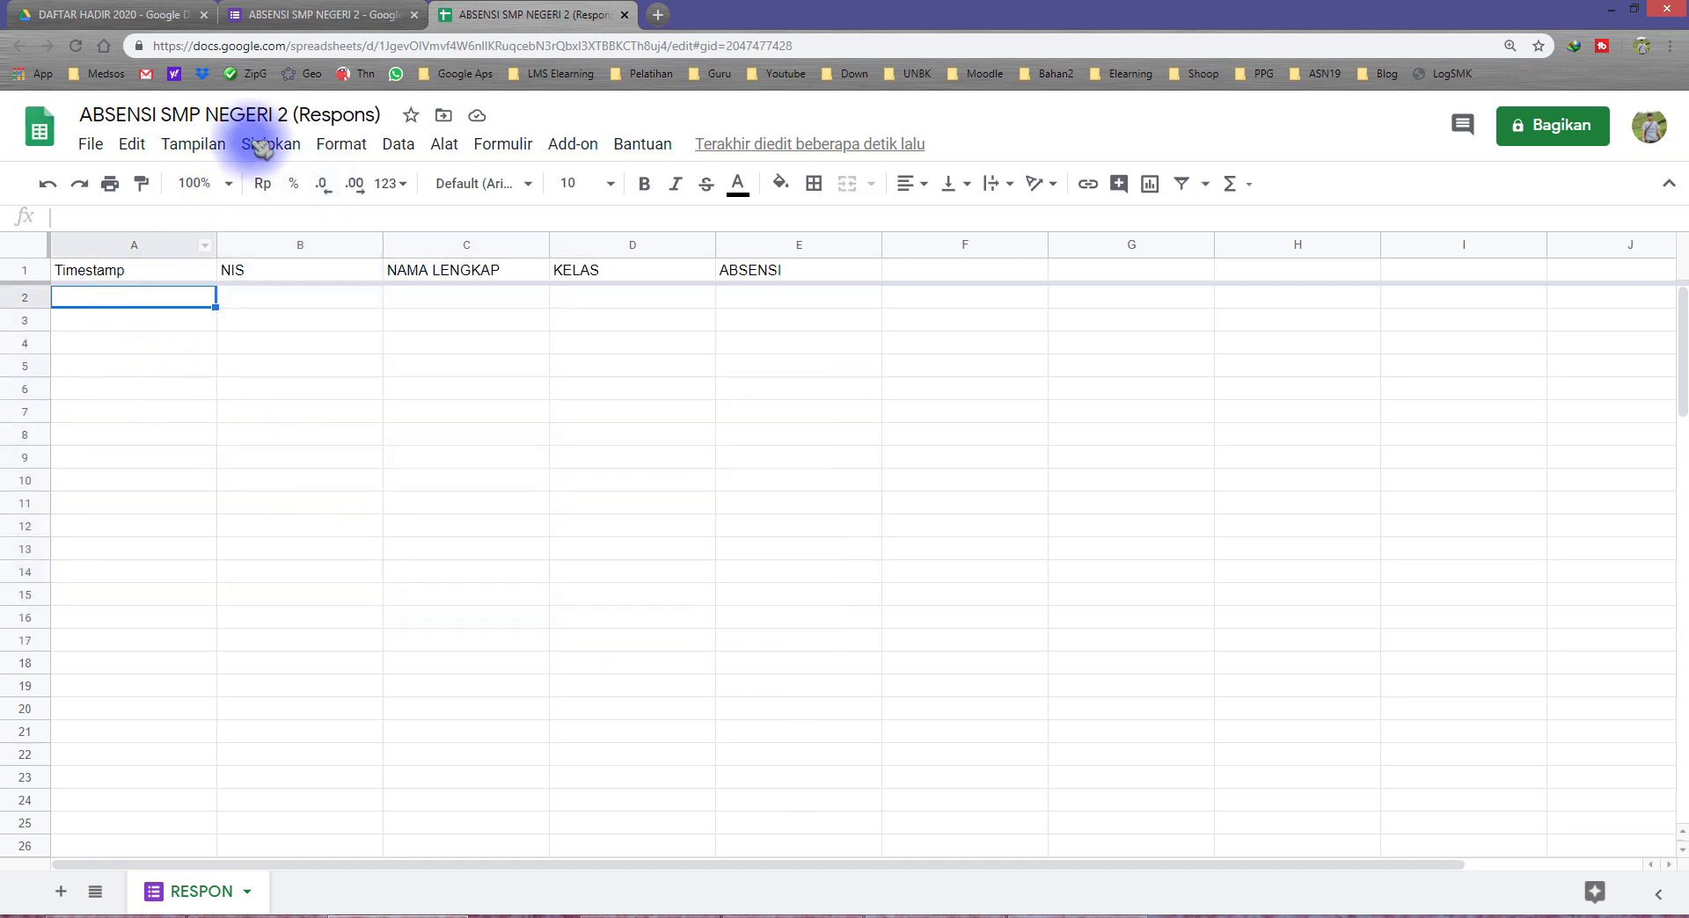
left_click_drag(154, 299, 749, 489)
left_click(167, 299)
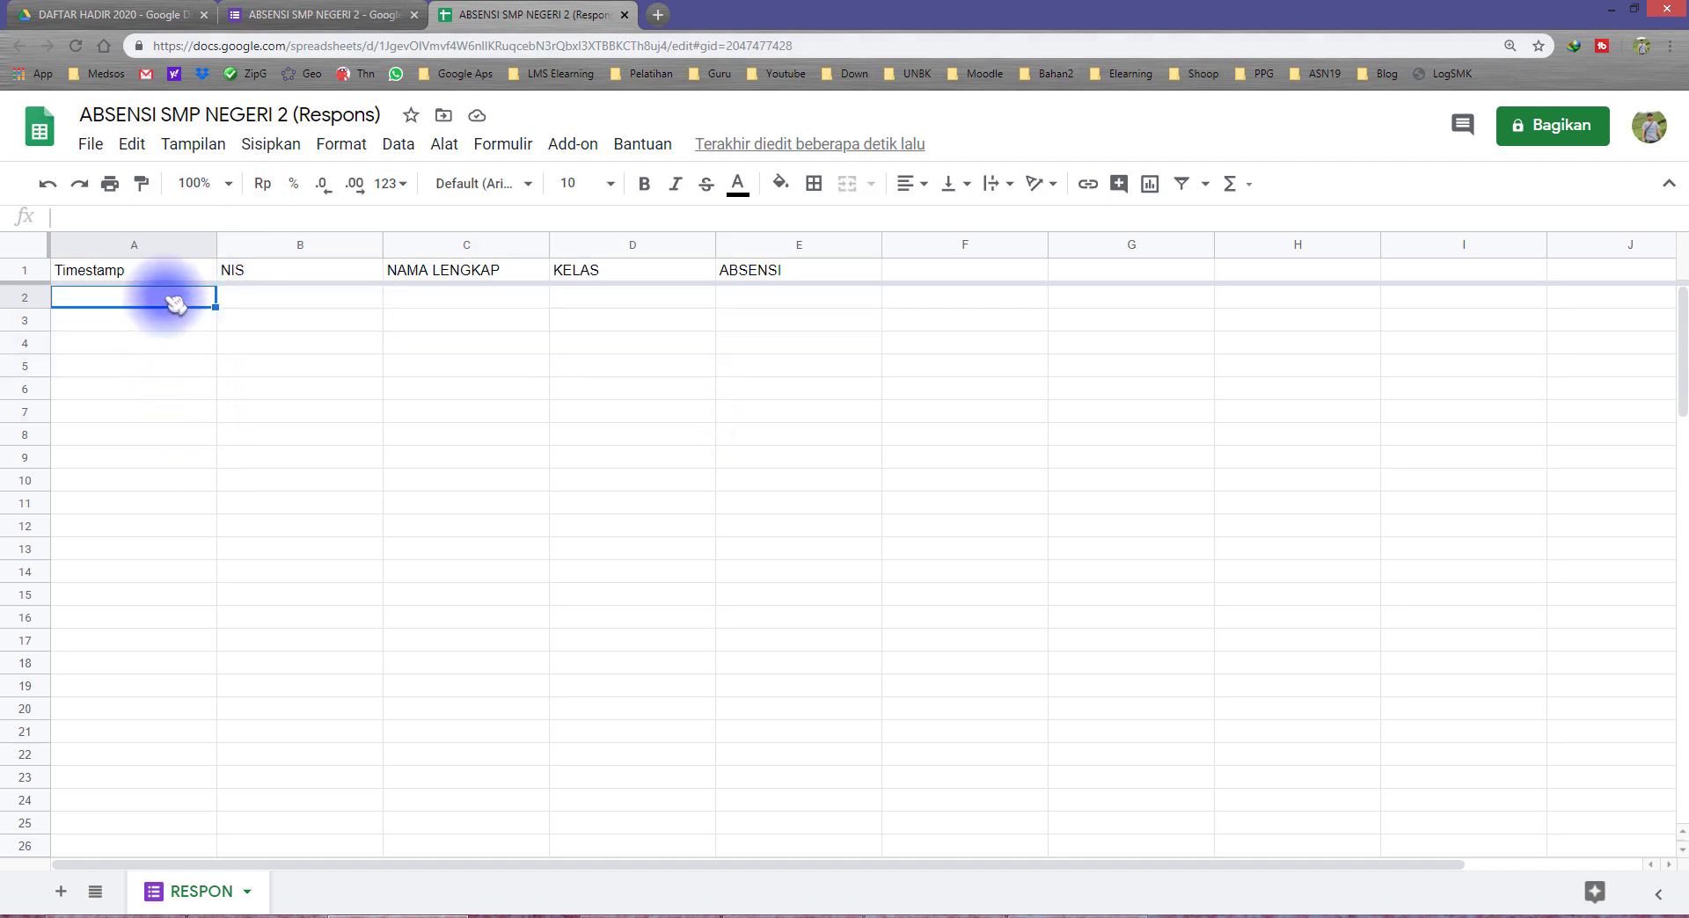
left_click_drag(176, 302, 744, 628)
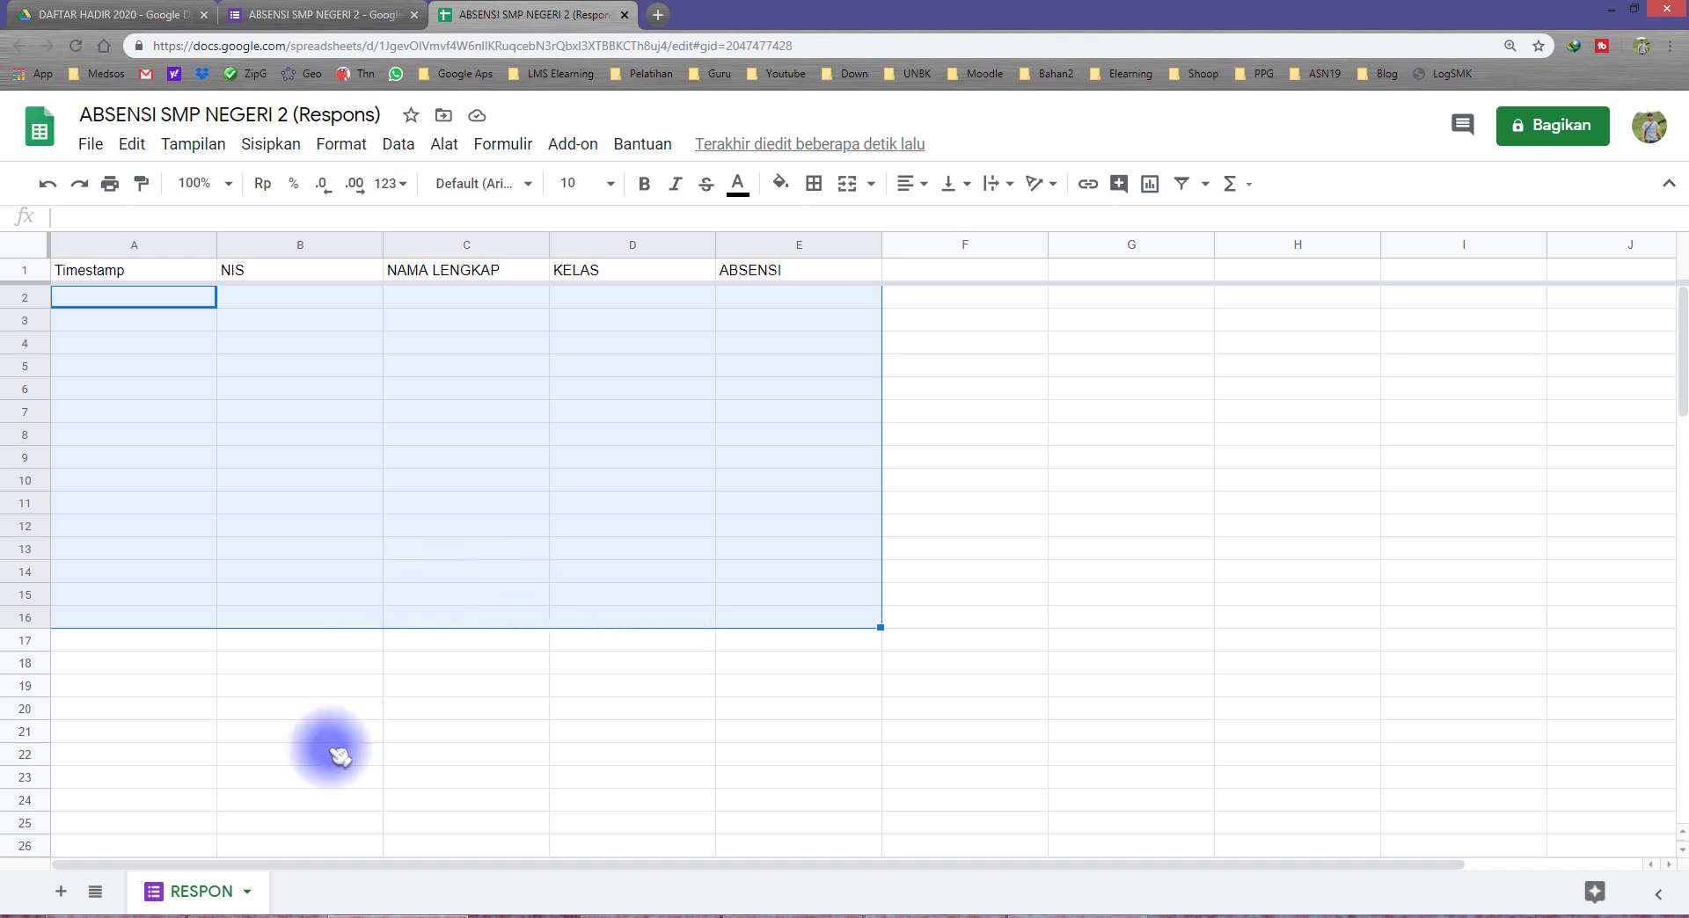
left_click(186, 710)
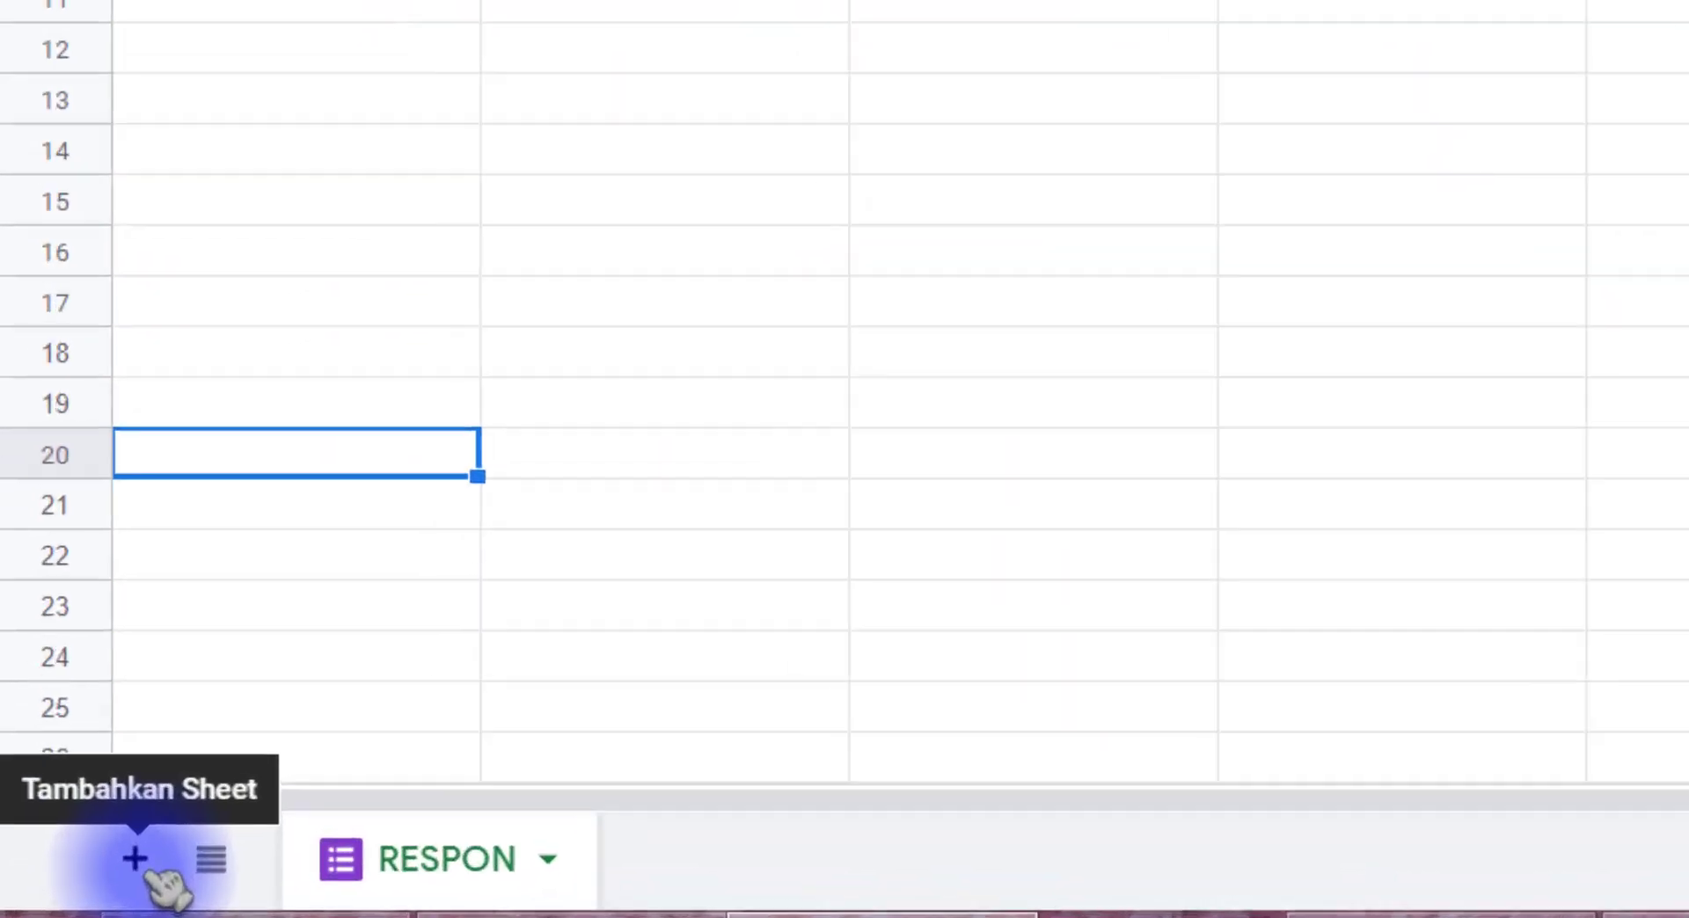
Step: Add a new sheet to the response spreadsheet and name it REKAP
left_click(171, 844)
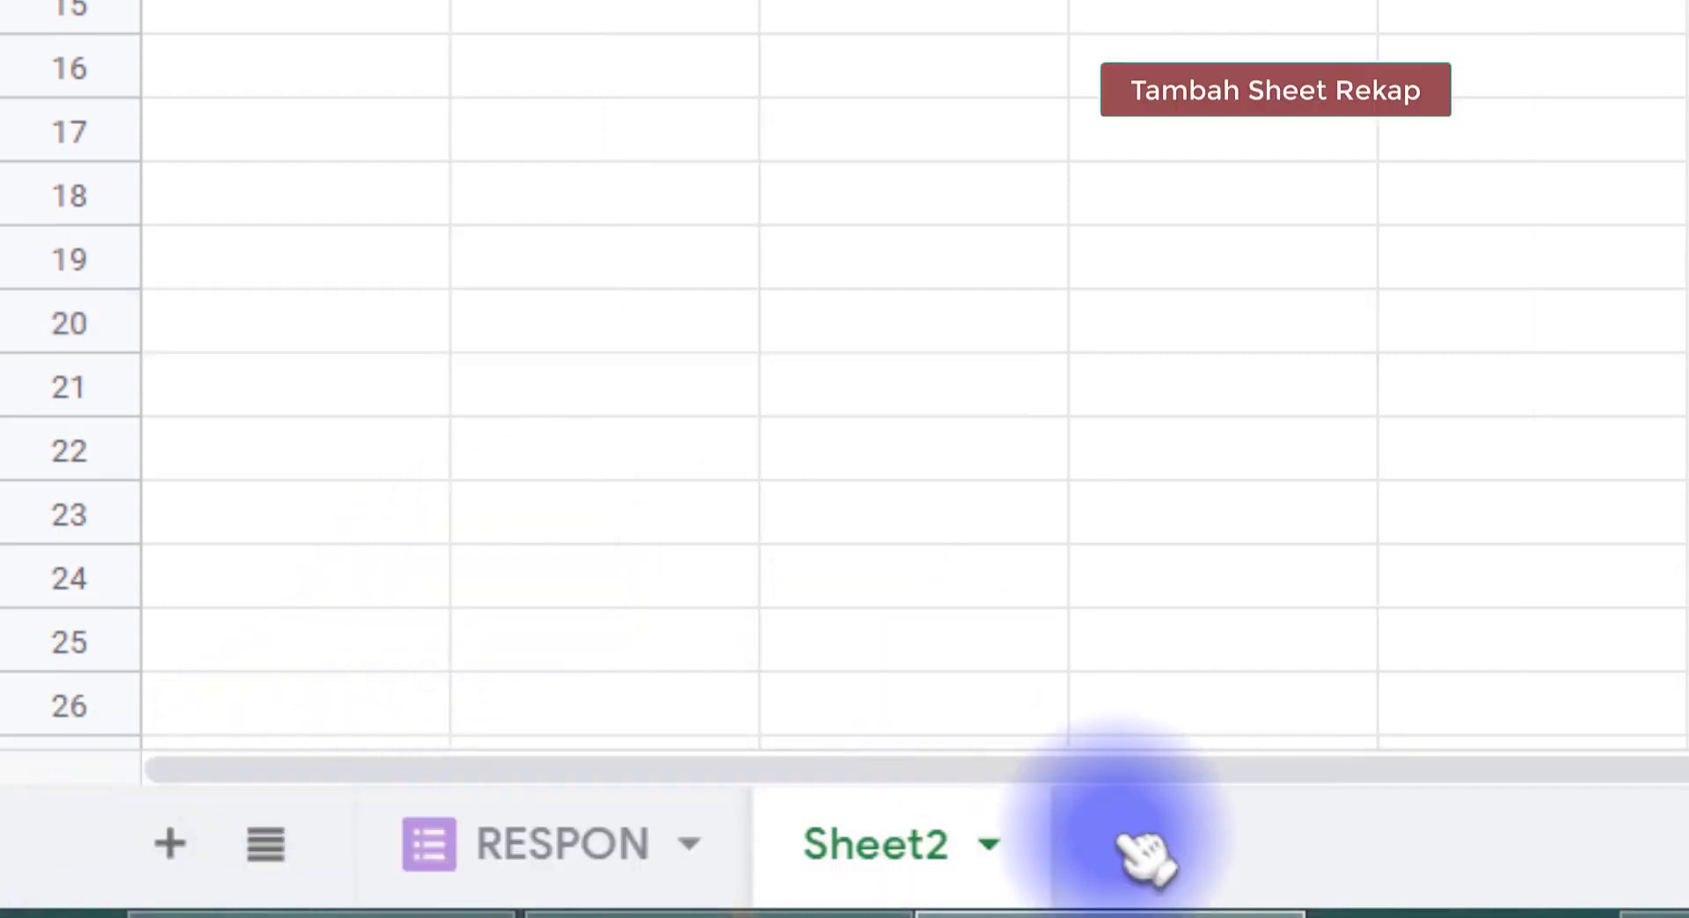
double_click(906, 849)
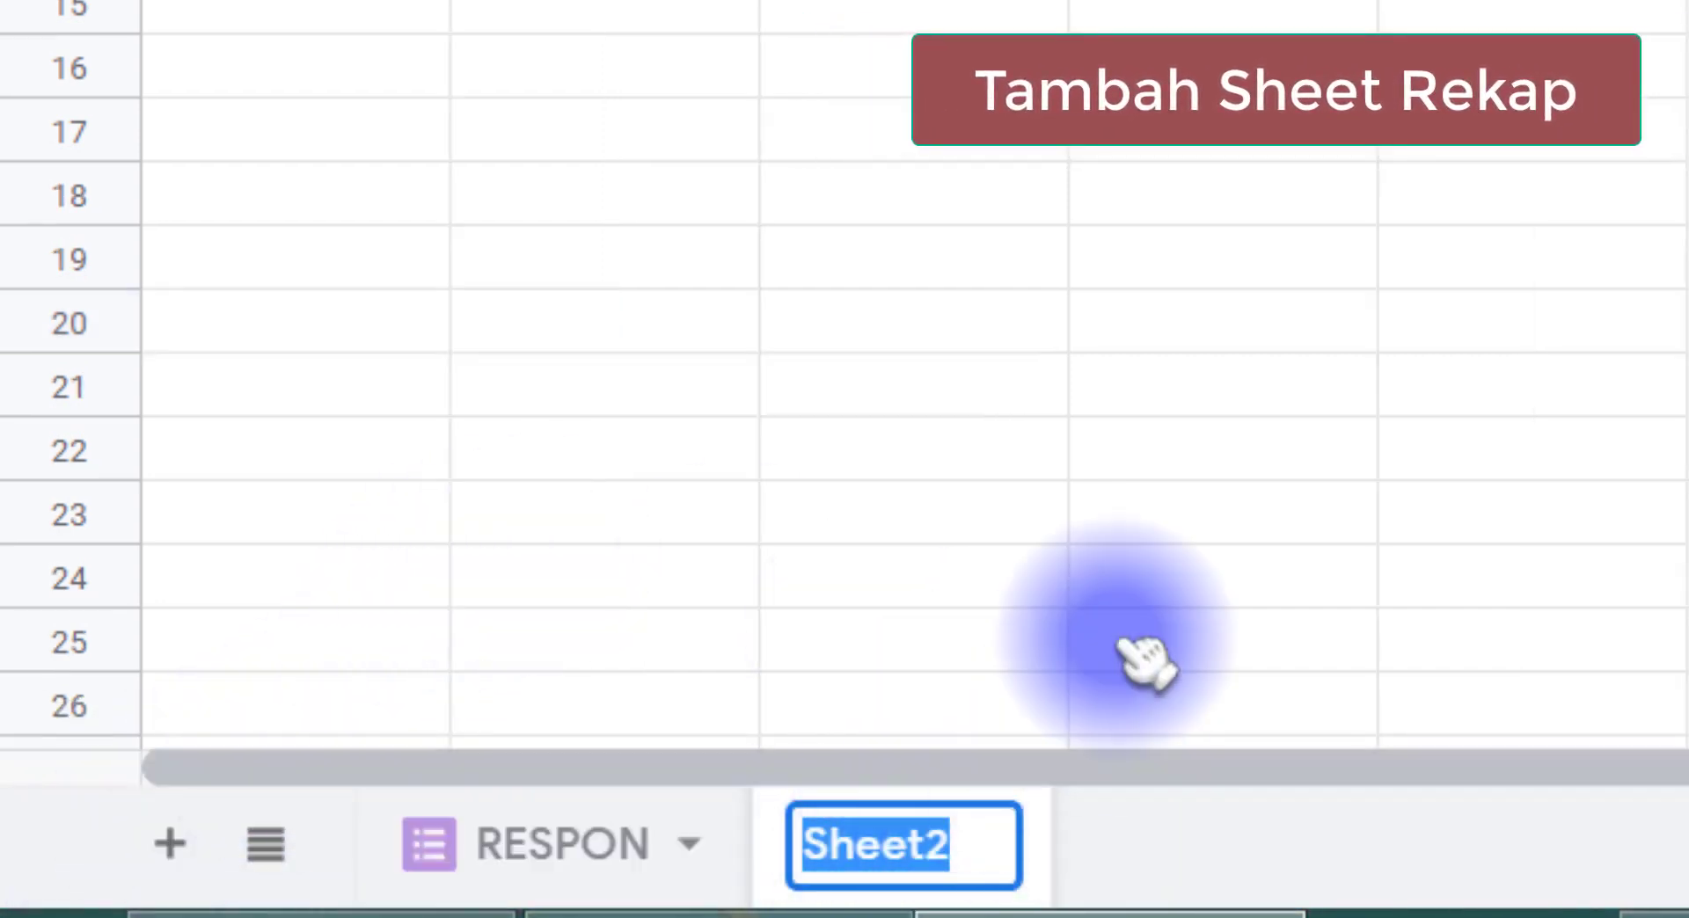
type("REKAP")
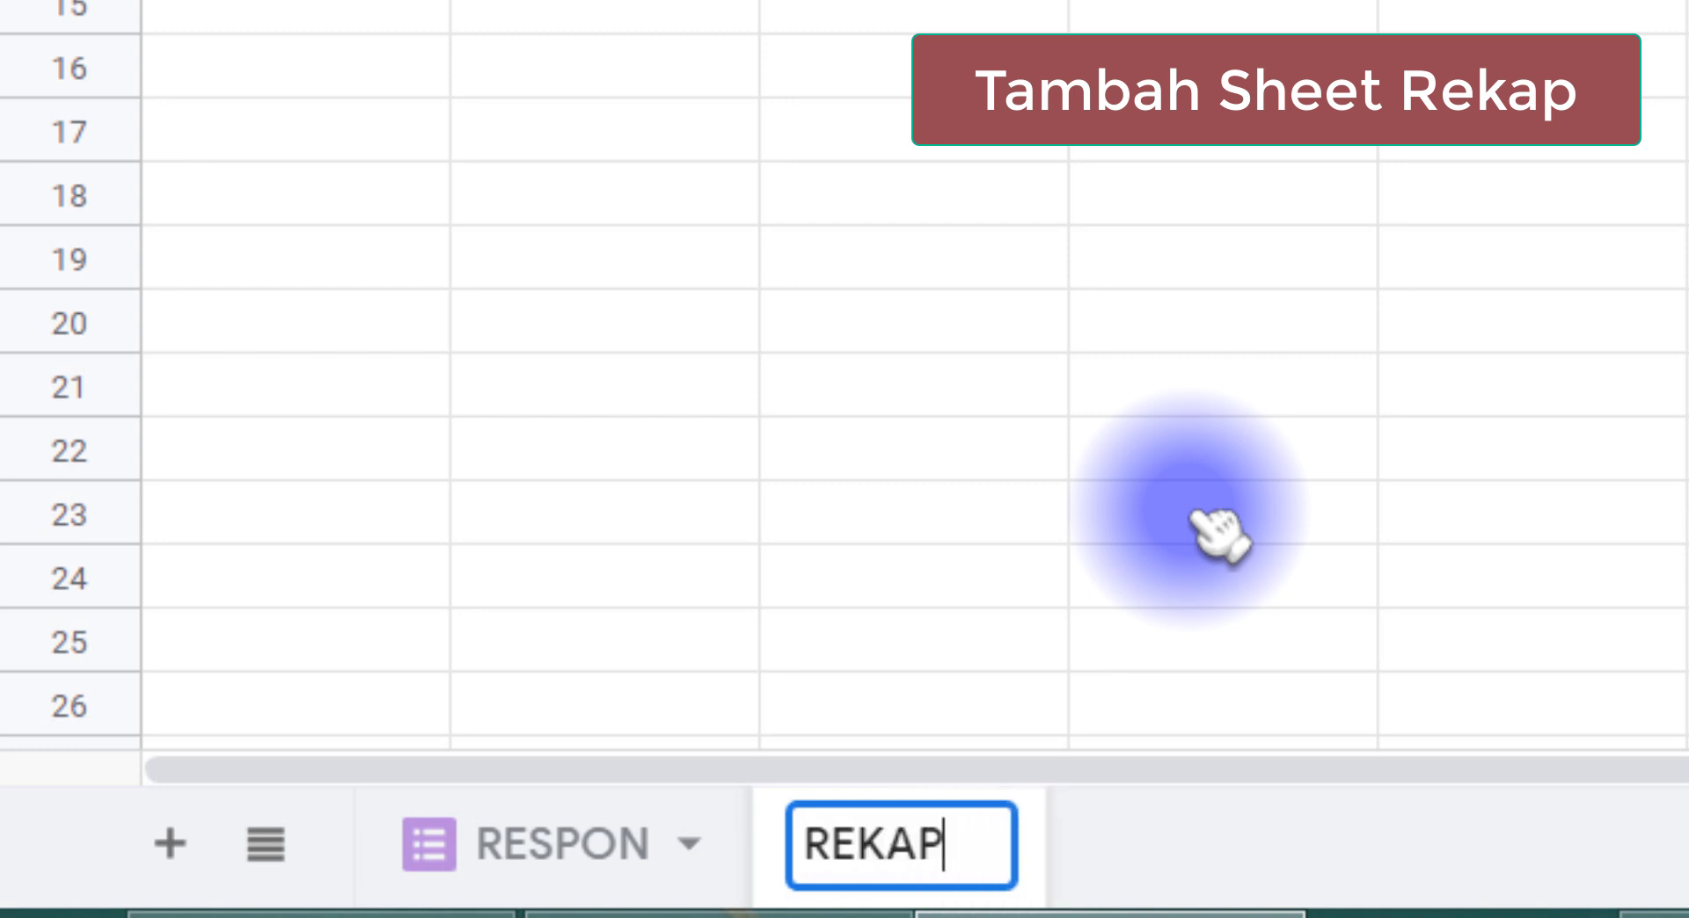
key("Return")
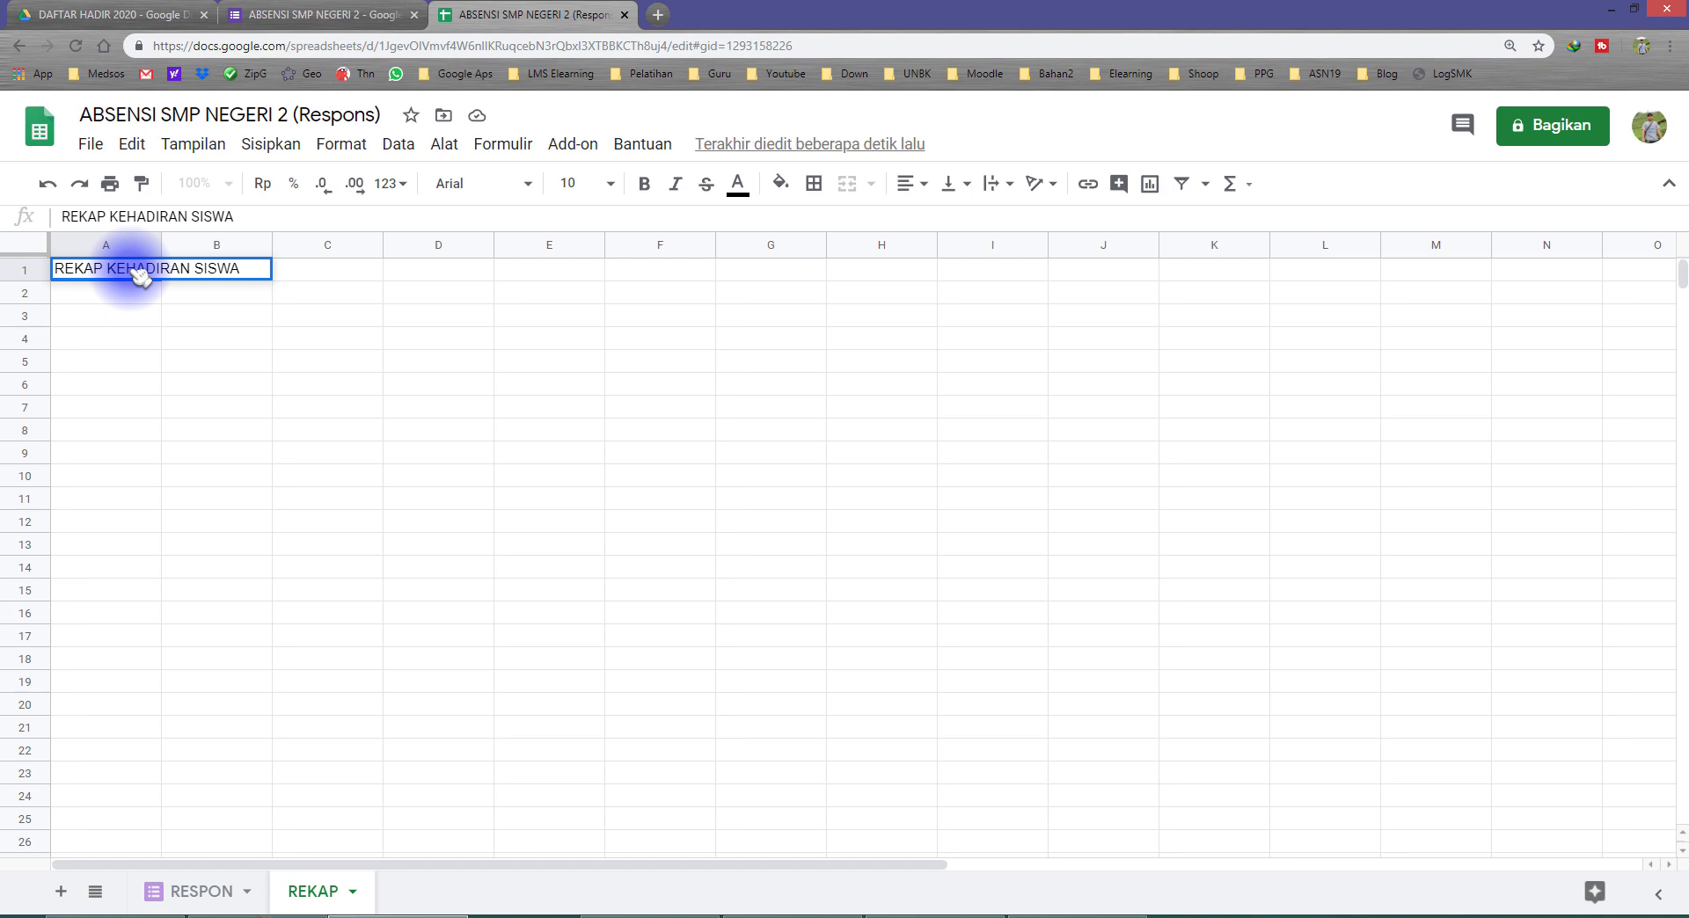
Step: Enter the title REKAP KEHADIRAN SISWA in A1 and the column headings NO, NAMA and NIS in A3:C3
key("Return")
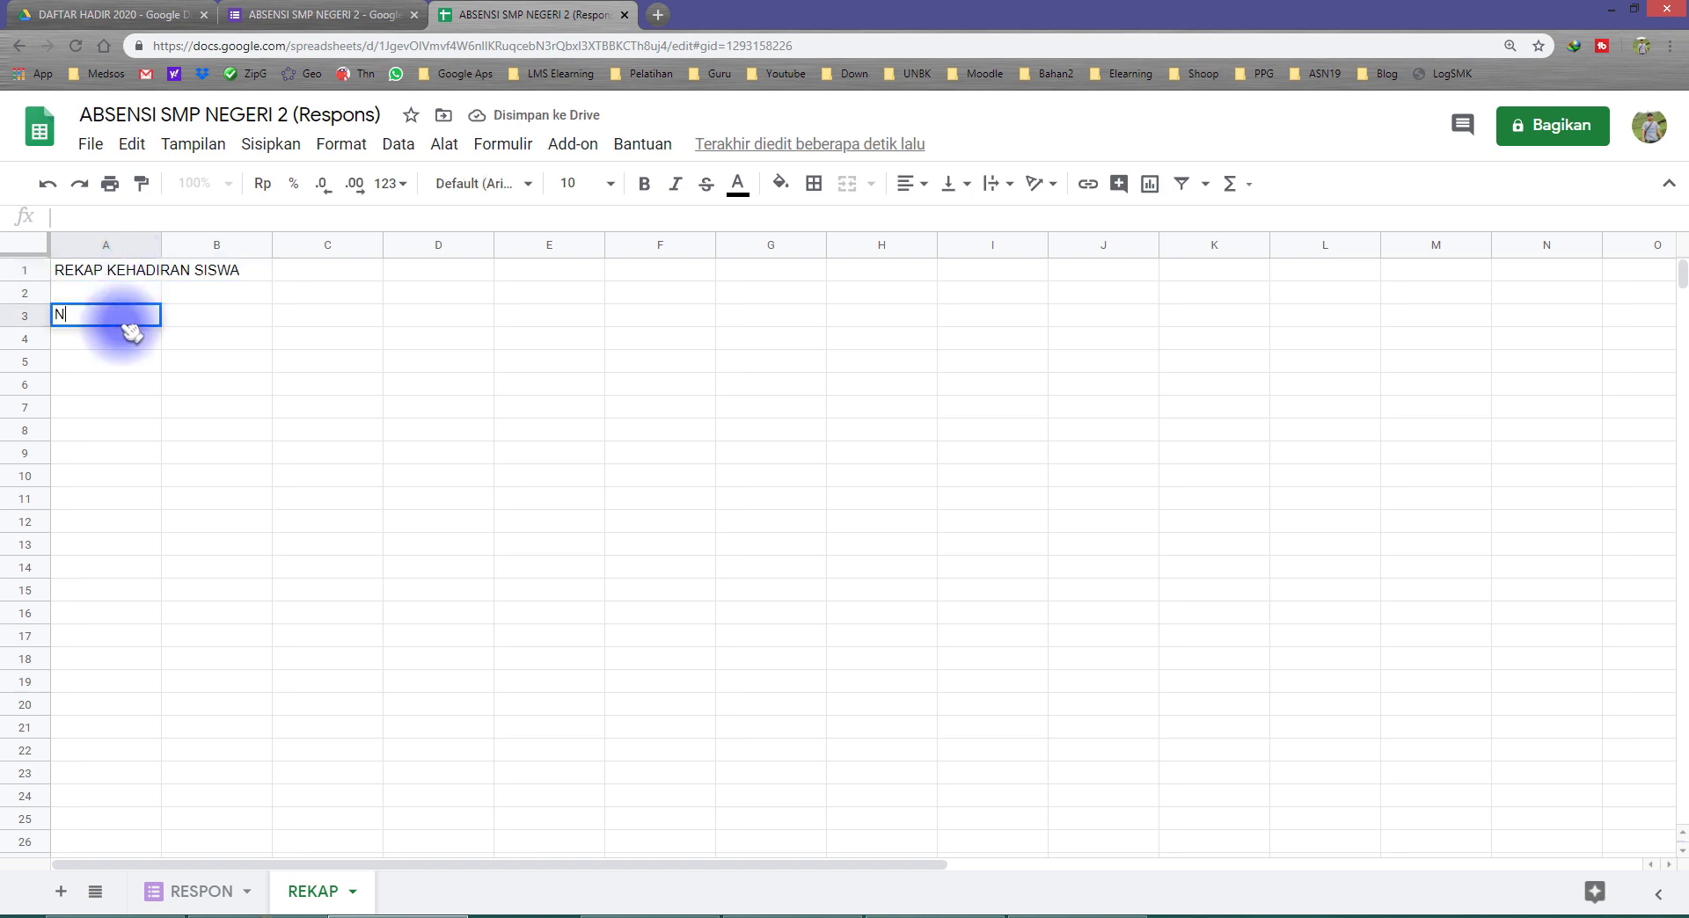
key("Tab")
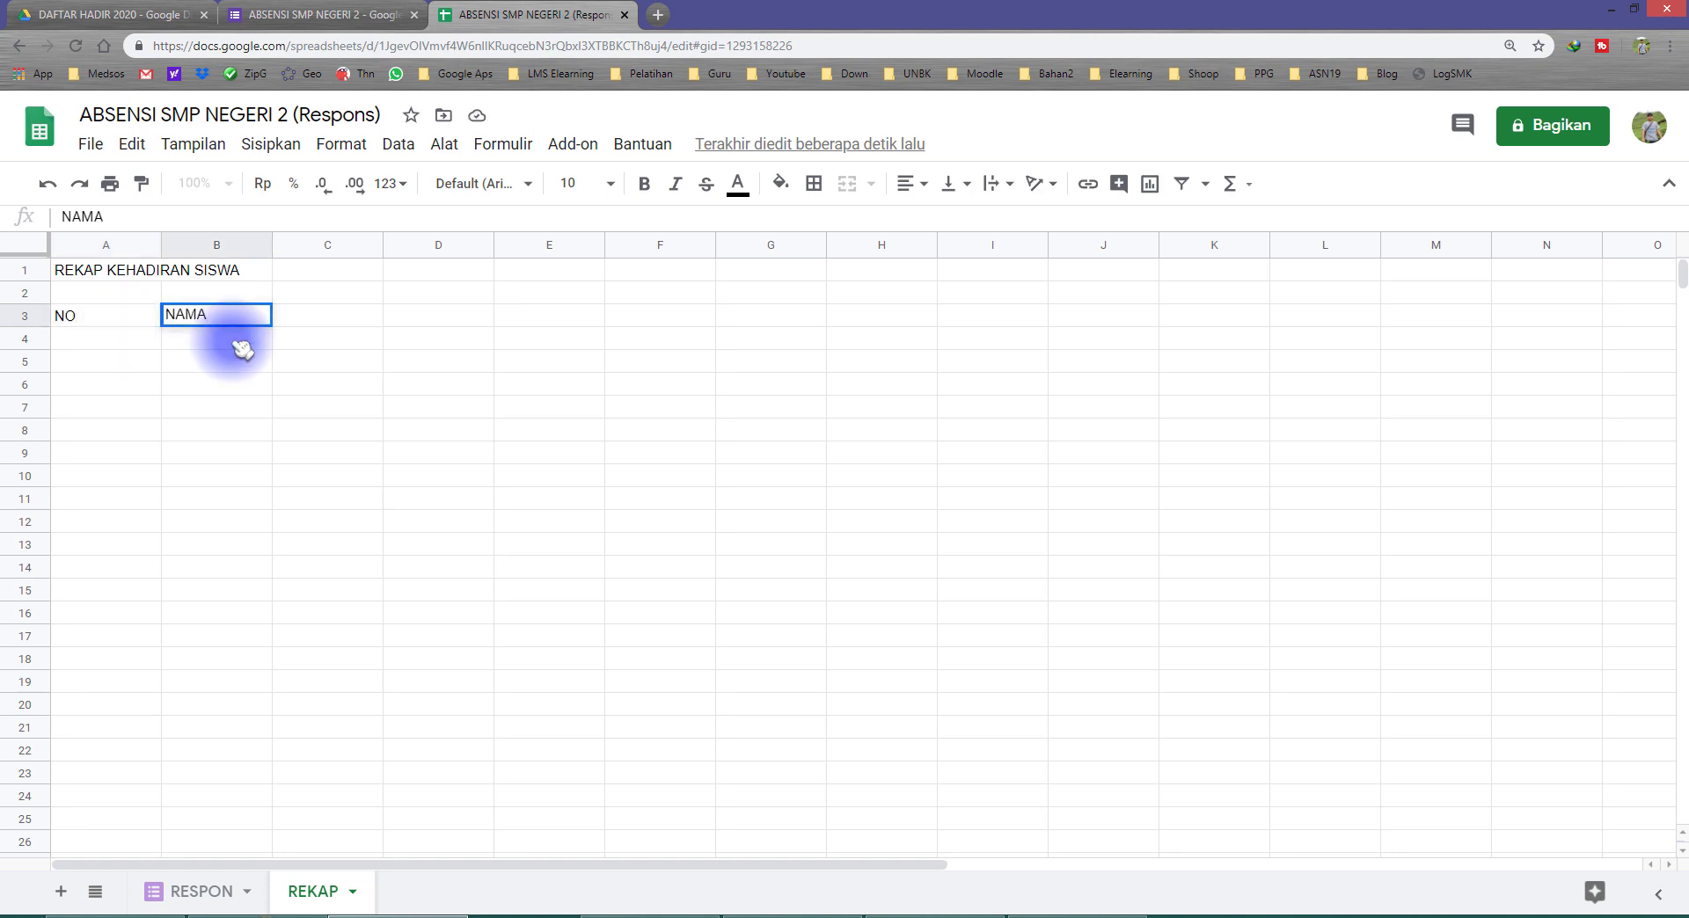
key("Tab")
key("Tab")
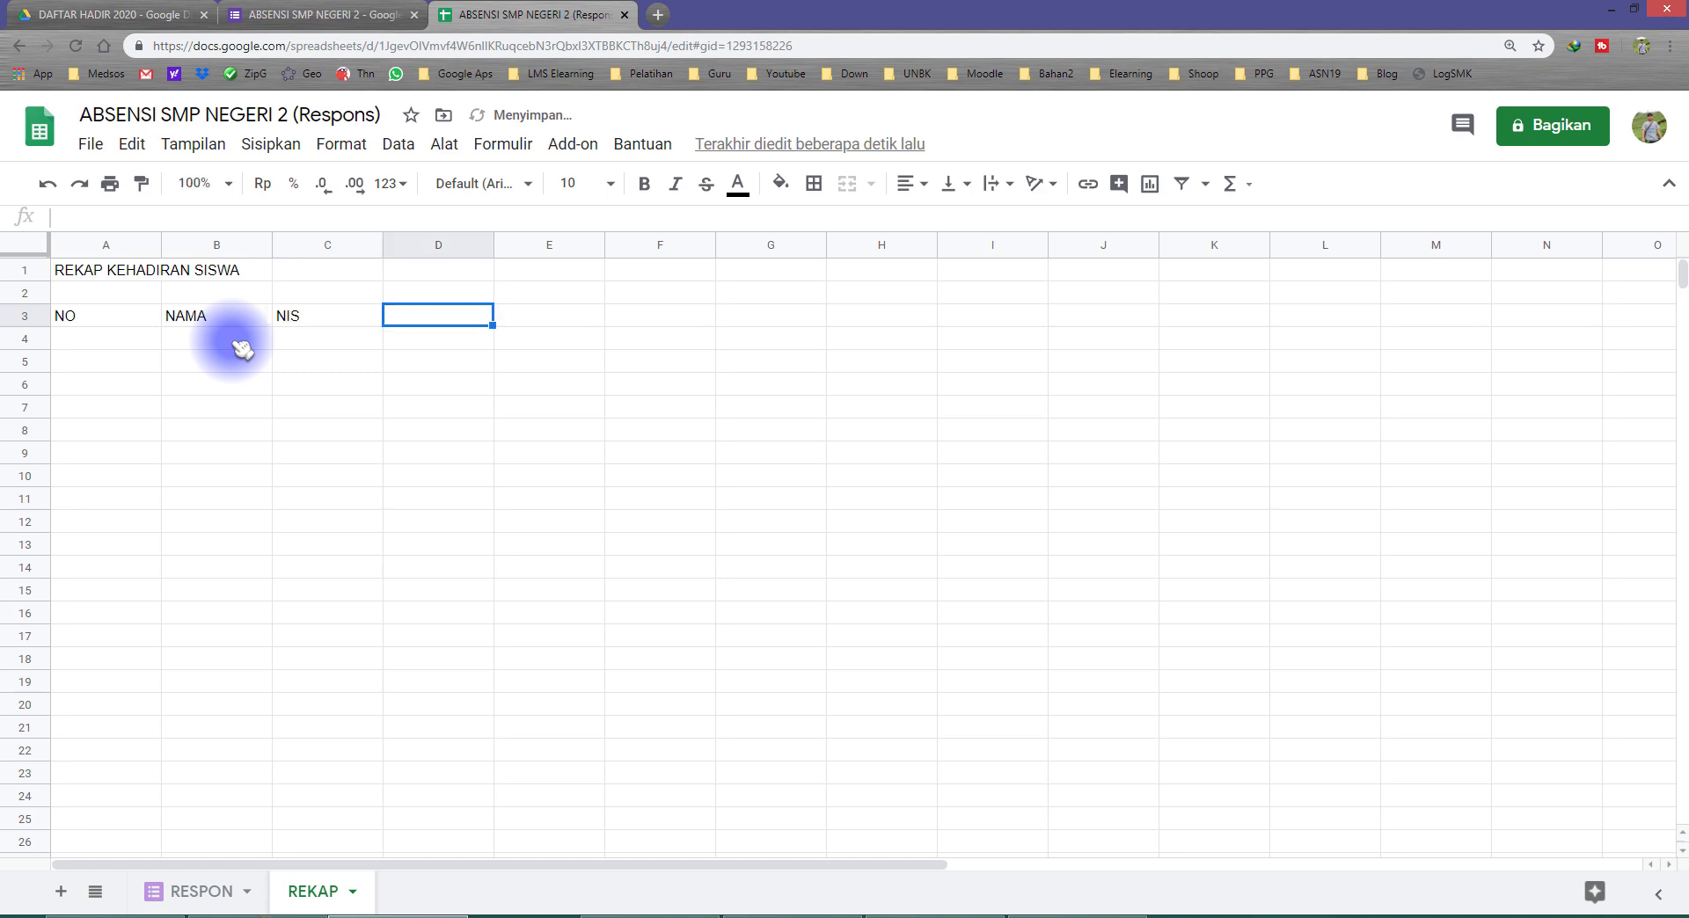
key("Left")
key("Left")
key("Left")
key("Right")
key("Right")
key("Right")
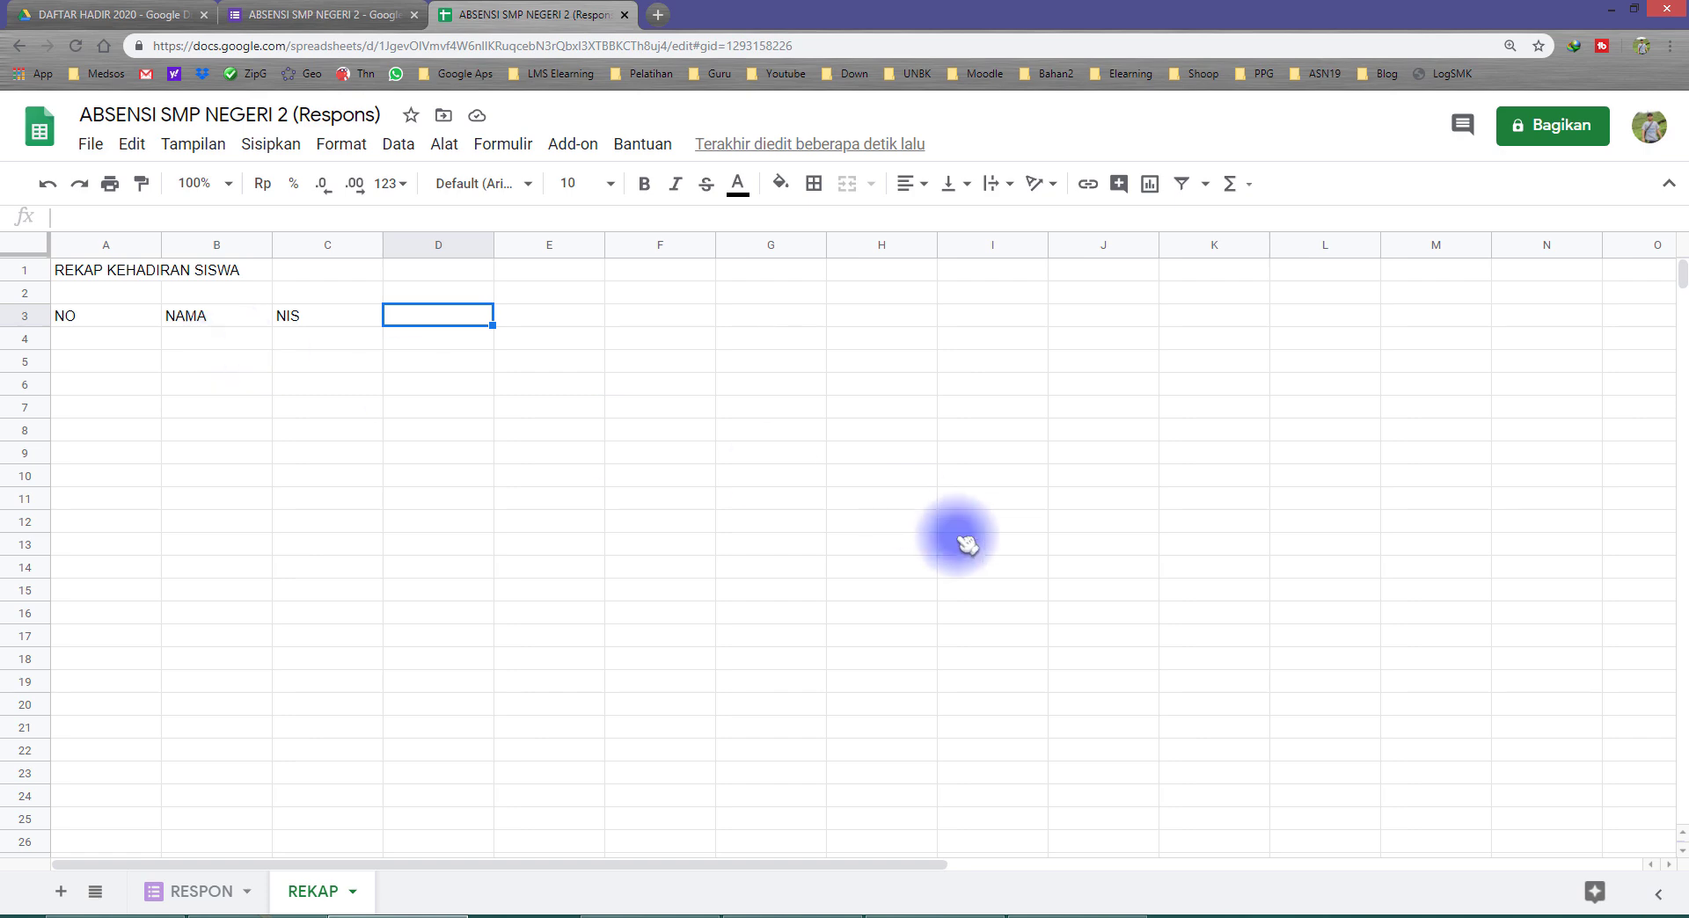
Step: Check the August 2020 calendar and enter the date 3/8 as the heading in D3 beside NIS
left_click(1636, 915)
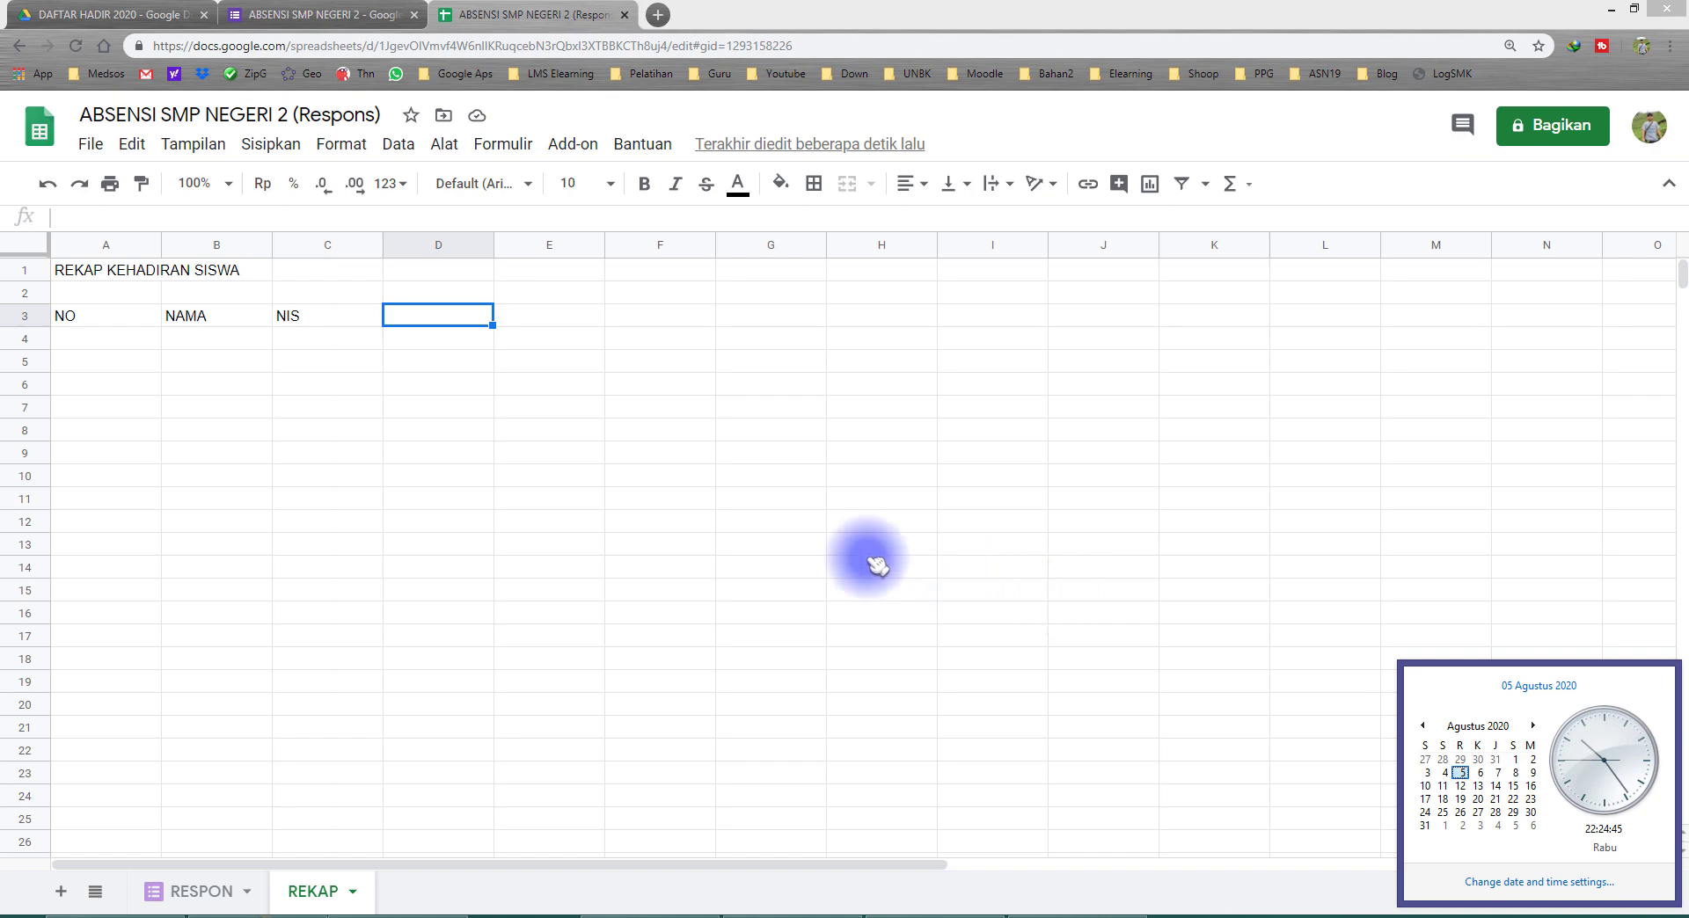
left_click(440, 318)
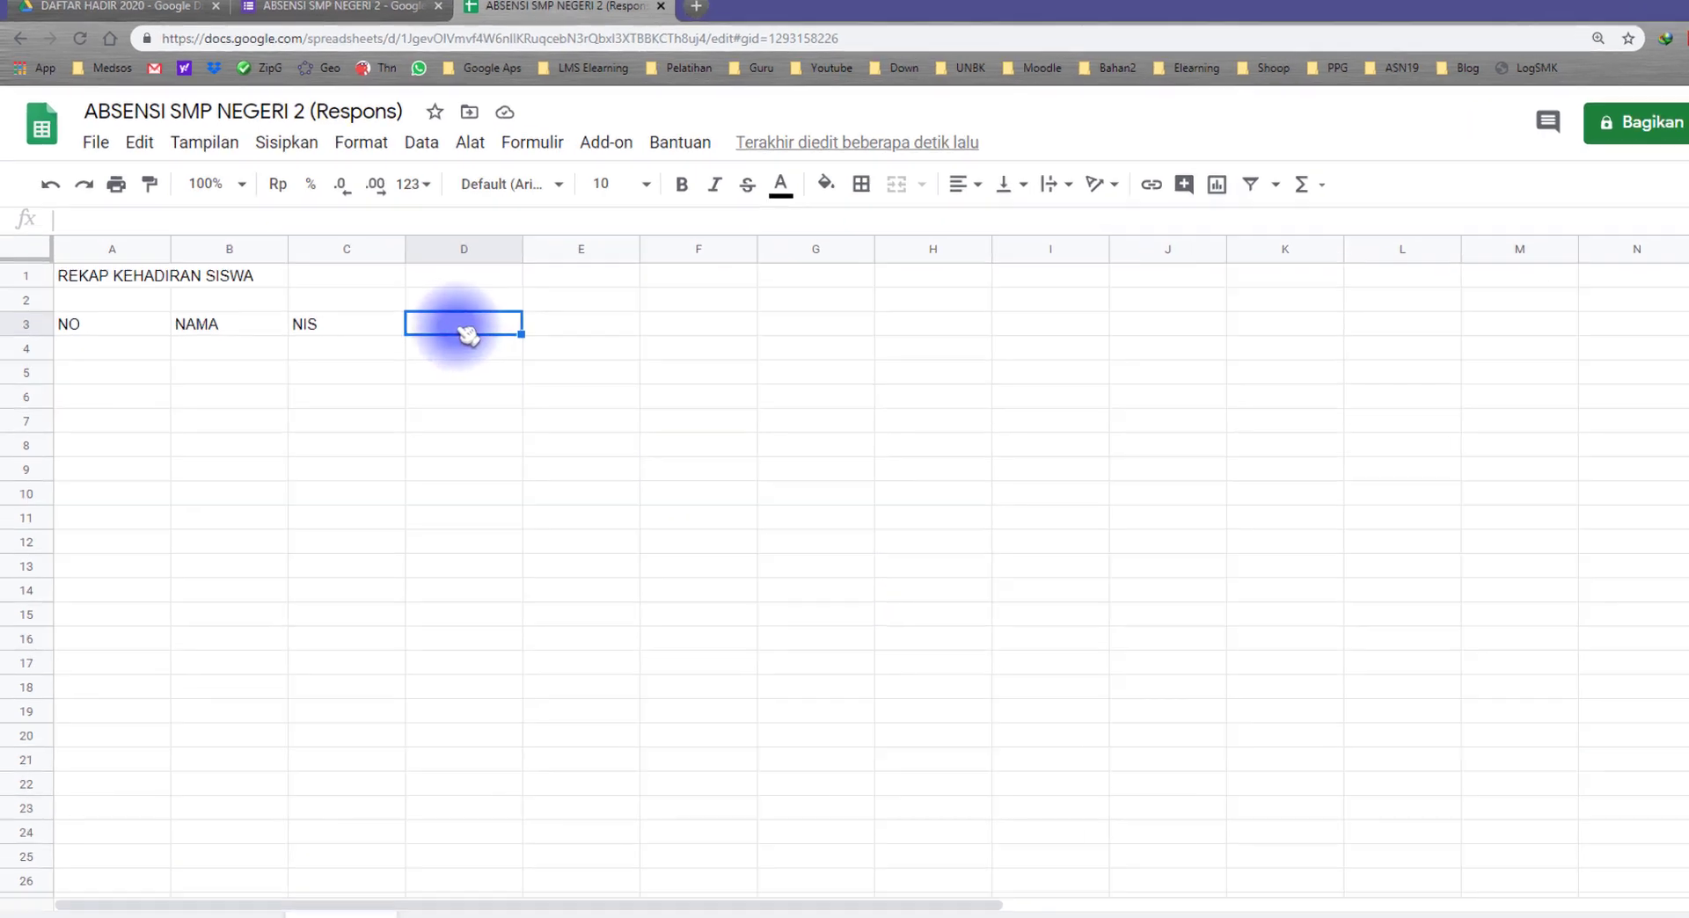
type("3/8")
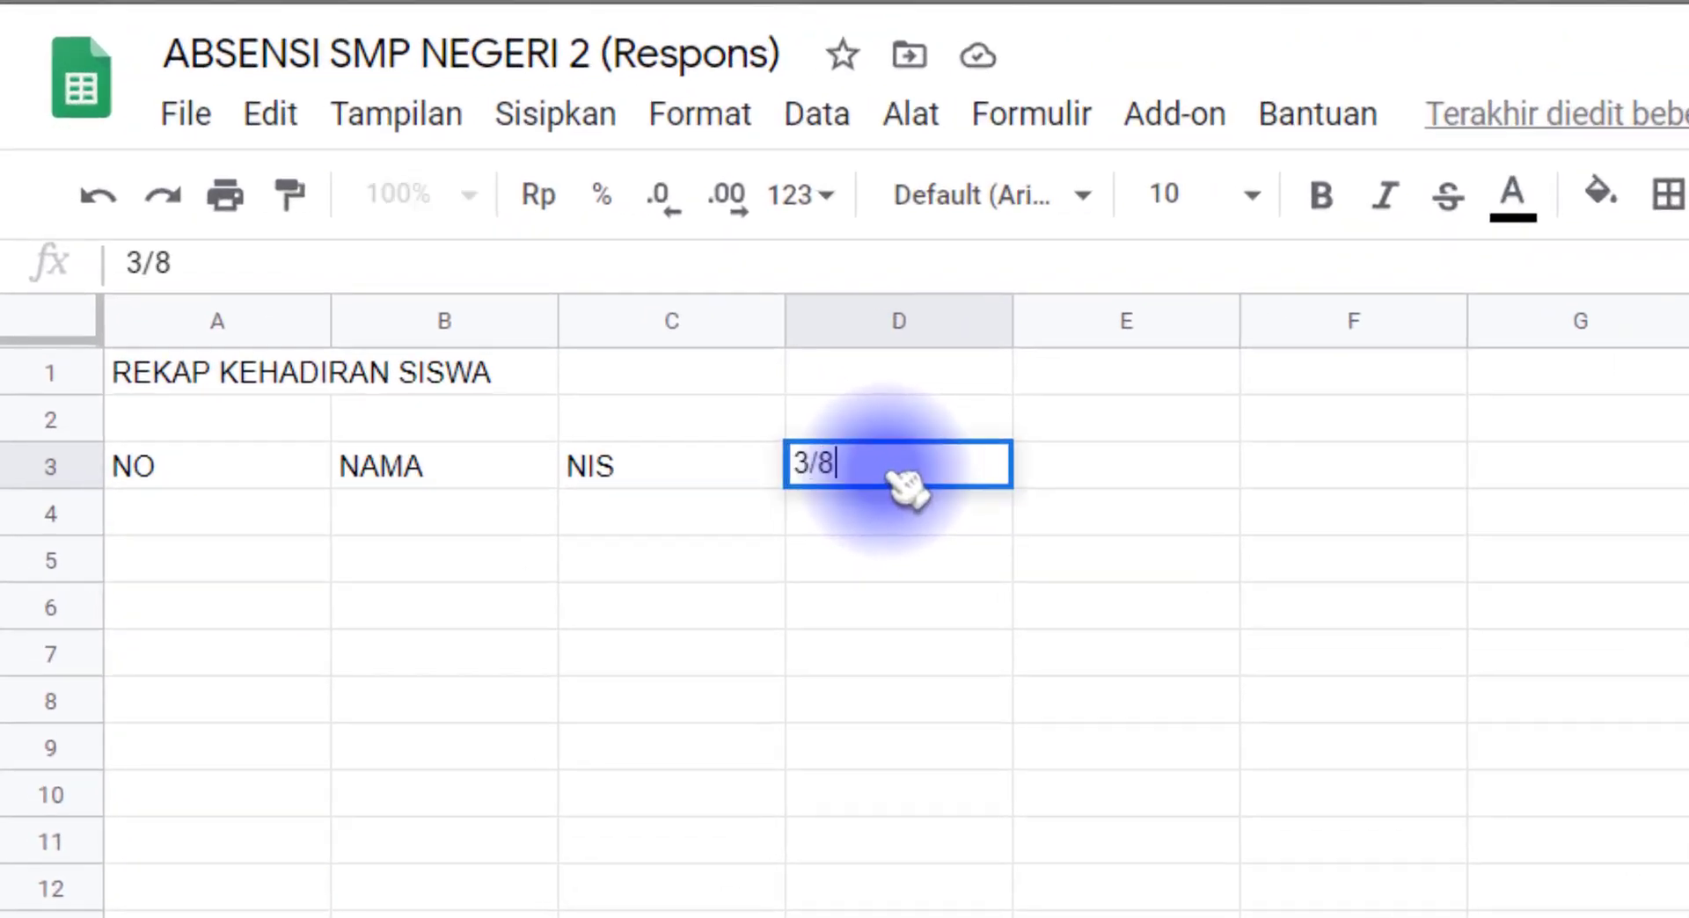
key("Return")
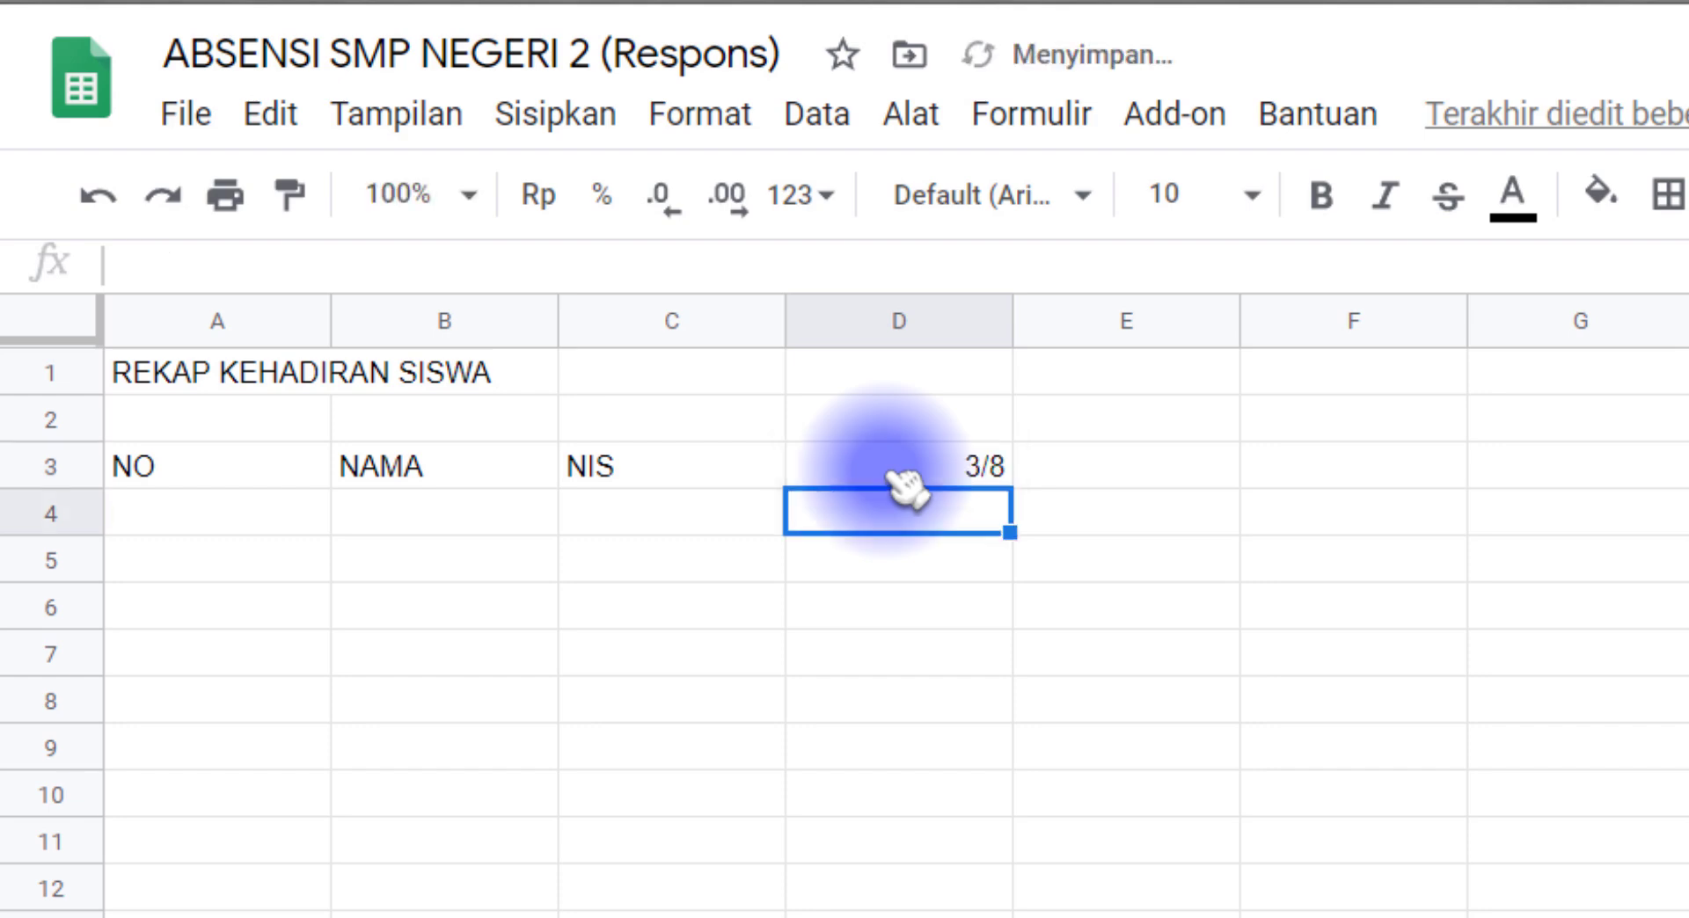
left_click(890, 475)
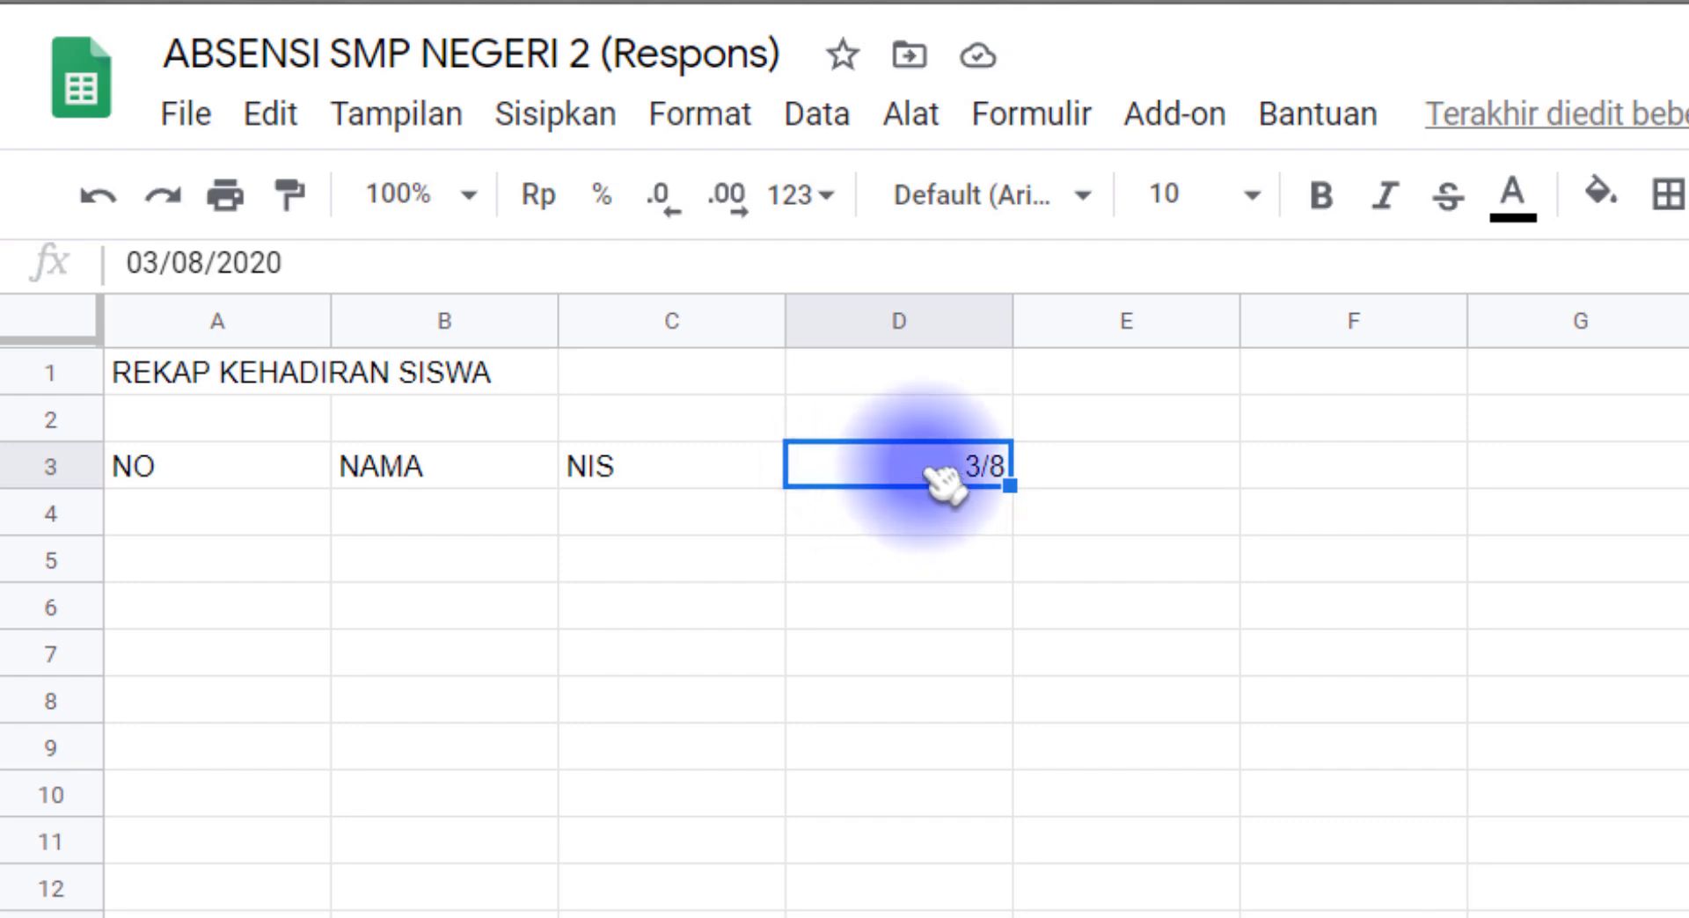
Step: Apply the custom number format dd/mm to the date heading in D3
left_click(698, 114)
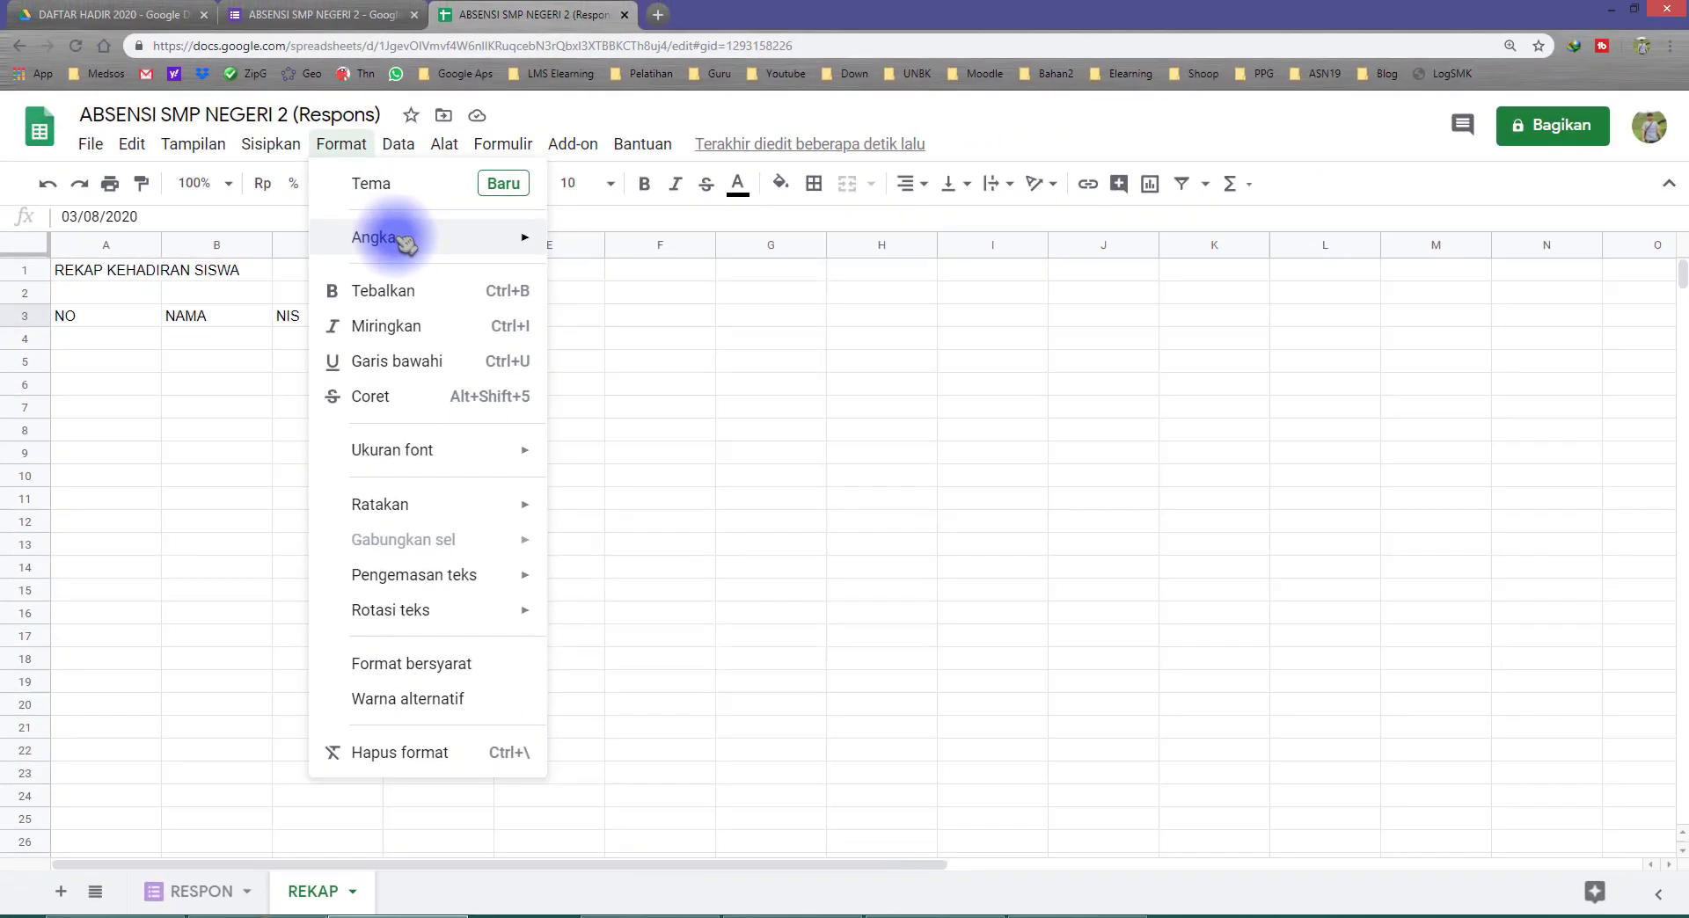
mouse_move(404, 242)
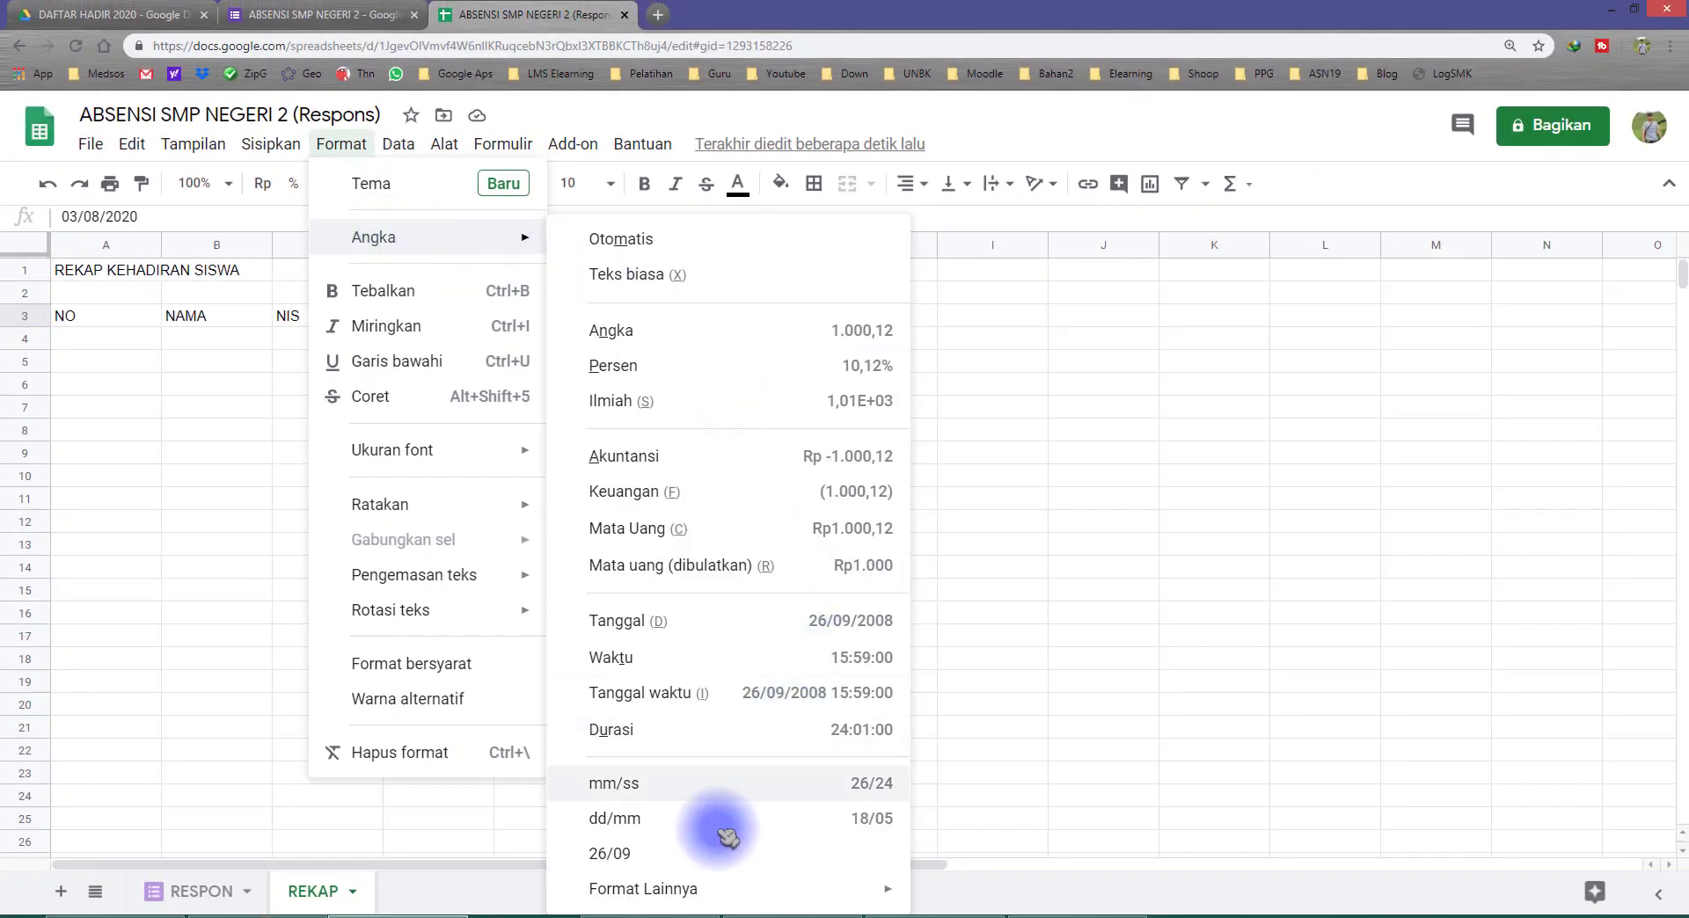
mouse_move(735, 902)
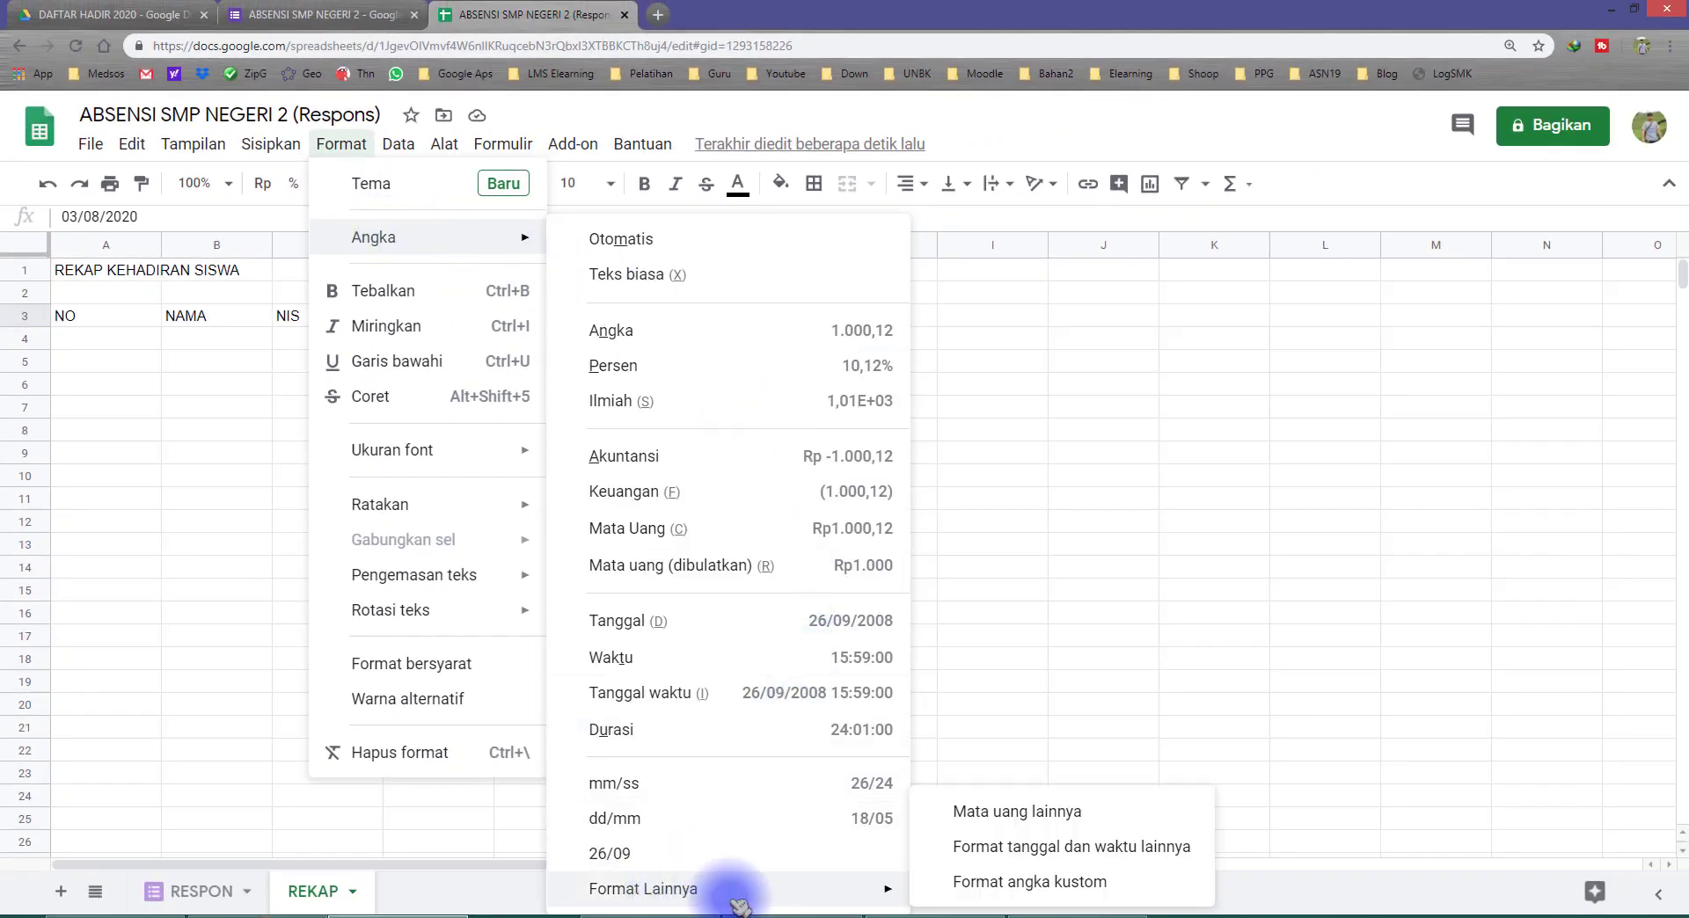
left_click(1054, 887)
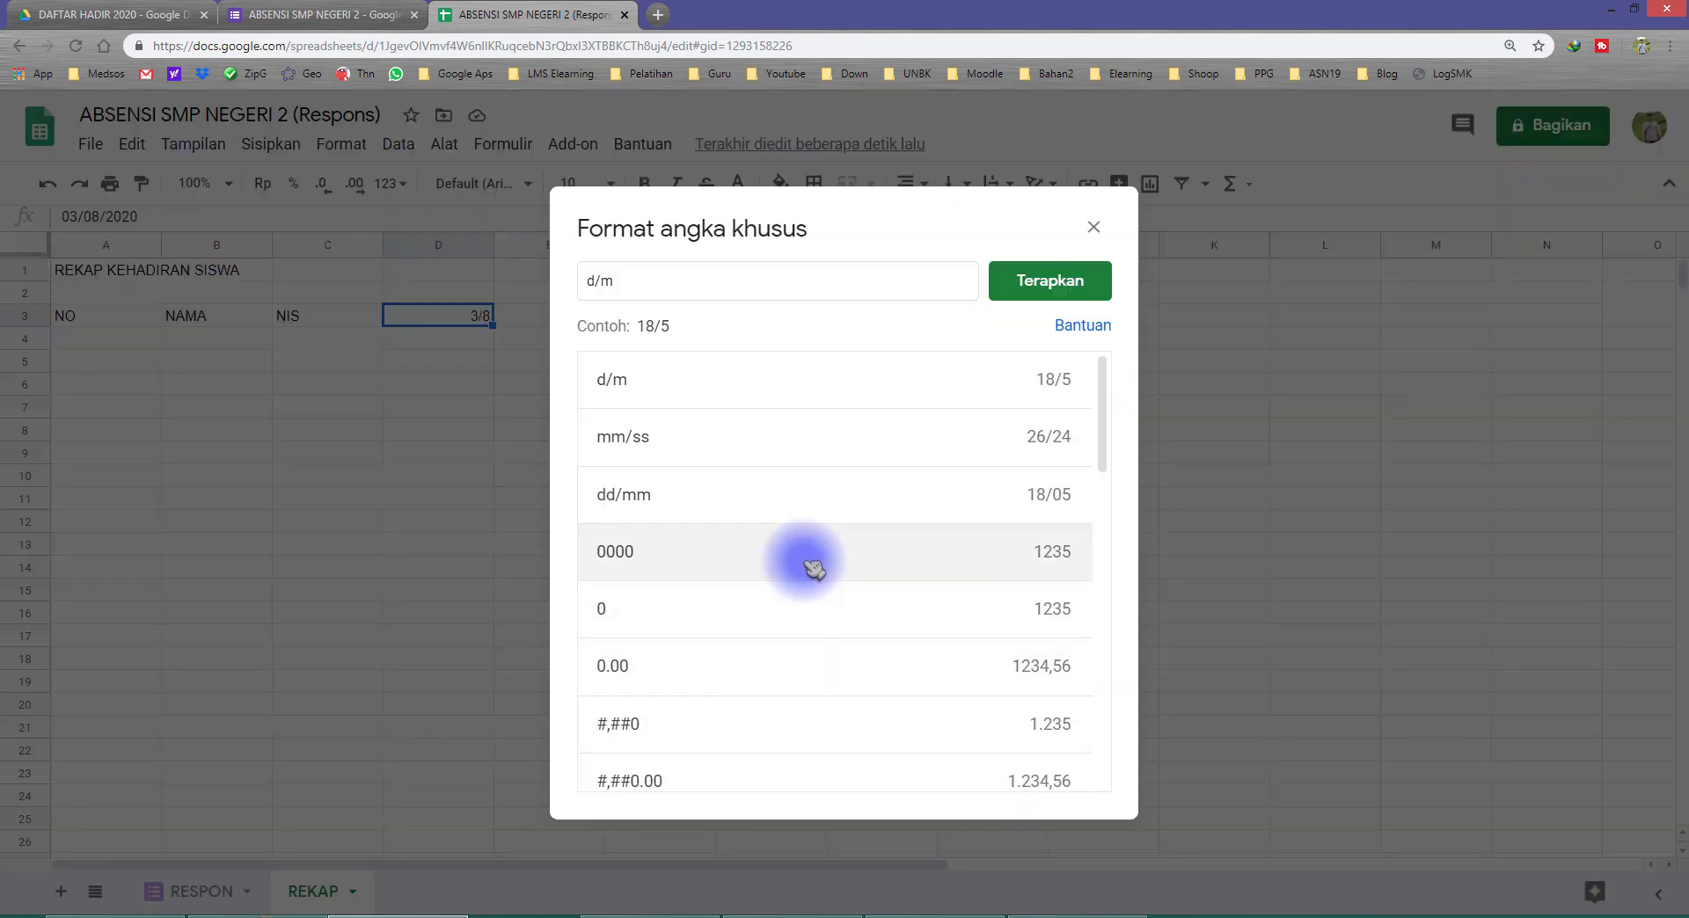
triple_click(608, 283)
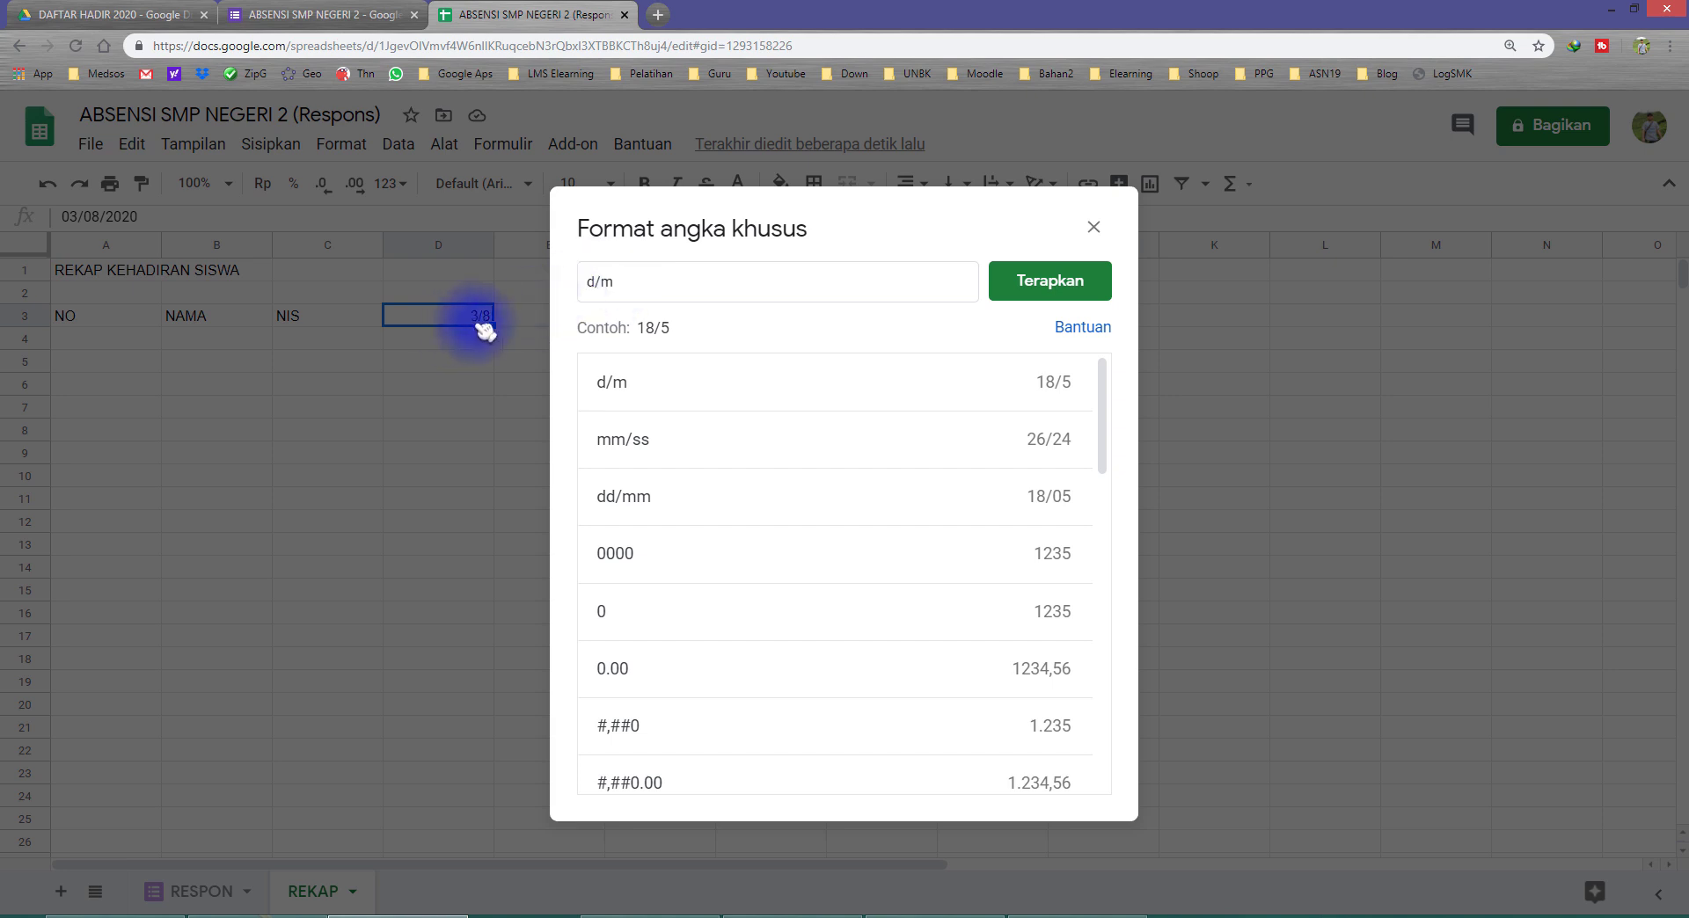
left_click(595, 283)
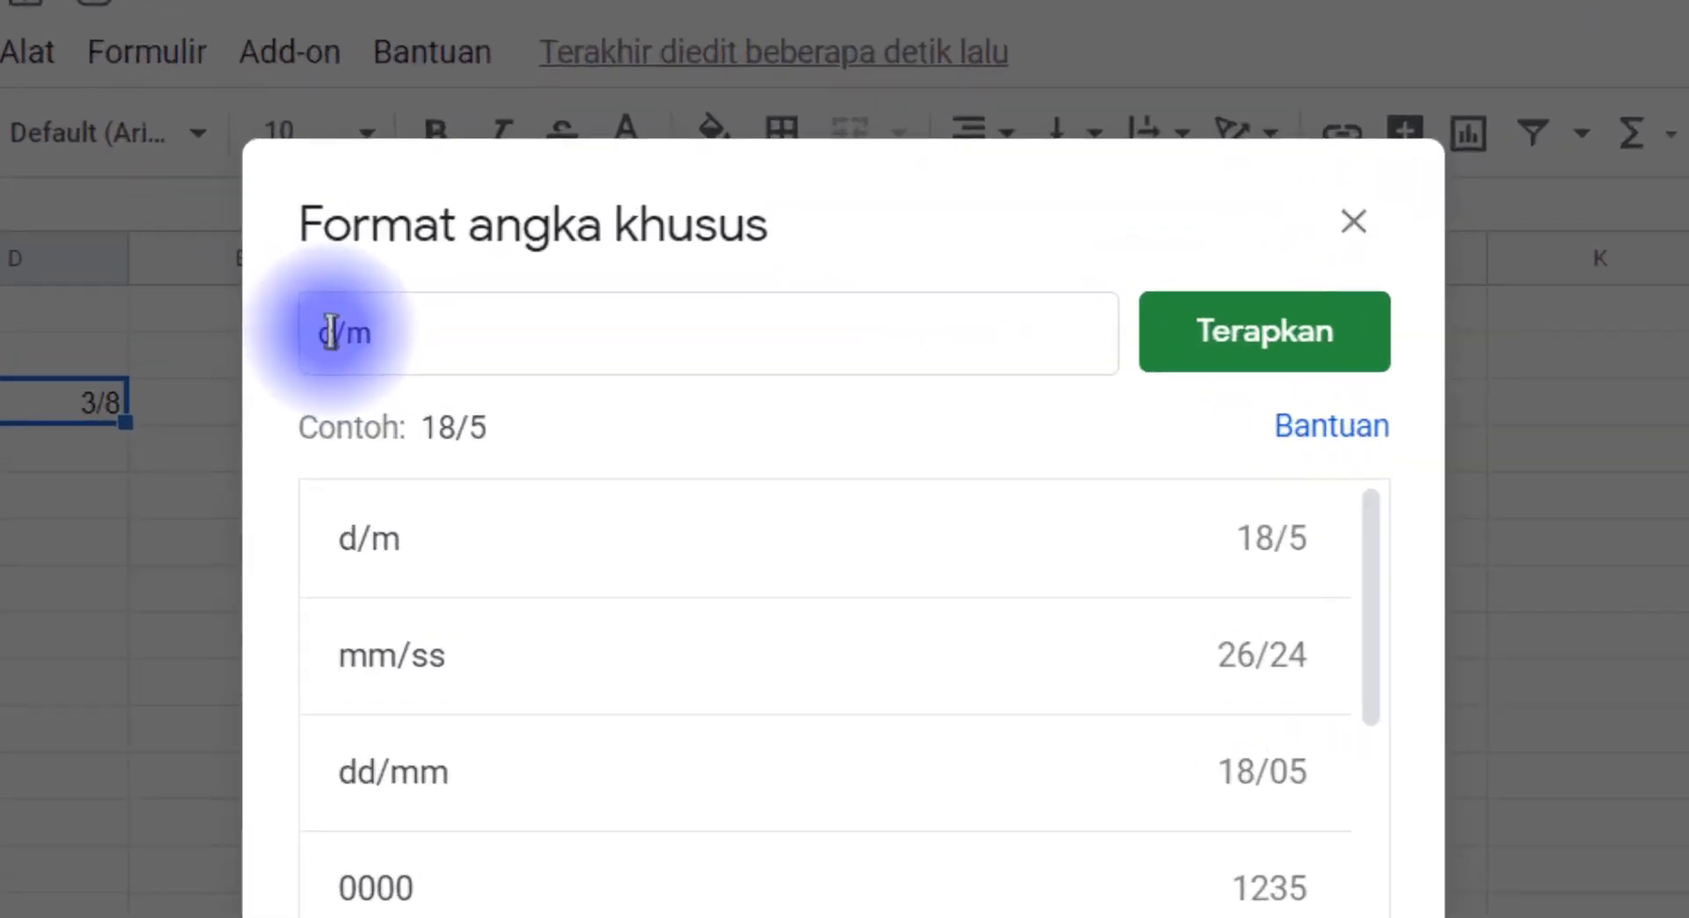
type("D")
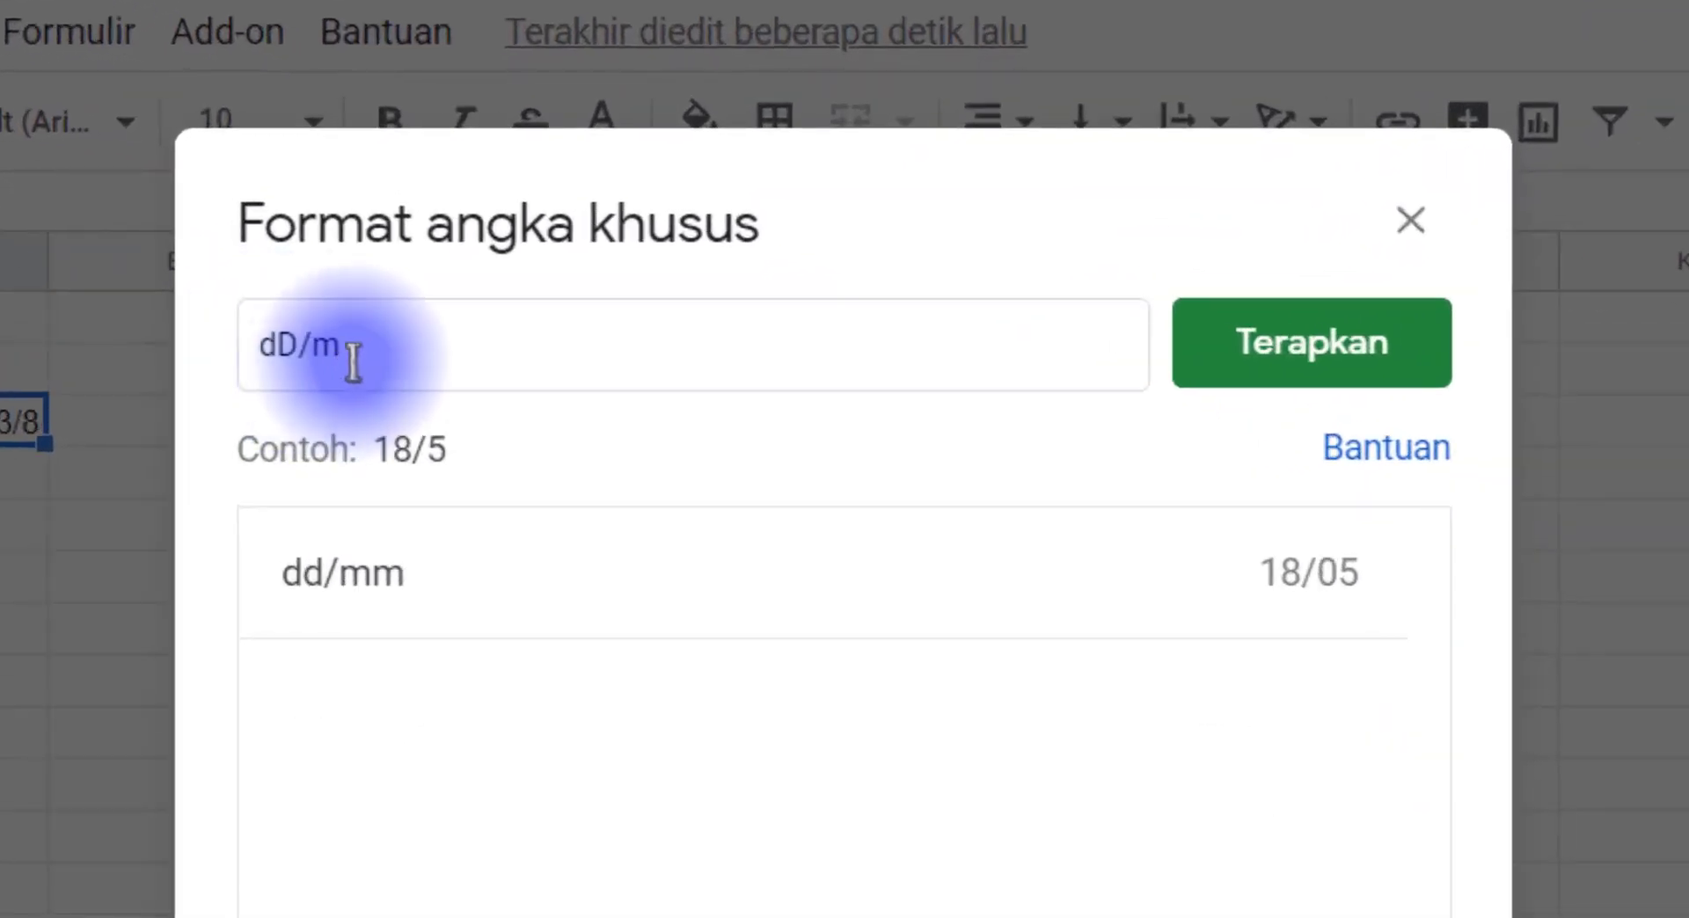
key("BackSpace")
type("d")
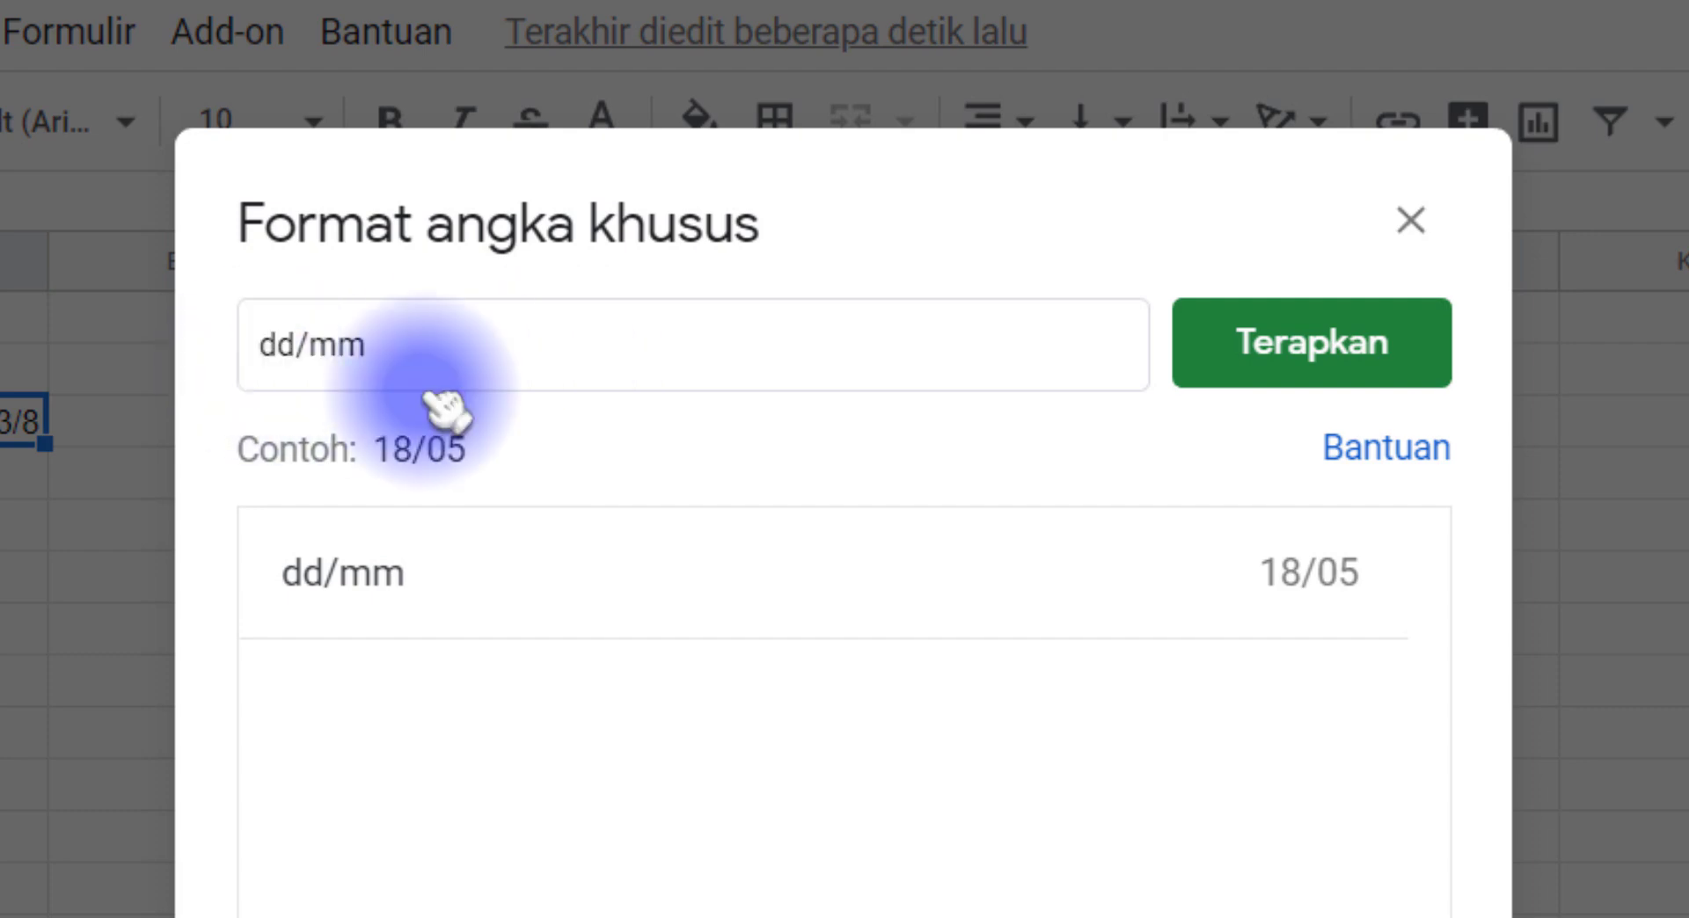
left_click(1407, 374)
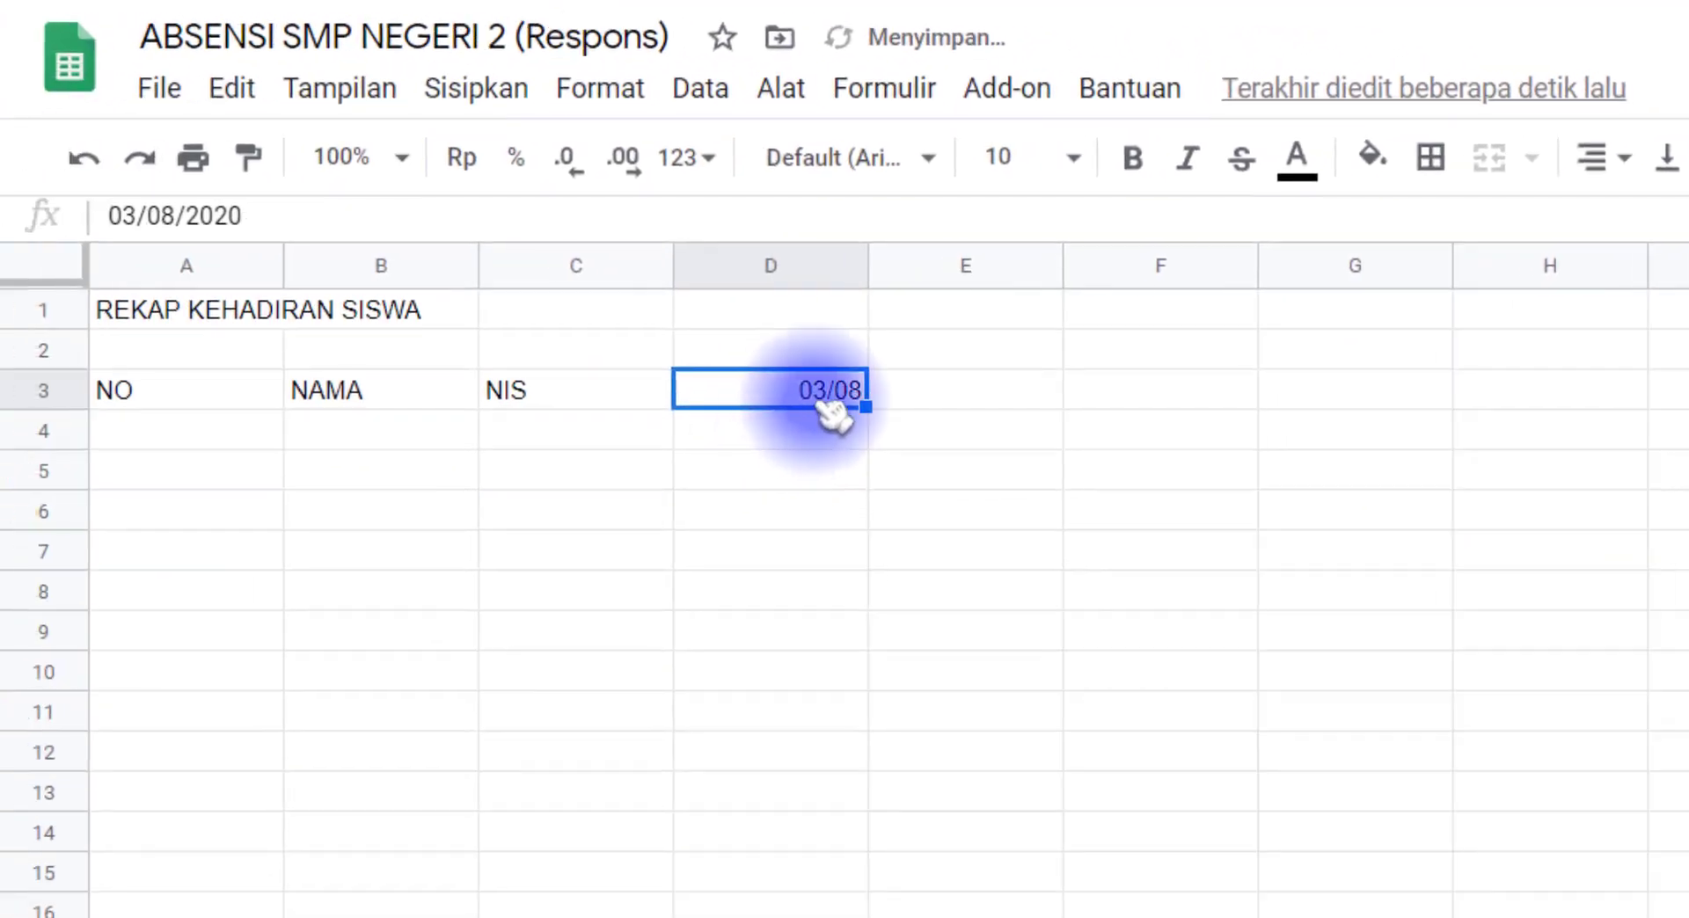
Step: Enter the subheadings Datang in D4 and Pulang in E4 under the date
left_click(775, 443)
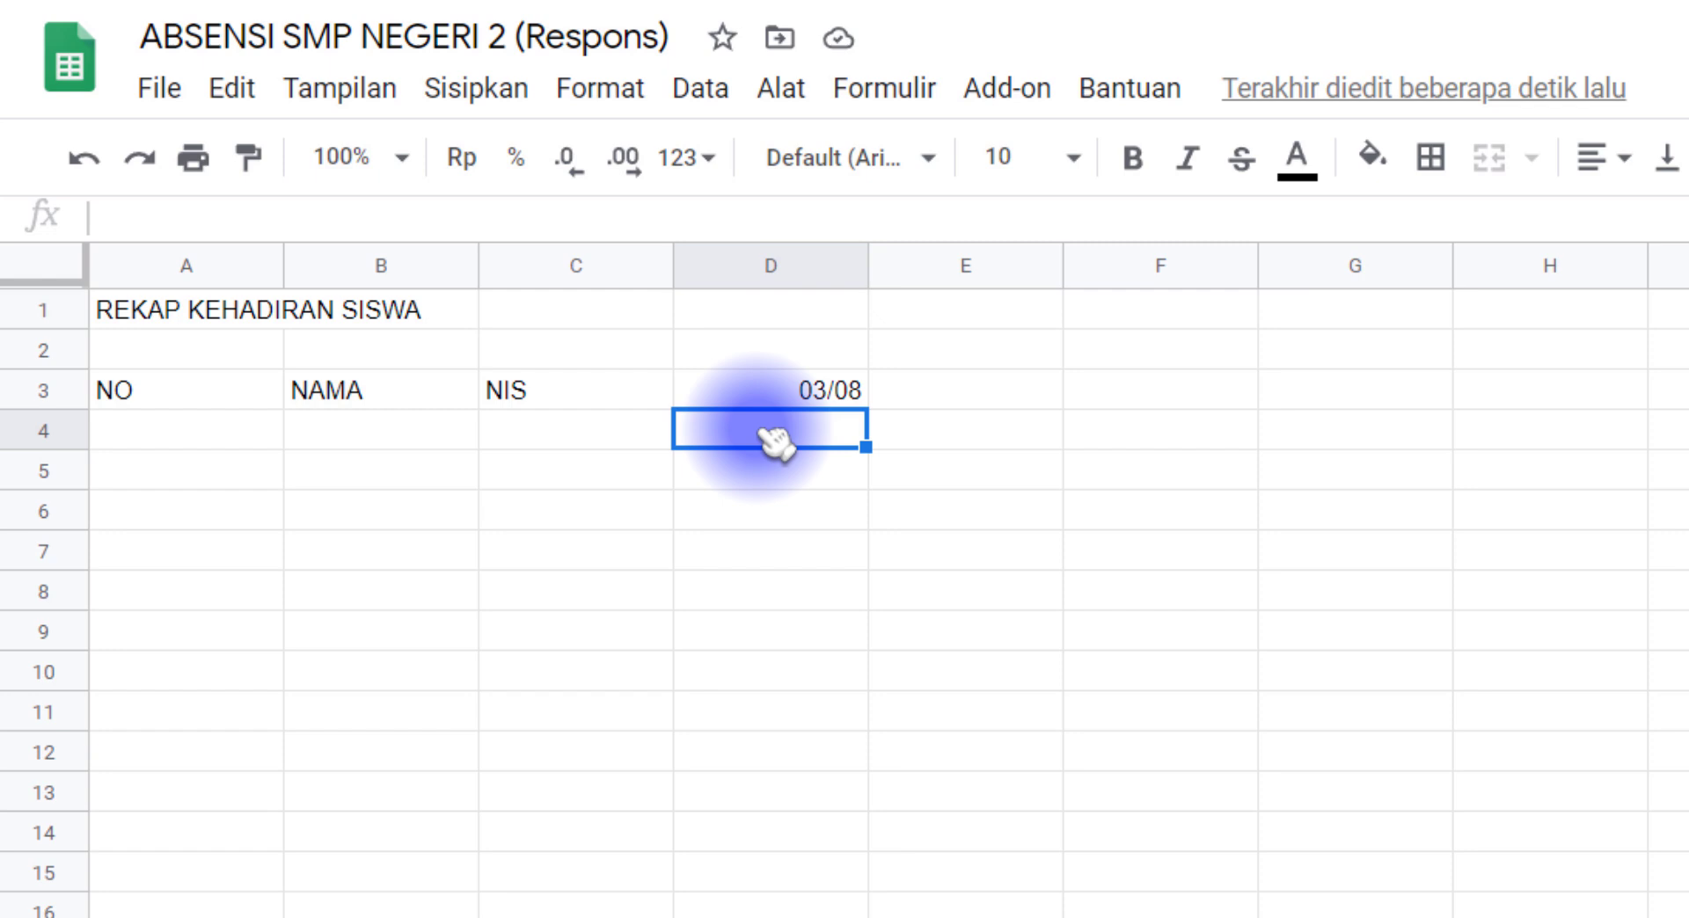
left_click(821, 391)
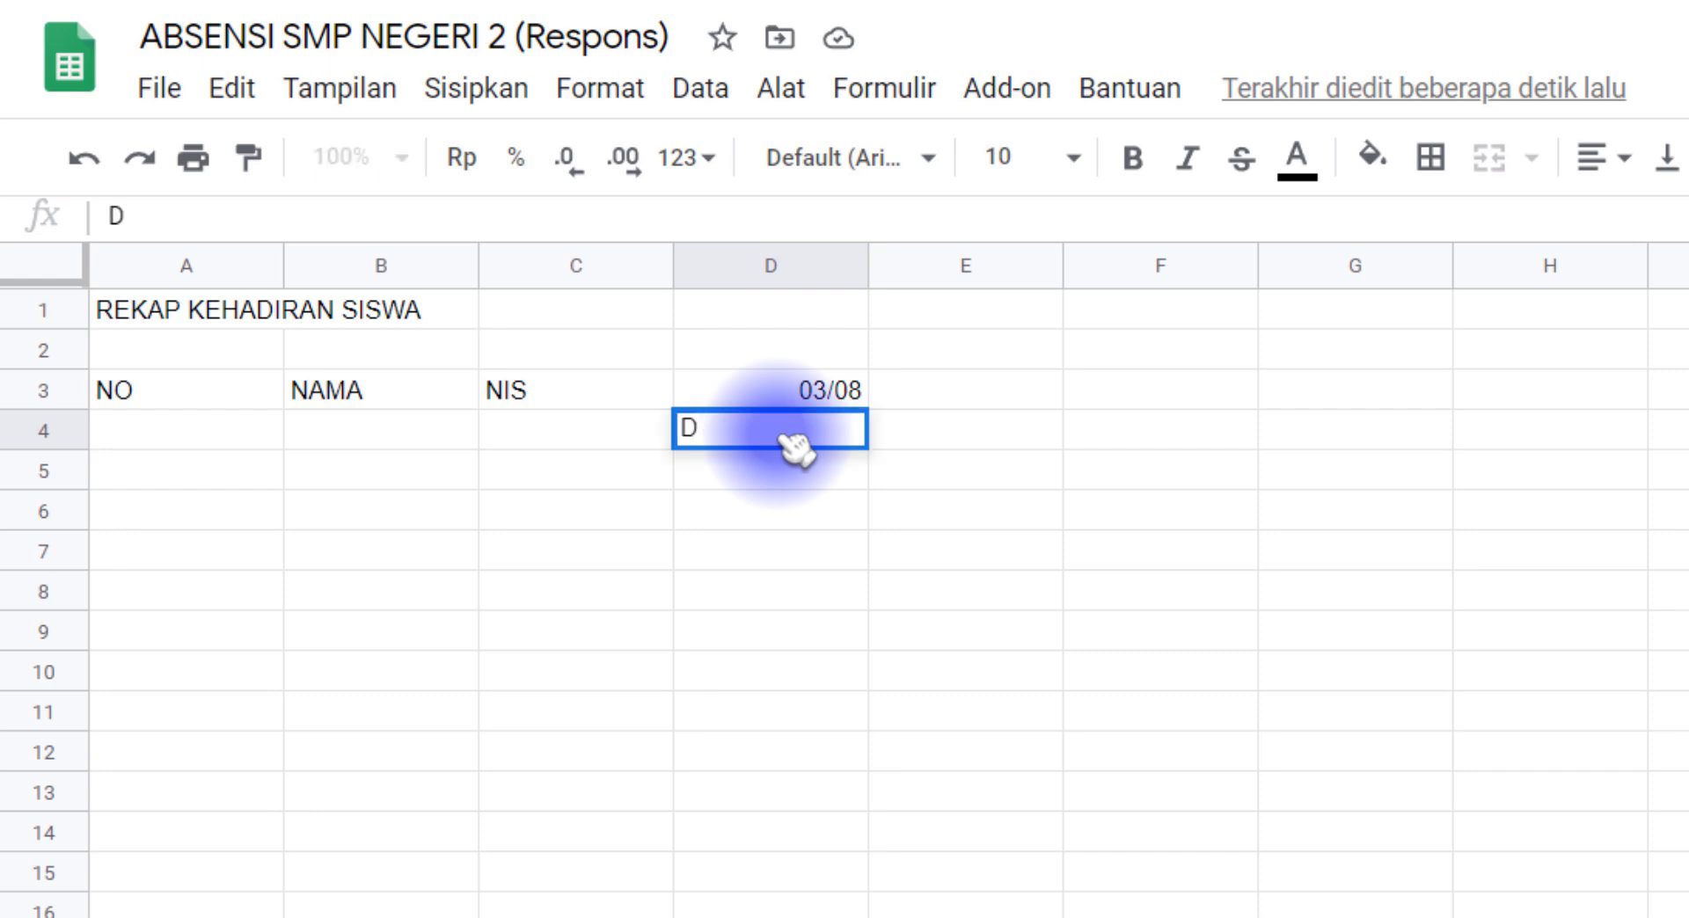
key("Tab")
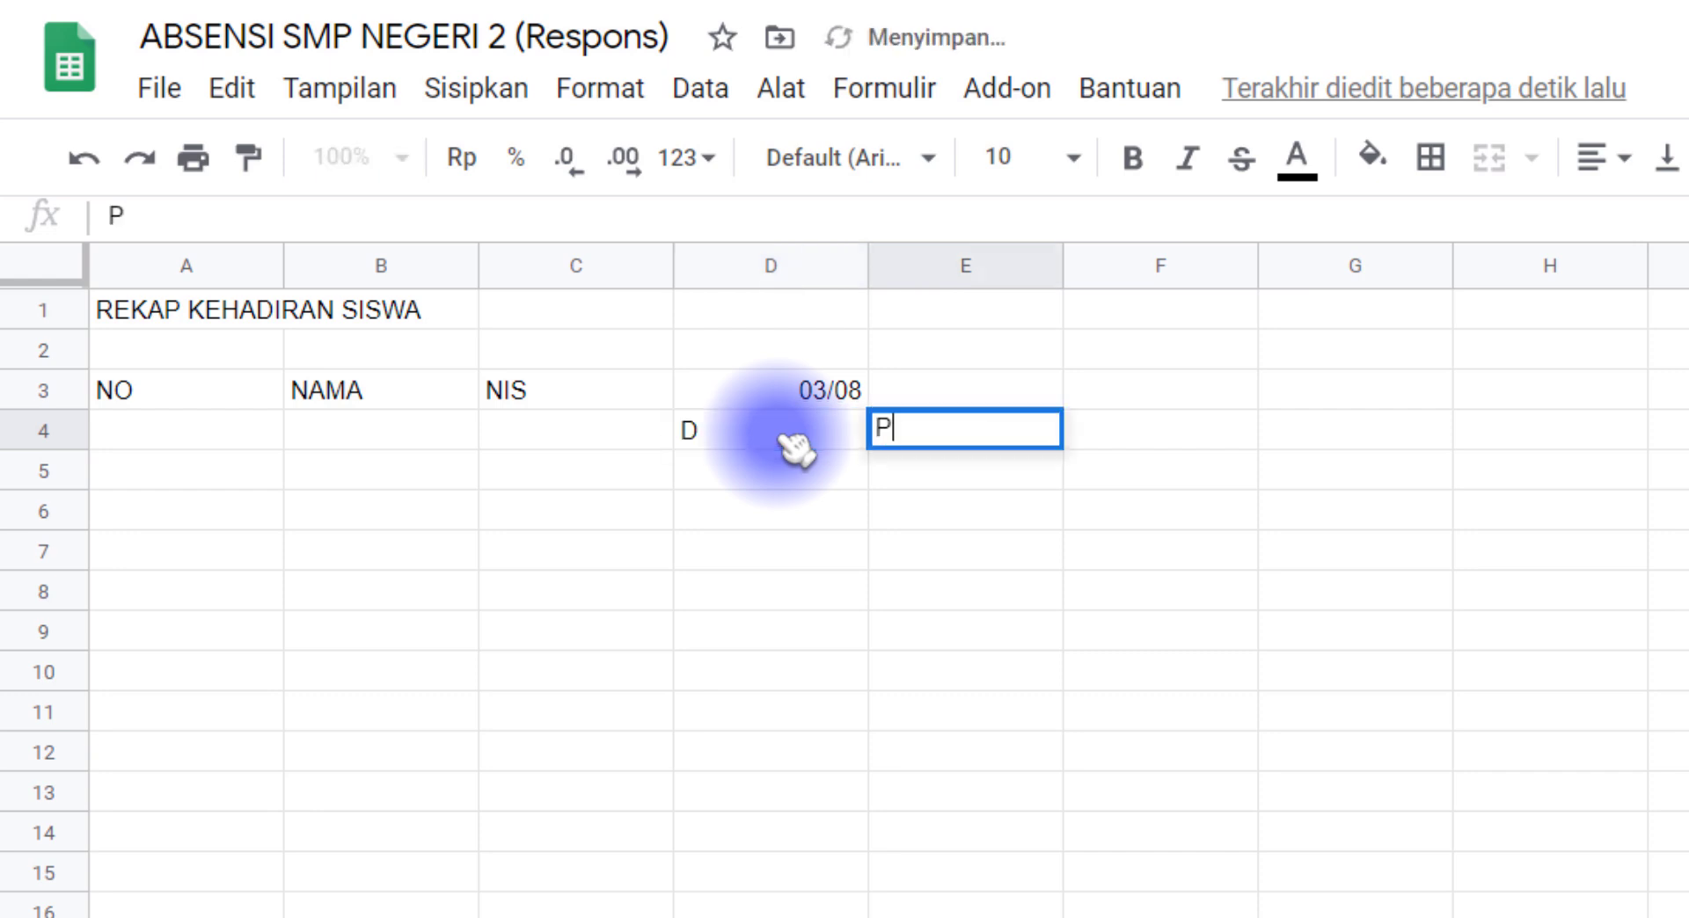
left_click(796, 448)
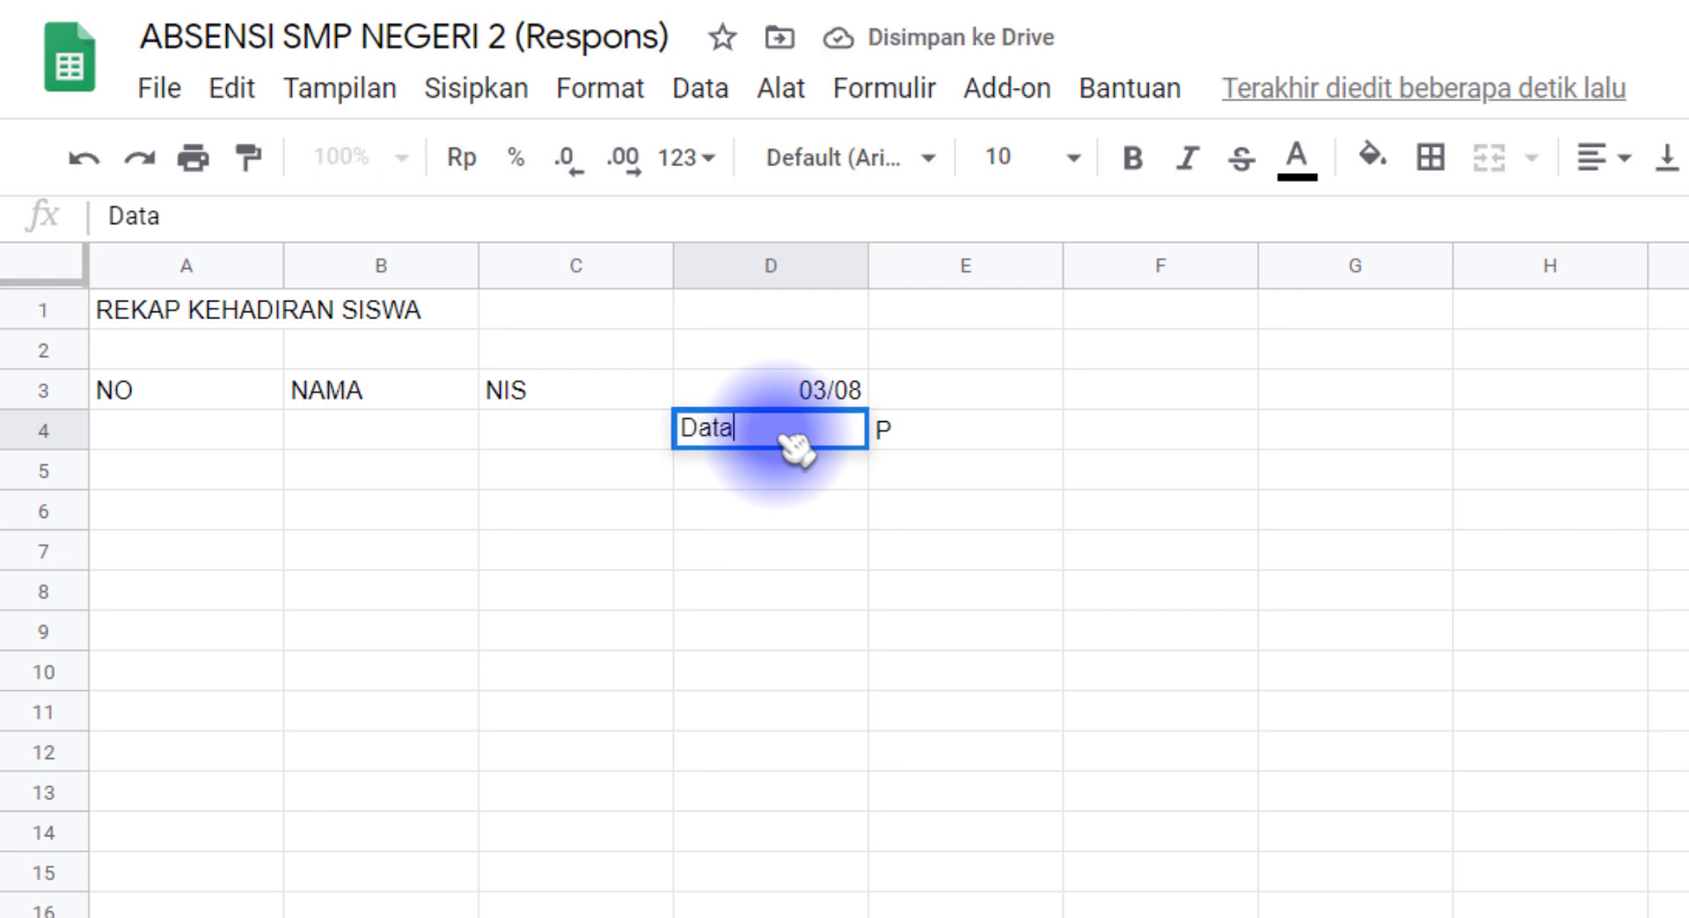
type("Datang")
key("Tab")
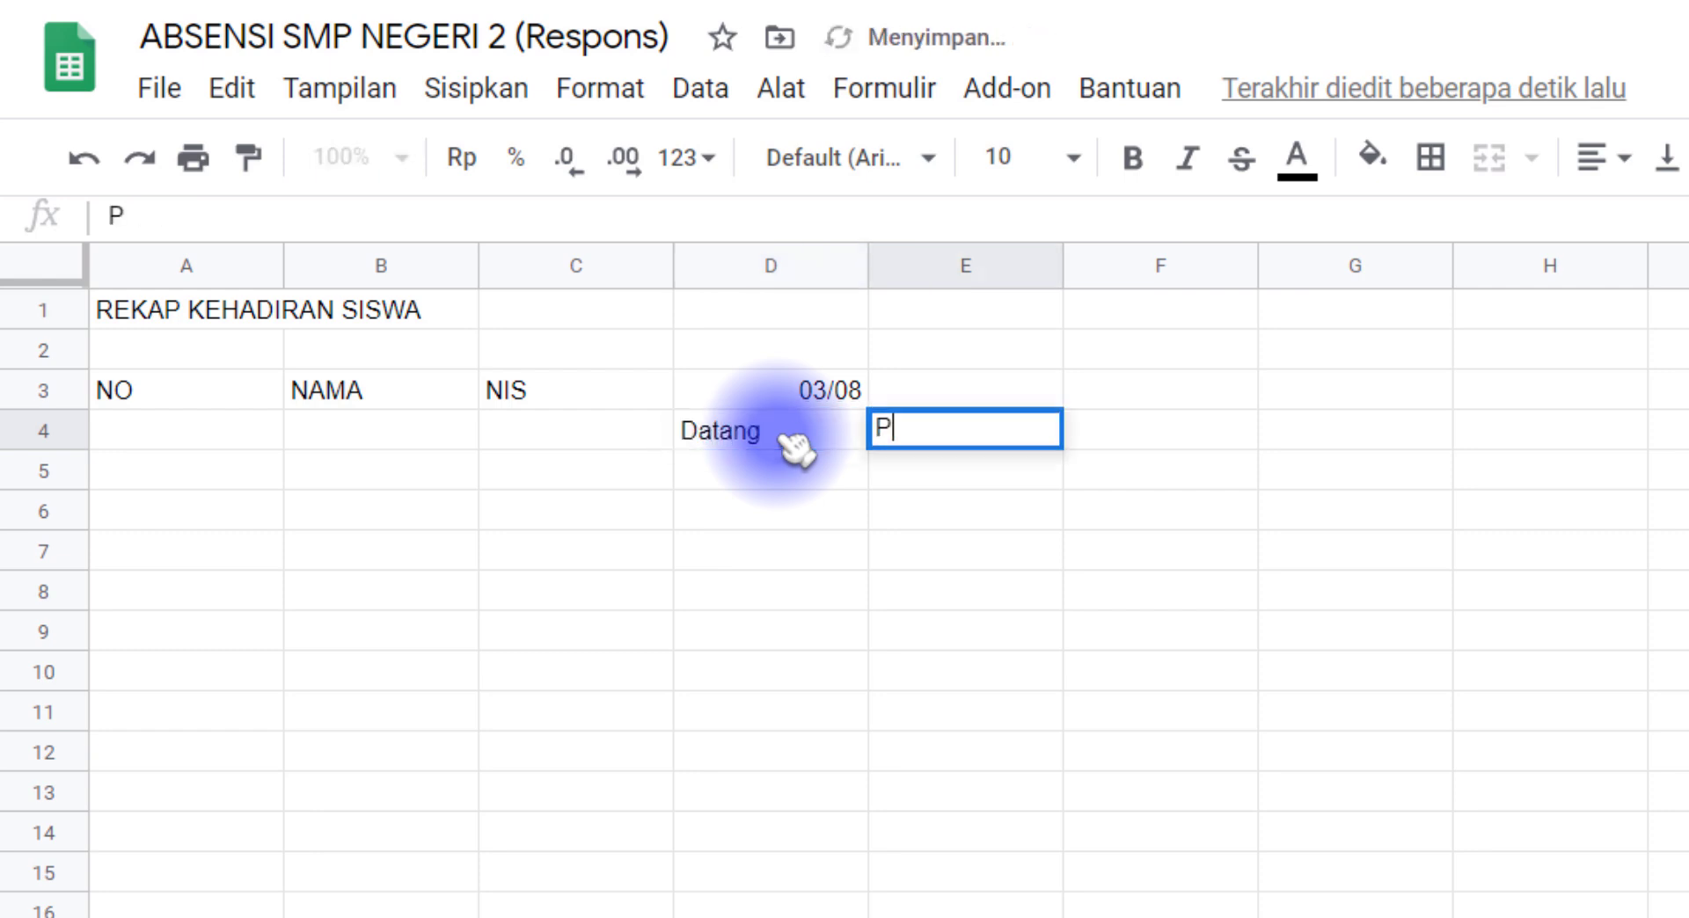
type("Pulang")
key("Return")
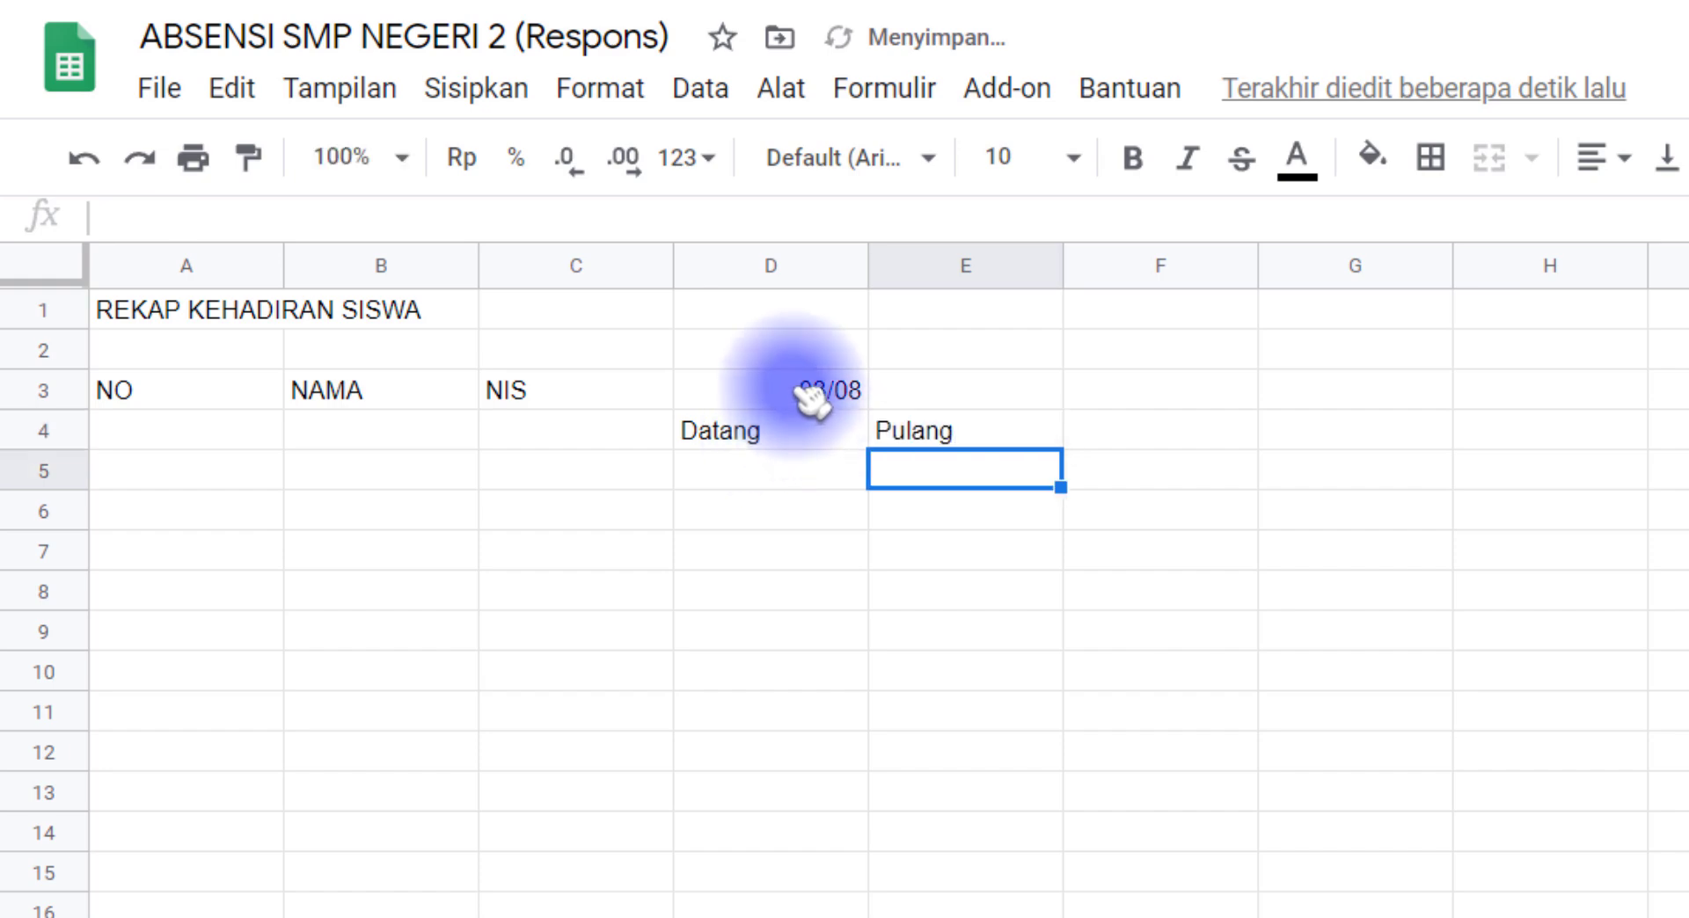
Step: Merge the date heading across D3:E3 and the NO heading down A3:A4
left_click_drag(803, 393, 988, 388)
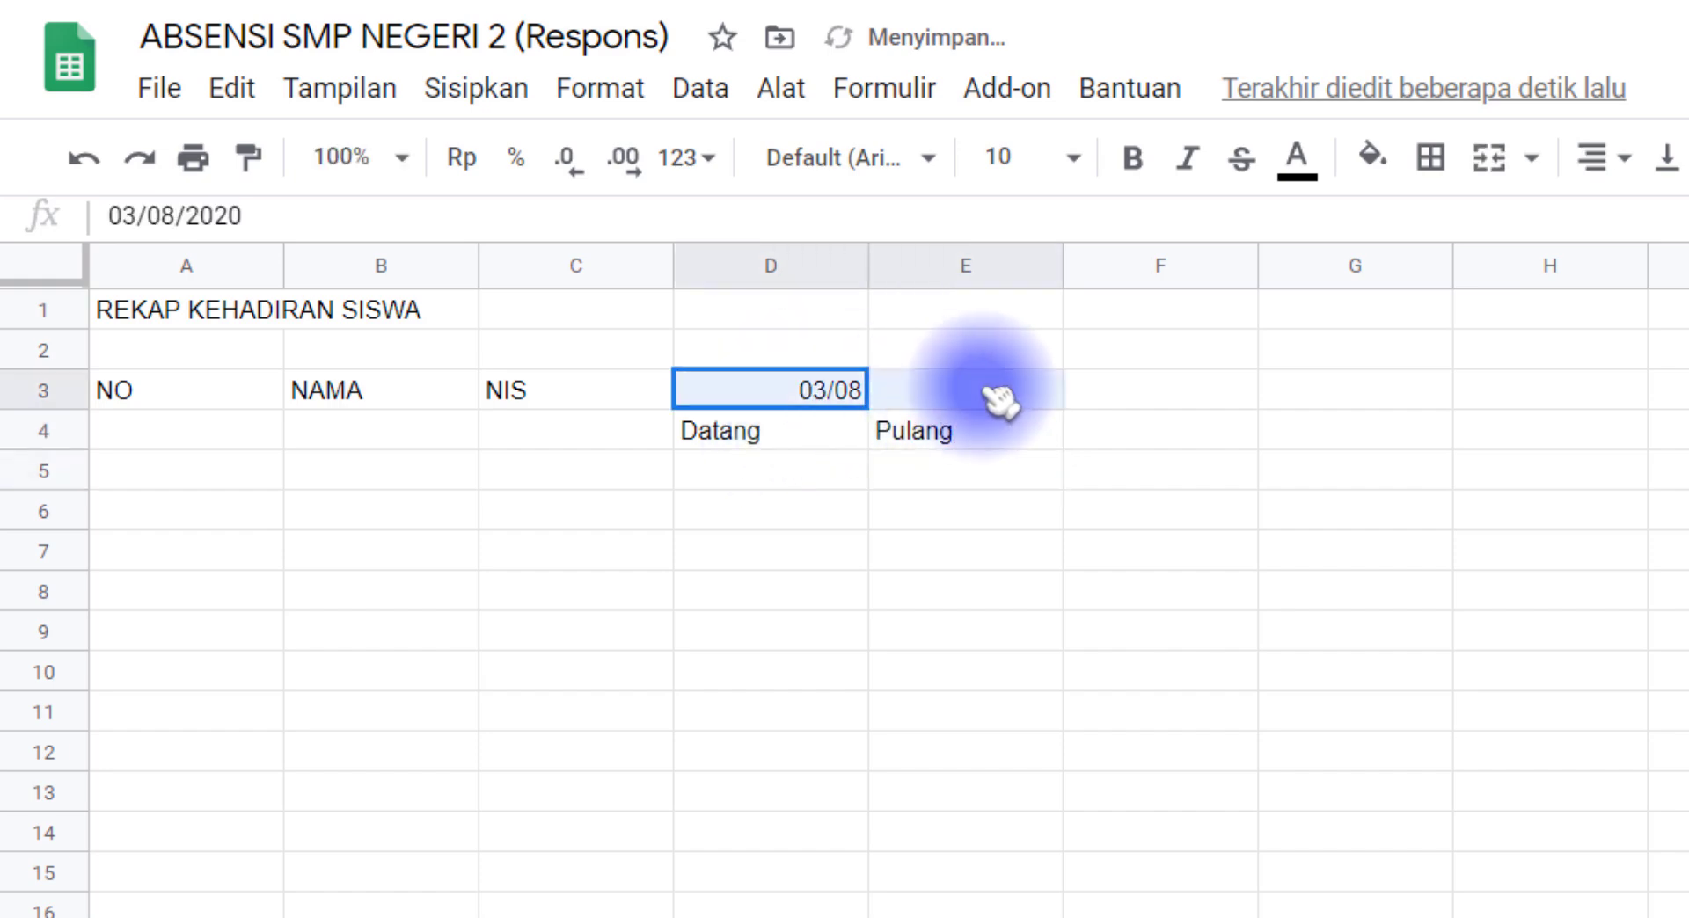
left_click(1490, 160)
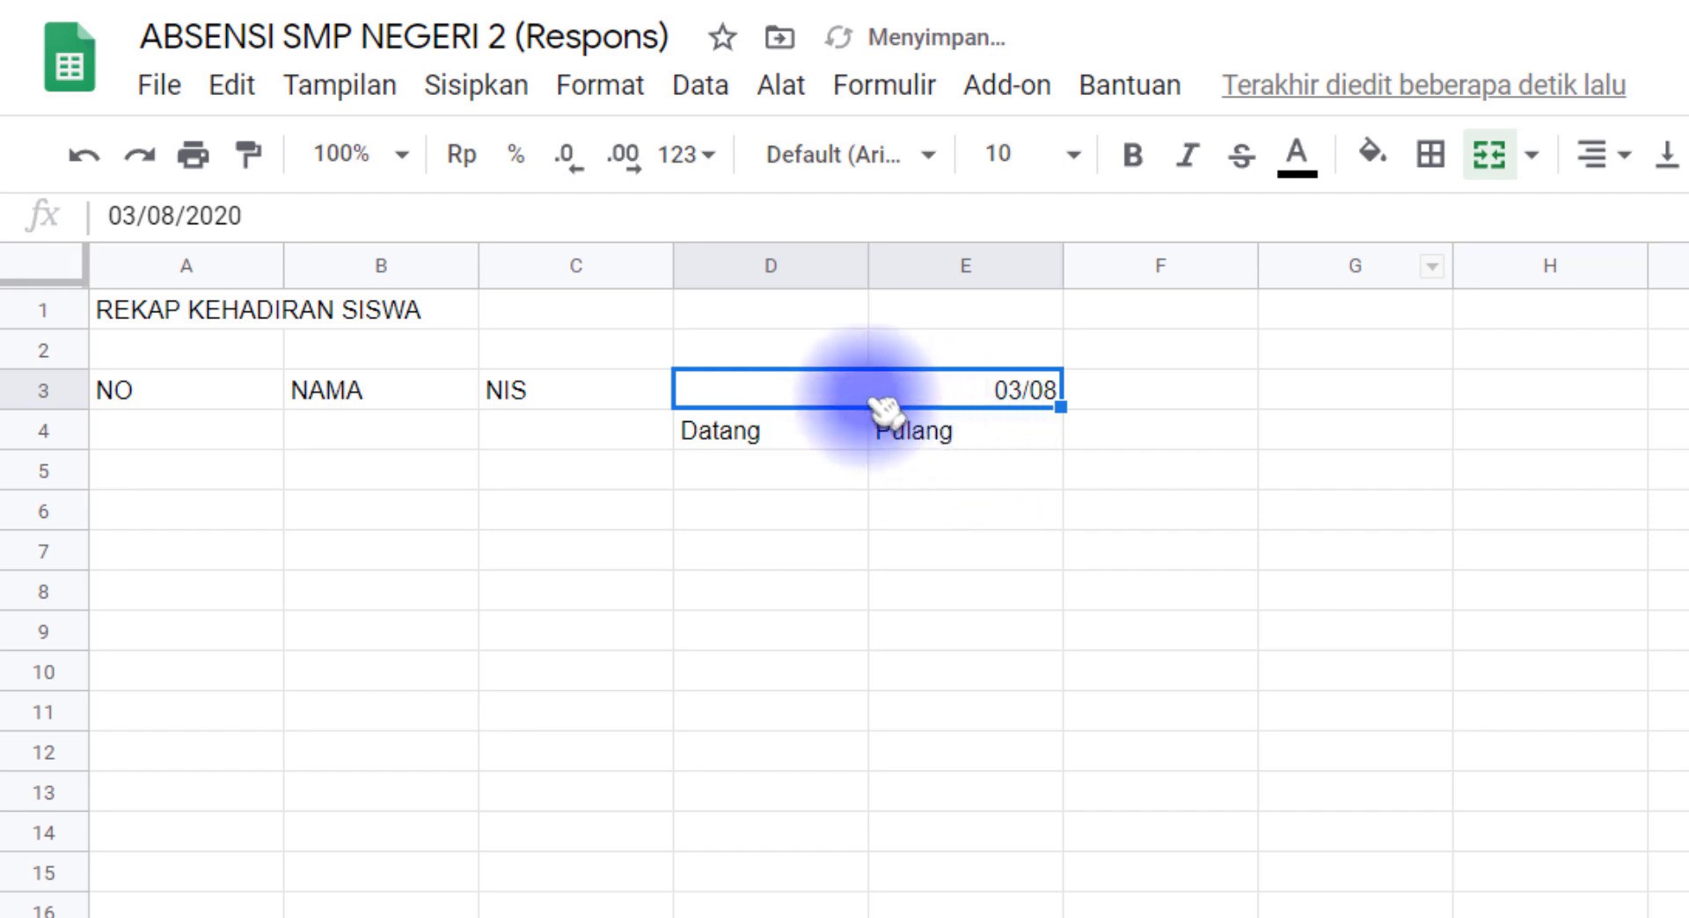
left_click_drag(225, 398, 234, 434)
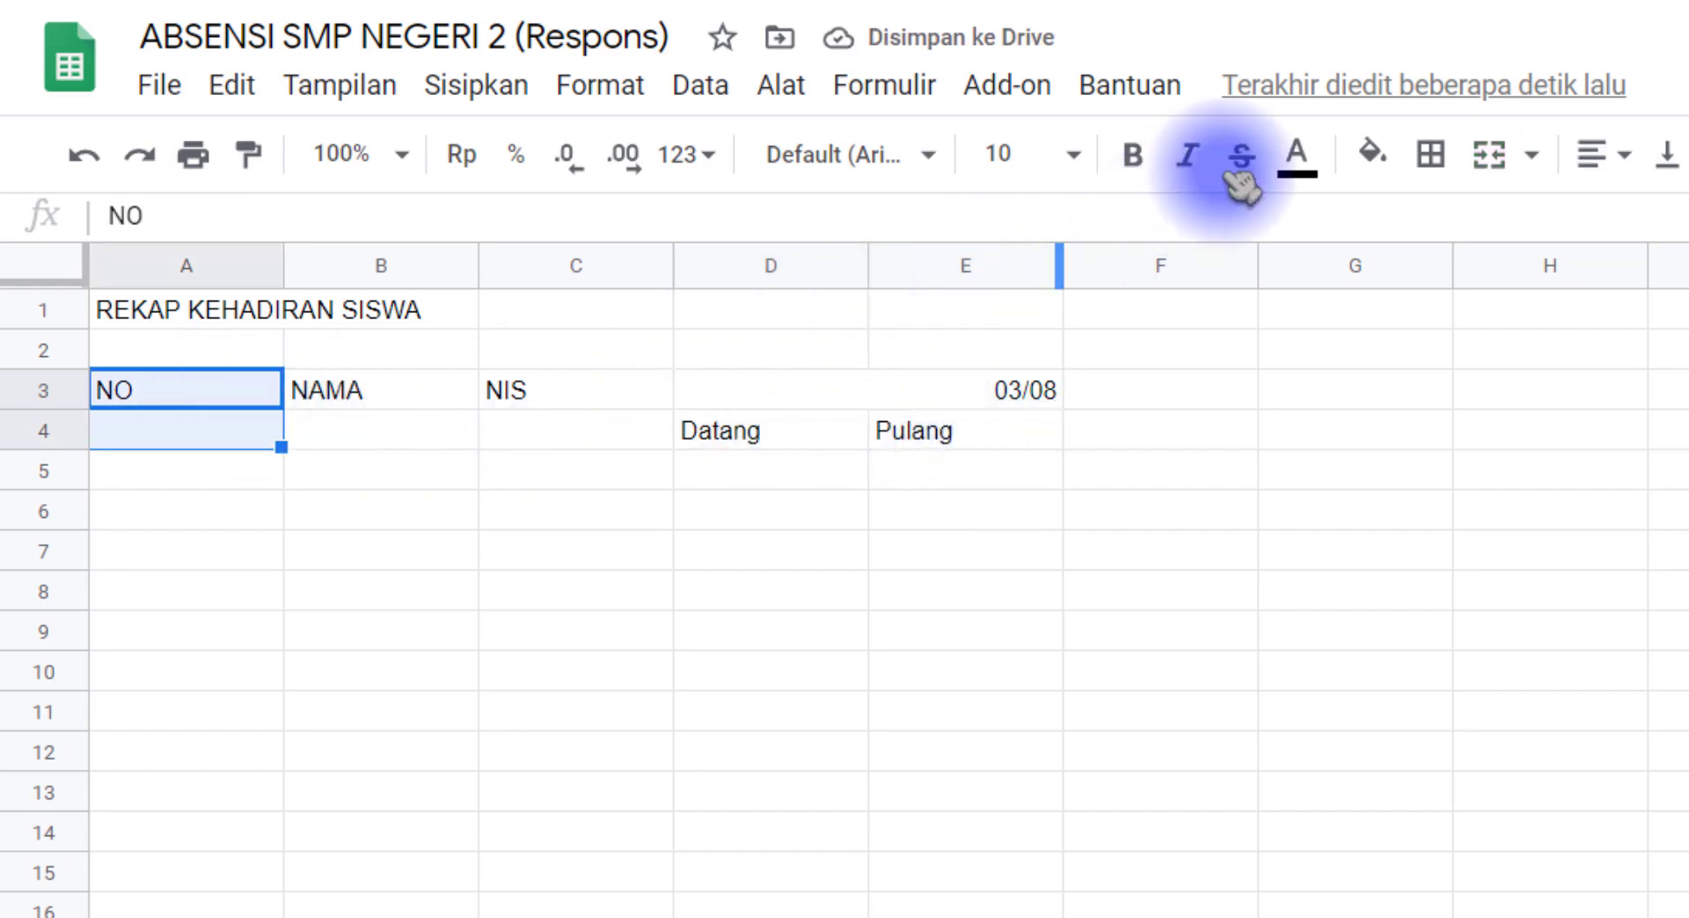
left_click(1489, 154)
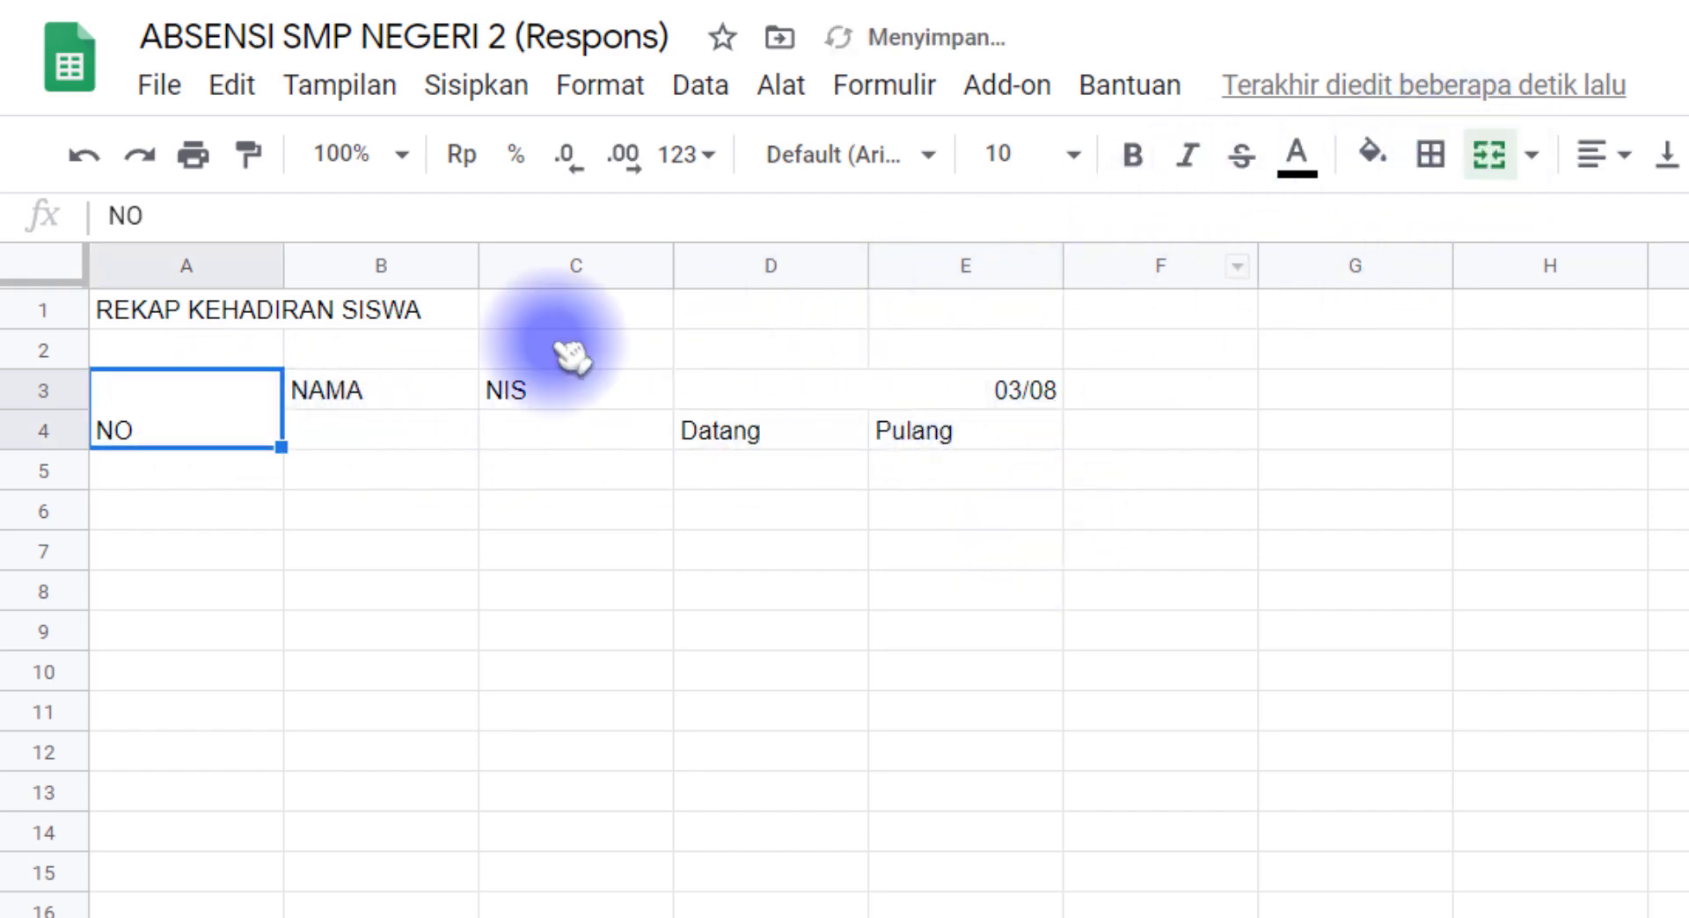
Step: Merge the NAMA and NIS headings down rows 3 and 4, and make all table headings bold and centred
left_click_drag(431, 394, 422, 433)
left_click(176, 394)
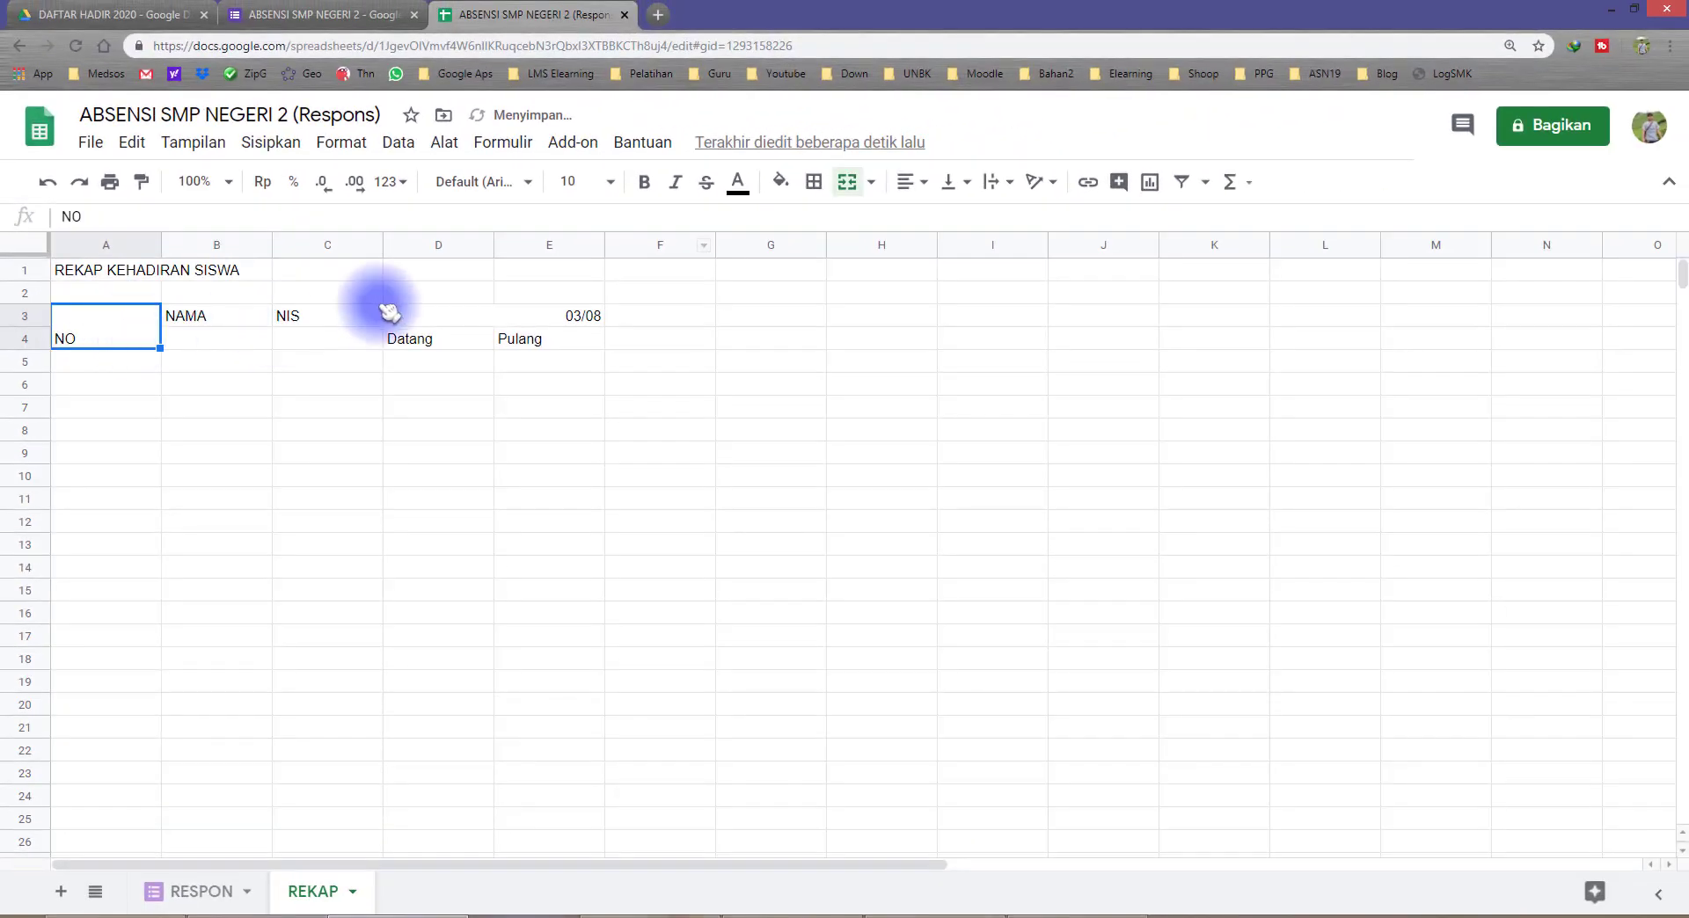
left_click(554, 95)
left_click(614, 677)
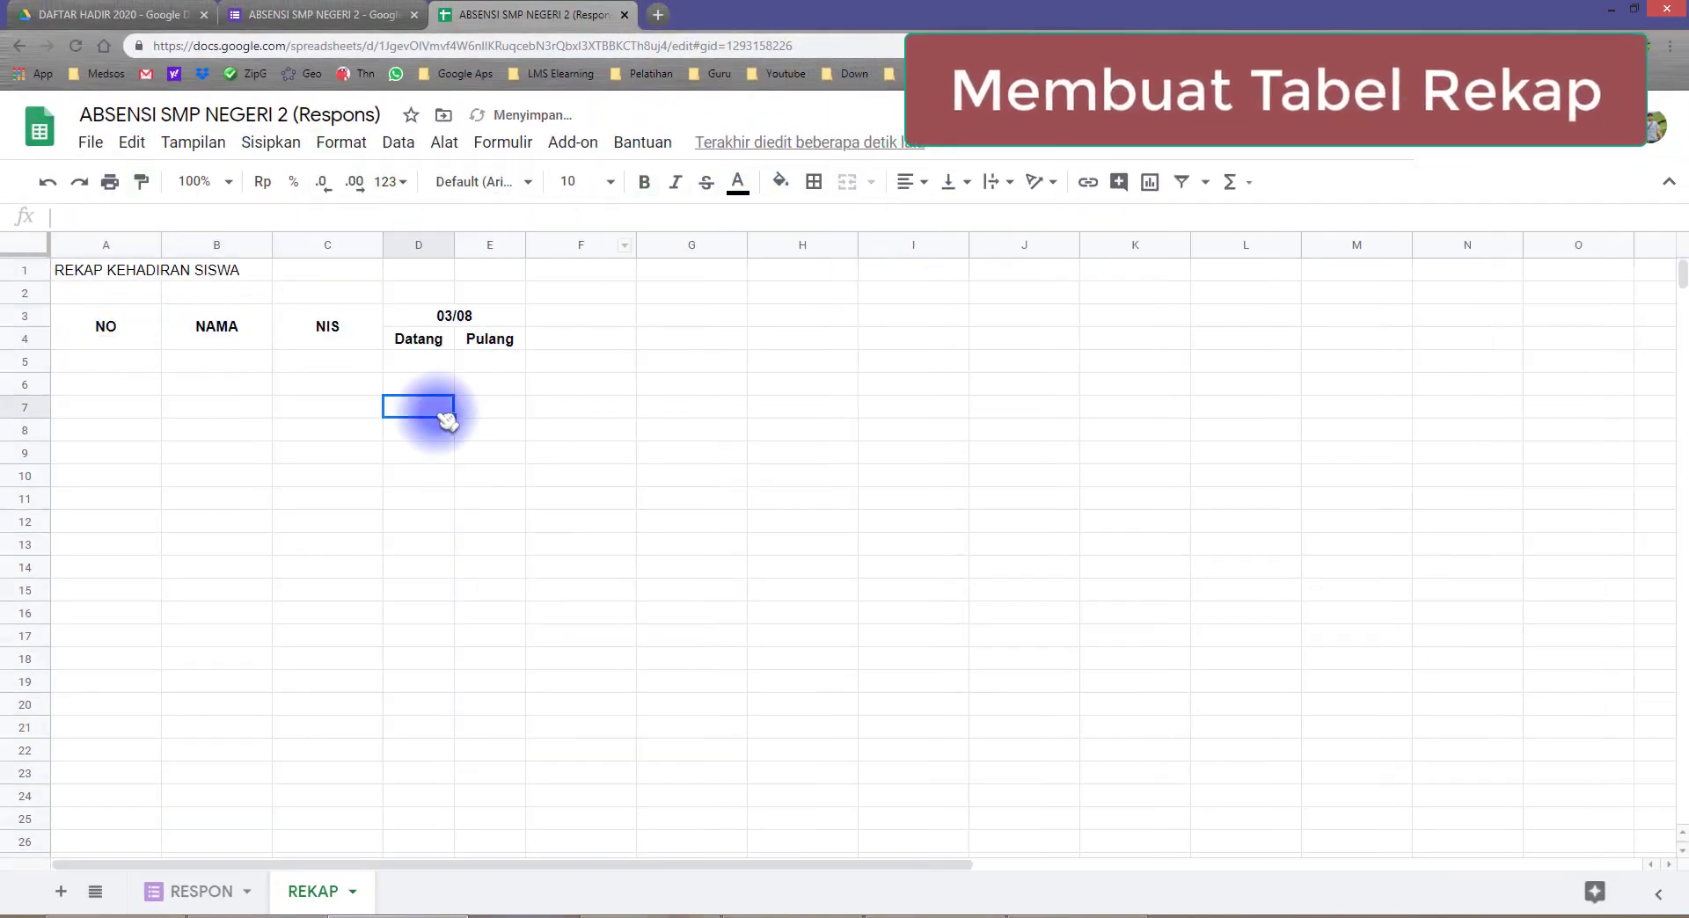
Step: Enlarge and centre the title across A1:K1, and build a bordered table to row 22 with added 04/08, 05/08 and 06/08 Datang and Pulang columns
left_click(528, 312)
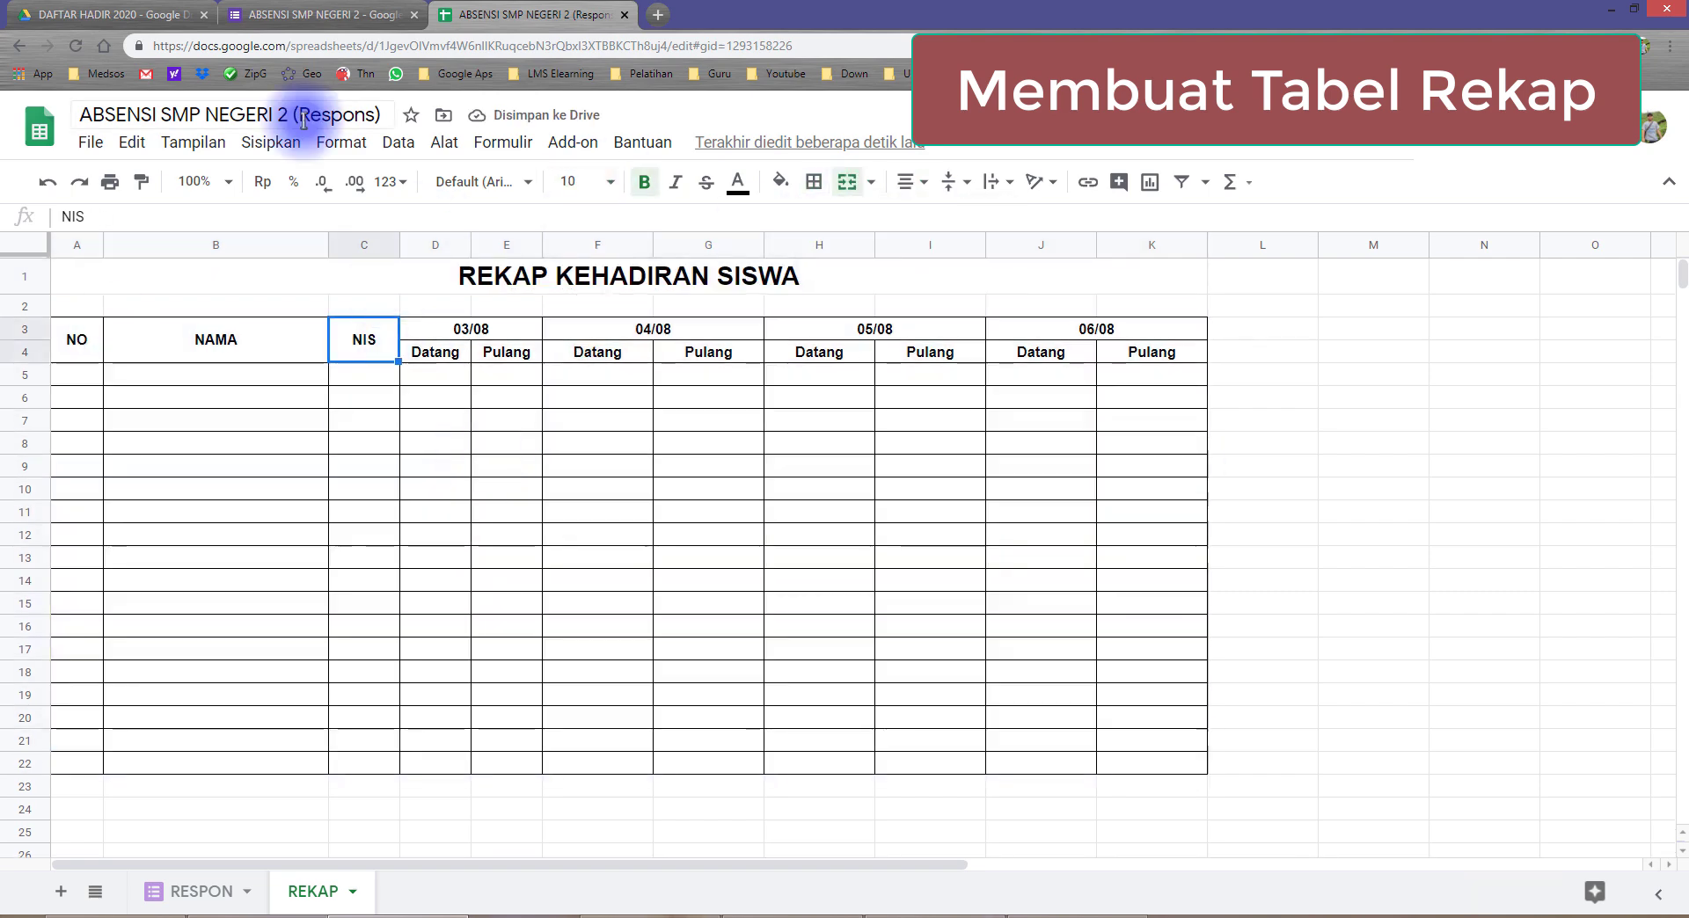
left_click(245, 145)
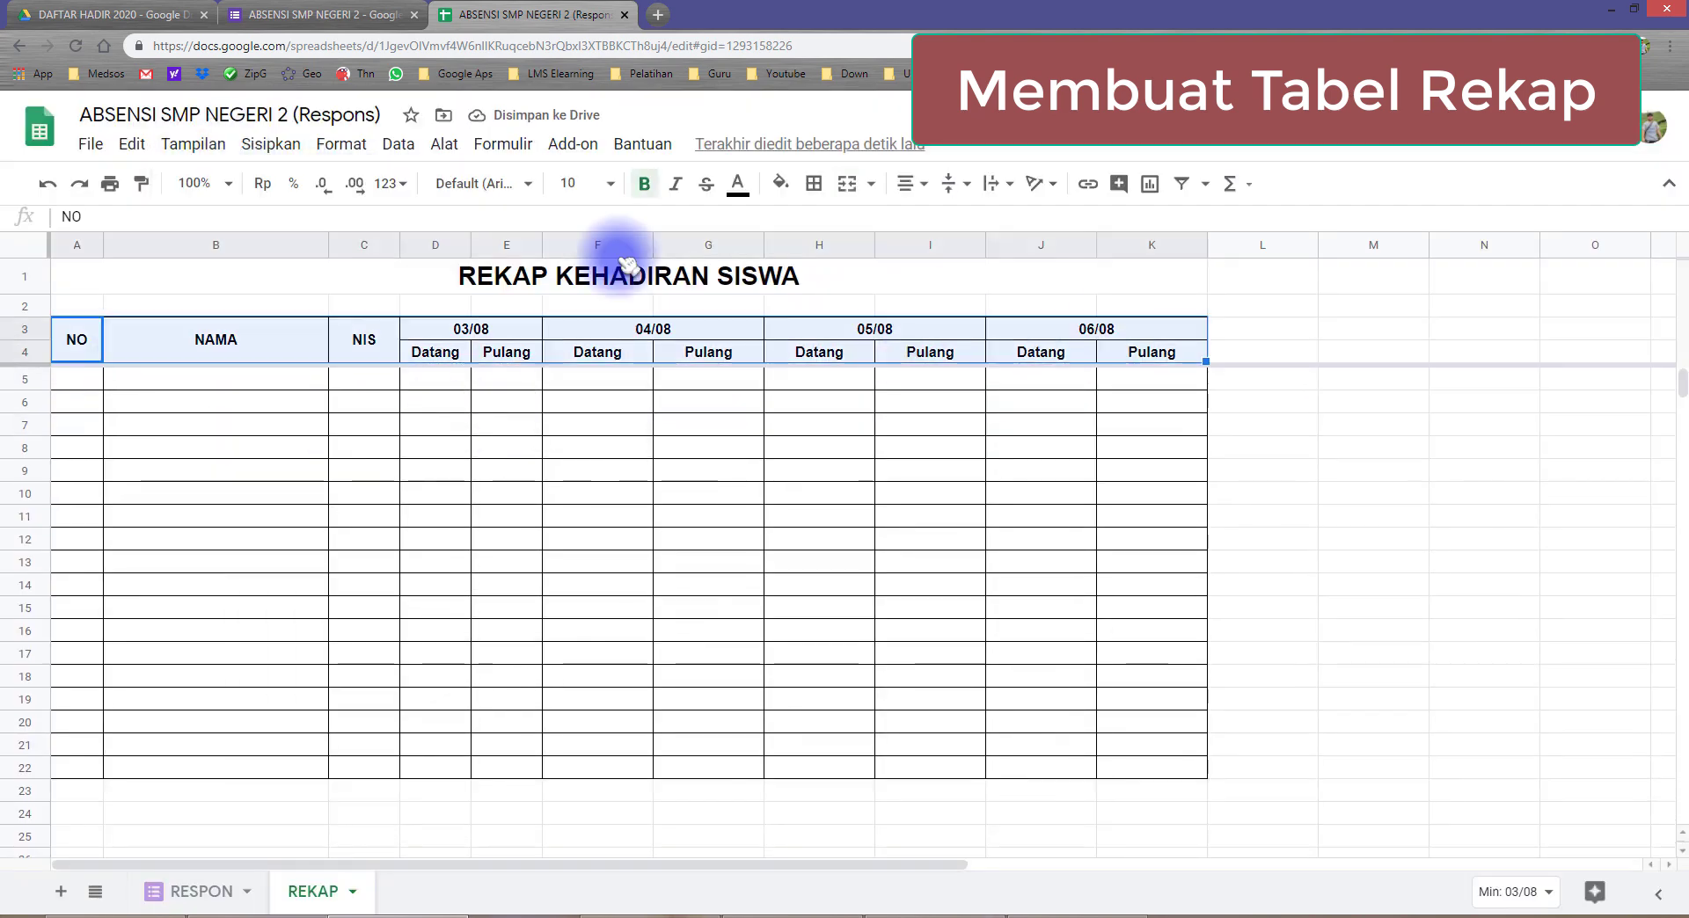
Step: Shade the heading rows light red and fill A5:A22 with centred row numbers 1 to 18
left_click_drag(102, 435, 107, 772)
left_click_drag(107, 772, 108, 772)
left_click(923, 182)
left_click(934, 216)
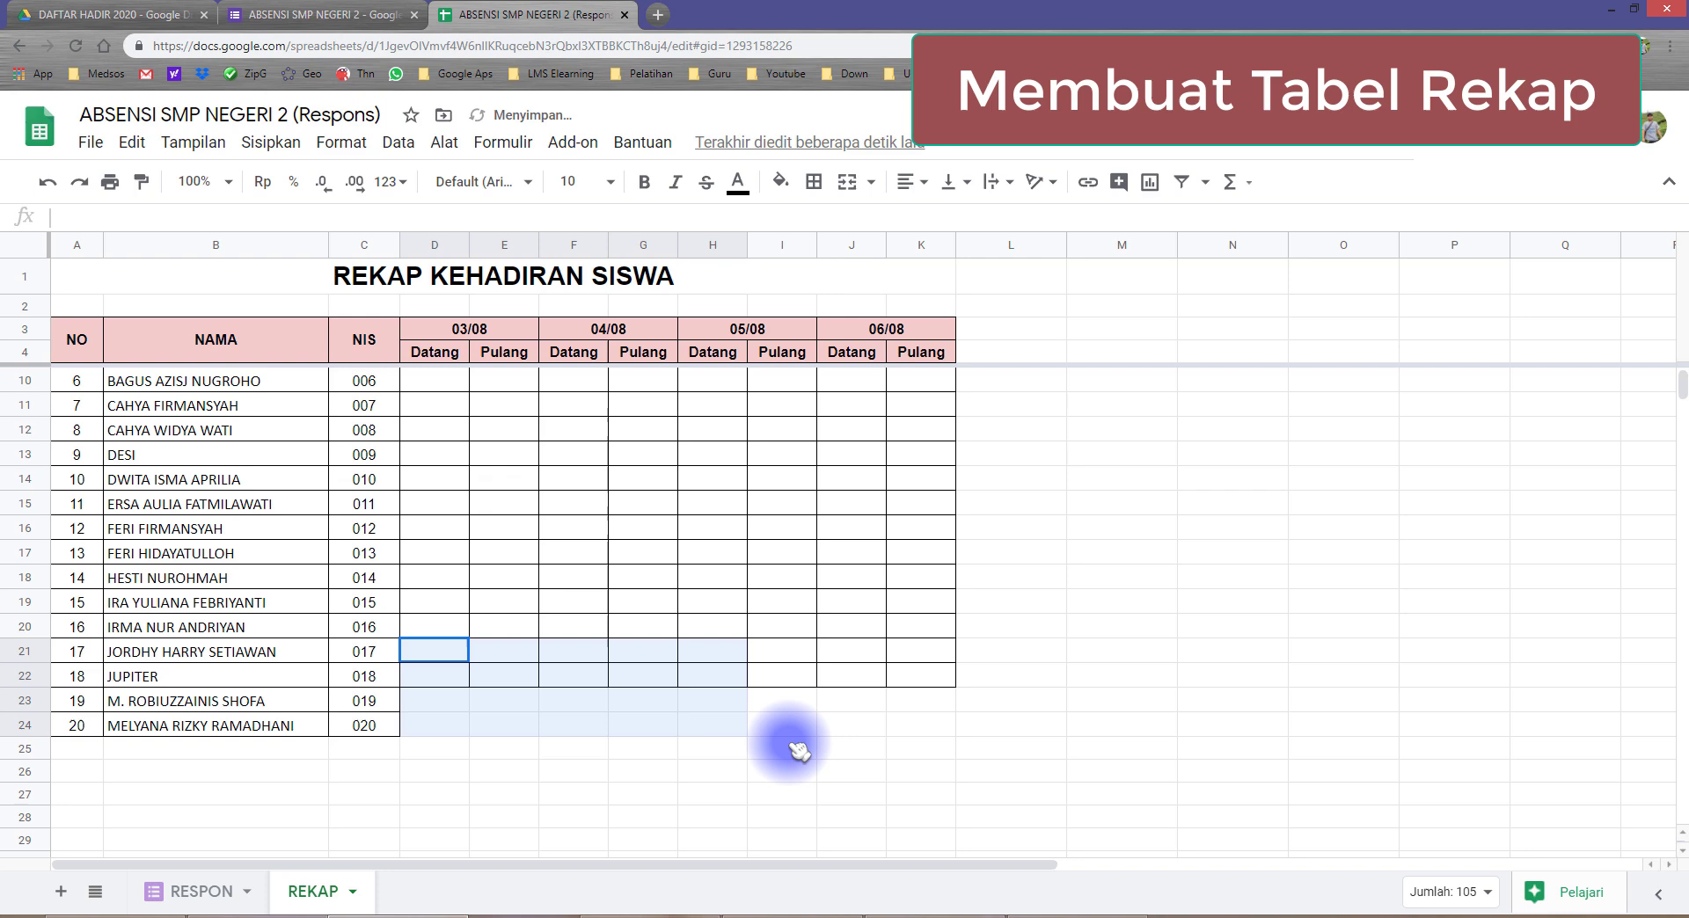
Step: Fill the NAMA and NIS columns with the student names and NIS numbers, extending the table to 20 numbered rows
scroll(780, 737, "down", 3)
scroll(452, 621, "up", 3)
left_click(434, 577)
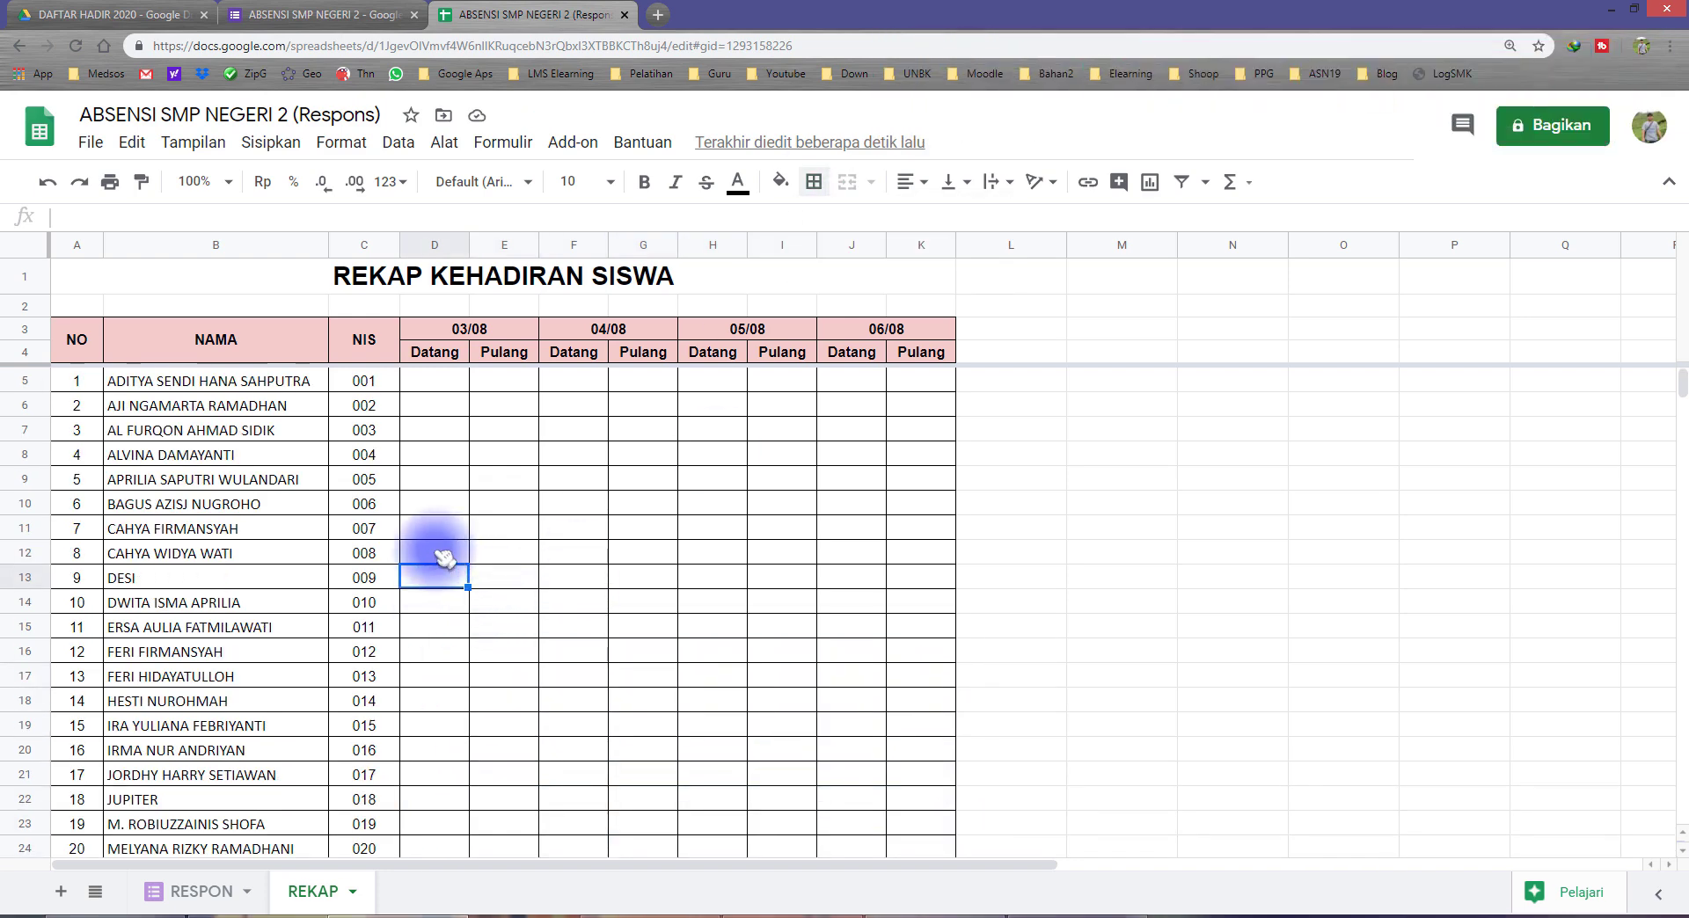
Step: Review the student names and NIS numbers in rows 5 to 24 and the date headings with their Datang and Pulang columns
left_click(189, 387)
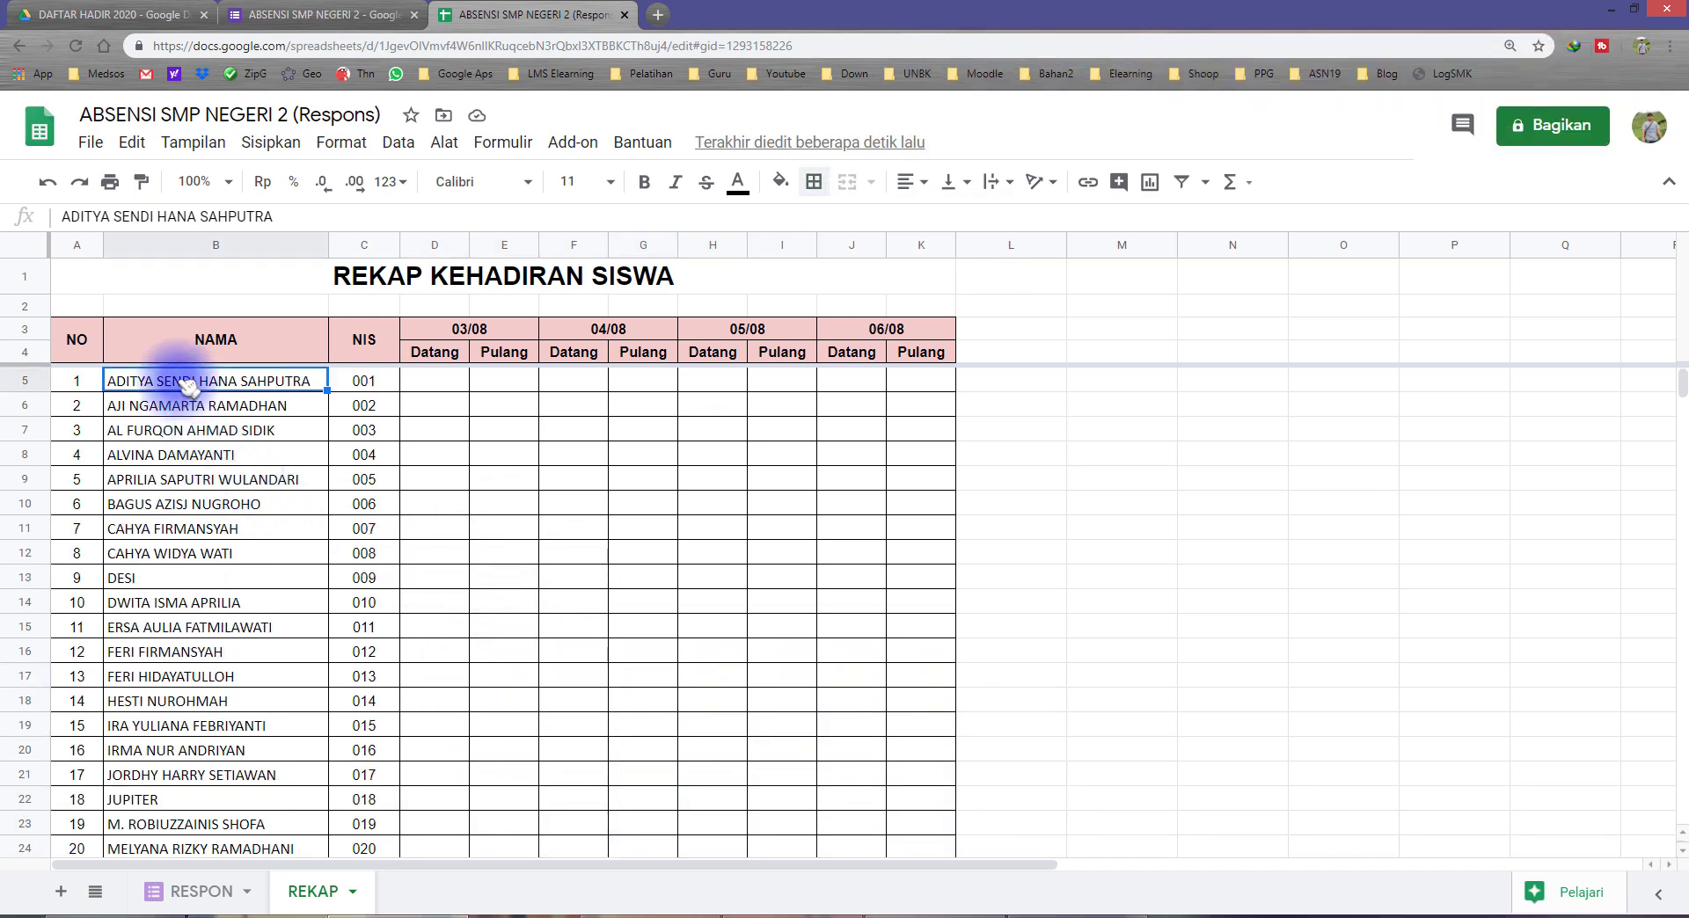
left_click(373, 386)
left_click_drag(235, 387, 356, 730)
left_click(356, 730)
scroll(281, 510, "up", 2)
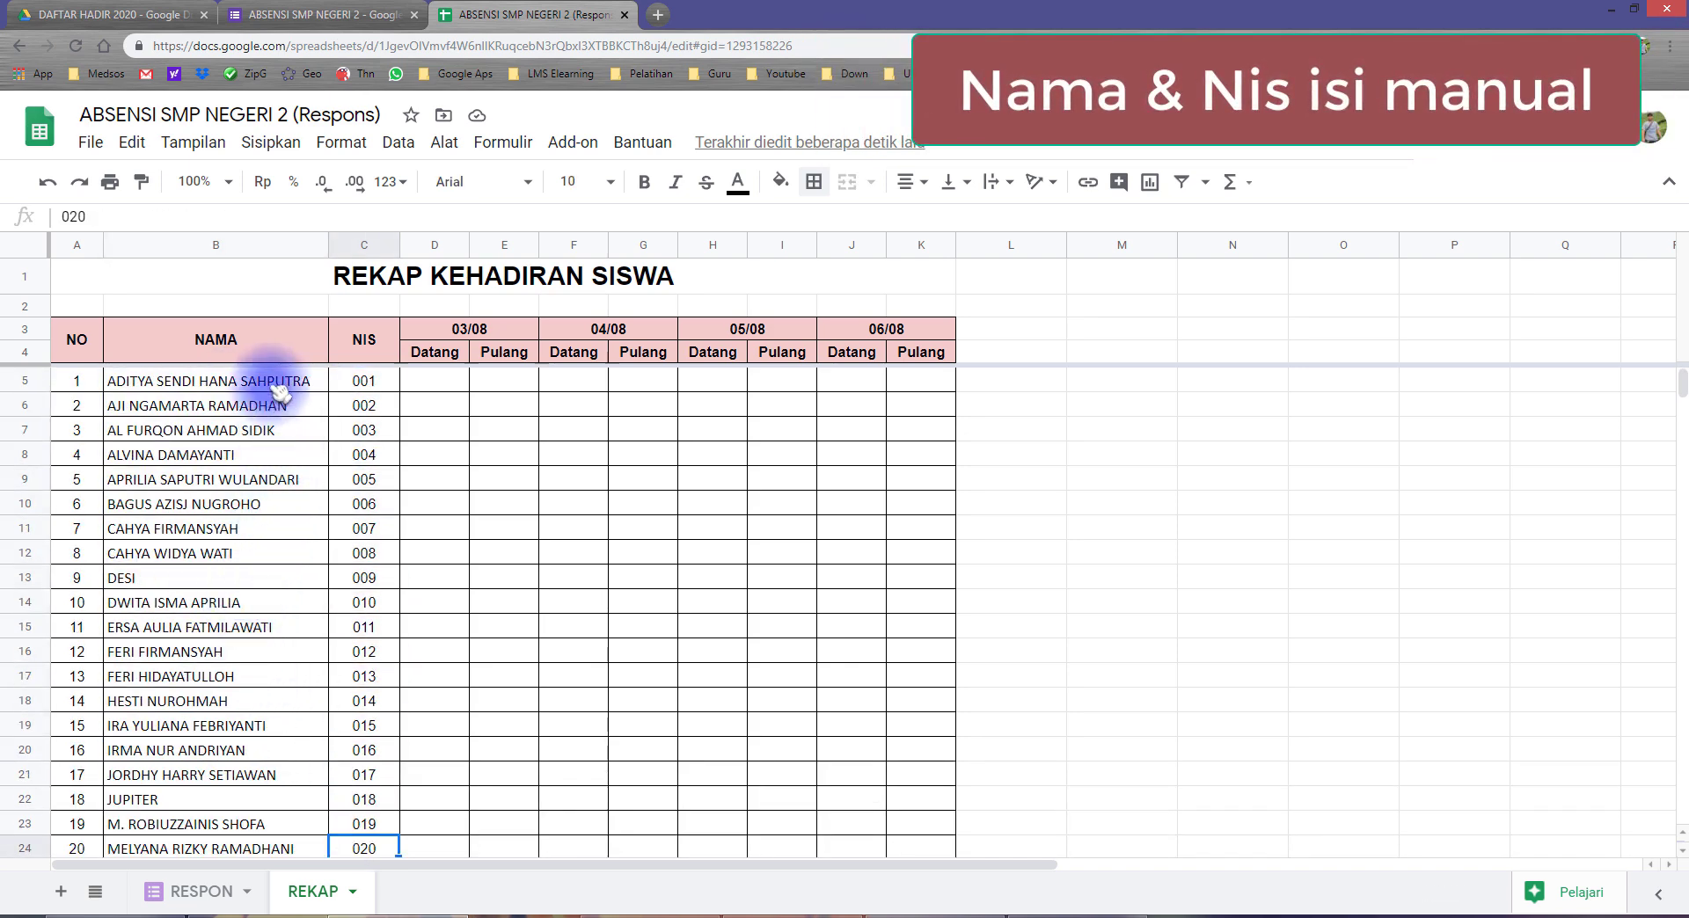
left_click_drag(280, 393, 362, 663)
scroll(362, 671, "down", 2)
scroll(335, 626, "up", 1)
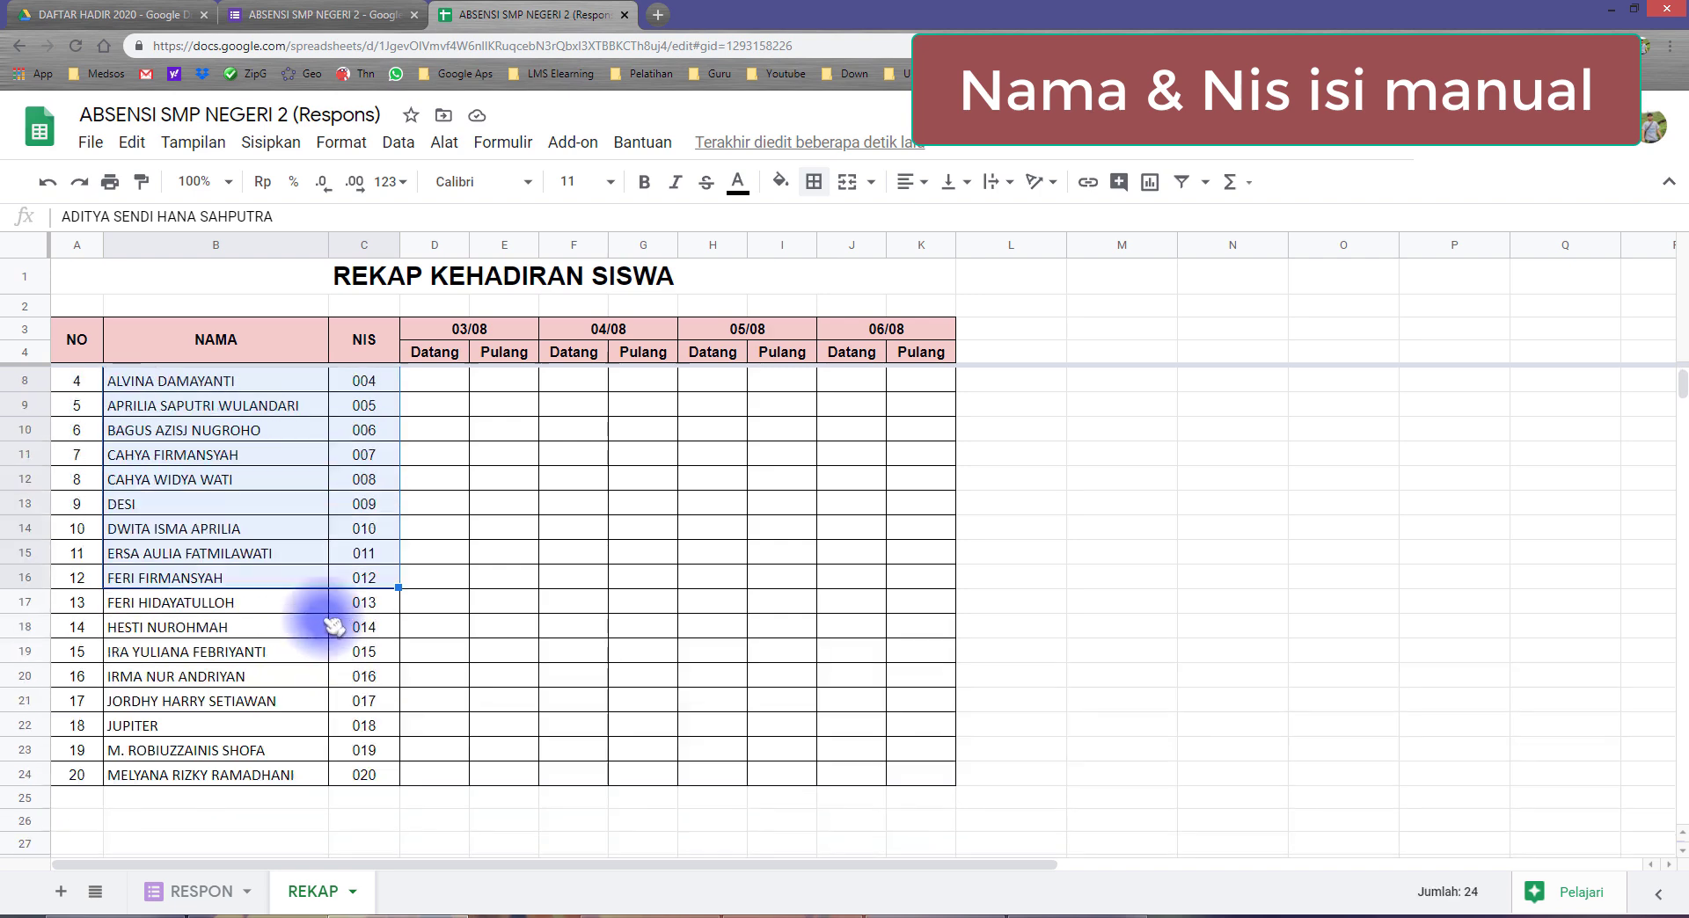
scroll(334, 626, "up", 1)
left_click(238, 454)
left_click(233, 386)
left_click(227, 449)
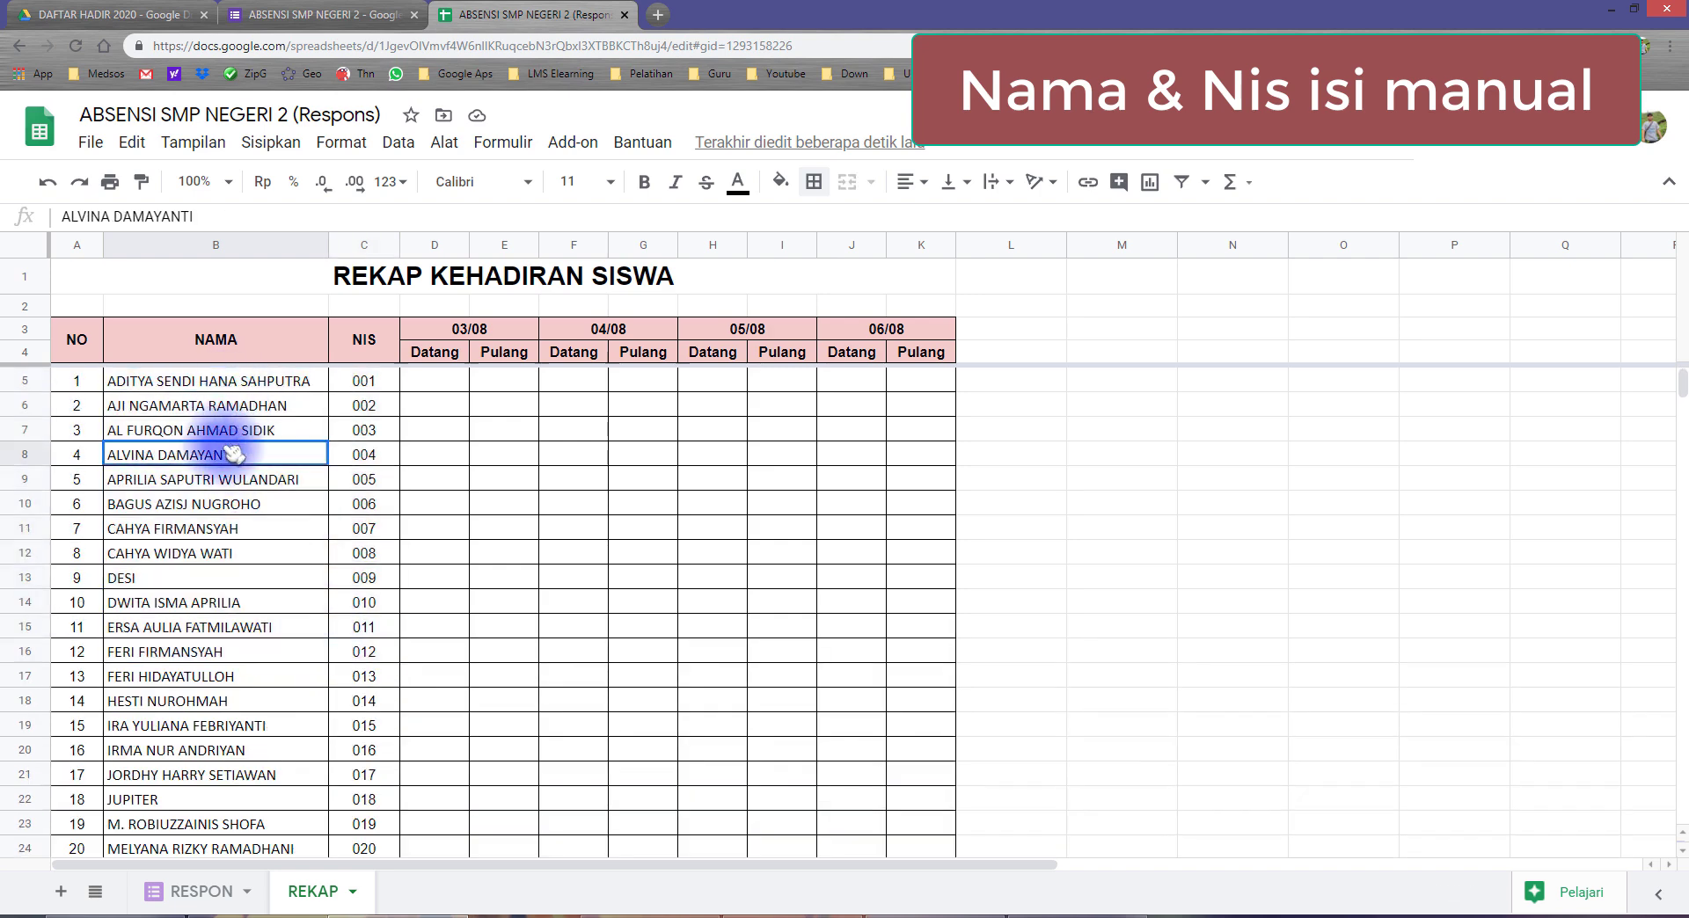
left_click(235, 526)
left_click(362, 405)
left_click(361, 481)
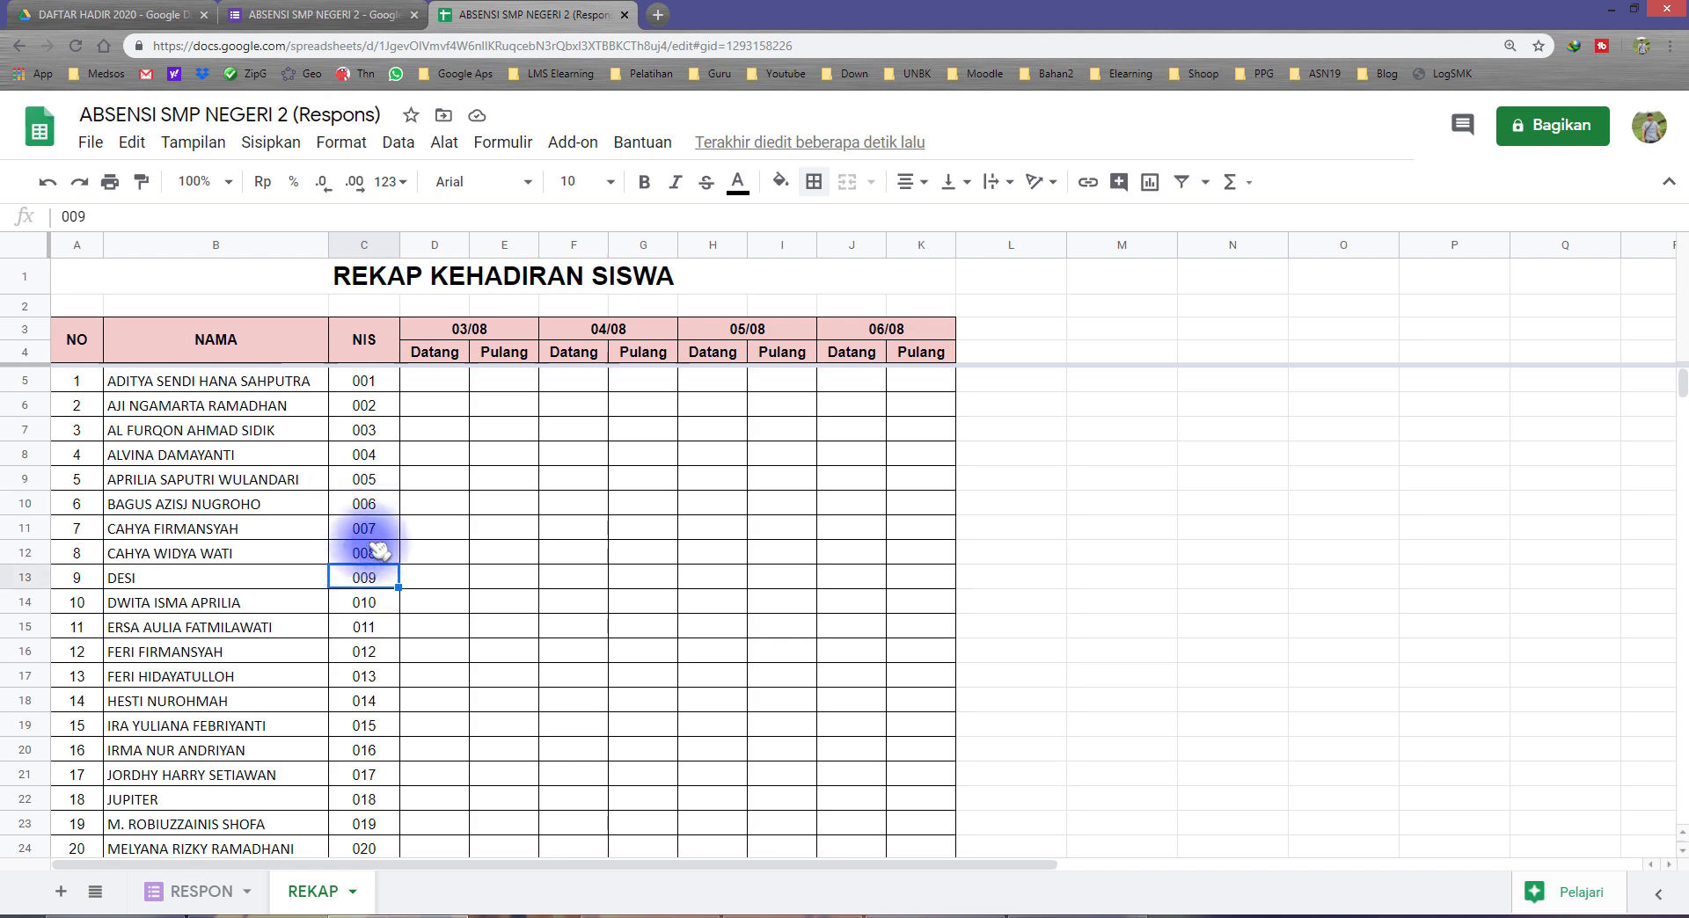
left_click_drag(365, 381, 377, 771)
scroll(376, 766, "down", 2)
left_click(377, 604)
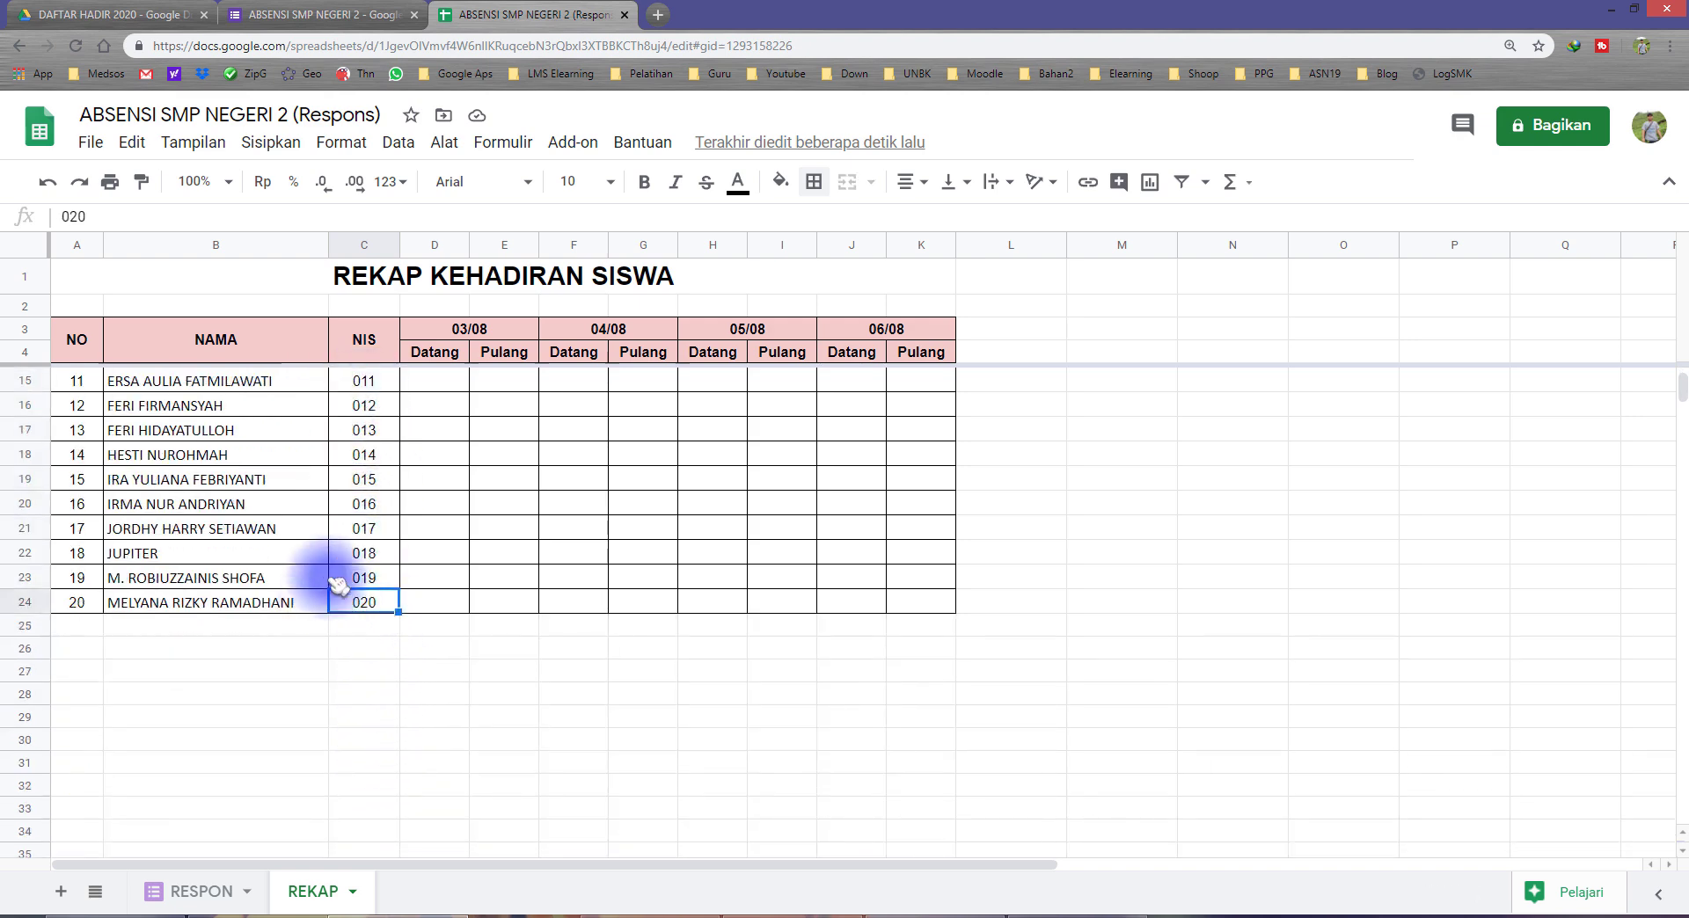
scroll(342, 535, "up", 3)
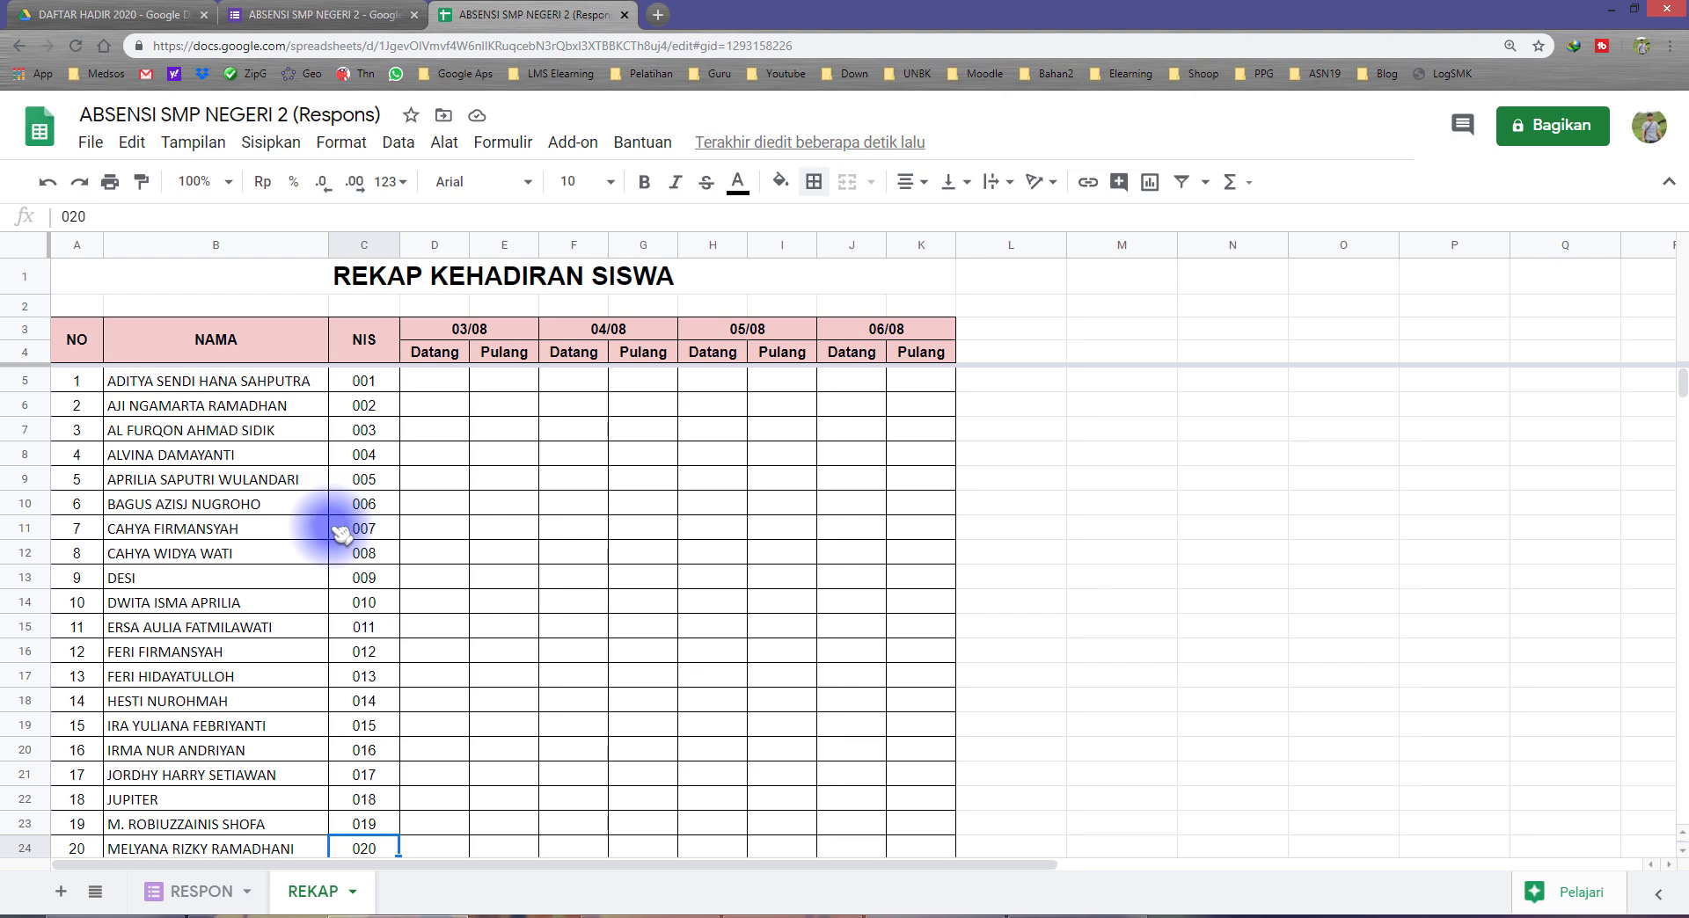
left_click_drag(263, 381, 358, 519)
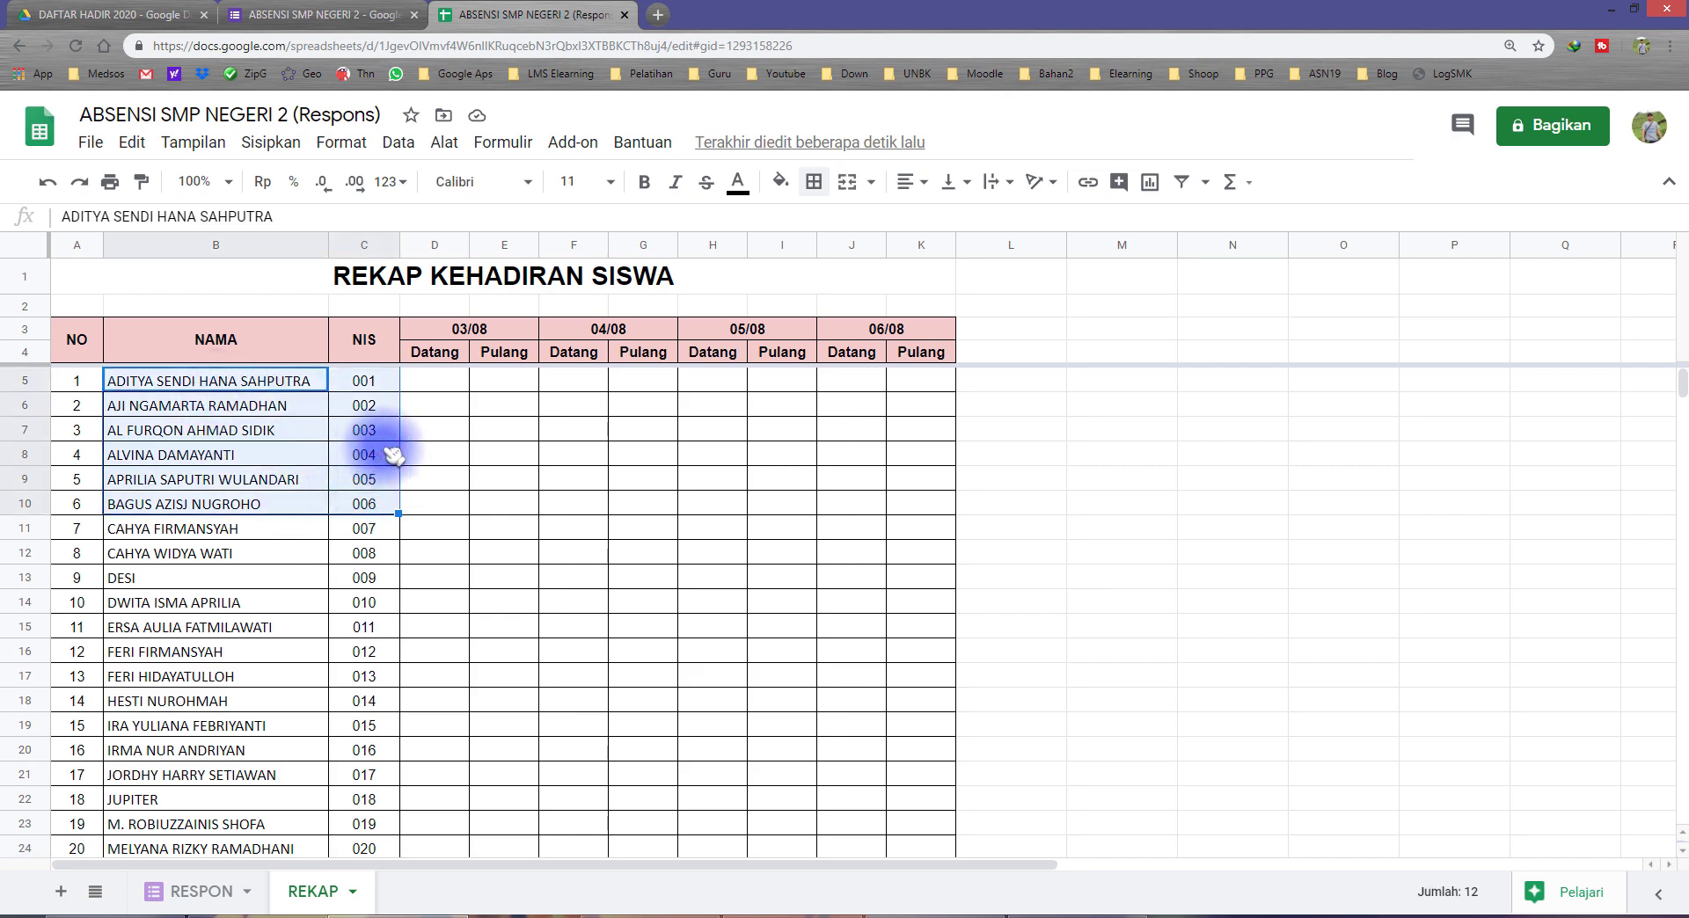
left_click(463, 340)
left_click(558, 331)
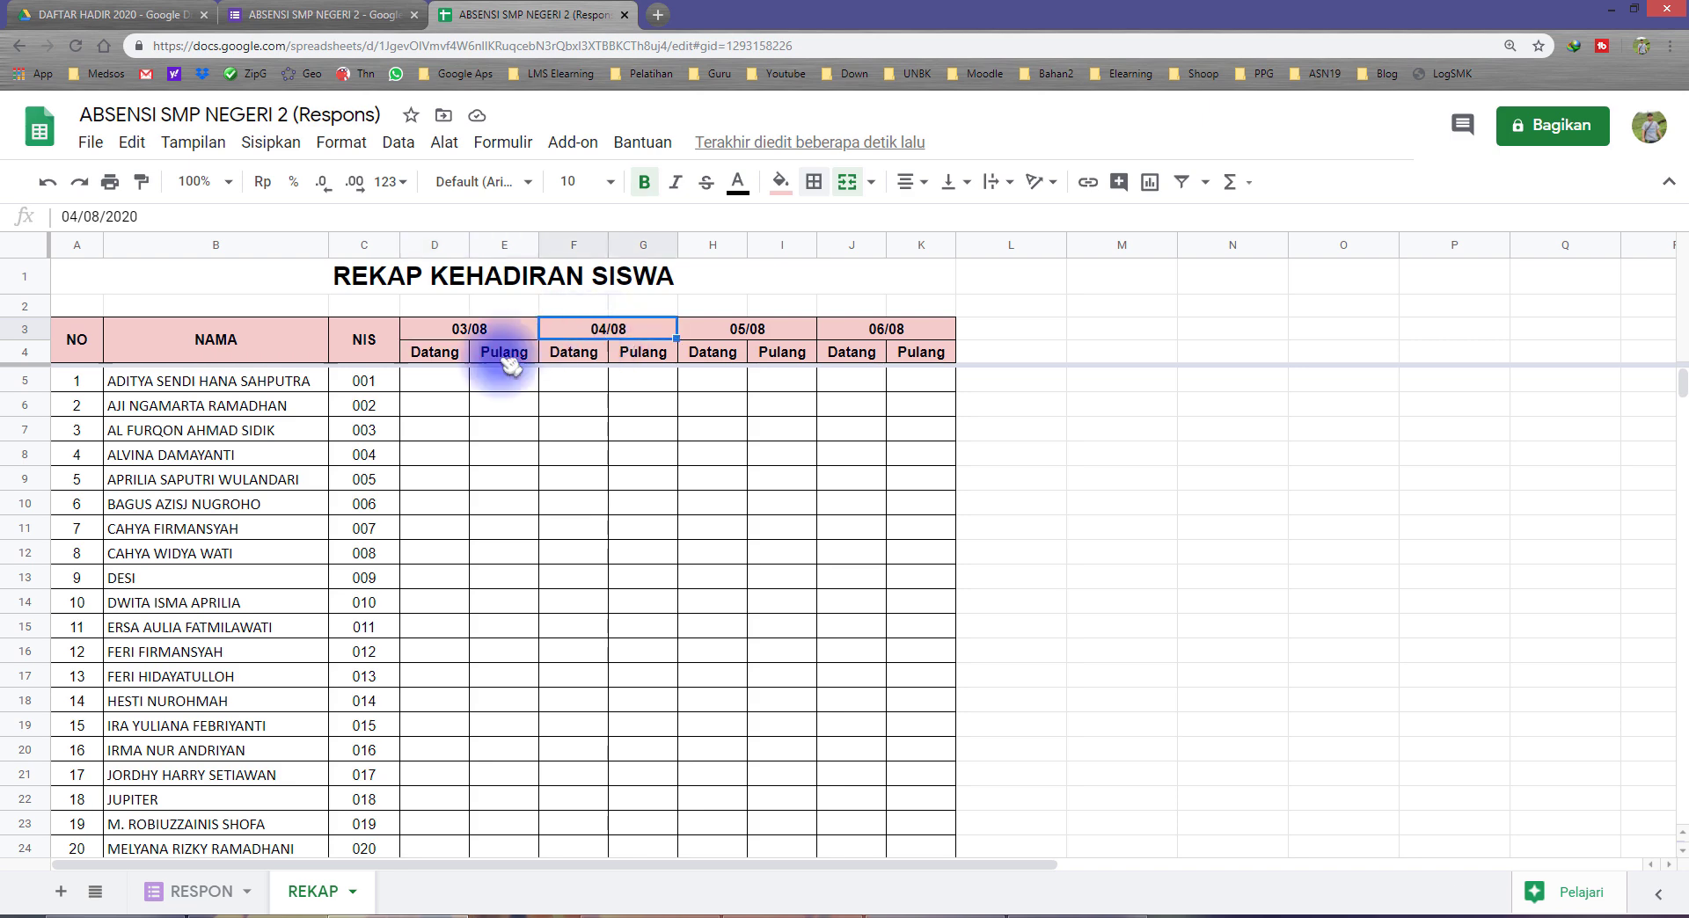
left_click(444, 356)
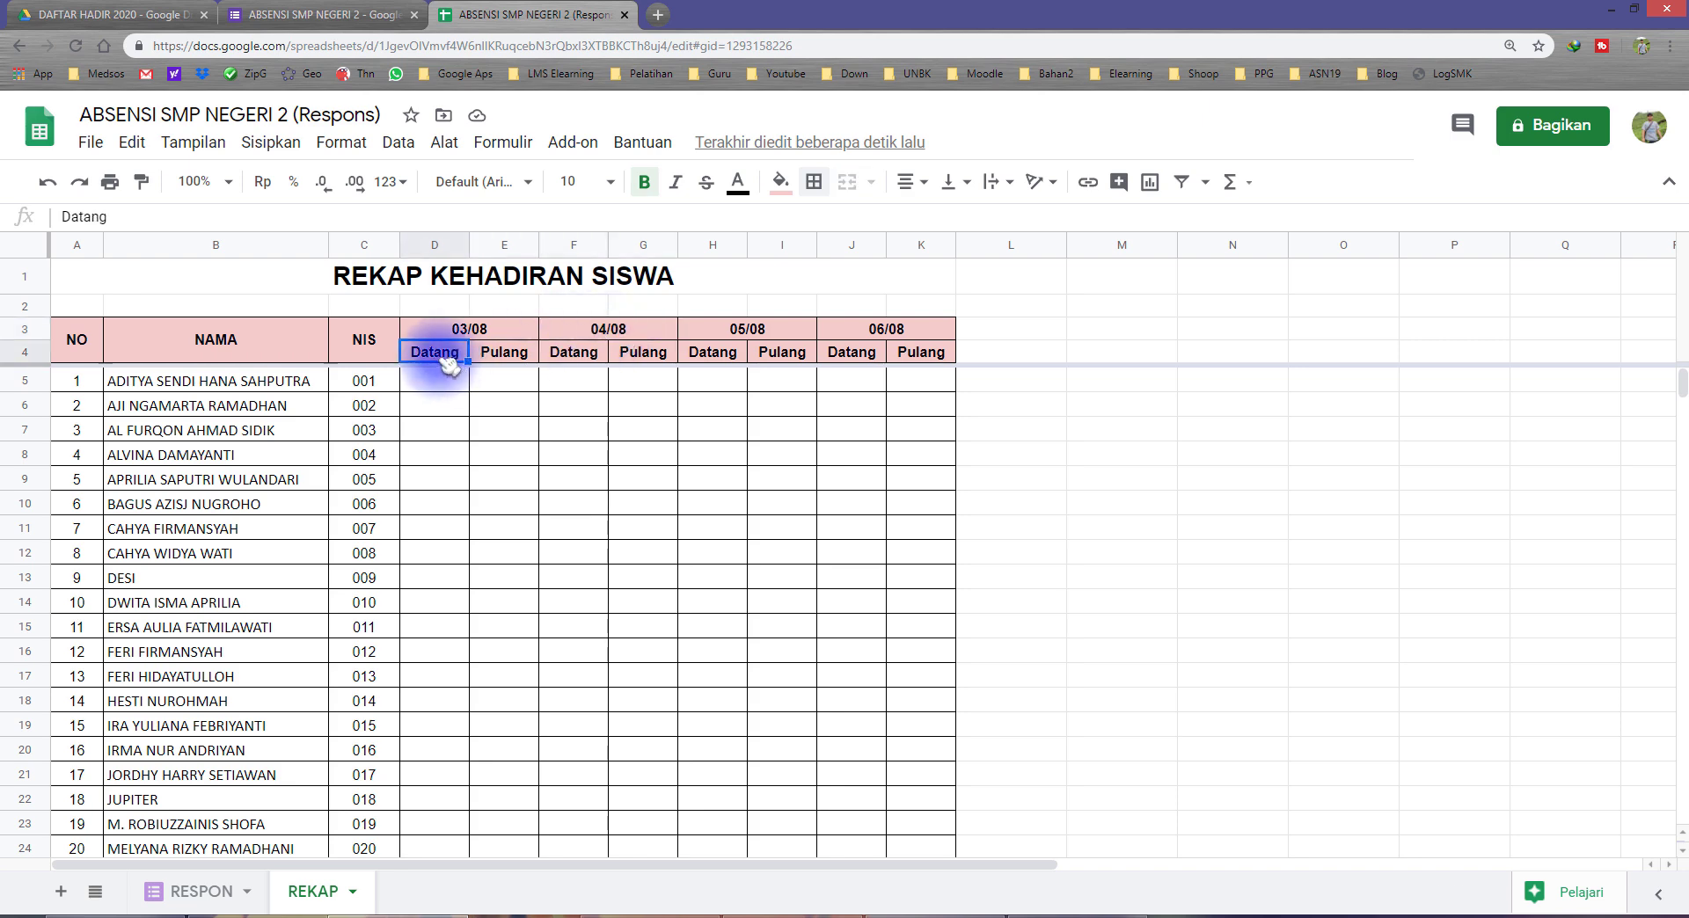
Step: Examine the Datang and Pulang columns under the REKAP dates and the response headings on the RESPON sheet
left_click(554, 361)
left_click(715, 359)
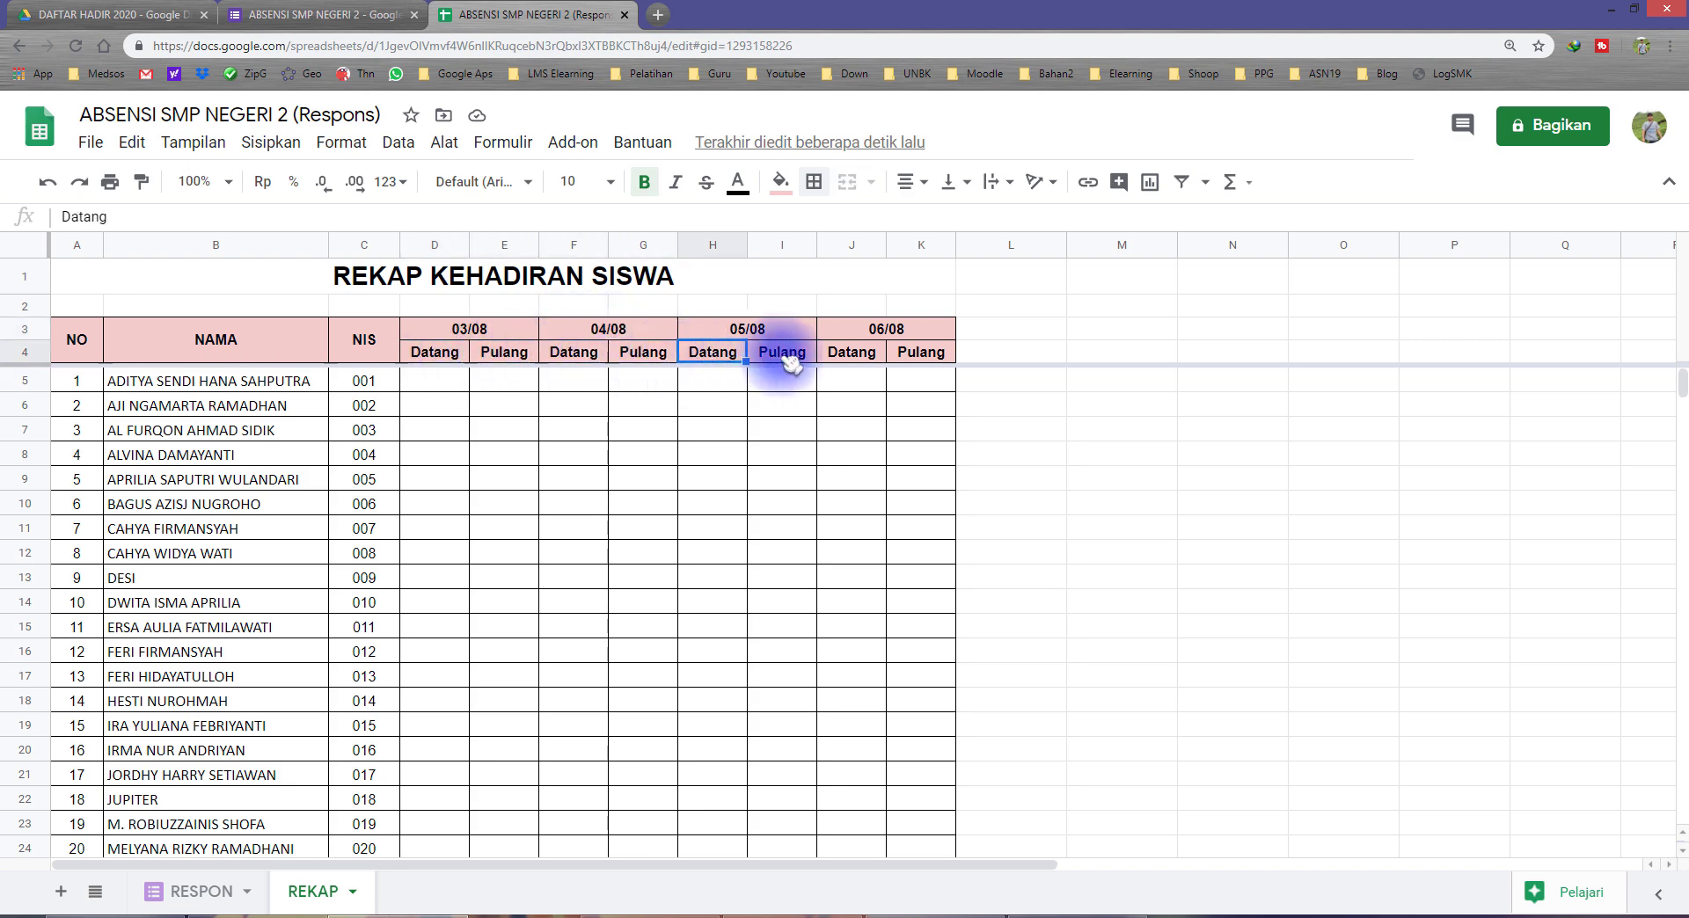
left_click(865, 356)
left_click(906, 356)
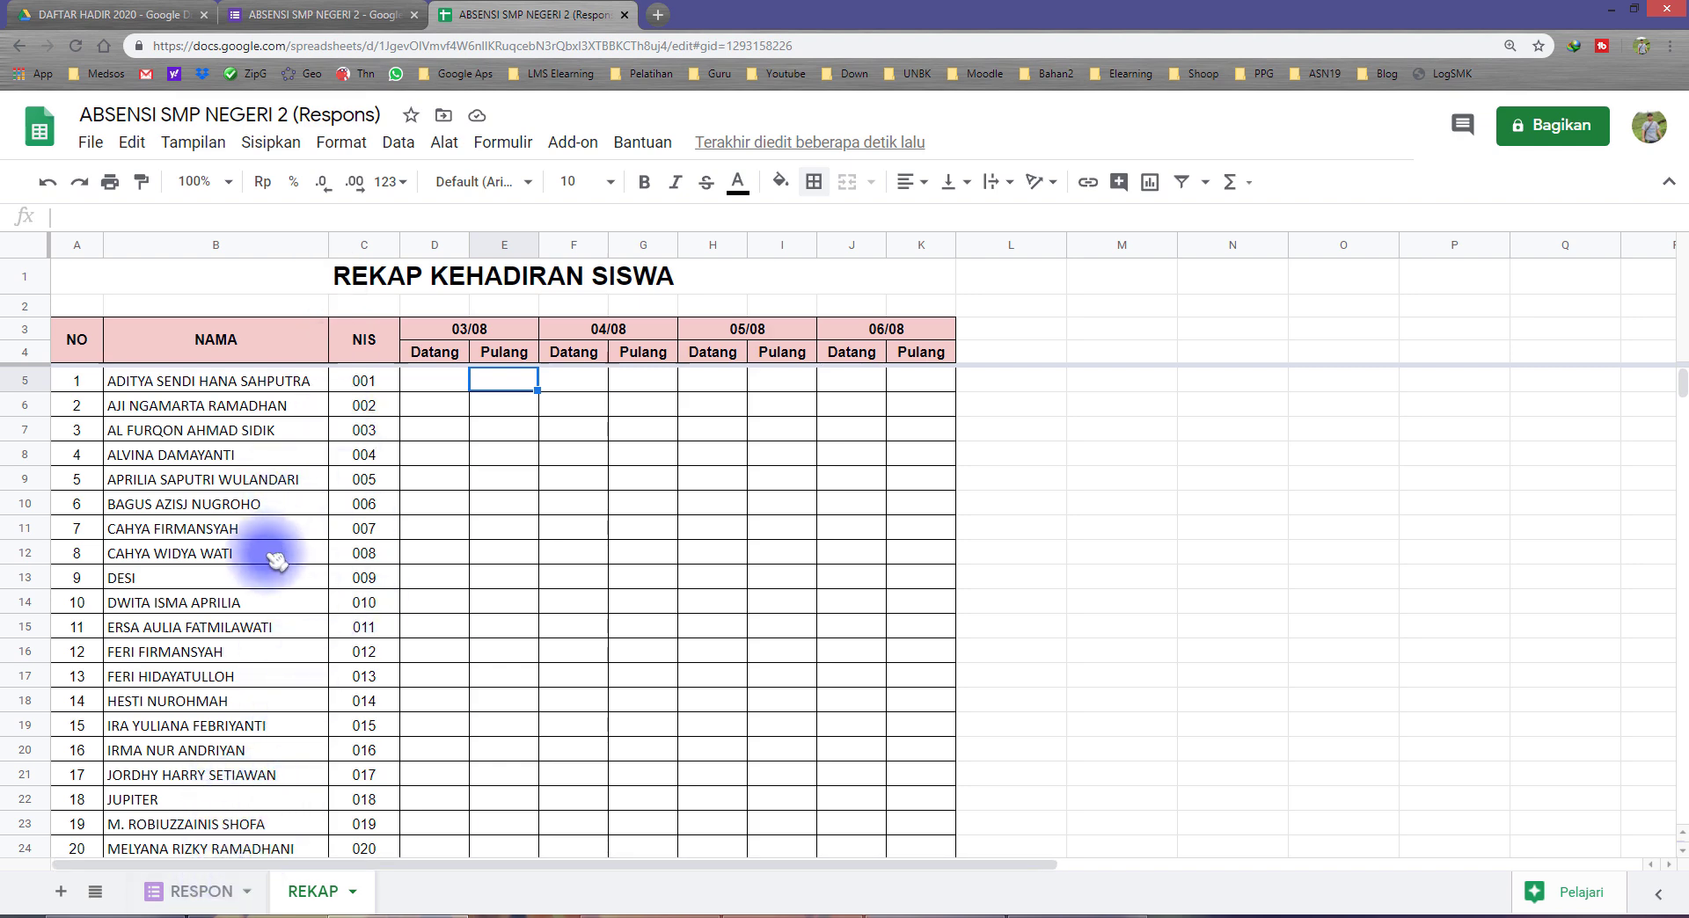
left_click(201, 892)
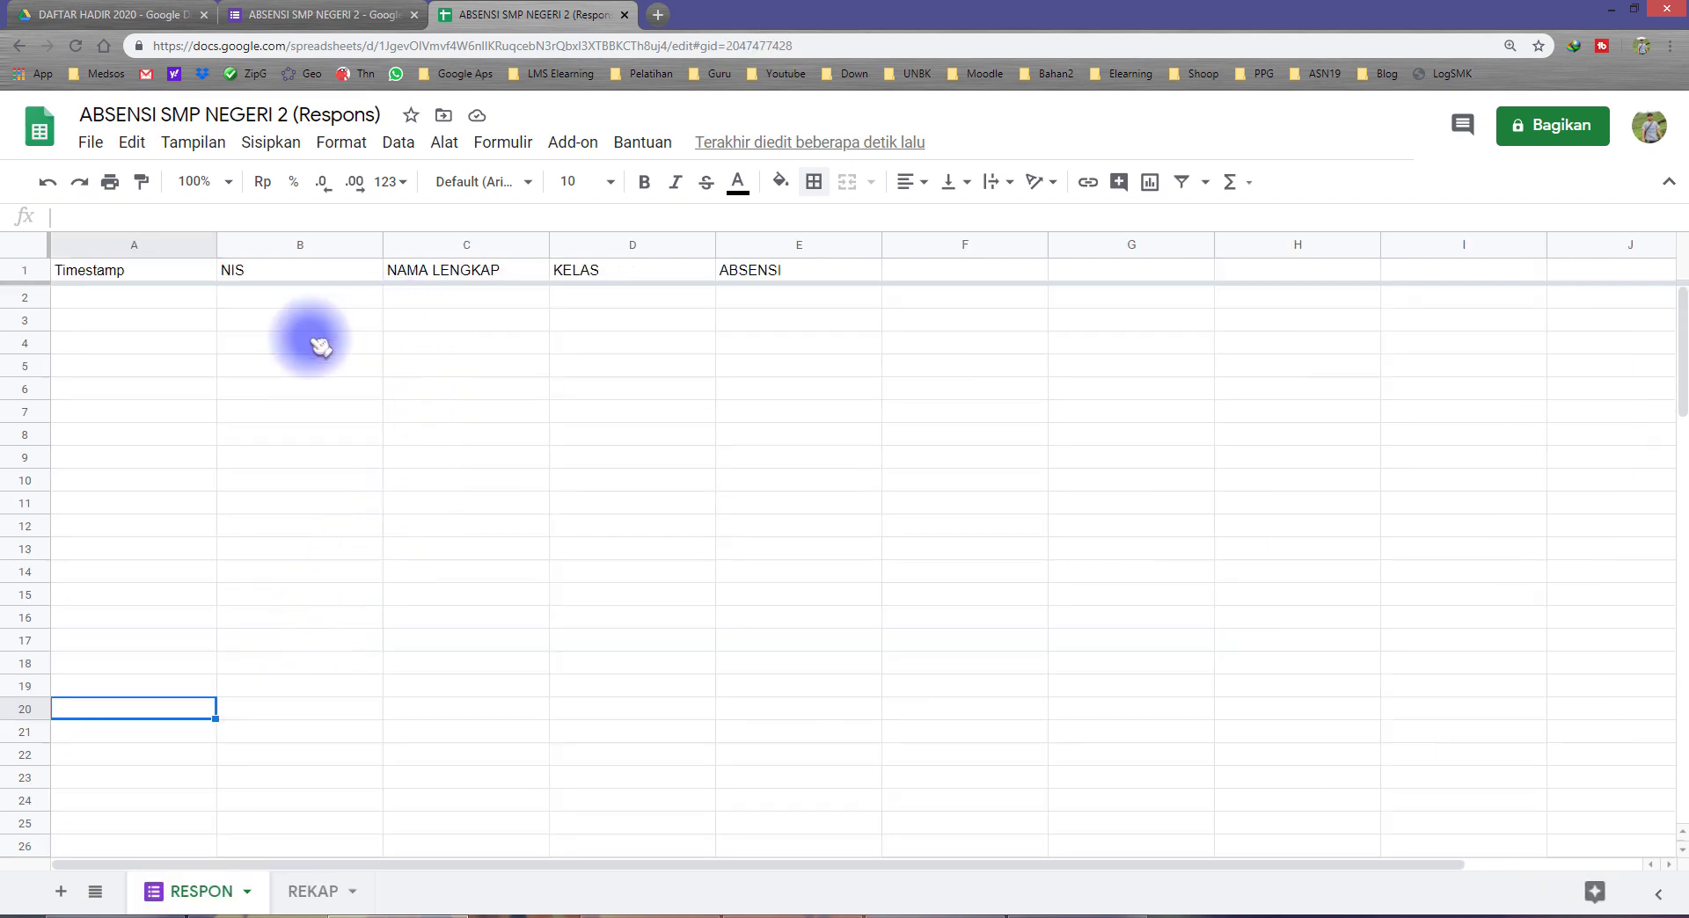
Step: Open a preview of the attendance form and copy the seventh student's name from the REKAP sheet
left_click(283, 24)
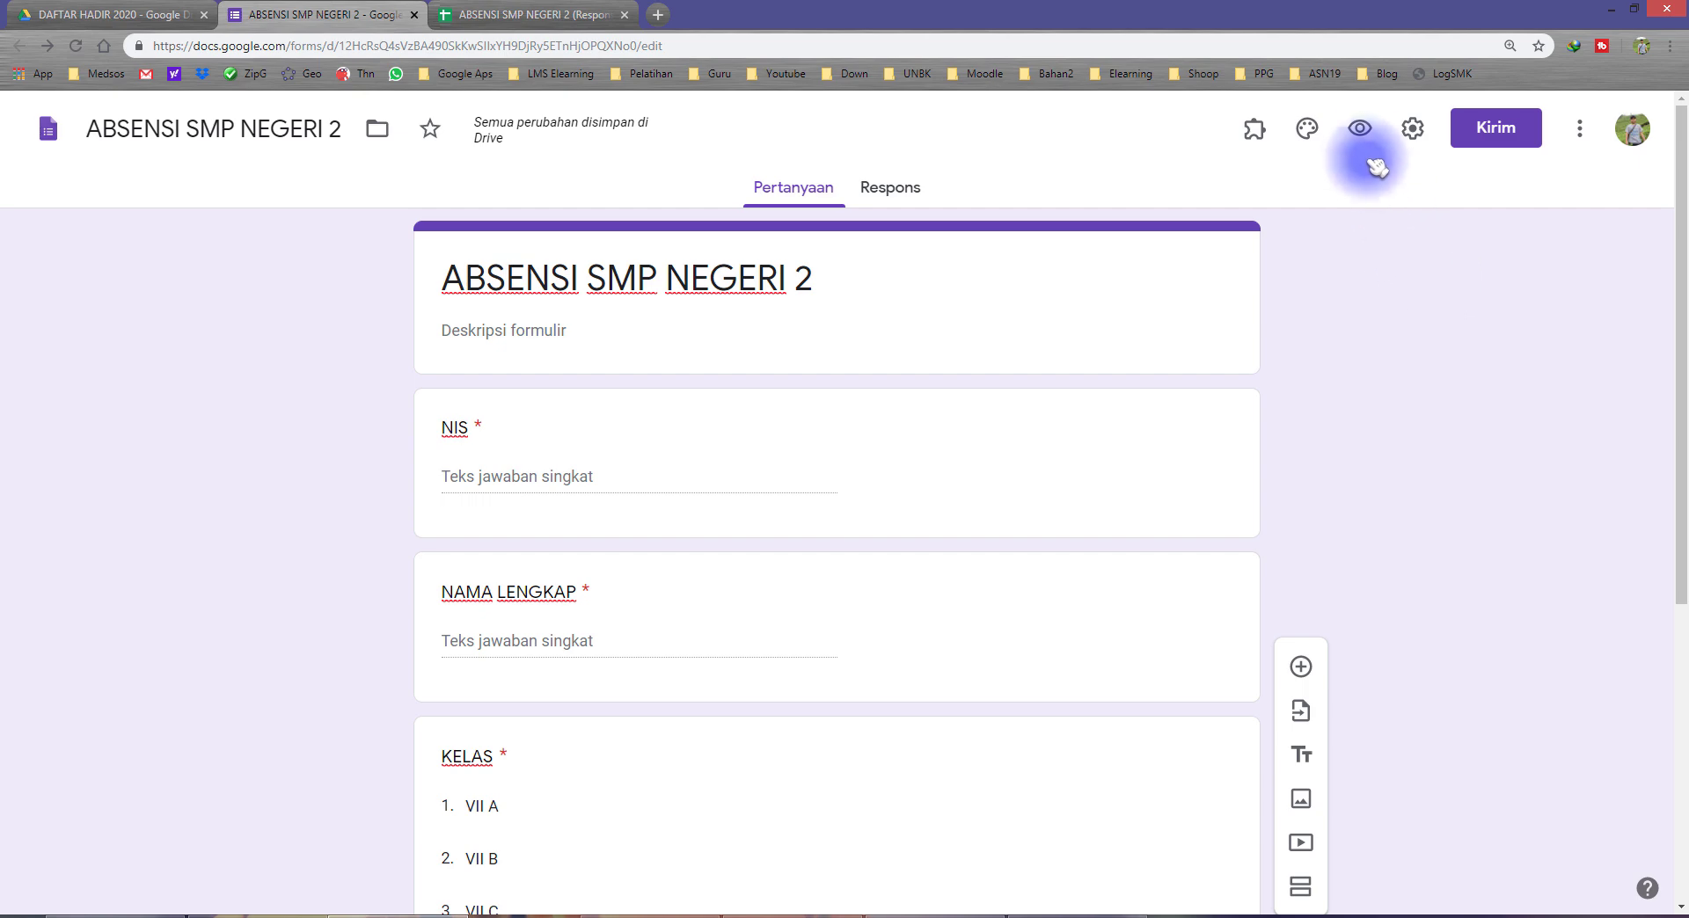
left_click(1362, 131)
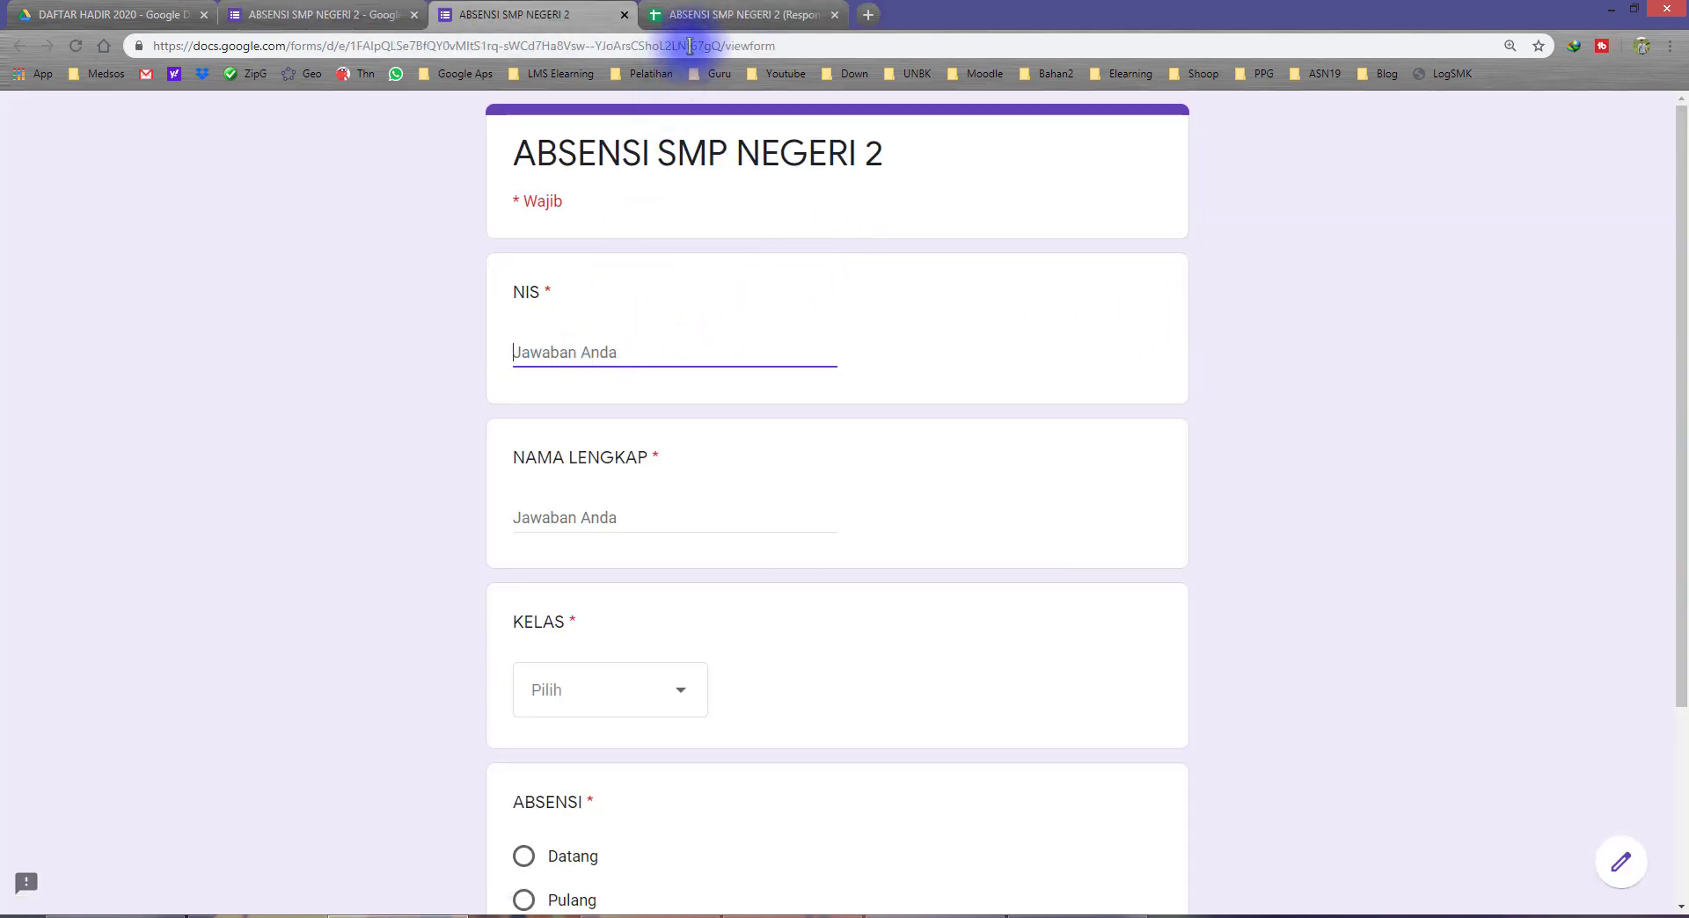
left_click(713, 15)
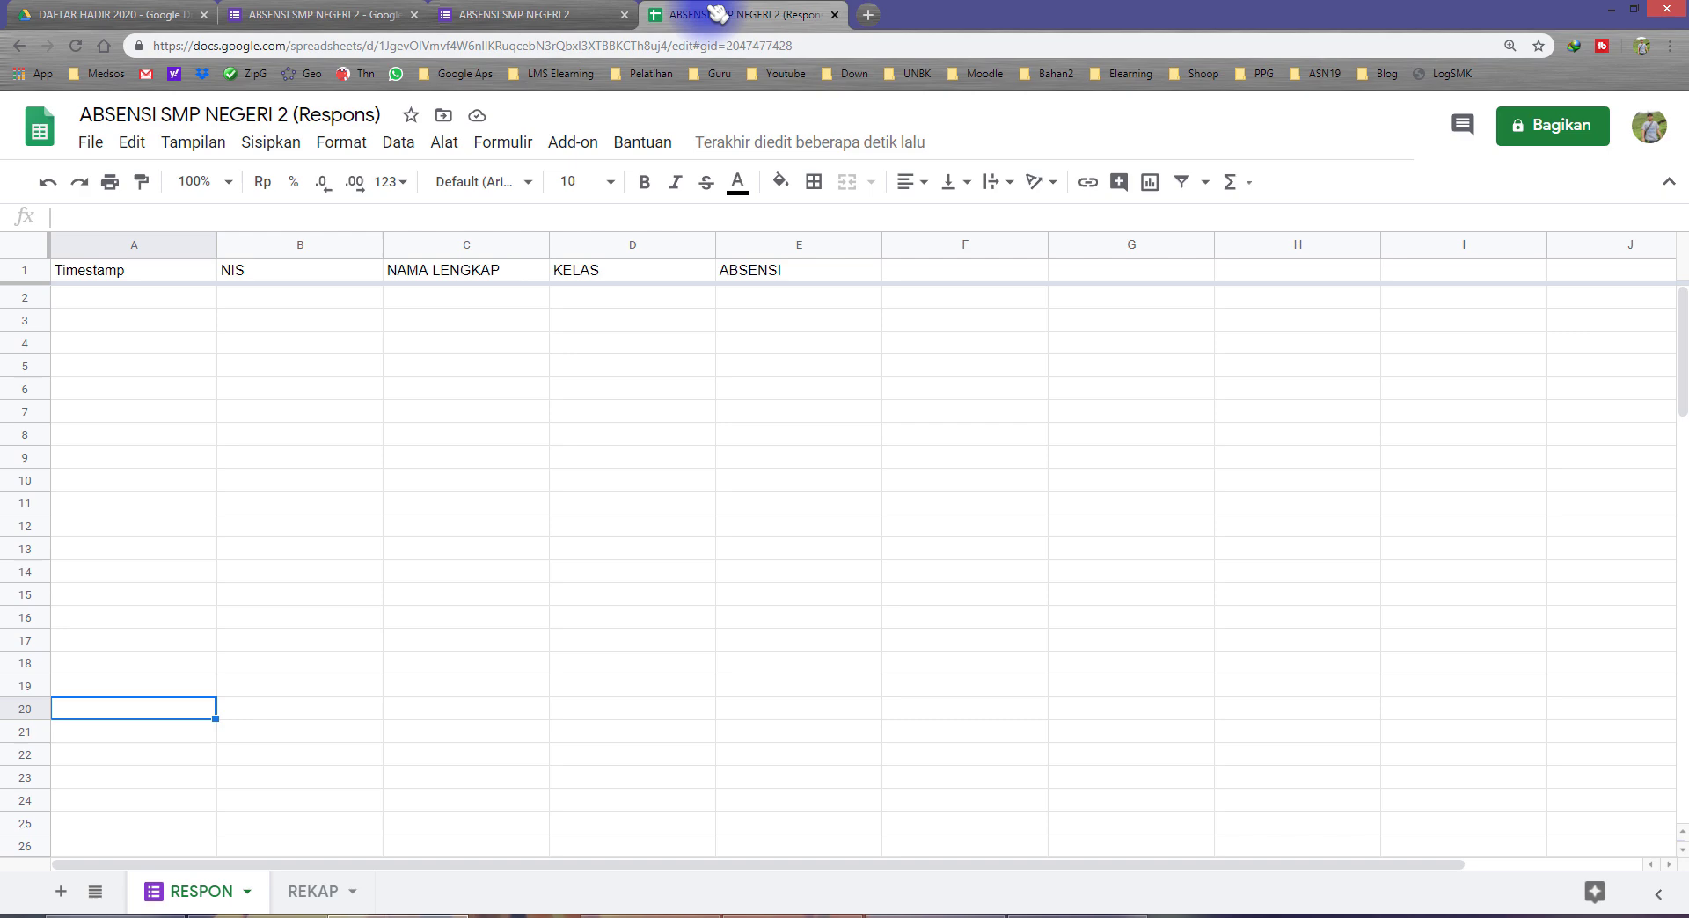
left_click(312, 891)
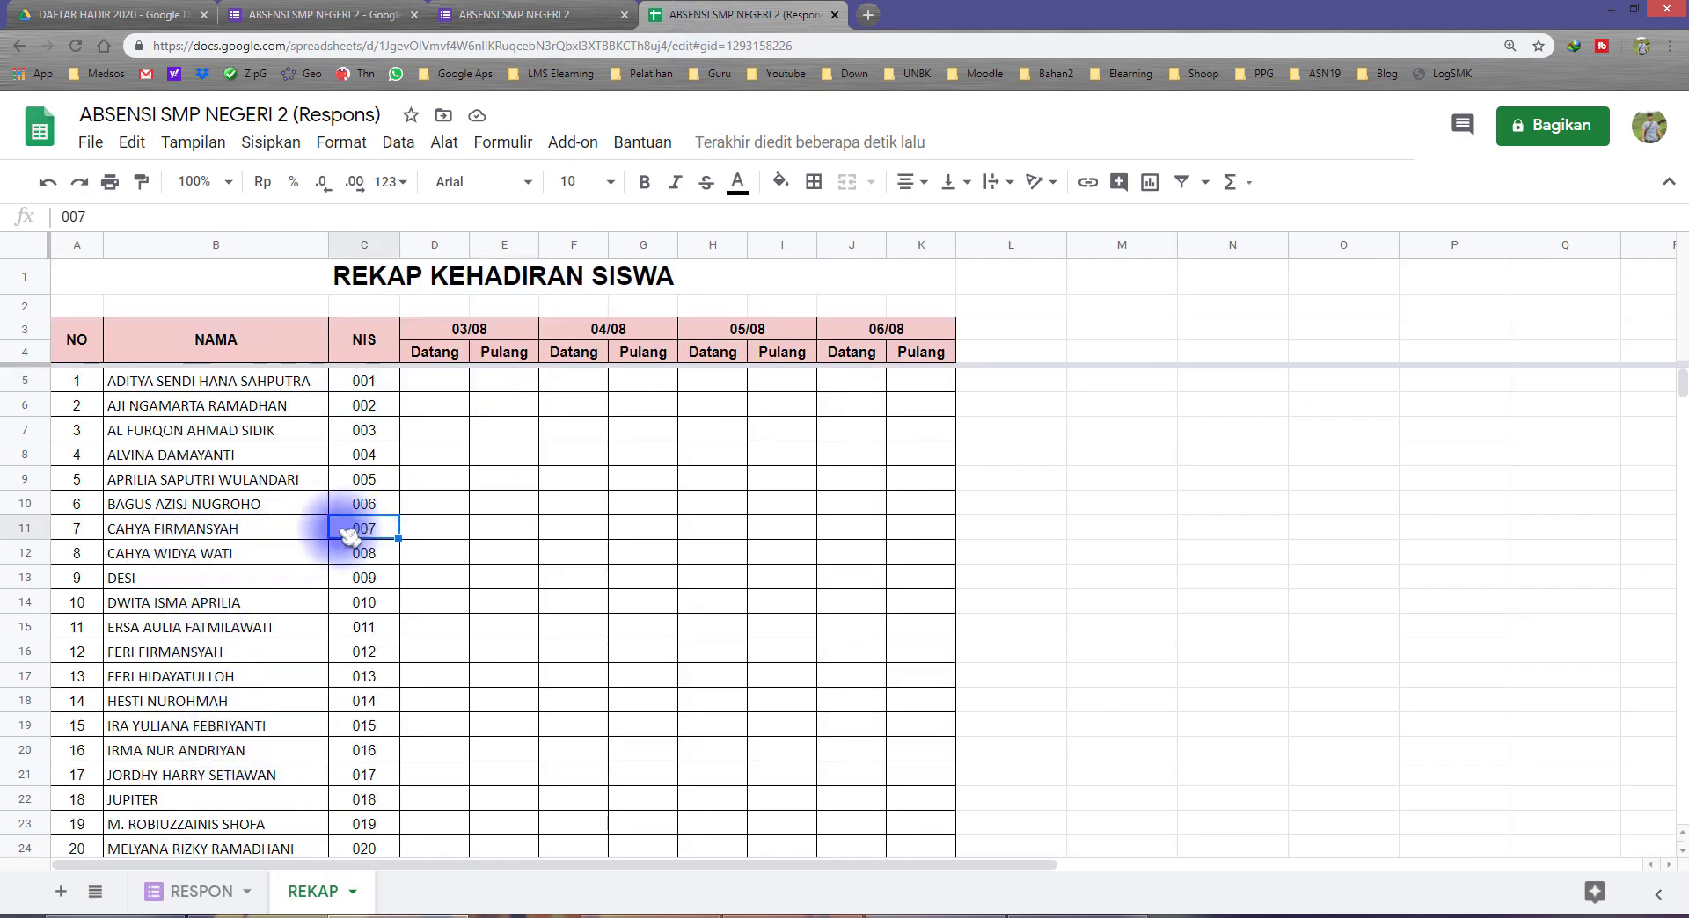
left_click(290, 538)
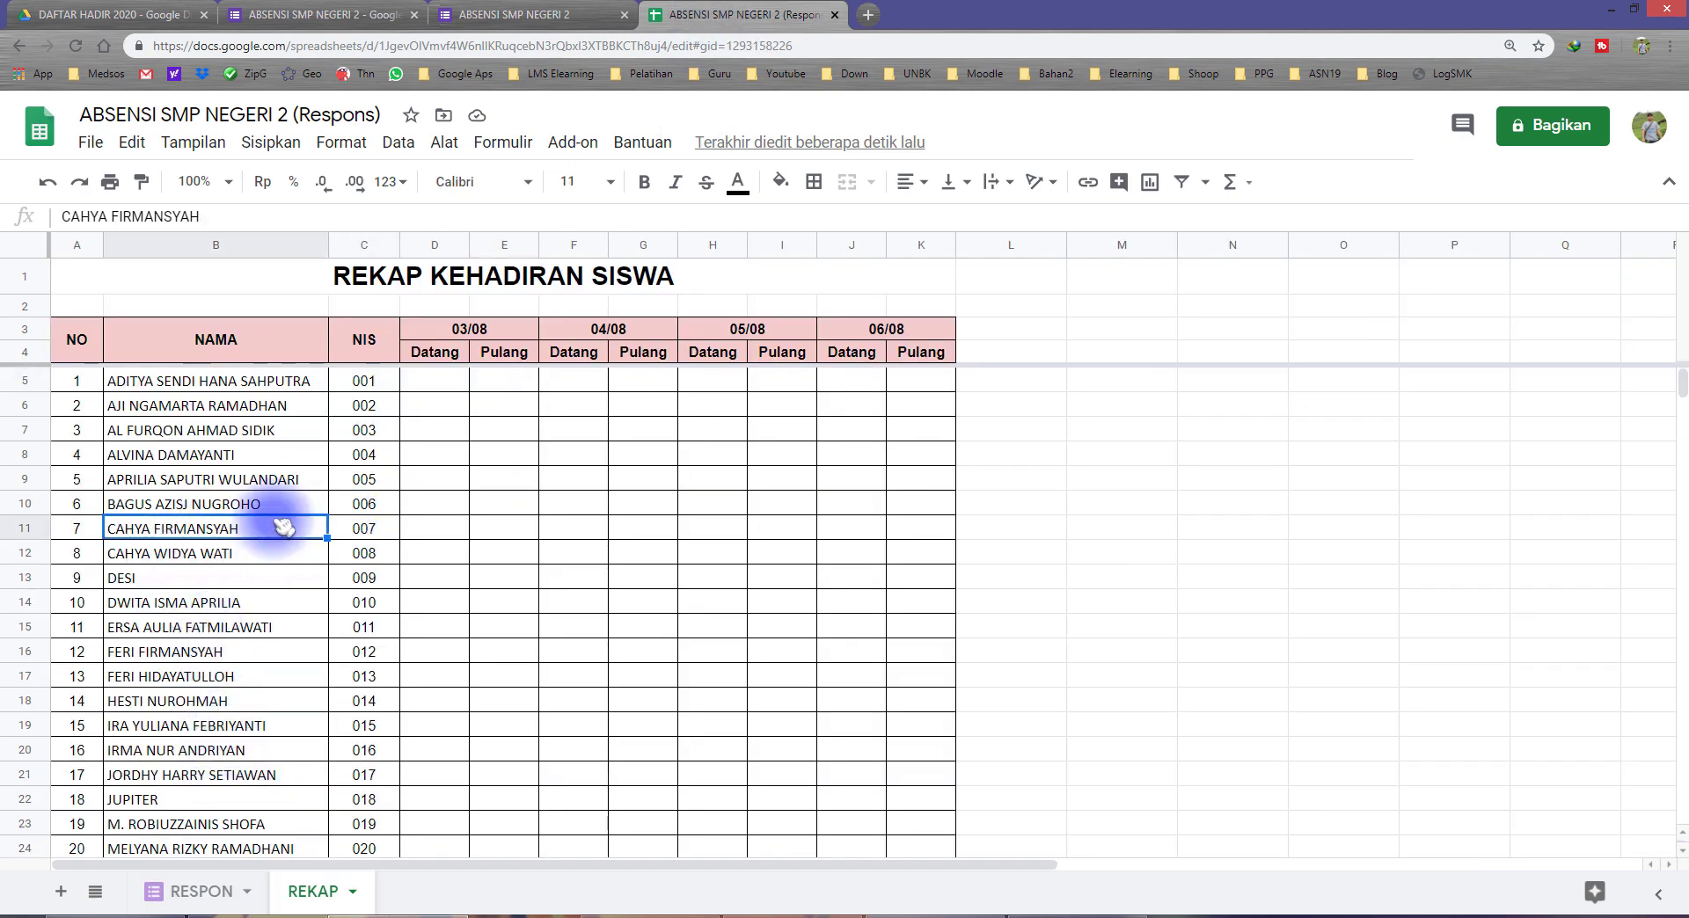
Step: Submit a form response with the seventh student's NIS and full name, class VII C and attendance Datang
left_click(497, 15)
type("007")
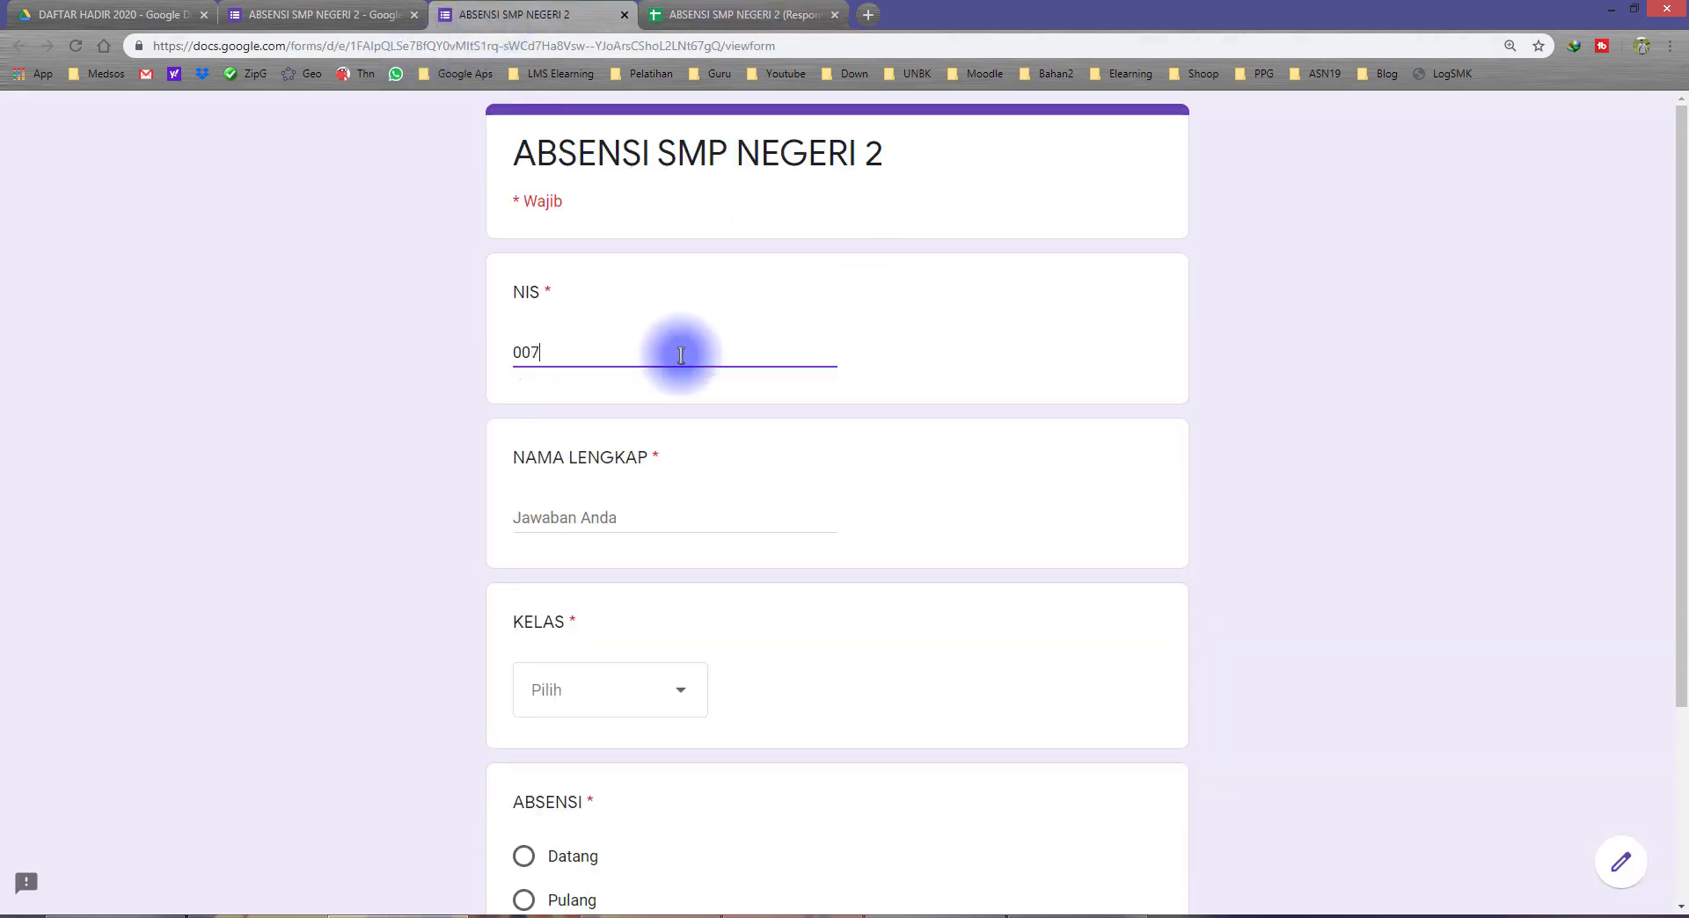
left_click(603, 709)
scroll(641, 701, "down", 2)
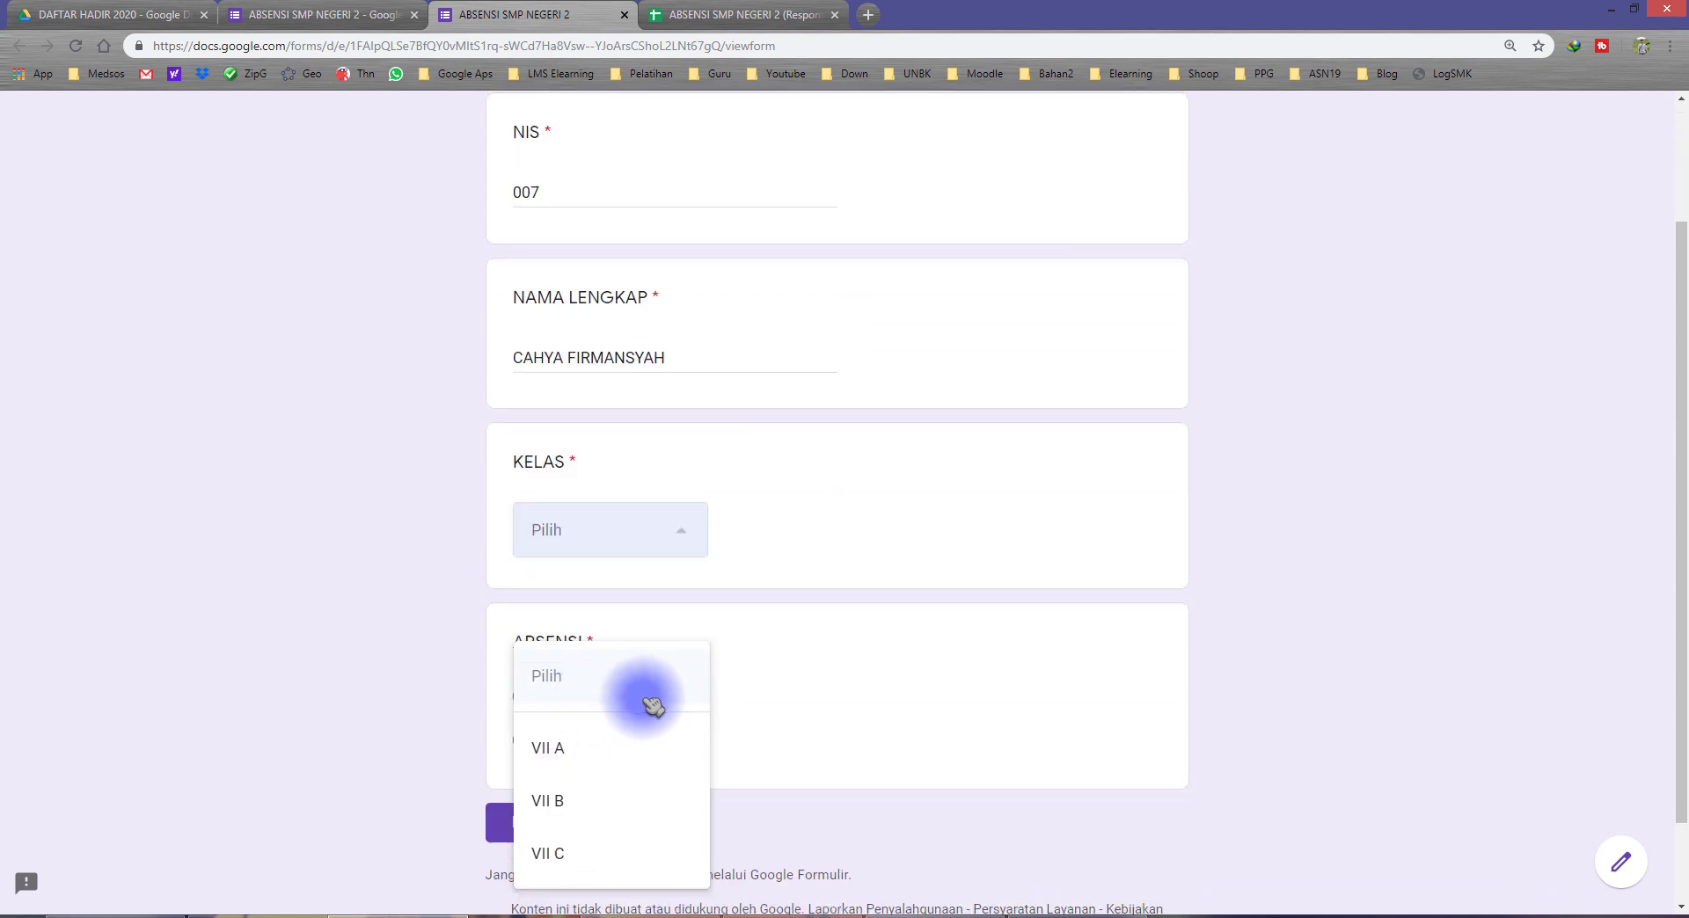
left_click(584, 854)
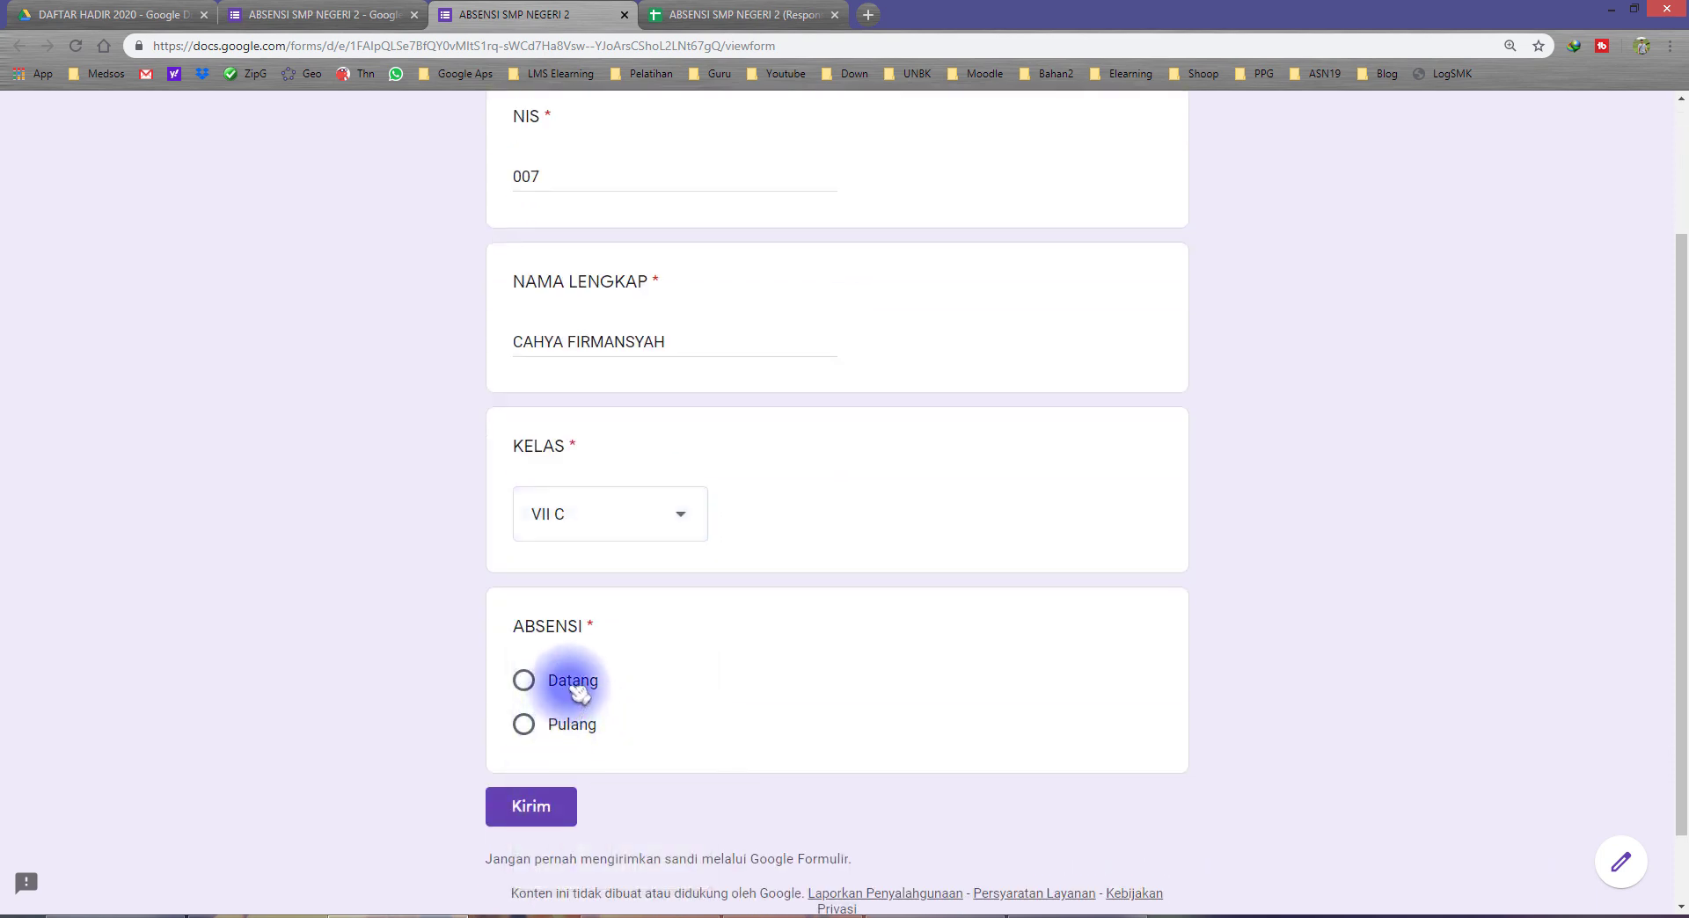
left_click(541, 805)
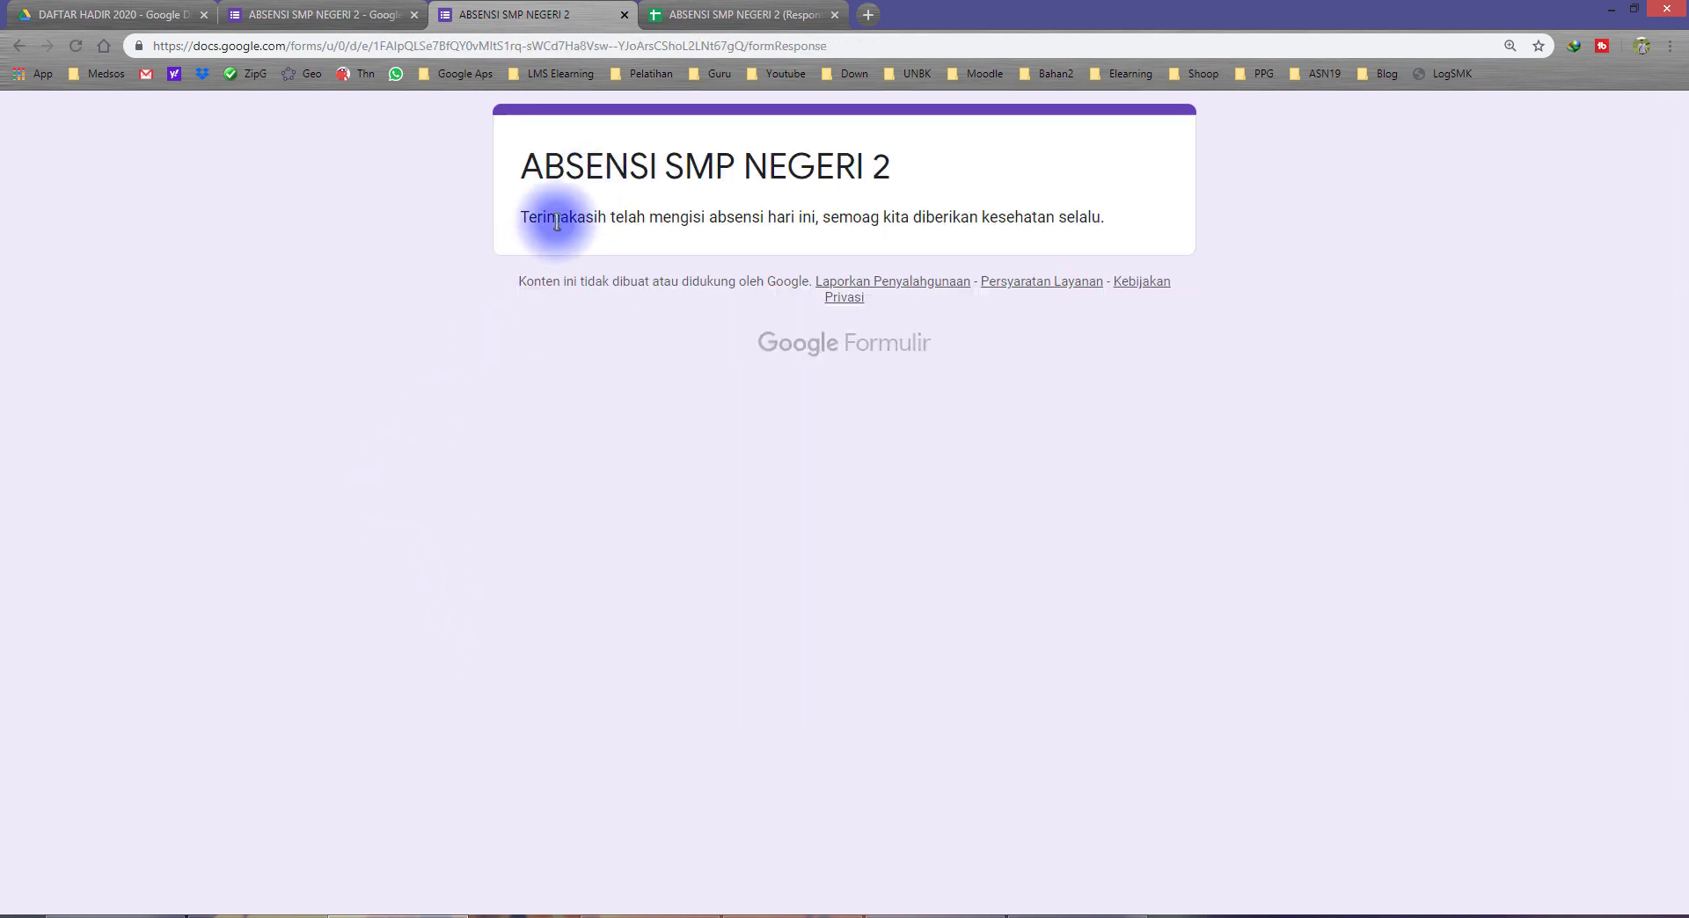
Step: Read the thank-you message on the form's confirmation page
left_click_drag(556, 221, 757, 218)
left_click_drag(935, 221, 1096, 217)
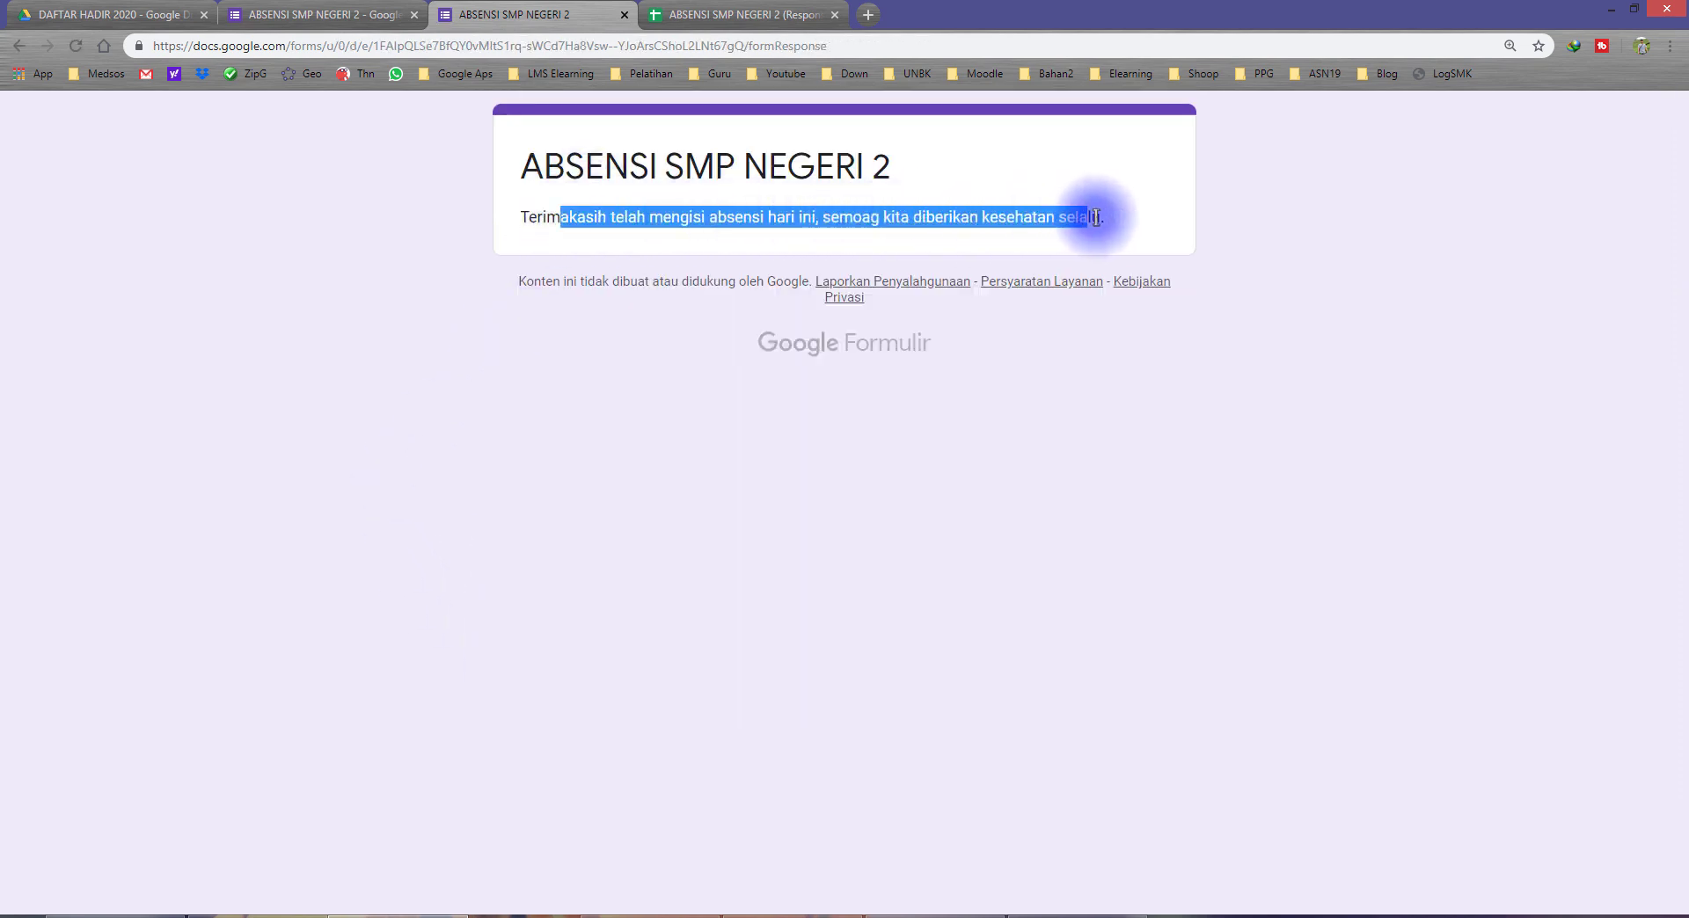
left_click(521, 344)
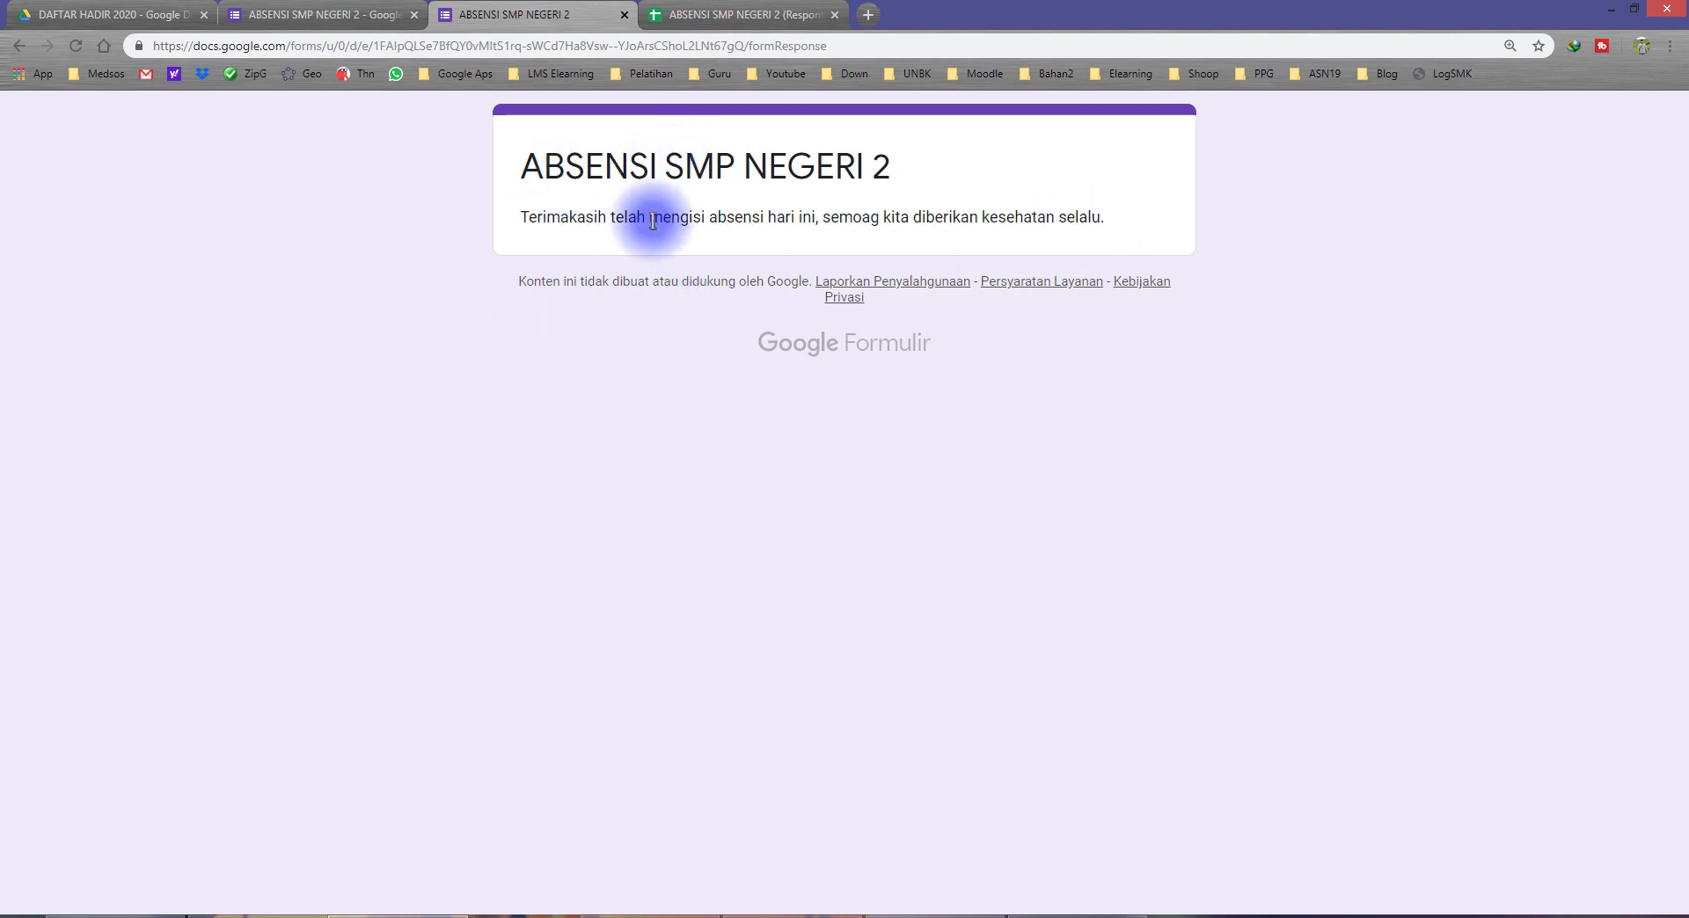
left_click_drag(561, 221, 910, 218)
left_click(611, 365)
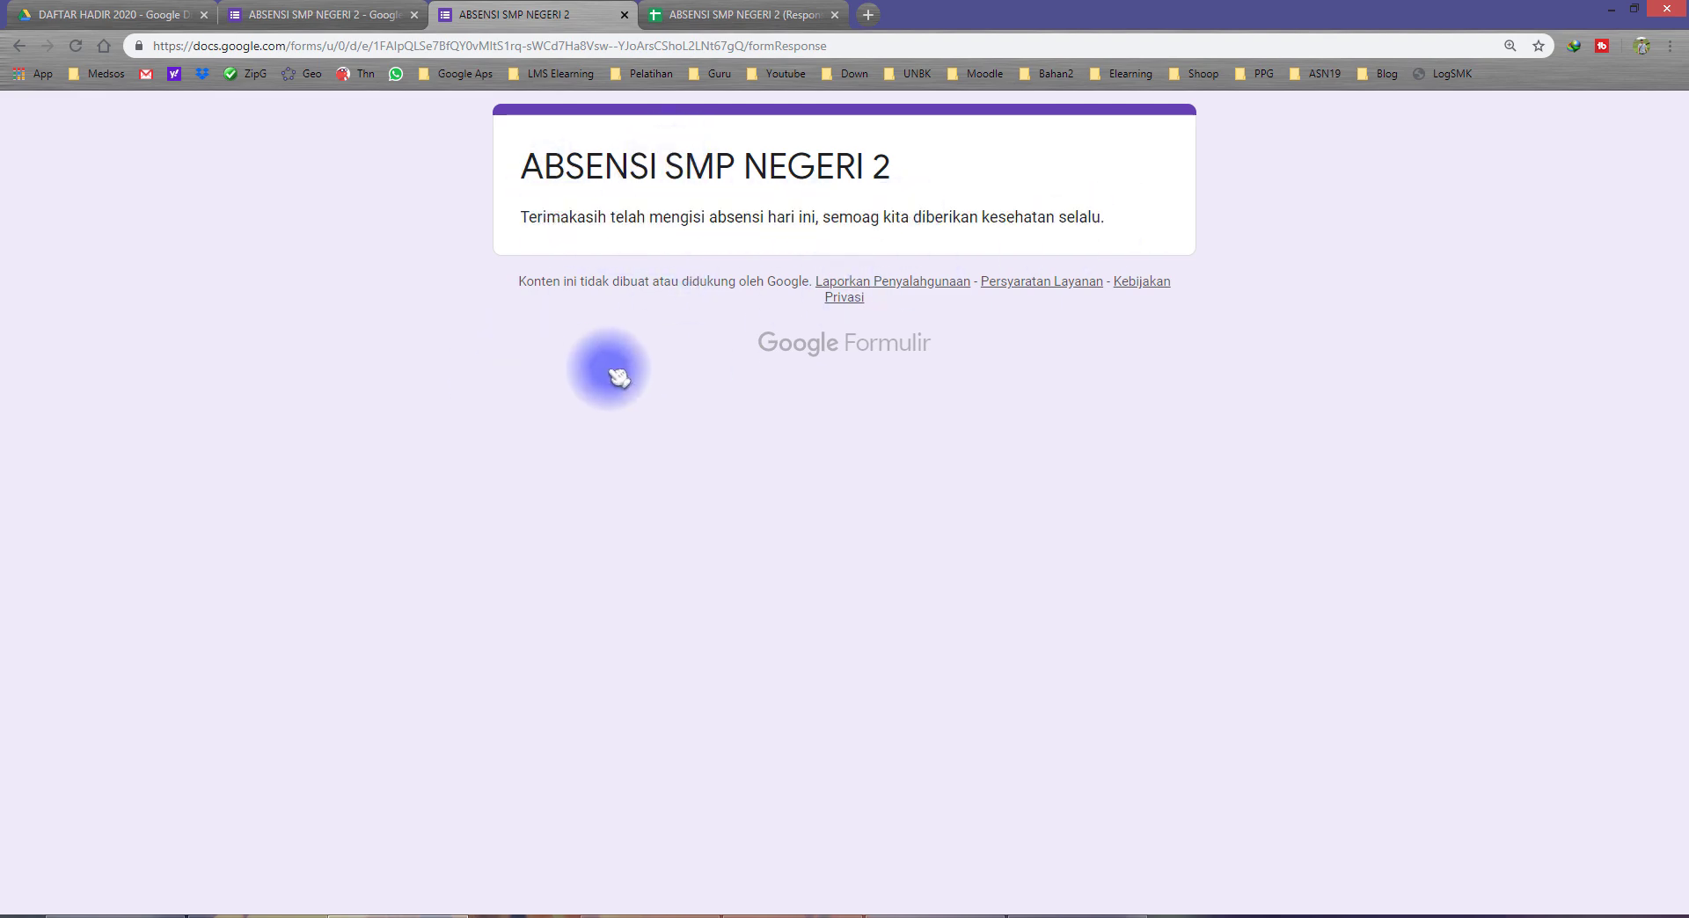
Step: Check the NIS, name, class and attendance recorded for the submitted response in row 2 of the RESPON sheet
left_click(651, 19)
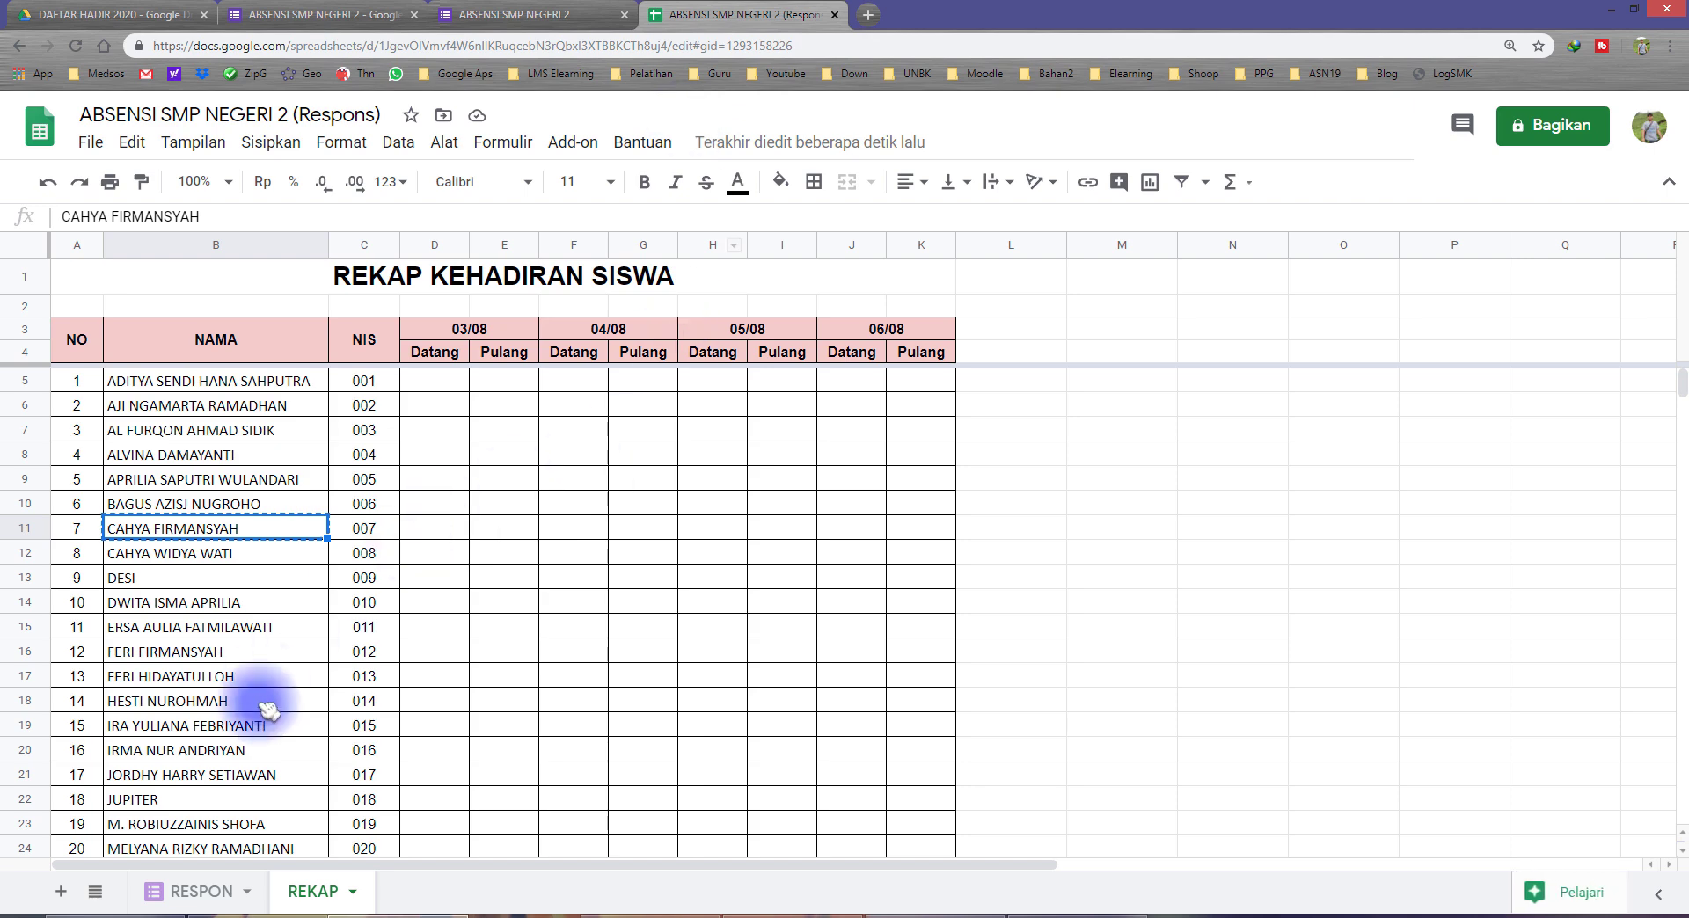
left_click_drag(161, 299, 752, 302)
left_click(264, 297)
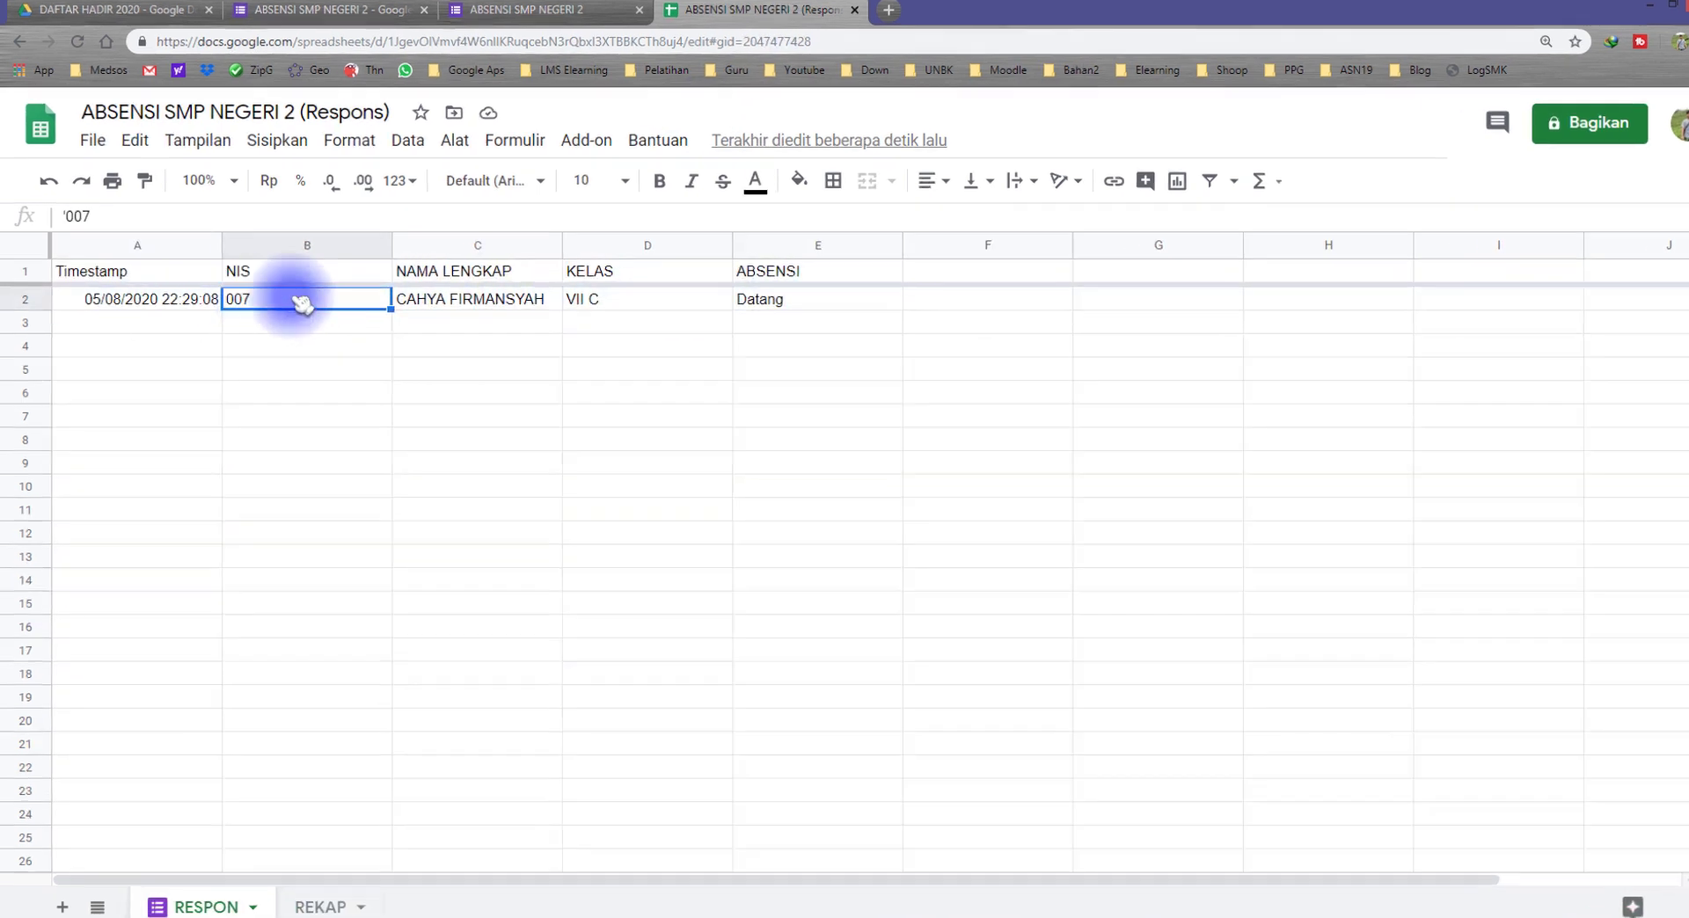
left_click(429, 303)
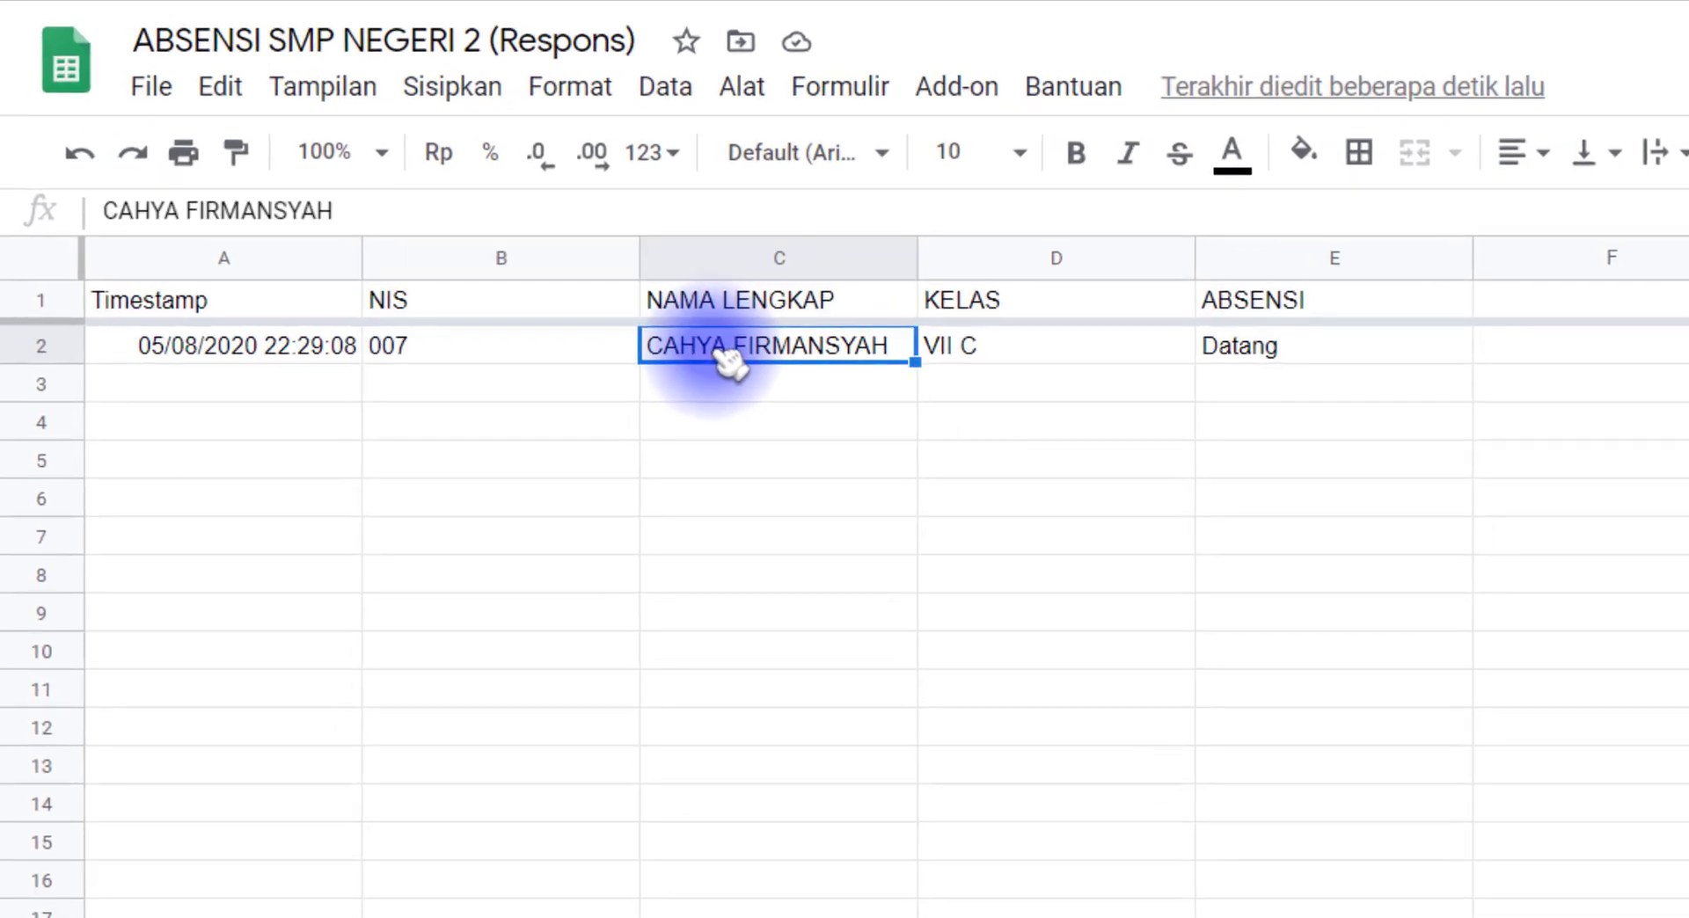
left_click(968, 310)
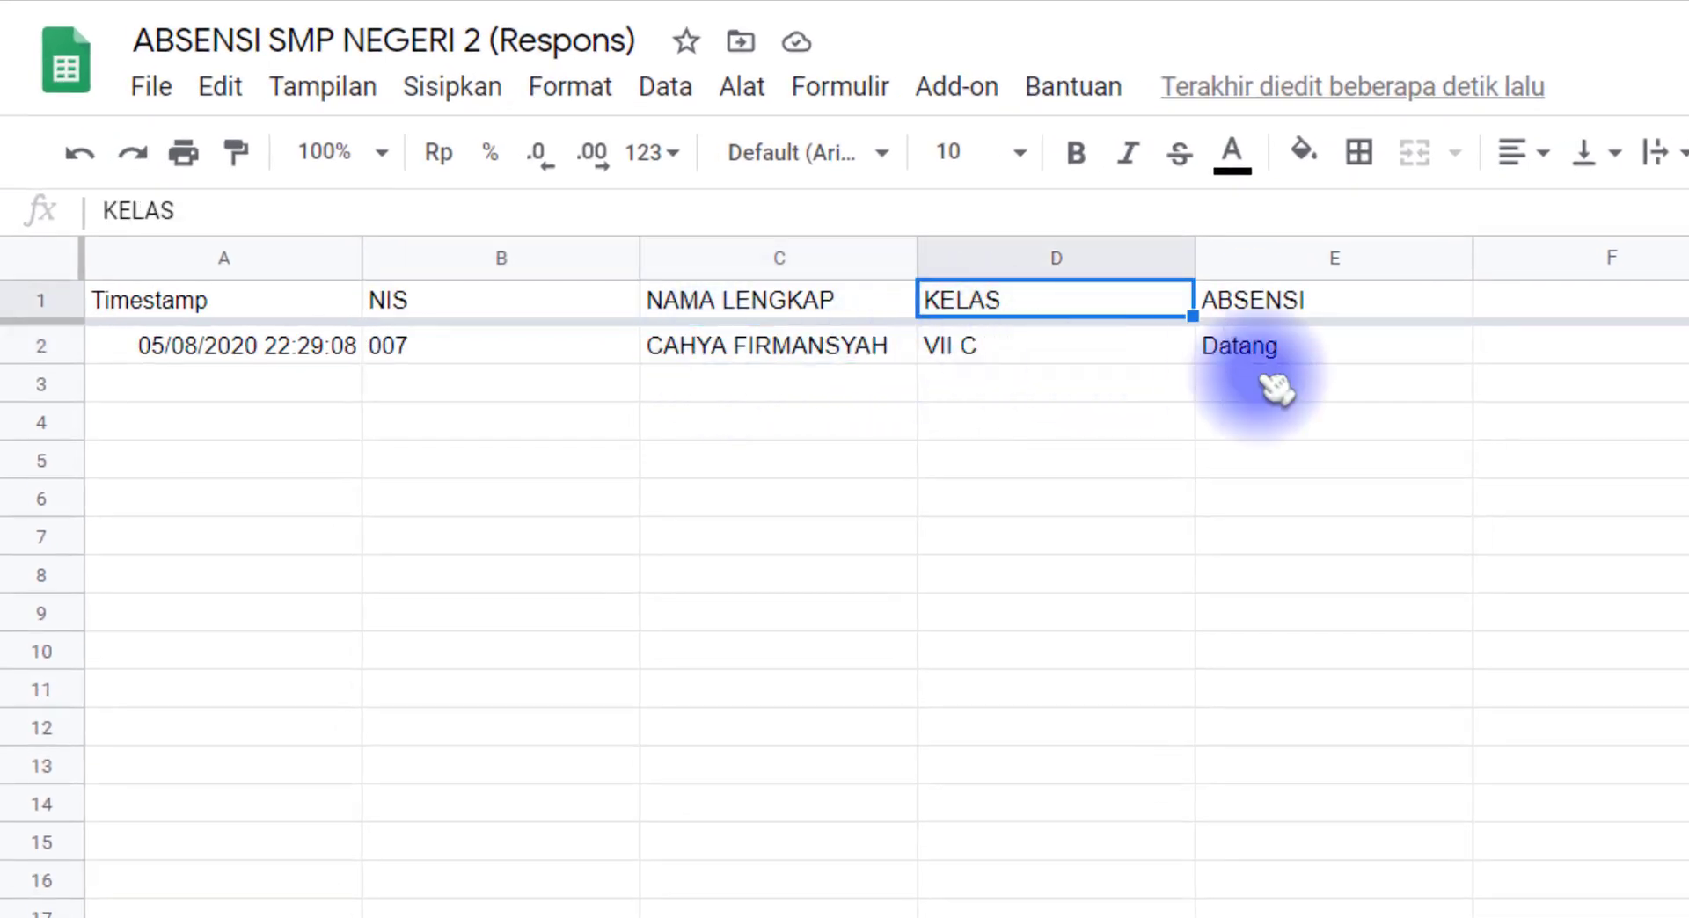
left_click(1280, 344)
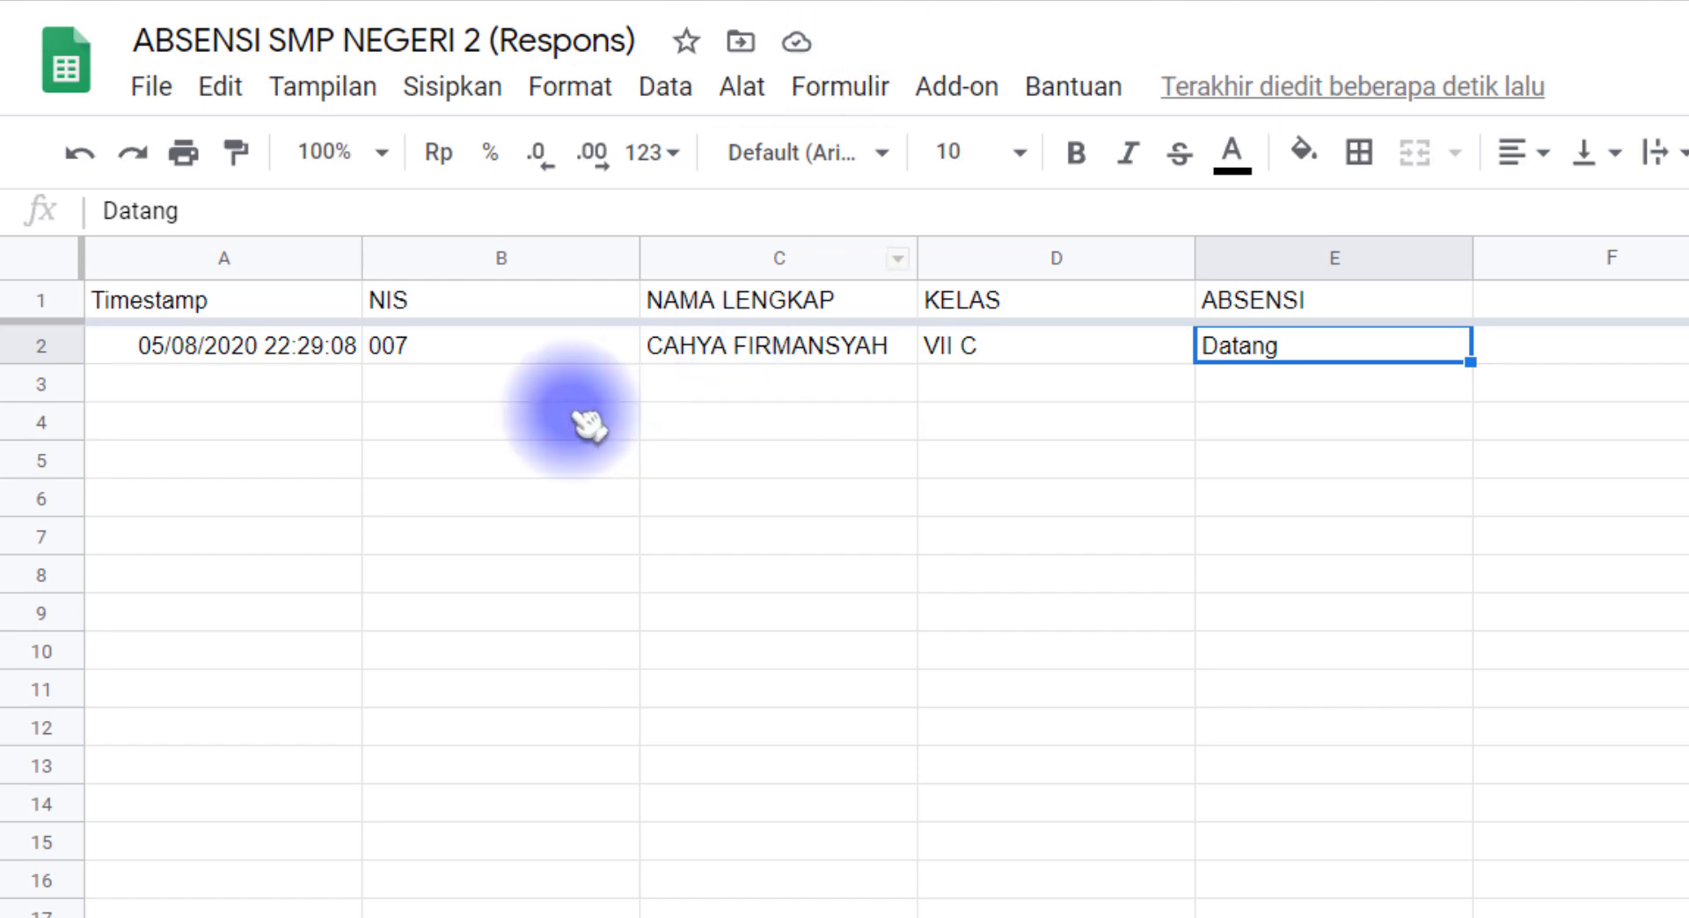
left_click(716, 350)
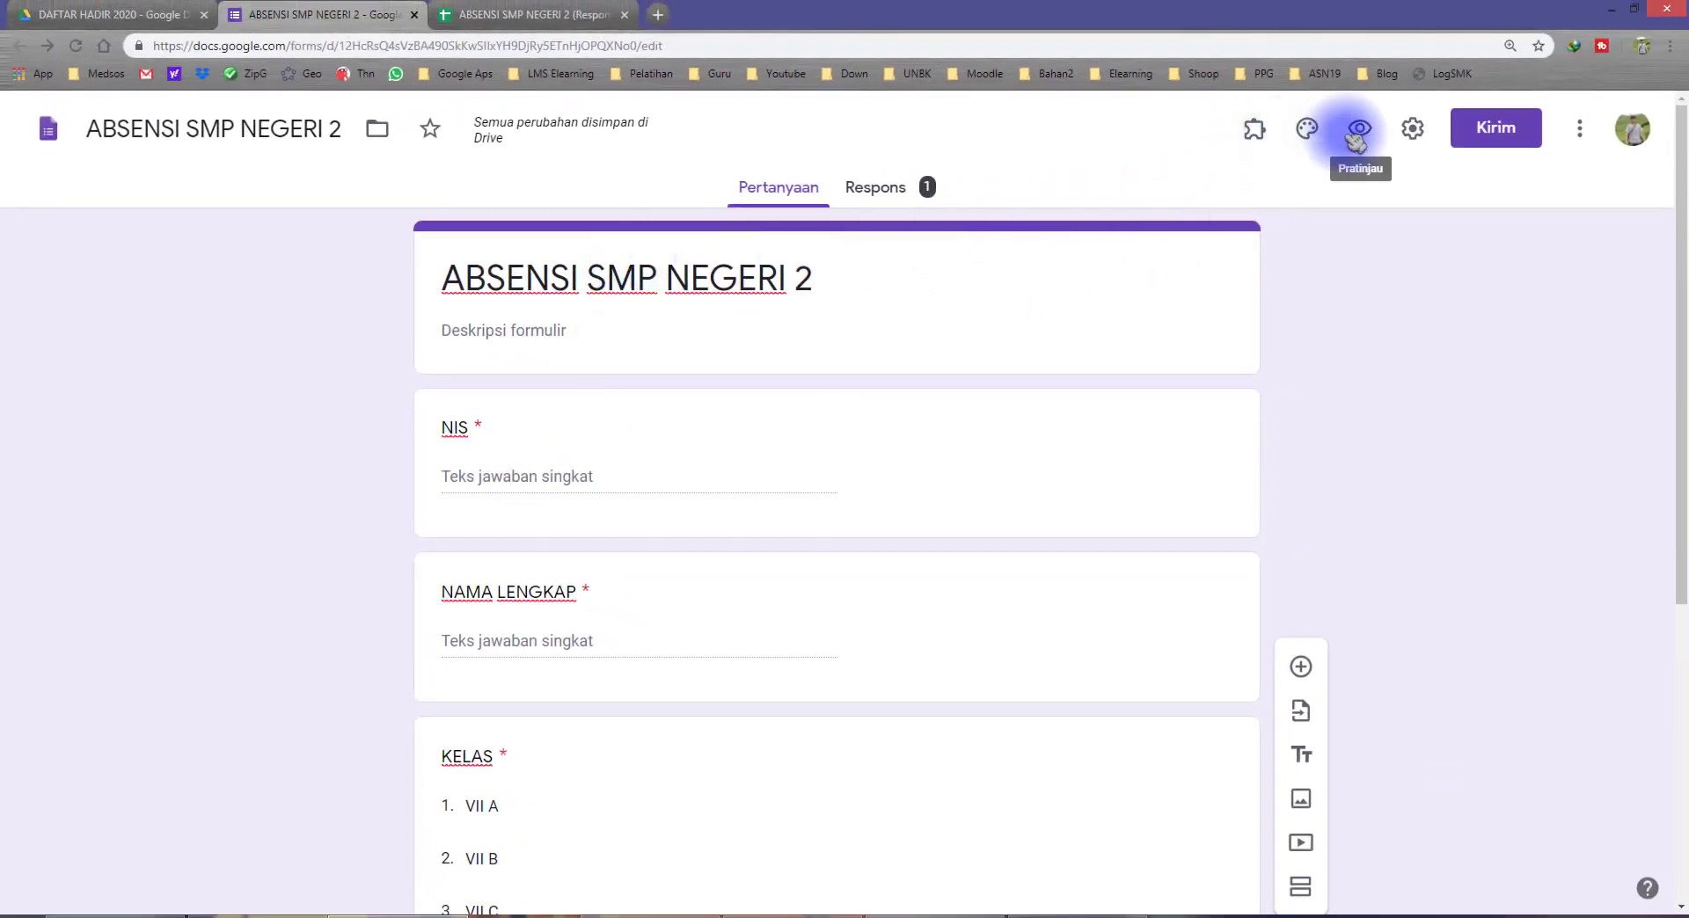
Step: Preview the form again and submit the same student's NIS and name with class VII C and attendance Pulang
left_click(1357, 129)
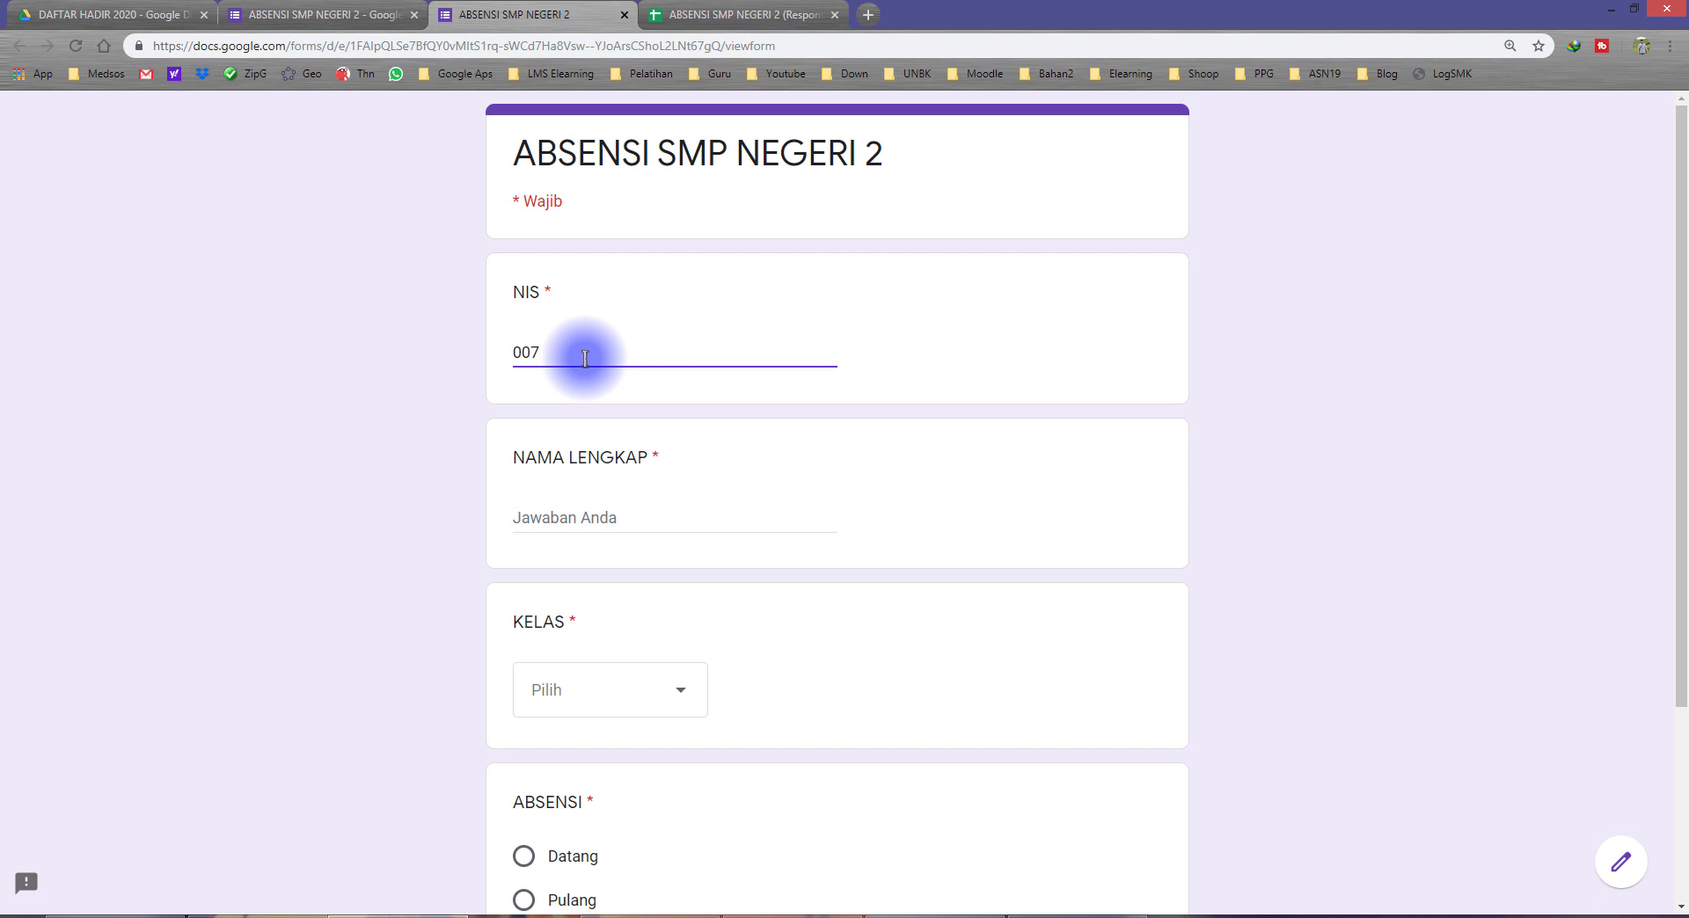
left_click(403, 519)
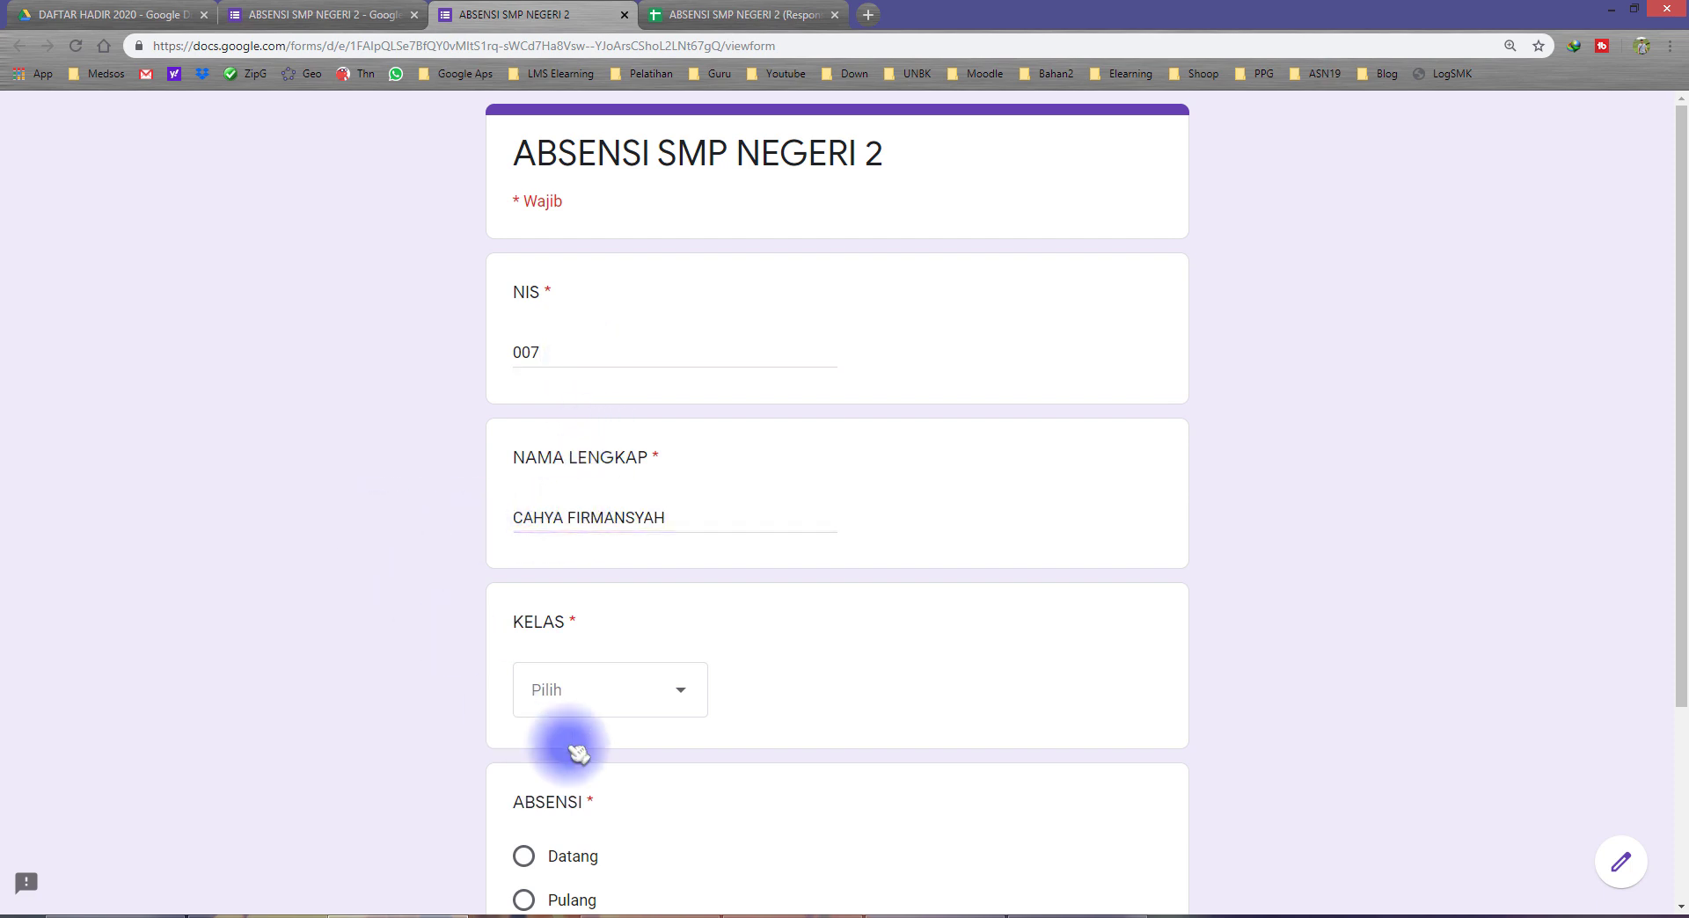
scroll(600, 738, "down", 3)
left_click(622, 449)
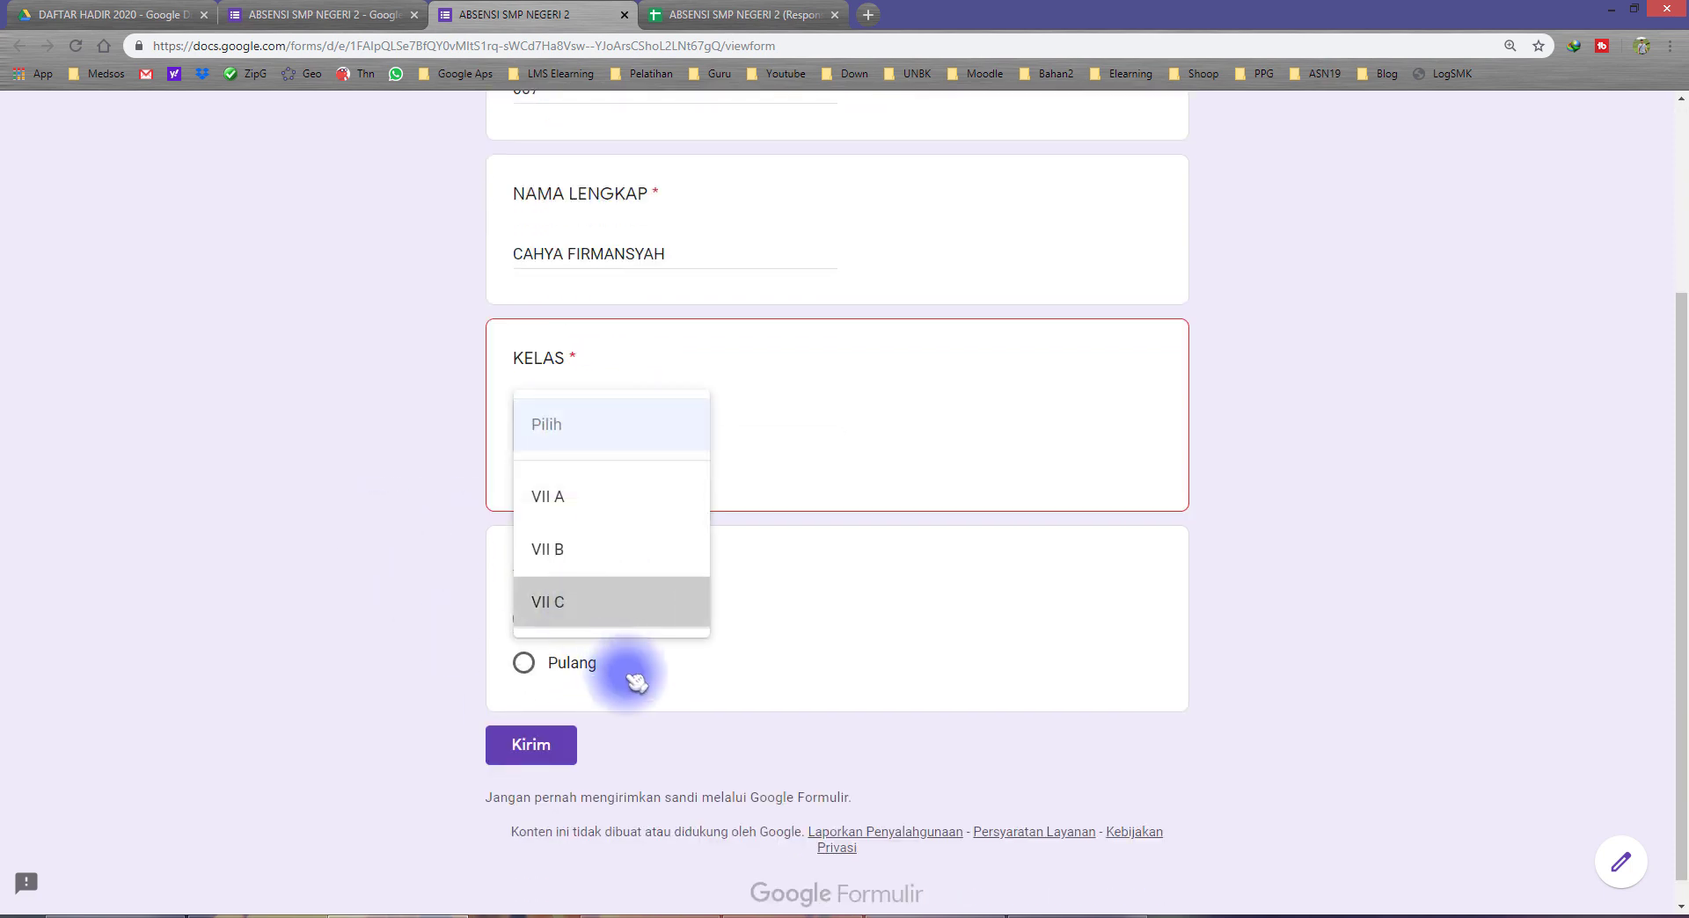
left_click(616, 620)
left_click(531, 719)
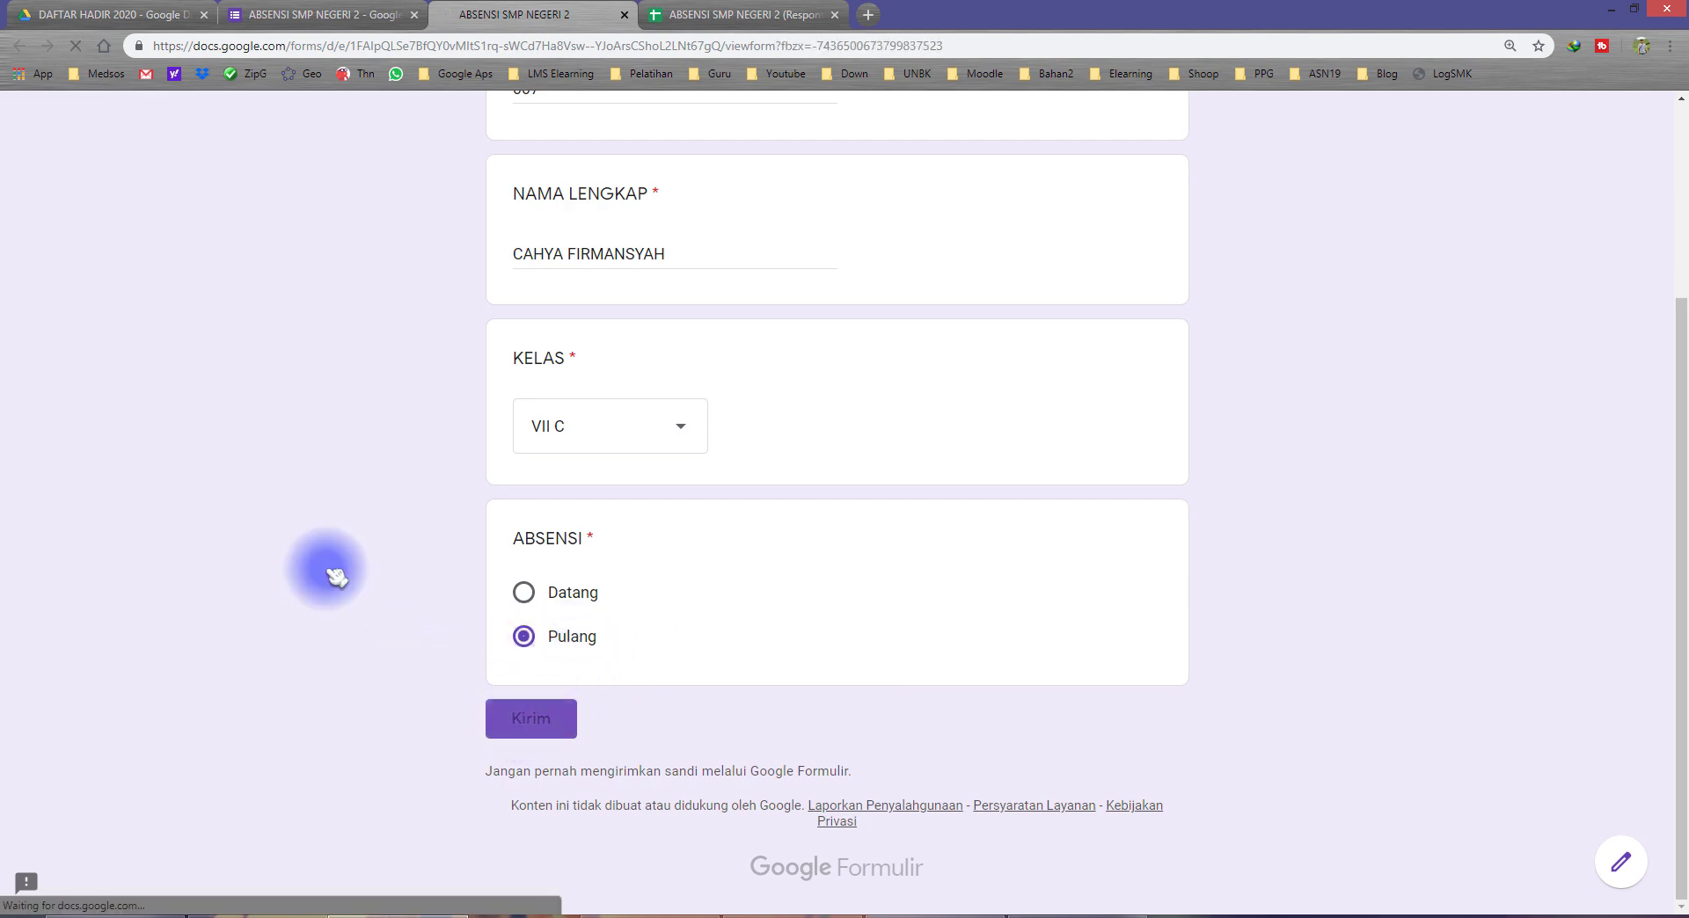
Step: Compare the NIS and ABSENSI entries of the two responses in rows 2 and 3 of the RESPON sheet
left_click(727, 12)
left_click(407, 454)
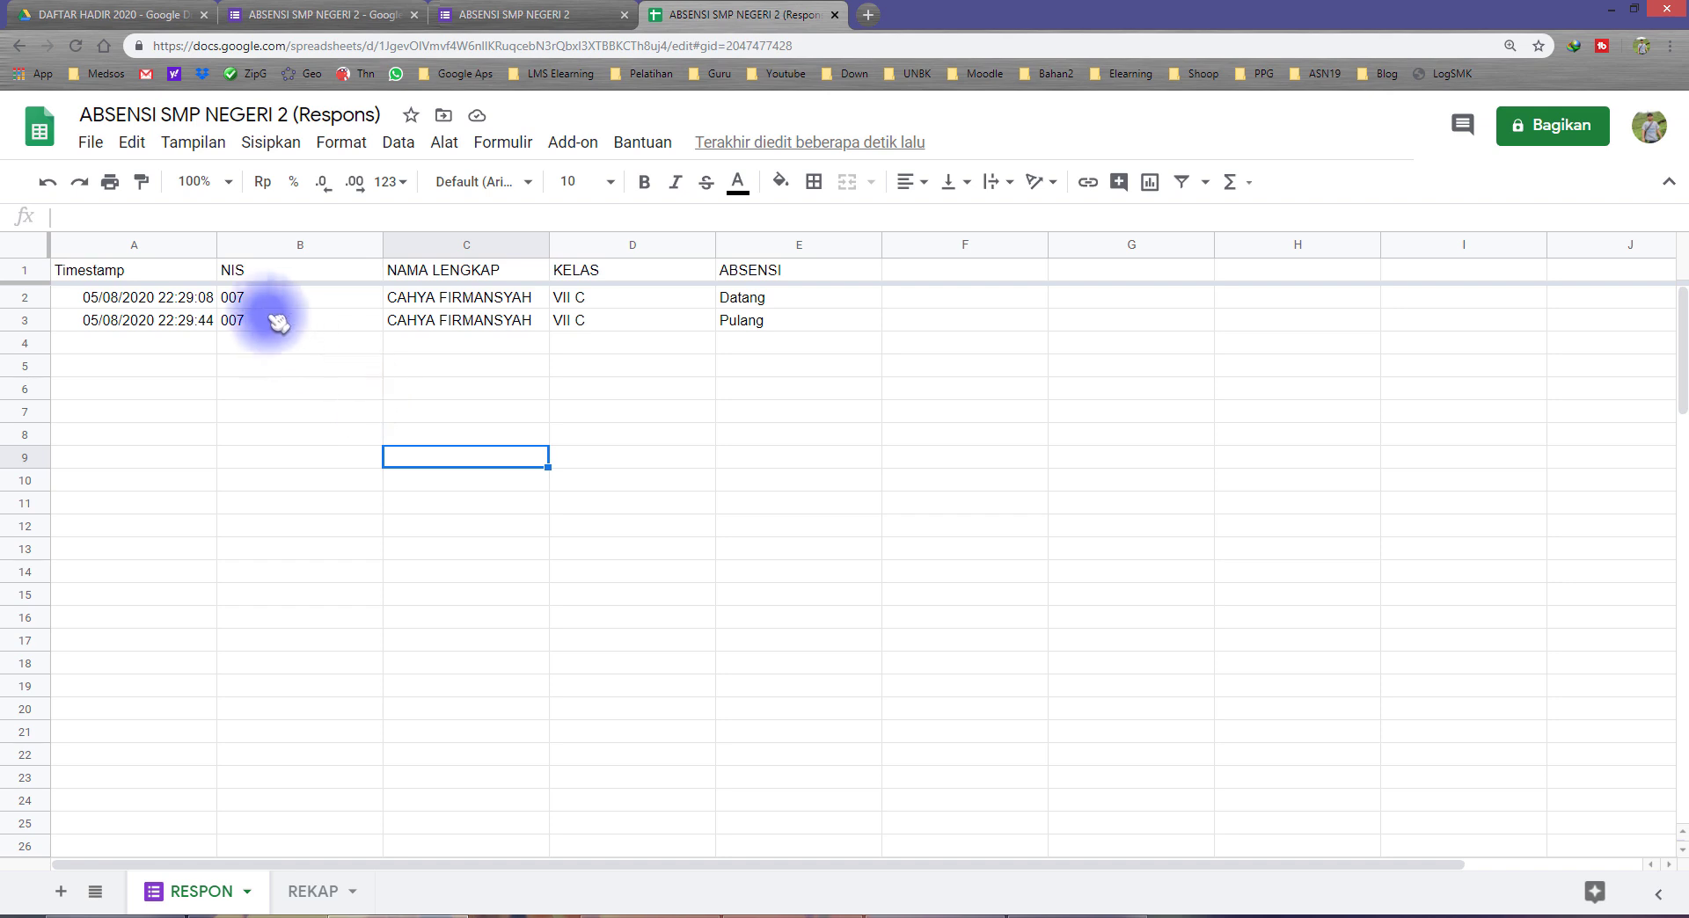
left_click_drag(276, 305, 377, 325)
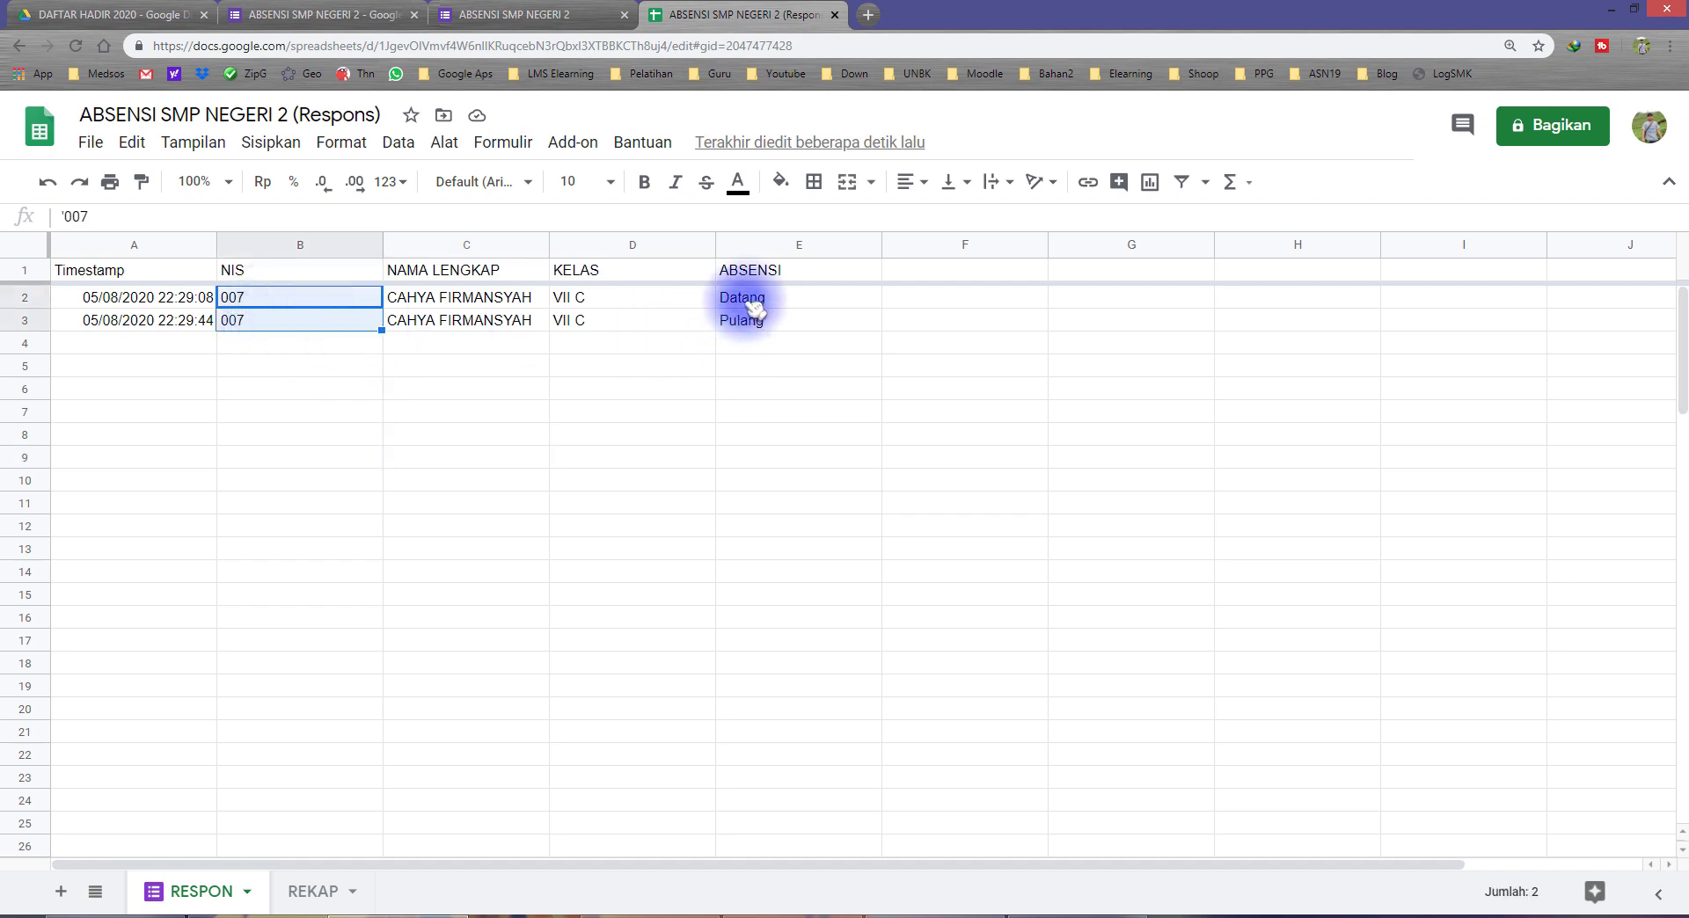
left_click_drag(762, 304, 765, 324)
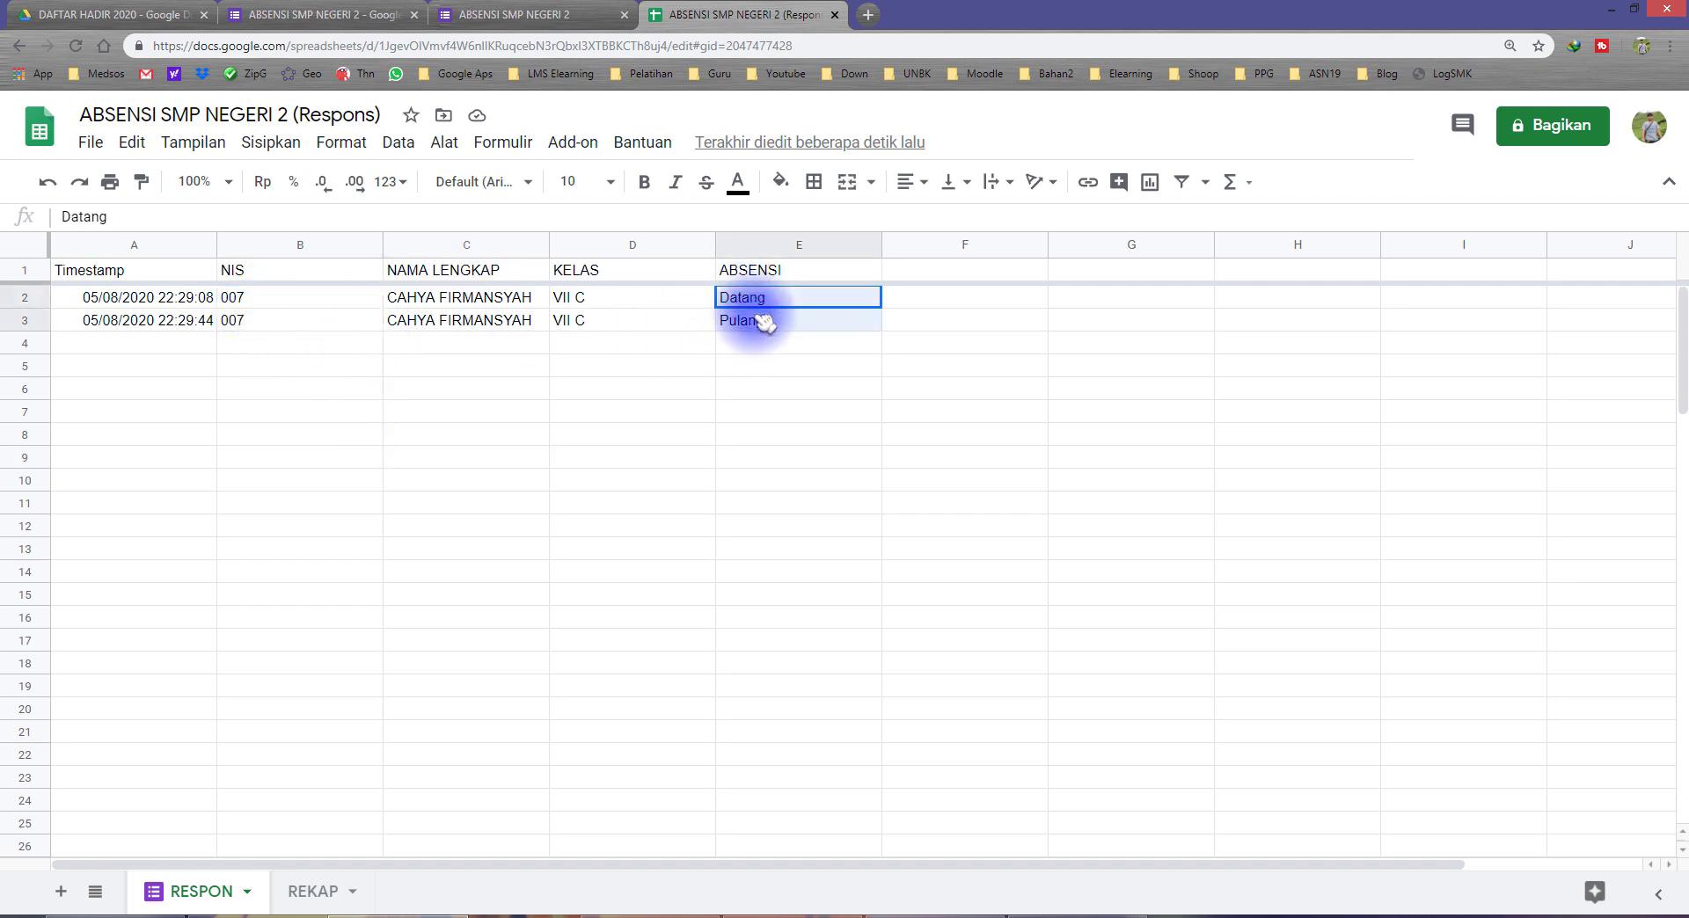
left_click(604, 347)
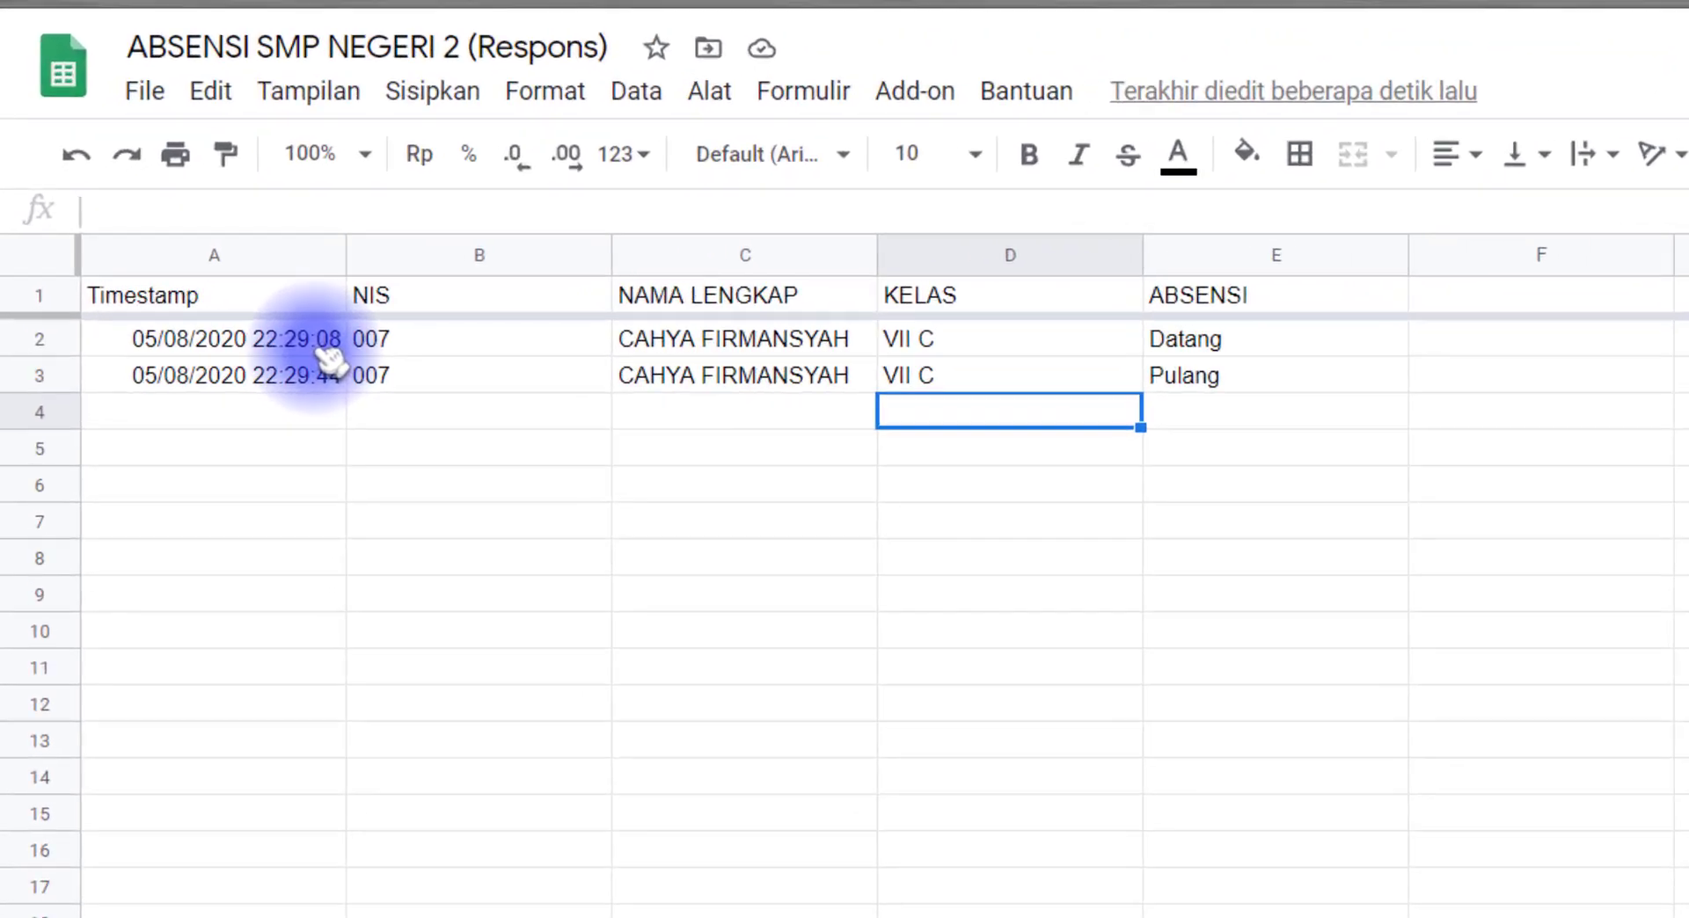
Step: Examine the timestamps recorded for the Datang and Pulang responses and the next empty response row
left_click(1253, 352)
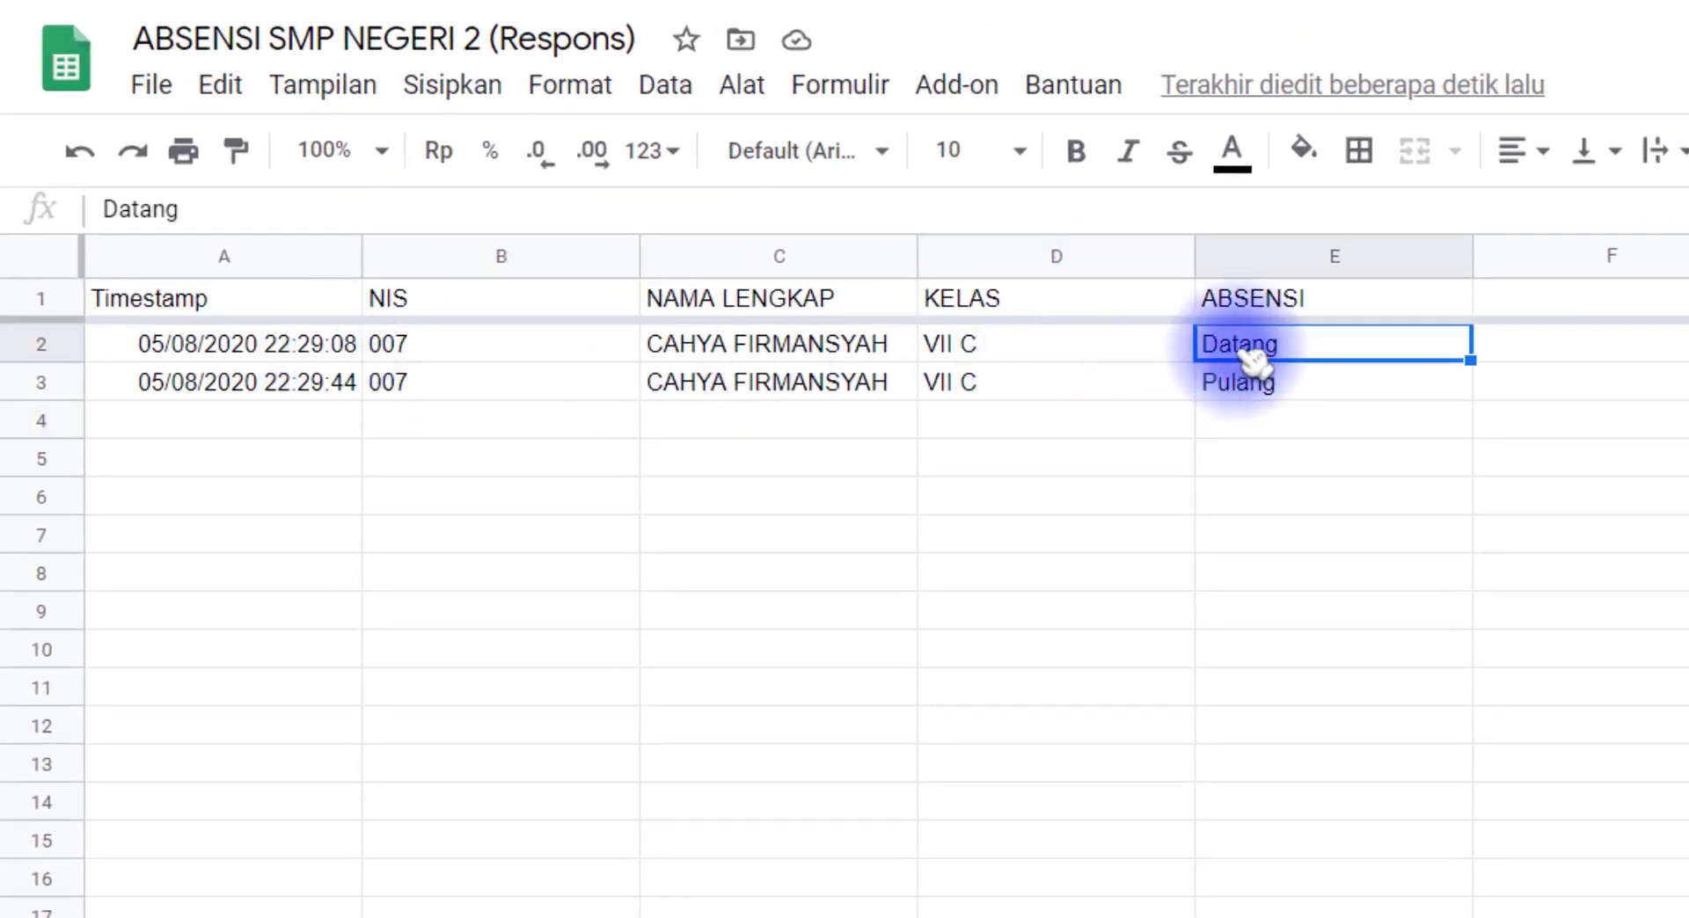
left_click(314, 349)
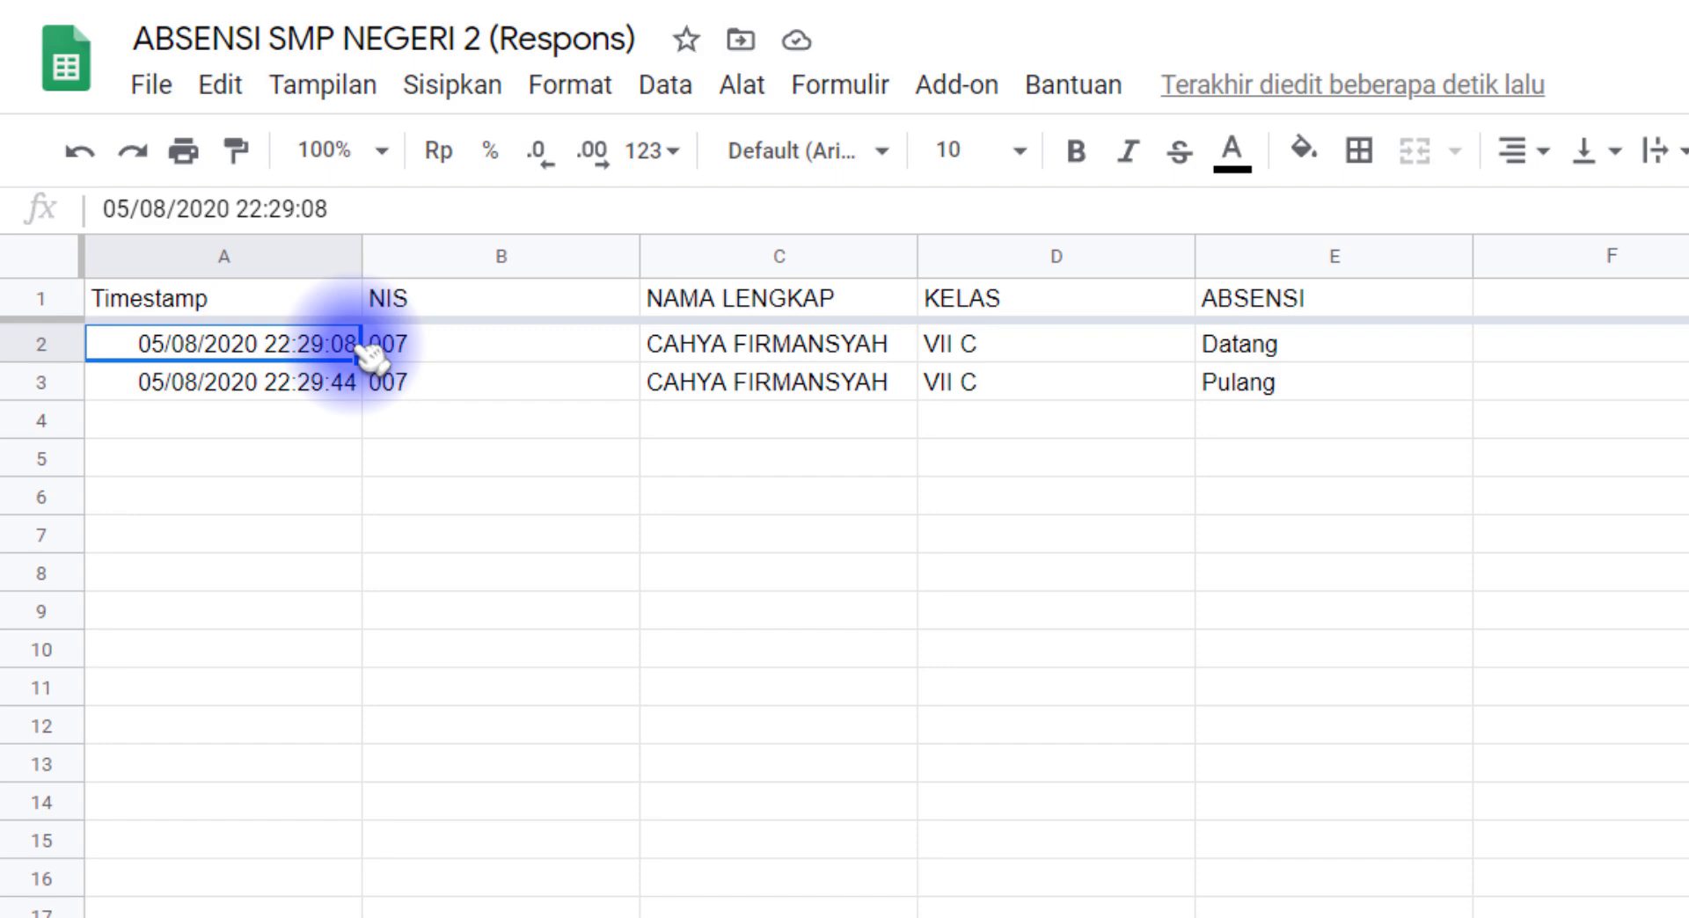
left_click(303, 396)
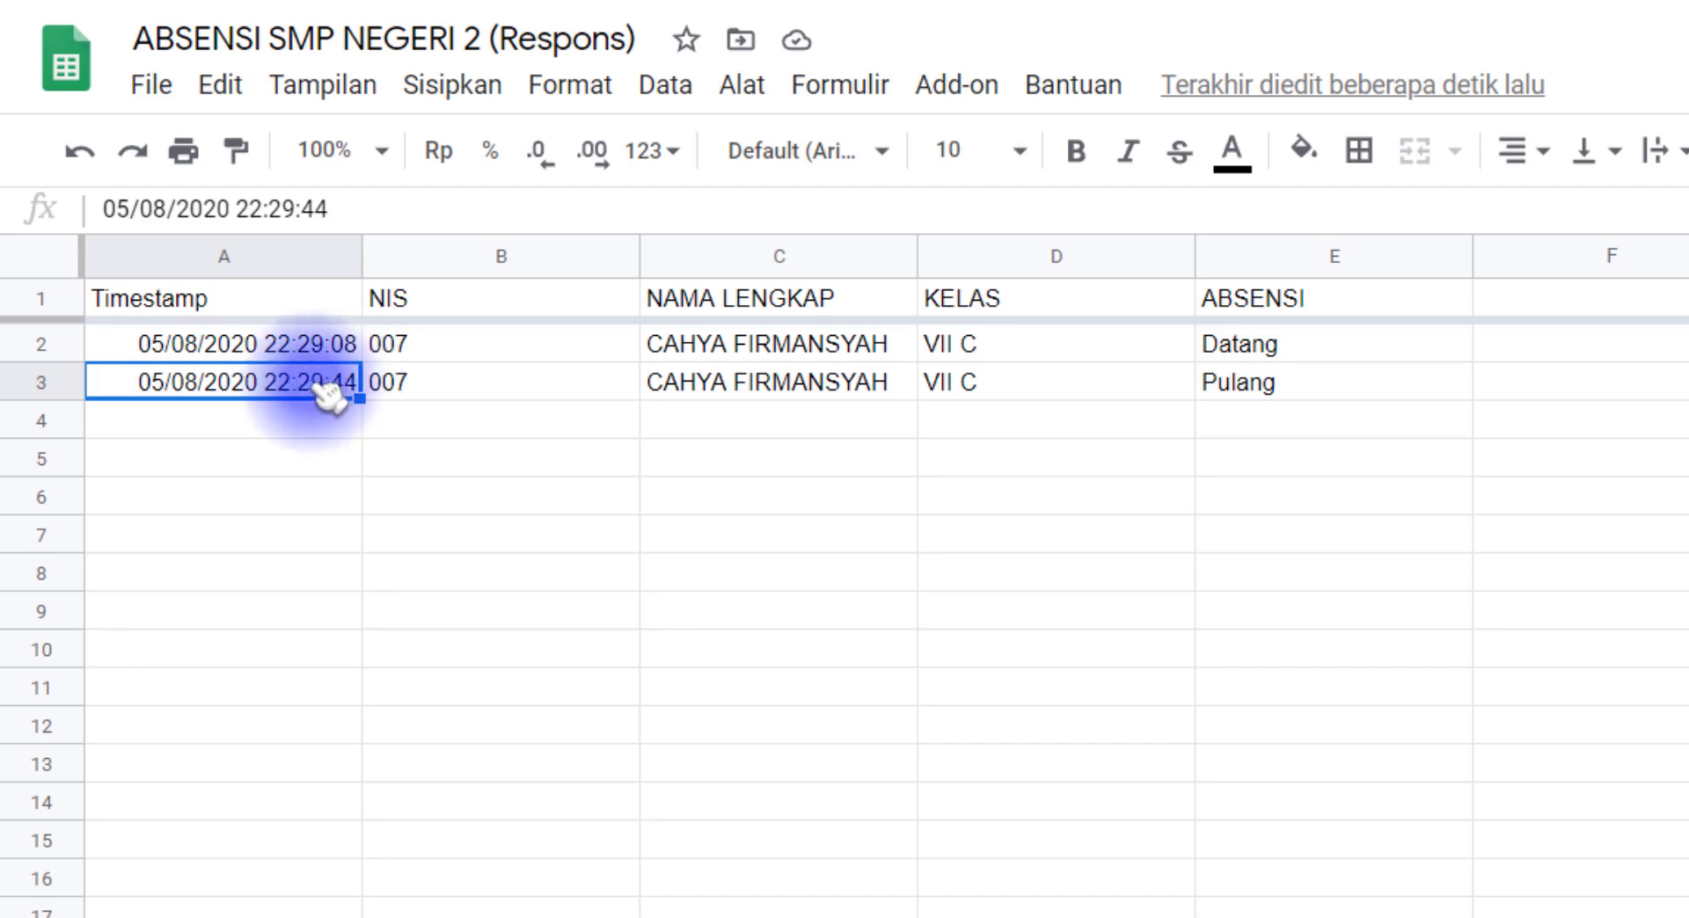
left_click(295, 345)
left_click(321, 392)
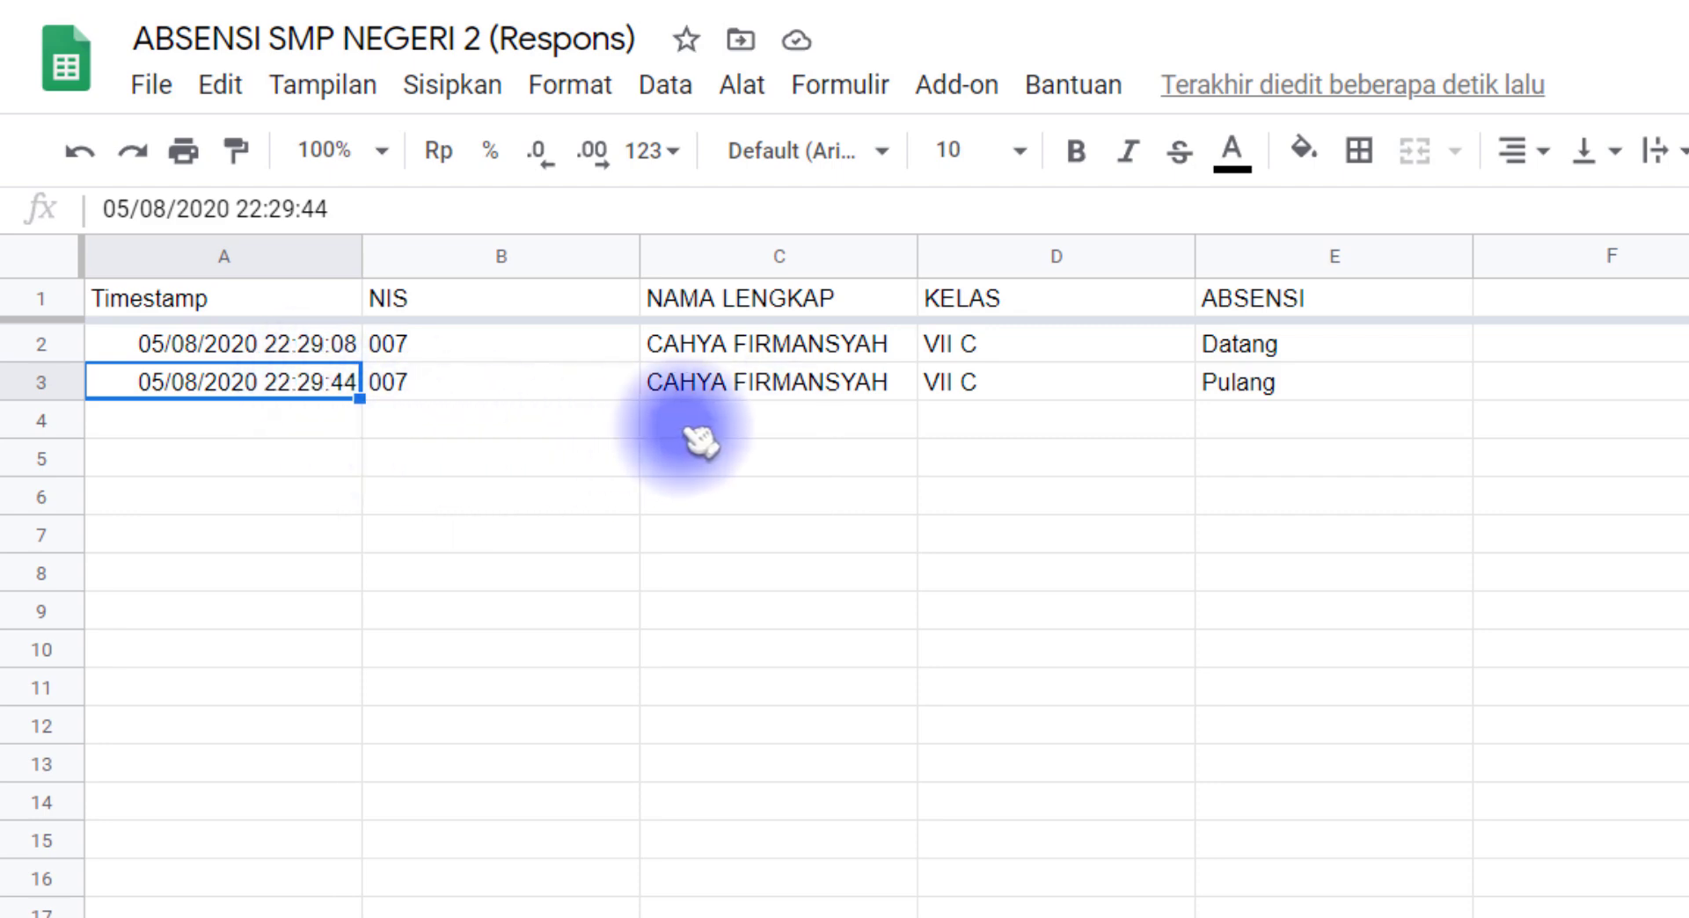
left_click_drag(302, 435, 1244, 422)
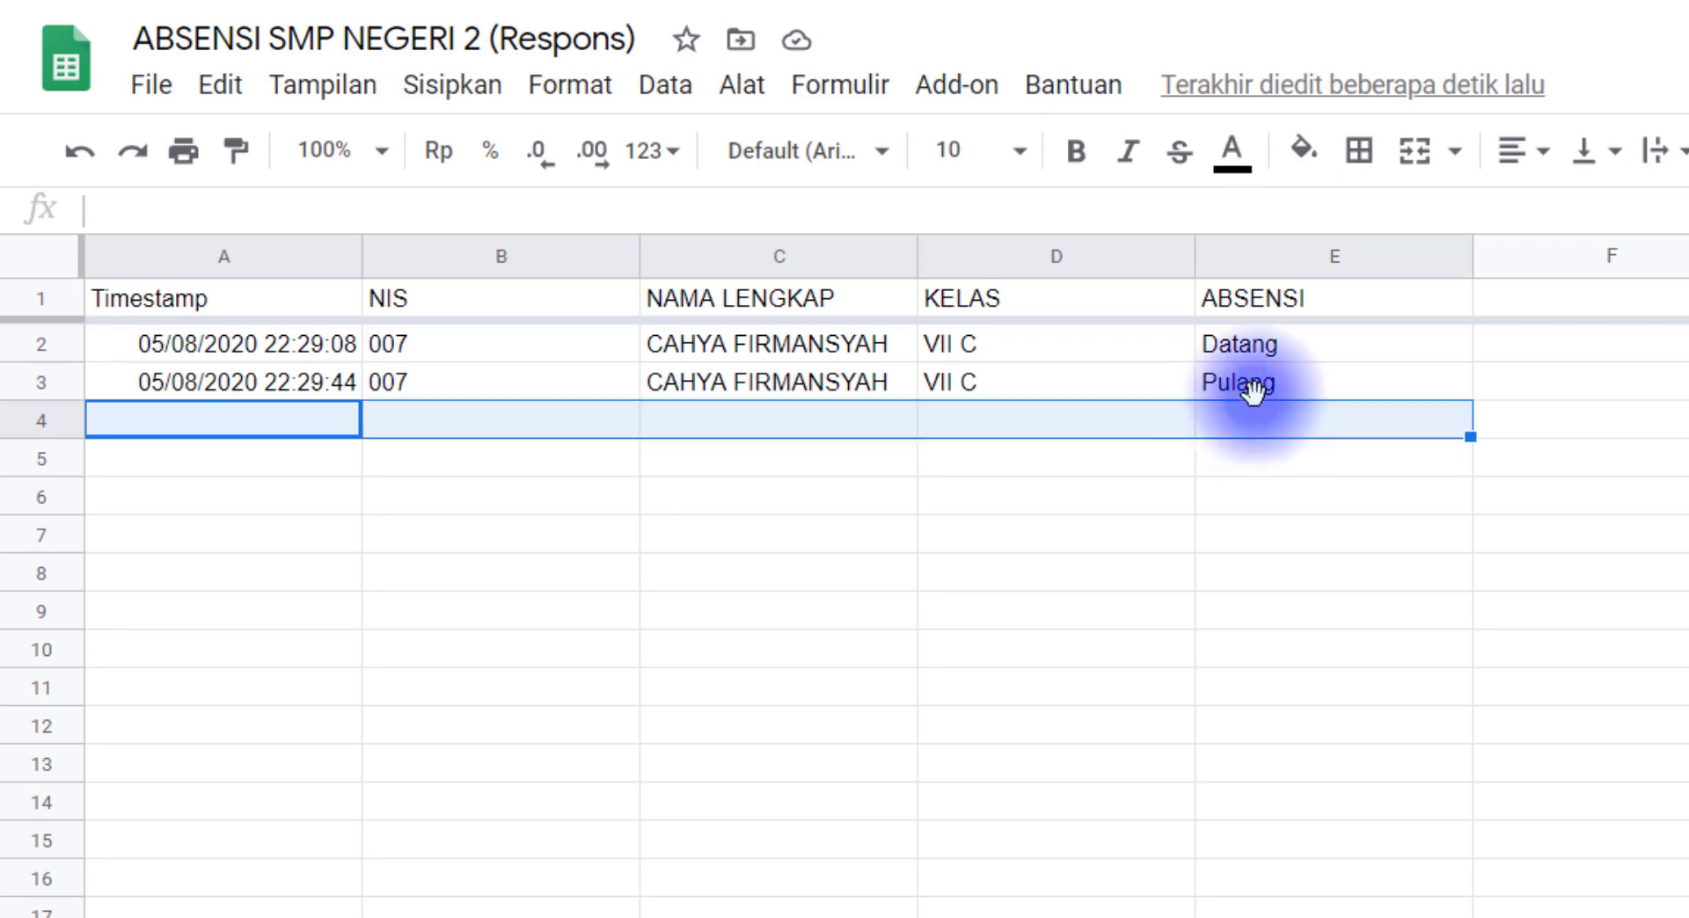
left_click(1234, 385)
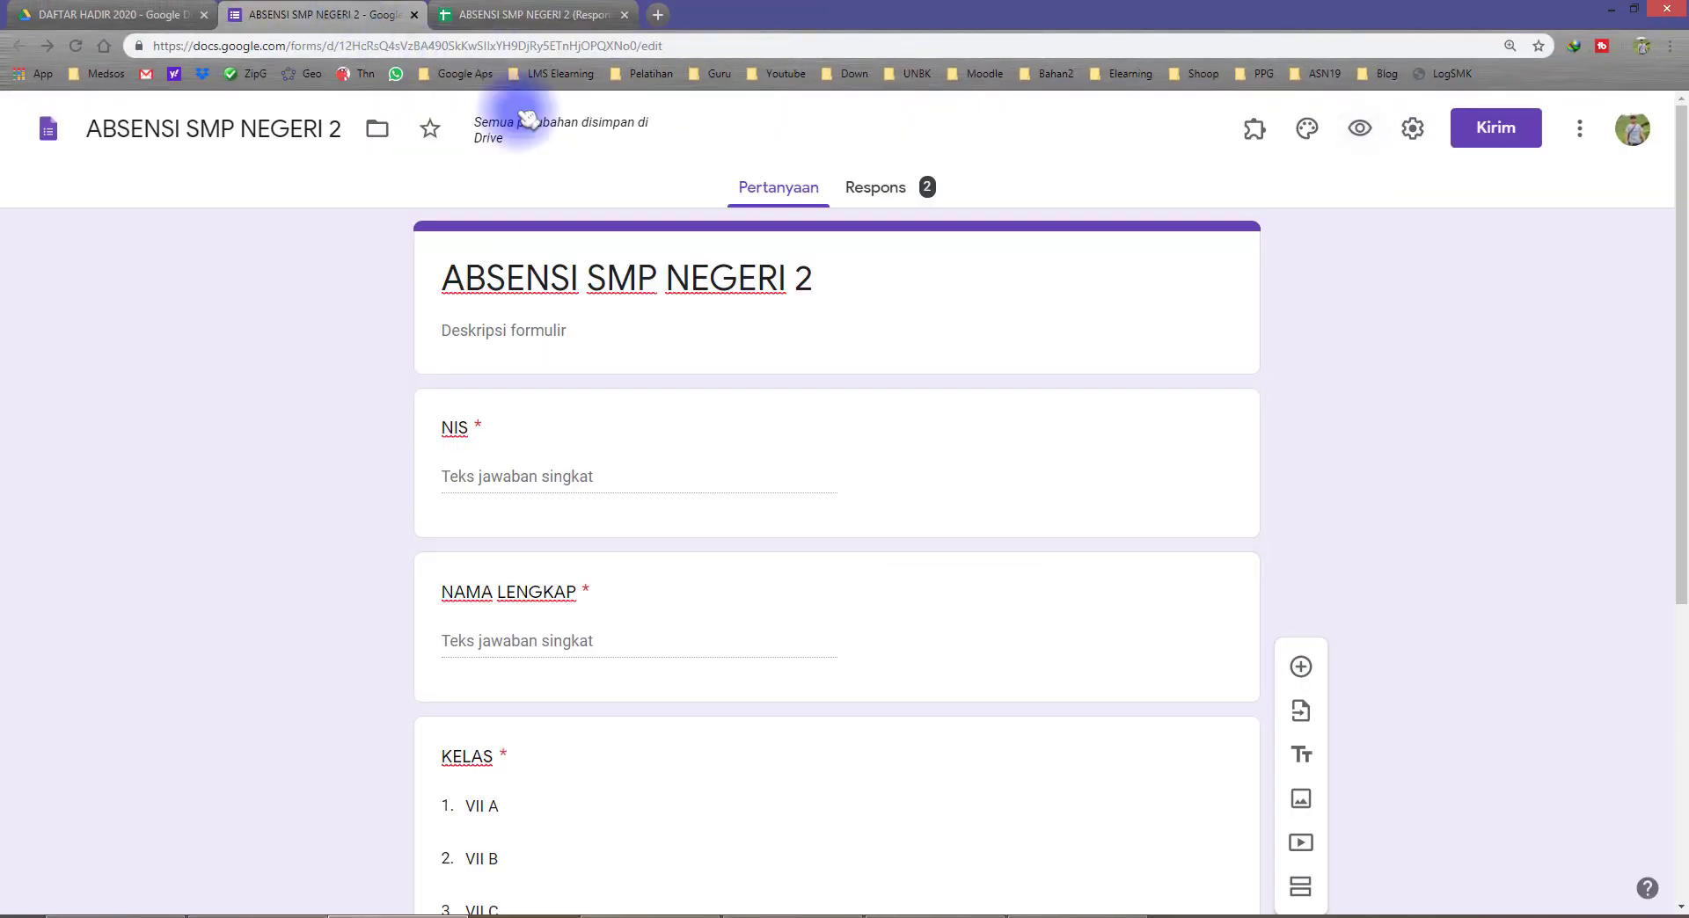
Step: Preview the form and submit one more Pulang response in class VII C with the same student's NIS and full name
left_click(1359, 127)
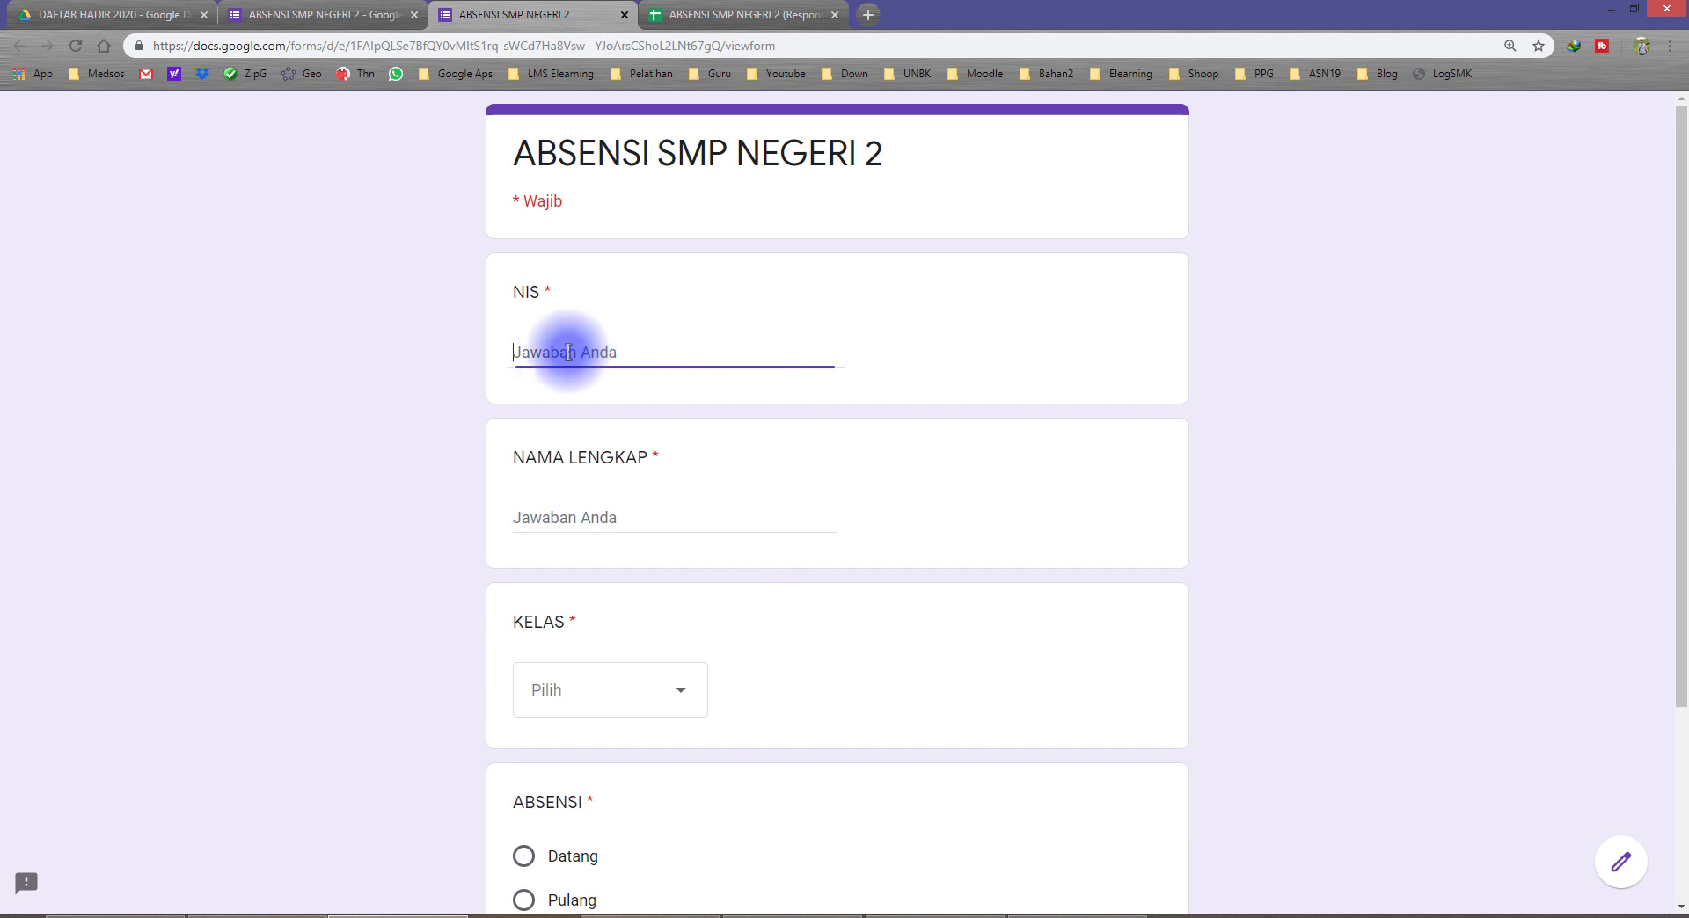
left_click(587, 510)
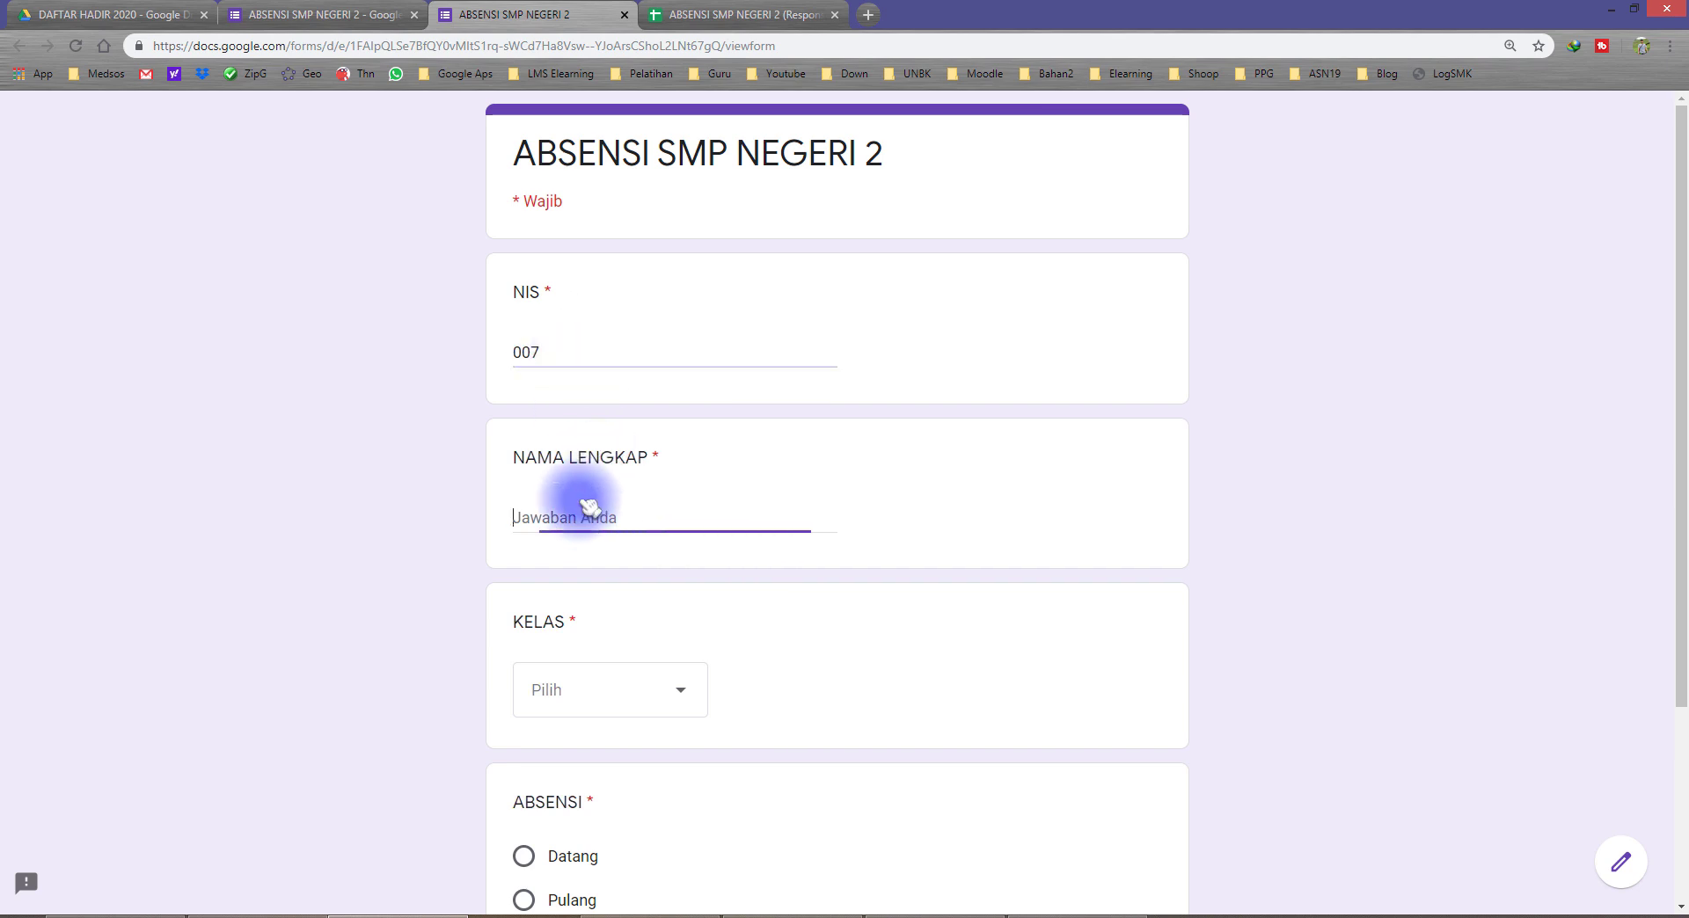
left_click(598, 704)
scroll(584, 695, "down", 3)
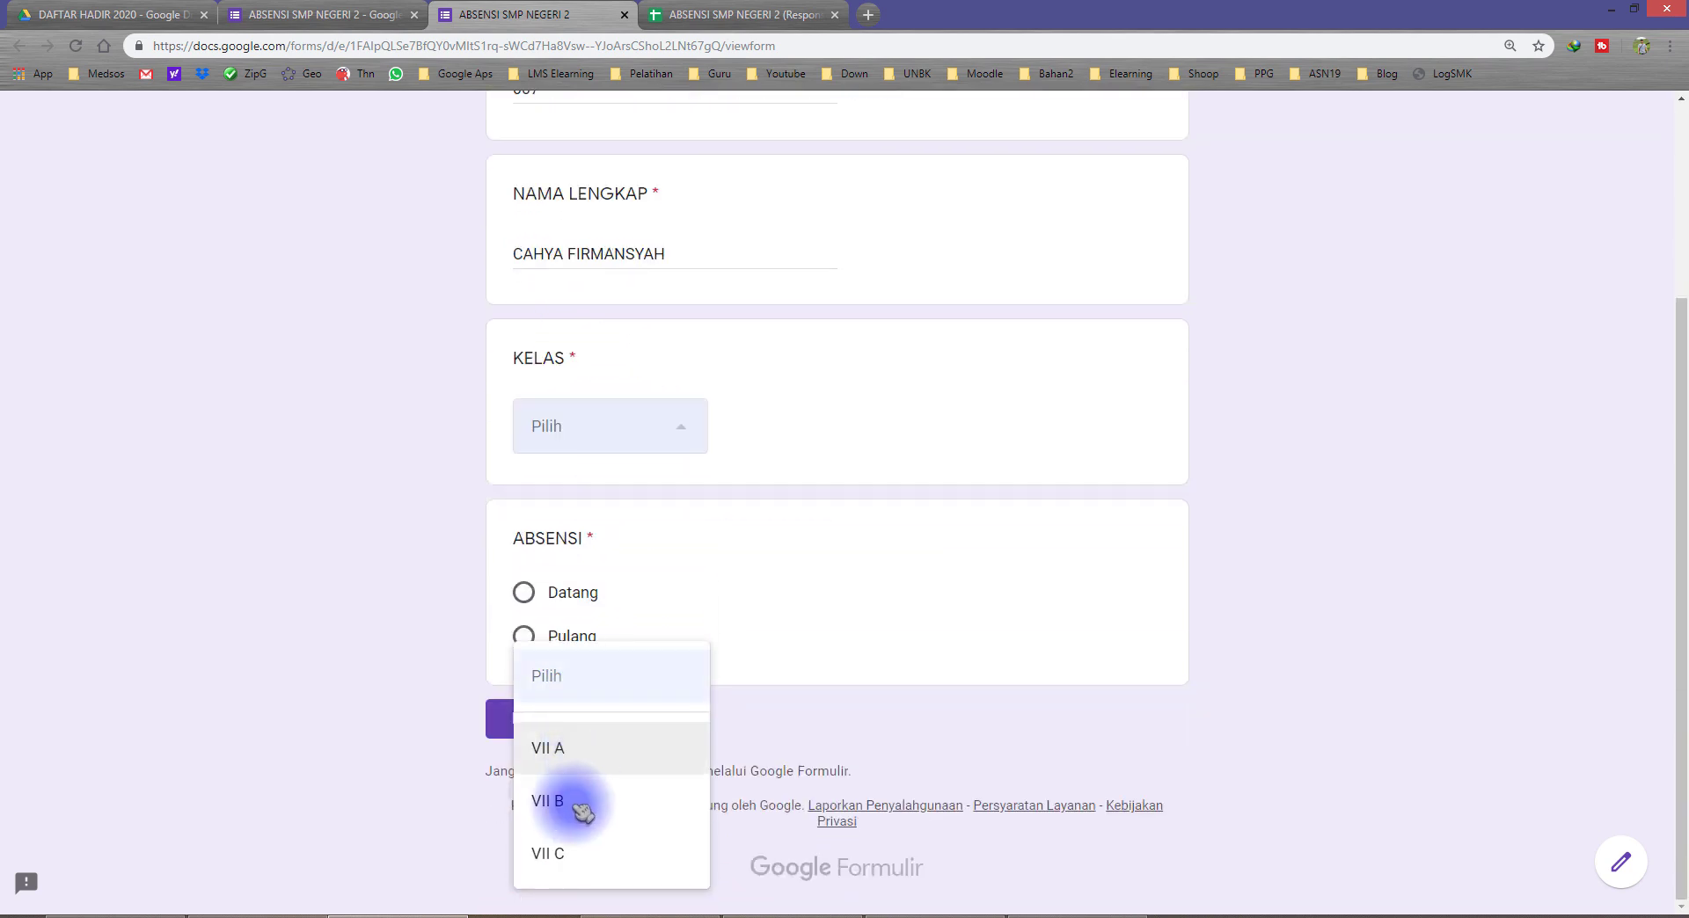
left_click(577, 849)
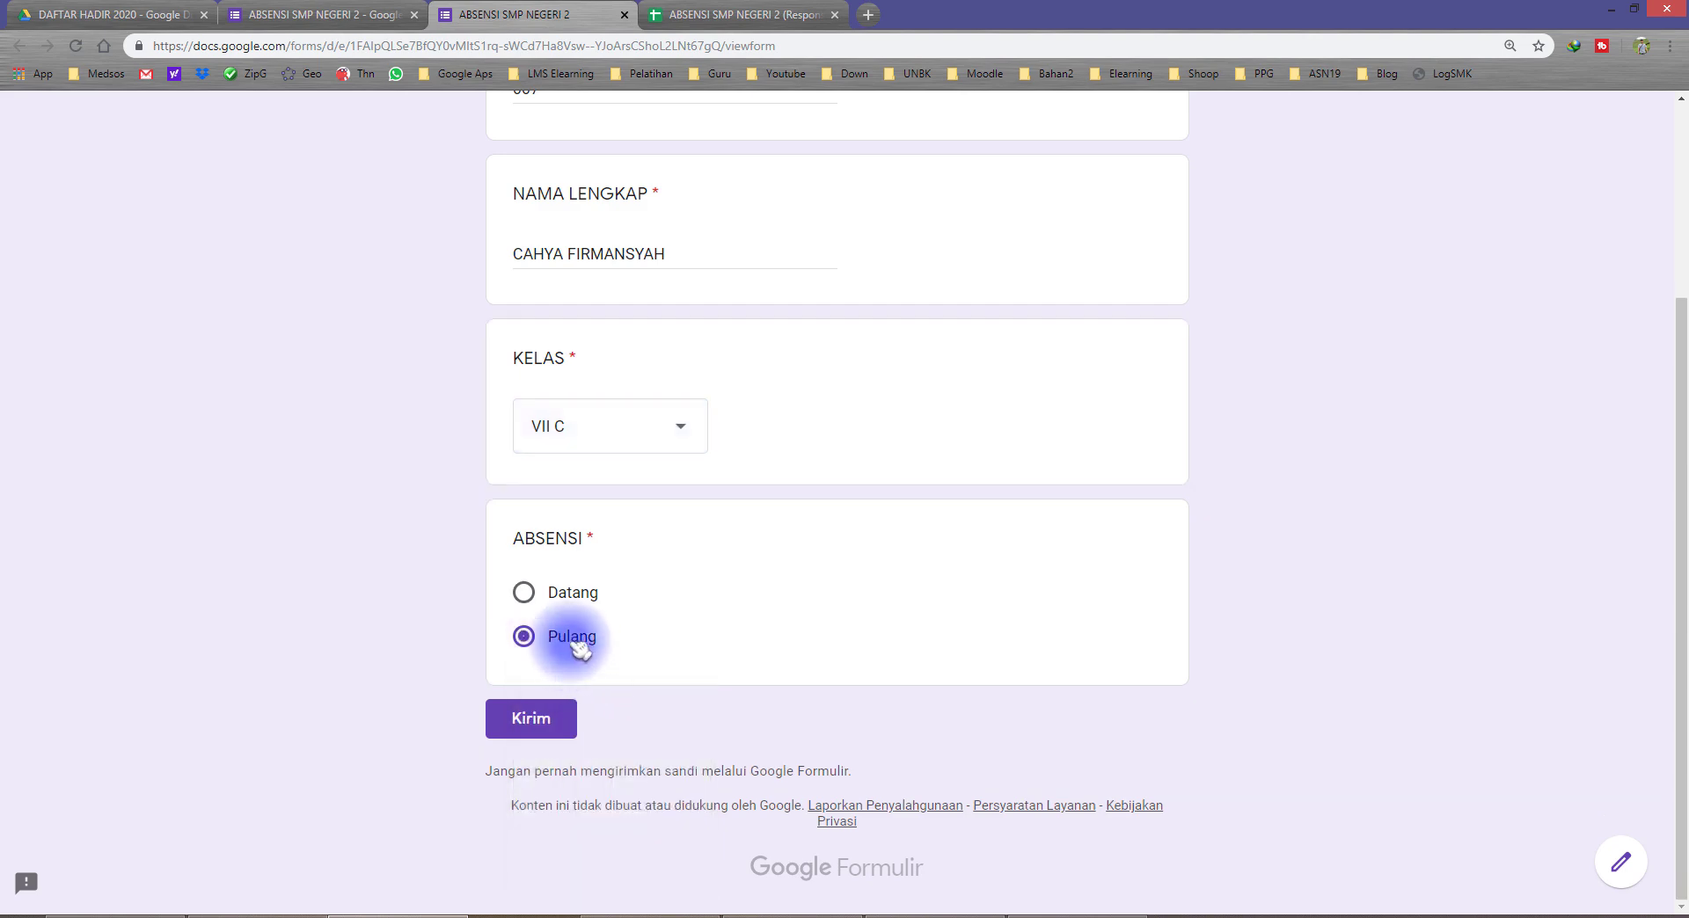
left_click(510, 705)
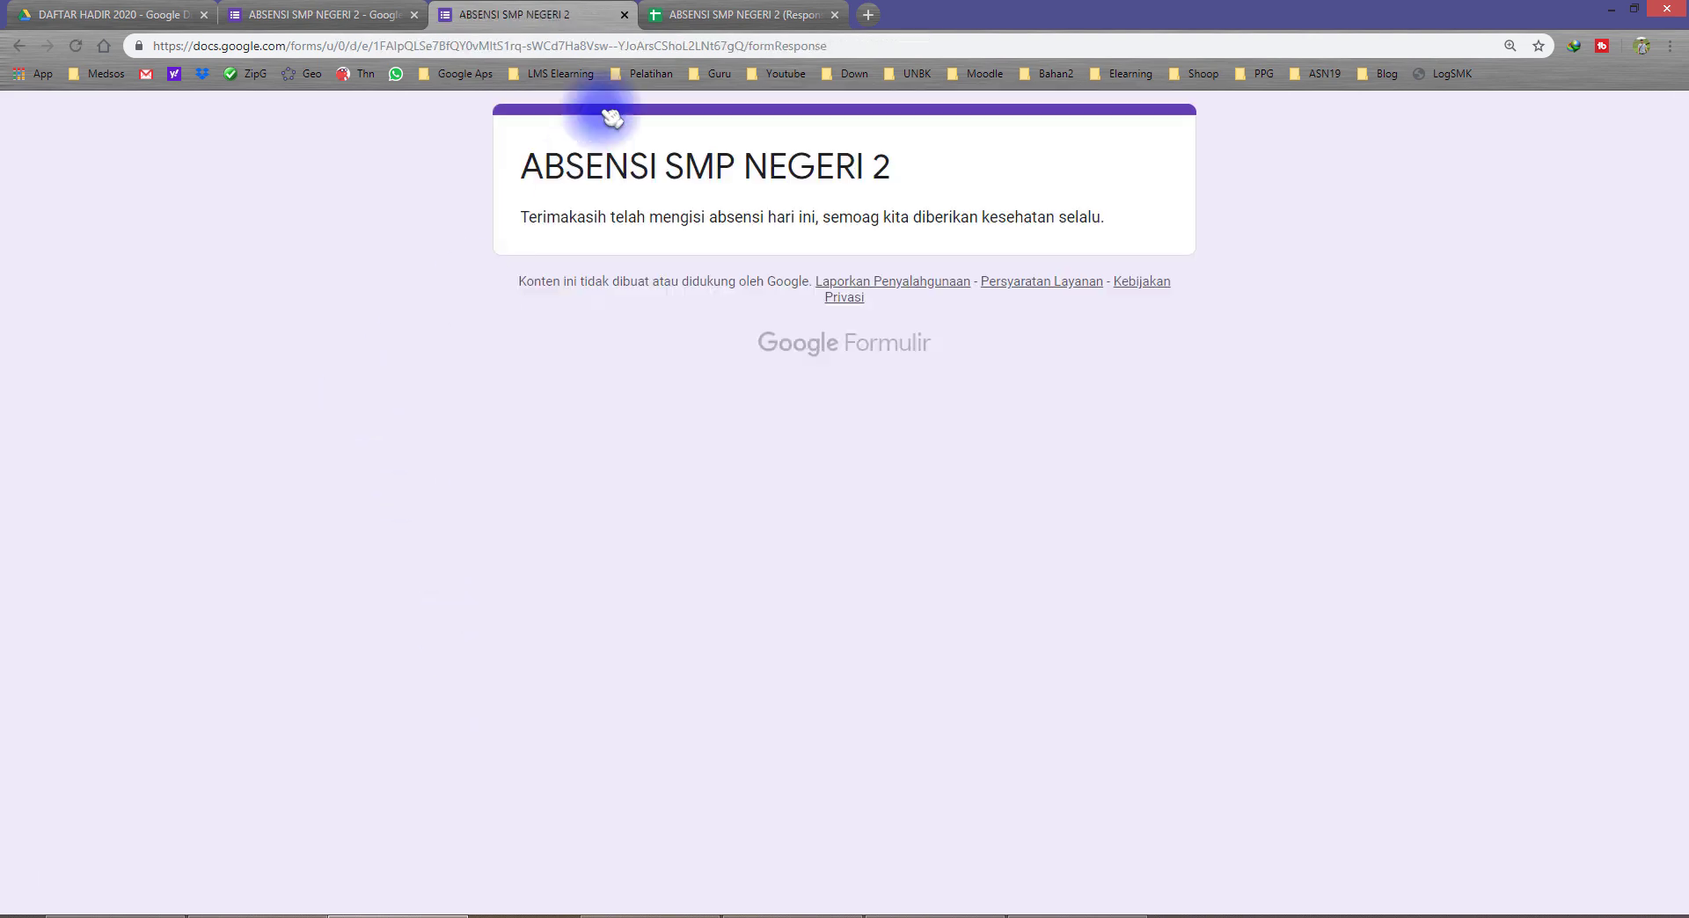
Step: Compare the two Pulang responses in rows 3 and 4 of the RESPON sheet with the Datang response in row 2
left_click(694, 15)
left_click(182, 341)
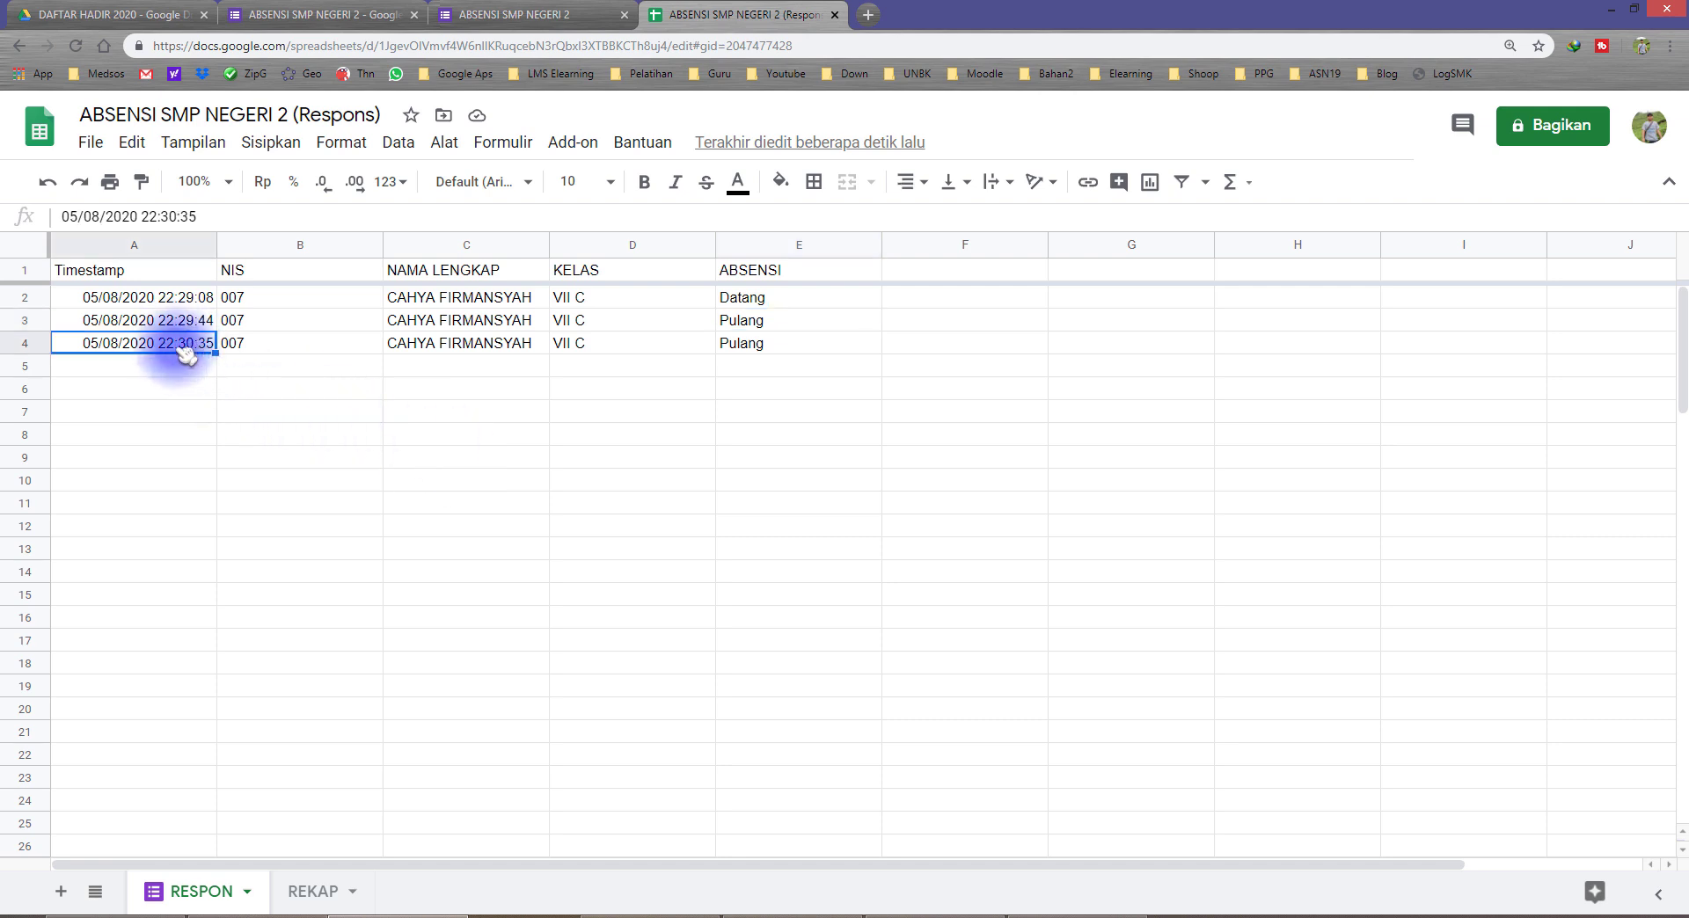
left_click_drag(741, 324, 182, 347)
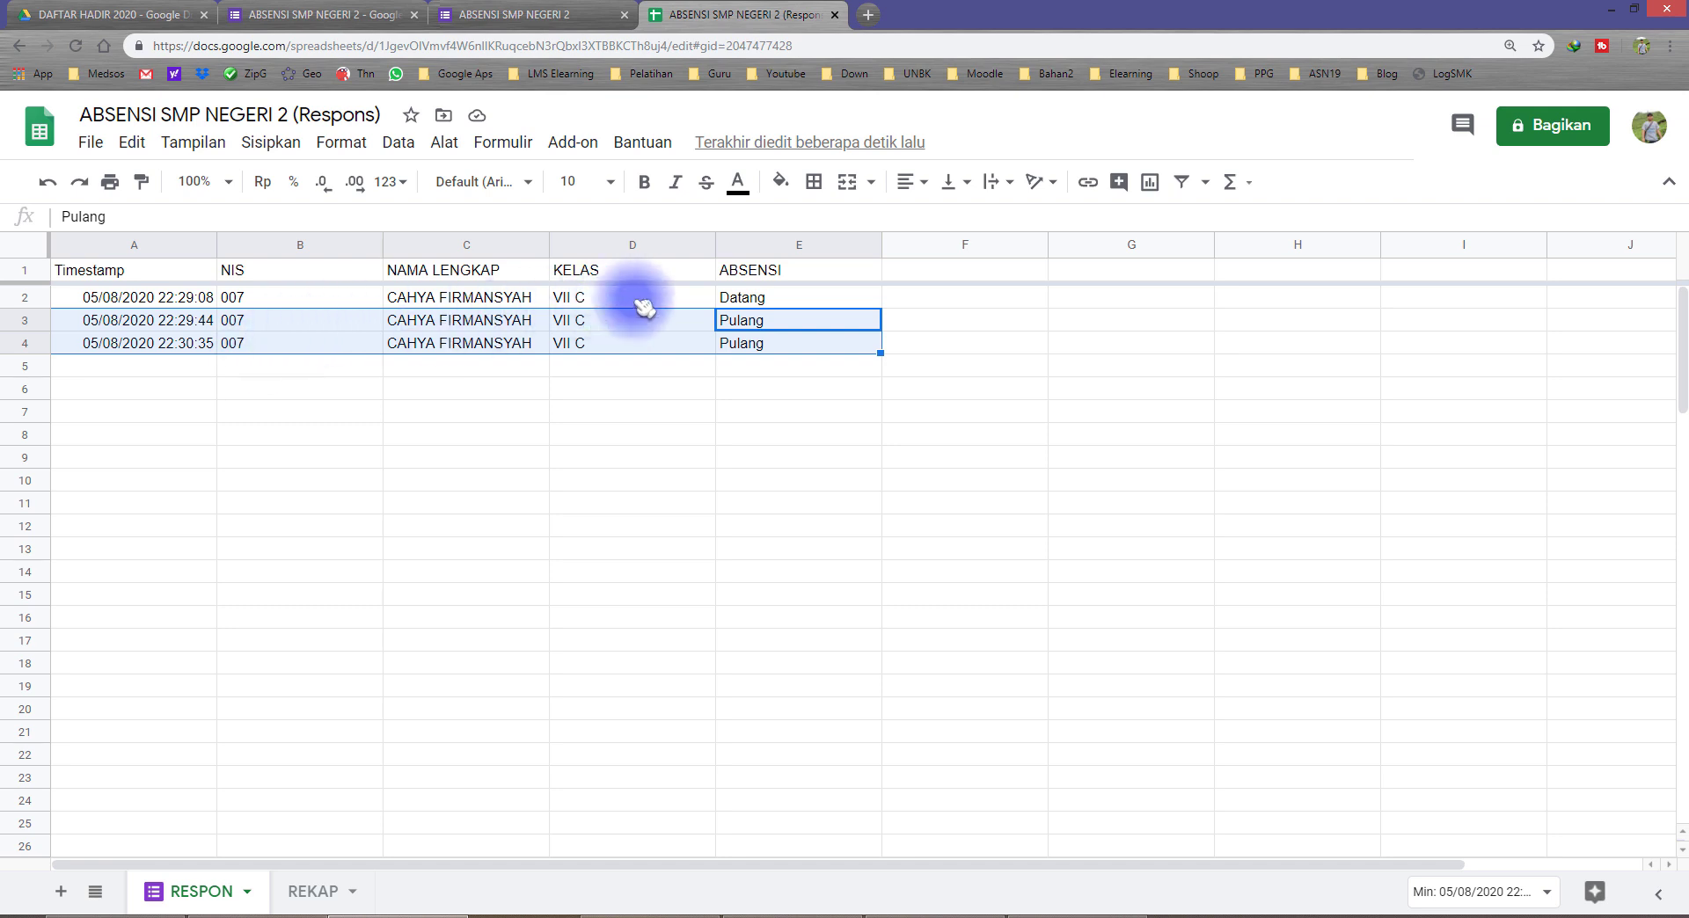
left_click(746, 297)
left_click_drag(207, 304, 211, 304)
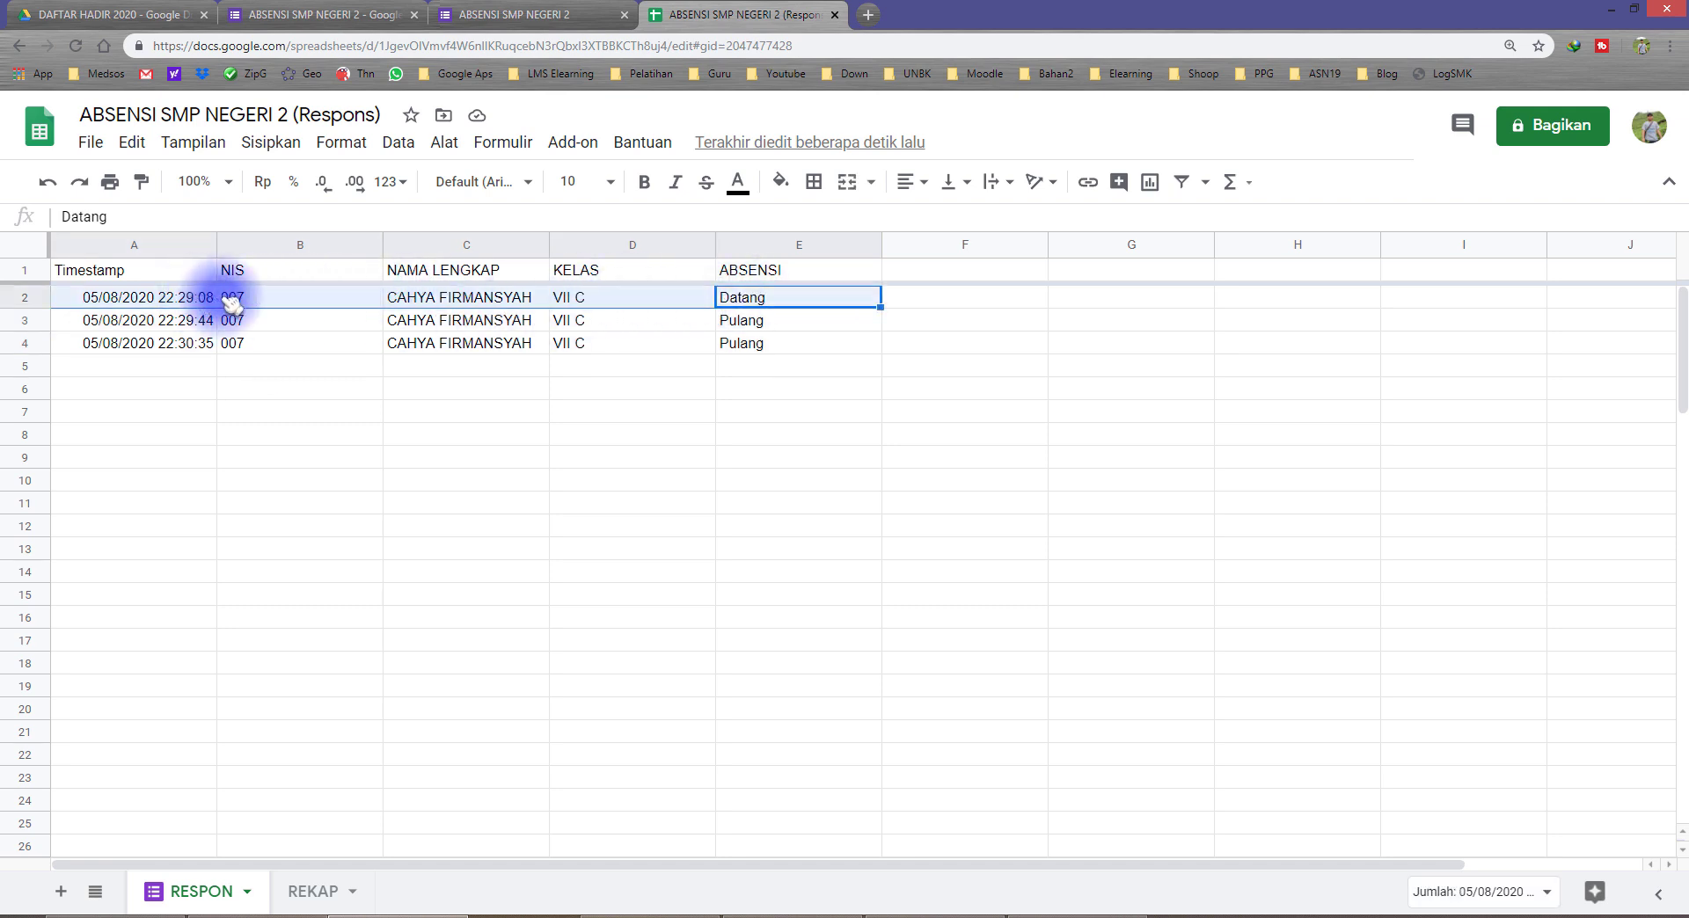
left_click(726, 366)
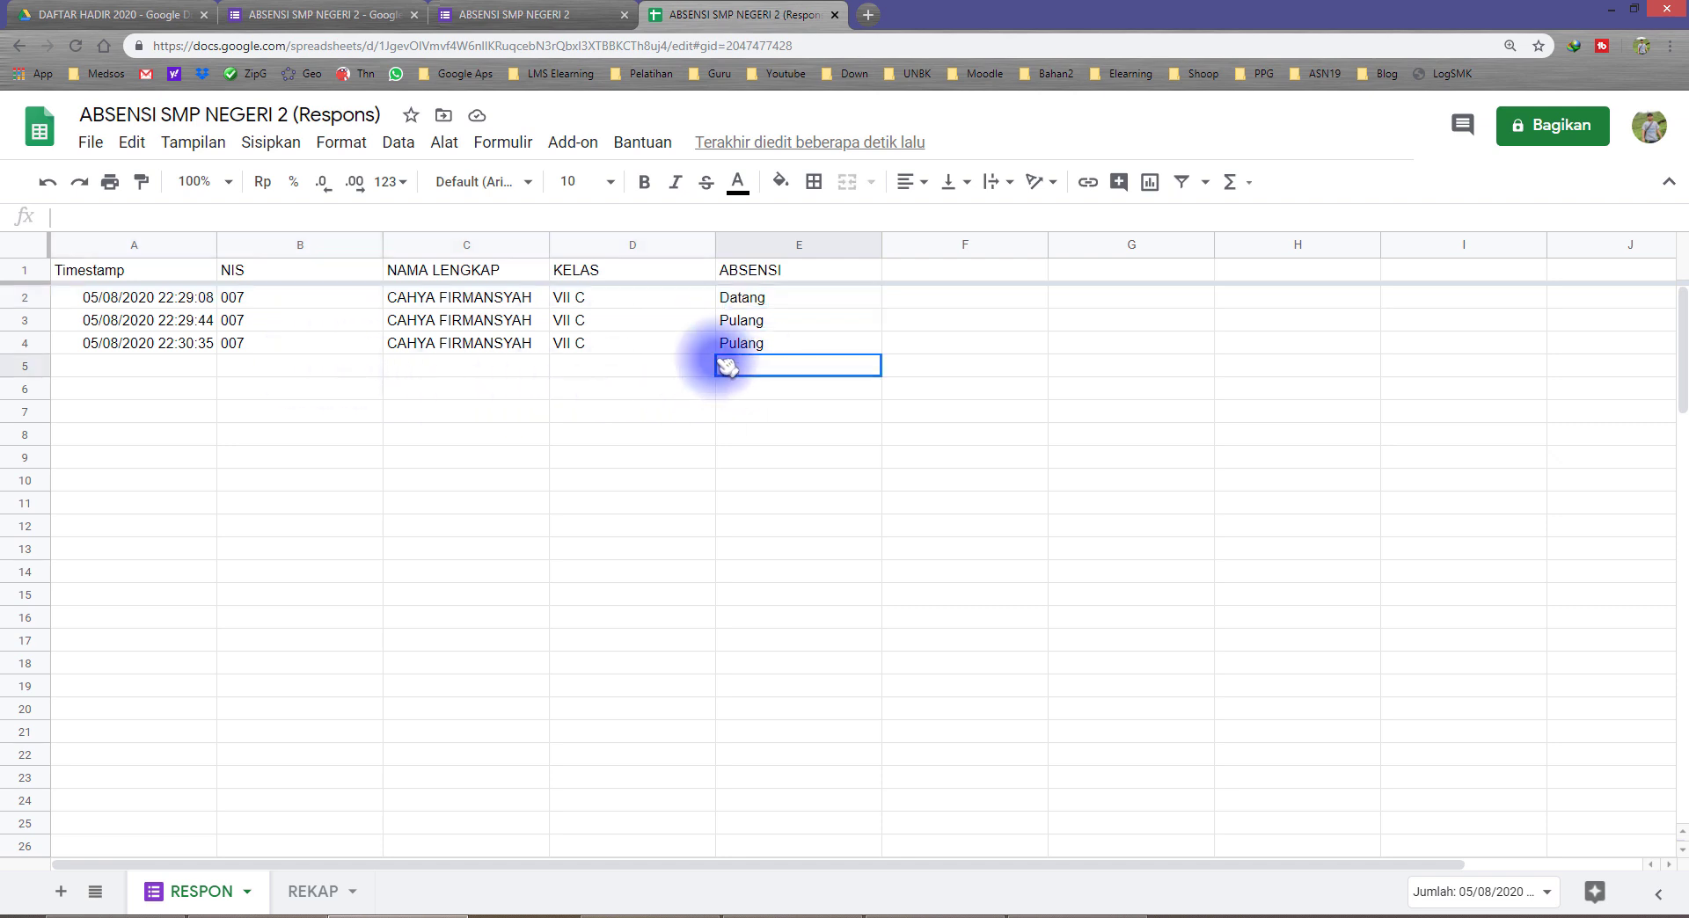
left_click_drag(727, 366, 181, 362)
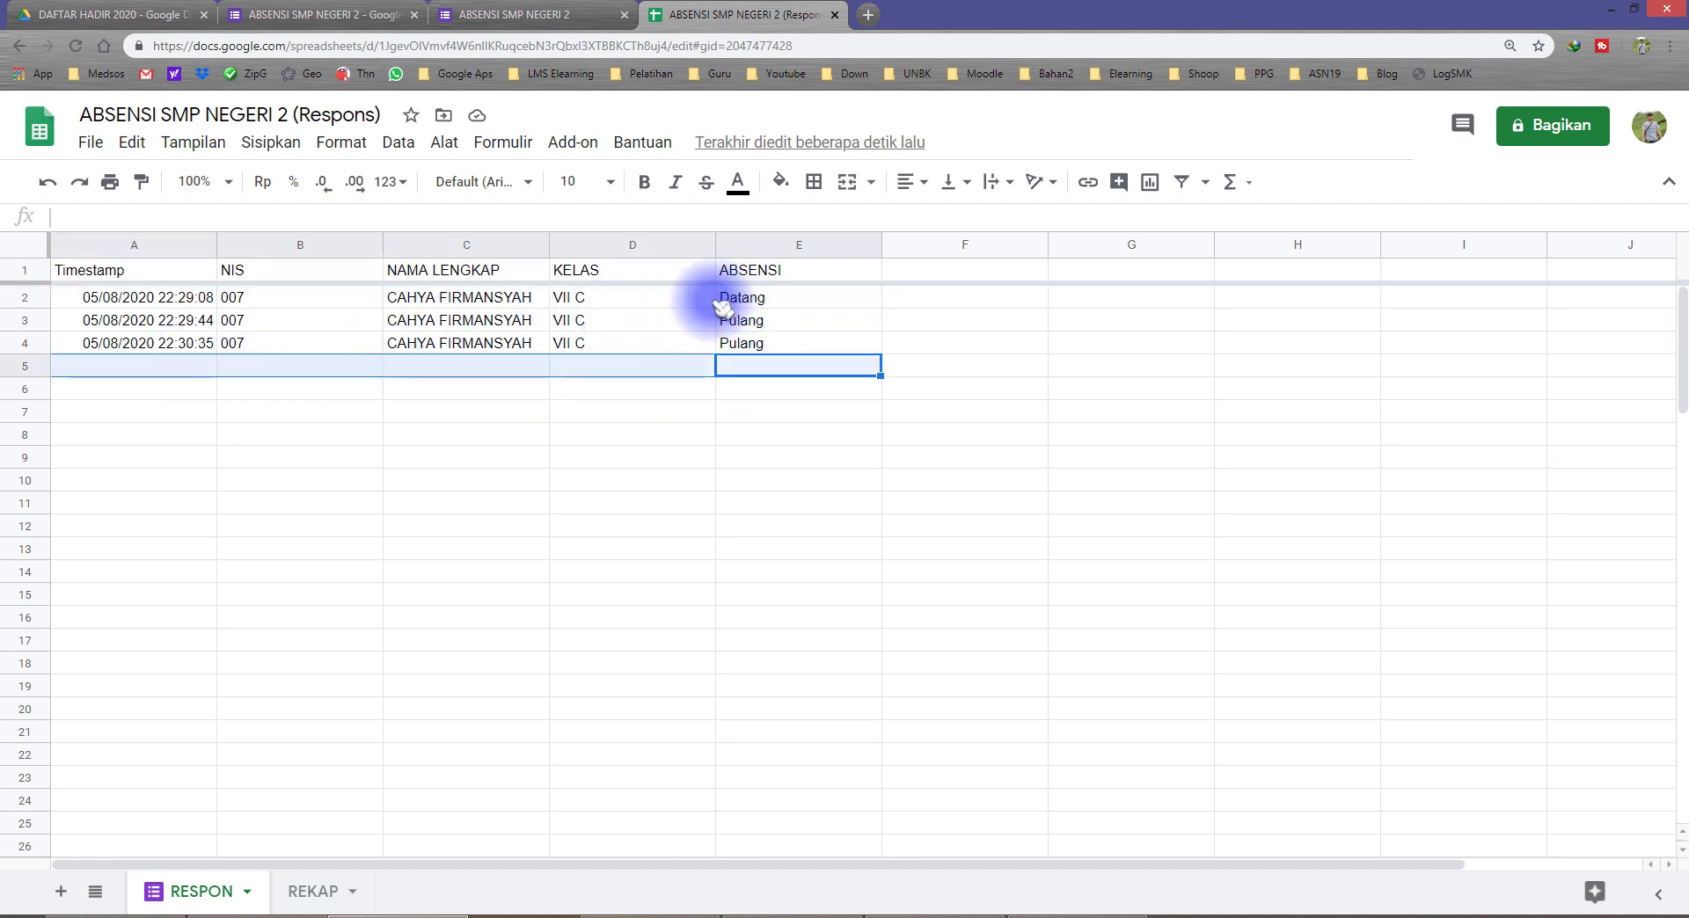
left_click_drag(722, 307, 195, 303)
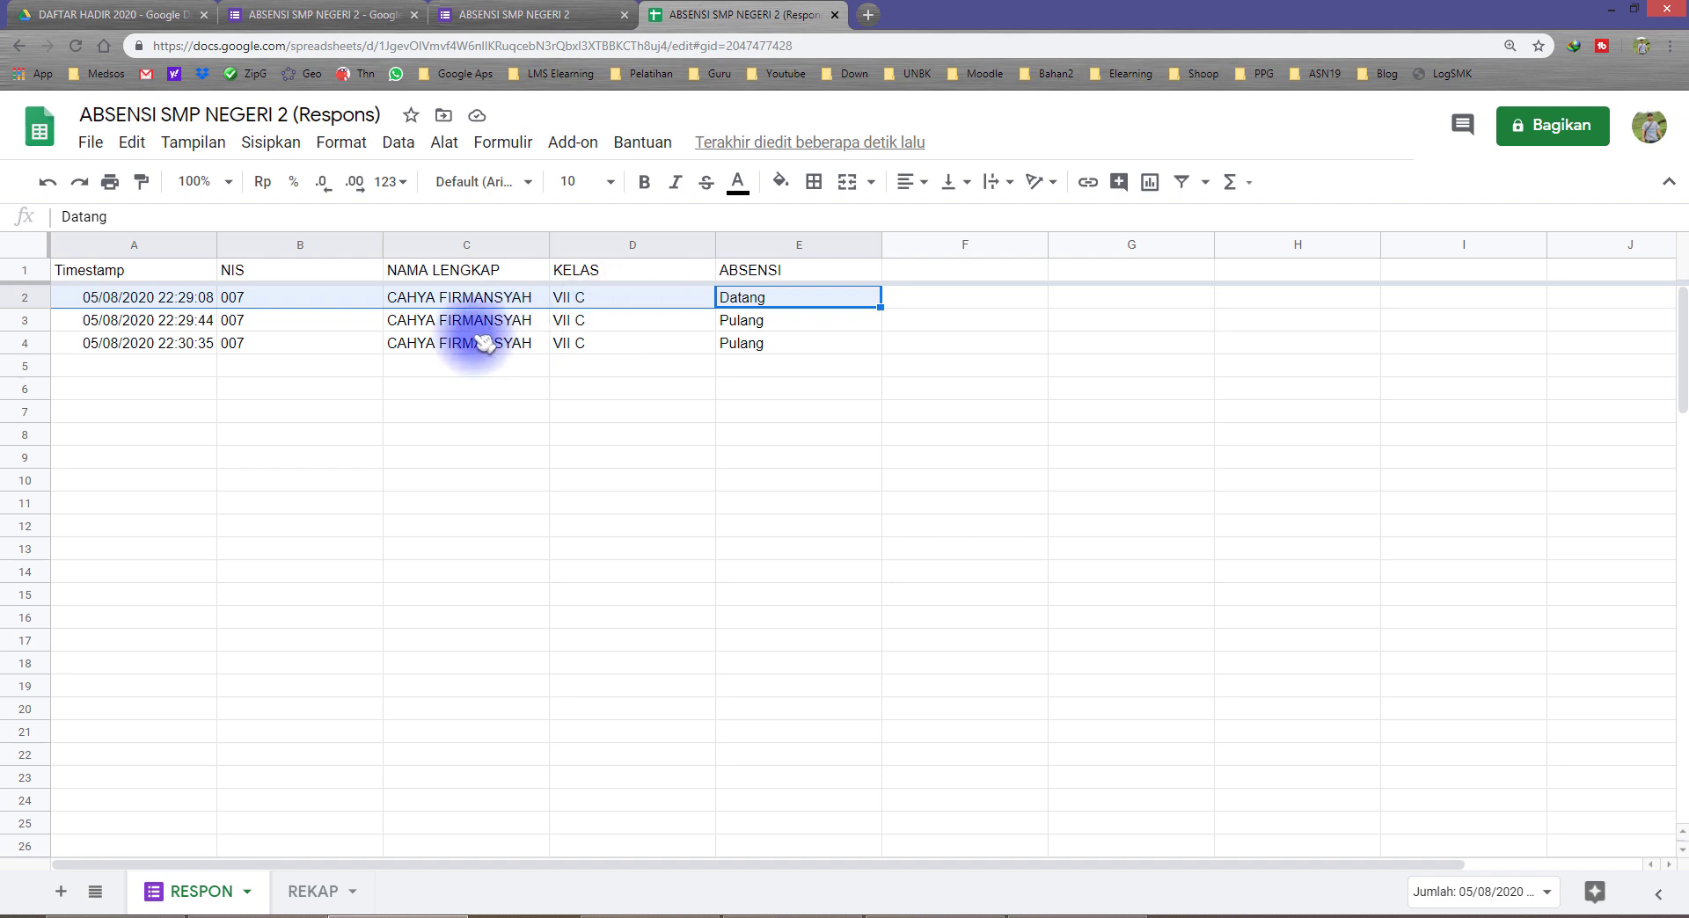
Step: Check the timestamps of the first and last responses and the empty rows below them
left_click(200, 303)
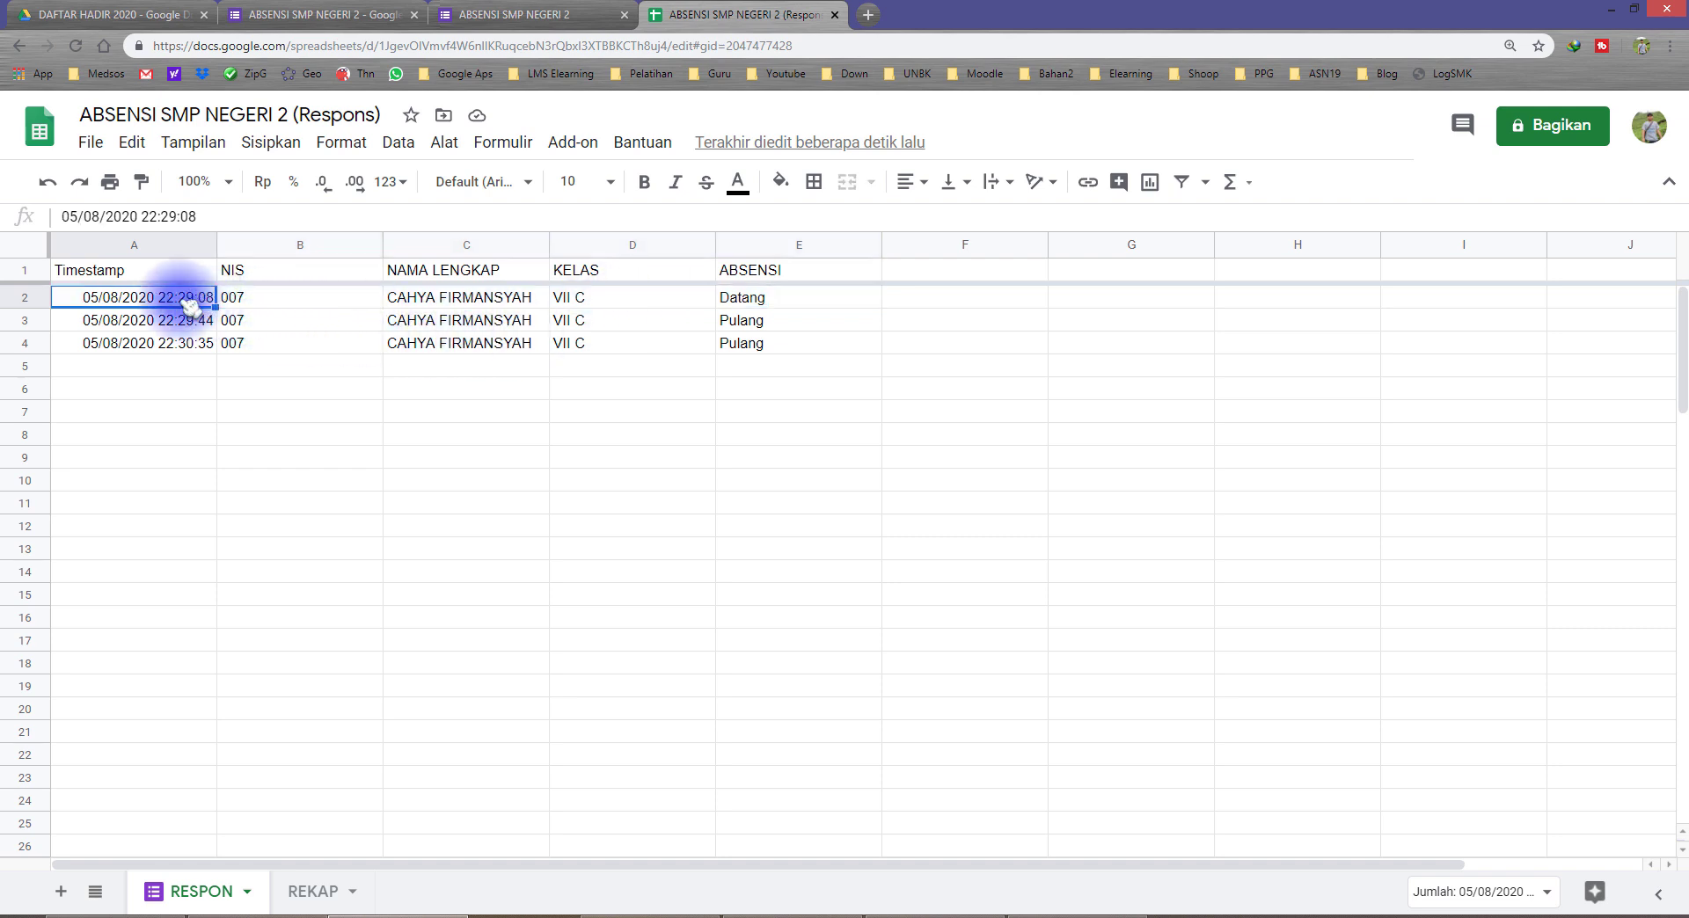
left_click(205, 366)
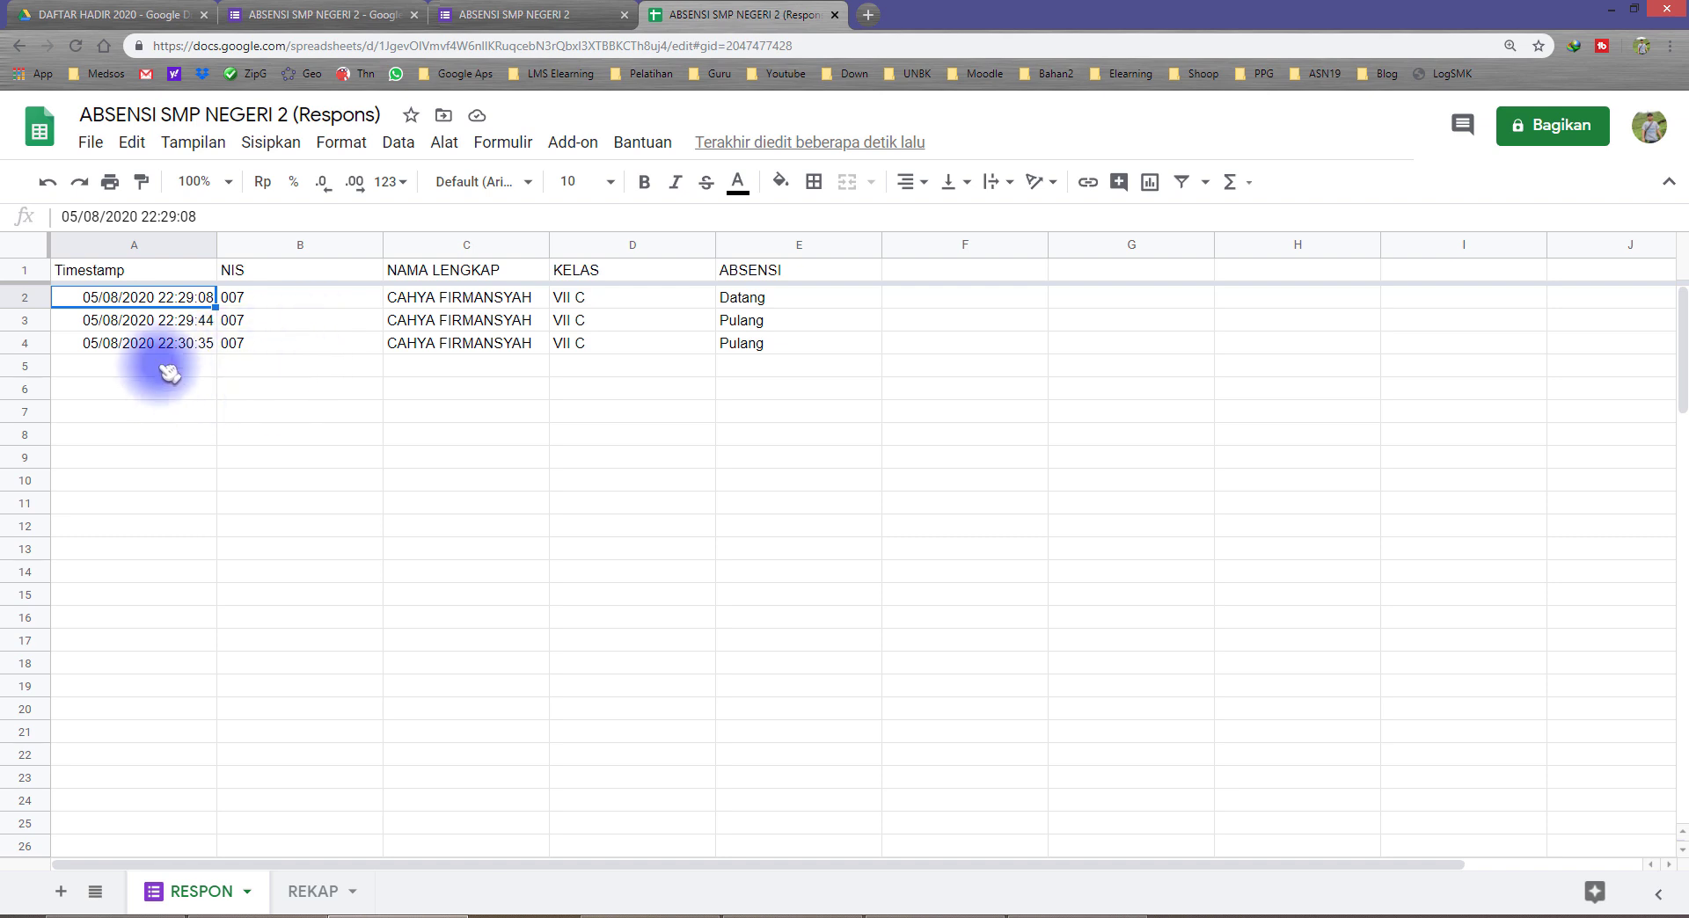
left_click_drag(176, 376, 765, 649)
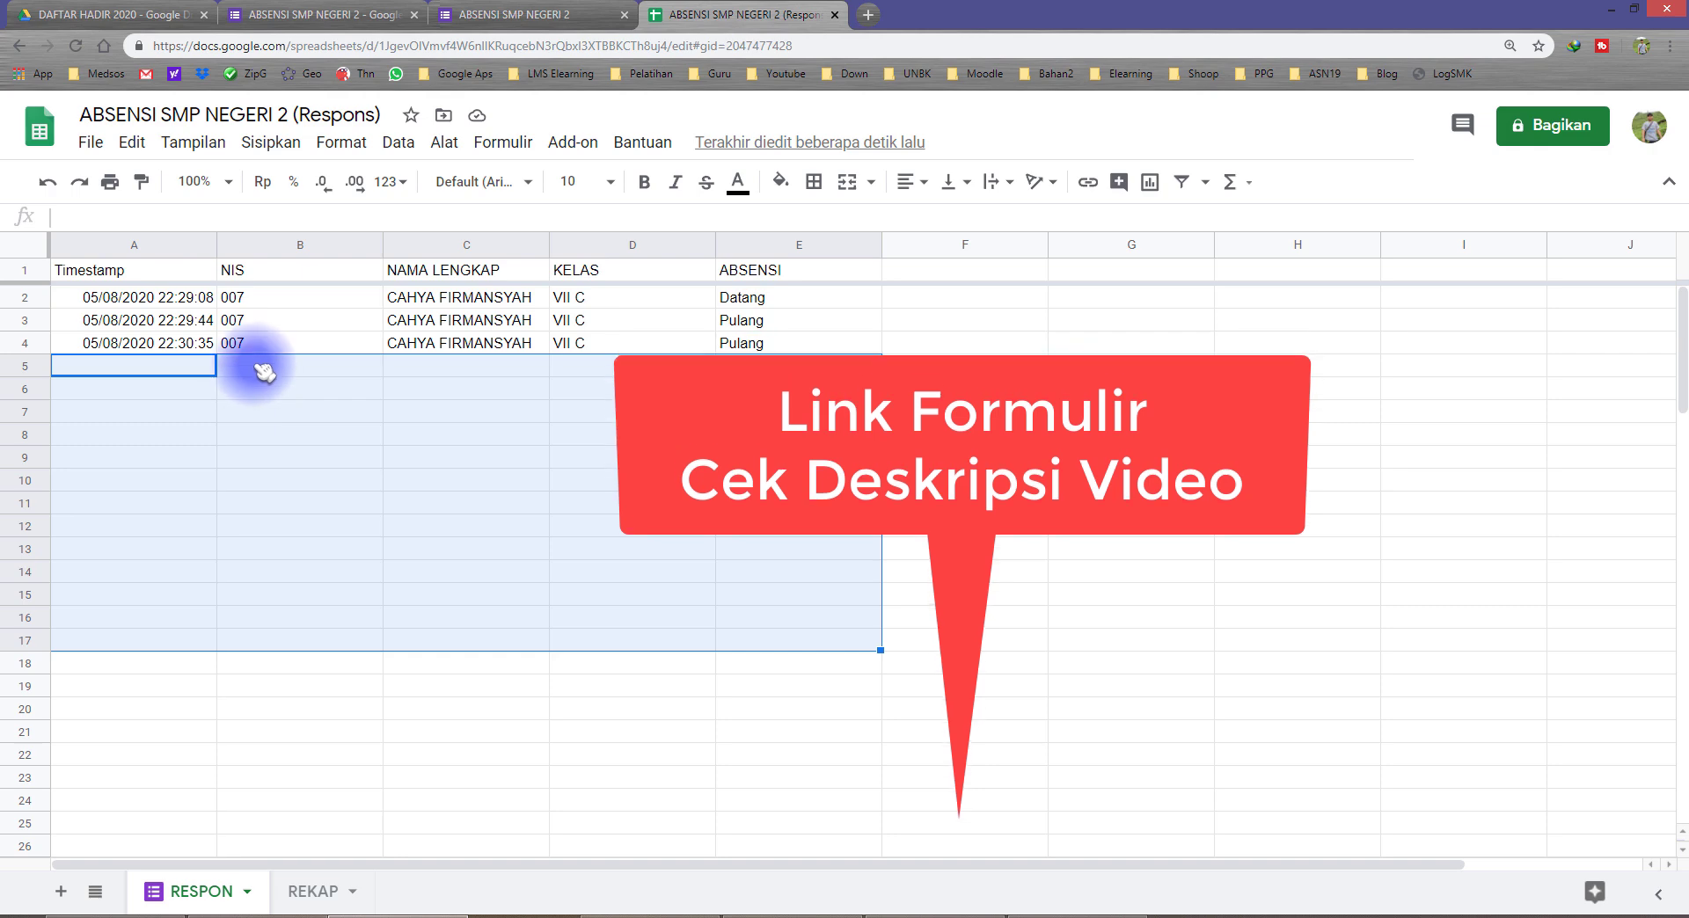
left_click(264, 366)
left_click(181, 344)
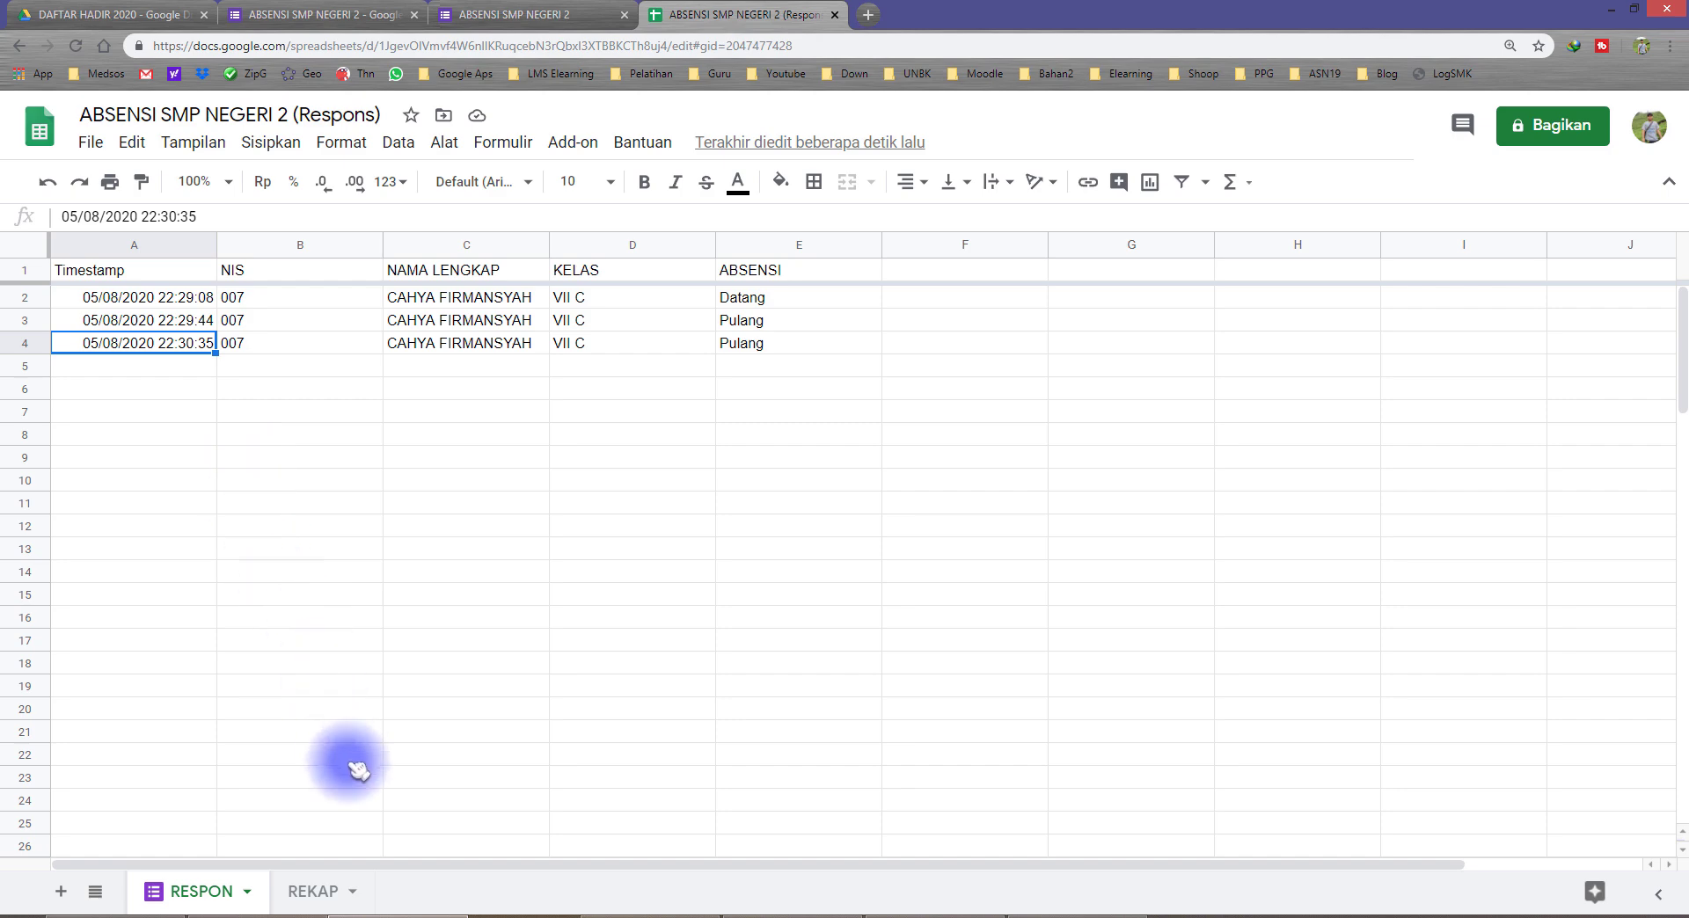
Step: Compare the first 03/08 Datang cell of the REKAP table with the three response timestamps in the RESPON sheet
left_click(318, 886)
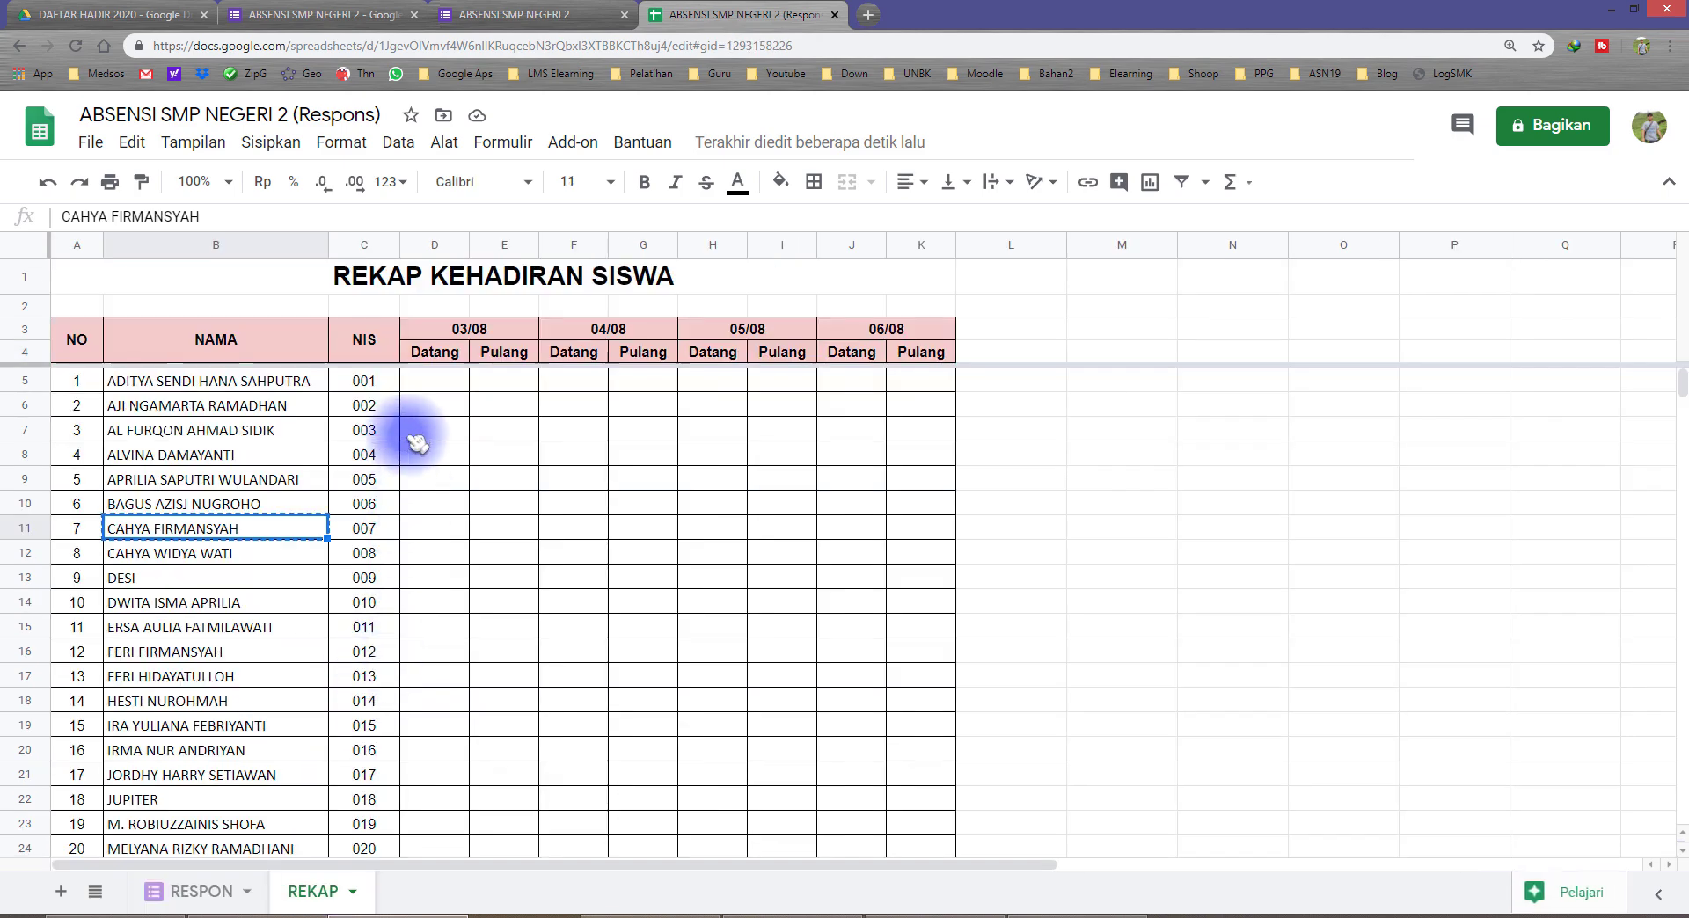
left_click(435, 370)
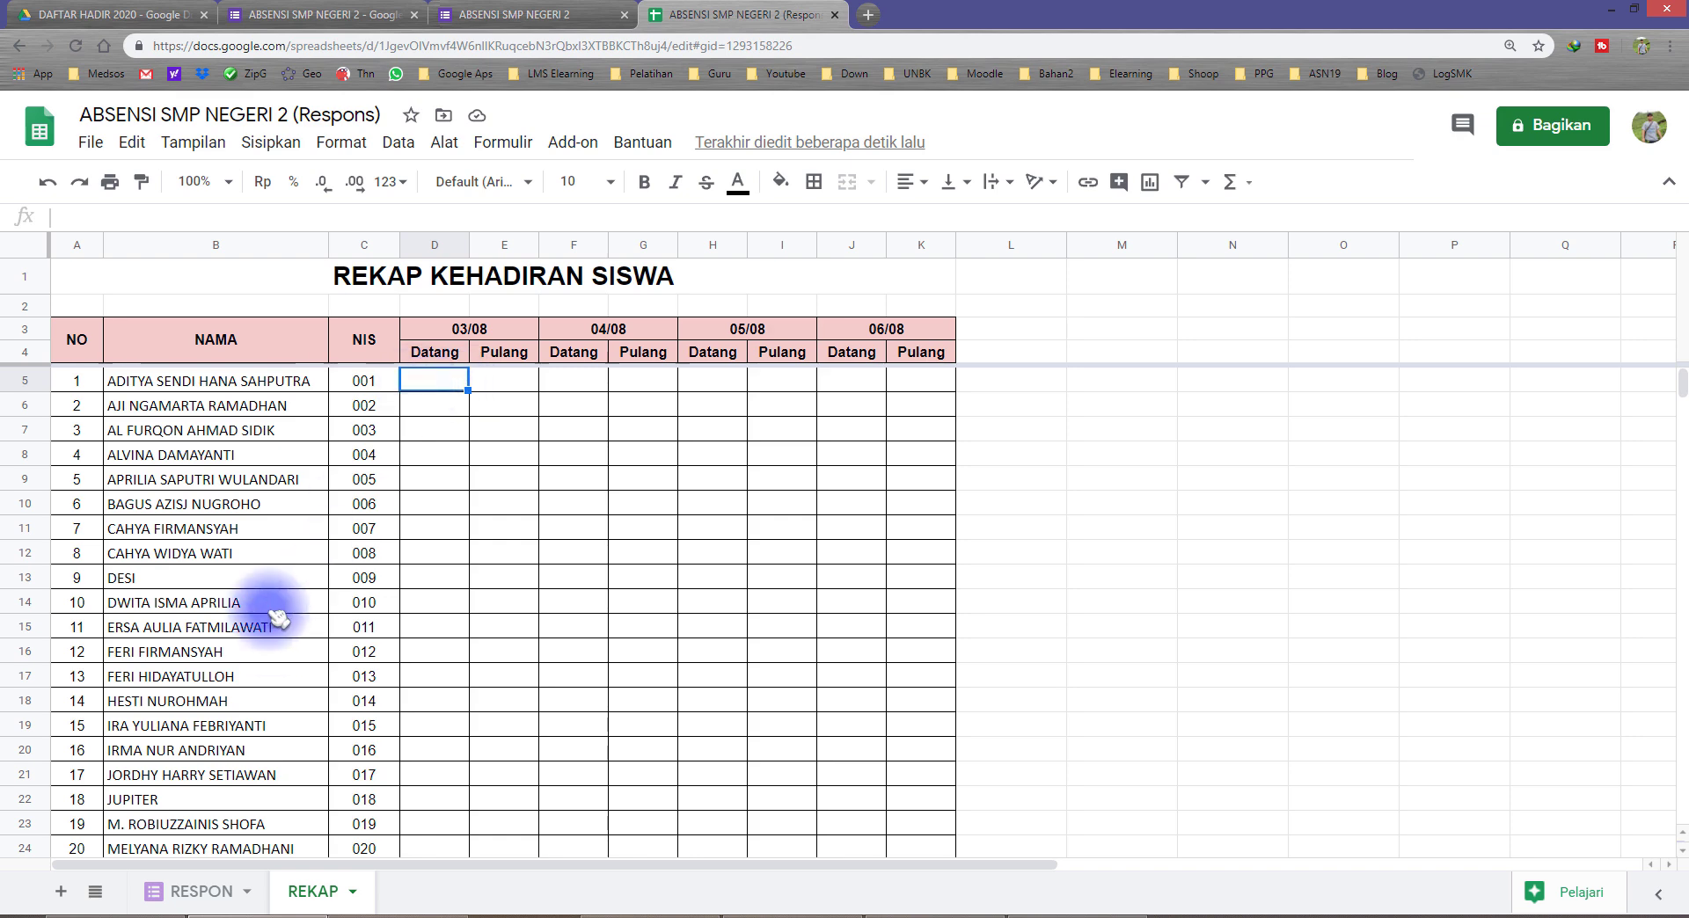
left_click(230, 891)
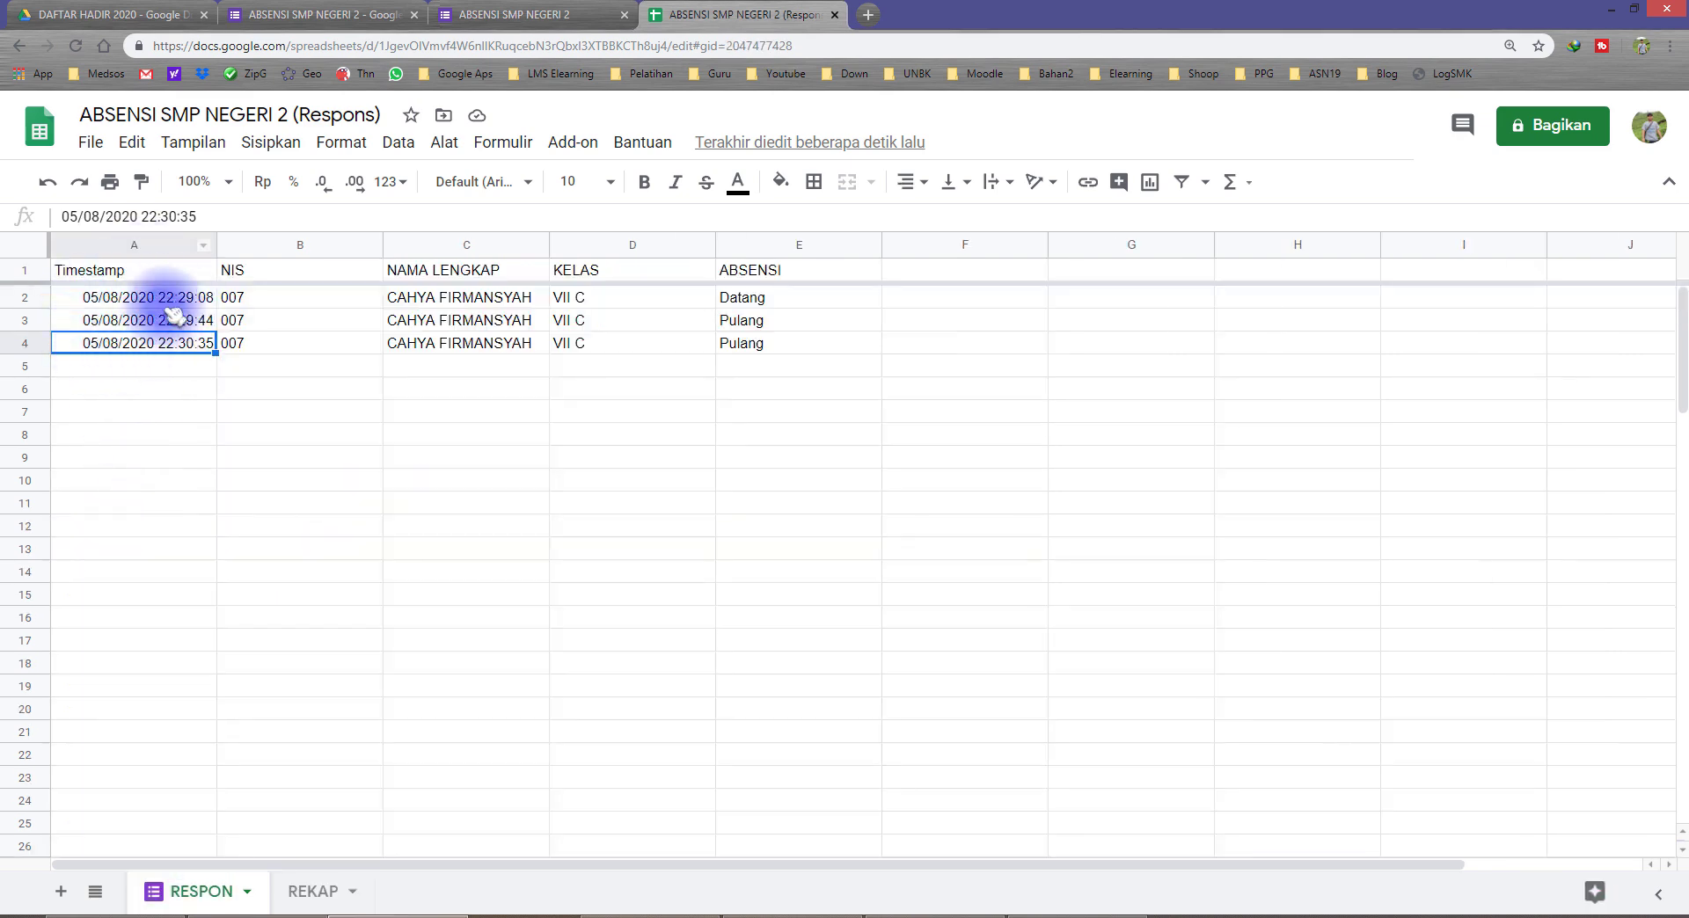
left_click_drag(171, 303, 181, 345)
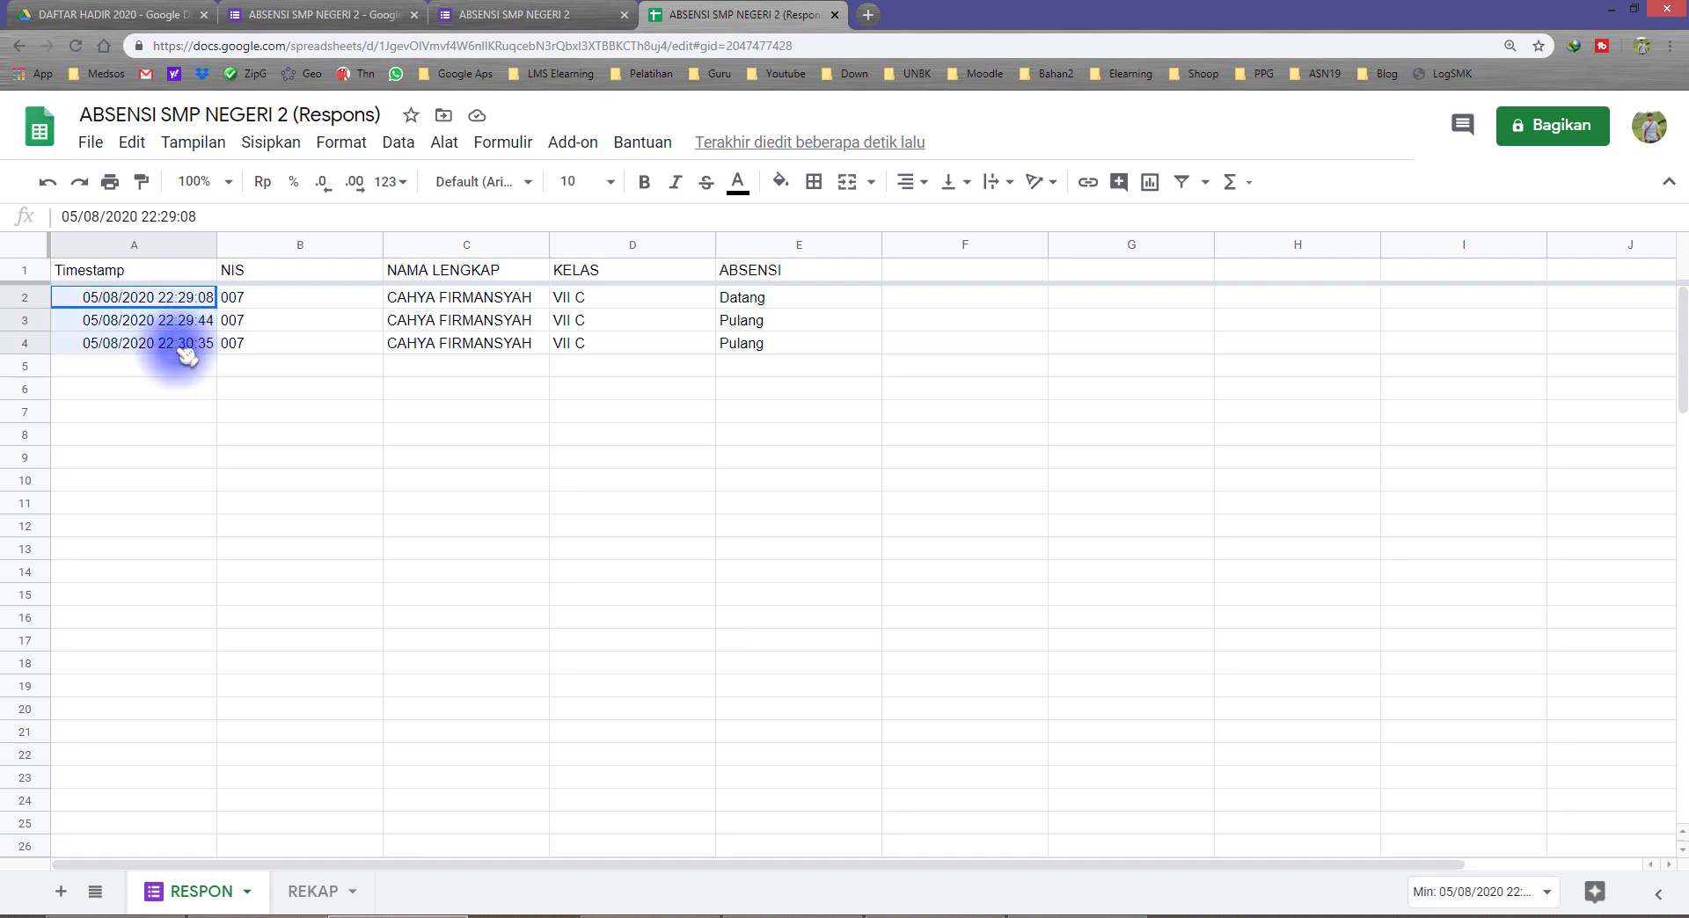
left_click(303, 891)
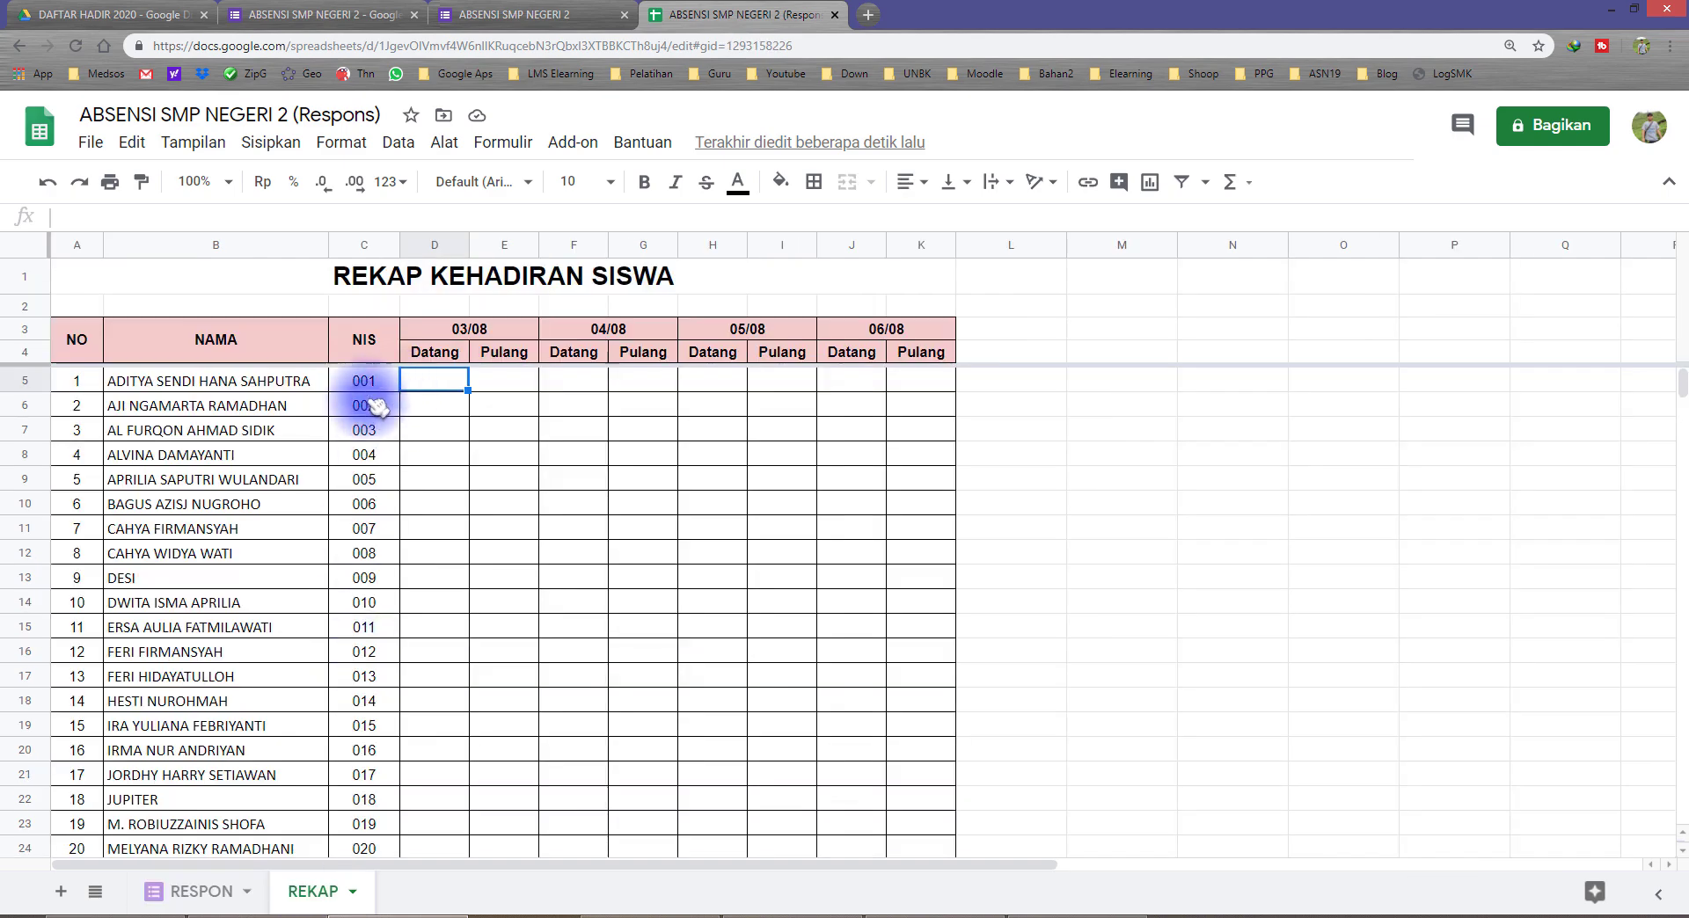
Step: Review the whole NIS column of the REKAP table and its 03/08 date header
left_click_drag(380, 387, 384, 837)
scroll(384, 792, "down", 1)
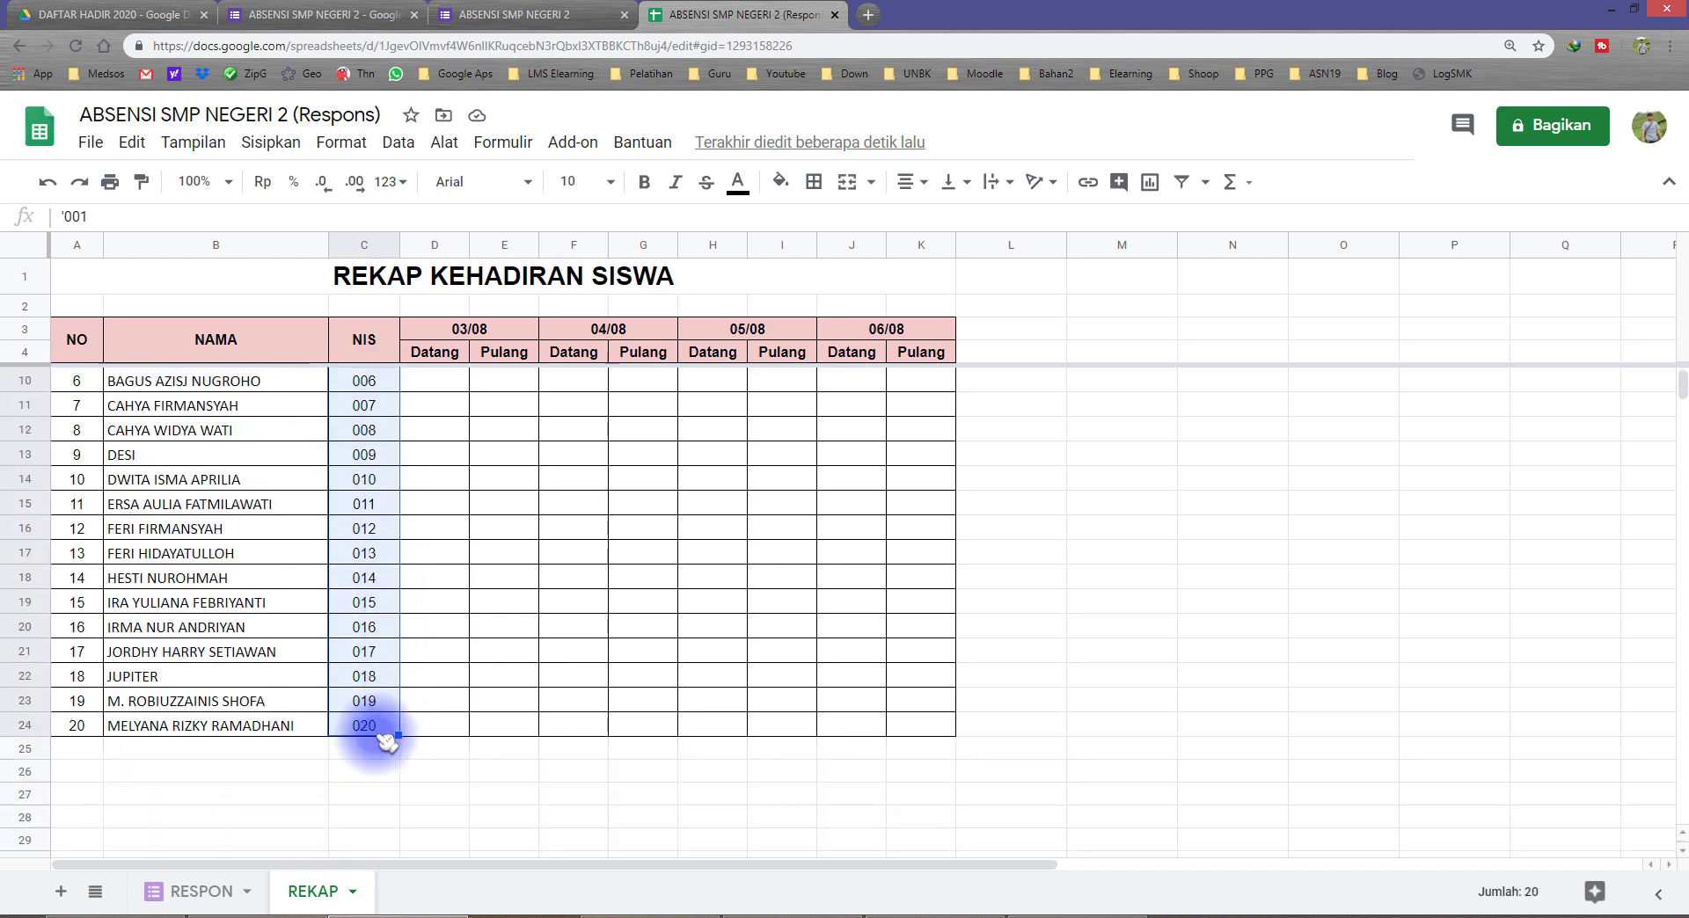
scroll(386, 686, "up", 1)
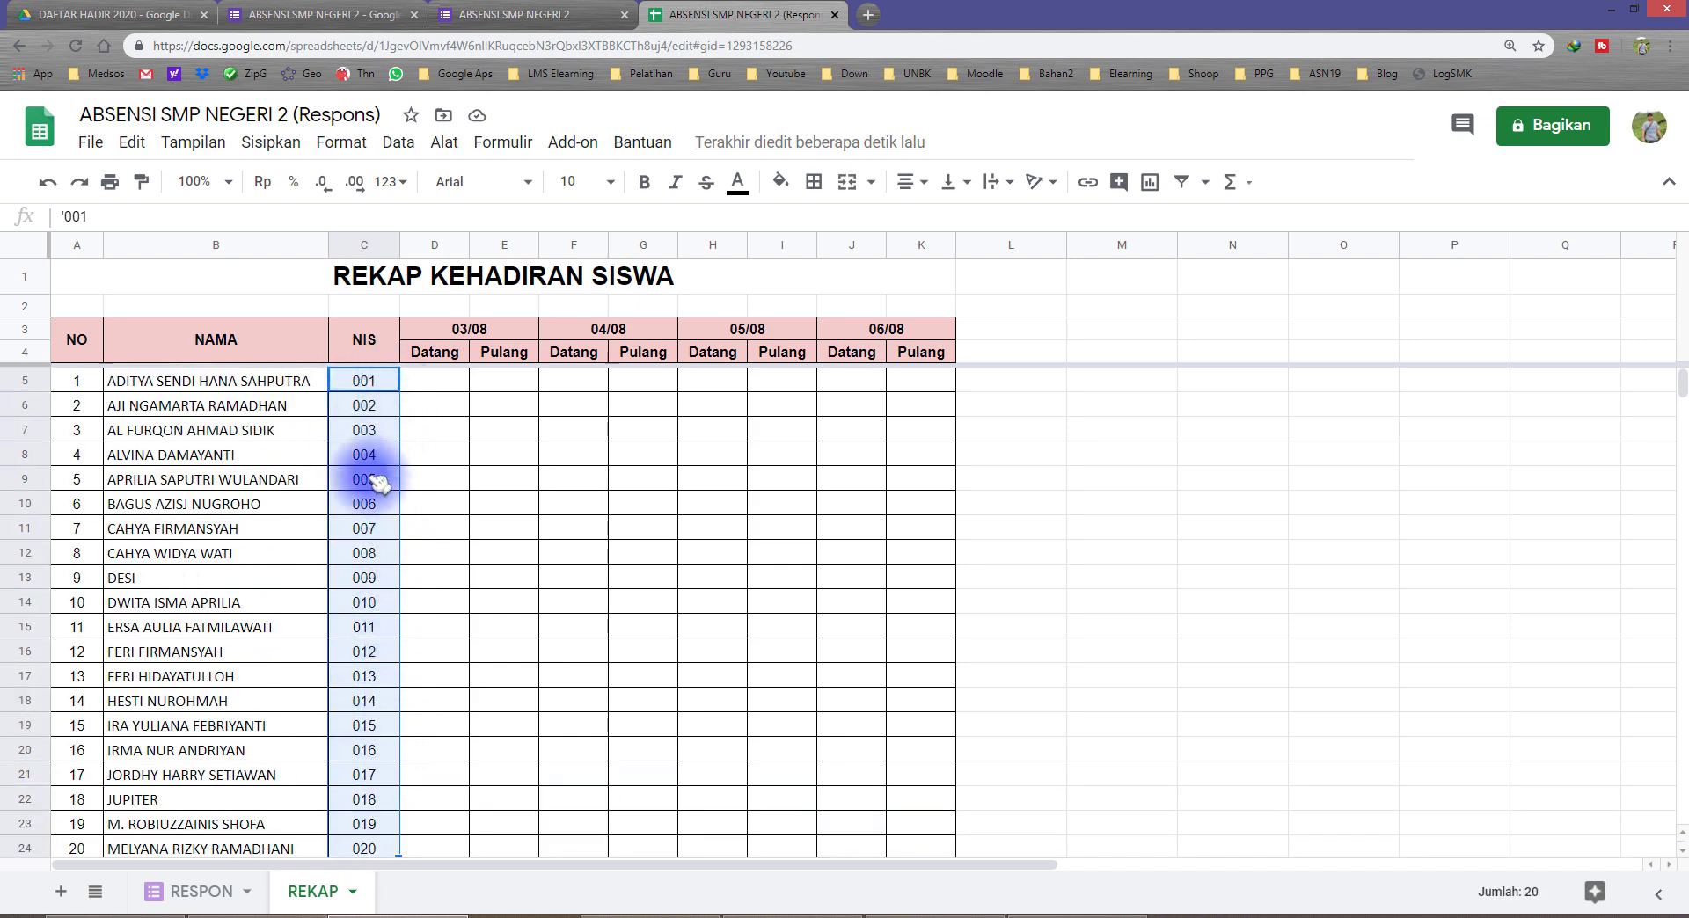
left_click(413, 380)
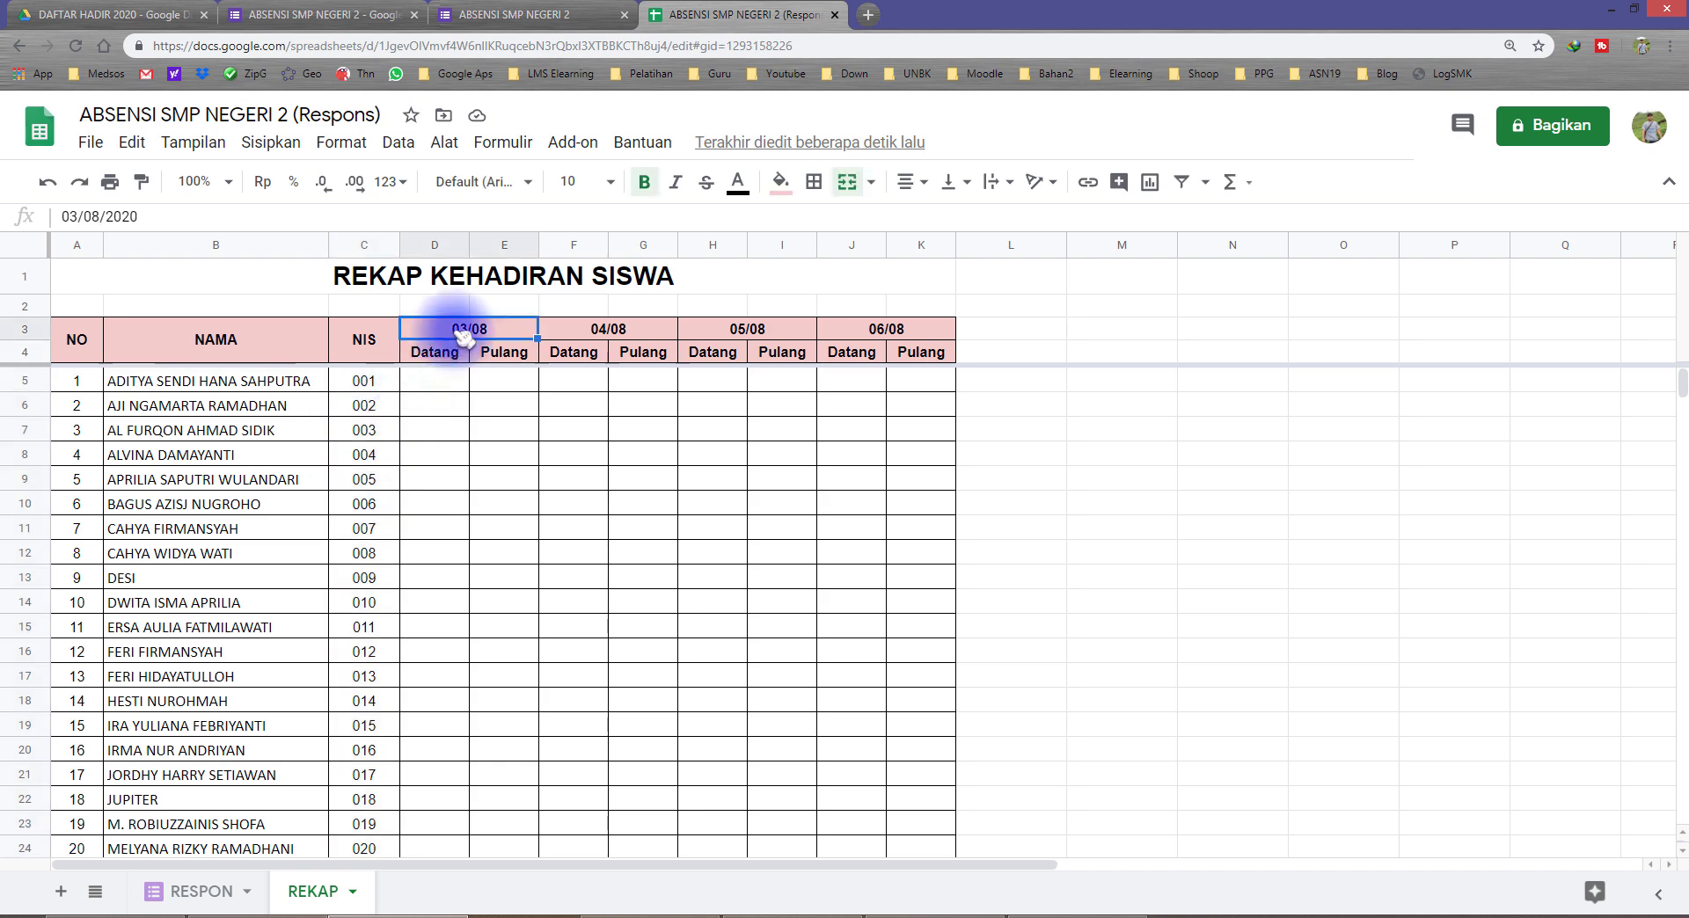
Step: Examine the student name, Datang entry and timestamp in the RESPON sheet, along with the empty rows for further responses
left_click(207, 891)
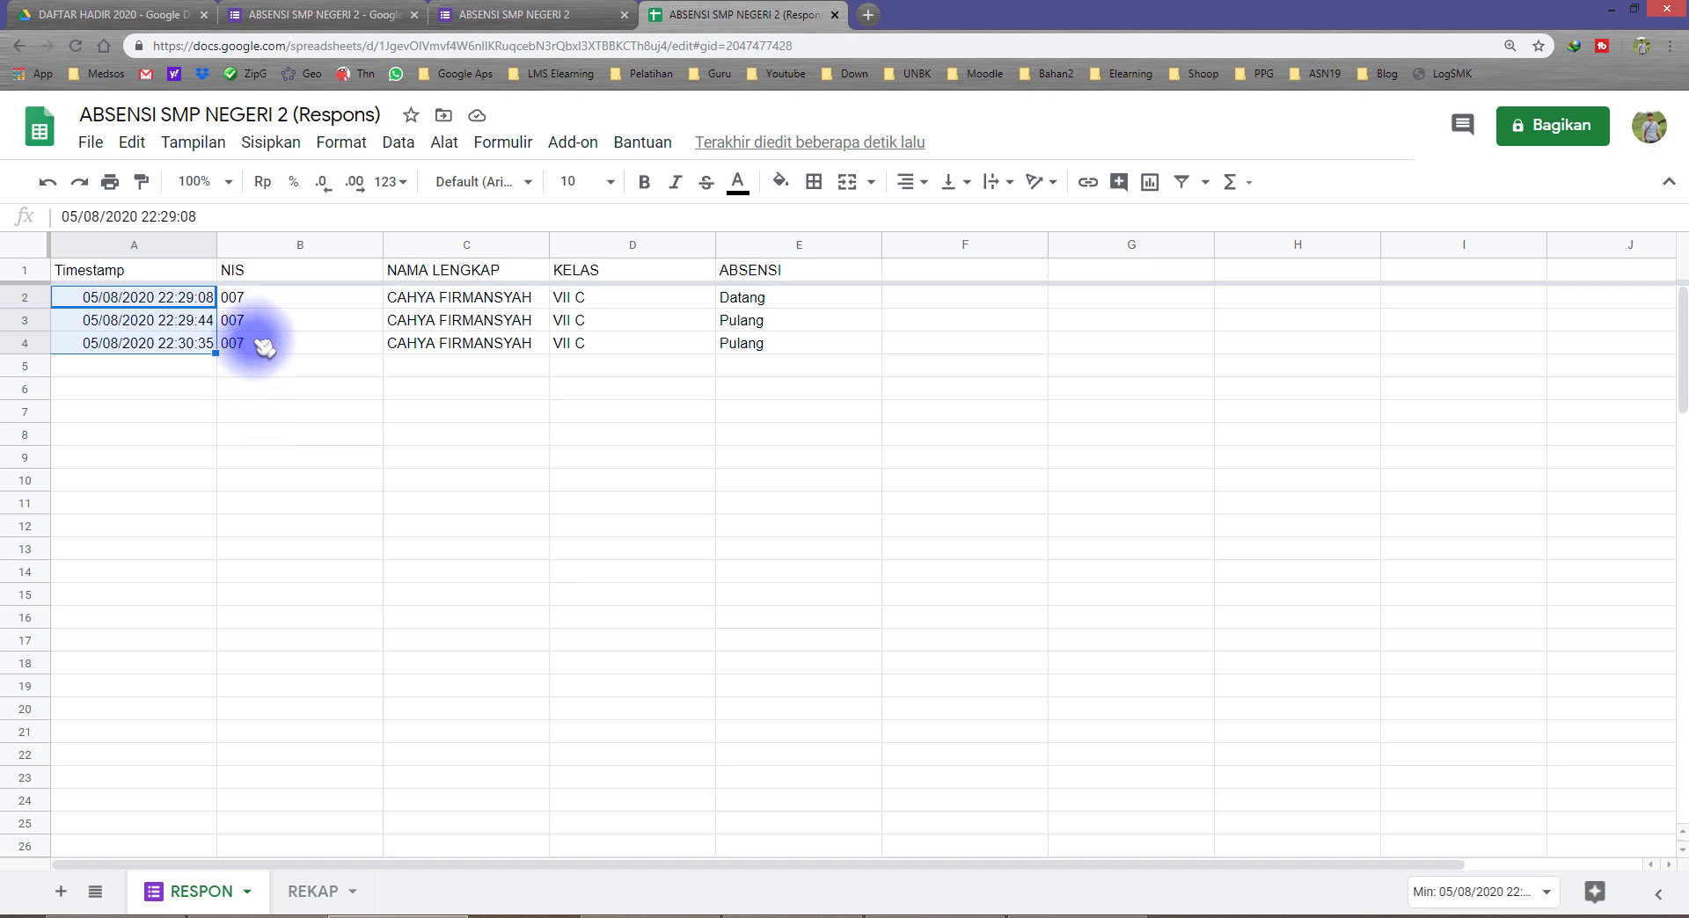
left_click(461, 346)
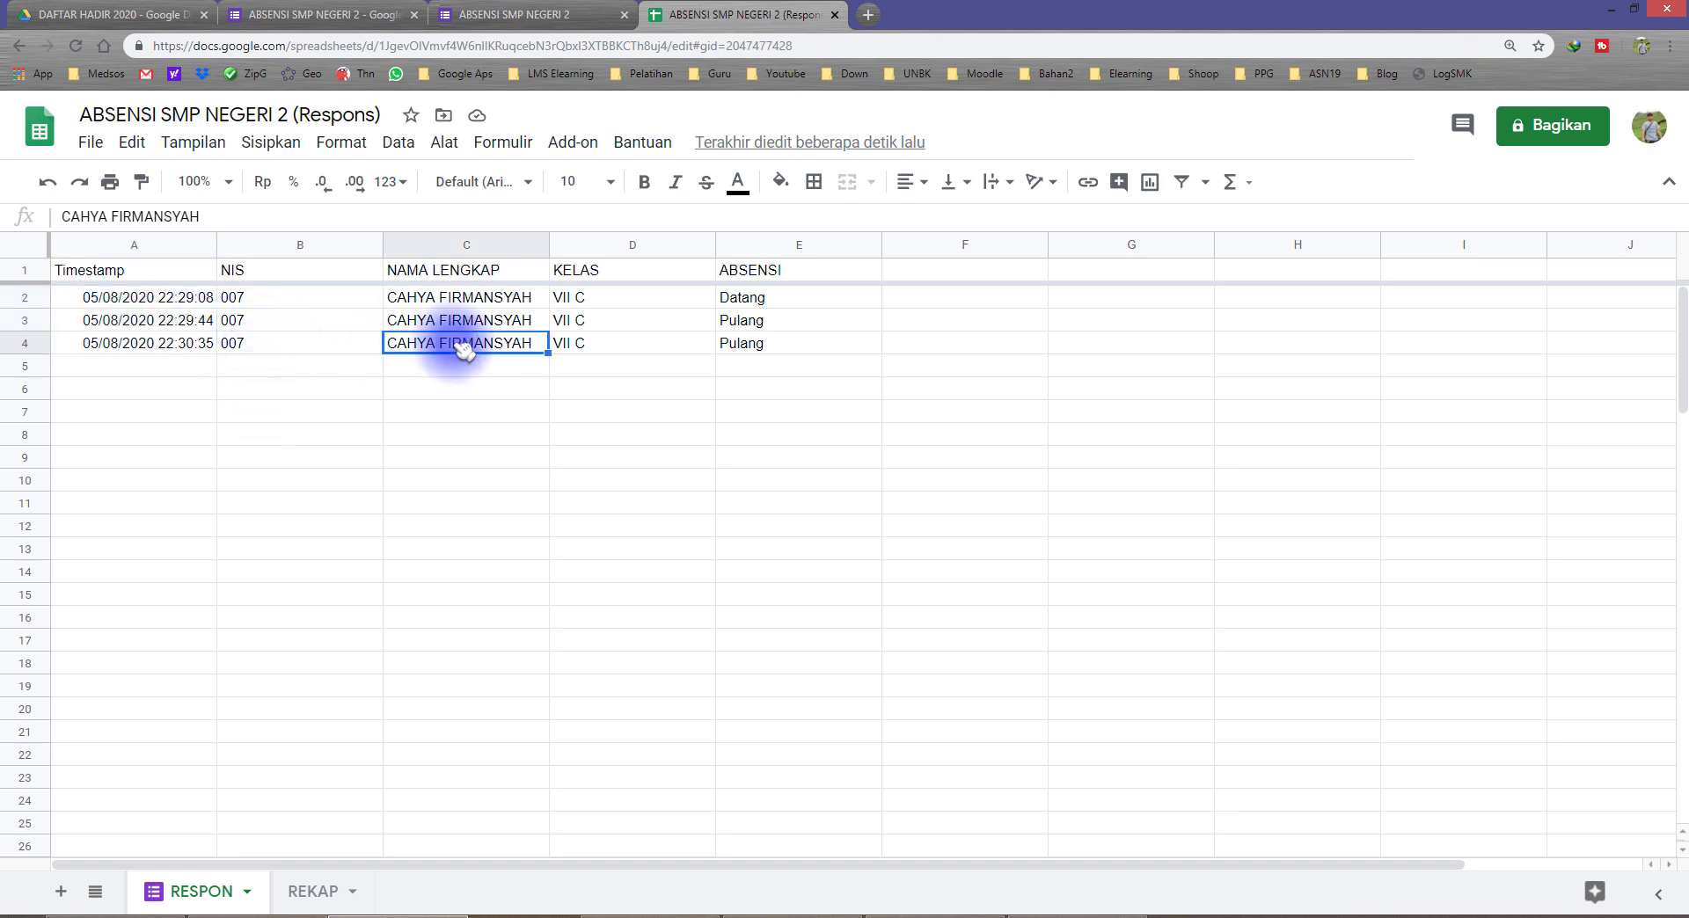
left_click(717, 300)
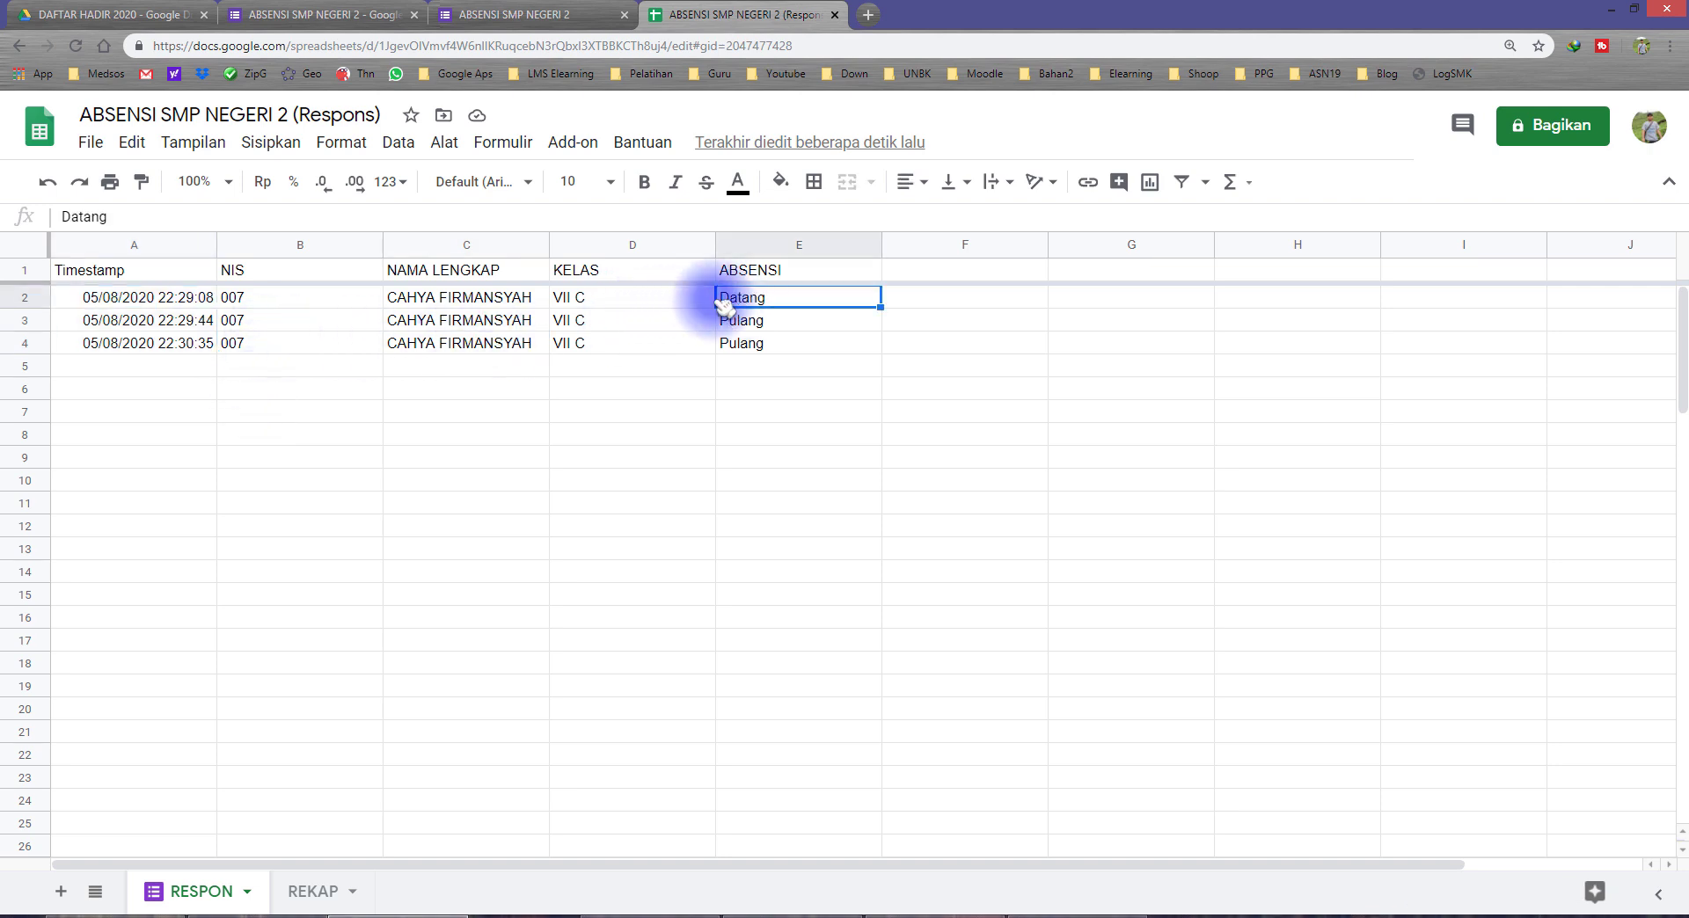
left_click(108, 303)
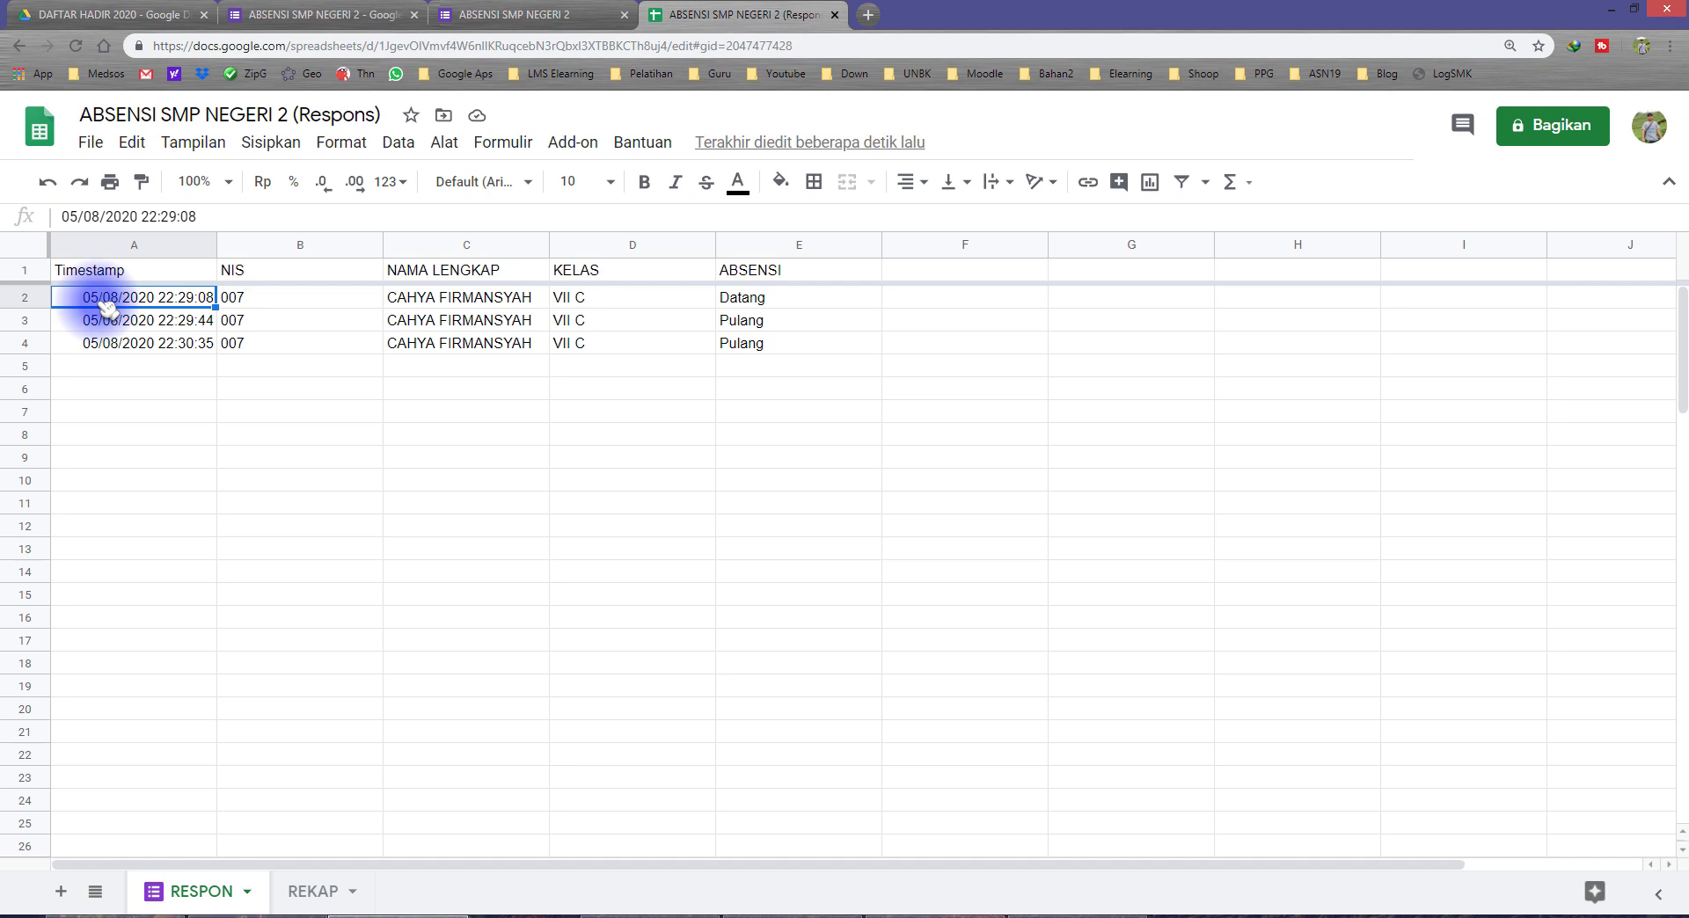
left_click(121, 365)
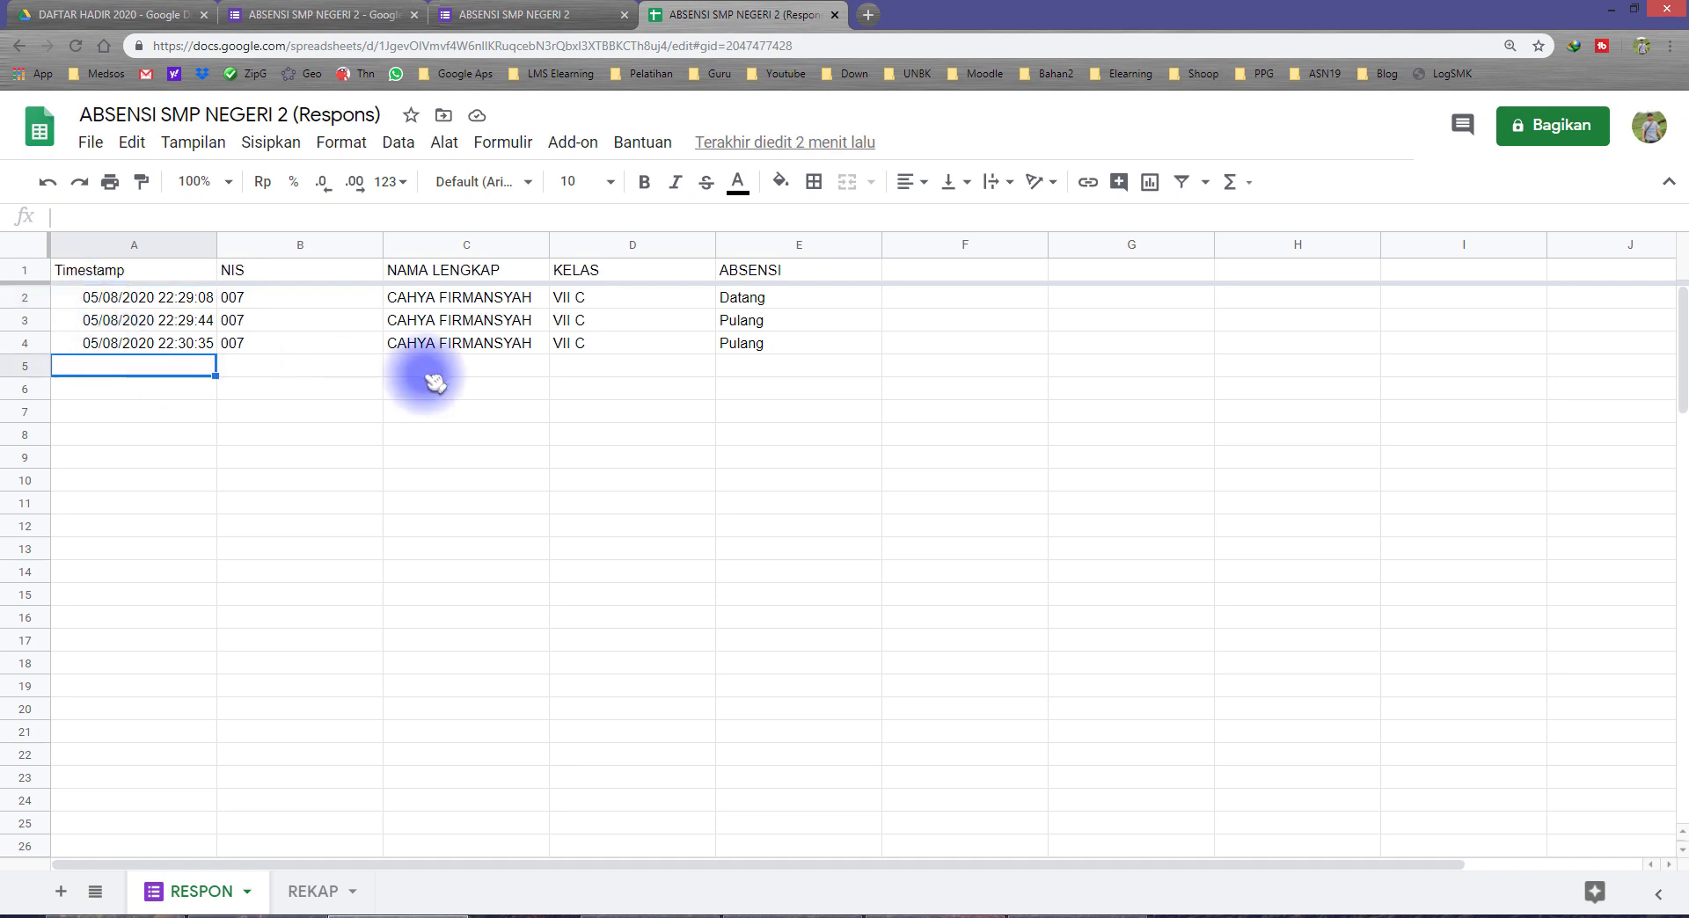
left_click(746, 369)
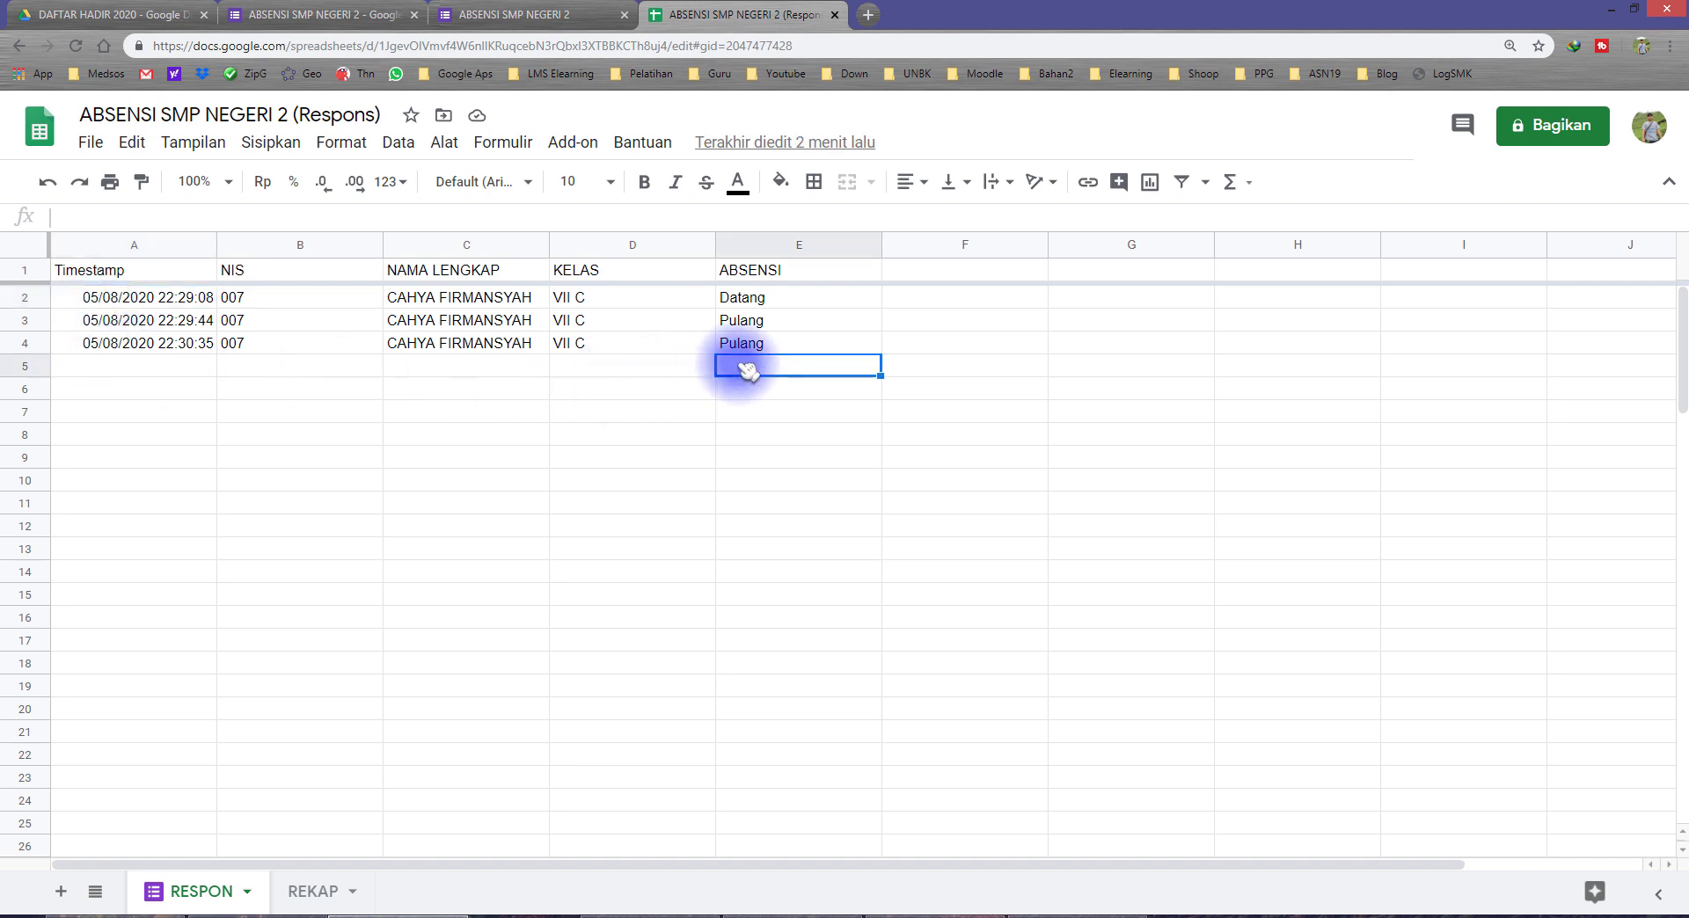
left_click(122, 481)
left_click(748, 458)
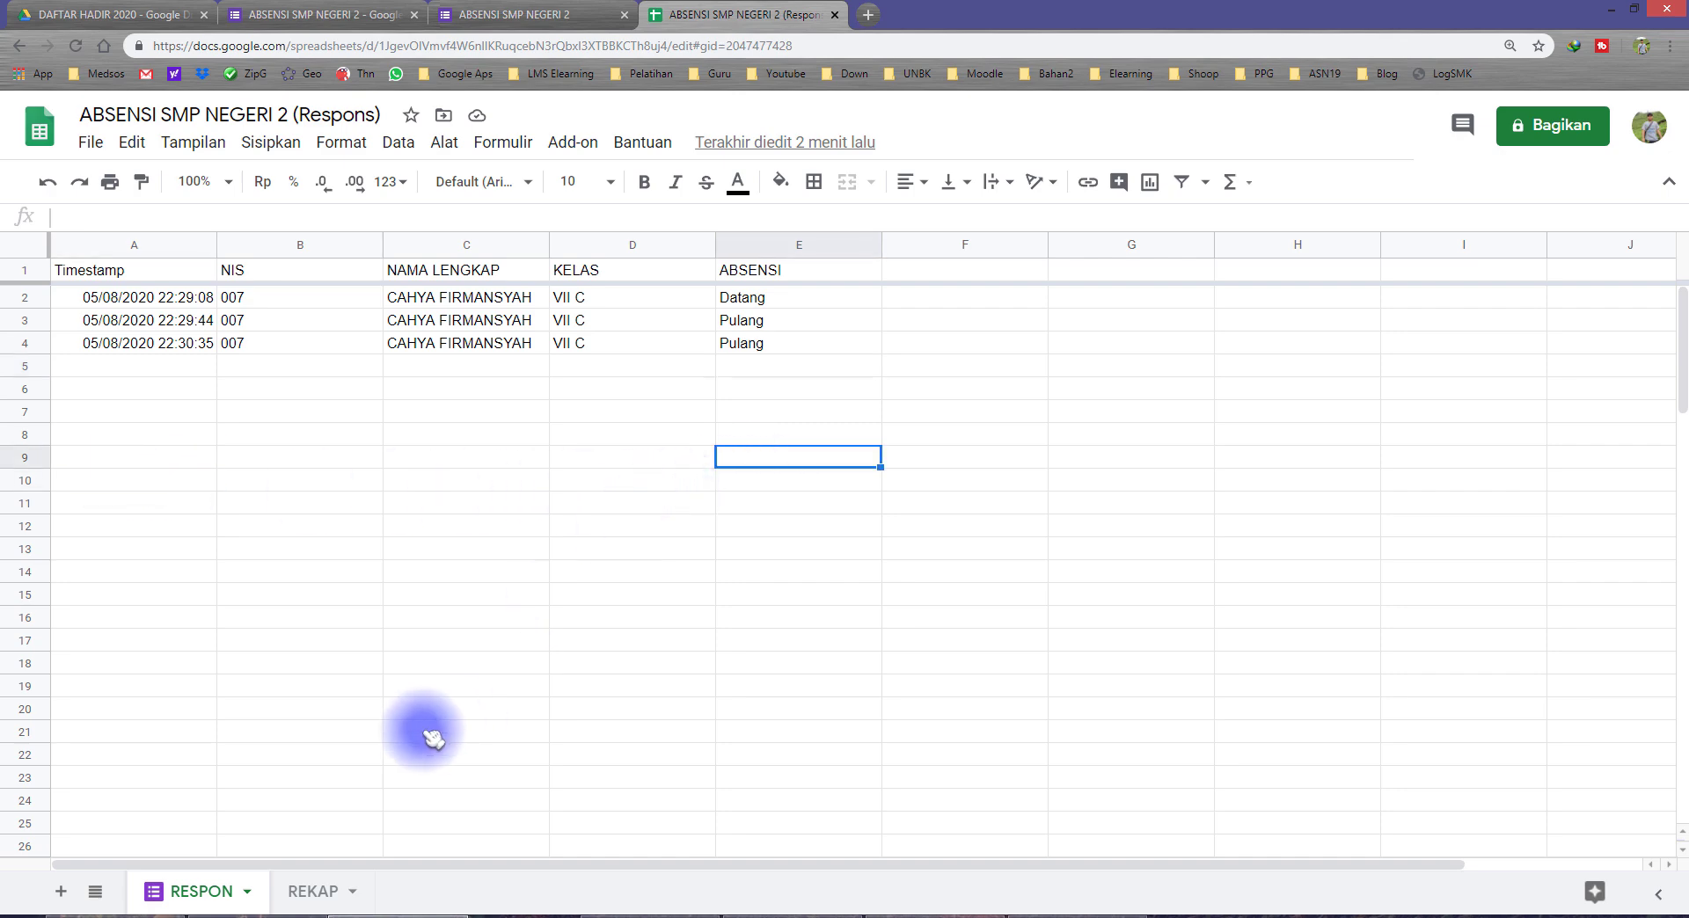
Step: Inspect the 05/08 date header and the first 03/08 Datang cell in the REKAP sheet
left_click(346, 901)
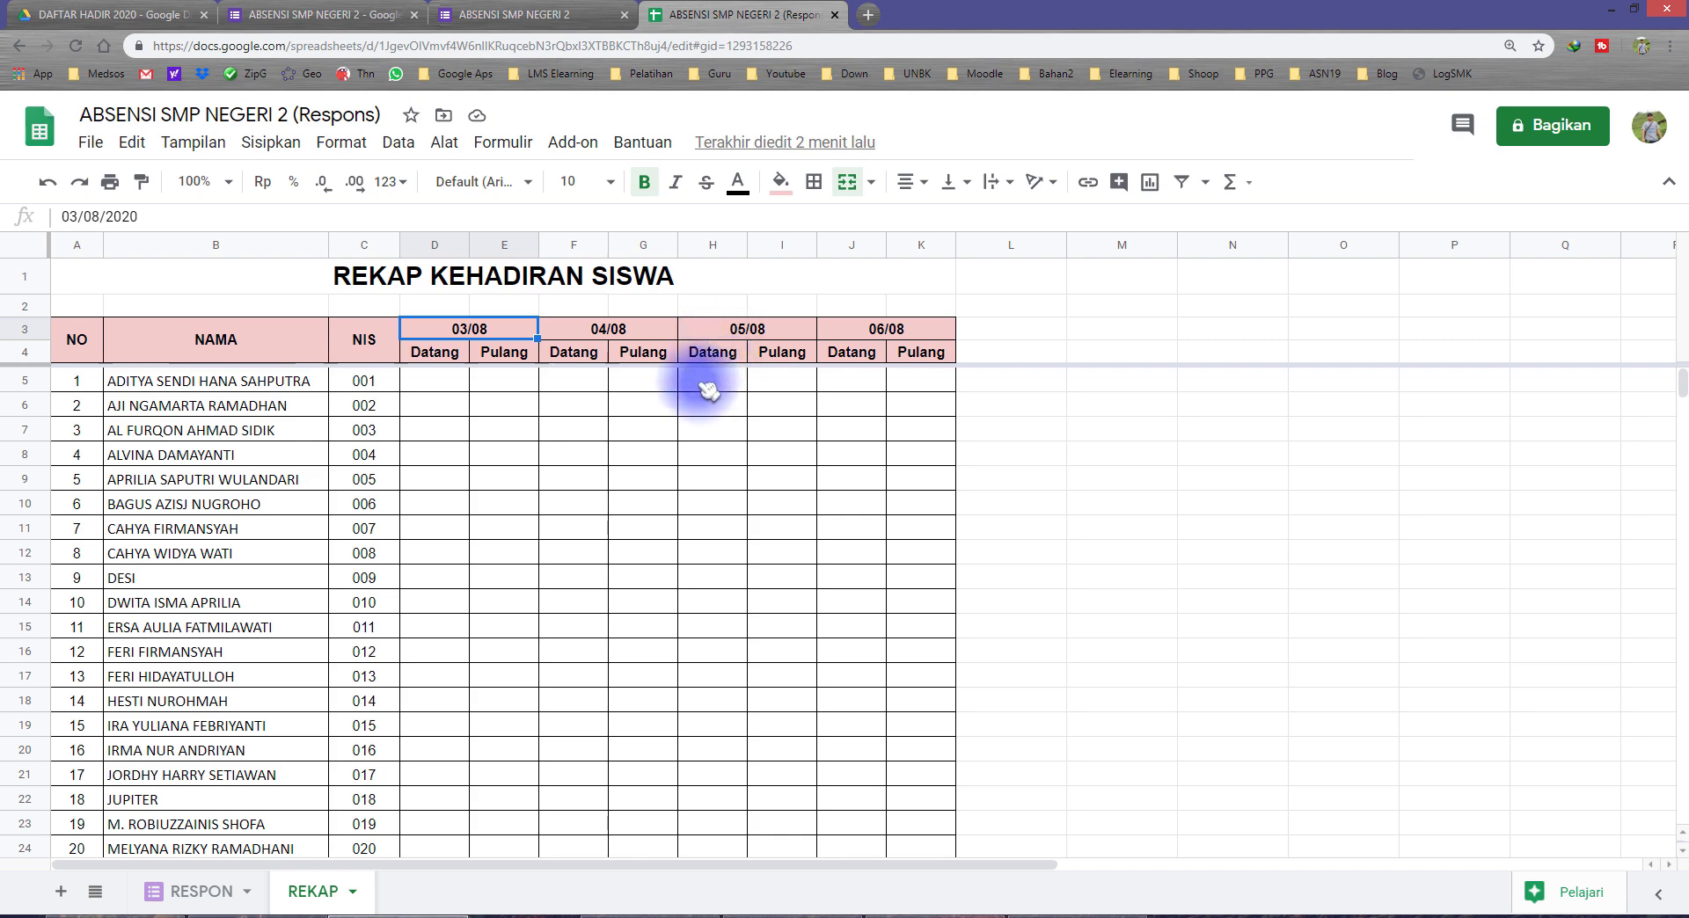
left_click(754, 336)
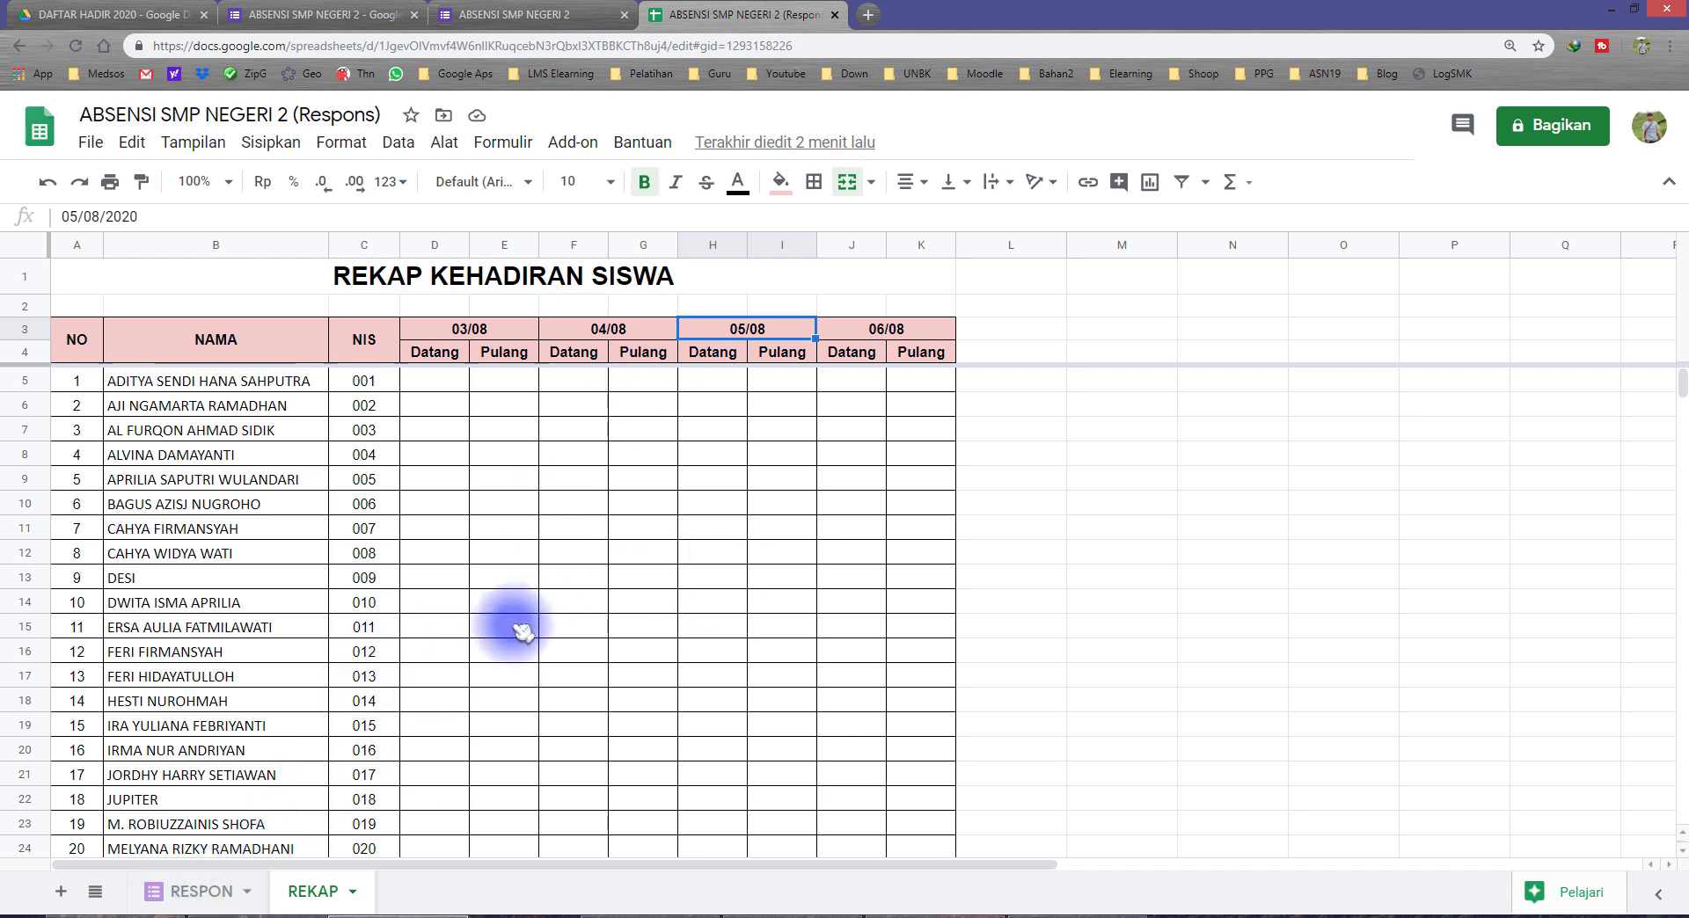
left_click(449, 384)
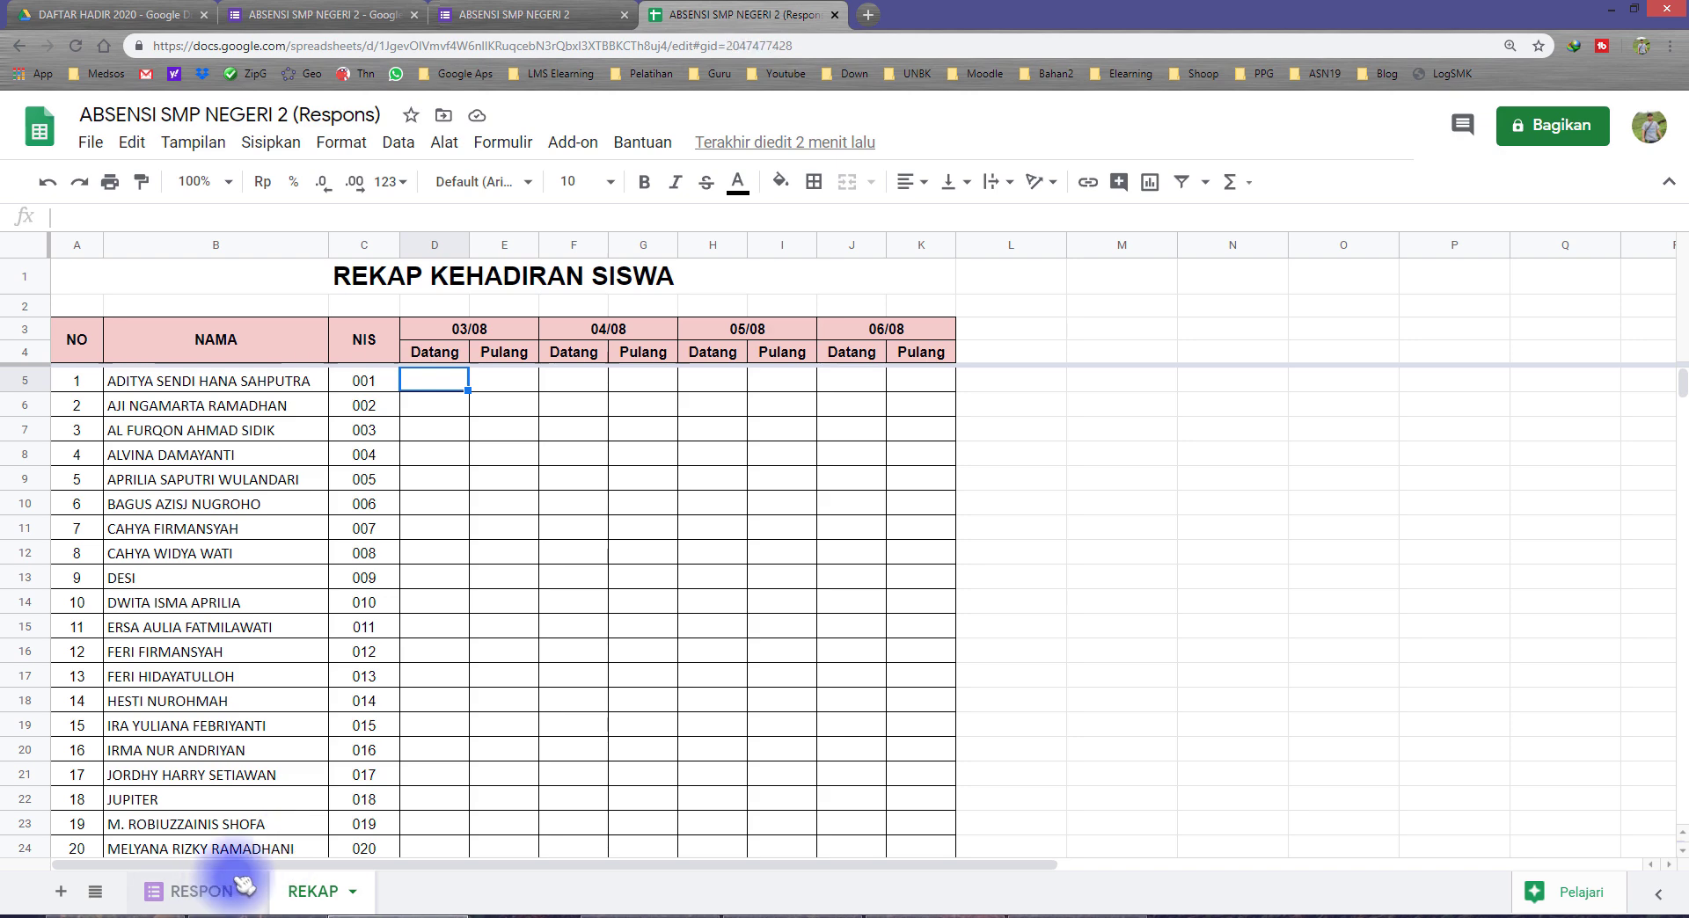
Step: Review the Datang record in row 2 and the repeated Pulang records in rows 3 and 4 of the RESPON sheet
left_click(202, 891)
left_click_drag(754, 302, 132, 298)
left_click_drag(762, 328, 214, 345)
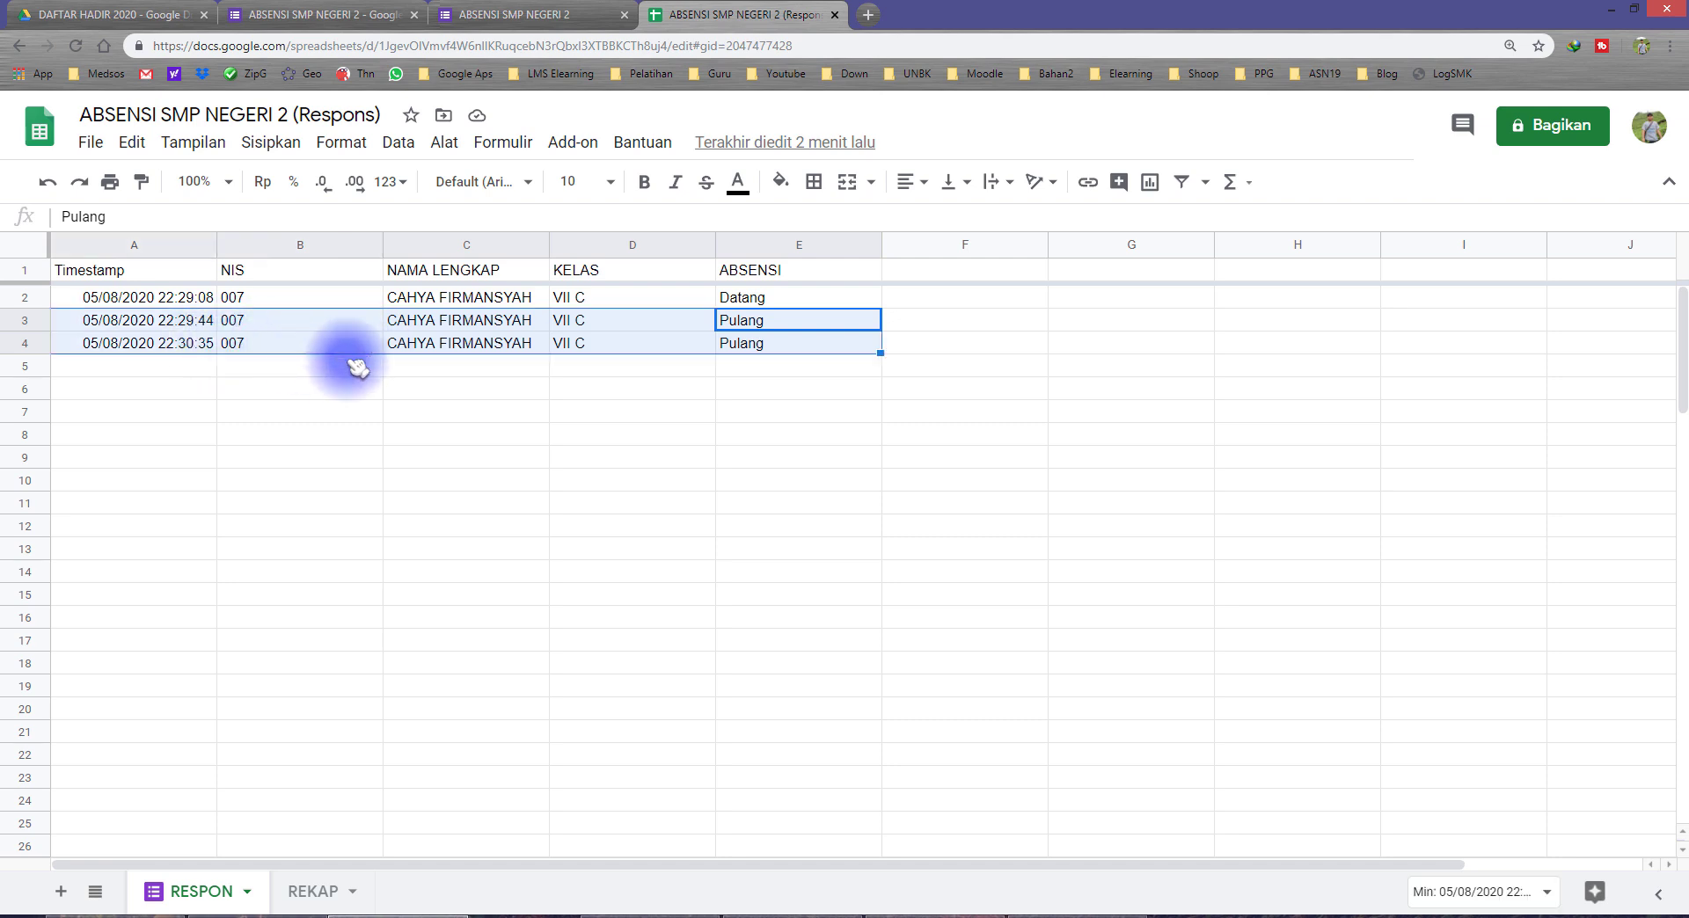
left_click(752, 299)
left_click_drag(785, 300, 132, 298)
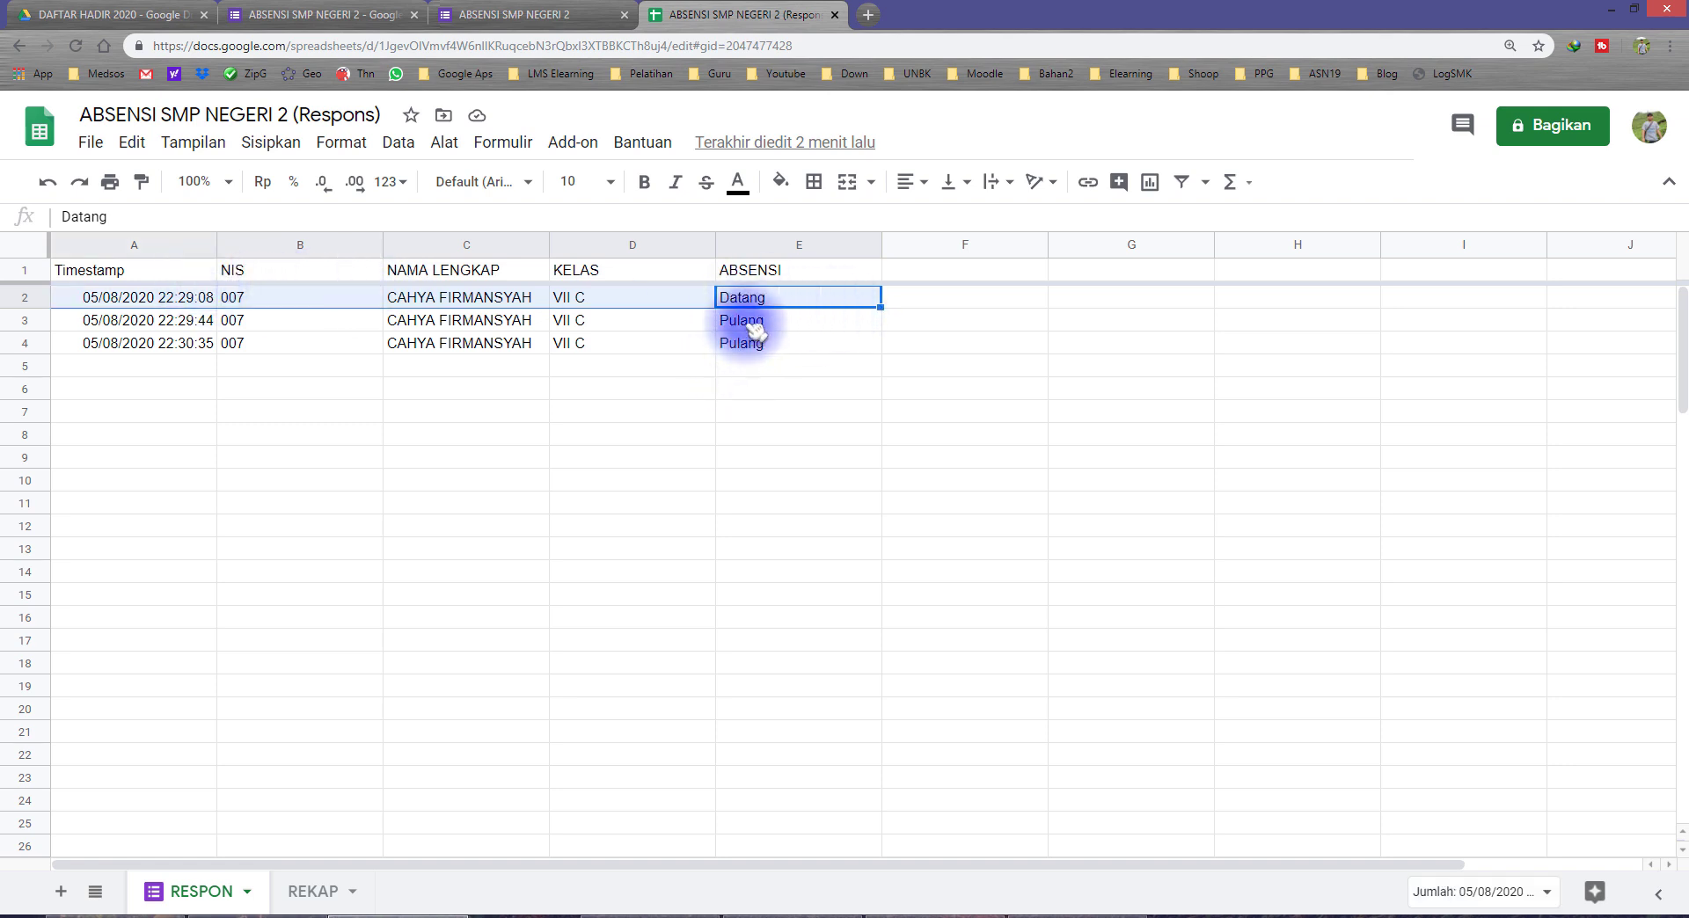
Step: Compare the Datang and Pulang entries and their timestamps in rows 2 to 4 of the RESPON sheet
left_click_drag(754, 323, 149, 343)
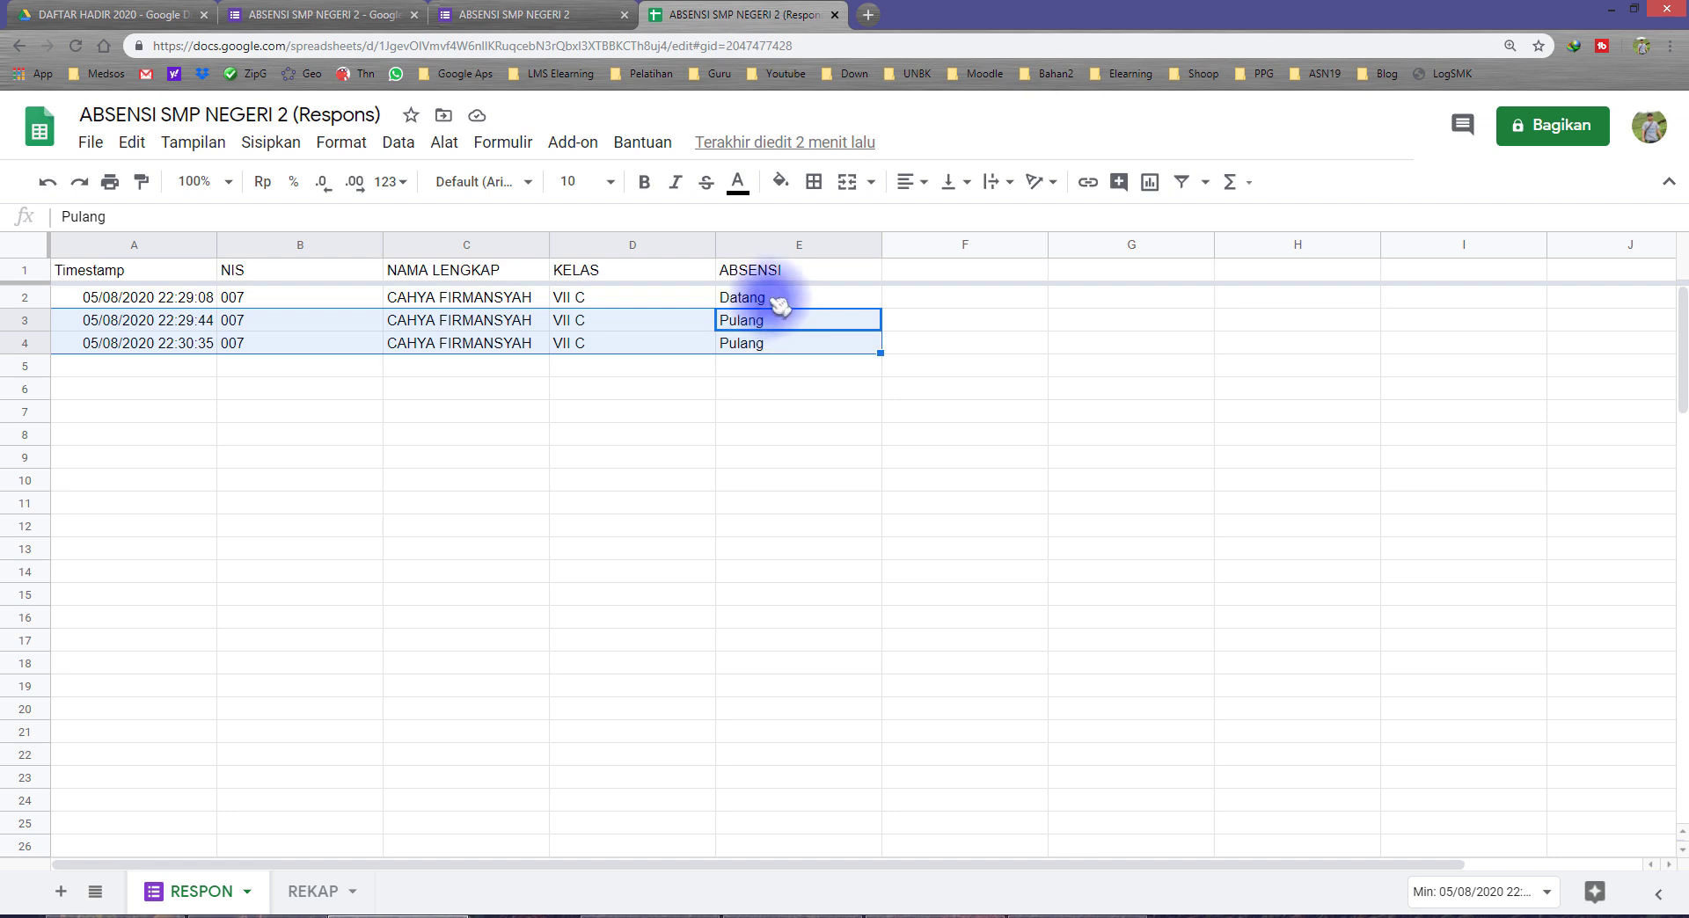
left_click(780, 303)
left_click(763, 345)
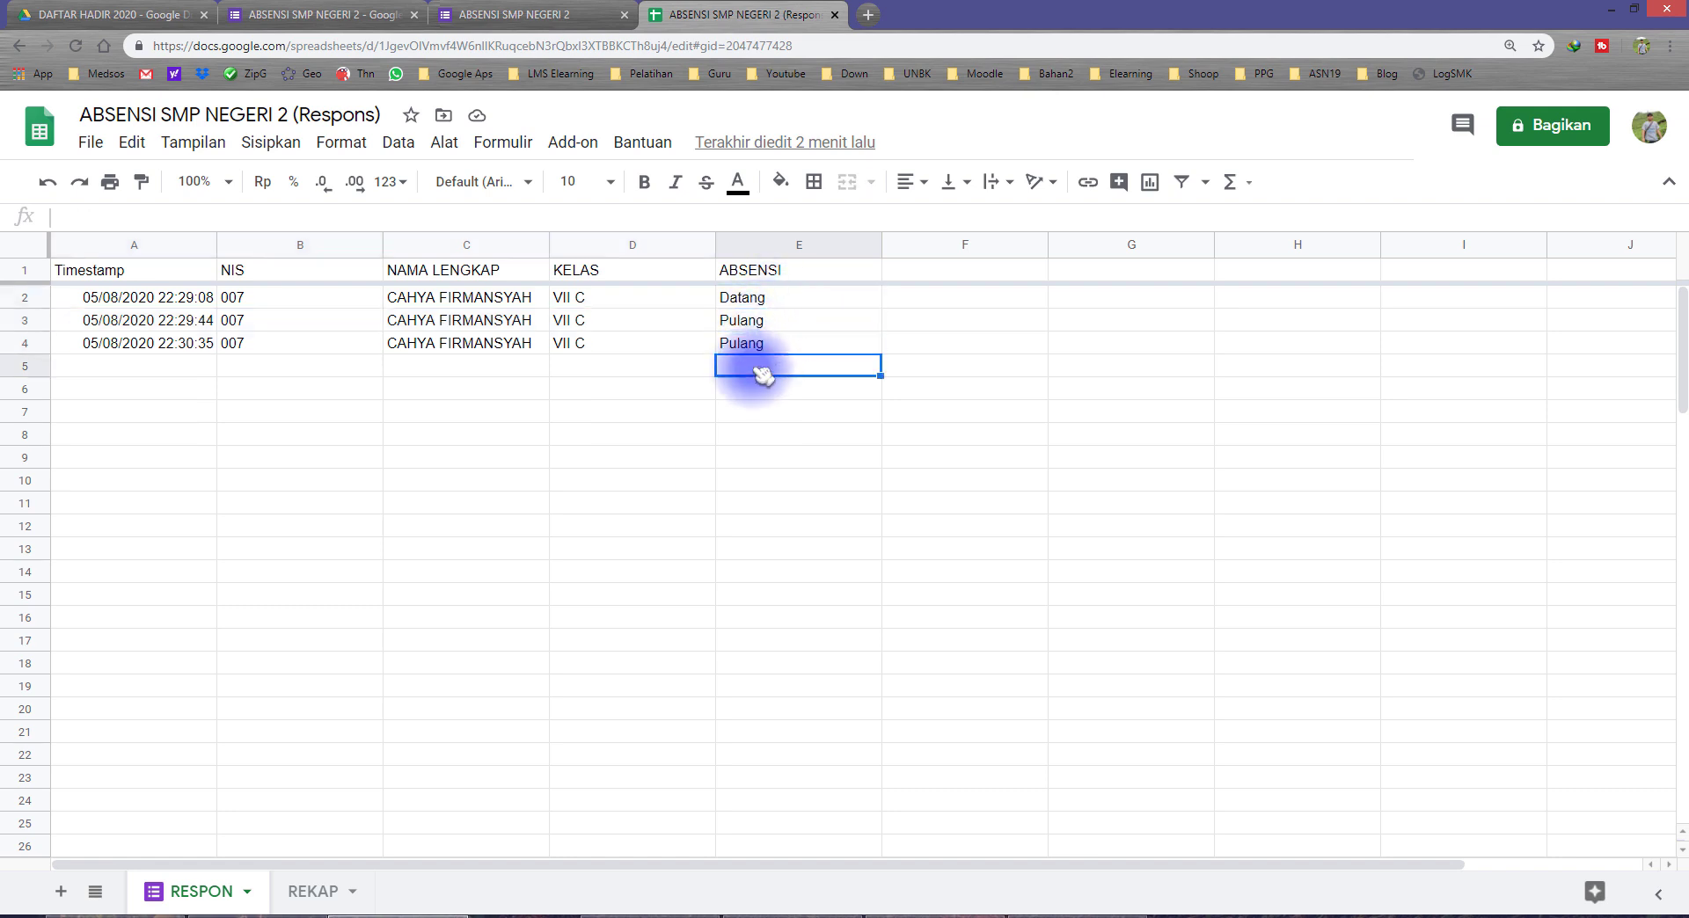
left_click_drag(754, 299, 765, 346)
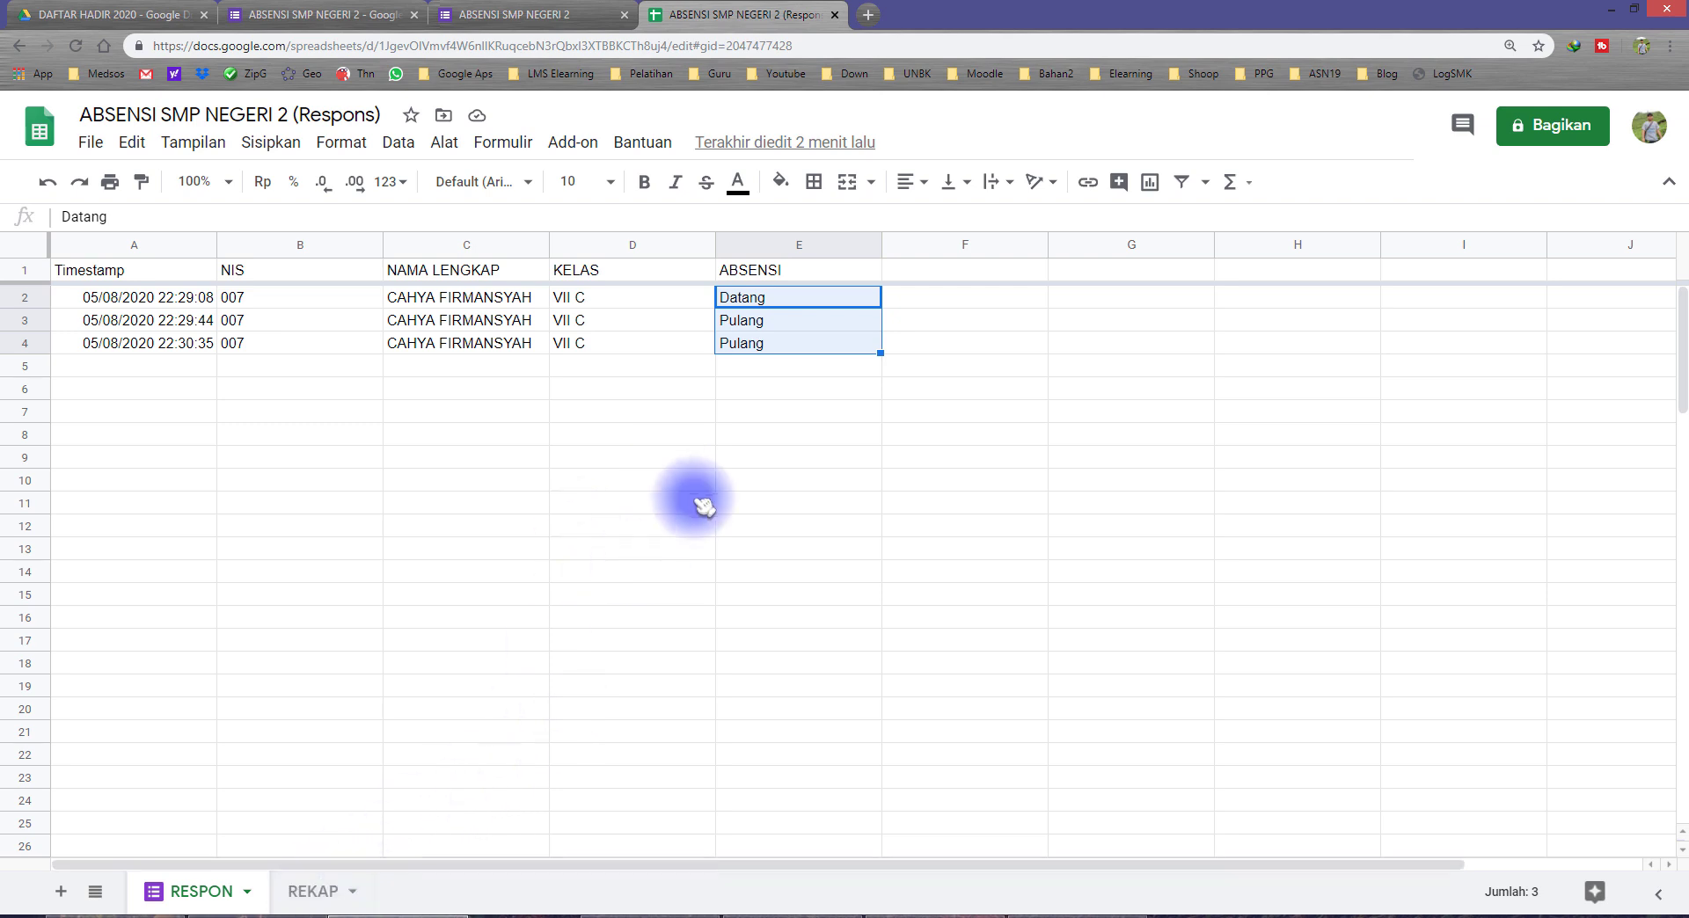
left_click(923, 271)
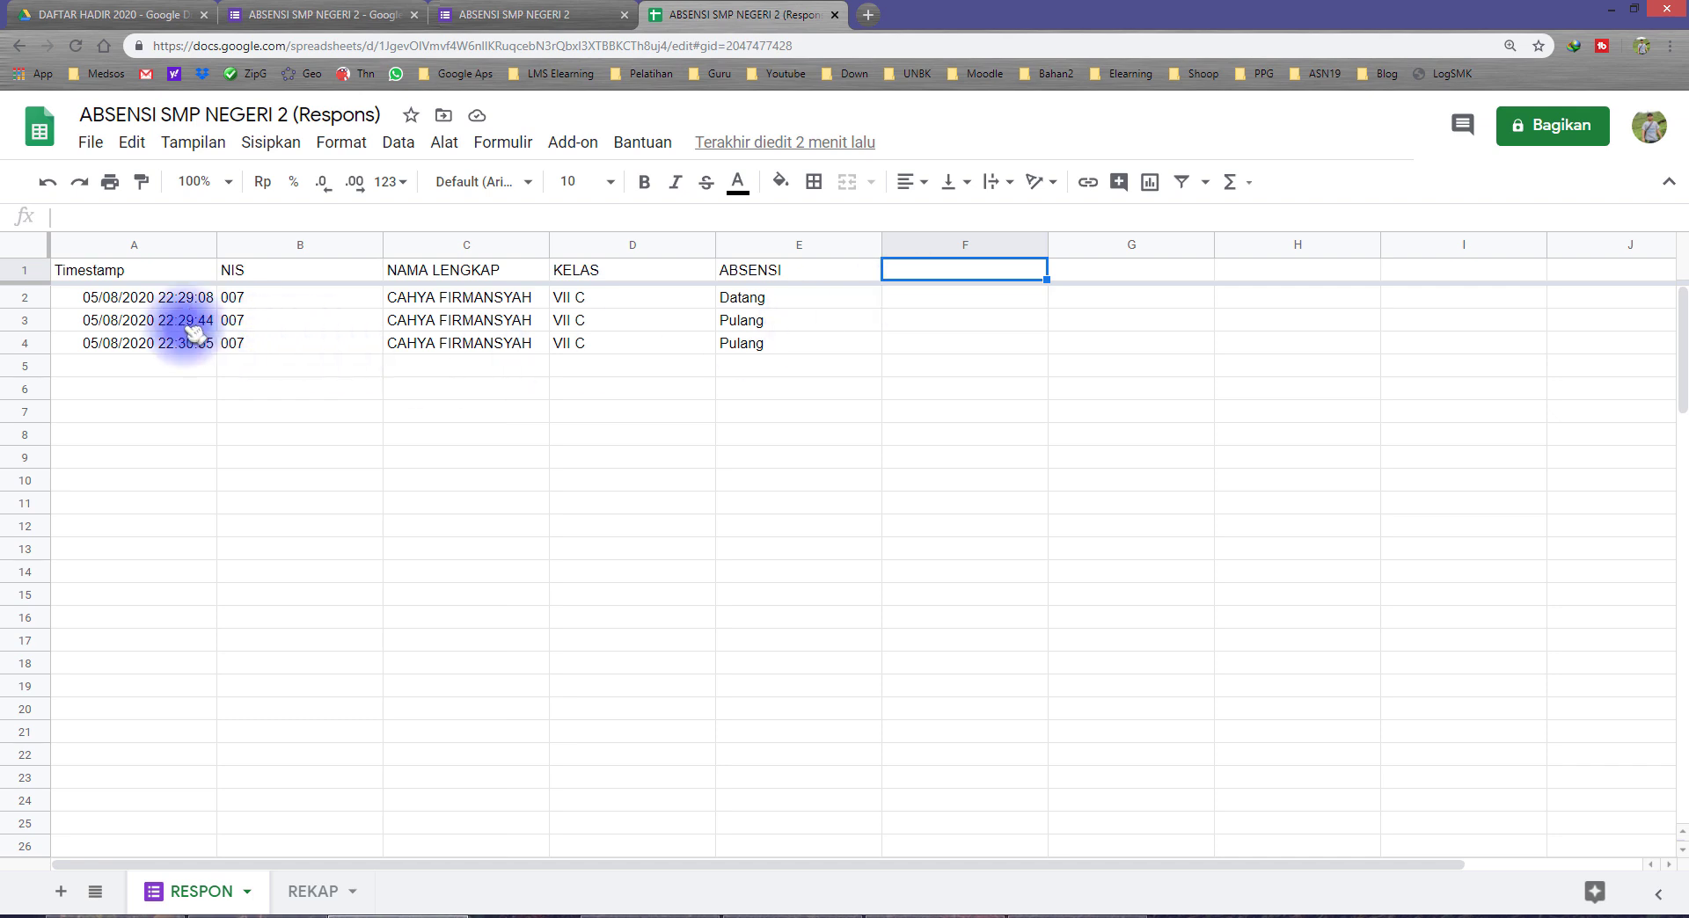
left_click(114, 304)
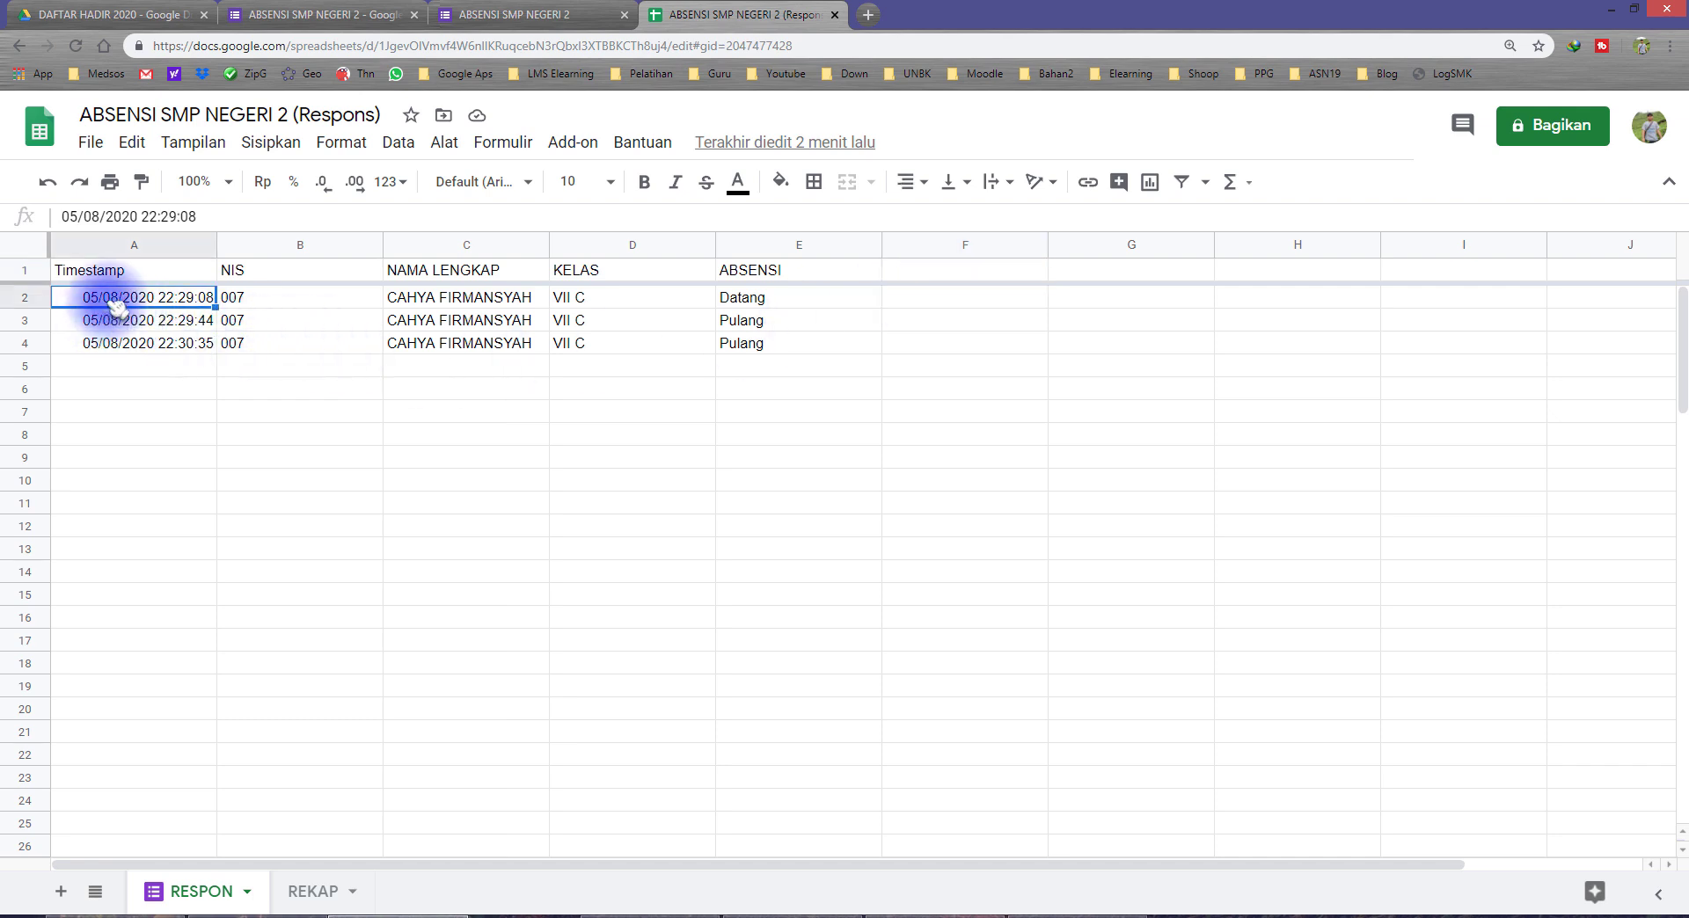
left_click_drag(120, 317, 118, 350)
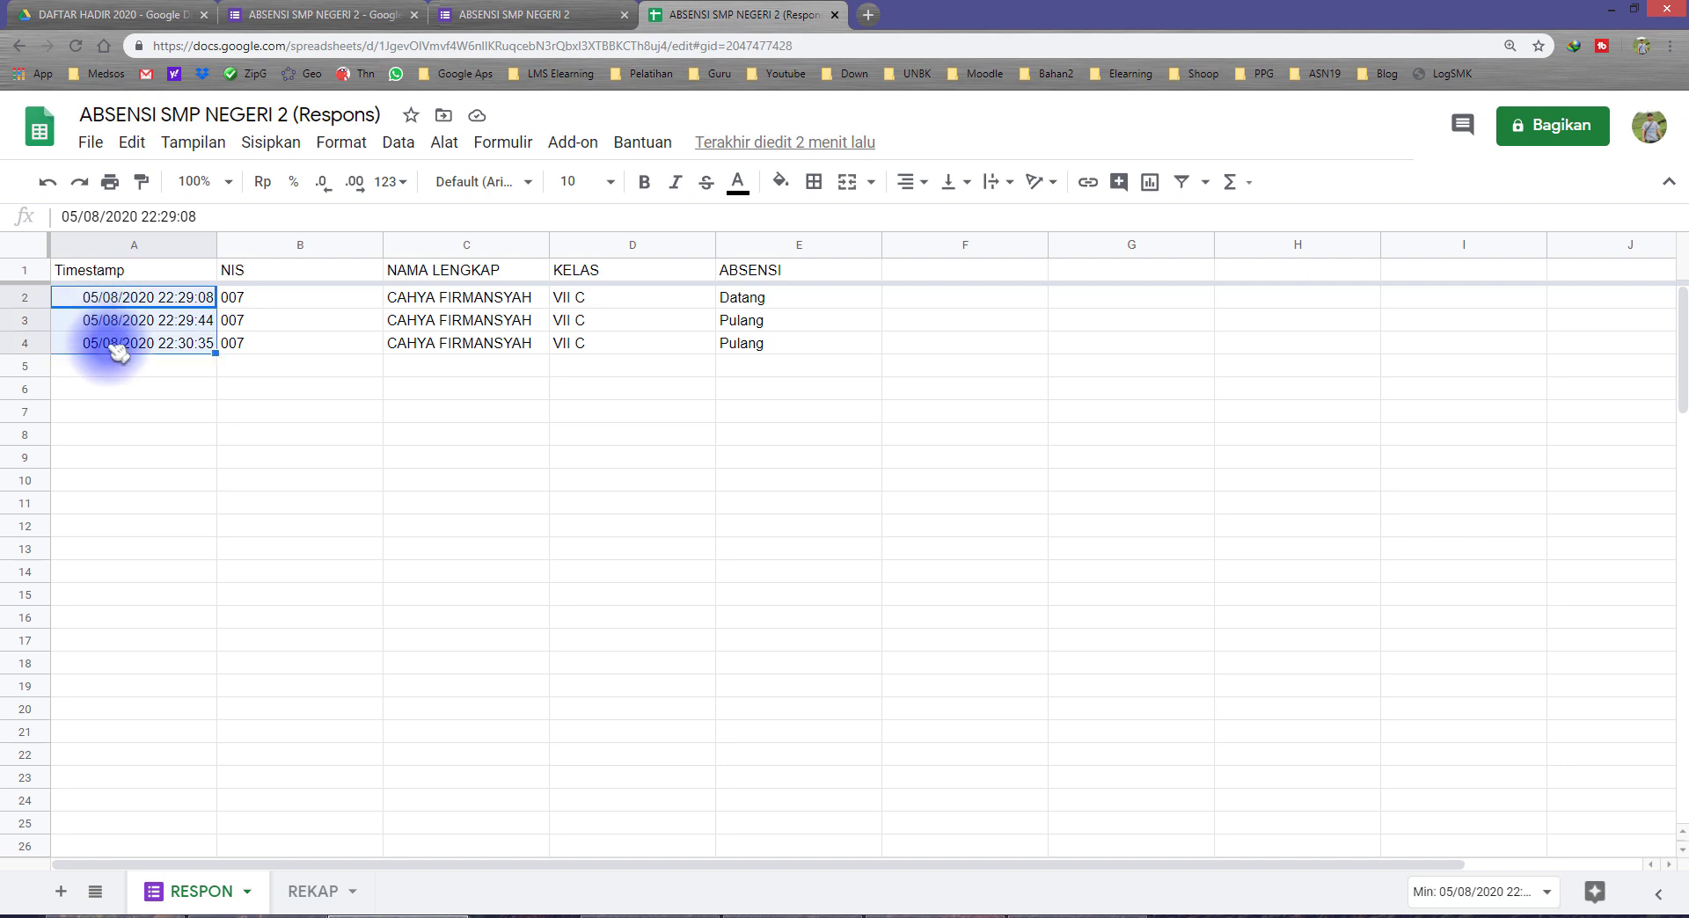
left_click(943, 274)
Step: Inspect the 03/08, 04/08 and 05/08 date headers in the REKAP sheet
left_click(315, 891)
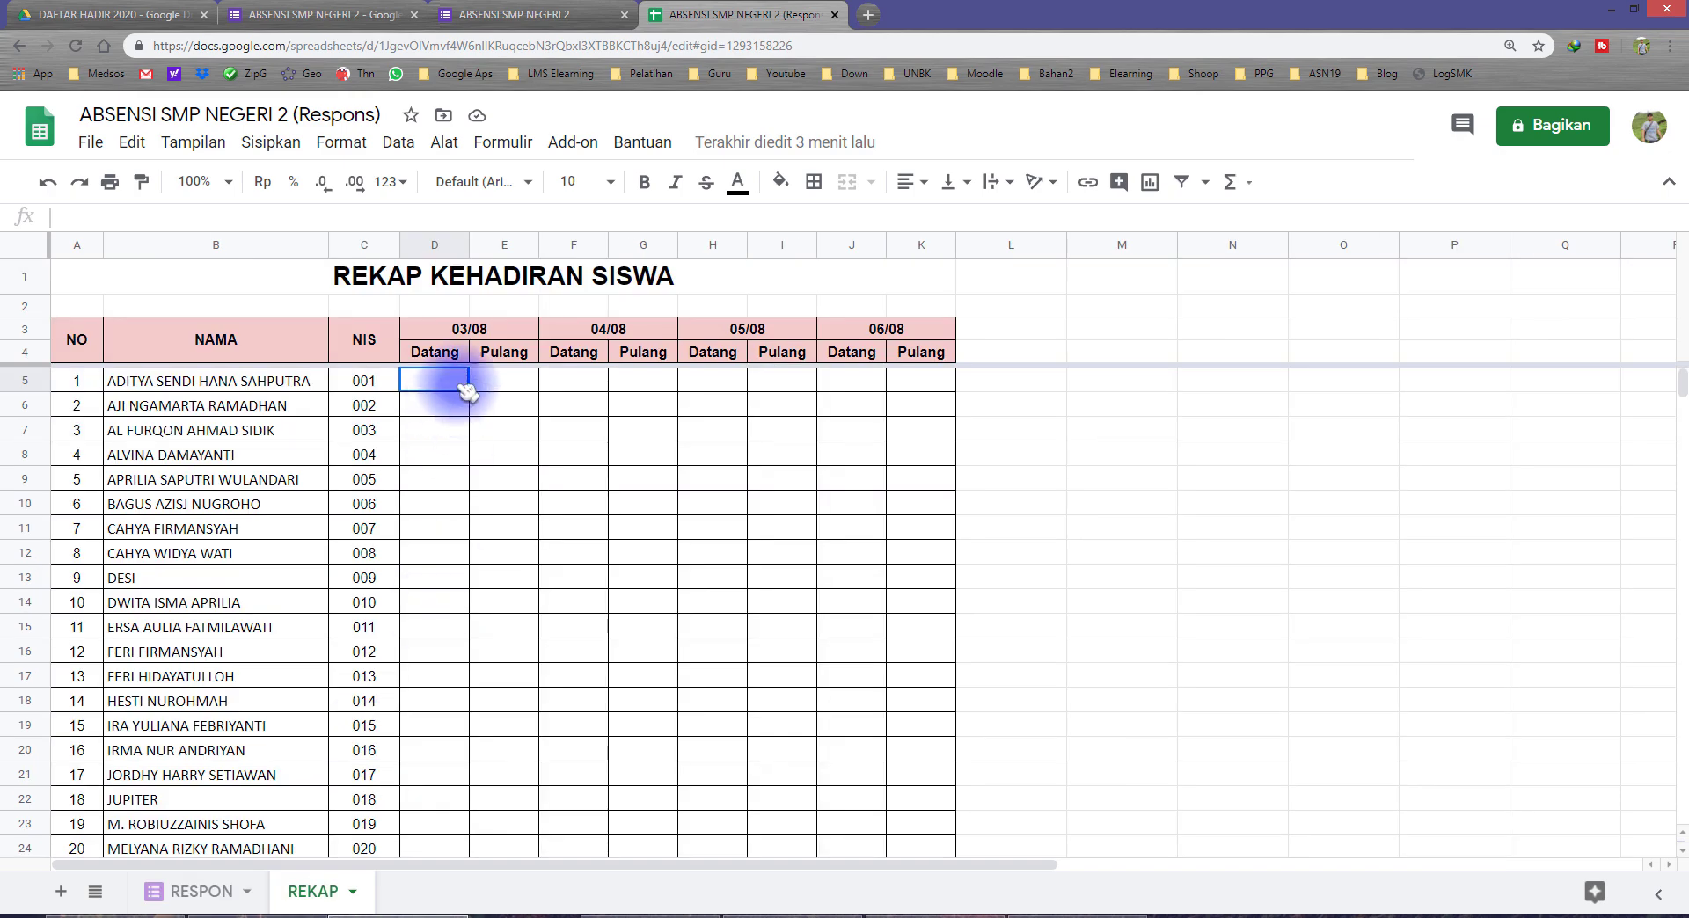
left_click(473, 328)
left_click(572, 333)
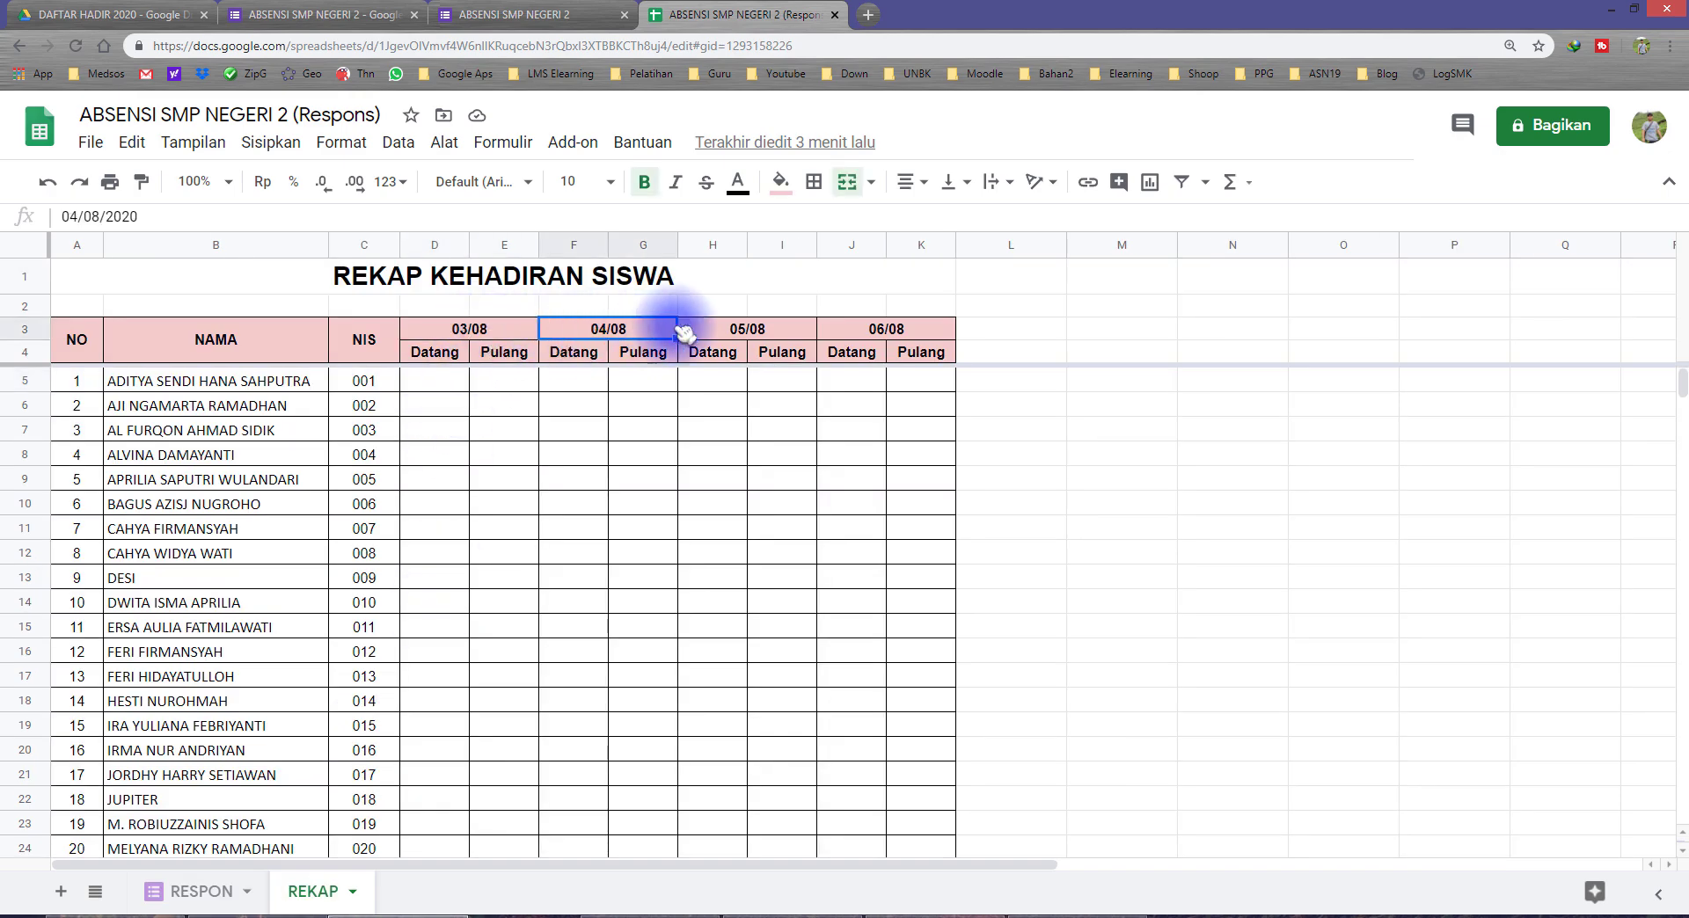
left_click(747, 331)
Step: In cell F1 of the RESPON sheet, enter =arrayformula(if(row(A:A)=1;"Tgl/Bln";ARRAYFORMULA(IF((A:A)="";"";TEXT(A:A;"DD/MM")))))
left_click(194, 891)
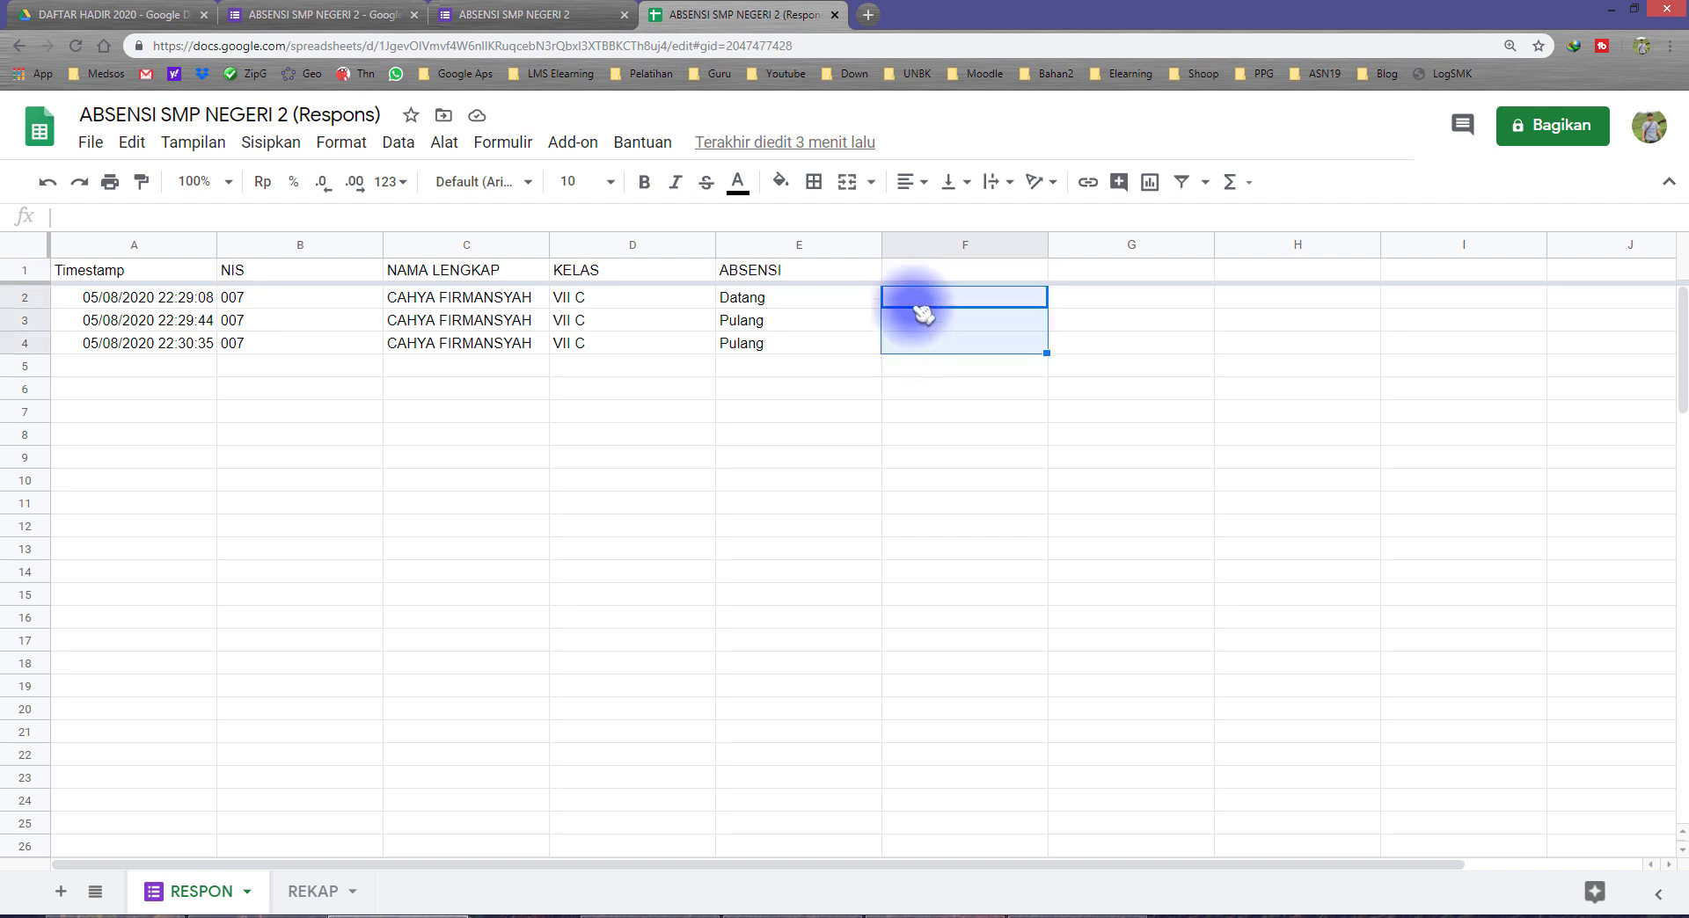
left_click(910, 269)
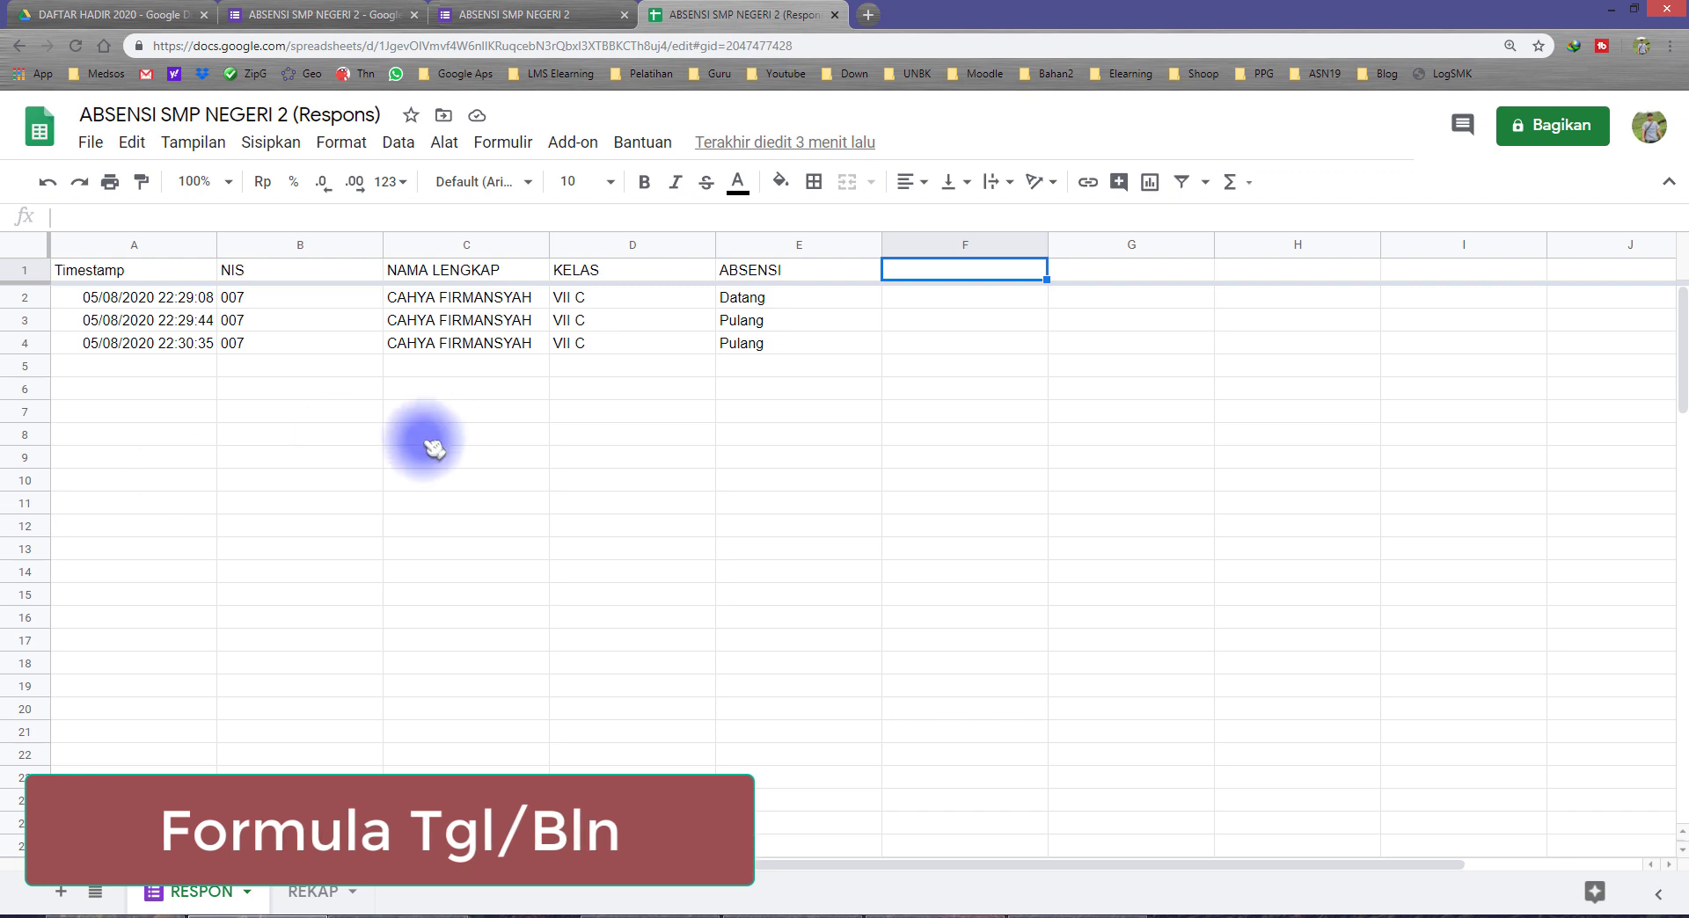
double_click(945, 275)
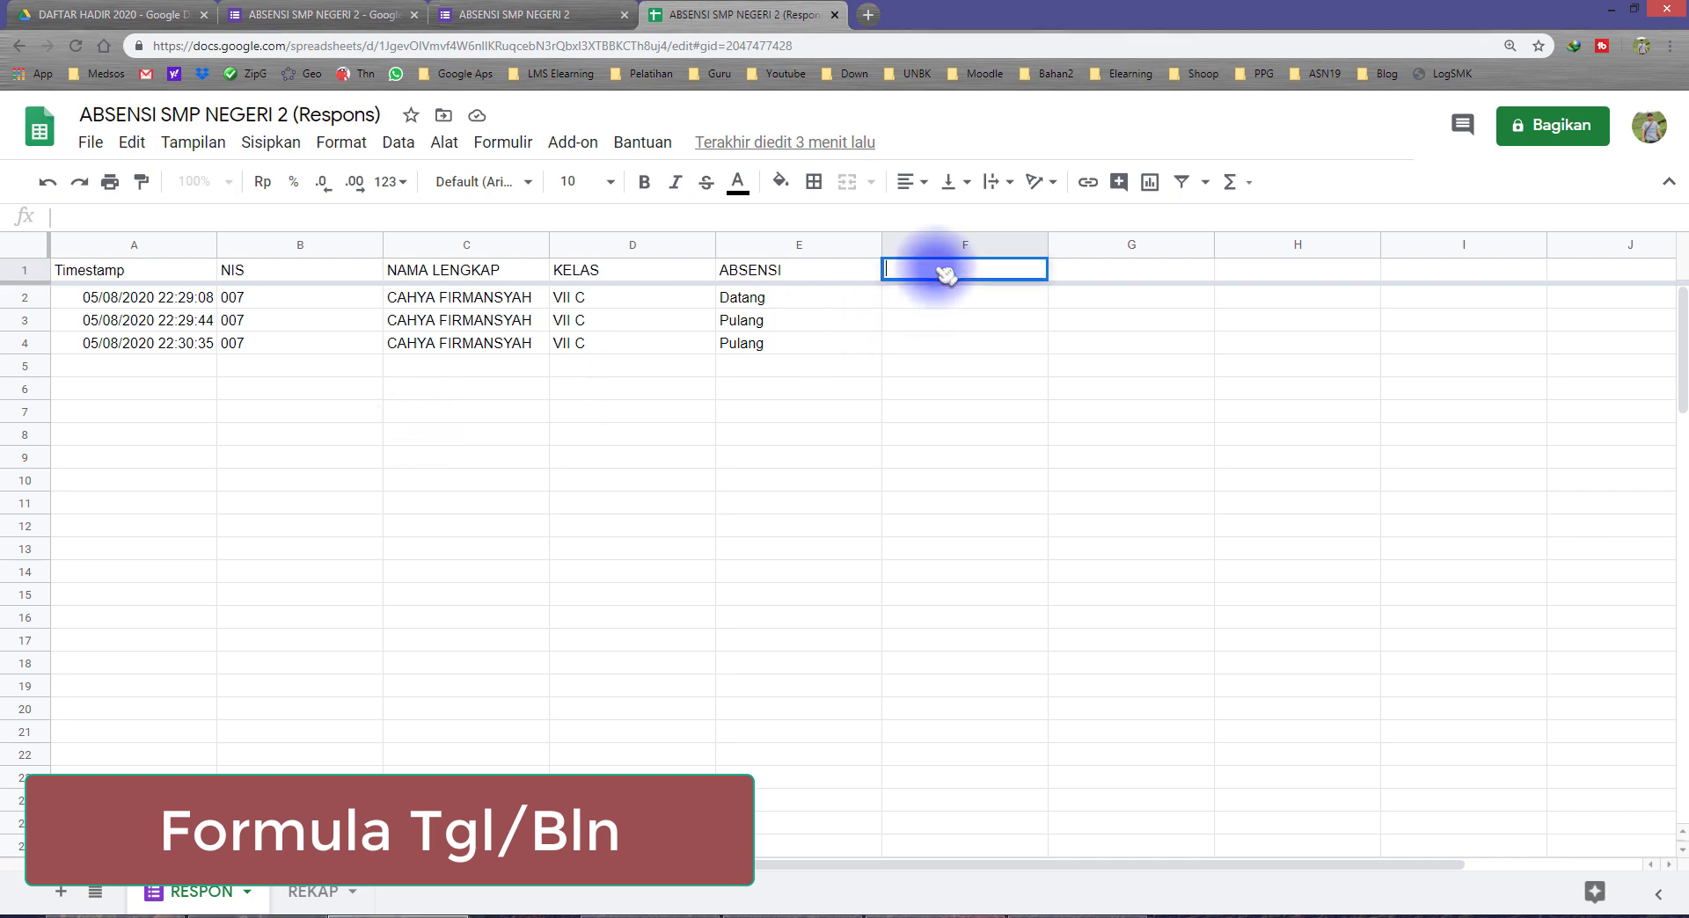
type("=arrayformula(if(row(A:A)=1;\"Tgl/Bln\";ARRAYFORMULA(IF((A:A)=\"\";\"\";TEXT(A:A;\"DD/MM\")))))")
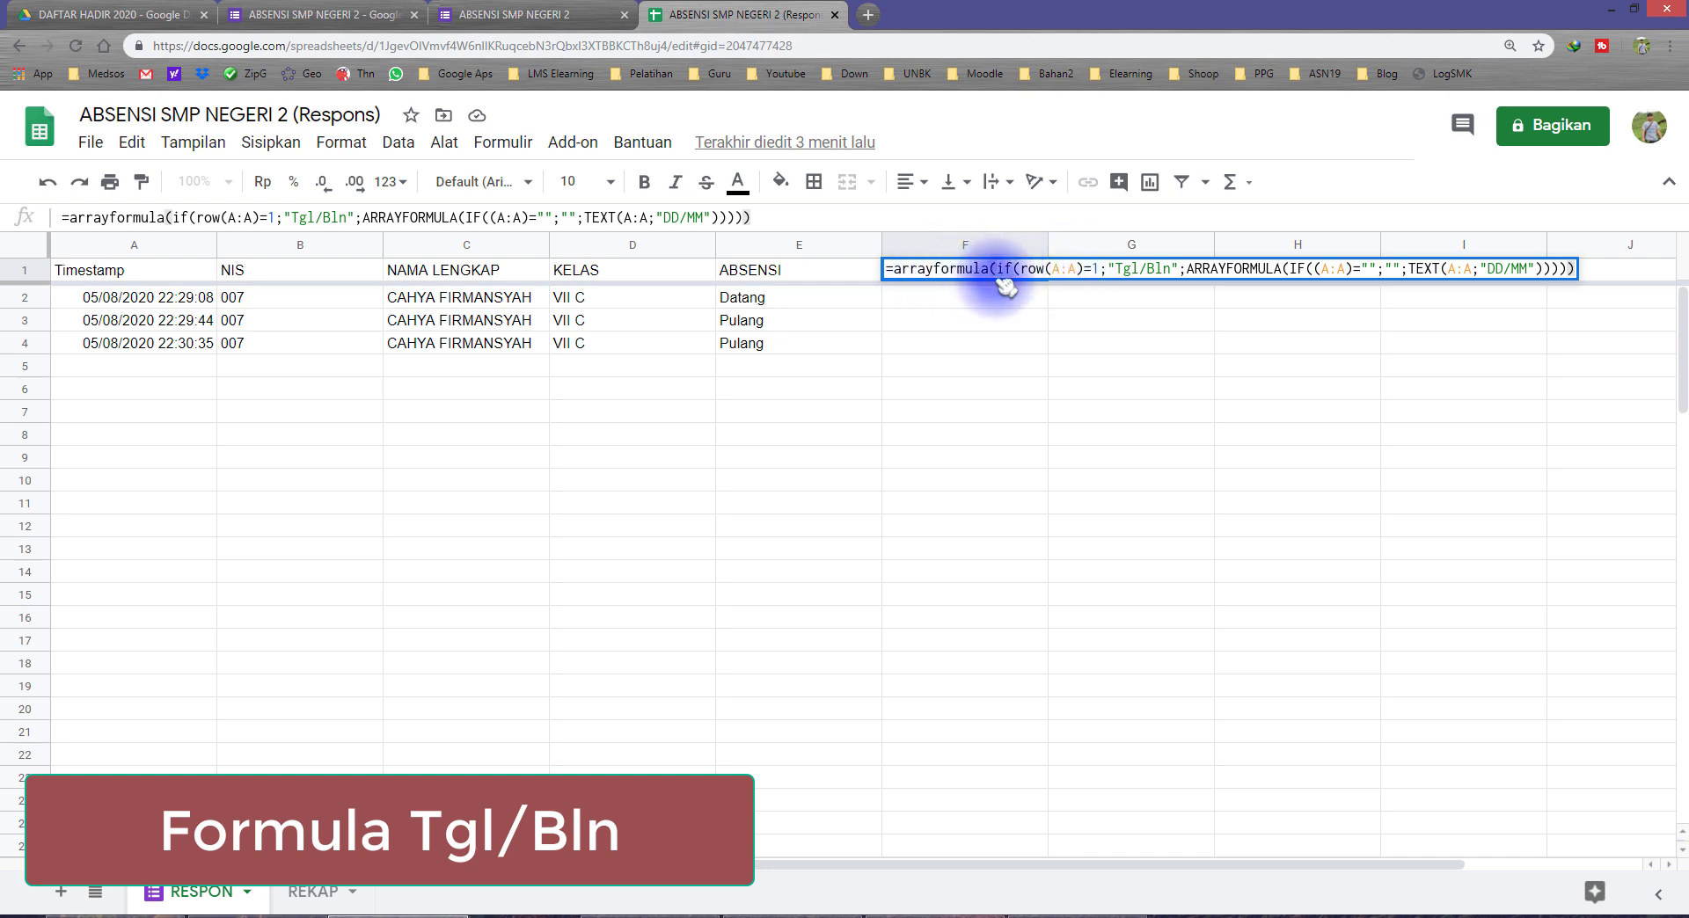
left_click_drag(1052, 269, 1084, 269)
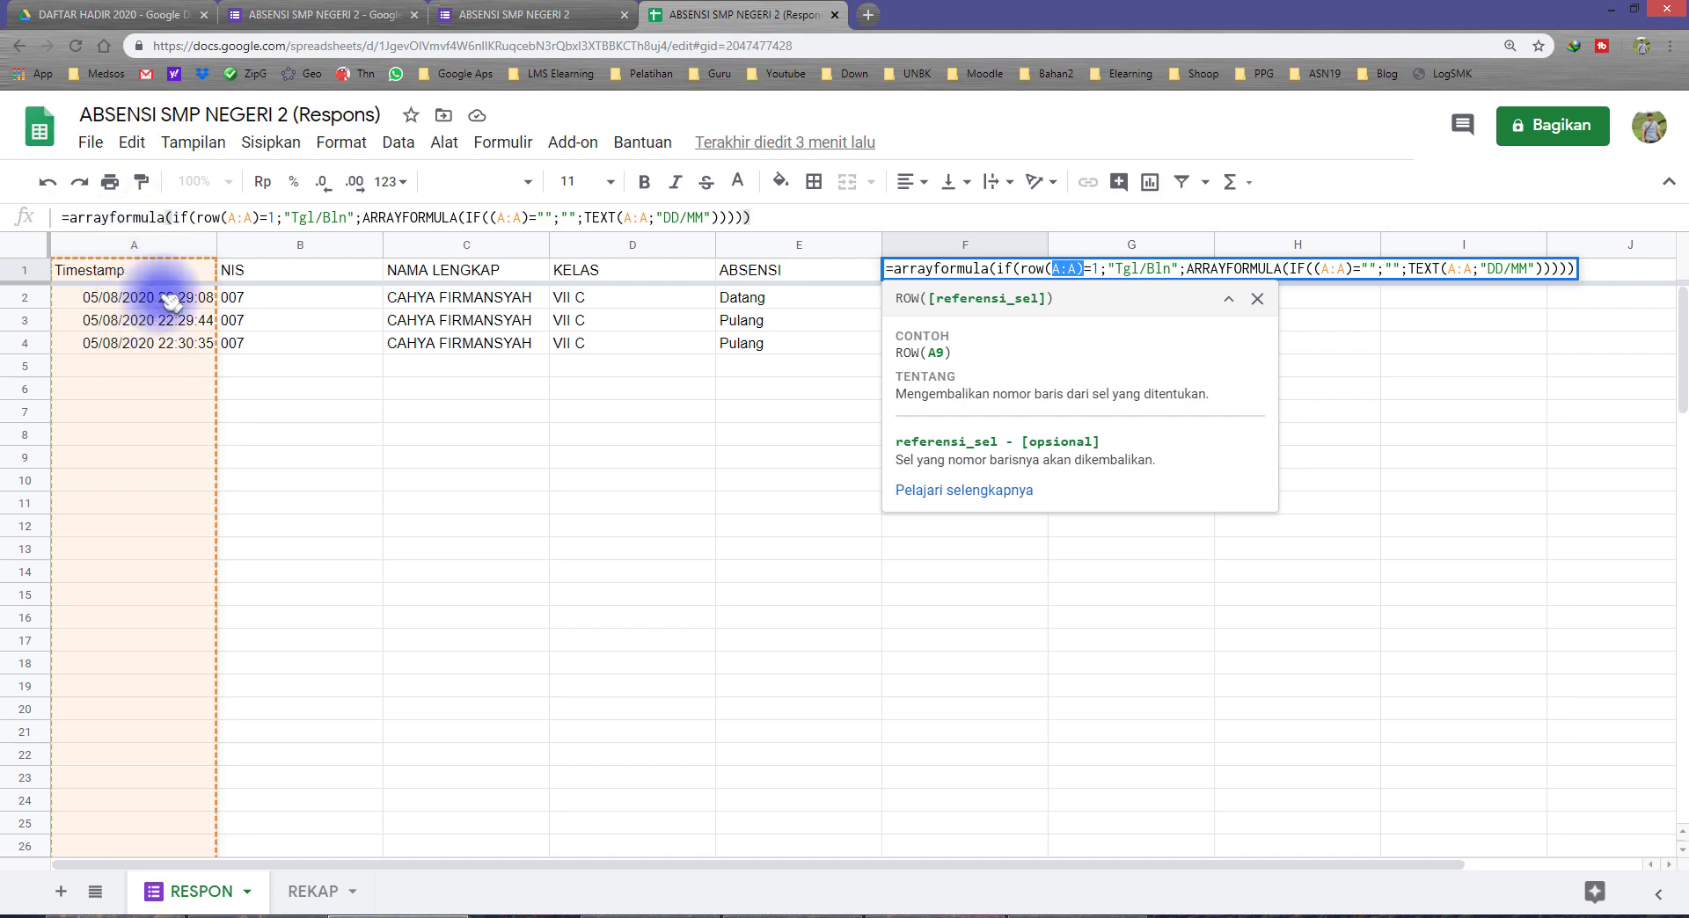
left_click_drag(1110, 269, 1348, 270)
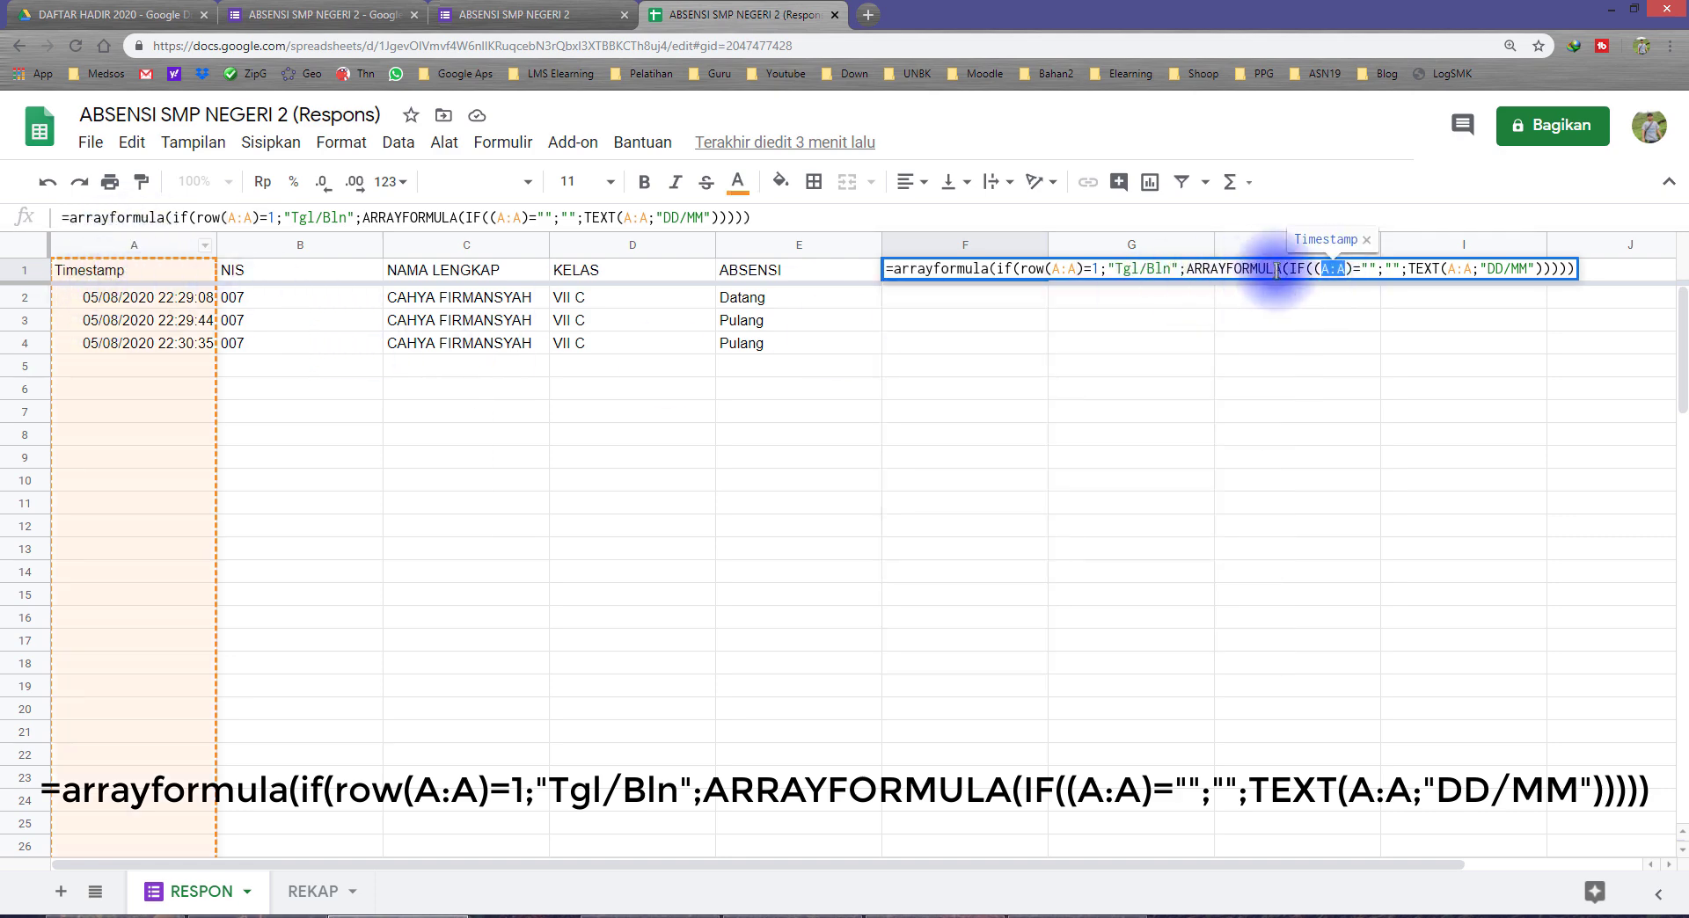
left_click_drag(1409, 268, 1434, 269)
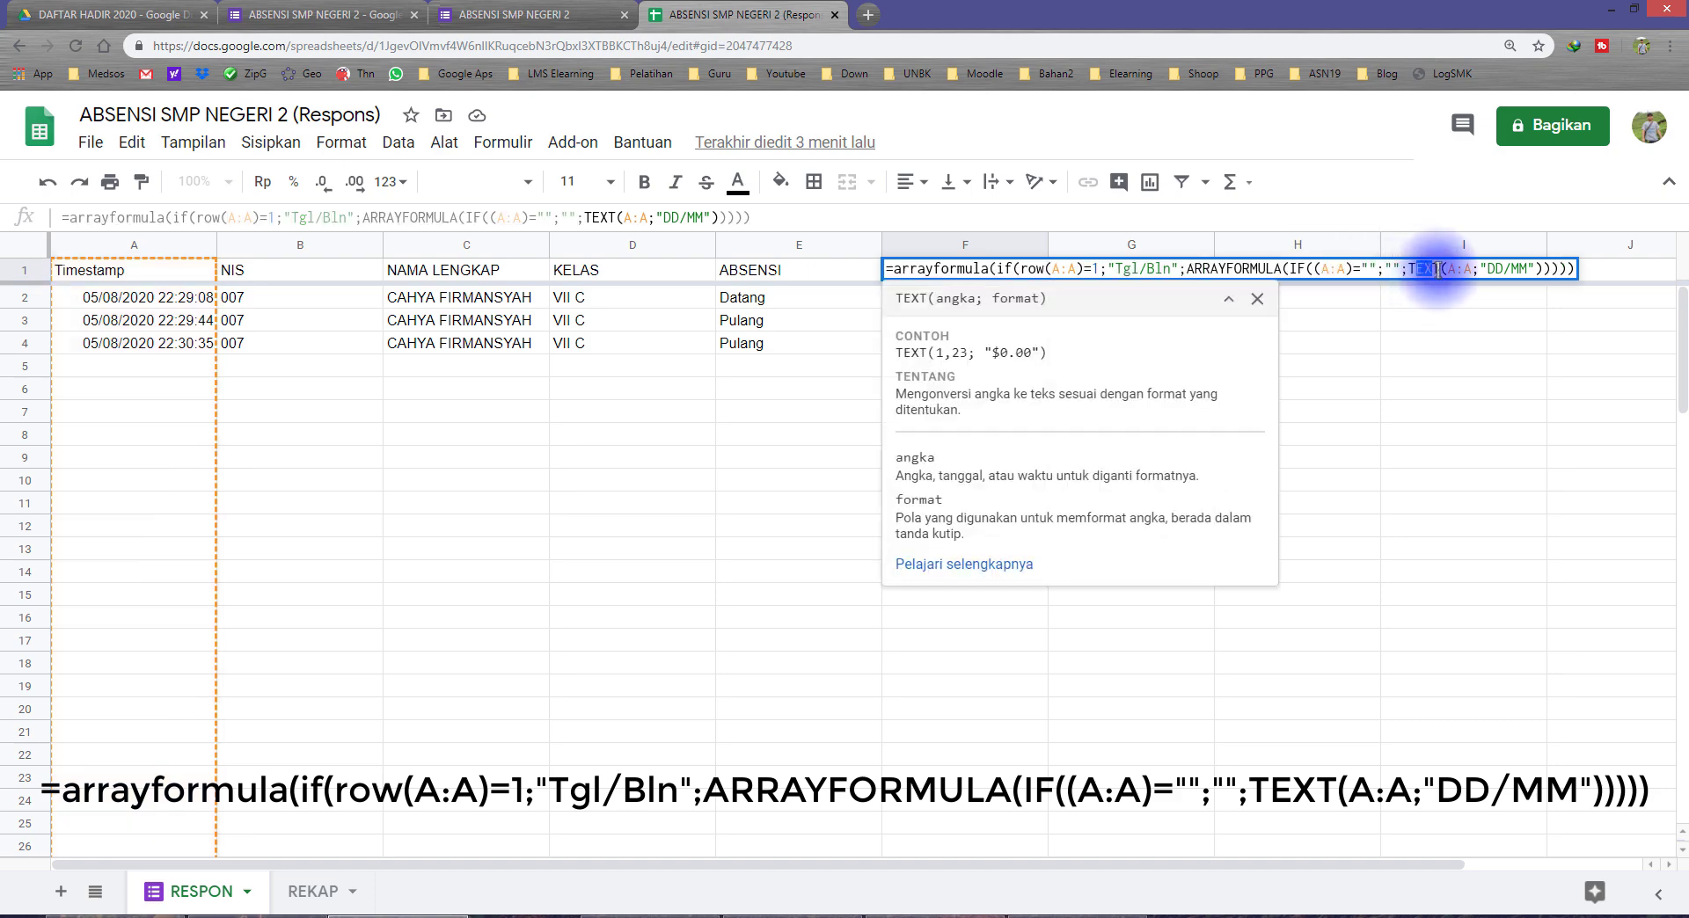
left_click_drag(1447, 268, 1472, 269)
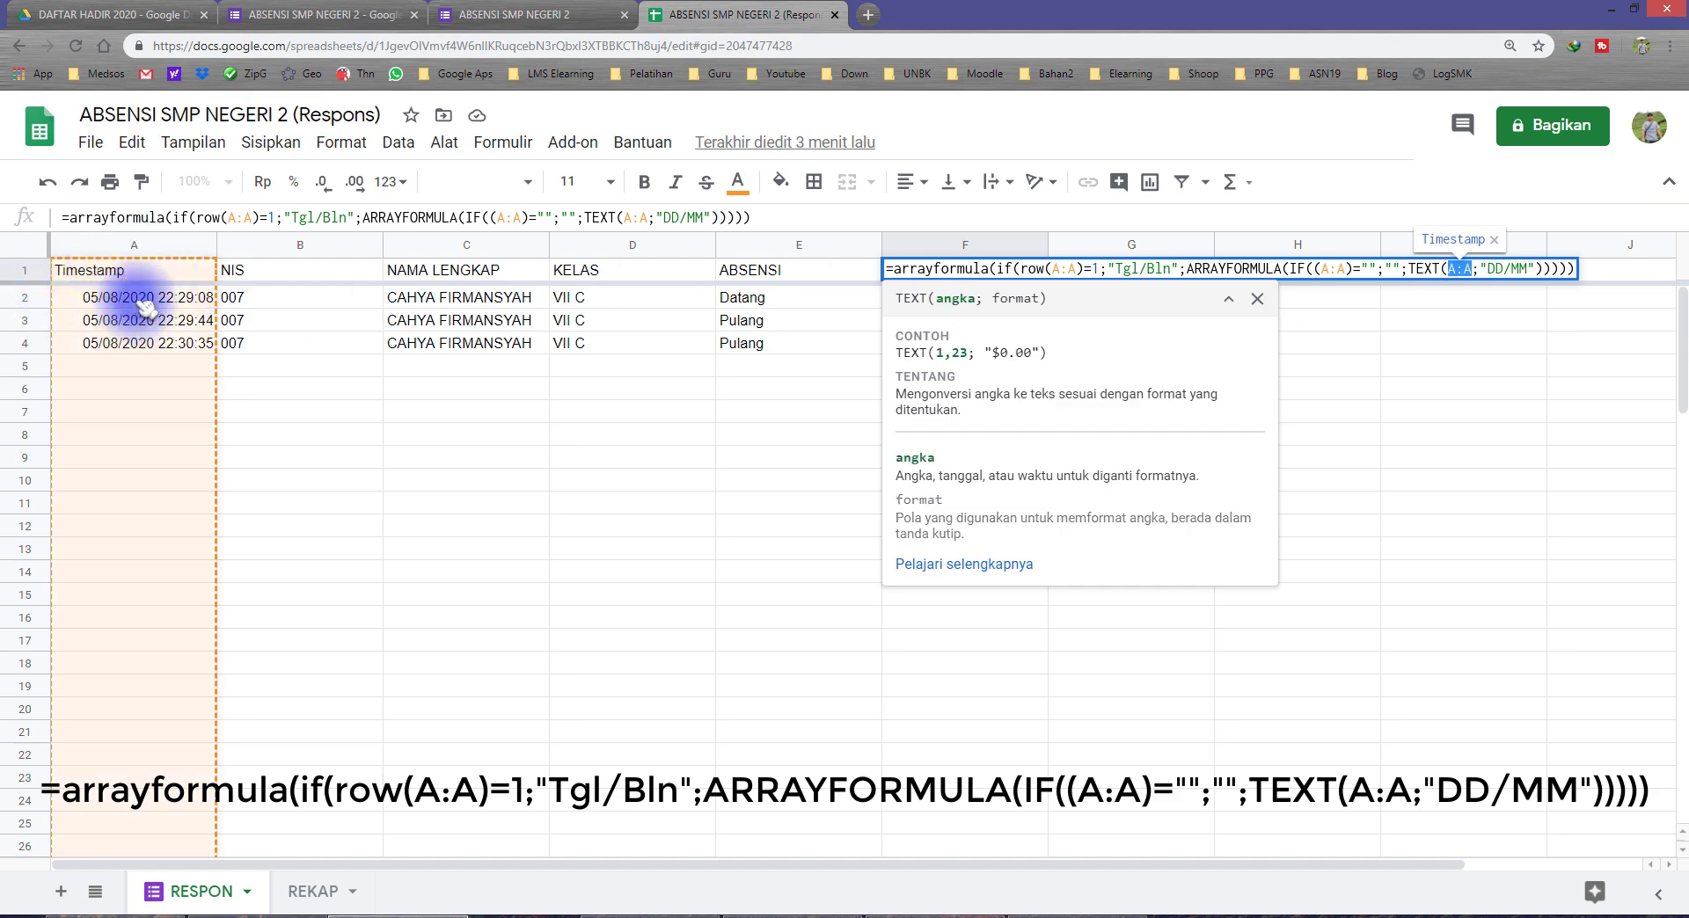
left_click_drag(1487, 269, 1525, 269)
double_click(1517, 270)
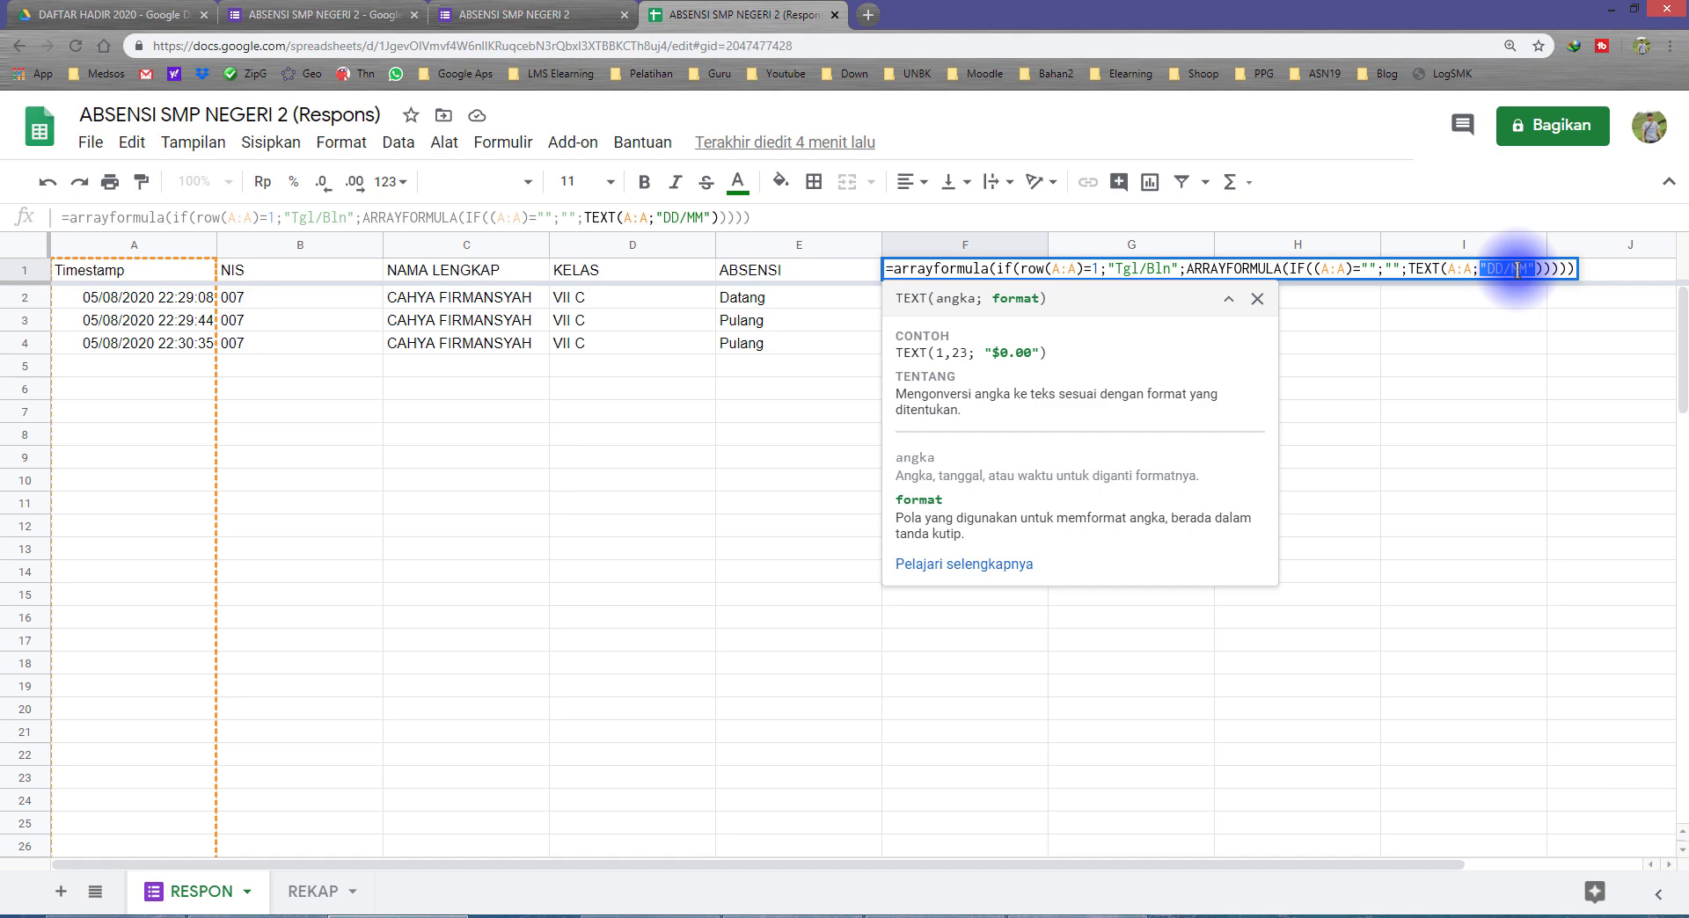
key("Return")
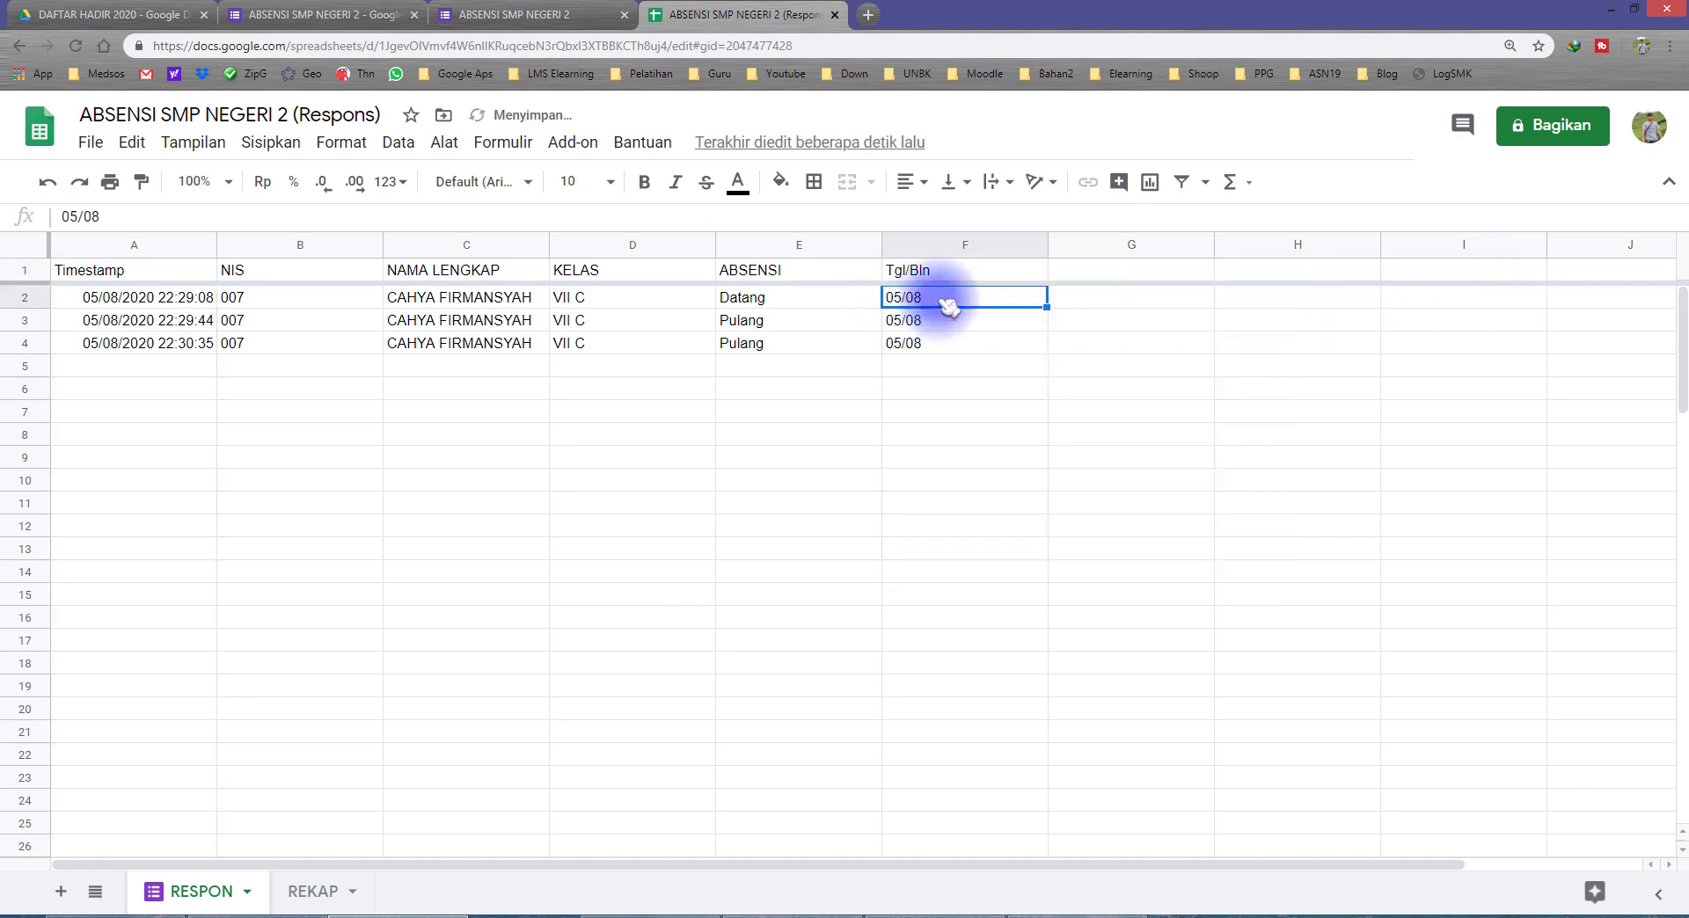
left_click(81, 297)
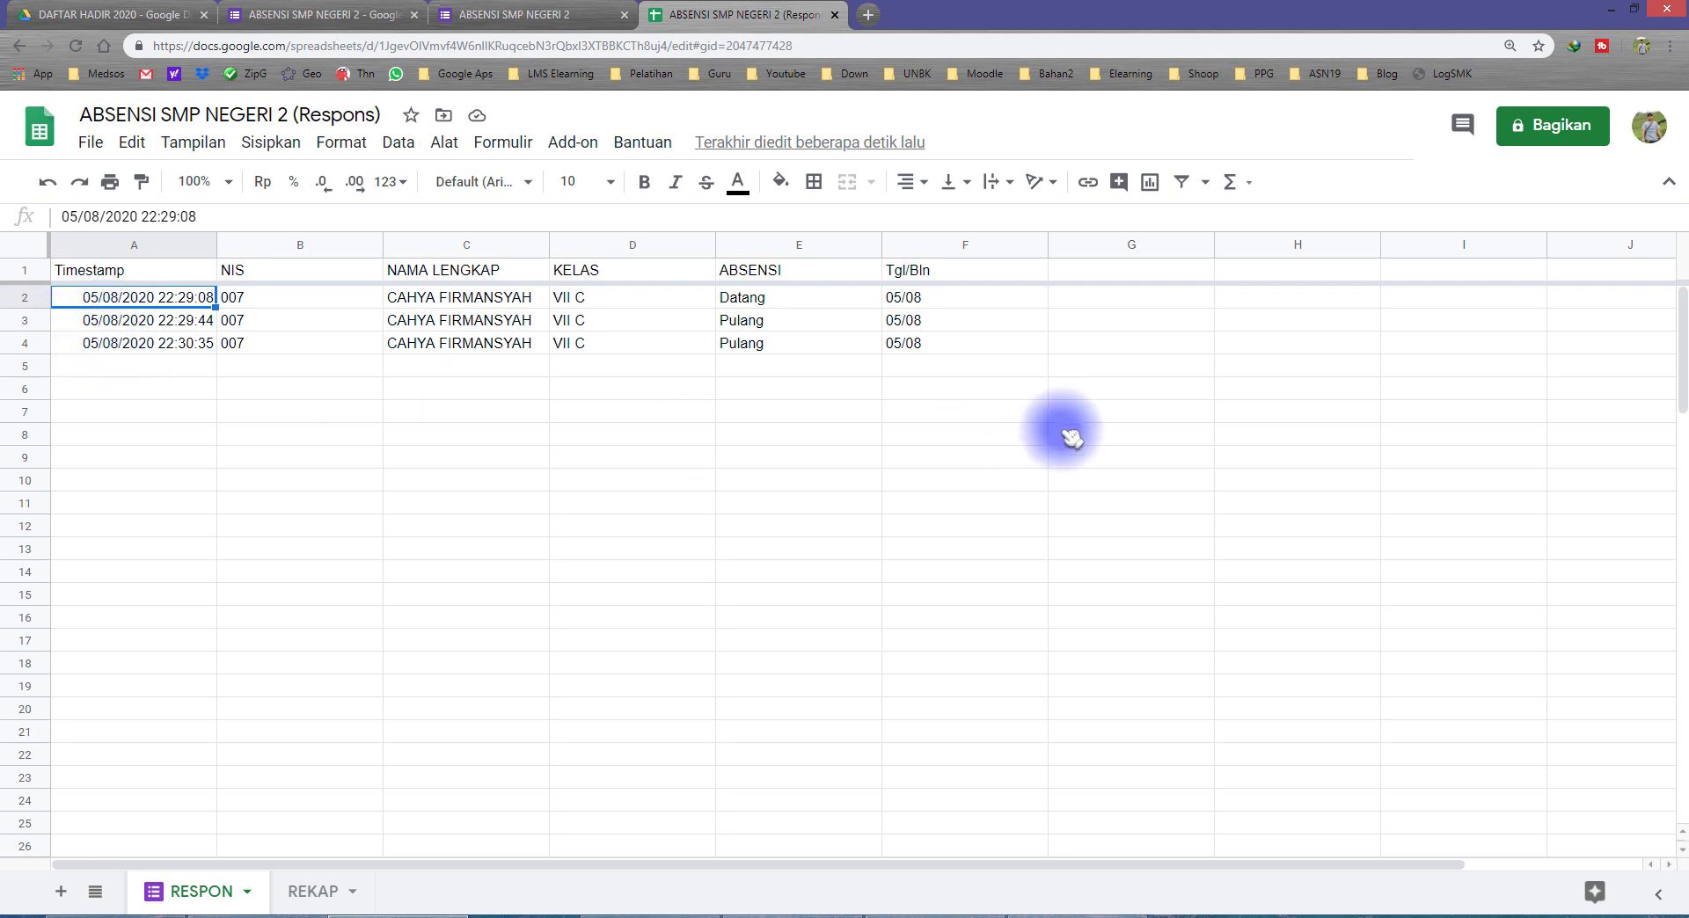
left_click(913, 344)
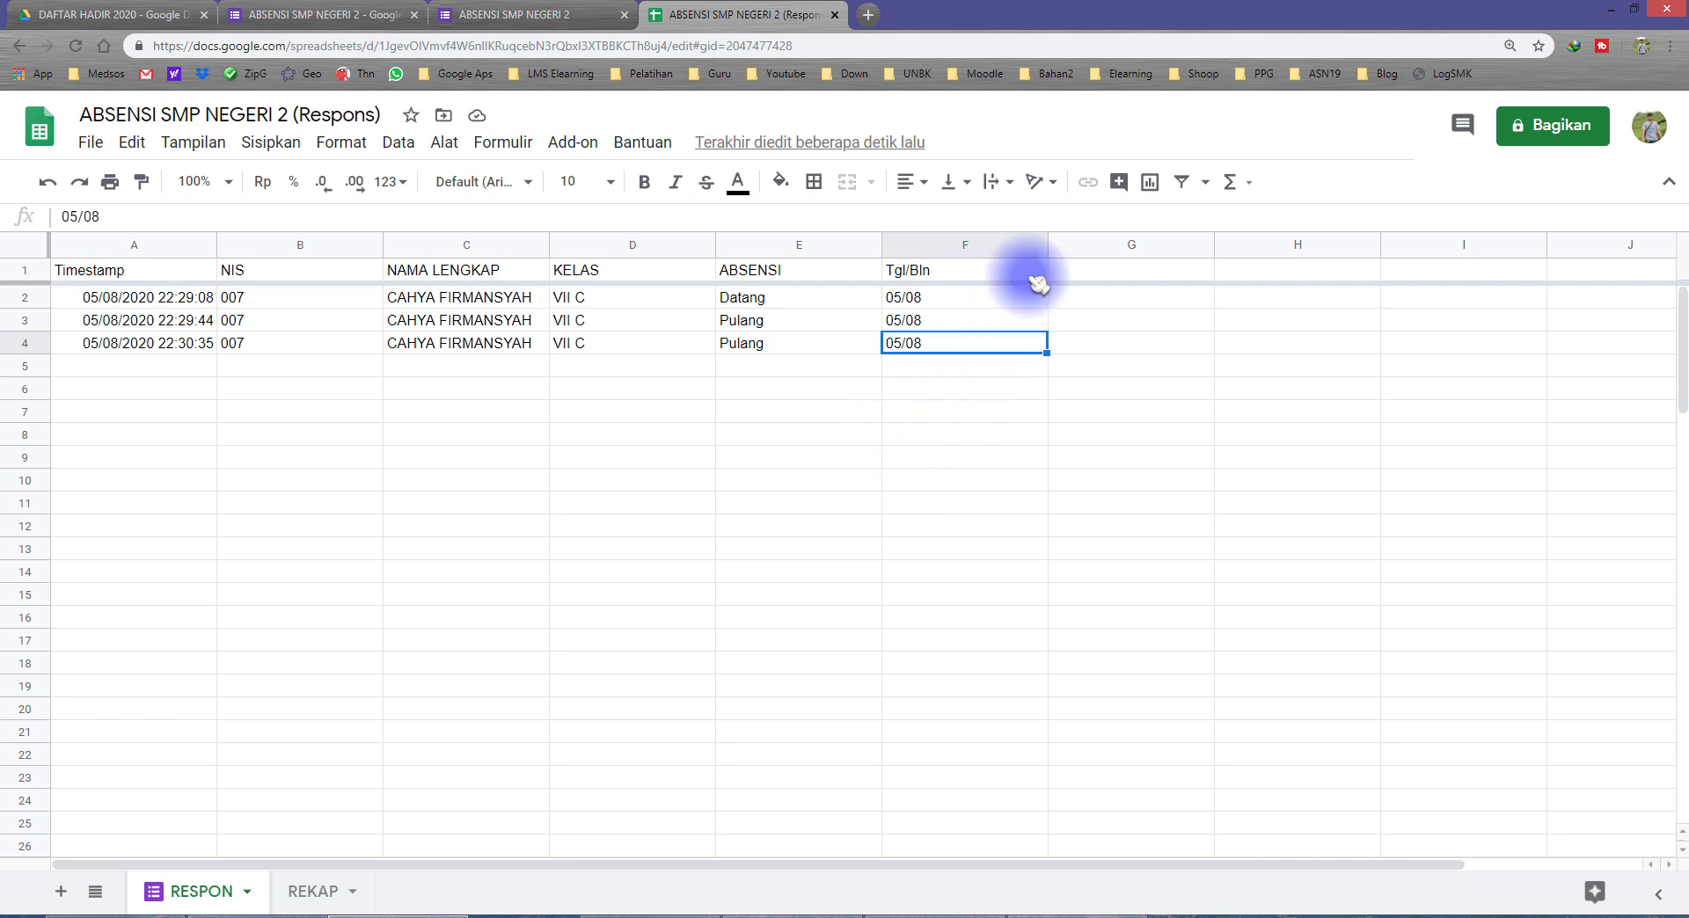
Step: Fit the Tgl/Bln, NIS, KELAS and ABSENSI columns of the RESPON sheet to their contents, then widen the NIS column slightly
double_click(1045, 246)
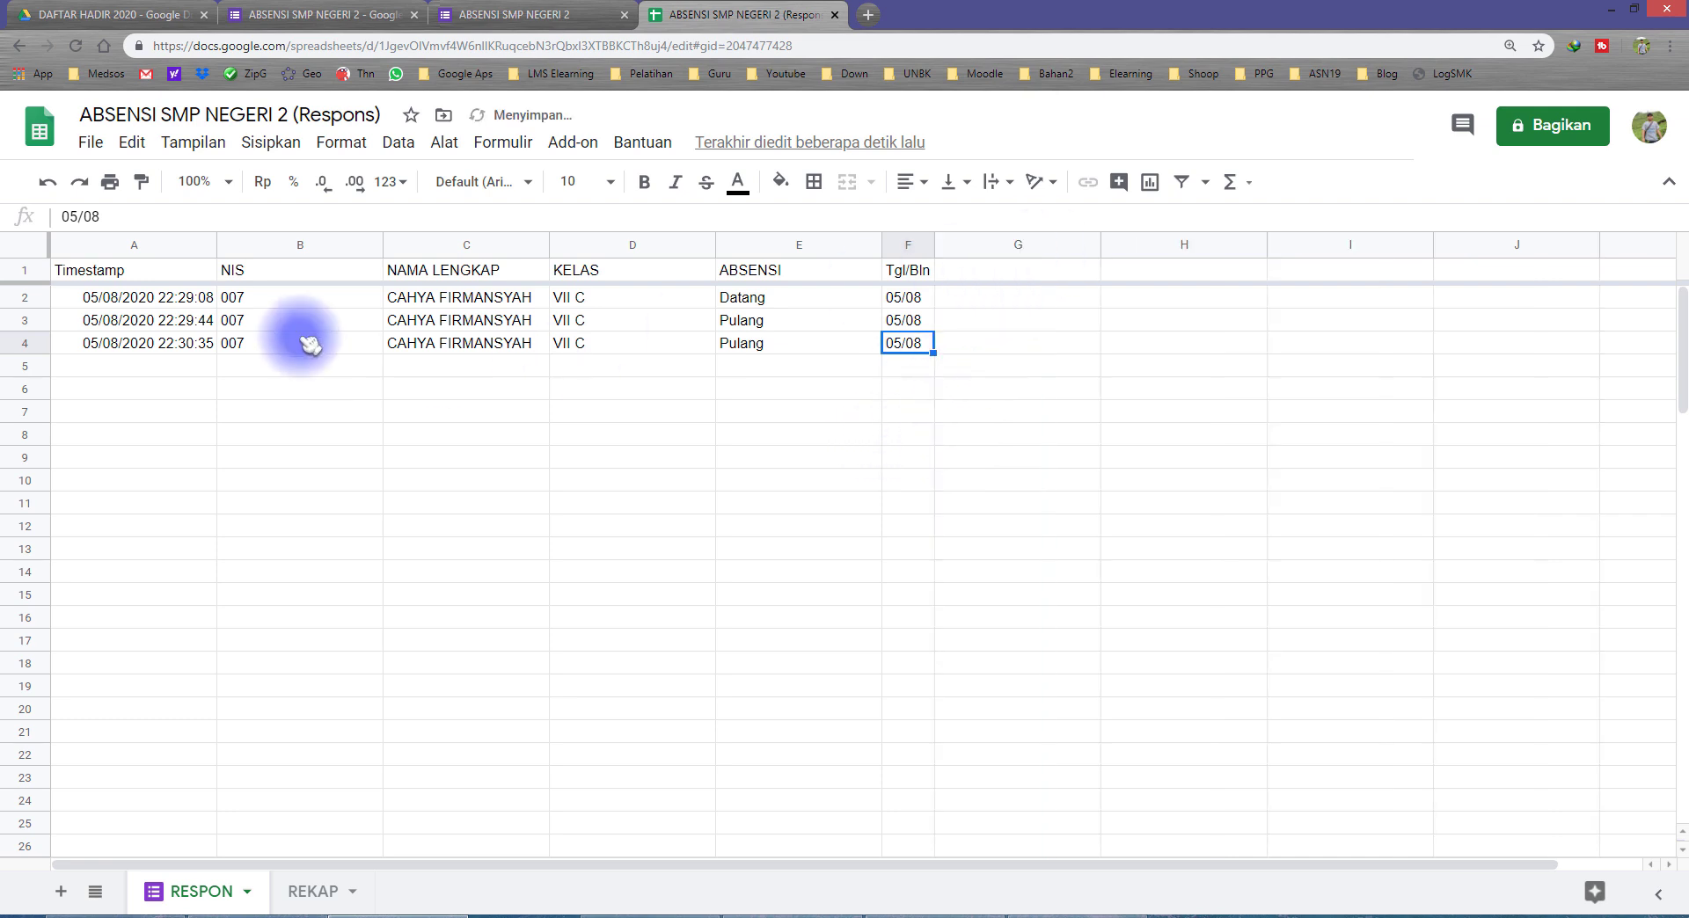
left_click(141, 246)
double_click(381, 246)
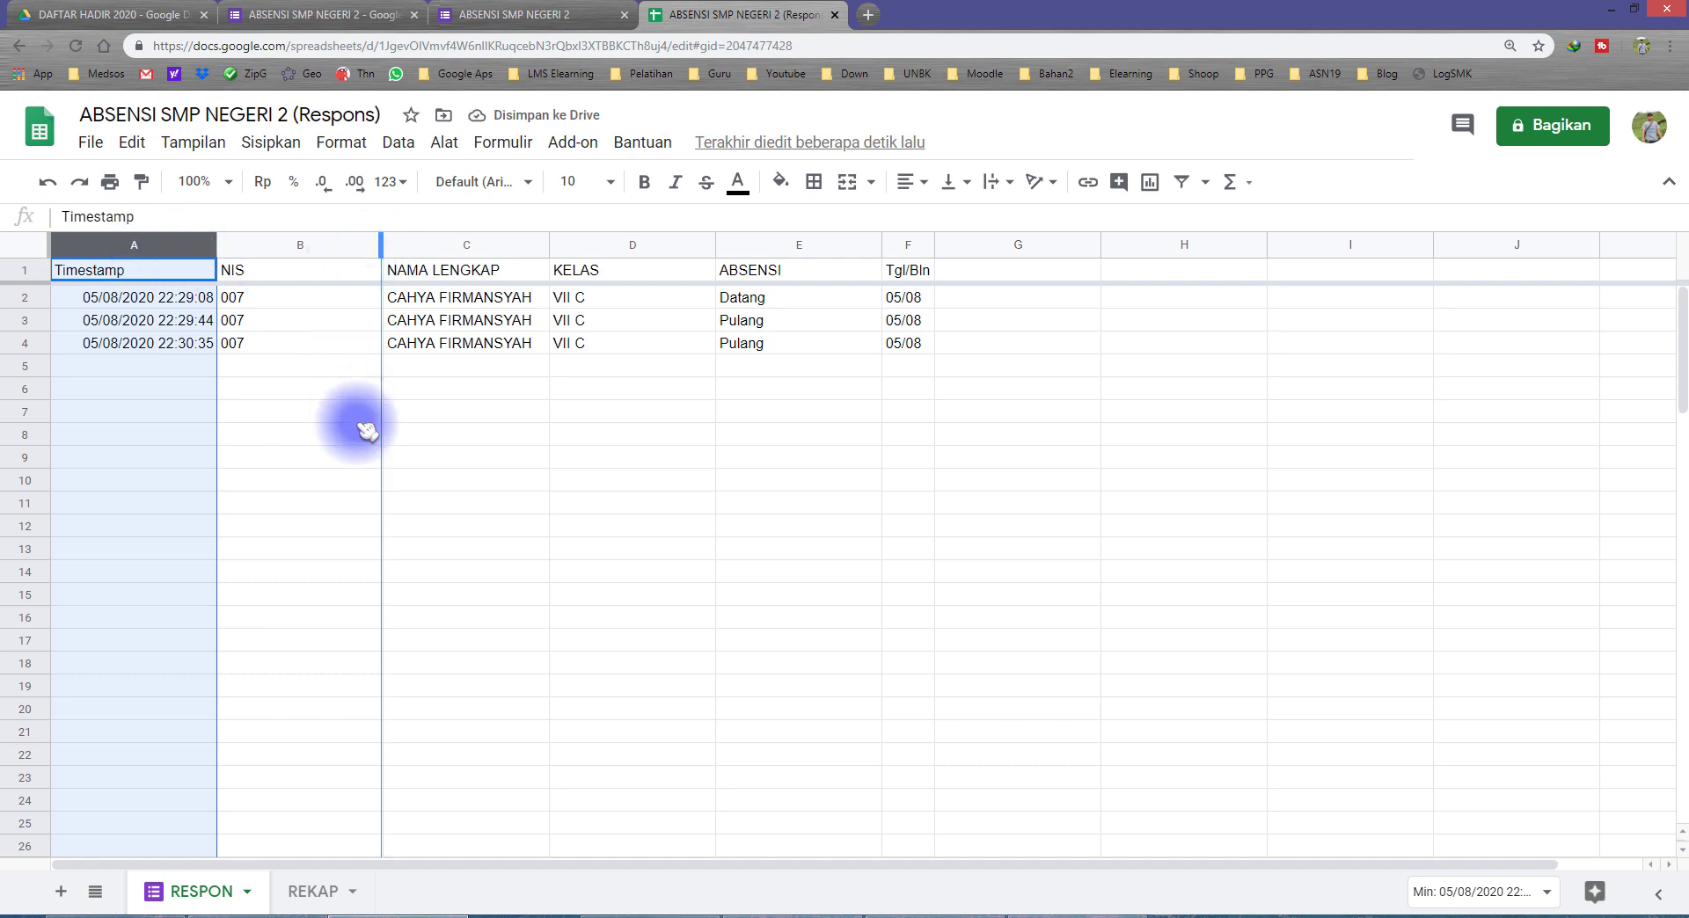
left_click(356, 431)
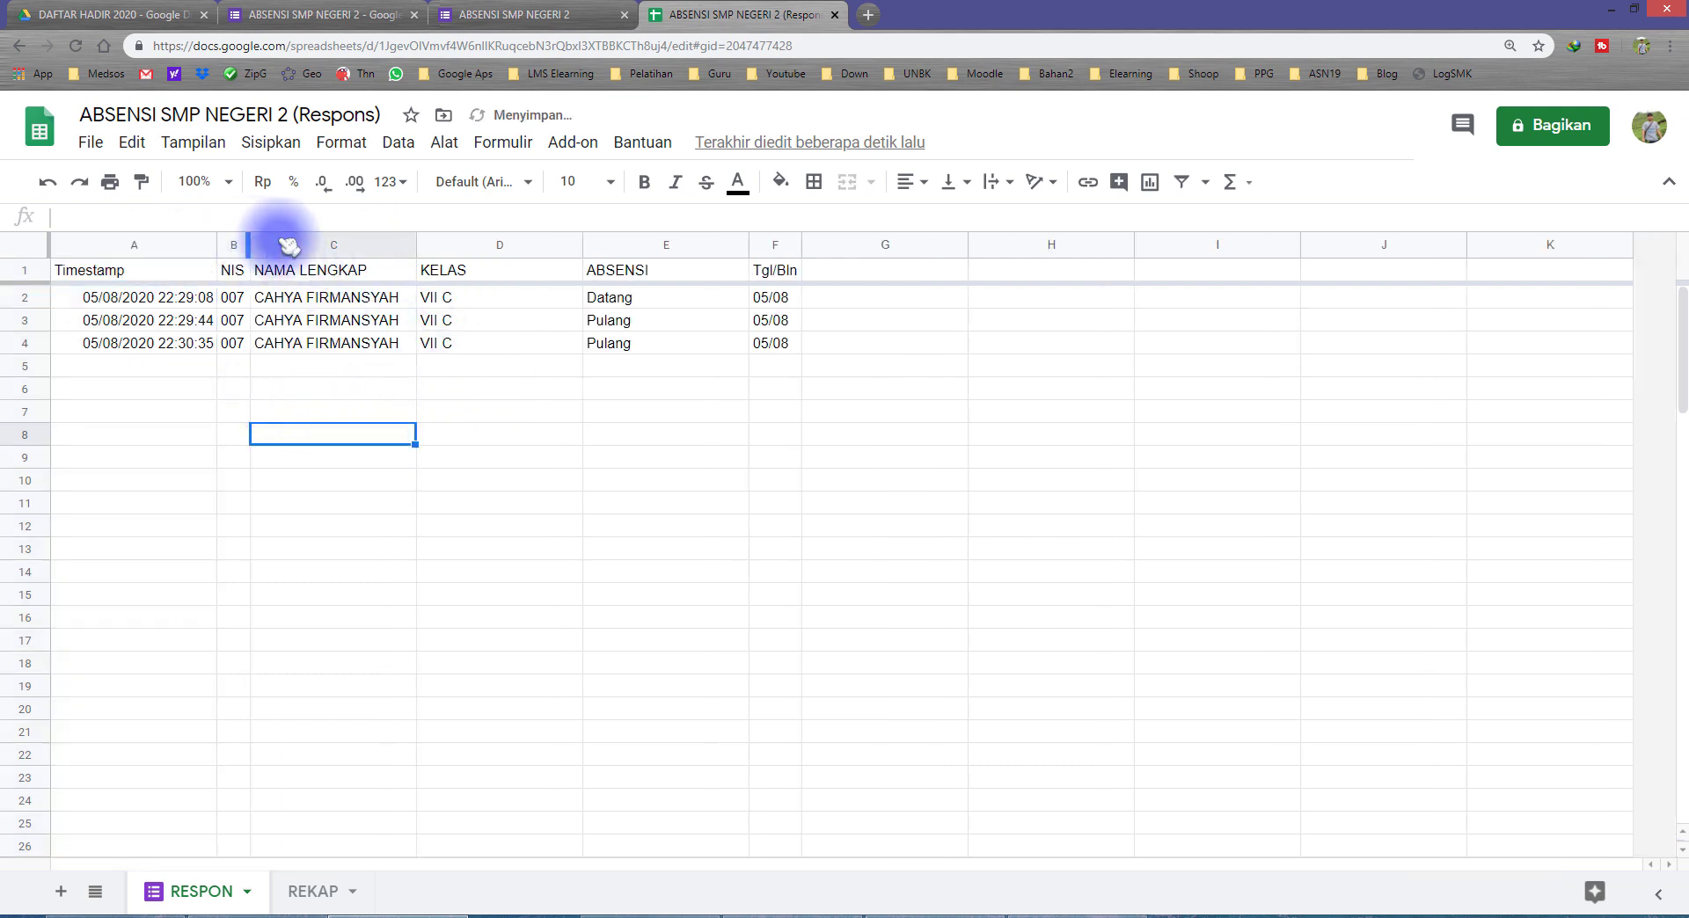
left_click_drag(251, 246, 282, 245)
double_click(612, 244)
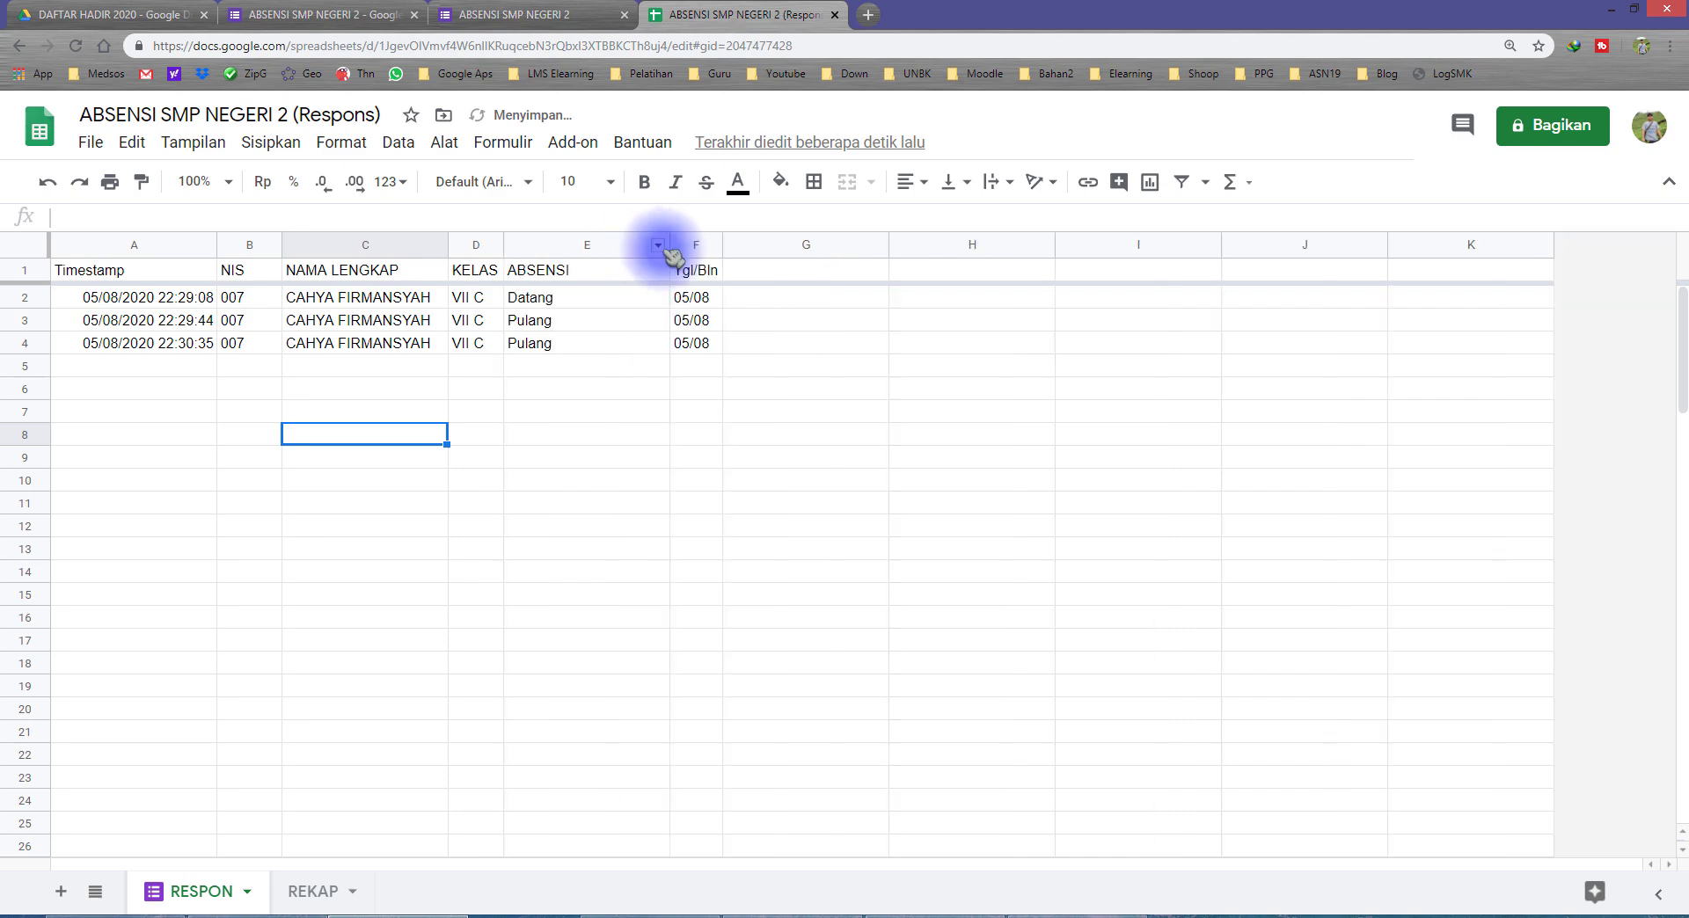
left_click(655, 245)
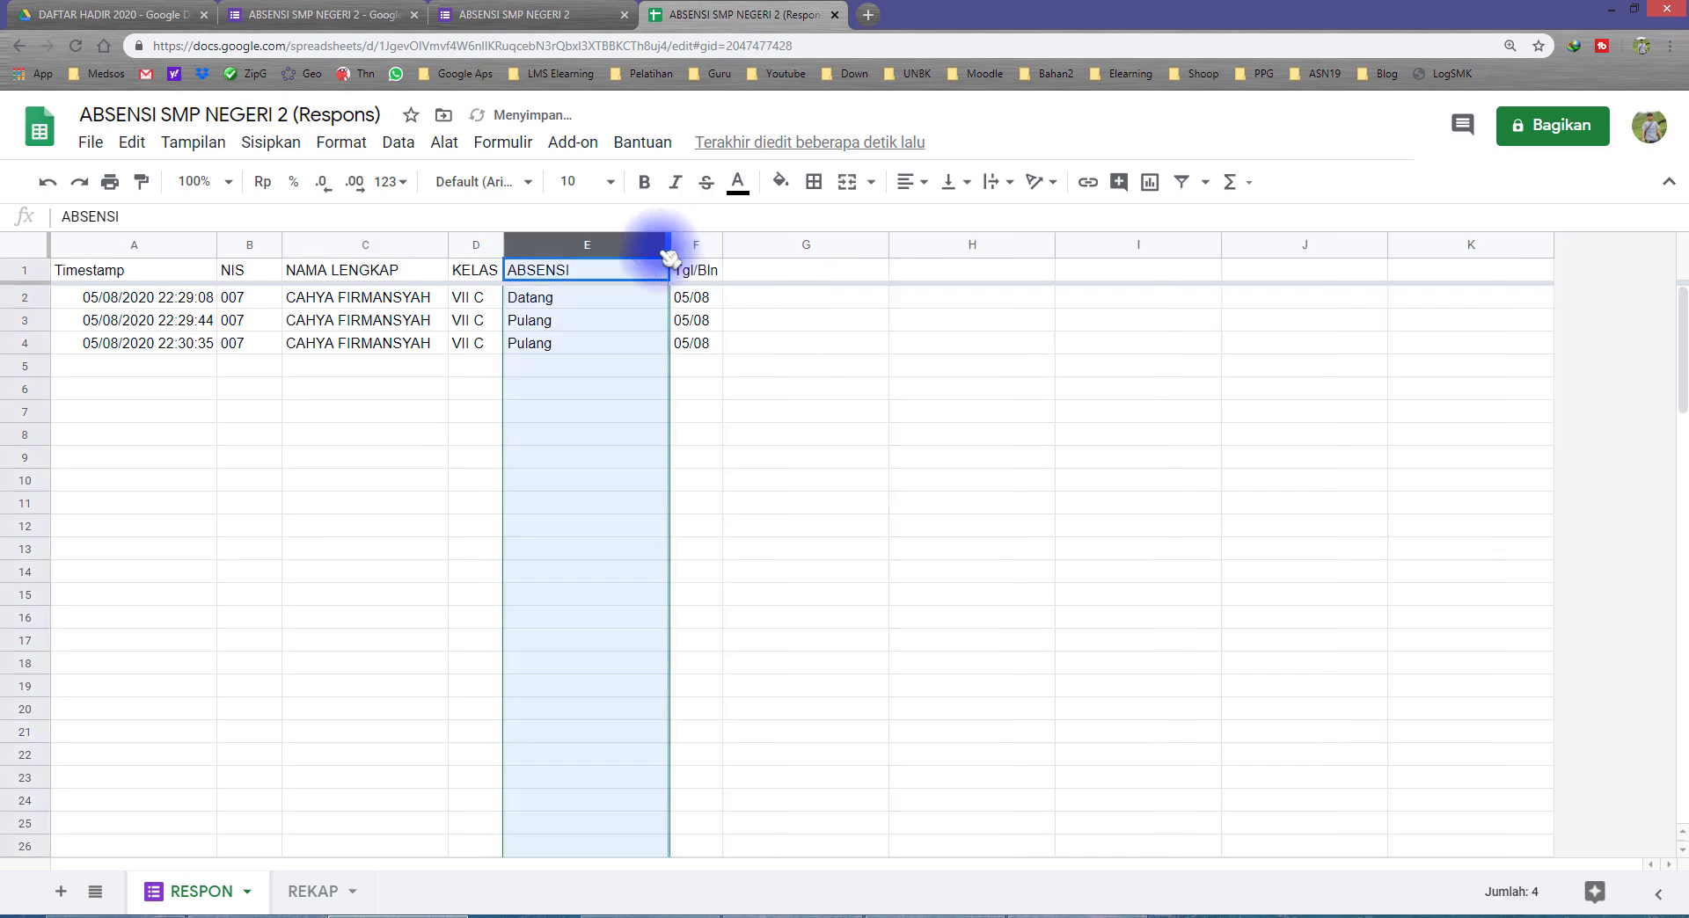
double_click(666, 244)
left_click(588, 391)
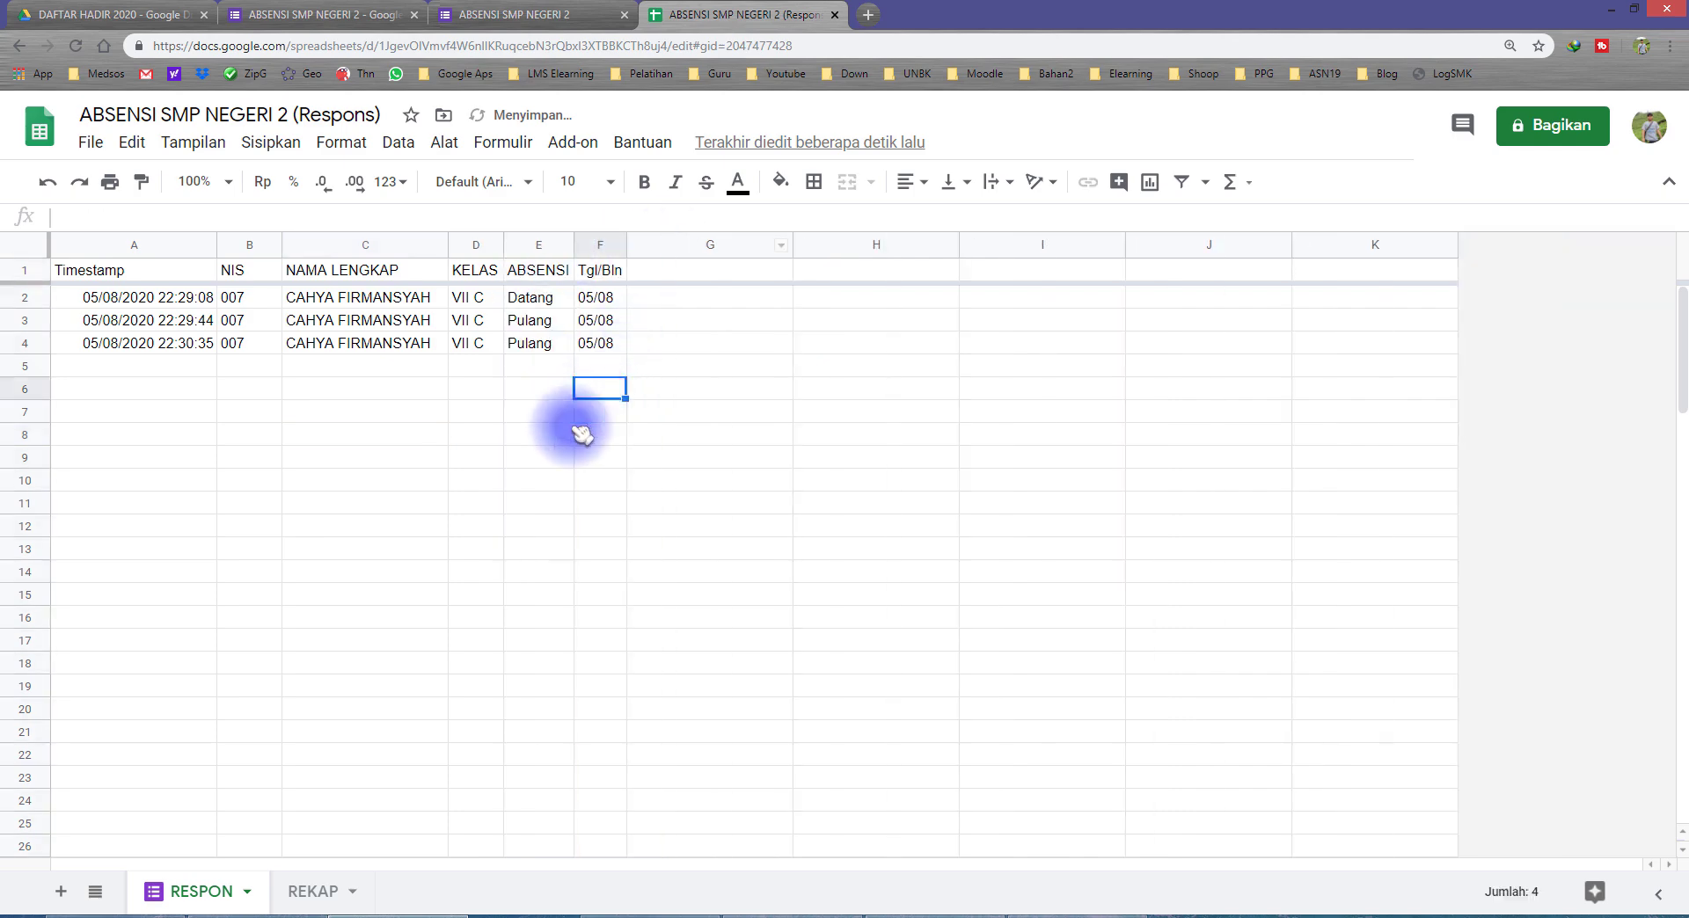
Step: Start a MIN formula in the first 03/08 Datang cell, D5 of the REKAP sheet, referencing the timestamp column RESPON!A:A
left_click(308, 890)
left_click(435, 382)
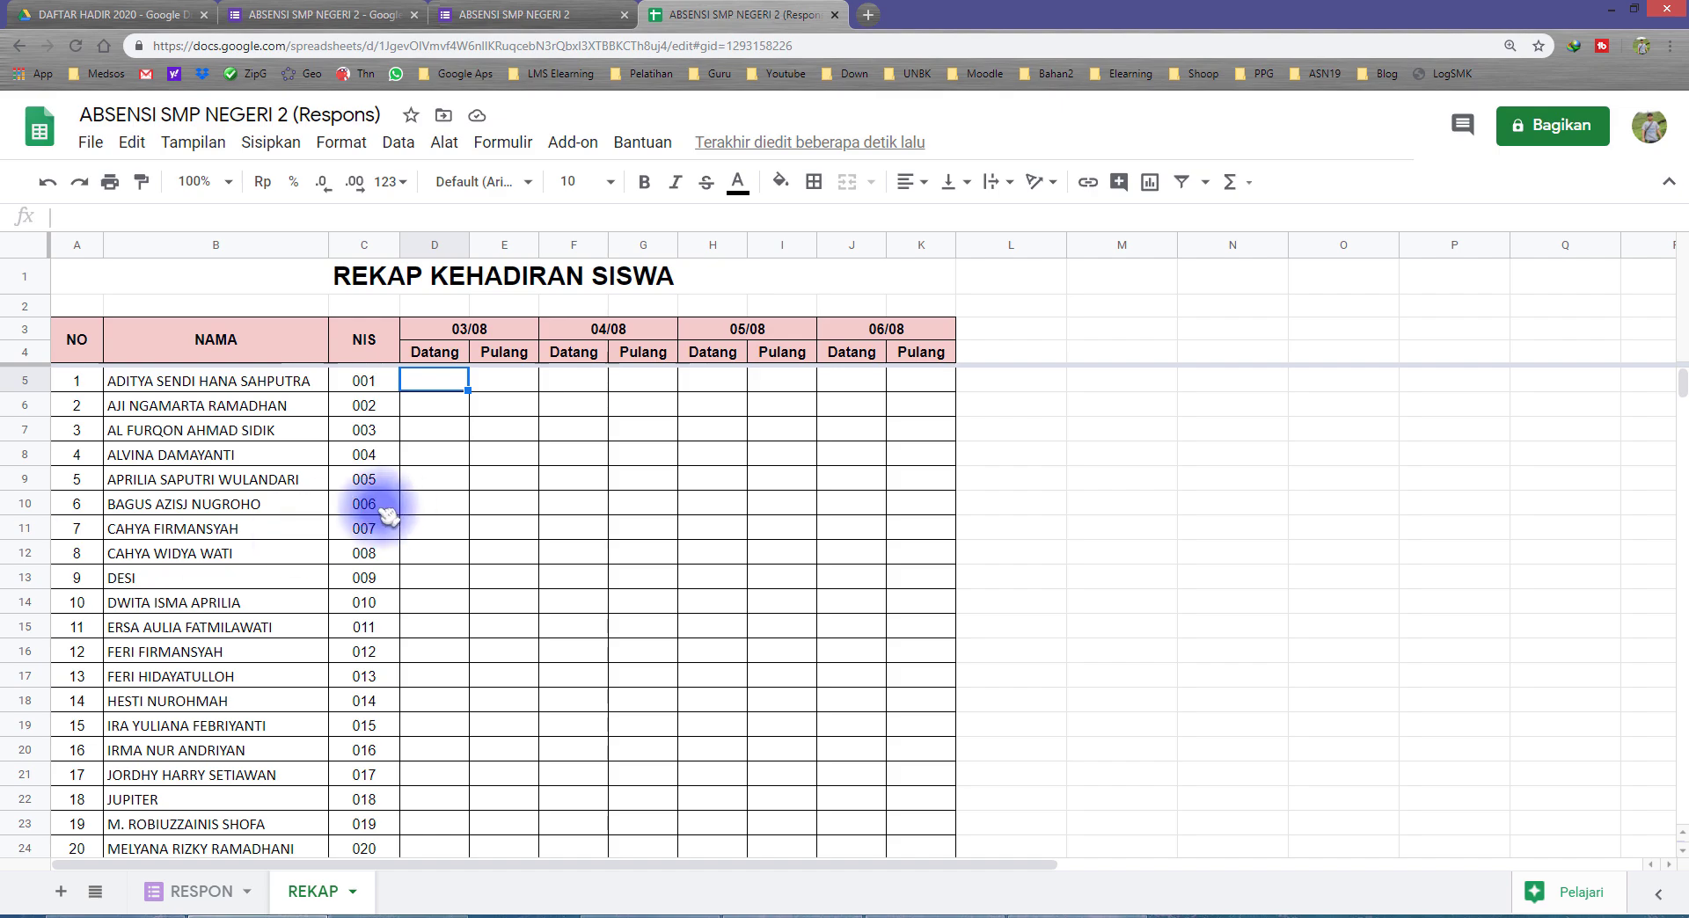
left_click(450, 356)
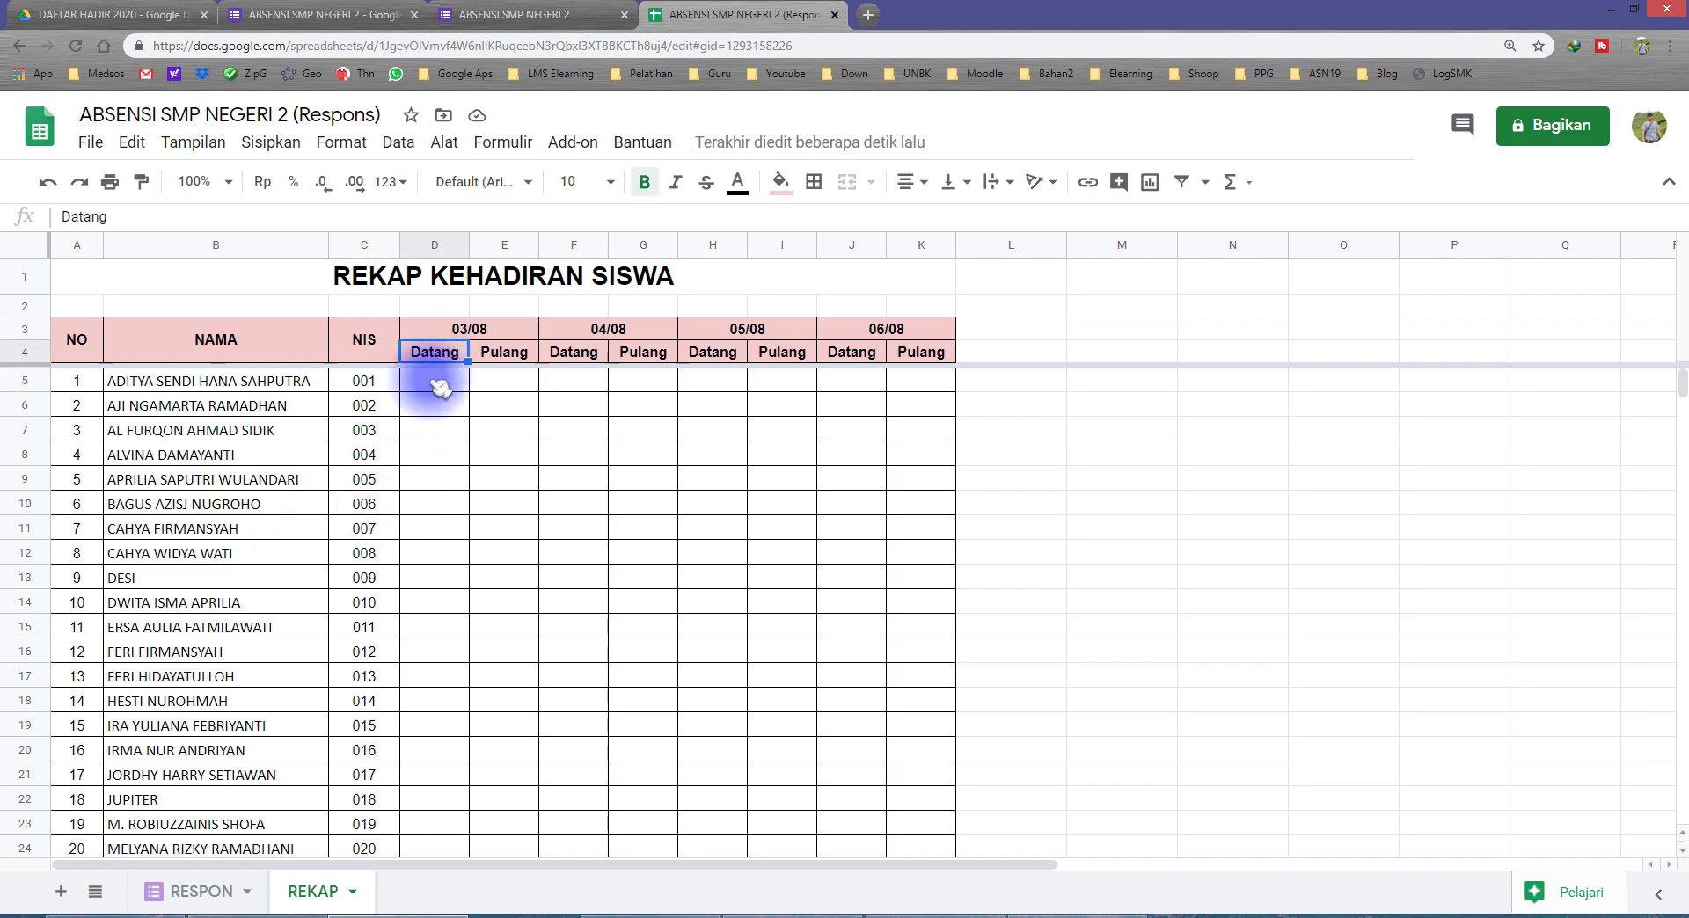
left_click(440, 384)
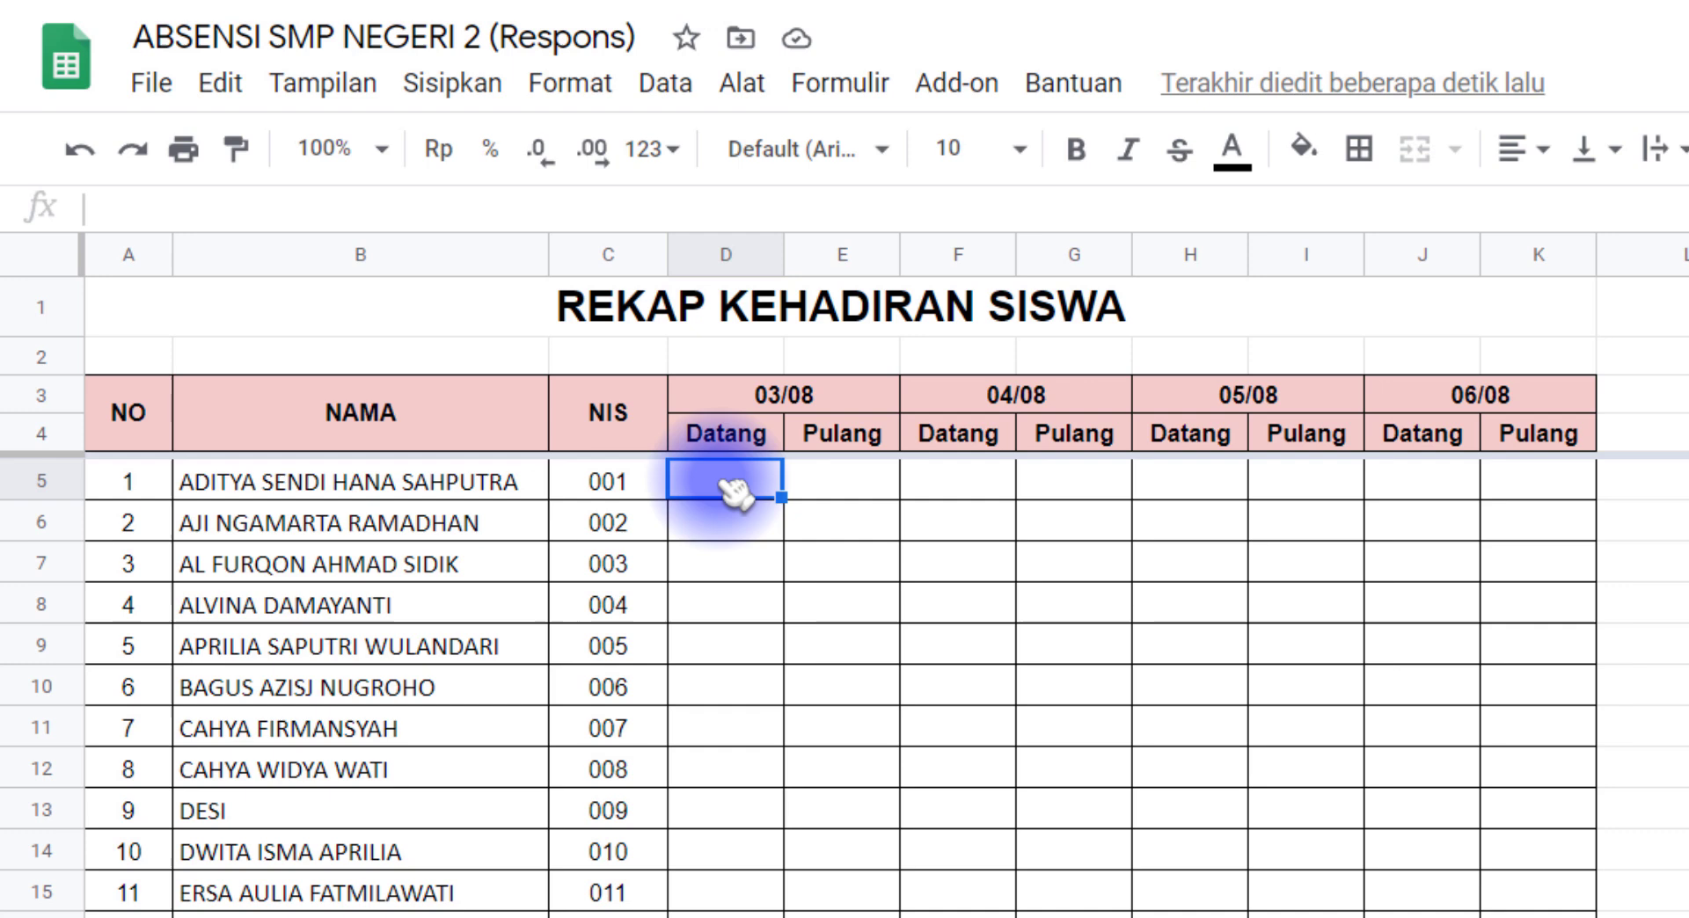
type("=")
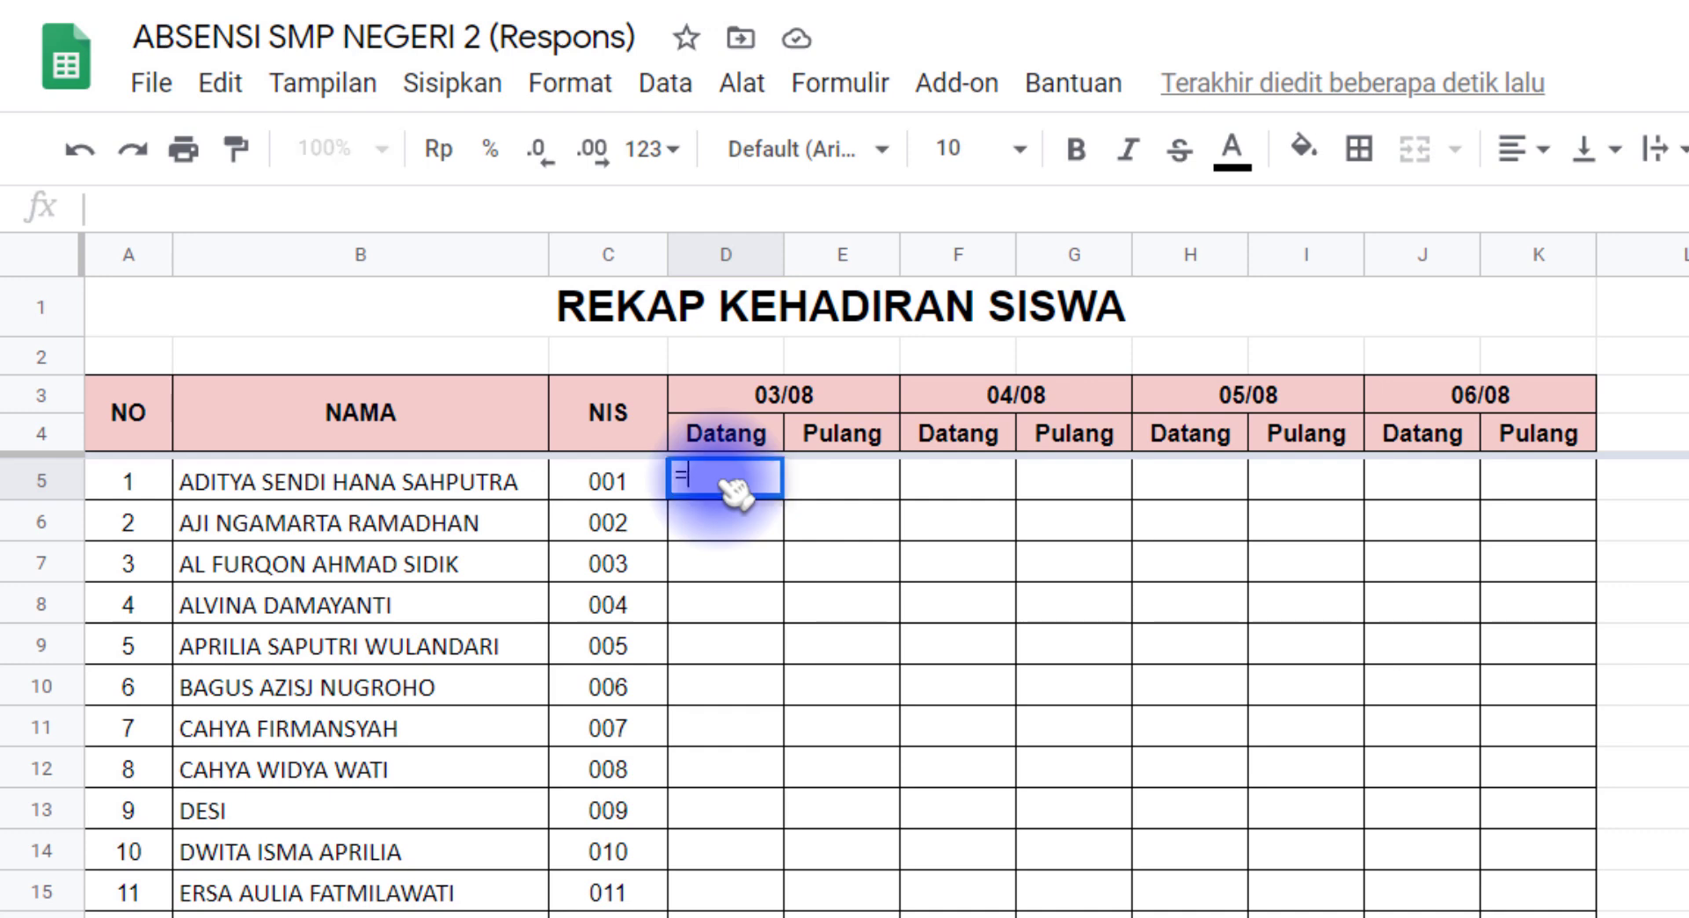
type("min")
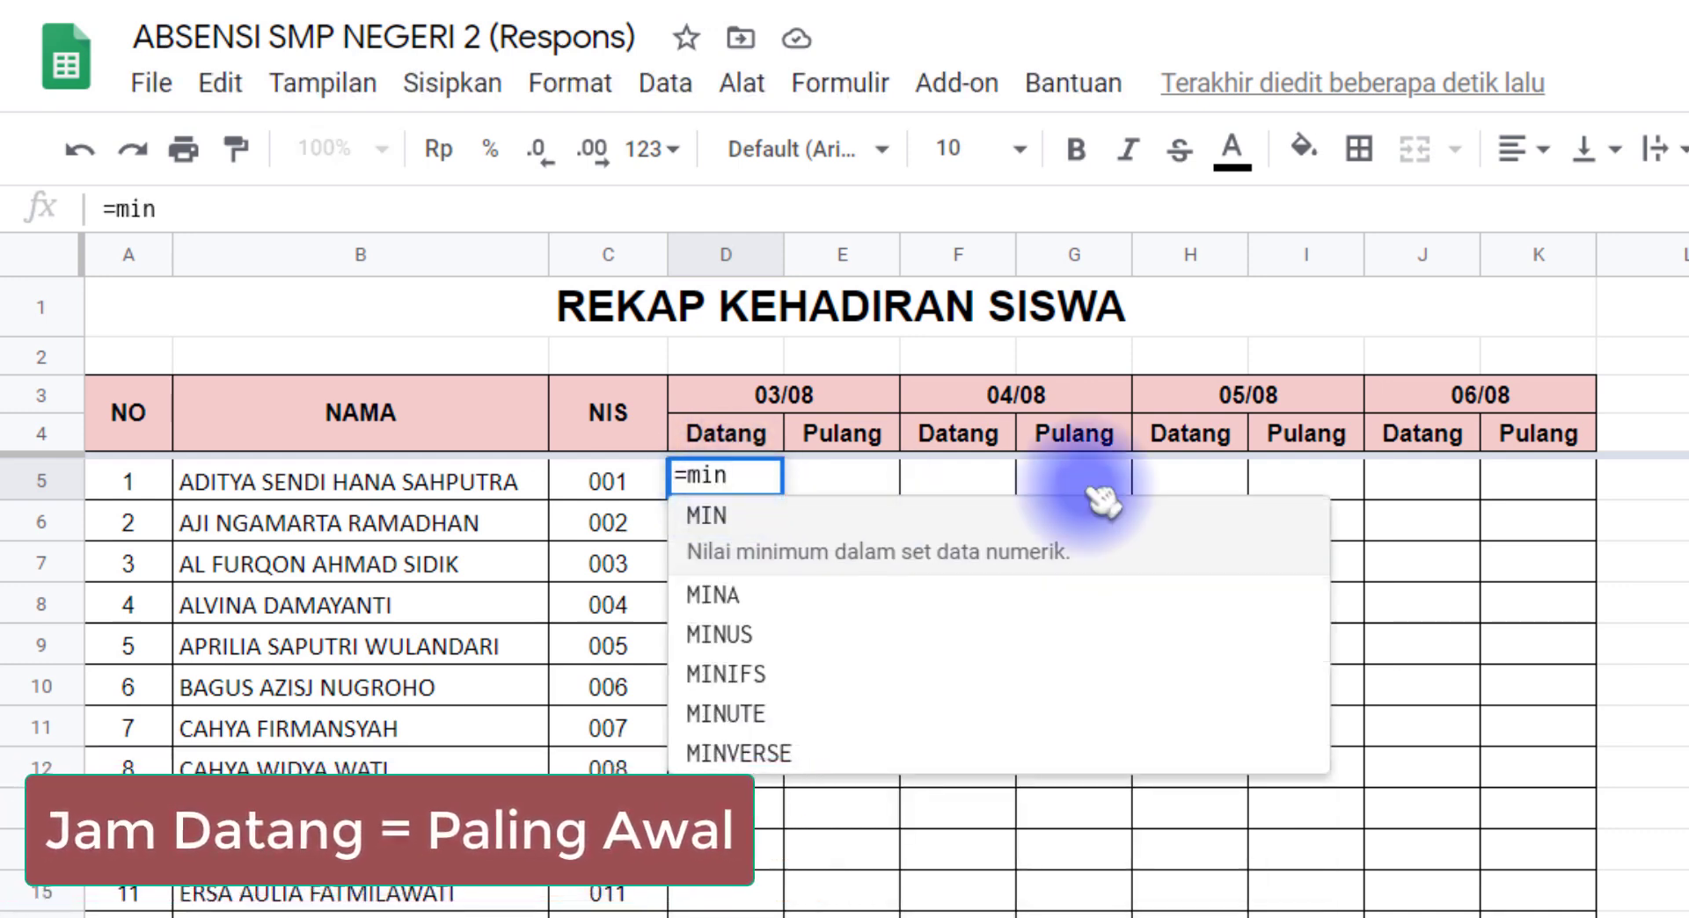
type("(")
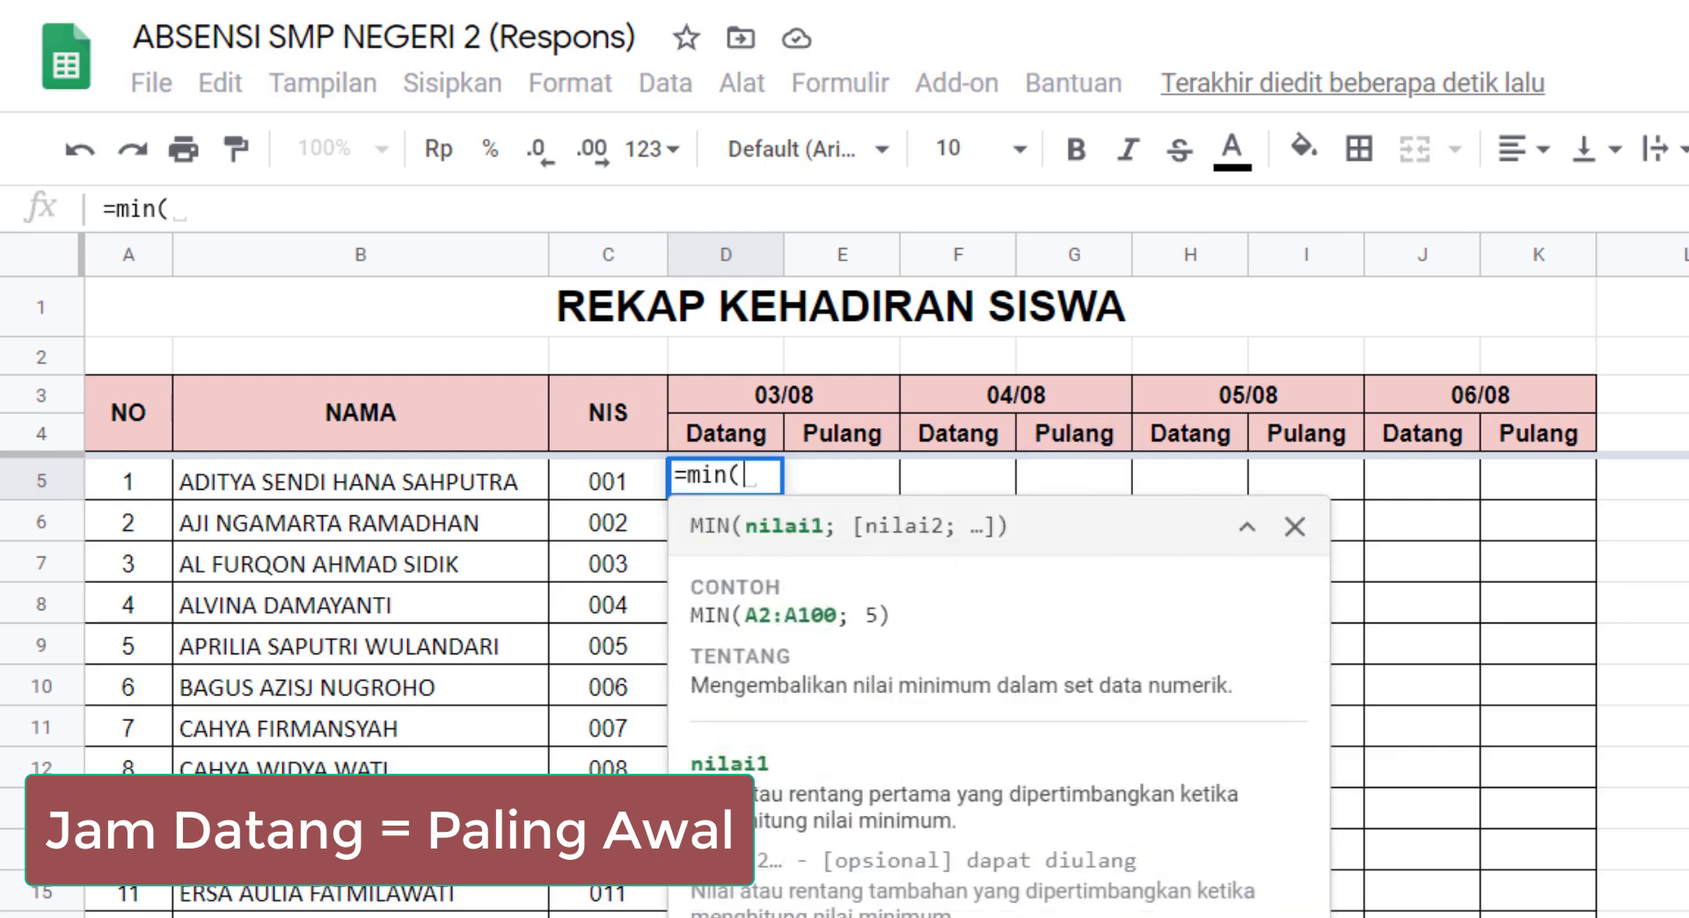
left_click(262, 915)
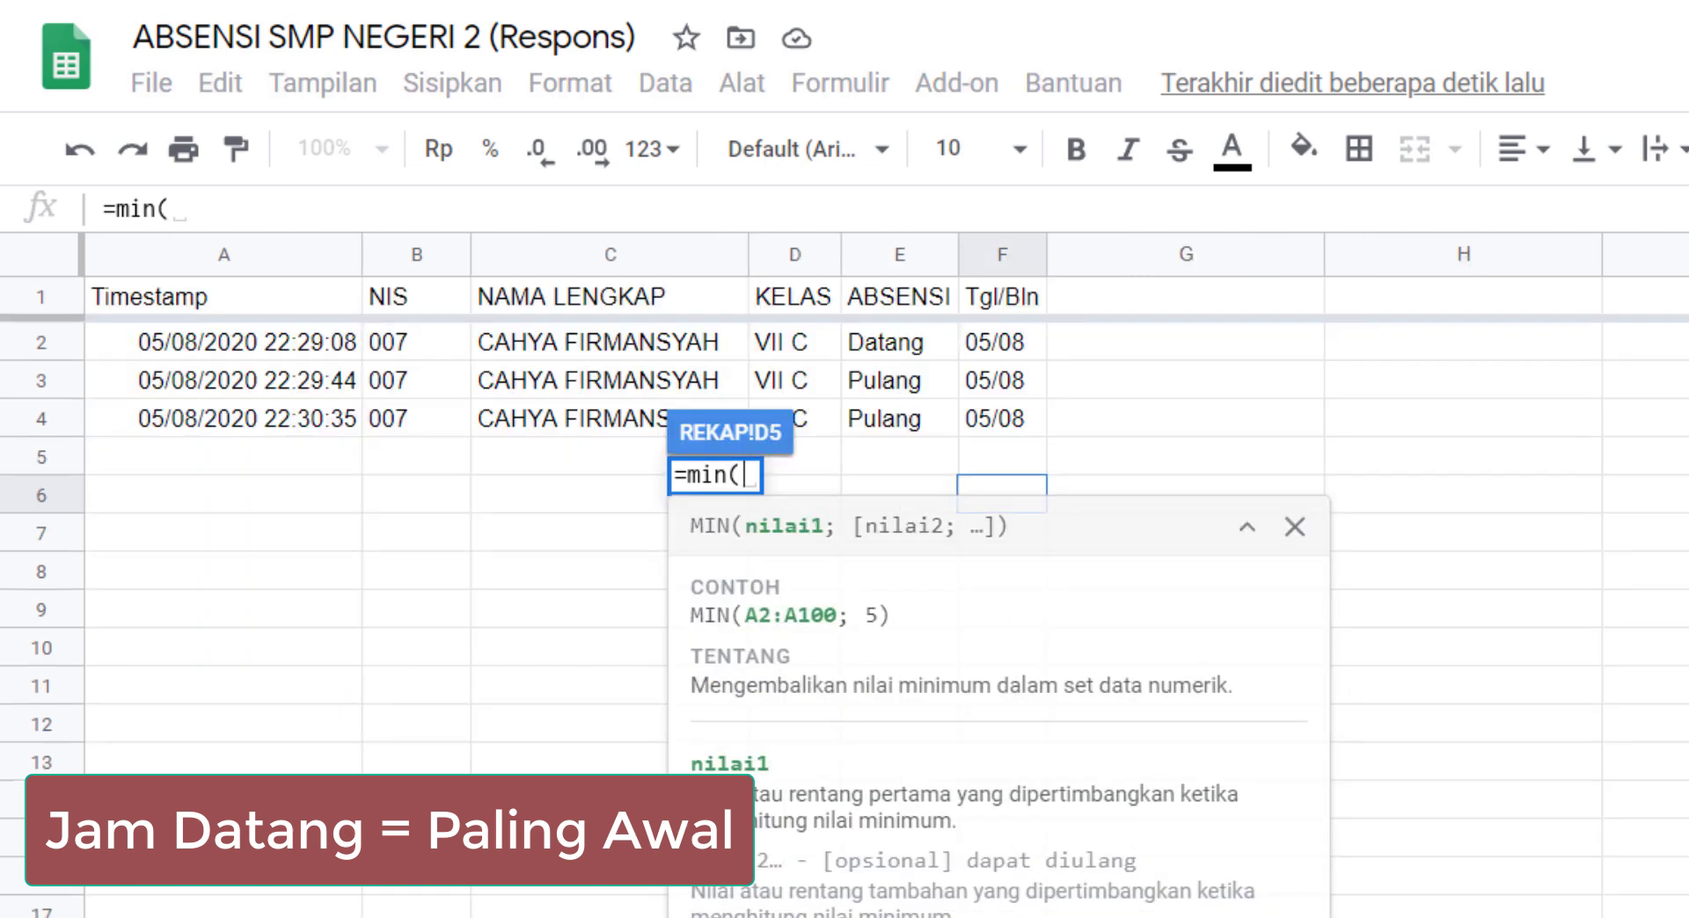
left_click(262, 262)
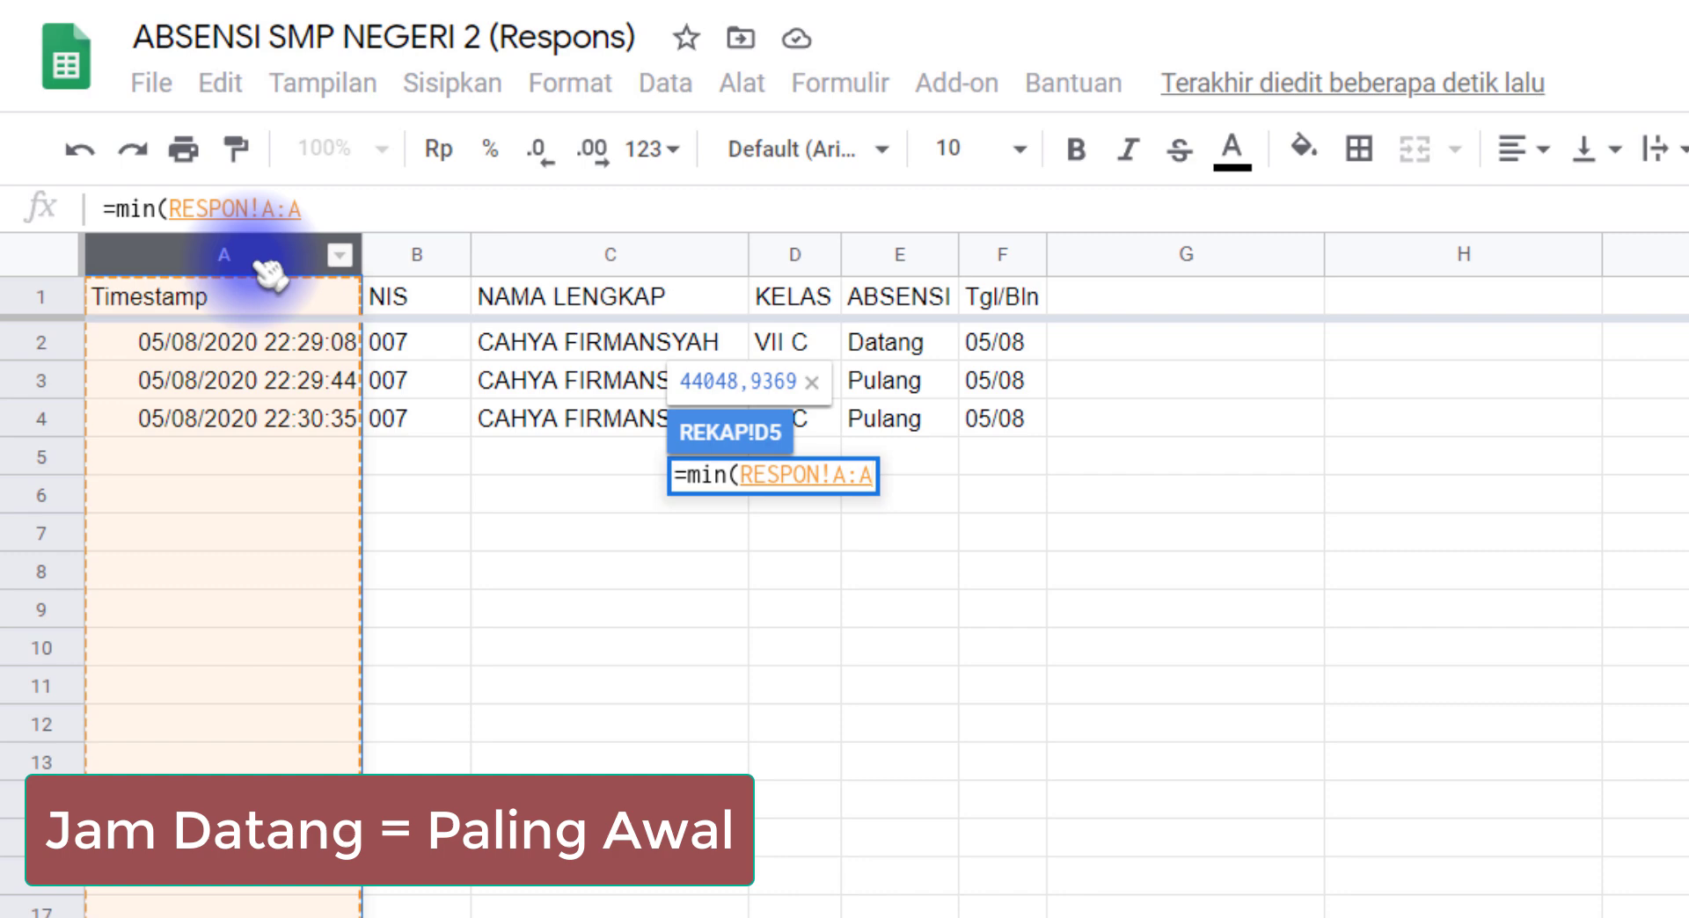
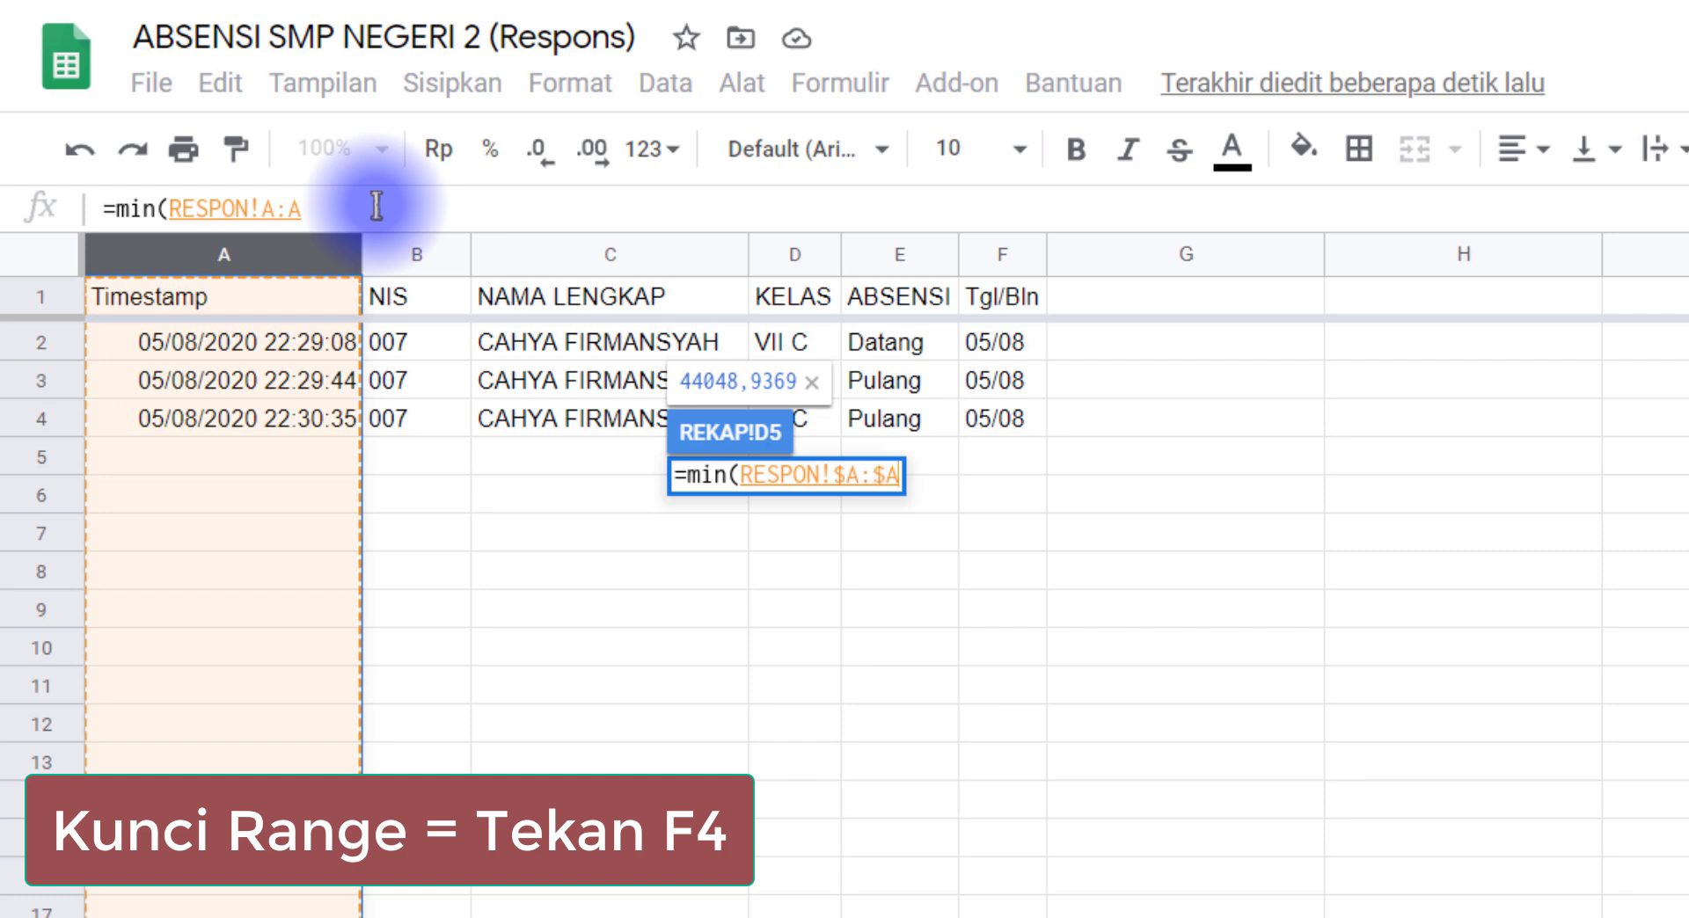
Step: Lock the timestamp column reference as absolute and complete cell D5 of the REKAP sheet as =min(RESPON!$A:$A)
left_click_drag(275, 210, 314, 212)
left_click(362, 208)
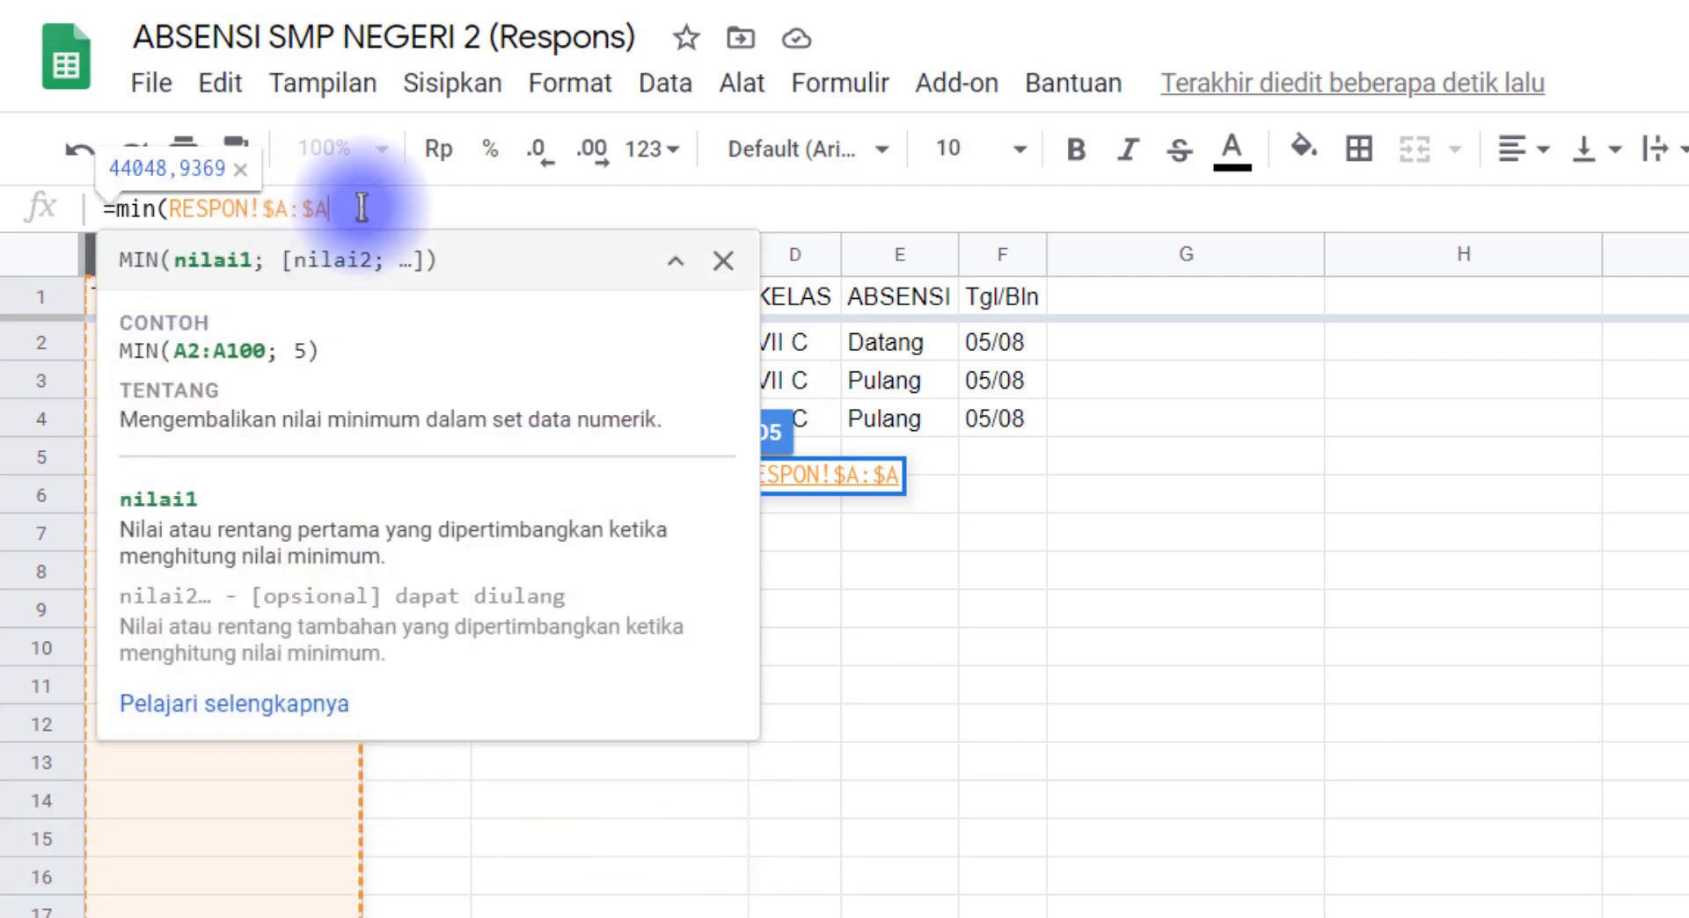
key("Return")
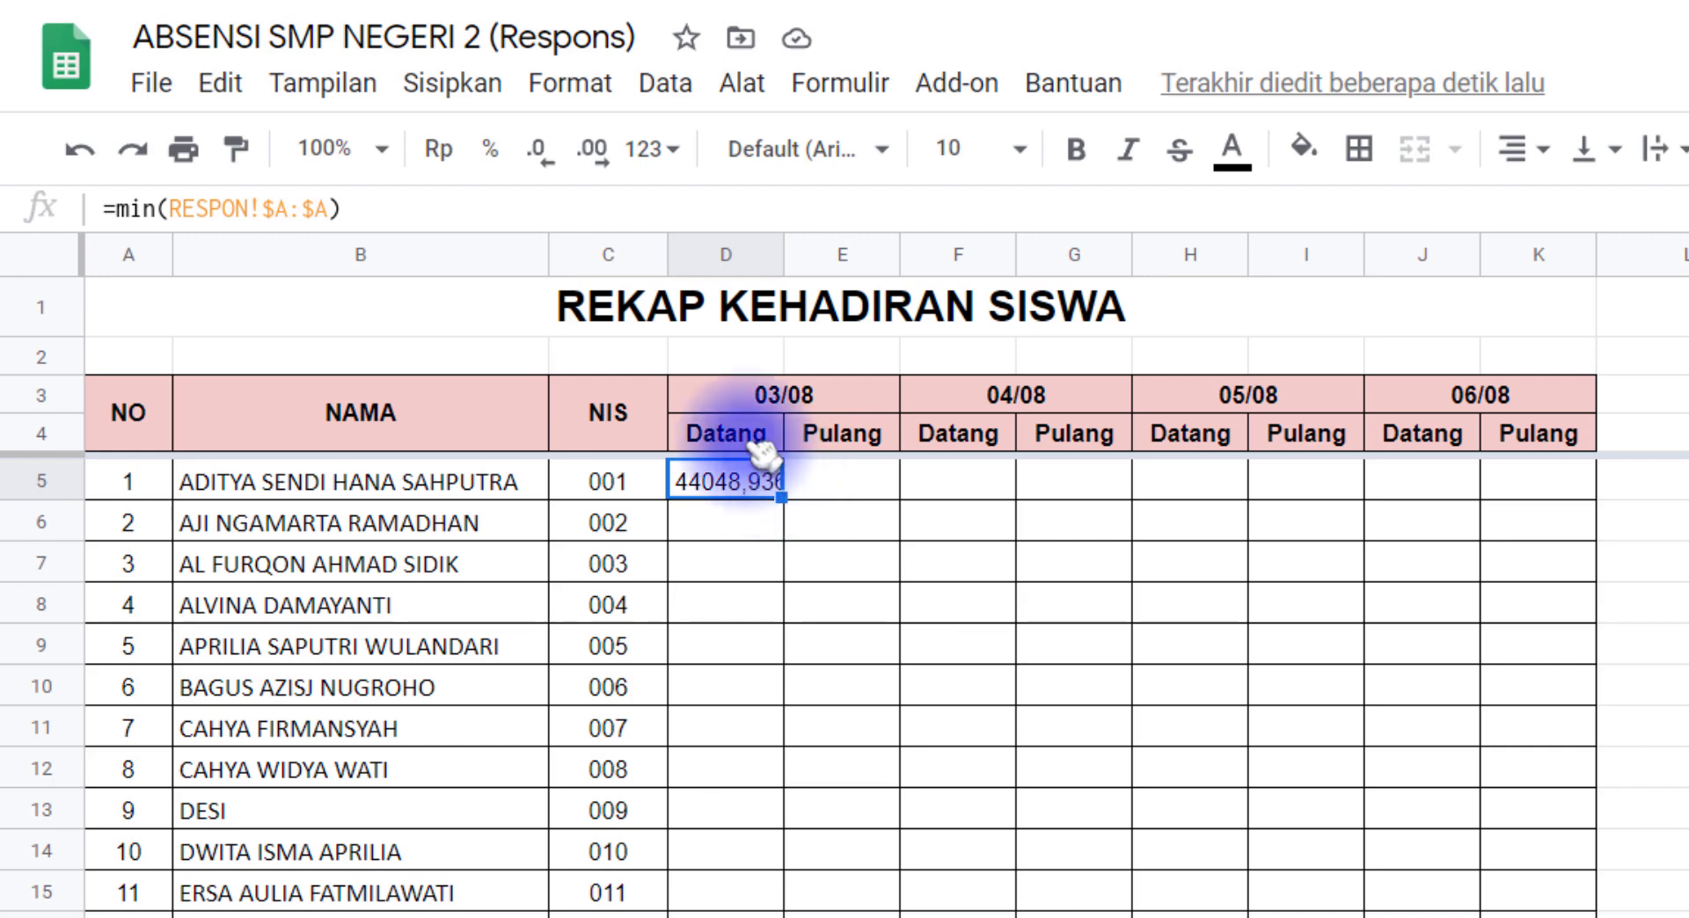
Step: Apply the custom number format hh:mm:ss to the first 03/08 Datang cell, D5, of the REKAP sheet
left_click(567, 82)
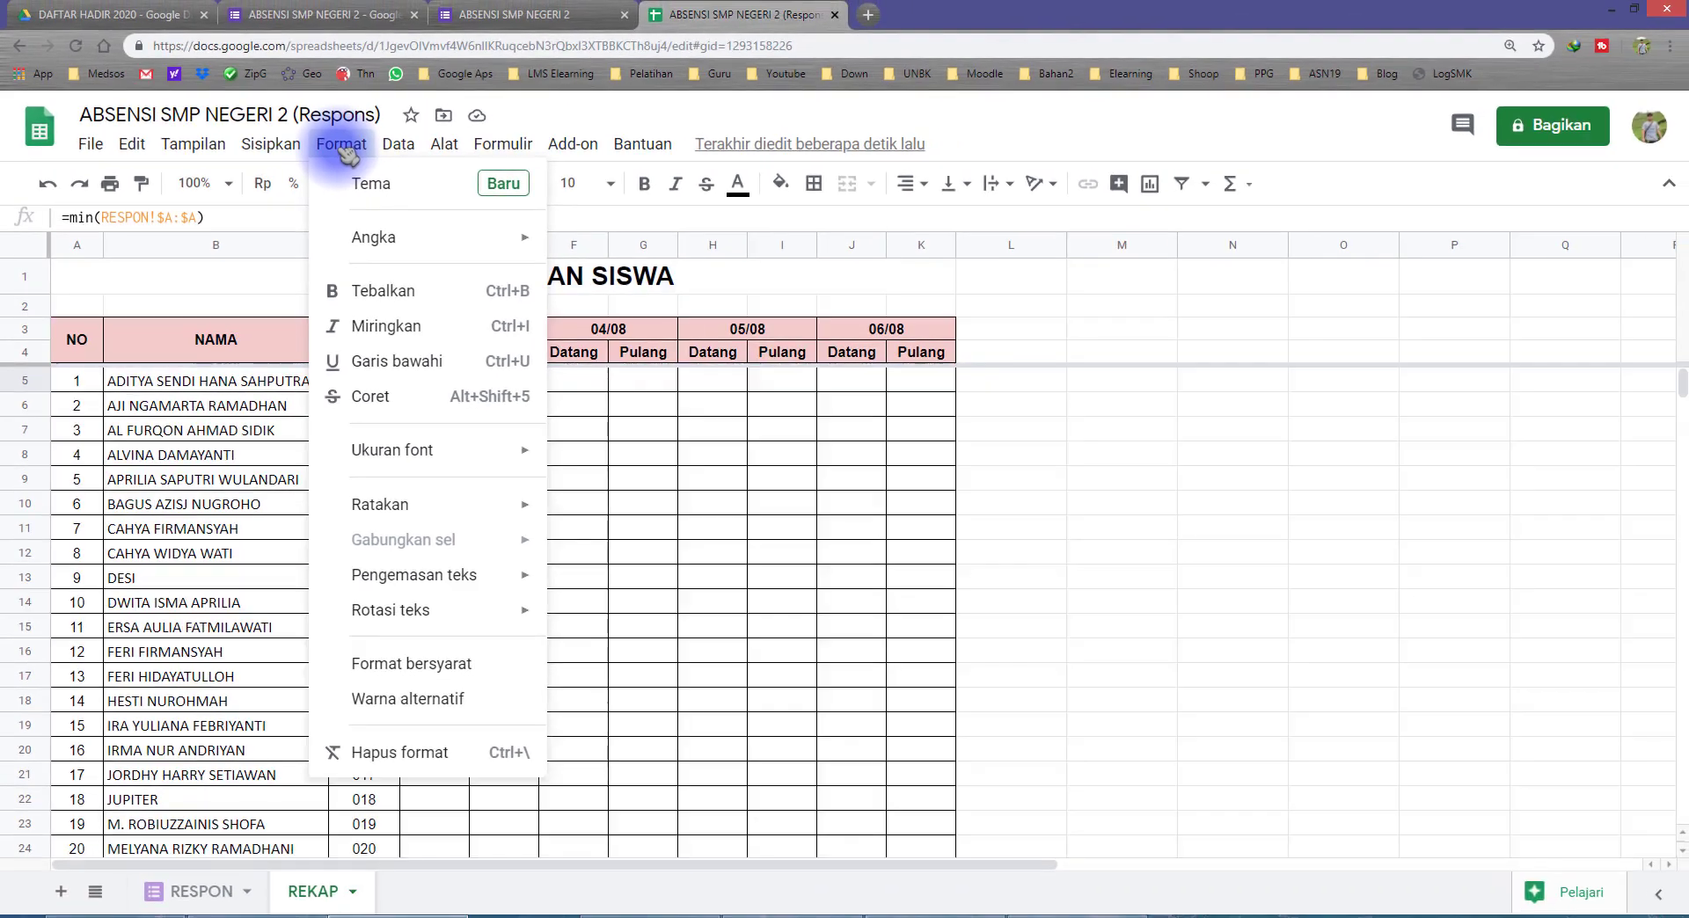
mouse_move(412, 244)
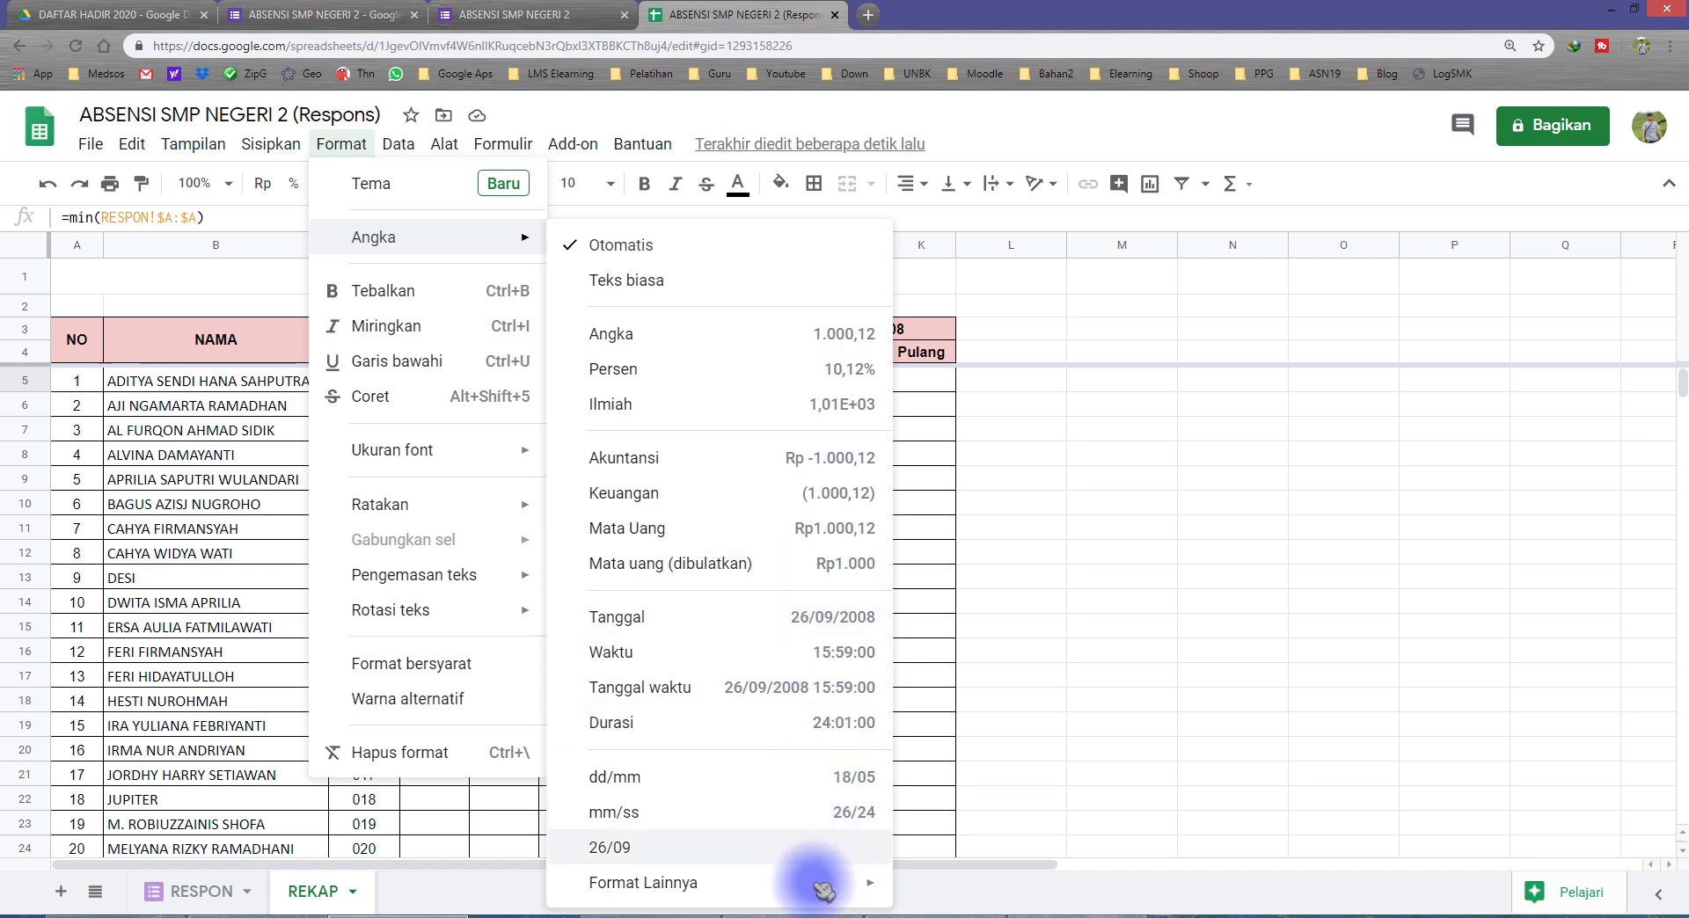
mouse_move(831, 889)
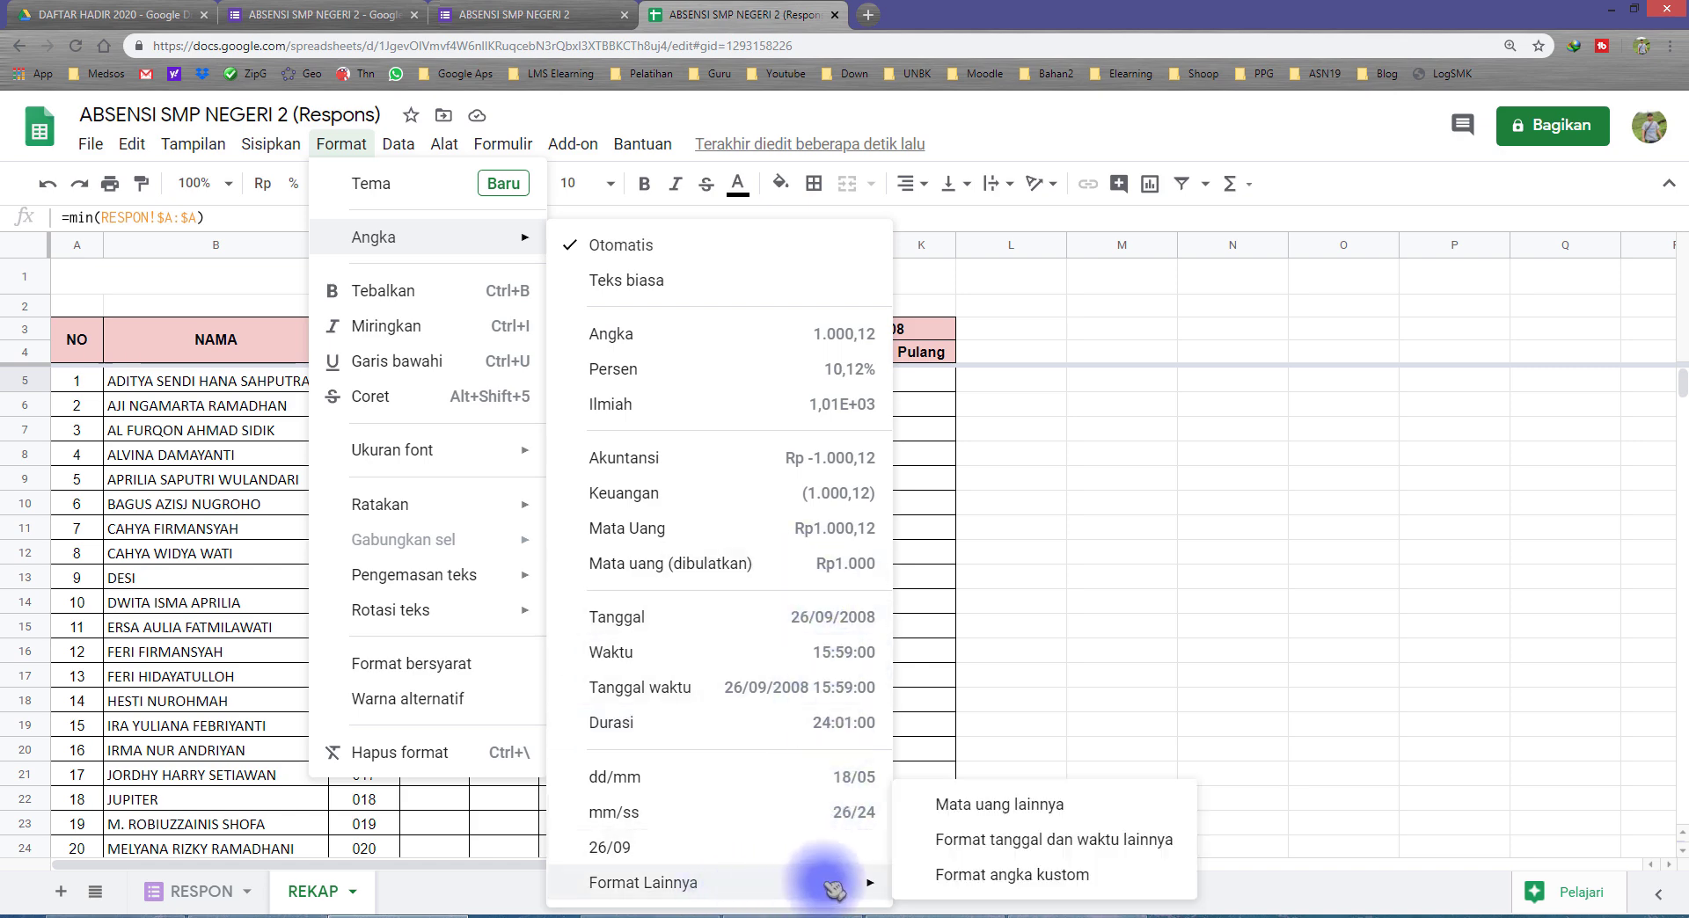
left_click(1012, 875)
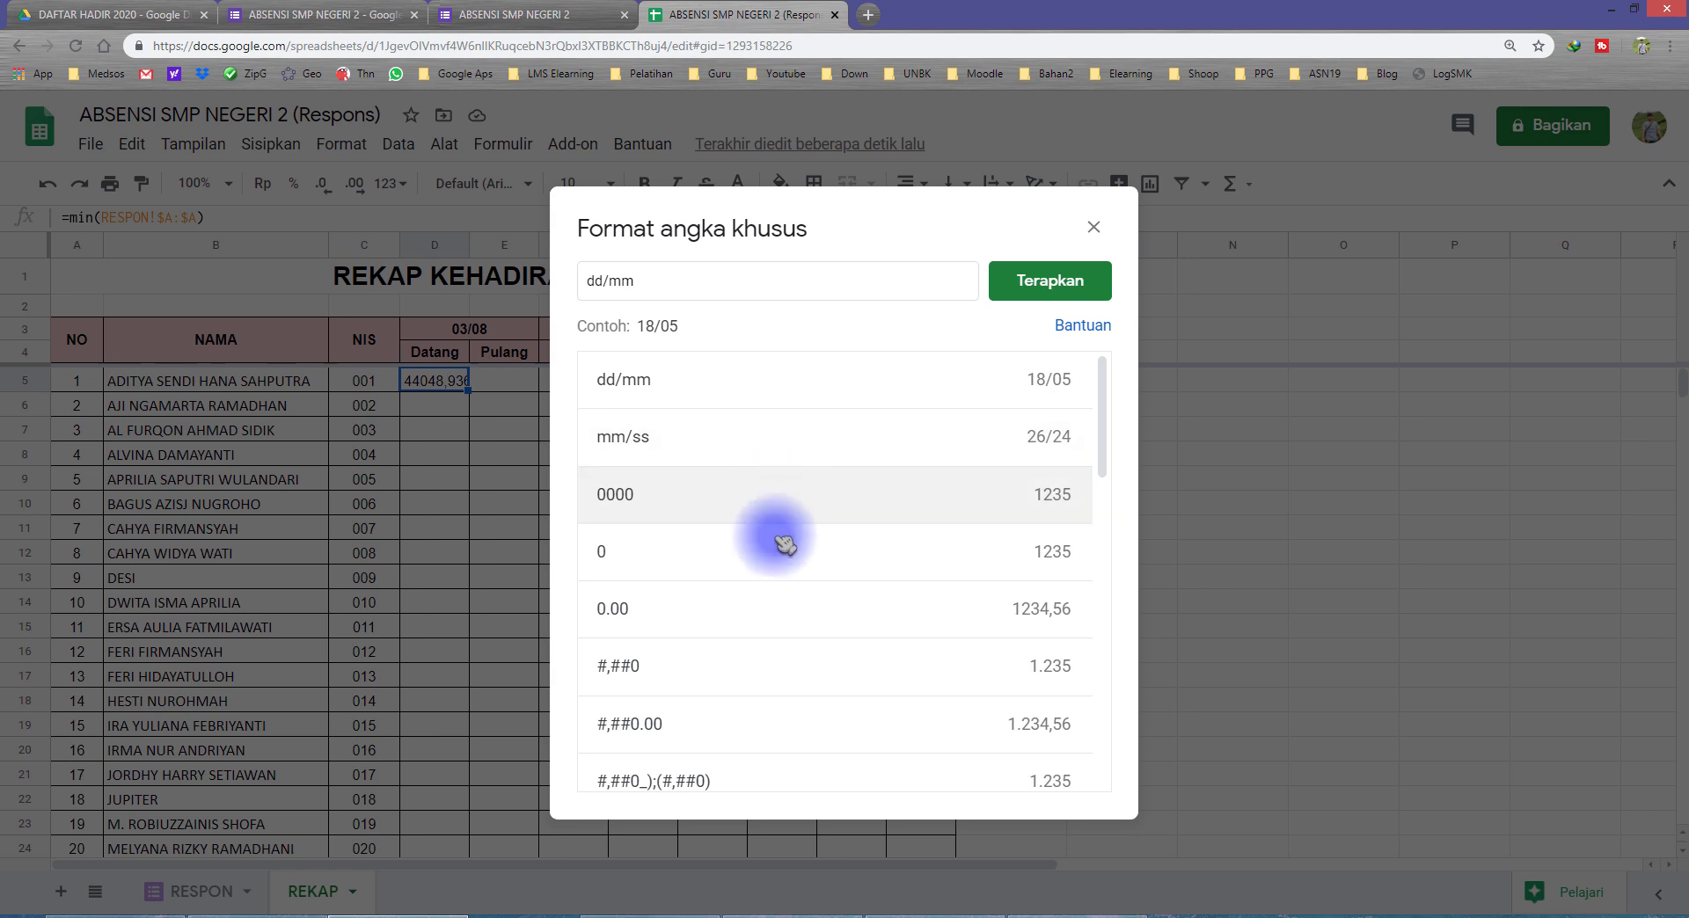
scroll(791, 563, "down", 3)
scroll(787, 541, "up", 4)
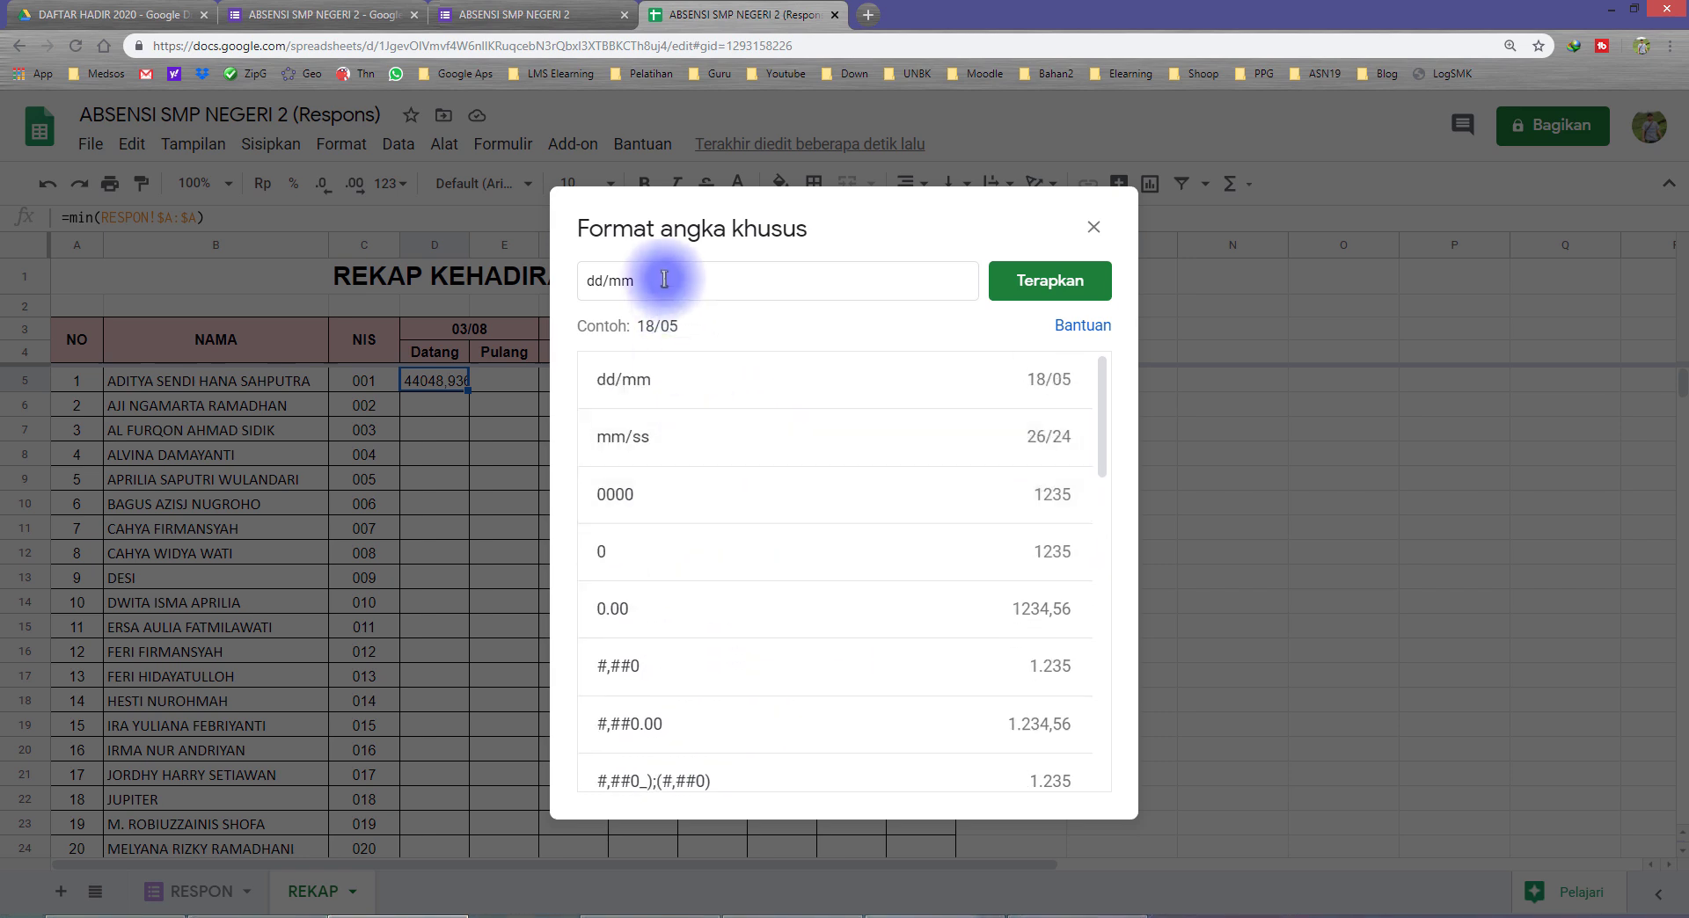
left_click_drag(664, 279, 567, 286)
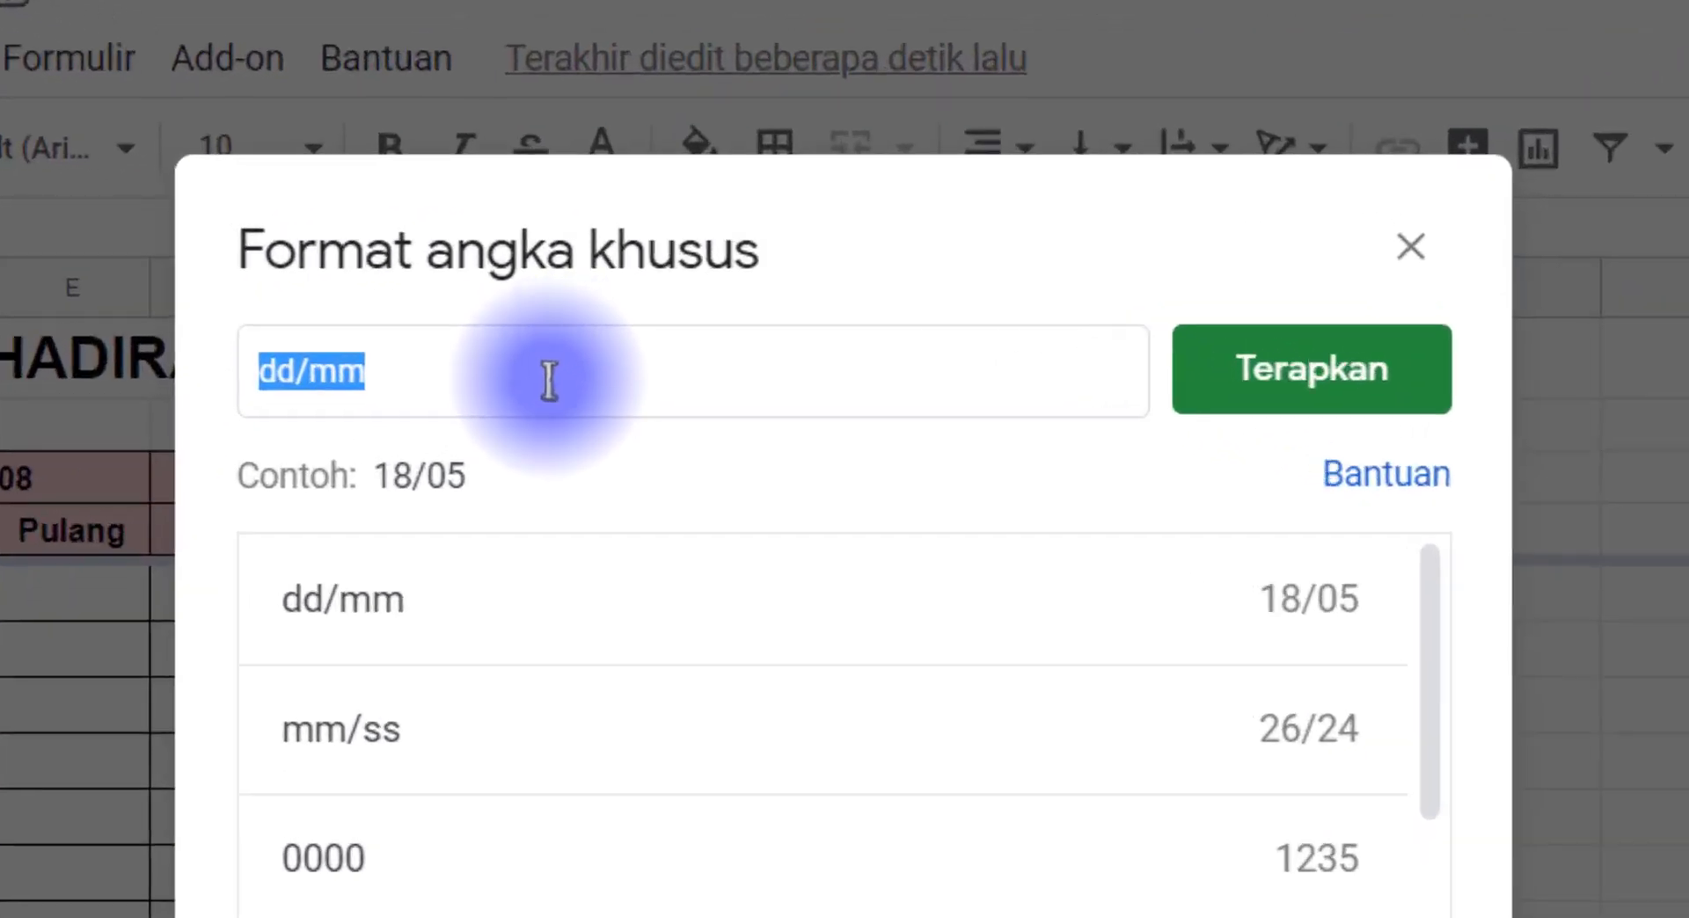
type("hh:mm:ss")
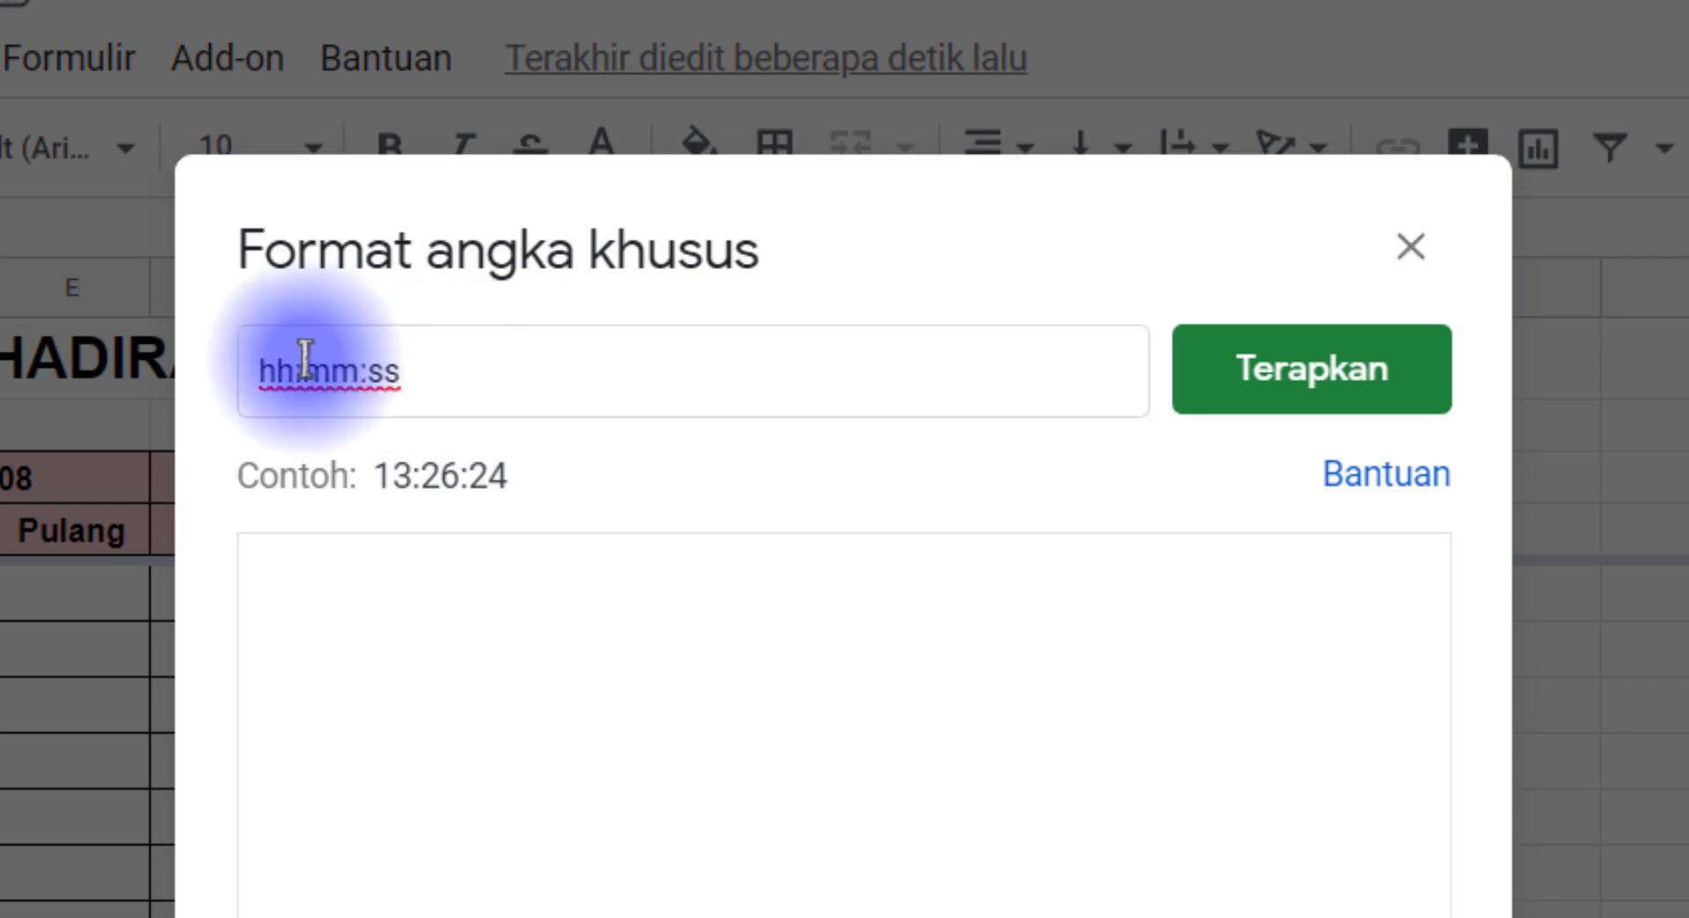
left_click_drag(243, 369, 446, 375)
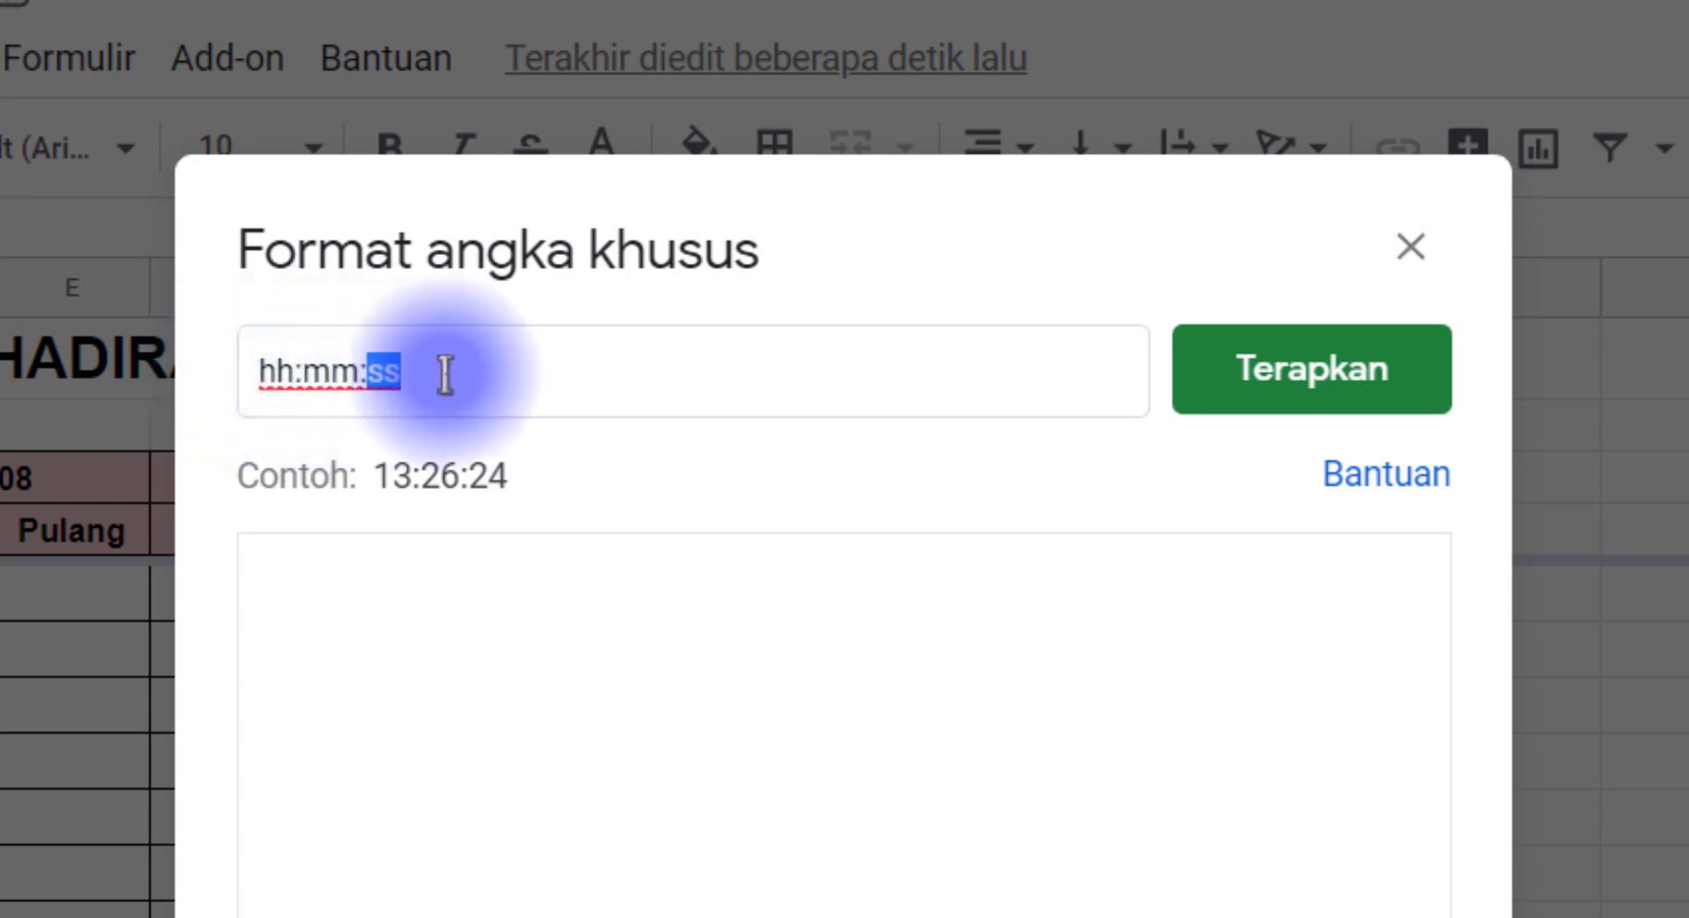
left_click(446, 375)
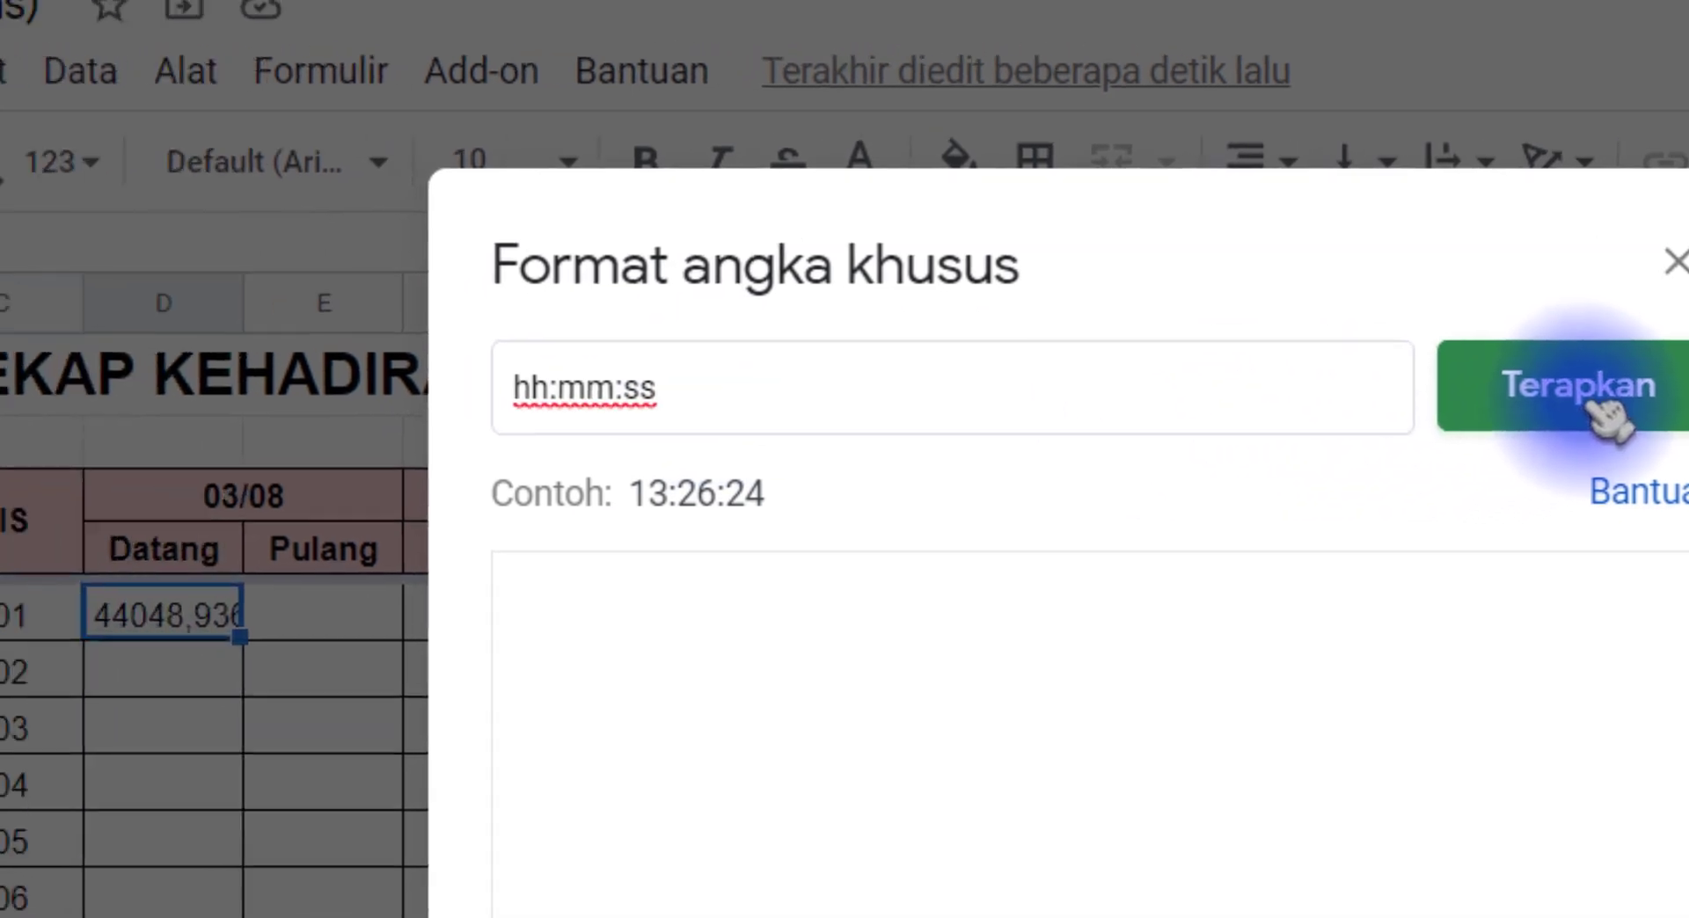
left_click(1601, 414)
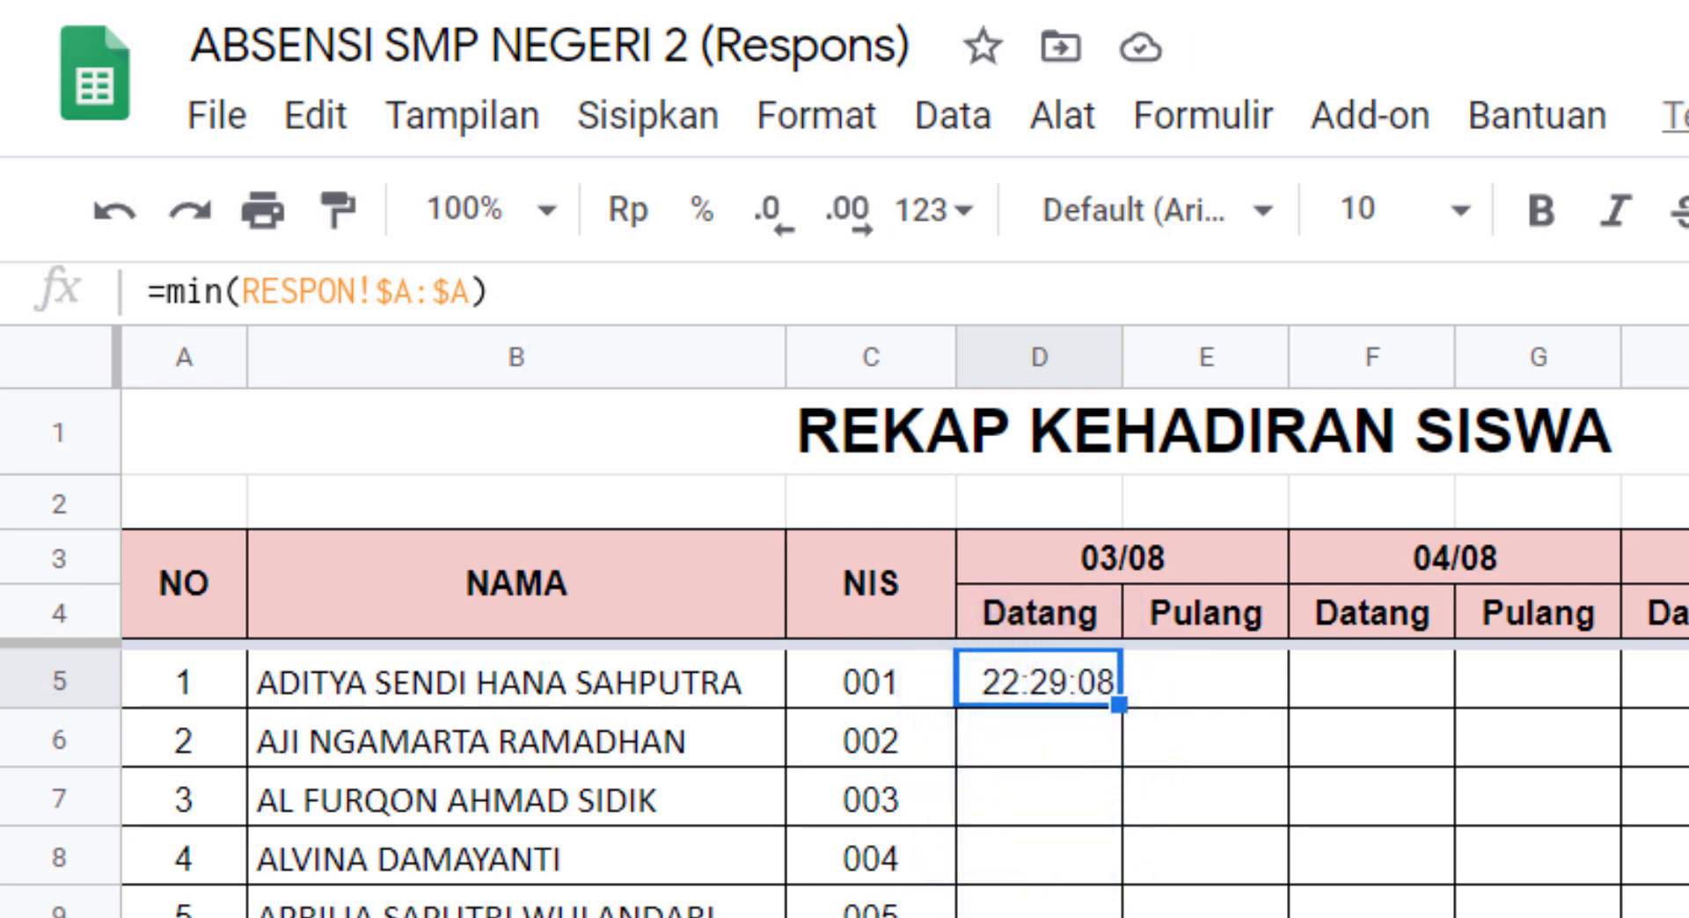
Step: Compare the first response's timestamp and NIS in the RESPON sheet with the first NIS and 03/08 Datang cells in REKAP
key("ctrl+shift+Page_Up")
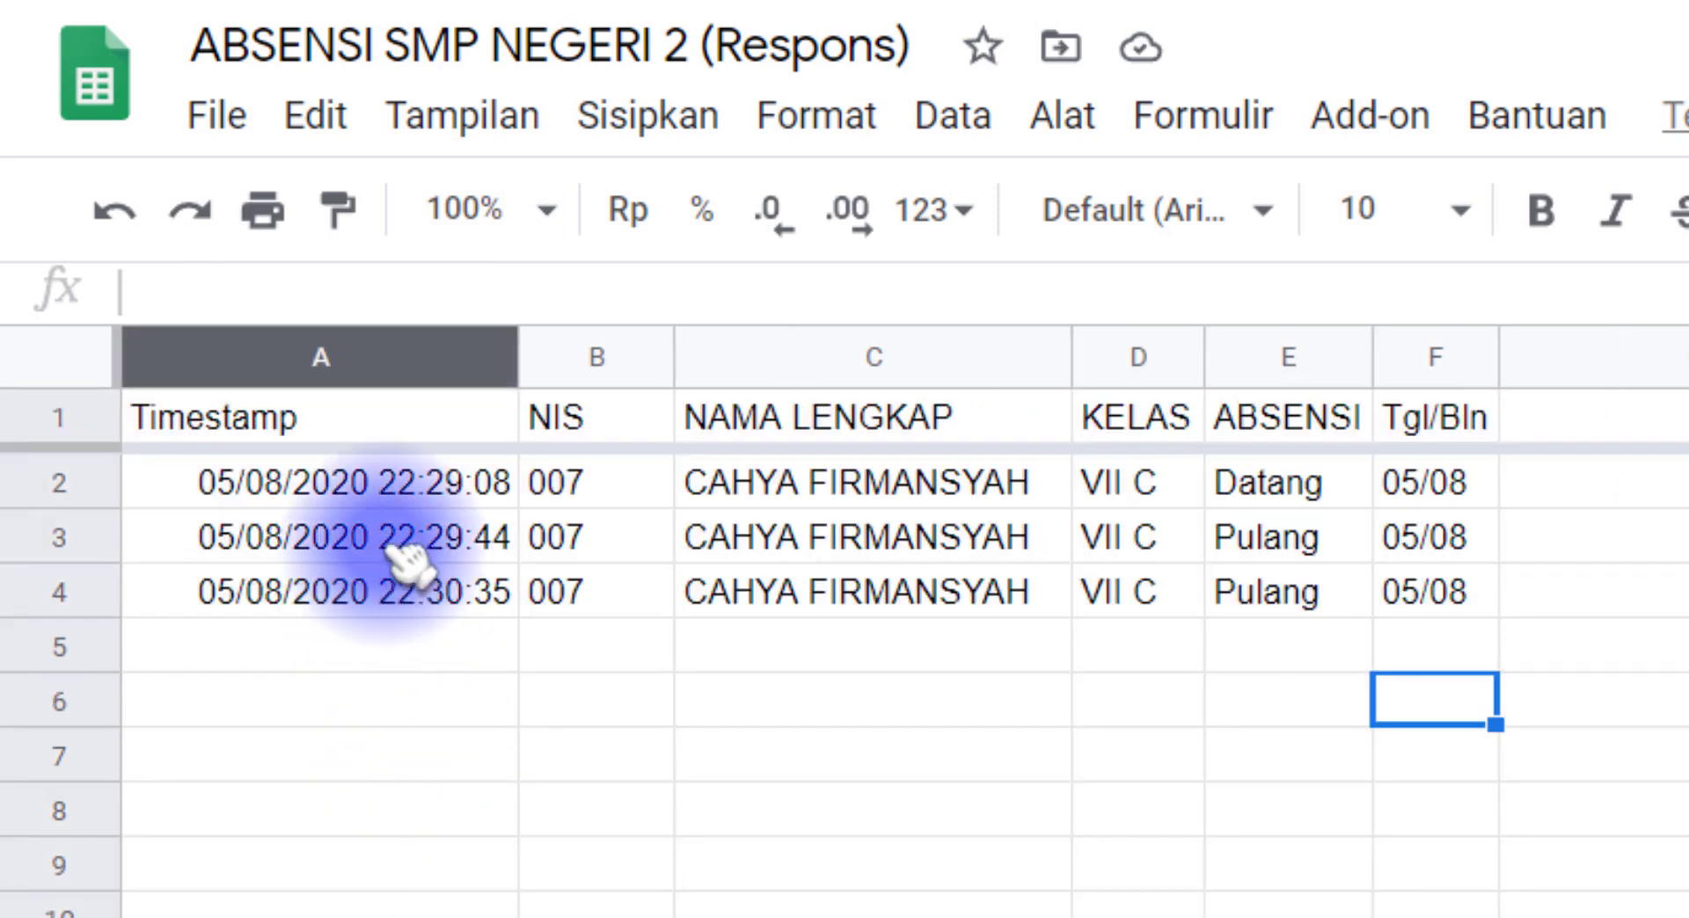
left_click(394, 494)
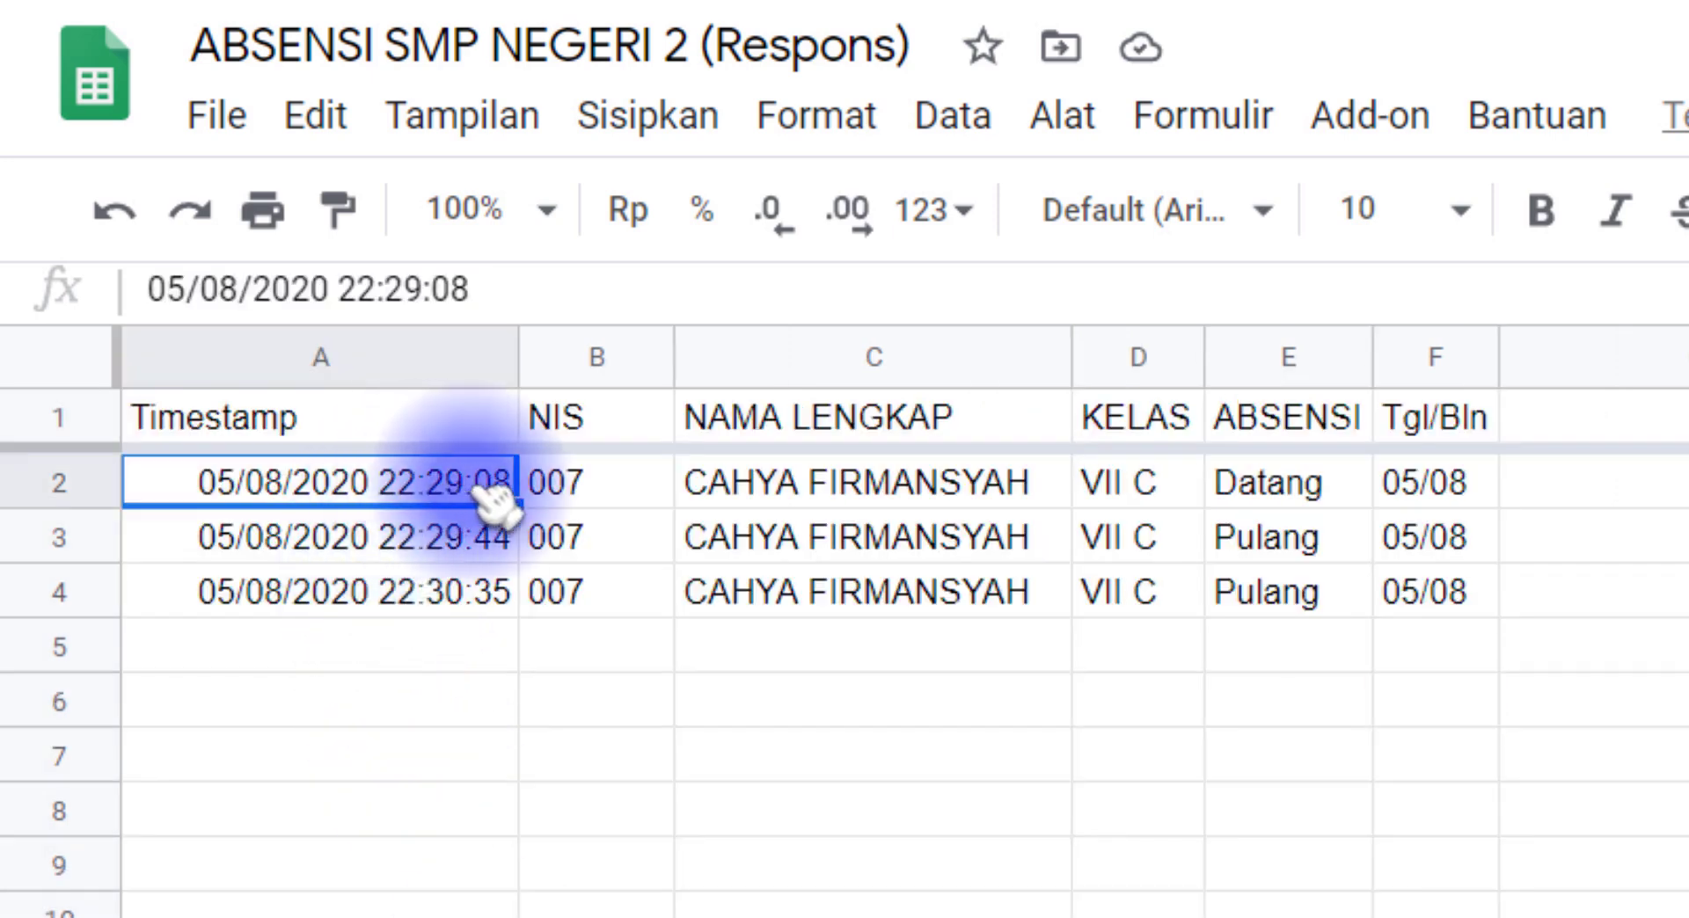
left_click(598, 495)
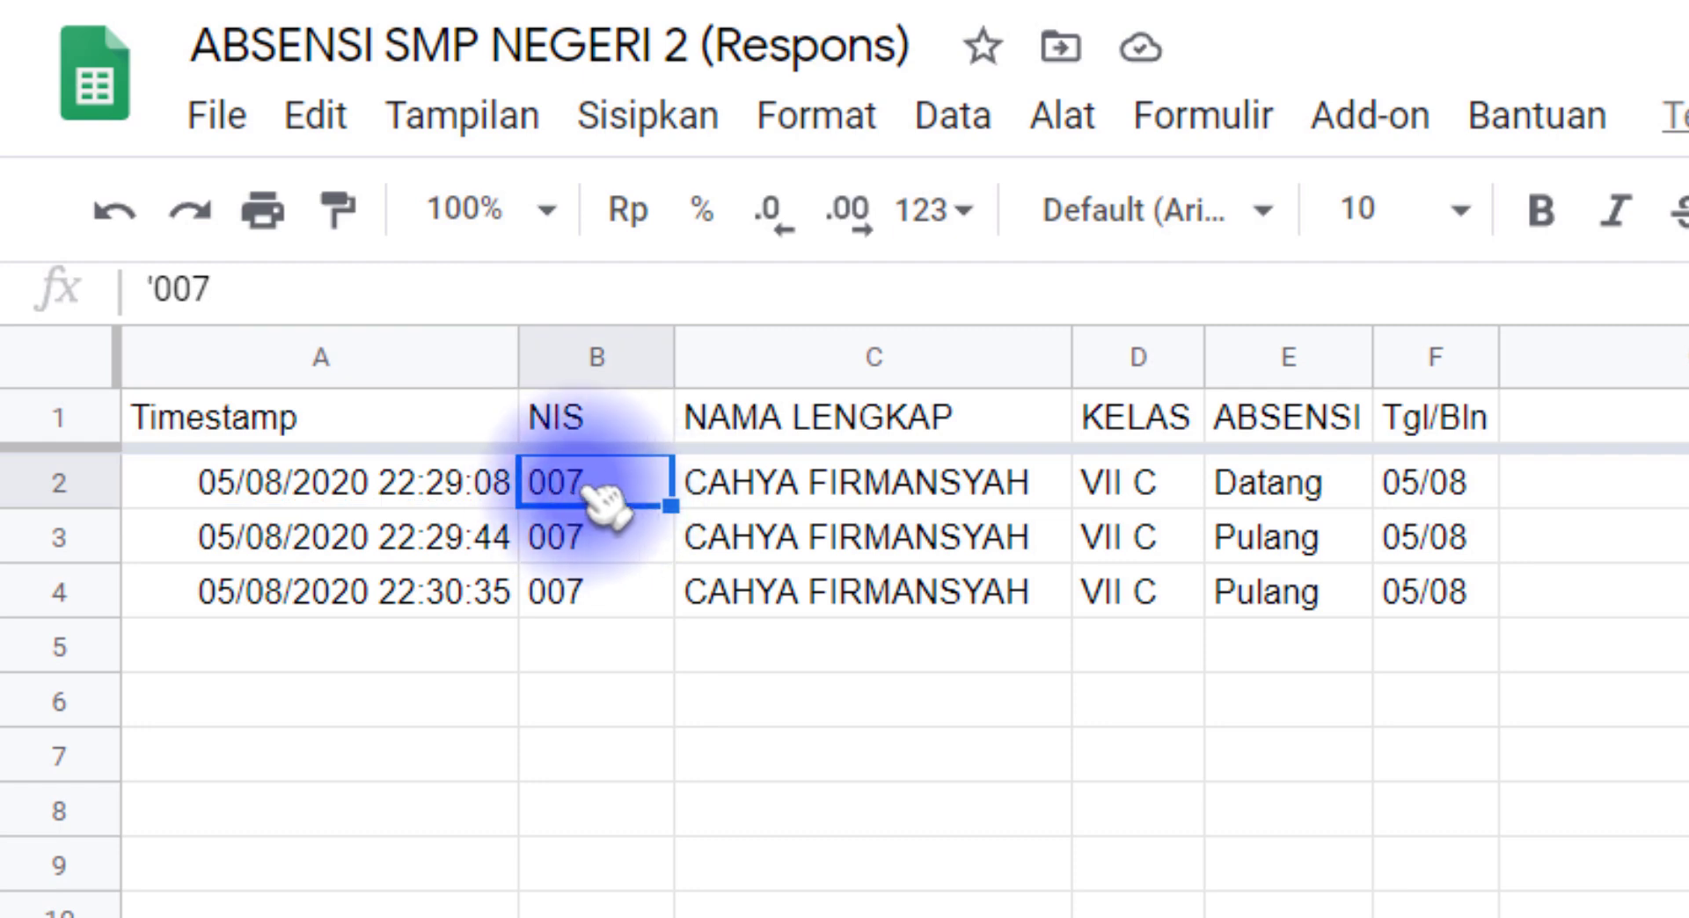
left_click(655, 915)
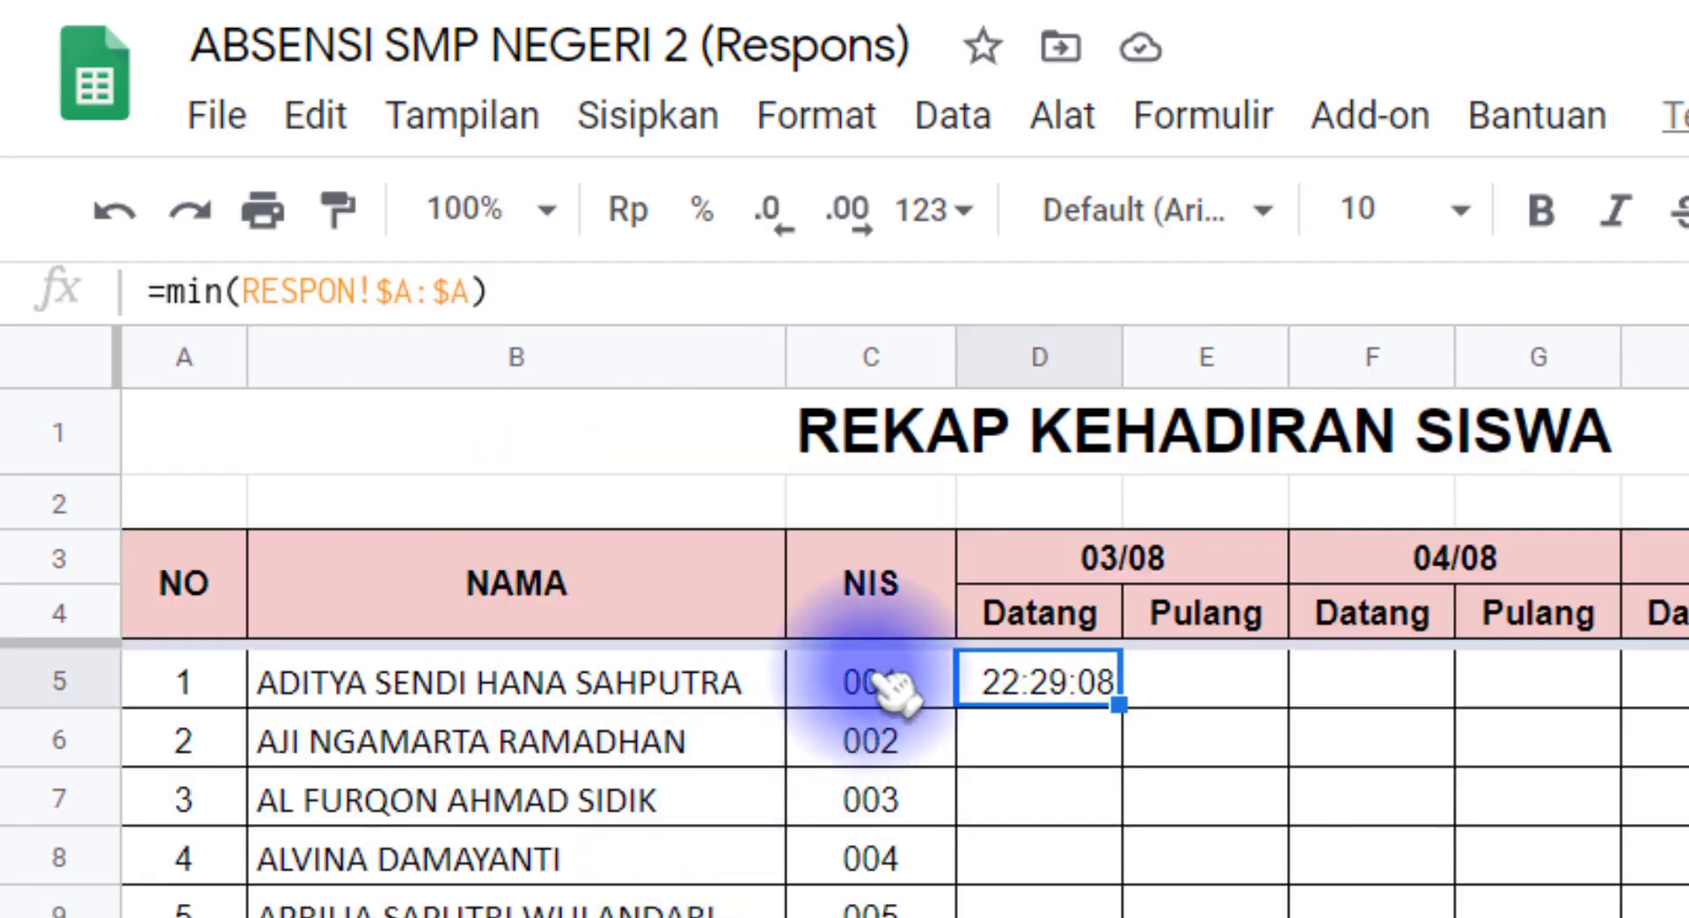
left_click(869, 673)
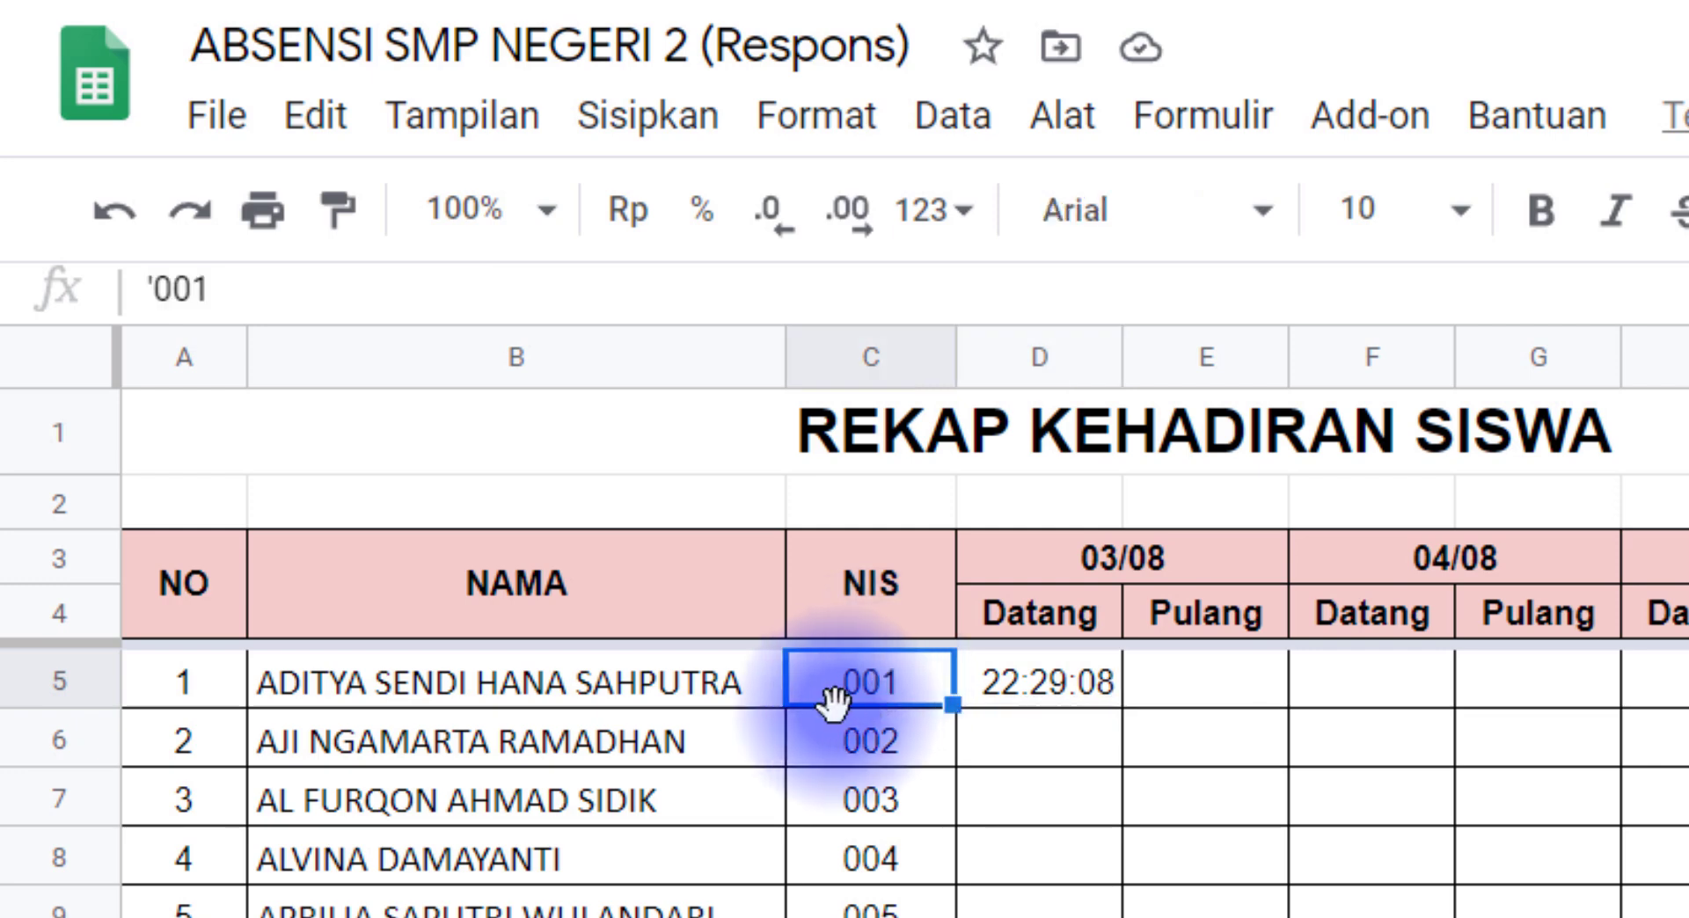
left_click(1088, 695)
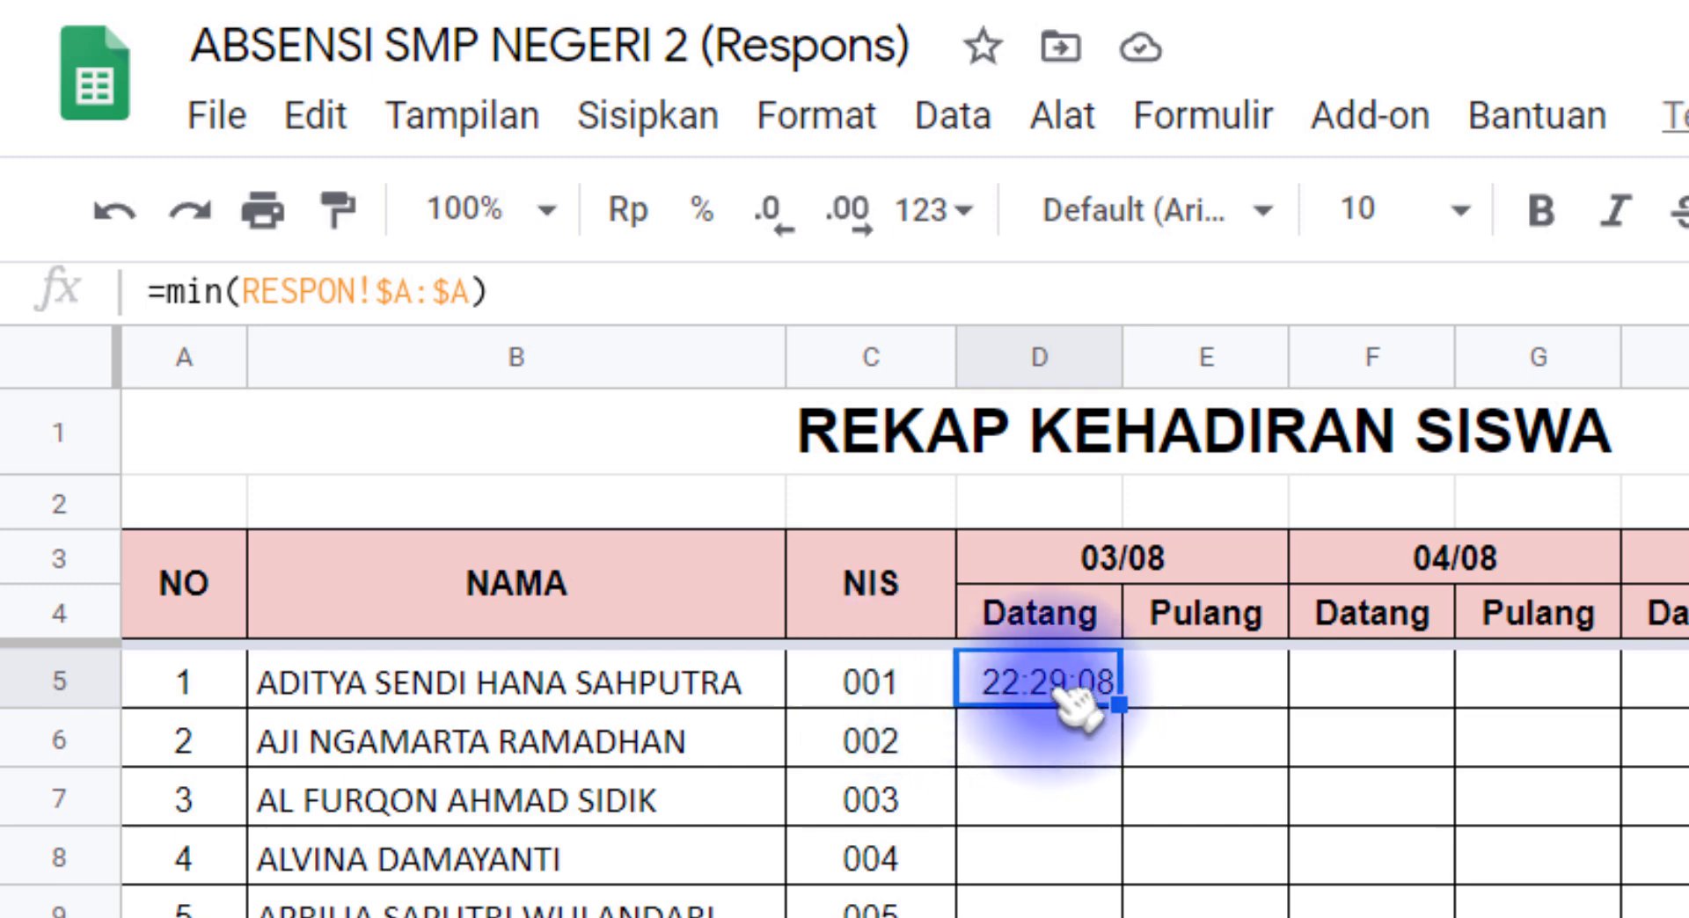
left_click(906, 697)
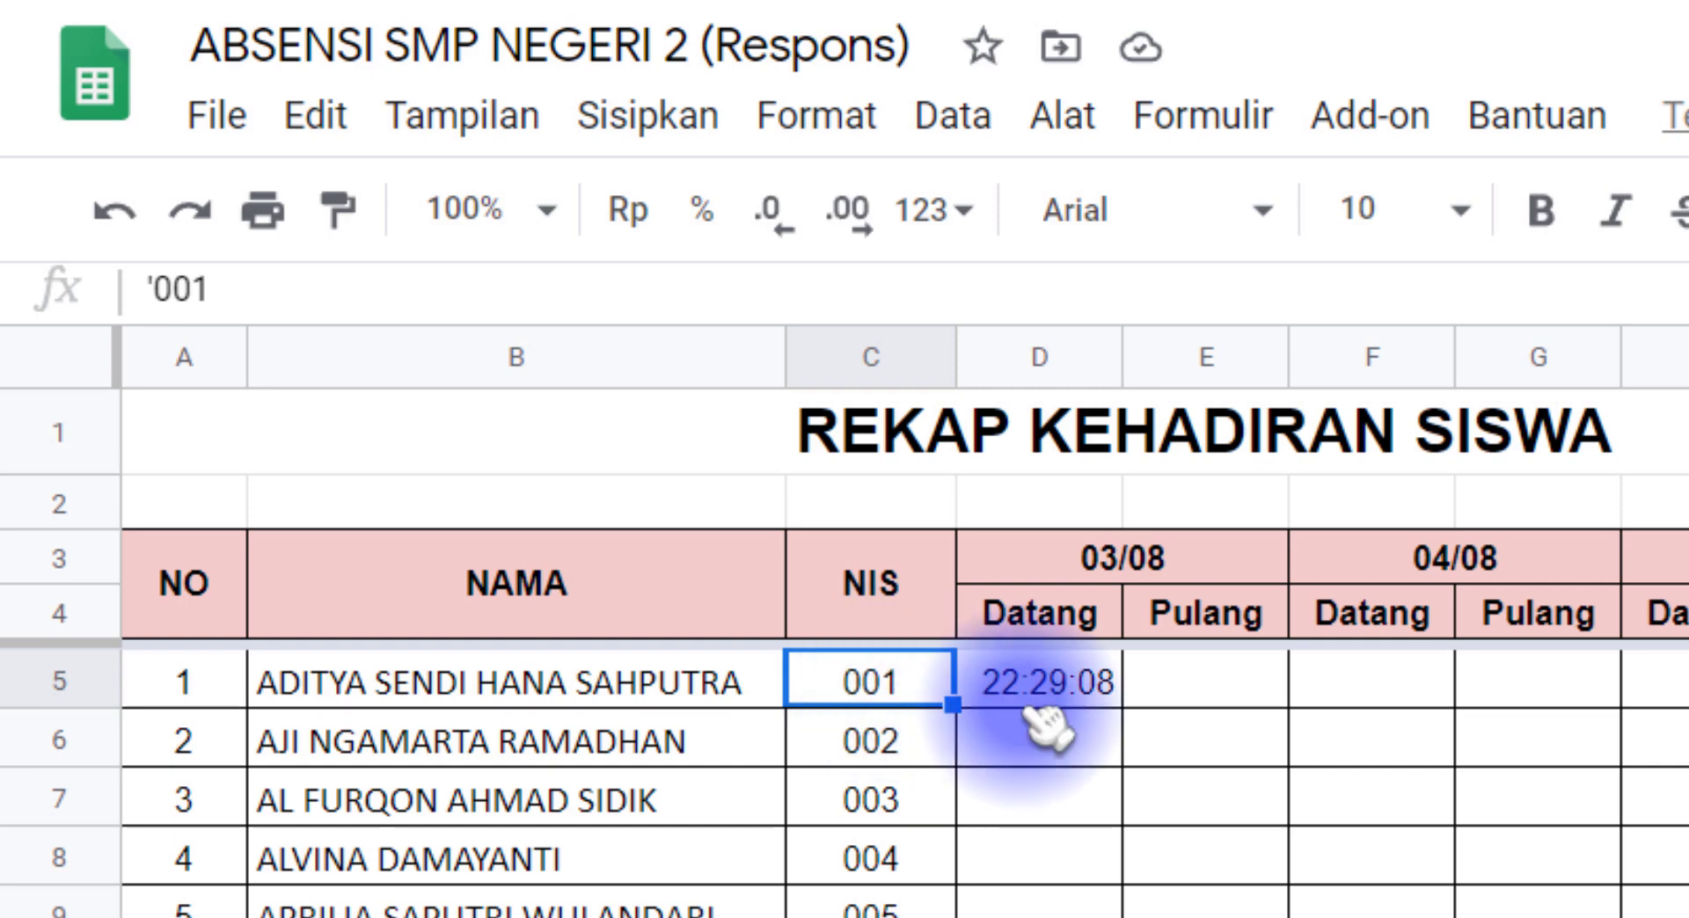
left_click(1060, 752)
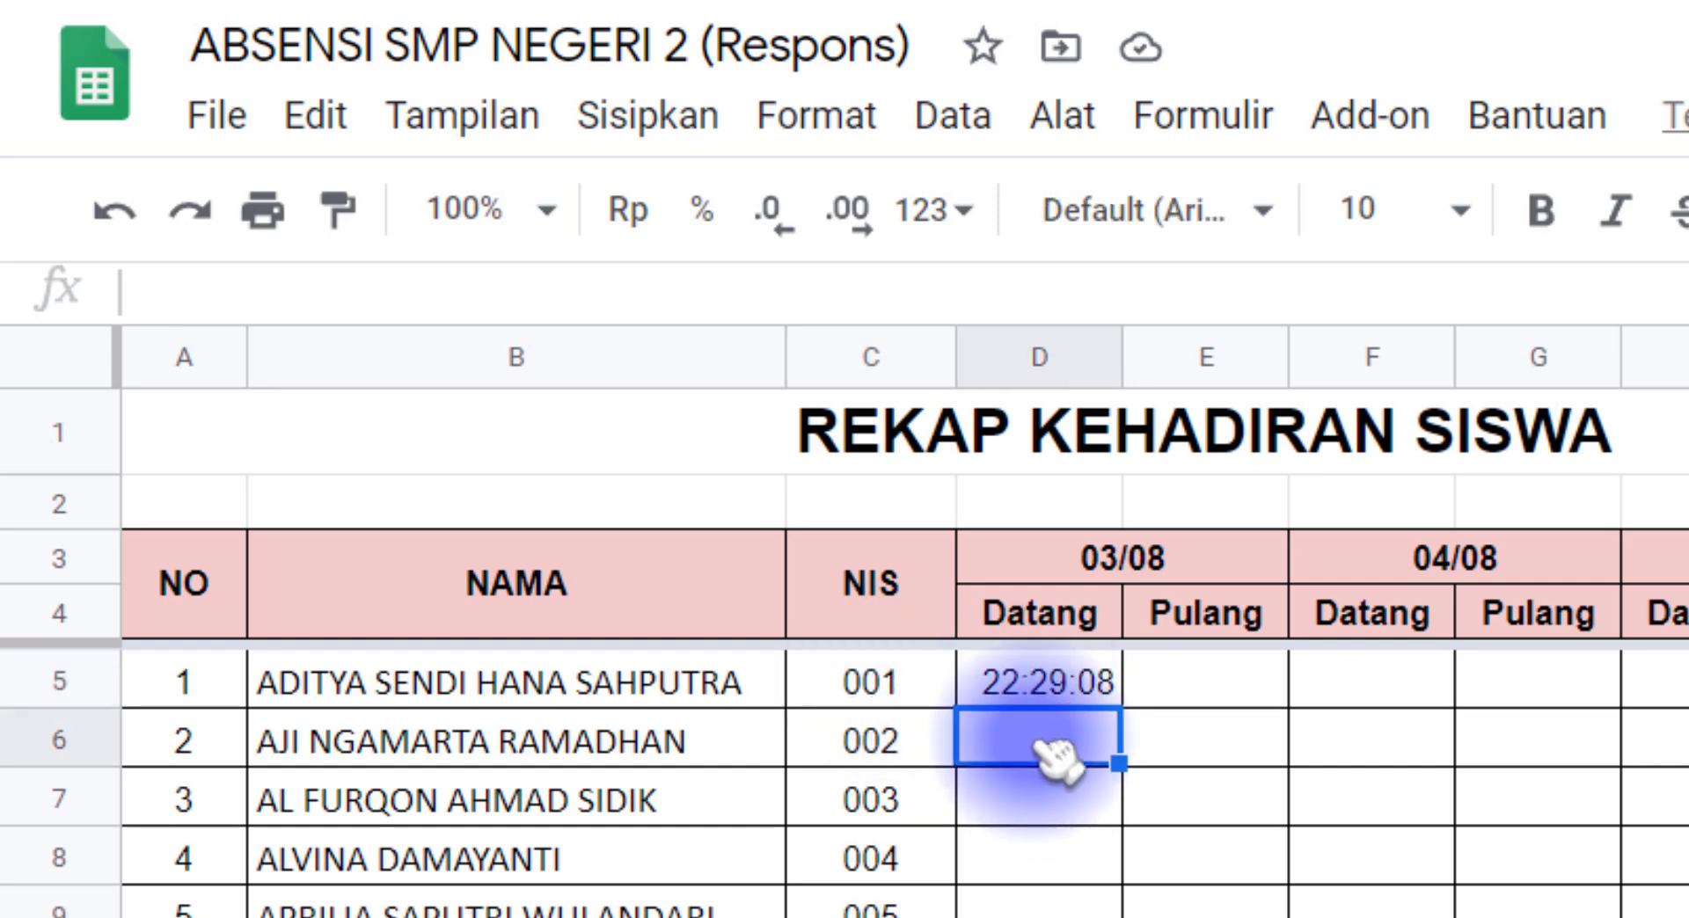
left_click(920, 749)
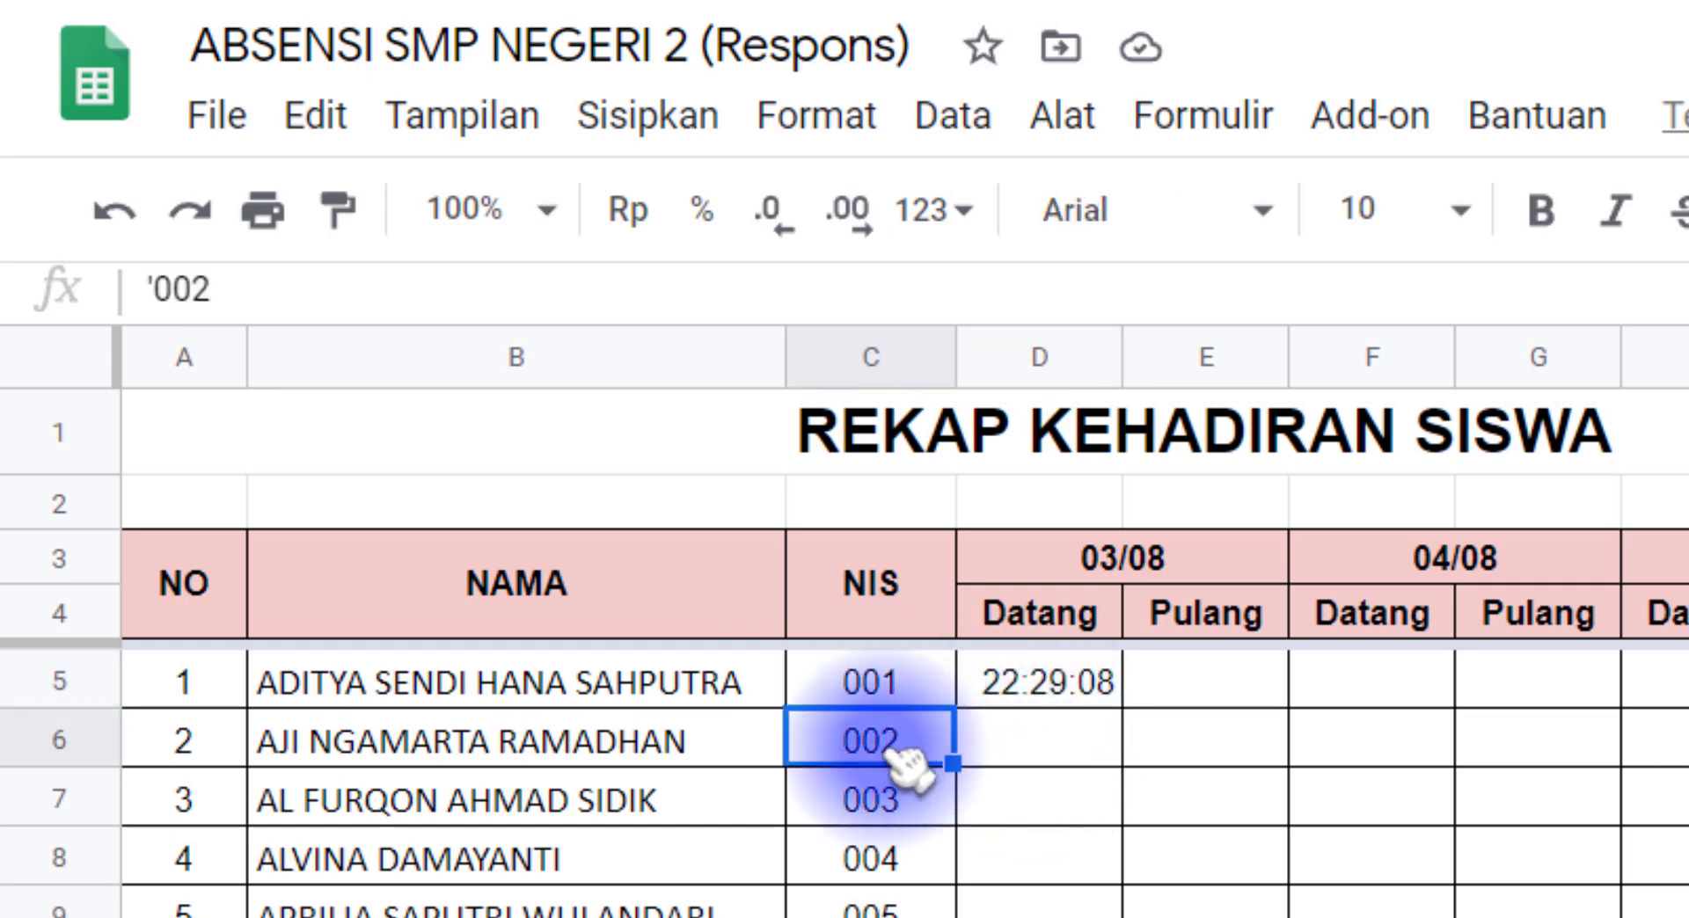
left_click(1038, 813)
left_click(924, 796)
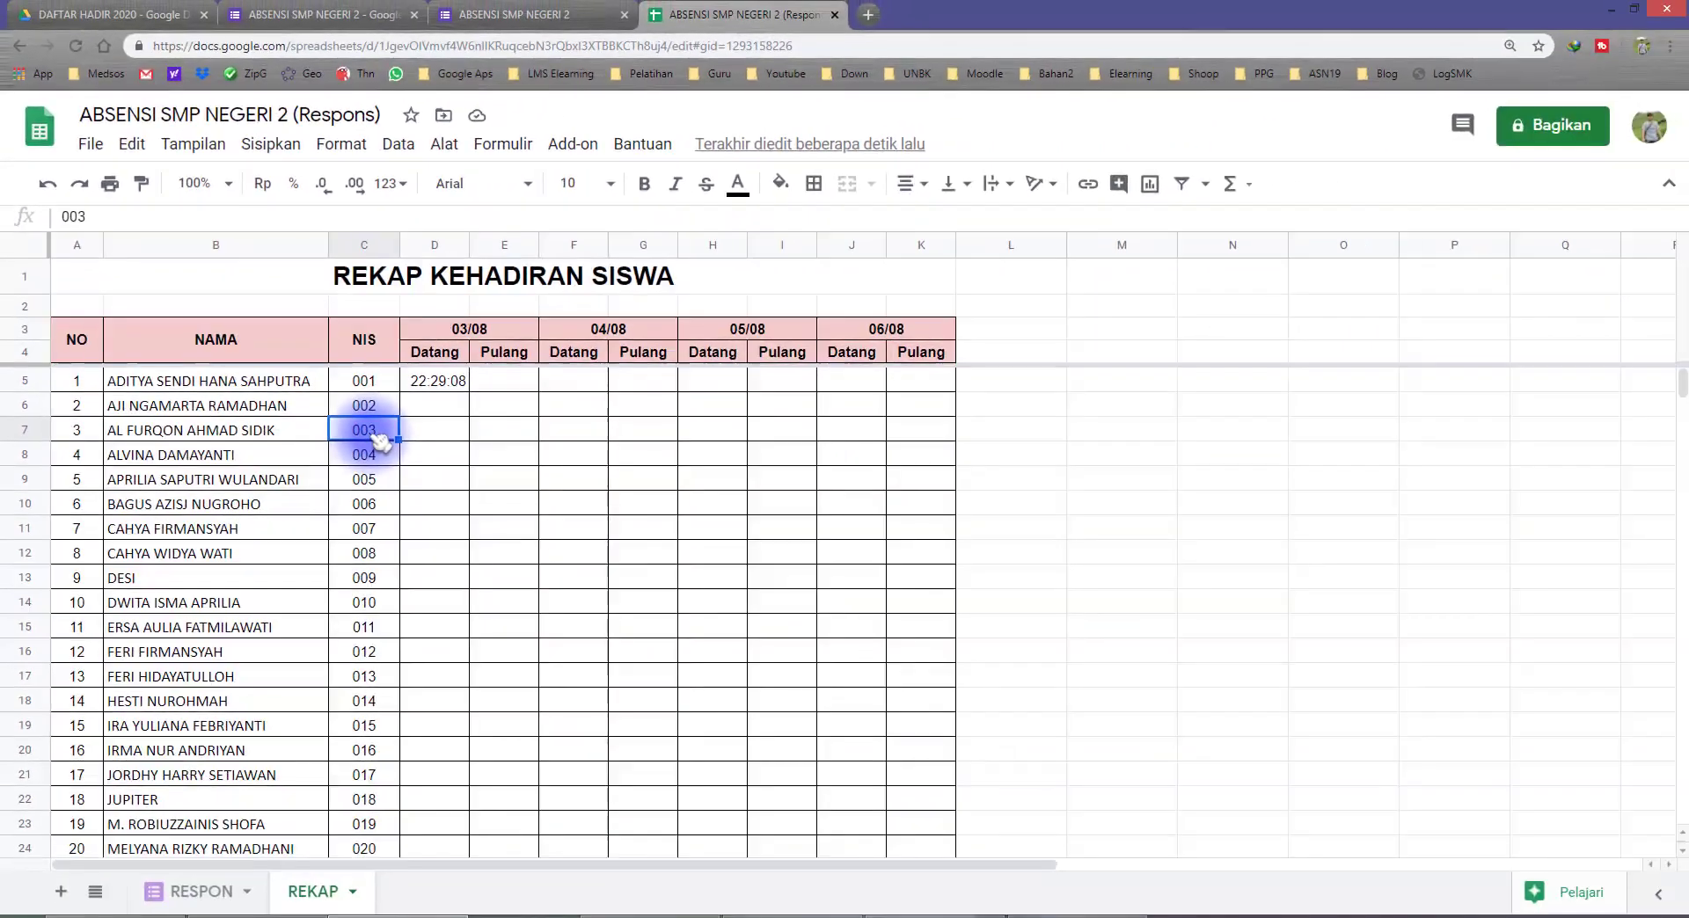
Step: Change the function in cell D5 of the REKAP sheet from MIN to MINIFS and dismiss the formula help
left_click(435, 380)
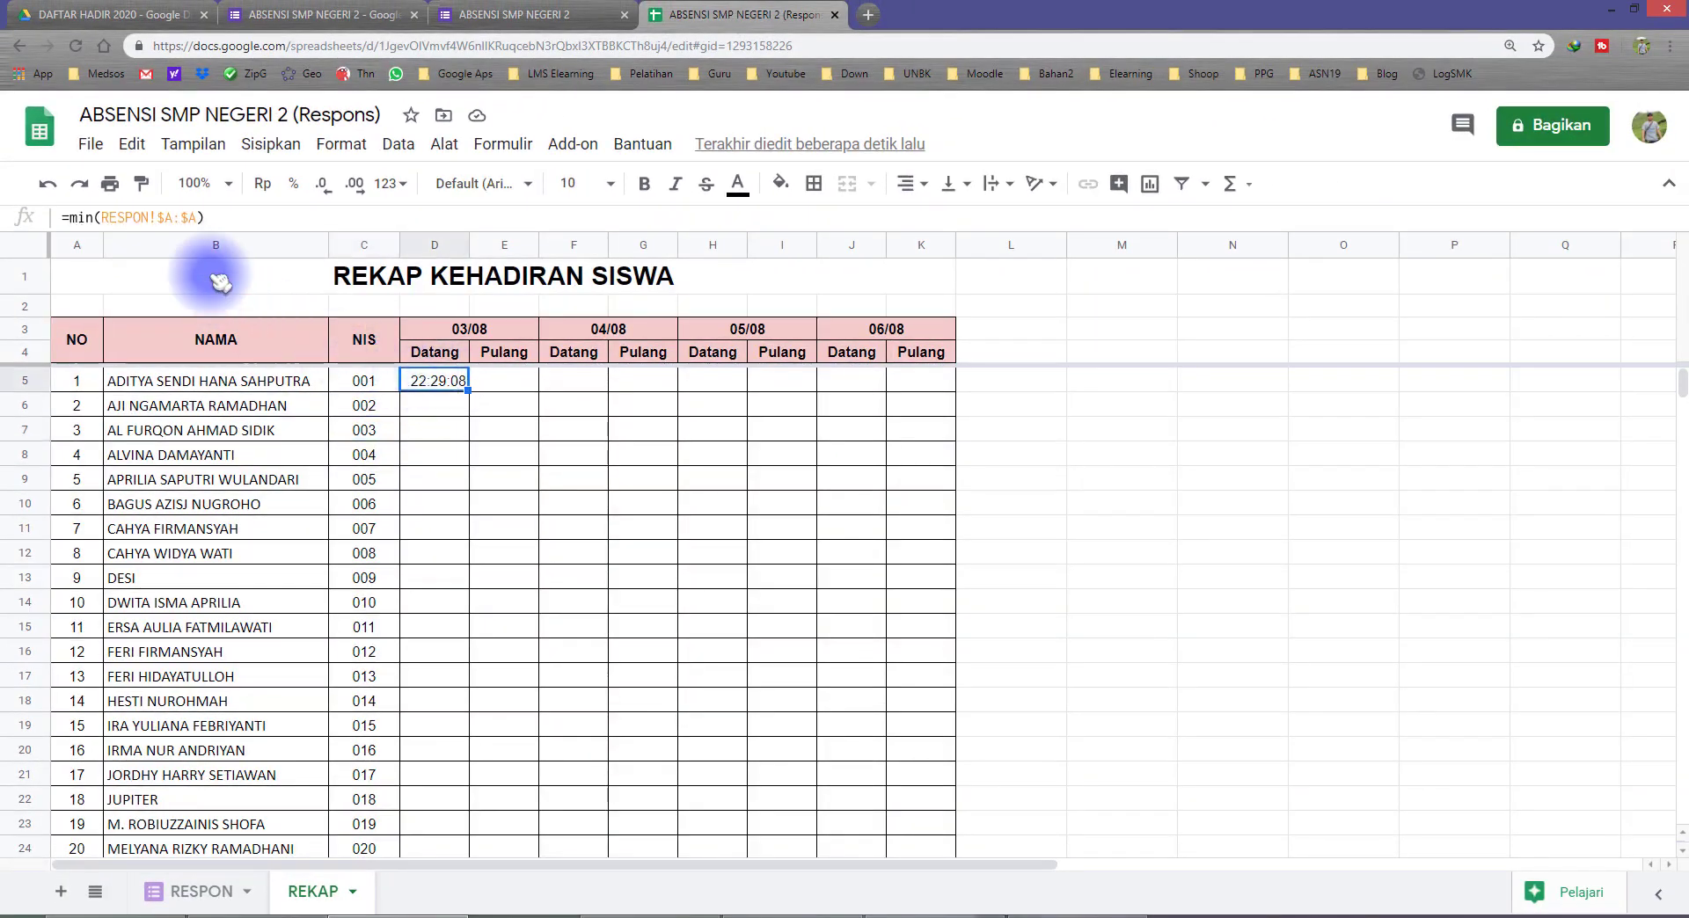
left_click(212, 219)
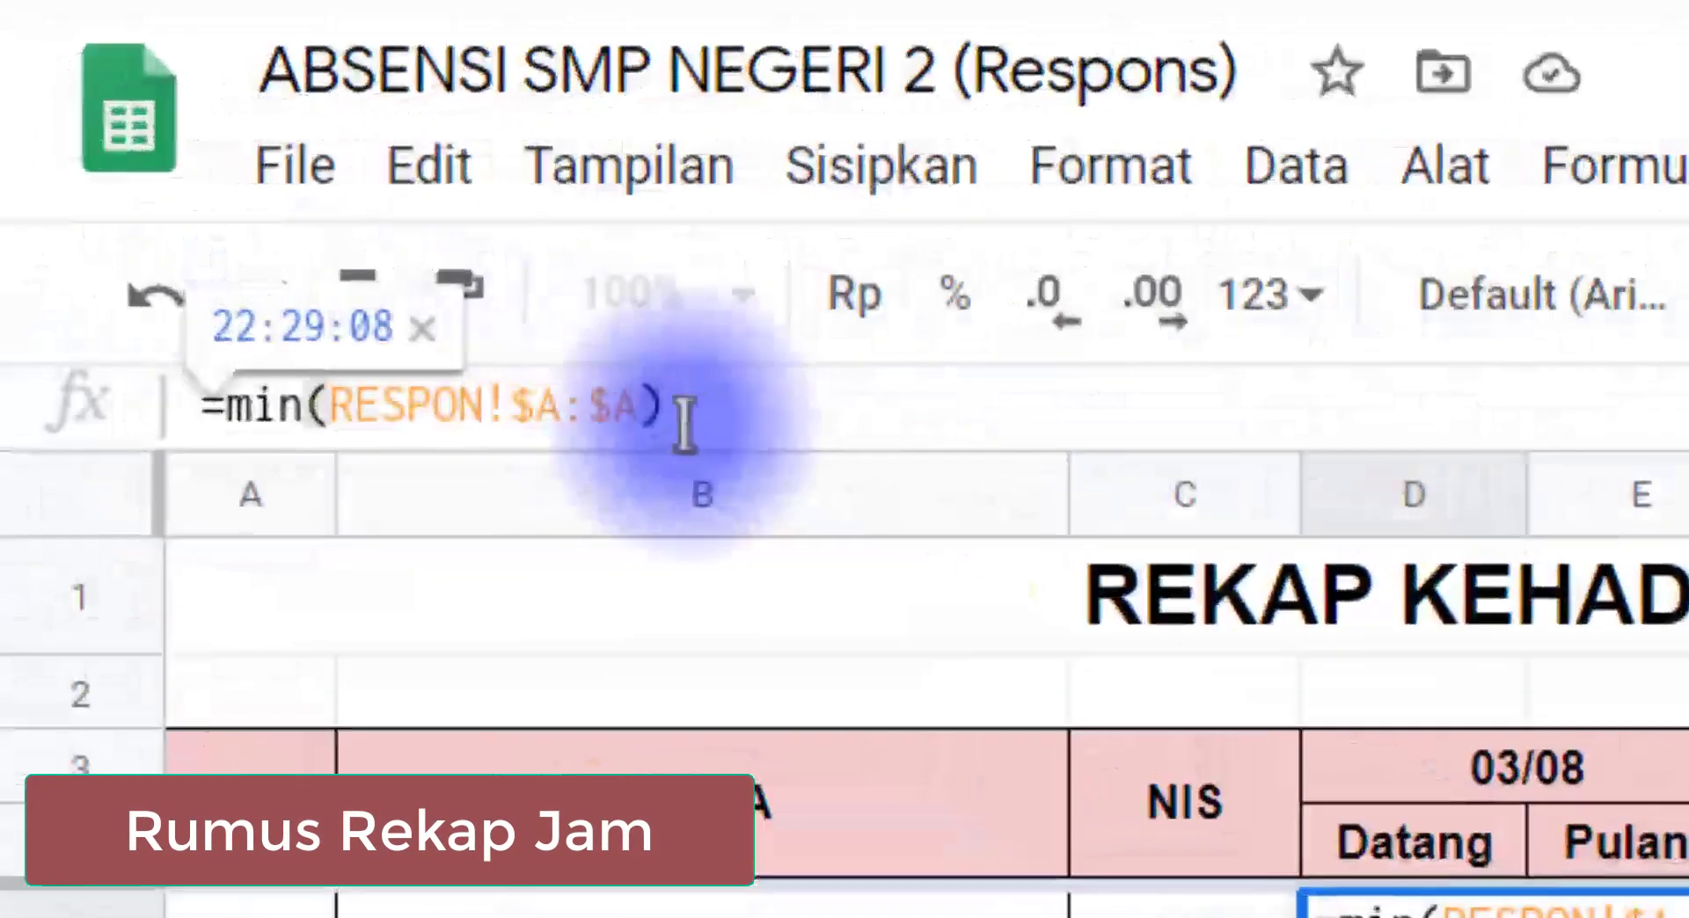
left_click(319, 406)
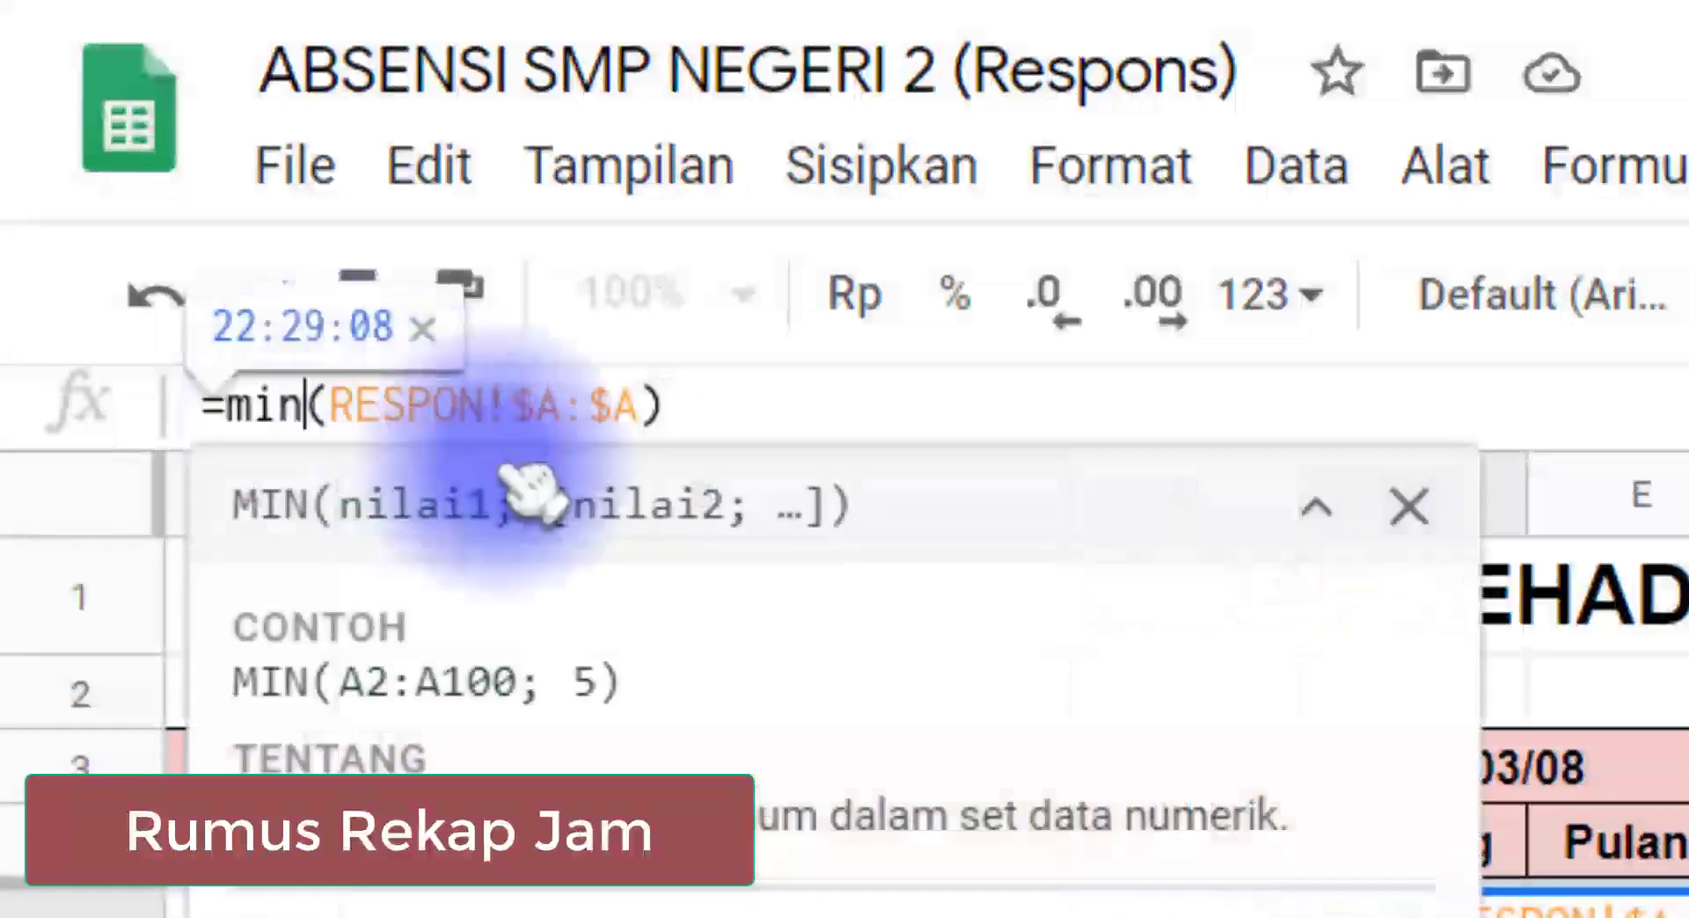
type("ifs")
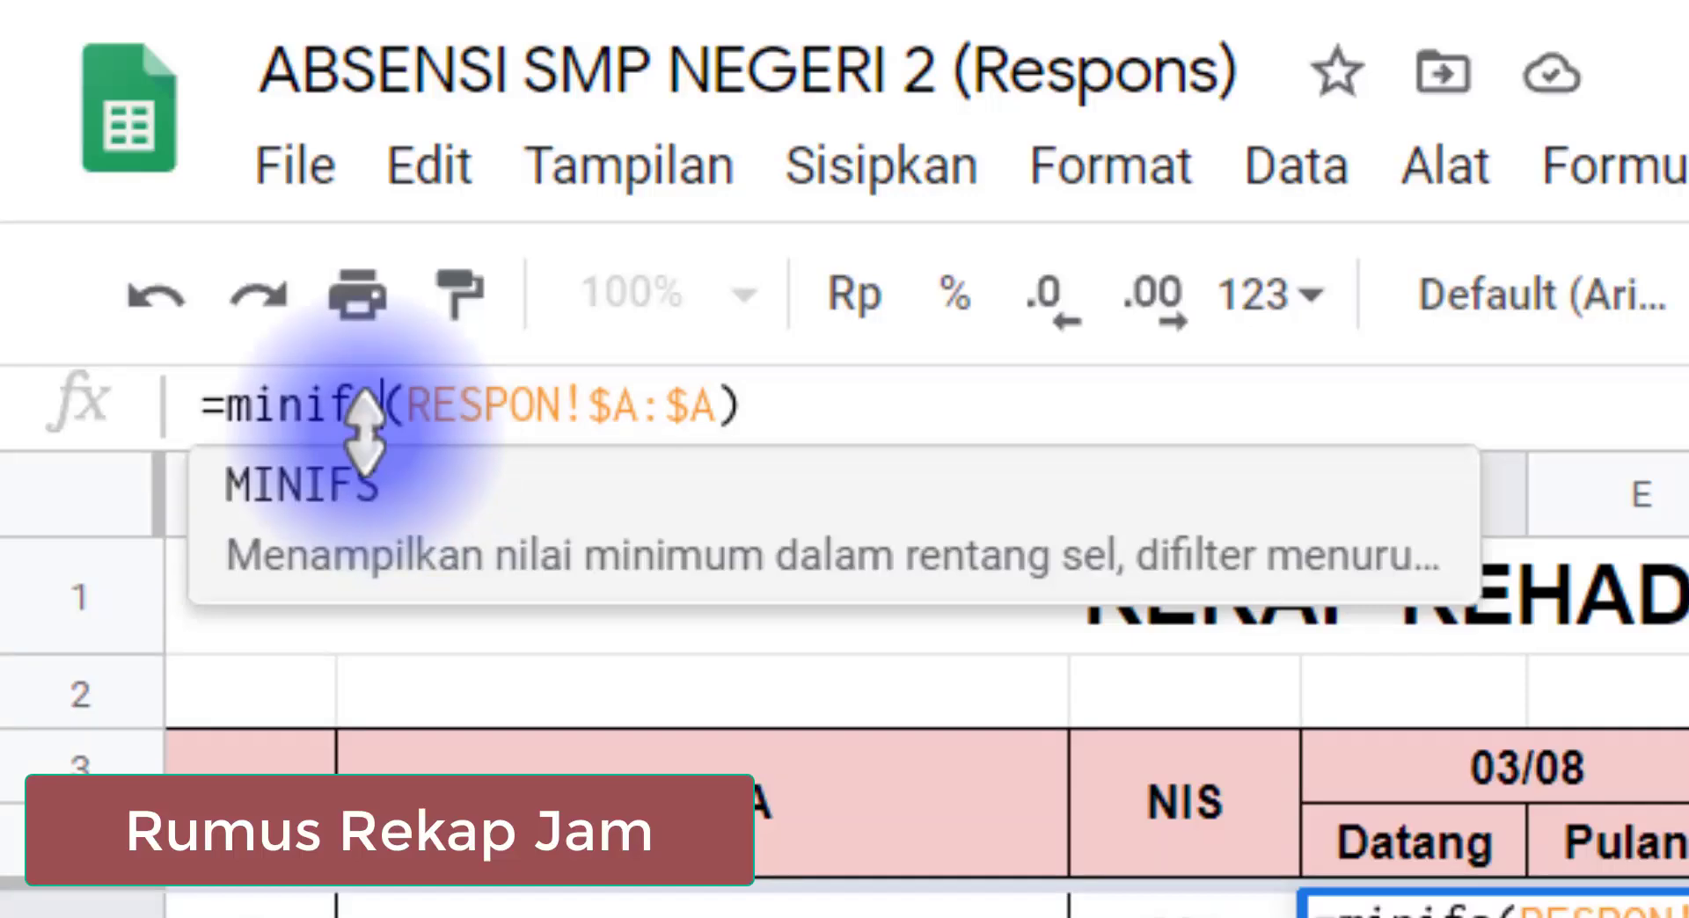
left_click_drag(355, 406, 380, 406)
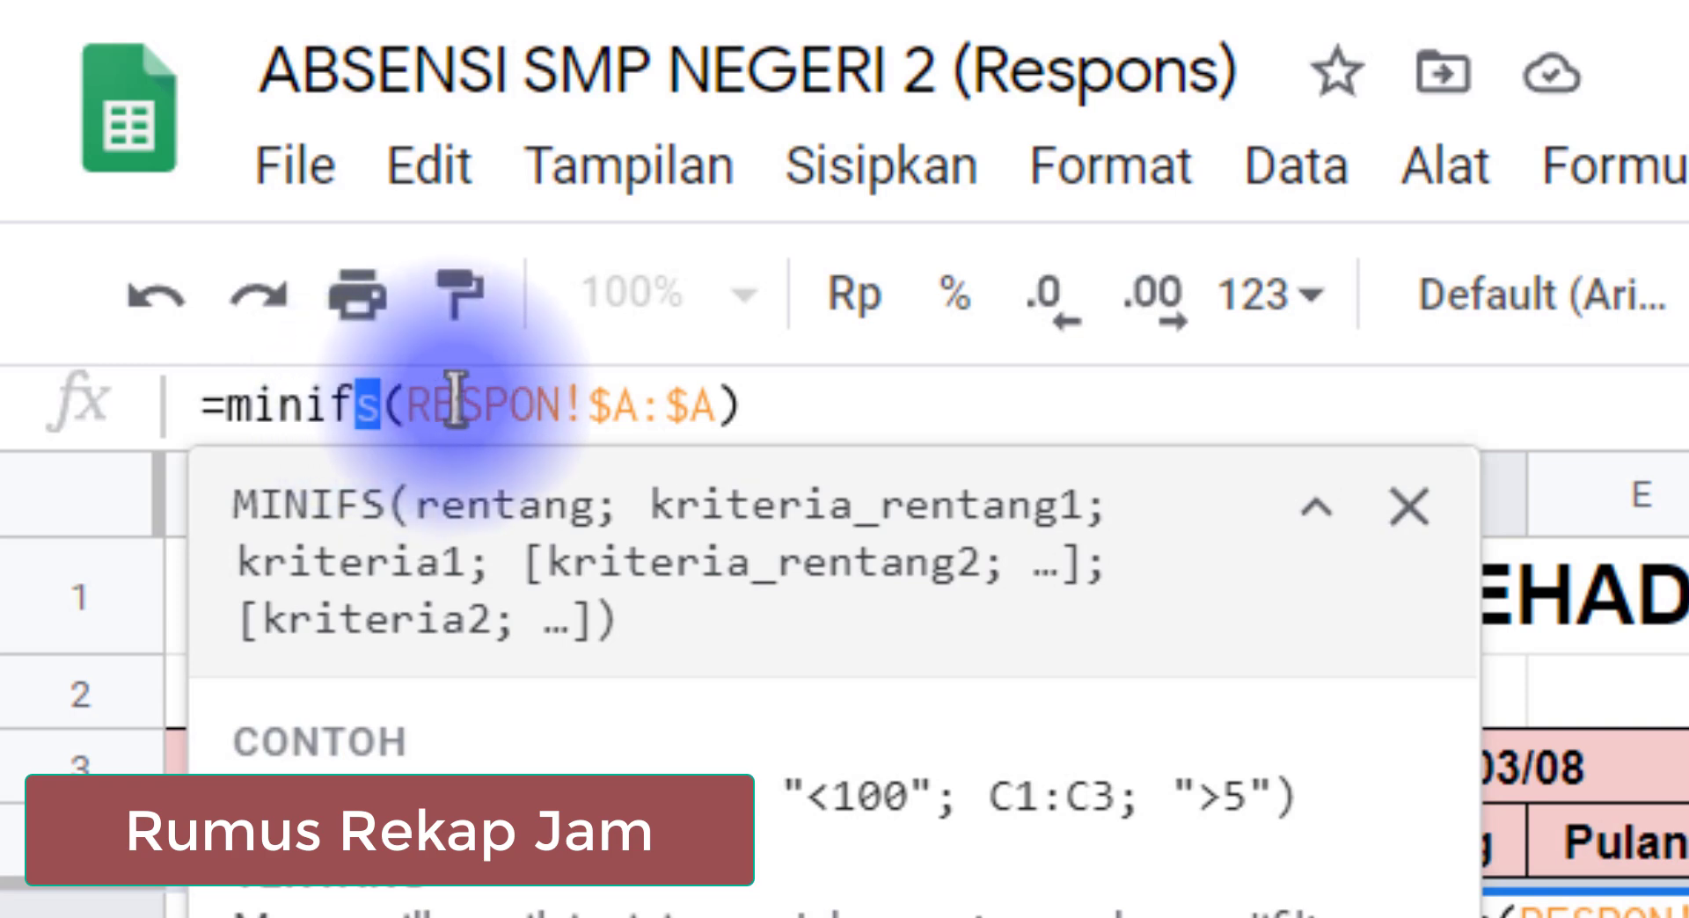
left_click(714, 409)
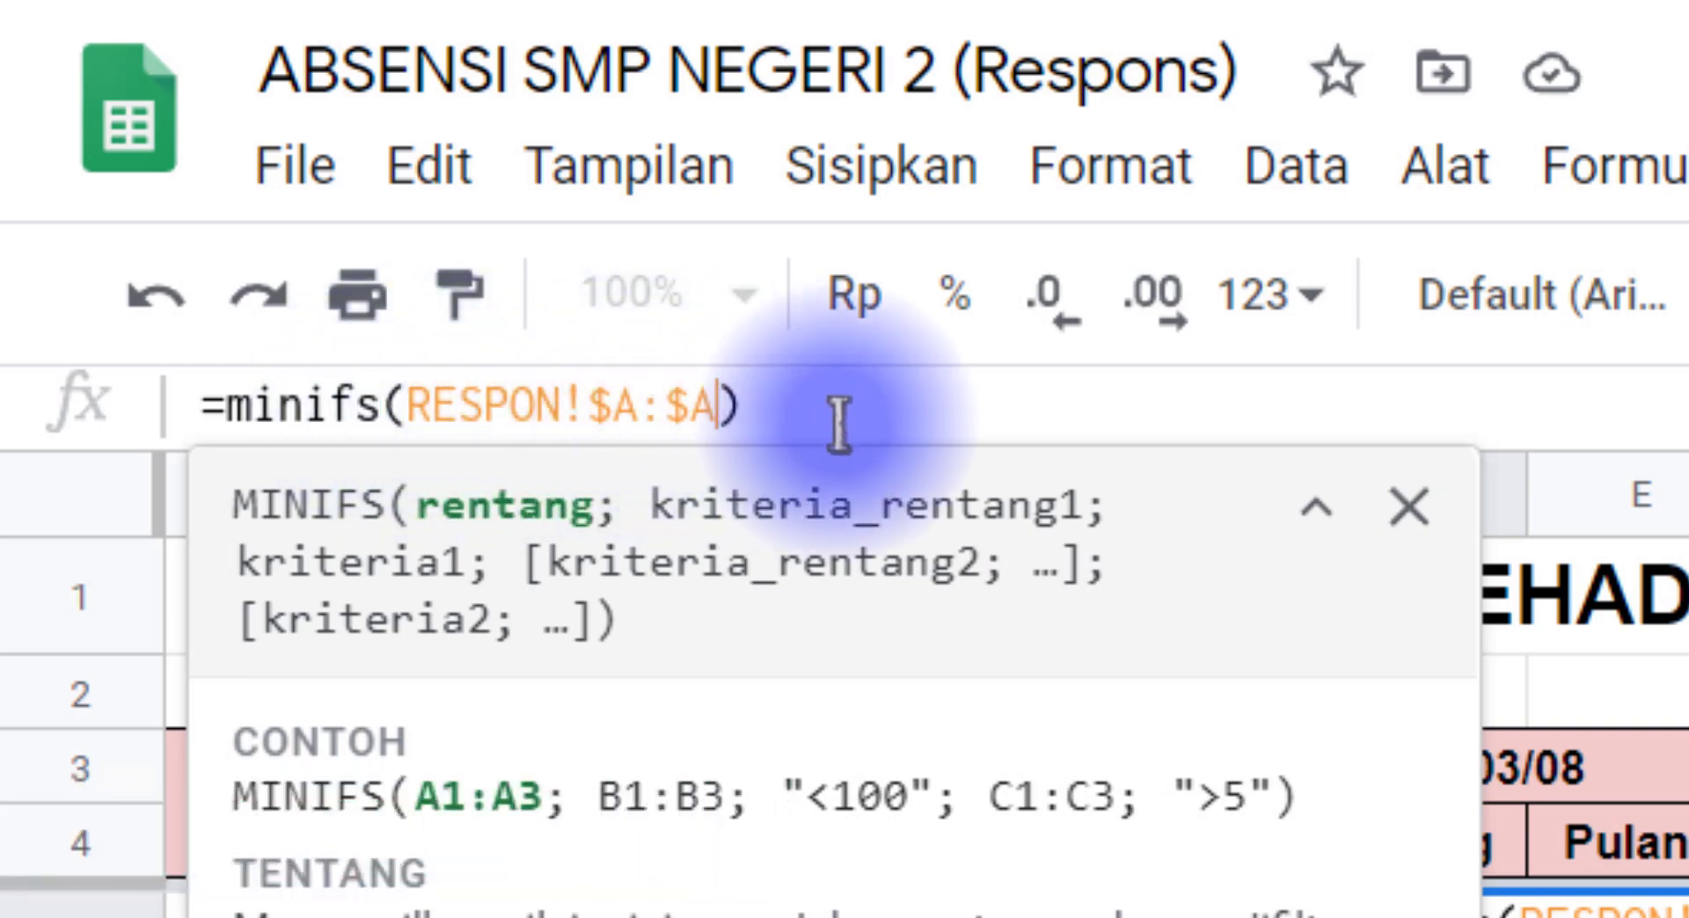
left_click(1409, 508)
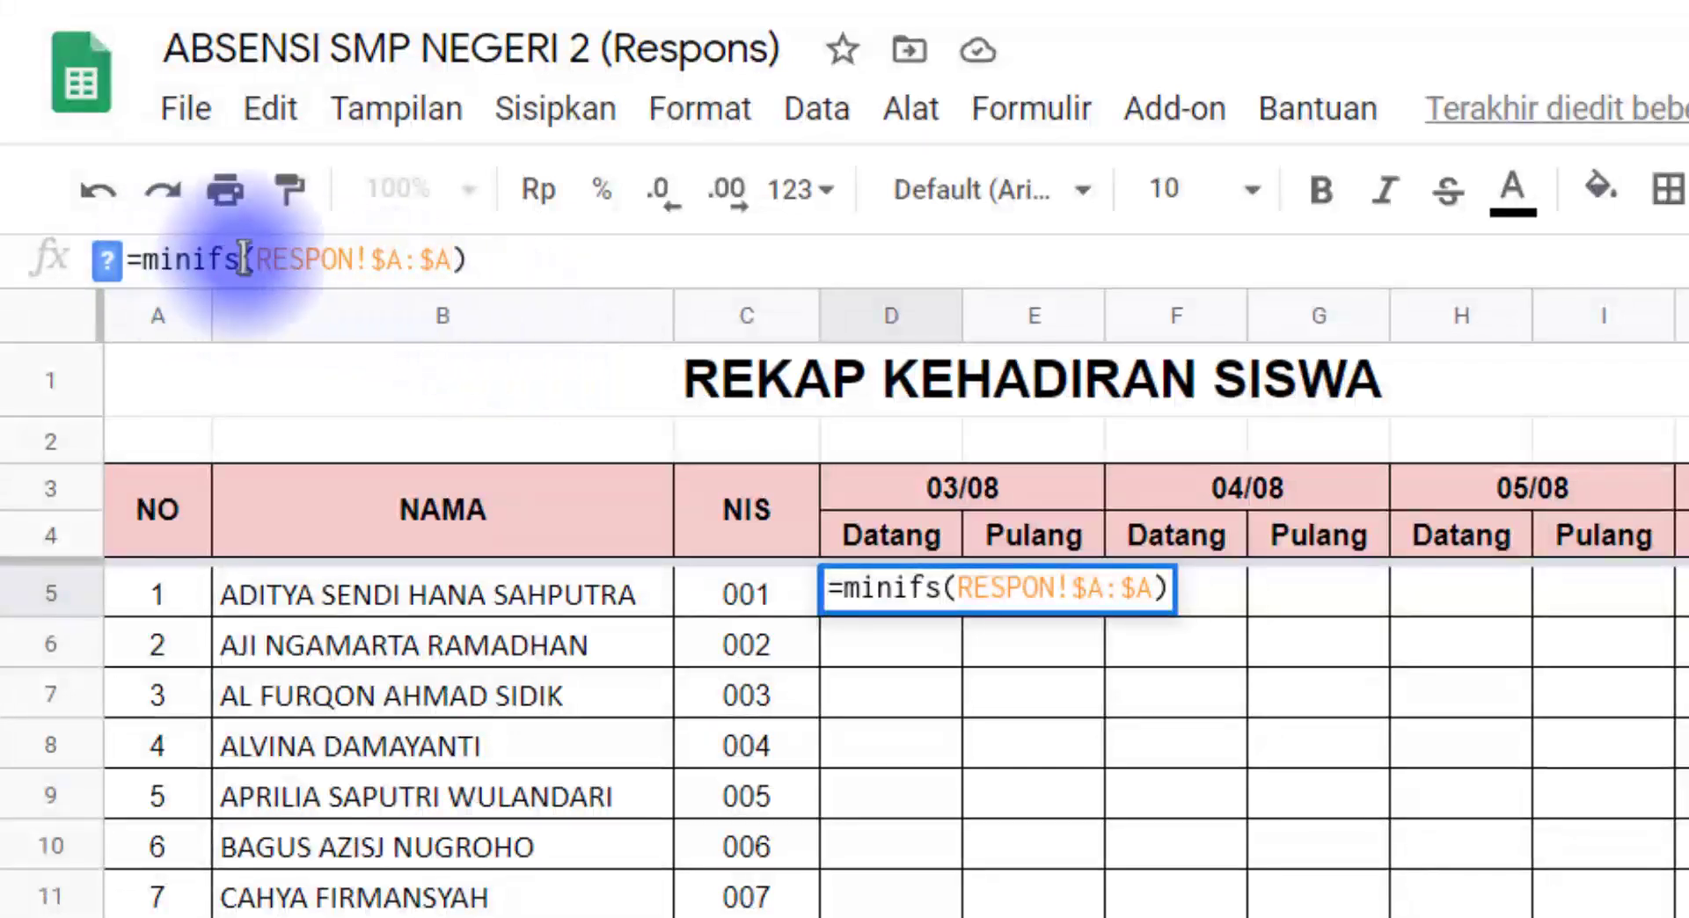
Step: Add the NIS column RESPON!B:B as the first criteria range after RESPON!$A:$A in the D5 MINIFS formula
left_click_drag(263, 259, 447, 258)
left_click(450, 259)
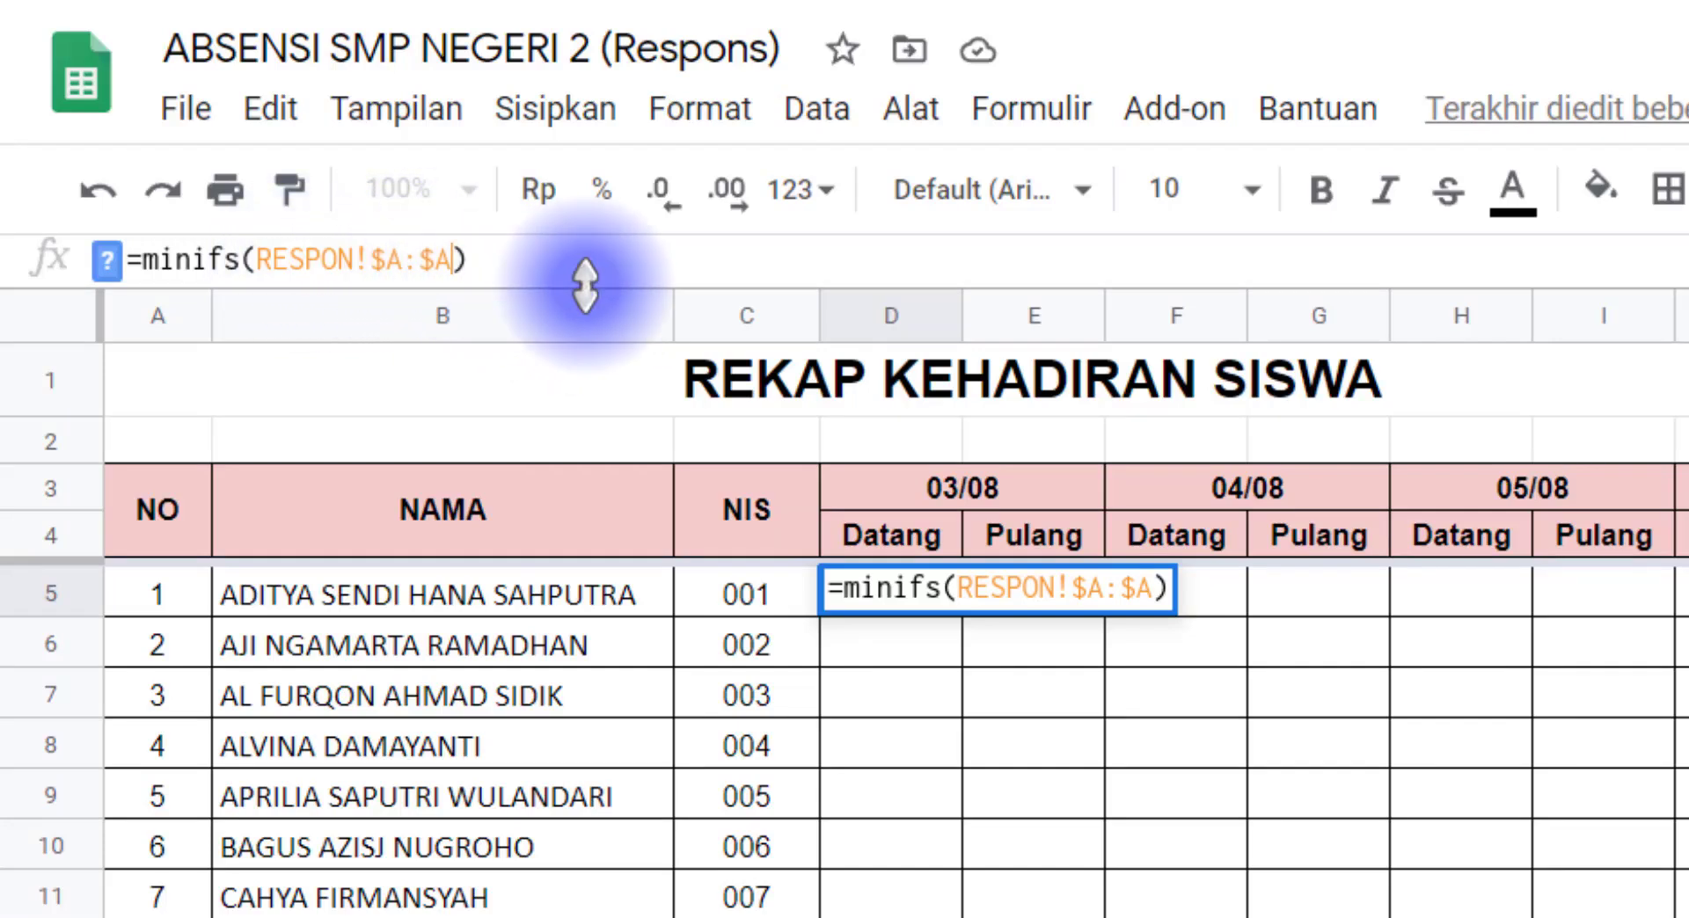
type(";")
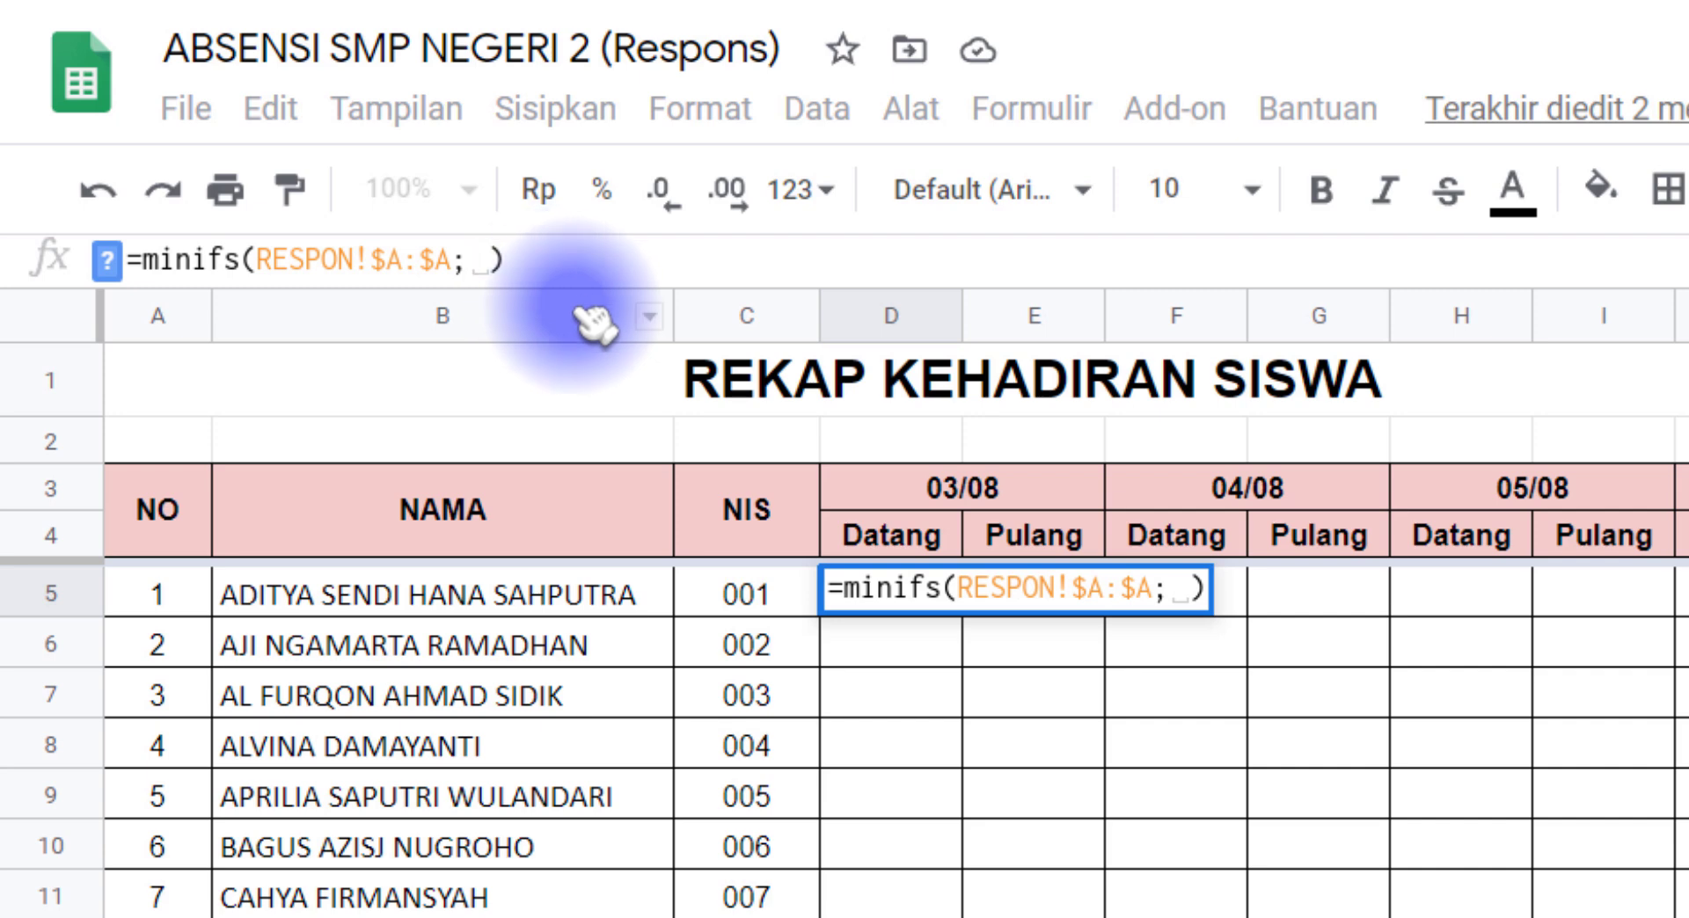
left_click(492, 262)
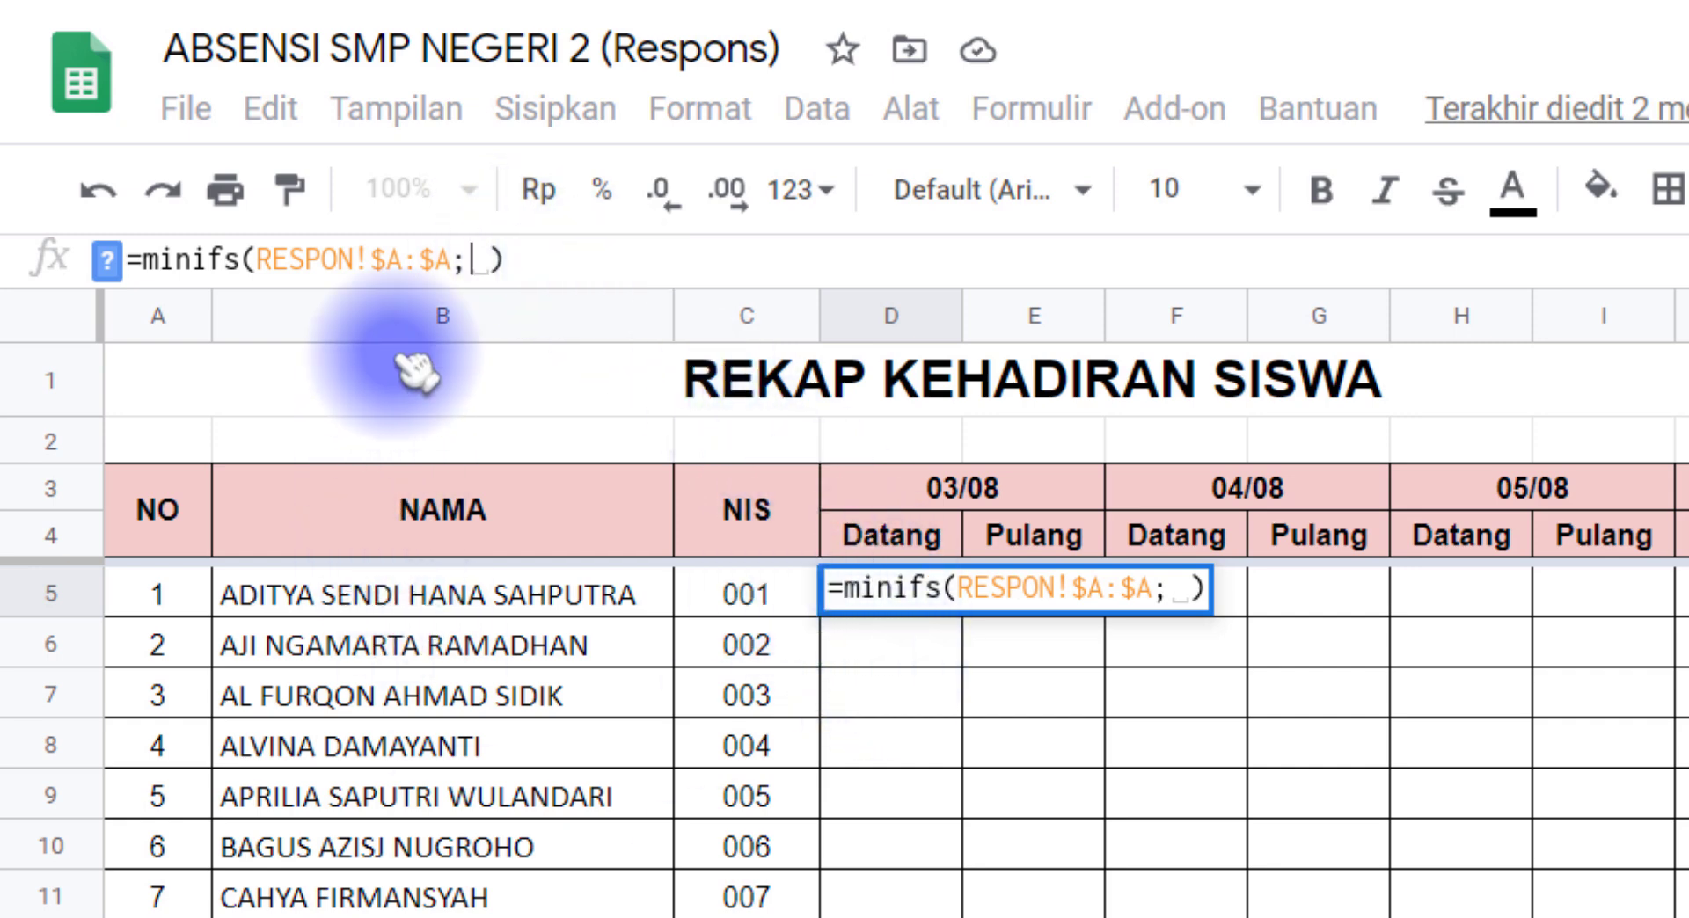
left_click(484, 260)
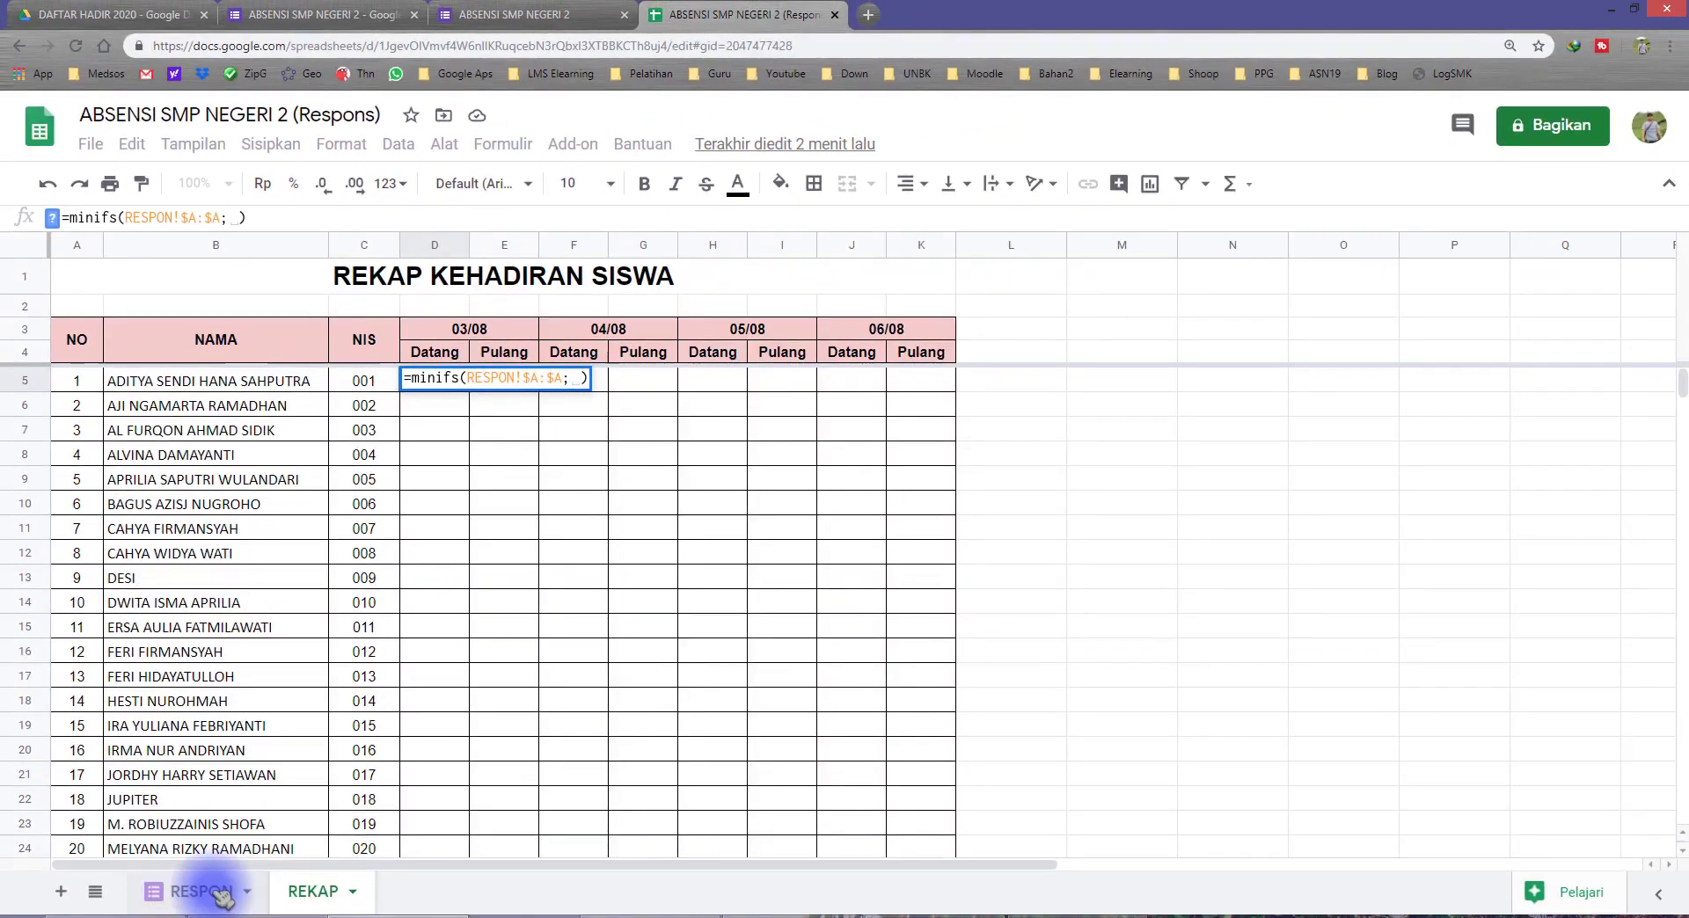
left_click(220, 893)
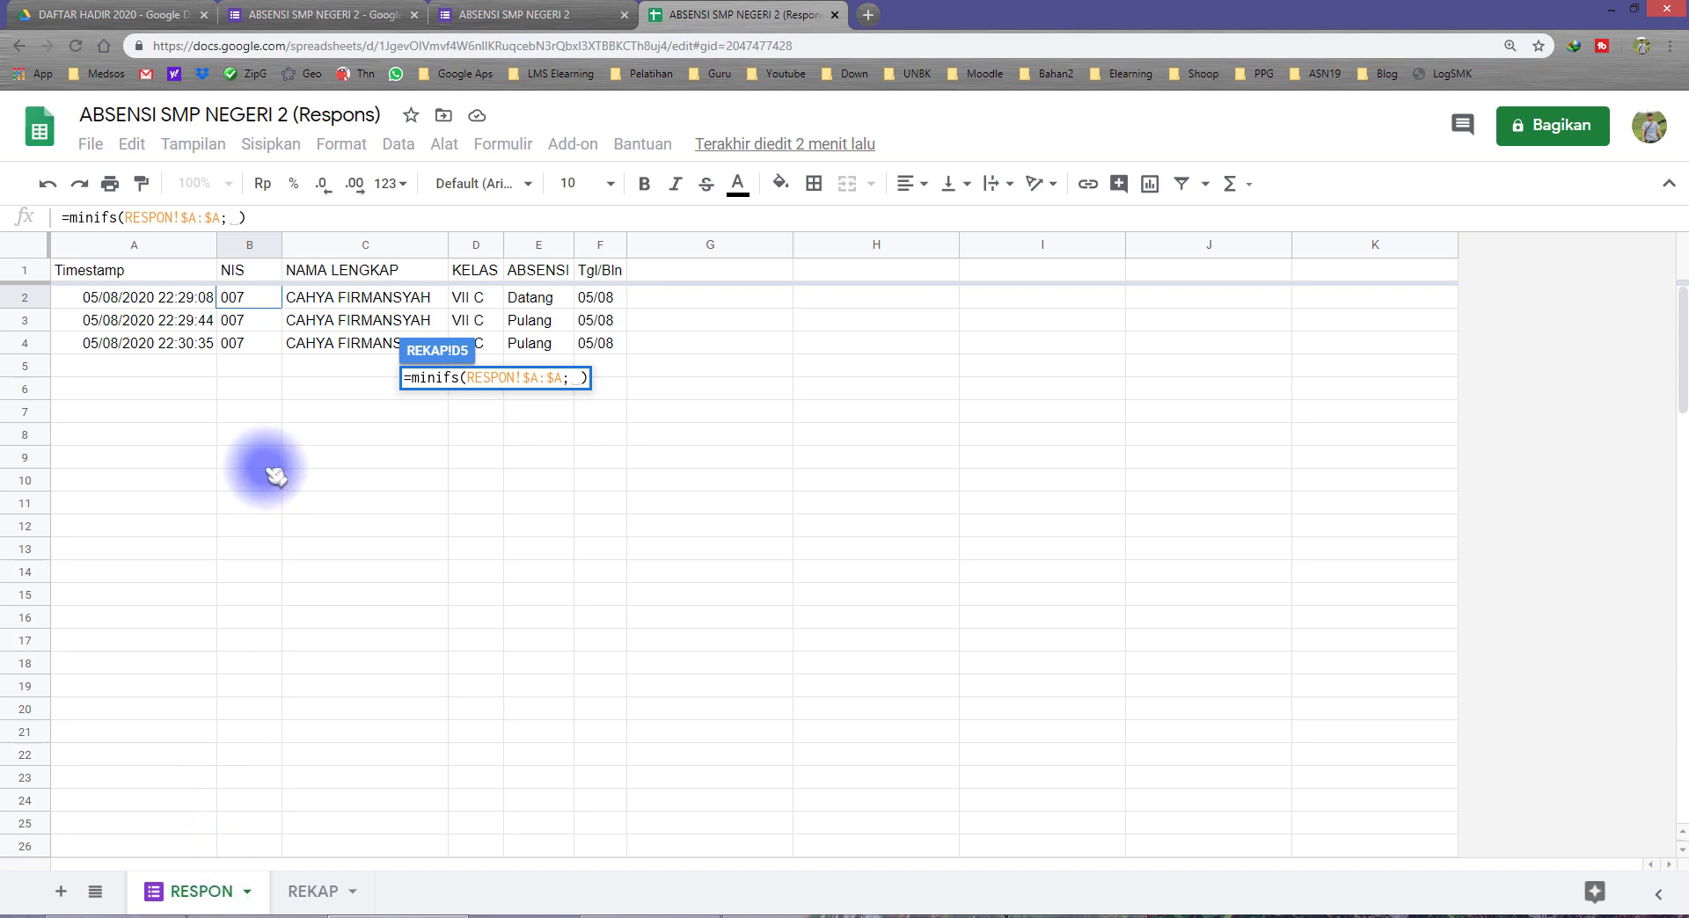
left_click(258, 248)
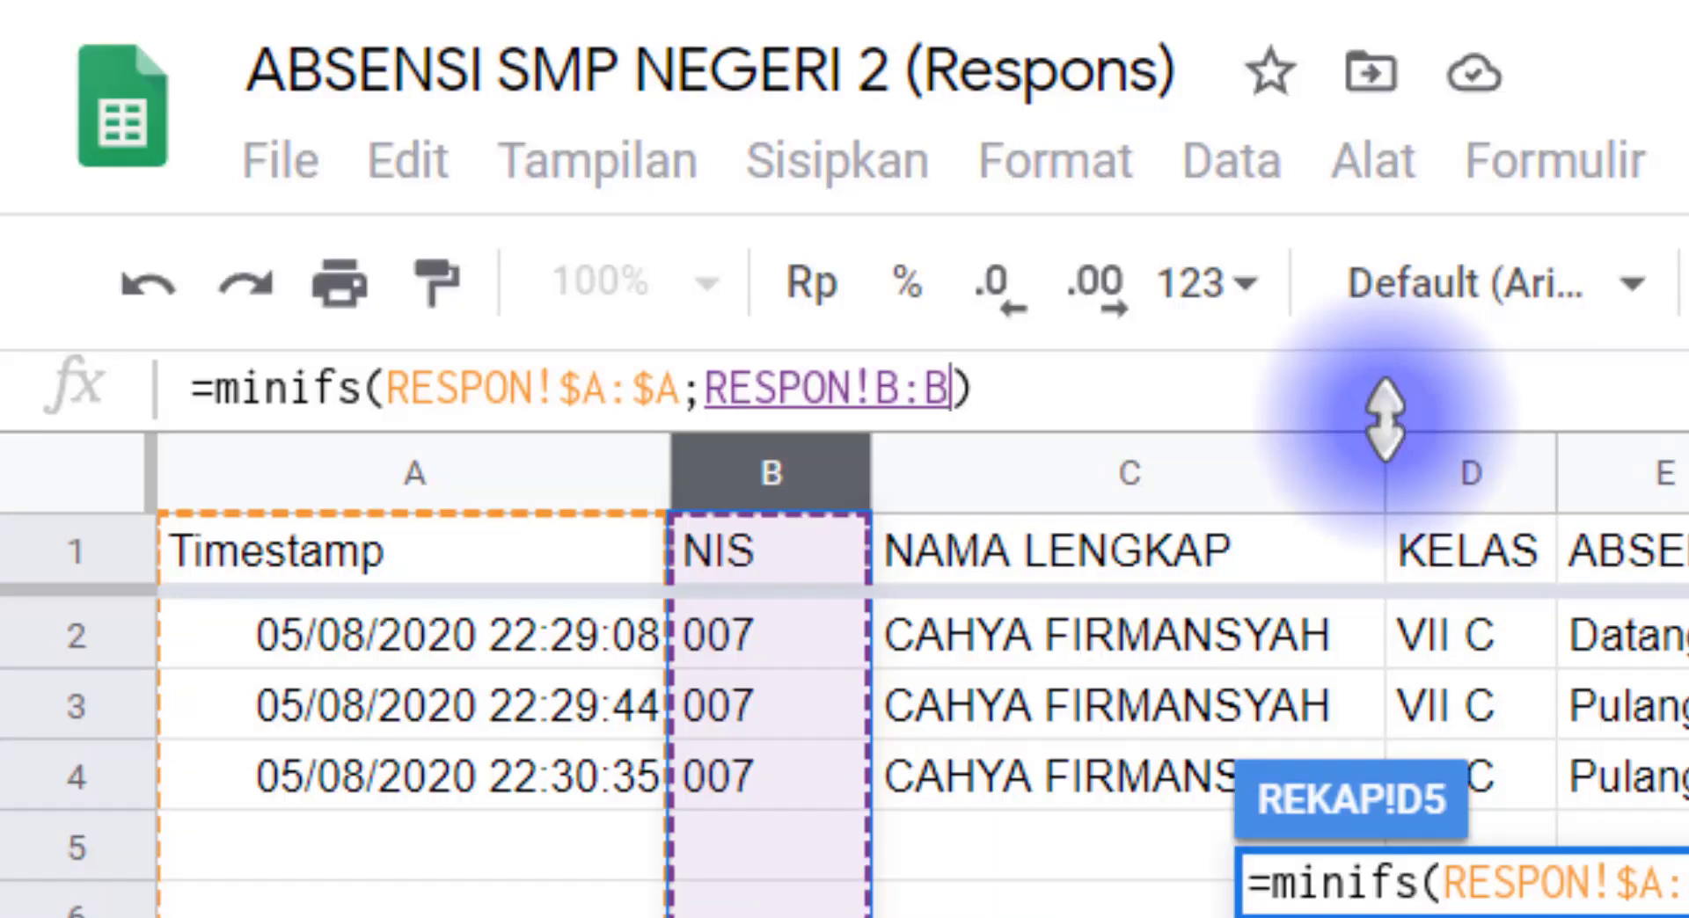
Step: Lock the criteria range as RESPON!$B:$B in the D5 MINIFS formula and add REKAP's first NIS cell, C5, as its criterion
key("F4")
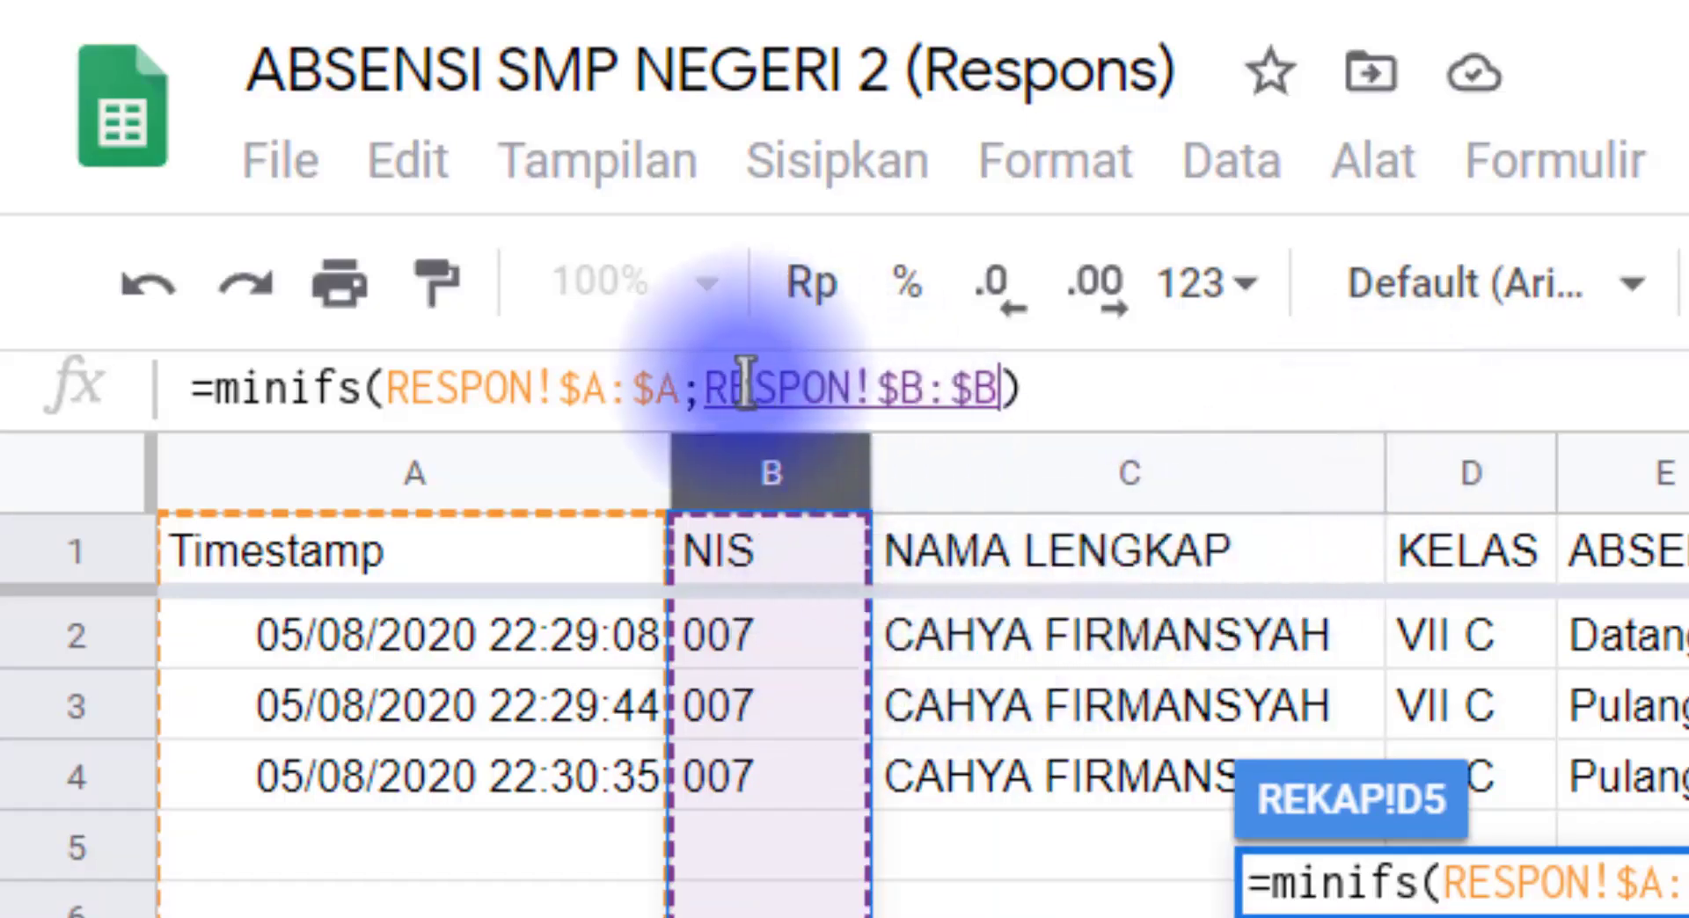
left_click_drag(705, 387, 1001, 384)
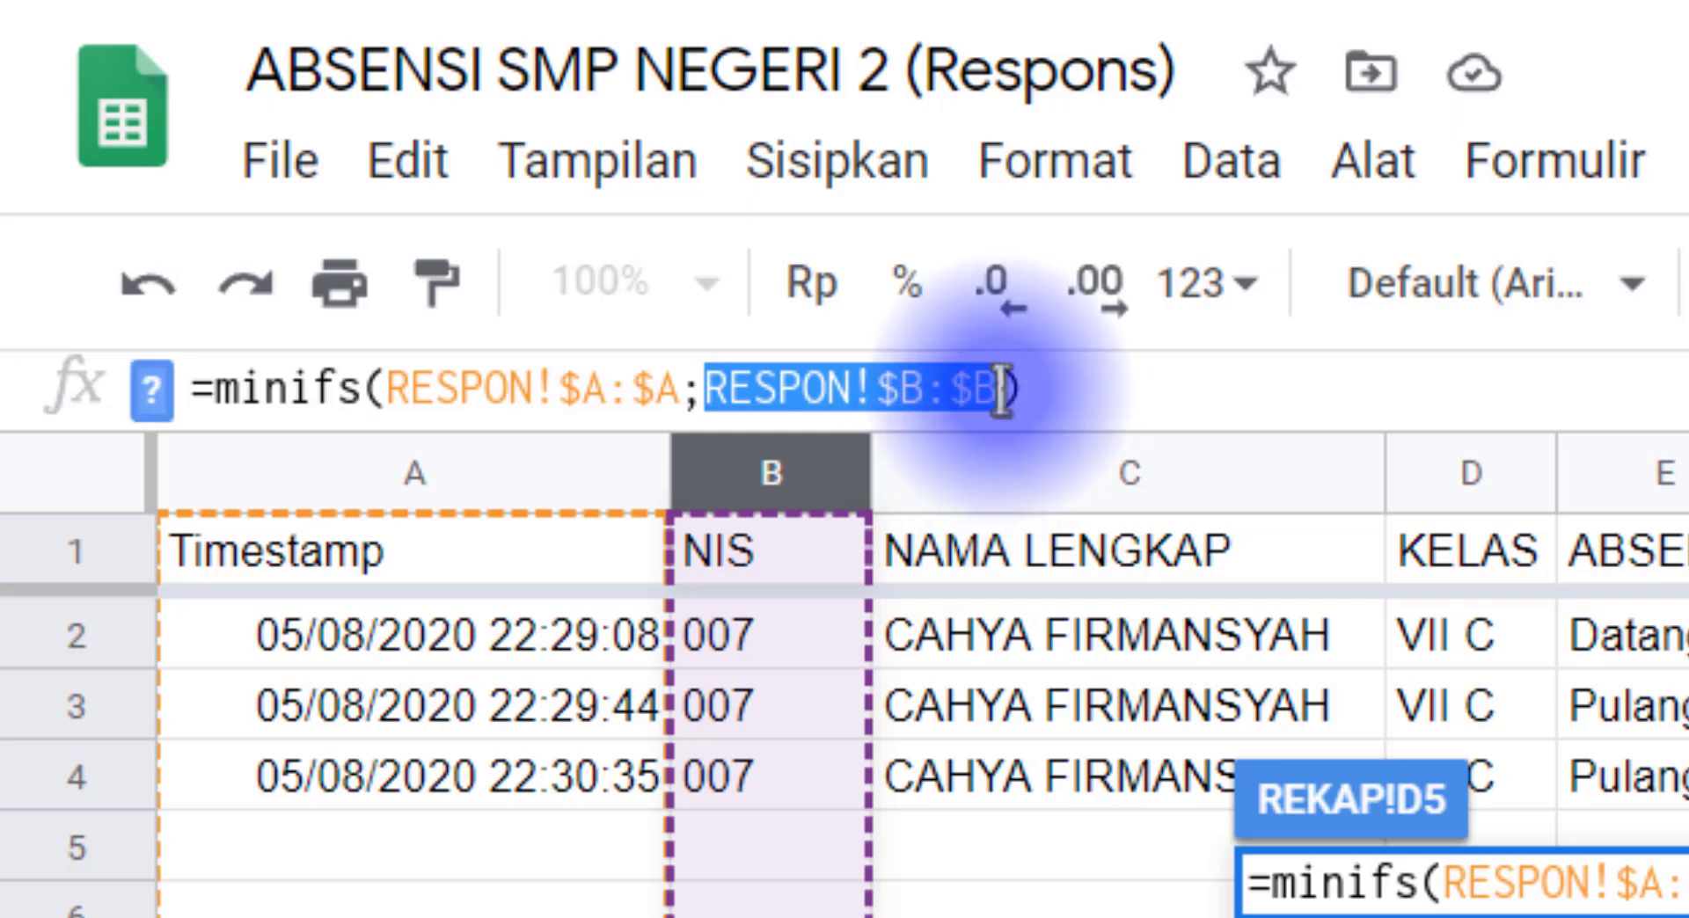
left_click(992, 389)
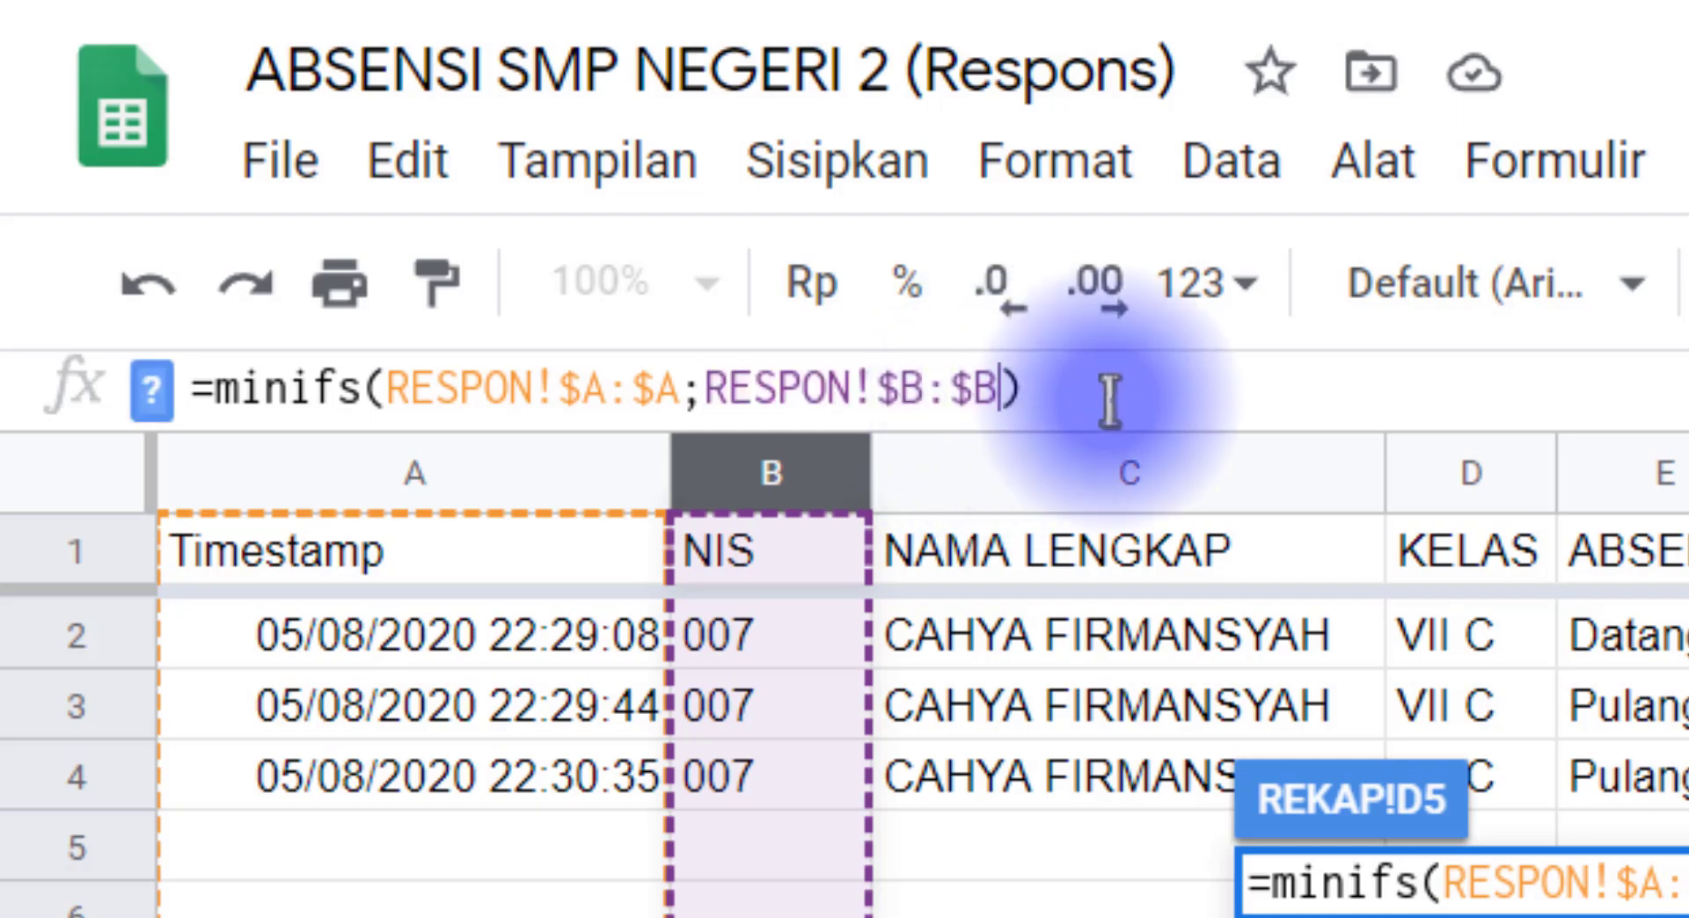
type(";")
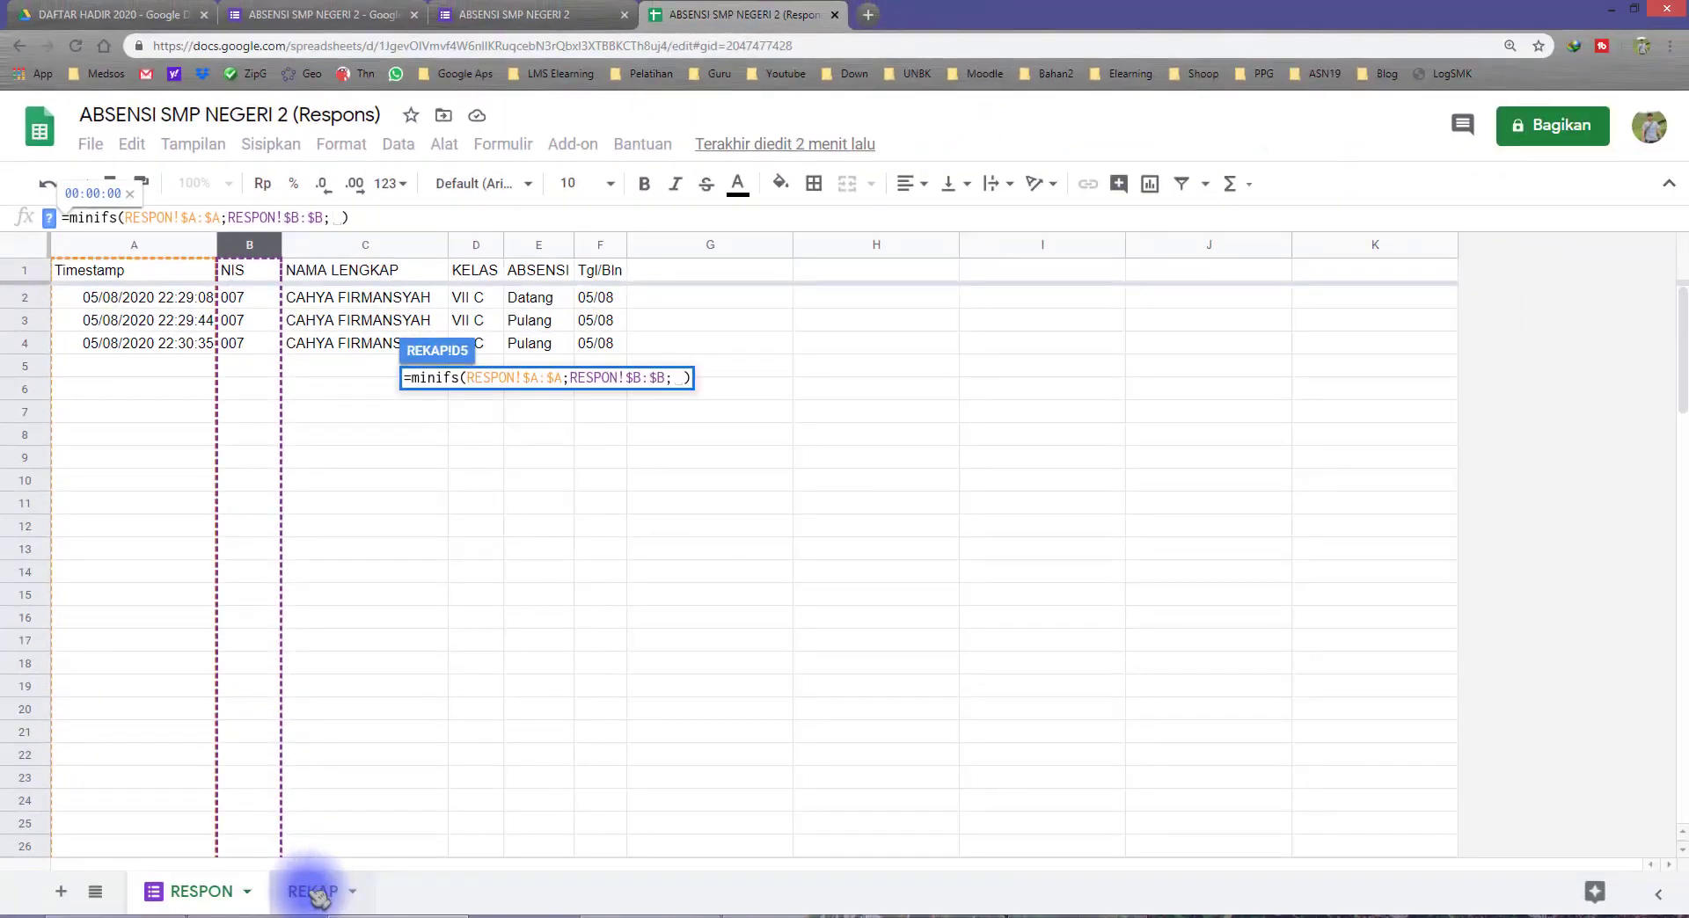
left_click(315, 892)
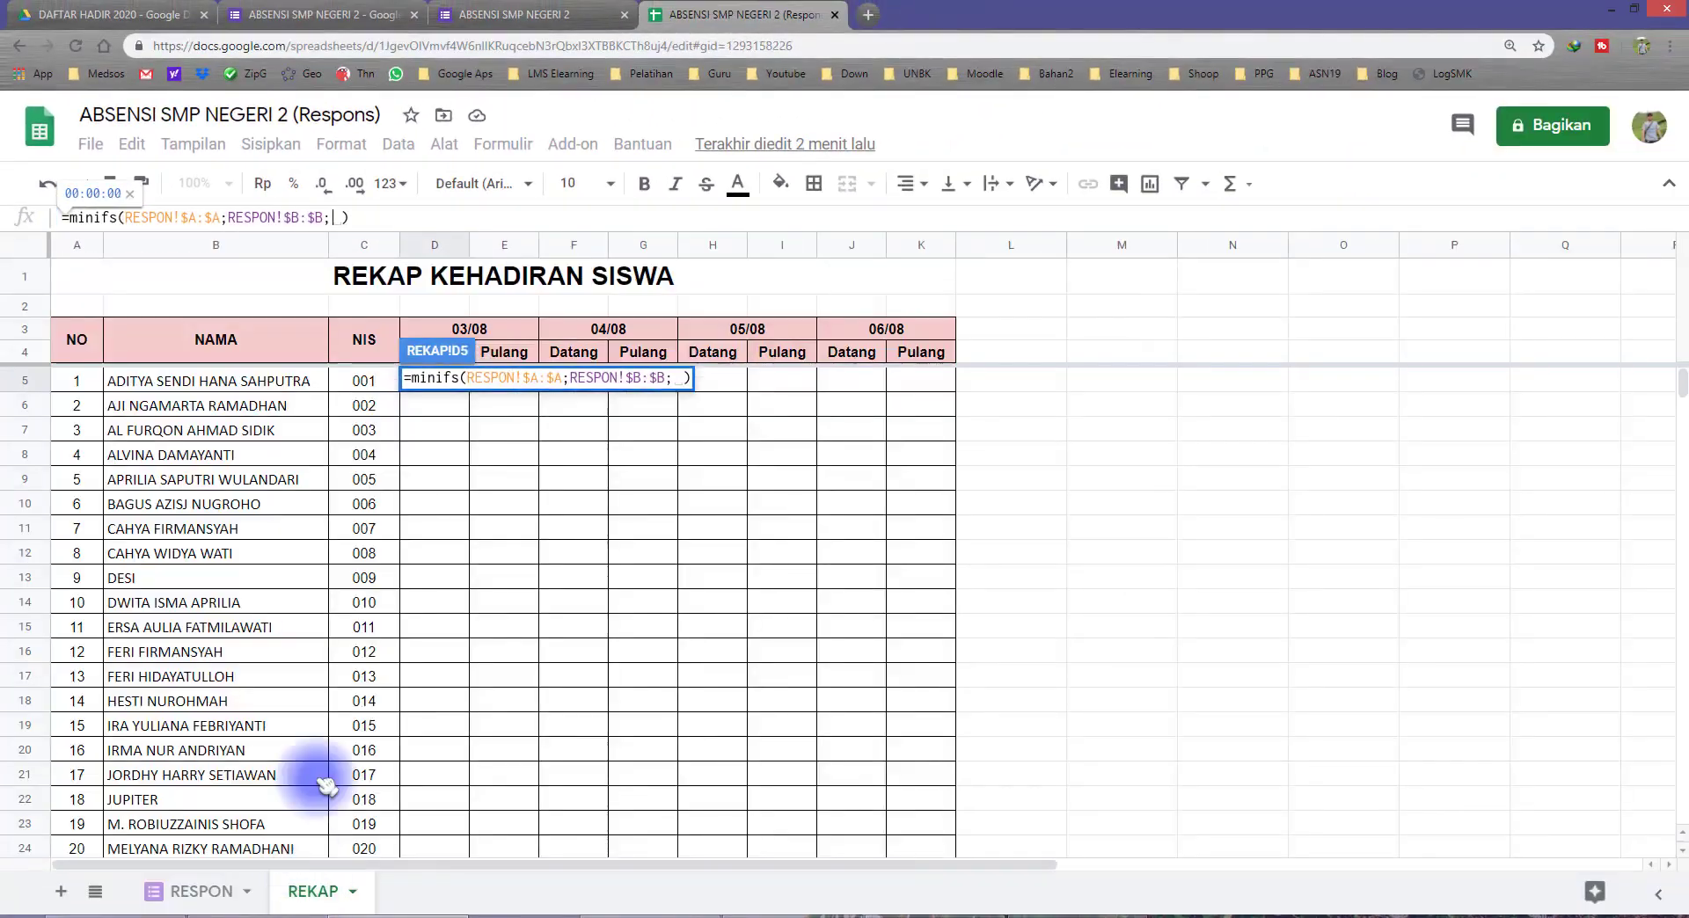
left_click(364, 385)
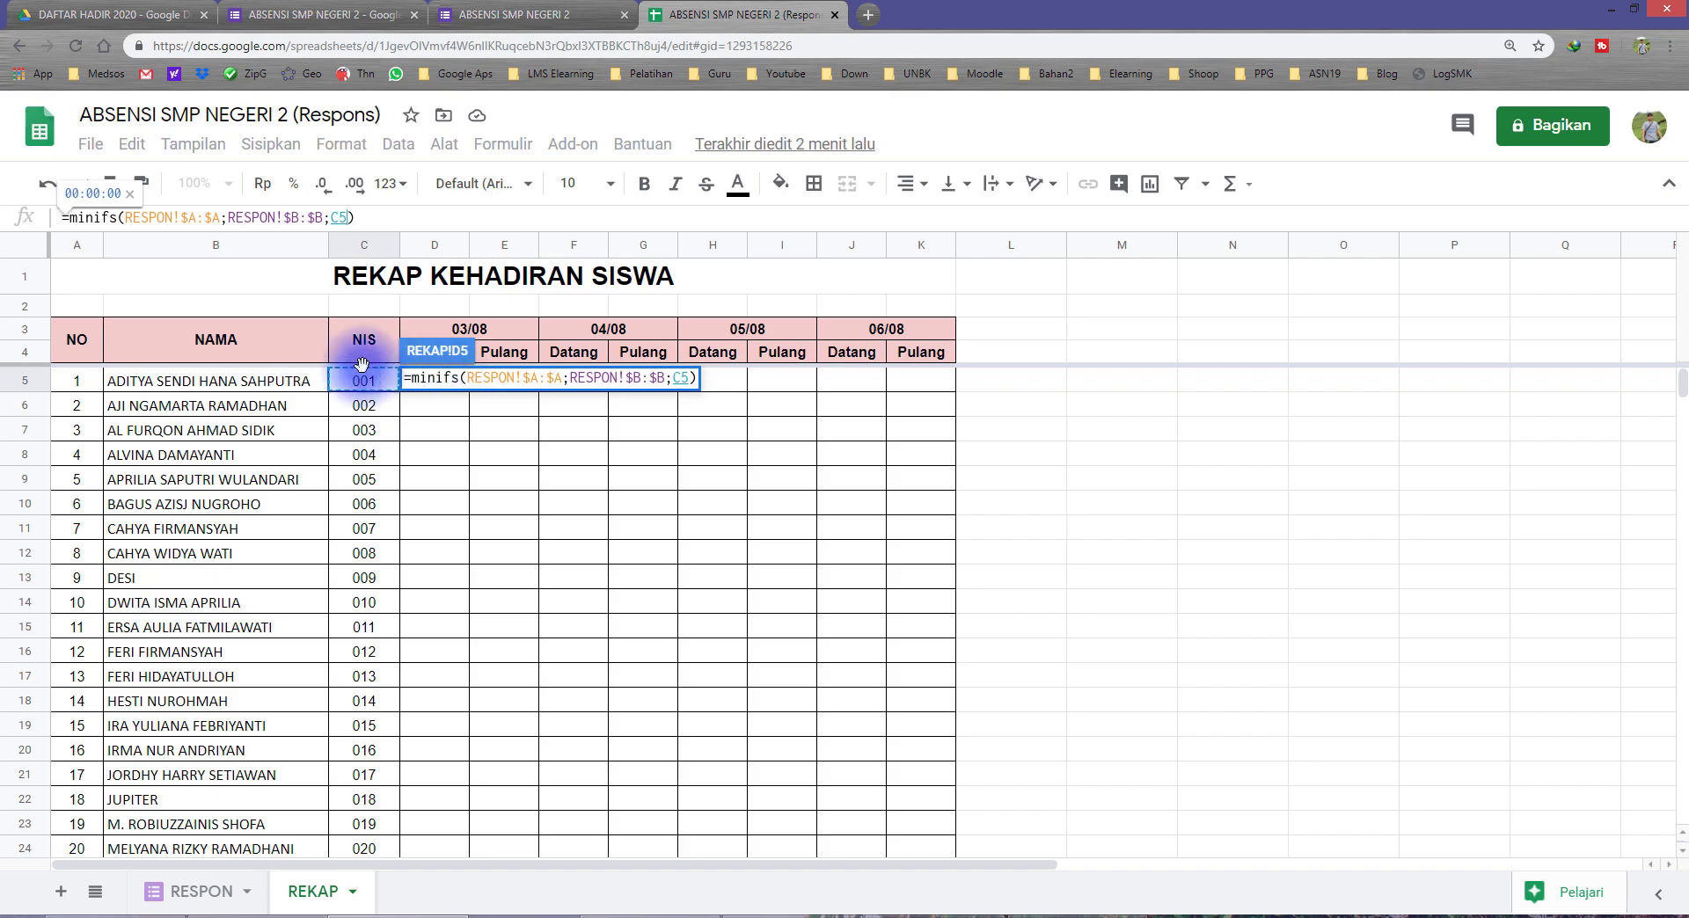
Step: Lock only the column of the NIS criterion as $C5 in the D5 MINIFS formula and commit the formula
left_click(345, 218)
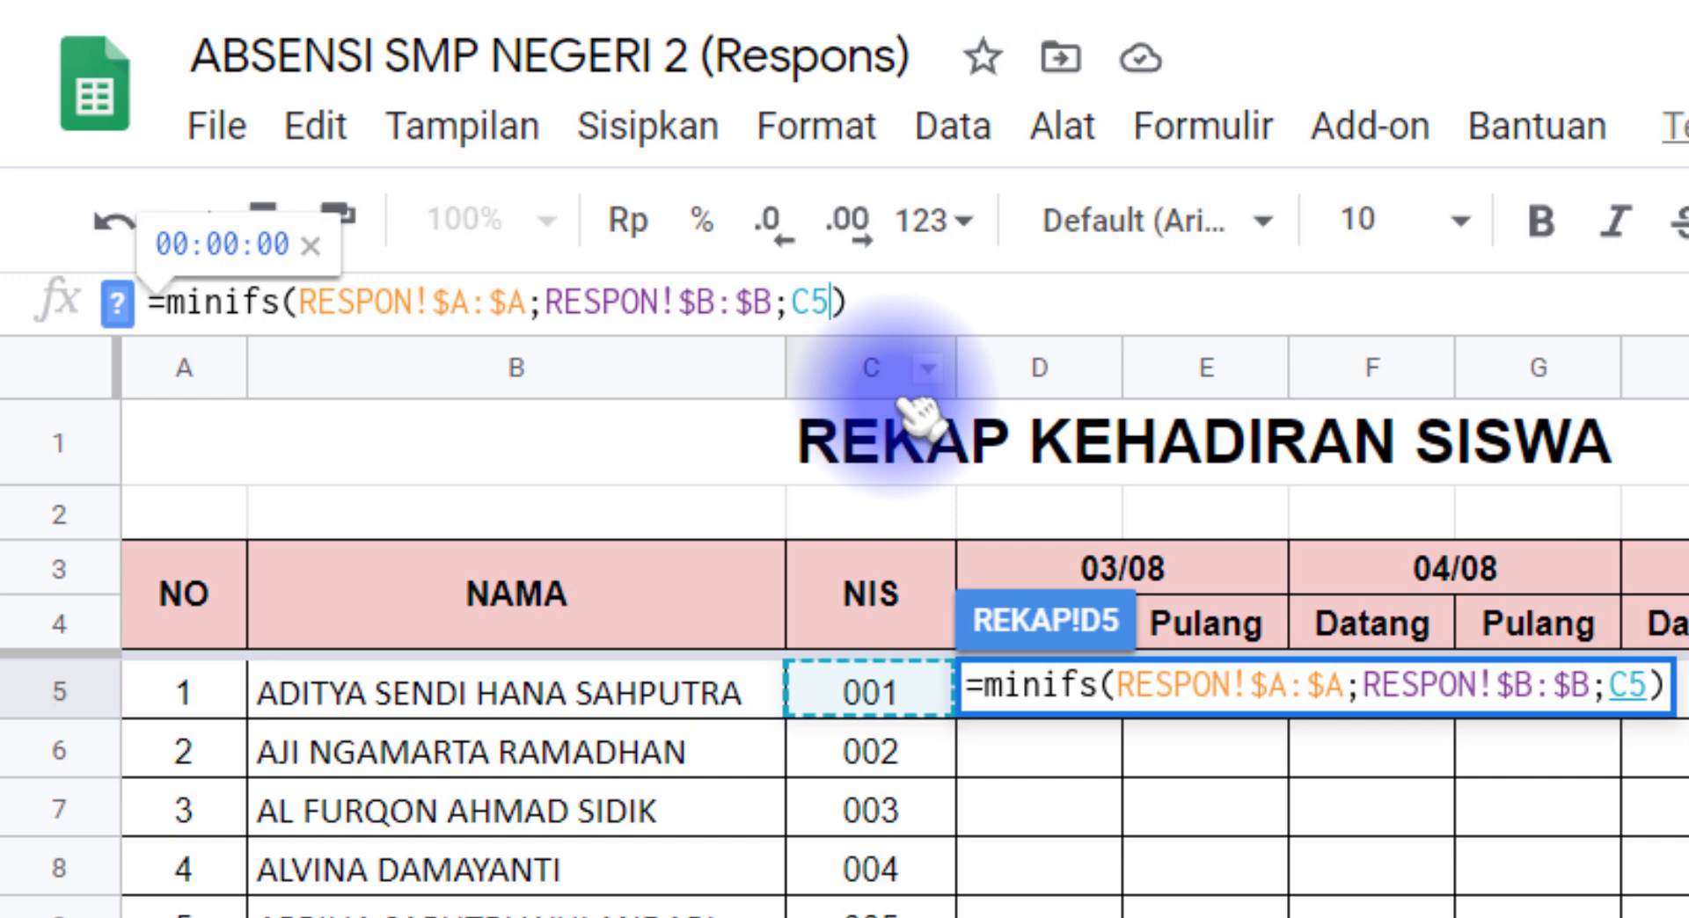
key("F4")
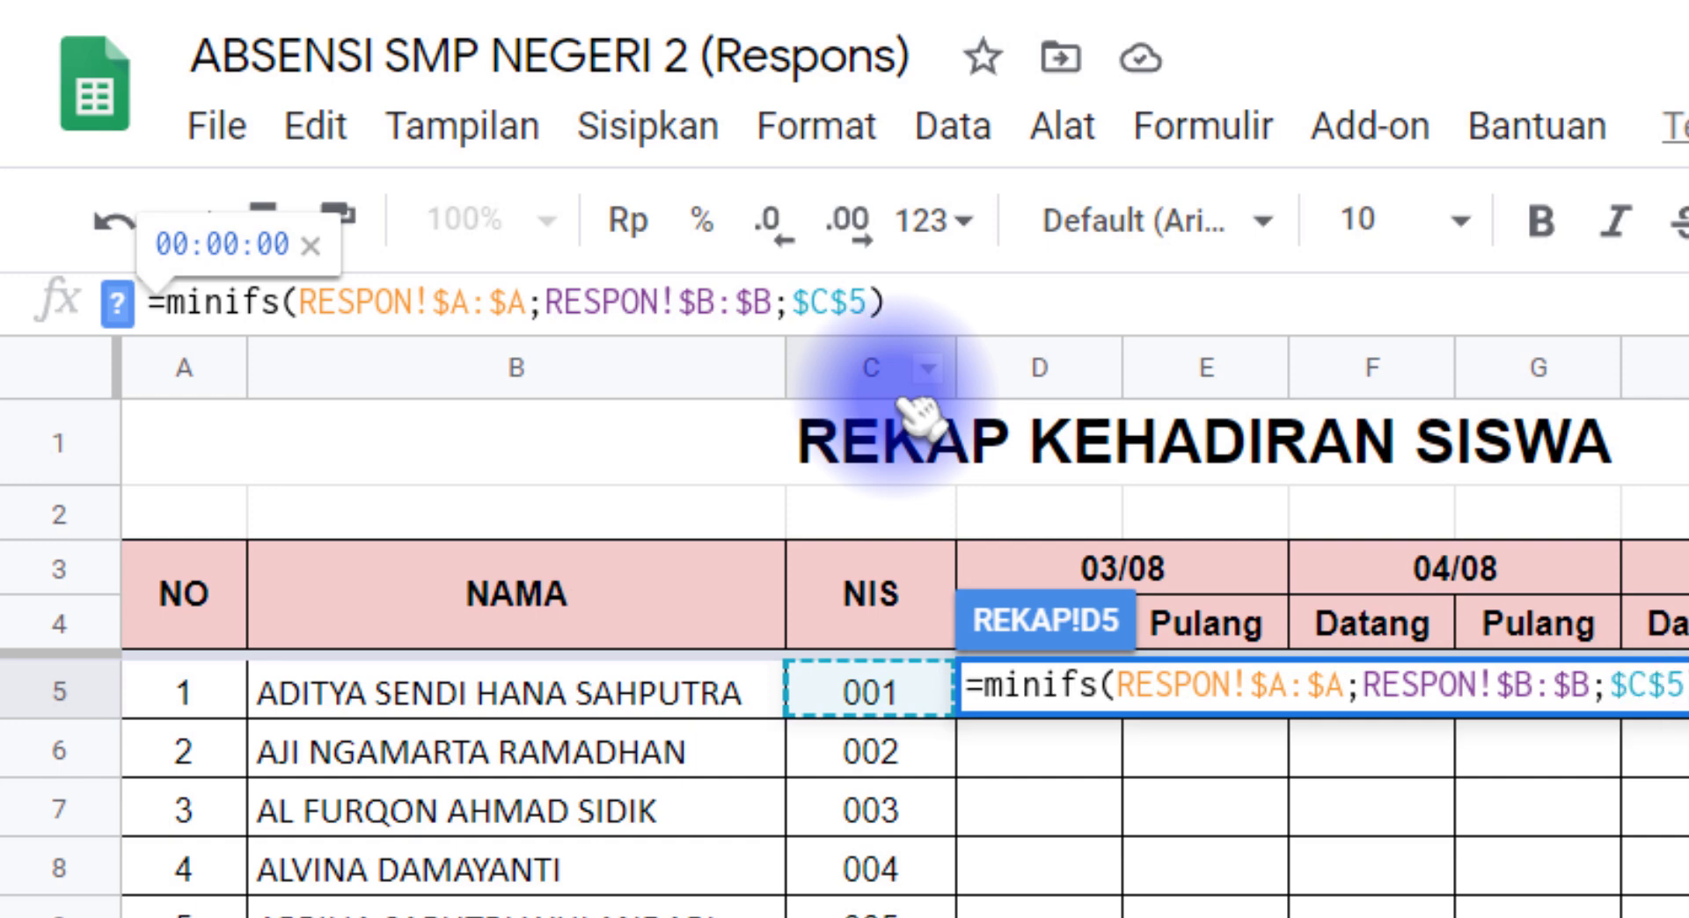
key("F4")
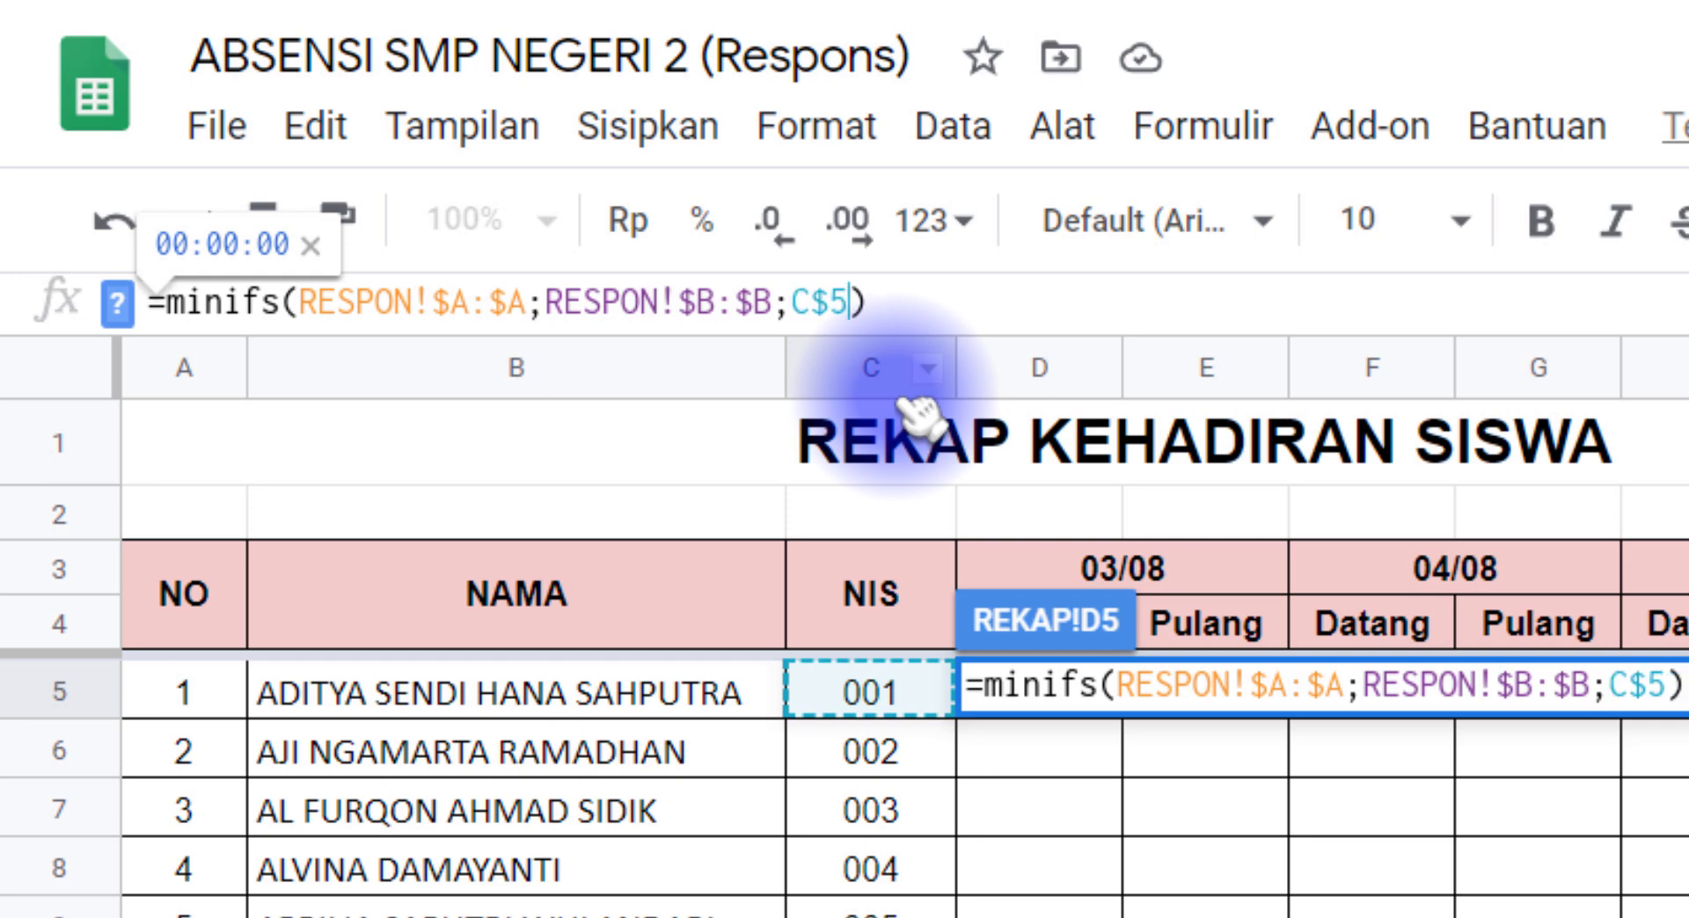
key("F4")
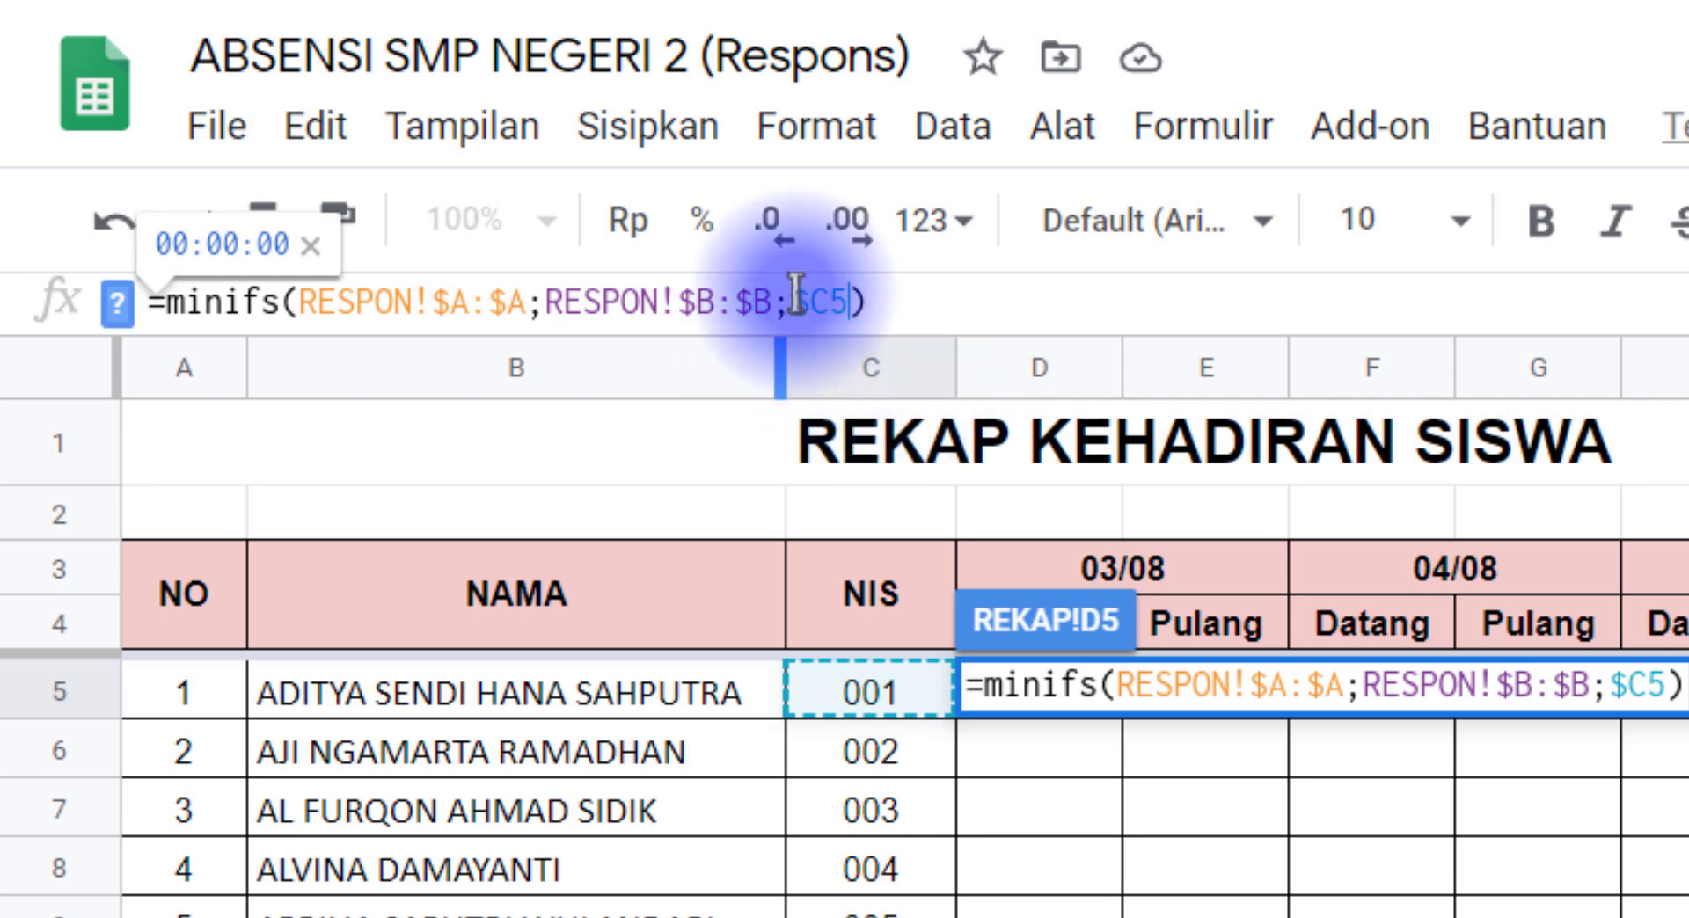
left_click_drag(792, 302, 807, 299)
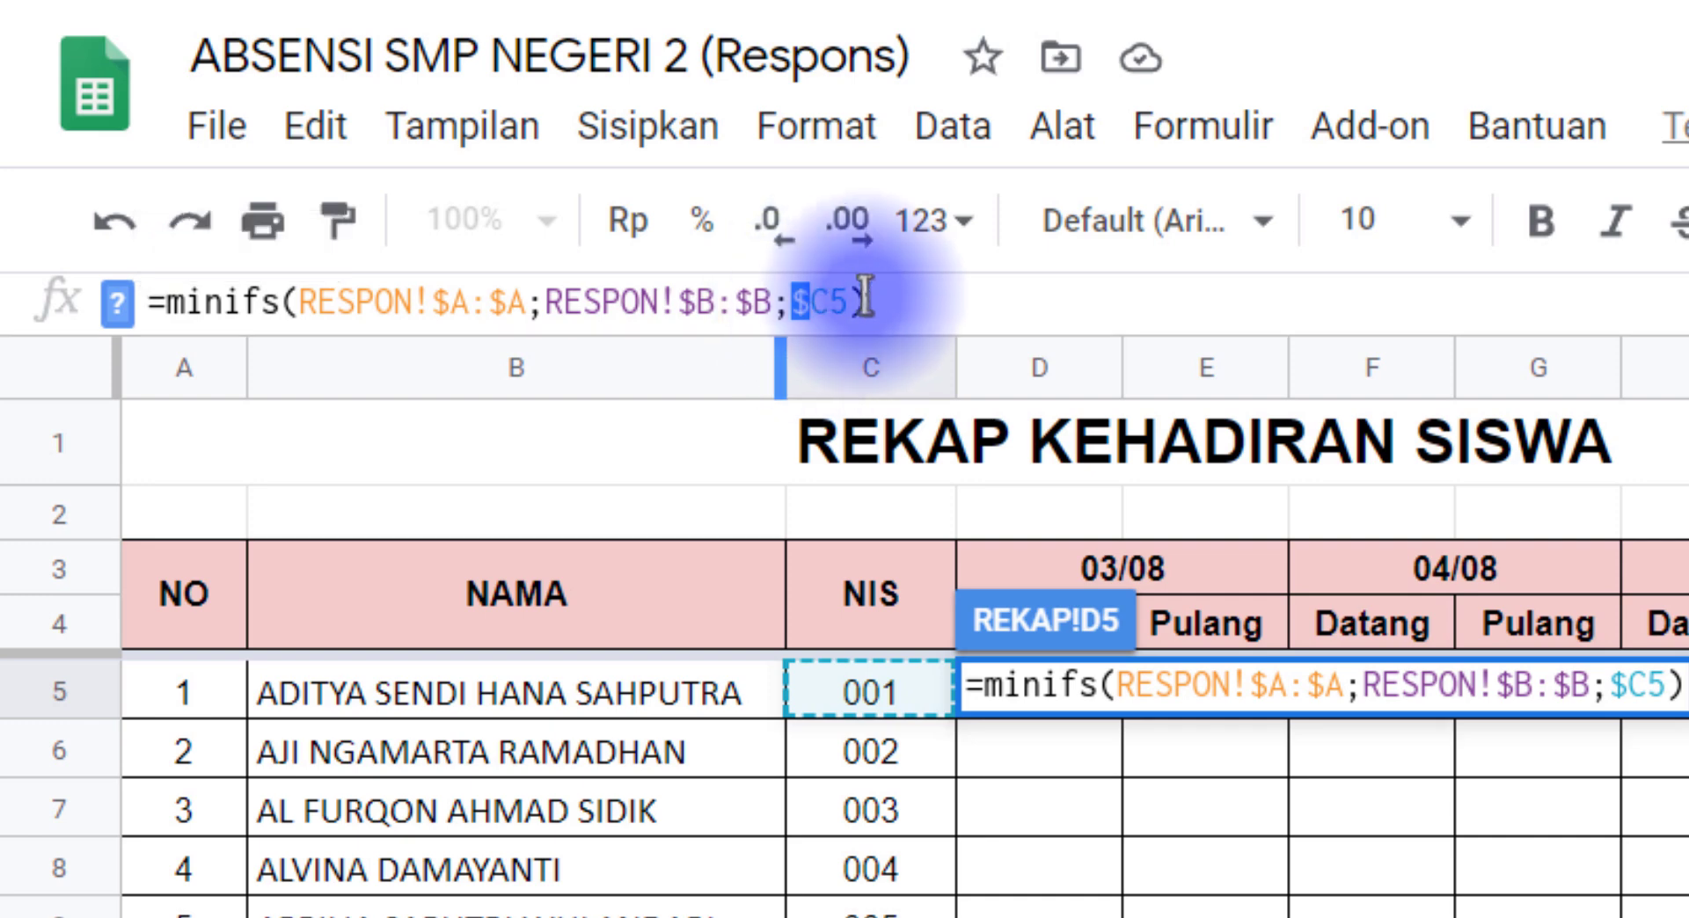
left_click(803, 299)
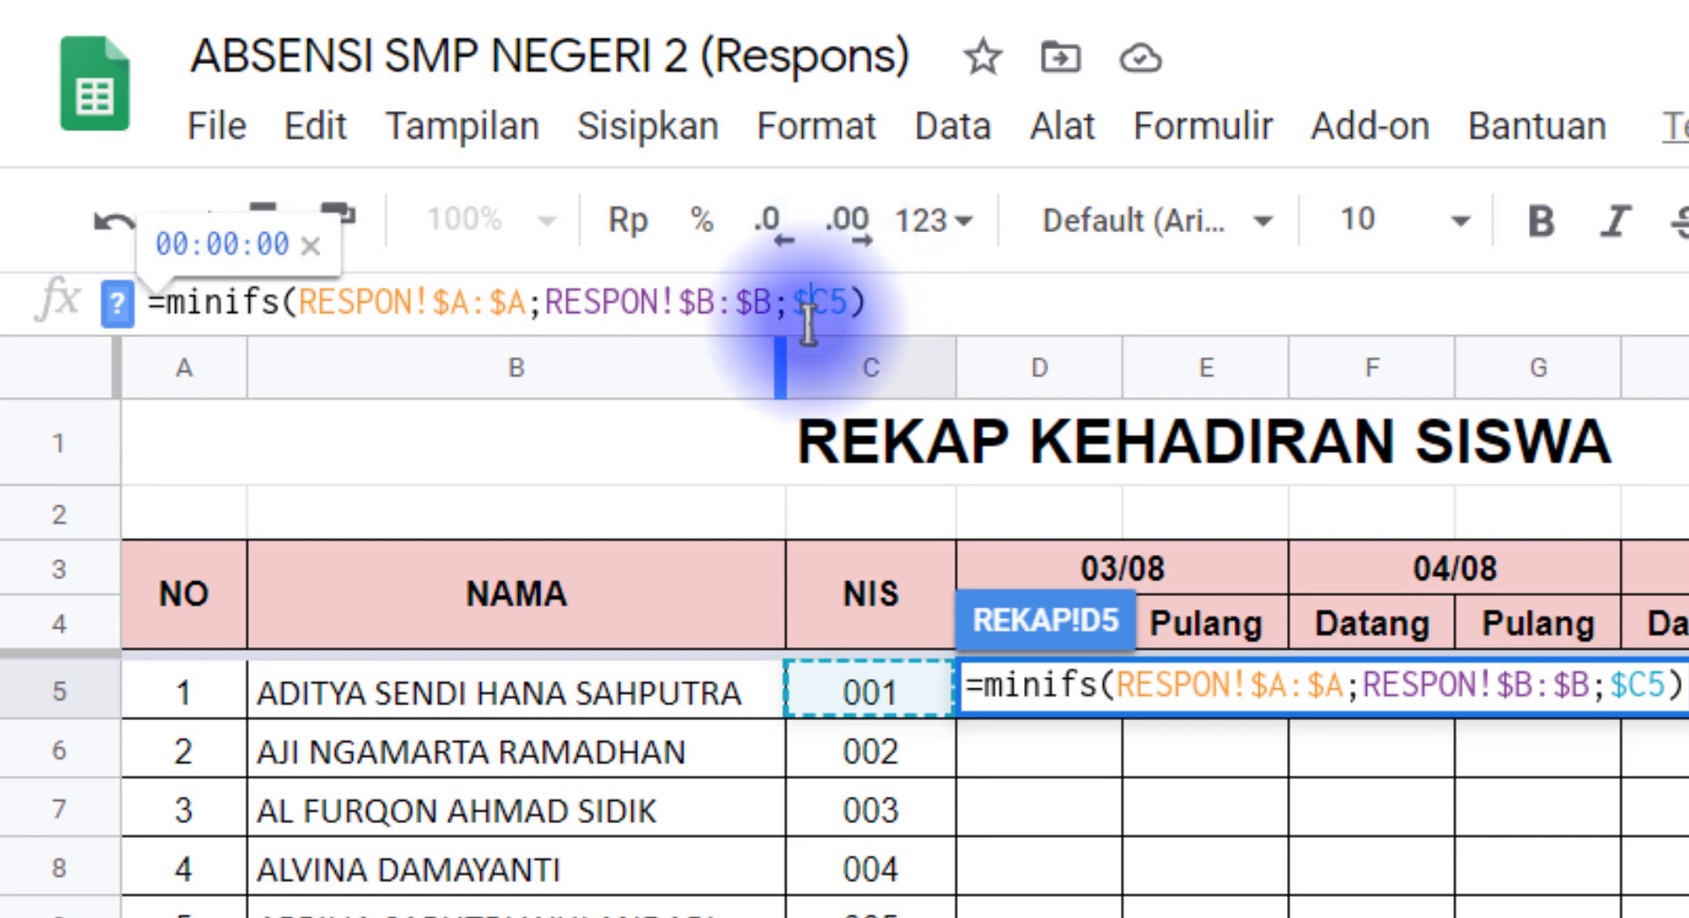
left_click(853, 303)
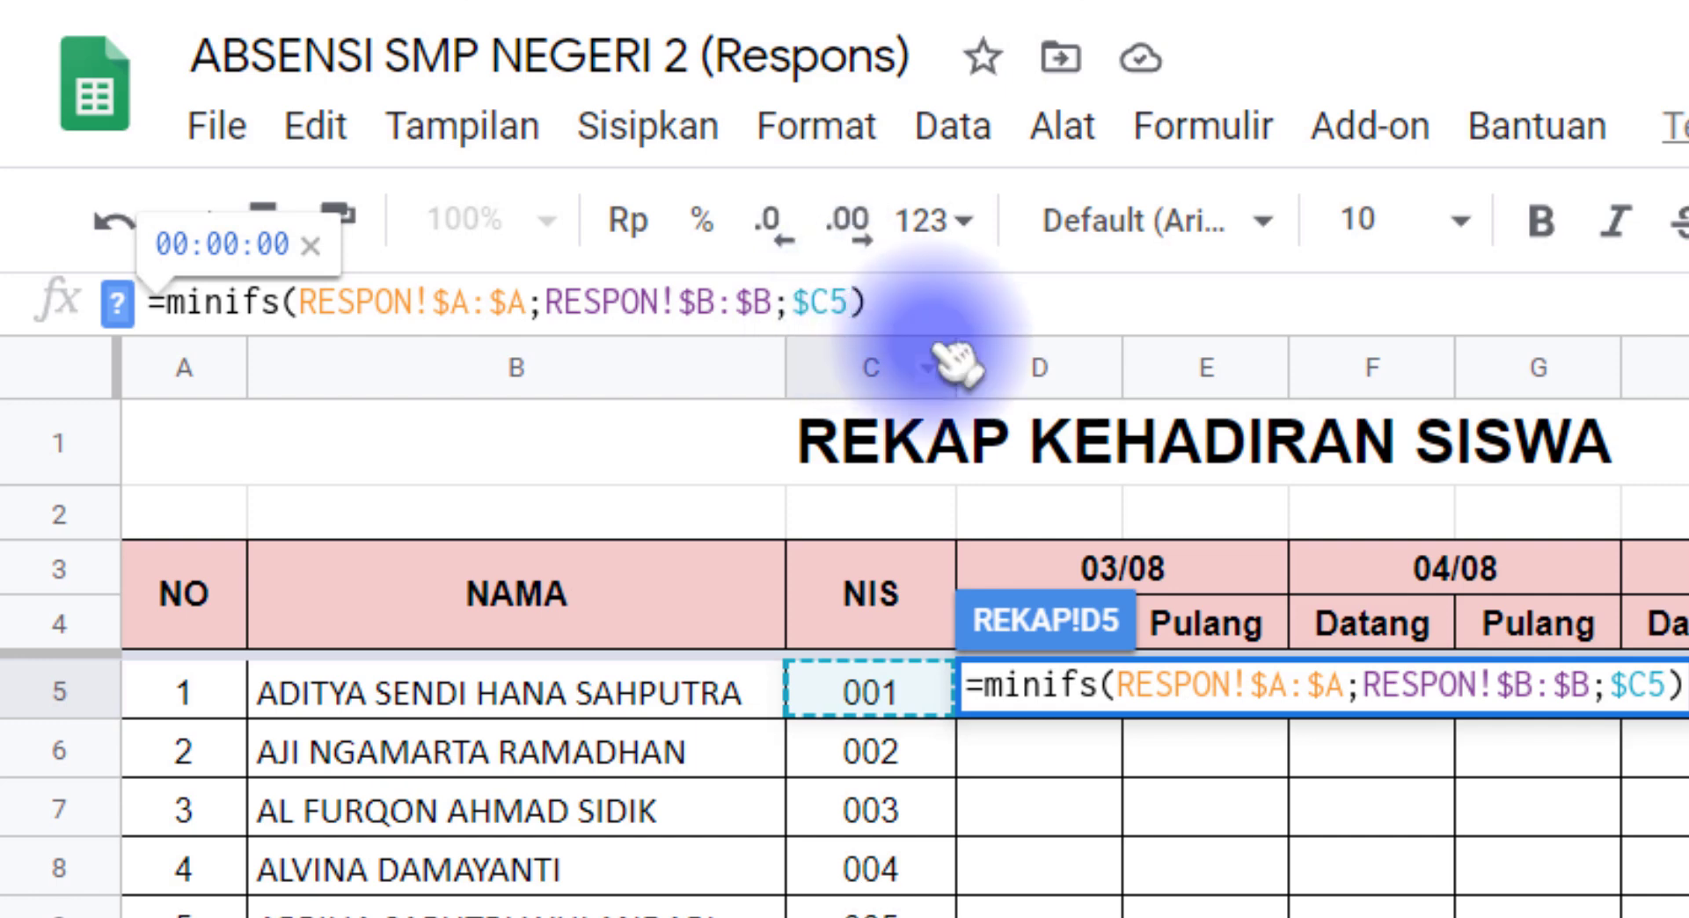
key("Return")
Step: Compare the first student's NIS in REKAP cell C5 with the NIS entries B2:B4 in the RESPON sheet
left_click(1066, 717)
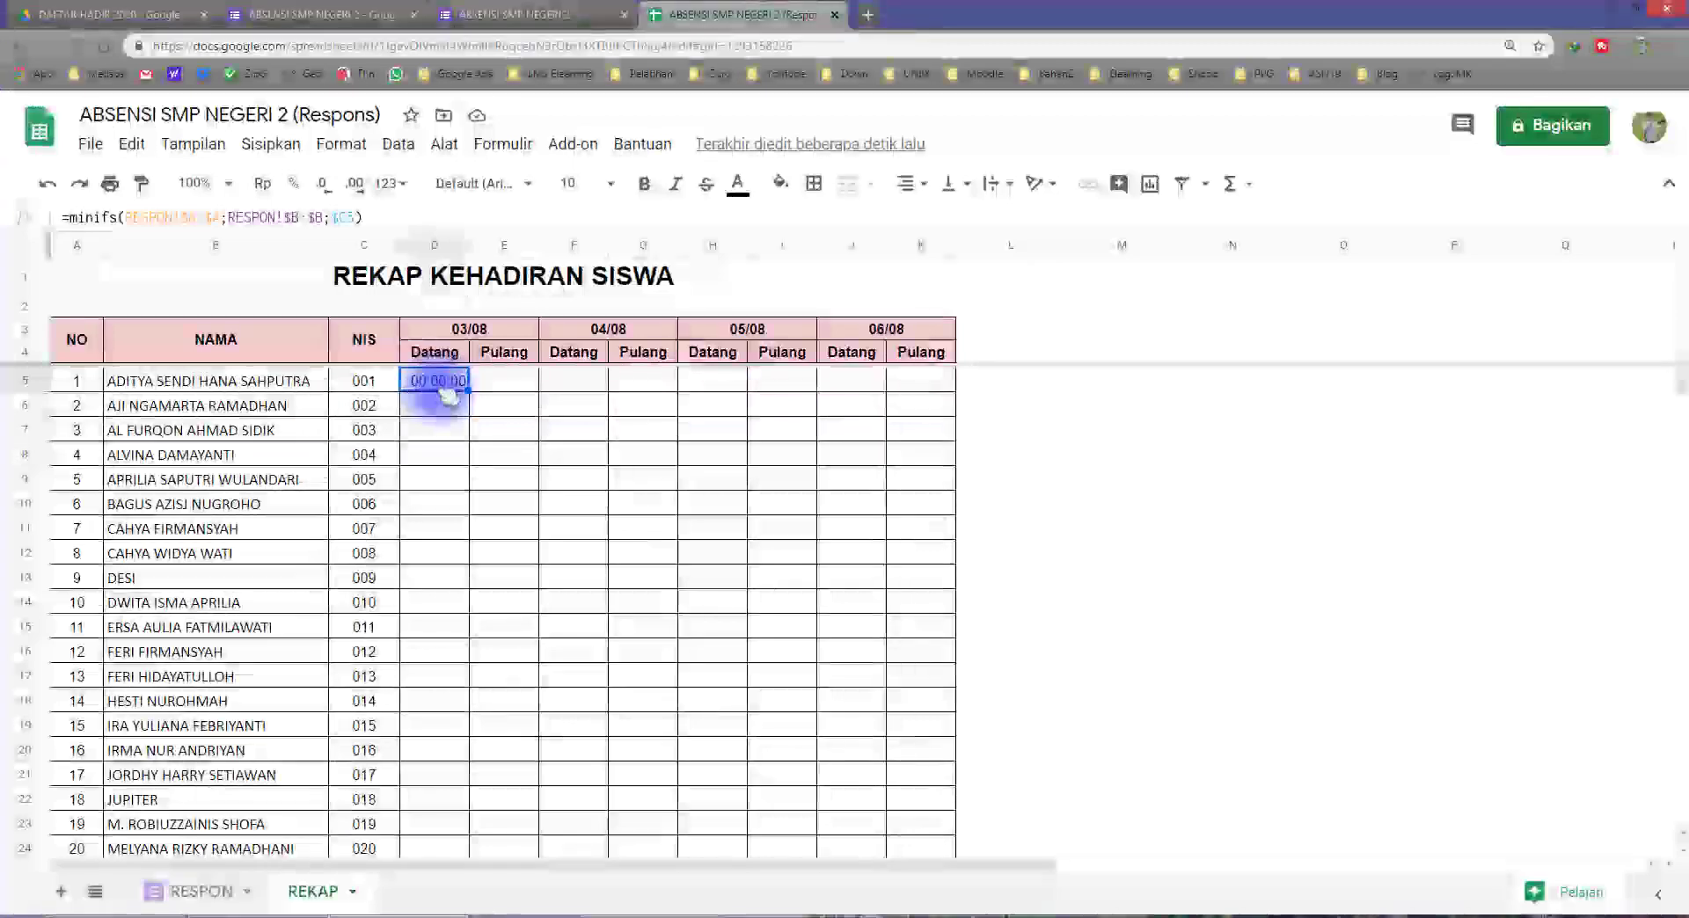
left_click(368, 380)
left_click(198, 891)
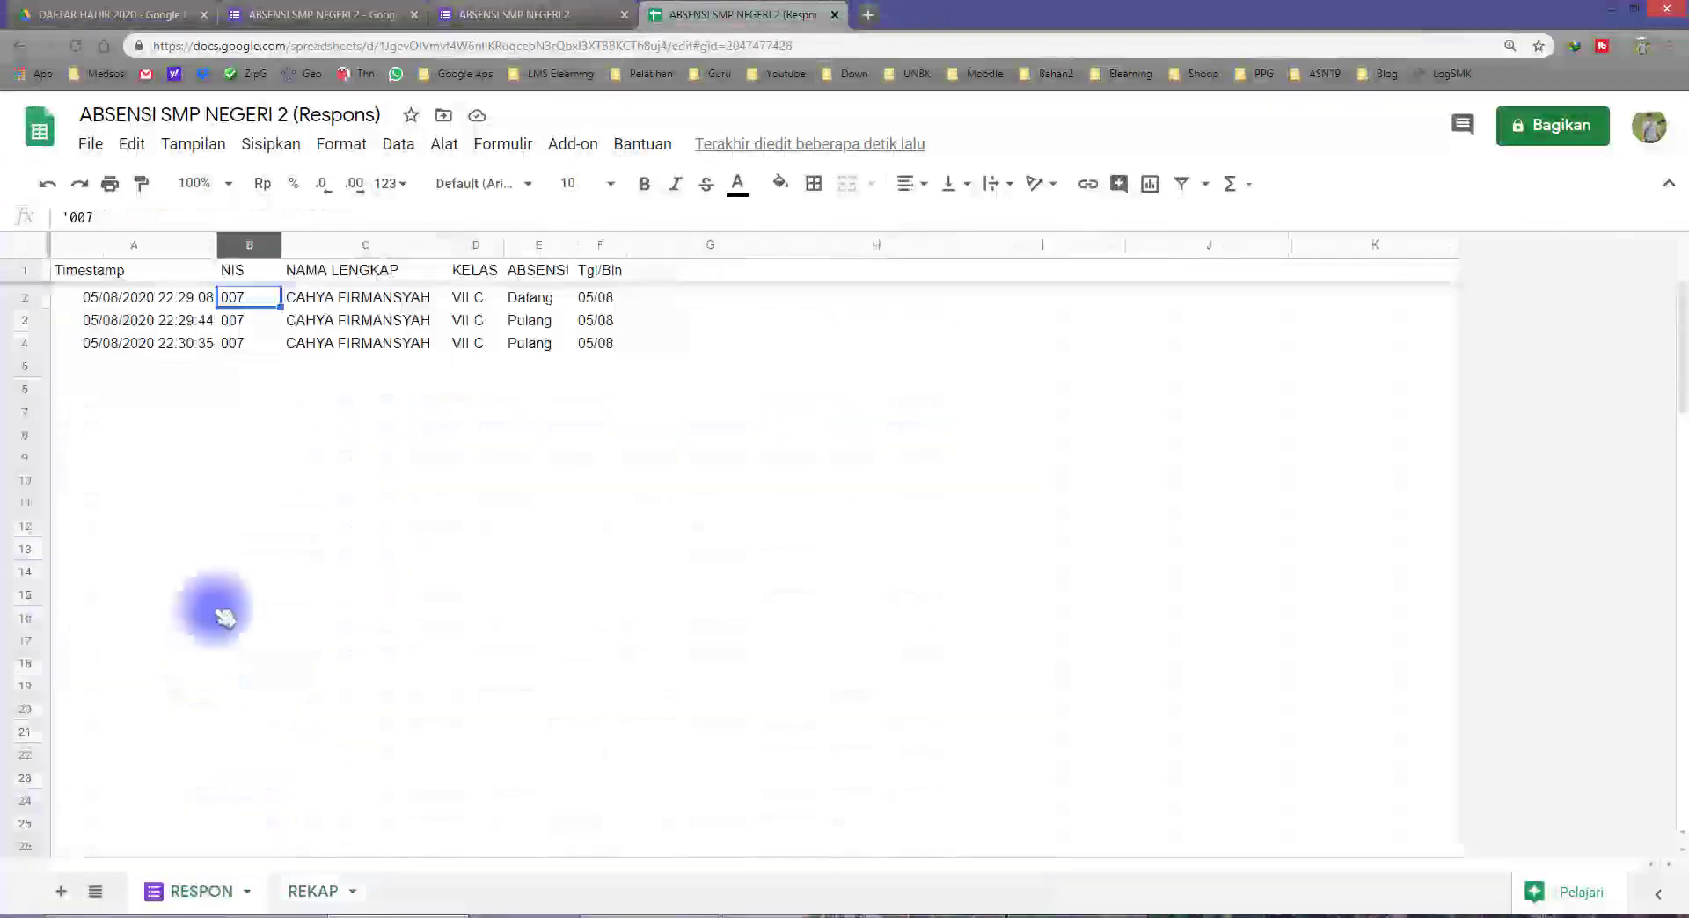
left_click_drag(239, 302, 240, 342)
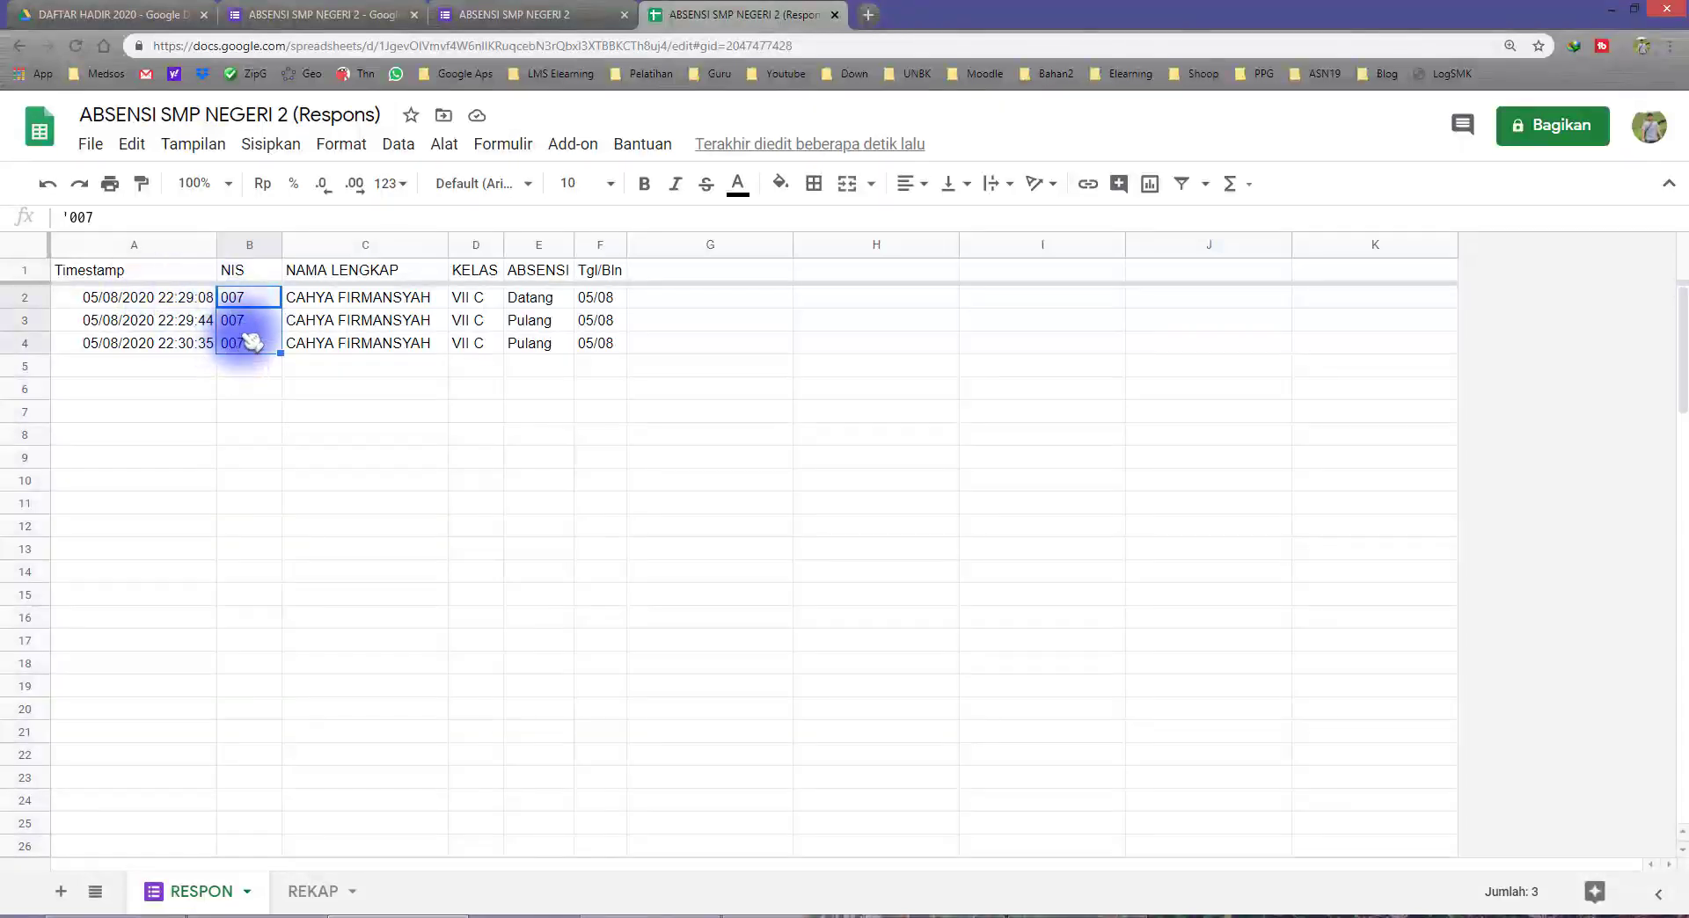
left_click(313, 891)
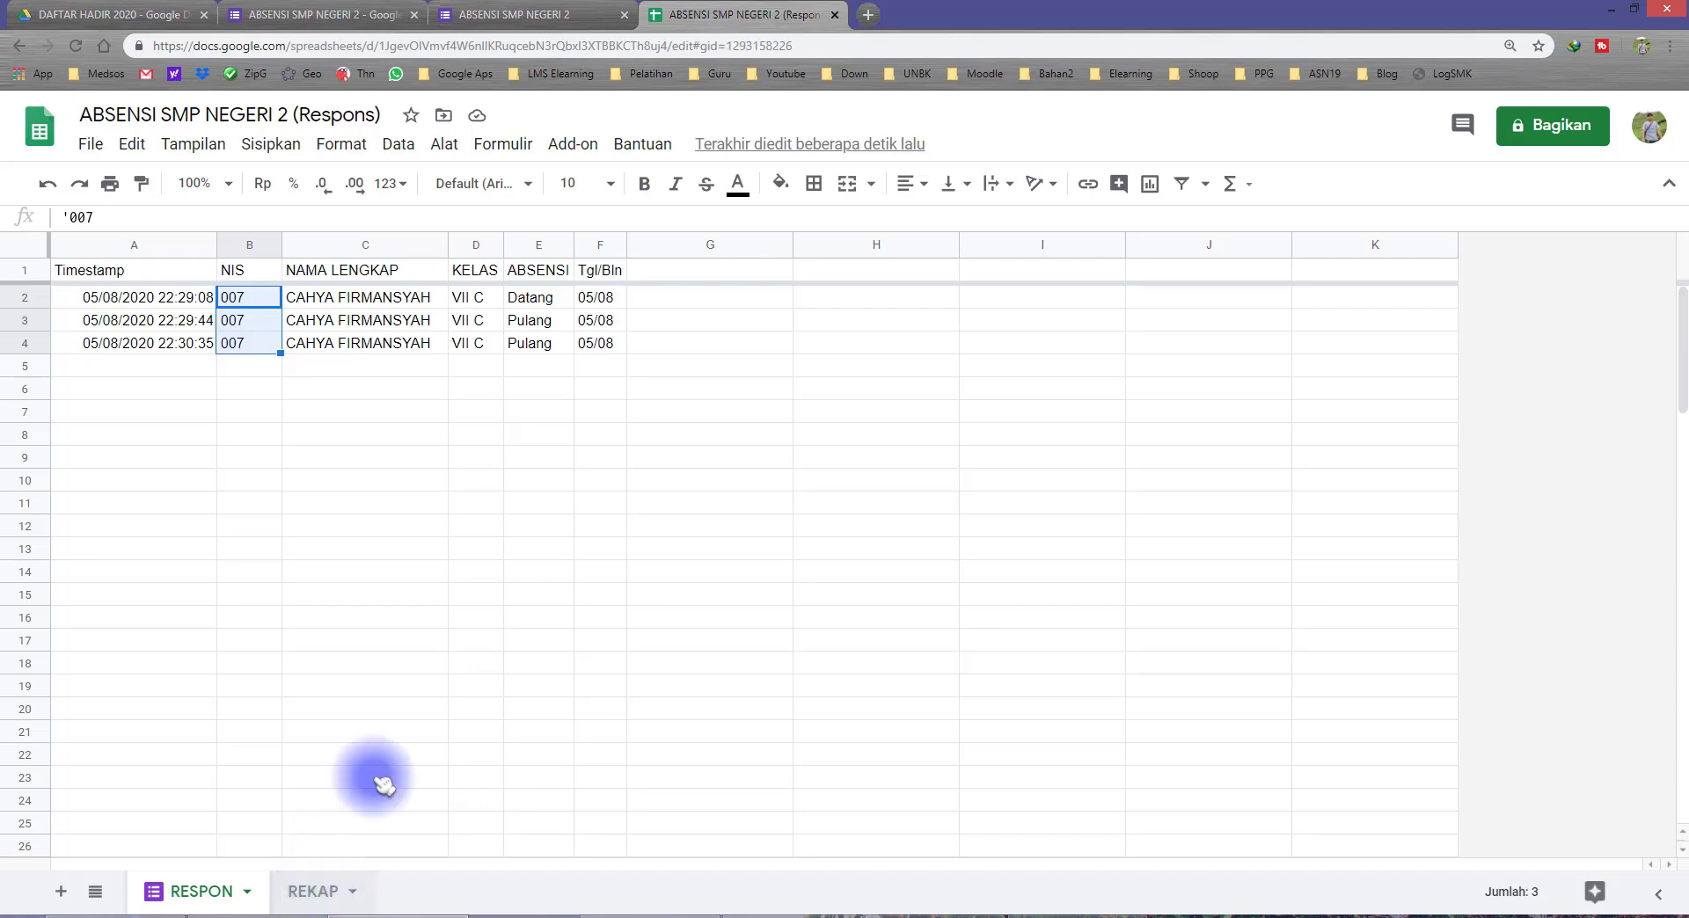
Step: Copy the D5 formula of the REKAP sheet and paste it as formula only into the 03/08 Datang cells D5:D24
left_click(440, 385)
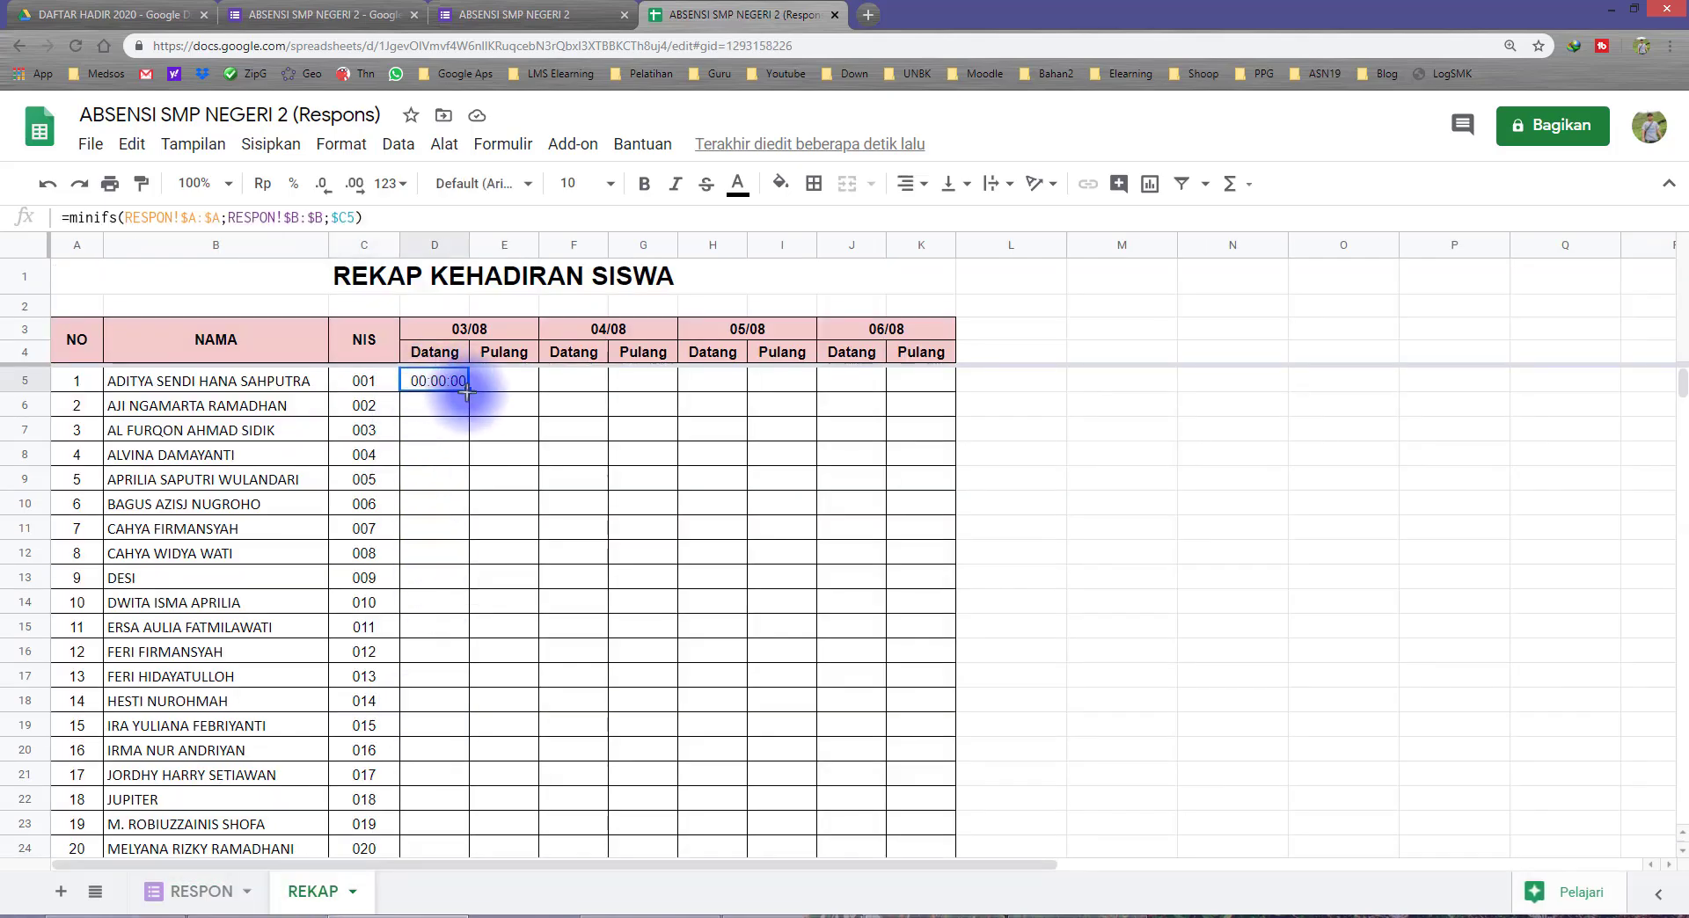
scroll(490, 602, "down", 3)
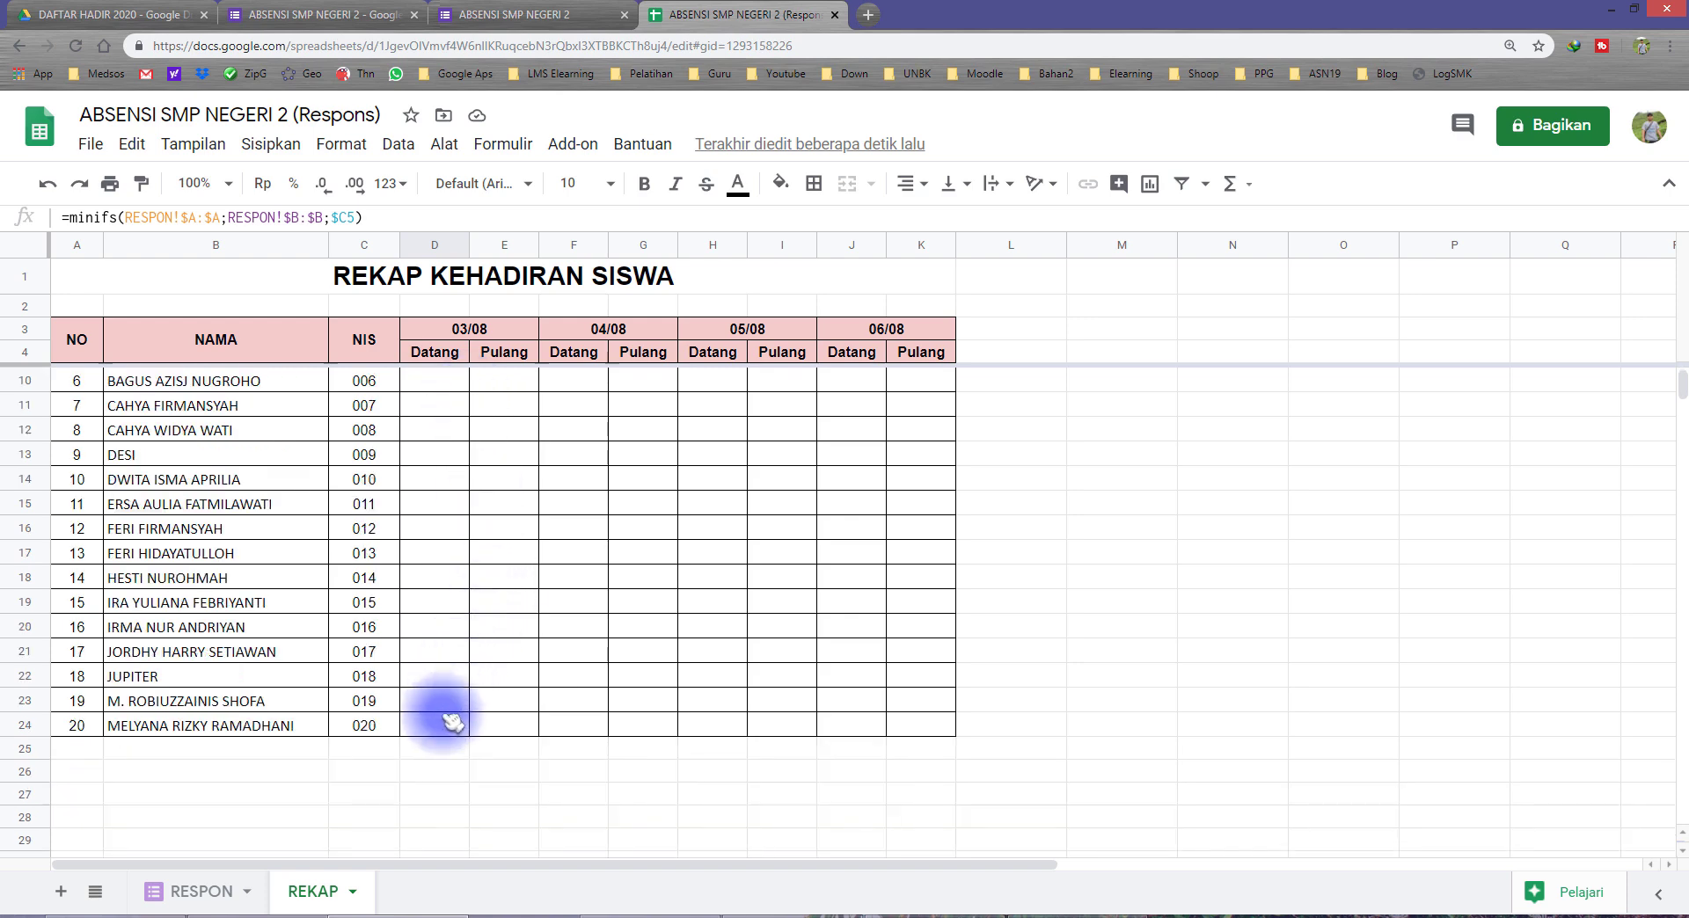
left_click_drag(451, 722, 453, 723)
scroll(453, 616, "up", 3)
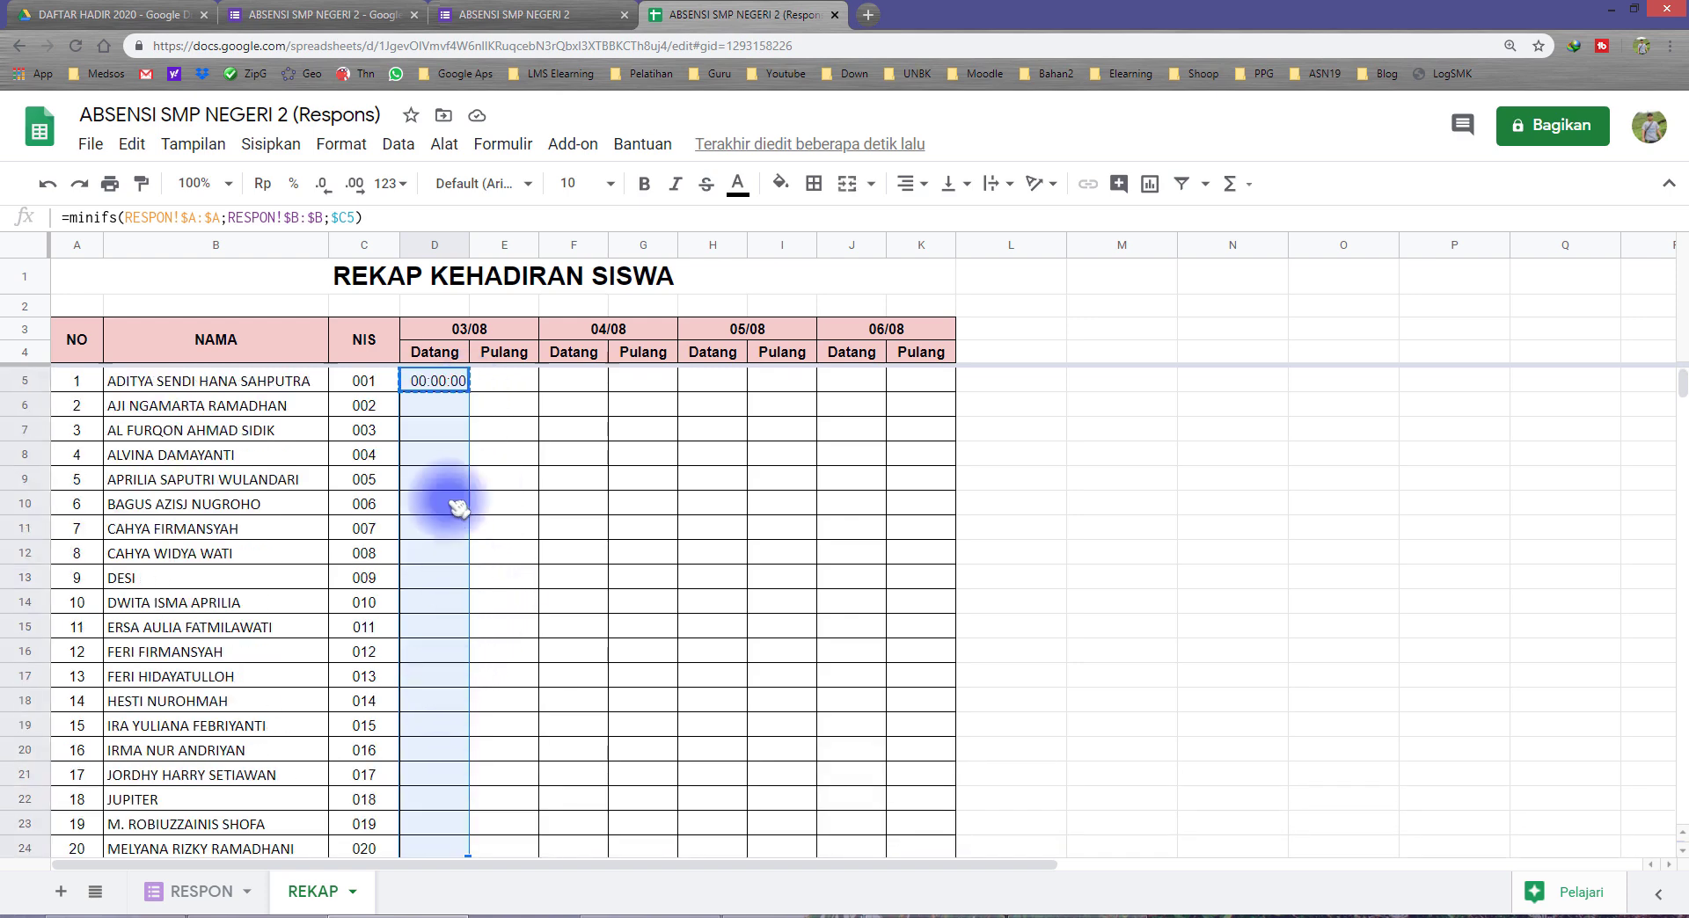
right_click(461, 517)
mouse_move(560, 282)
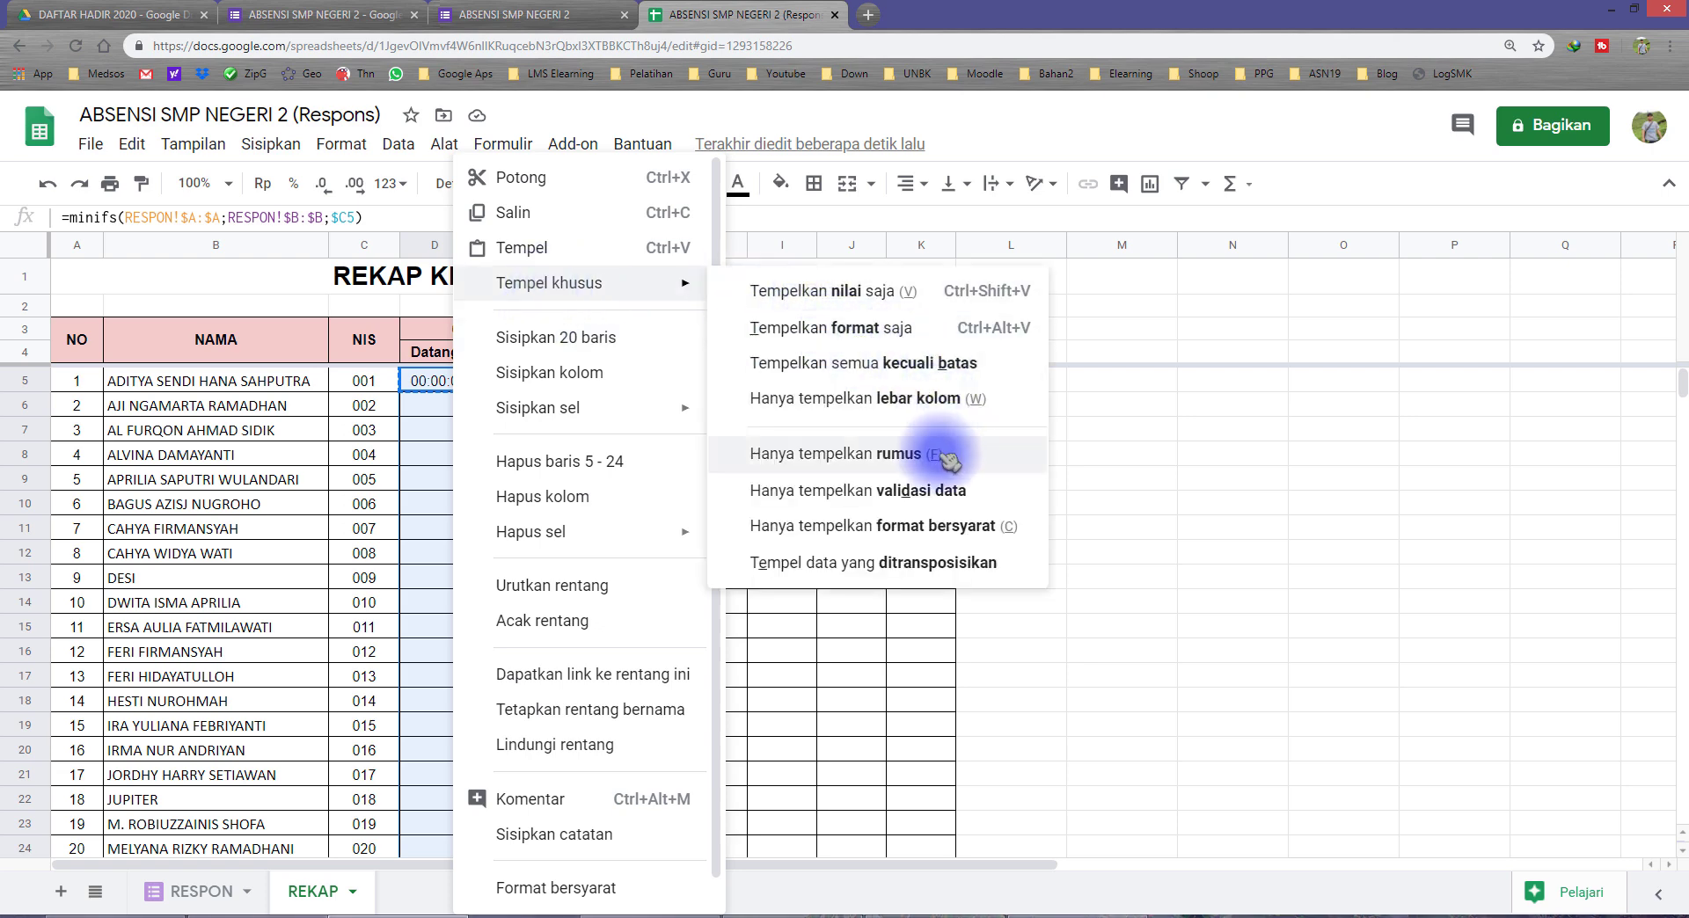
left_click(754, 454)
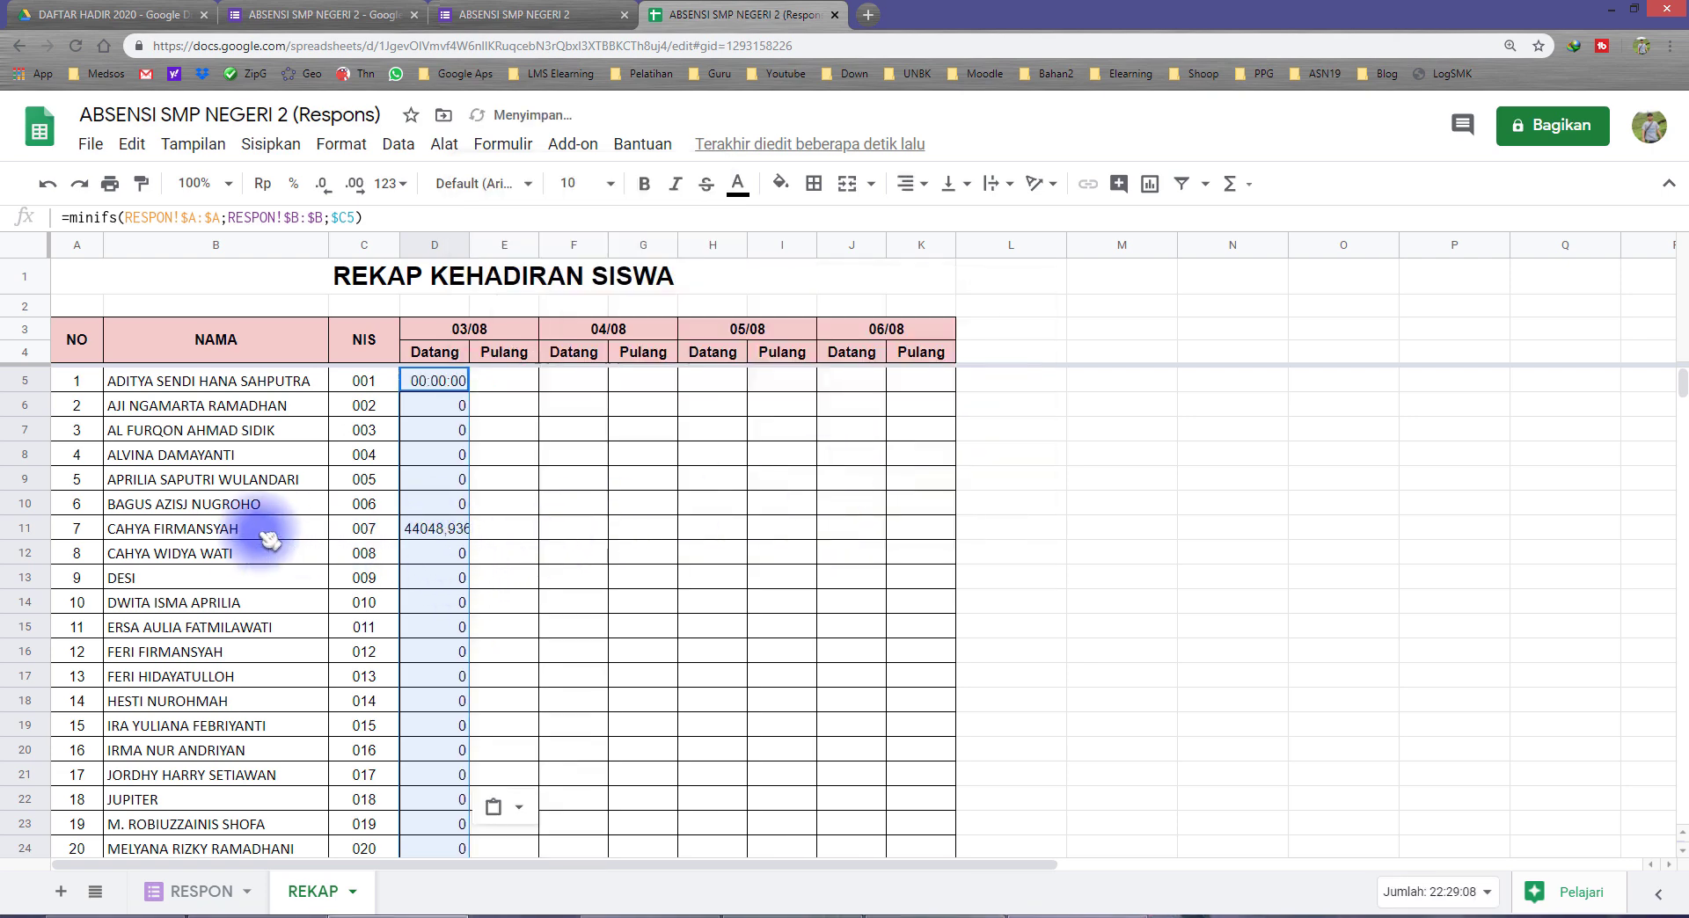
left_click(220, 528)
left_click(373, 527)
left_click(444, 533)
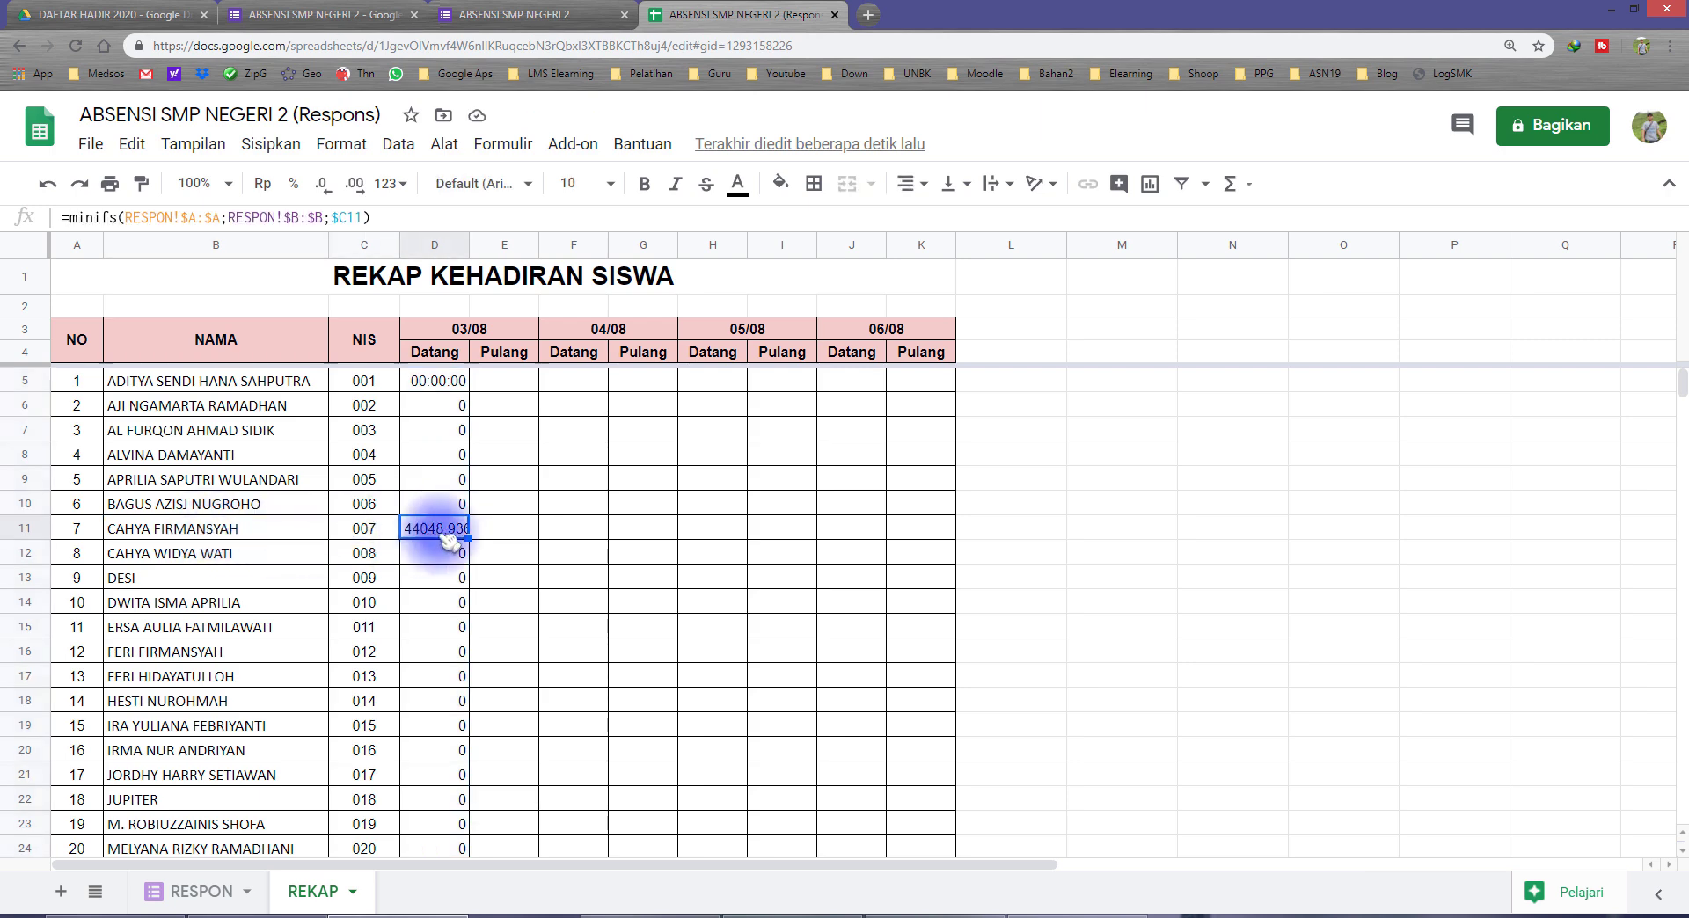
Step: Copy the time format of cell D5 onto the remaining 03/08 Datang cells, D6:D24
left_click(440, 380)
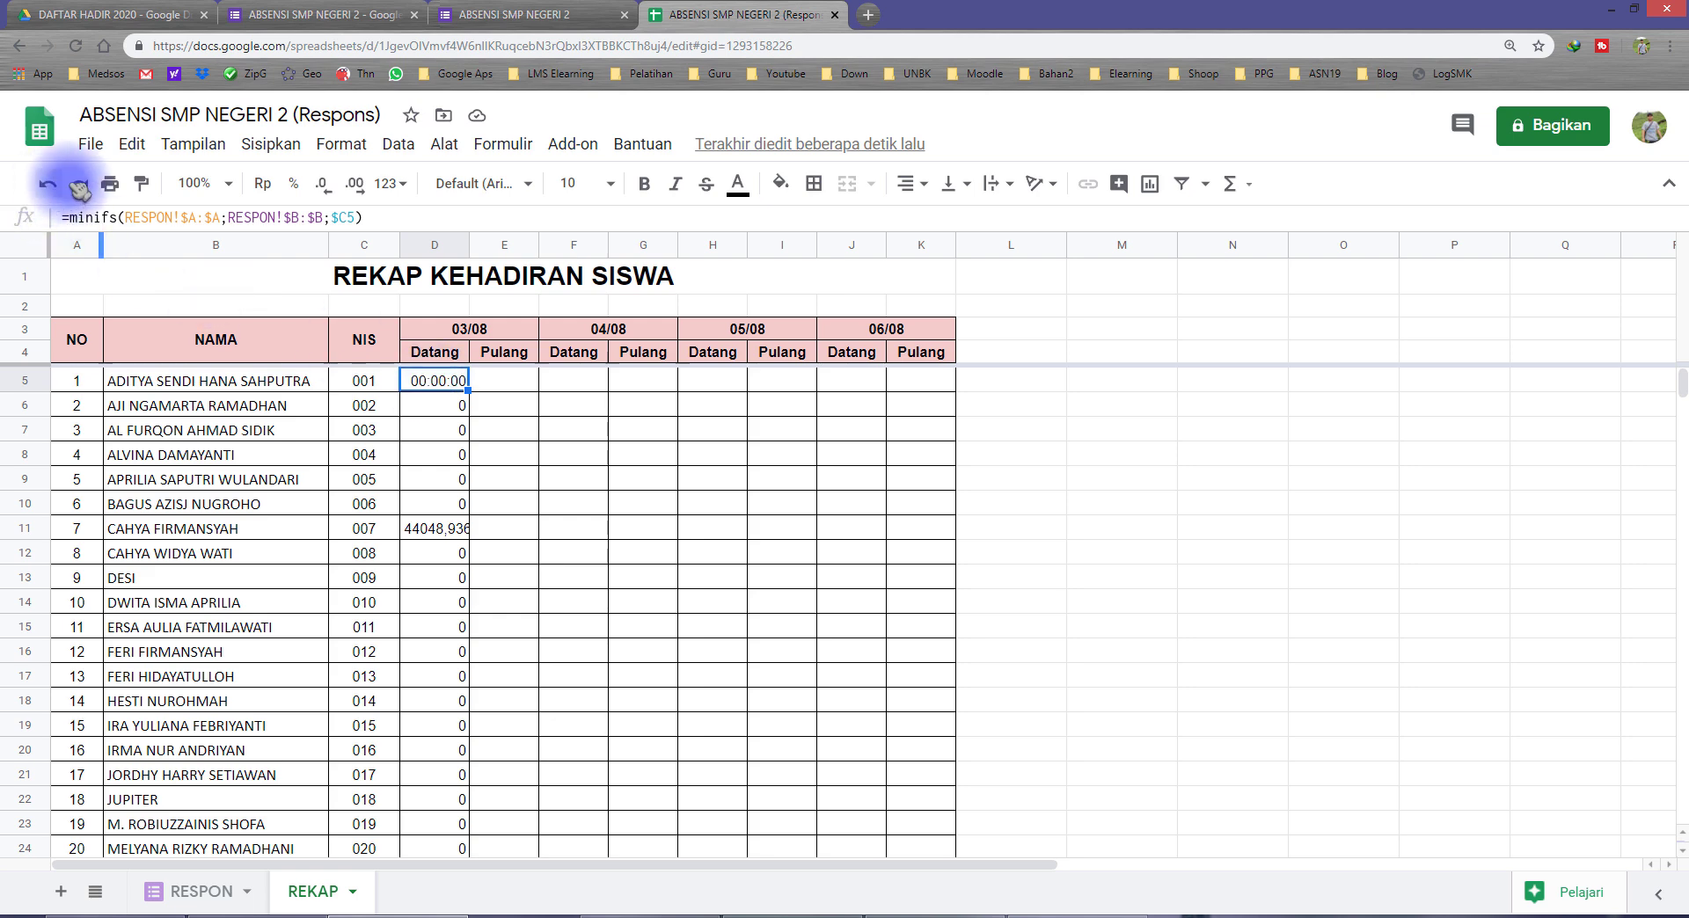
left_click(145, 185)
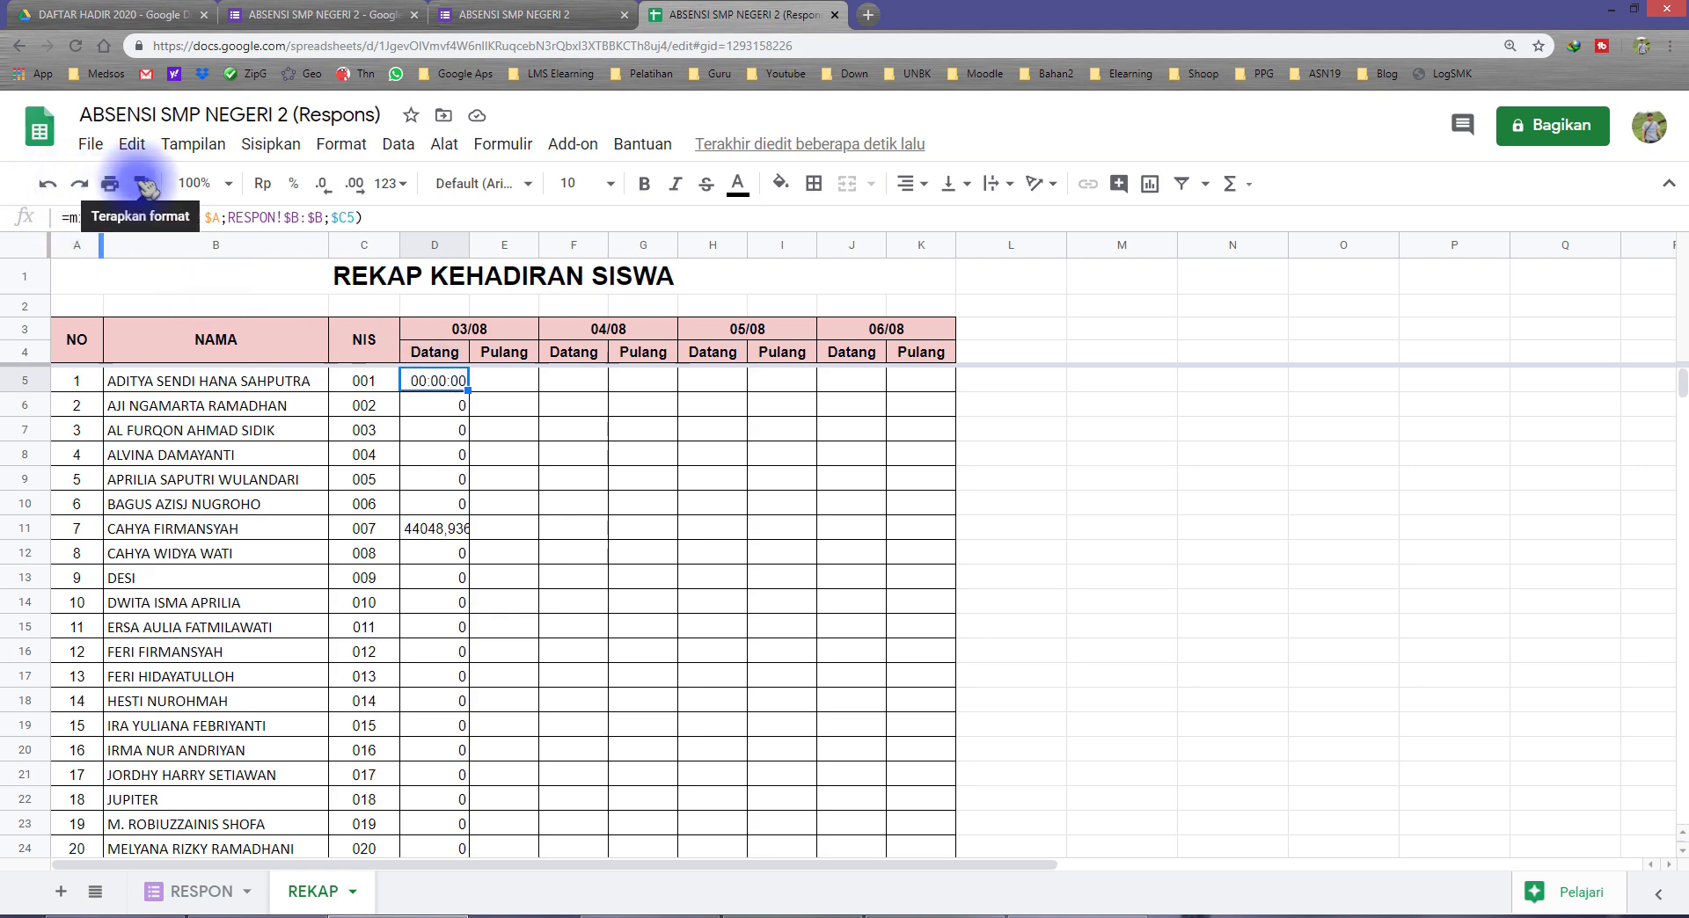
mouse_move(440, 406)
left_mouse_down()
mouse_move(433, 871)
mouse_move(433, 538)
mouse_move(452, 628)
left_mouse_up()
left_click(440, 527)
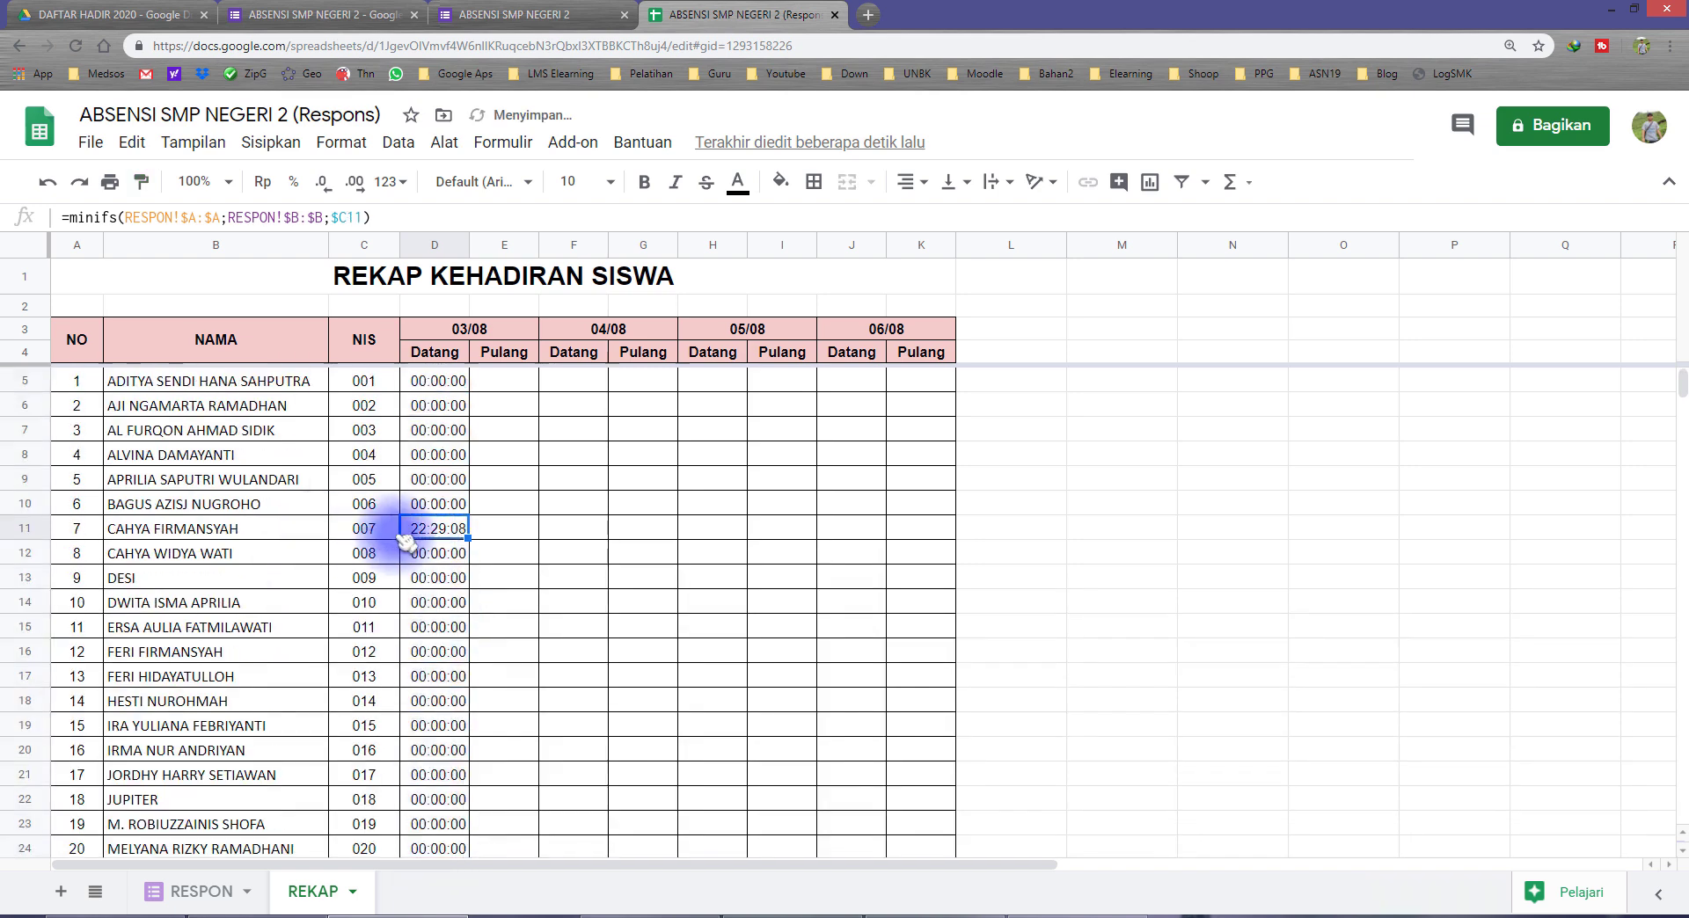
Step: Check the NIS and 03/08 Datang time in row 11 of REKAP against the response timestamps in the RESPON sheet
left_click(373, 529)
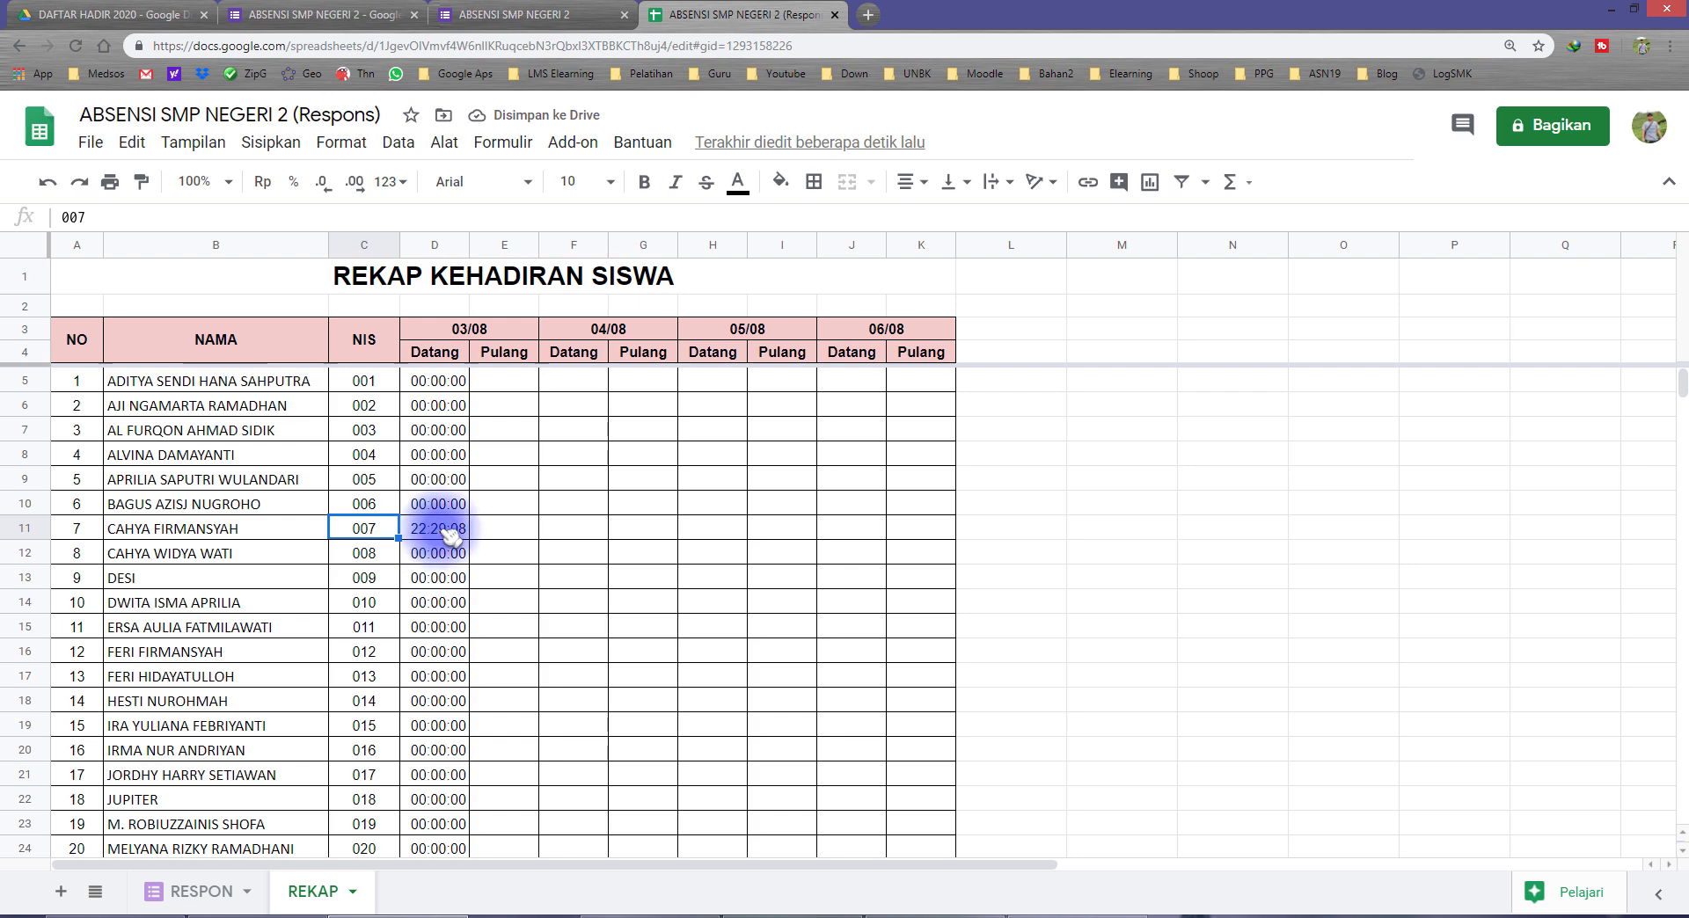
left_click(440, 530)
left_click(380, 532)
left_click(435, 530)
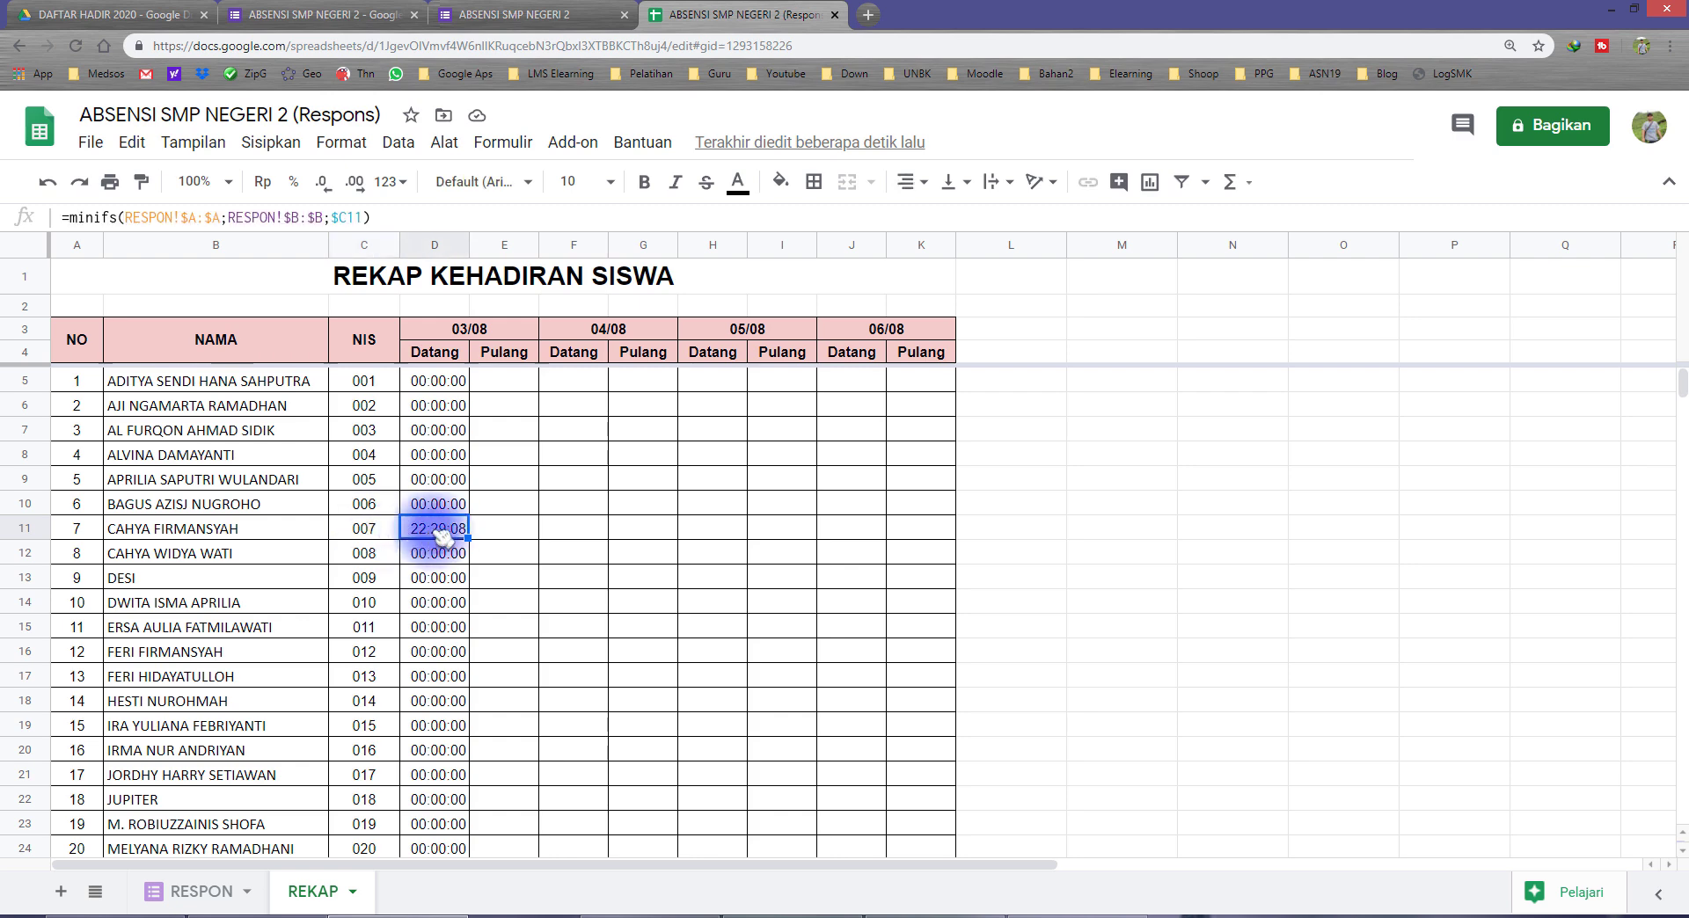
left_click(379, 533)
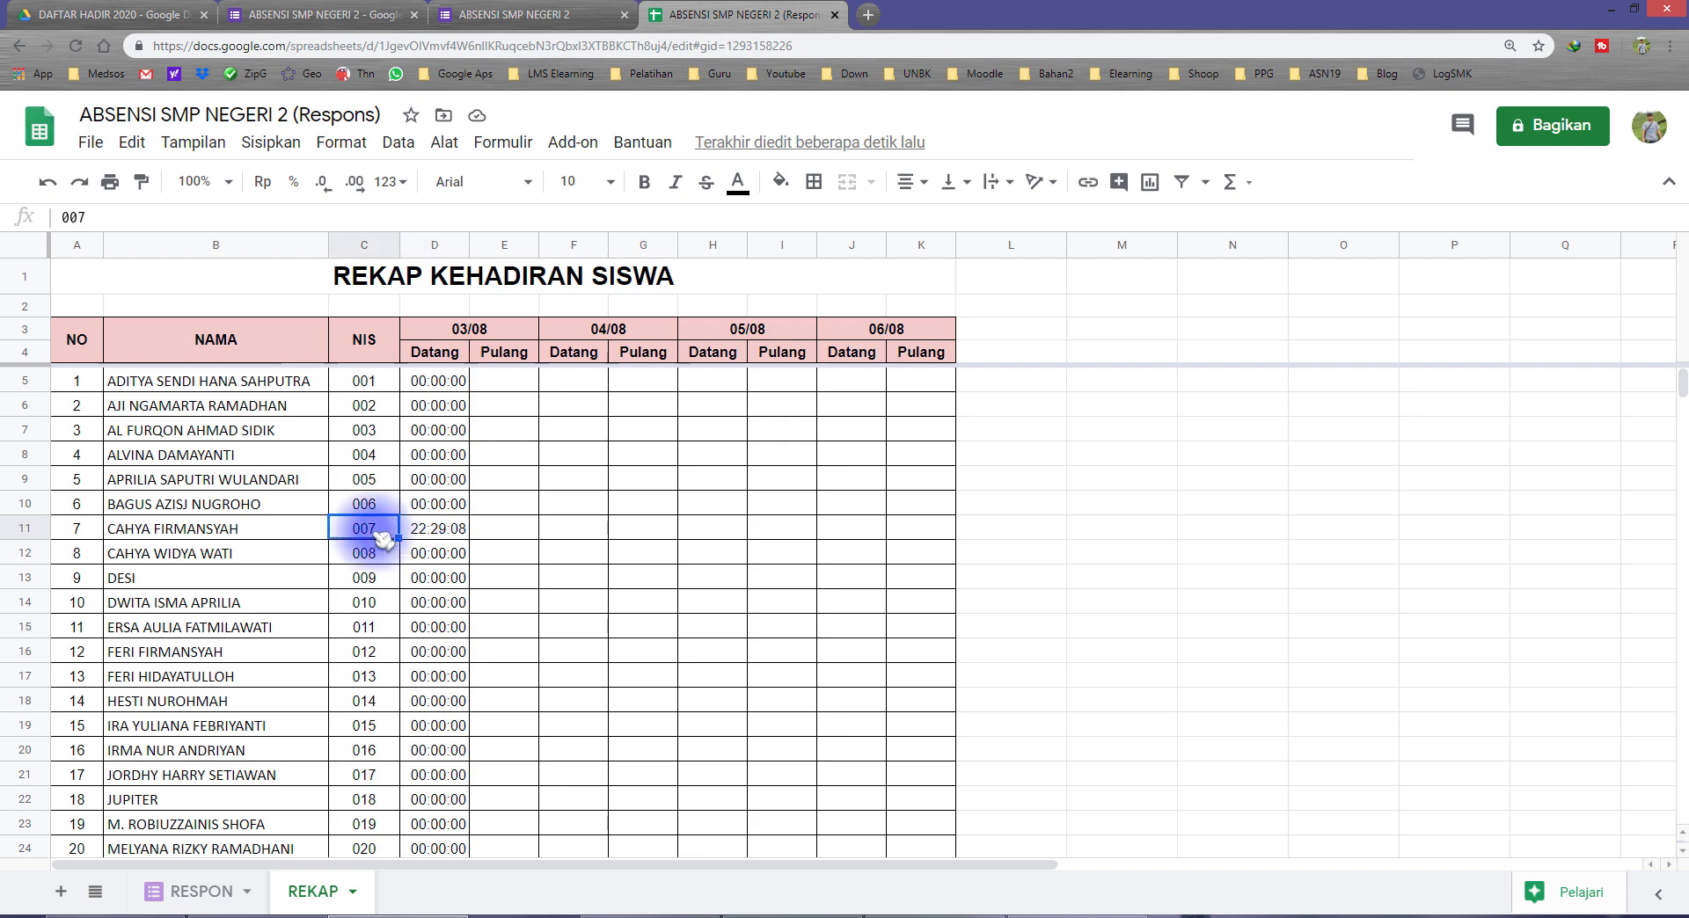
left_click(429, 531)
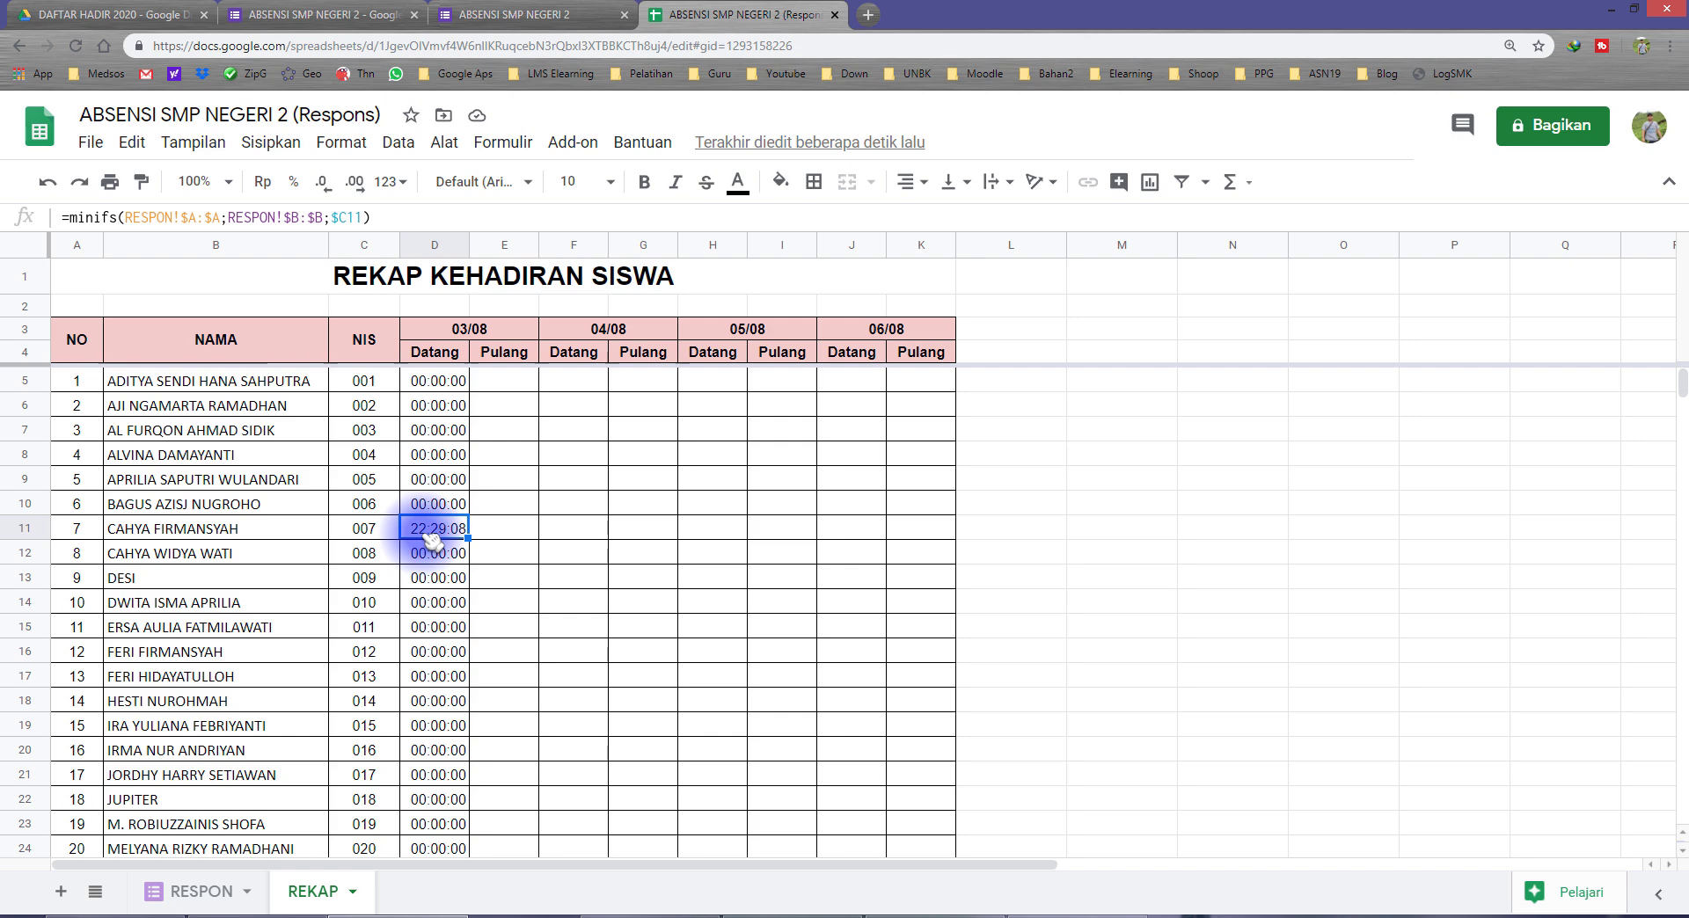
left_click(364, 534)
left_click(207, 891)
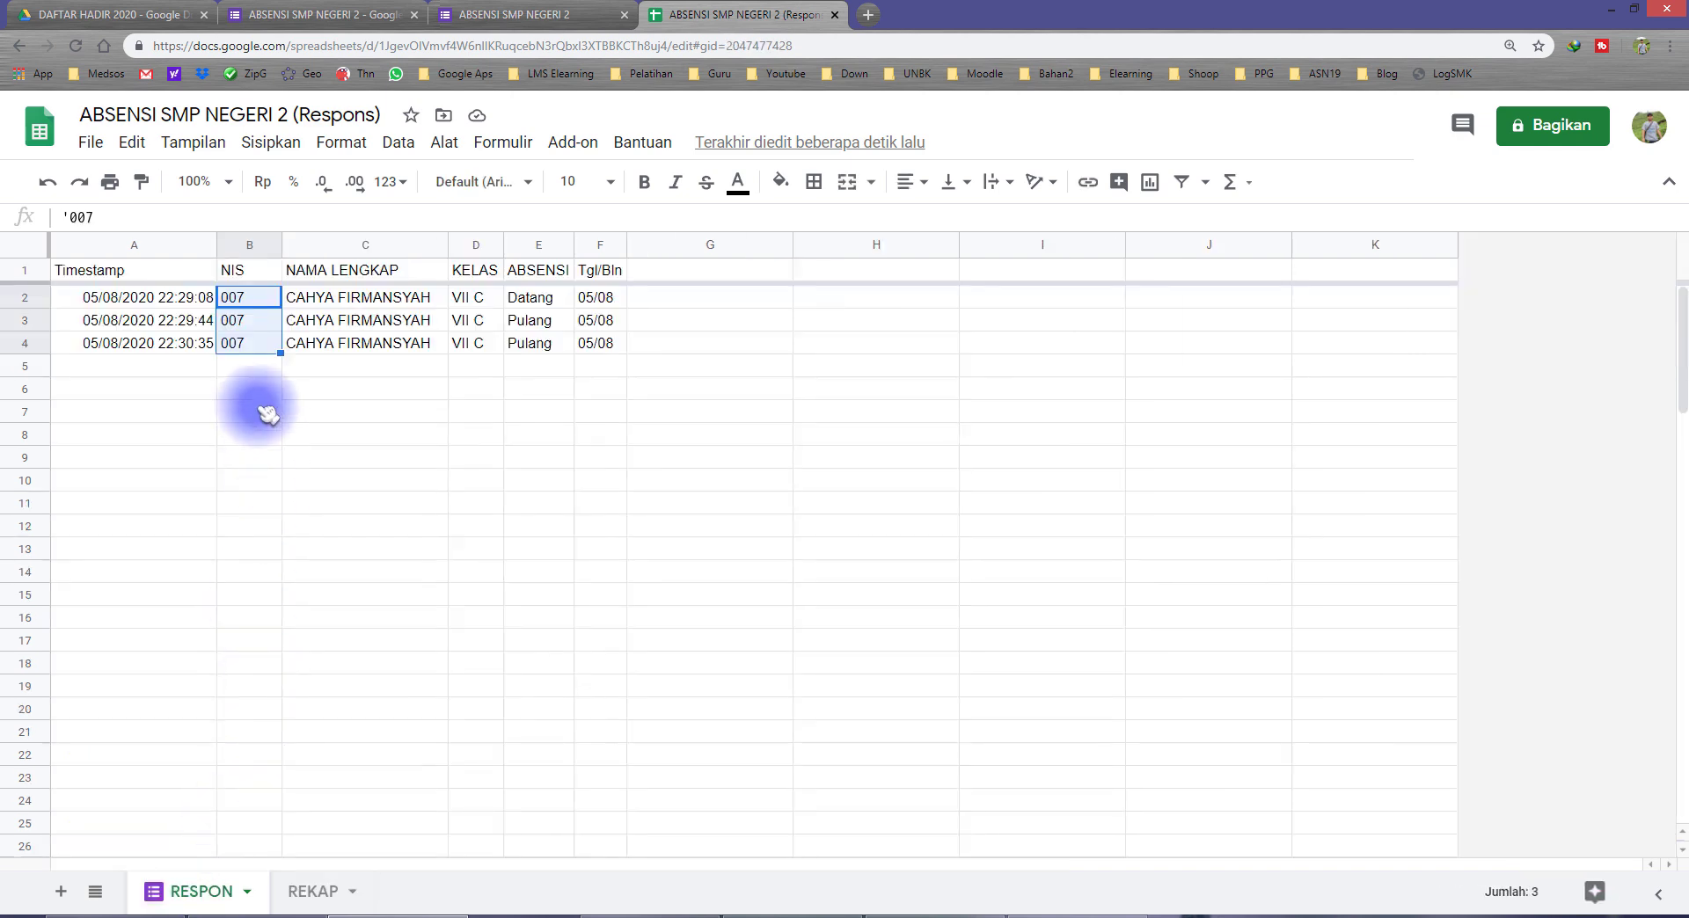
left_click(268, 369)
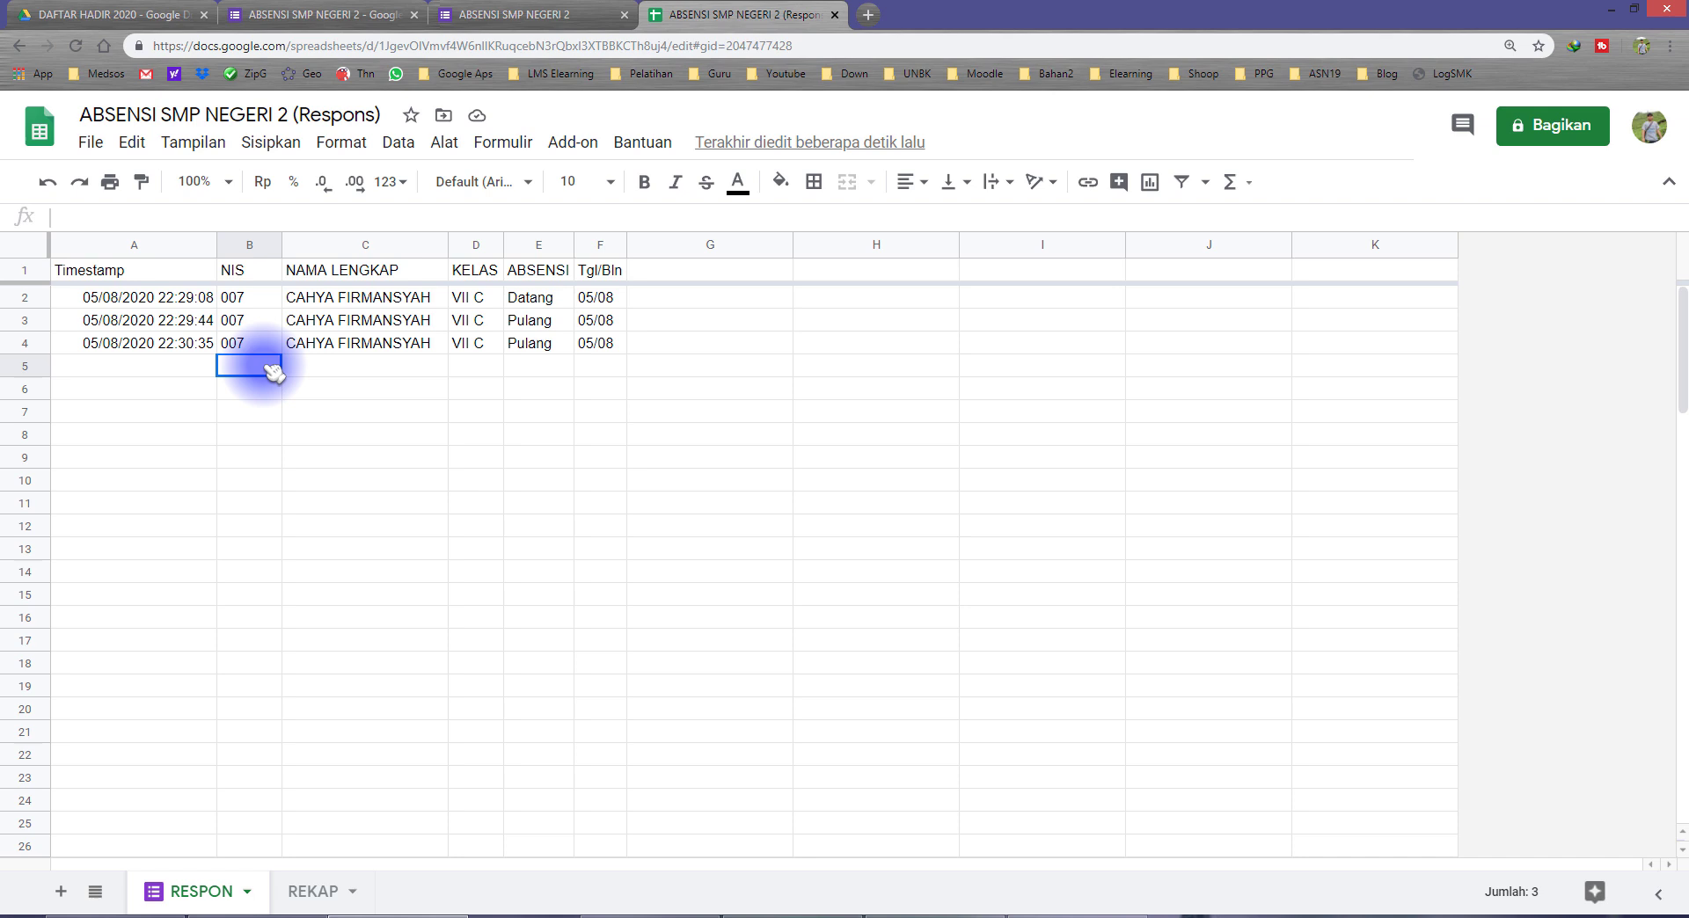
left_click(110, 299)
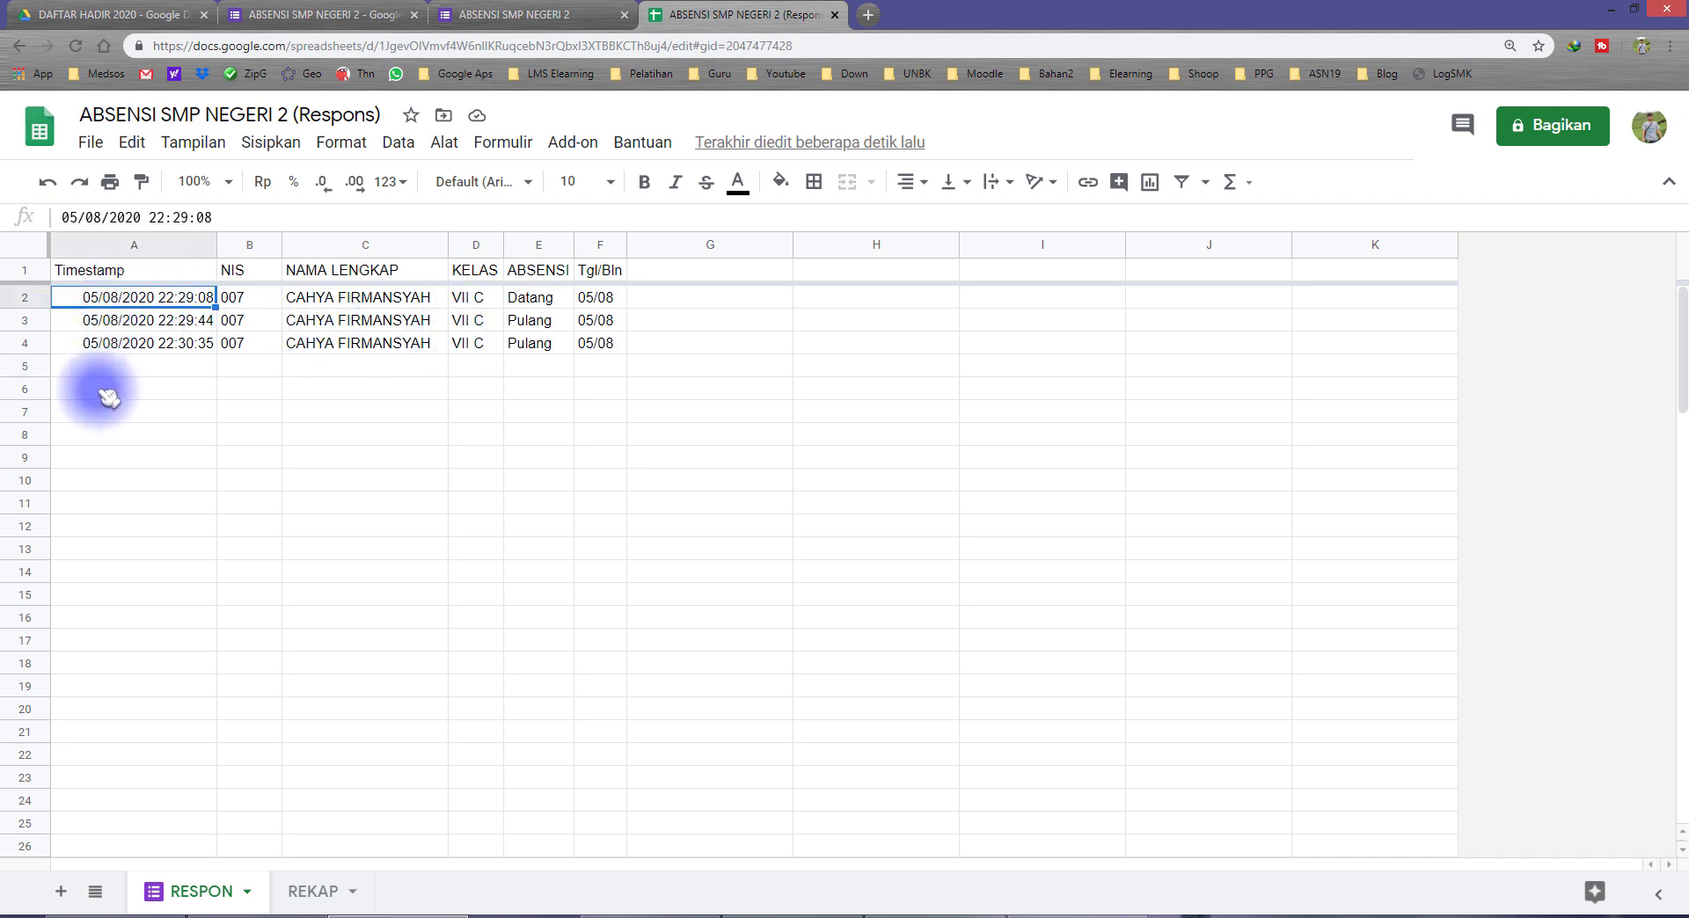
left_click(107, 398)
left_click(110, 483)
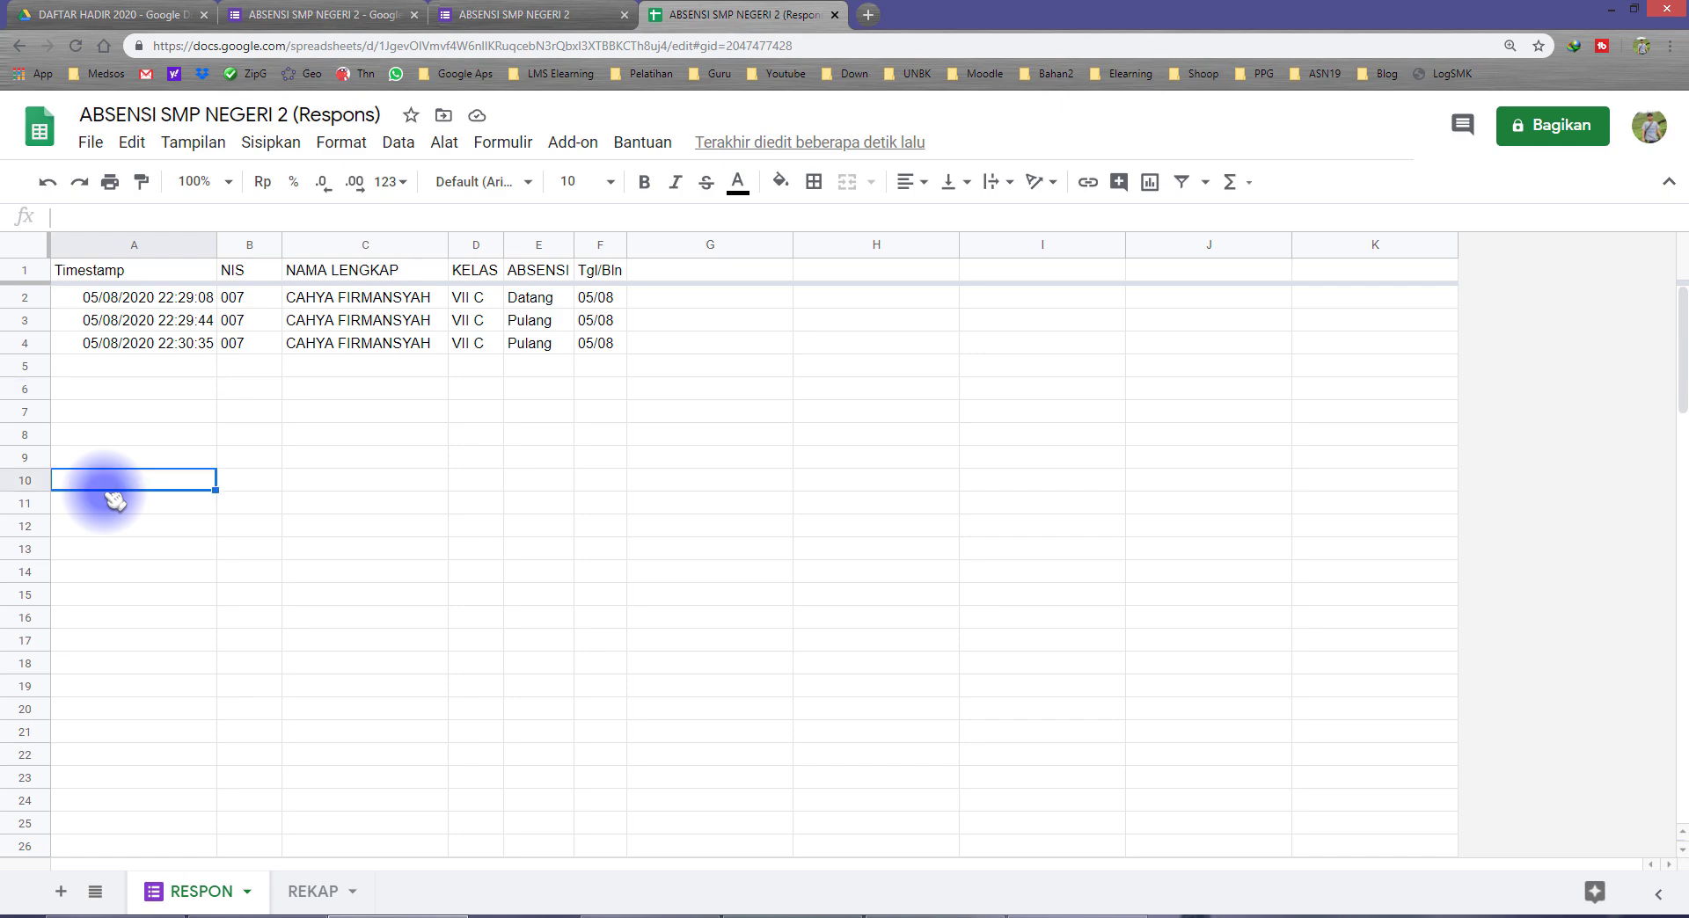
left_click(321, 892)
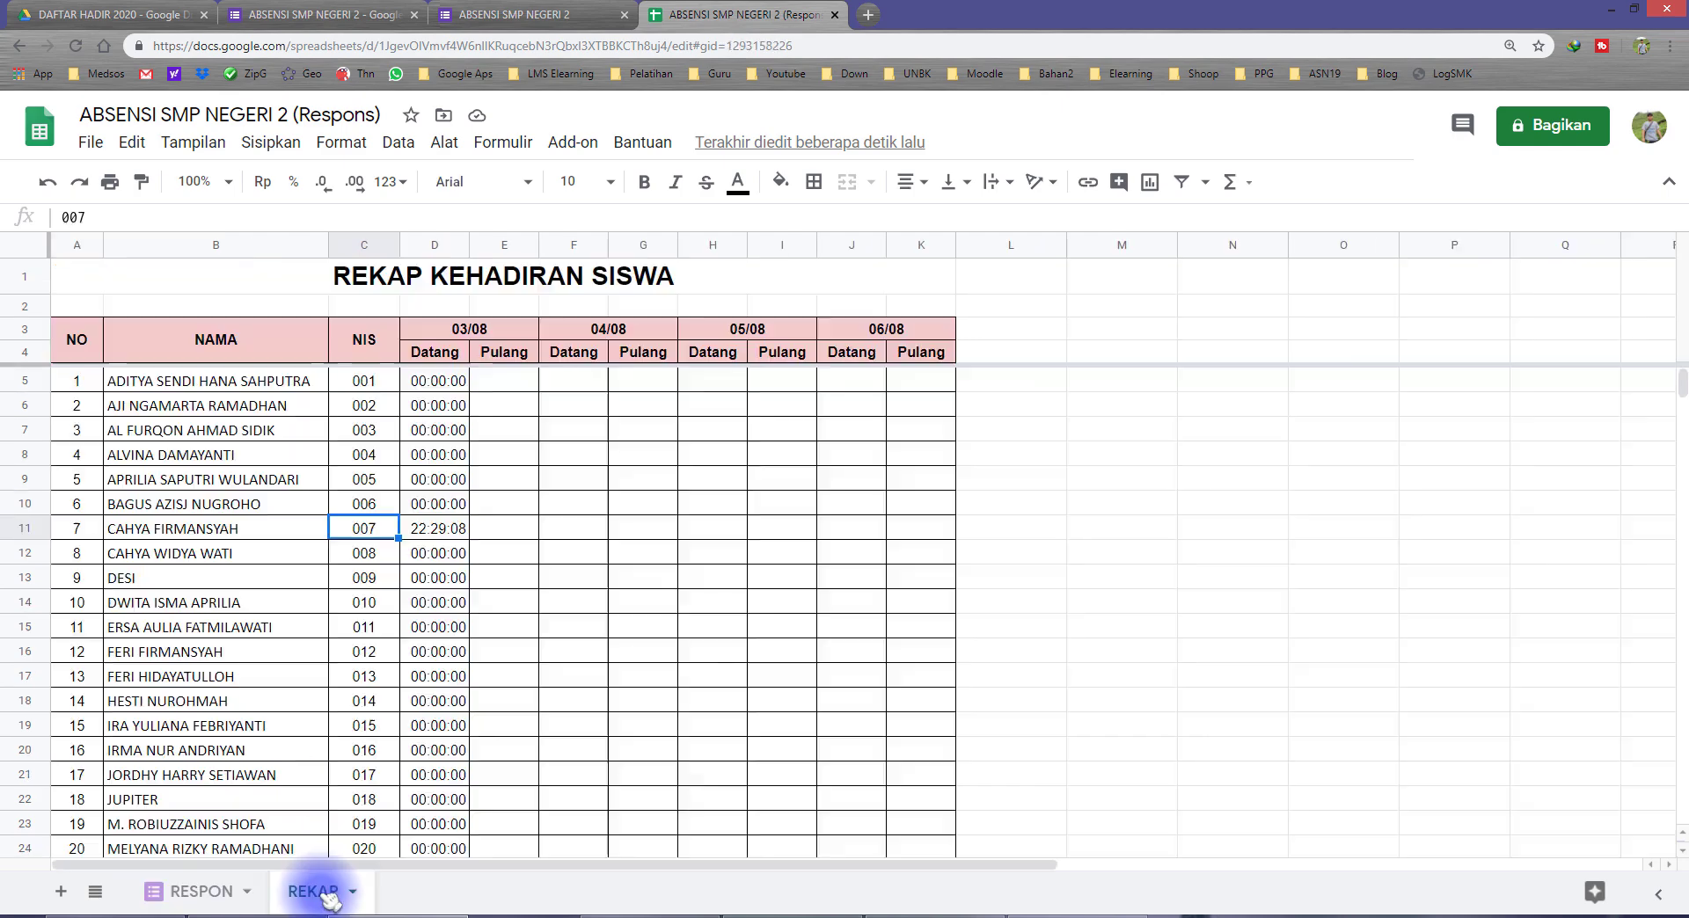
Step: Compare the 03/08 Datang time in row 11 of REKAP with the date in the merged header D3
left_click(435, 528)
left_click(453, 333)
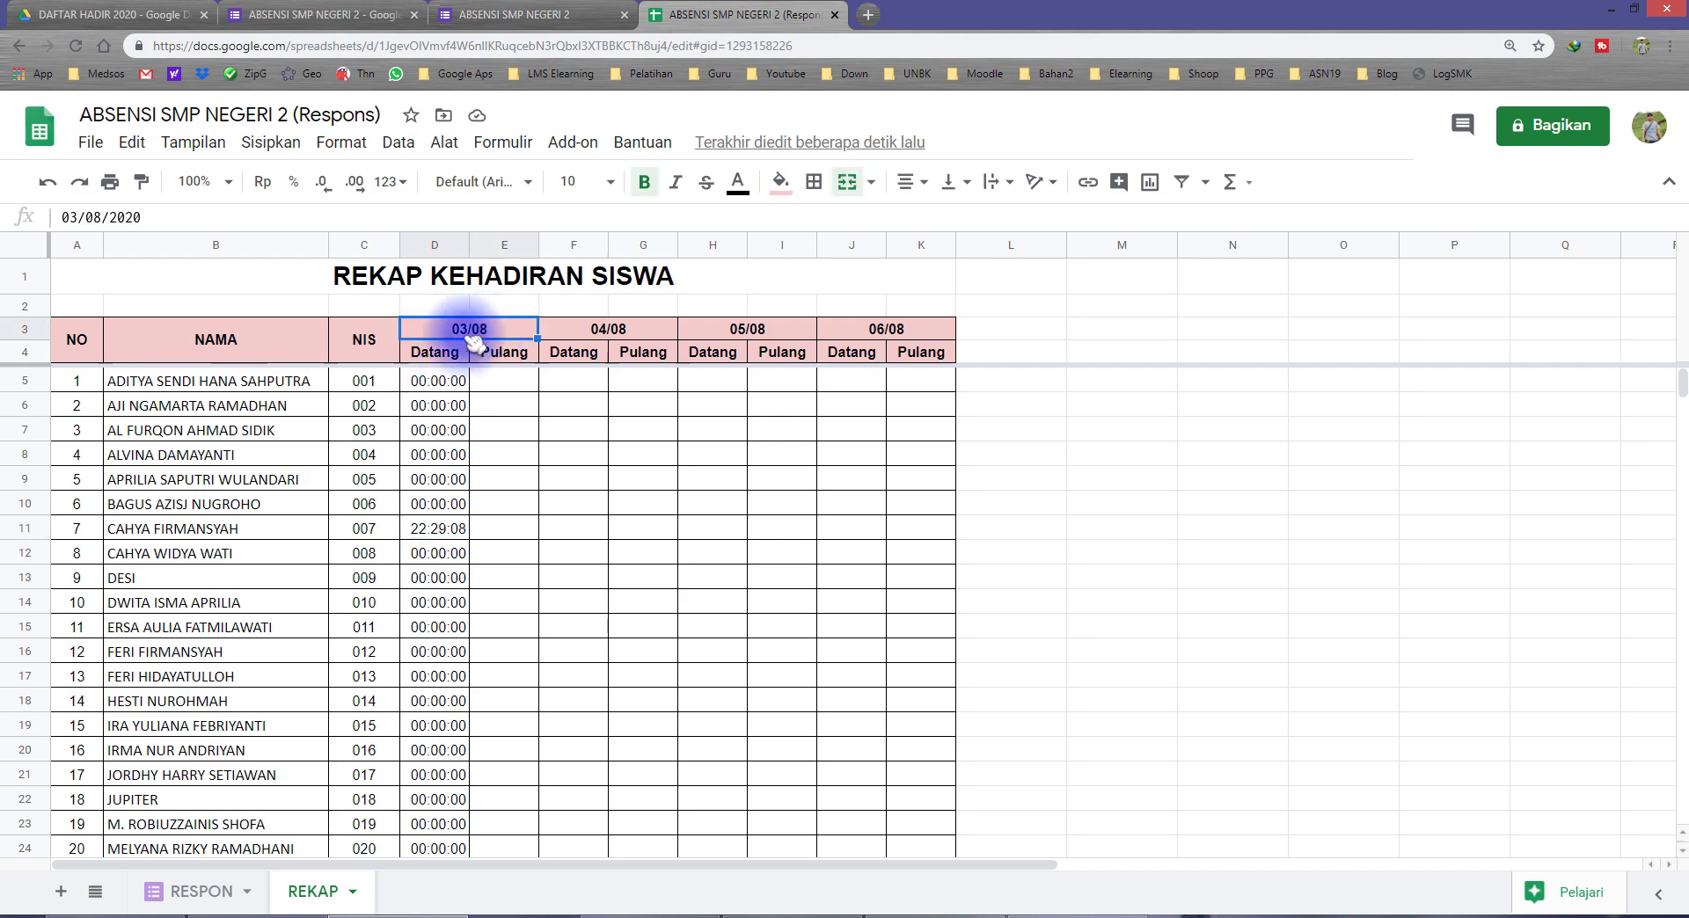
left_click(1, 317)
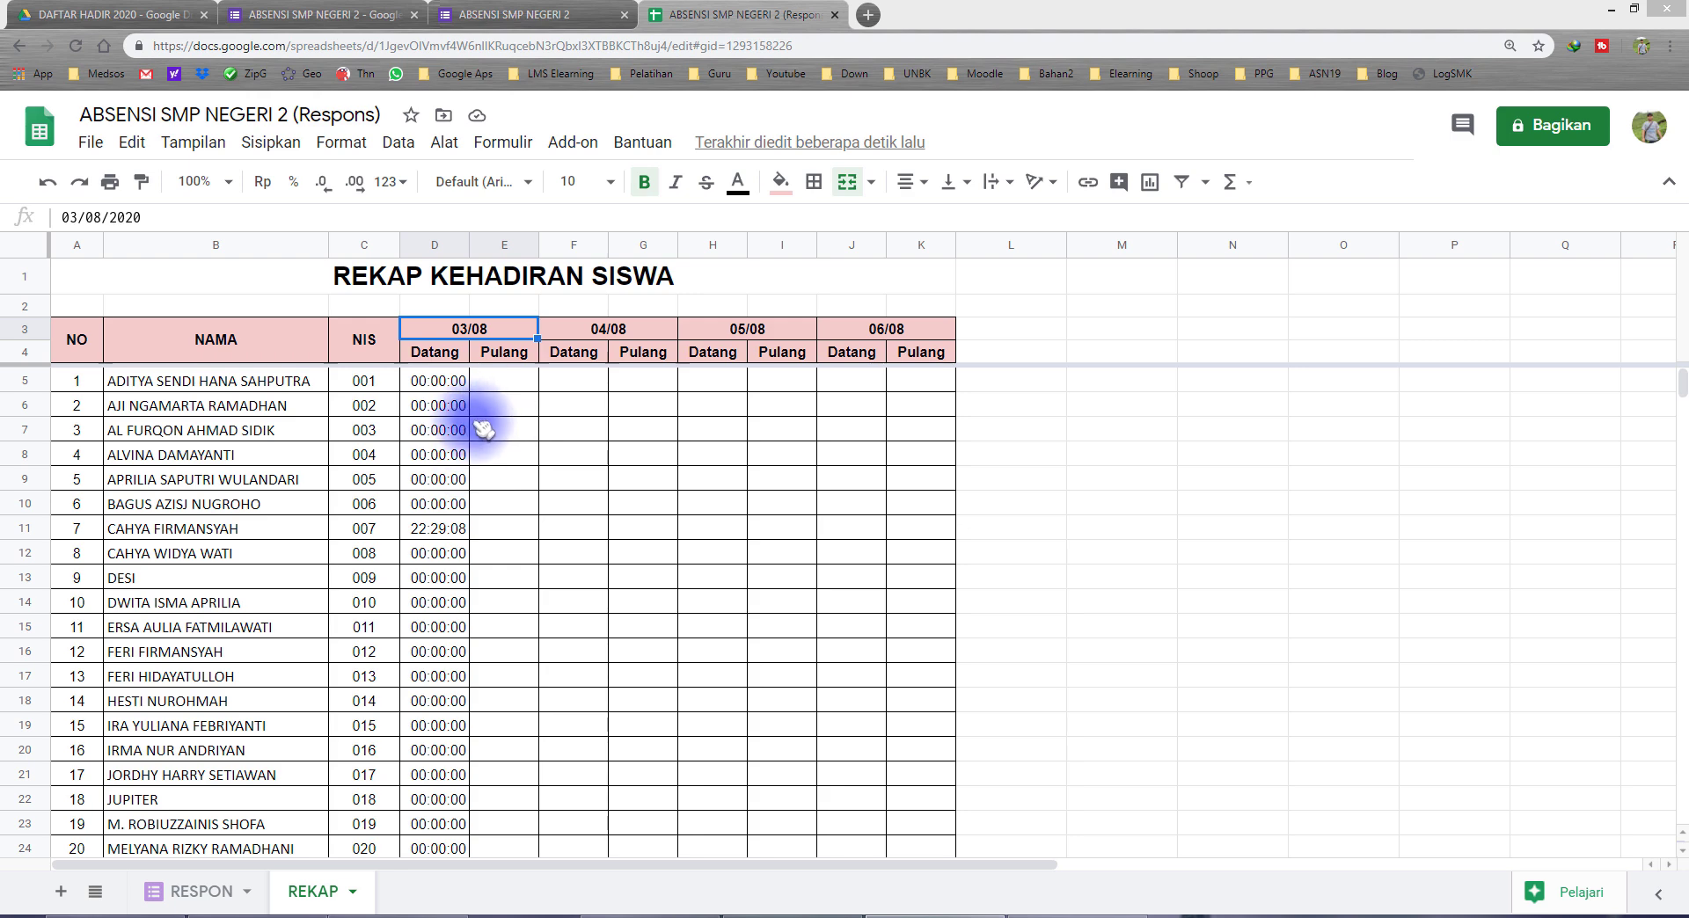
Step: Extend the MINIFS formula in REKAP cell D5 with the RESPON sheet's Tgl/Bln column, RESPON!$F:$F, as second criteria range
left_click(440, 384)
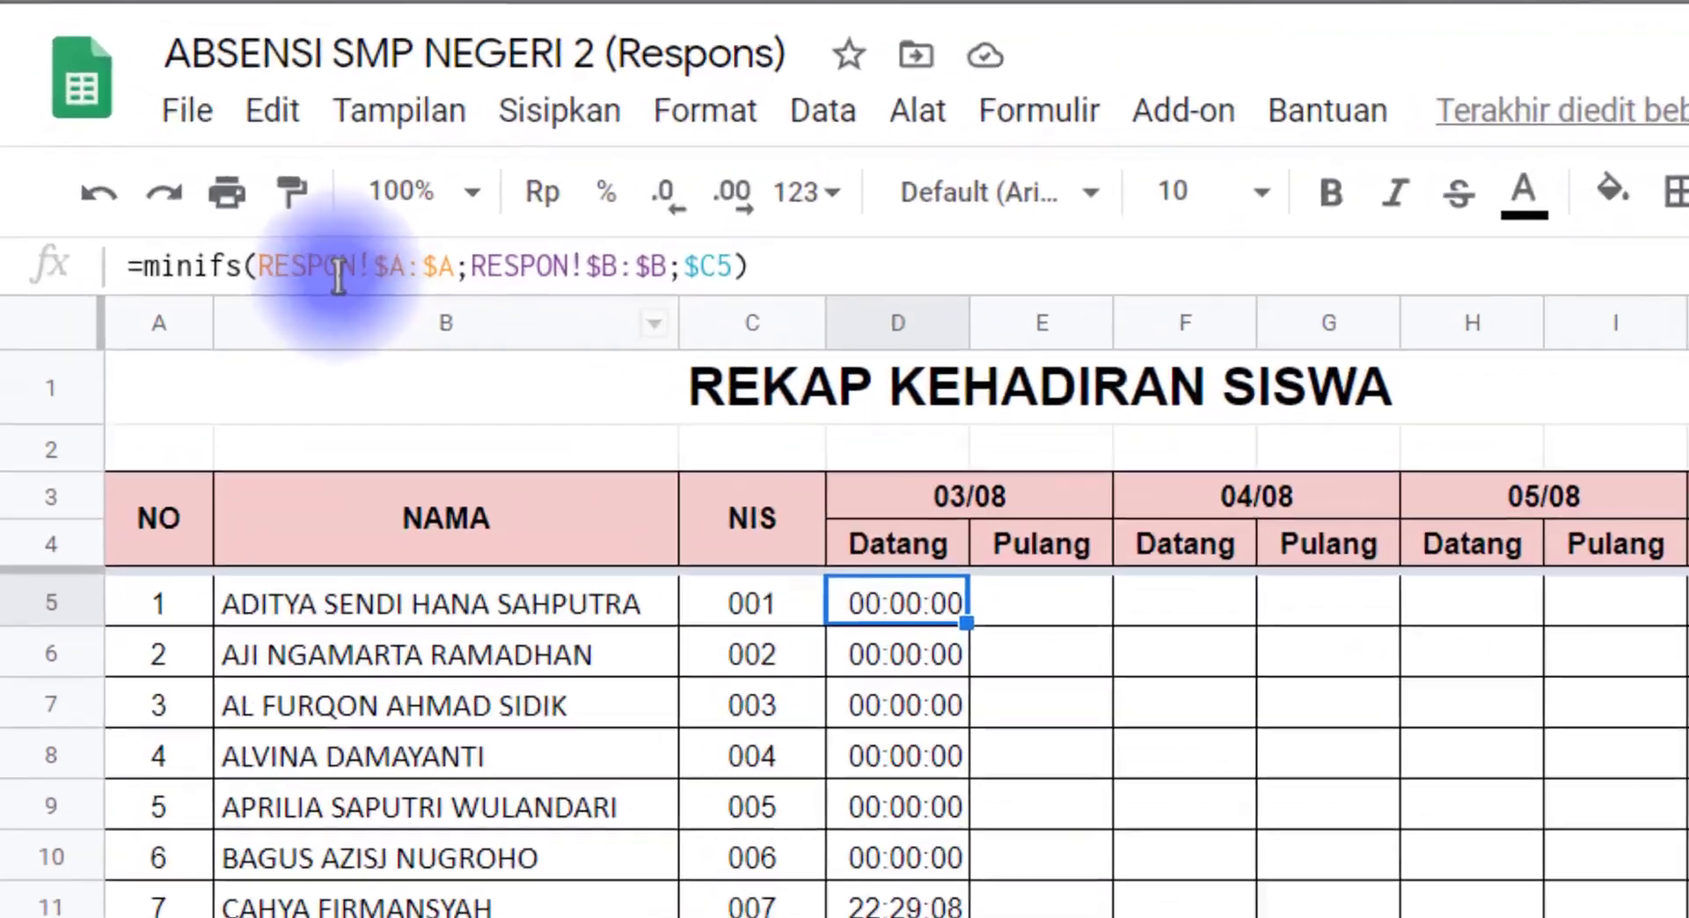
left_click_drag(309, 266, 697, 269)
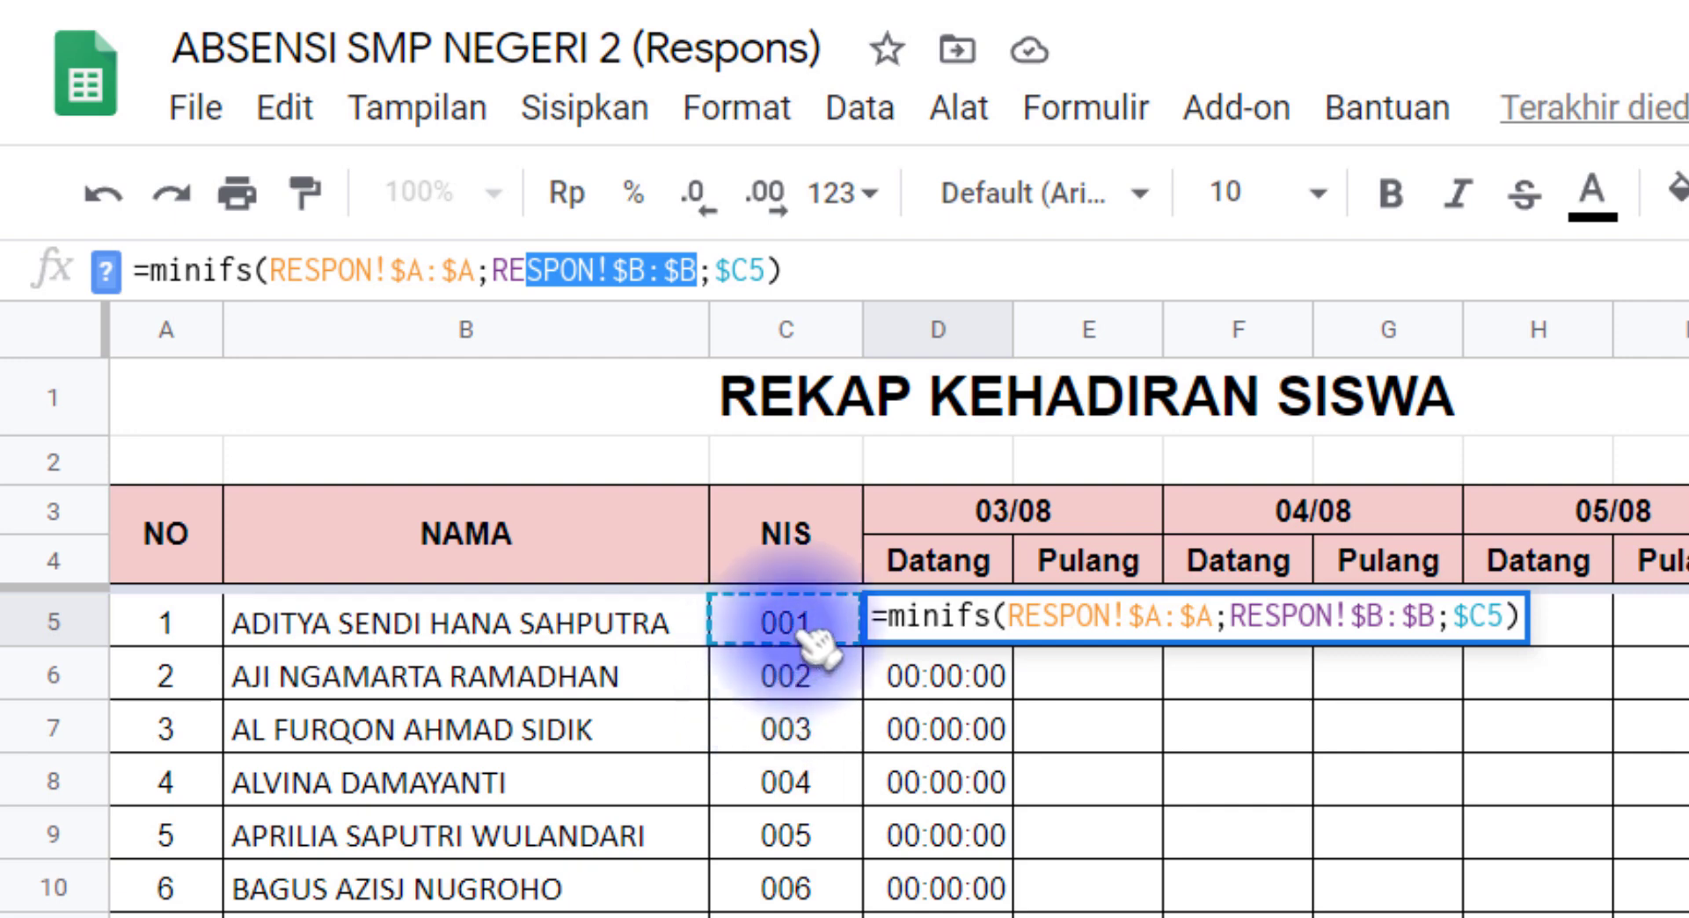
left_click(767, 269)
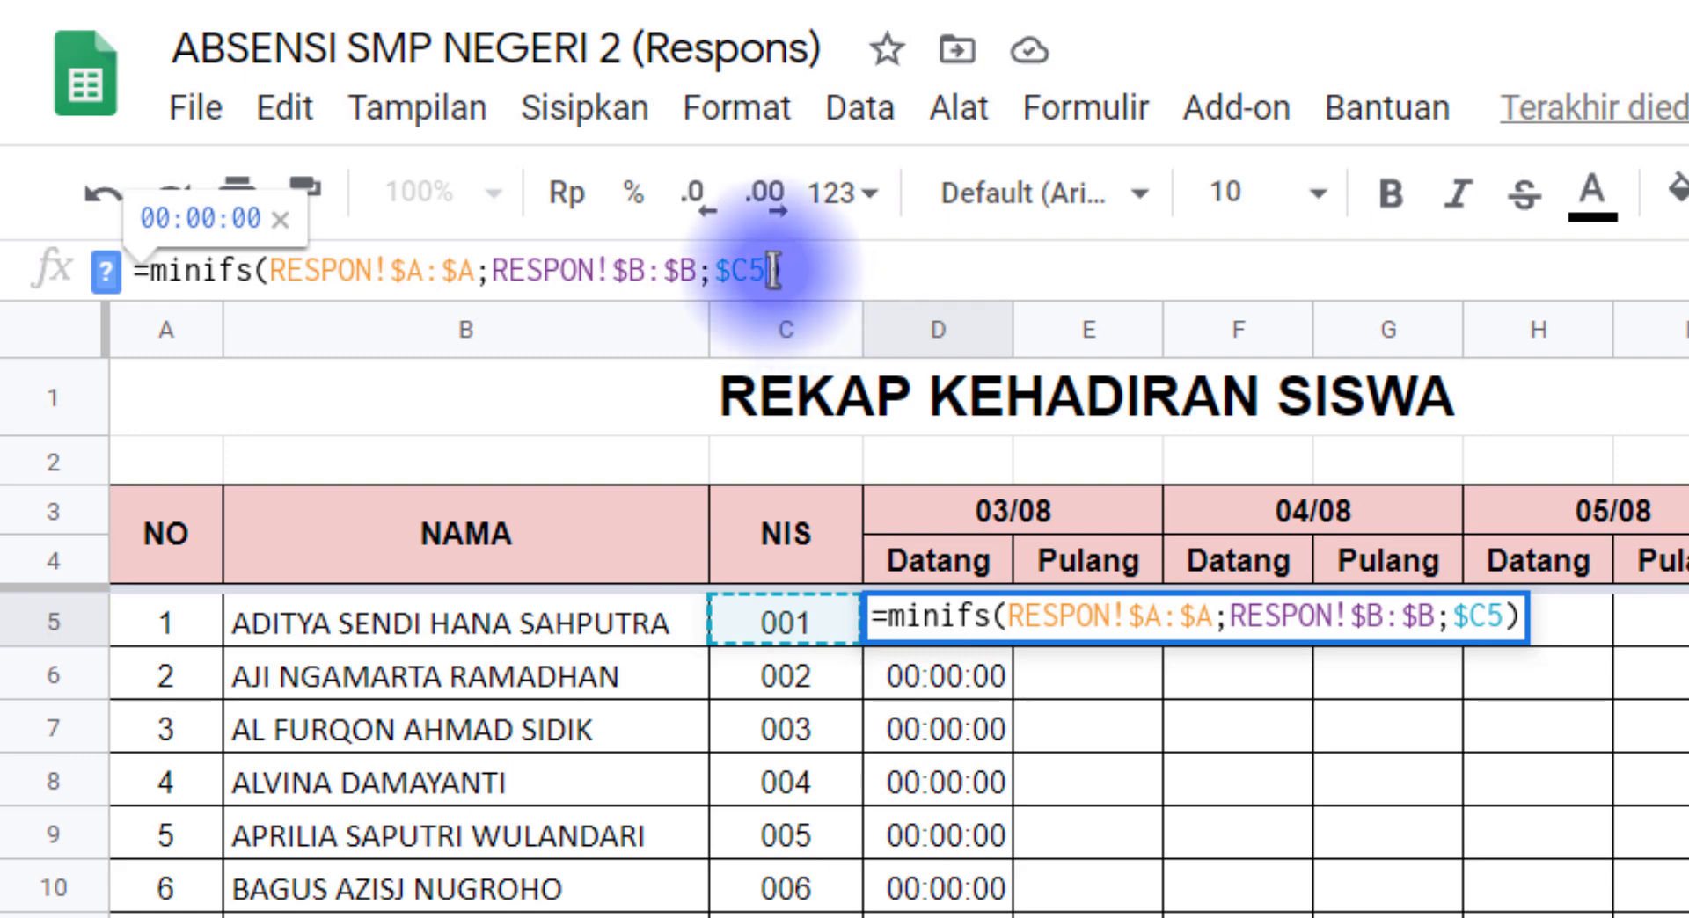
type(";")
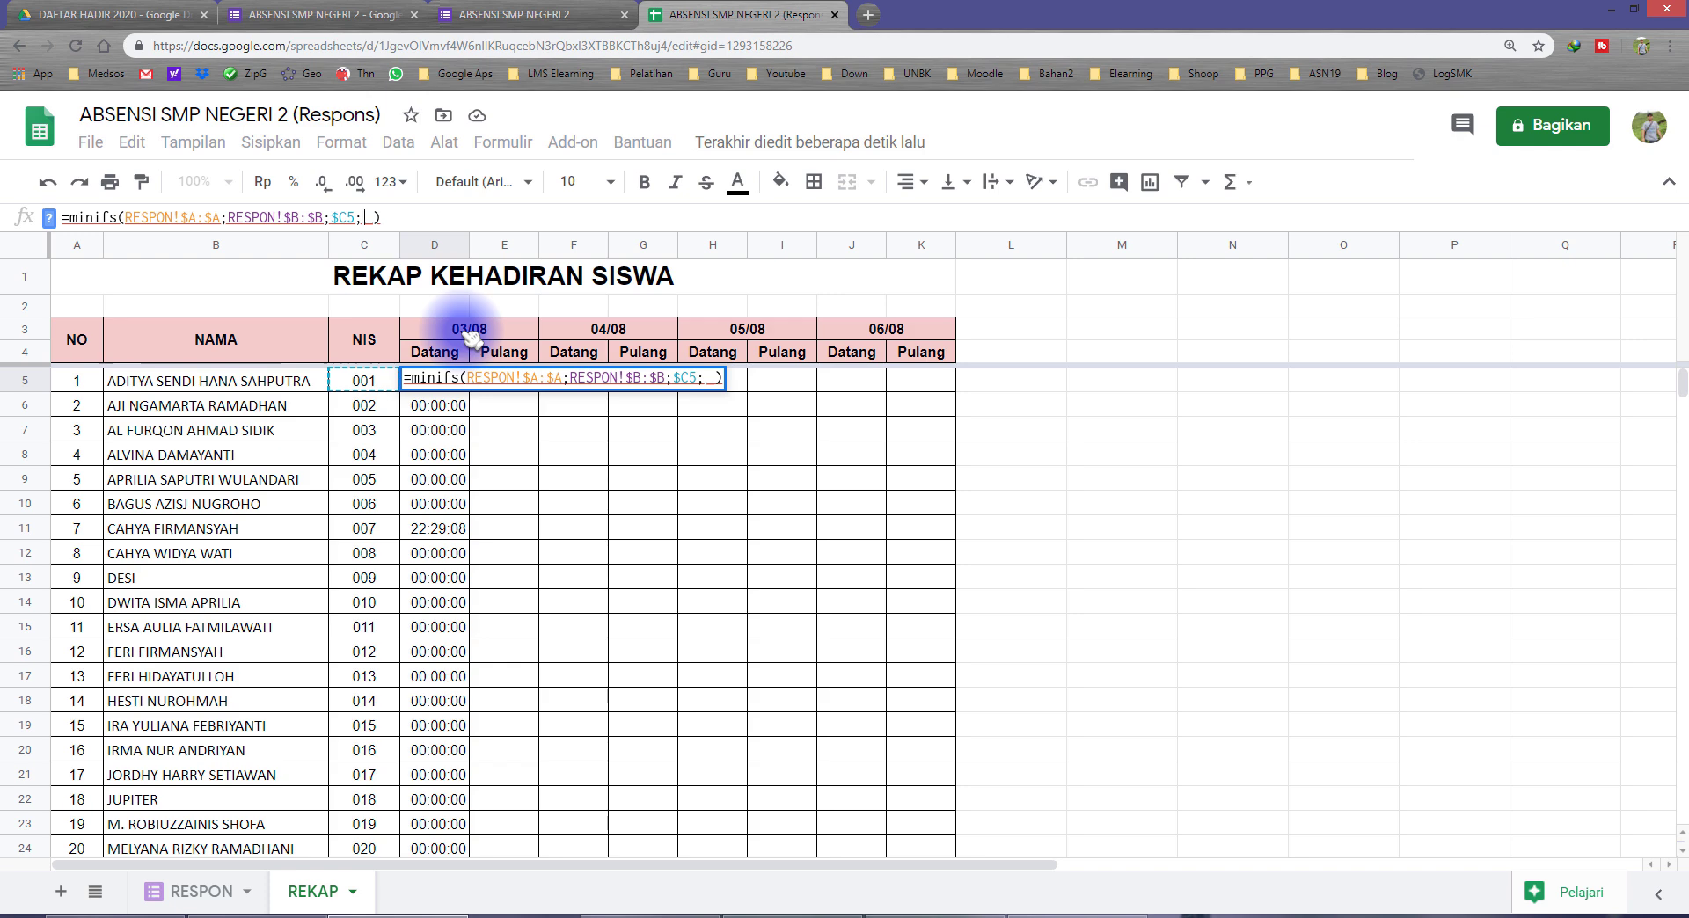
left_click(224, 891)
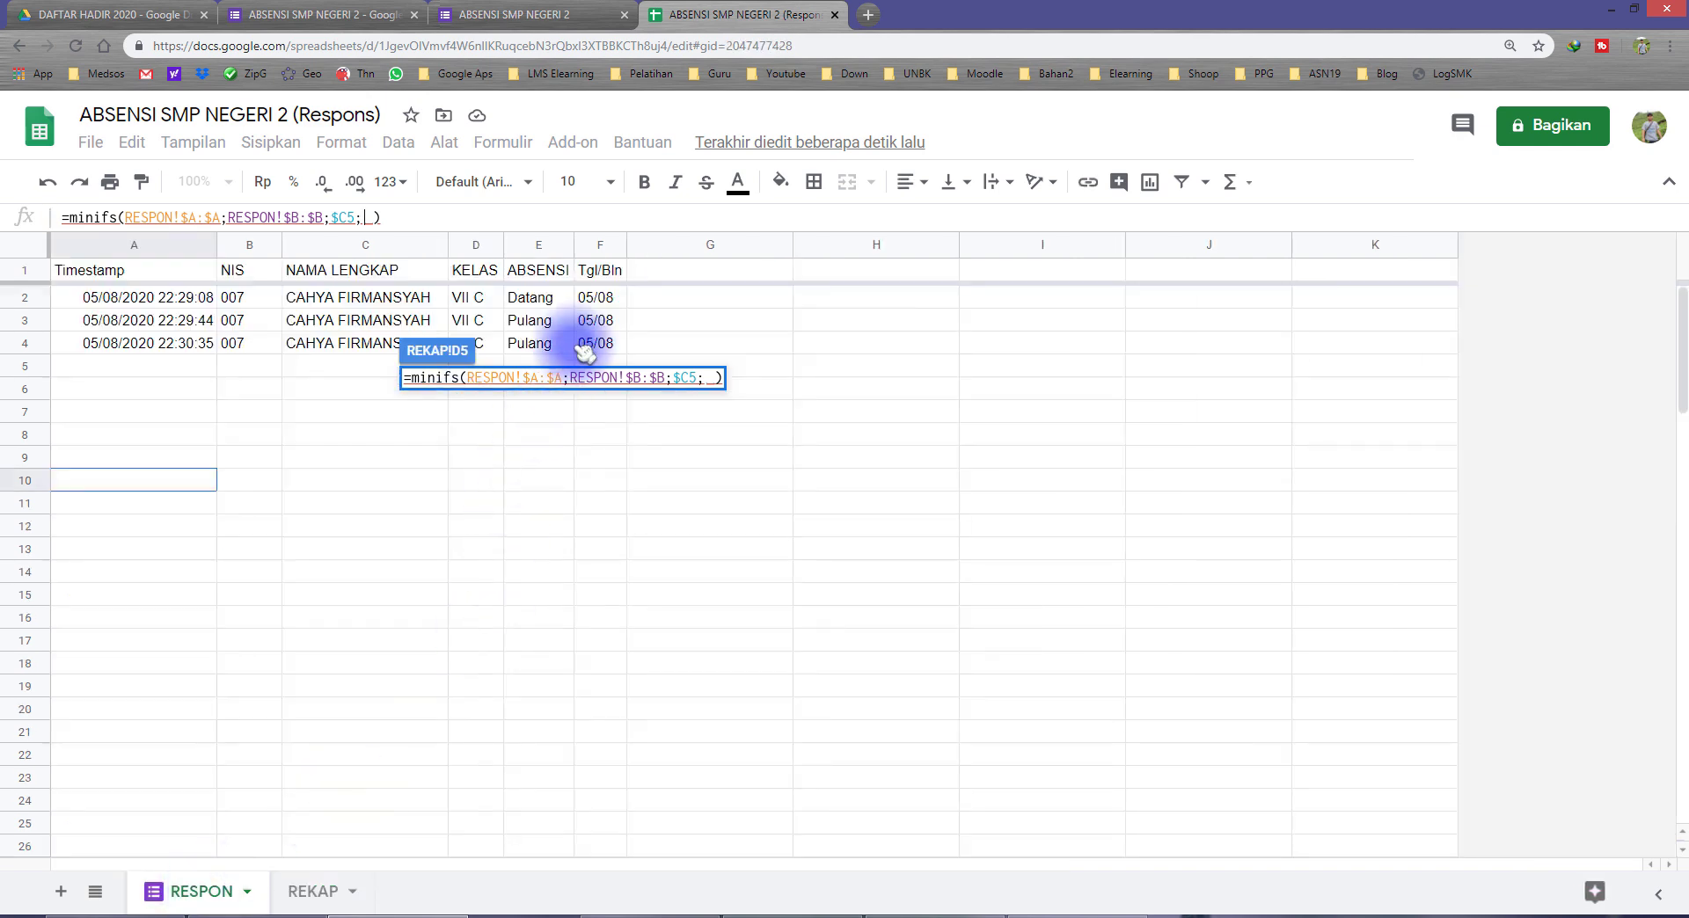
left_click(604, 246)
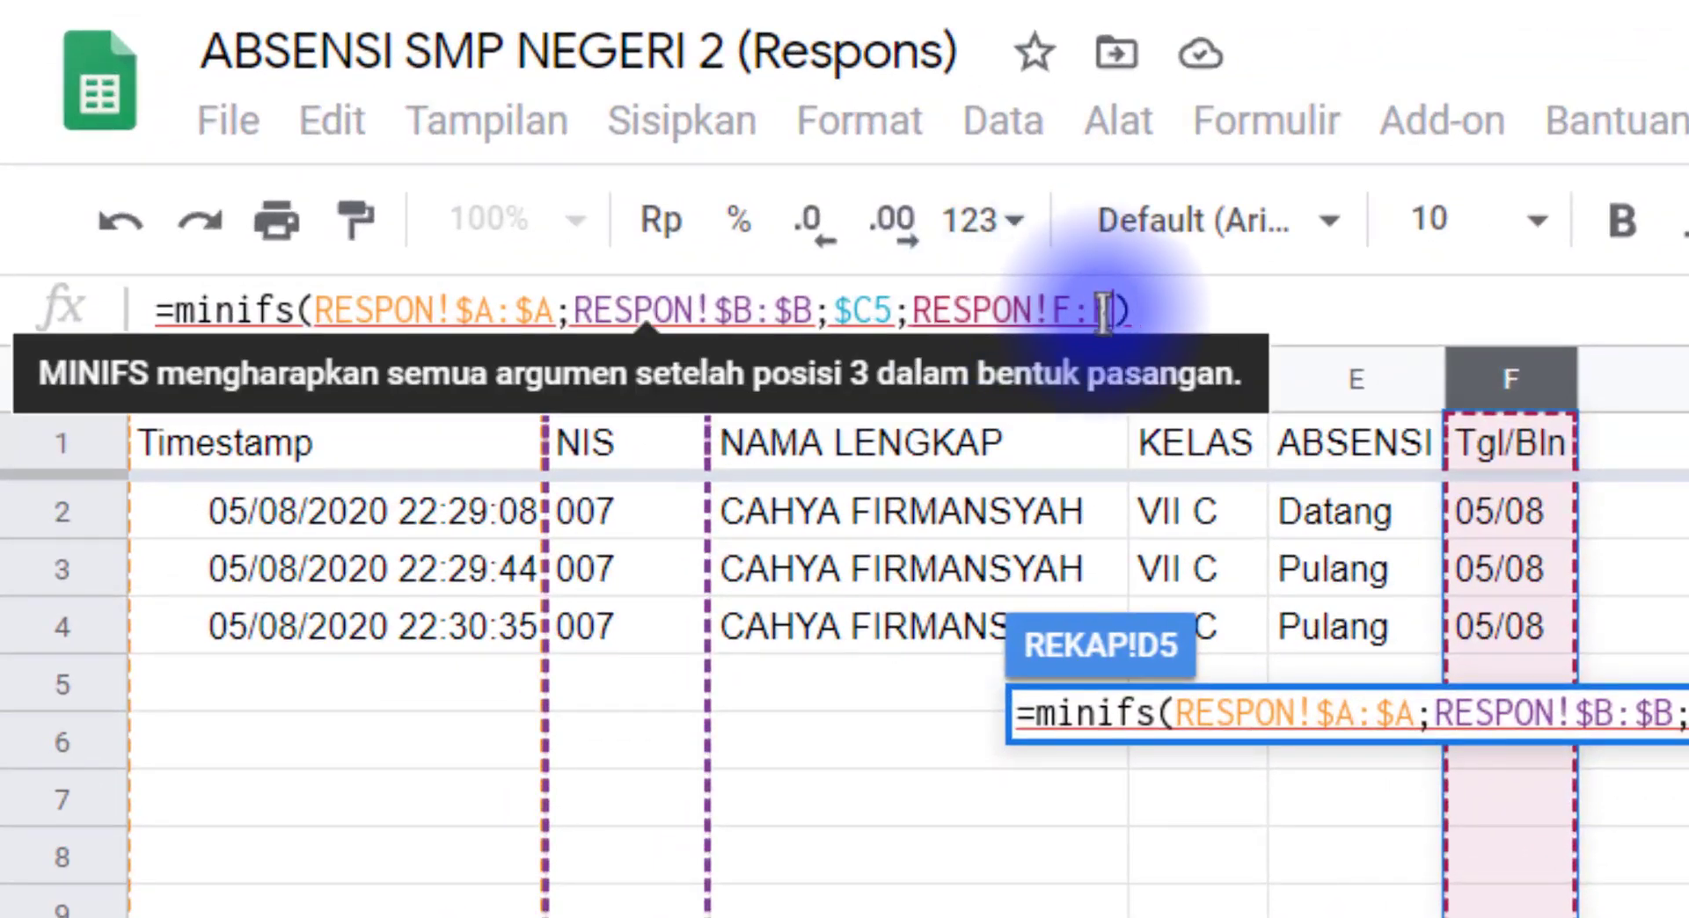
key("F4")
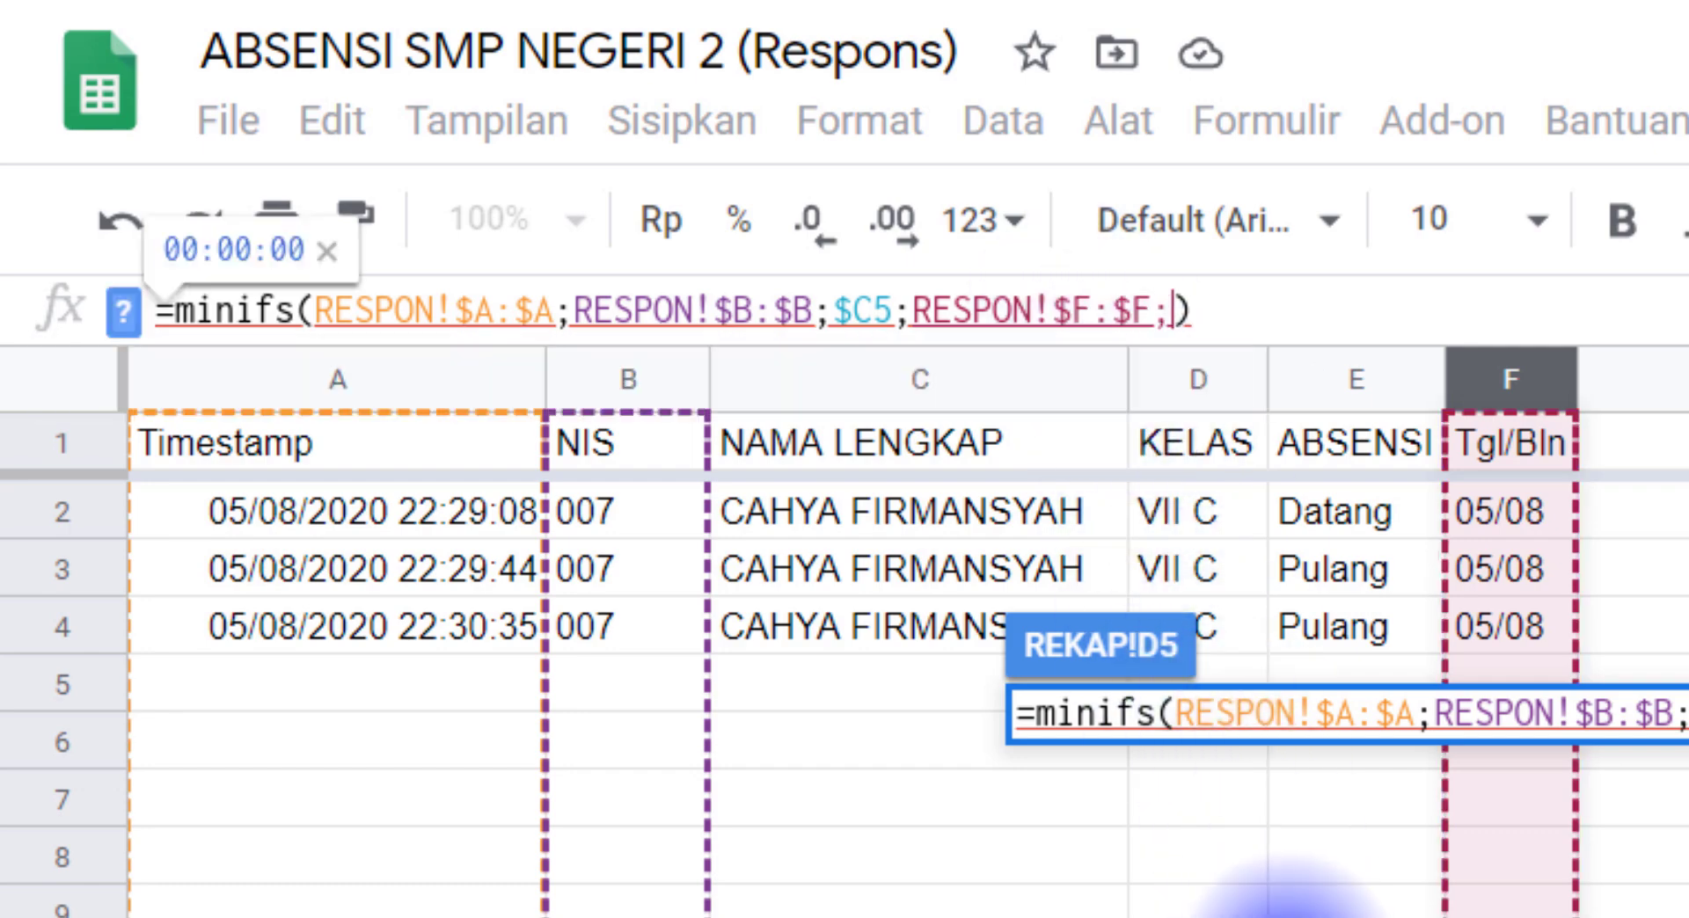
type(";")
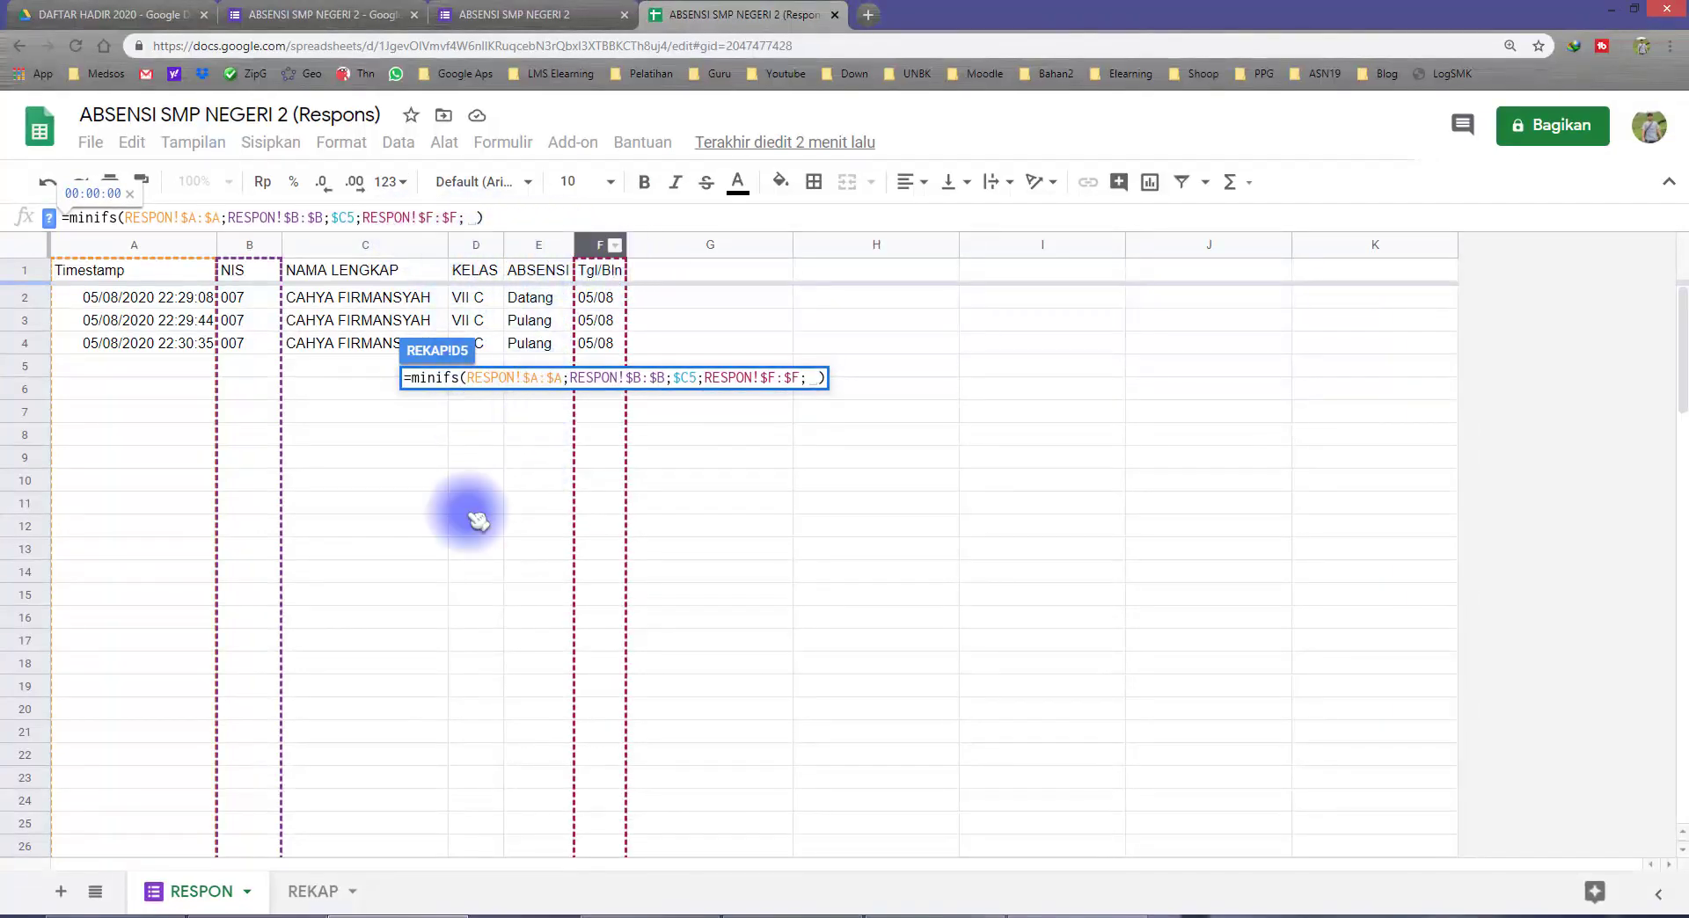
Step: Add the 03/08 header cell as the date criterion in the D5 formula, locking only its row as D$3
left_click(313, 892)
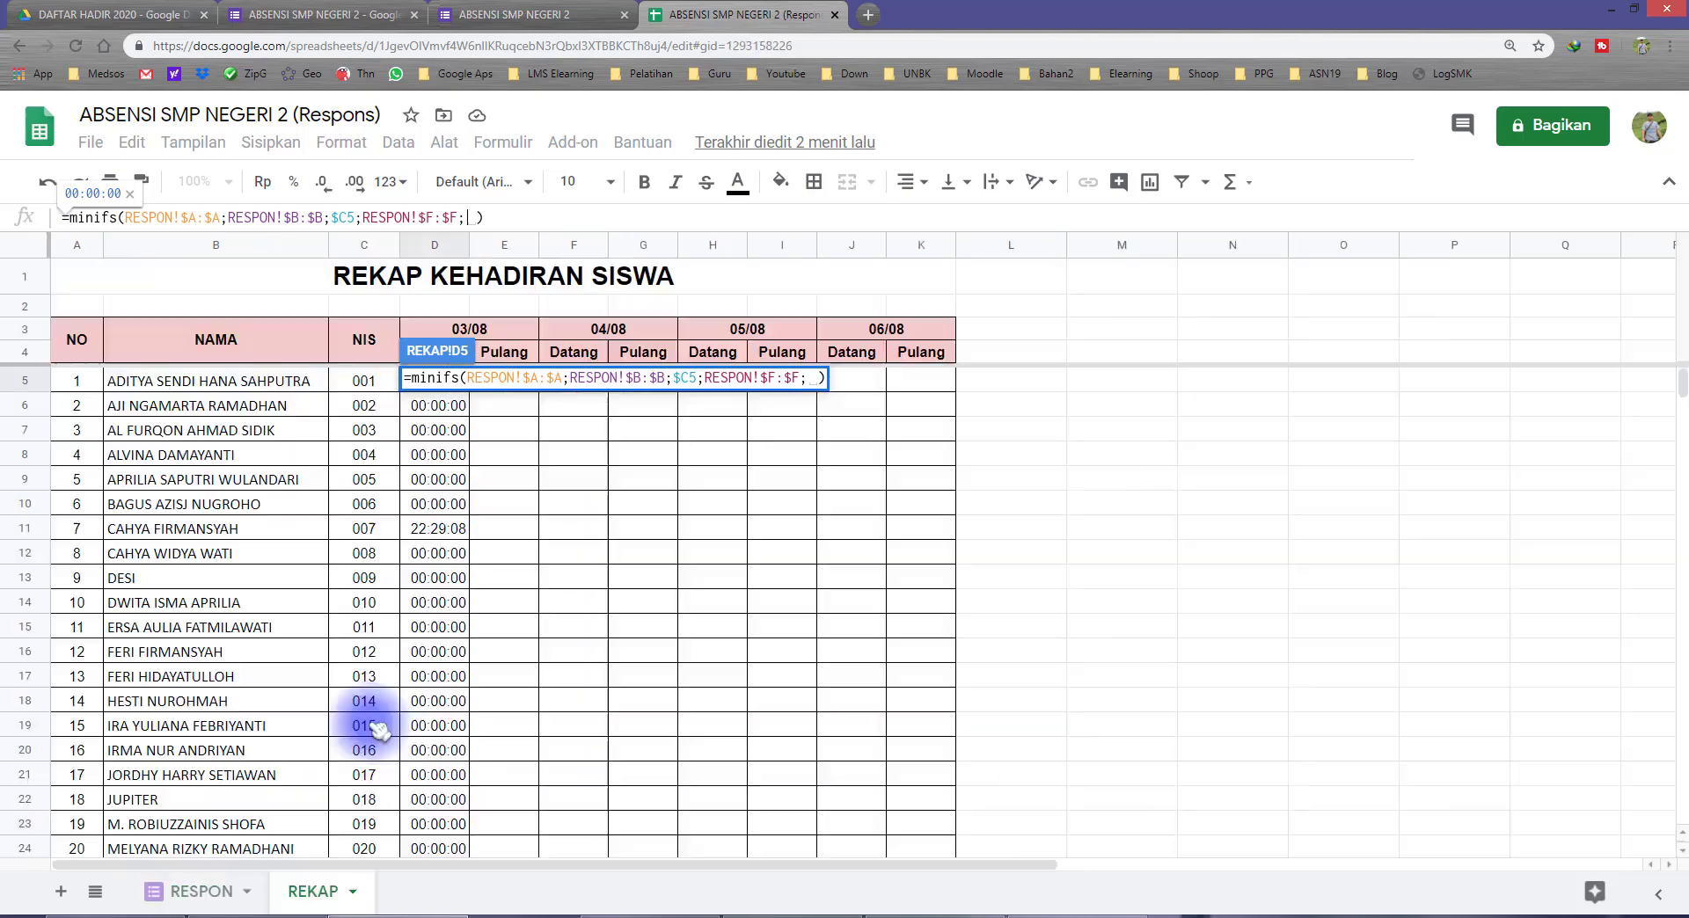
left_click(498, 333)
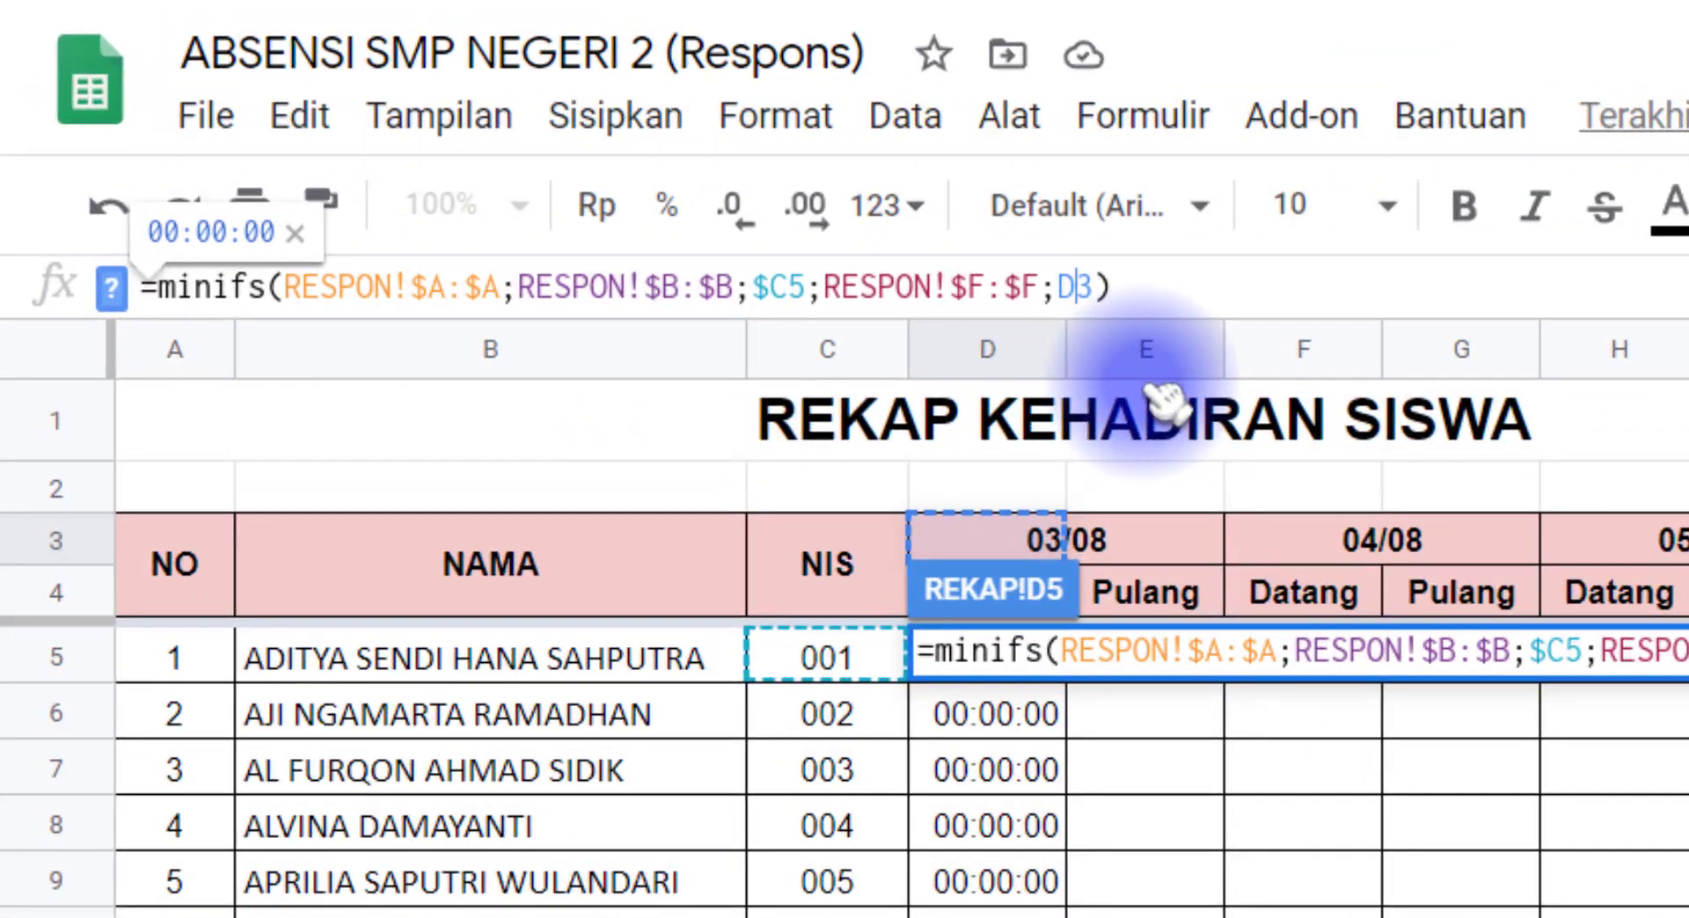
left_click(1074, 286)
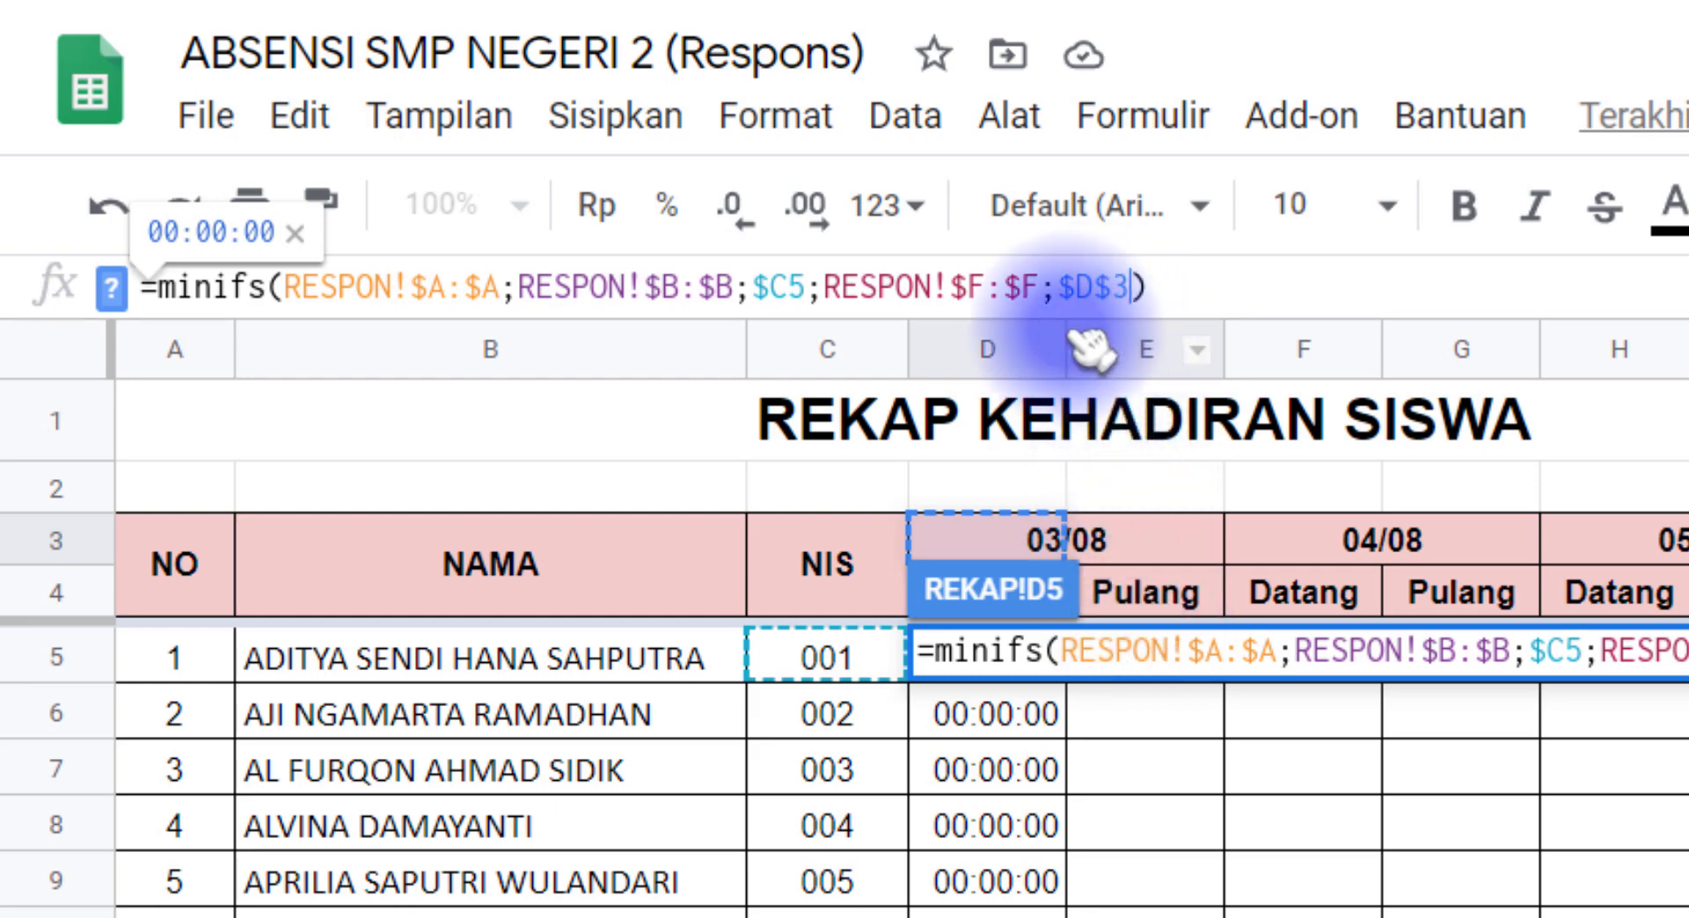
left_click(1125, 287)
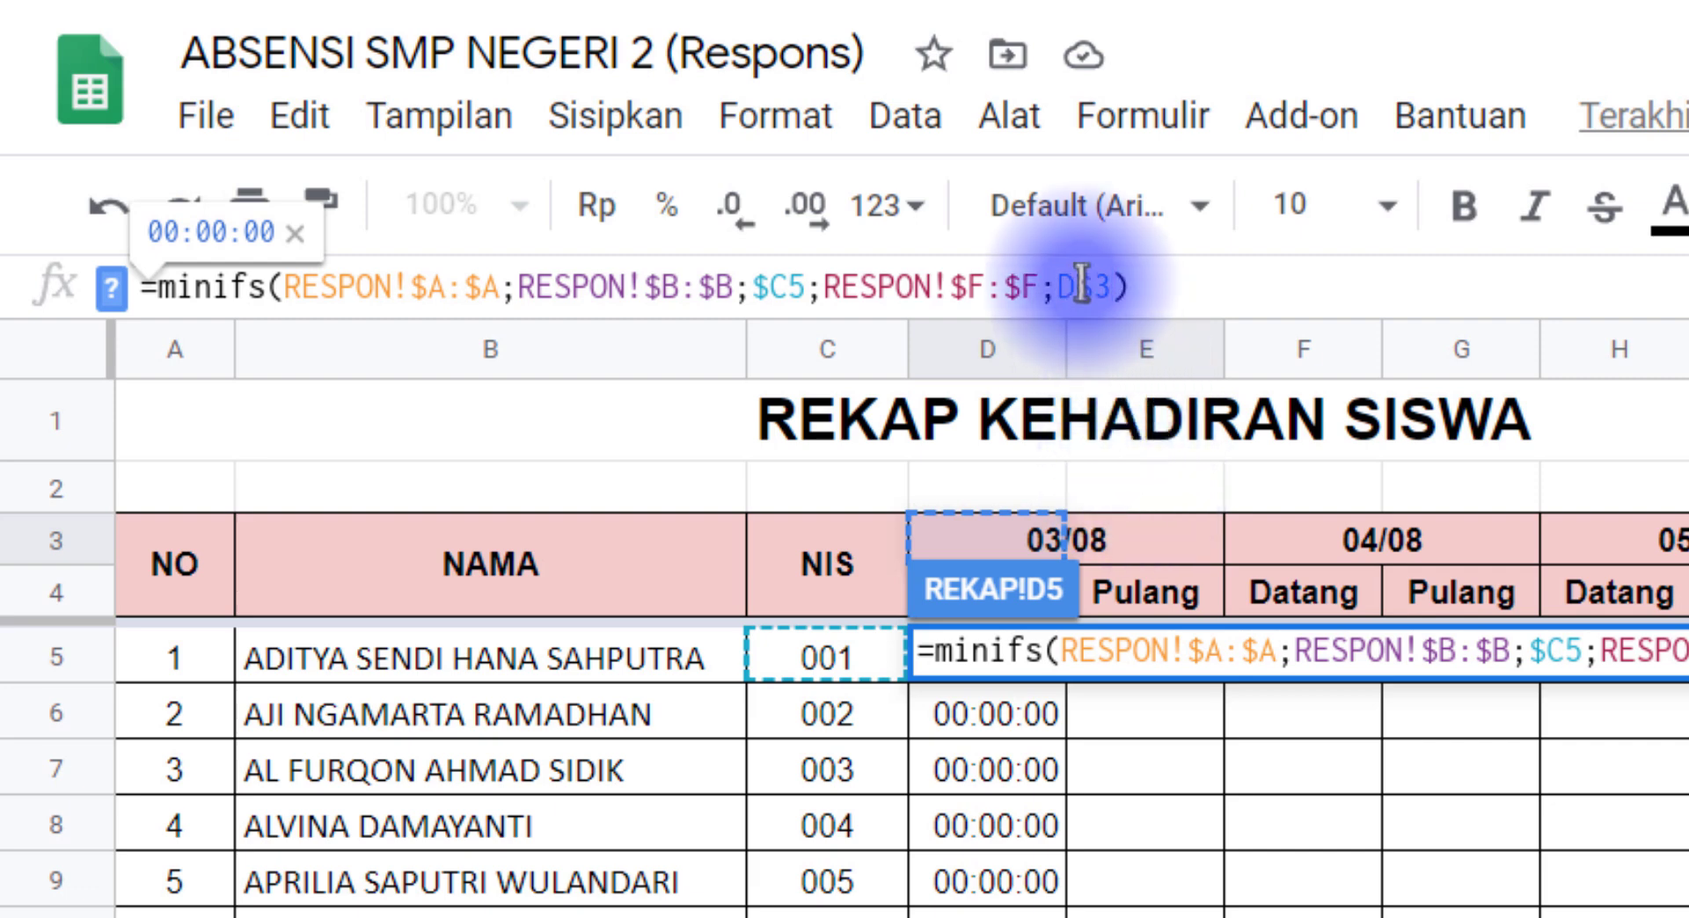
left_click_drag(1081, 286, 1093, 287)
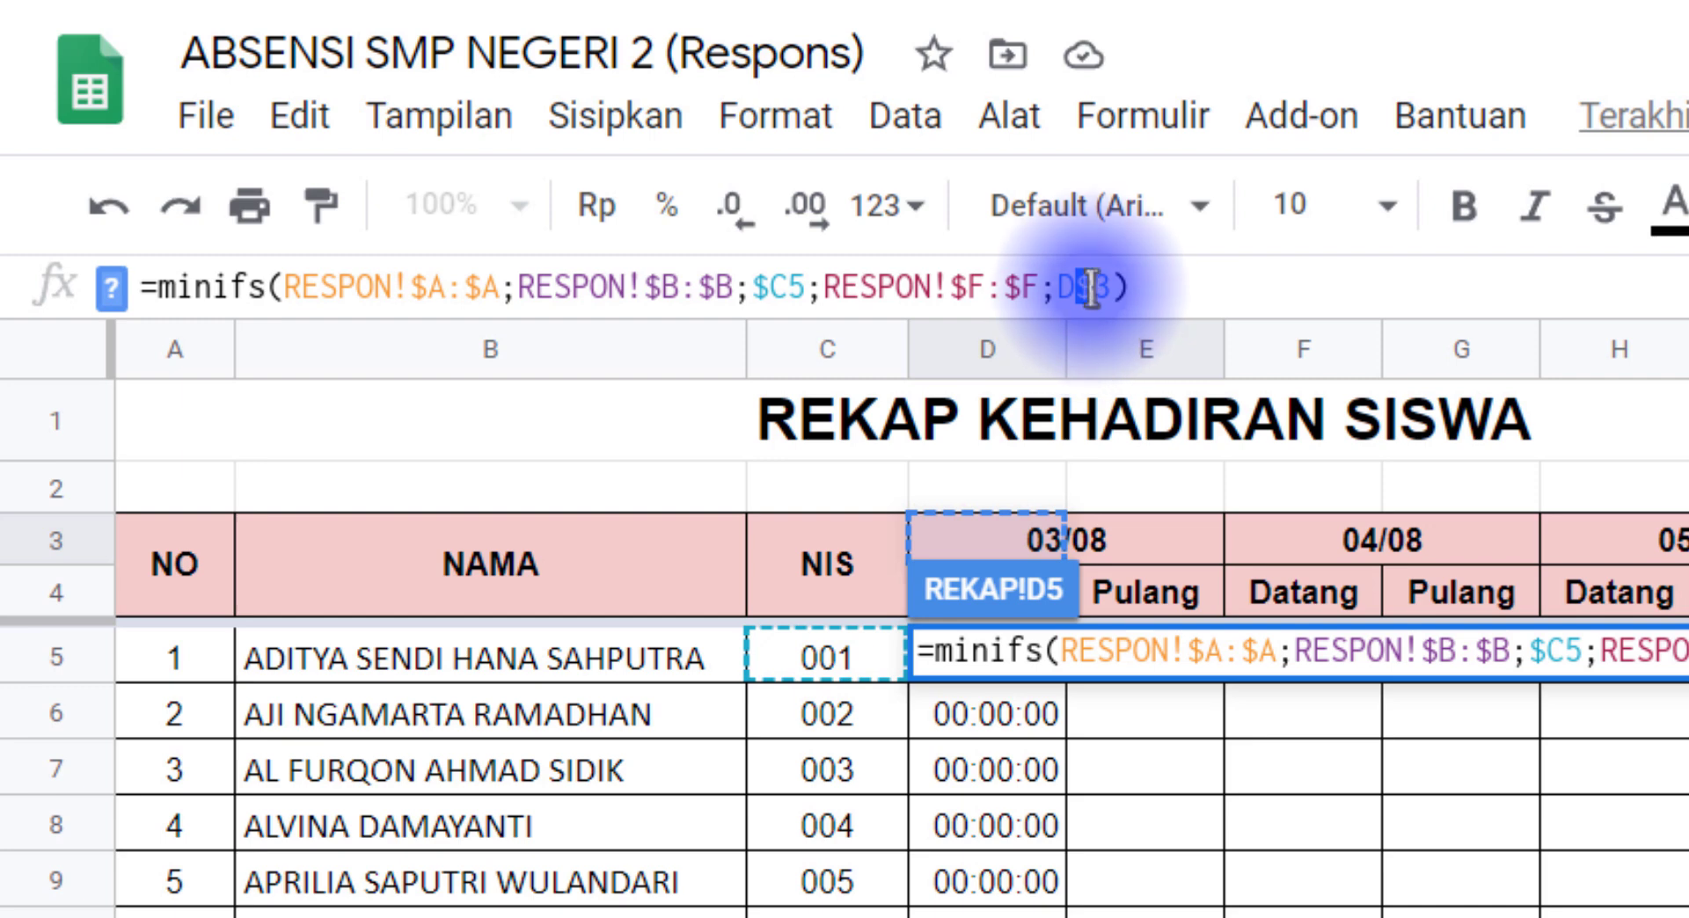
left_click(1083, 288)
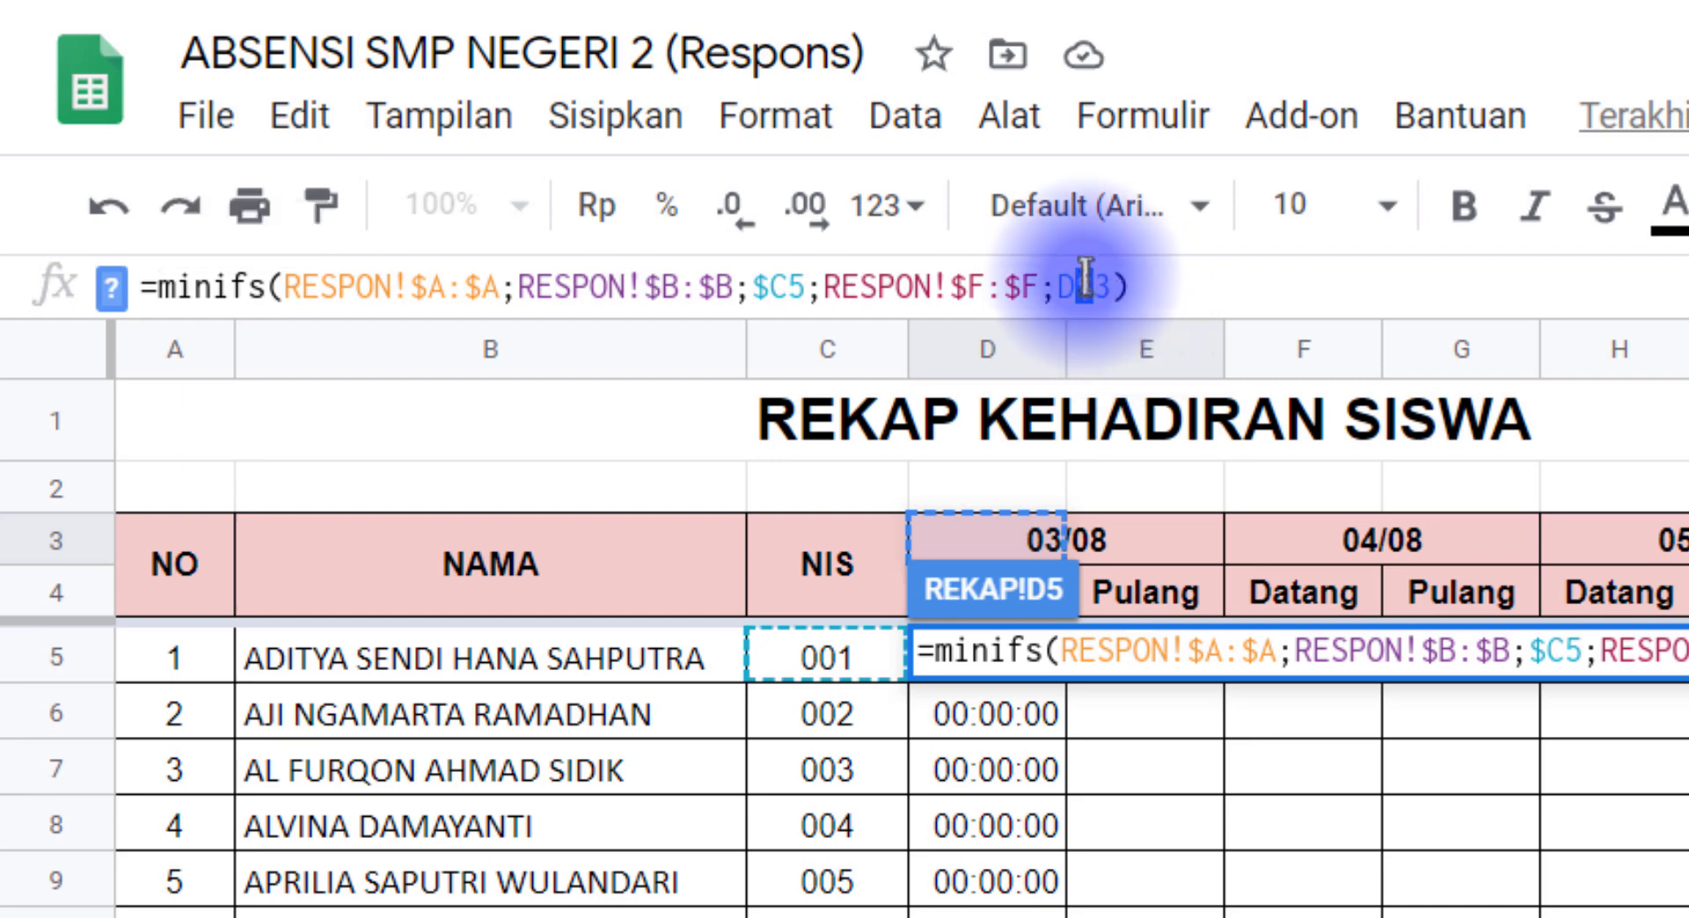
left_click(1092, 283)
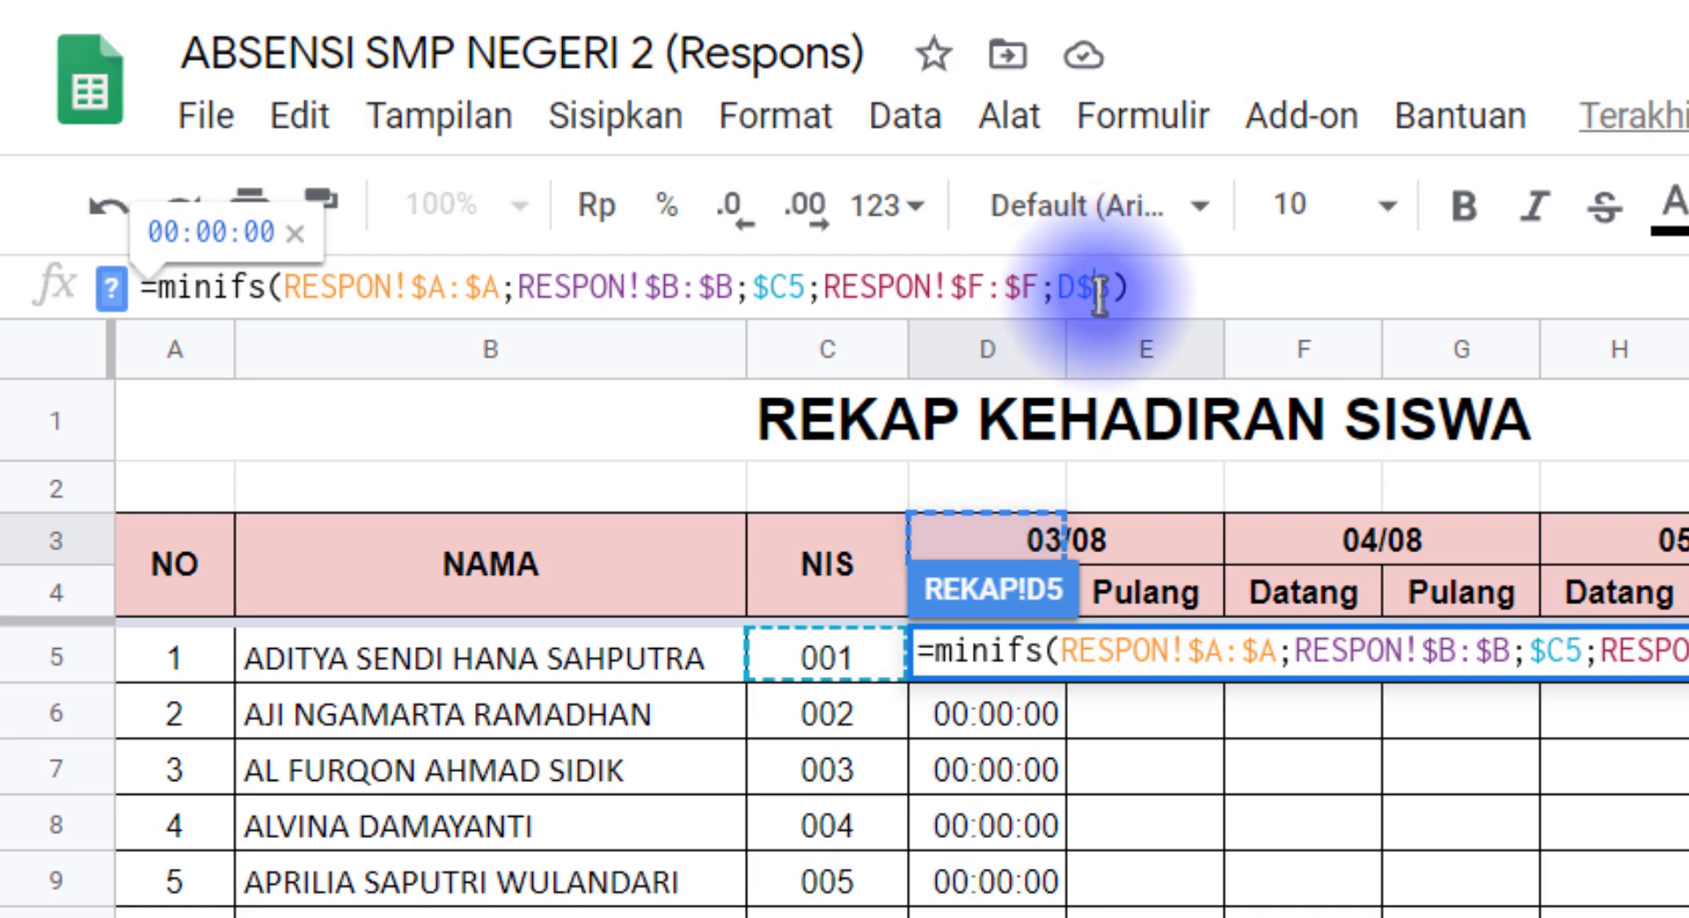
left_click_drag(1099, 290, 1110, 288)
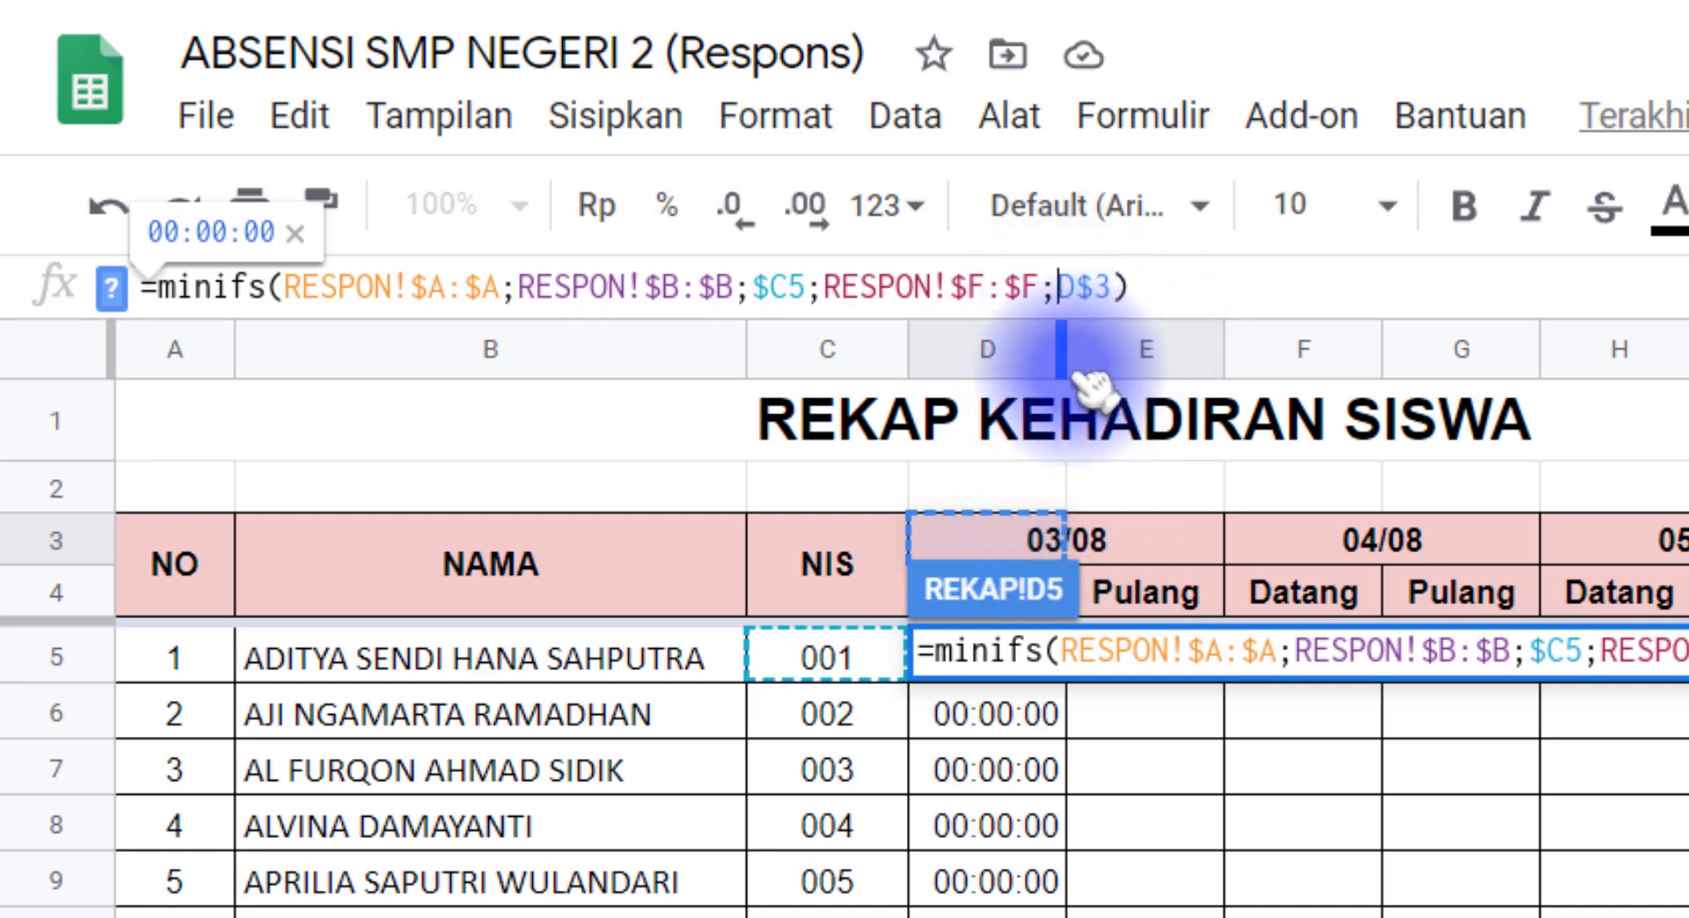
Step: Wrap the D$3 criterion in text(D$3;"dd/mm") and commit the D5 MINIFS formula
type("te")
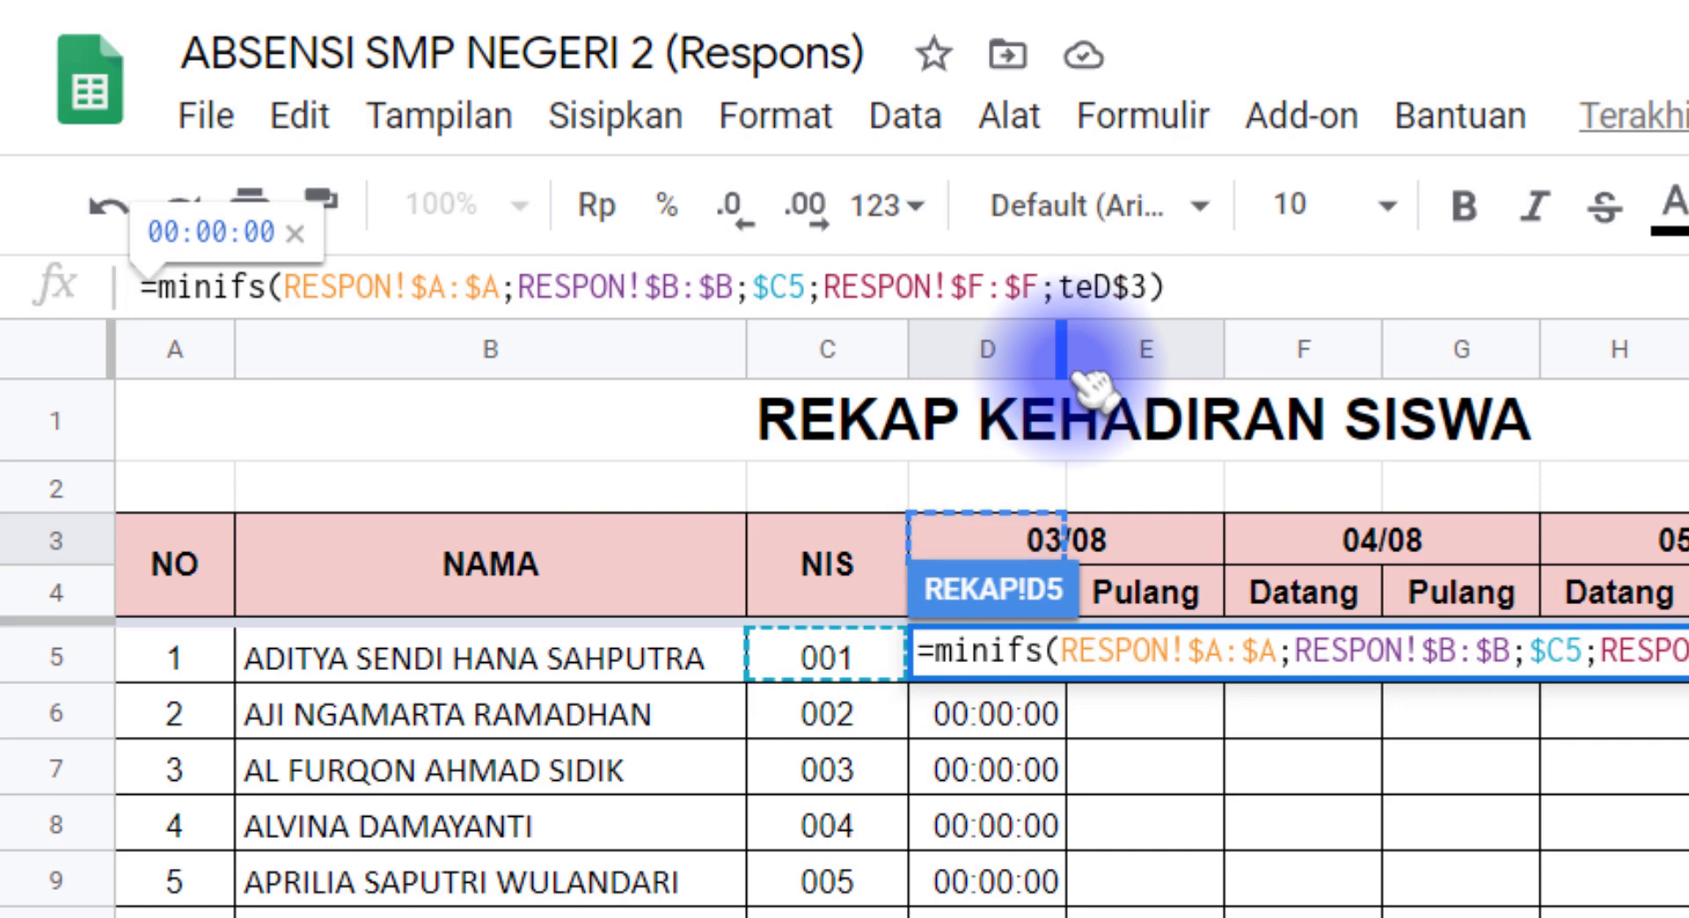
type("xt")
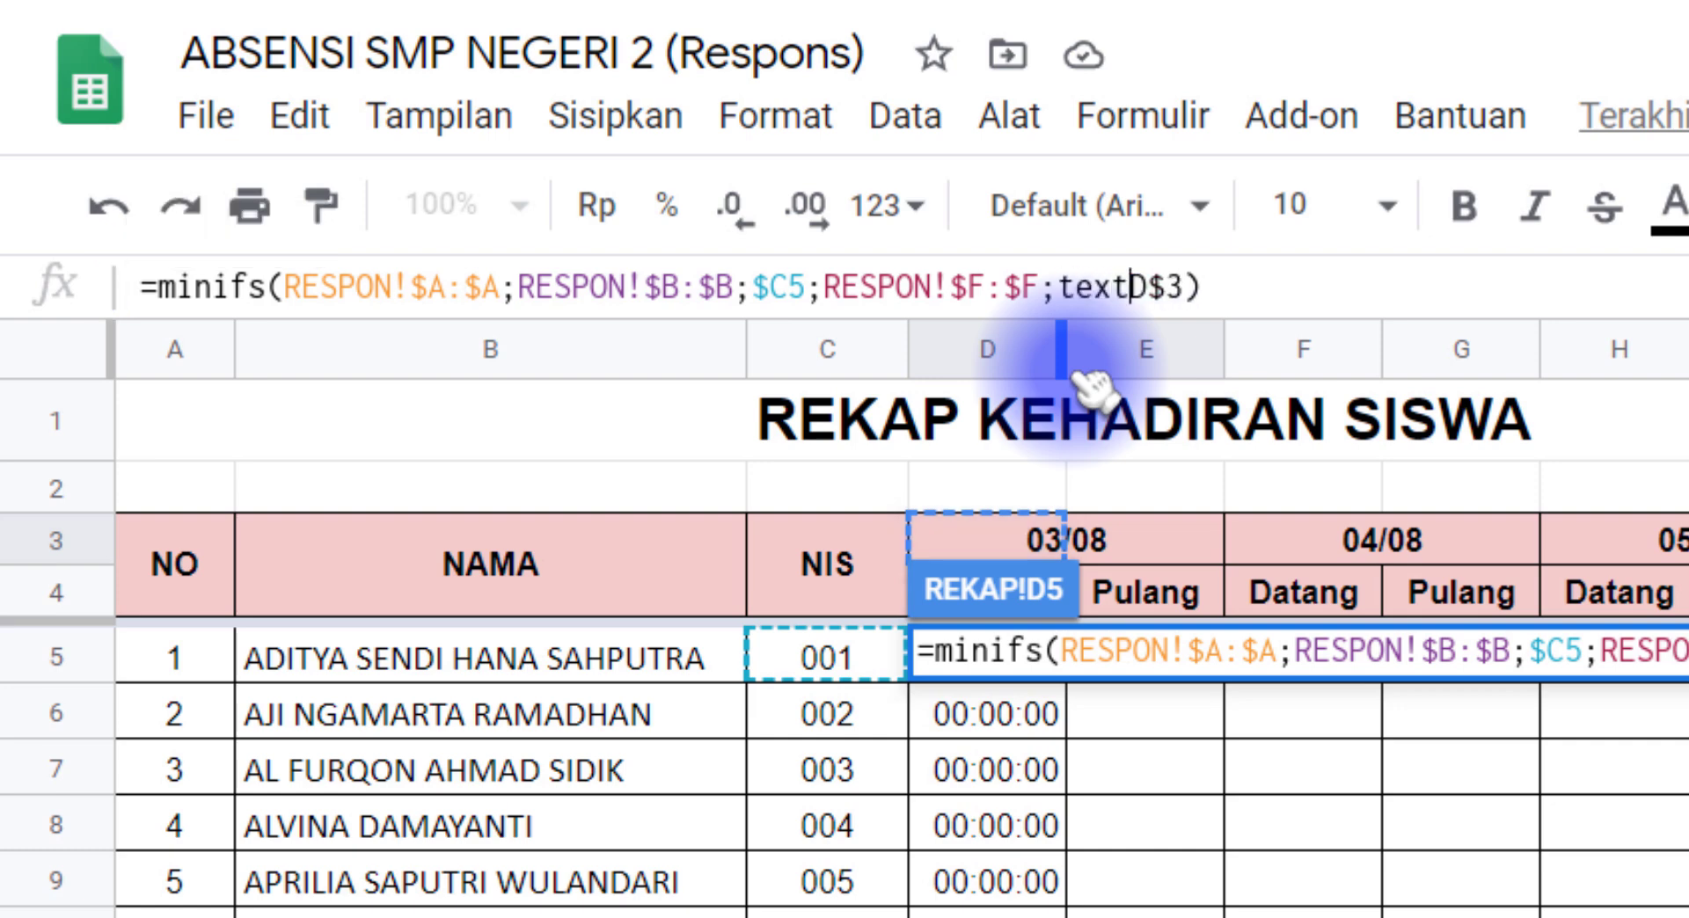
type("(")
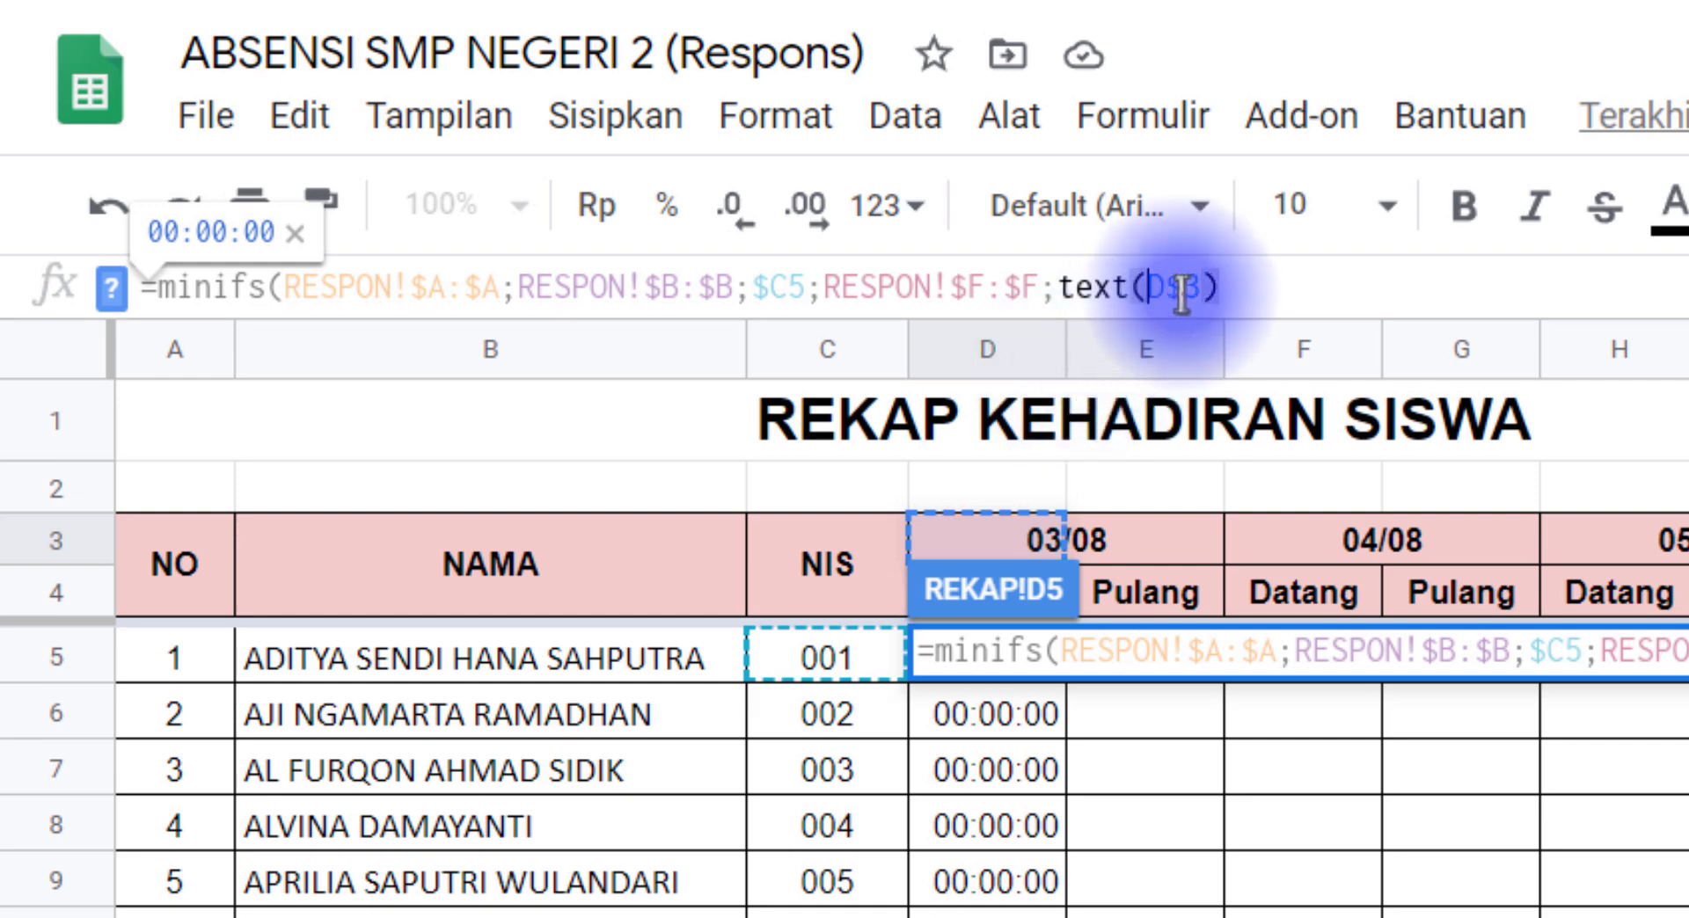
left_click(1204, 289)
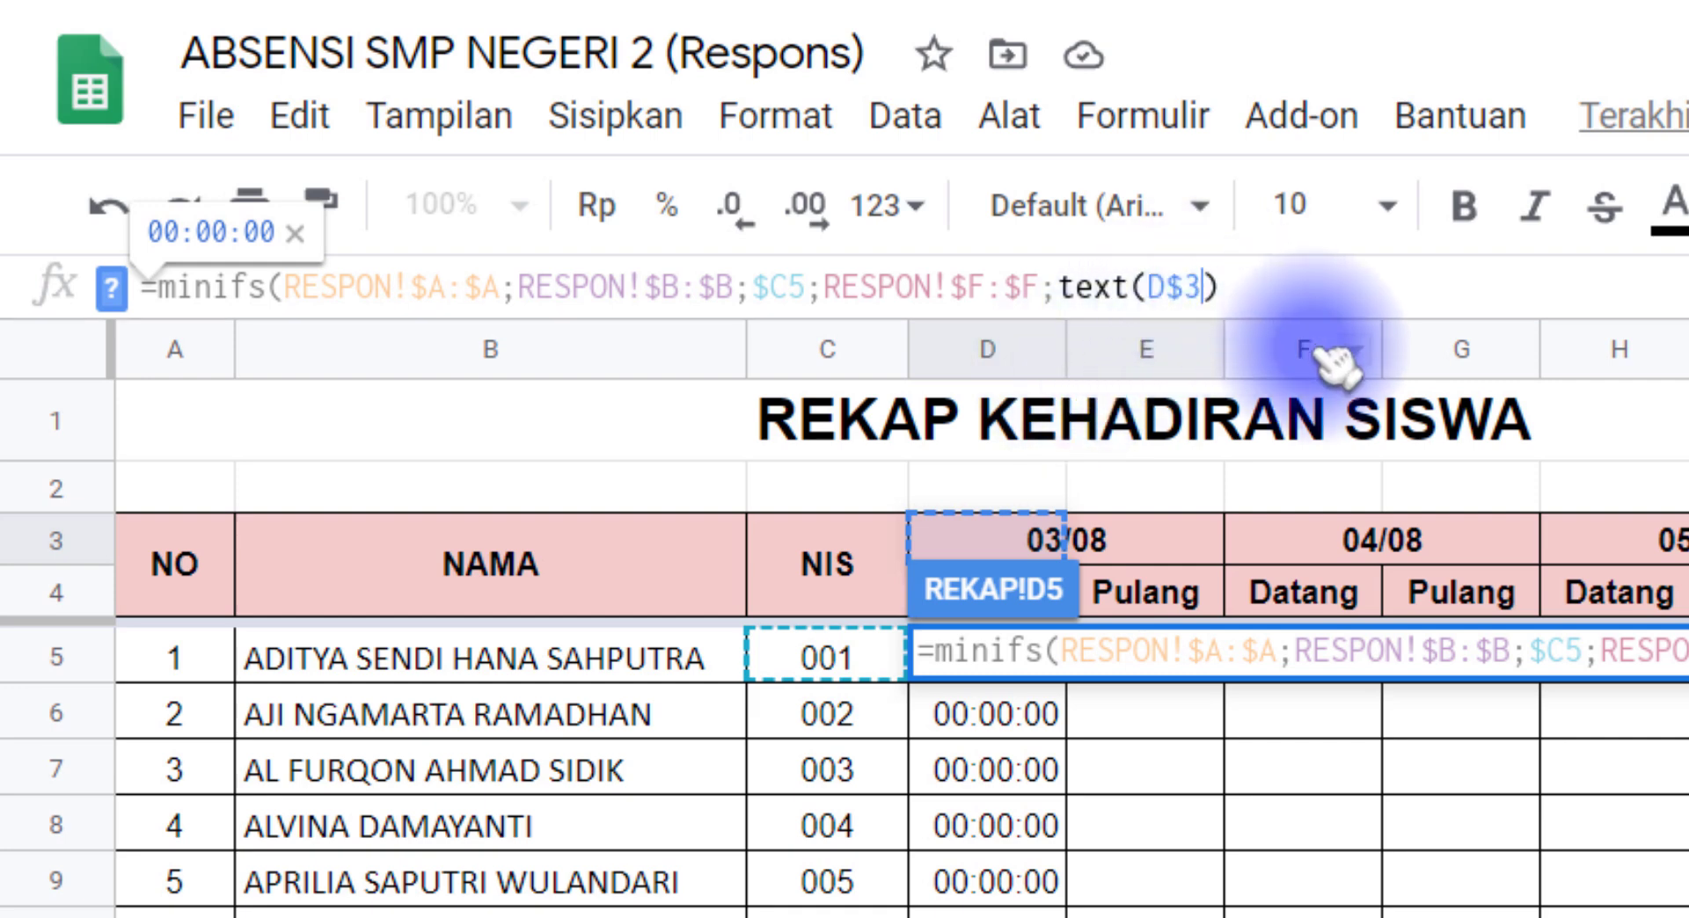
type(";")
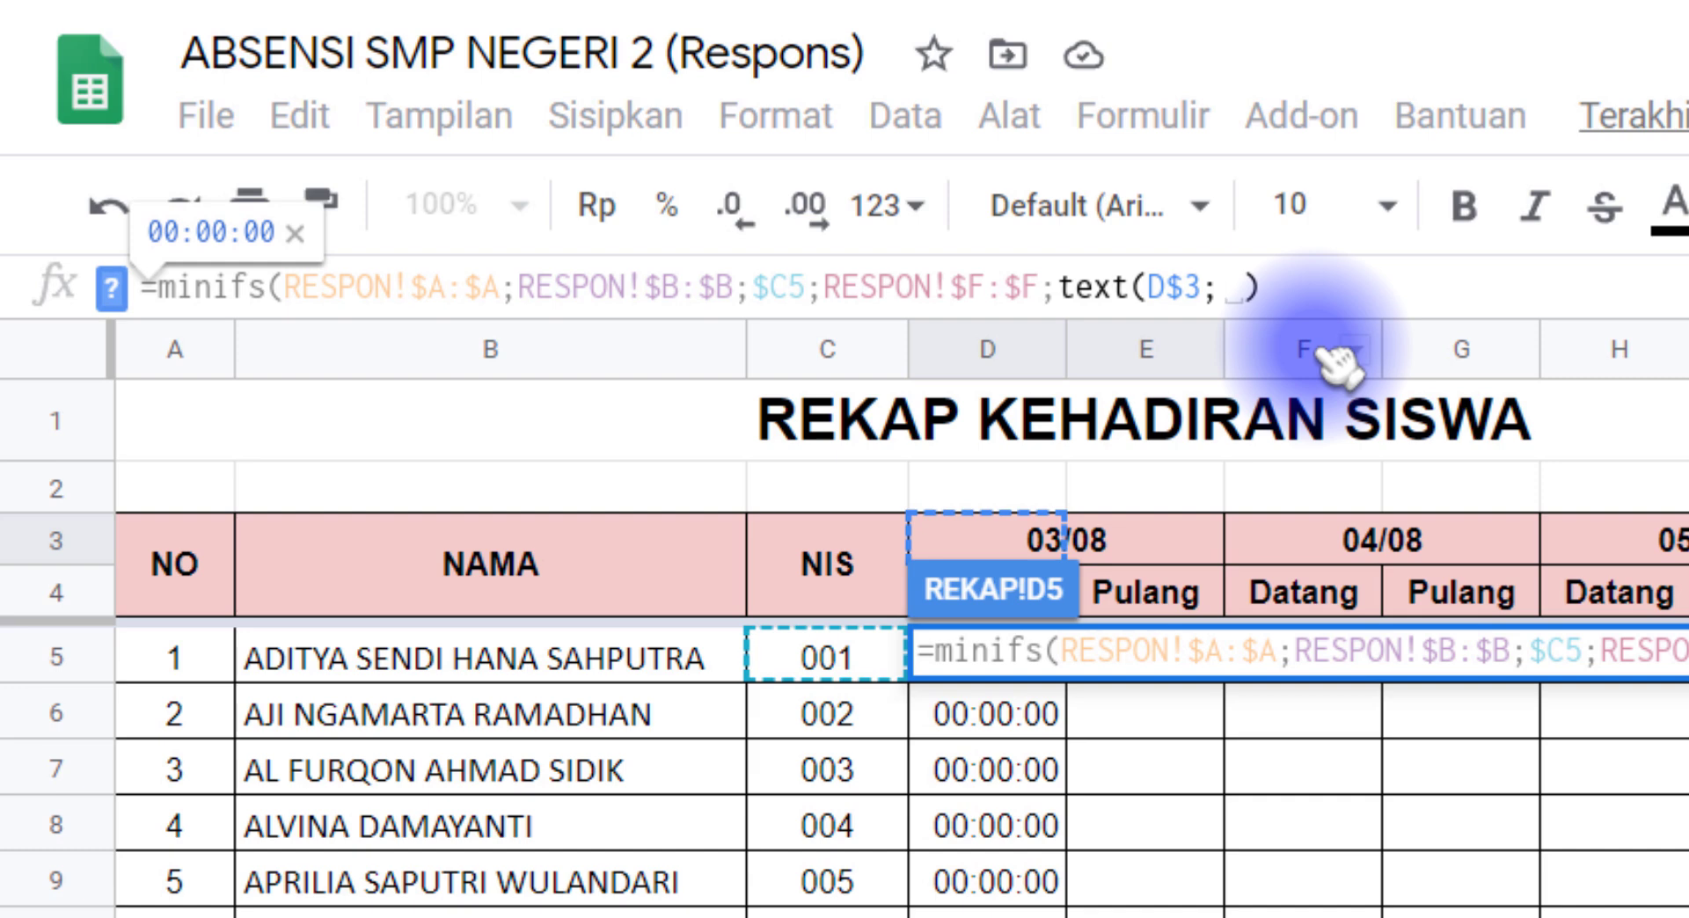
type("\"dd/mm")
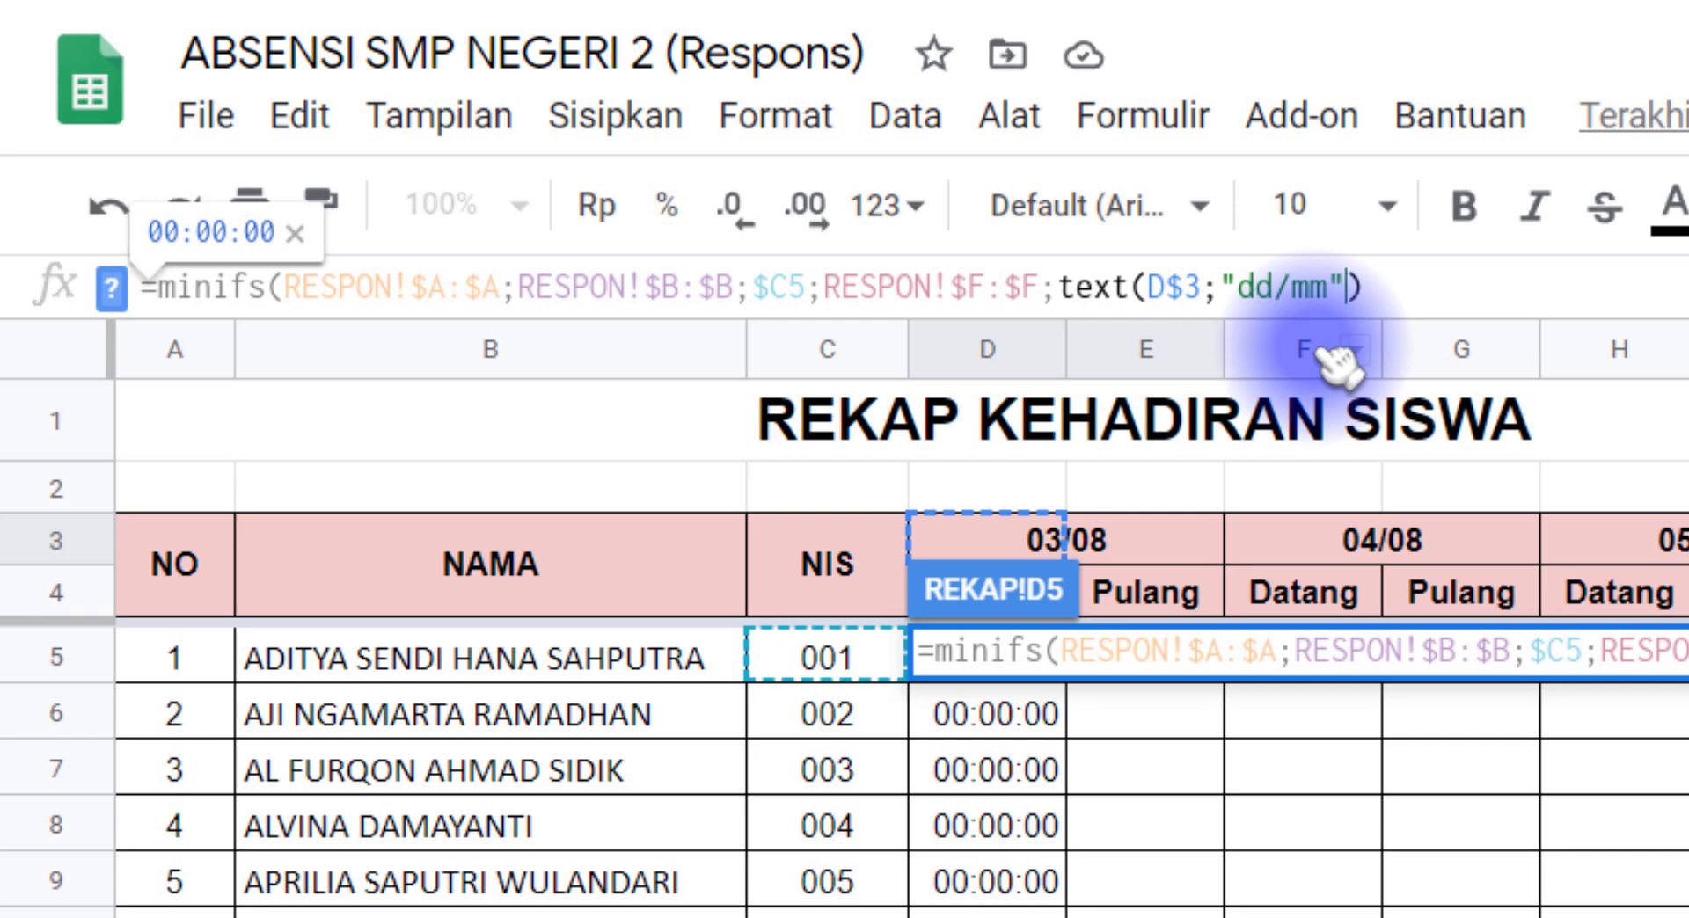
type(")")
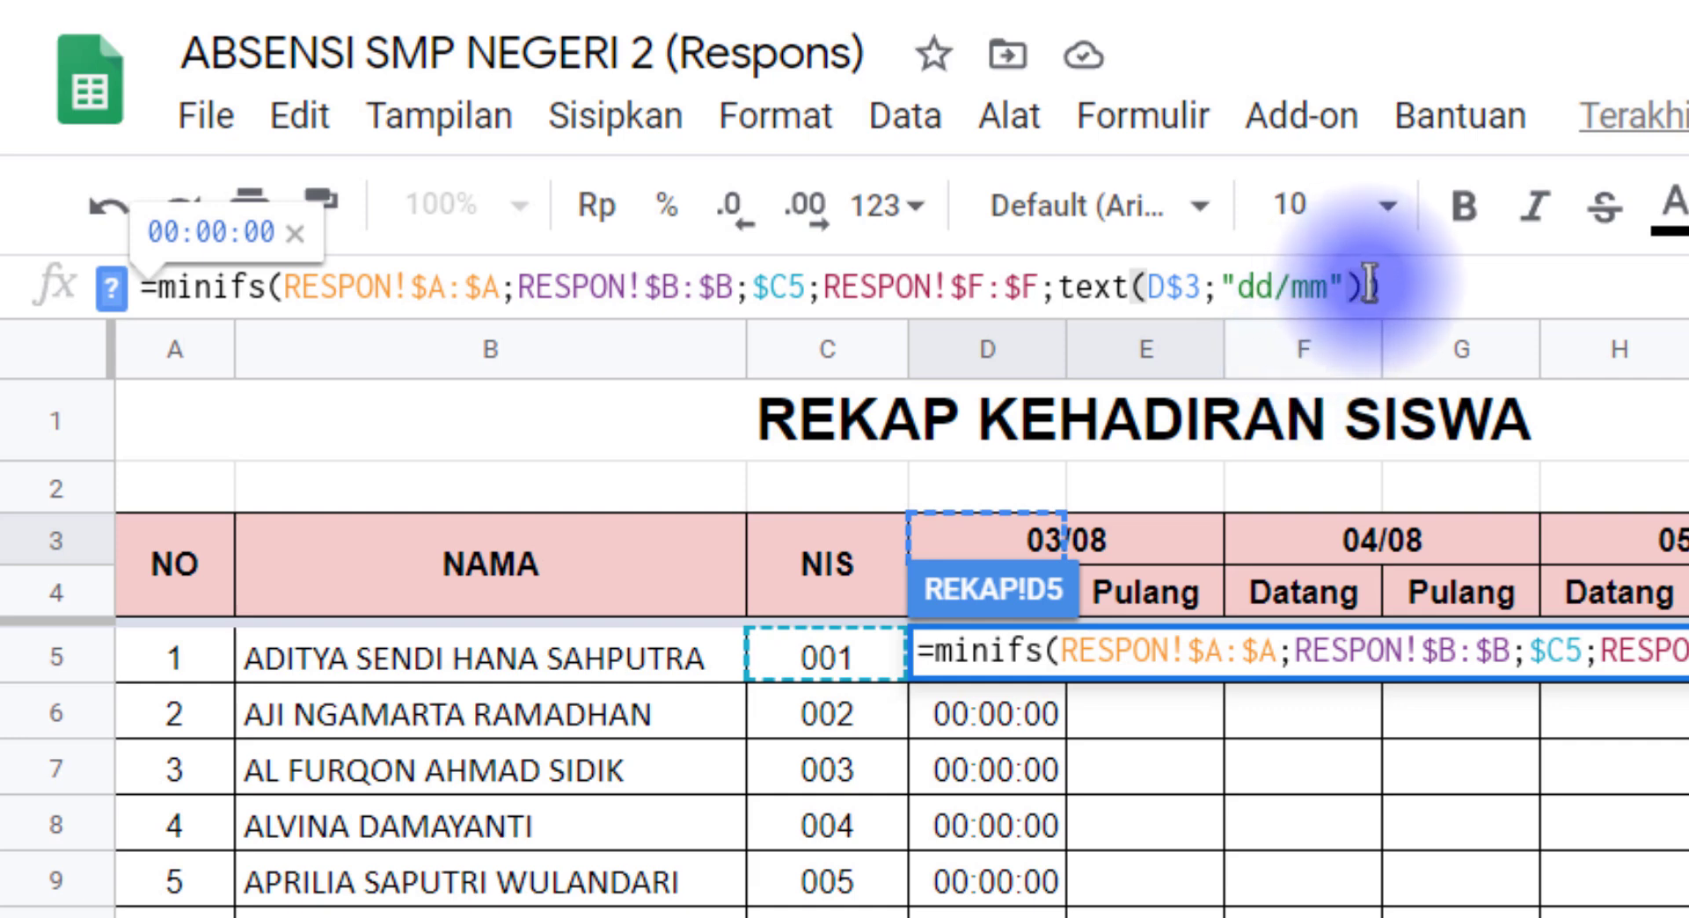
left_click_drag(1369, 280, 1393, 278)
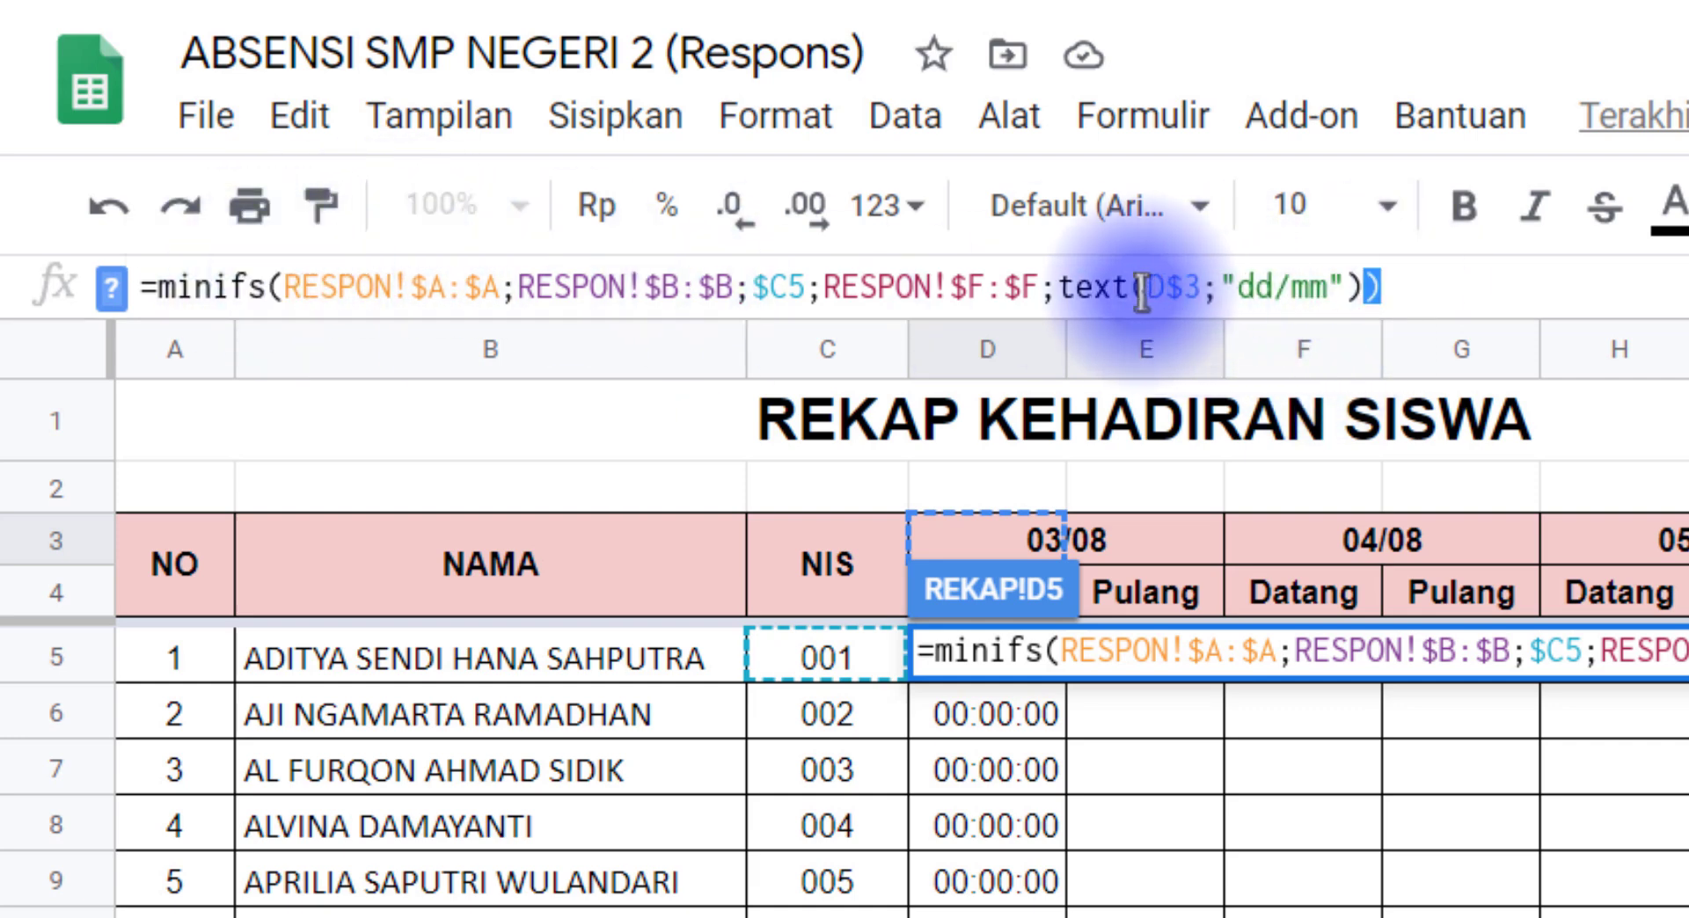
left_click_drag(1131, 284, 1344, 288)
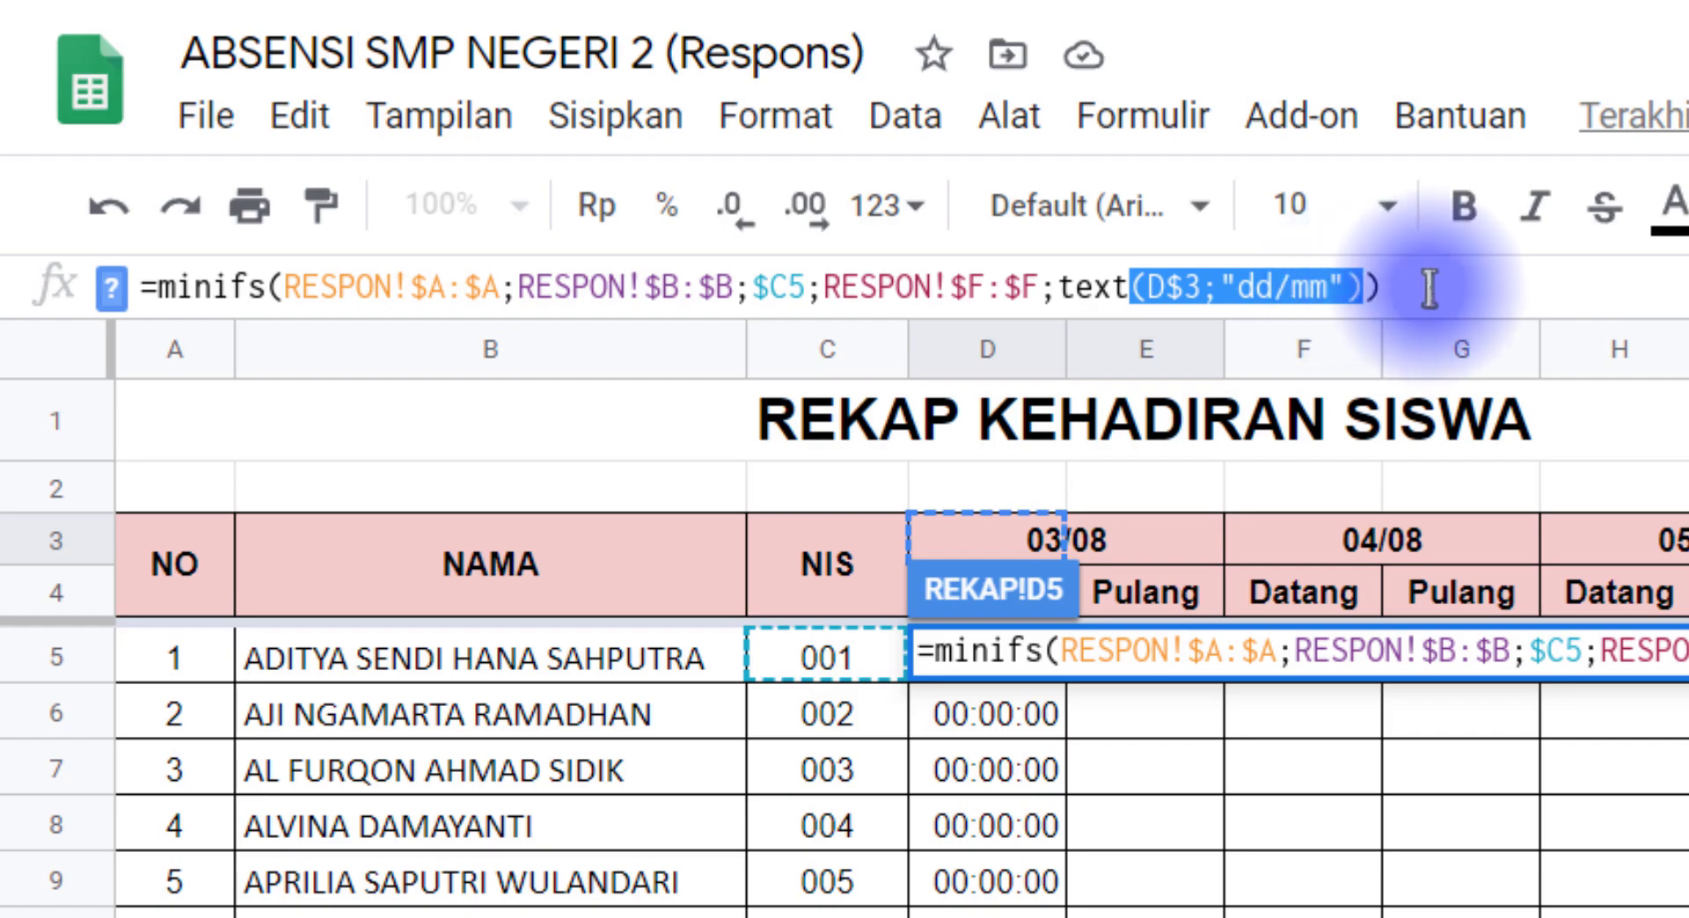
type(")")
key("Return")
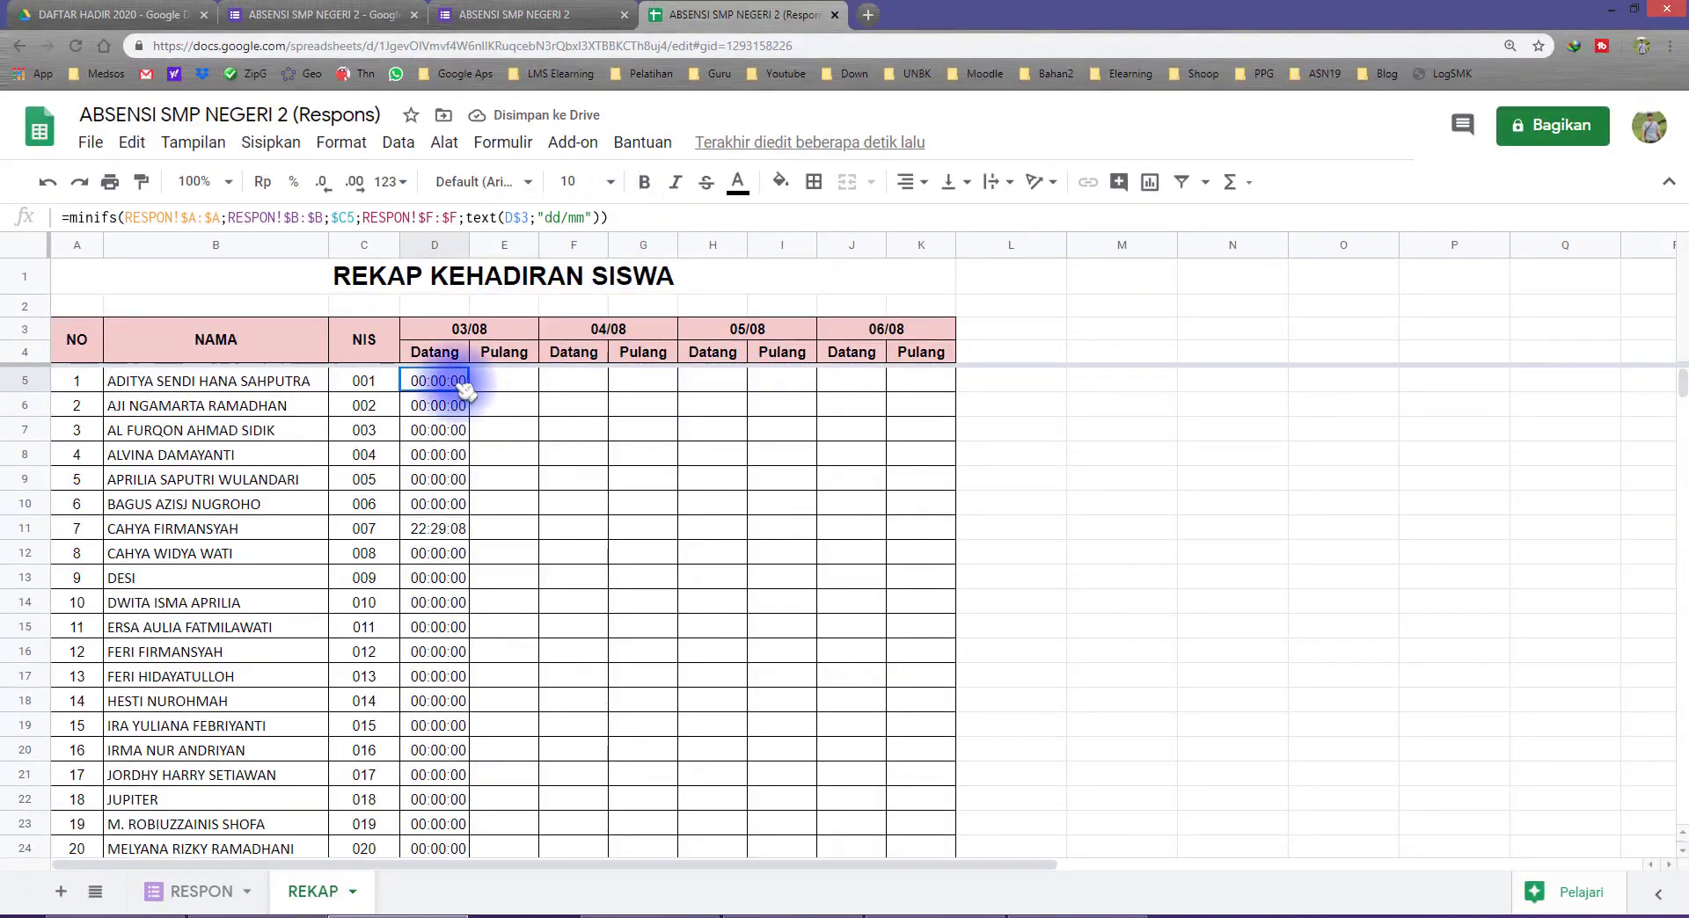
Step: Copy the D5 formula and paste it as formula only into the 03/08 Datang cells D5:D24
scroll(479, 581, "down", 2)
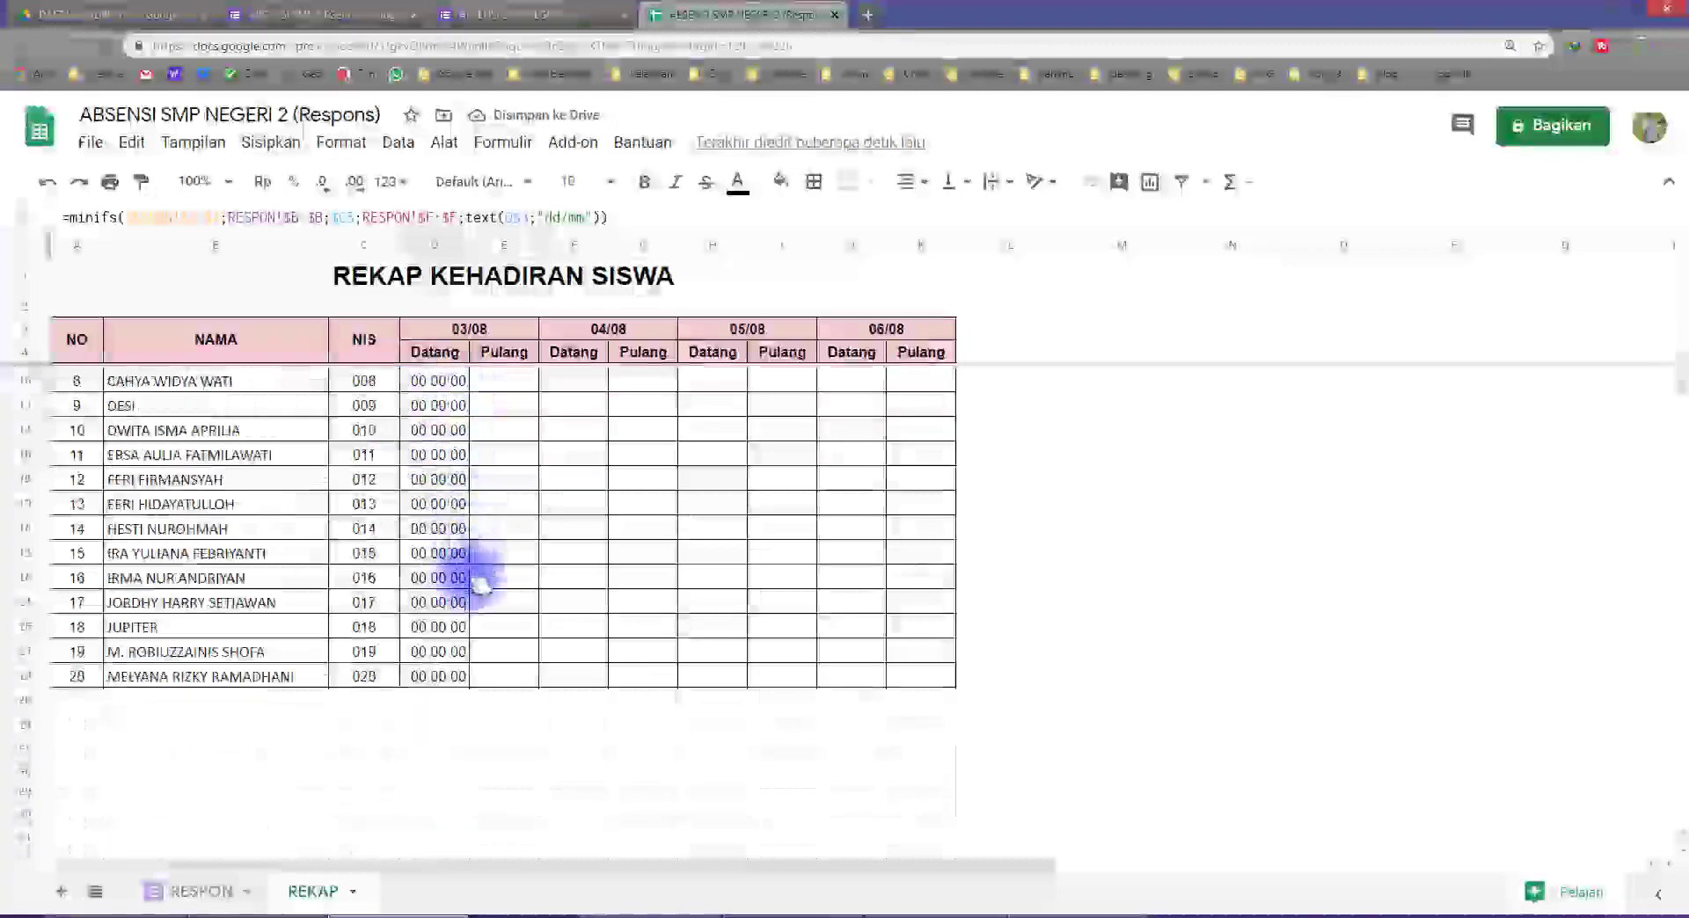
left_click(451, 676, "shift")
right_click(450, 675)
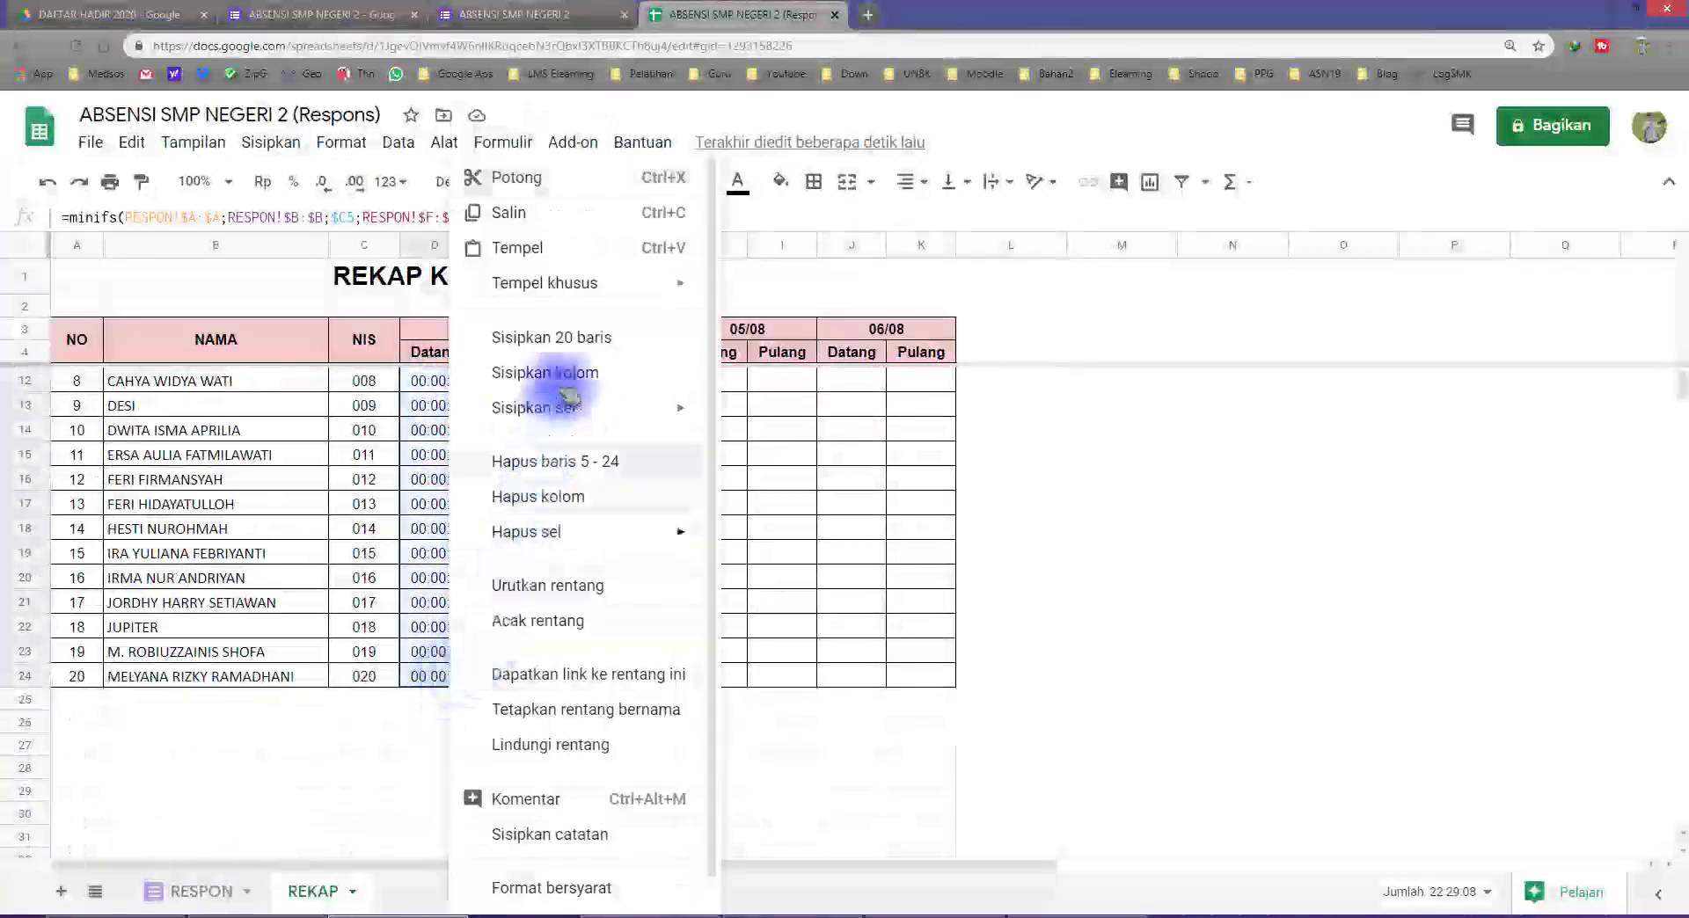
mouse_move(691, 283)
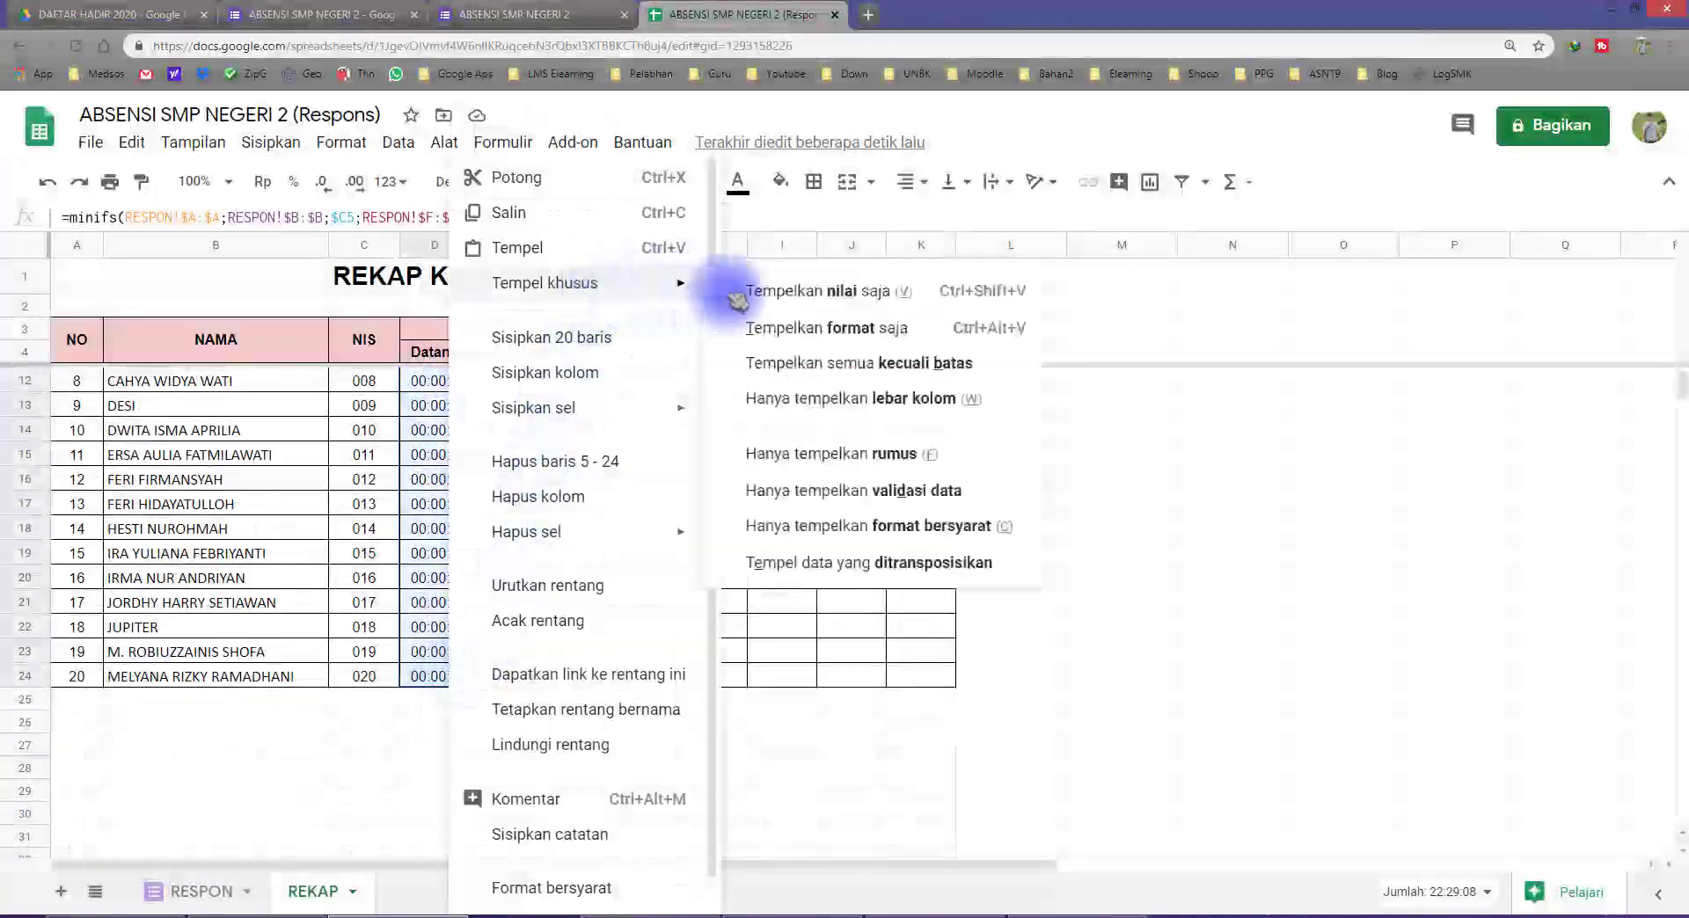
left_click(807, 470)
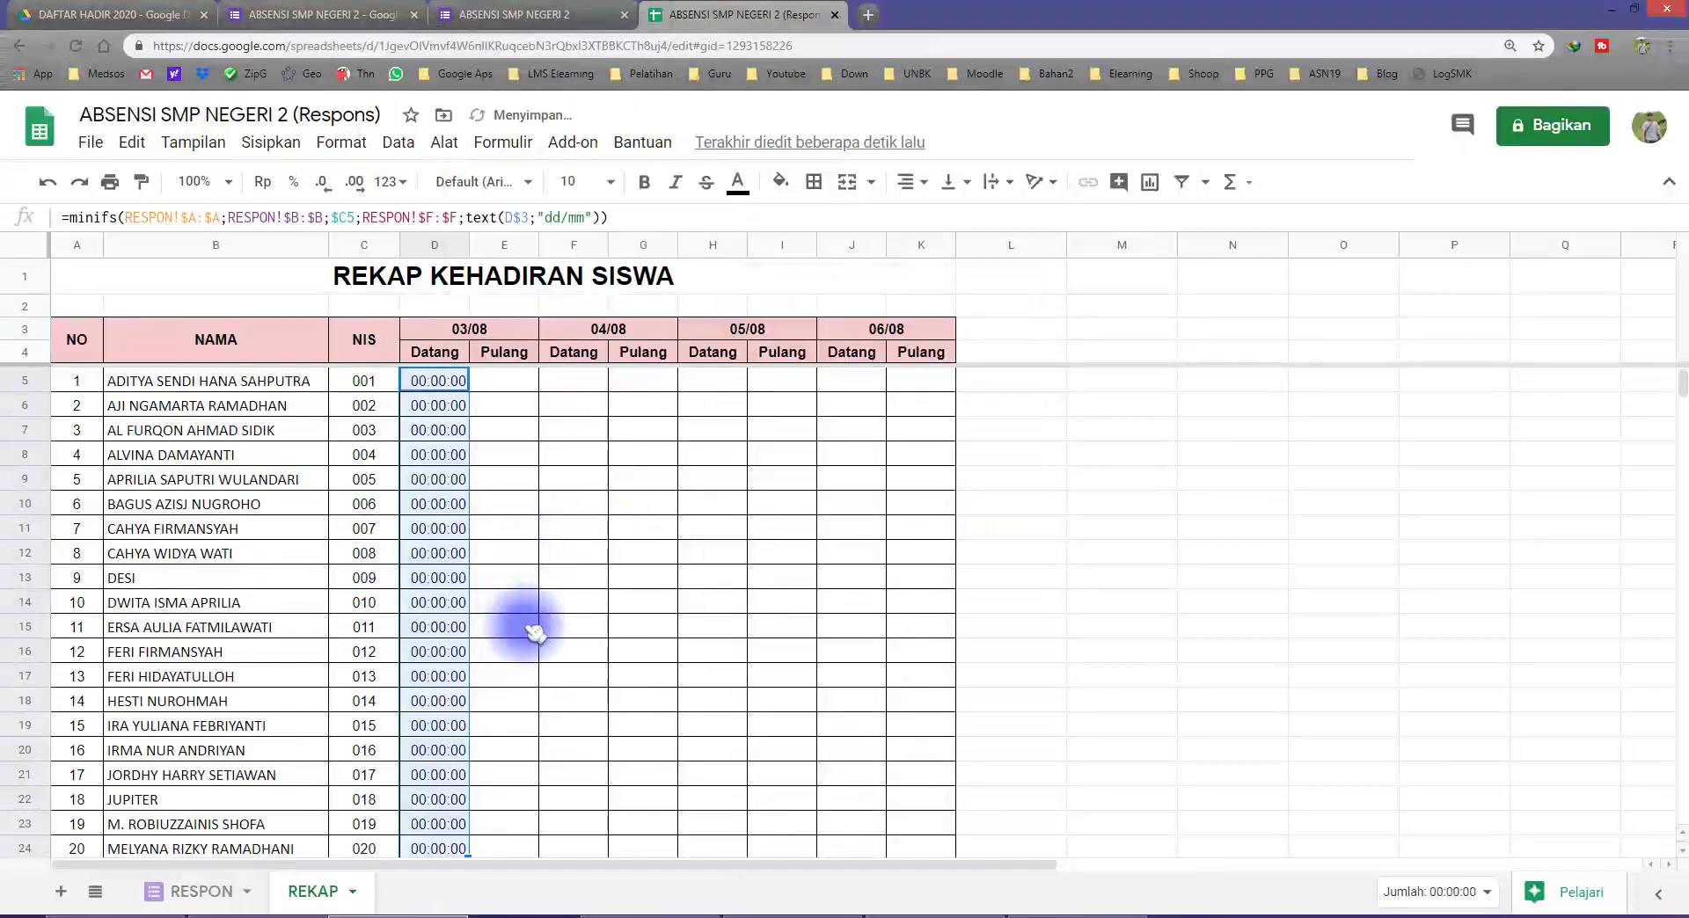
Step: Check the 03/08 Datang column of REKAP and the formula in D11 for the student with NIS 007
scroll(457, 545, "down", 2)
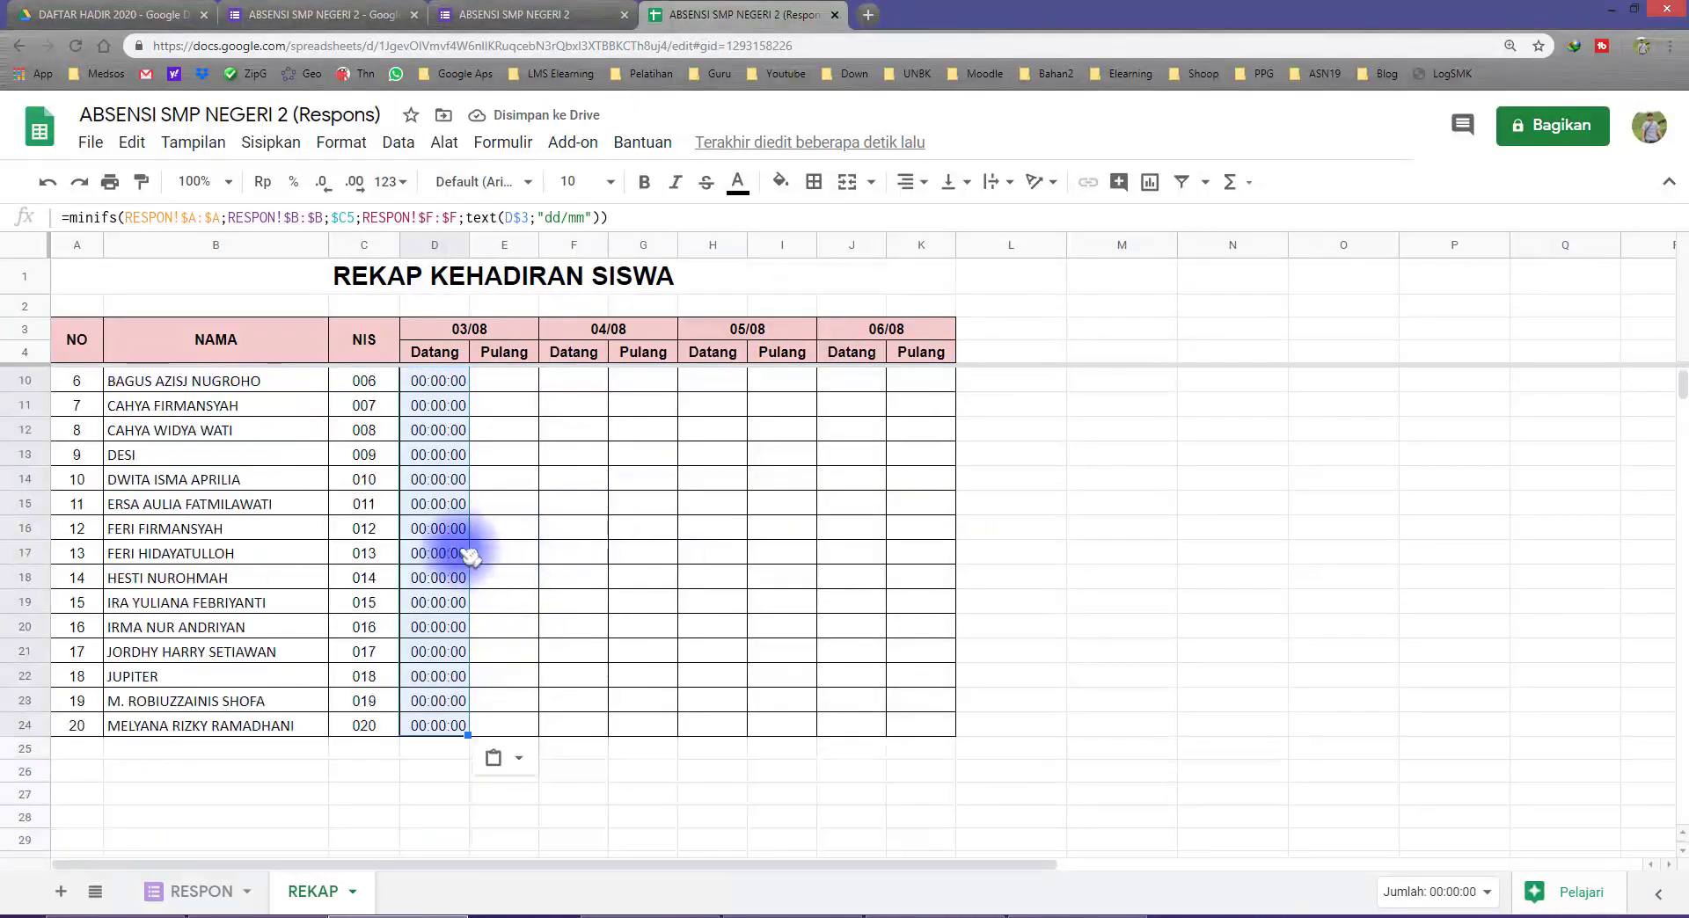
left_click(377, 406)
scroll(391, 449, "up", 1)
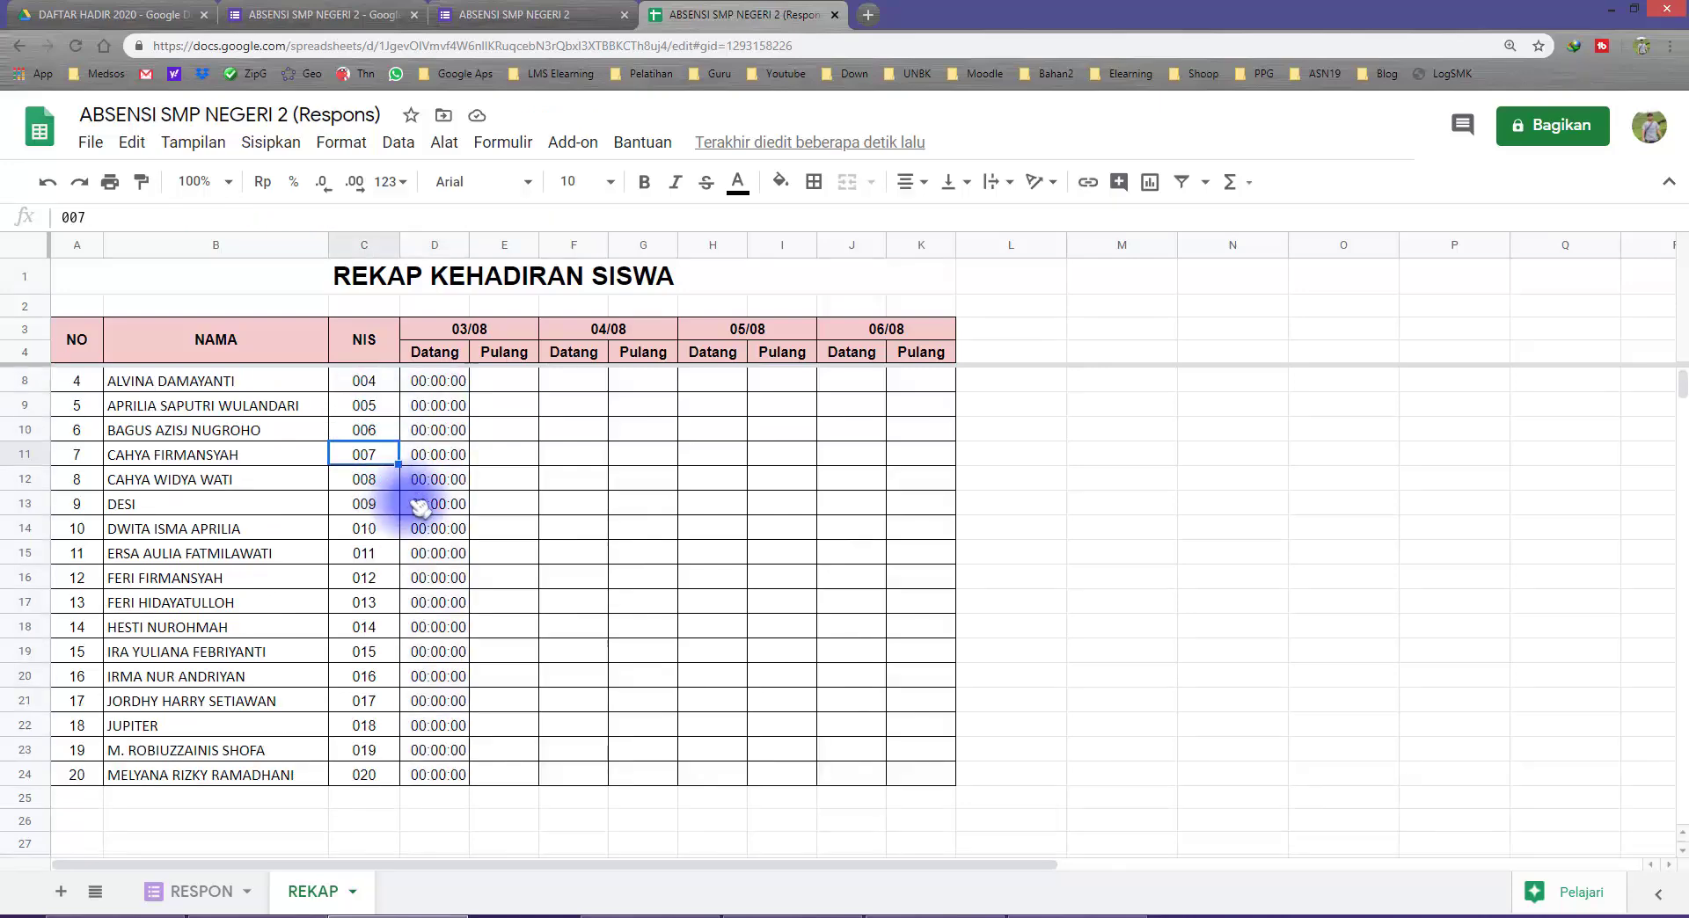
left_click(433, 452)
scroll(445, 480, "up", 1)
scroll(466, 537, "up", 1)
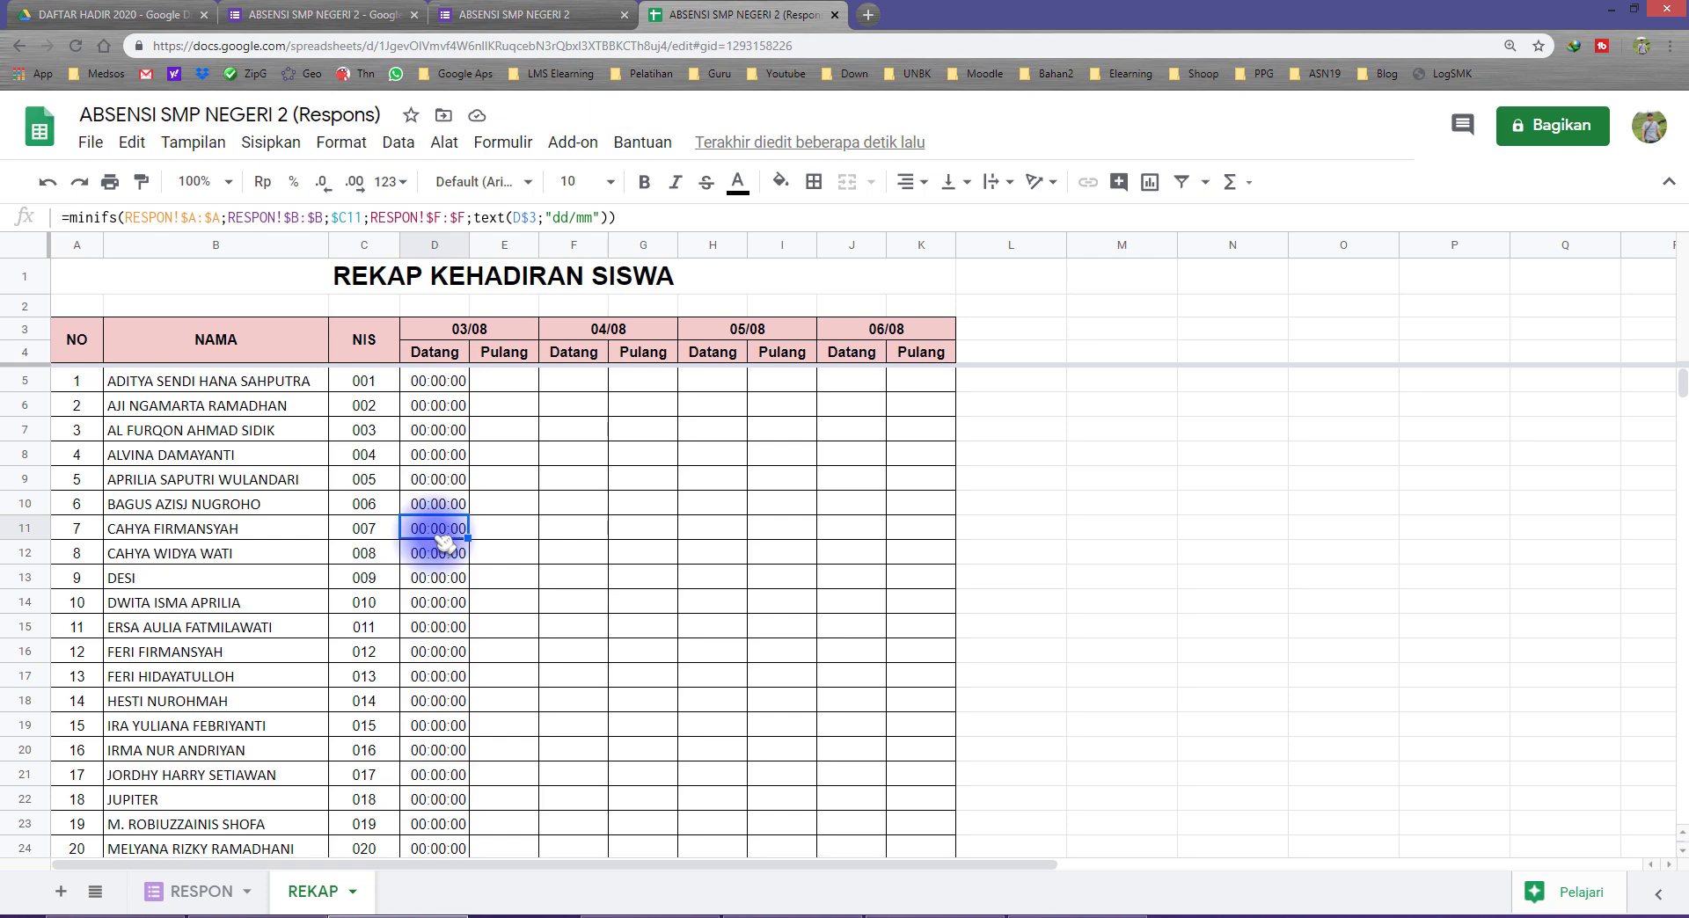
Step: Compare the 03/08 header date on REKAP with the Tgl/Bln dates of the responses on RESPON
left_click(473, 331)
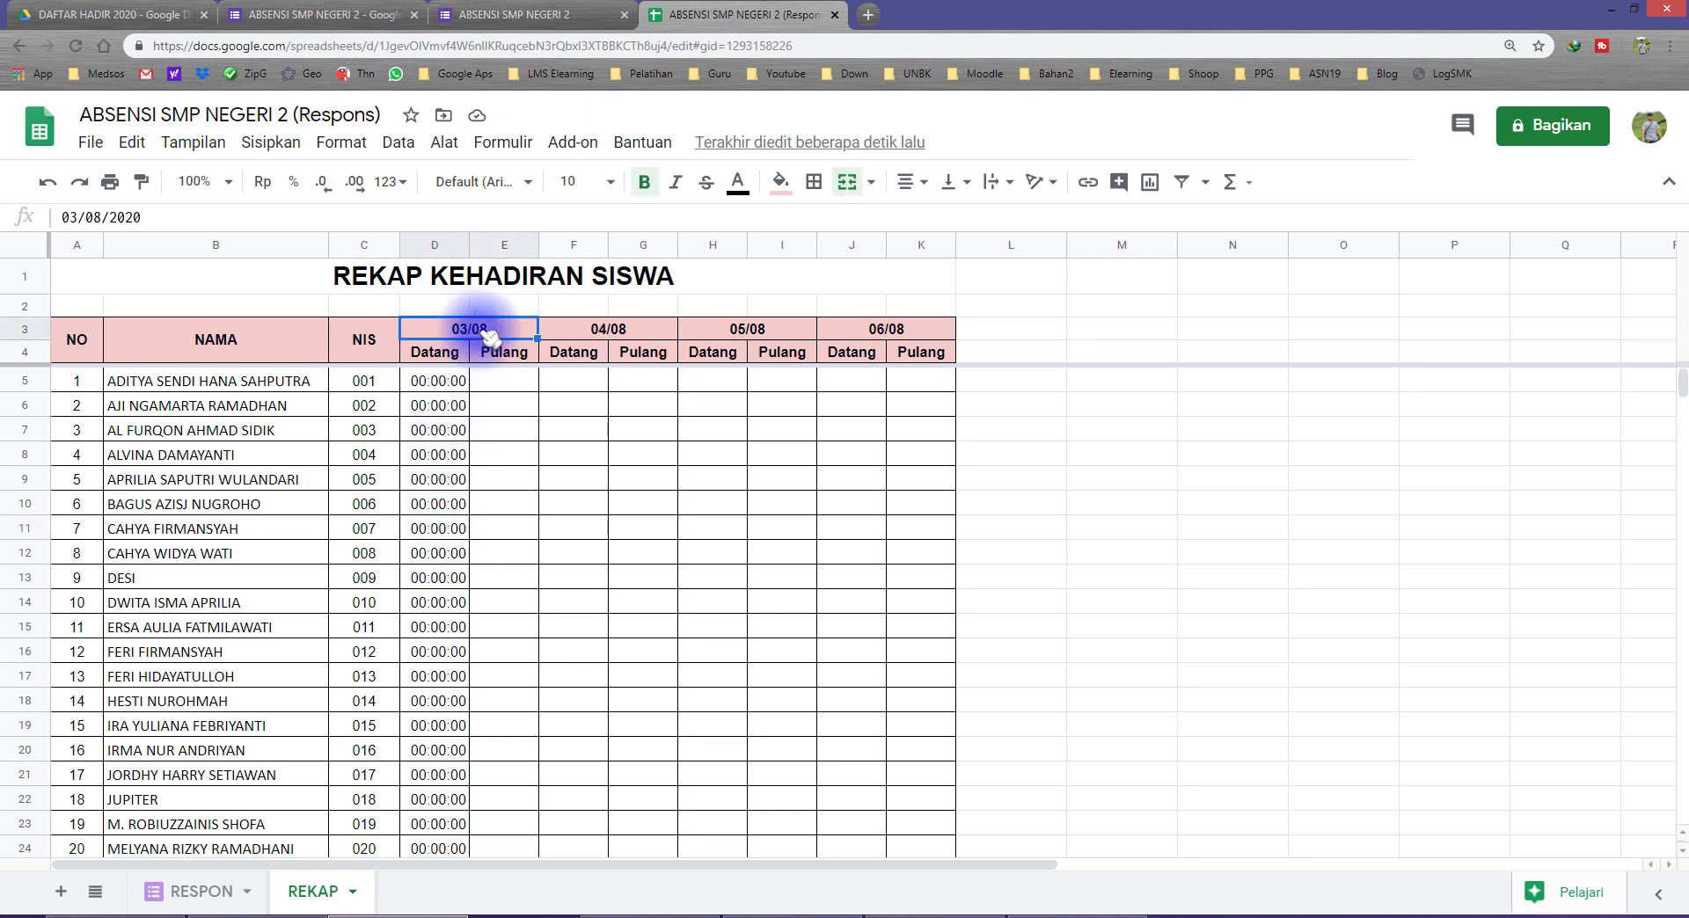
left_click(201, 891)
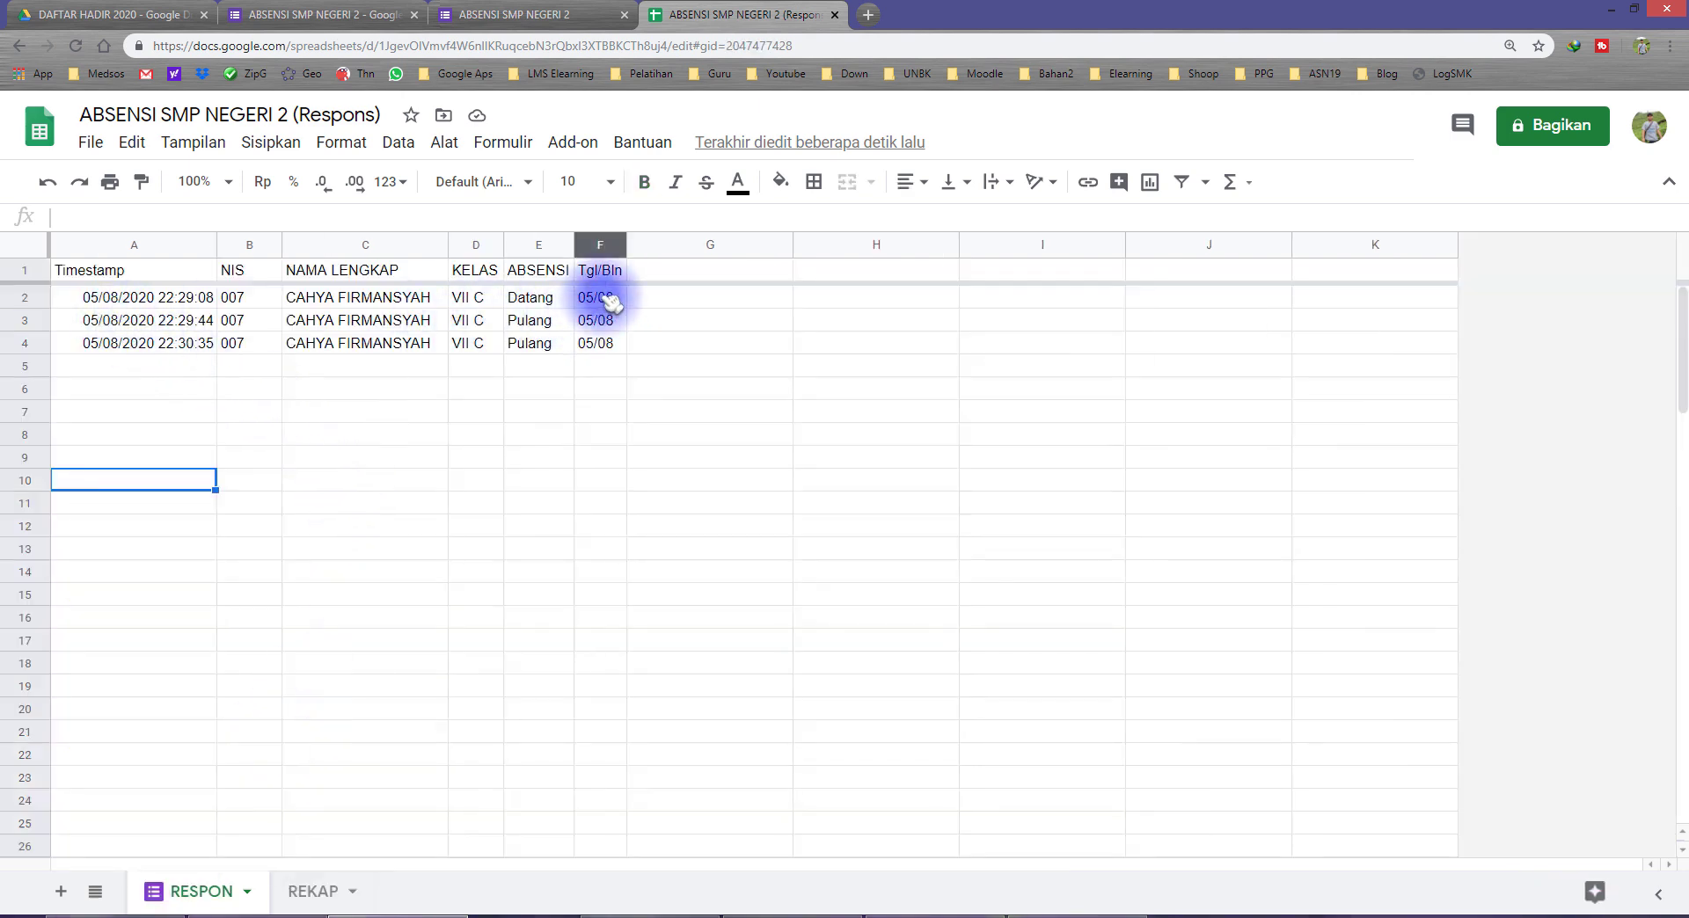
left_click_drag(595, 298, 602, 343)
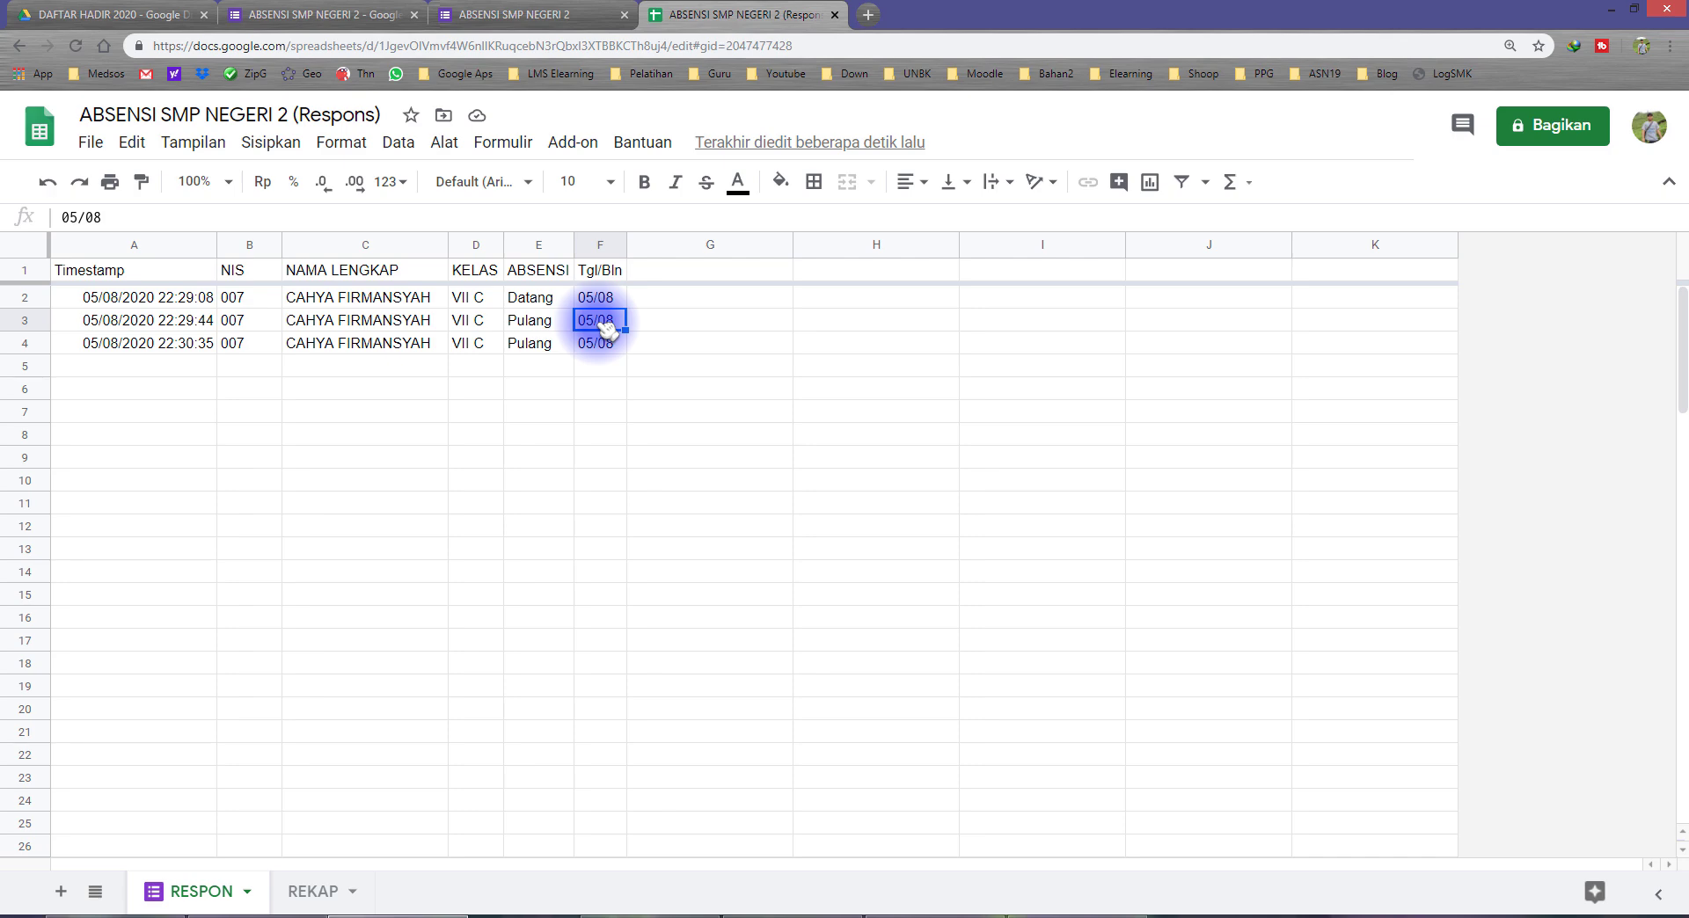
left_click(315, 892)
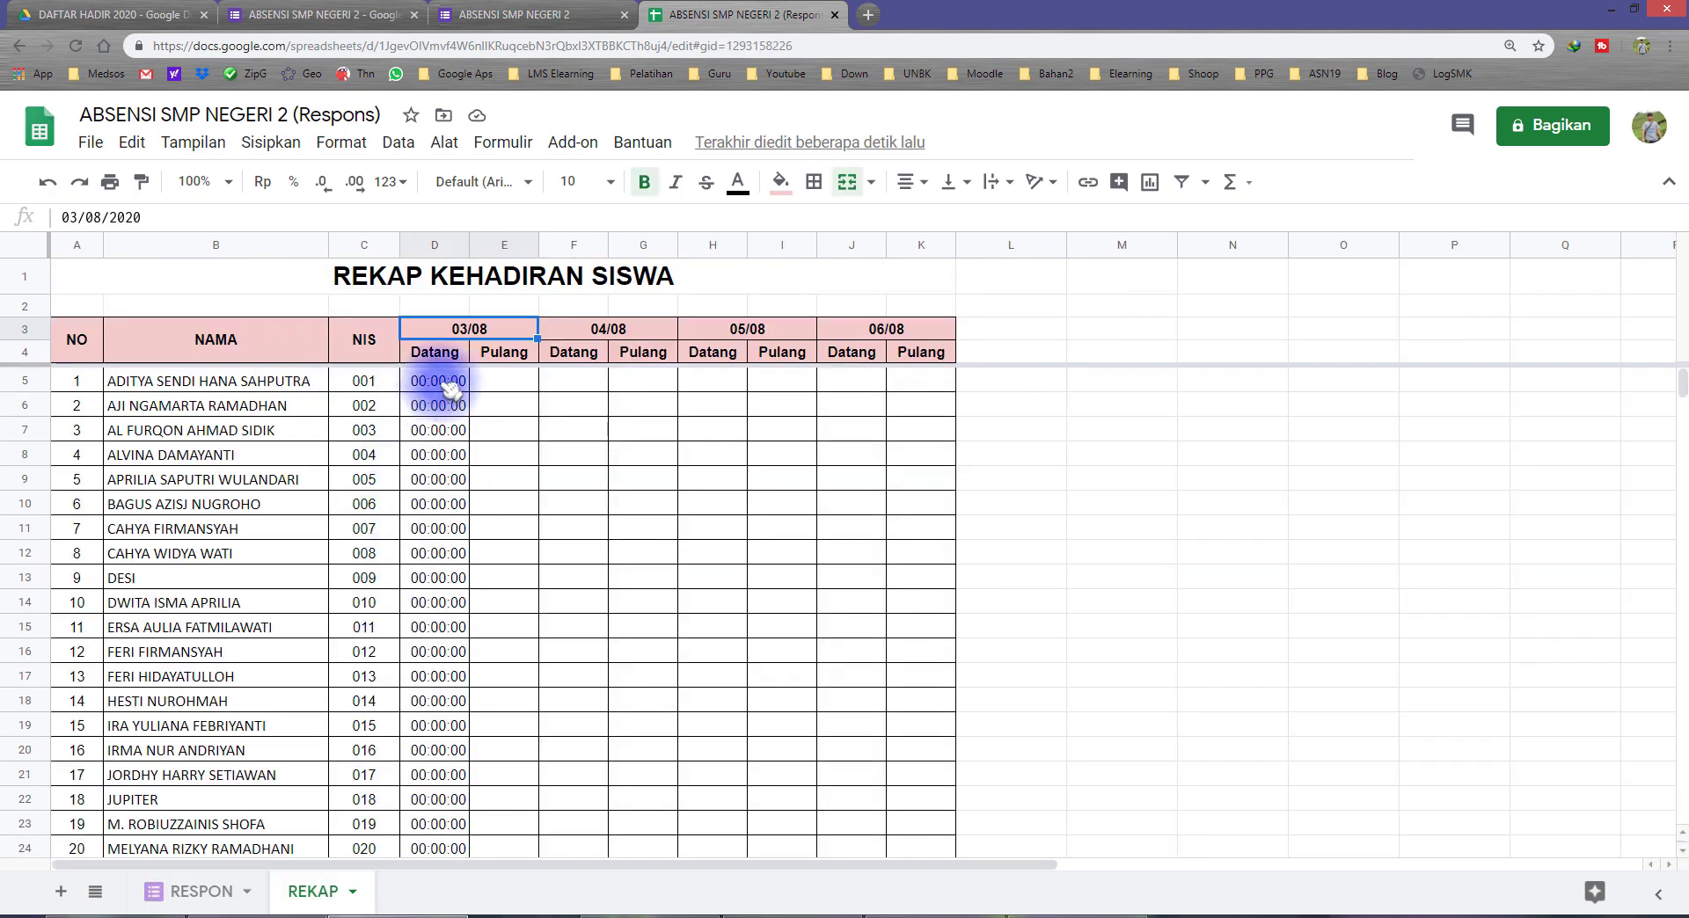
Step: Copy the formulas in D5:D24 and paste them as formula only across all Datang and Pulang cells D5:K24
left_click_drag(447, 383, 440, 774)
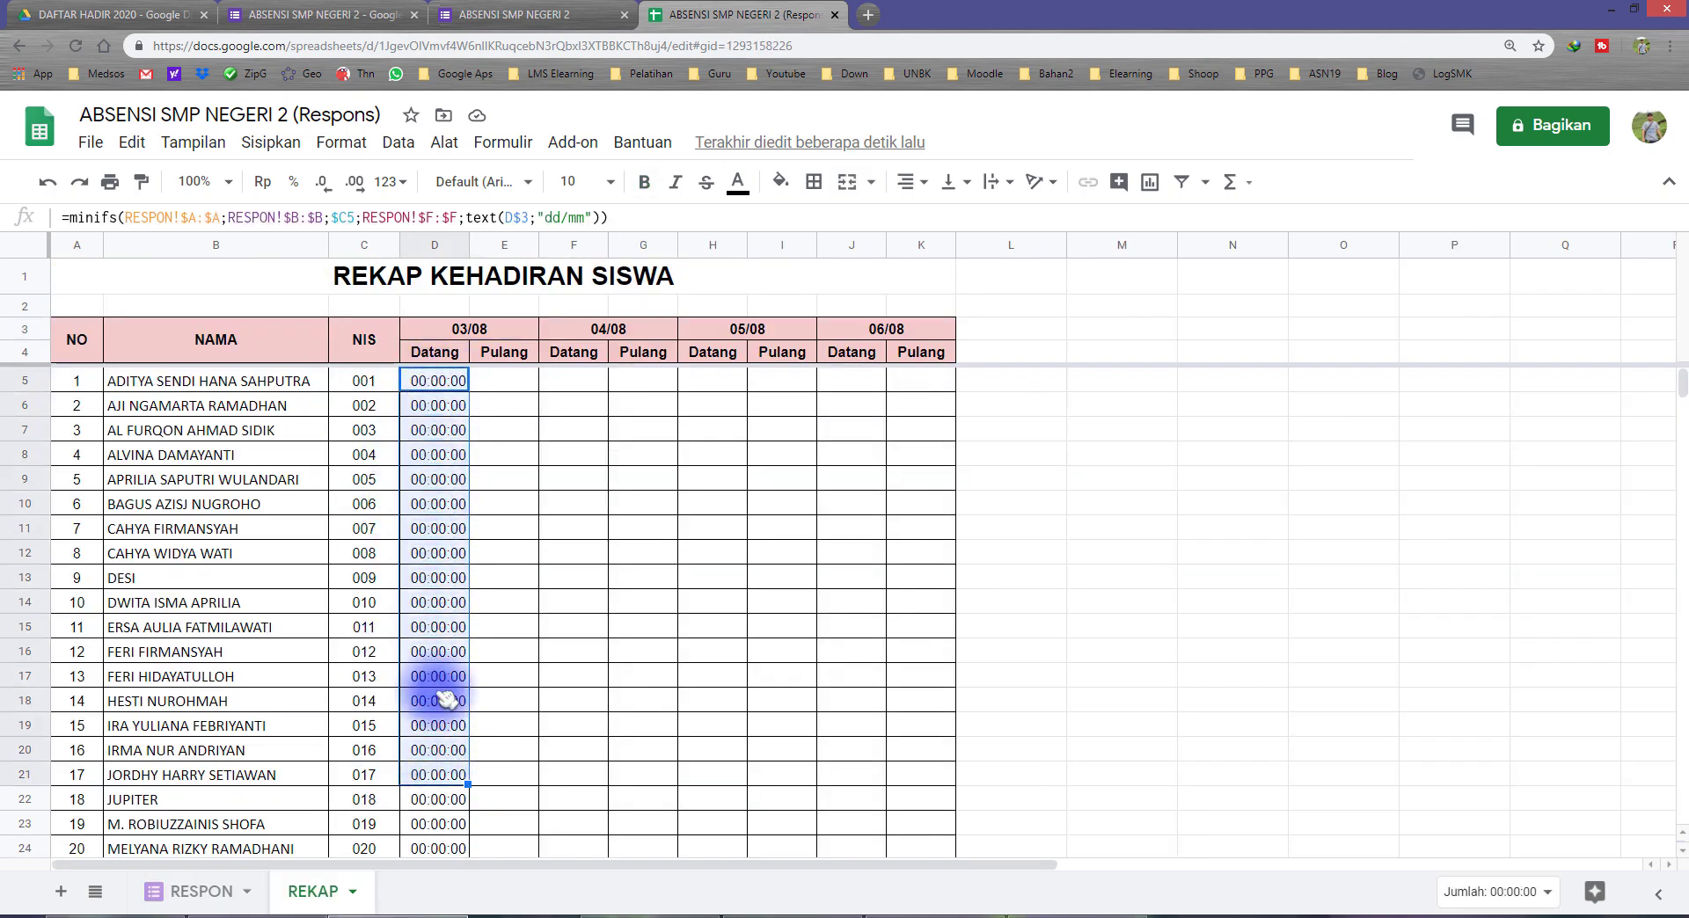
left_click(453, 383)
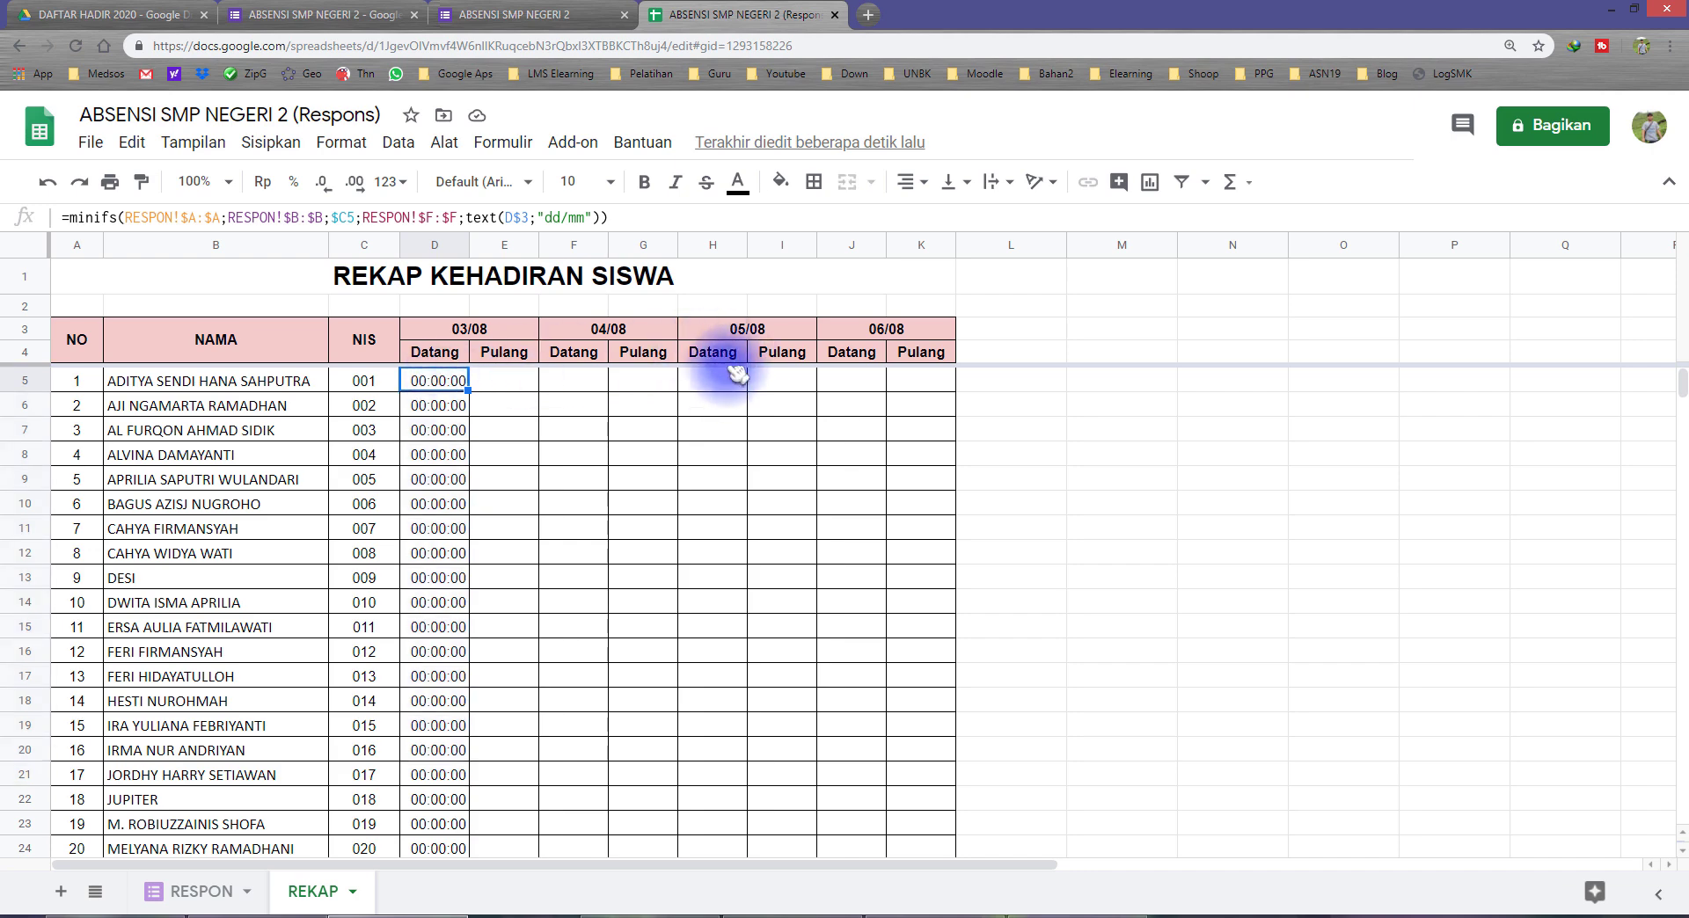
scroll(462, 572, "down", 3)
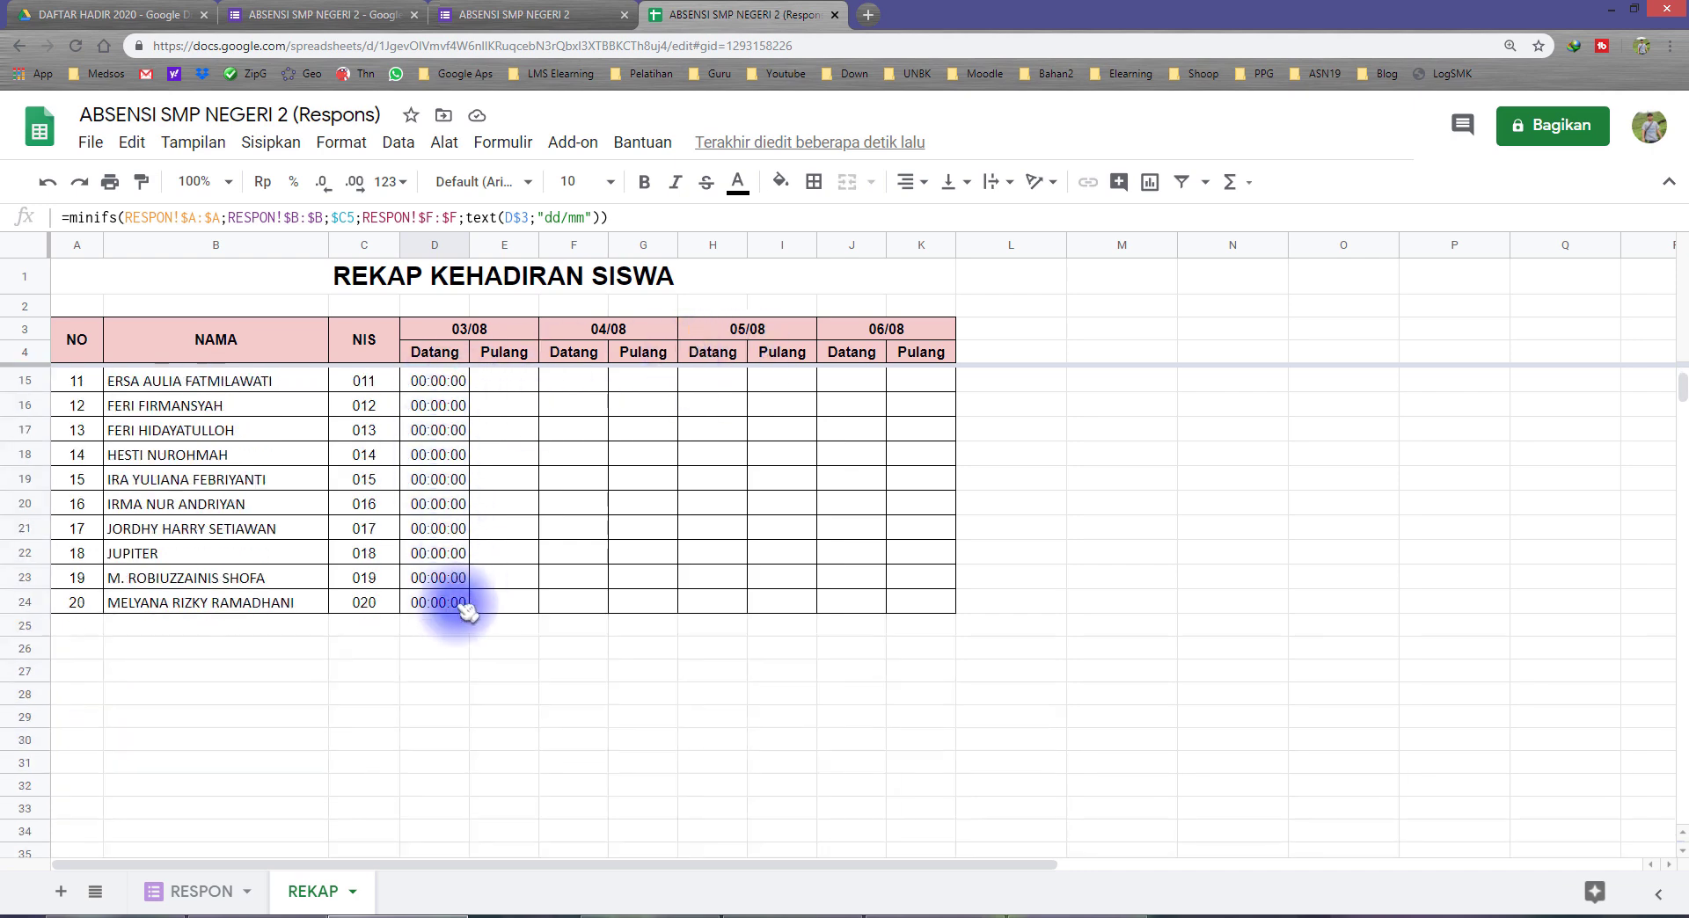
left_click(459, 605, "shift")
scroll(448, 607, "up", 3)
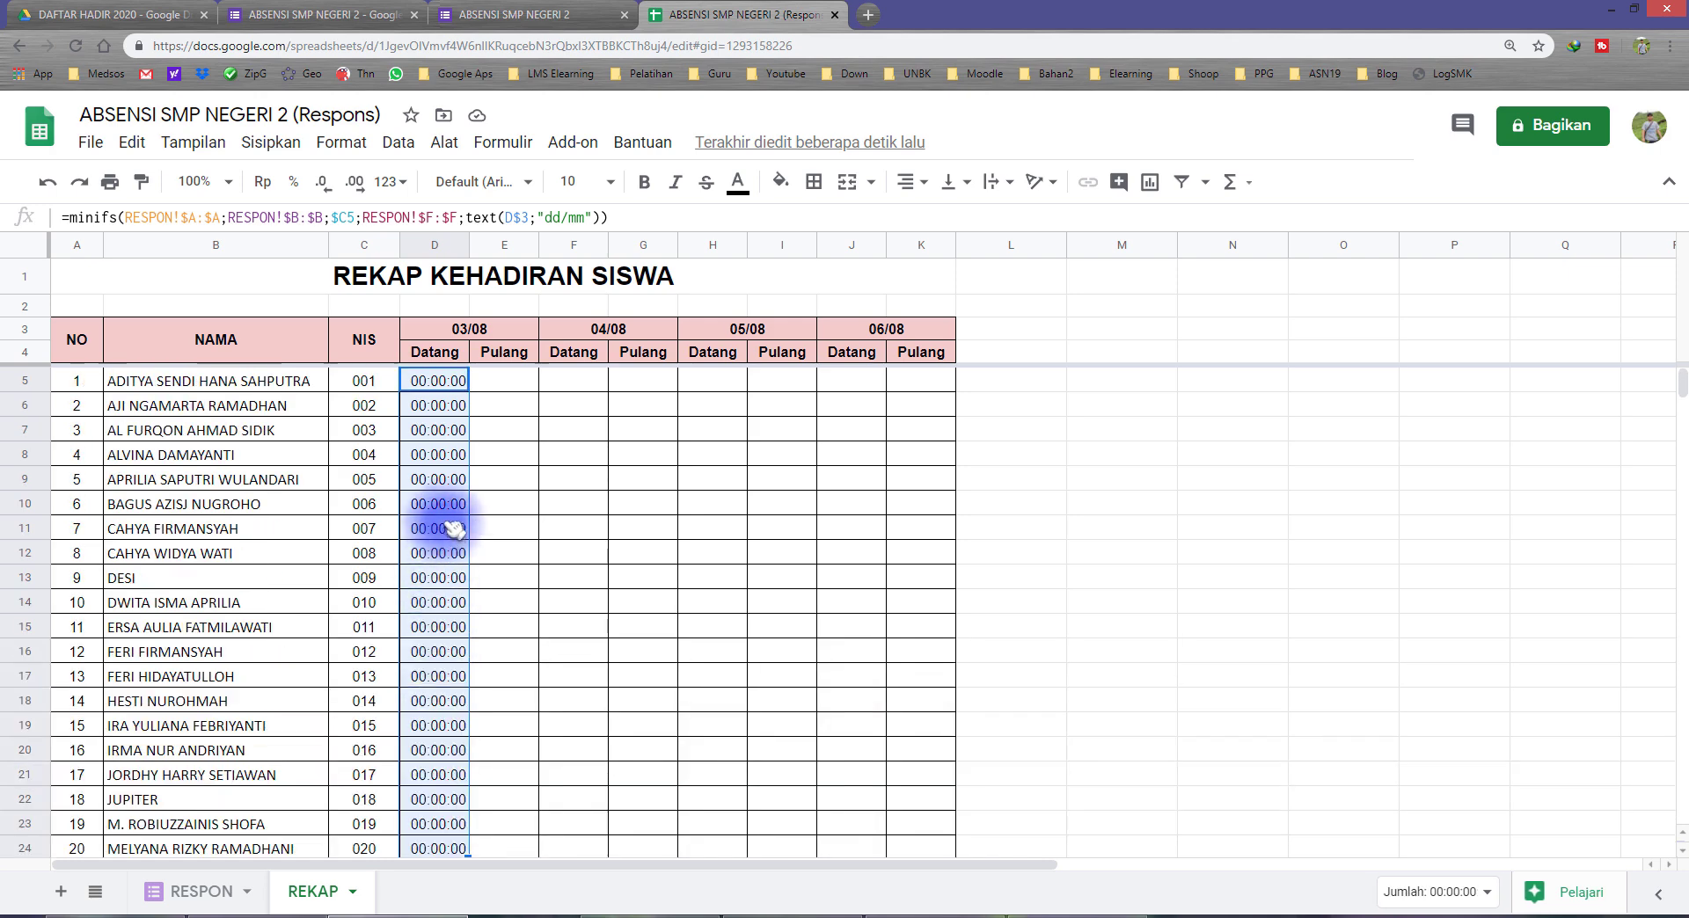
right_click(437, 420)
left_click(512, 221)
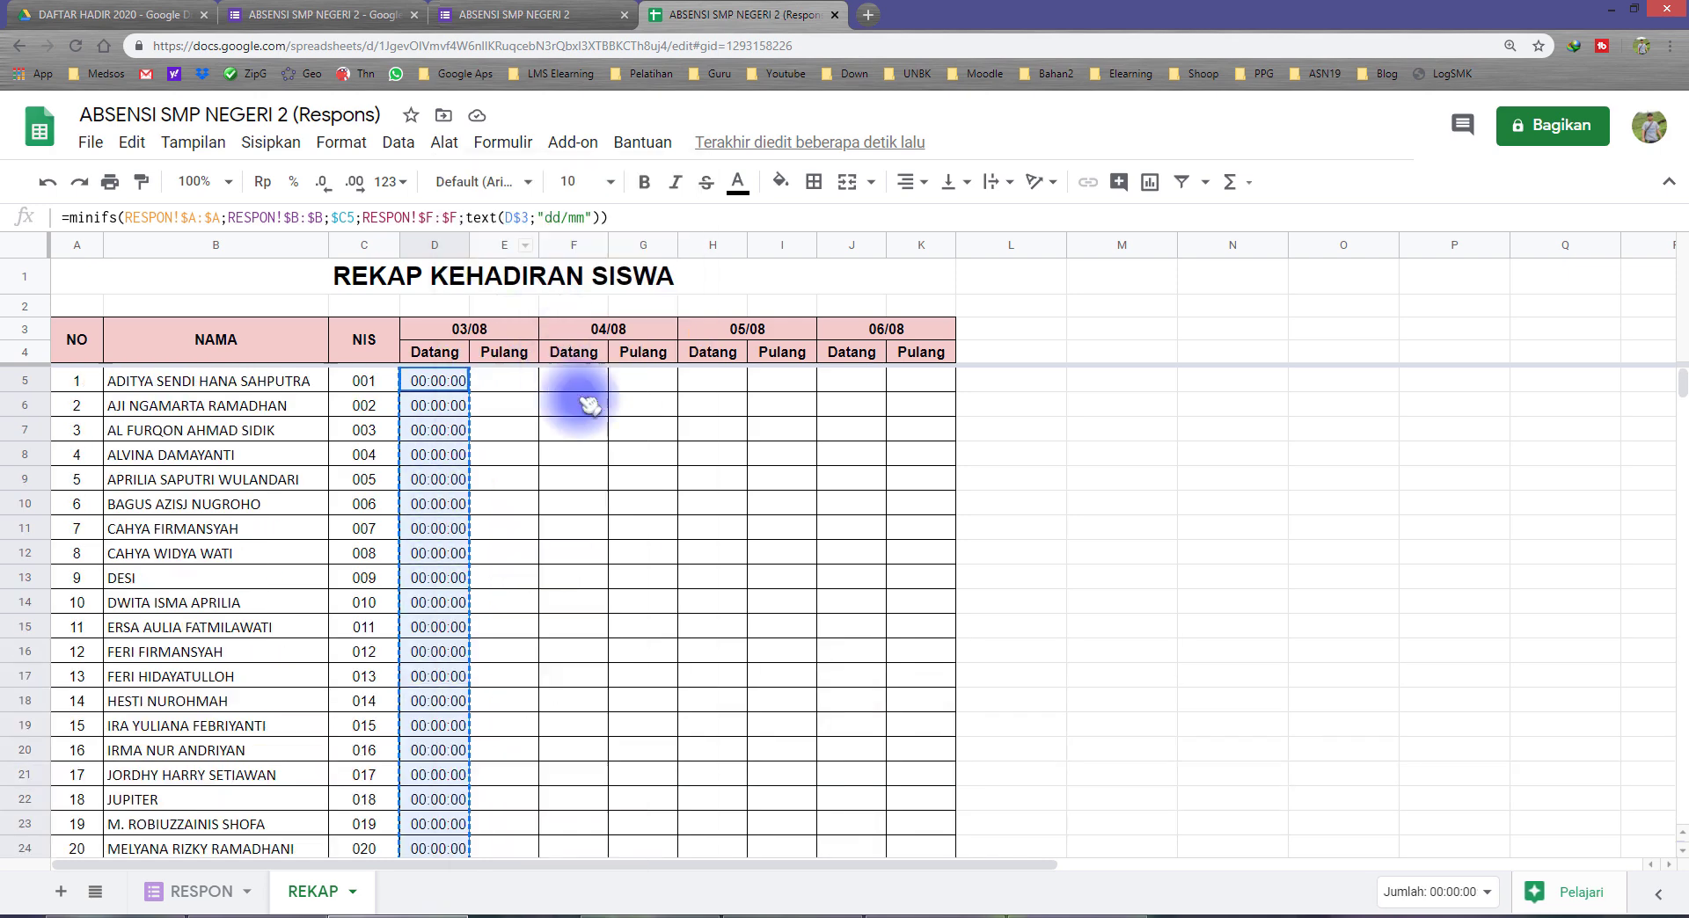
scroll(905, 754, "down", 3)
left_click(933, 607, "shift")
scroll(906, 607, "up", 3)
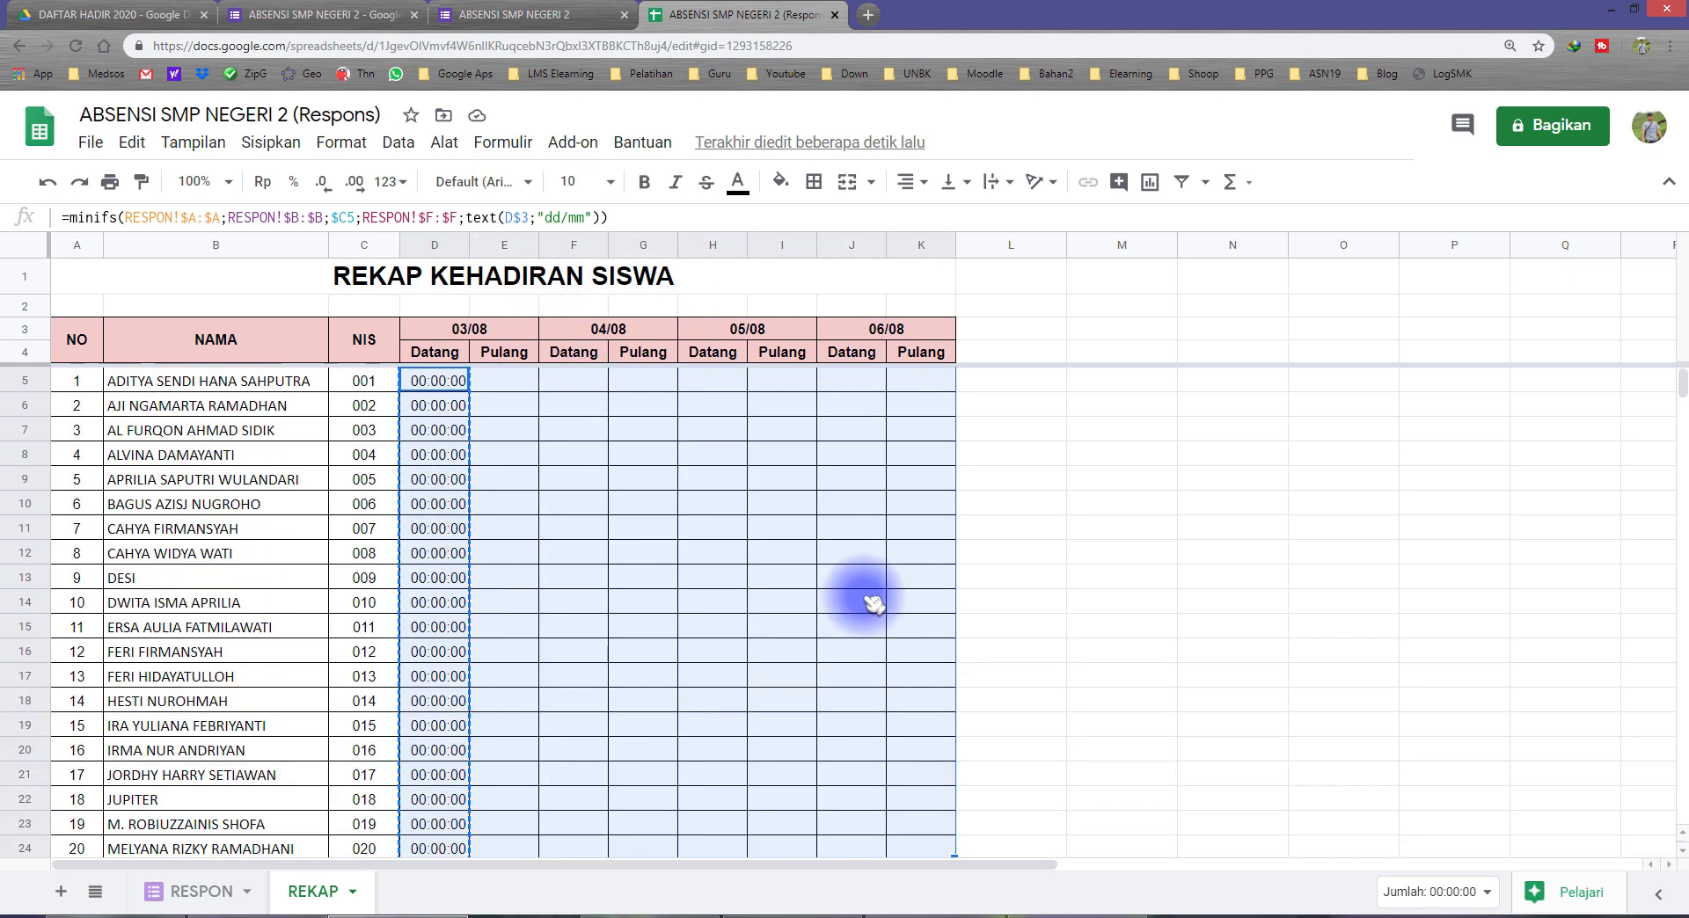
right_click(655, 540)
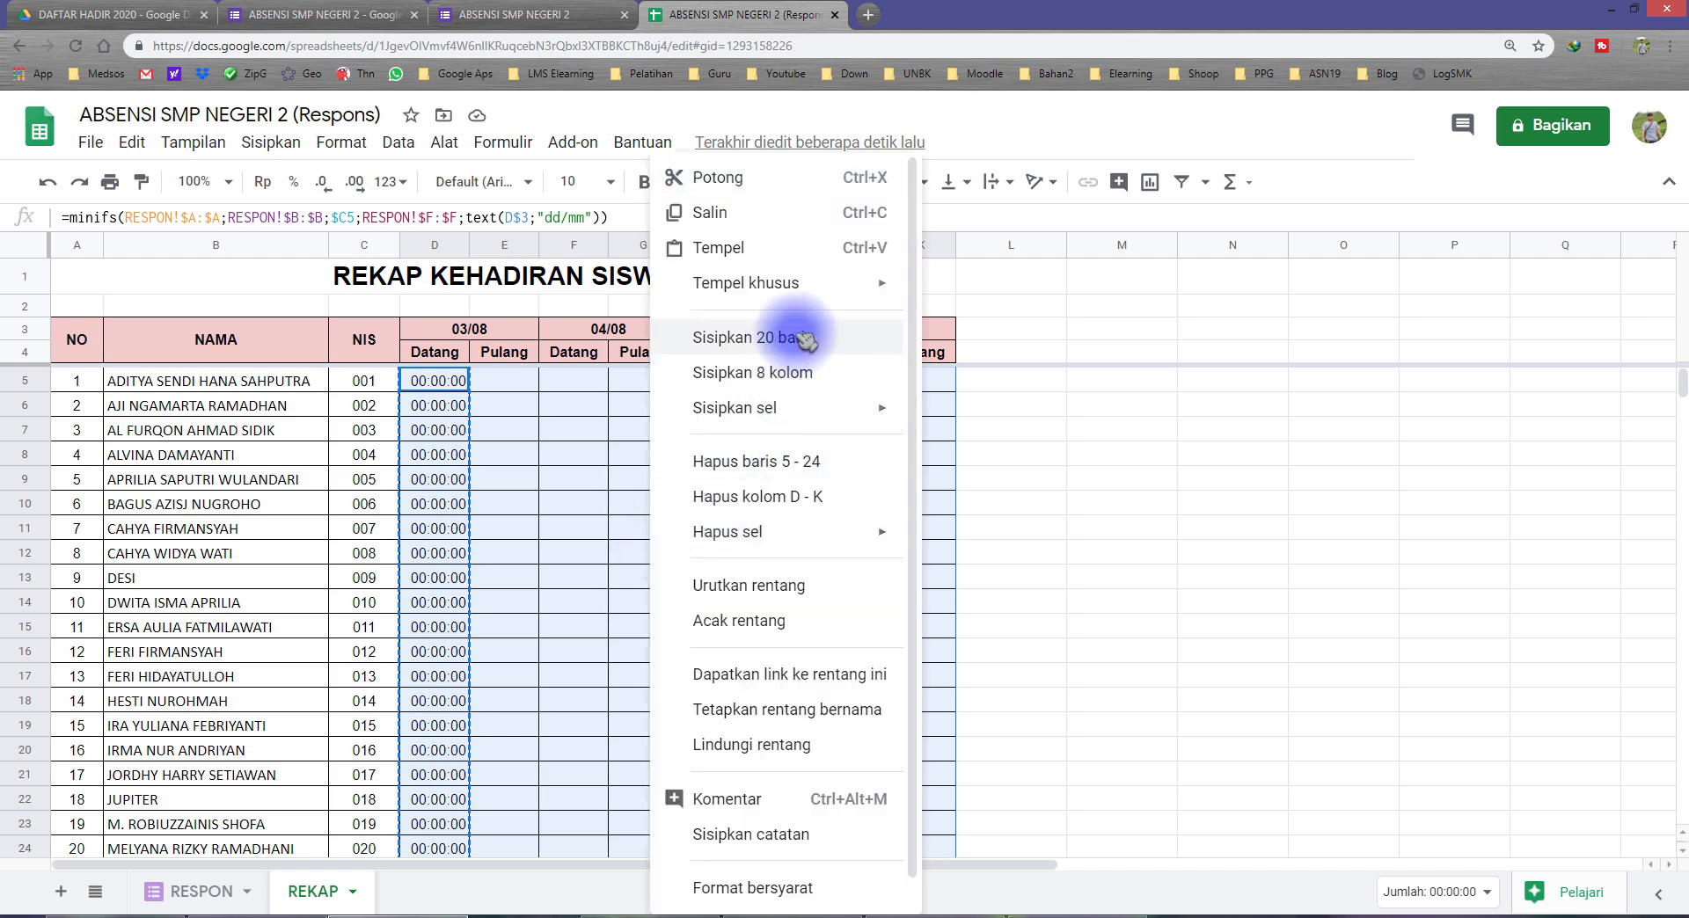
mouse_move(880, 282)
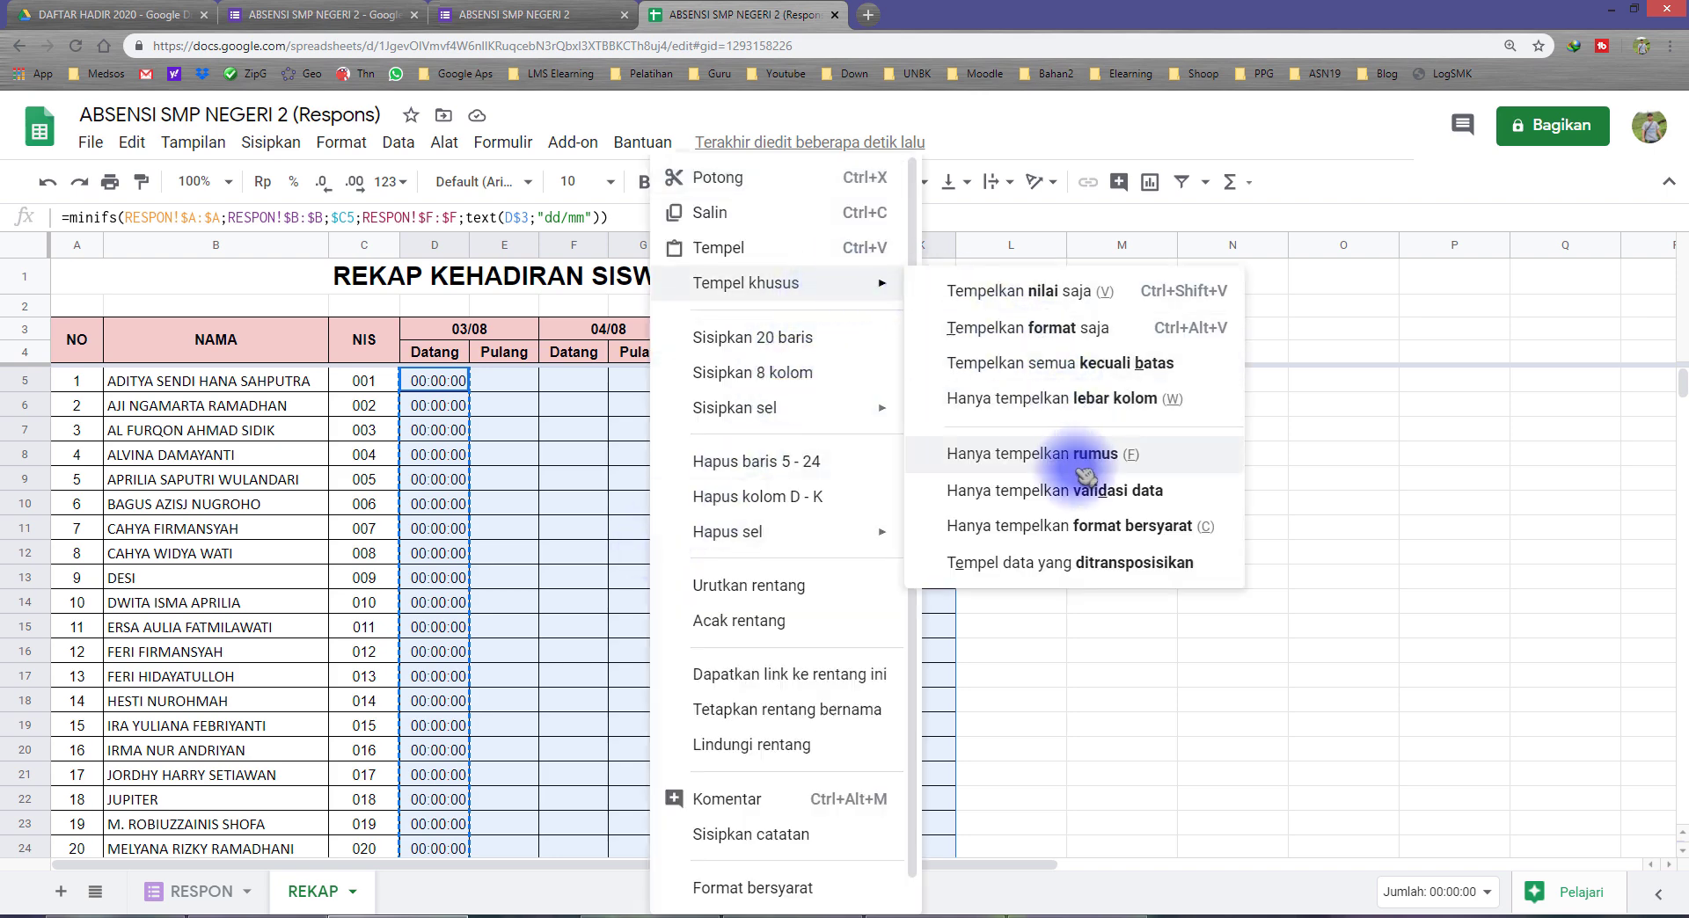
left_click(963, 456)
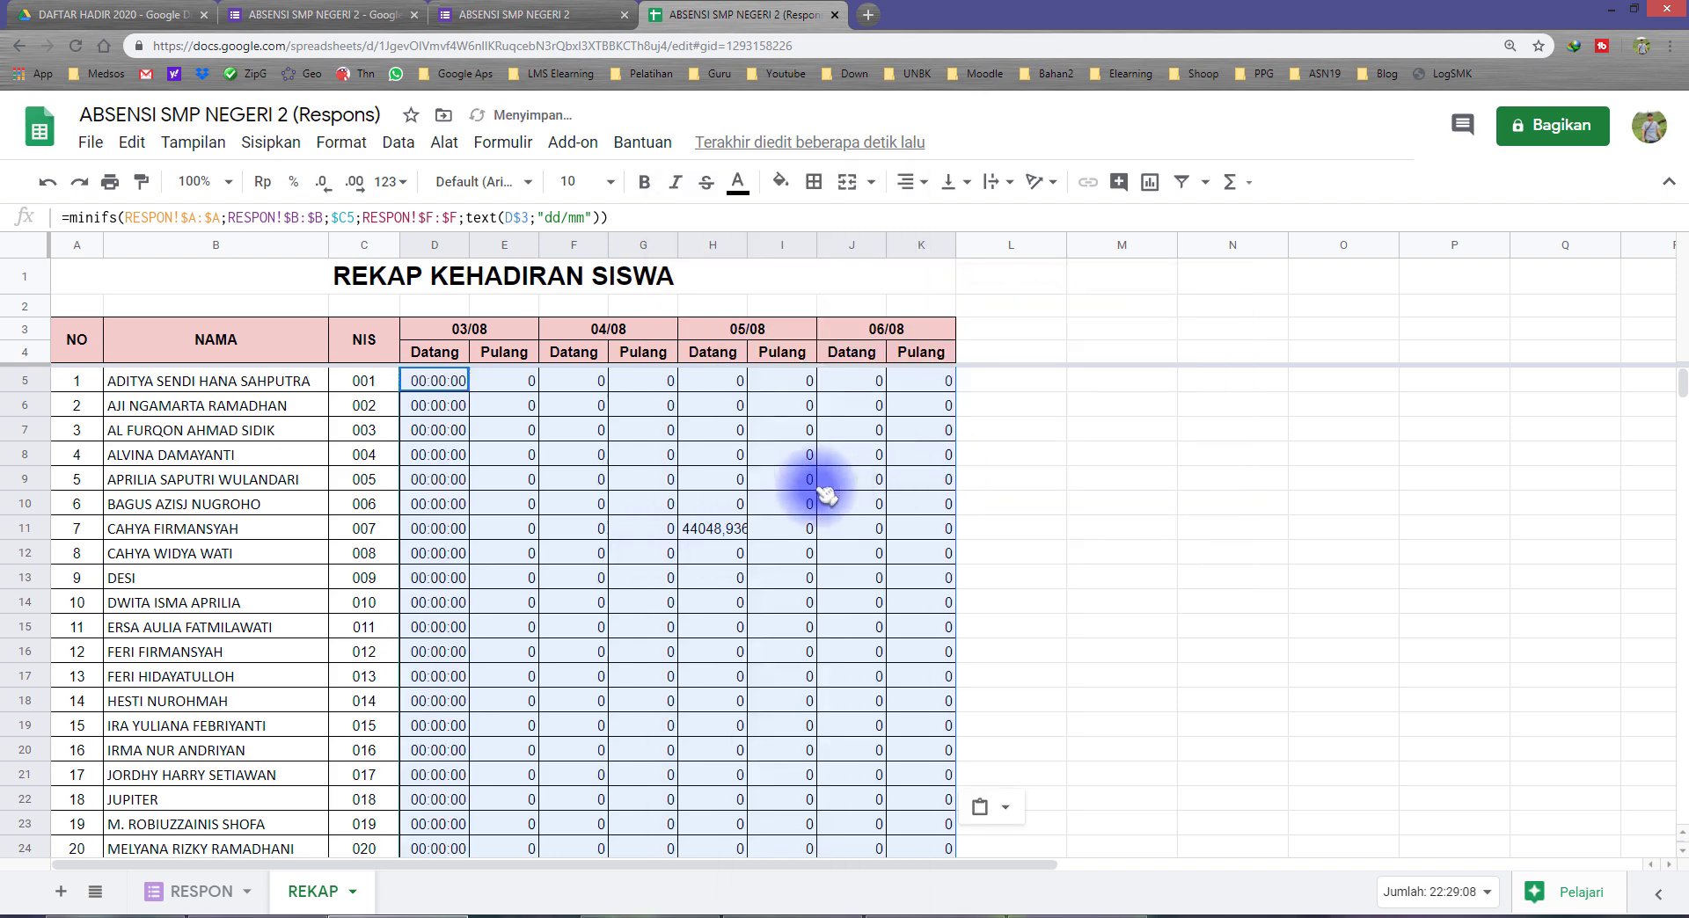
Step: Apply the time format of D5 to the whole recap range D5:K24 with Paint format
left_click(429, 384)
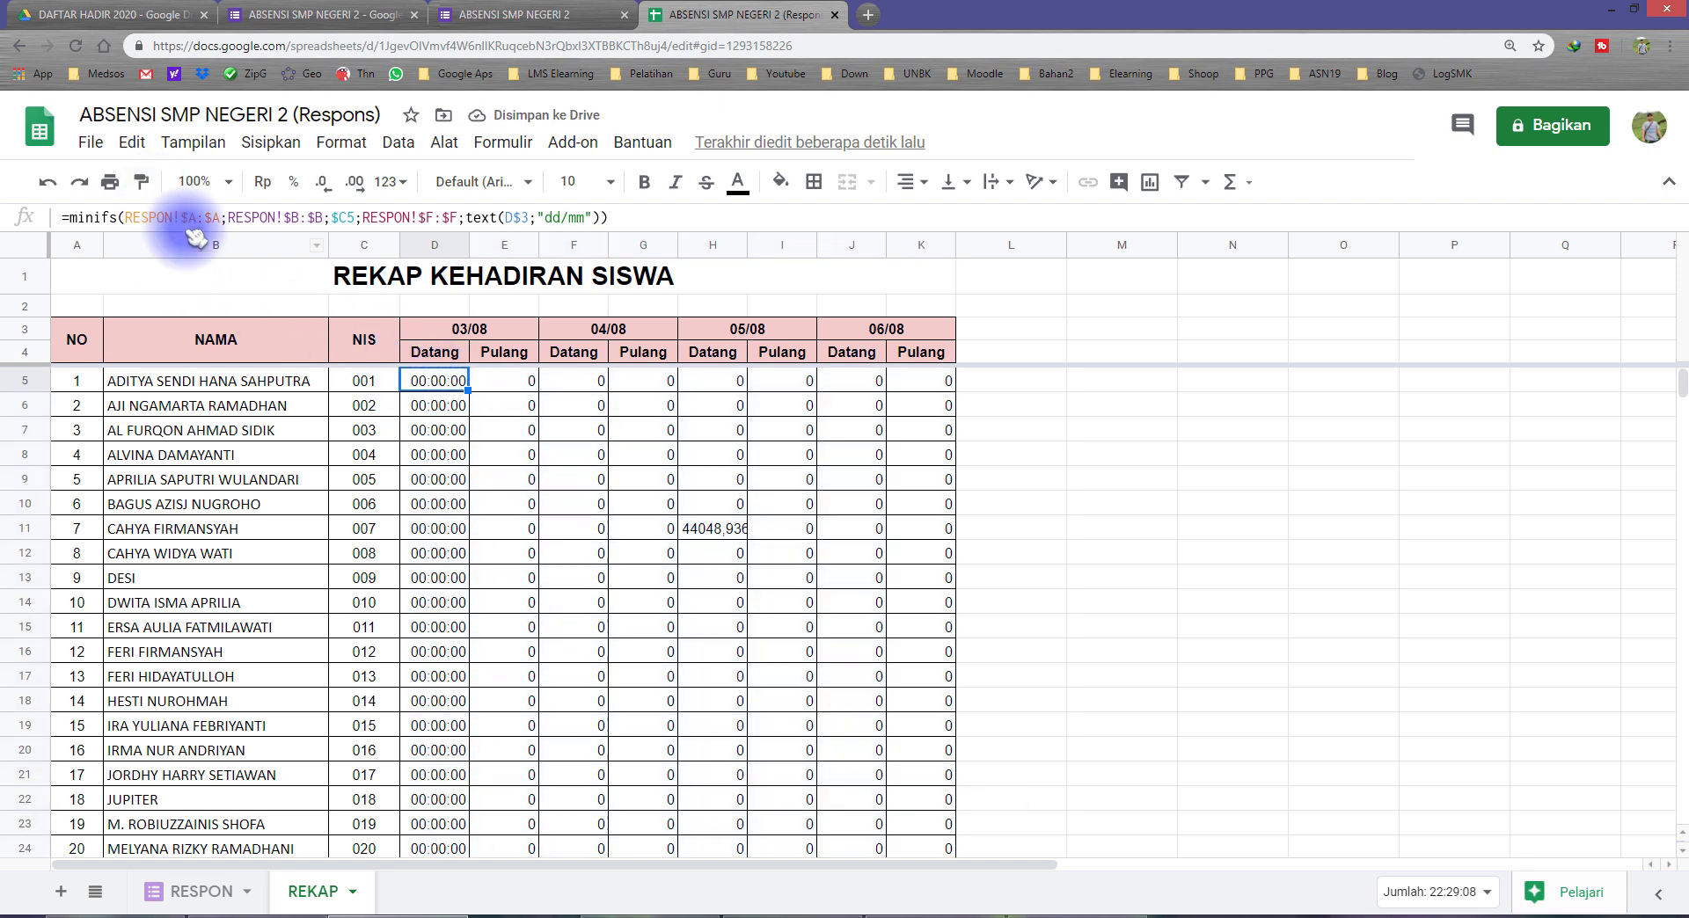
left_click(141, 181)
mouse_move(504, 381)
left_mouse_down()
mouse_move(803, 584)
mouse_move(915, 610)
mouse_move(905, 554)
mouse_move(915, 572)
left_mouse_up()
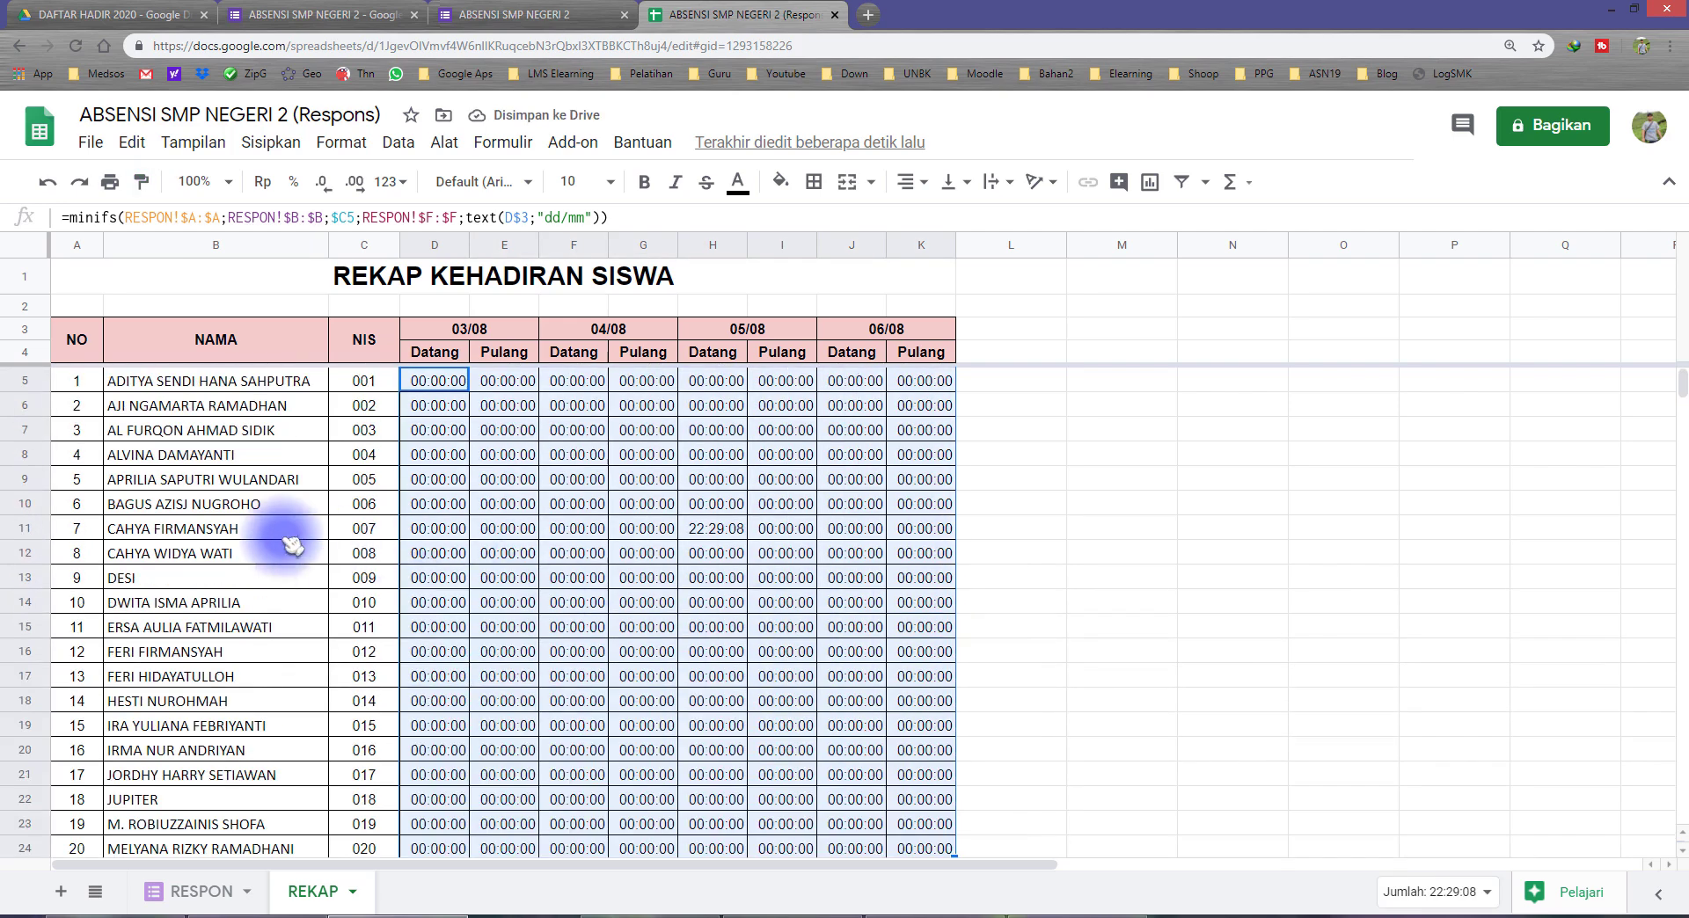
Step: Fill the 05/08 Datang cell H11 with orange
left_click(361, 529)
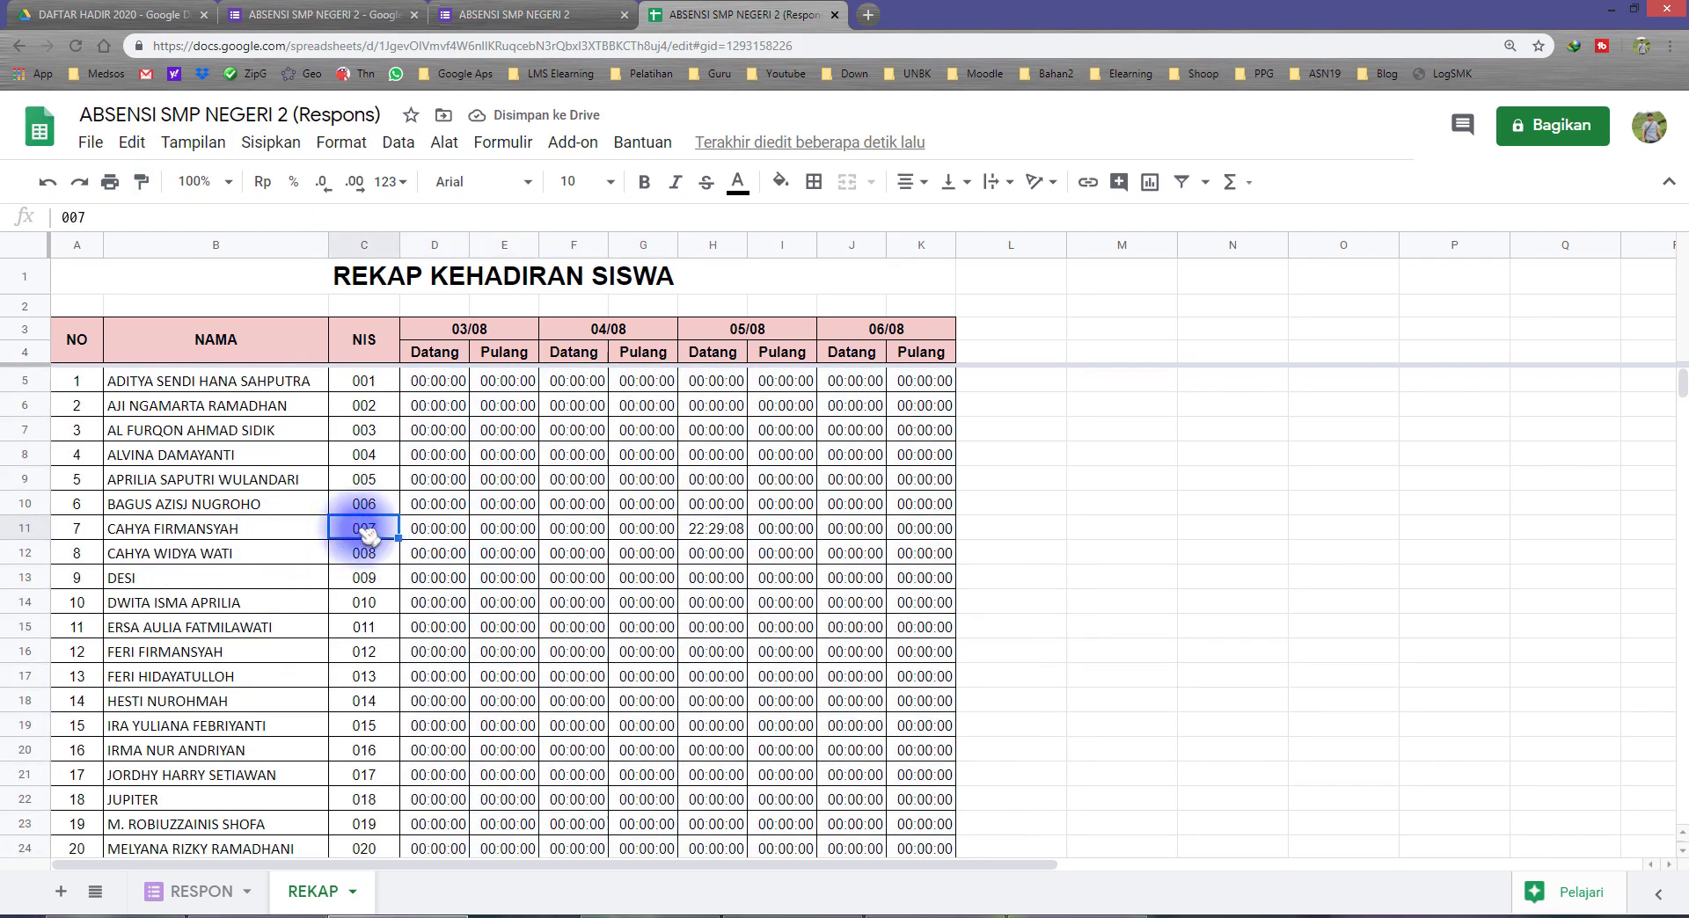
left_click(713, 528)
left_click(783, 183)
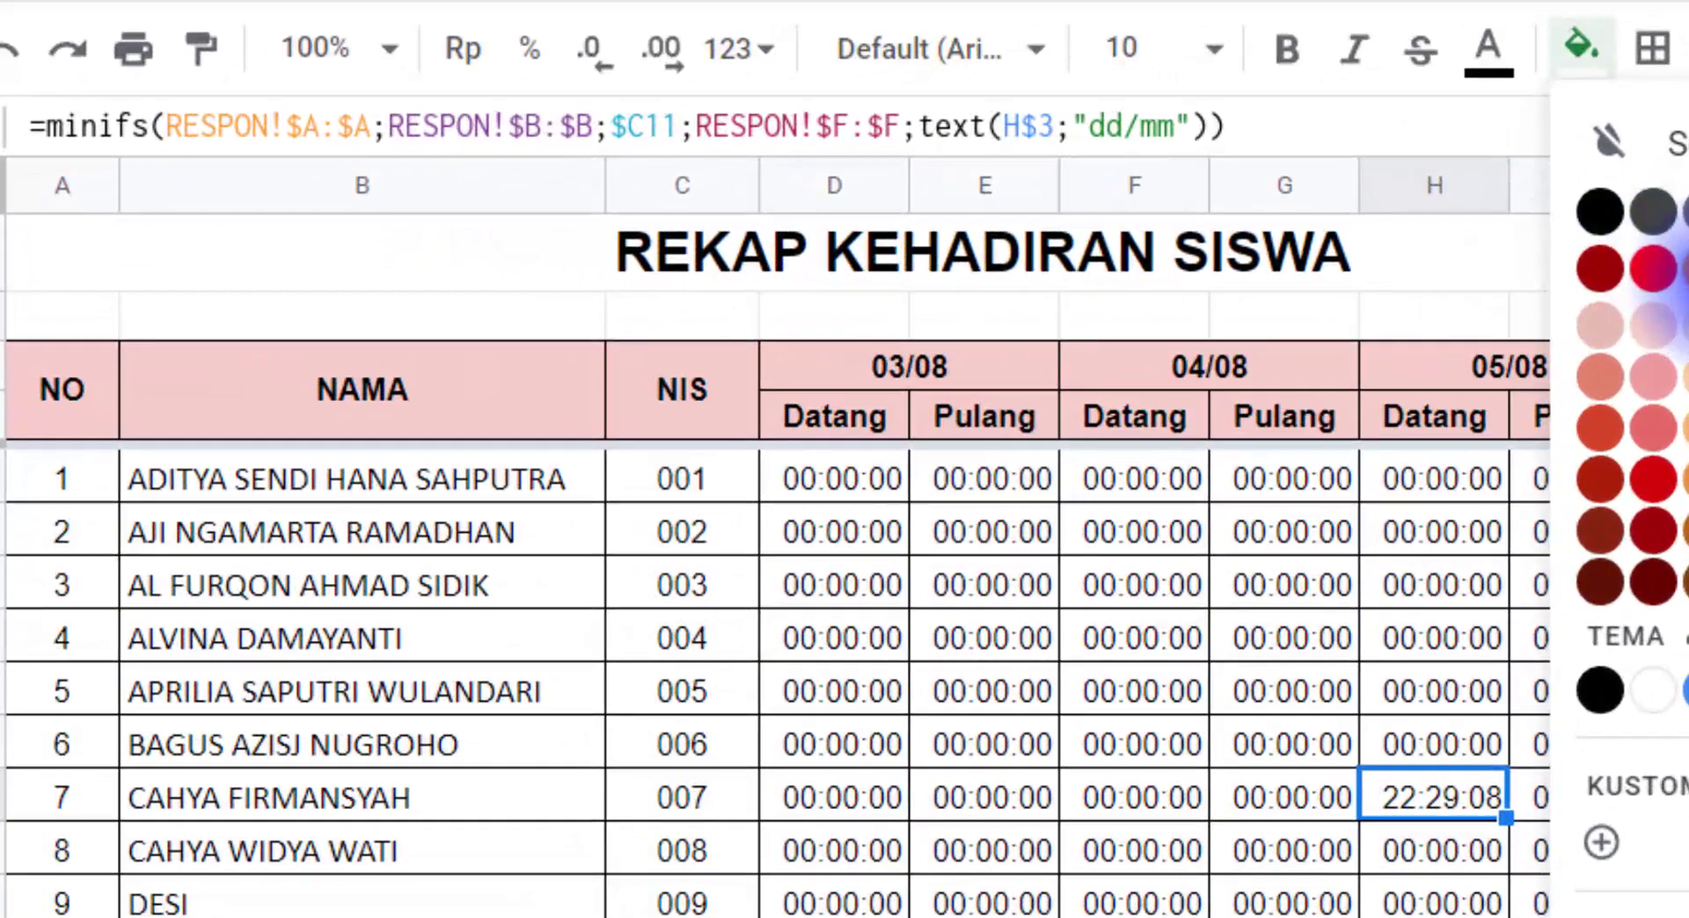
left_click(1639, 270)
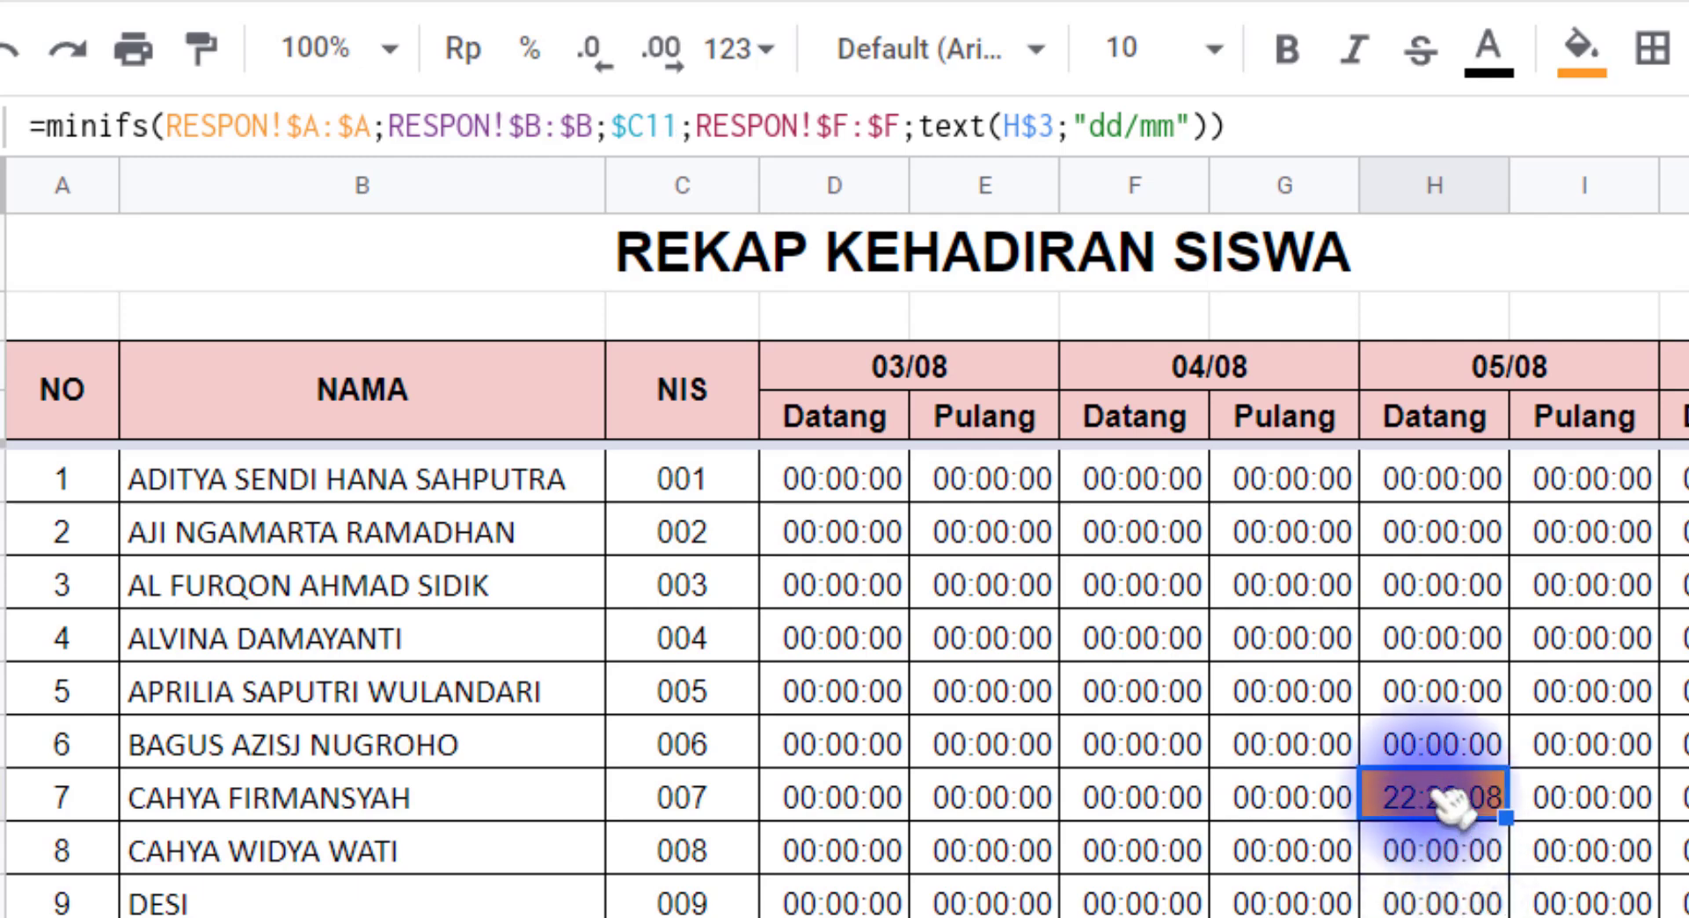
Step: Examine how the orange cell H11 relates to the NIS in C11 and the 05/08 date header
left_click(1508, 369)
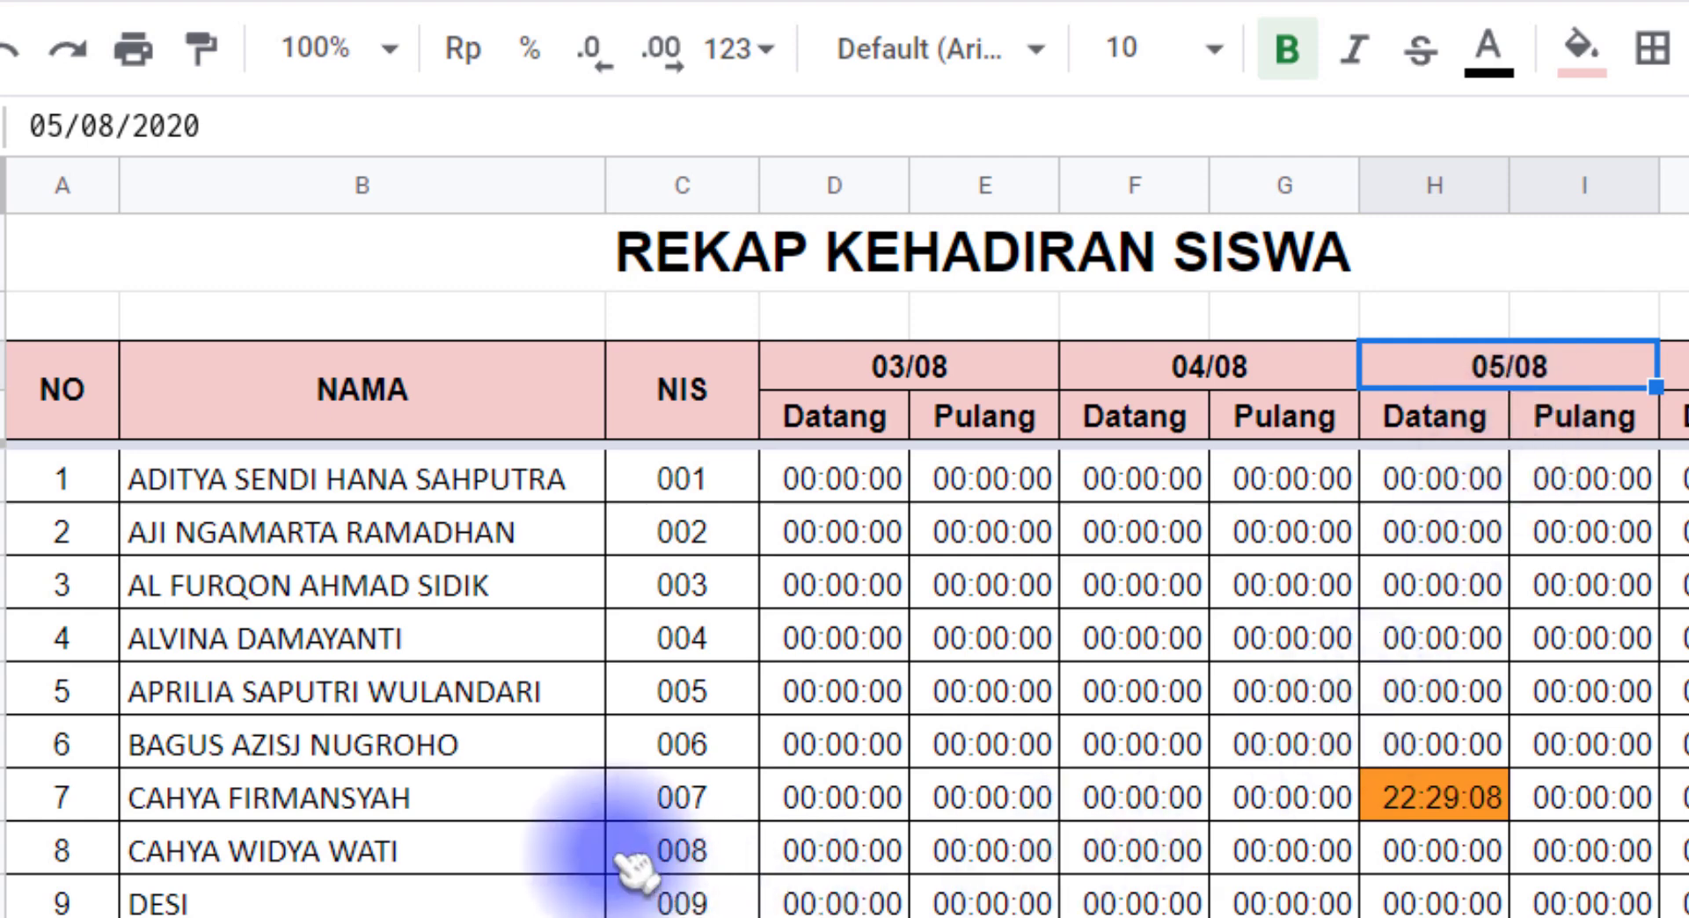
left_click(679, 802)
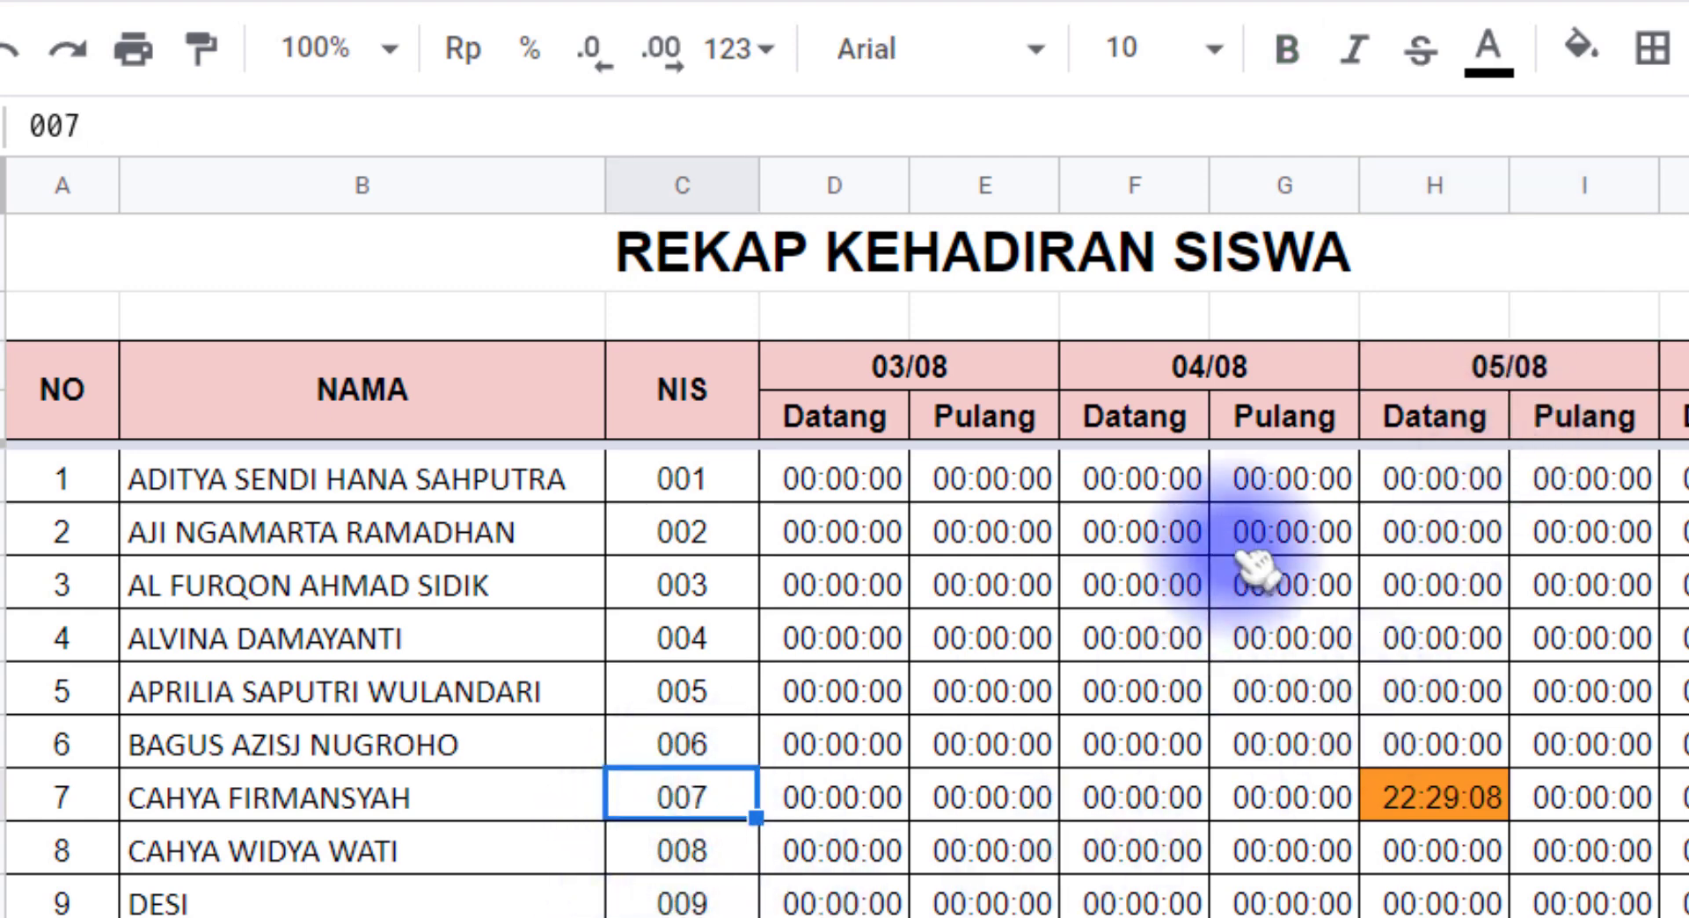
left_click(1500, 383)
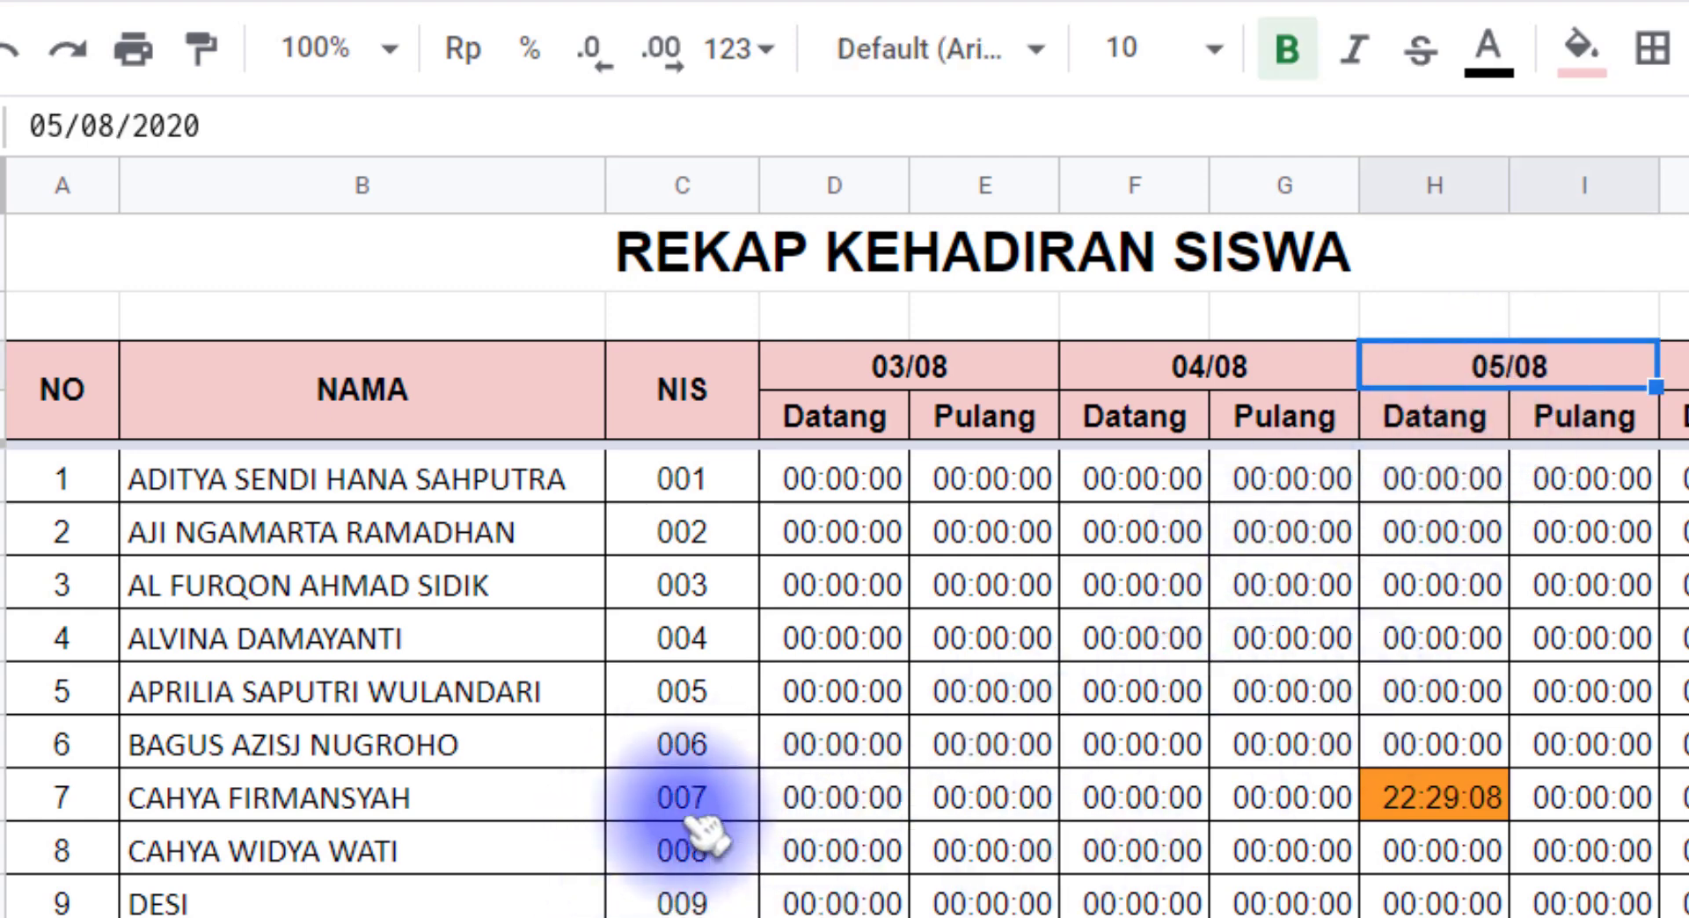
left_click(717, 801)
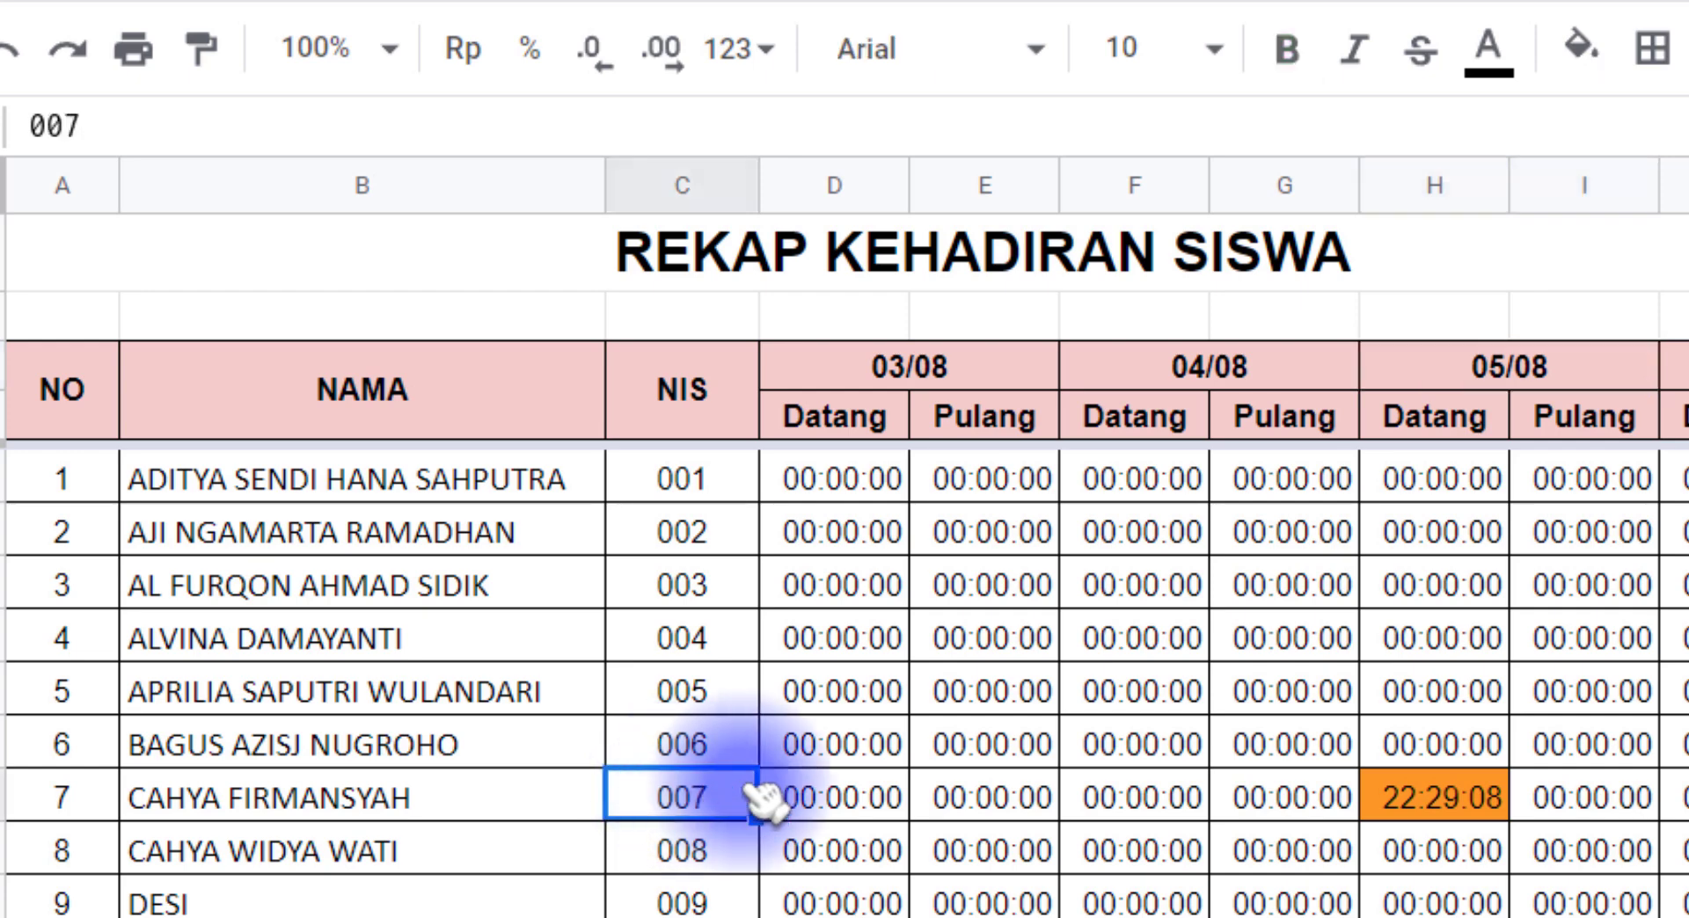
left_click(1487, 365)
left_click(695, 803)
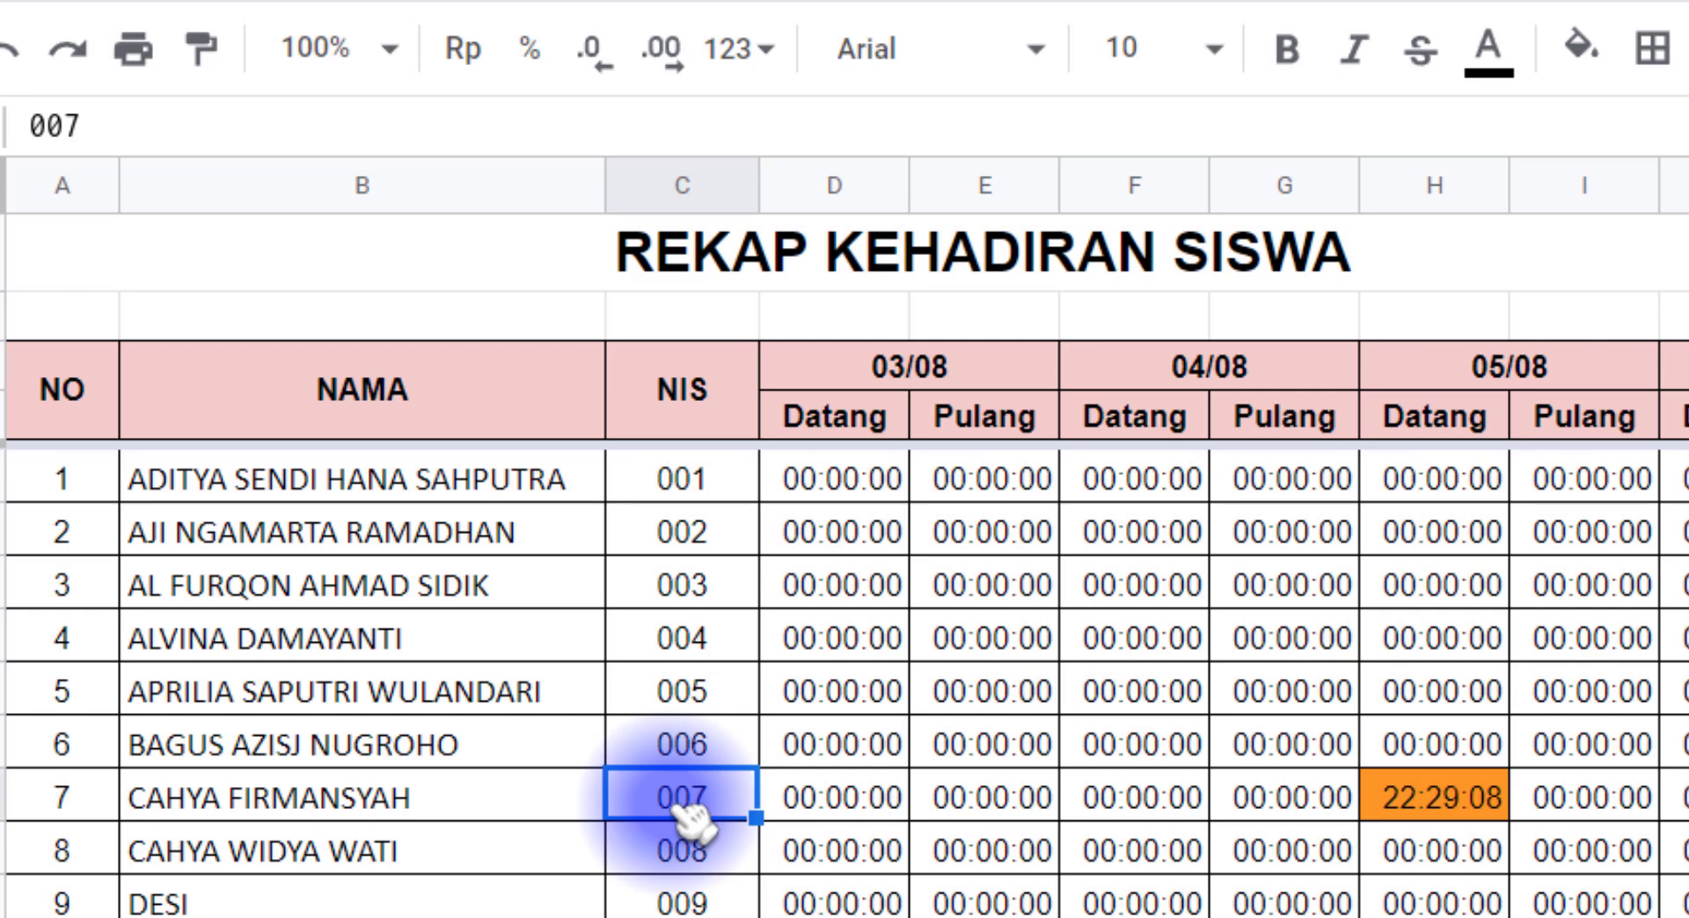
left_click(1492, 370)
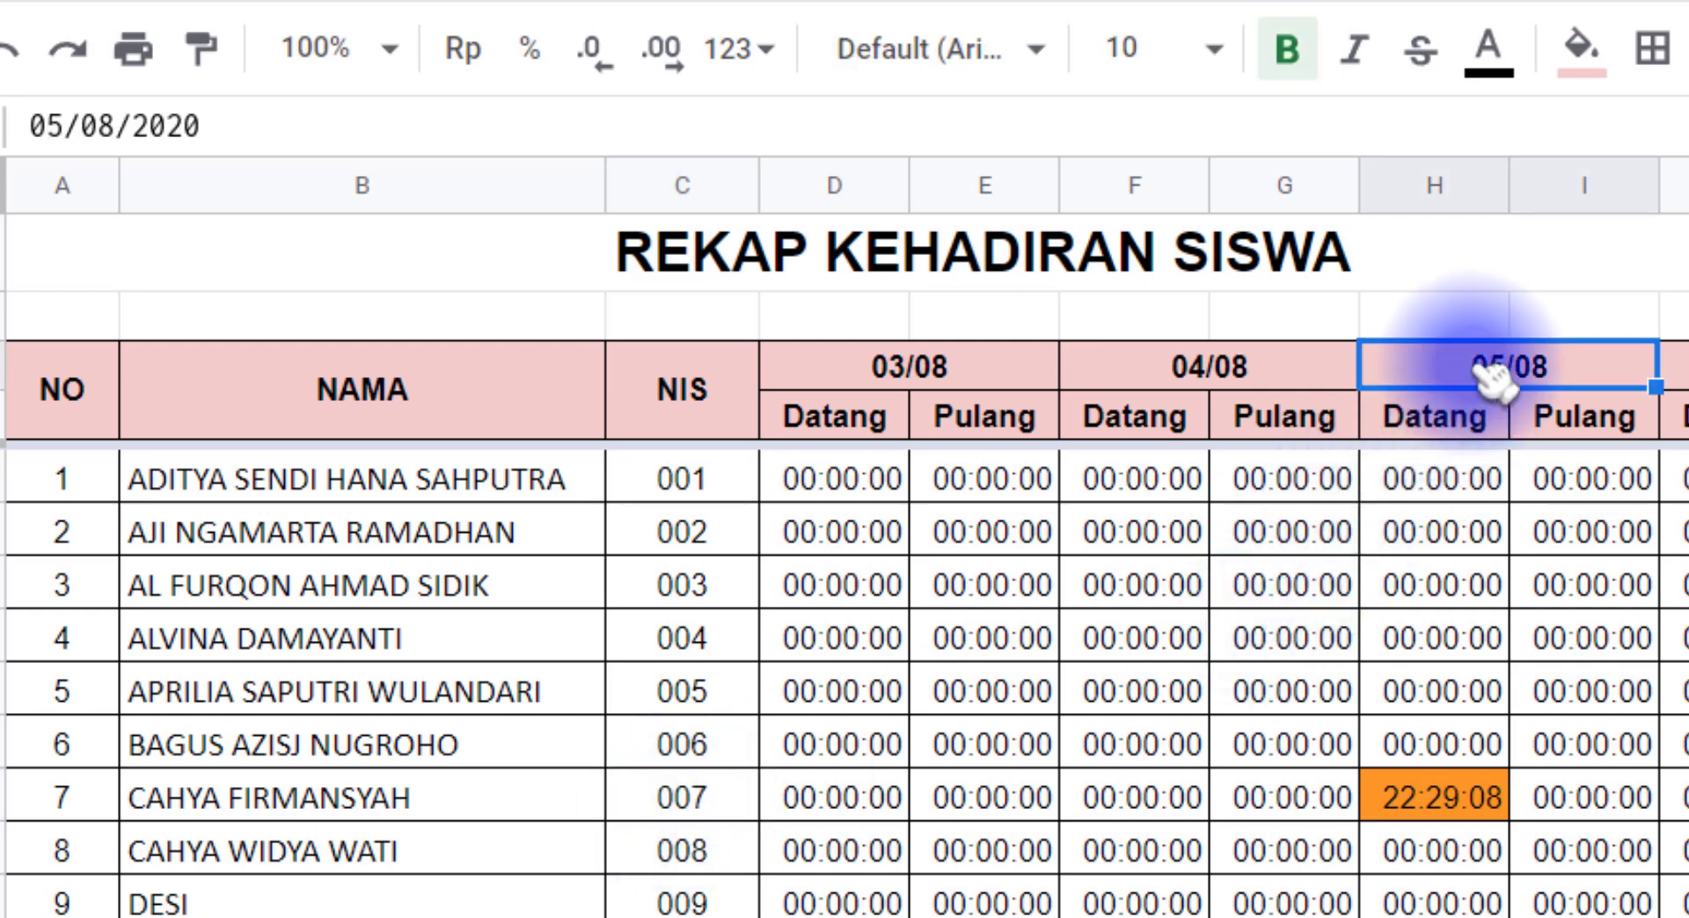
left_click(703, 782)
left_click(1485, 377)
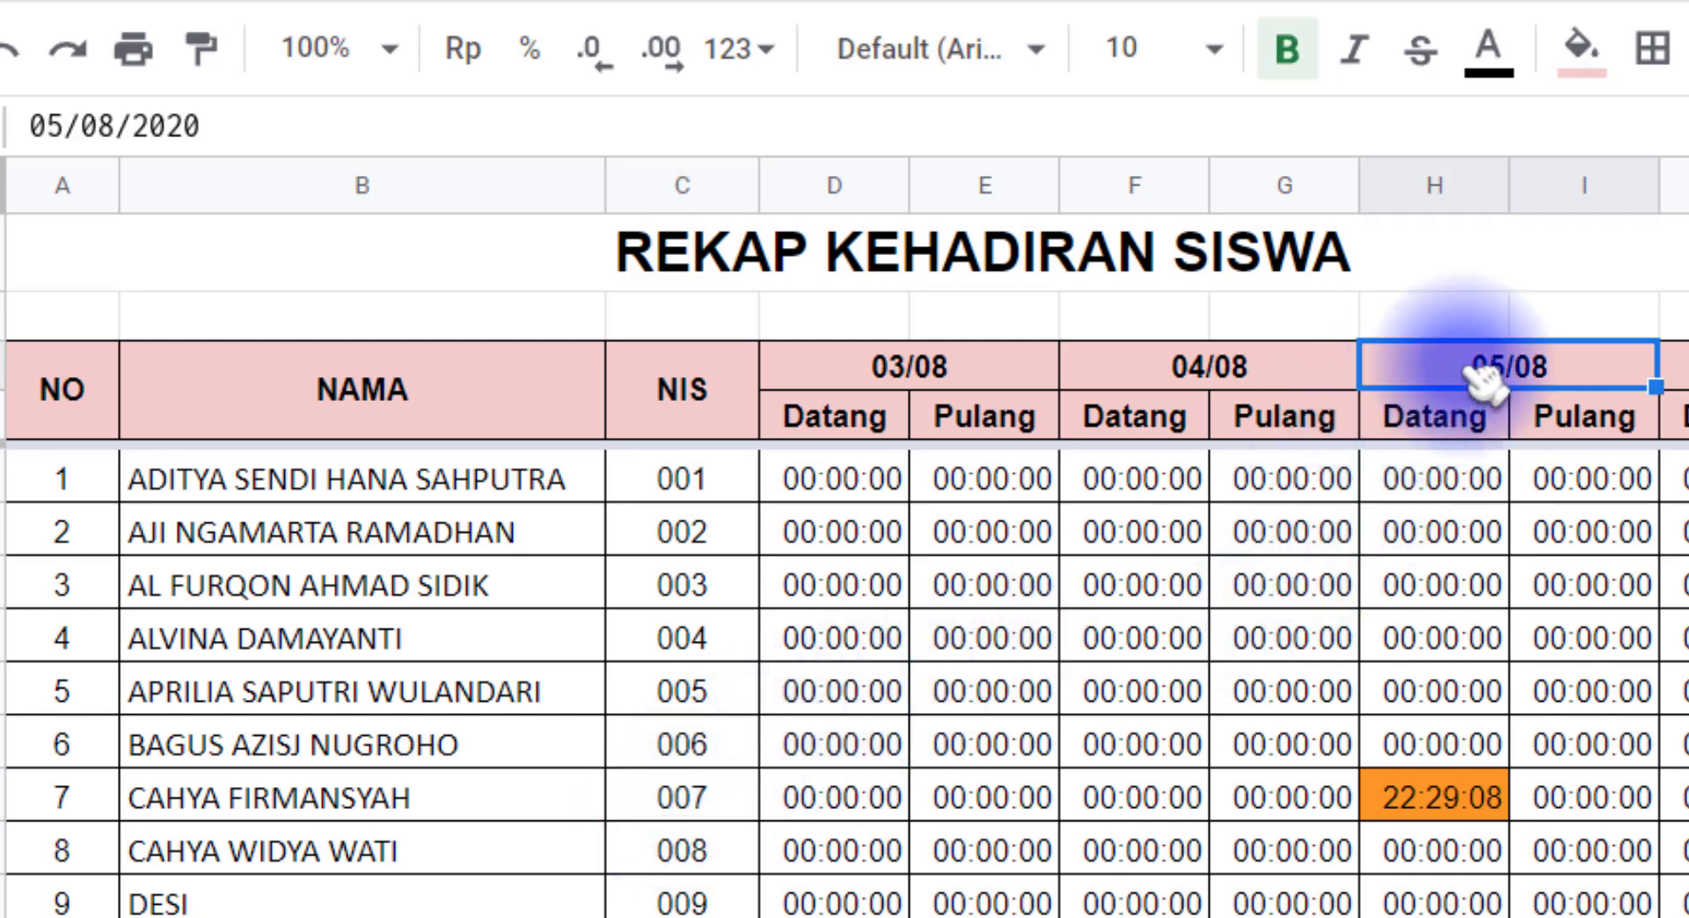
Step: Check the H11 formula's criteria against the NIS, the 05/08 header and the Datang subheader in H4
left_click(1434, 798)
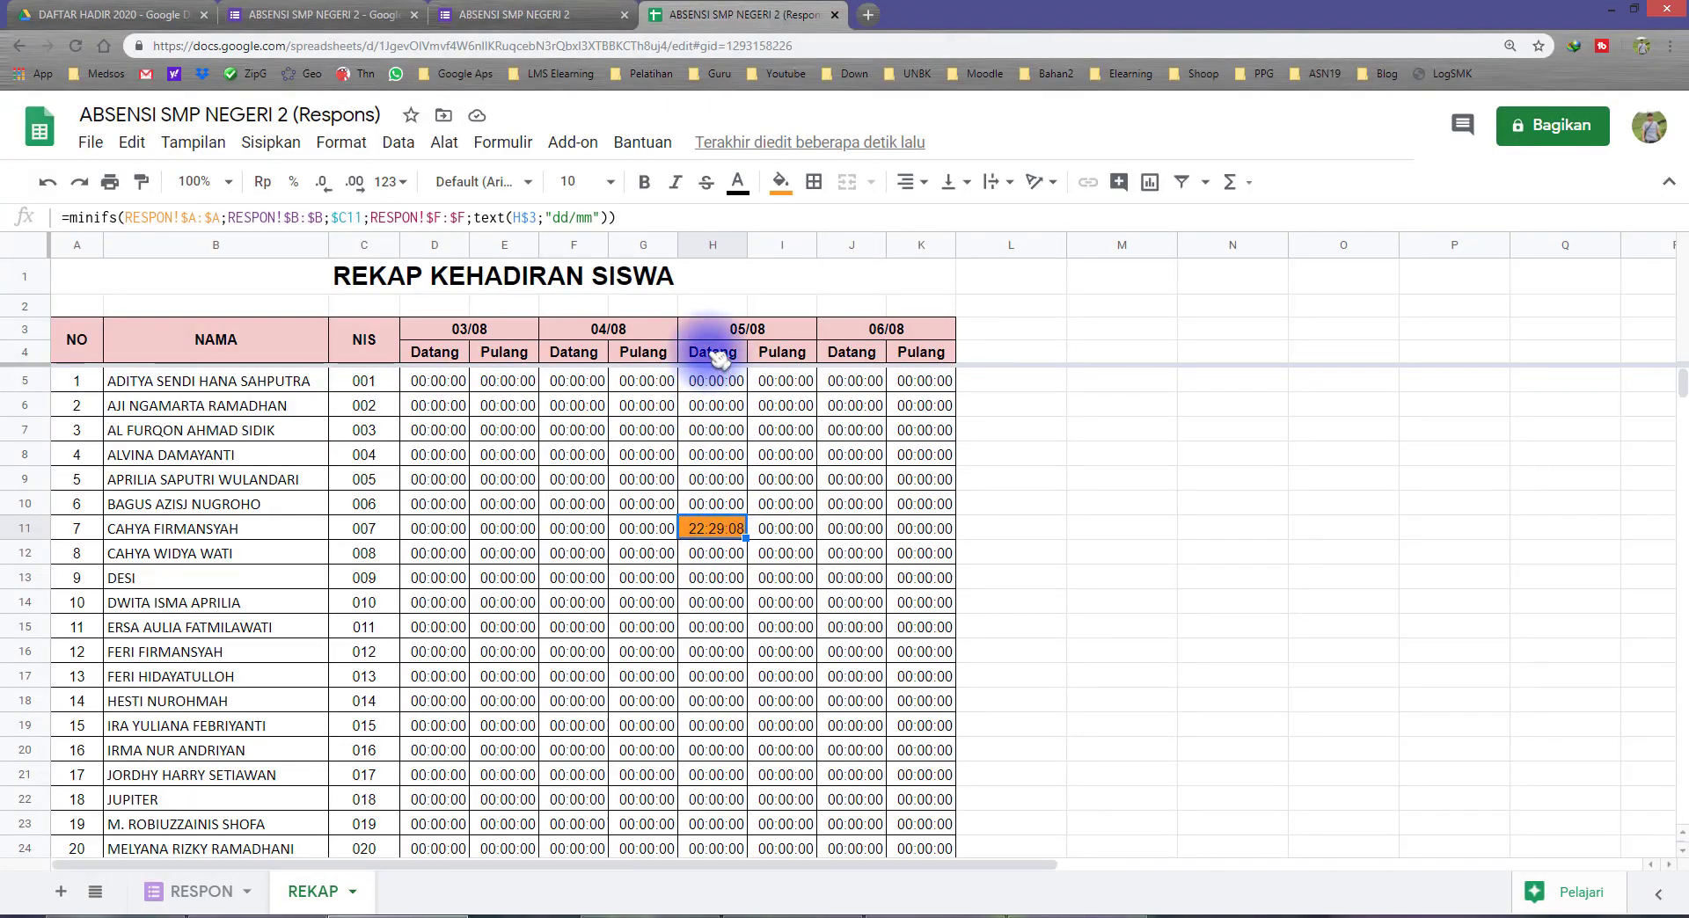
left_click(714, 354)
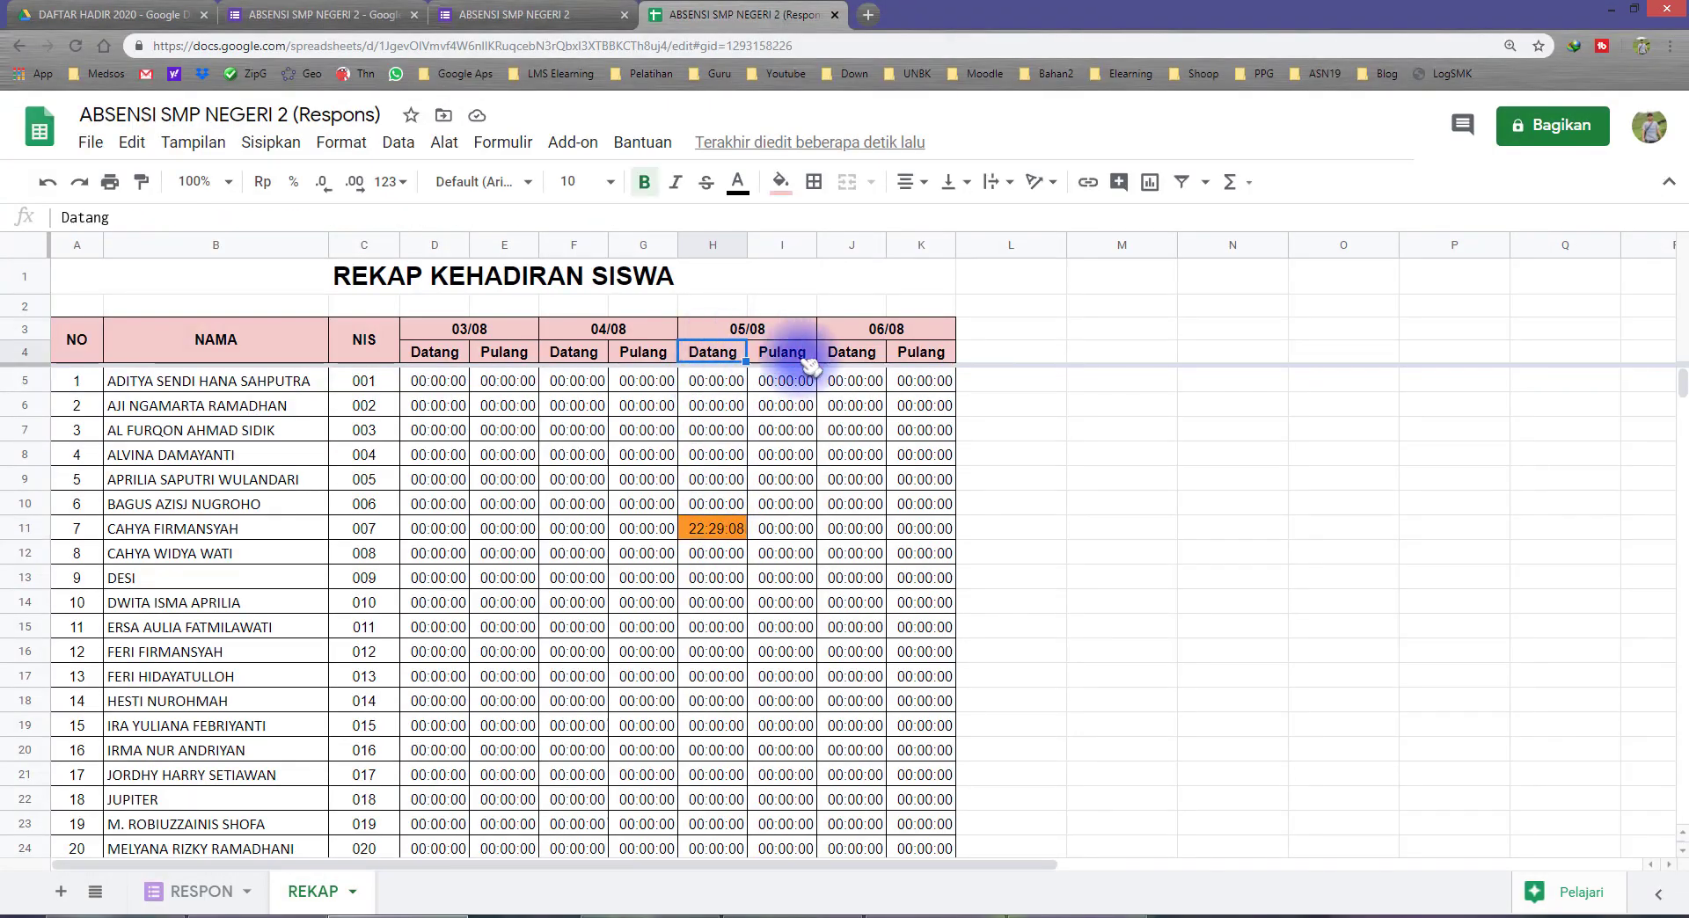
left_click(714, 352)
left_click(716, 531)
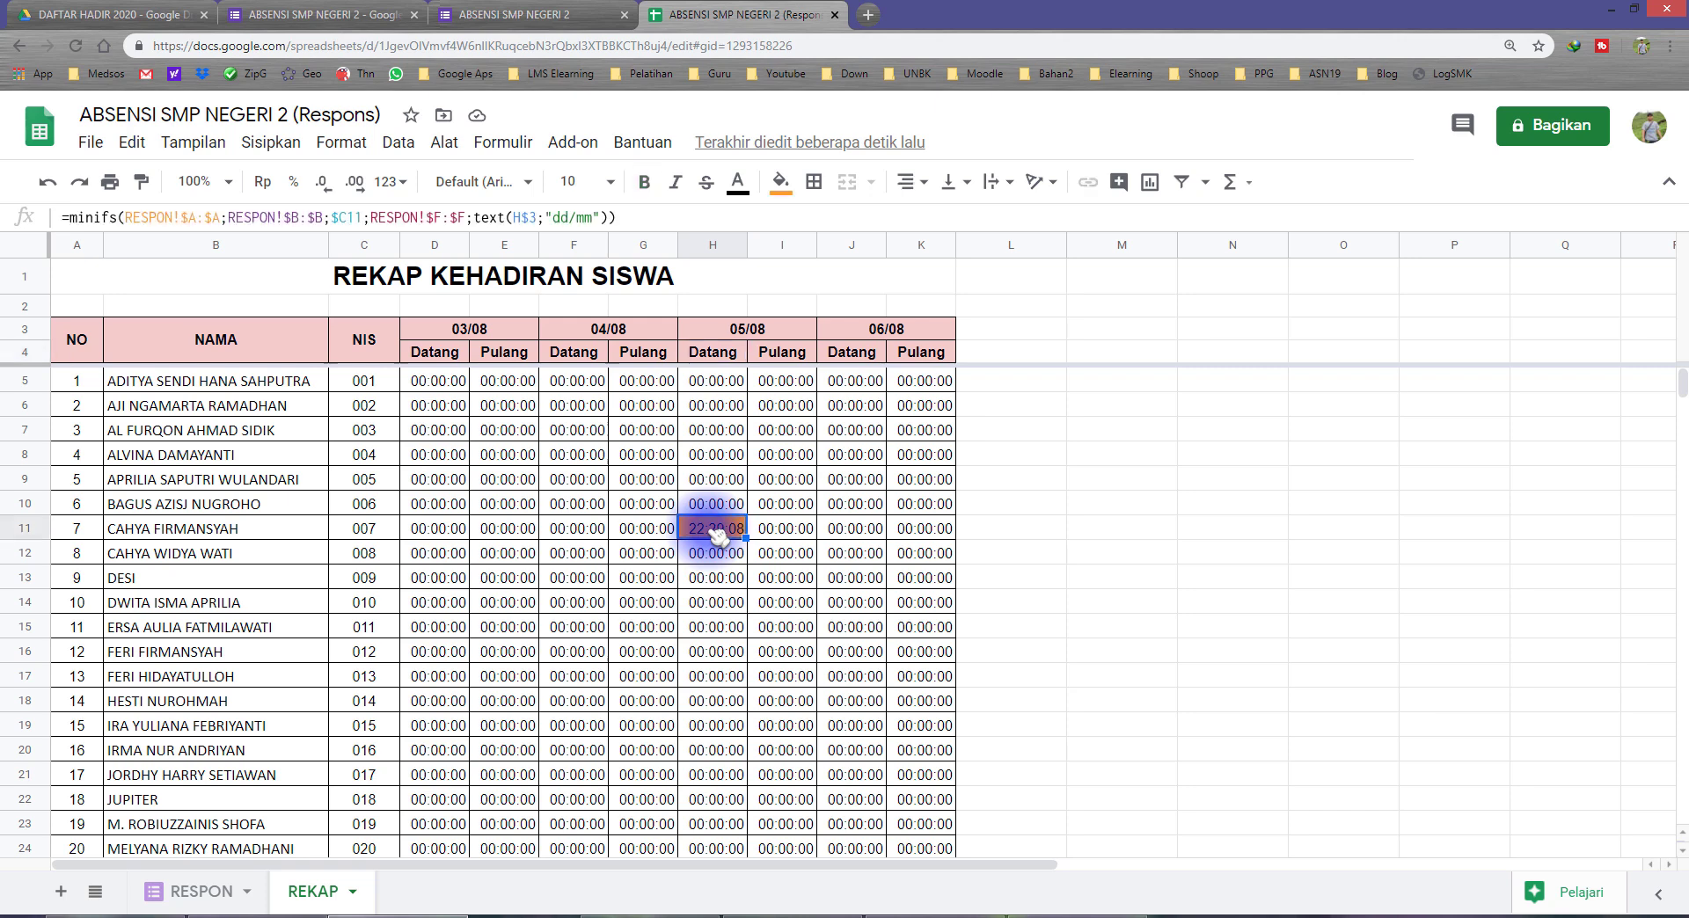
left_click(370, 529)
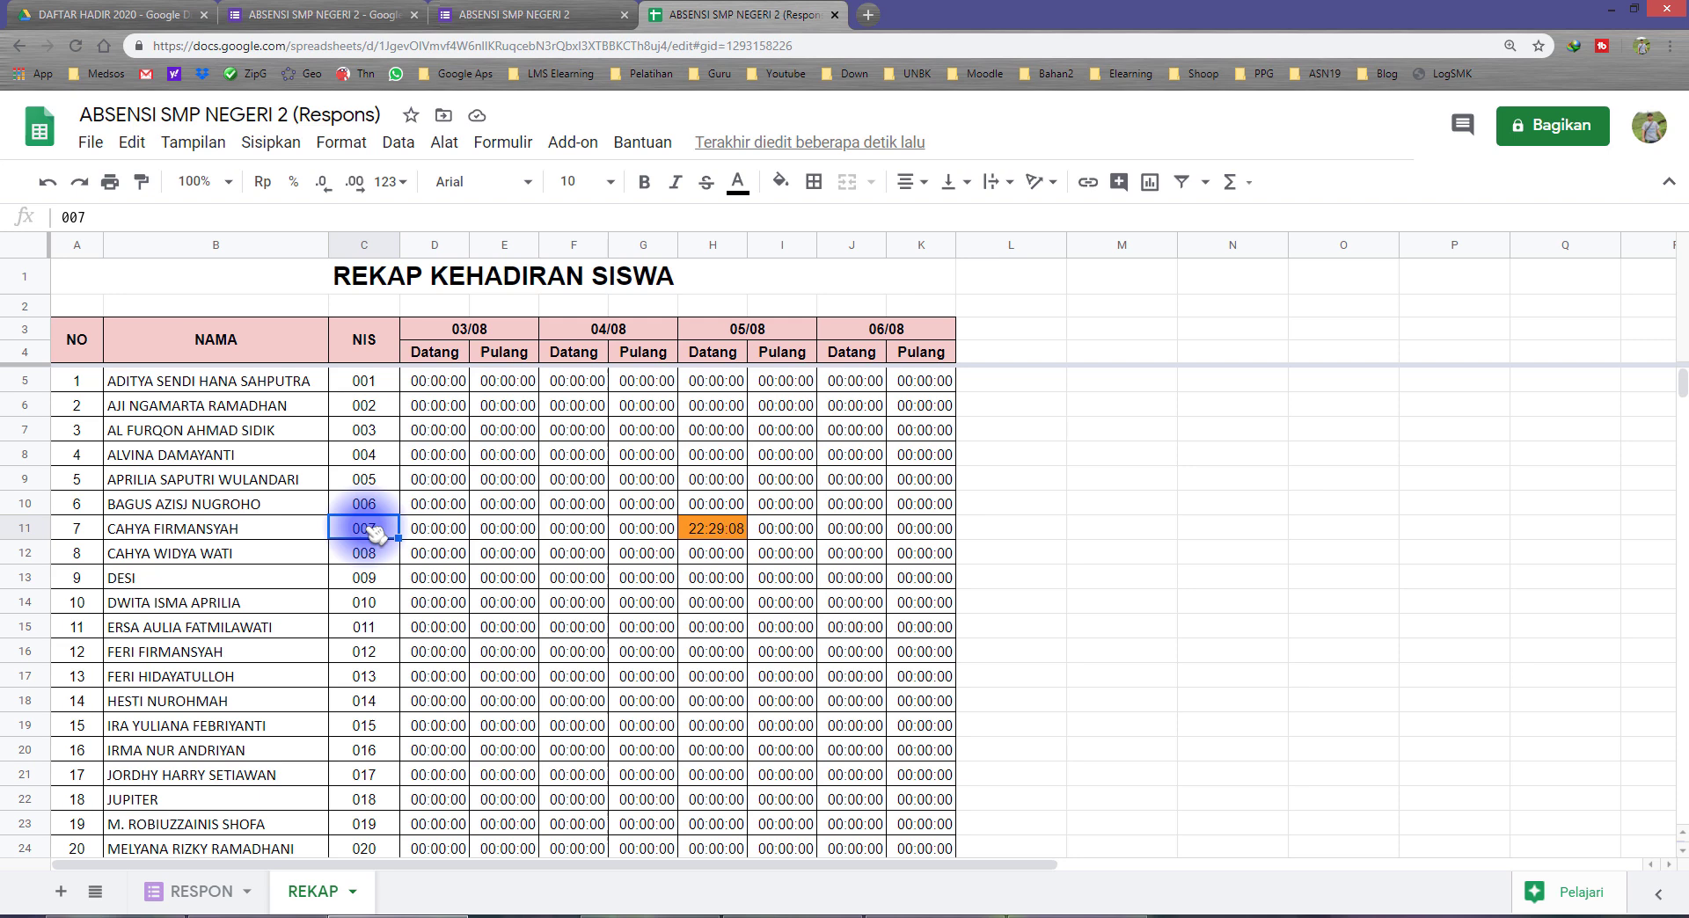
left_click(726, 332)
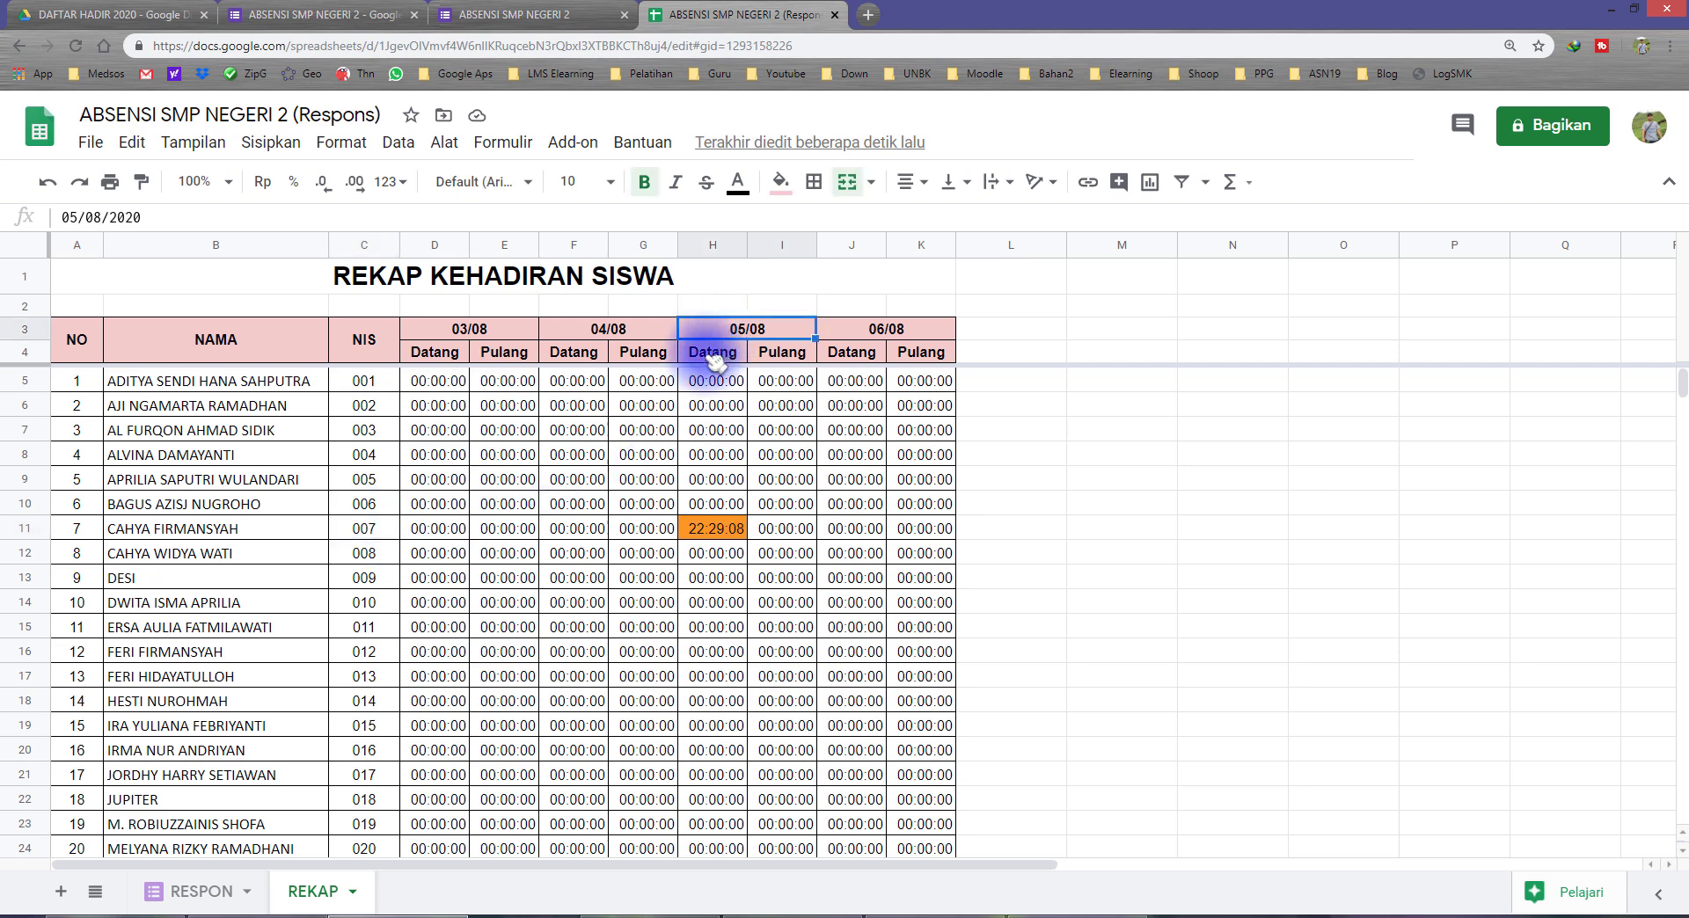
left_click(713, 354)
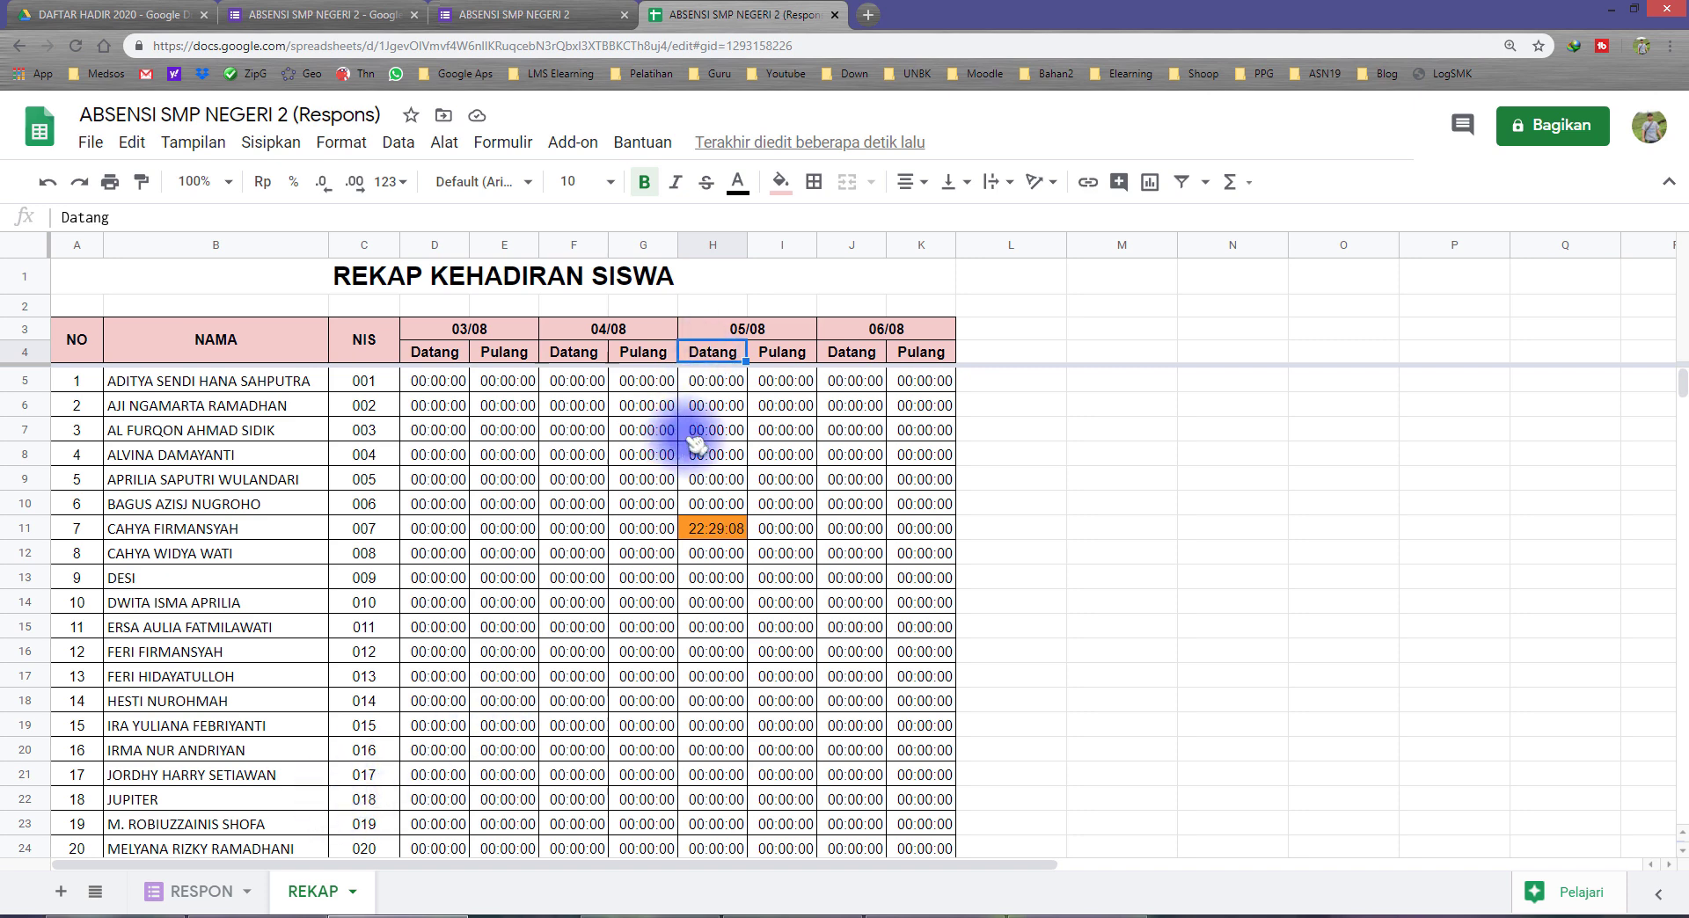
Step: Examine the ABSENSI column on RESPON and its Datang entry in E2 as a further criterion
left_click(189, 891)
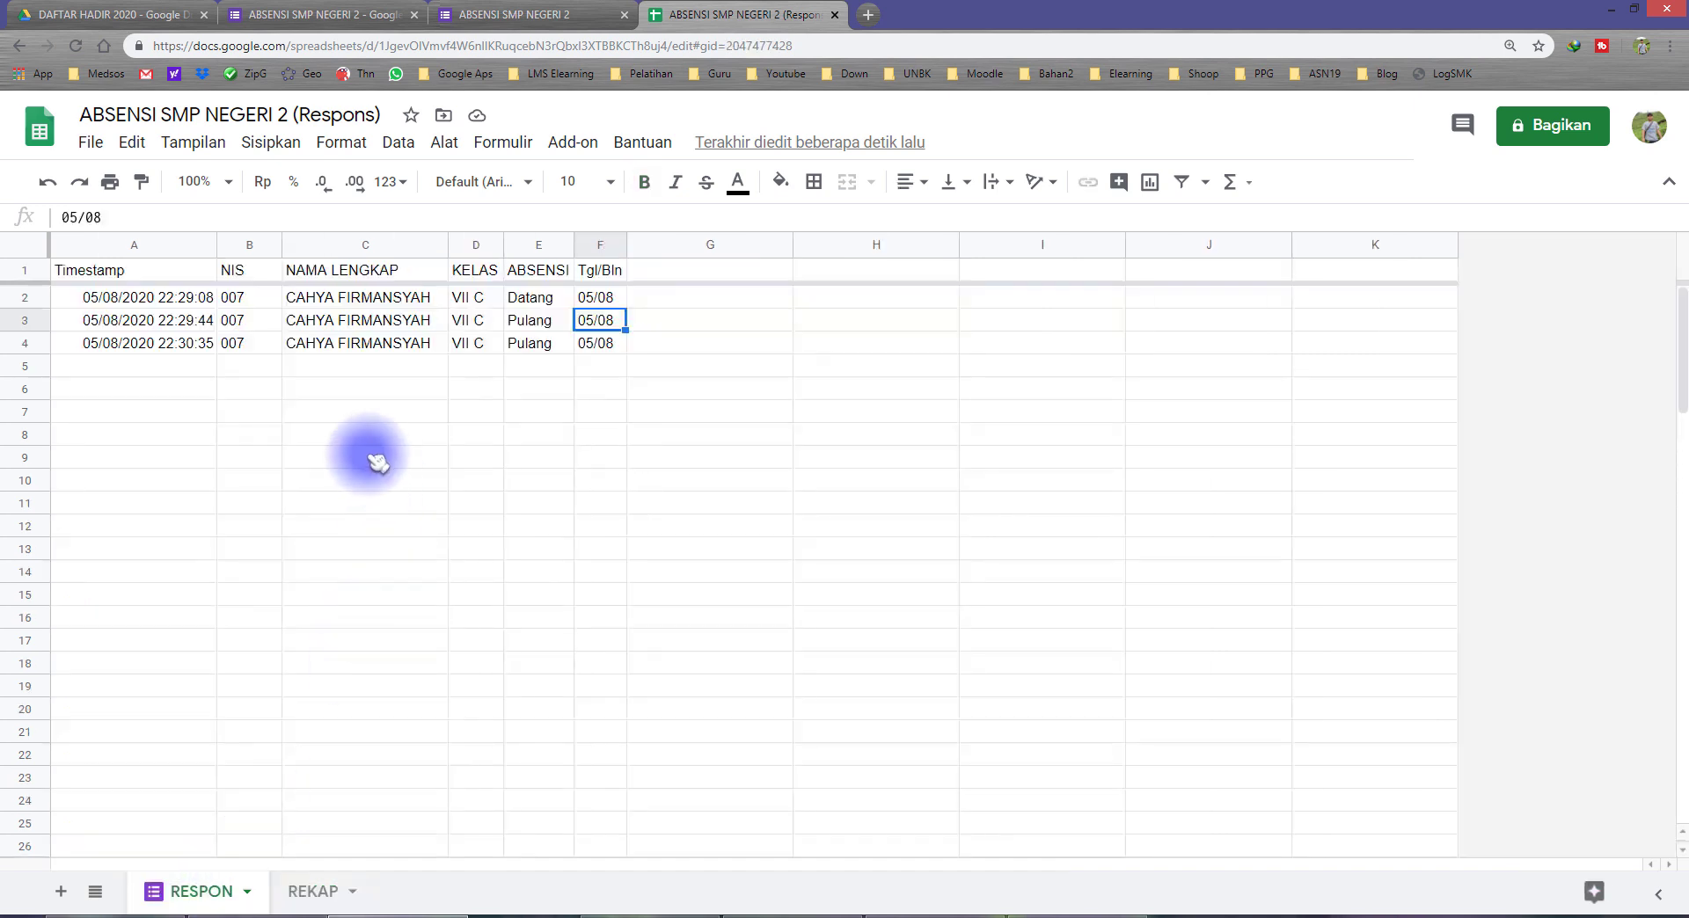
left_click(333, 301)
left_click(536, 300)
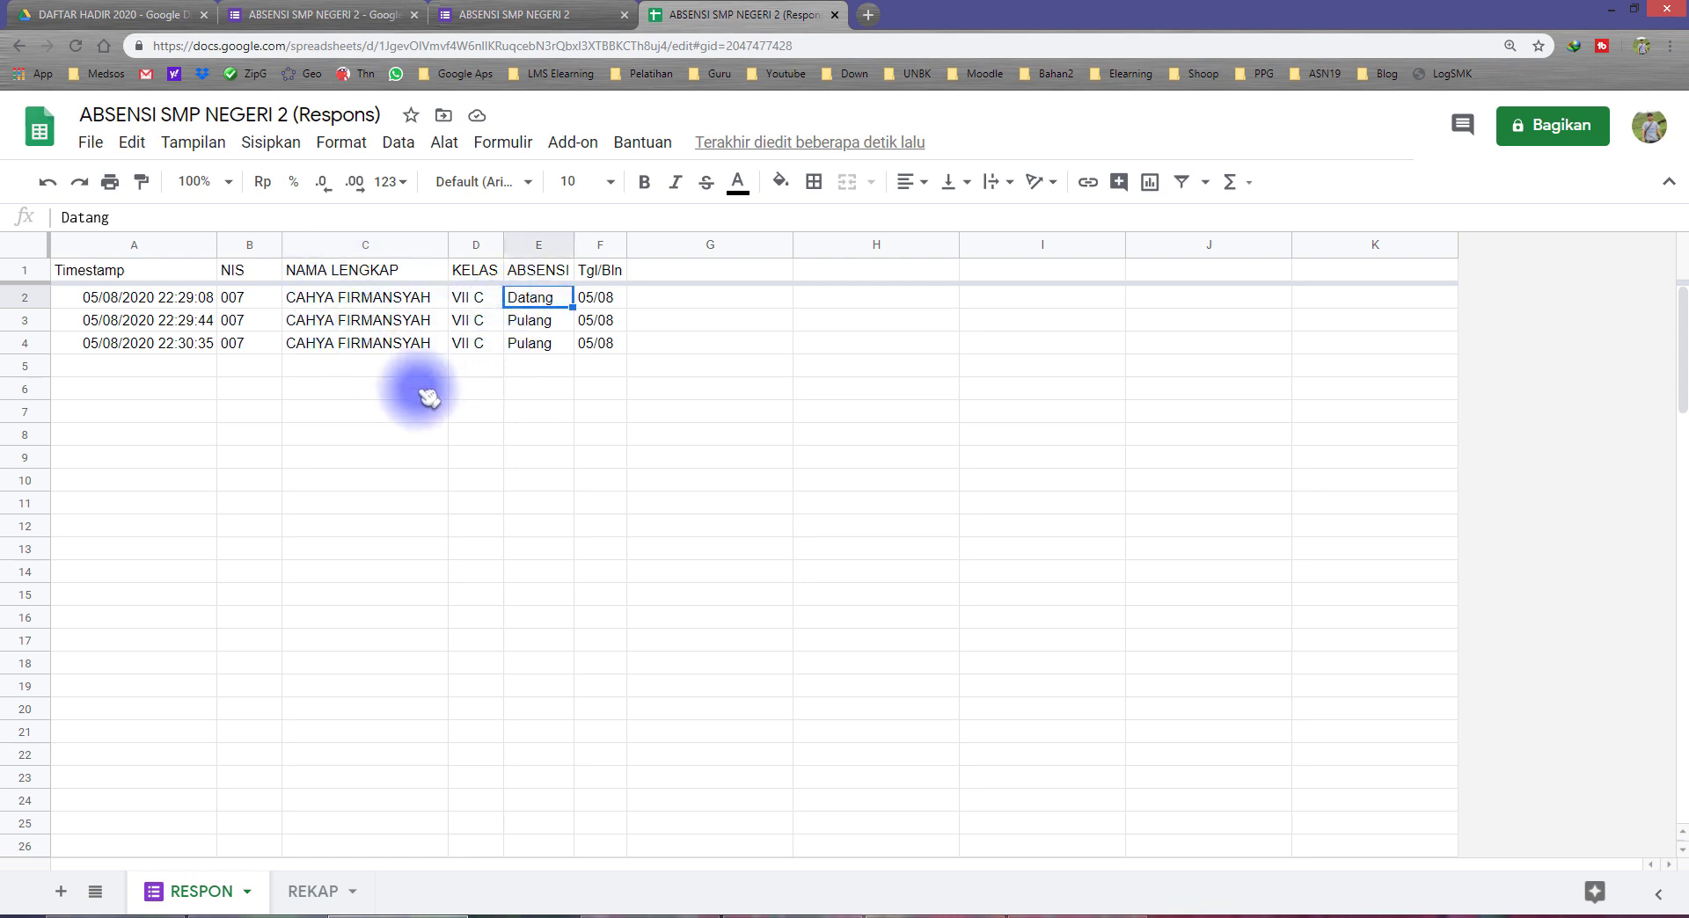
left_click(535, 273)
key("ctrl+space")
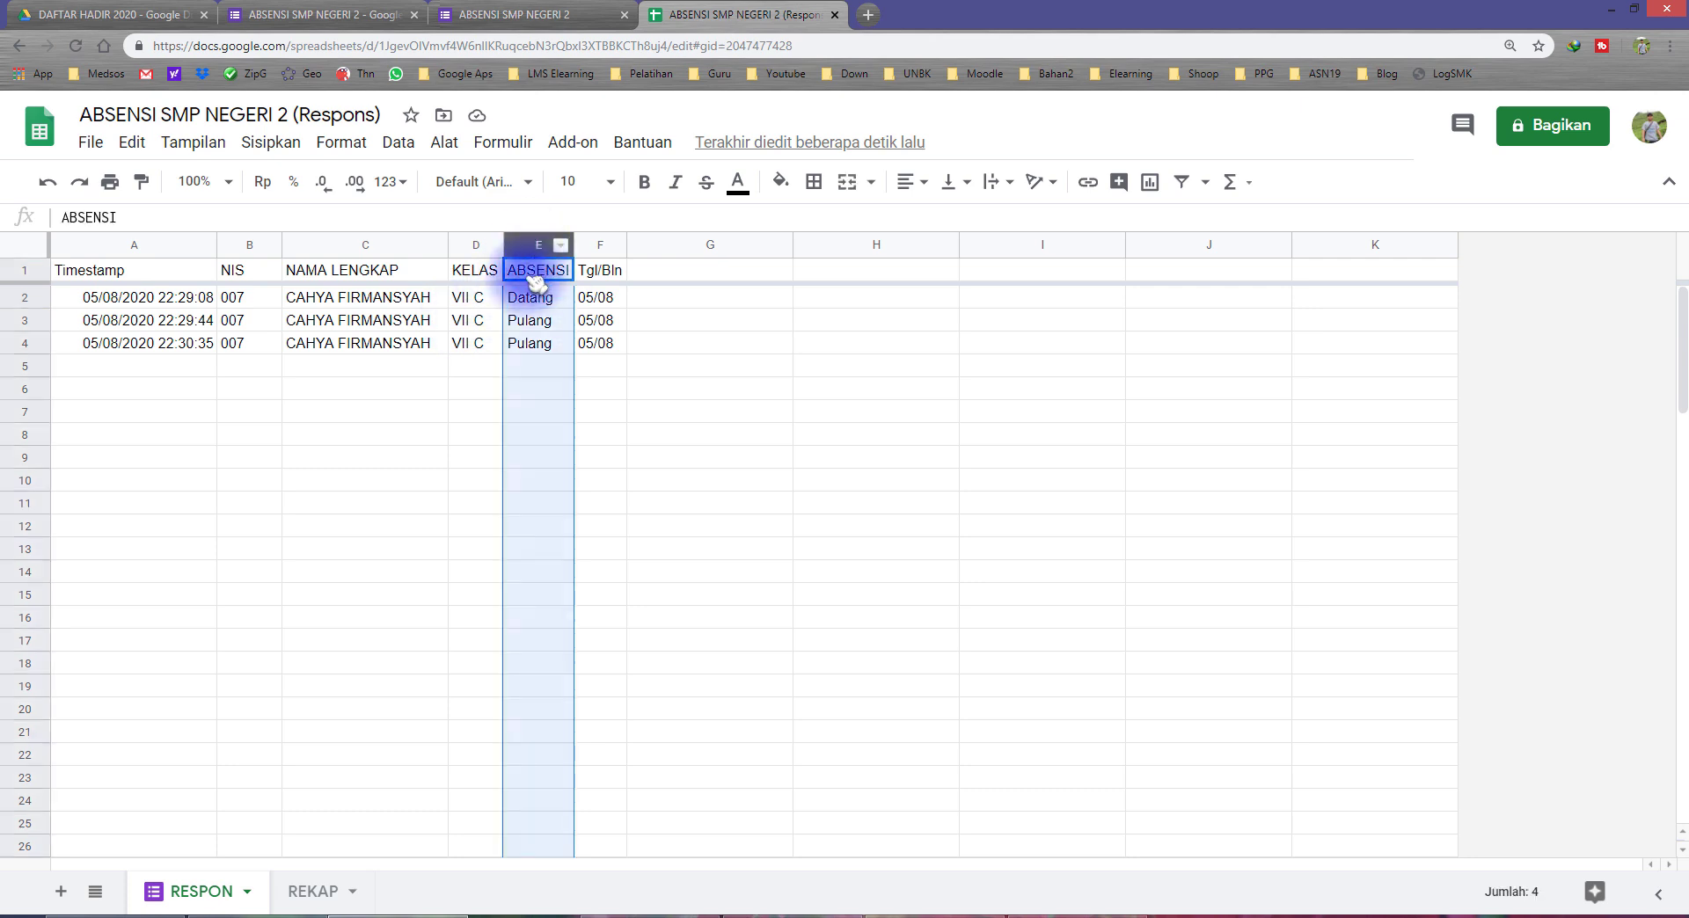
left_click(542, 303)
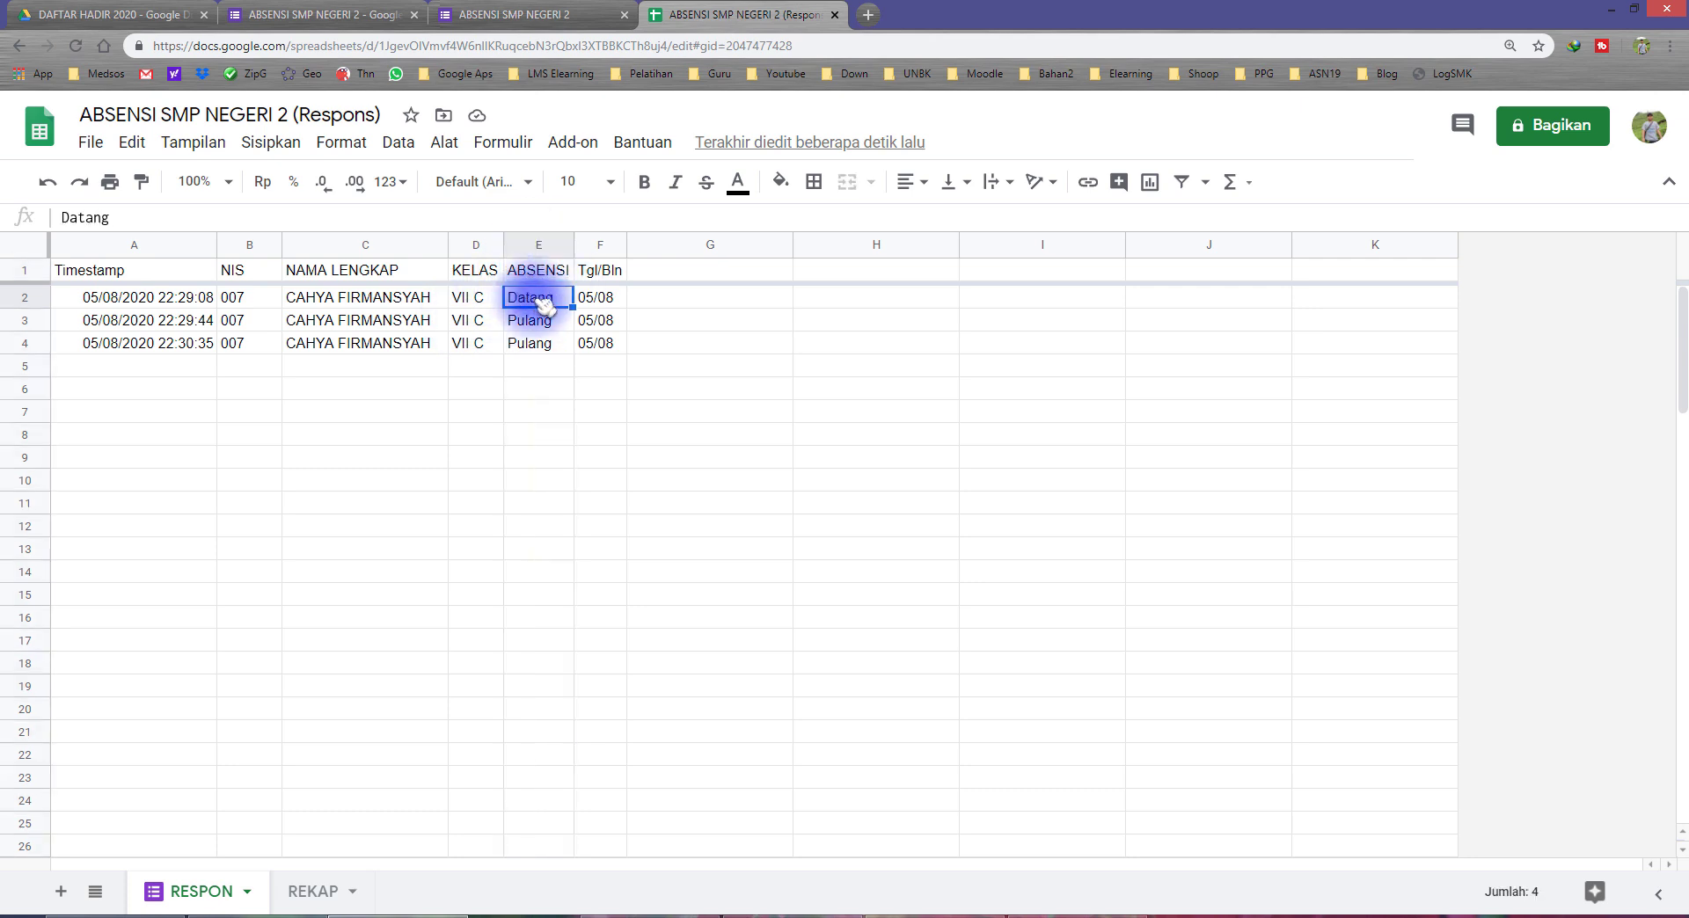
Step: Extend the MINIFS formula in REKAP cell D5 with the criteria range RESPON!$E:$E and the criterion "Datang"
left_click(312, 891)
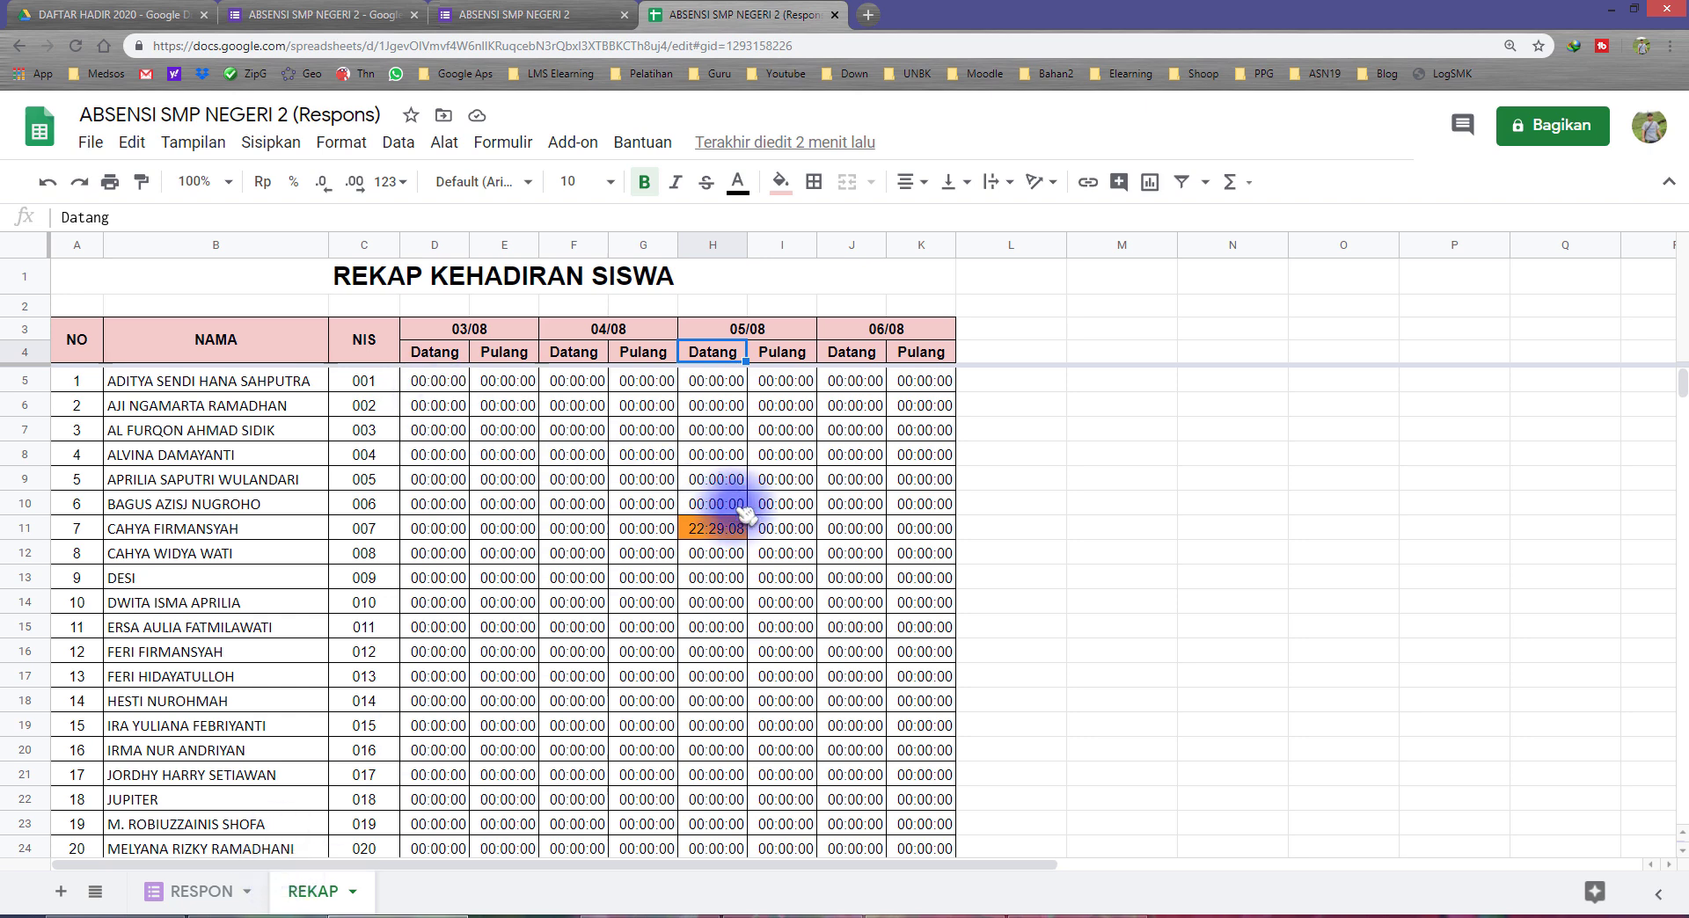
left_click(438, 384)
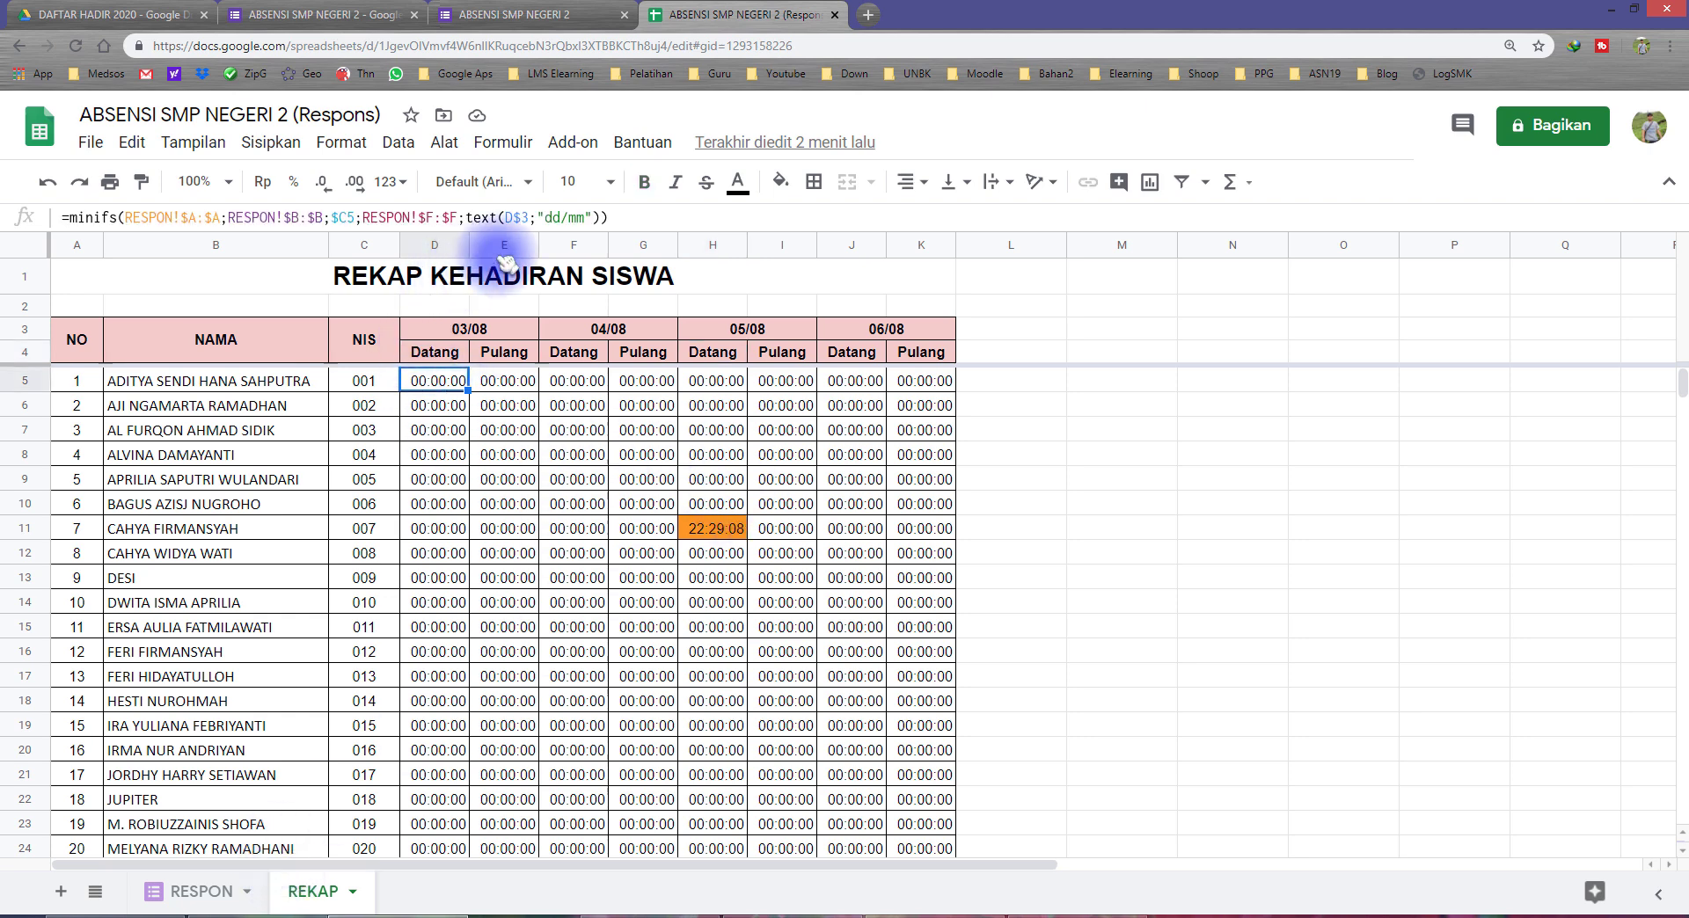
left_click(605, 217)
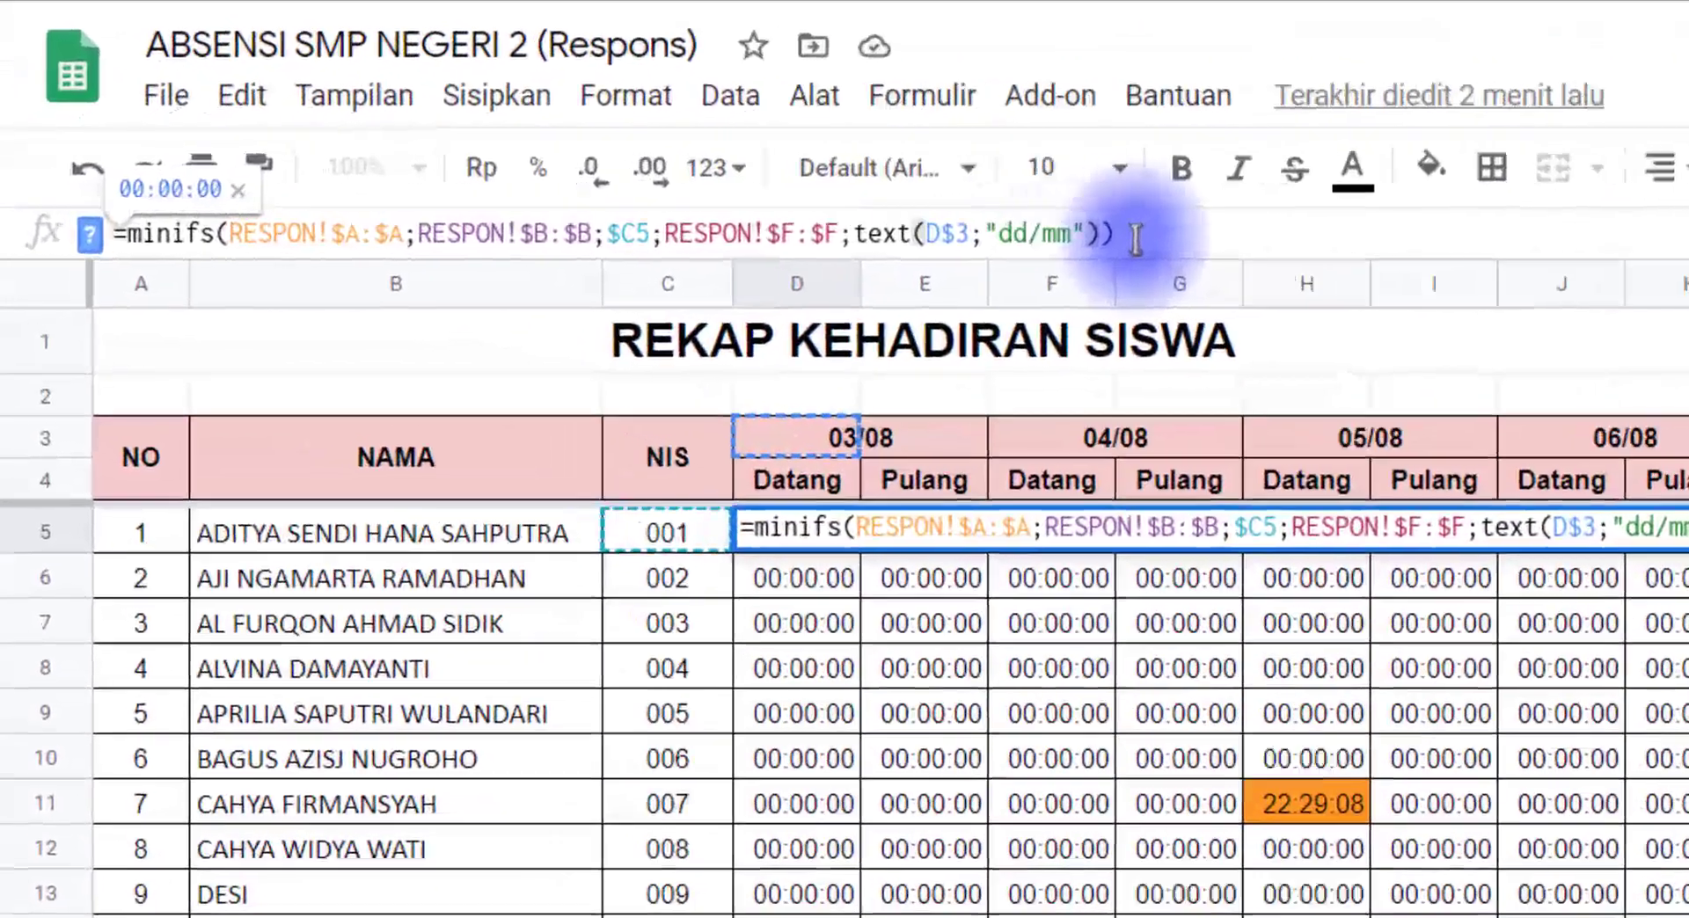
type(";")
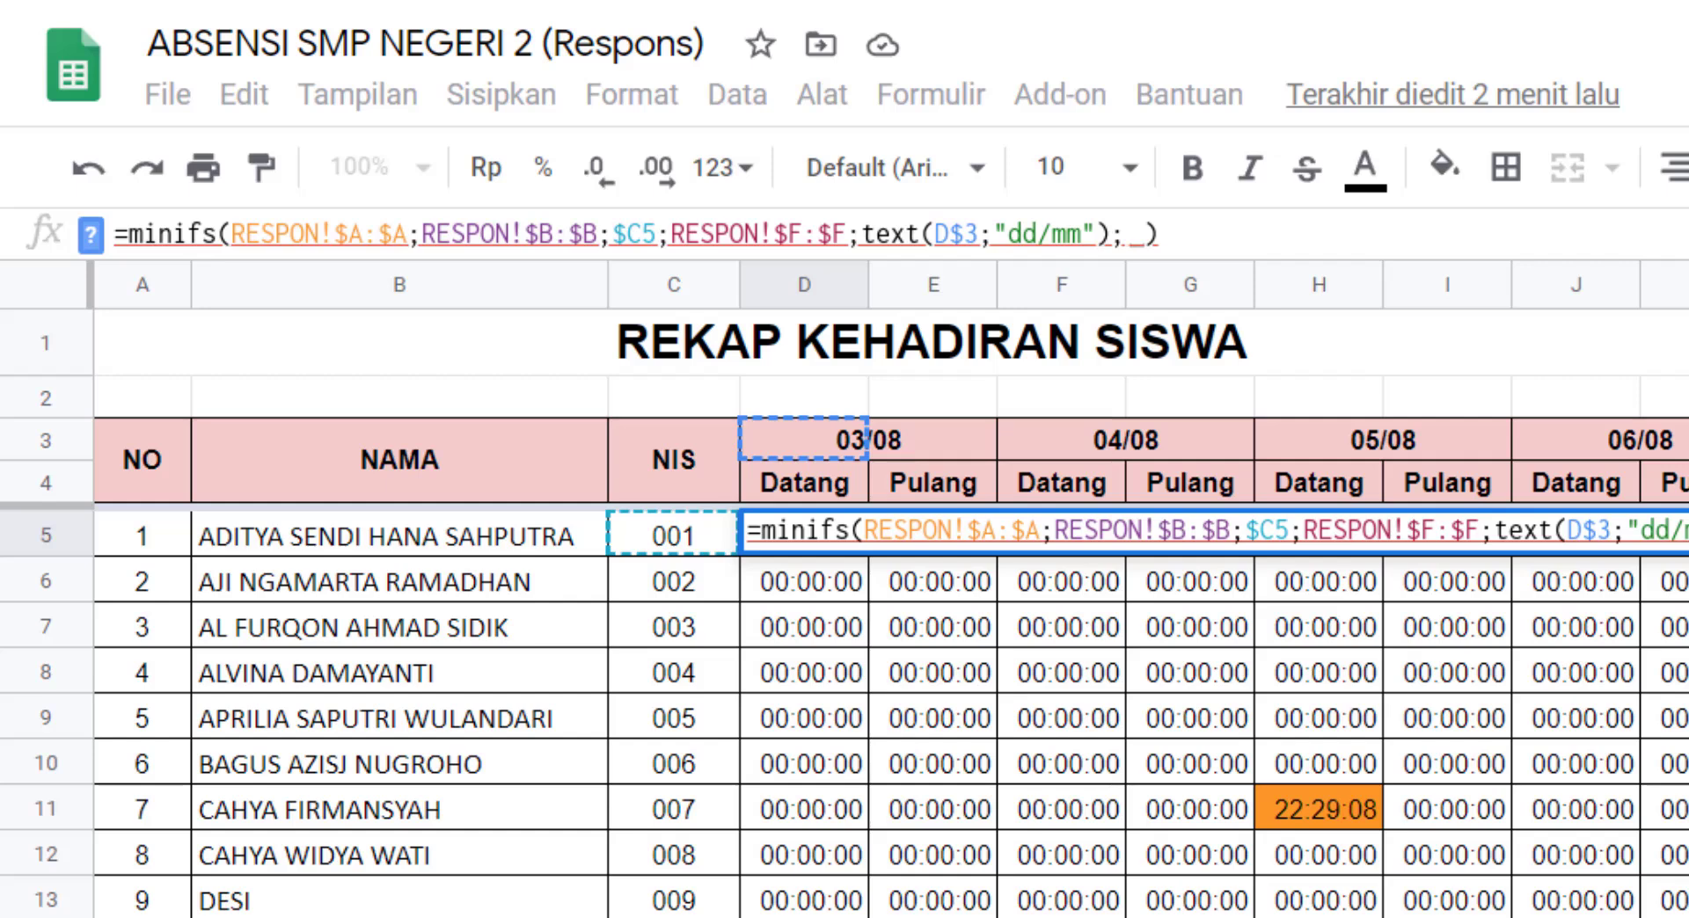
key("ctrl+shift+Page_Up")
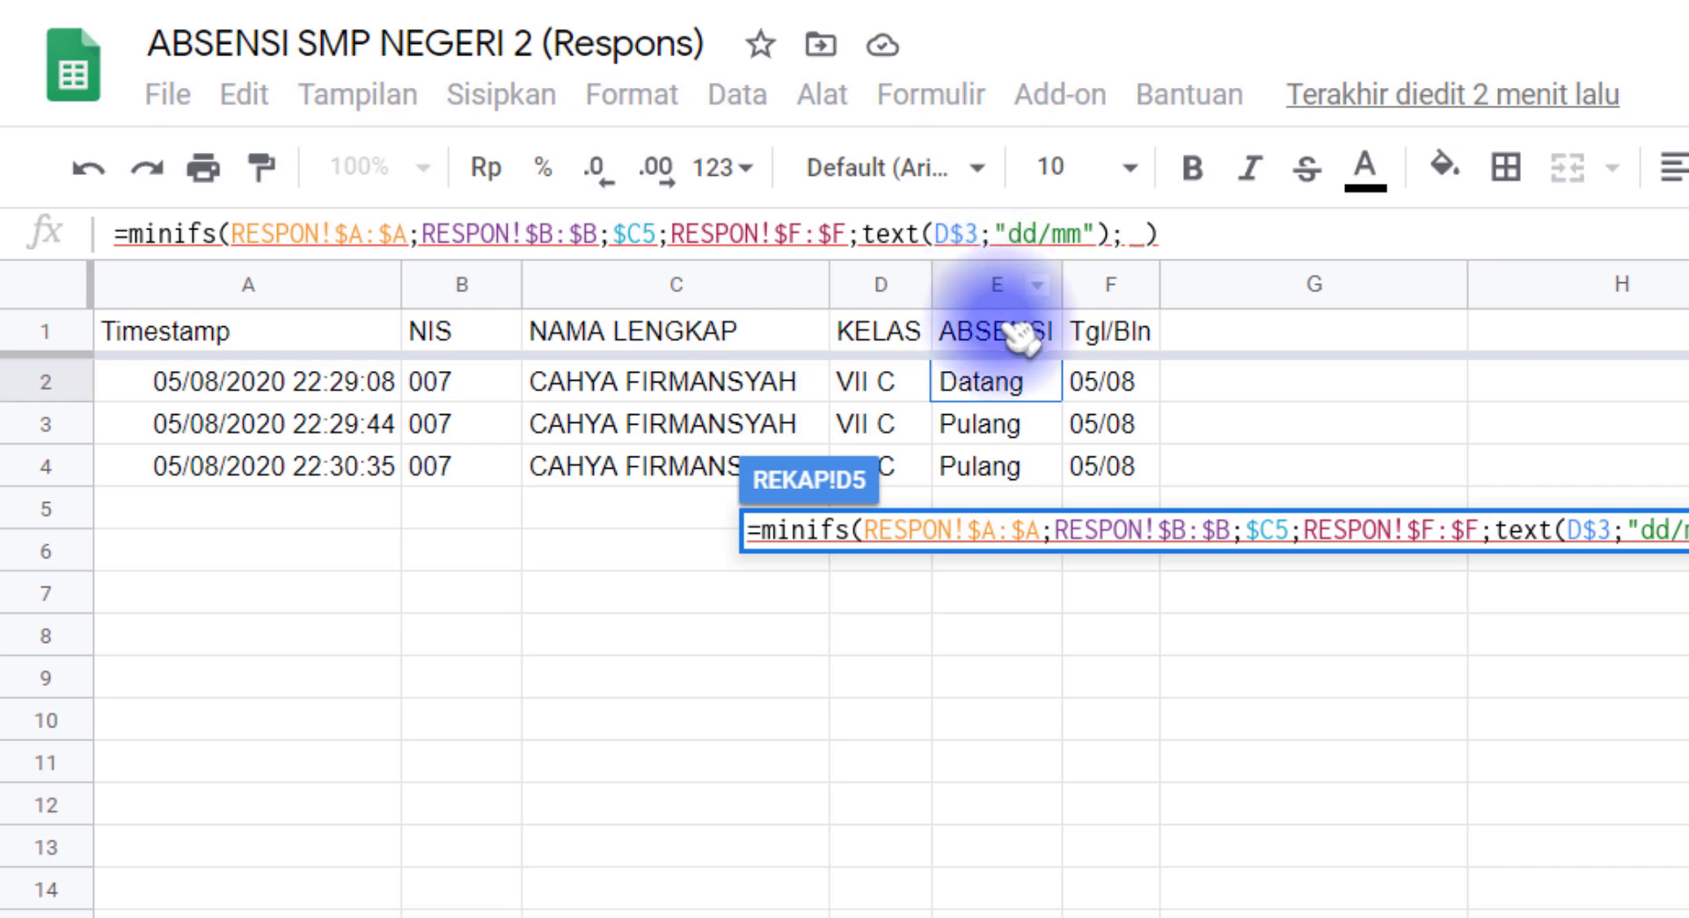
left_click(1001, 286)
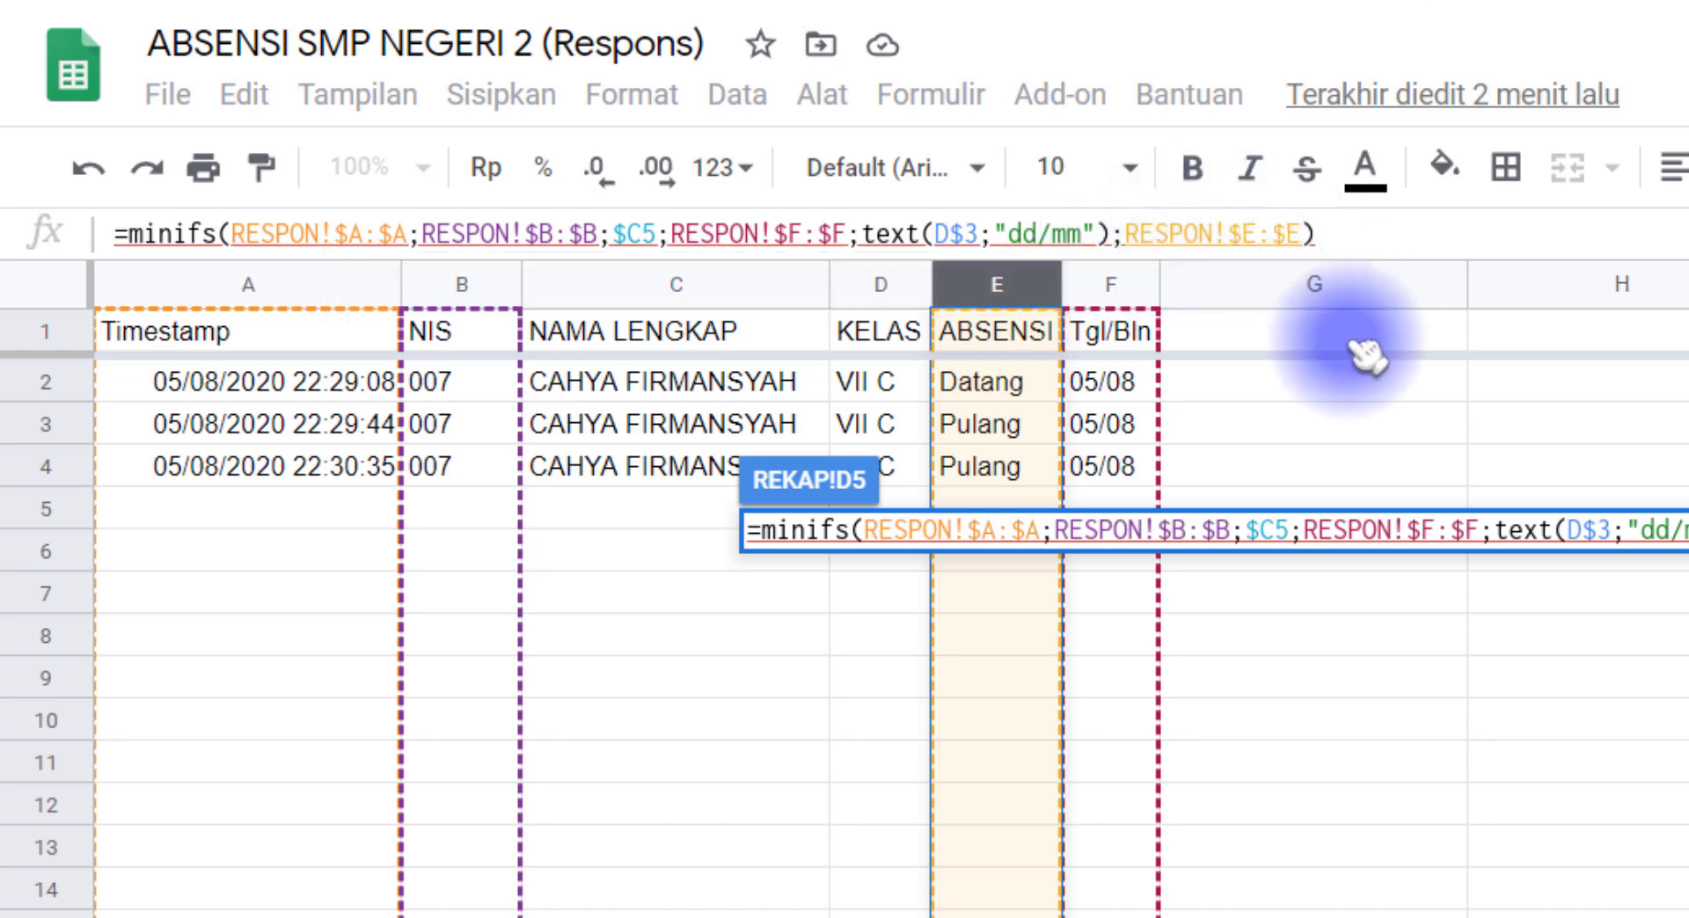
type(";")
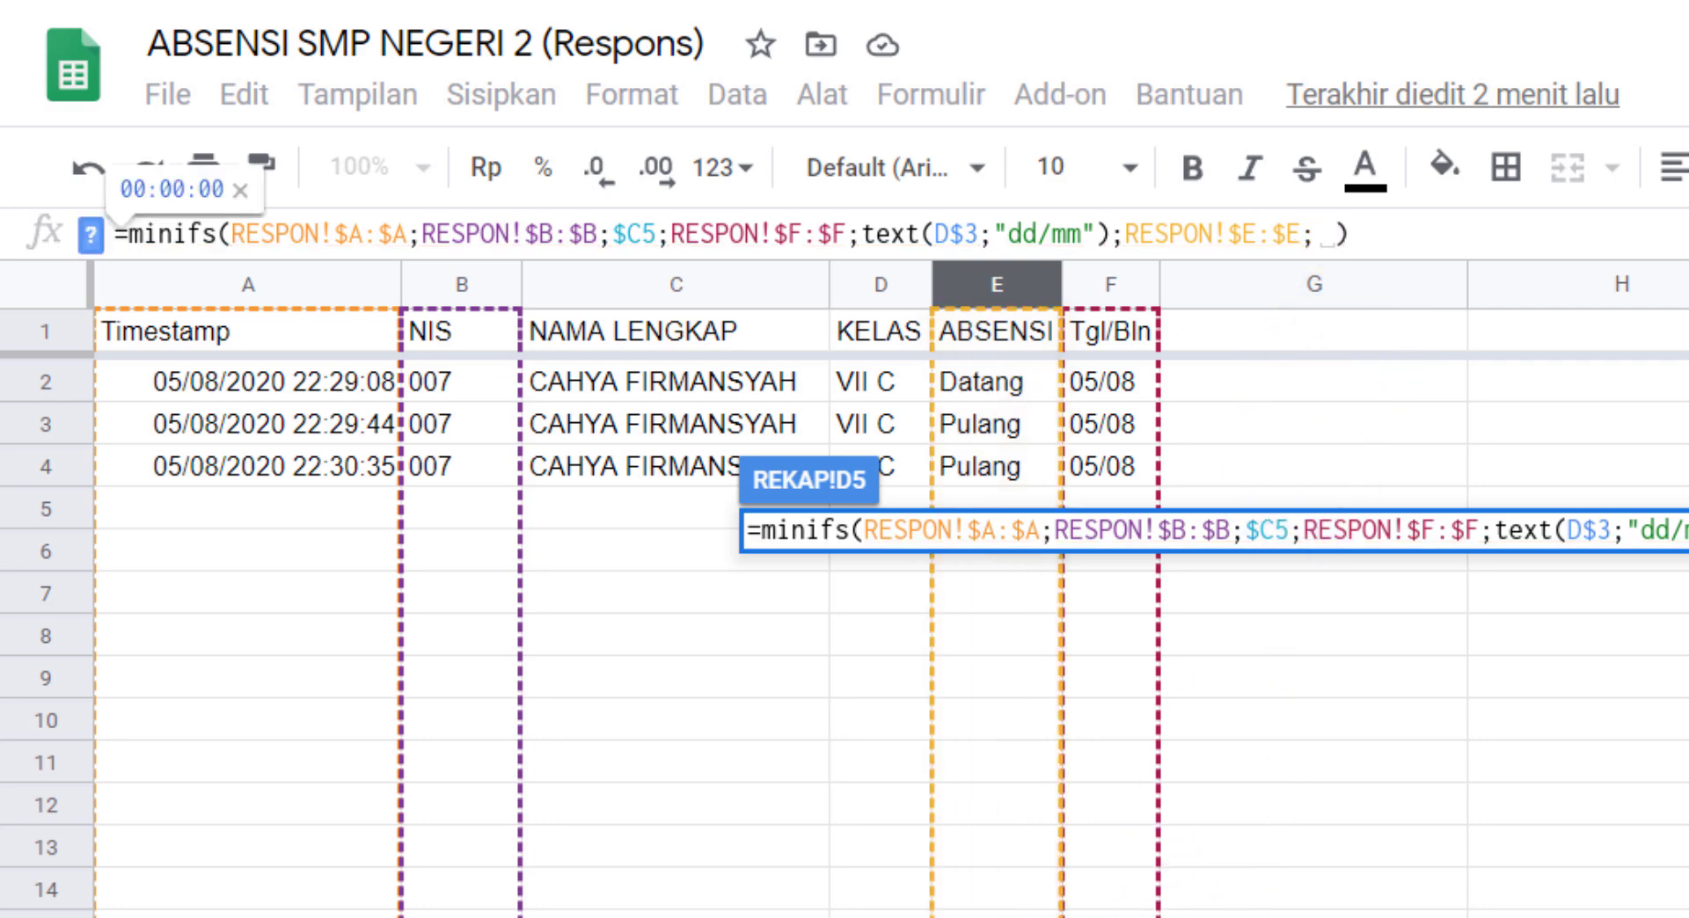
left_click(396, 917)
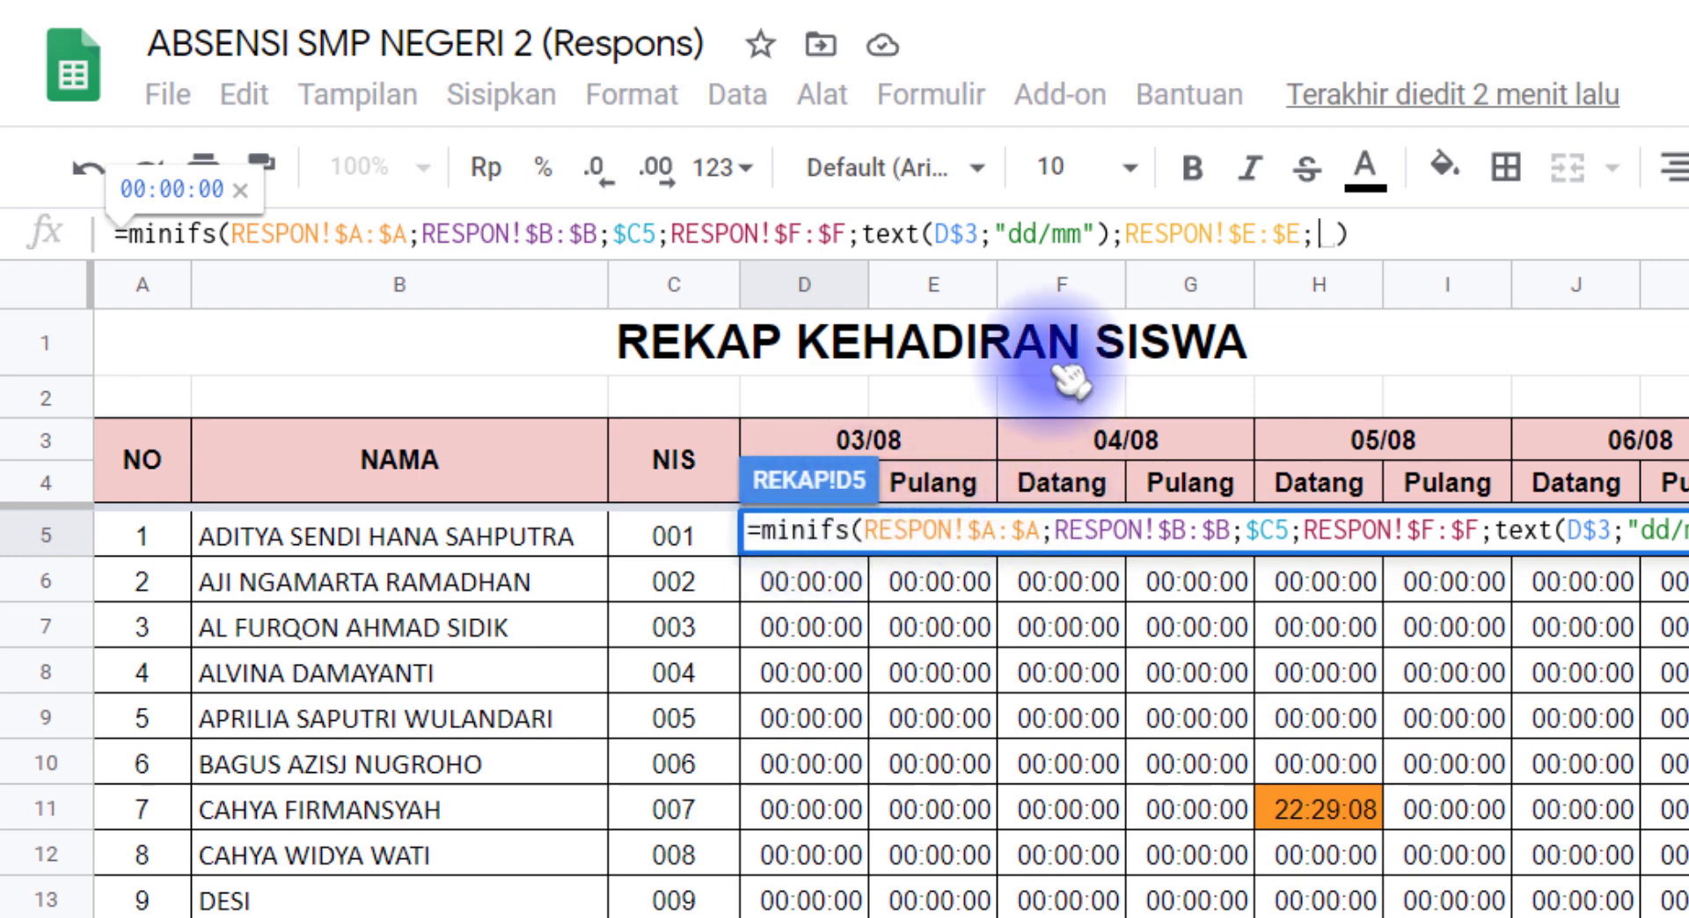
type("\"Datang")
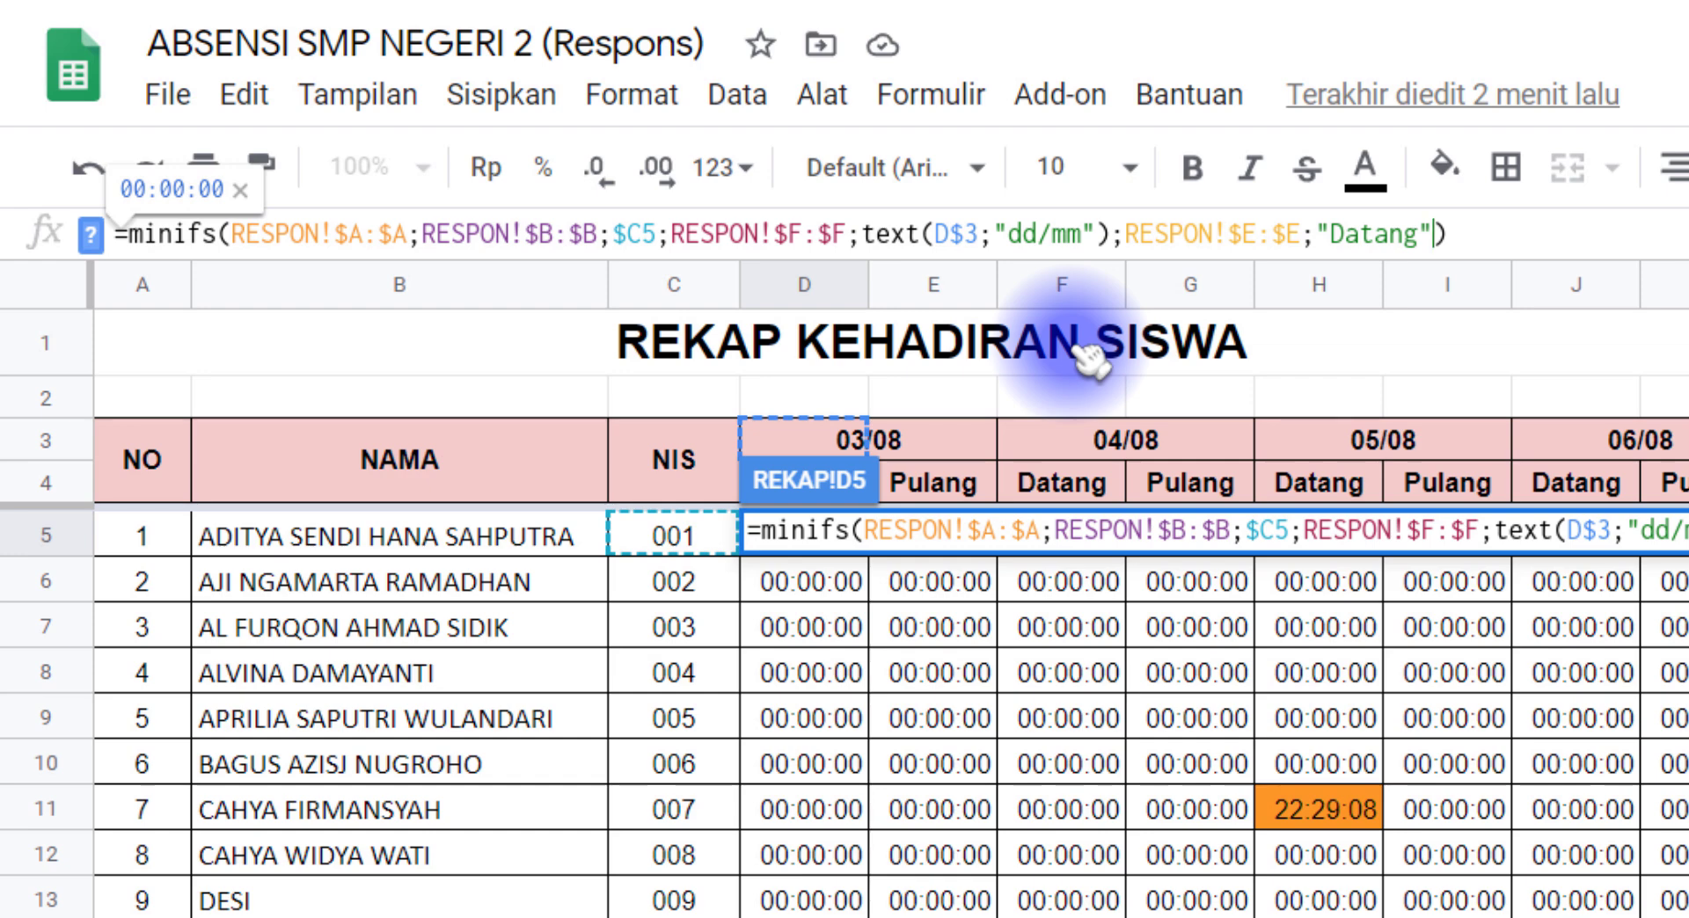
key("Return")
Step: Copy the extended formula from D5 across the whole attendance grid D5:K24
left_click(820, 537)
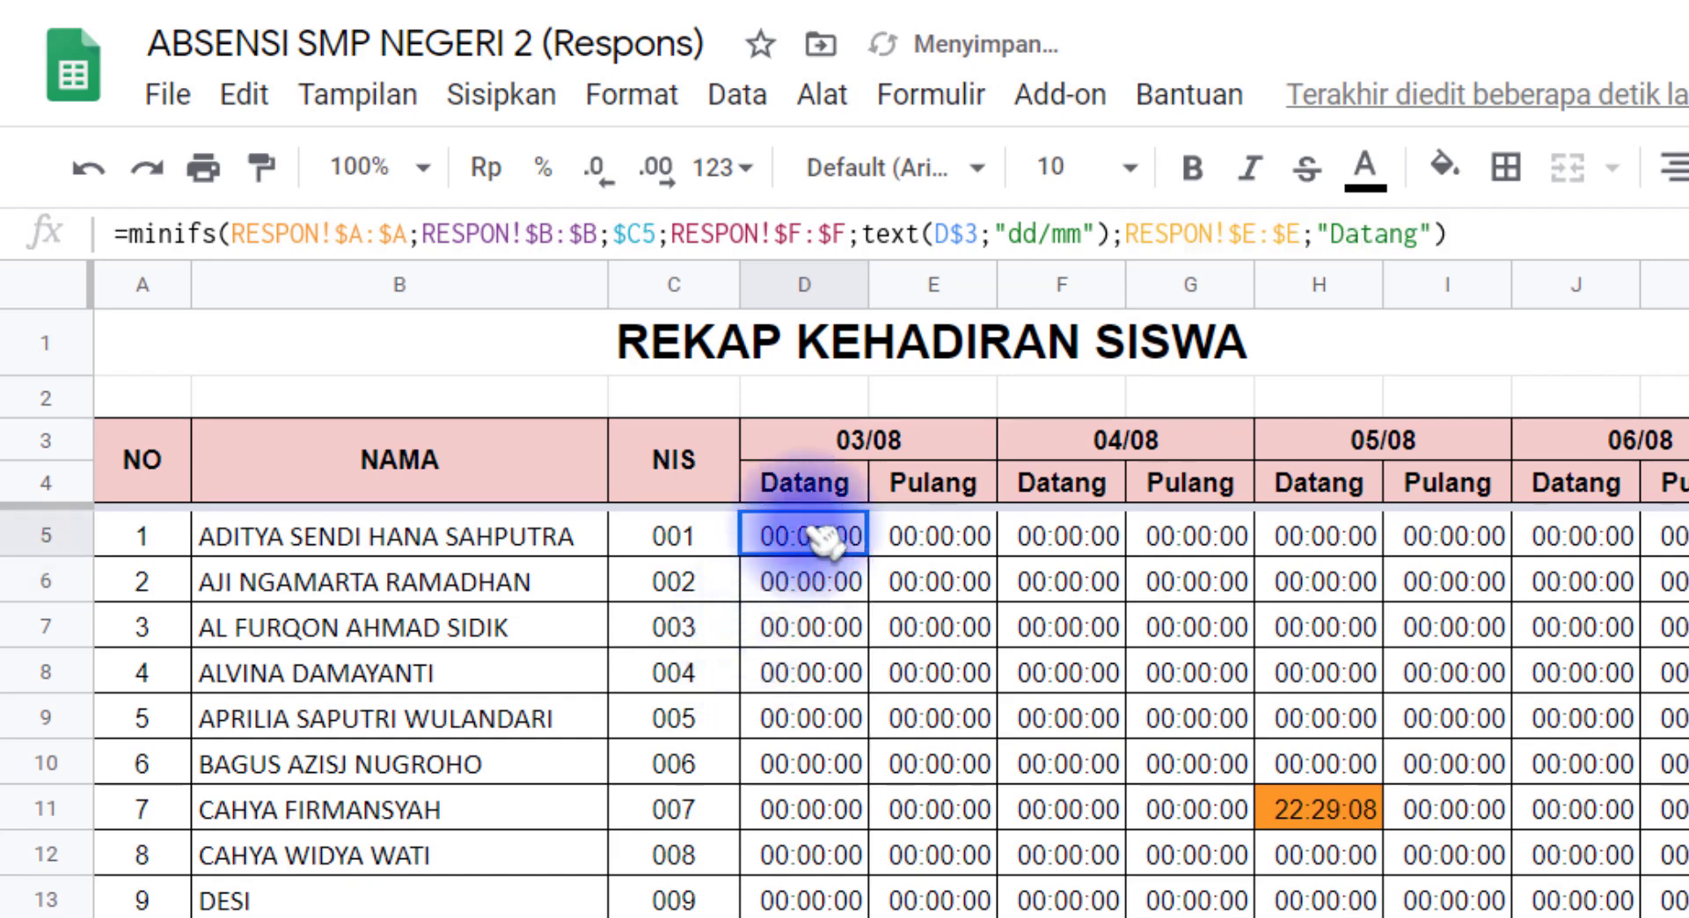
scroll(1545, 859, "down", 5)
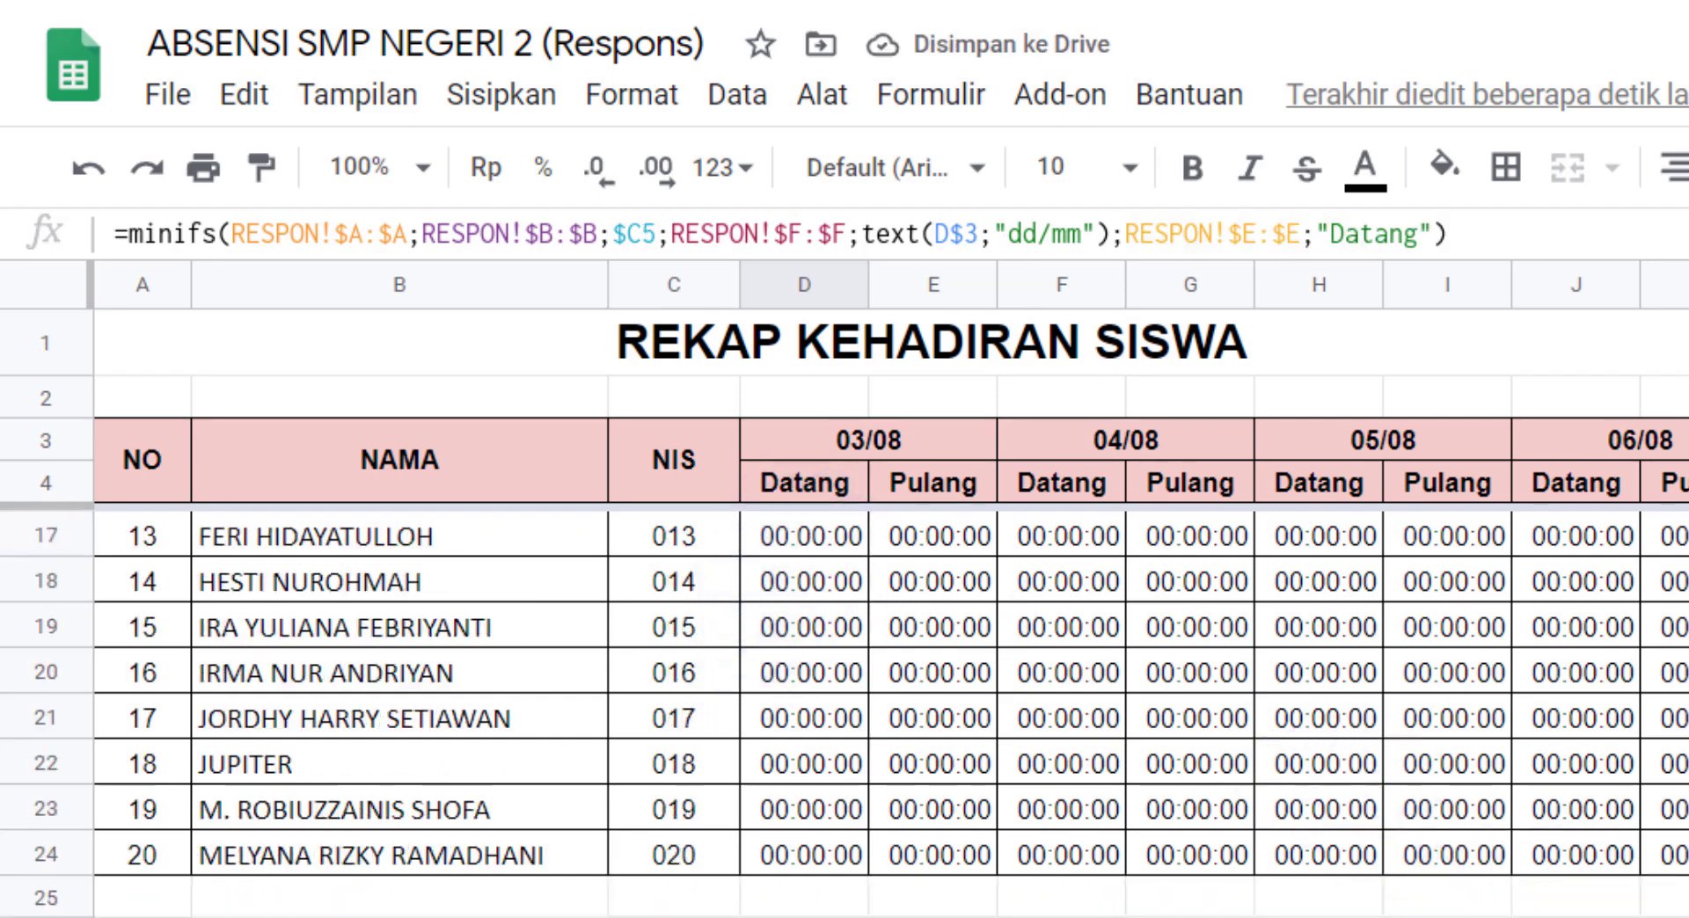
left_click(1671, 855, "shift")
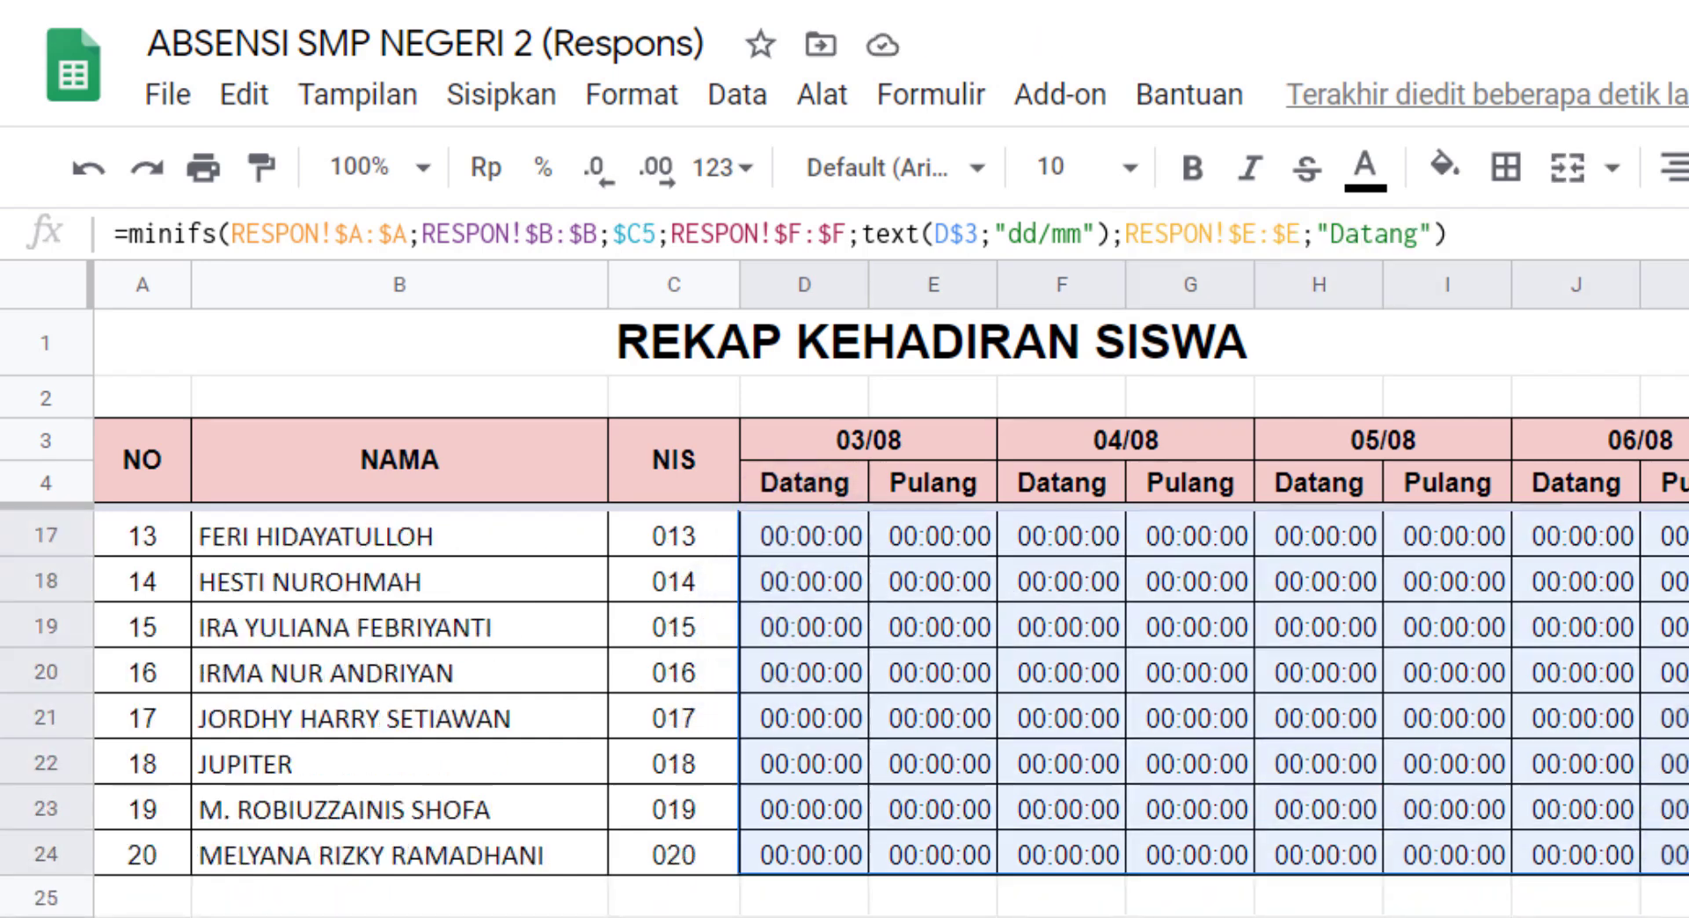
key("ctrl+v")
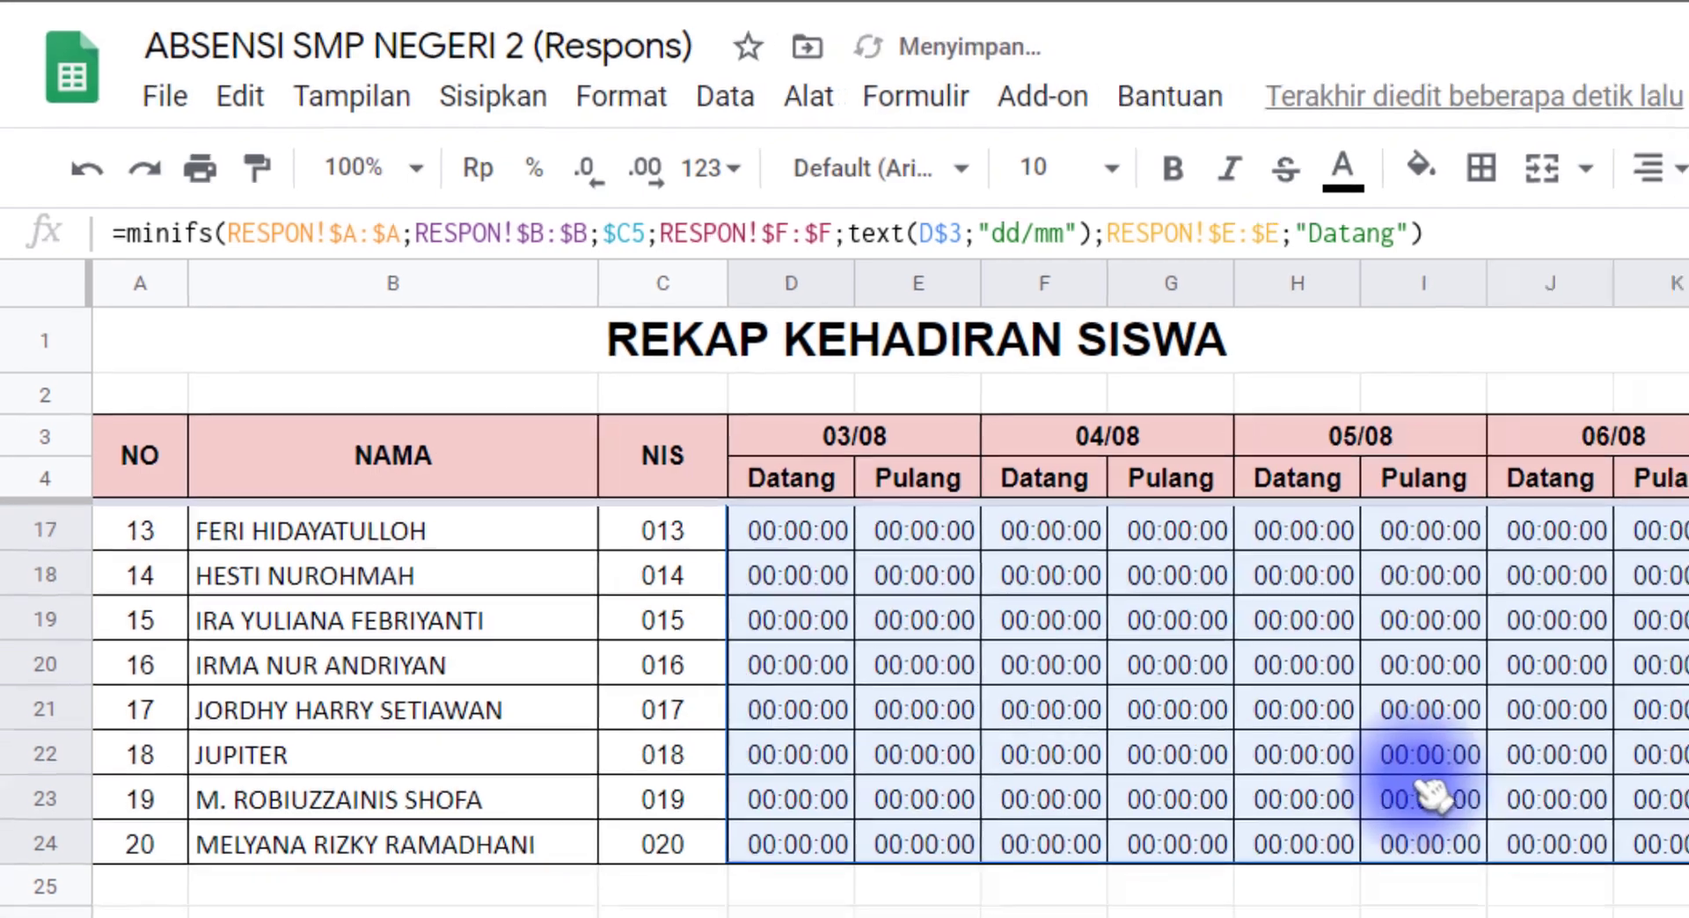
Step: Centre the times horizontally in the attendance grid D5:K24
scroll(1432, 790, "up", 5)
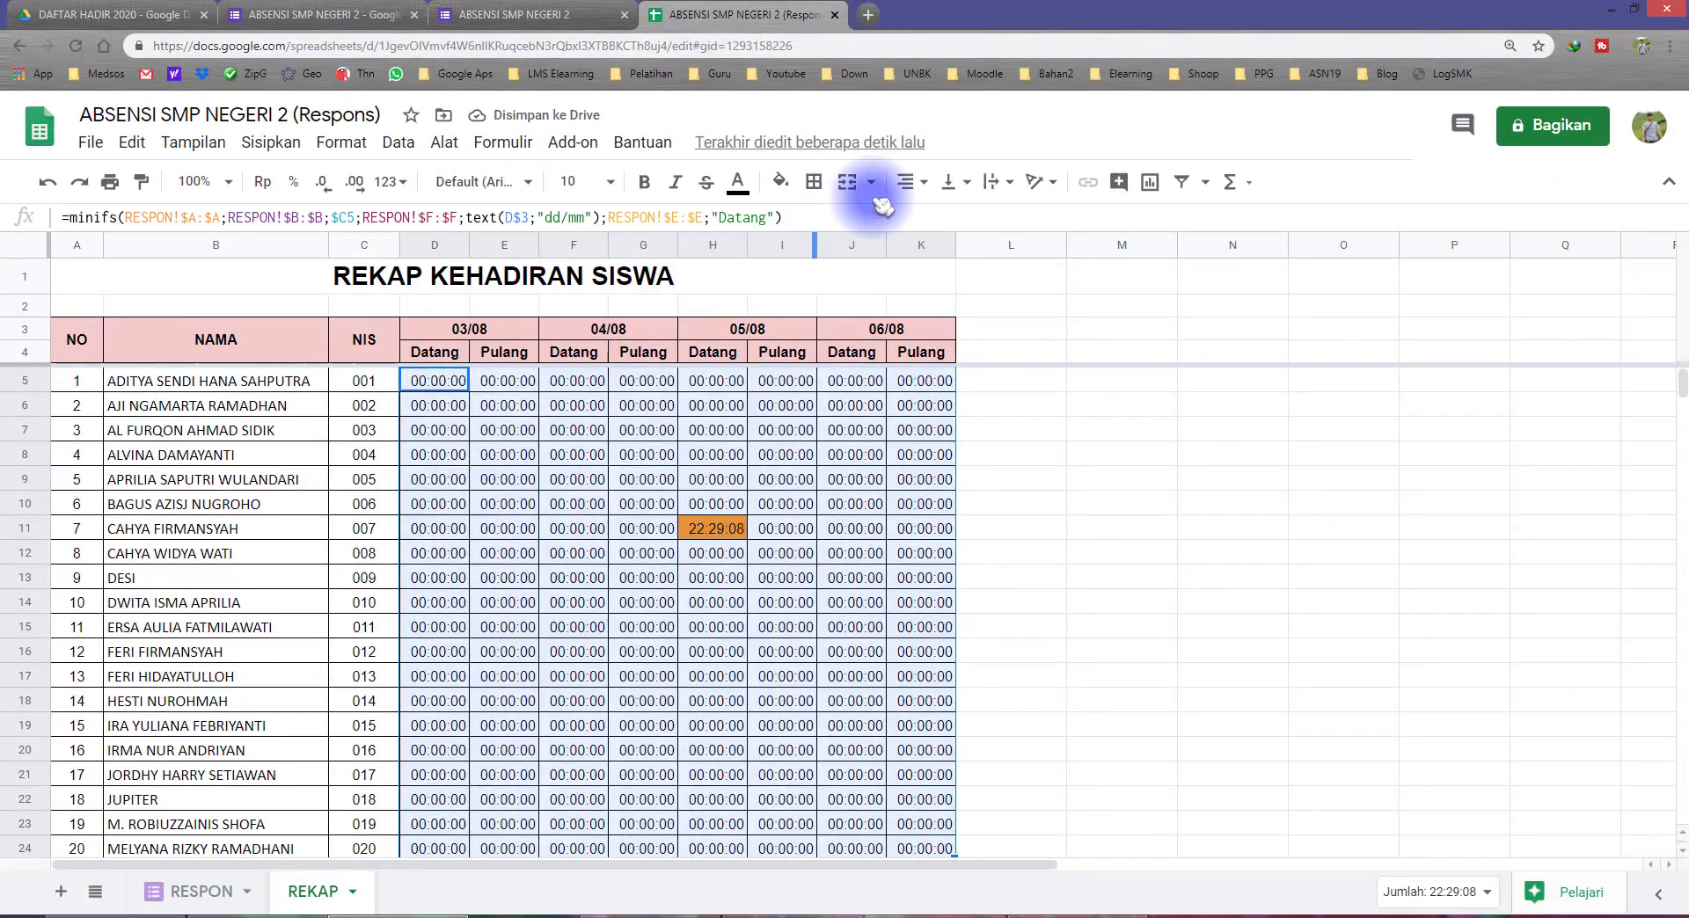
left_click(908, 181)
left_click(927, 214)
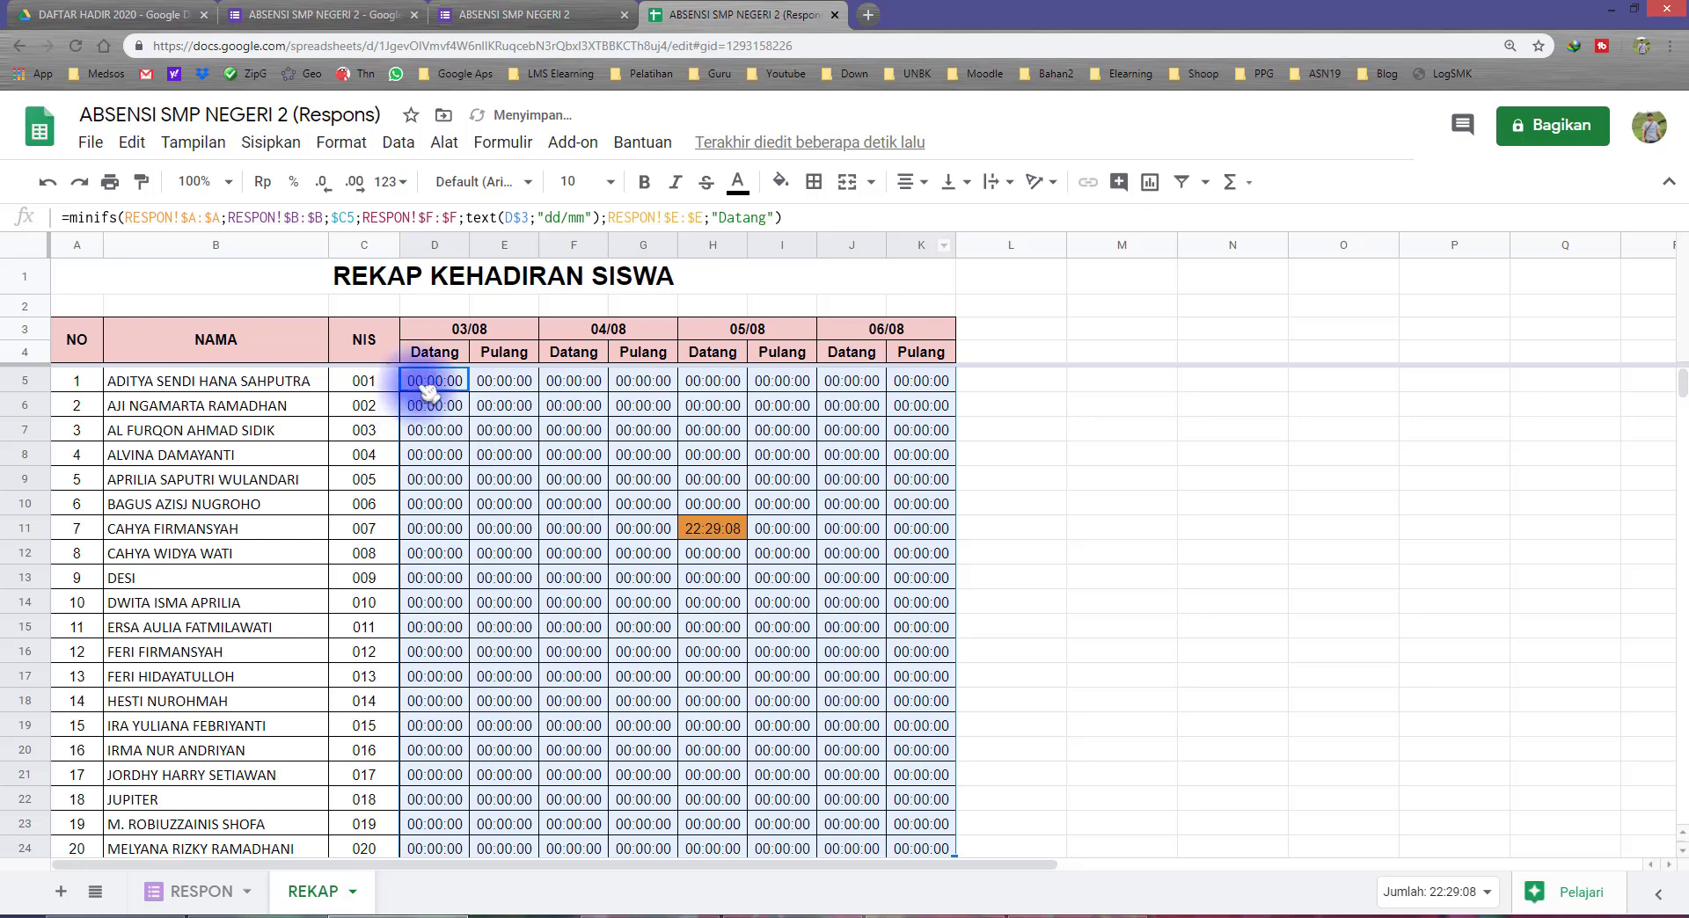
left_click_drag(459, 354, 473, 511)
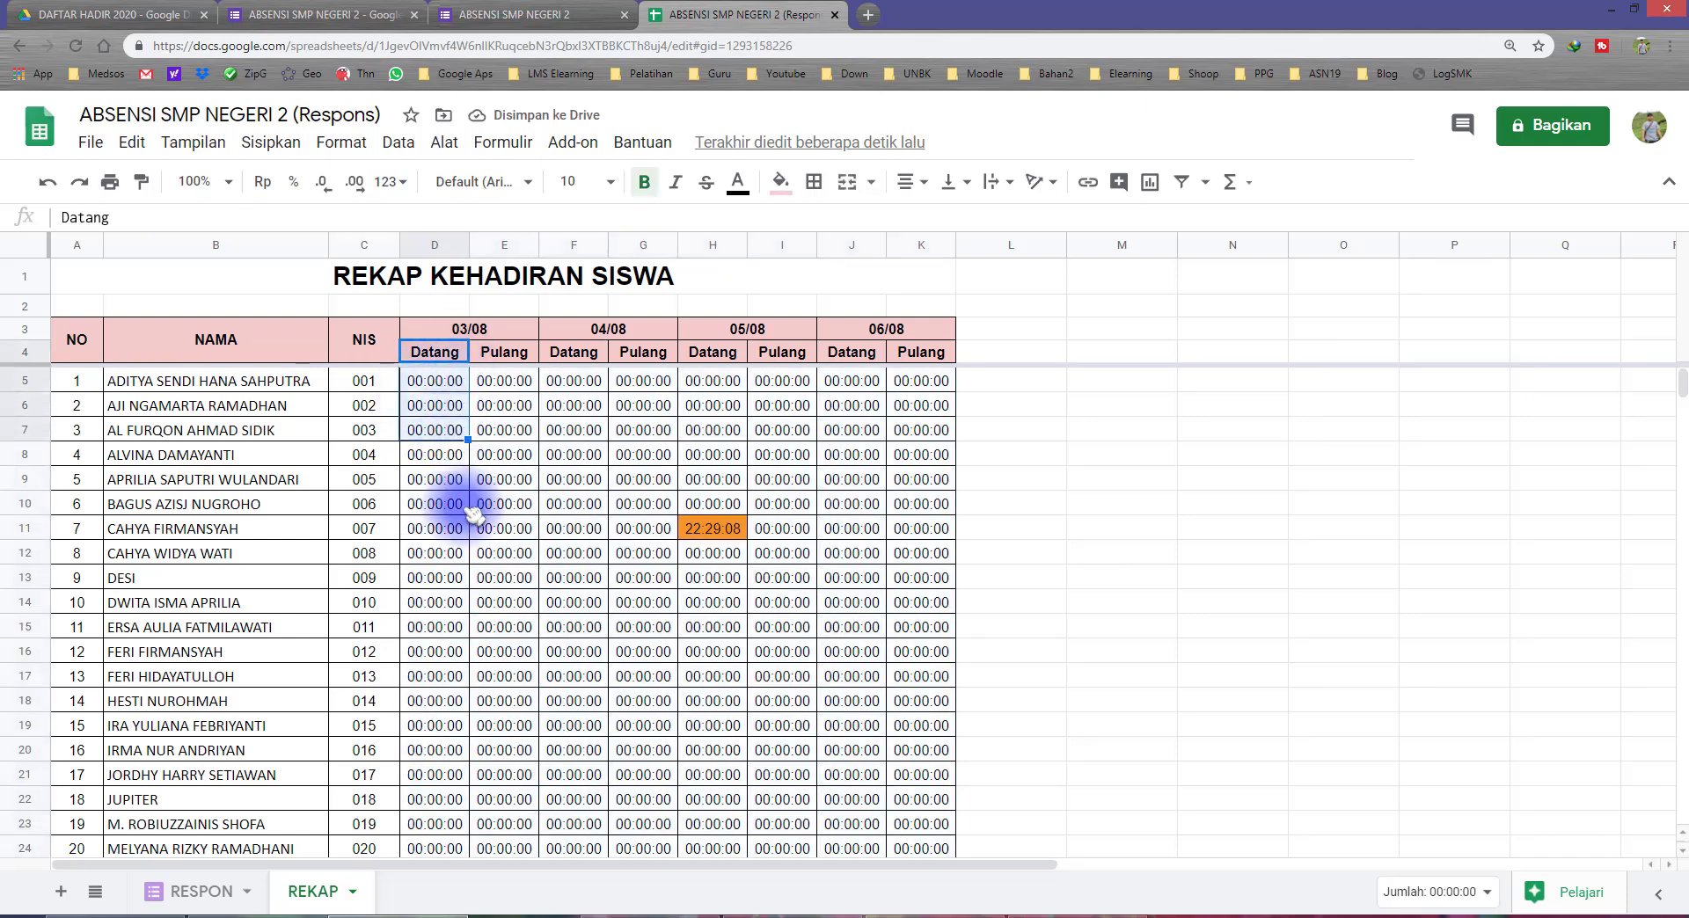
left_click(504, 381)
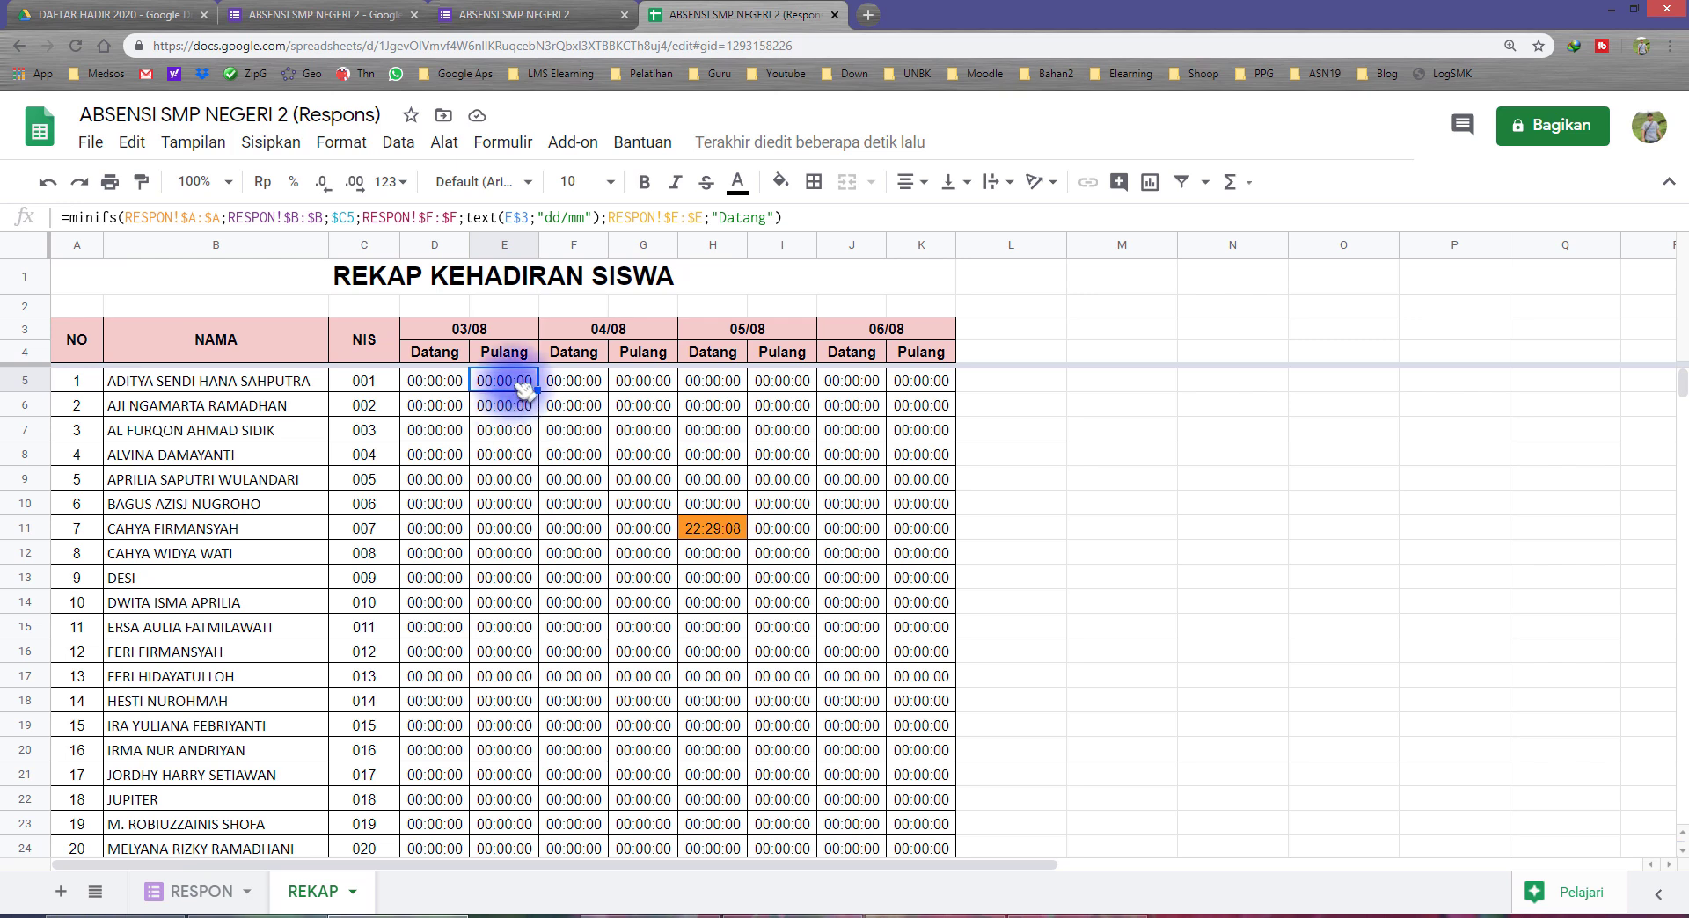
left_click(438, 385)
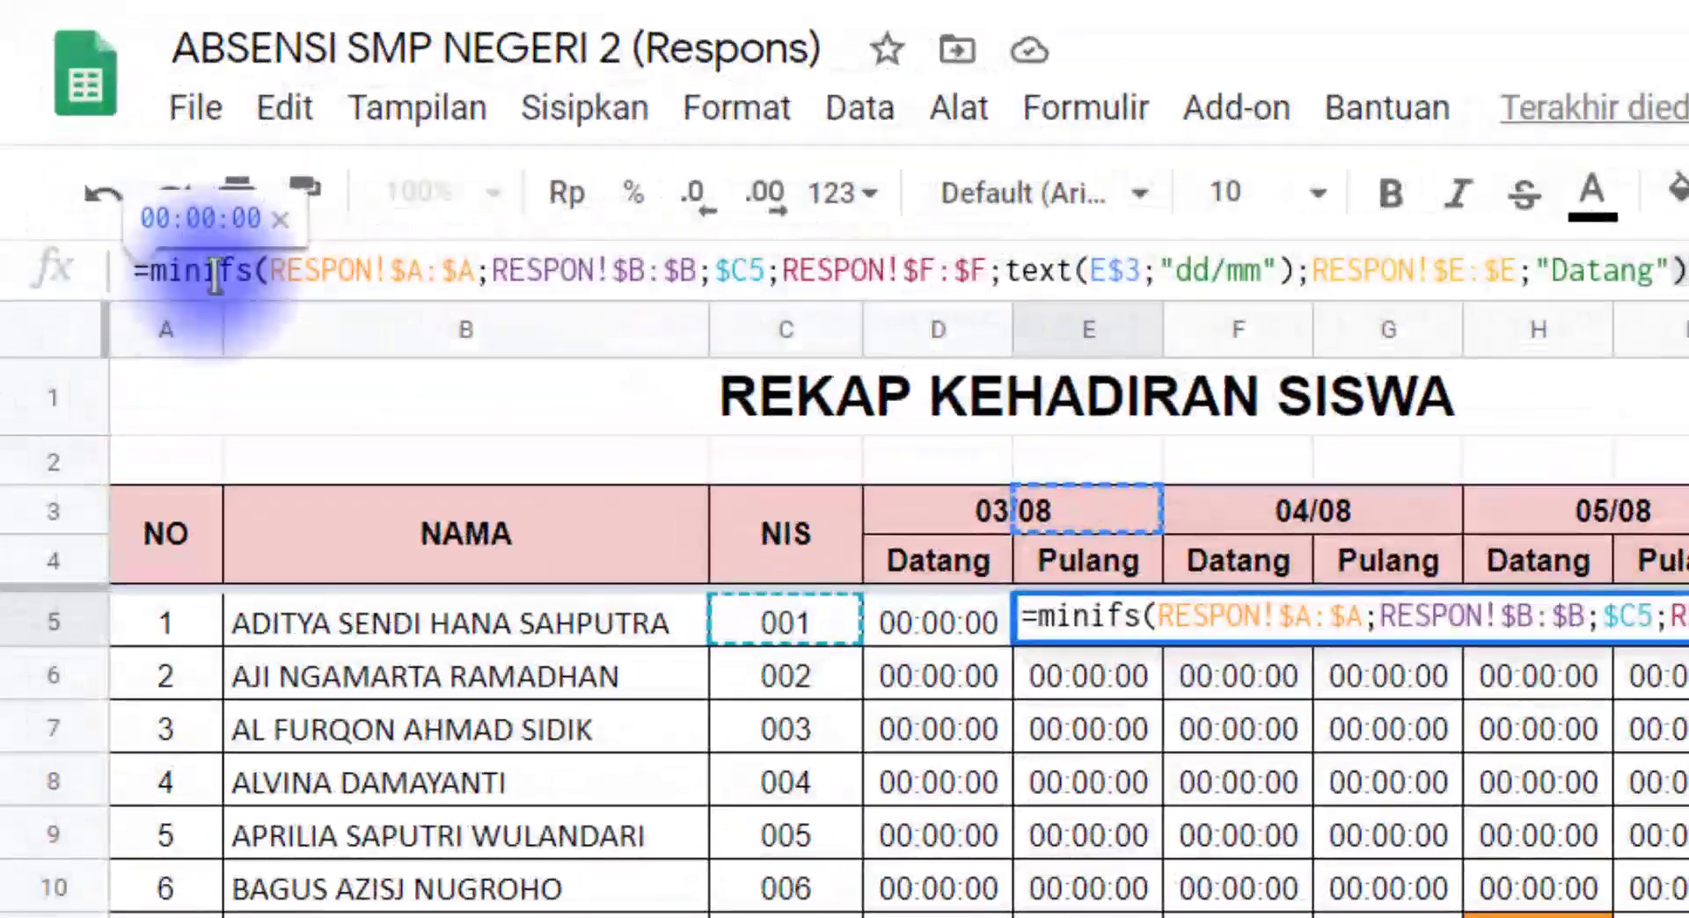
left_click(198, 274)
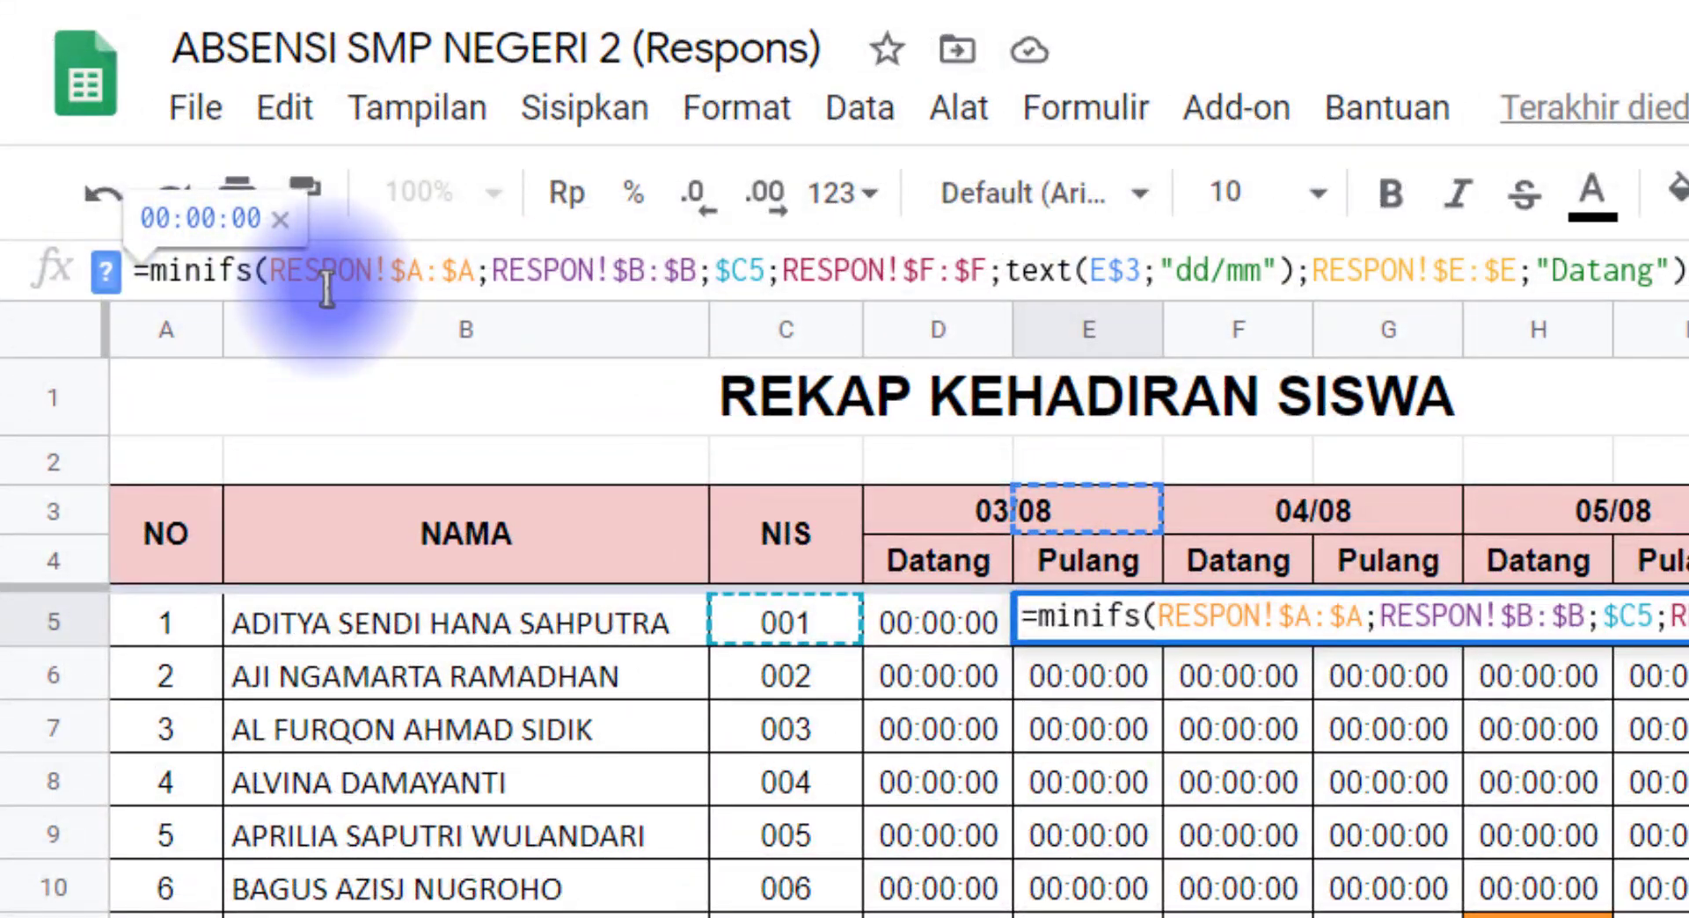
key("BackSpace")
key("BackSpace")
type("a")
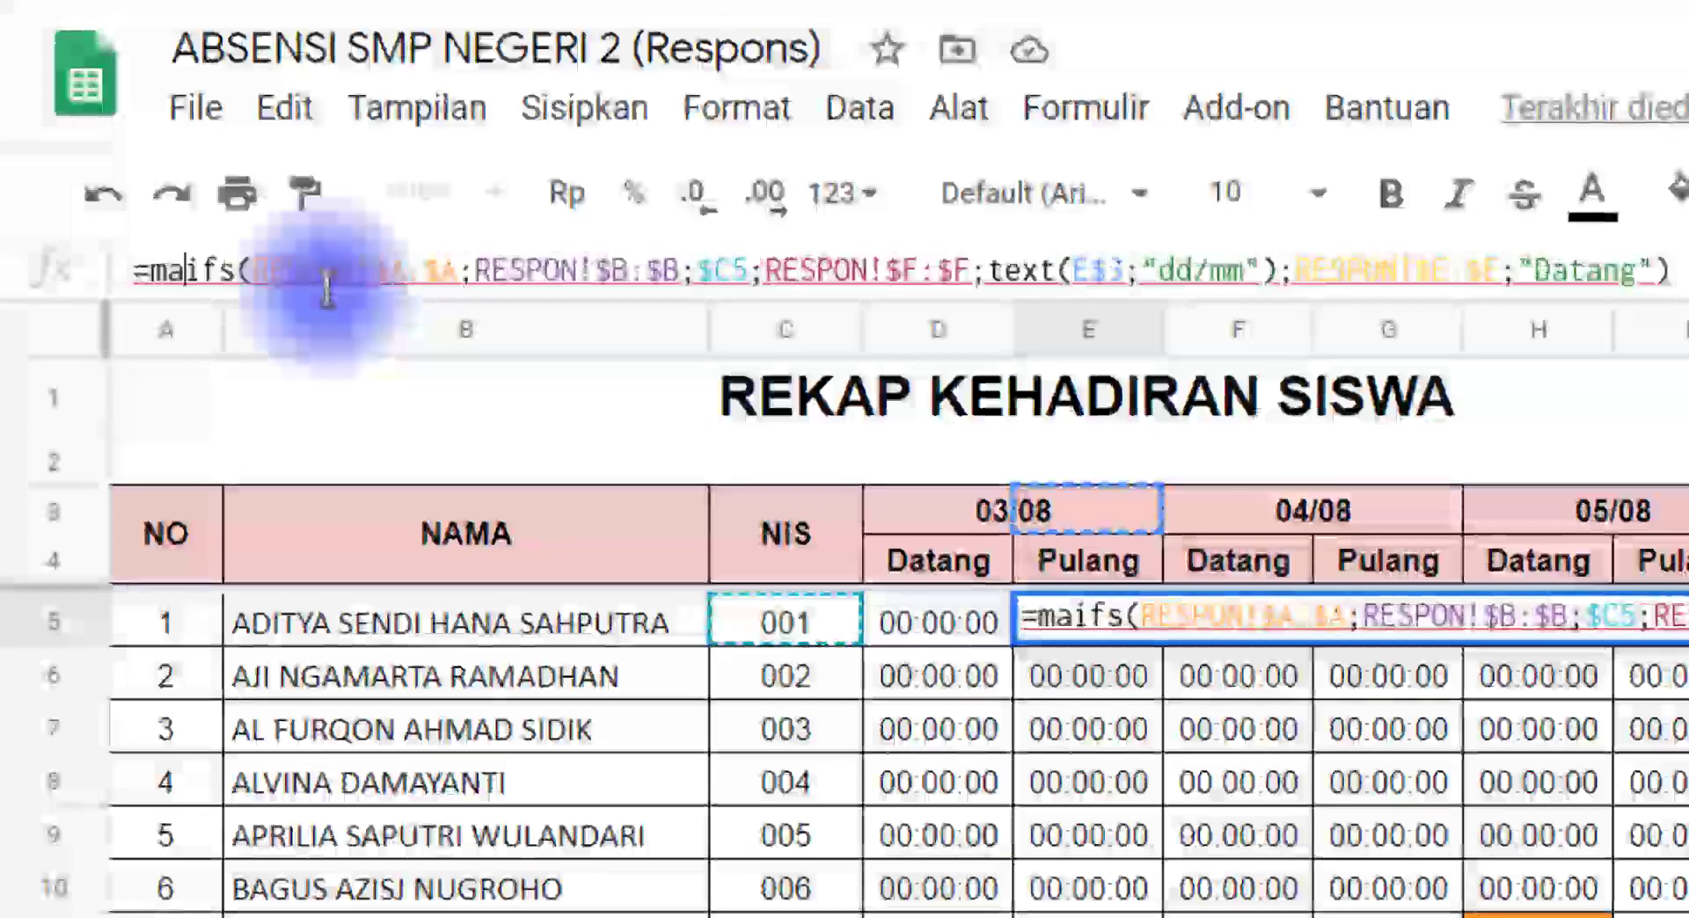
type("x")
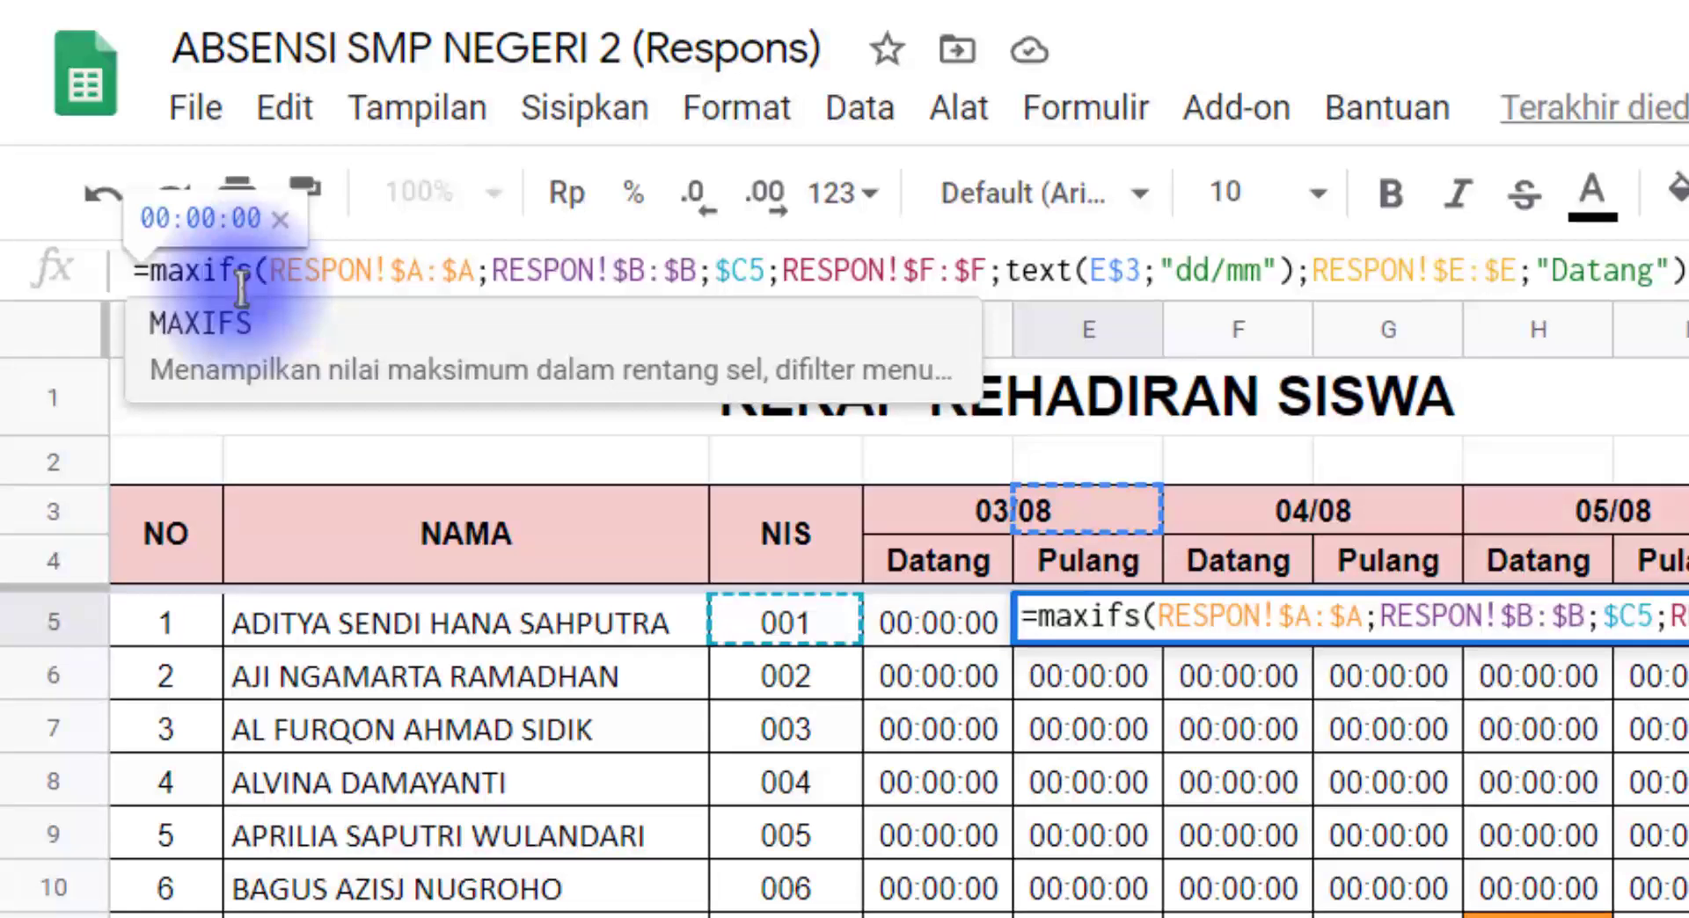
left_click_drag(290, 269, 954, 264)
left_click(543, 267)
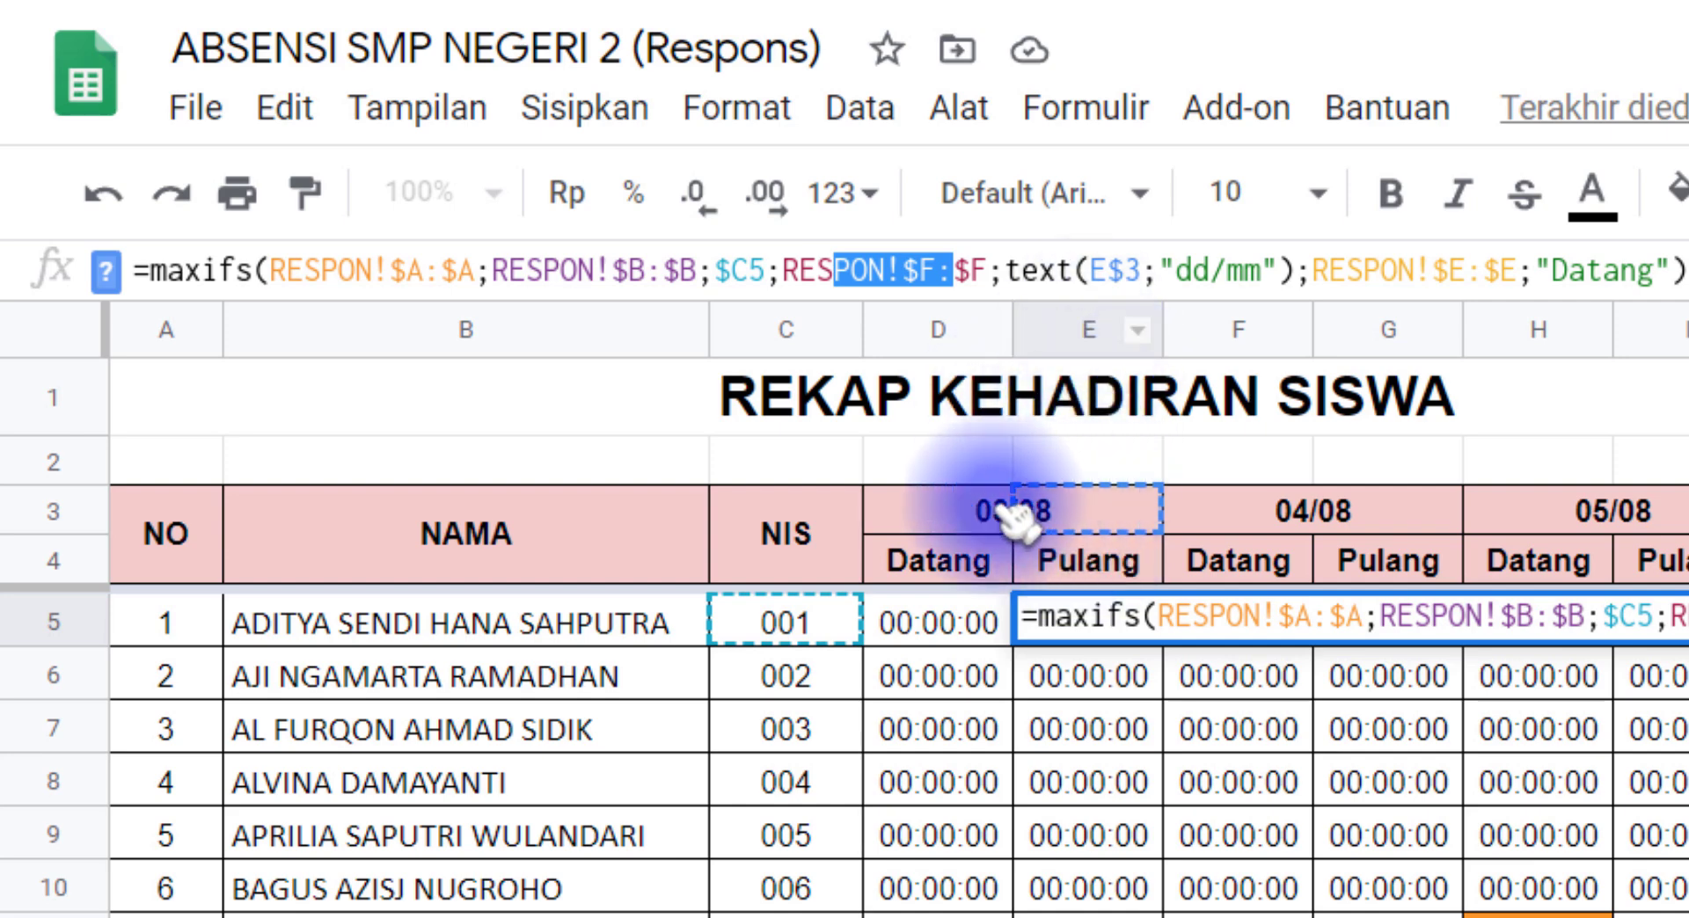
left_click(837, 274)
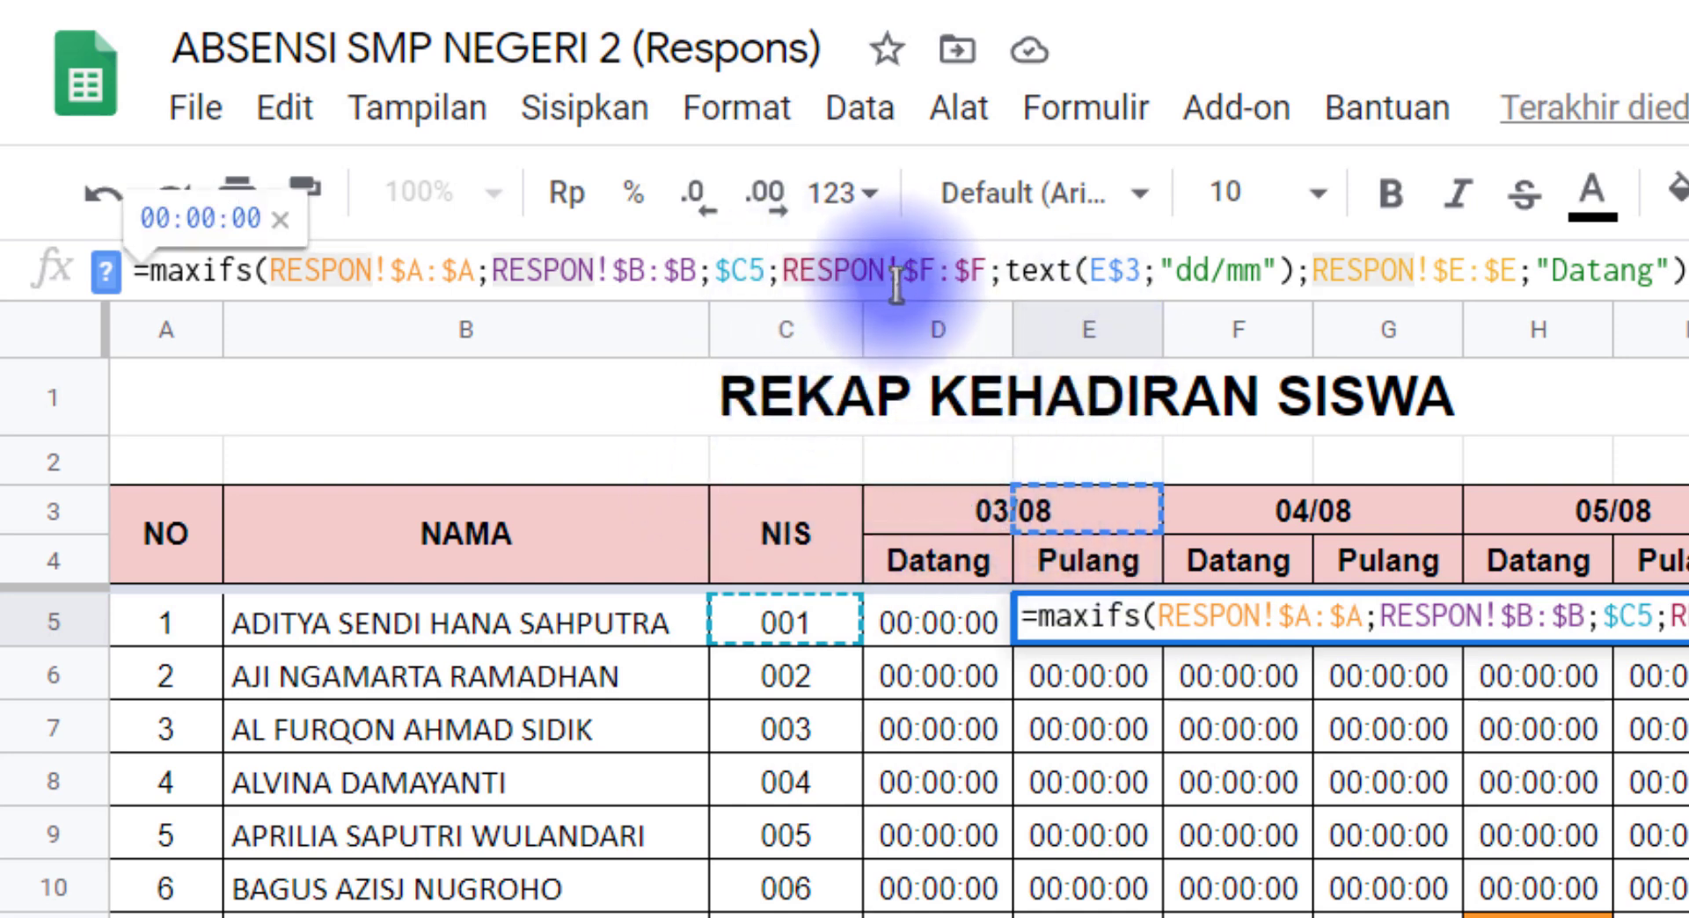
left_click_drag(1086, 270, 1140, 267)
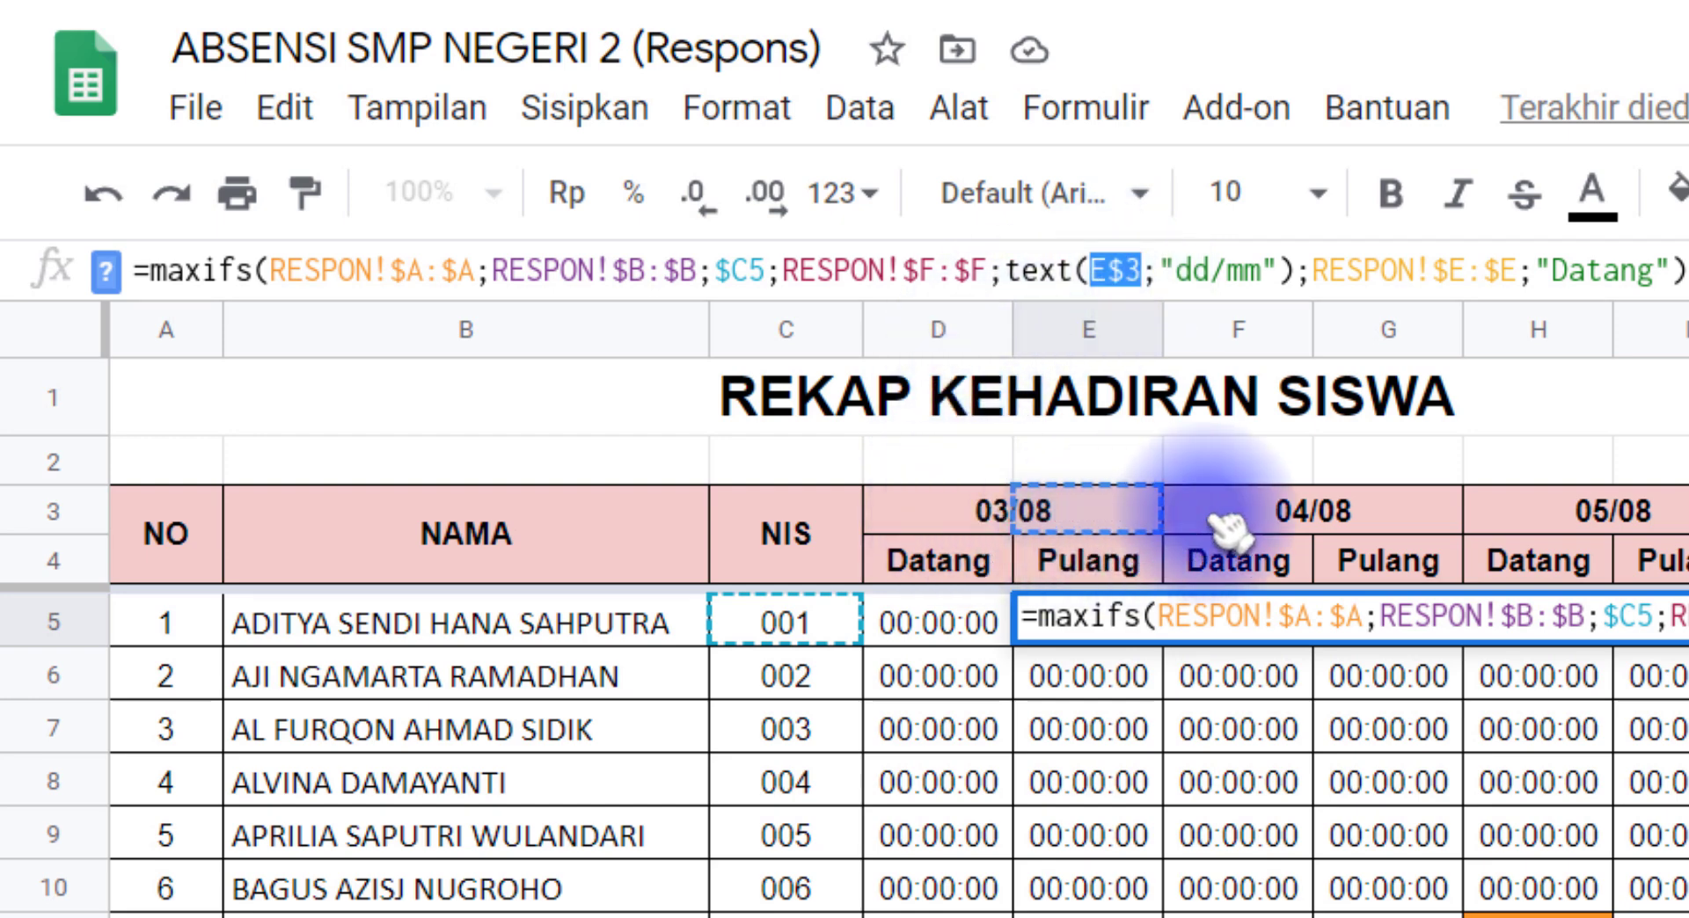
key("Escape")
Step: Check the merged 03/08 date header, and point the date reference in E5's formula to D$3
left_click(1012, 523)
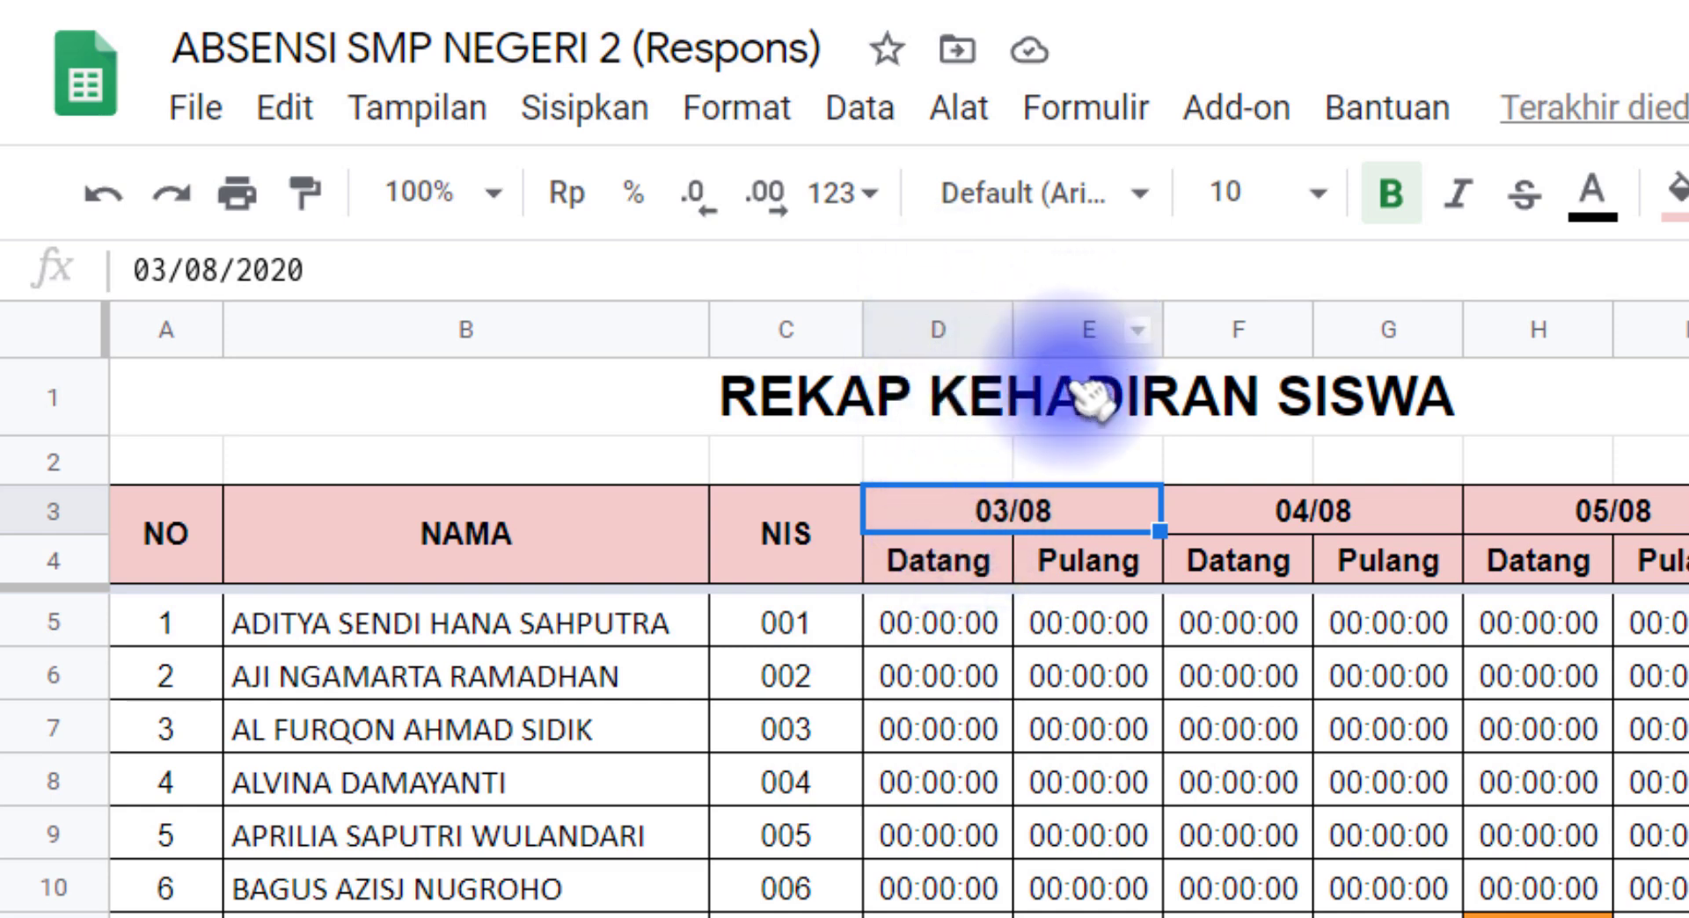
left_click(1086, 625)
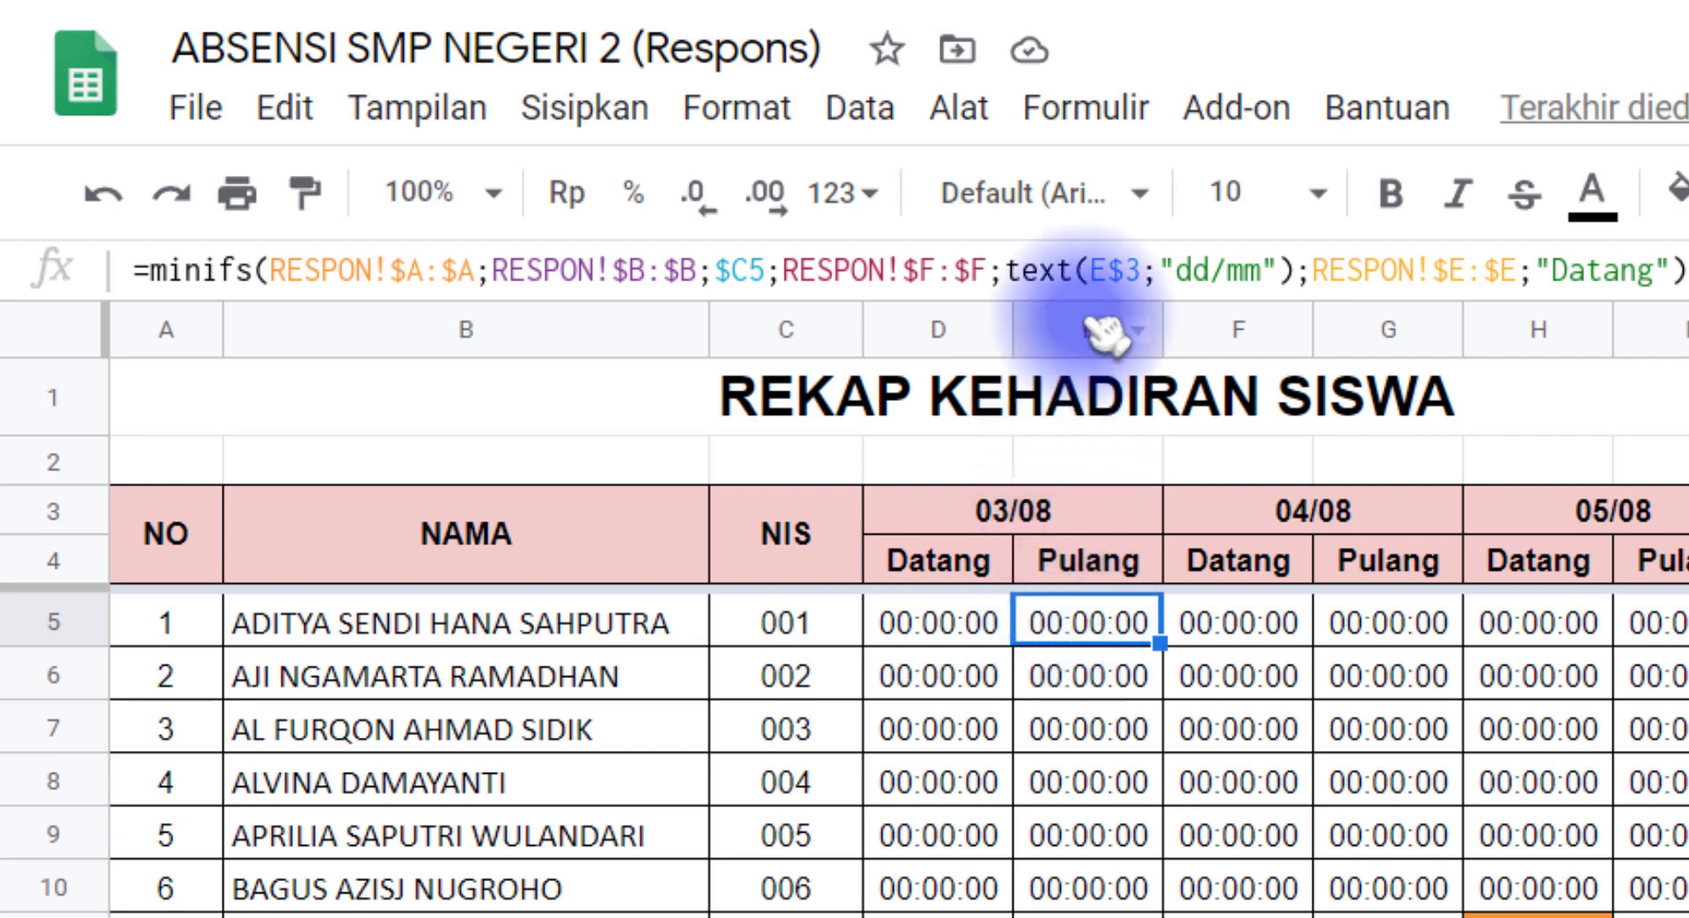
left_click(1091, 270)
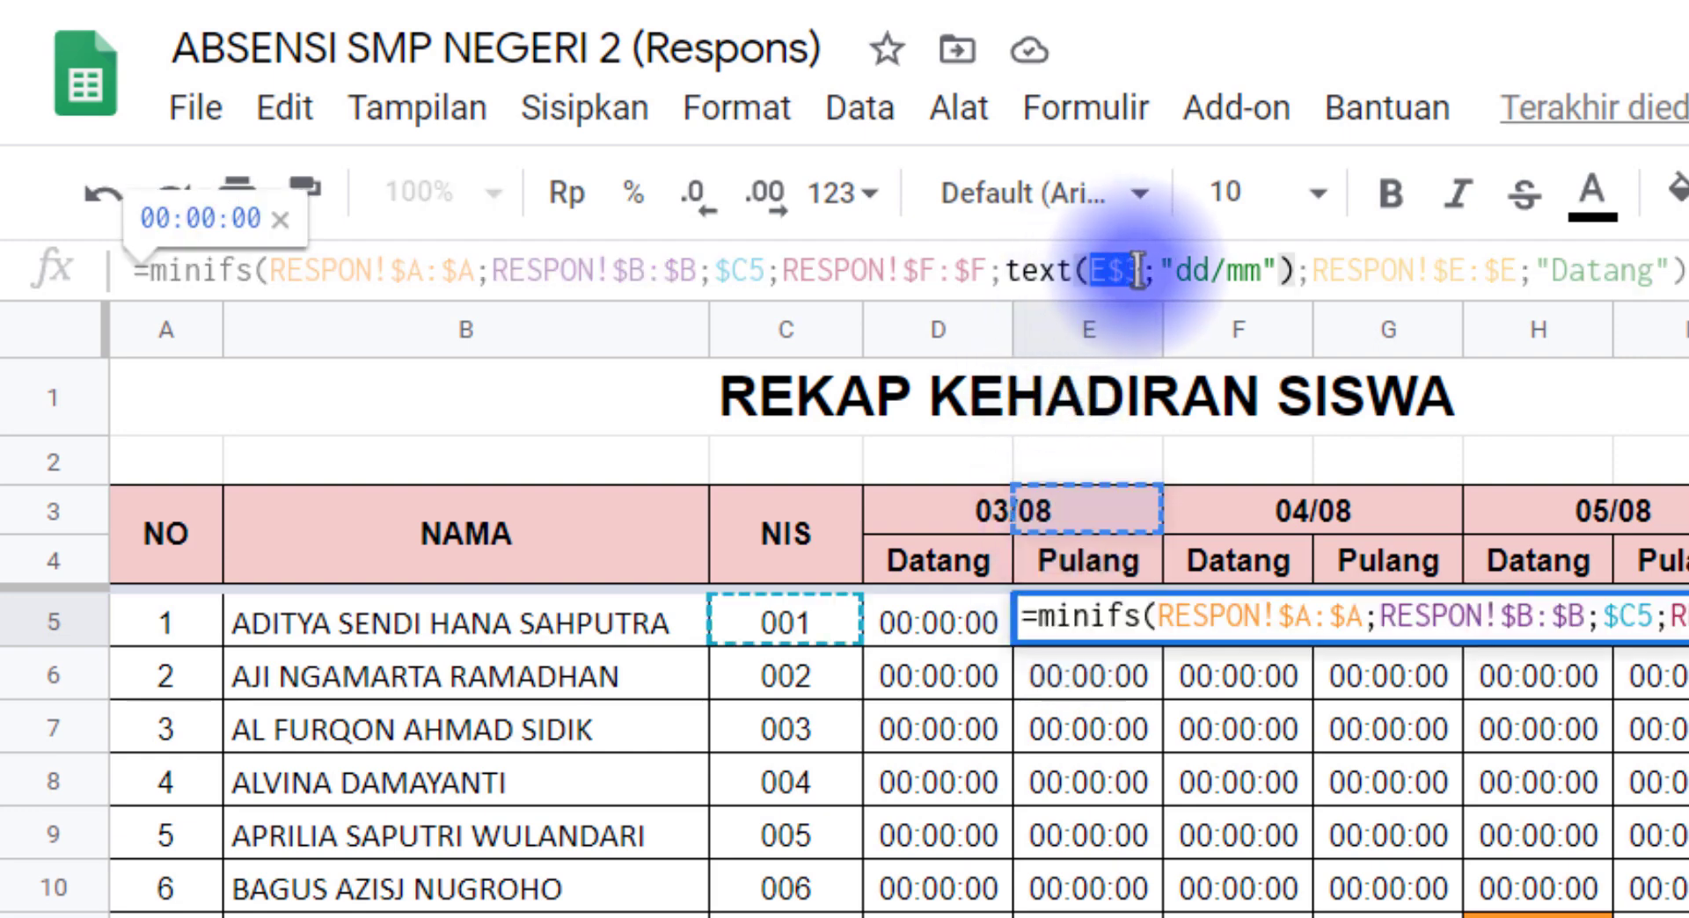
key("BackSpace")
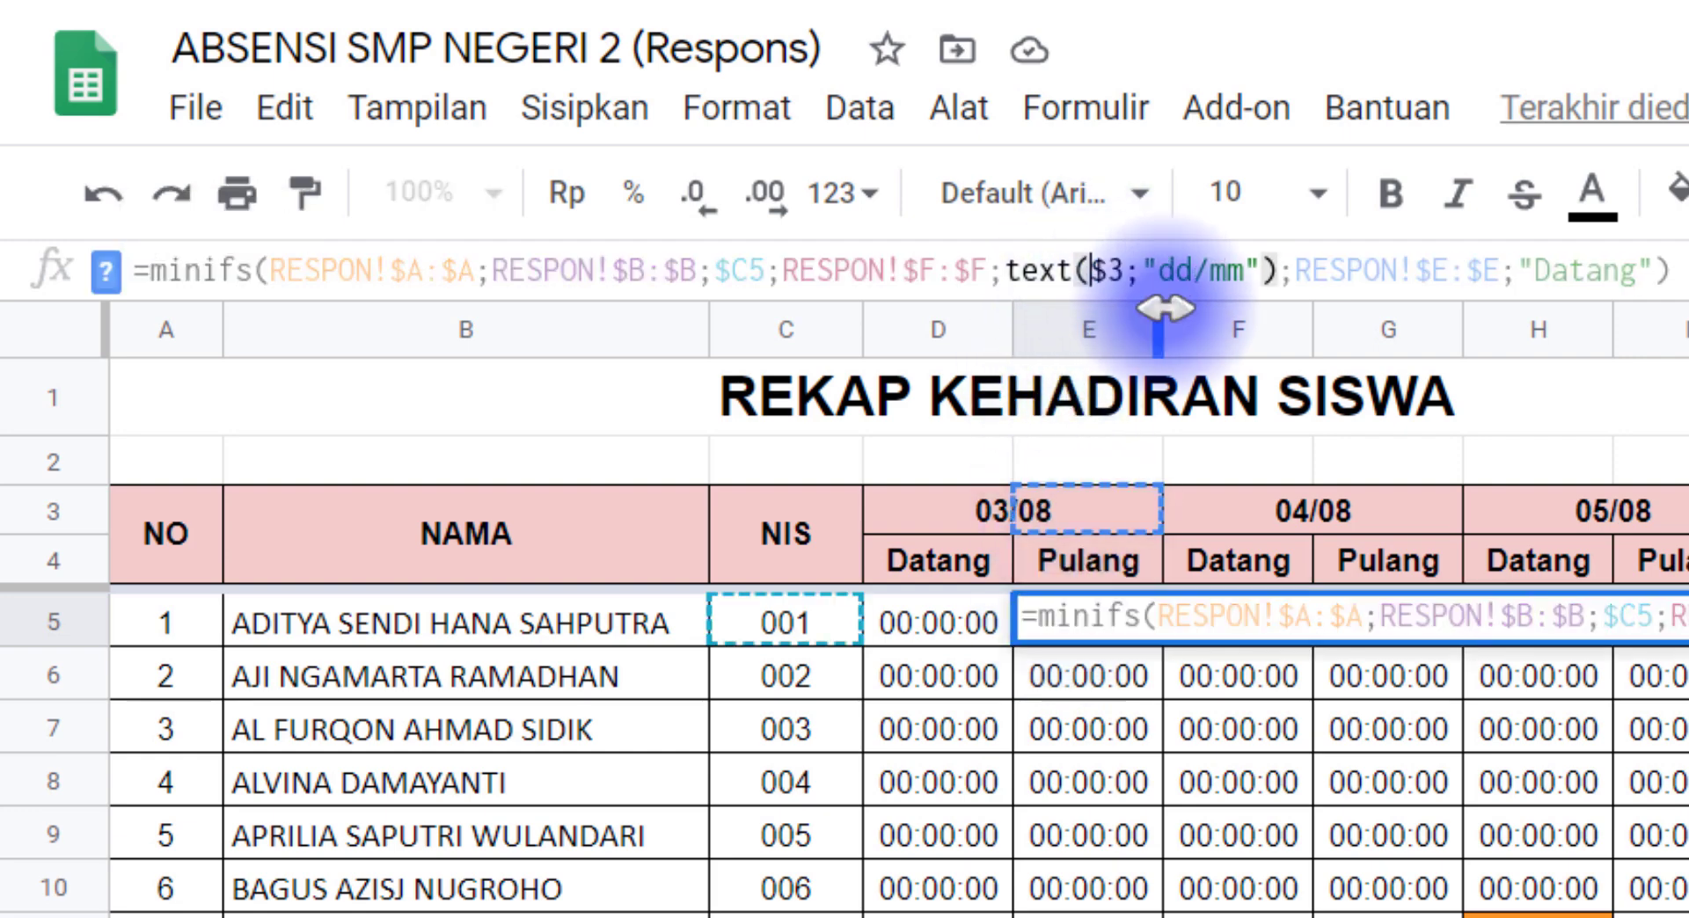
type("d")
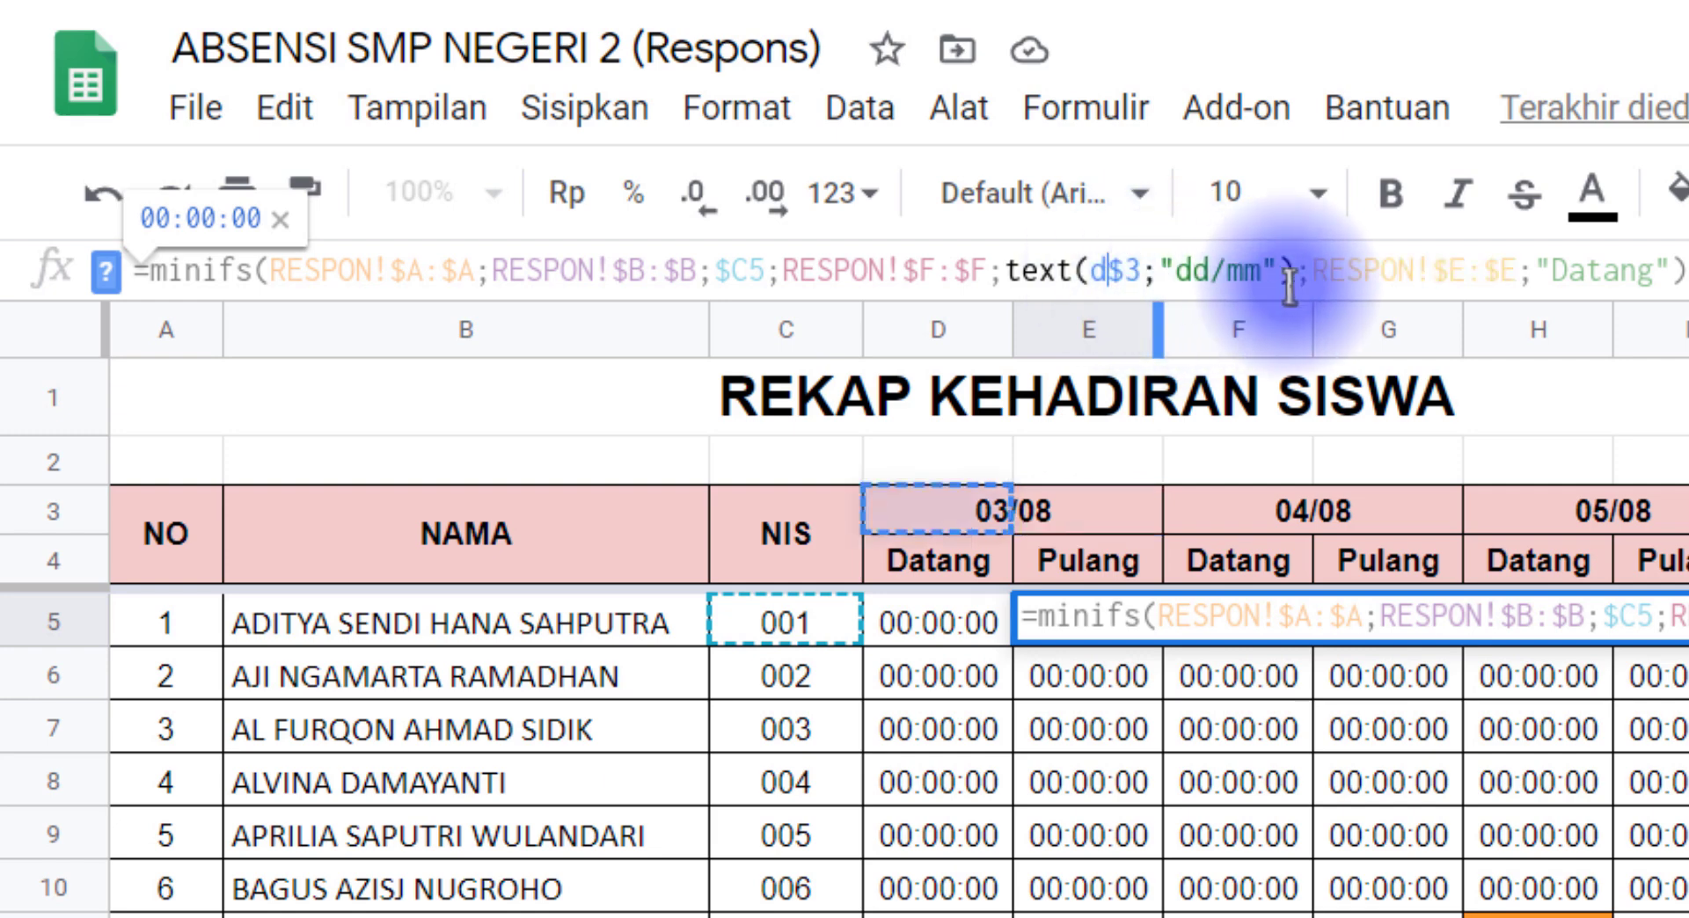
Step: Replace the attendance criterion in E5's formula with "Pulang"
left_click_drag(1324, 271, 1656, 270)
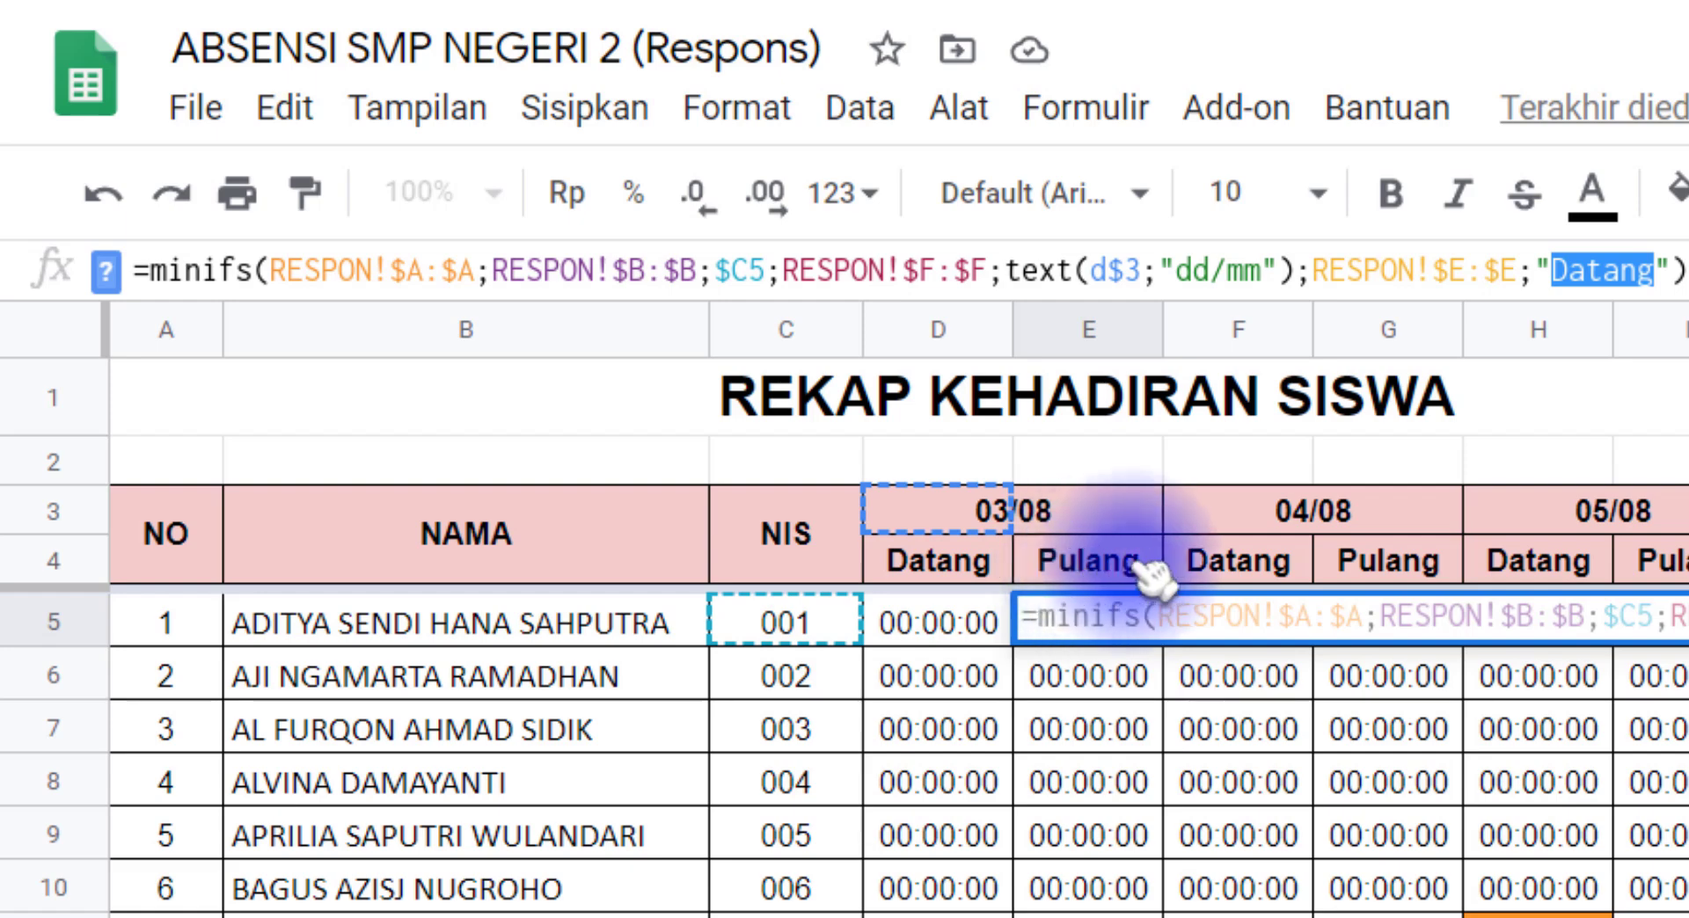
type("Pul")
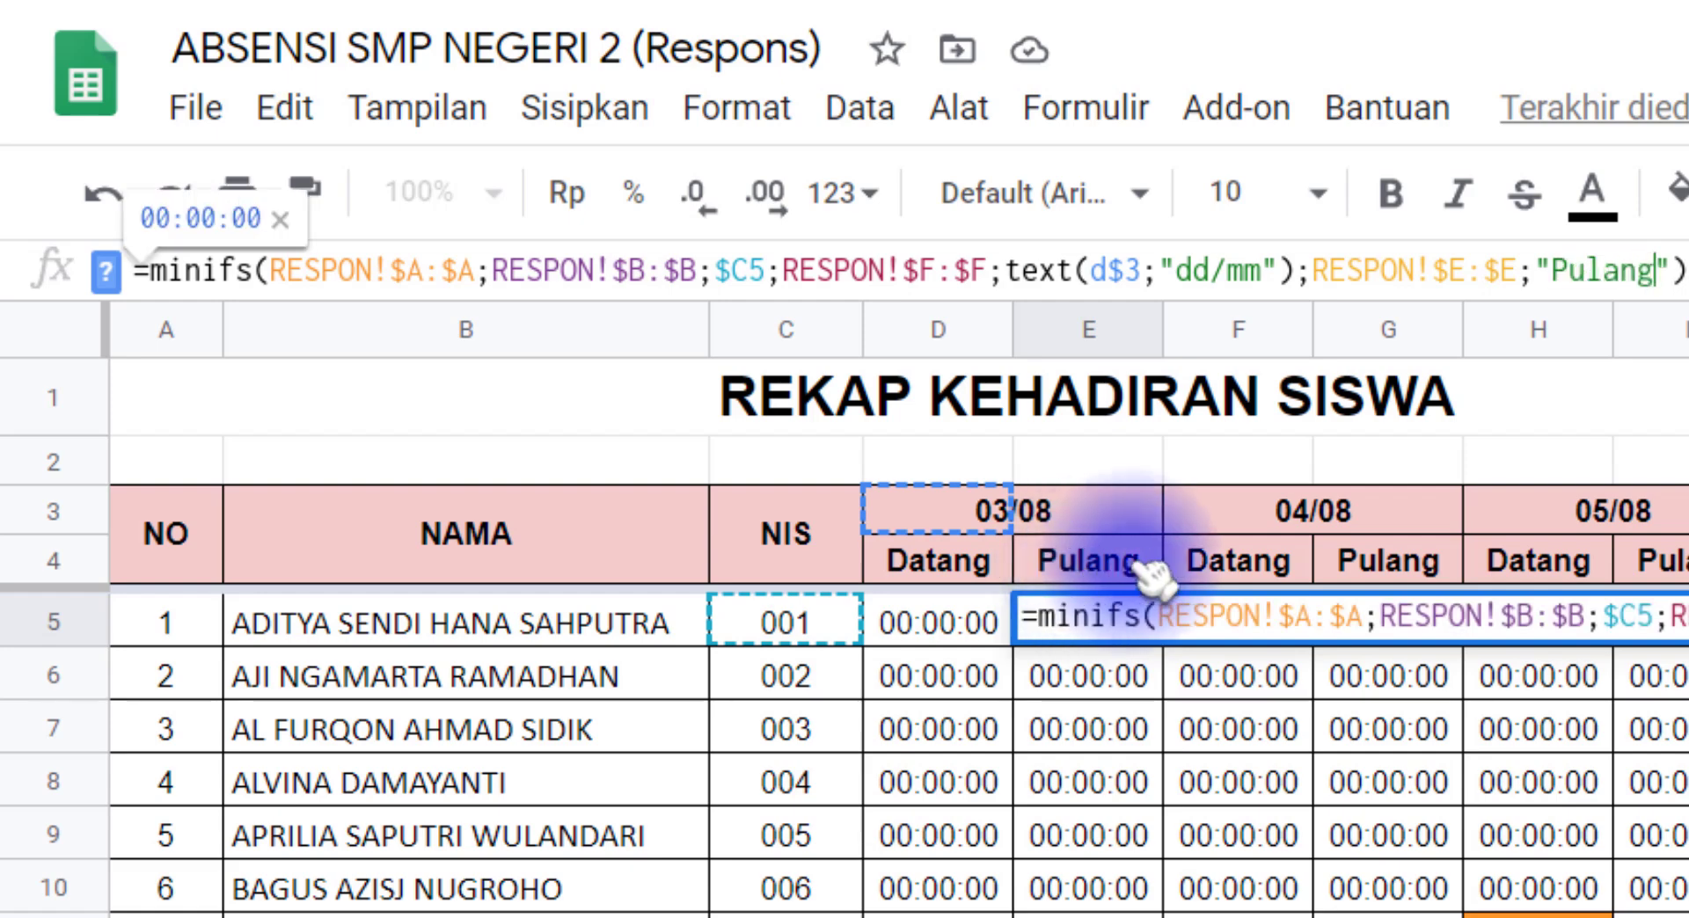
type("ang")
Step: Change the function in E5's formula to MAXIFS
left_click(368, 273)
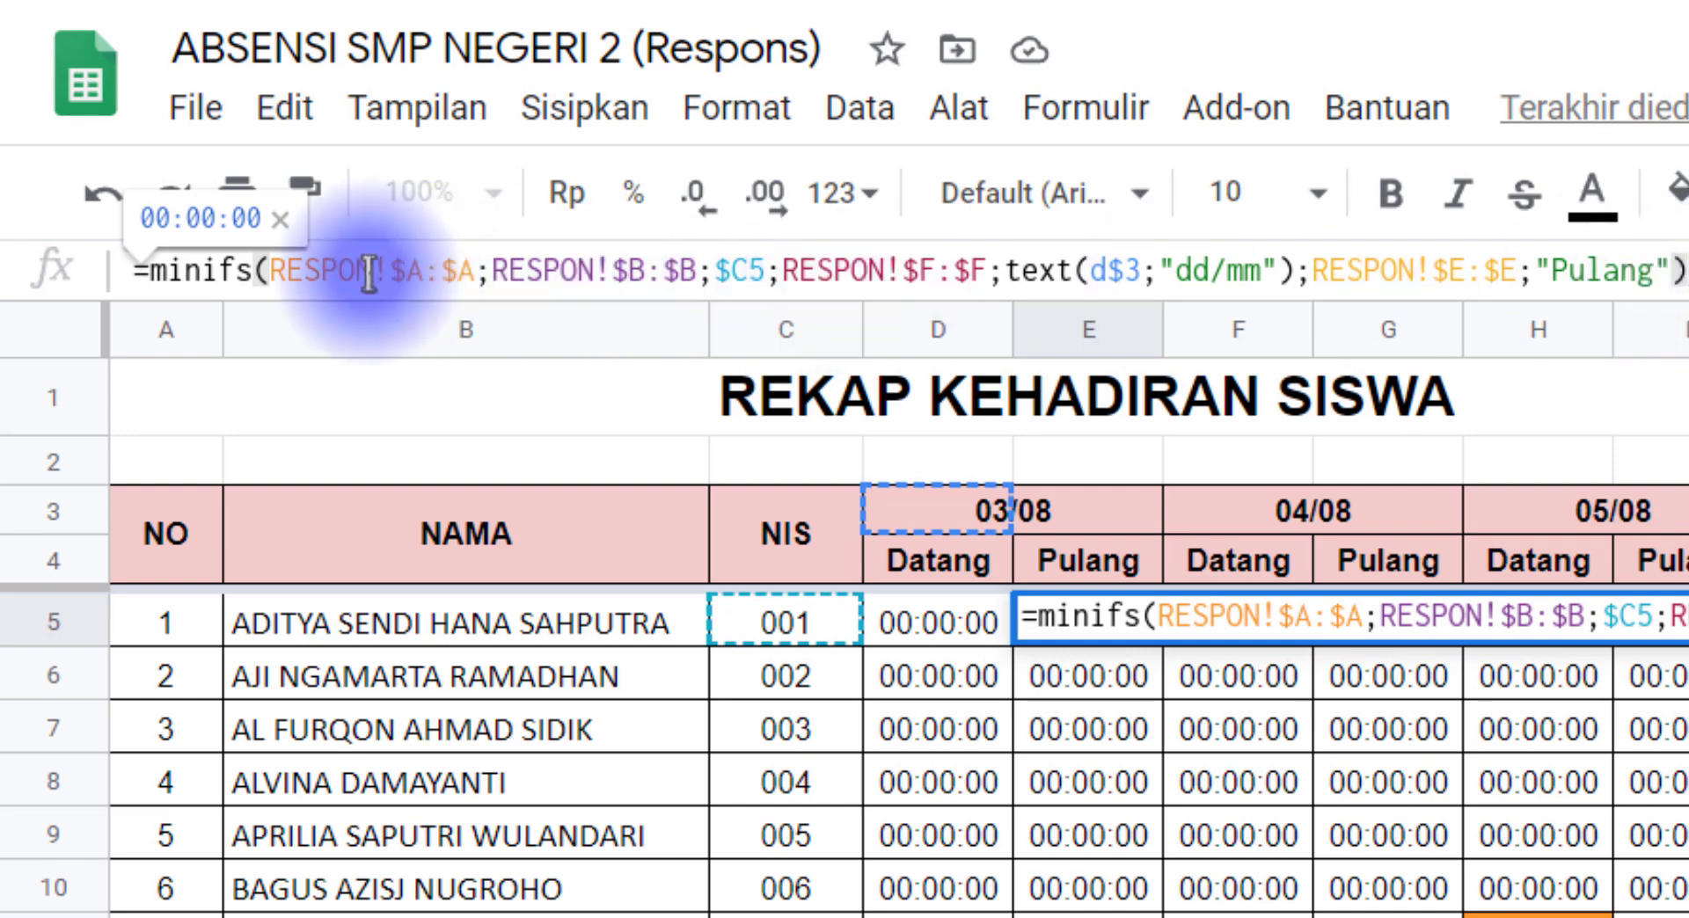
left_click(201, 272)
key("BackSpace")
key("BackSpace")
type("a")
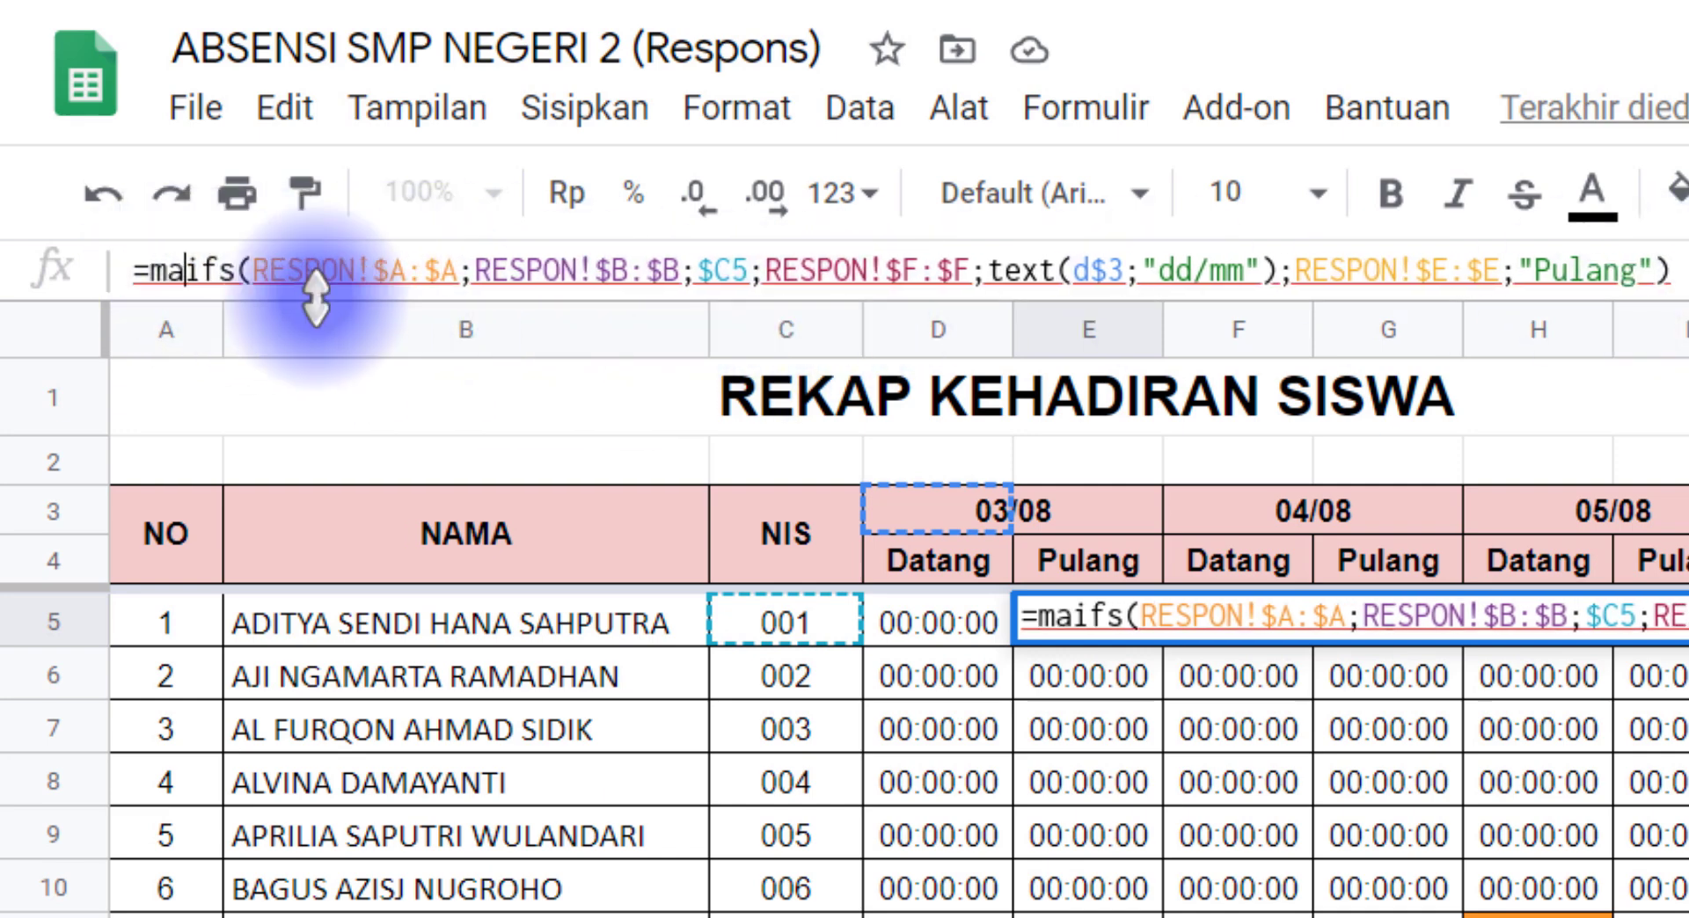
type("x")
Step: Review the ranges and criteria in E5's MAXIFS formula and commit it
left_click_drag(327, 271, 704, 273)
left_click(722, 271)
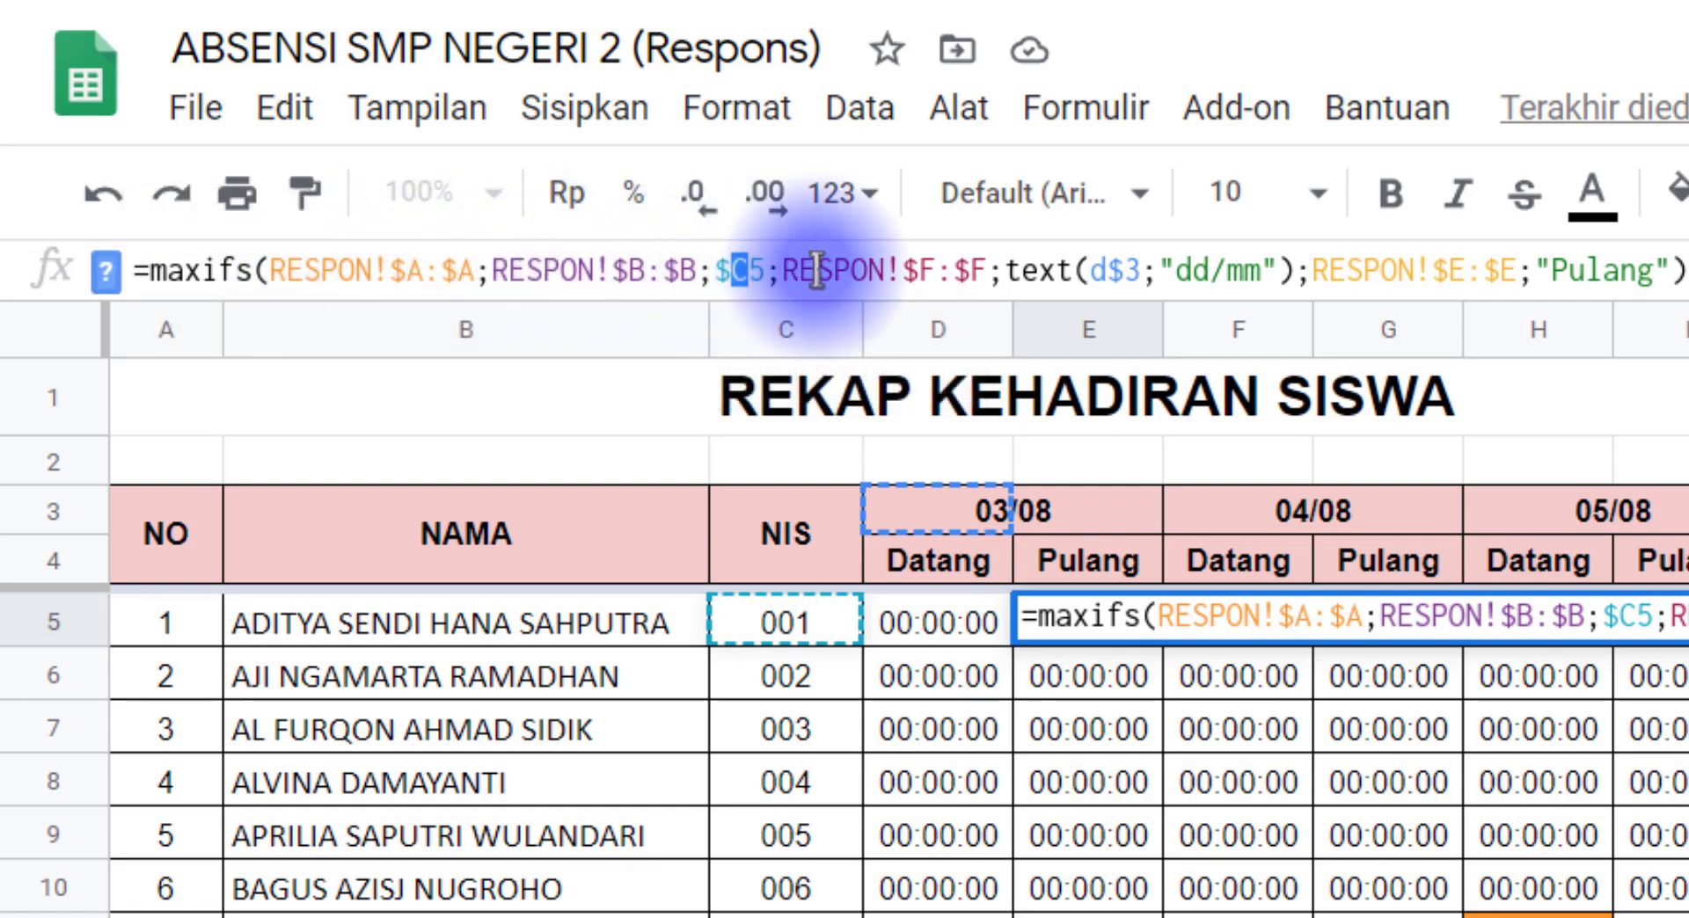
left_click_drag(816, 271, 935, 271)
left_click_drag(1095, 268, 1135, 268)
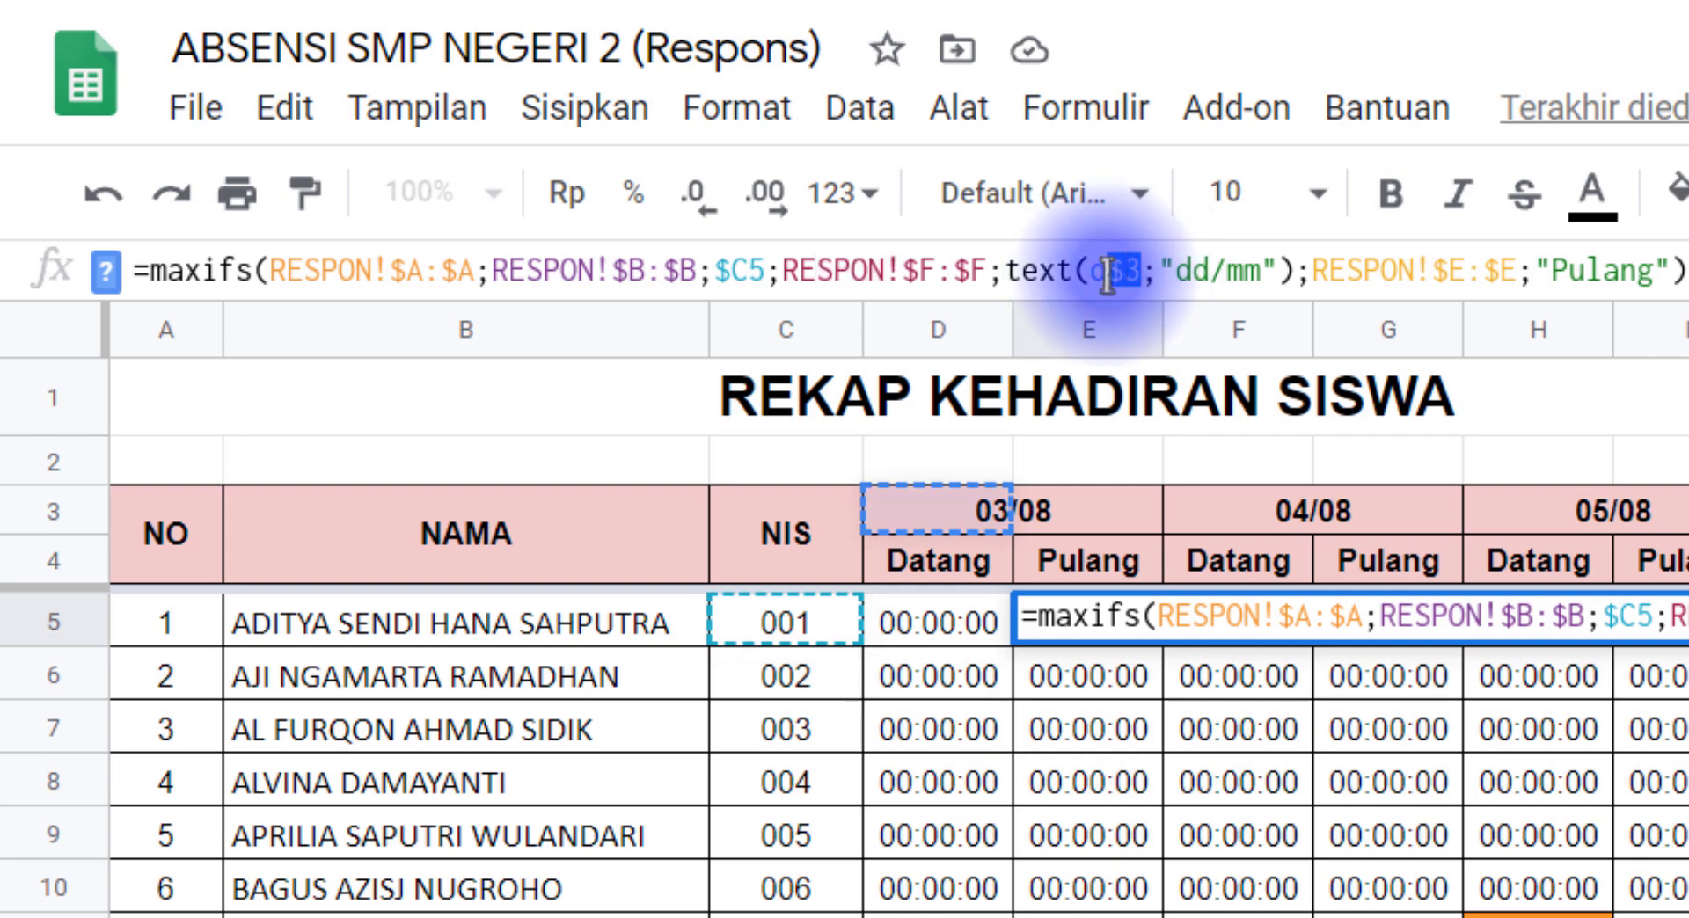
double_click(1555, 269)
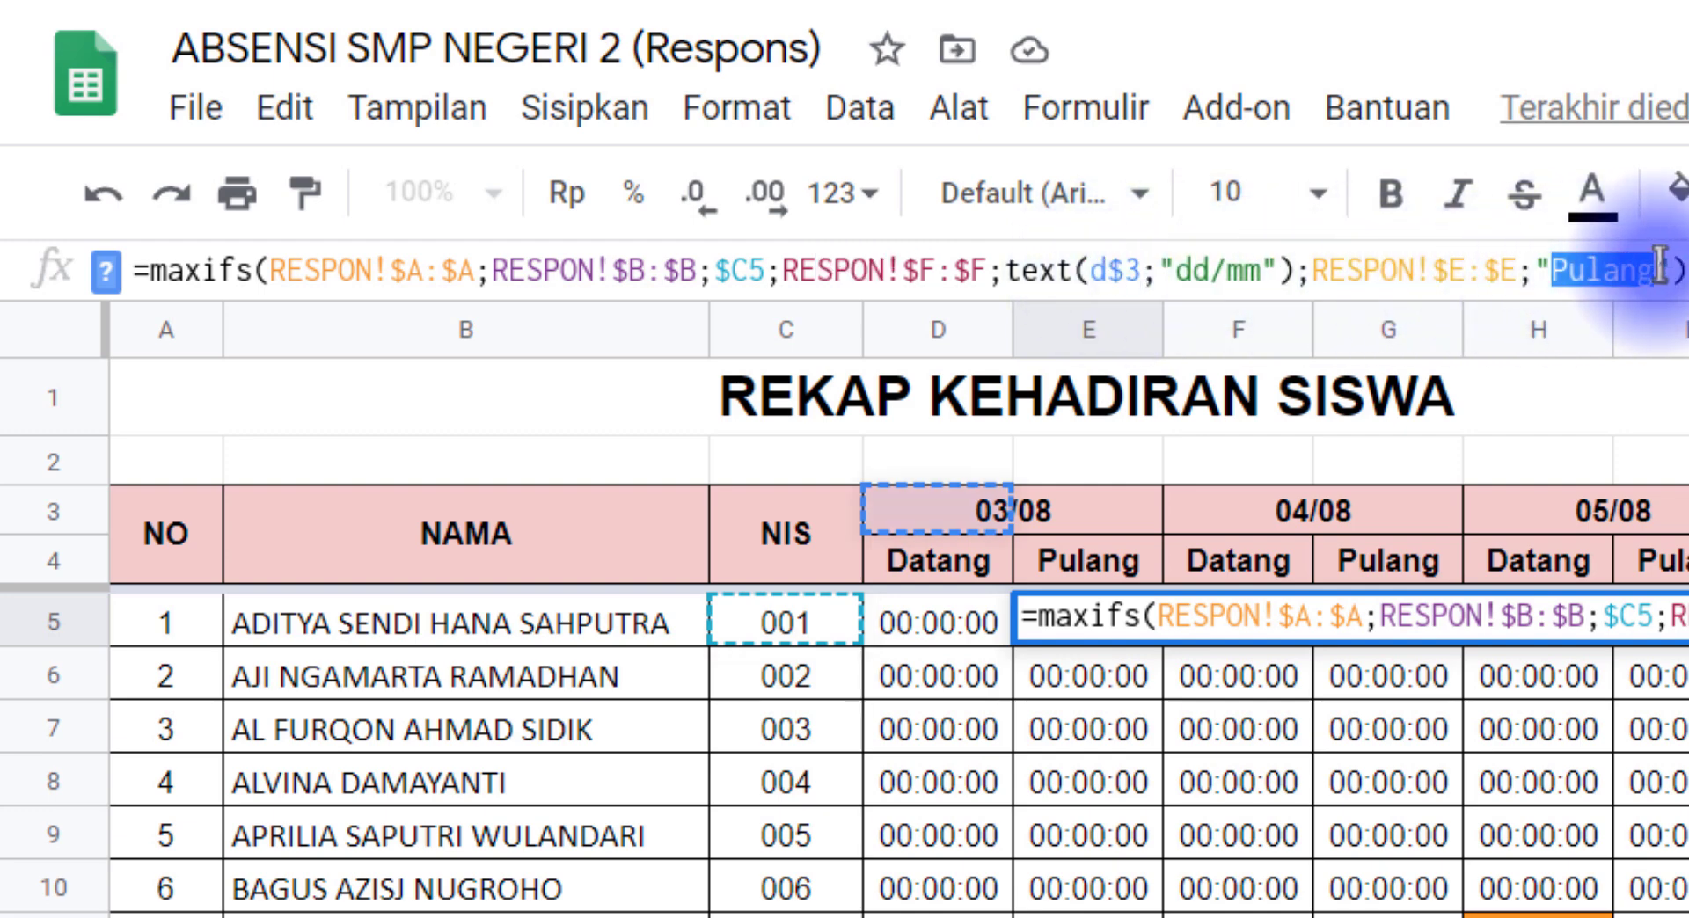
left_click(1574, 268)
key("Return")
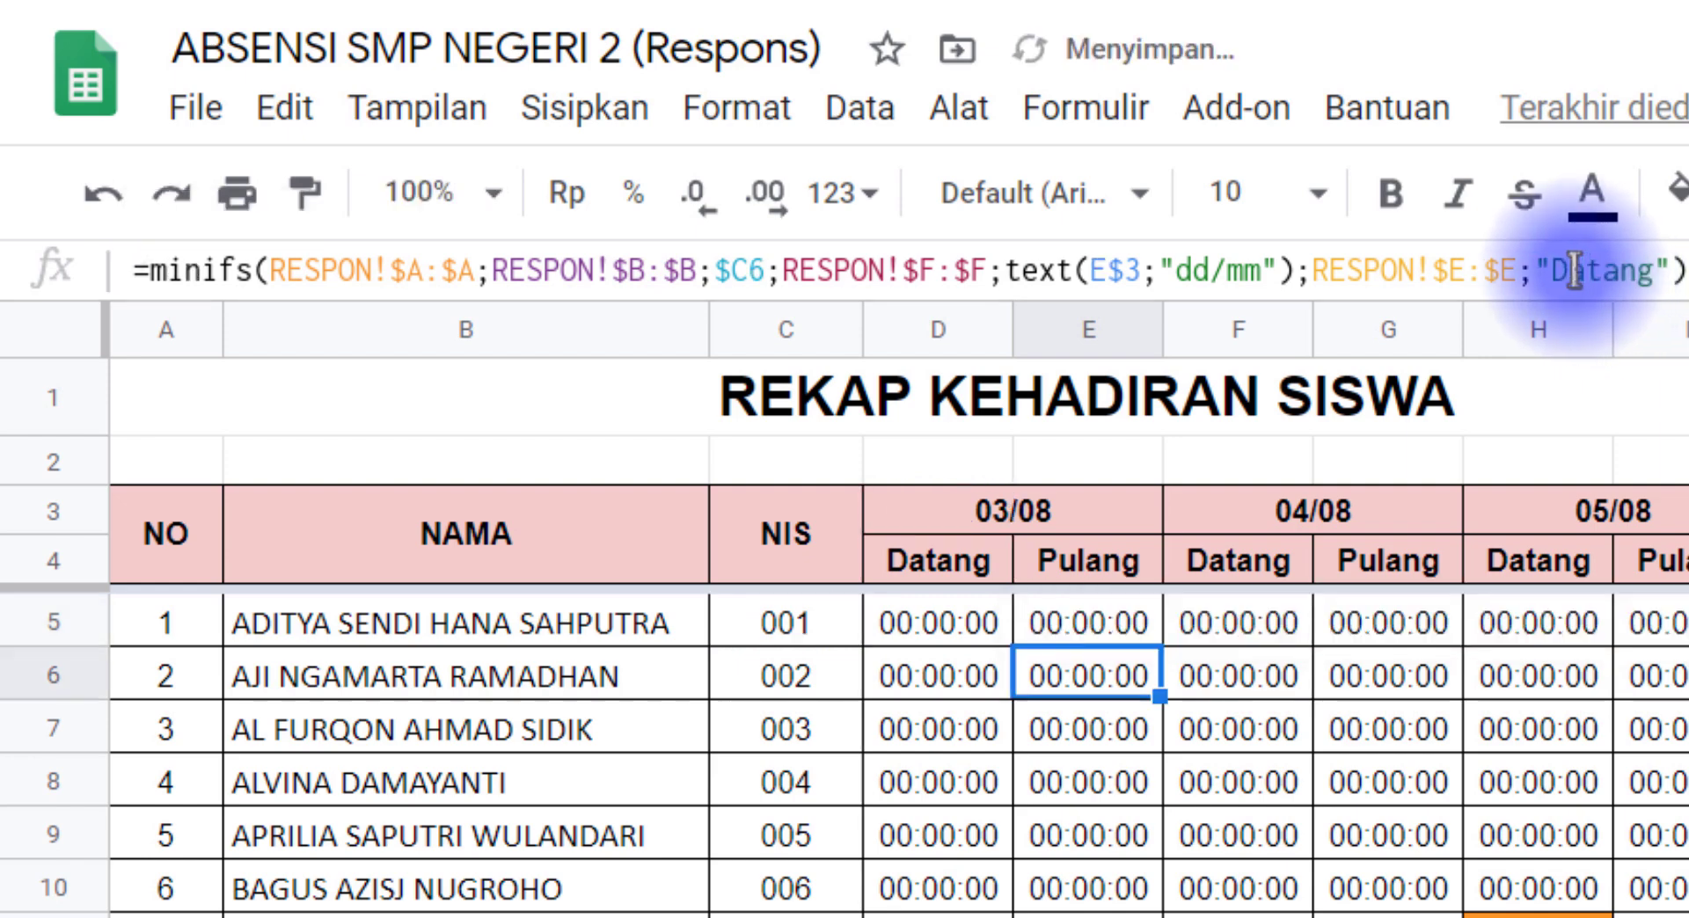
Step: Copy E5's MAXIFS formula down the 03/08 Pulang column through E24 with a special paste
left_click(1110, 634)
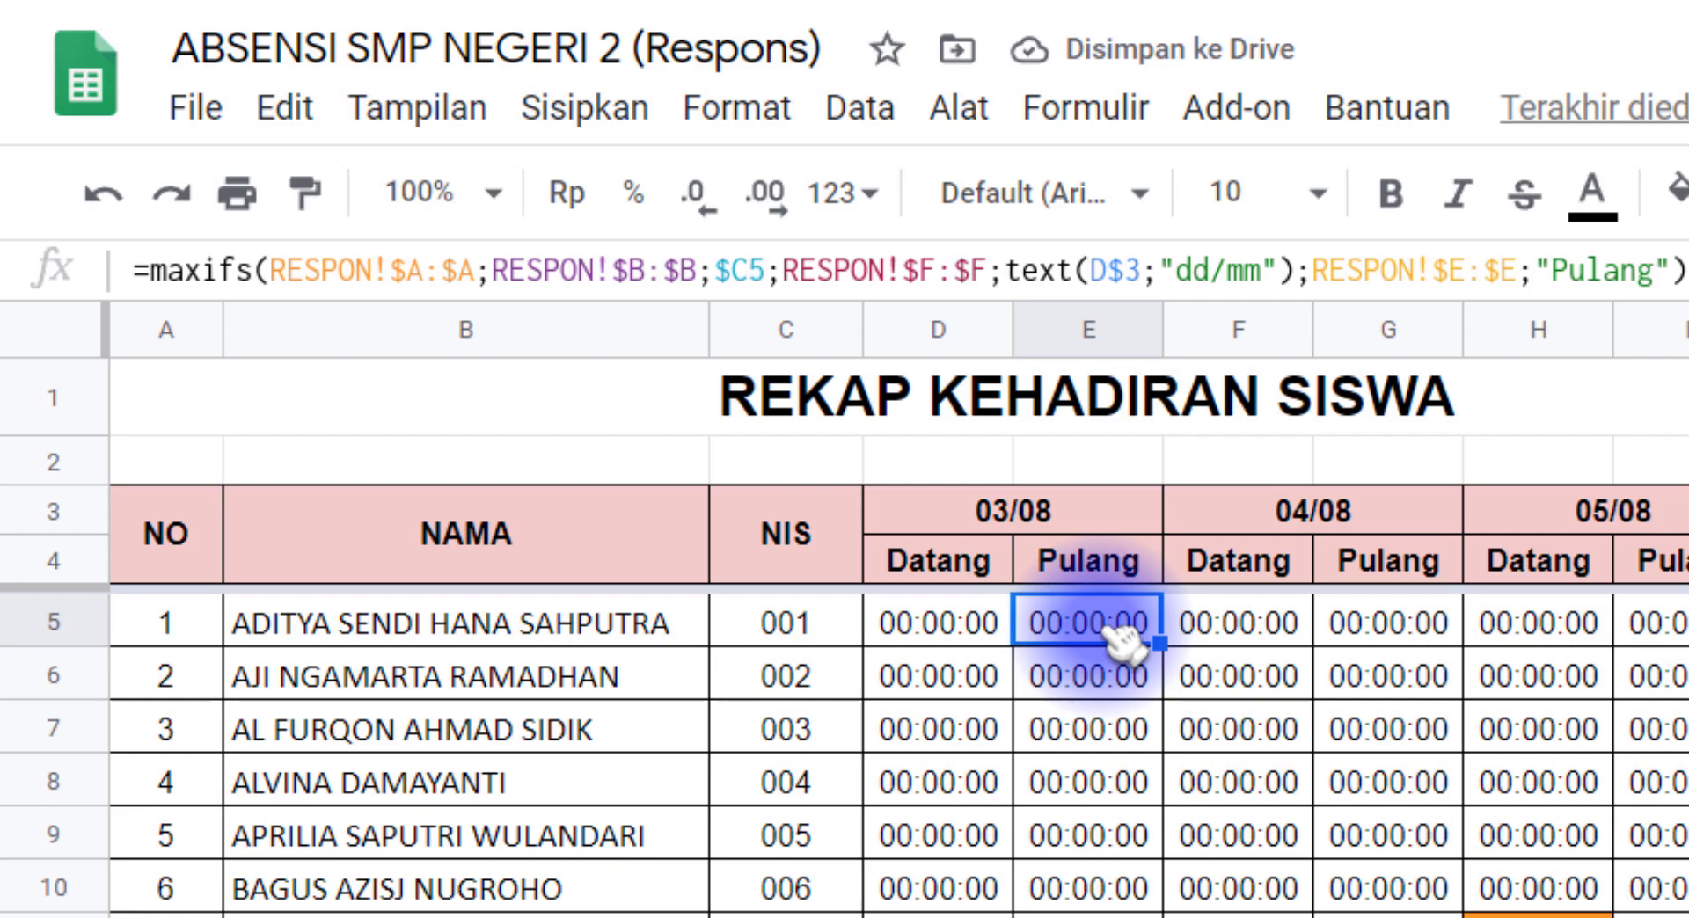
key("ctrl+c")
scroll(1160, 827, "down", 2)
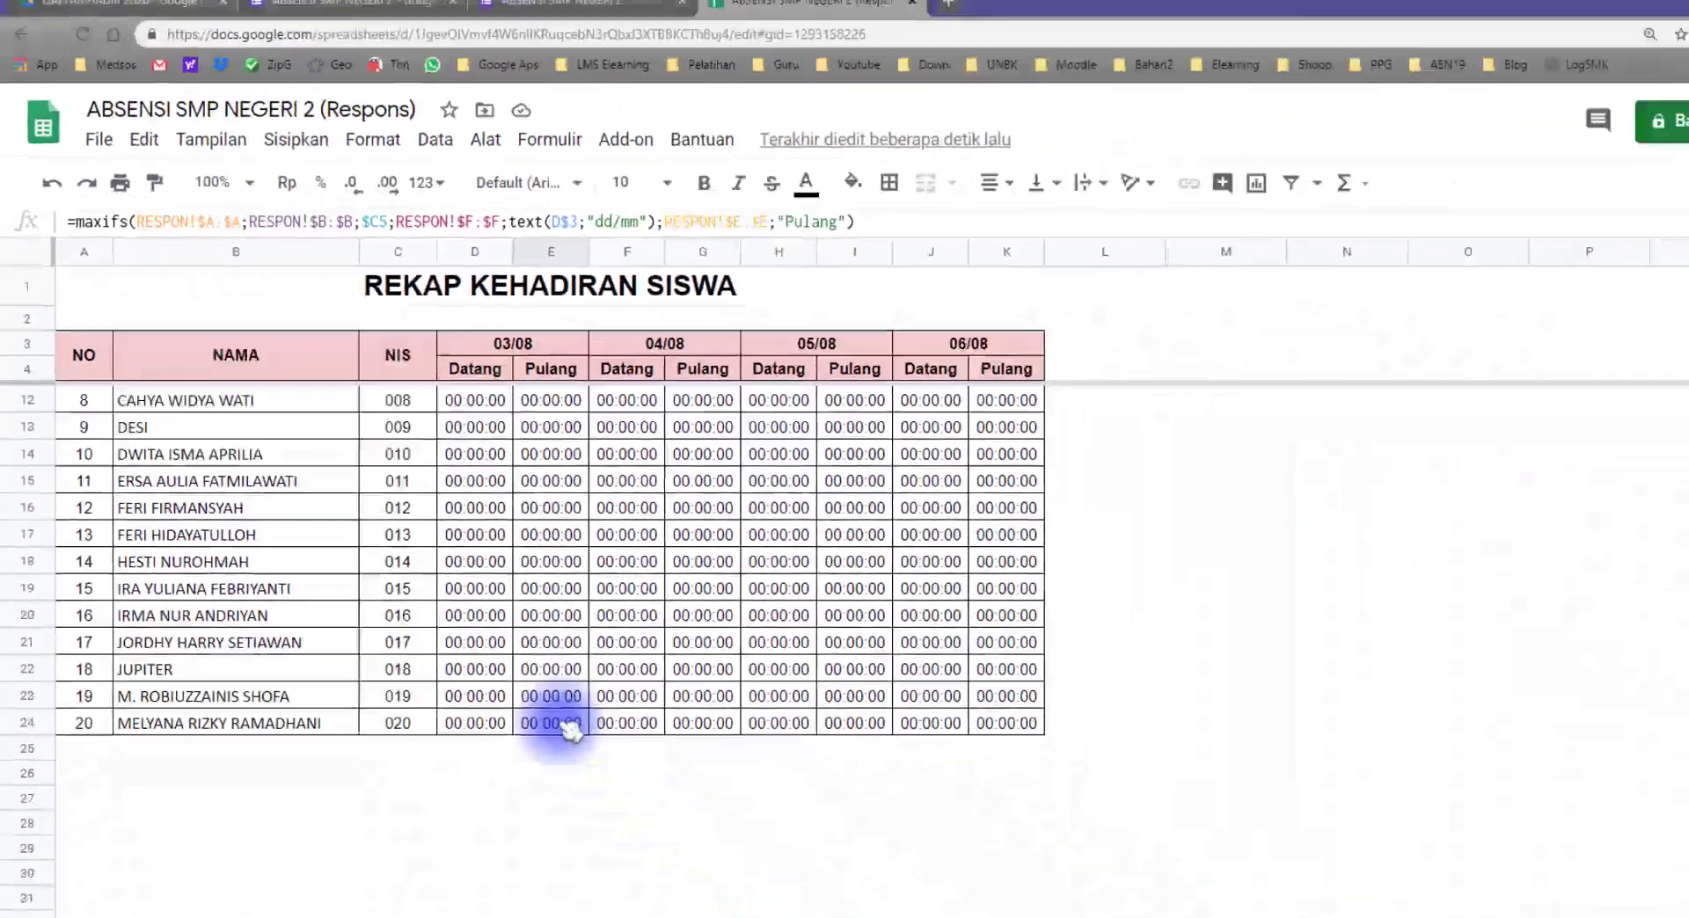
left_click(560, 724, "shift")
scroll(519, 616, "up", 2)
right_click(525, 510)
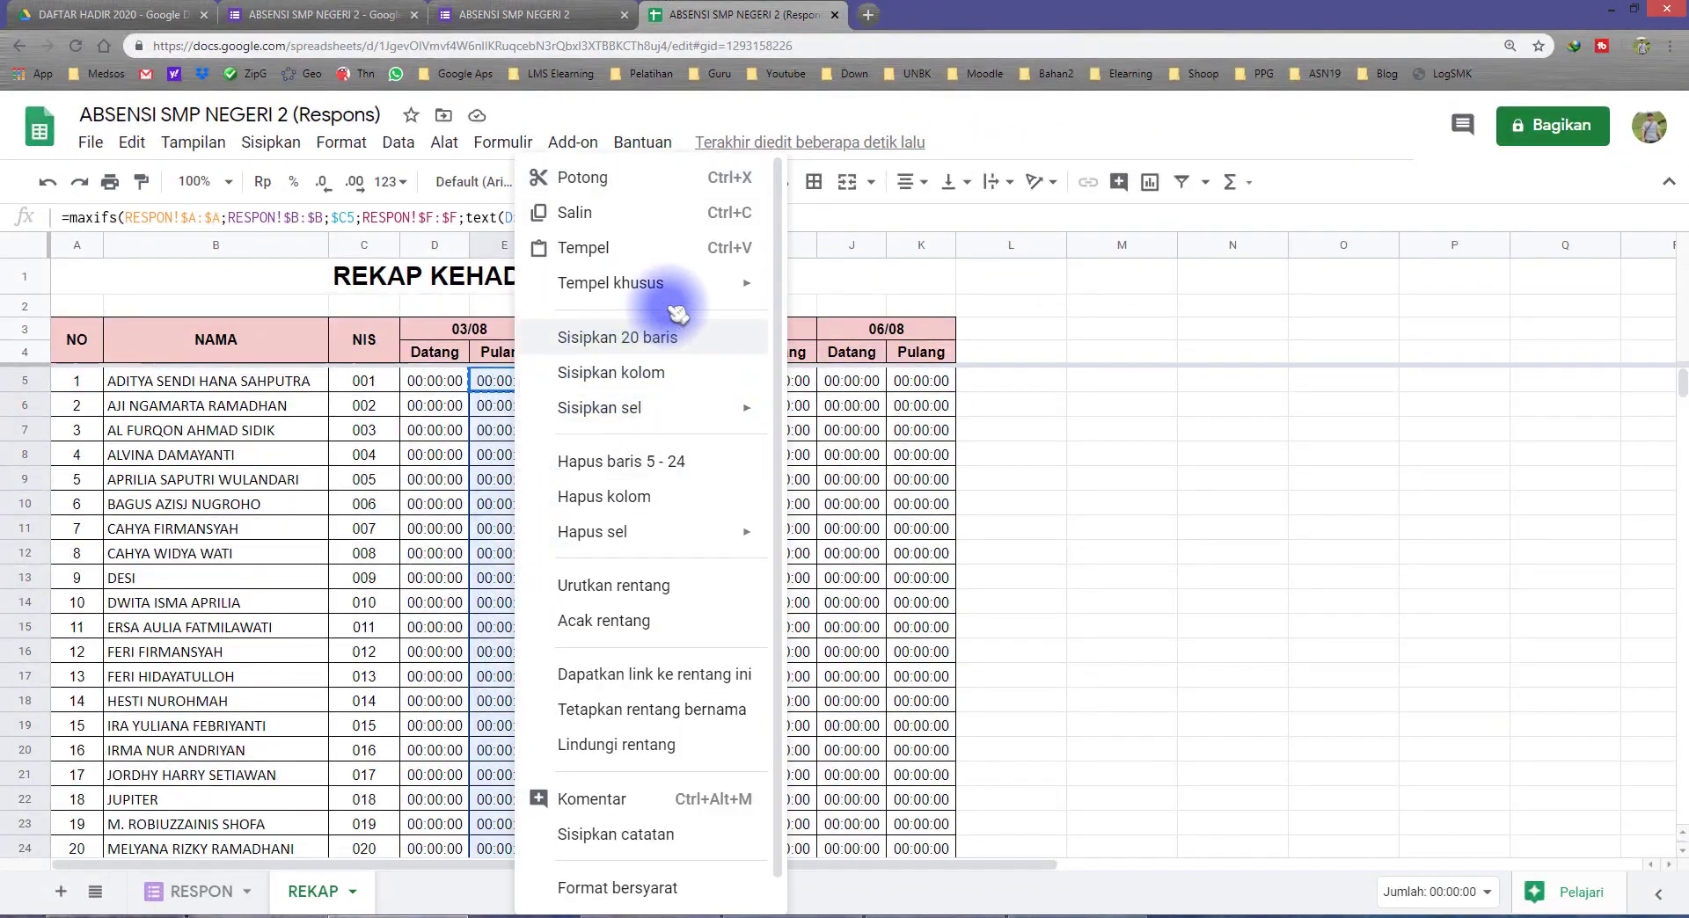
mouse_move(750, 284)
left_click(889, 453)
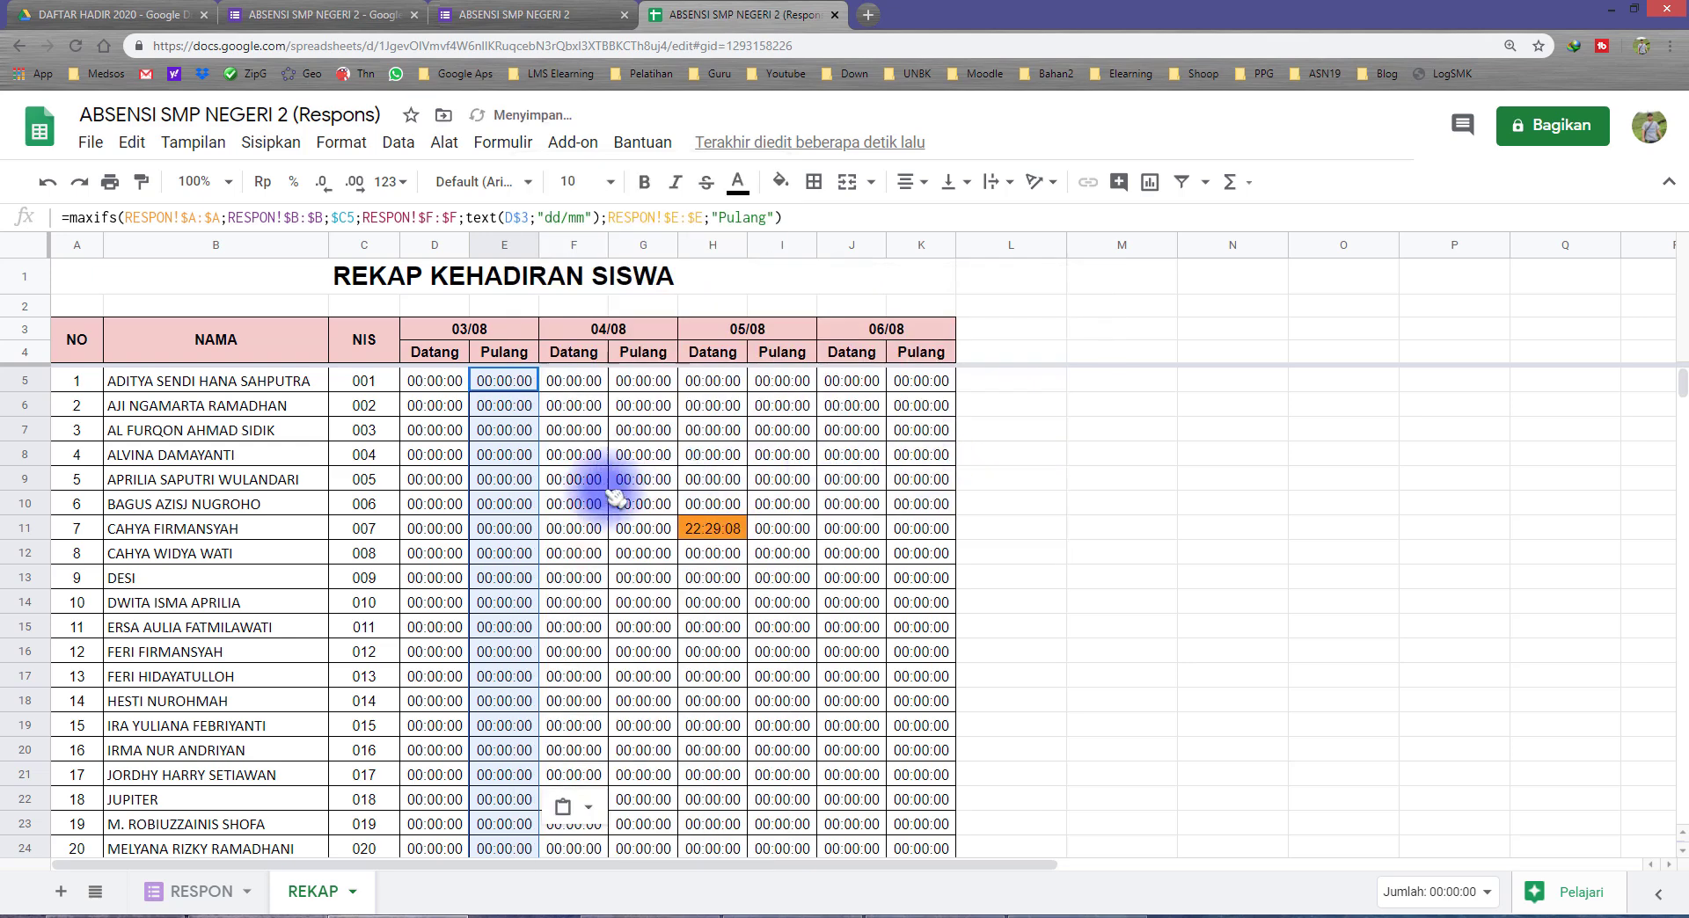
scroll(563, 562, "down", 2)
scroll(528, 554, "up", 2)
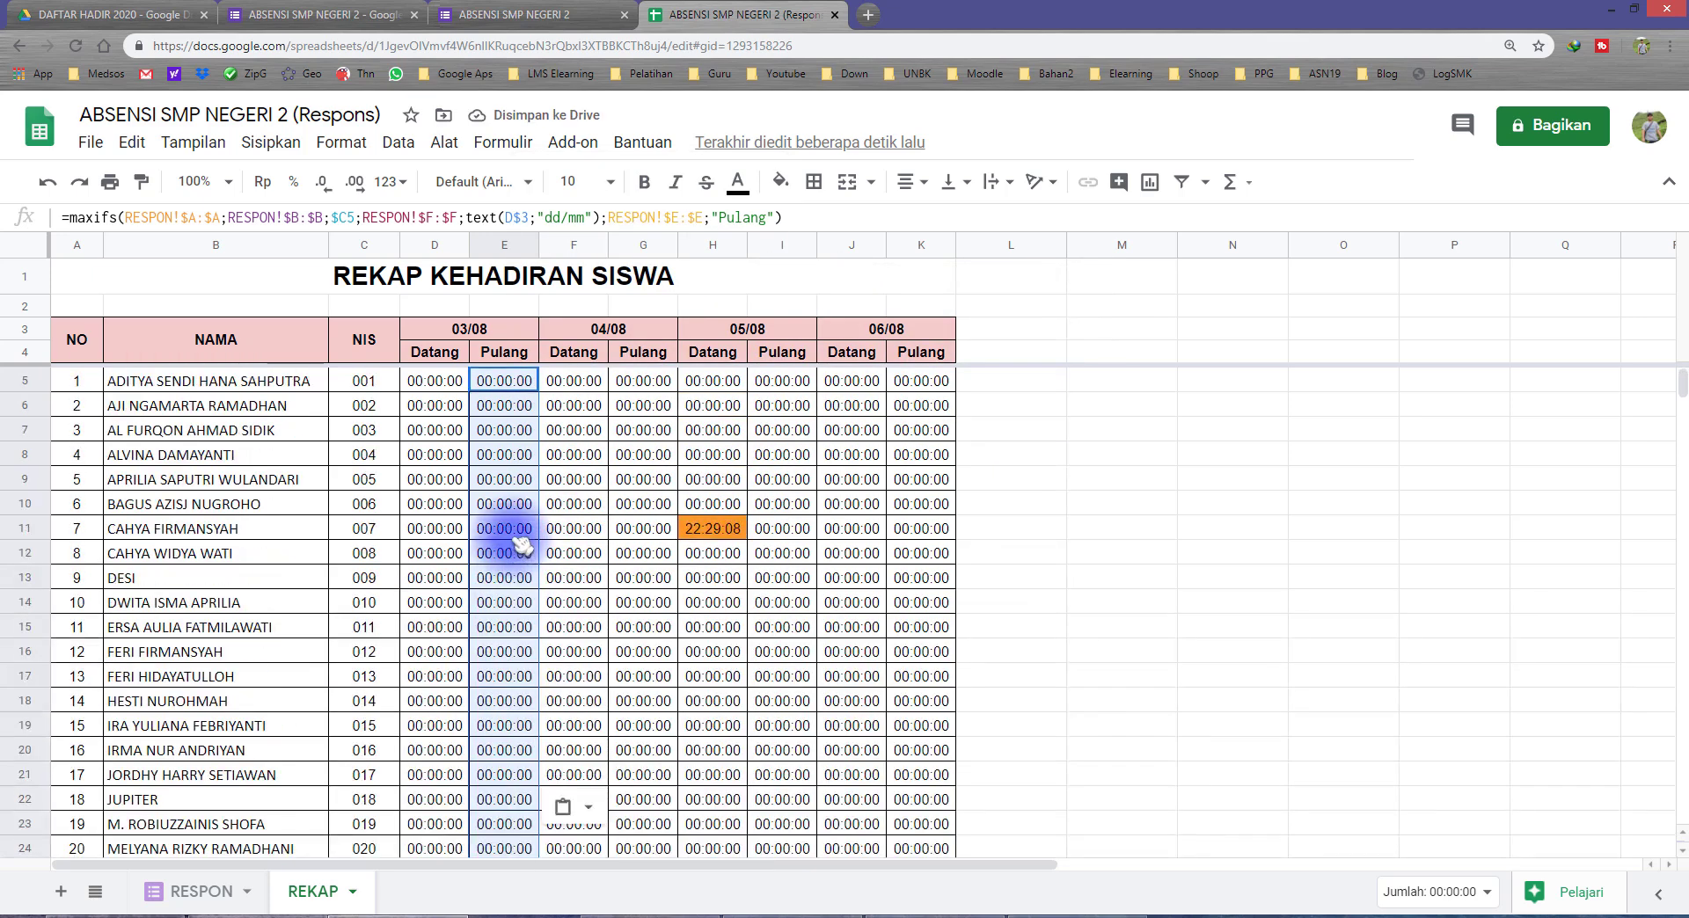
Step: Copy the Pulang formulas in E5:E24 into the Pulang columns for 04/08, 05/08 and 06/08, starting at G5, I5 and K5
key("ctrl+c")
left_click(642, 380)
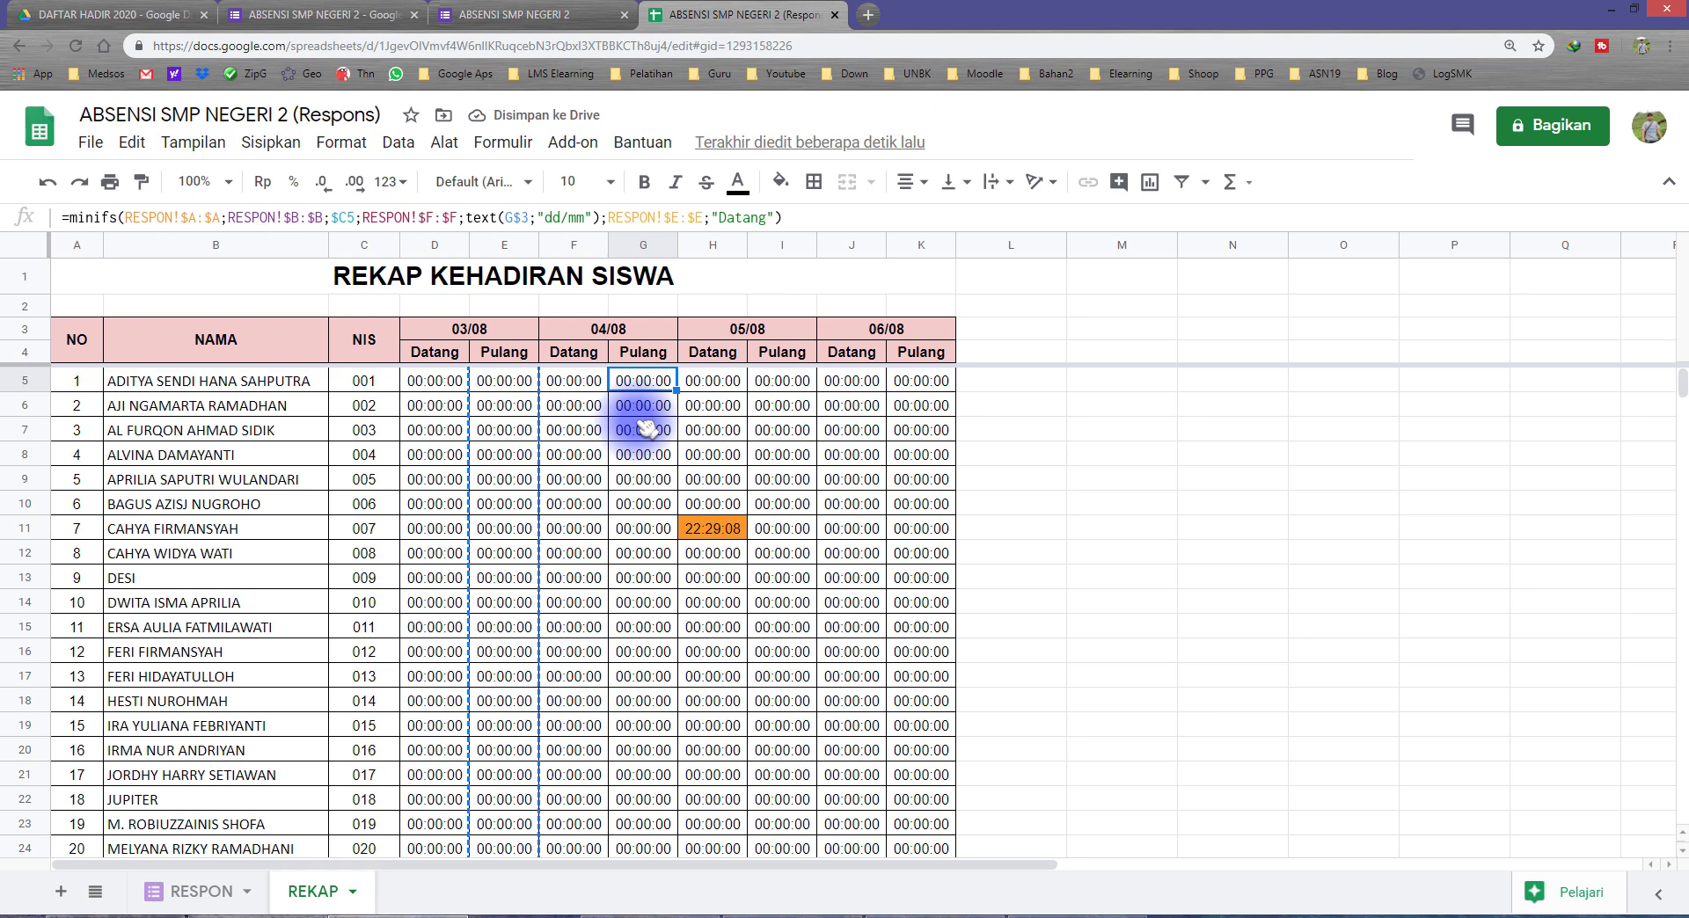
key("ctrl+v")
left_click(782, 381)
key("ctrl+v")
left_click(920, 380)
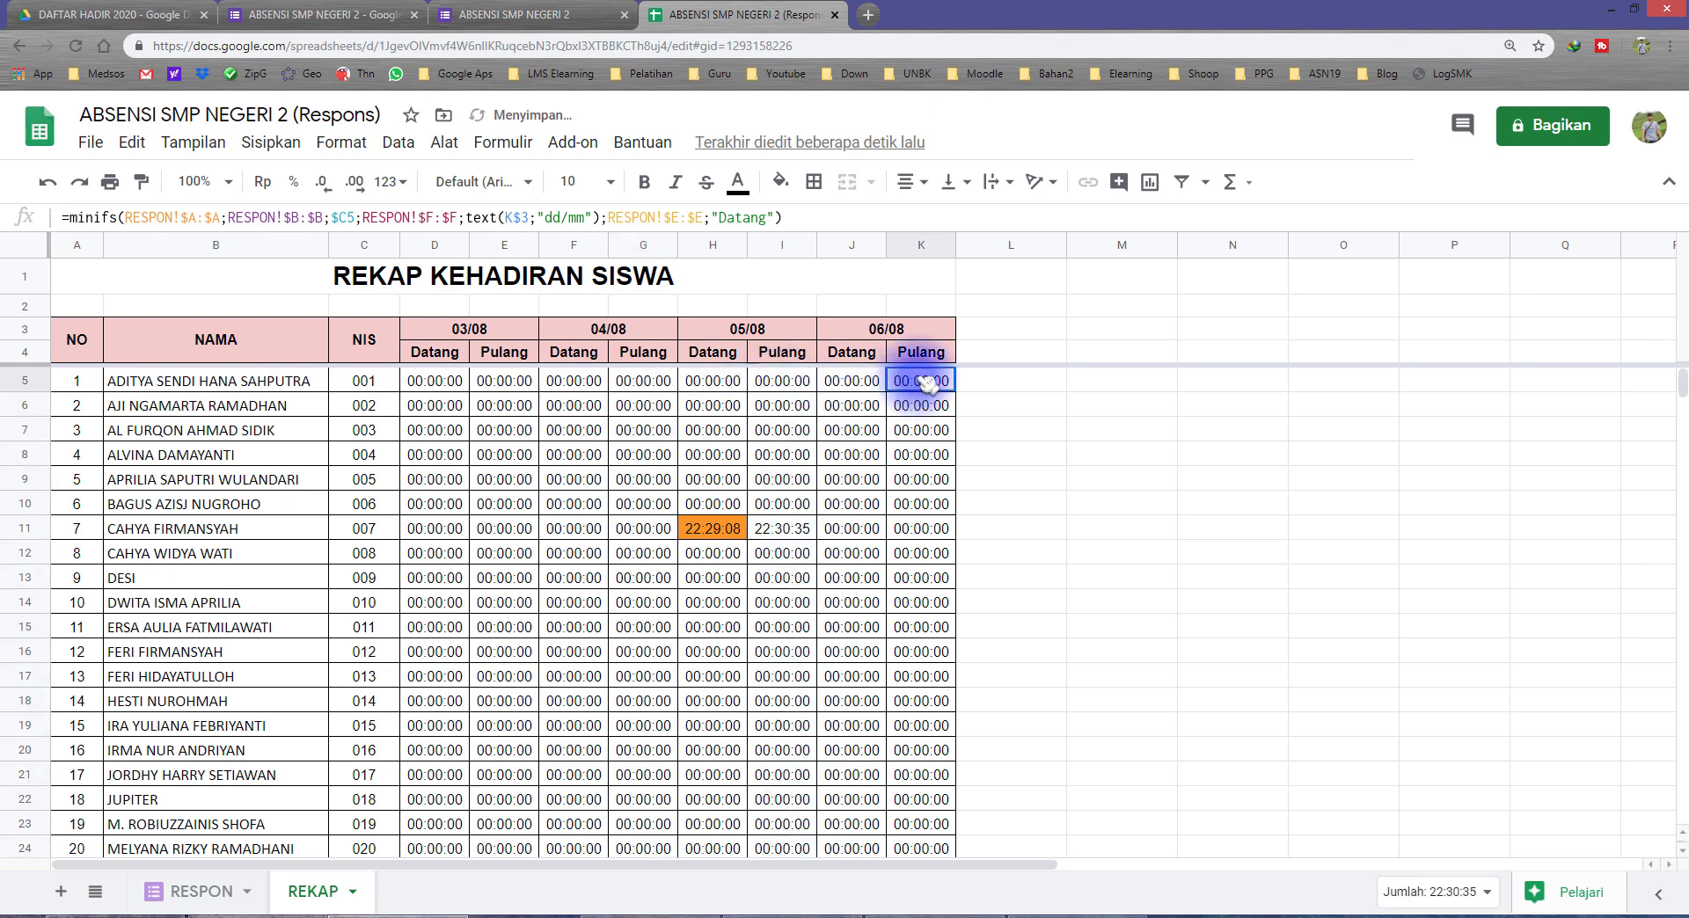
key("ctrl+v")
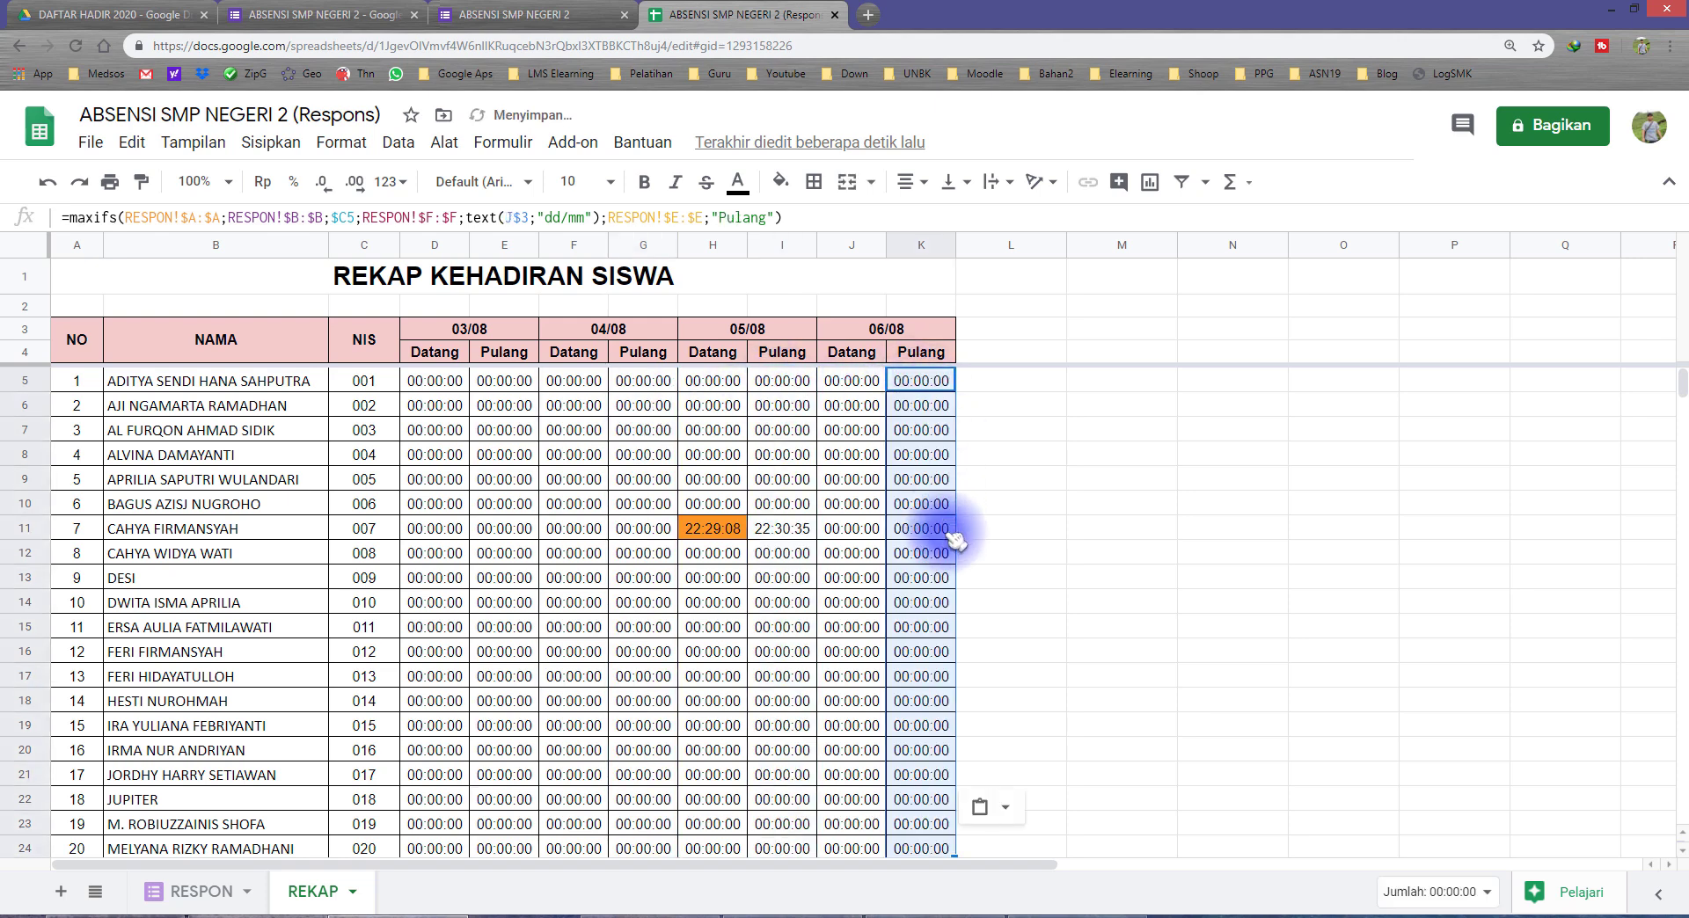
Step: Fill the 05/08 Pulang cell I11, in the row of NIS 007, with cyan
left_click(356, 530)
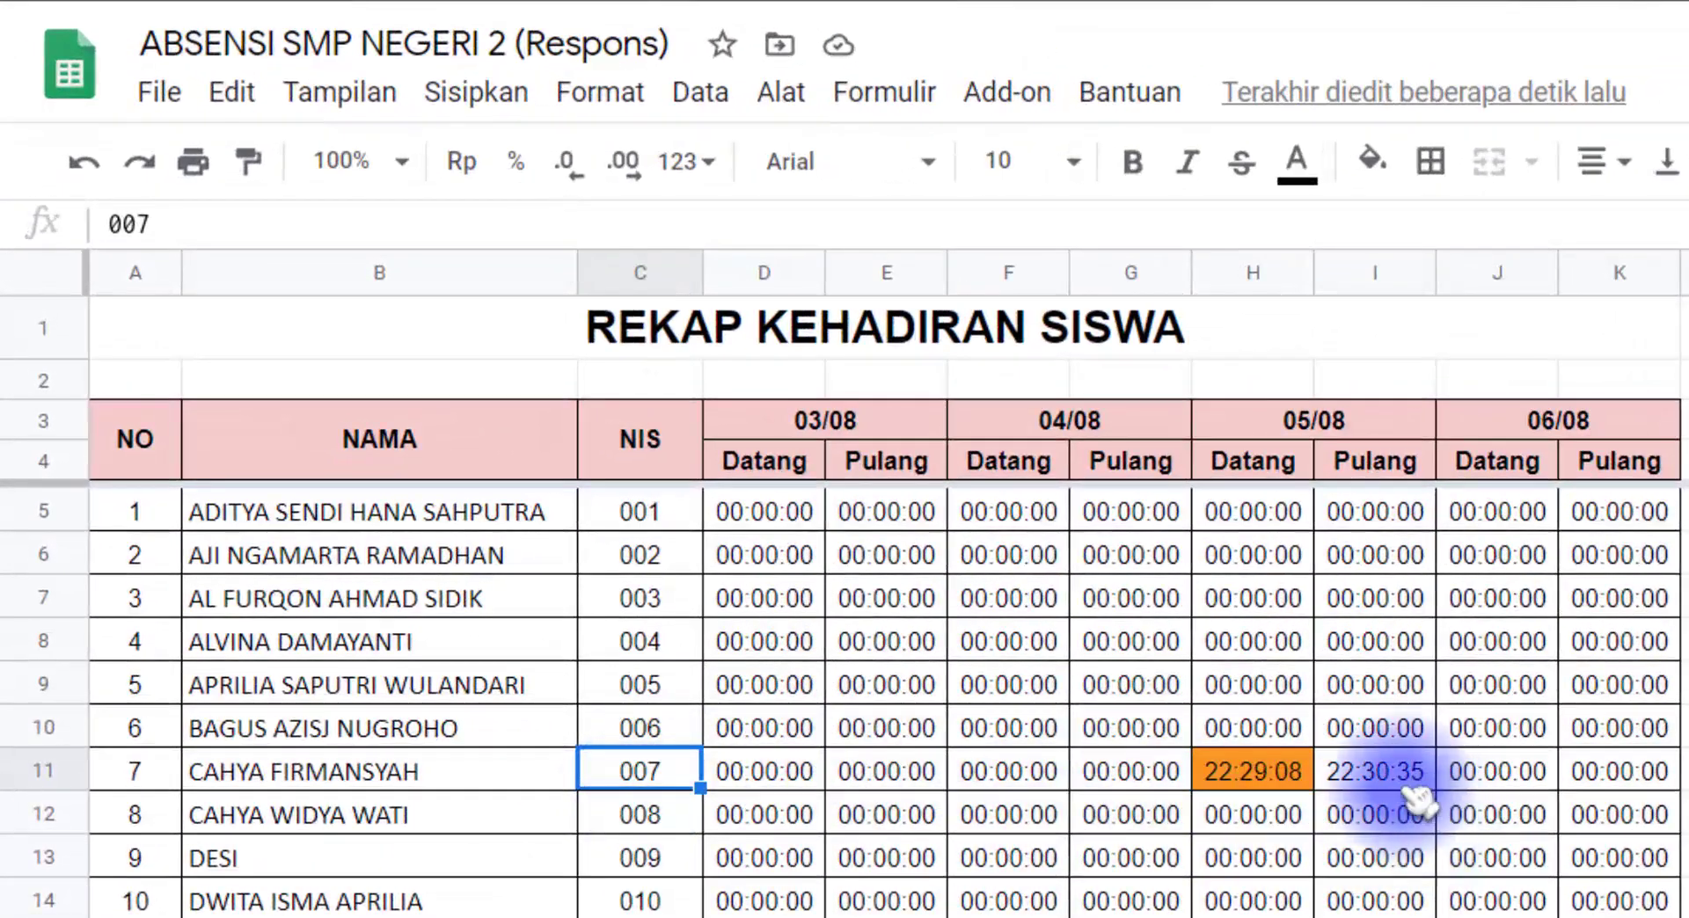
left_click(1375, 461)
left_click(1372, 772)
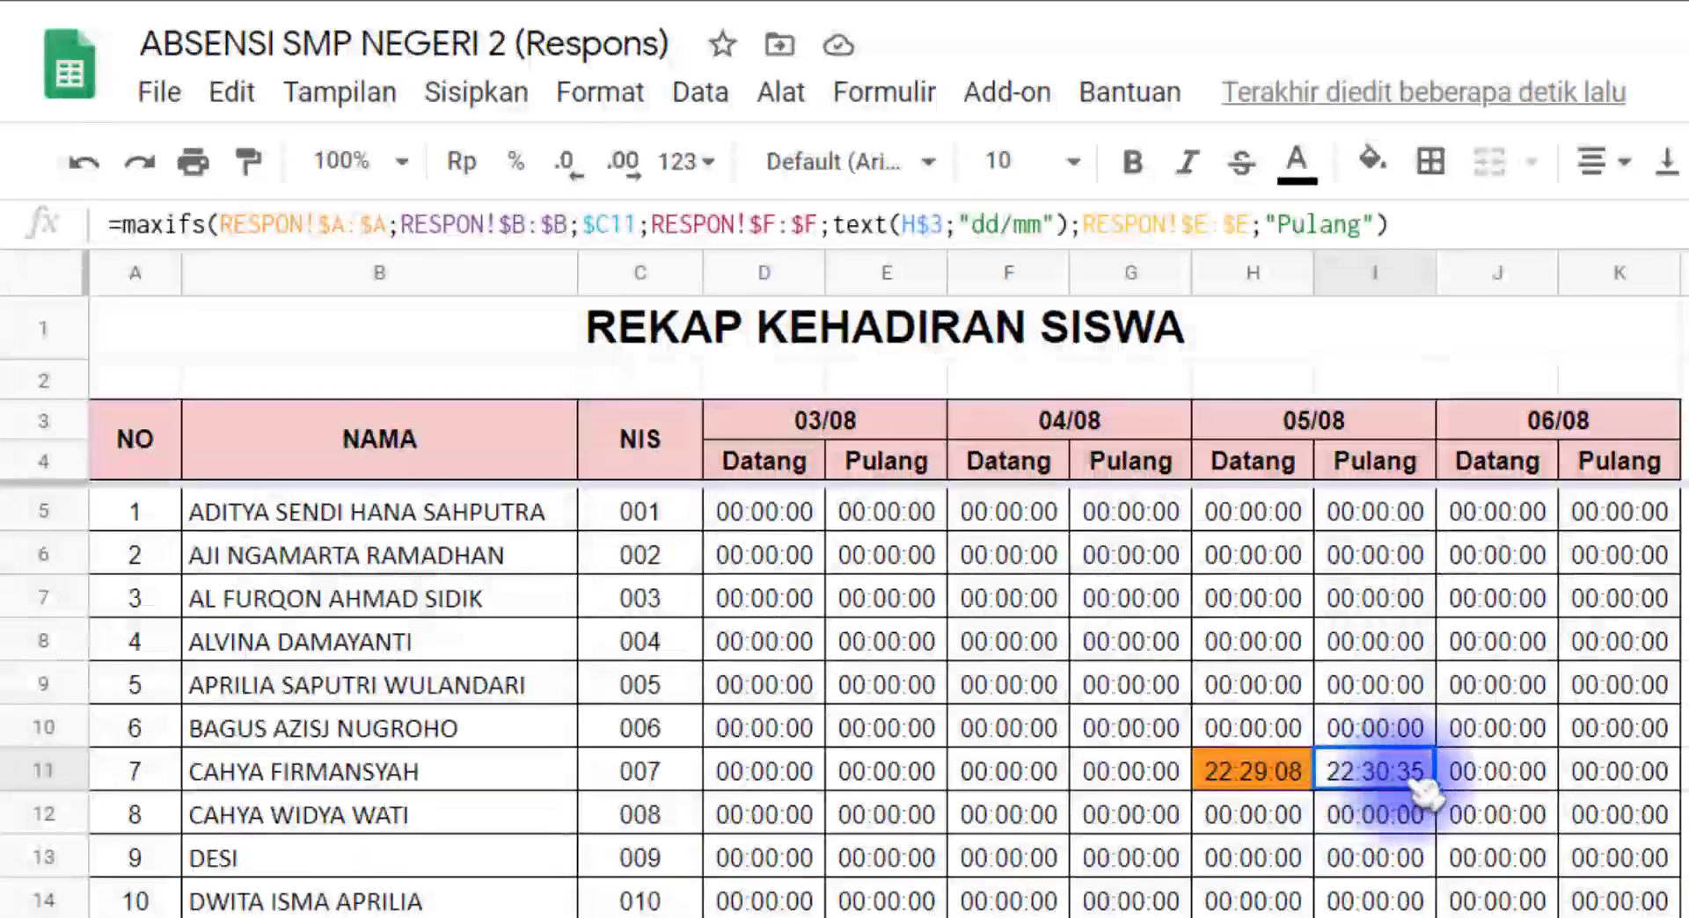
left_click(1392, 170)
left_click(1614, 343)
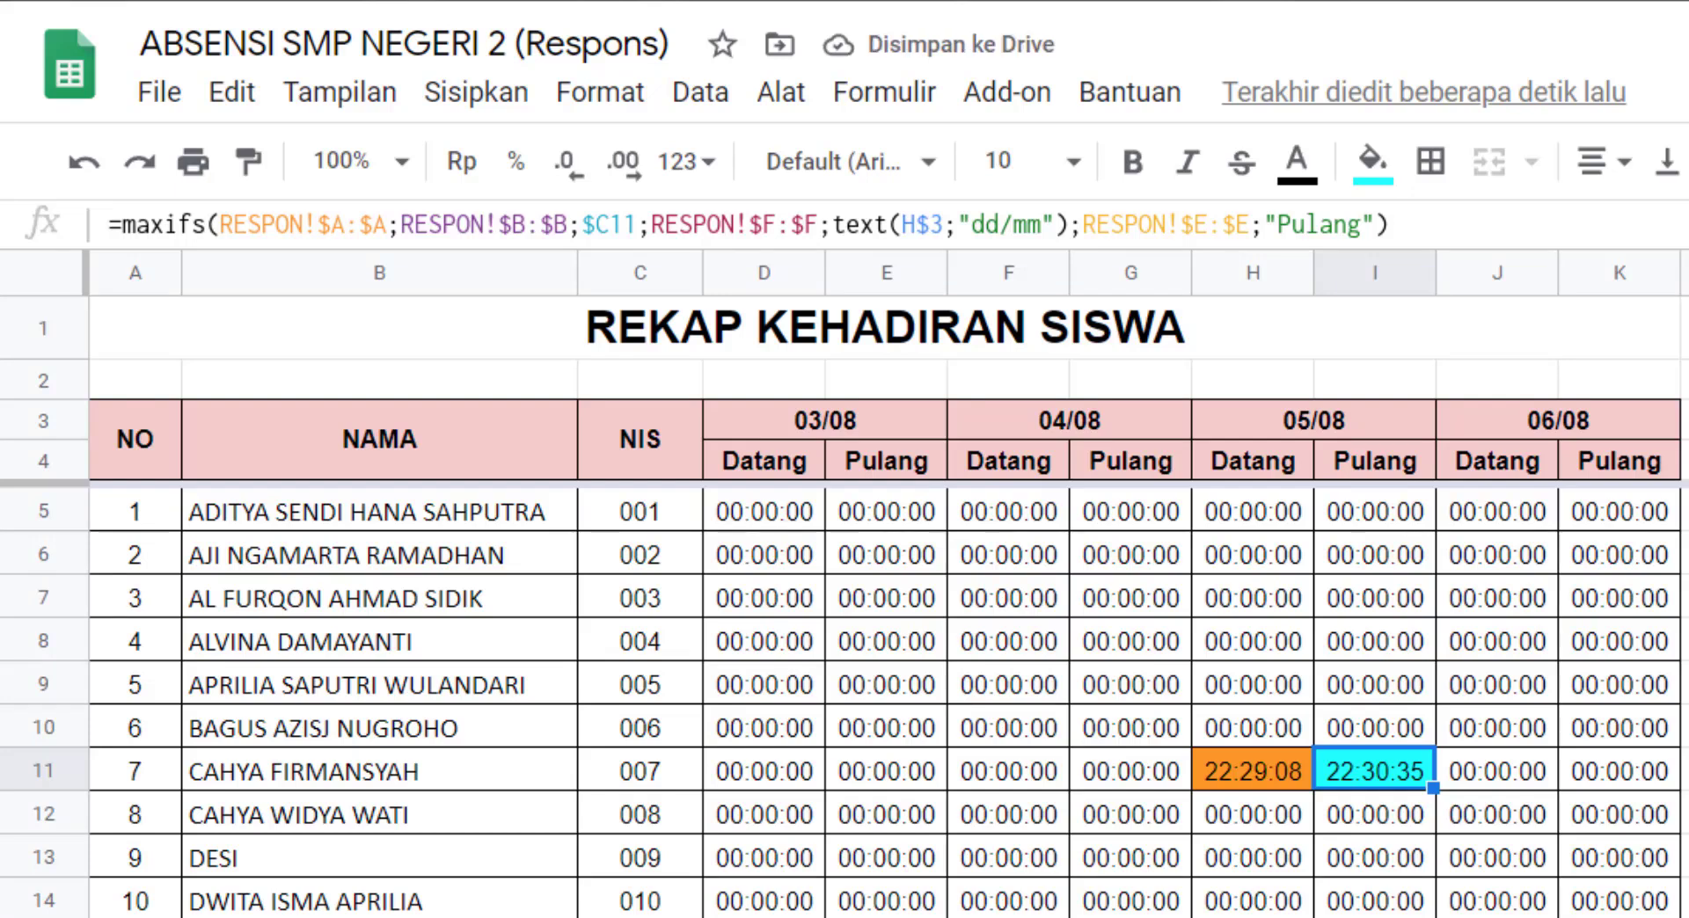
Step: Examine the RESPON sheet's one Datang and two Pulang entries, comparing their timestamps to see which times the recap should use
left_click(721, 917)
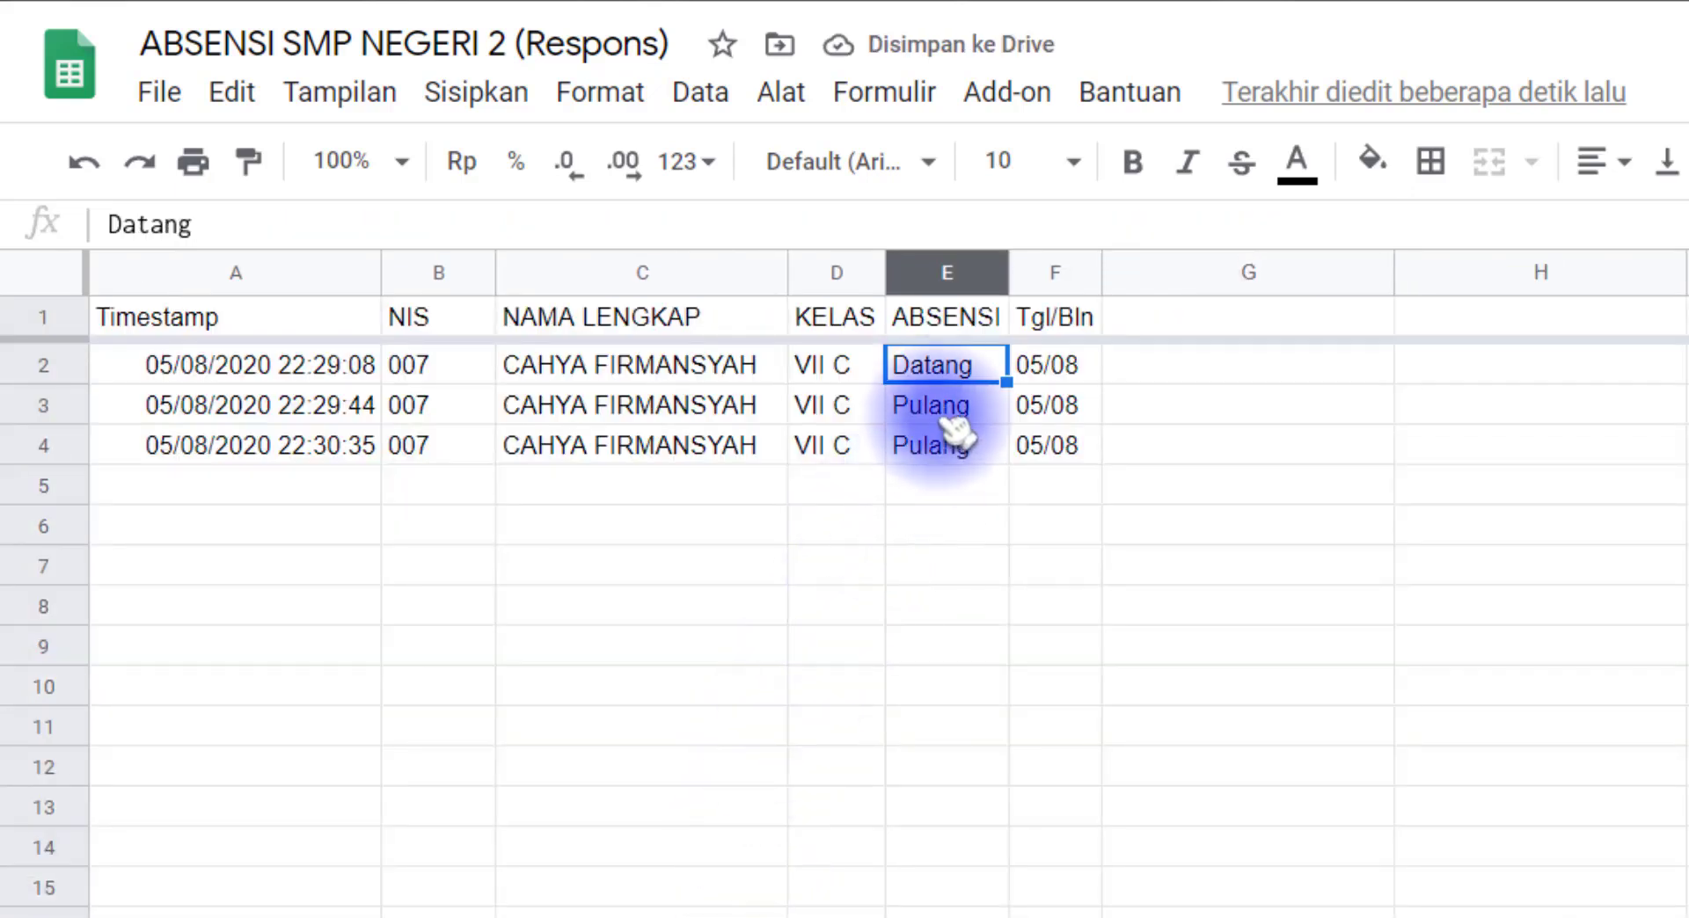
left_click_drag(949, 419, 294, 457)
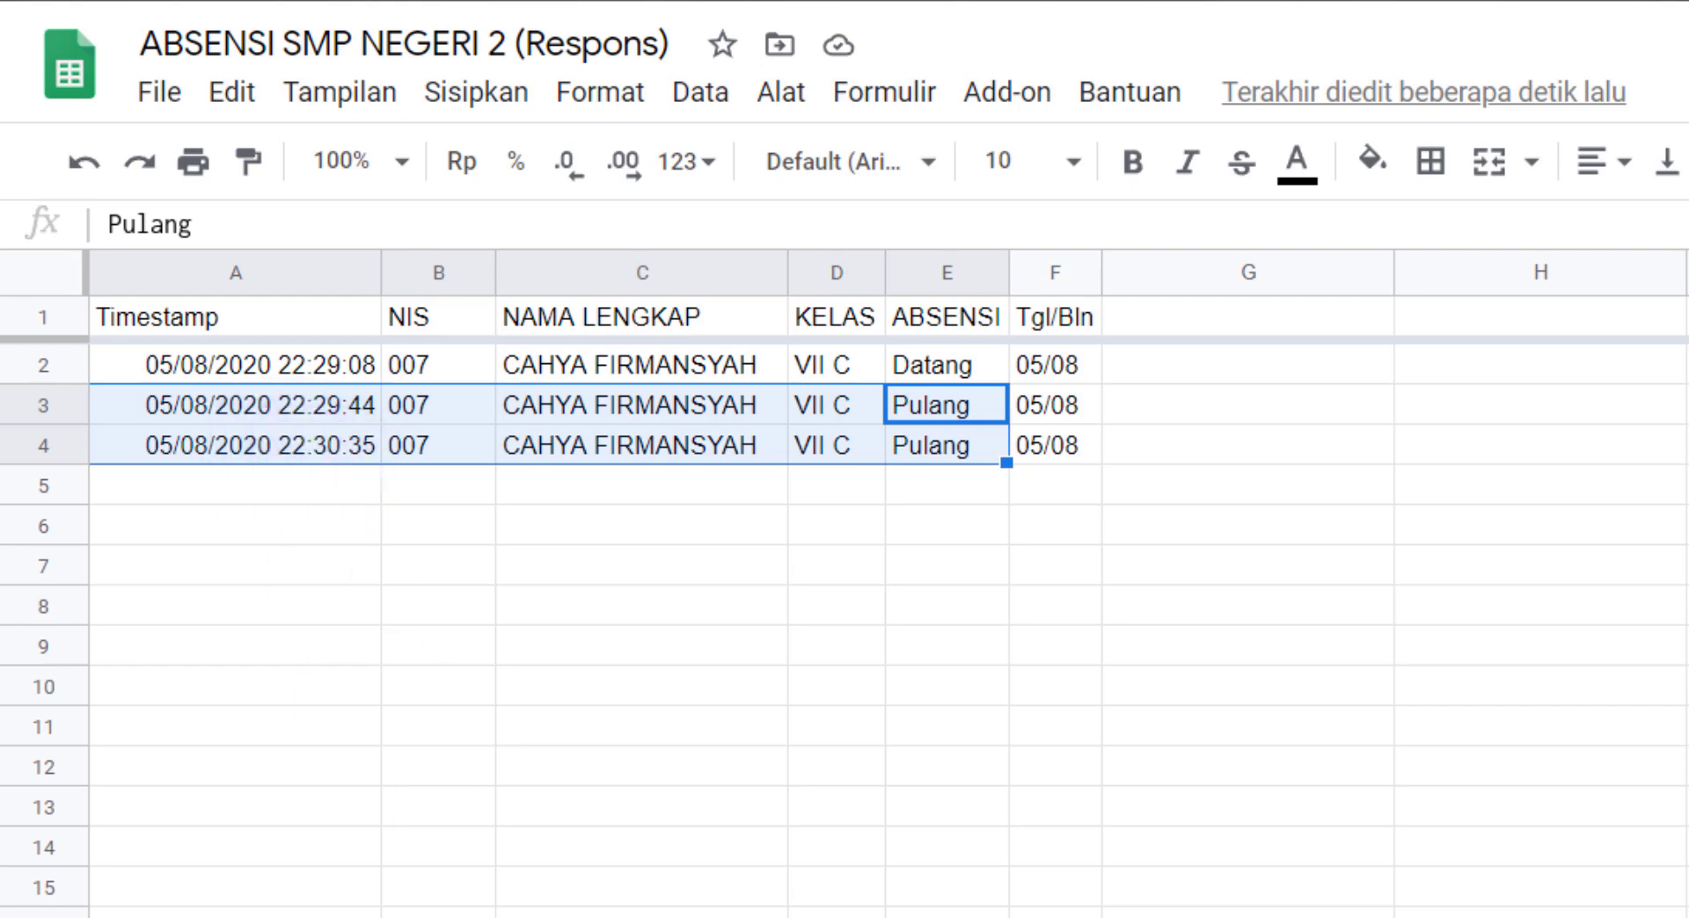
left_click(299, 456)
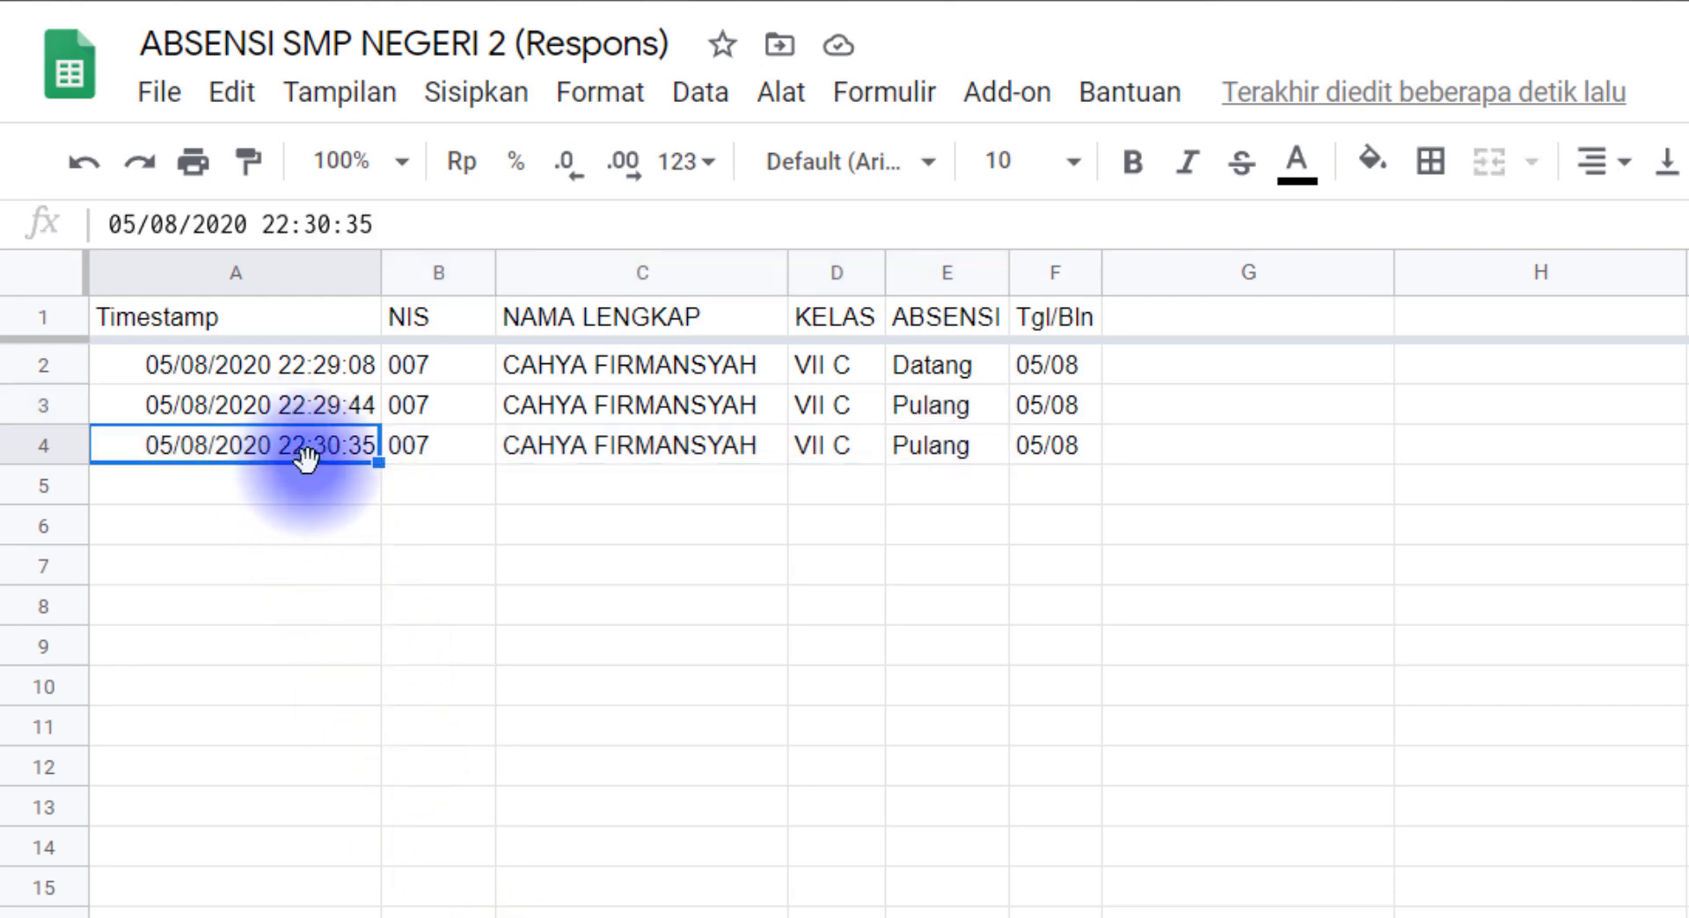
left_click(334, 409)
left_click(327, 453)
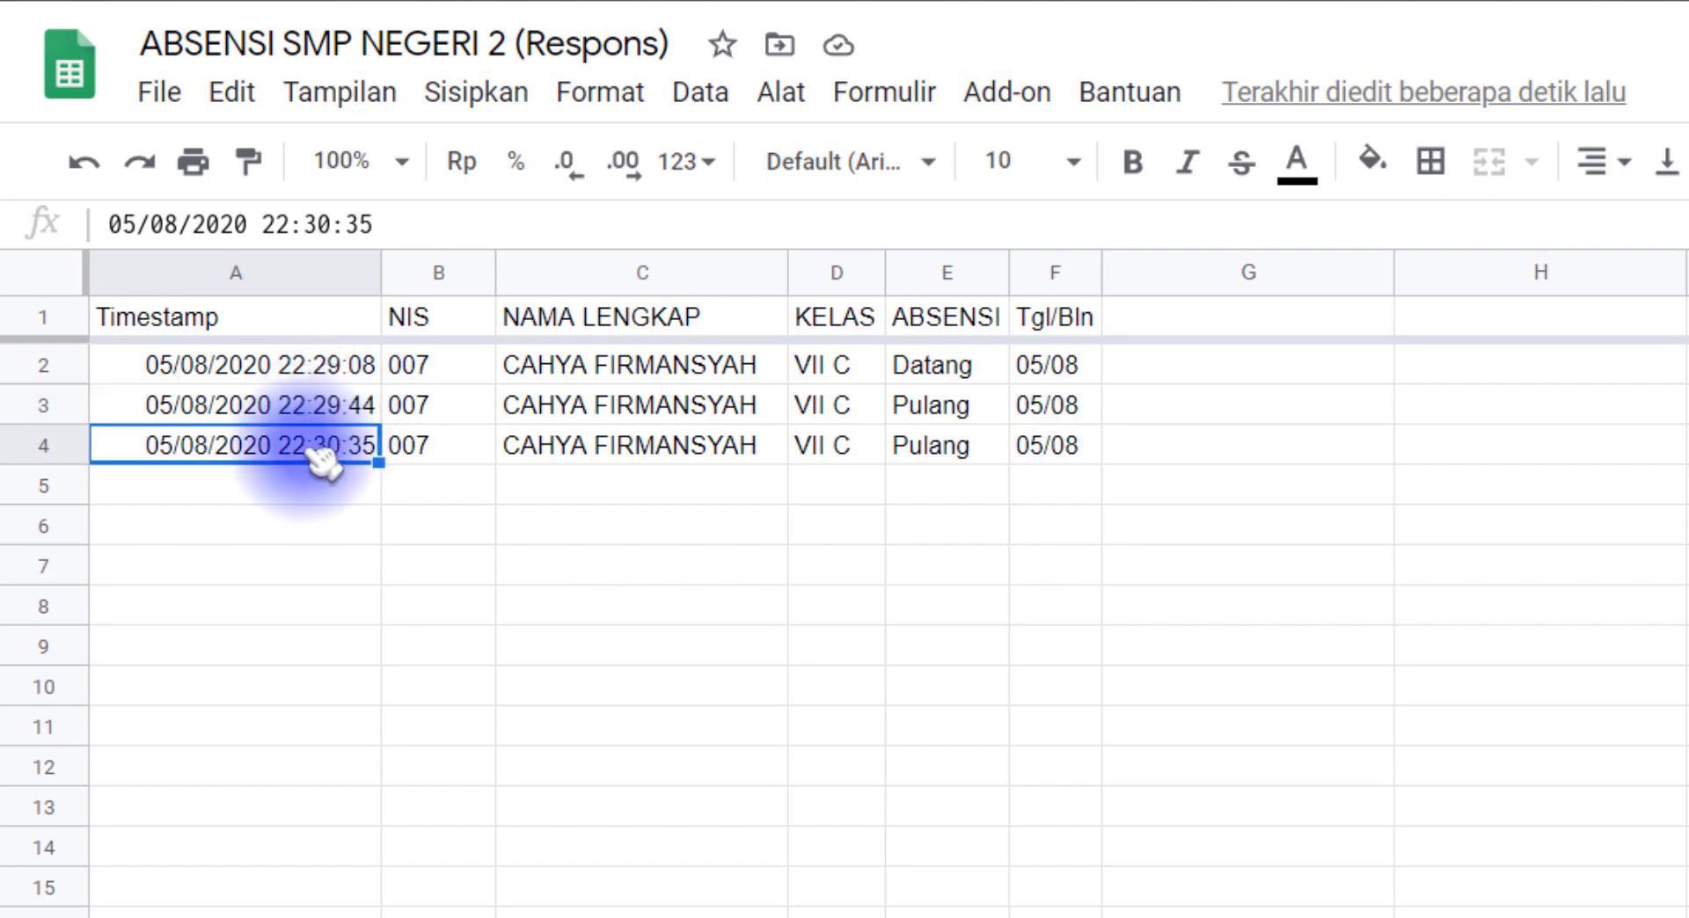
left_click(942, 453)
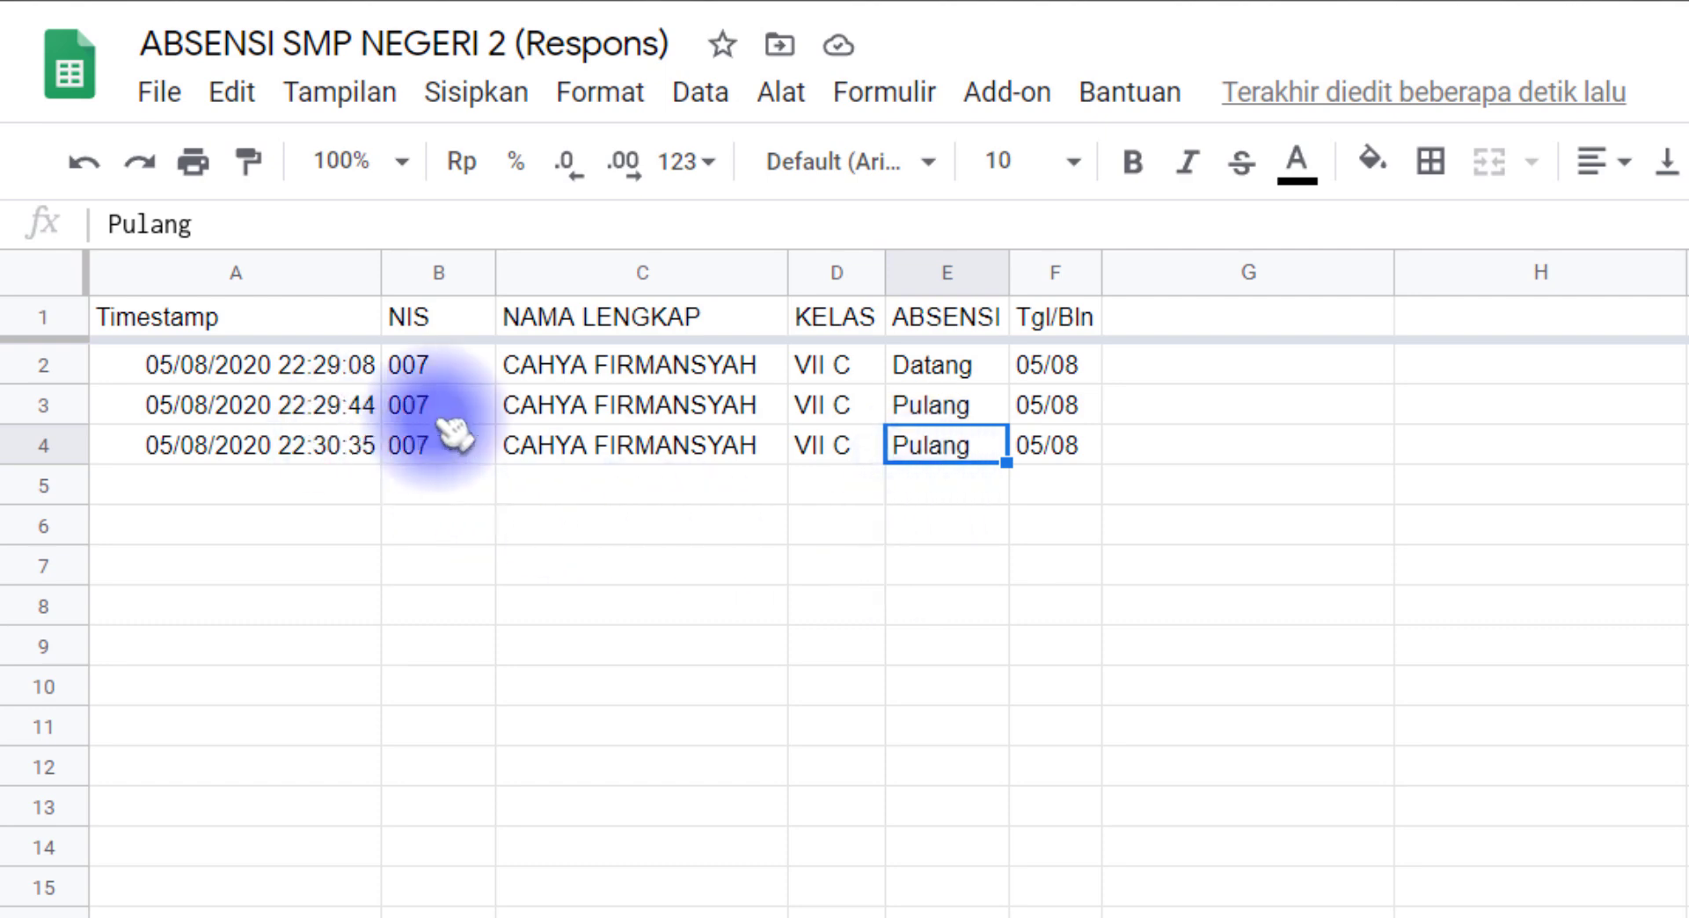
left_click_drag(939, 412, 318, 415)
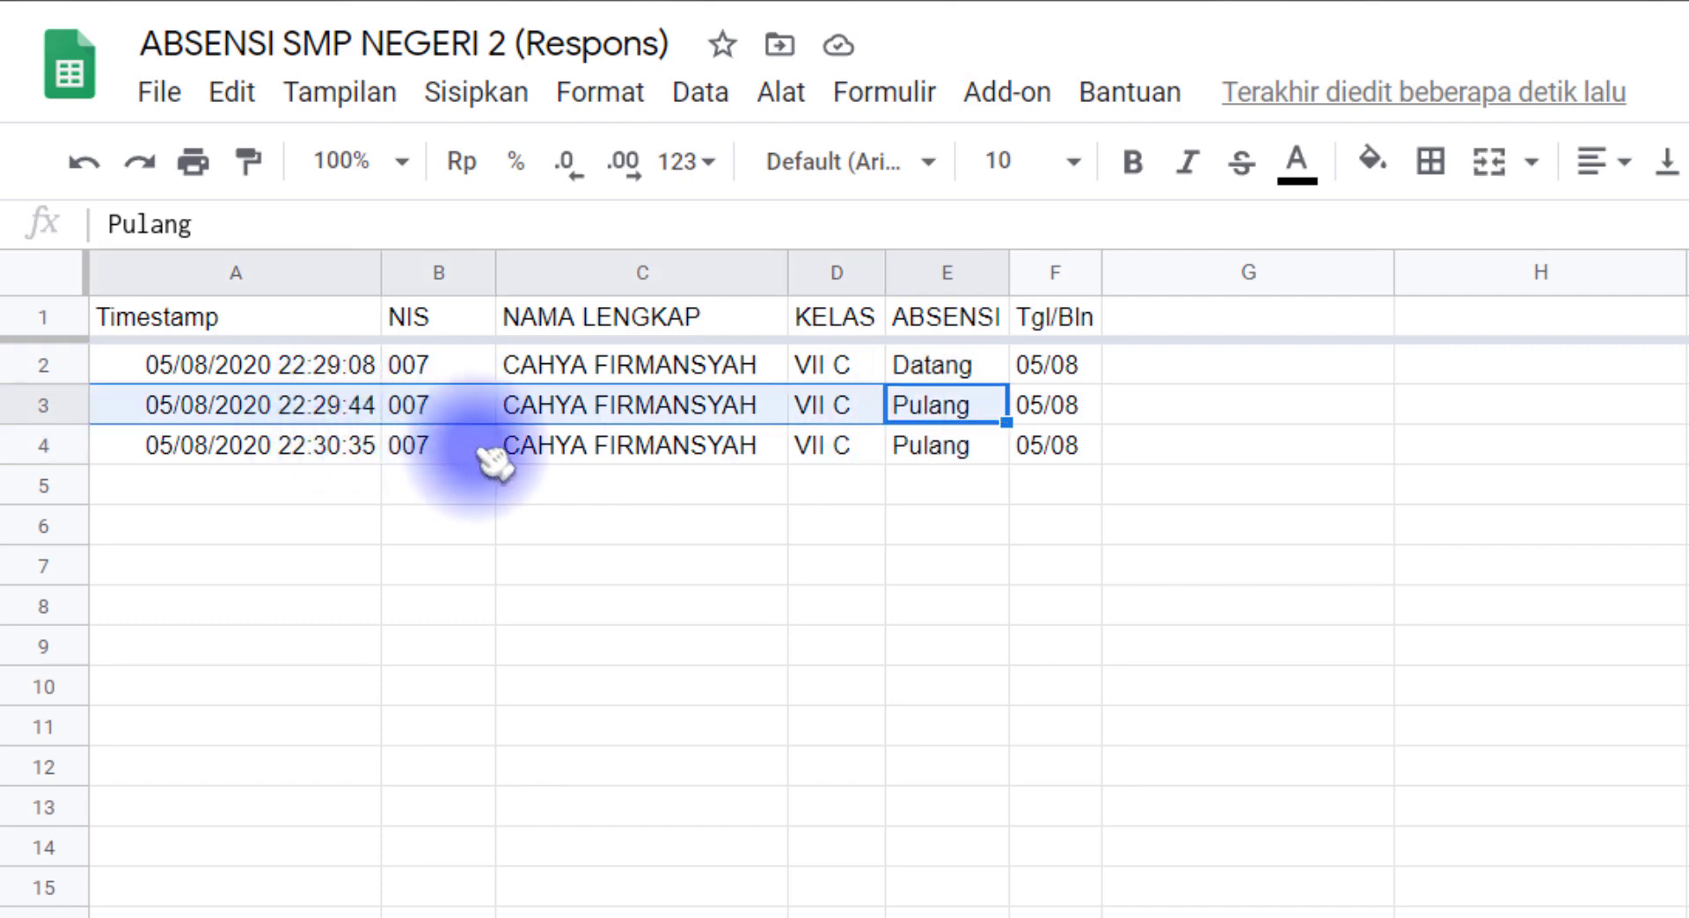
left_click_drag(955, 444, 361, 444)
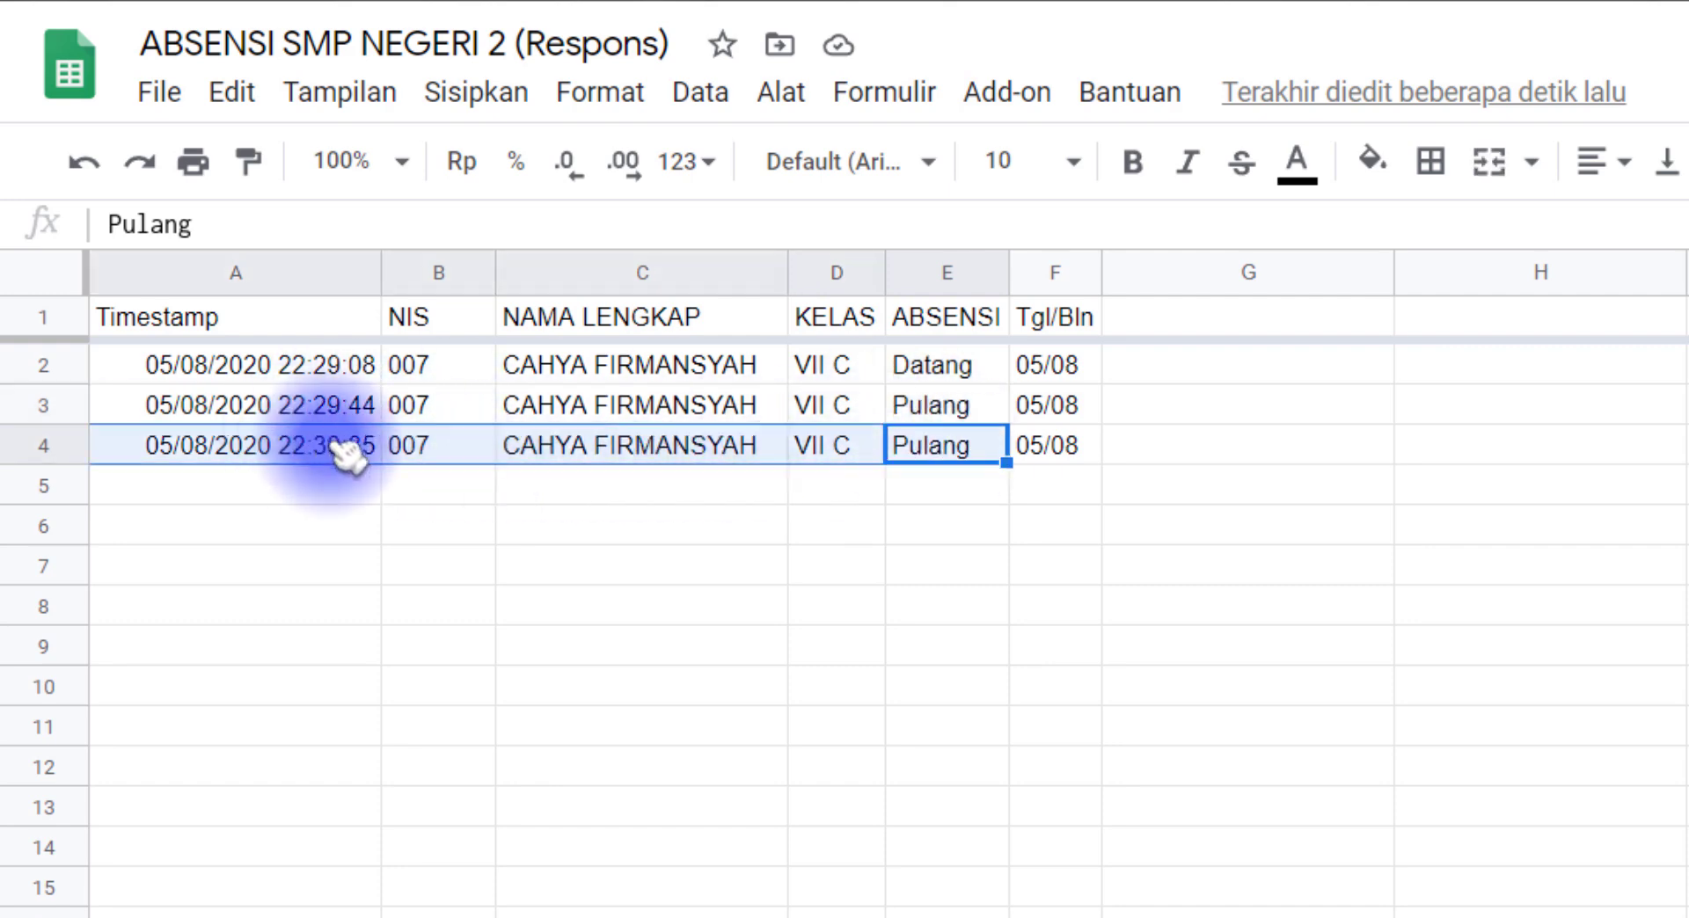
left_click(343, 447)
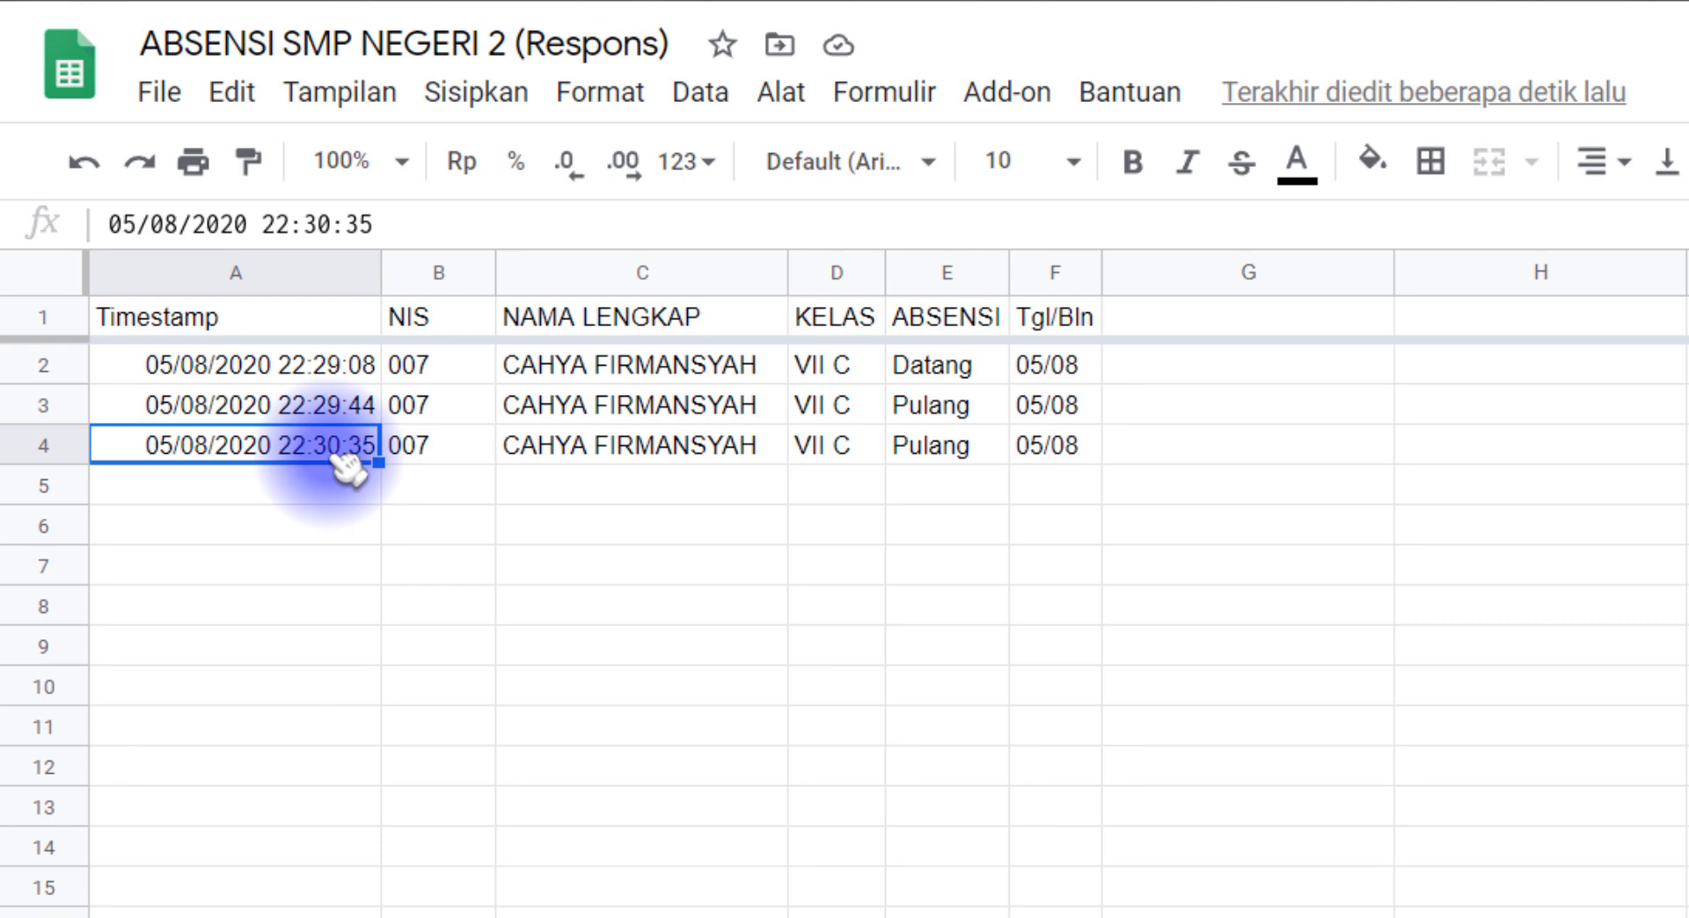
left_click_drag(935, 367, 327, 376)
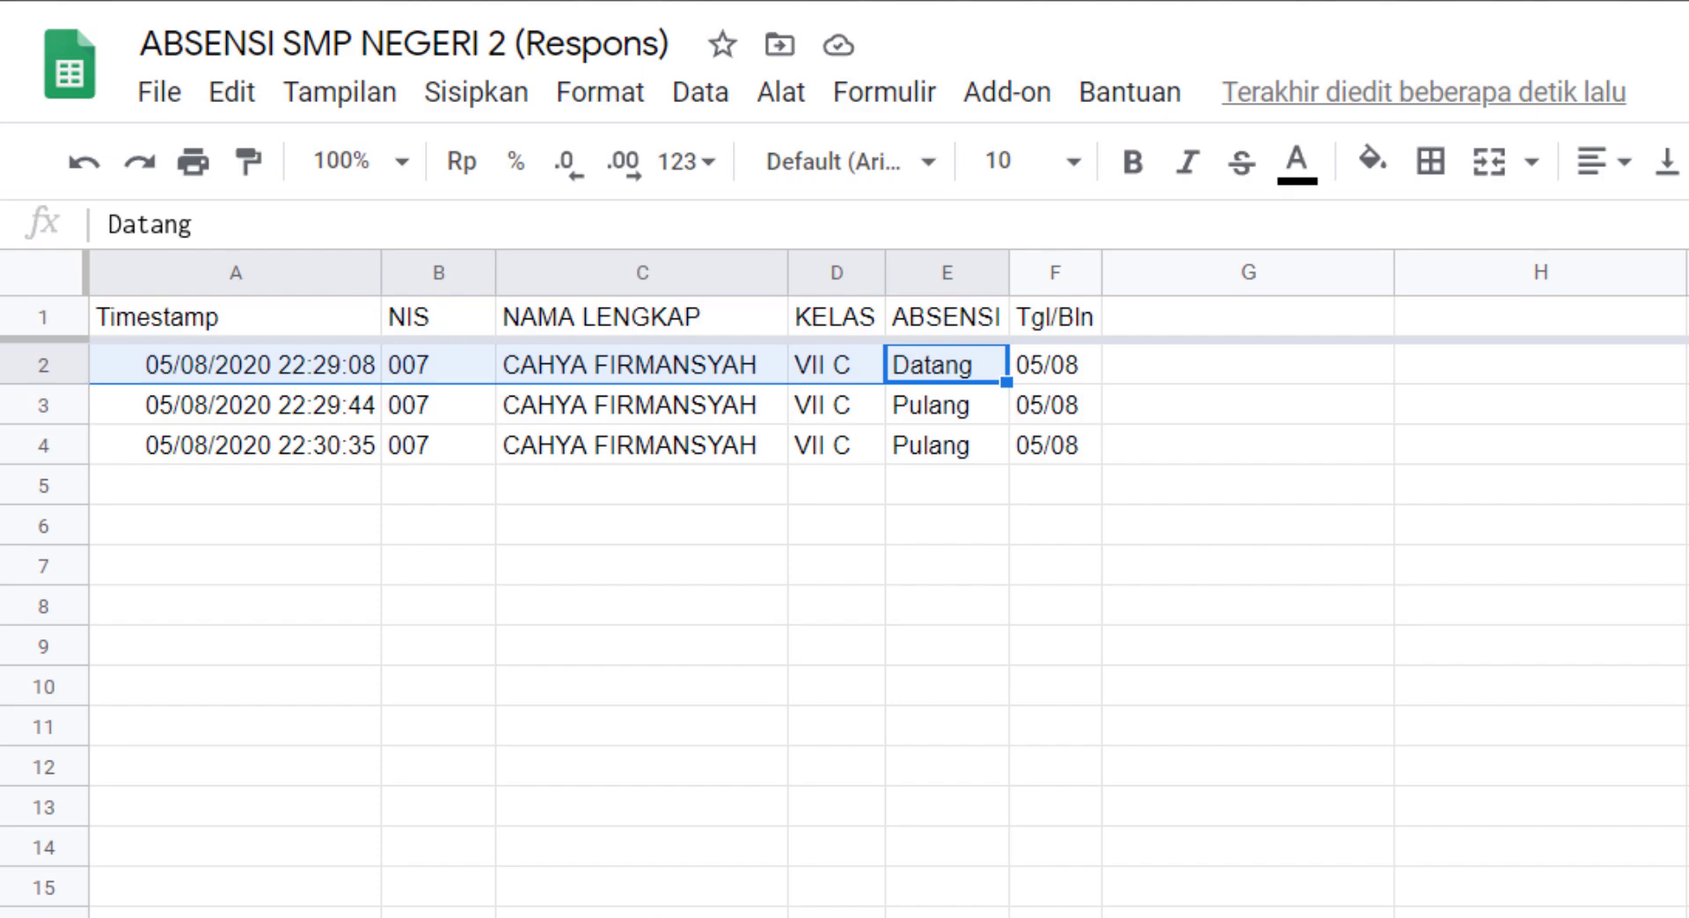
left_click(724, 654)
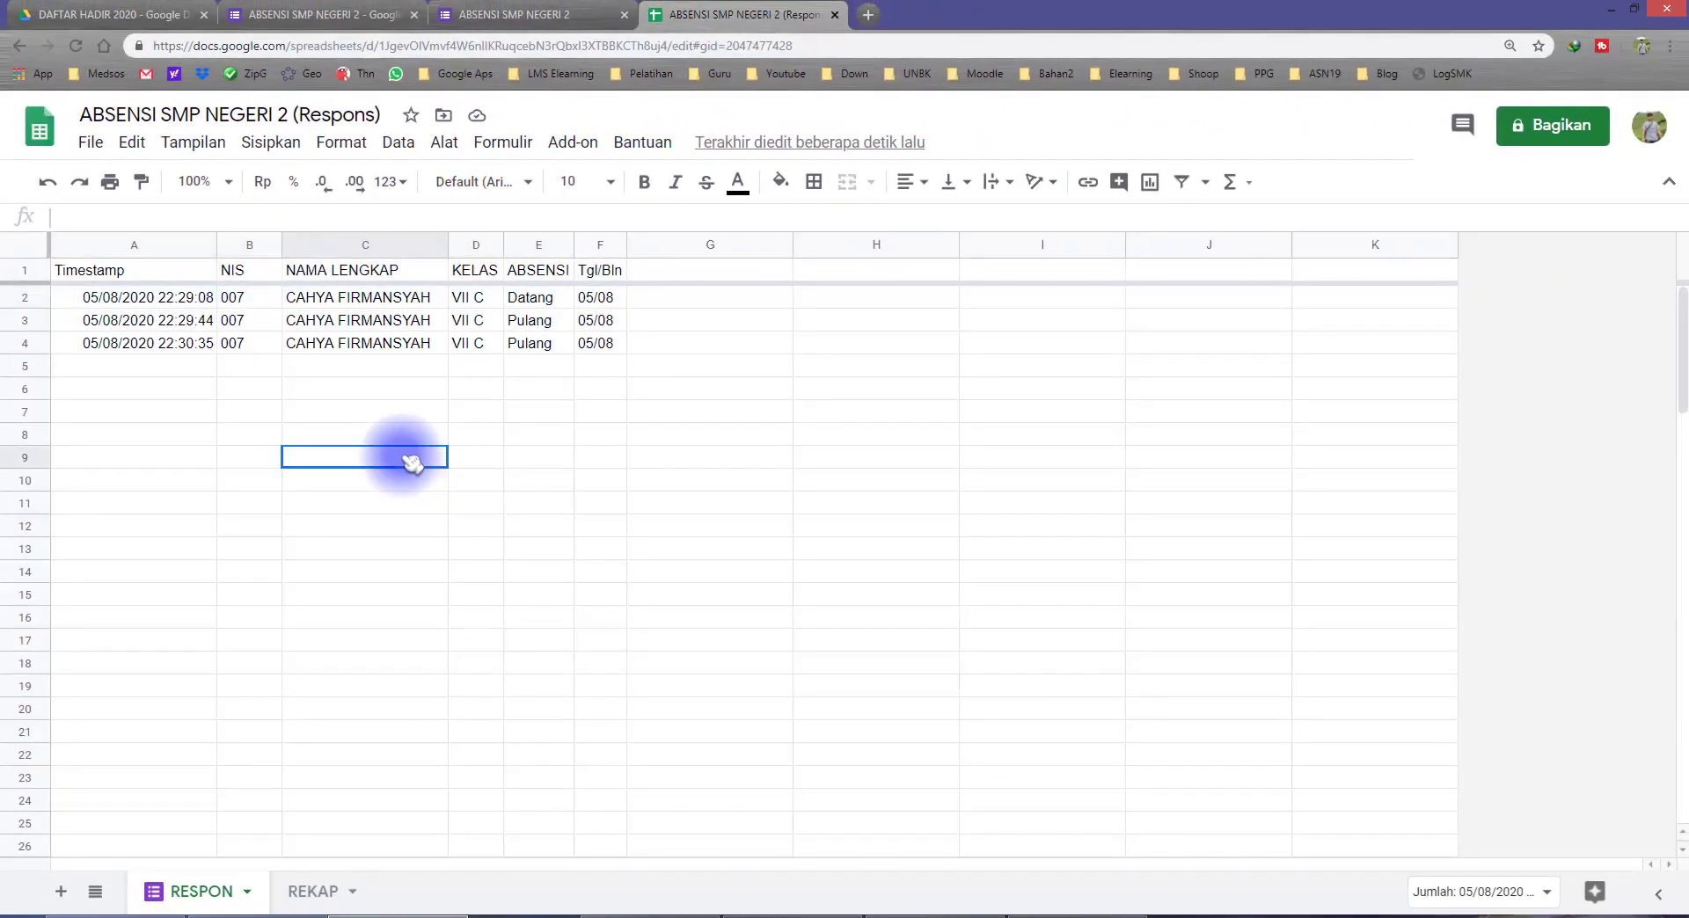
Step: Return to the REKAP sheet, check the formulas in H11 and E13, and copy the student name in B7
left_click(333, 893)
left_click(708, 528)
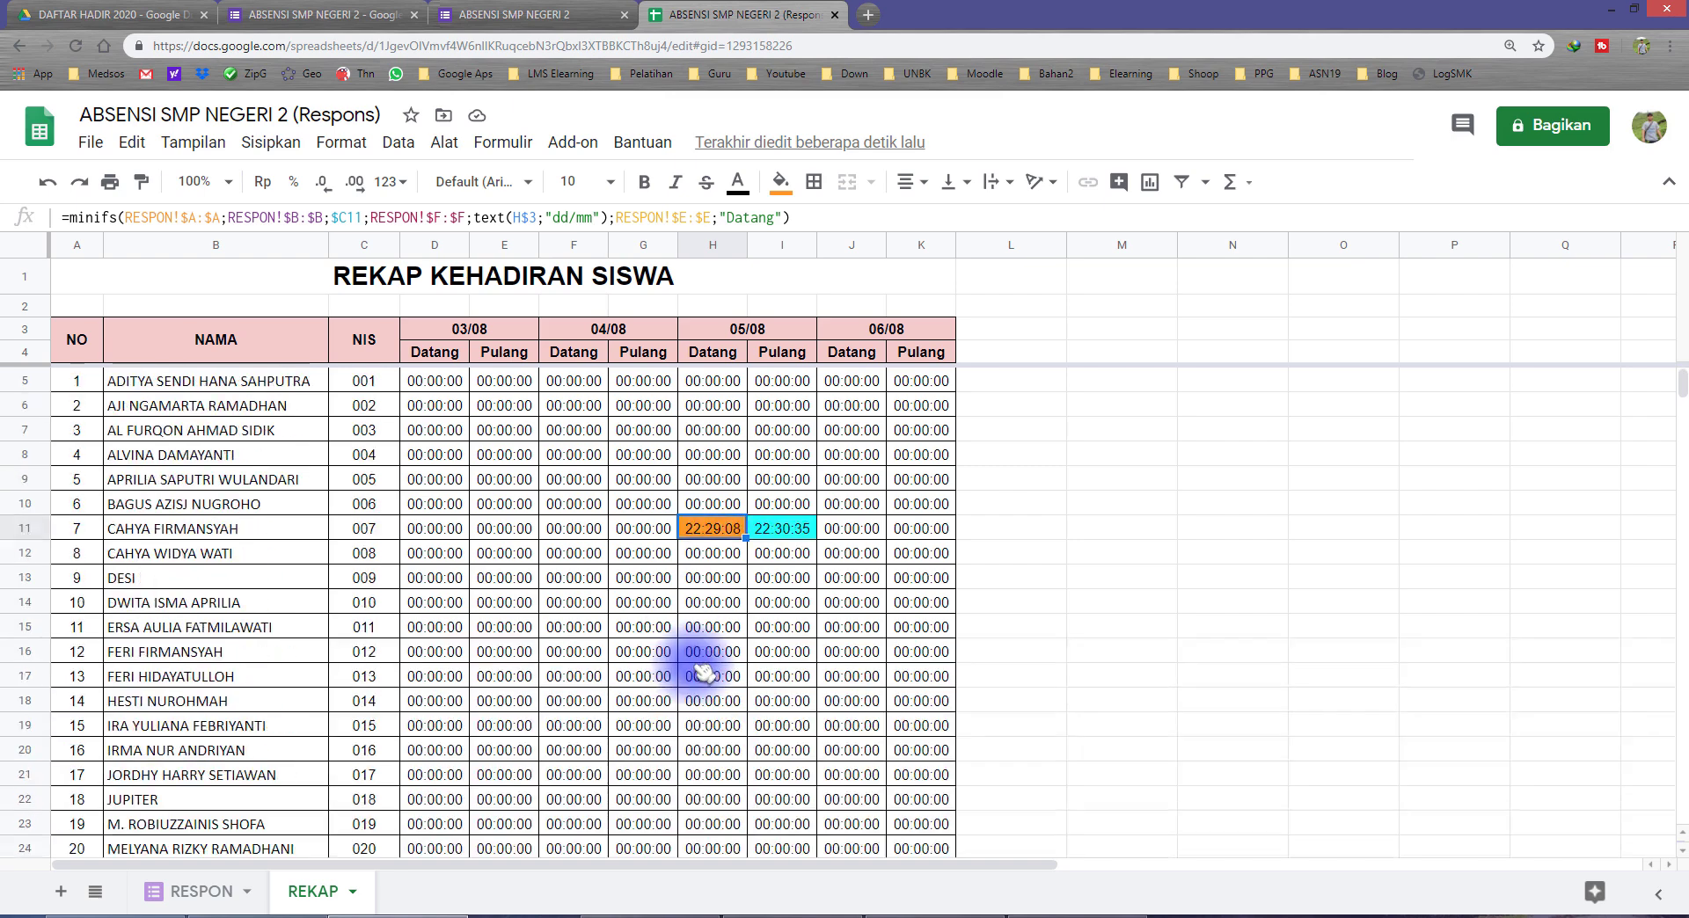
left_click(514, 577)
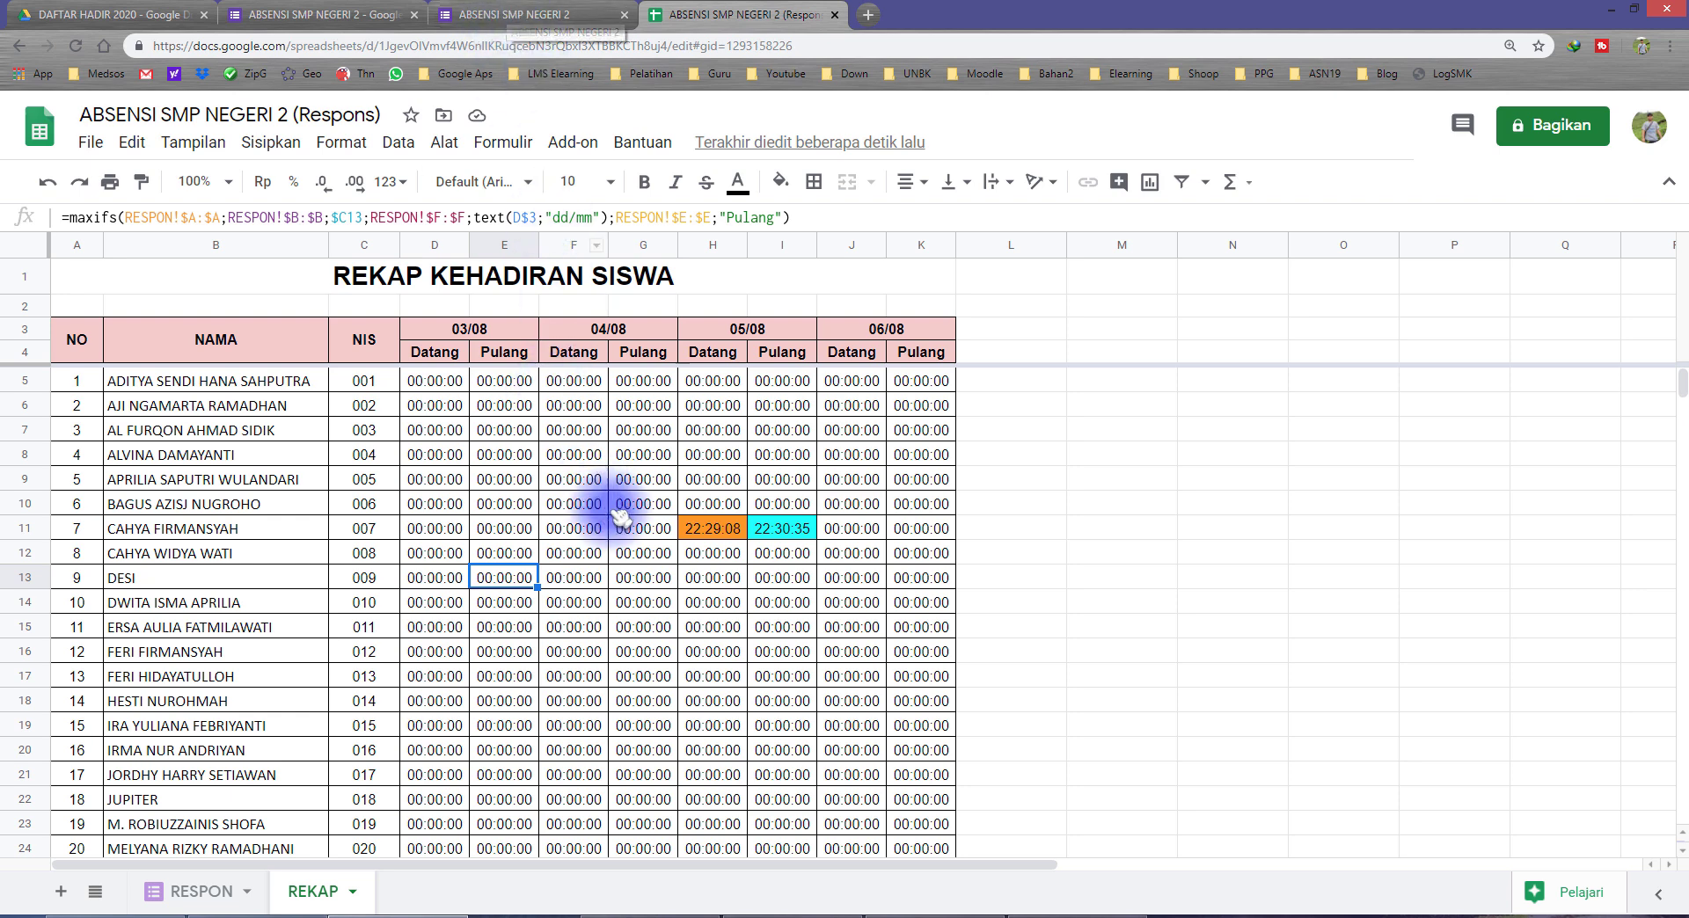
scroll(585, 563, "down", 2)
scroll(502, 543, "up", 2)
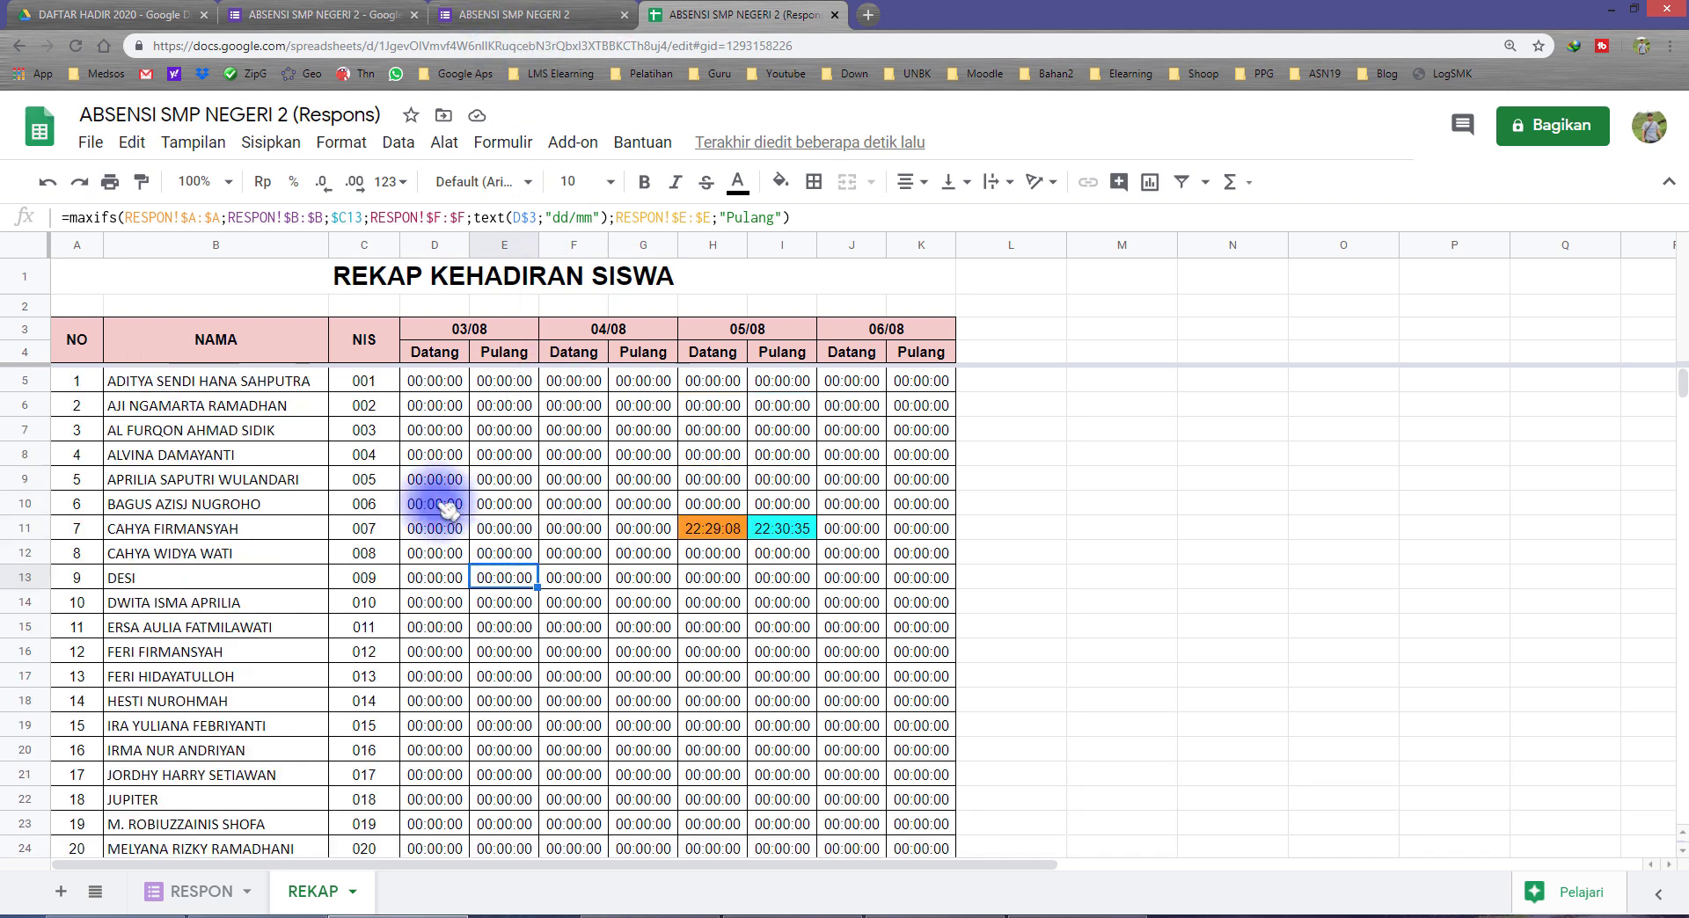
left_click(364, 434)
left_click(279, 434)
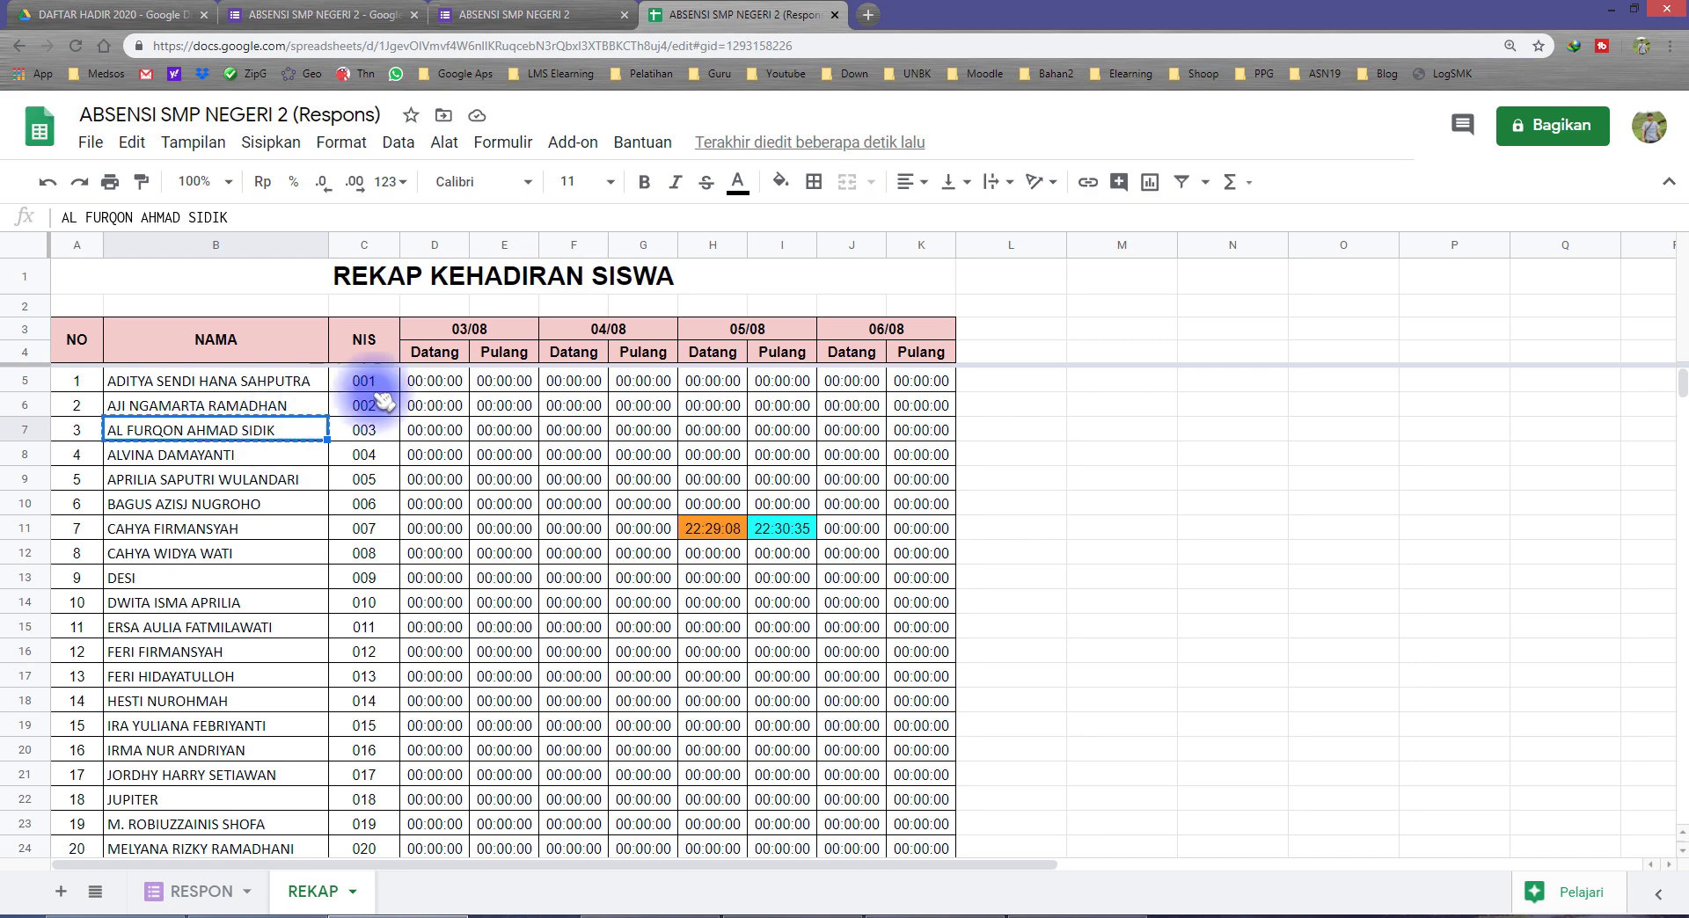
Step: Close the old form response page and open a fresh preview of the attendance form from its editor
left_click(554, 15)
left_click(623, 15)
left_click(394, 14)
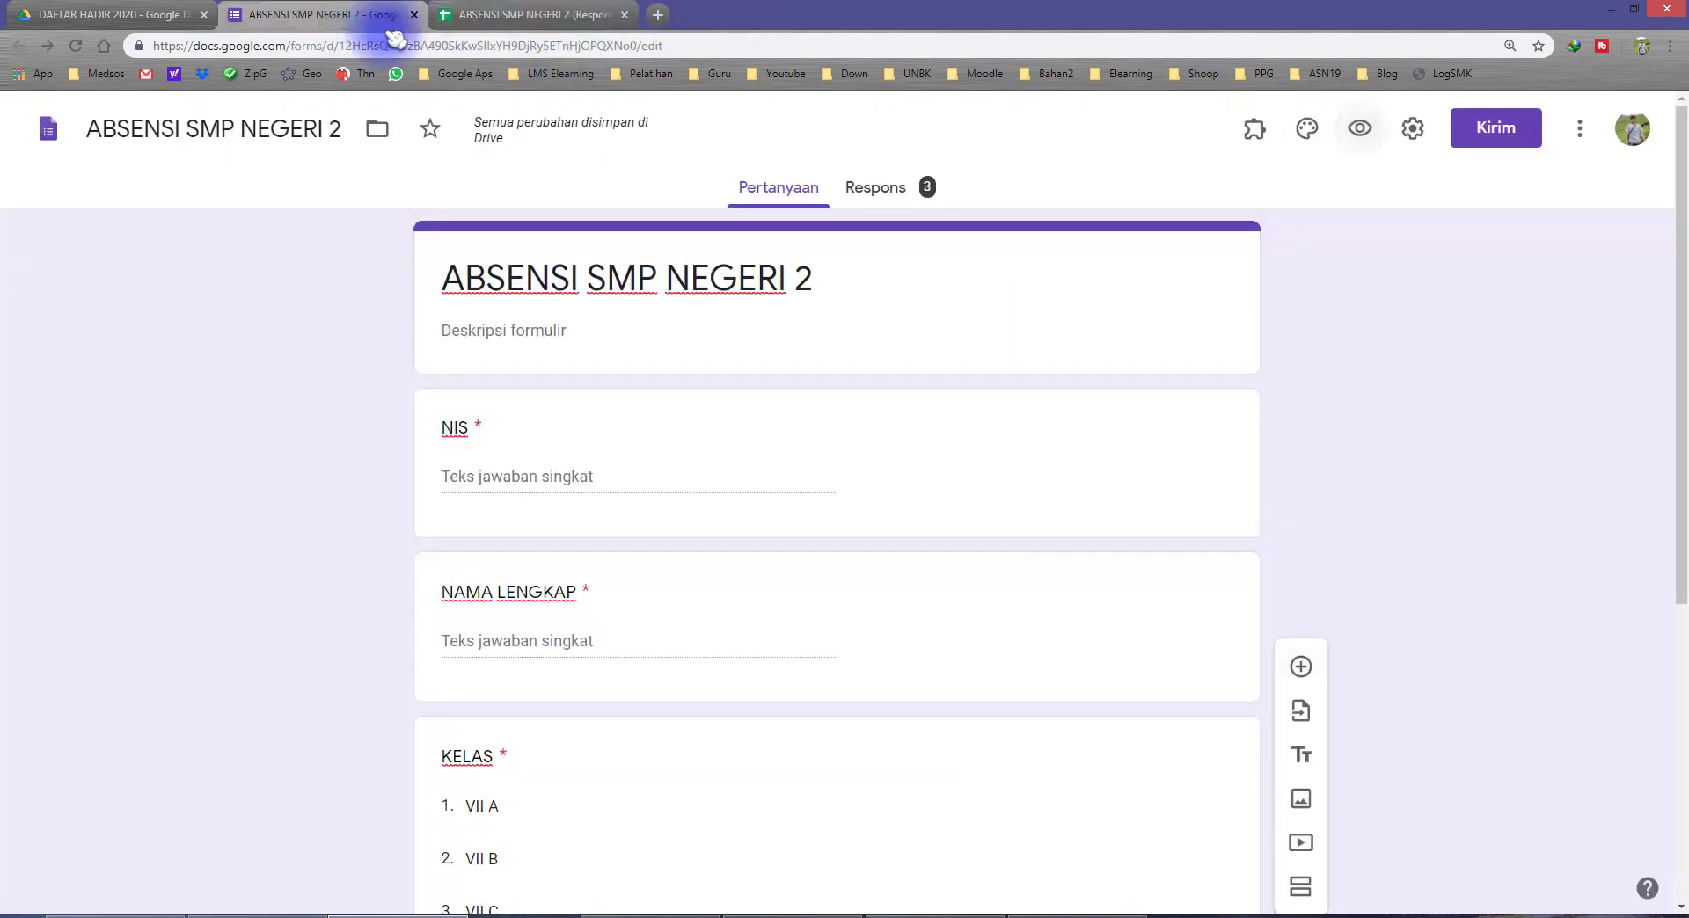
left_click(1360, 129)
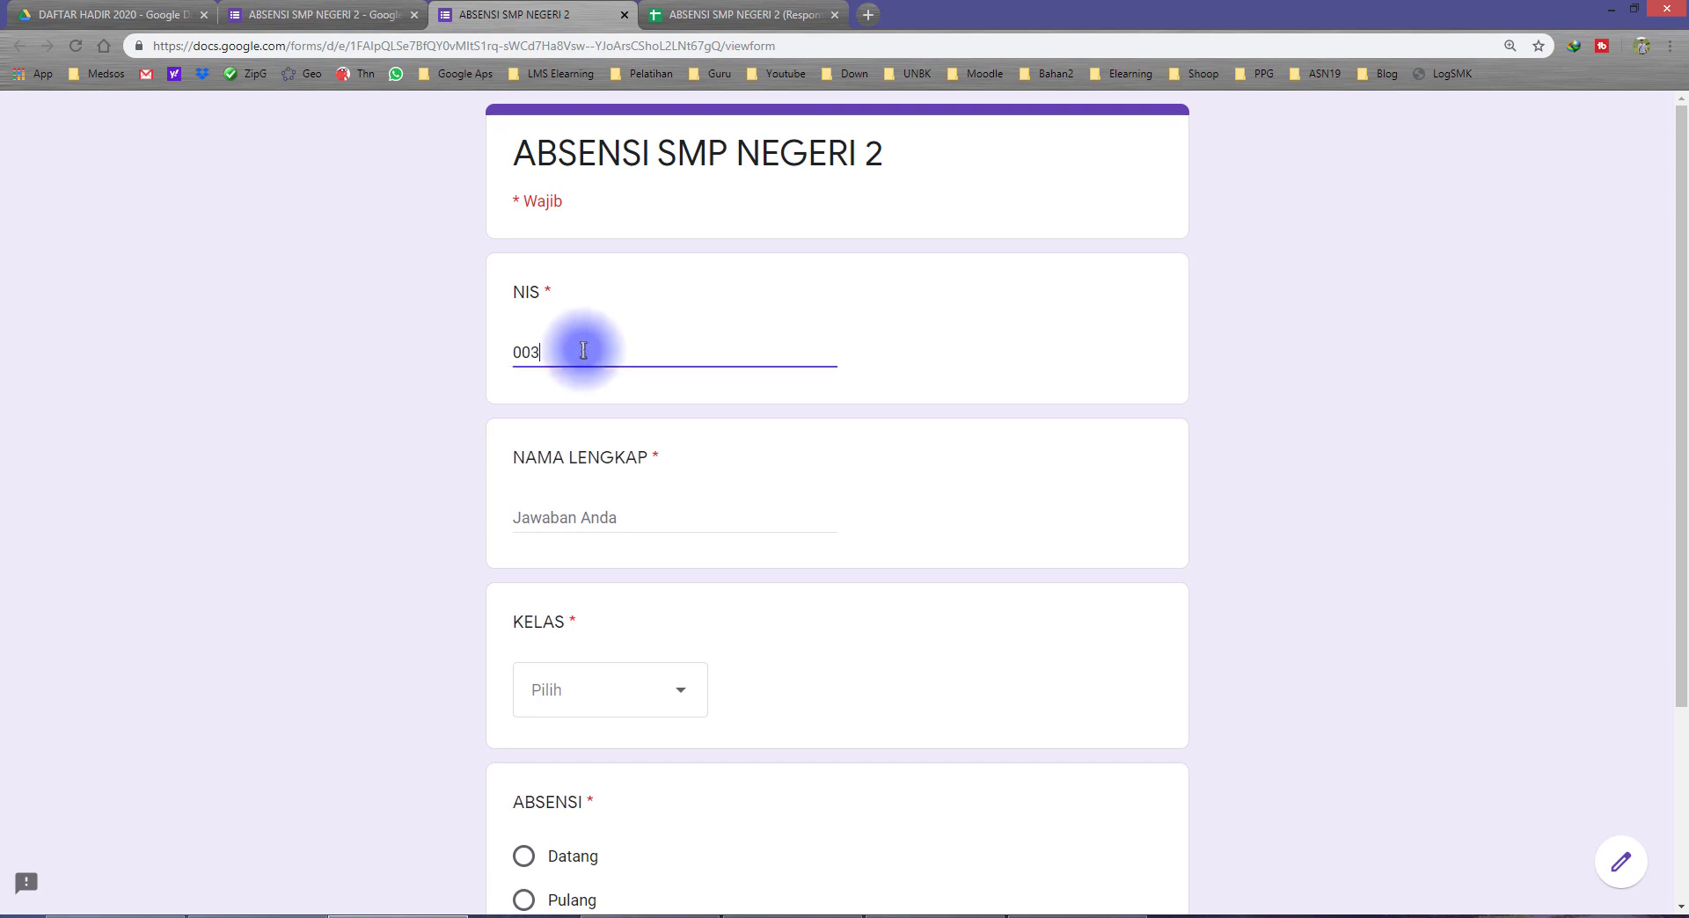
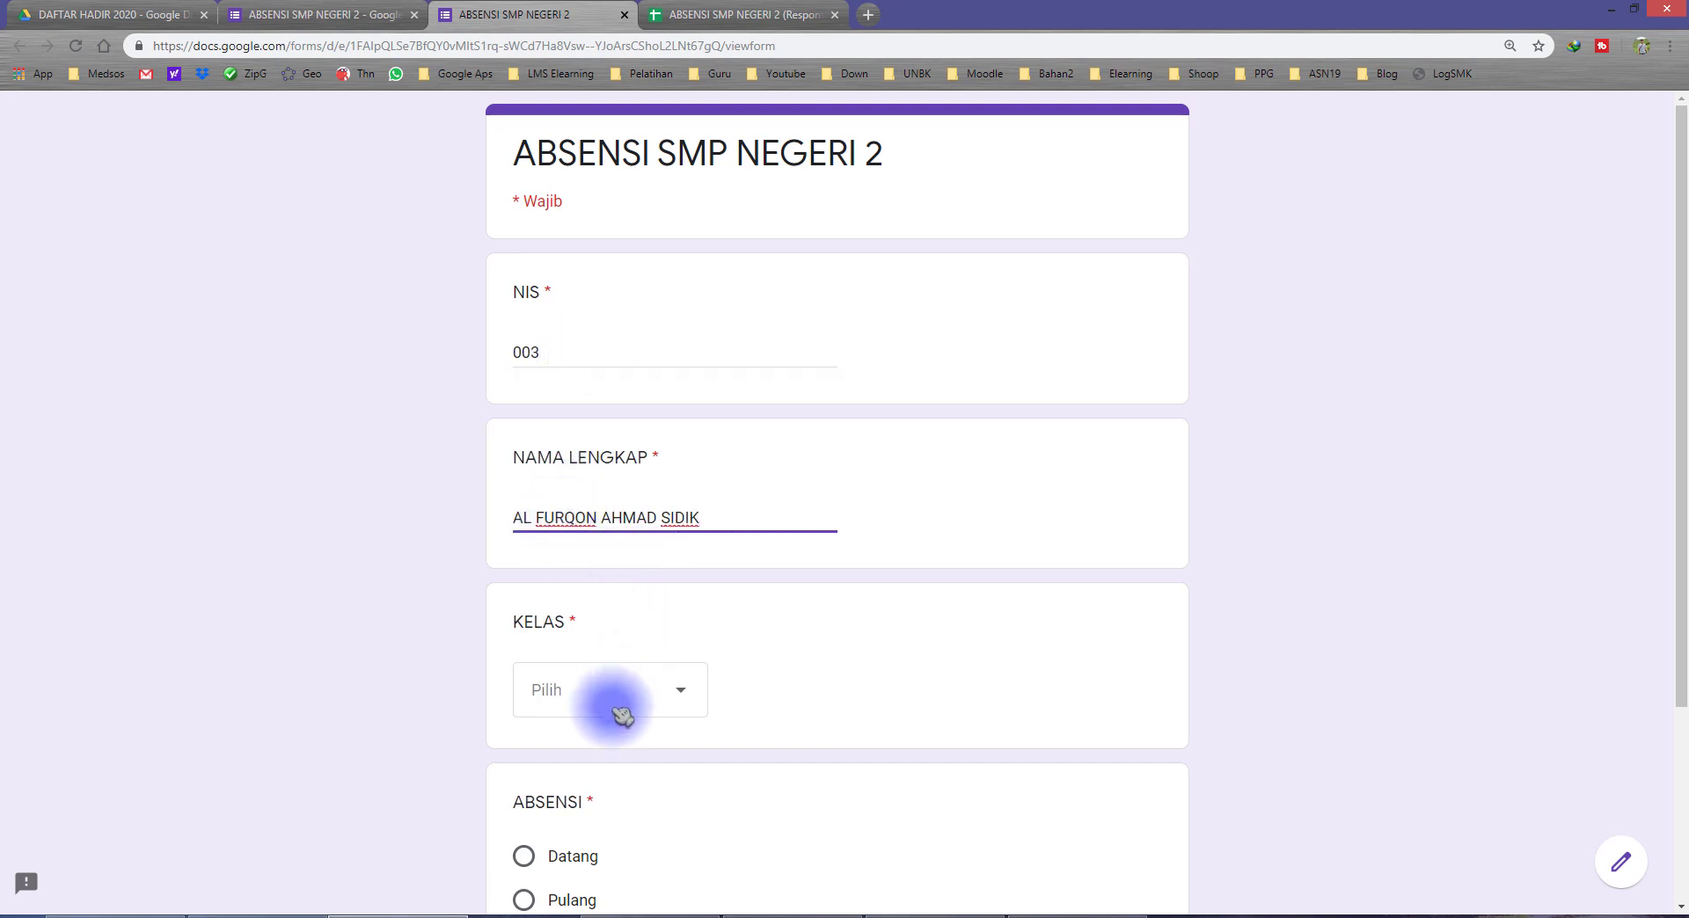
Step: Submit a response with row 7's student NIS and full name, class VII C and attendance Datang, and return to the recap spreadsheet
left_click(556, 844)
scroll(456, 680, "down", 3)
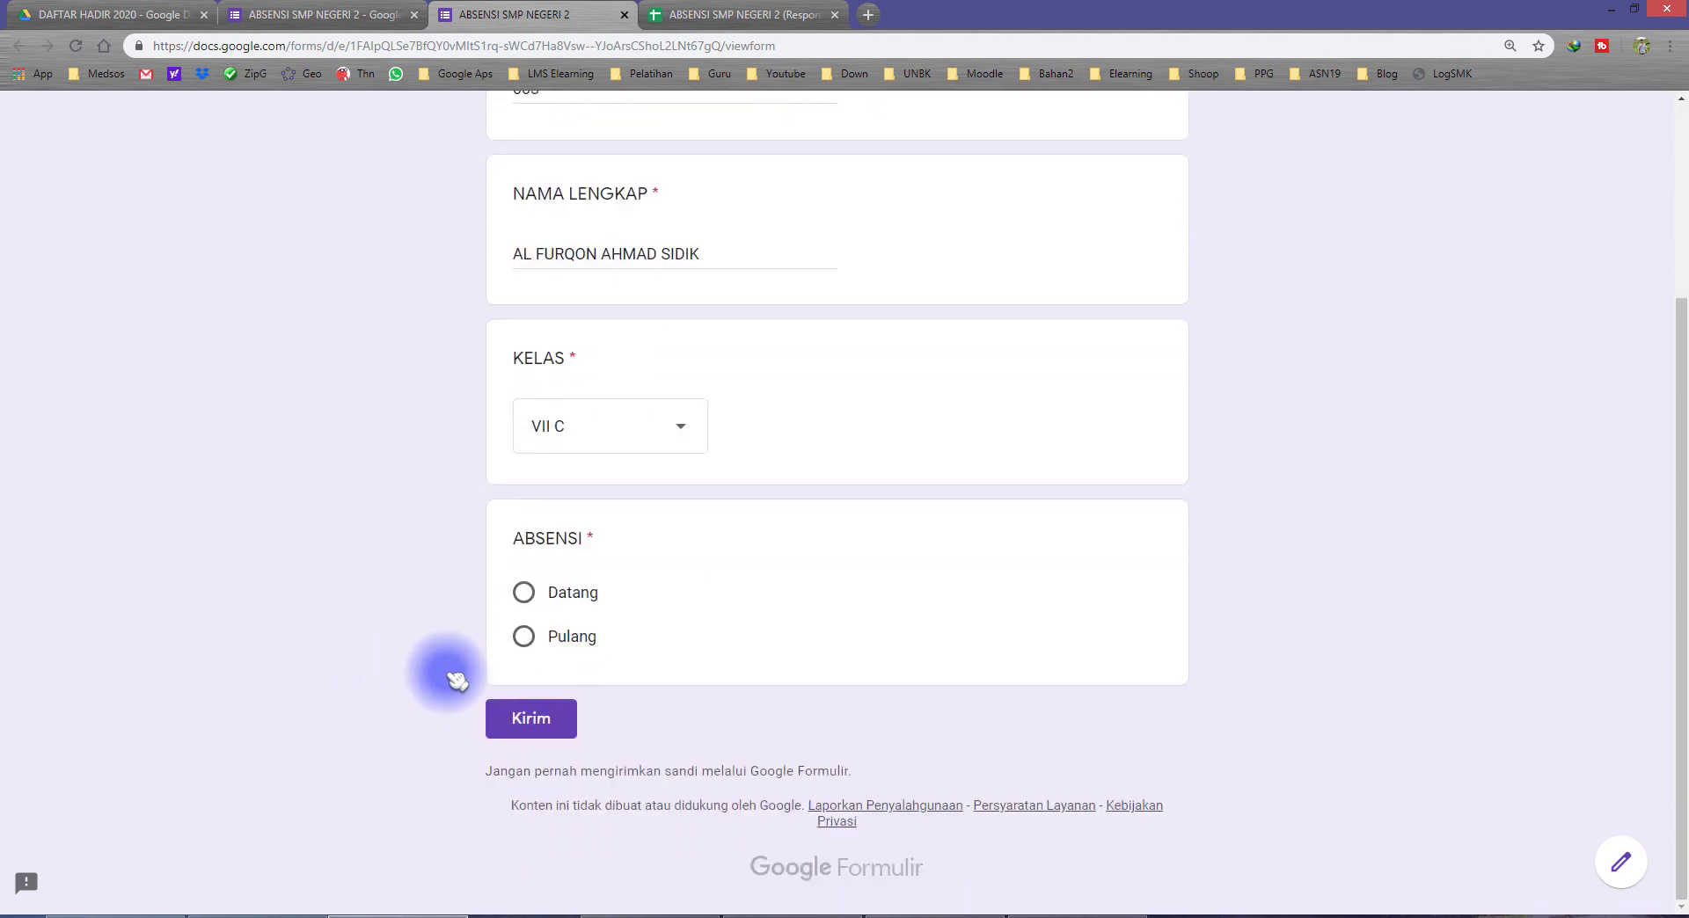
left_click(532, 718)
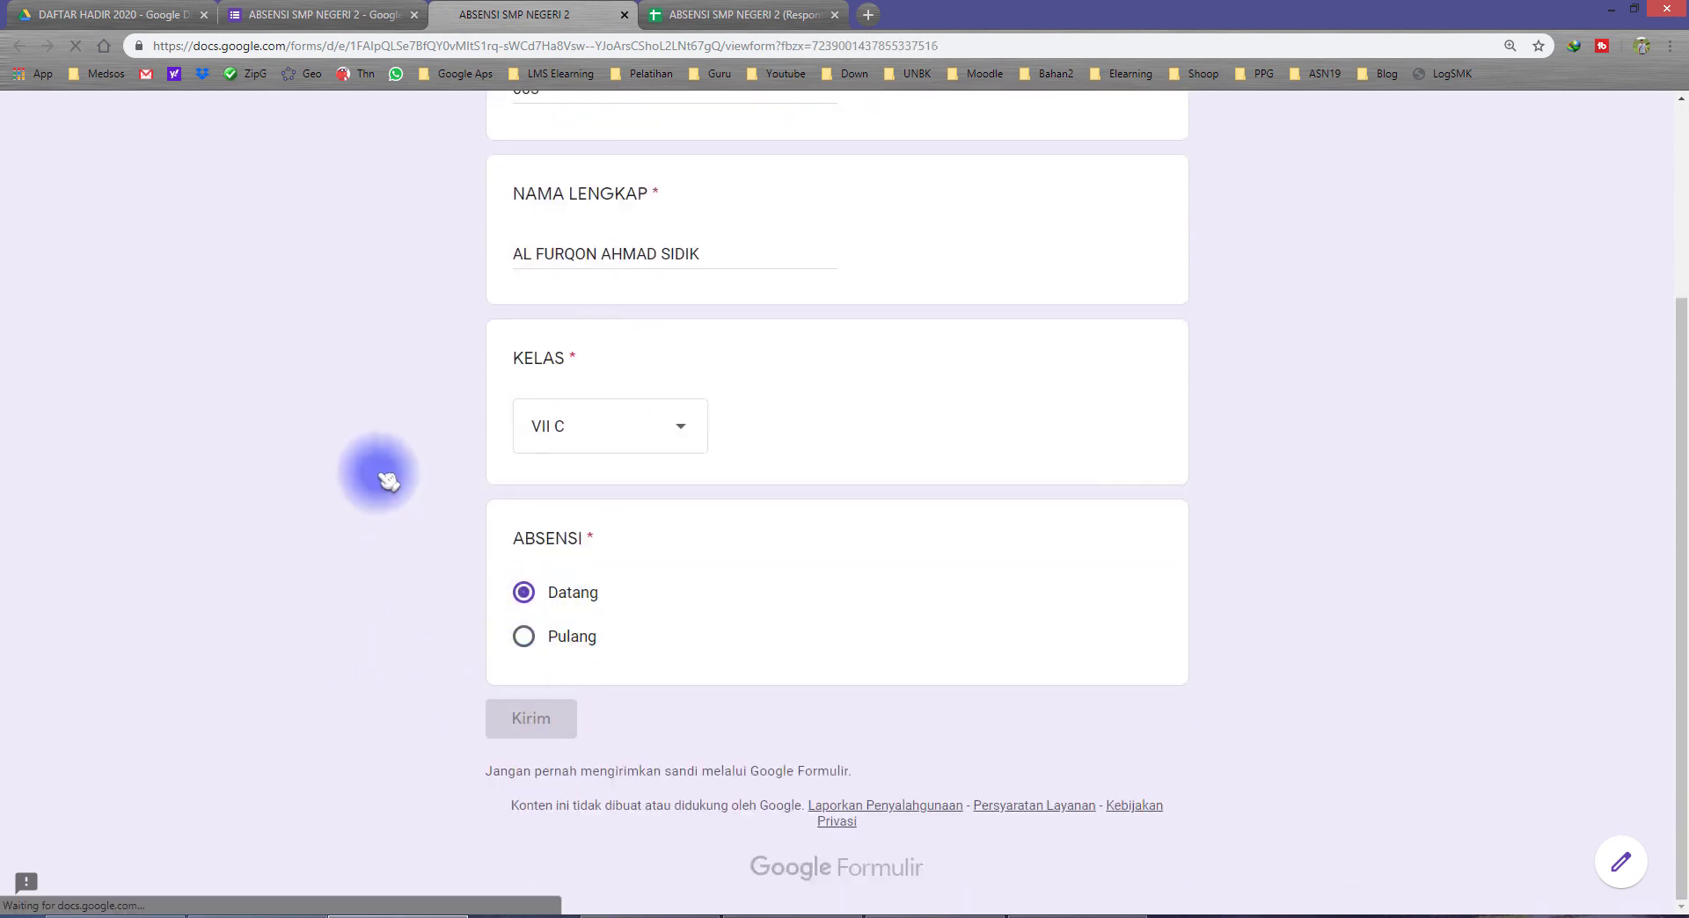
left_click(693, 21)
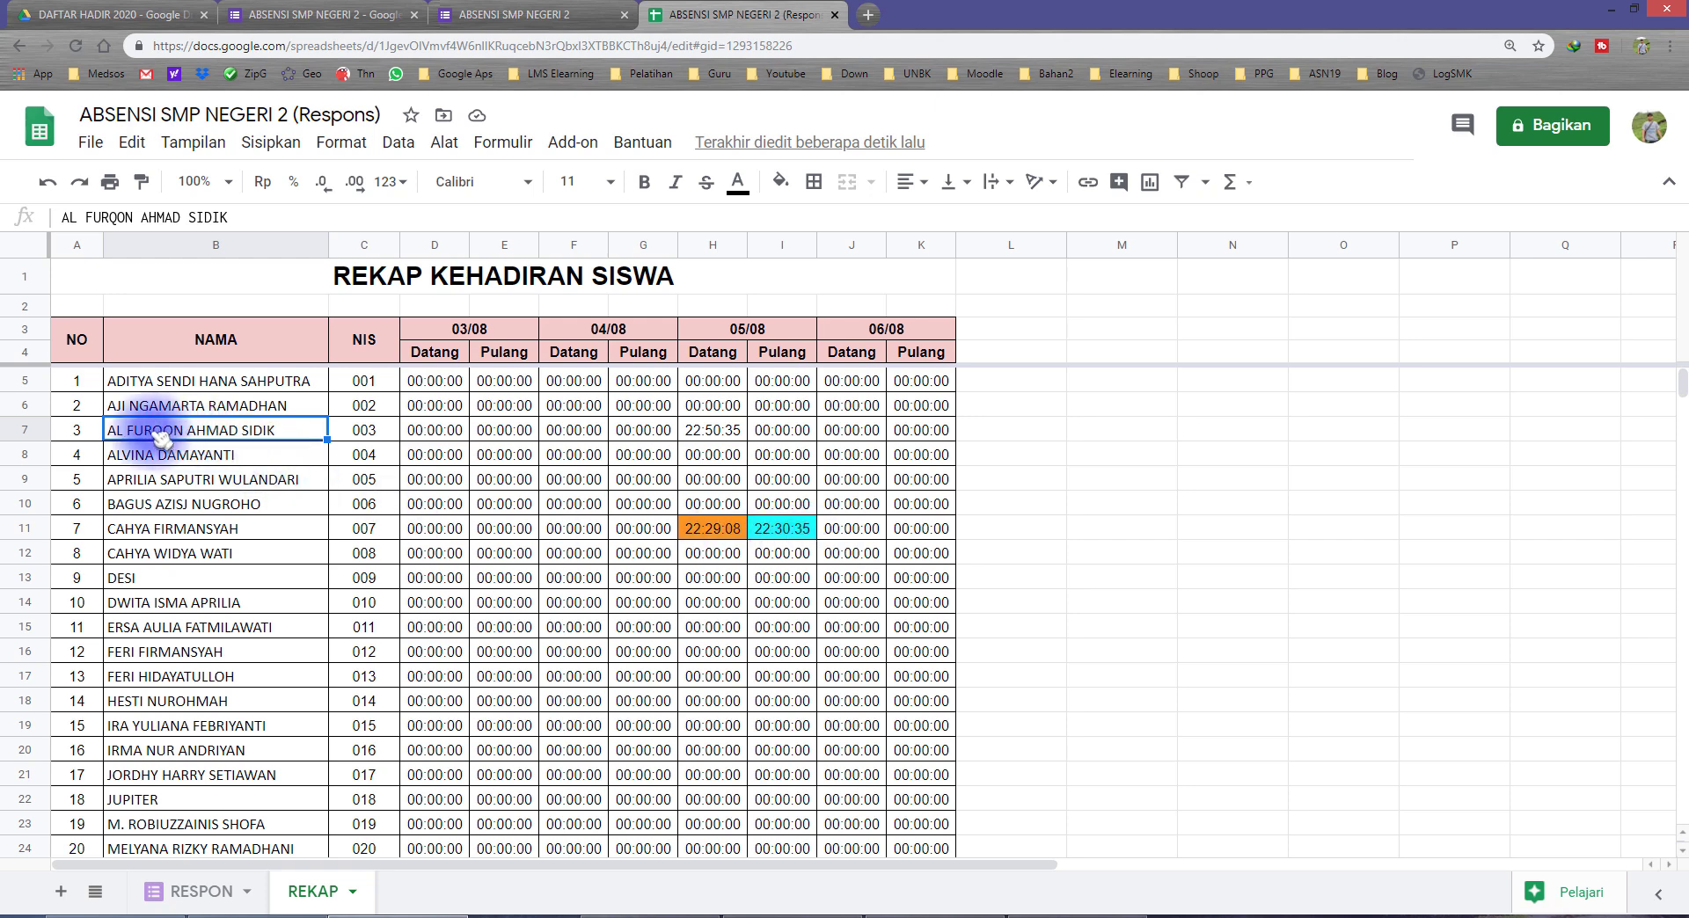
Step: Check the arrival time and formula in H7 of the REKAP sheet against the system clock
left_click(728, 434)
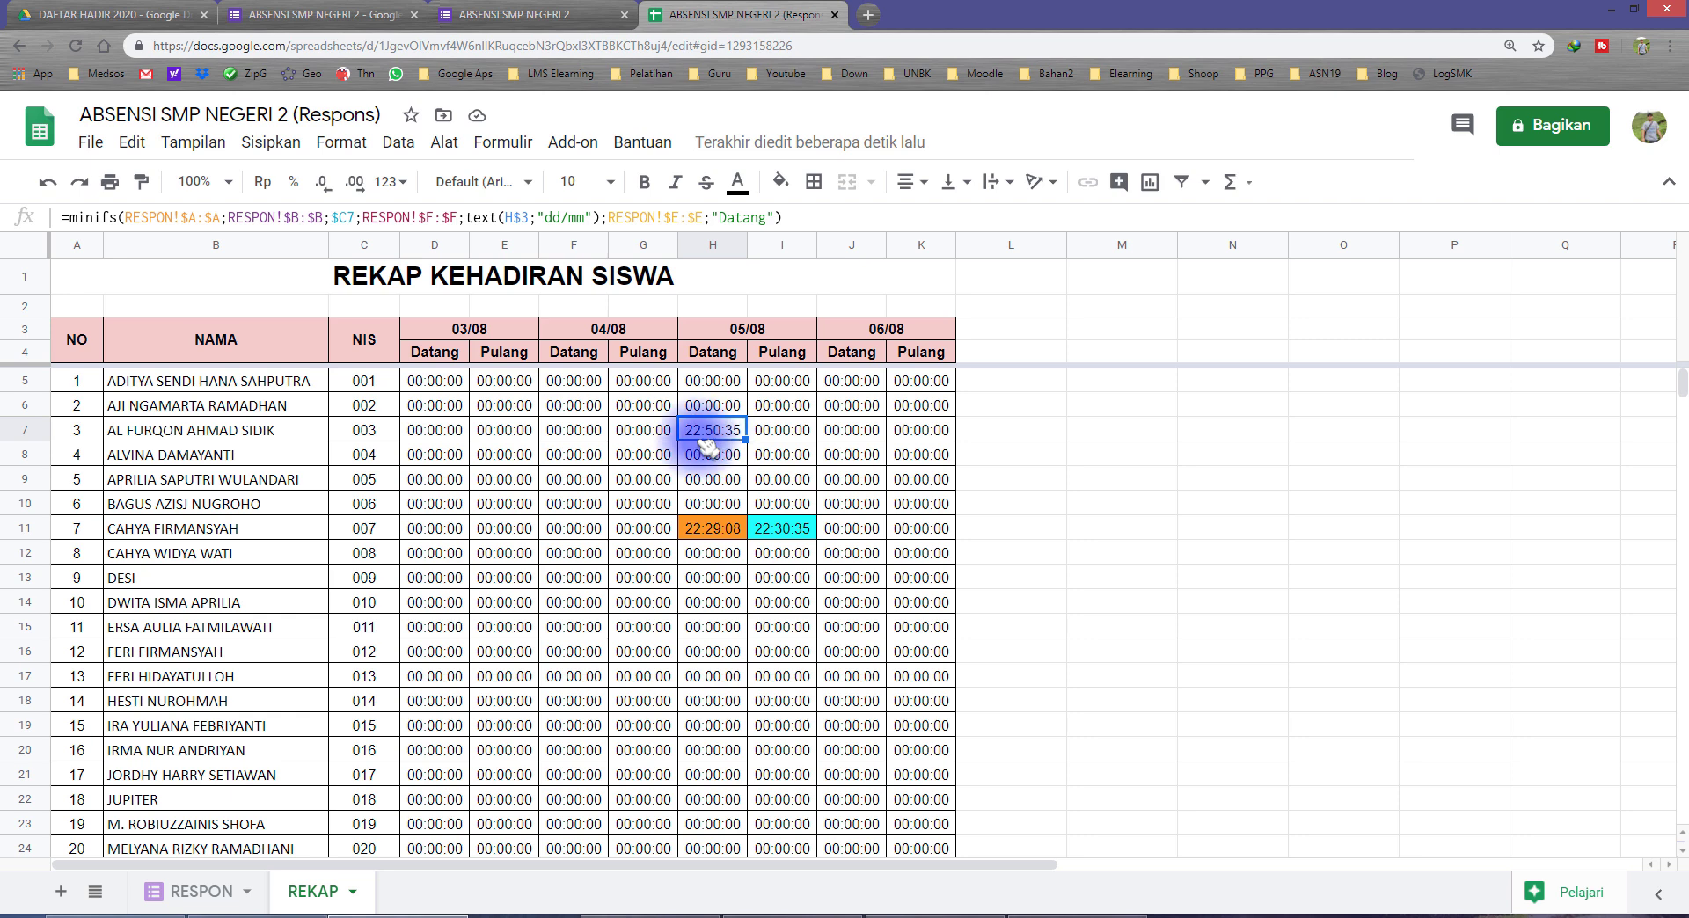
left_click(1650, 916)
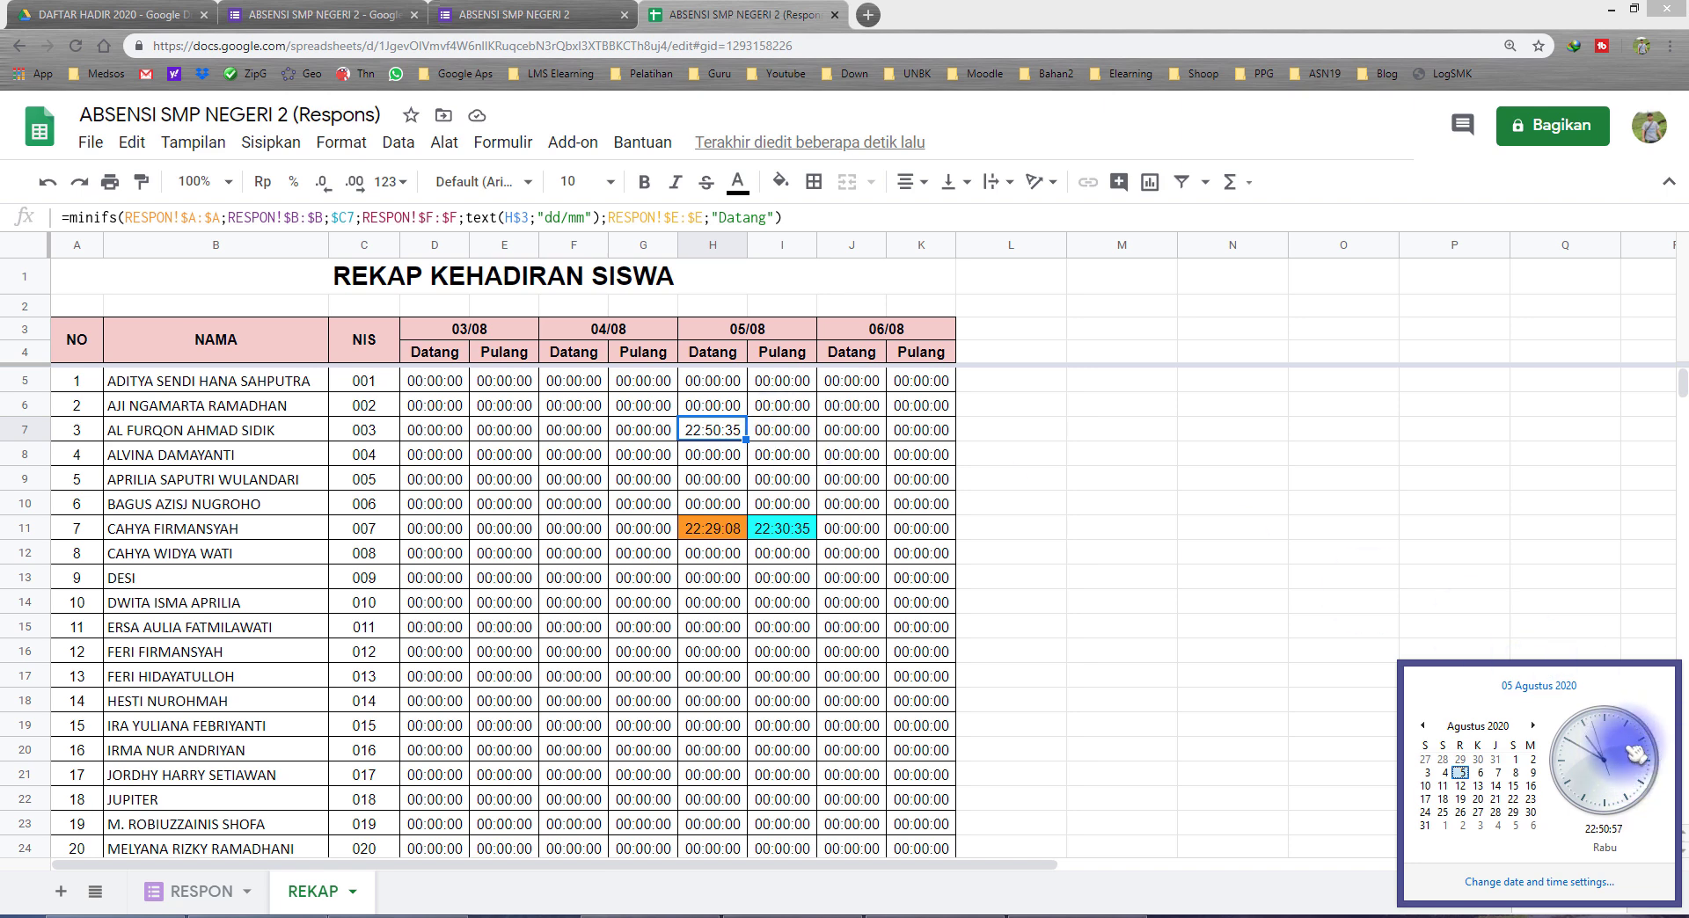
left_click(1143, 478)
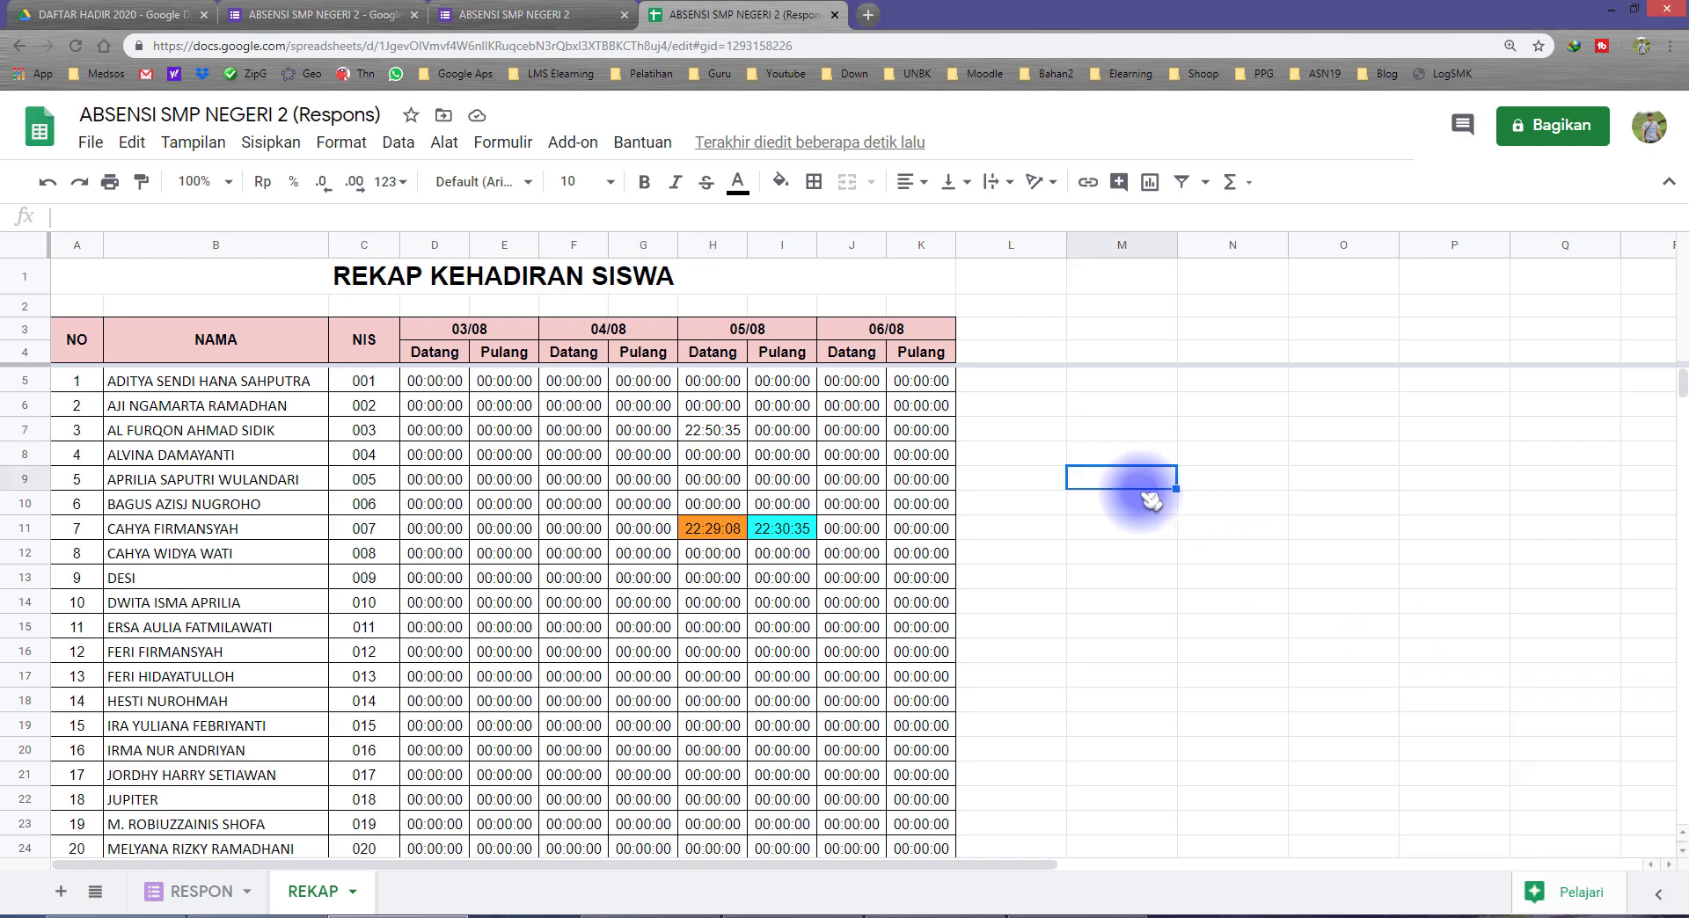
Step: Close the submitted form page and open a fresh preview of the attendance form from its editor
left_click(556, 9)
left_click(623, 15)
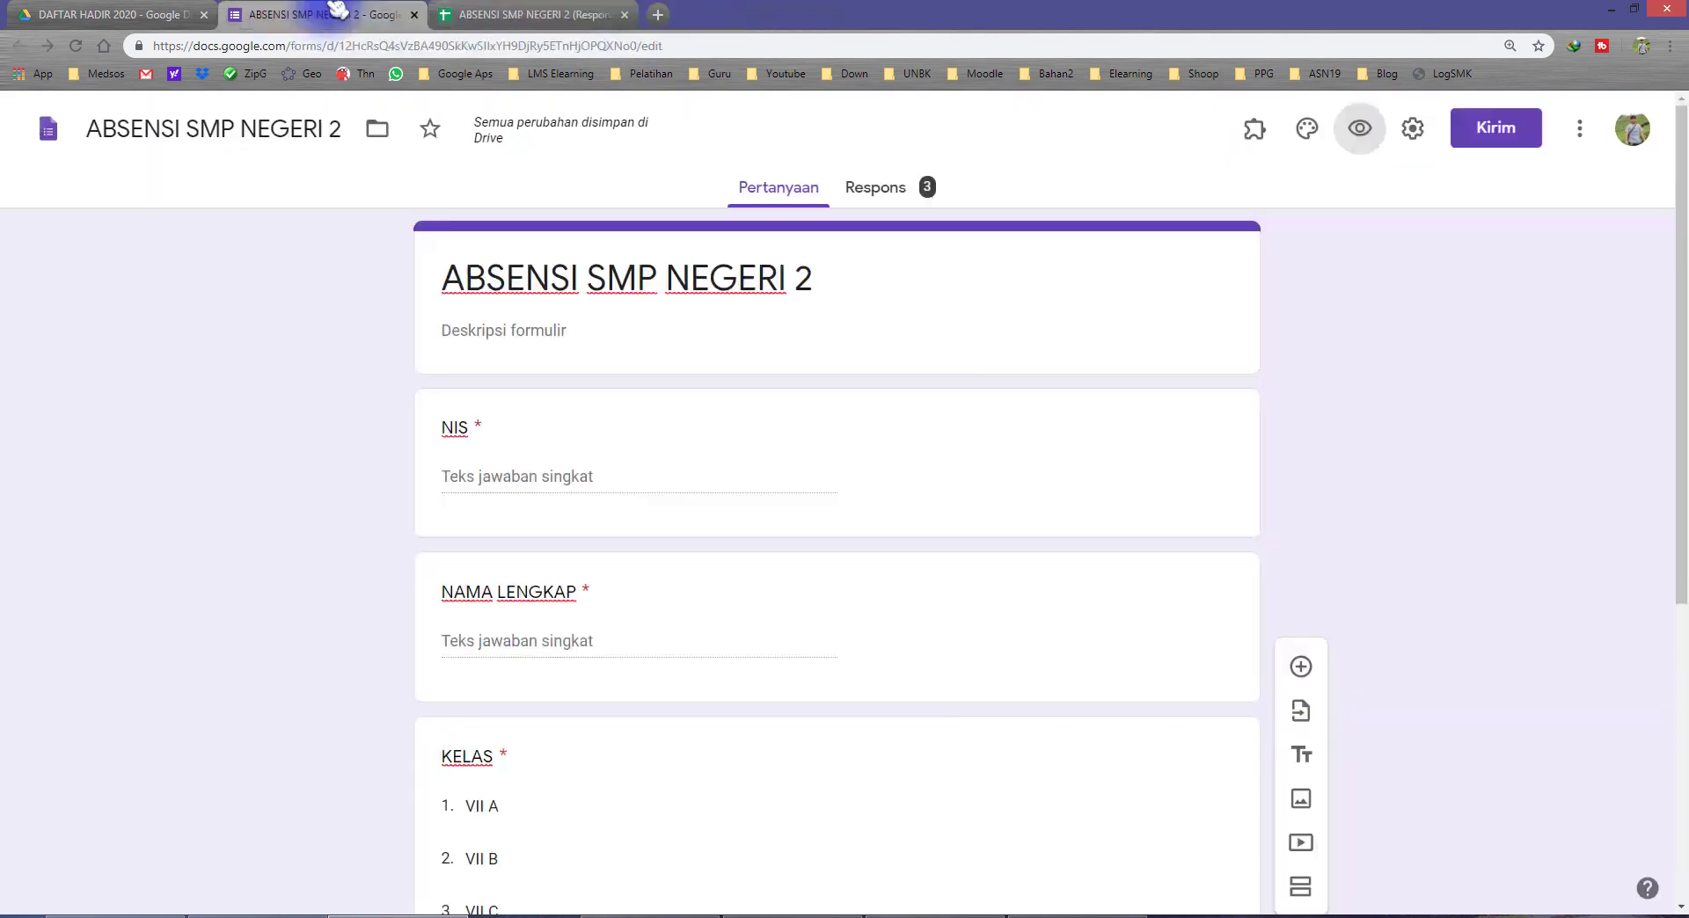
left_click(1360, 128)
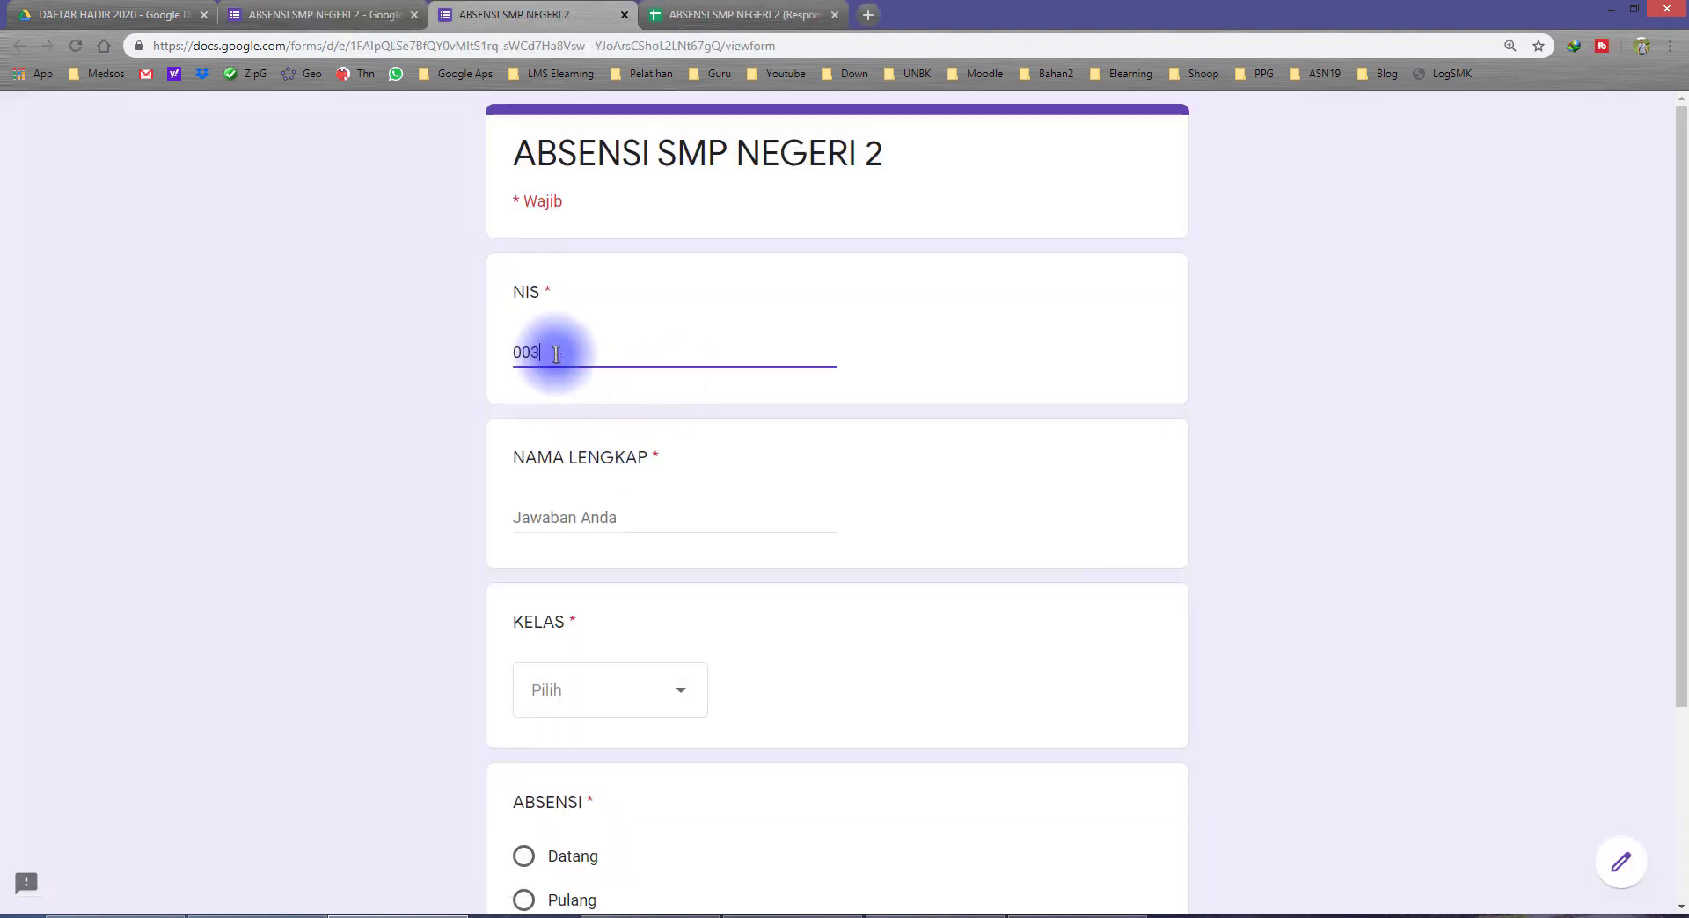
Step: Submit a second Datang response with REKAP row 7's student NIS and full name, class VII C, and return to the recap spreadsheet
left_click(762, 12)
left_click(547, 10)
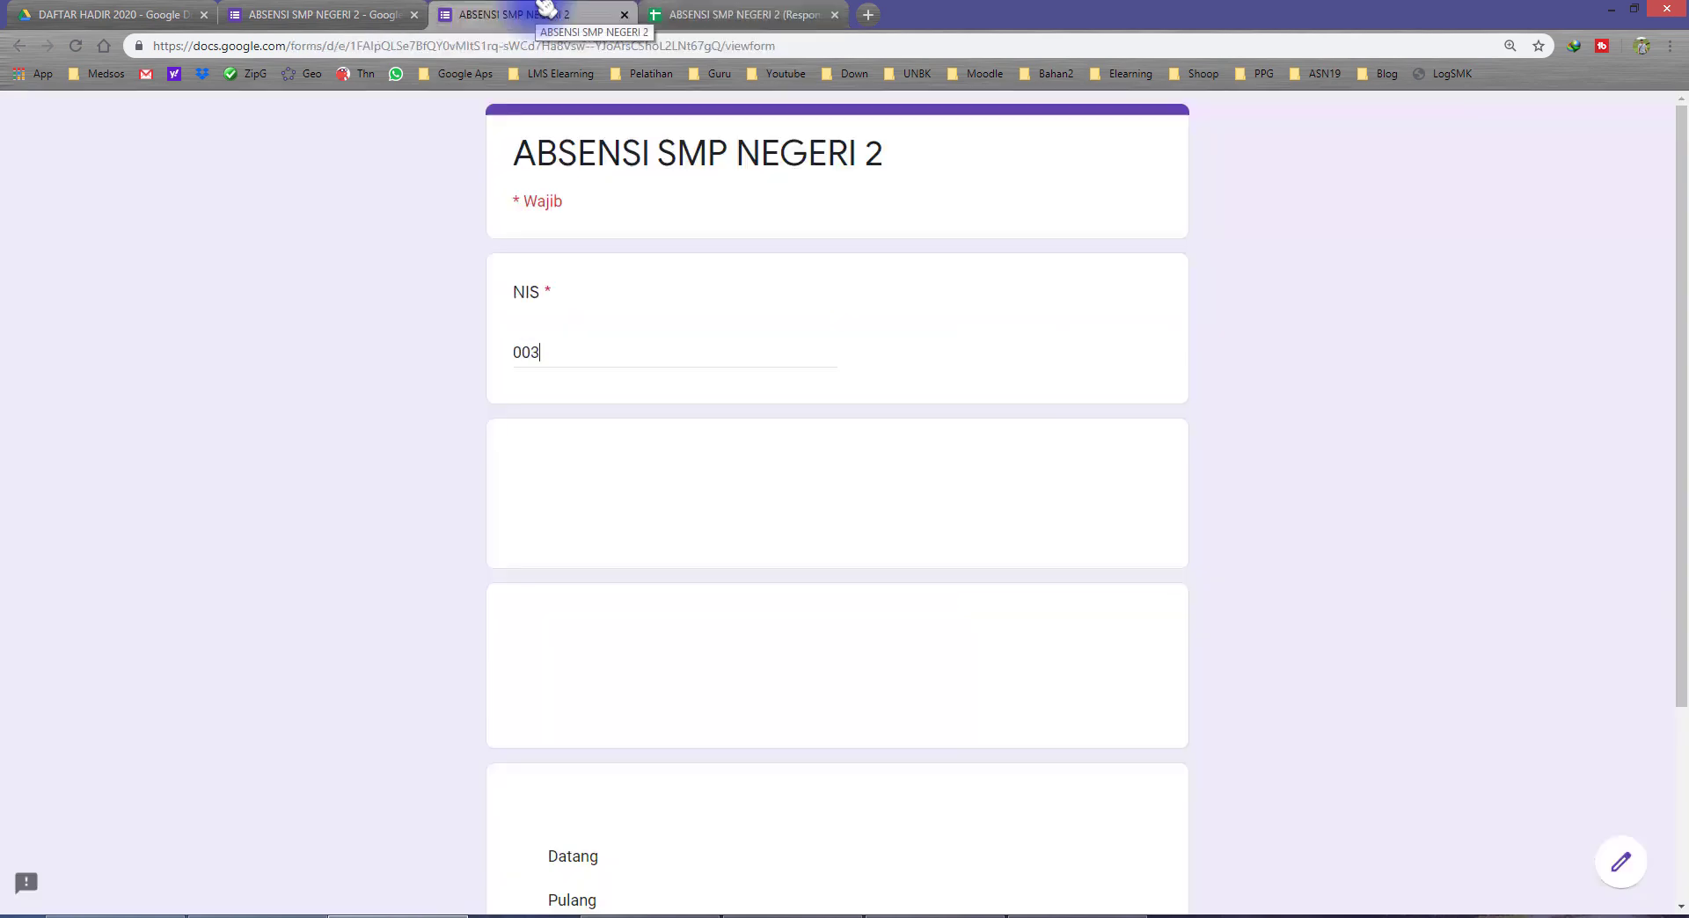
left_click(618, 361)
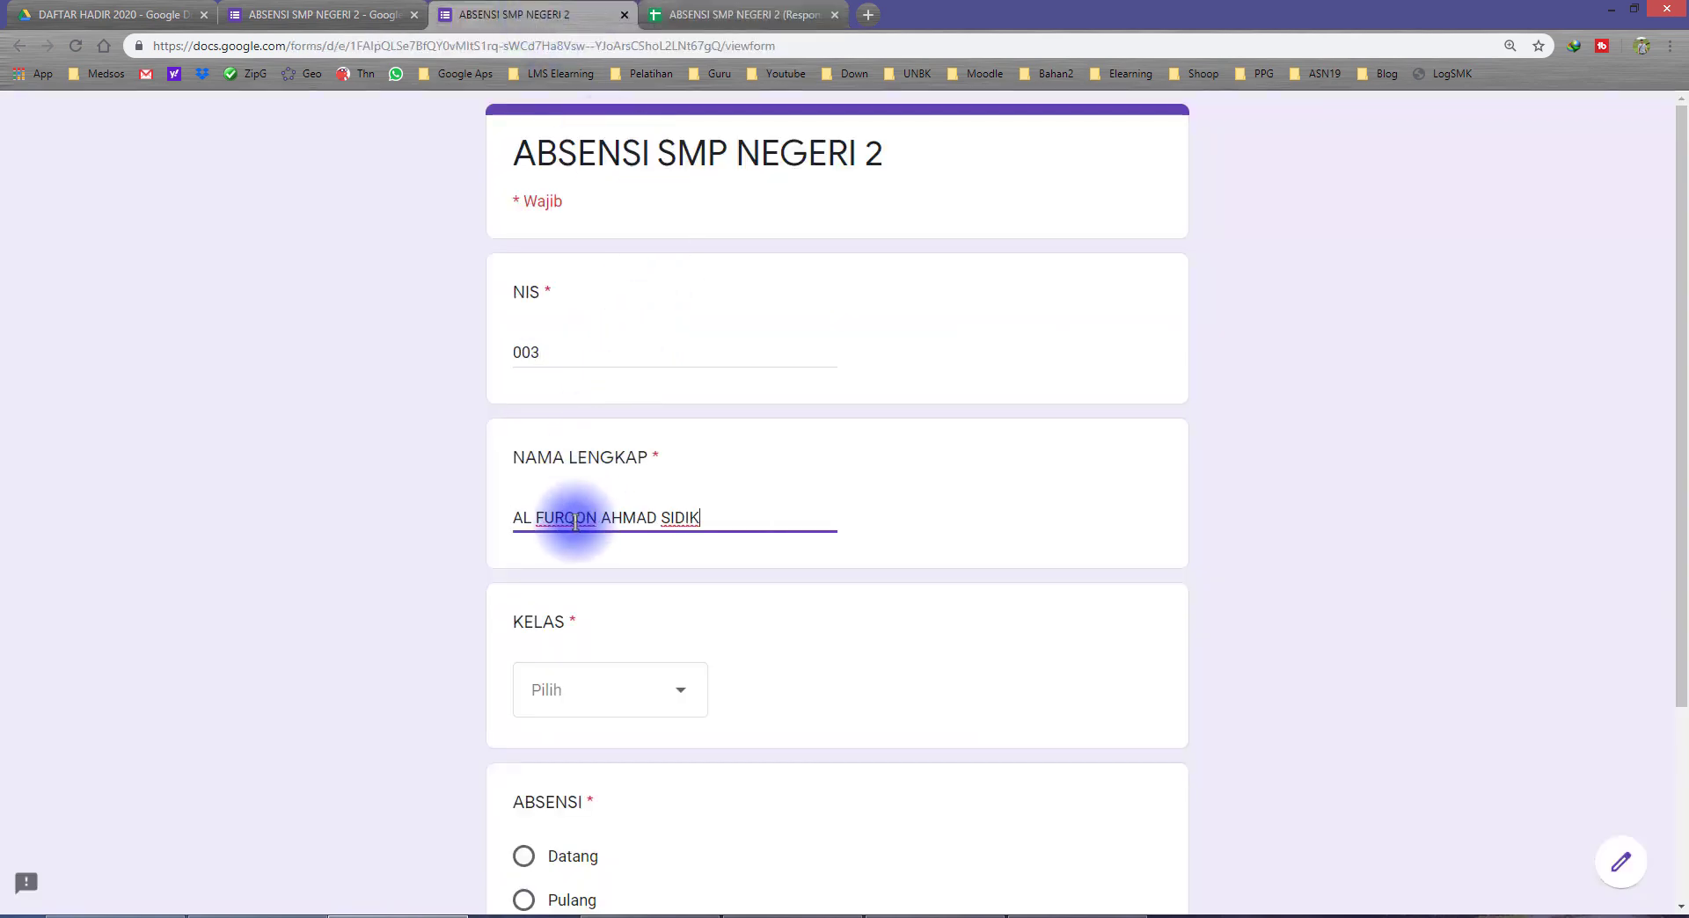
left_click(584, 695)
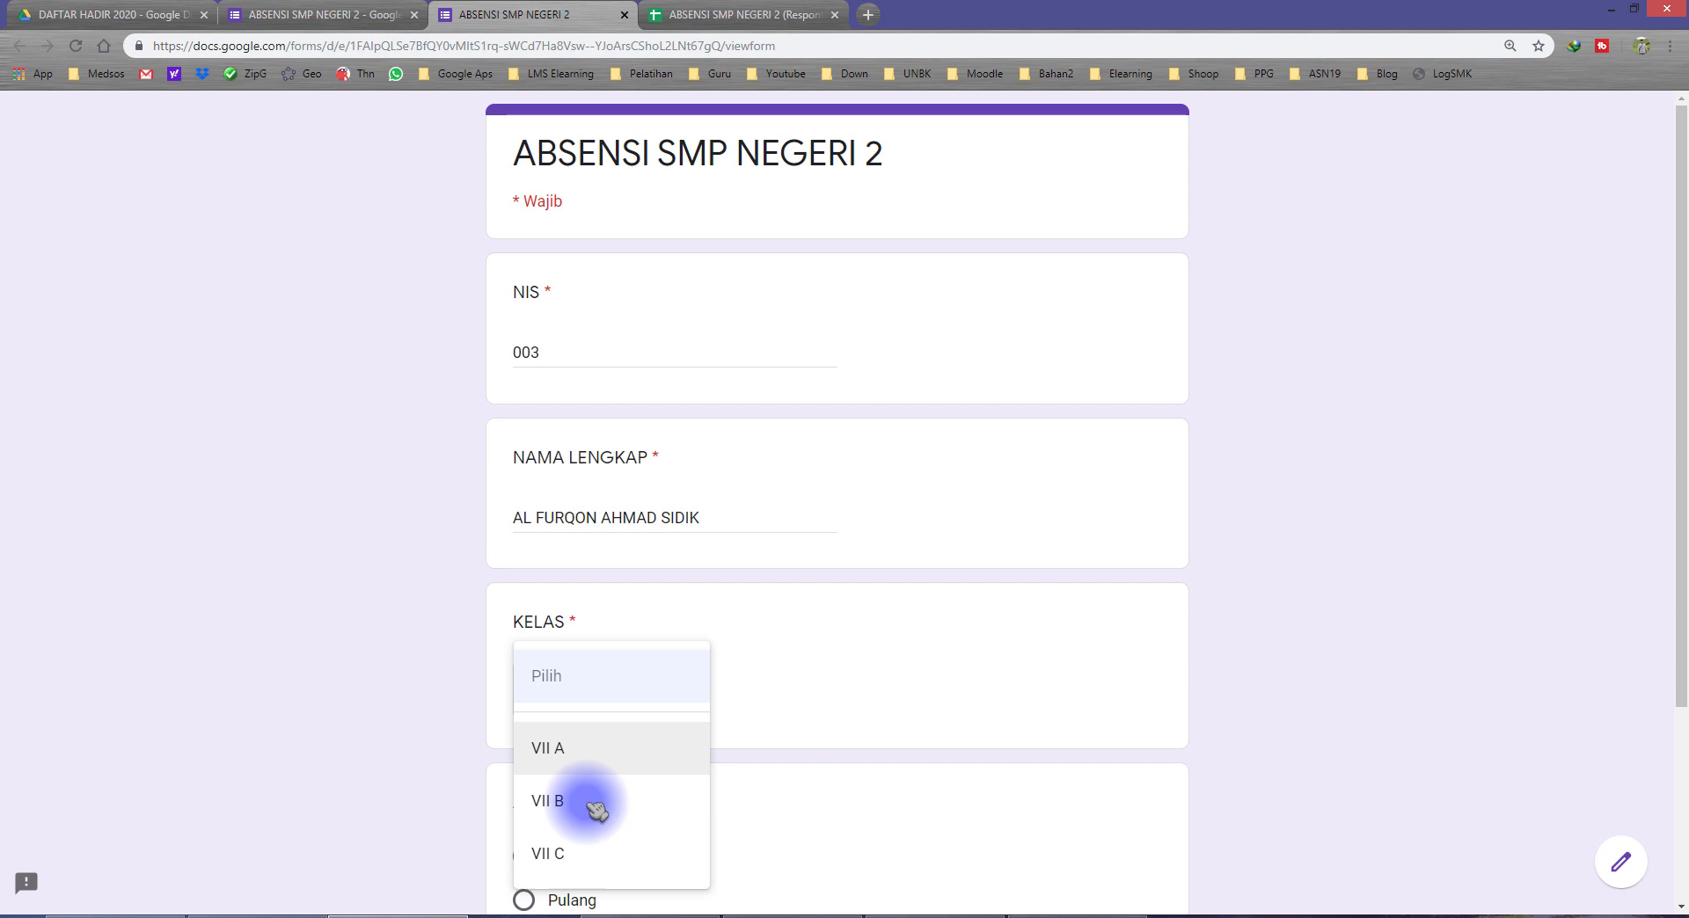
left_click(580, 853)
scroll(445, 753, "down", 2)
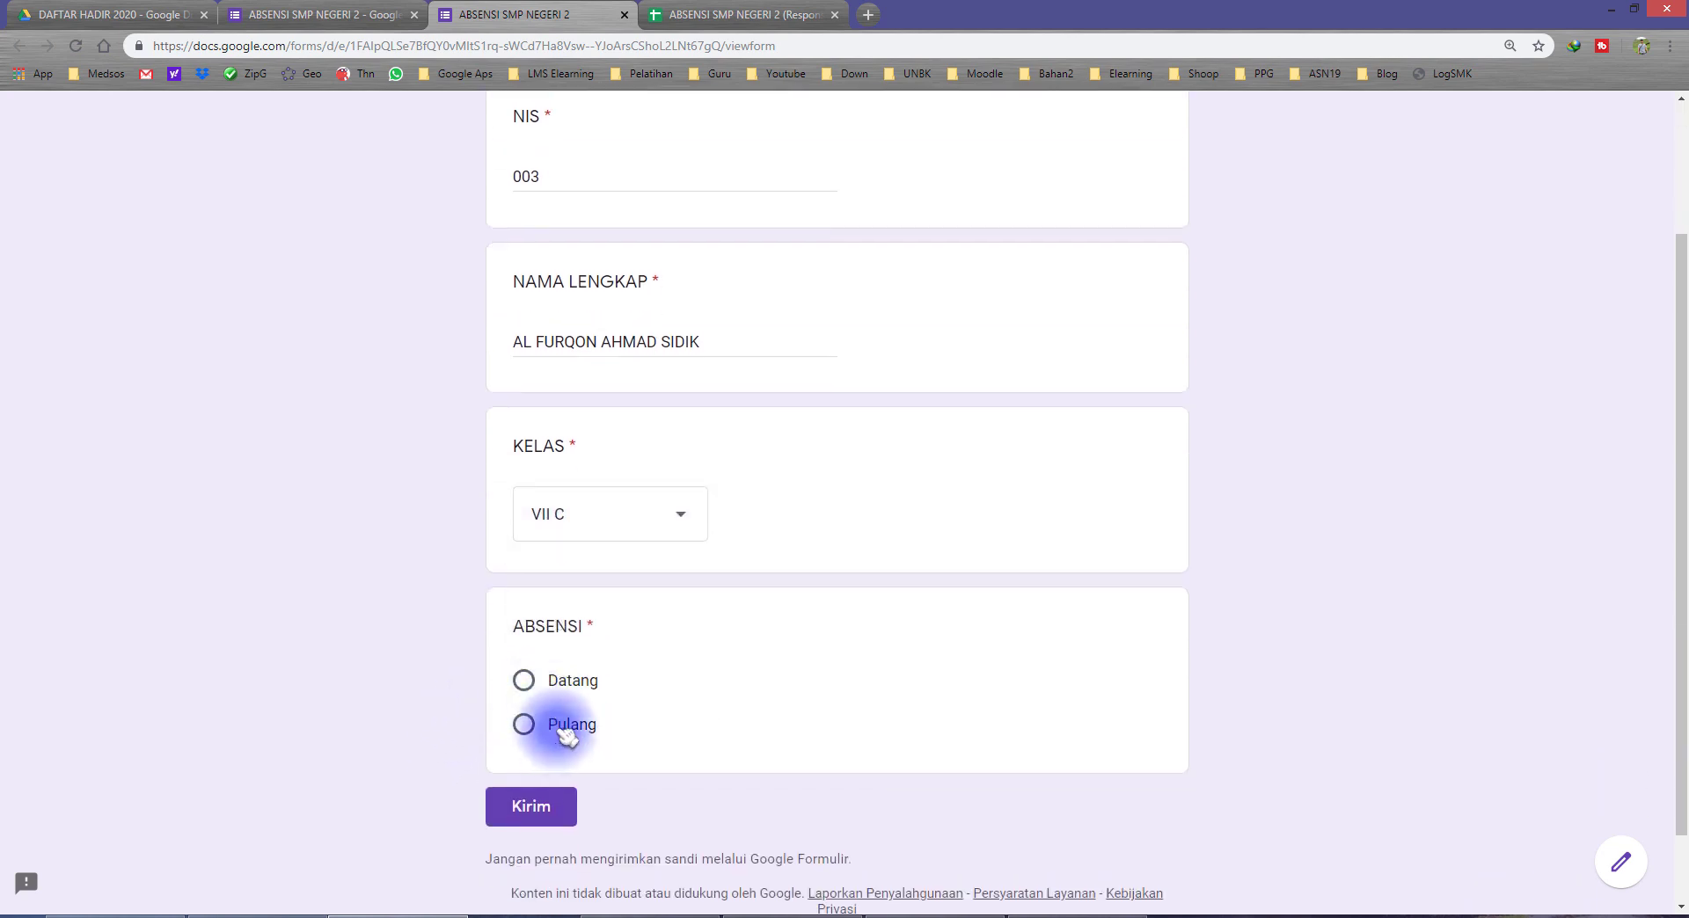
left_click(567, 736)
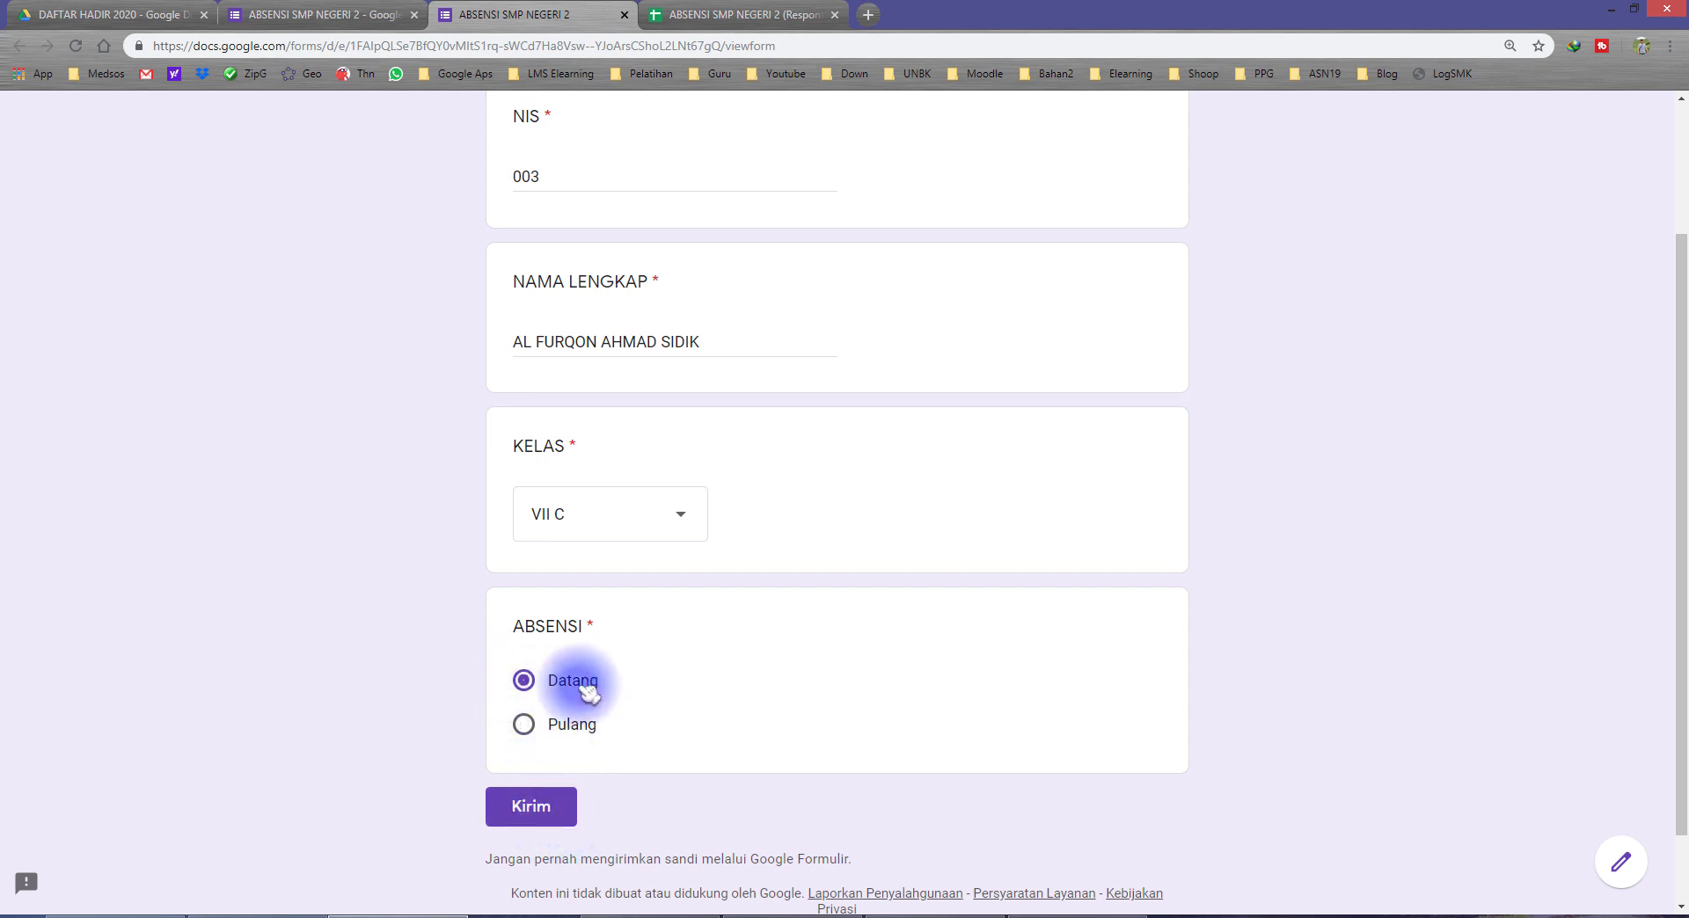
left_click(543, 820)
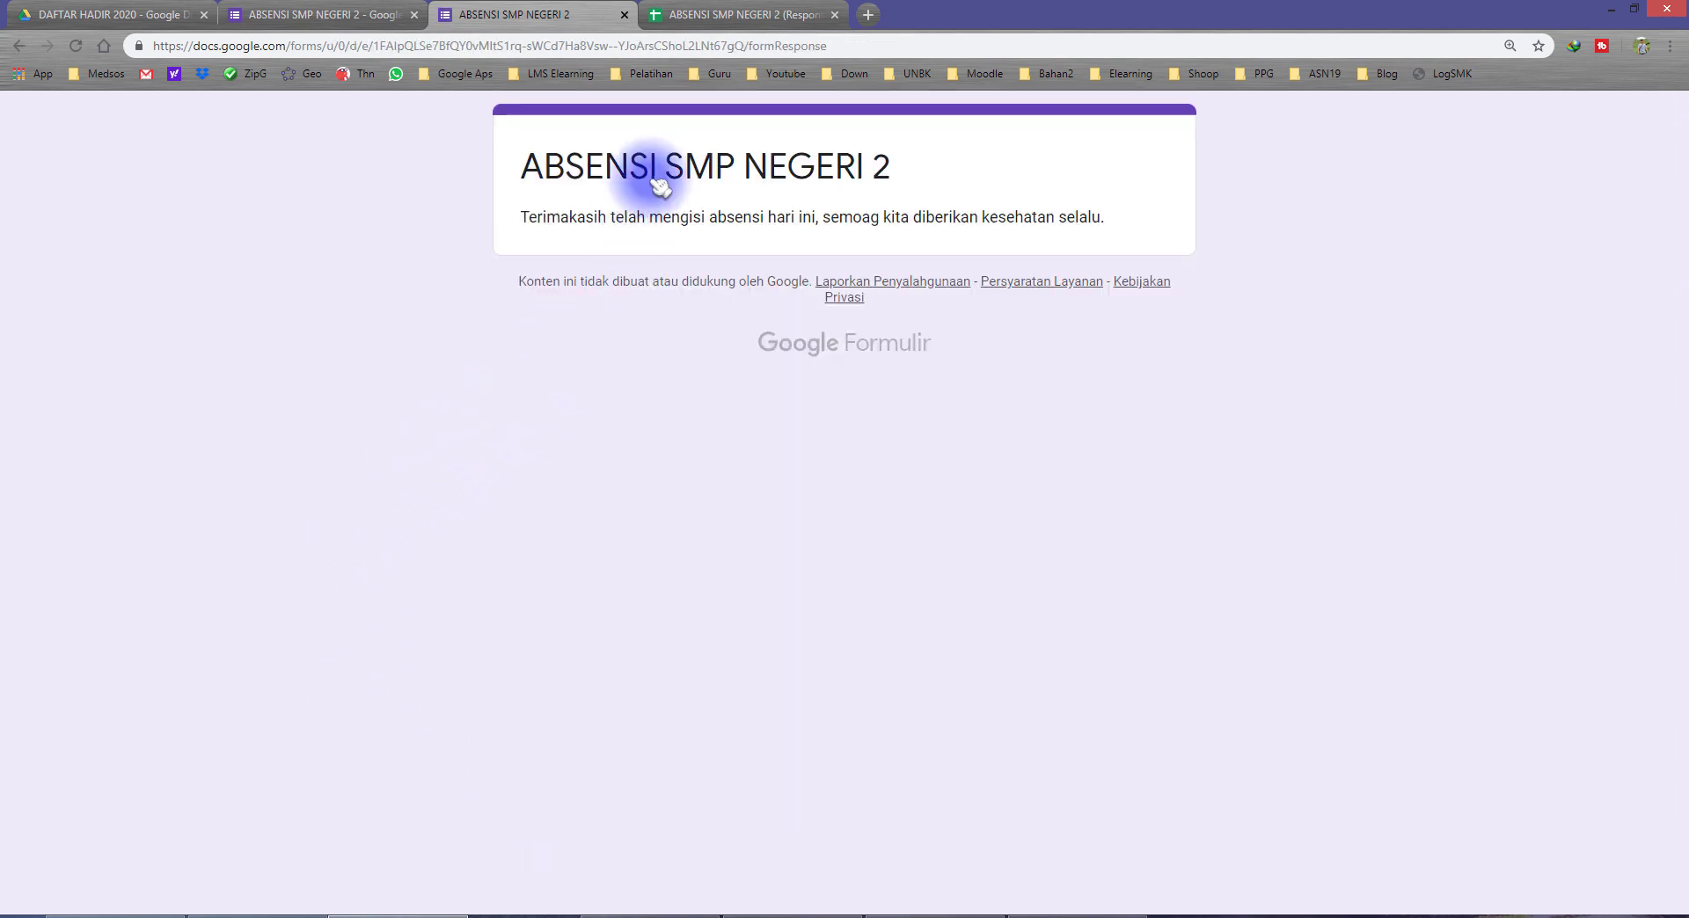
left_click(704, 17)
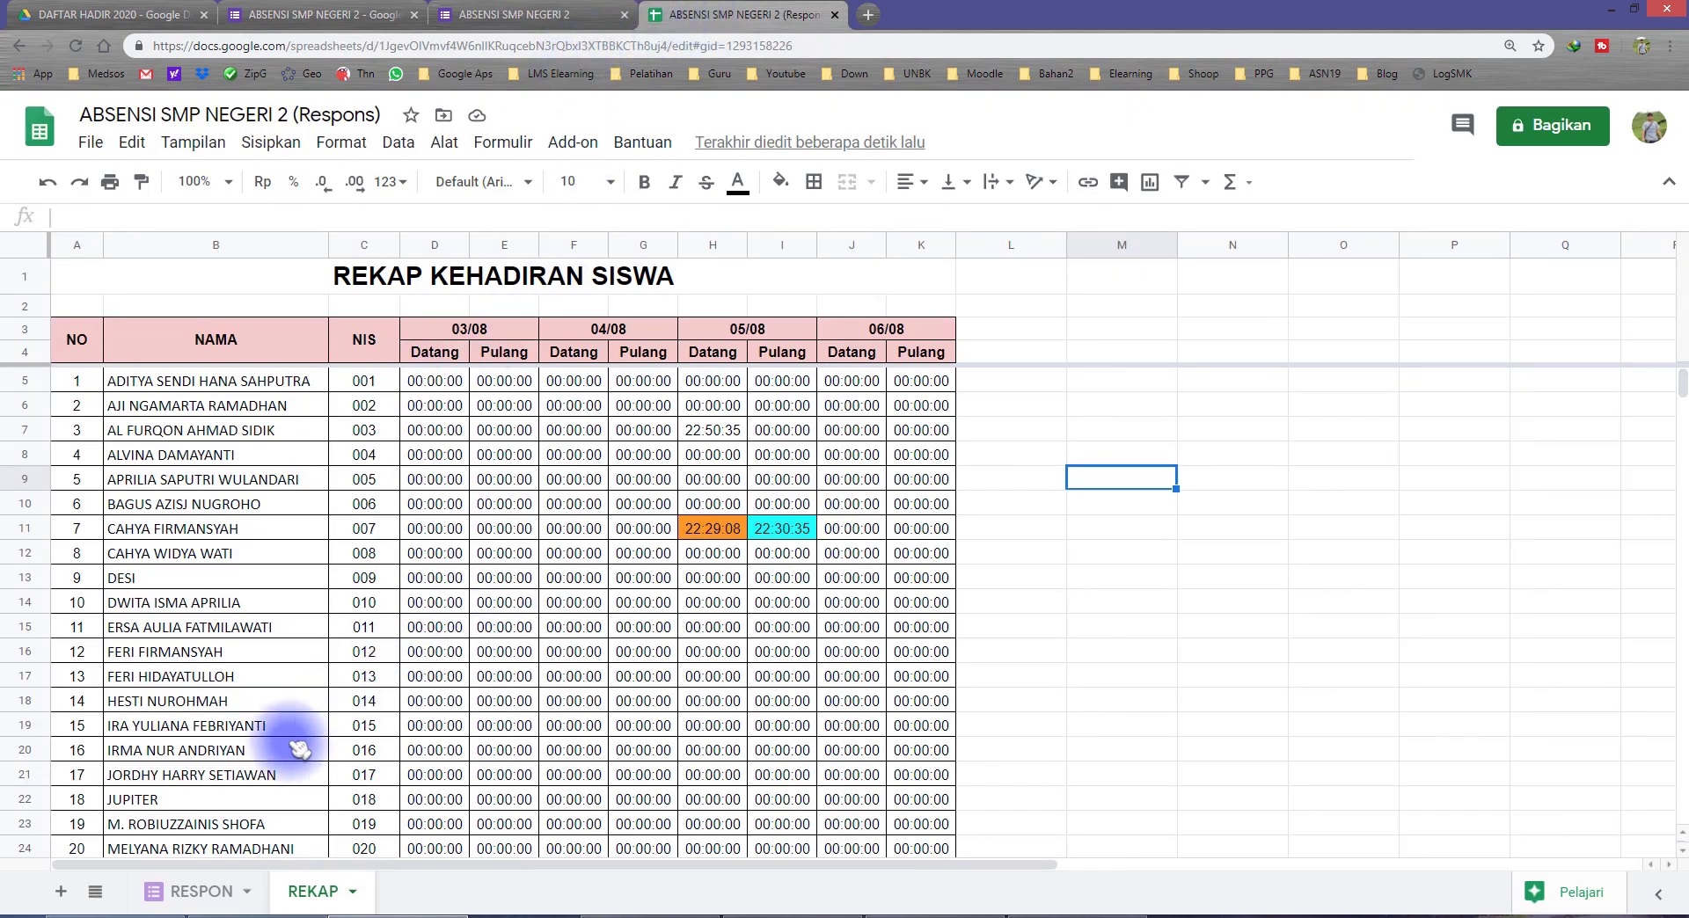
Step: On the RESPON sheet, widen the NAMA LENGKAP column to fit the full names and compare the Datang timestamps in A5 and A6
left_click(200, 892)
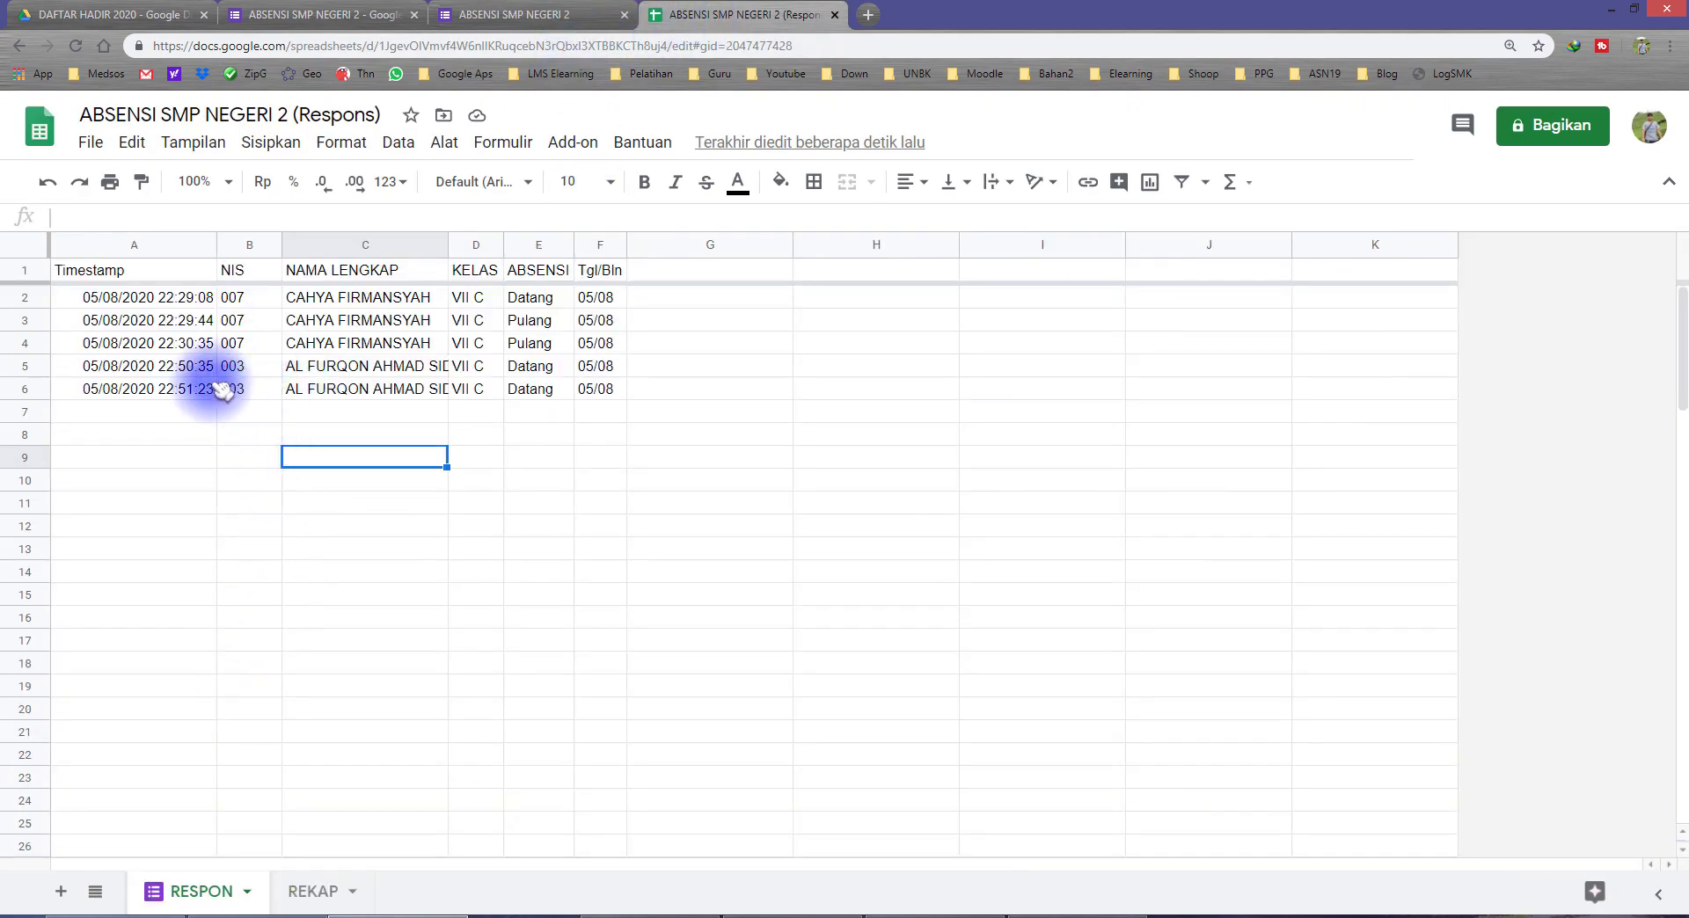
left_click_drag(187, 365, 589, 386)
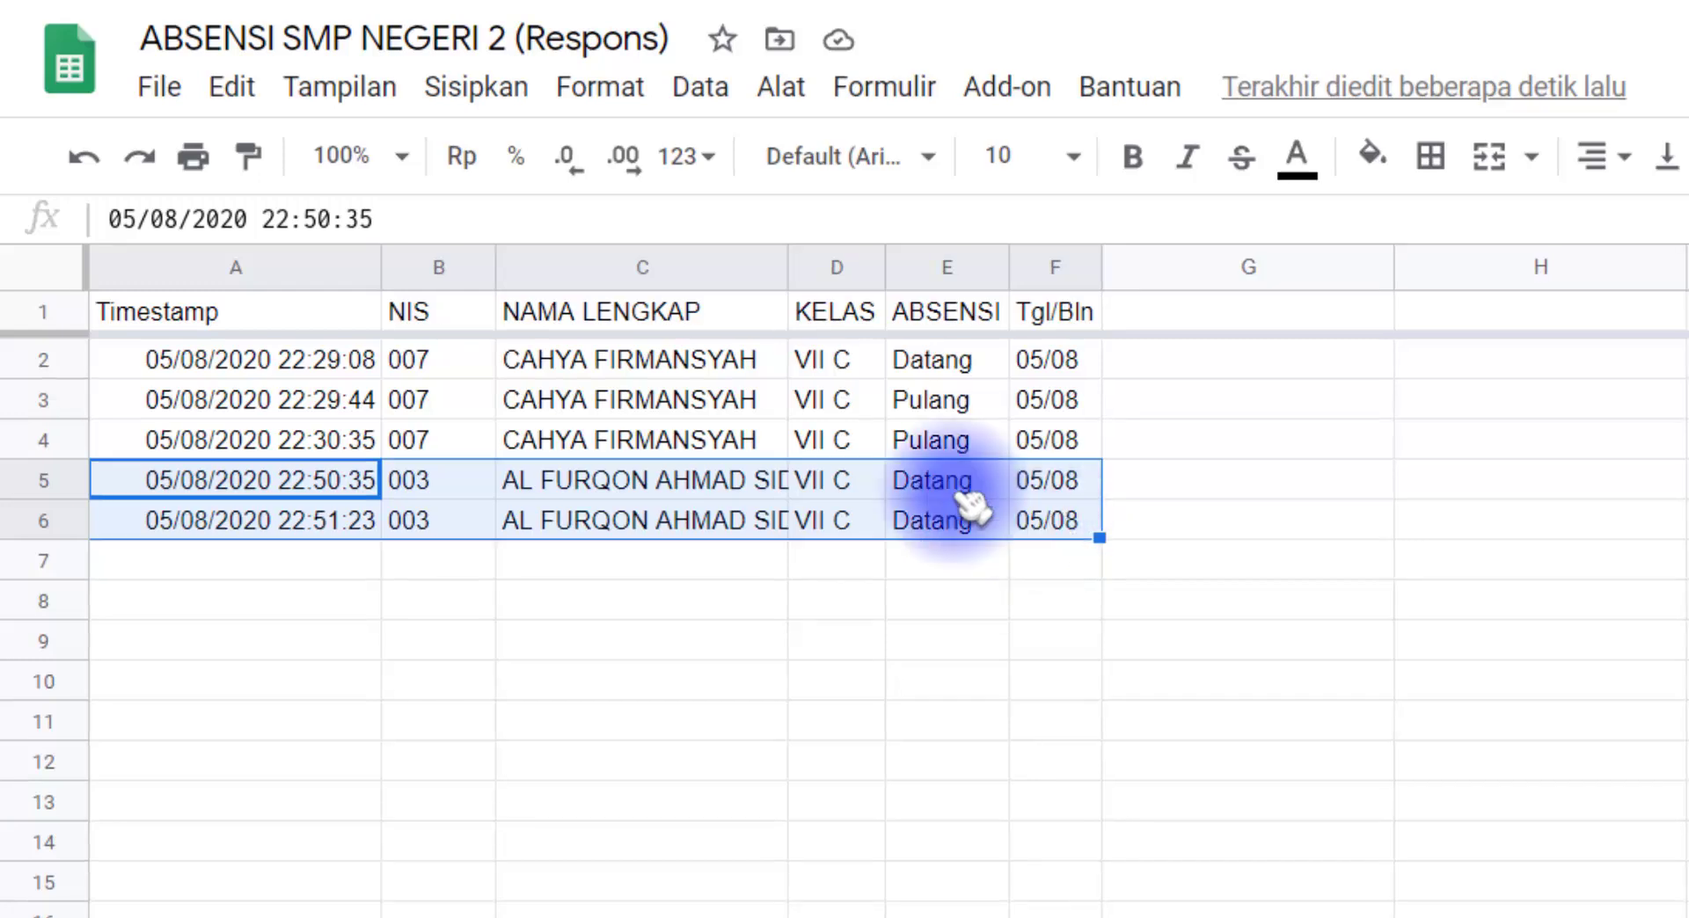
left_click(531, 370)
left_click(954, 536, "shift")
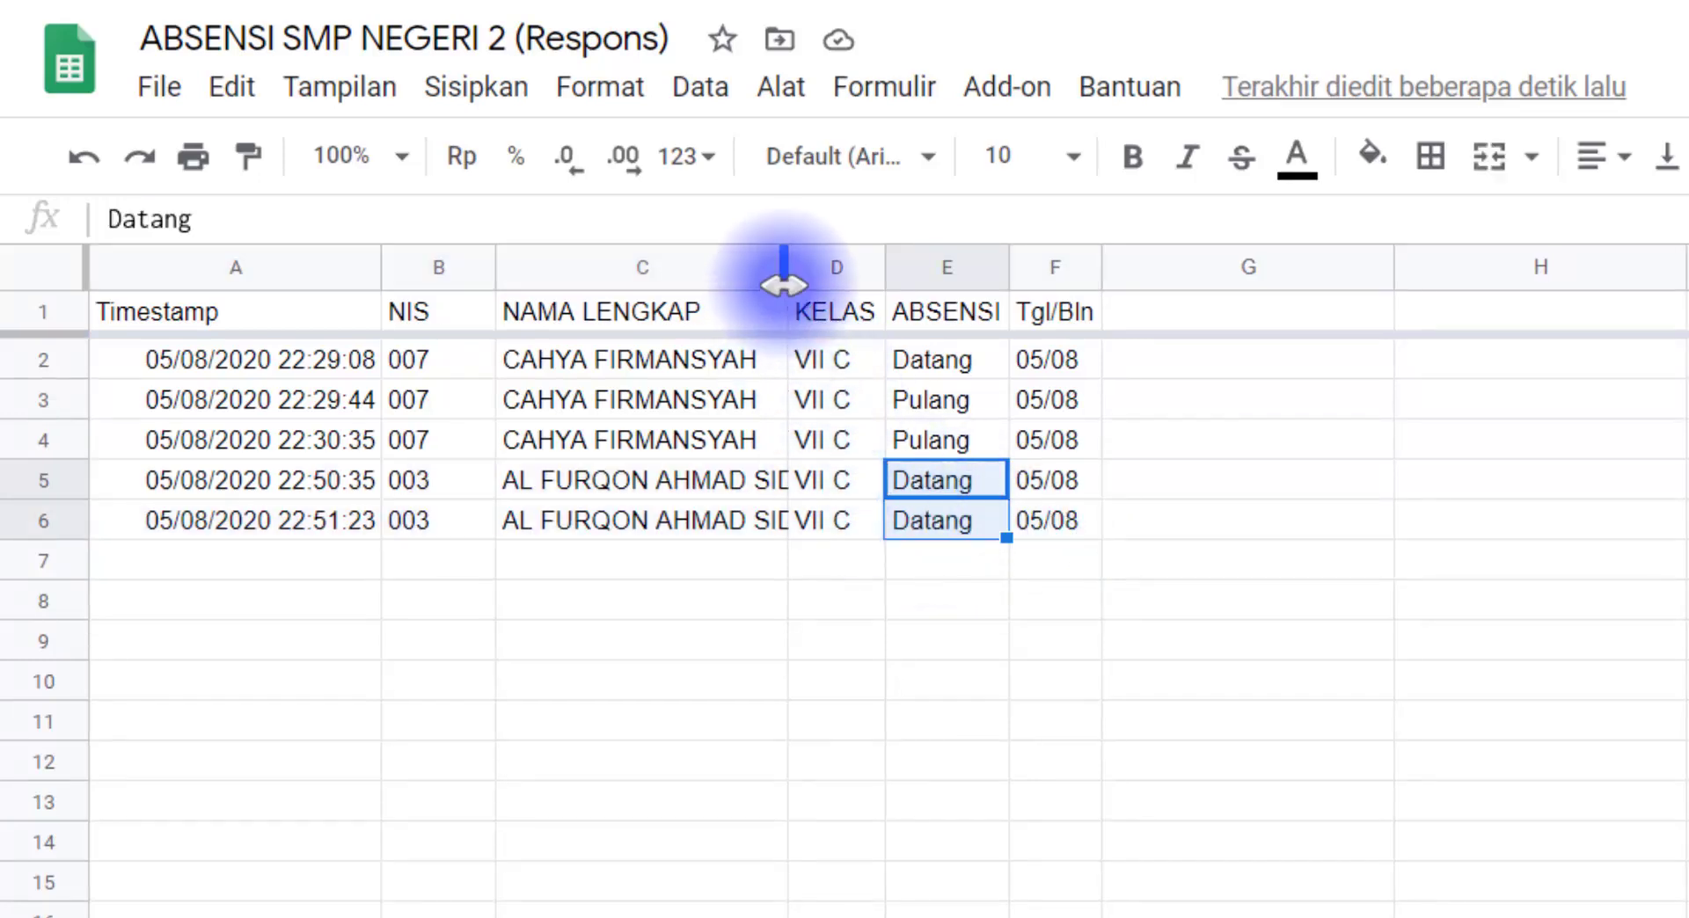
left_click_drag(780, 277, 827, 277)
left_click(357, 480)
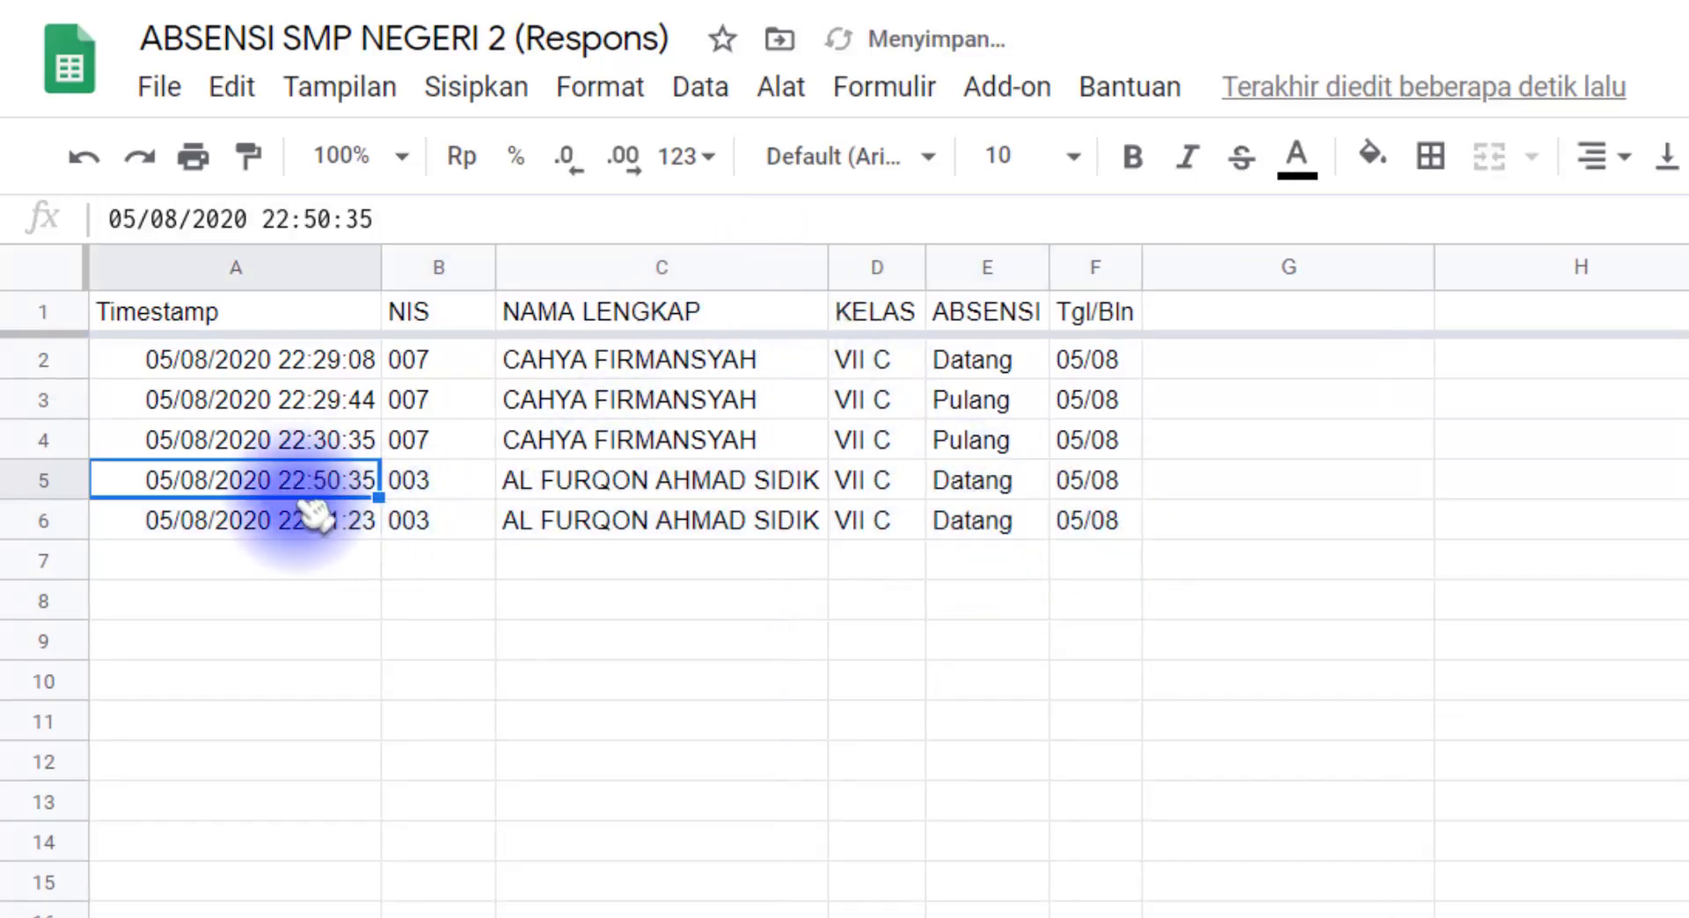
left_click(328, 532)
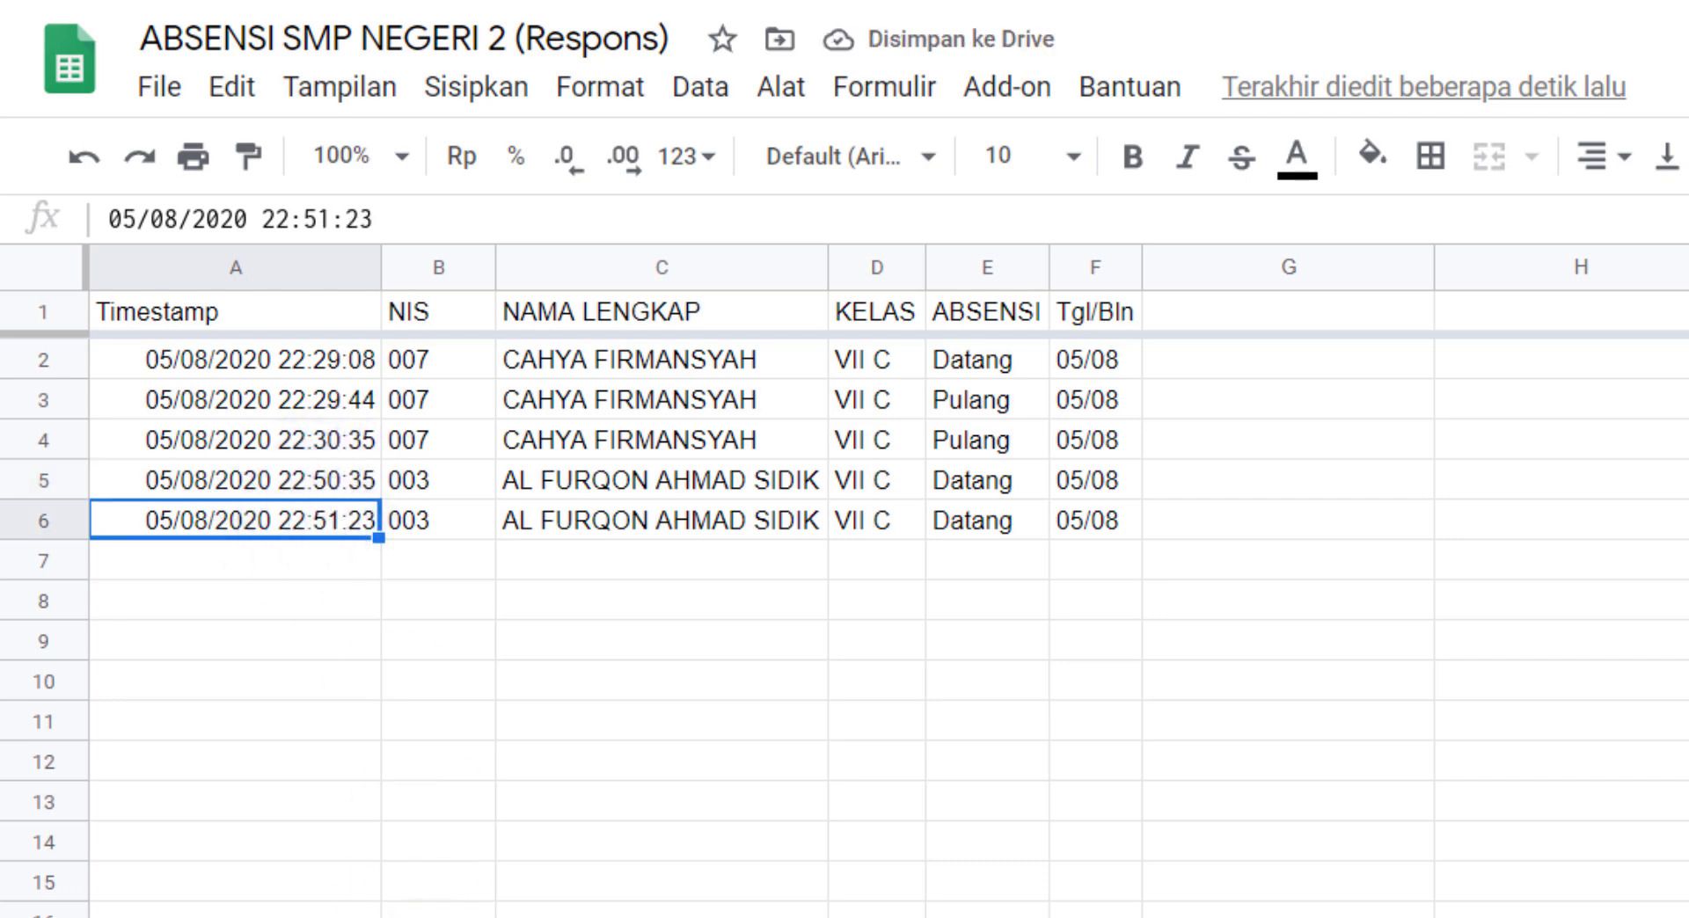
Step: Highlight the 05/08 Datang time in H7 of the REKAP sheet with a light green fill
left_click(440, 915)
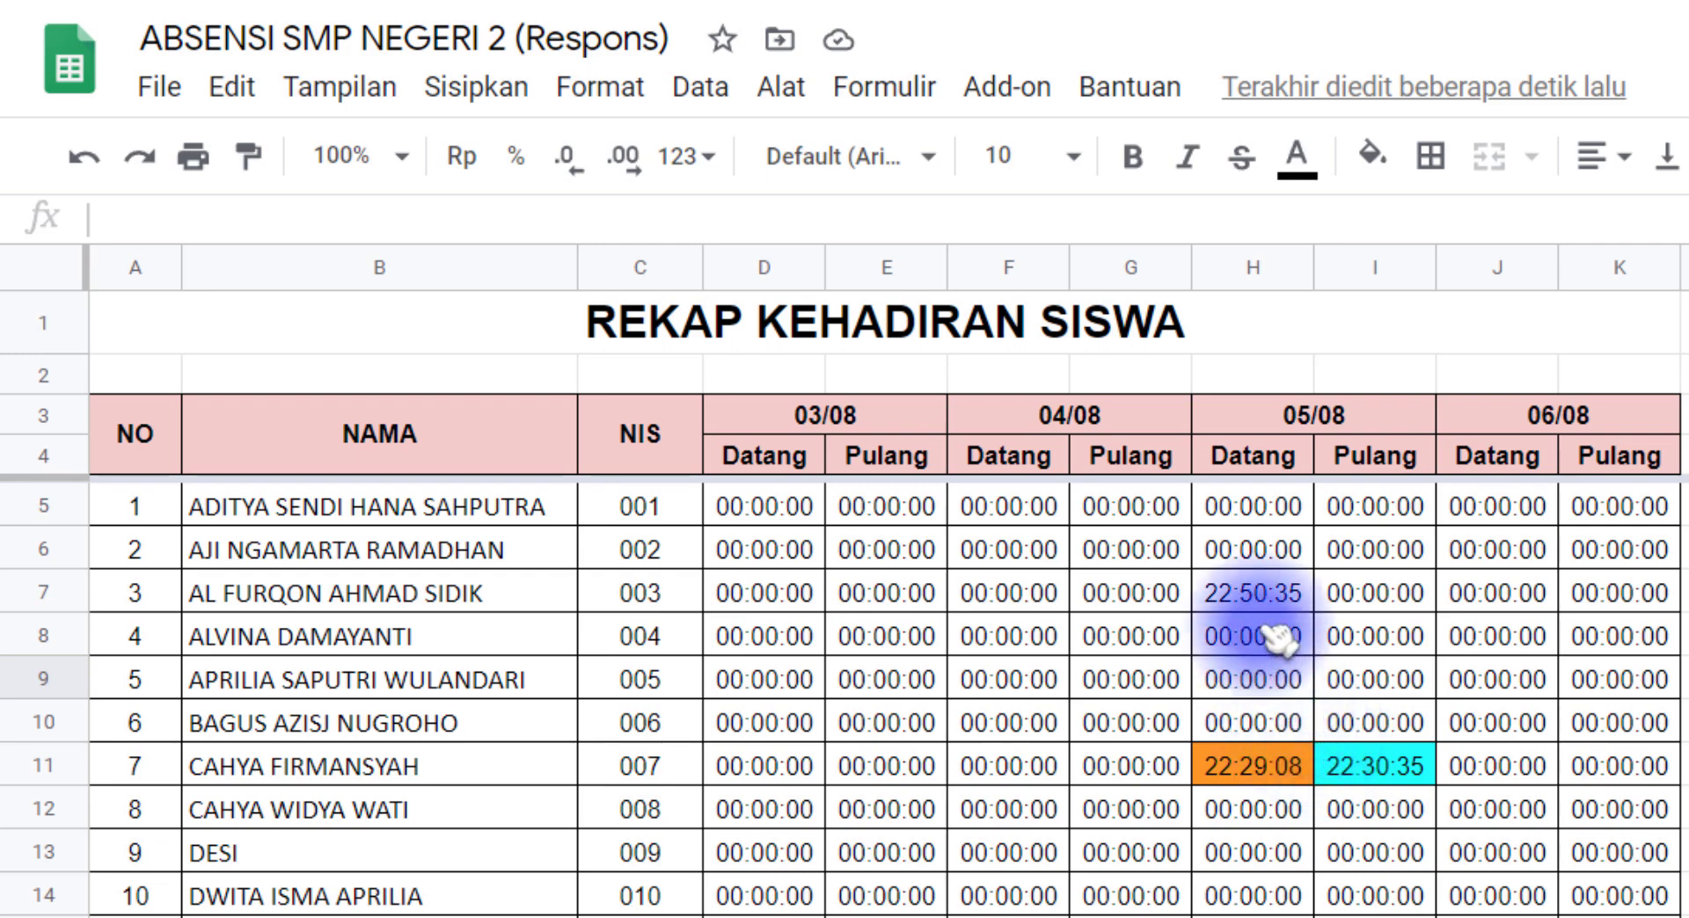
left_click(1259, 595)
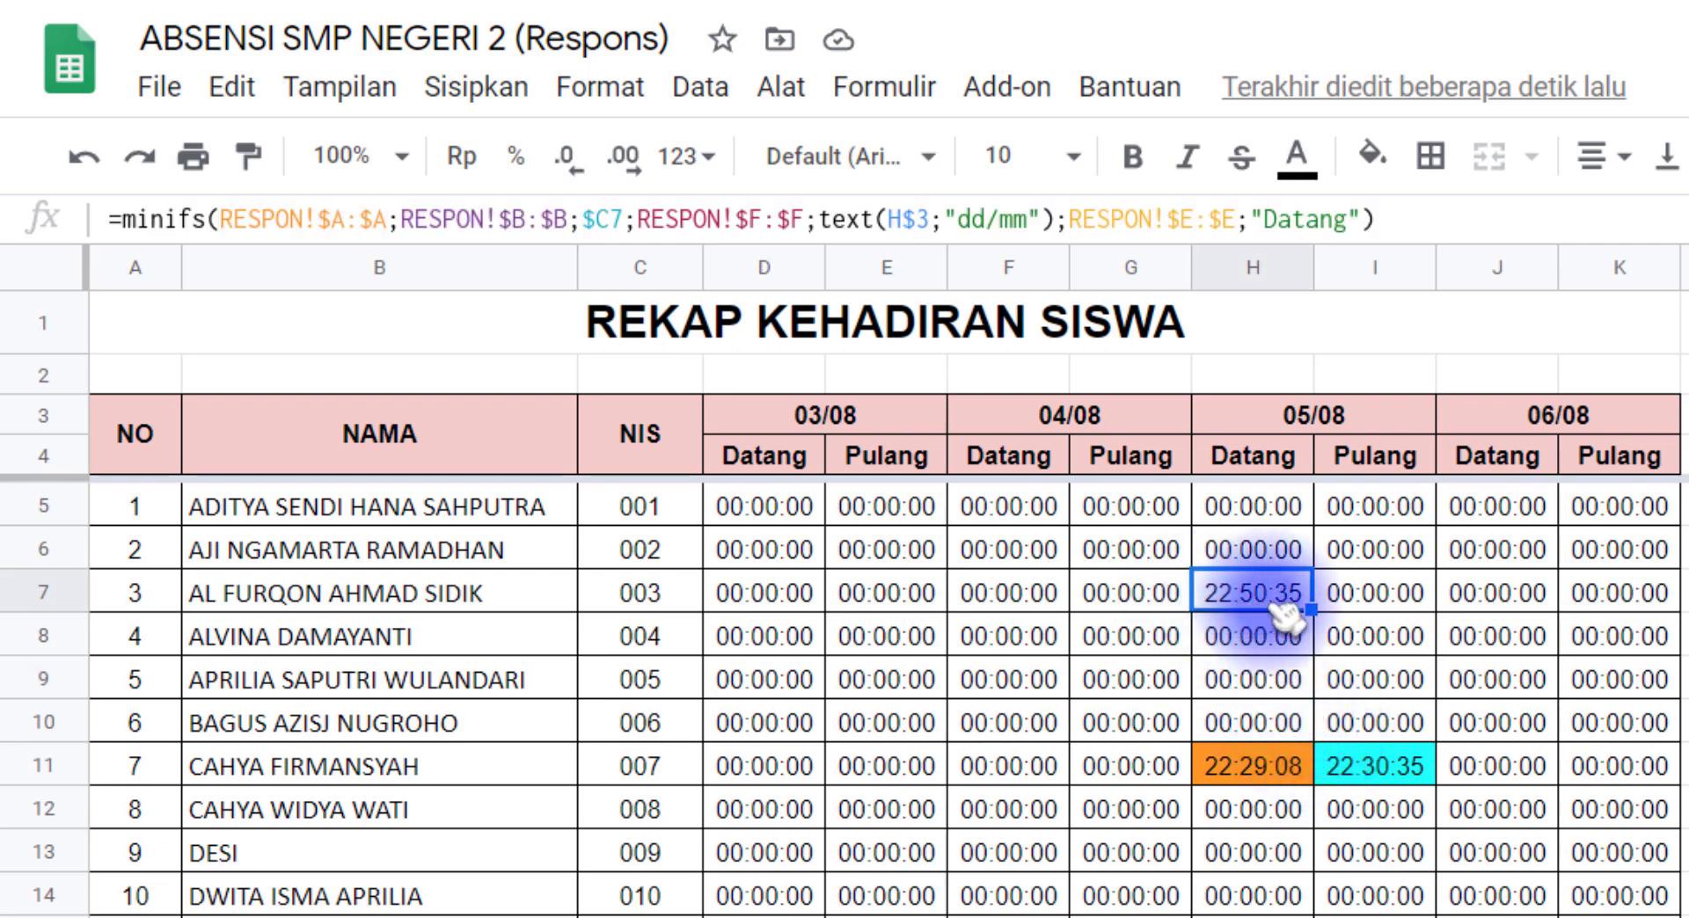
left_click(1377, 158)
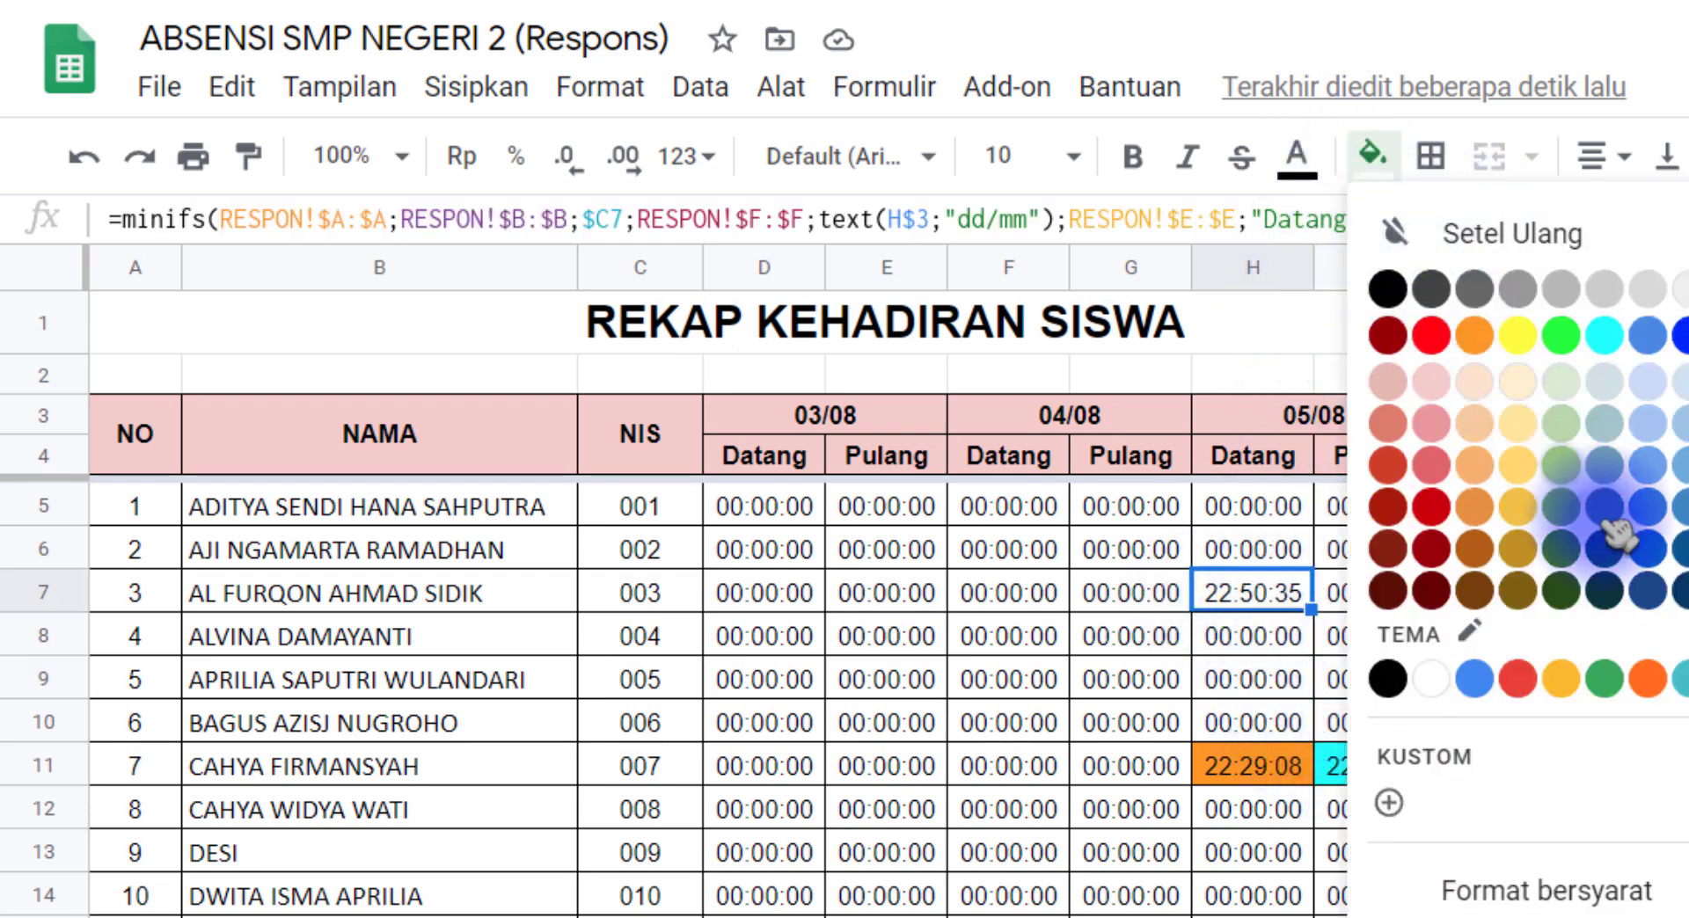
left_click(1558, 431)
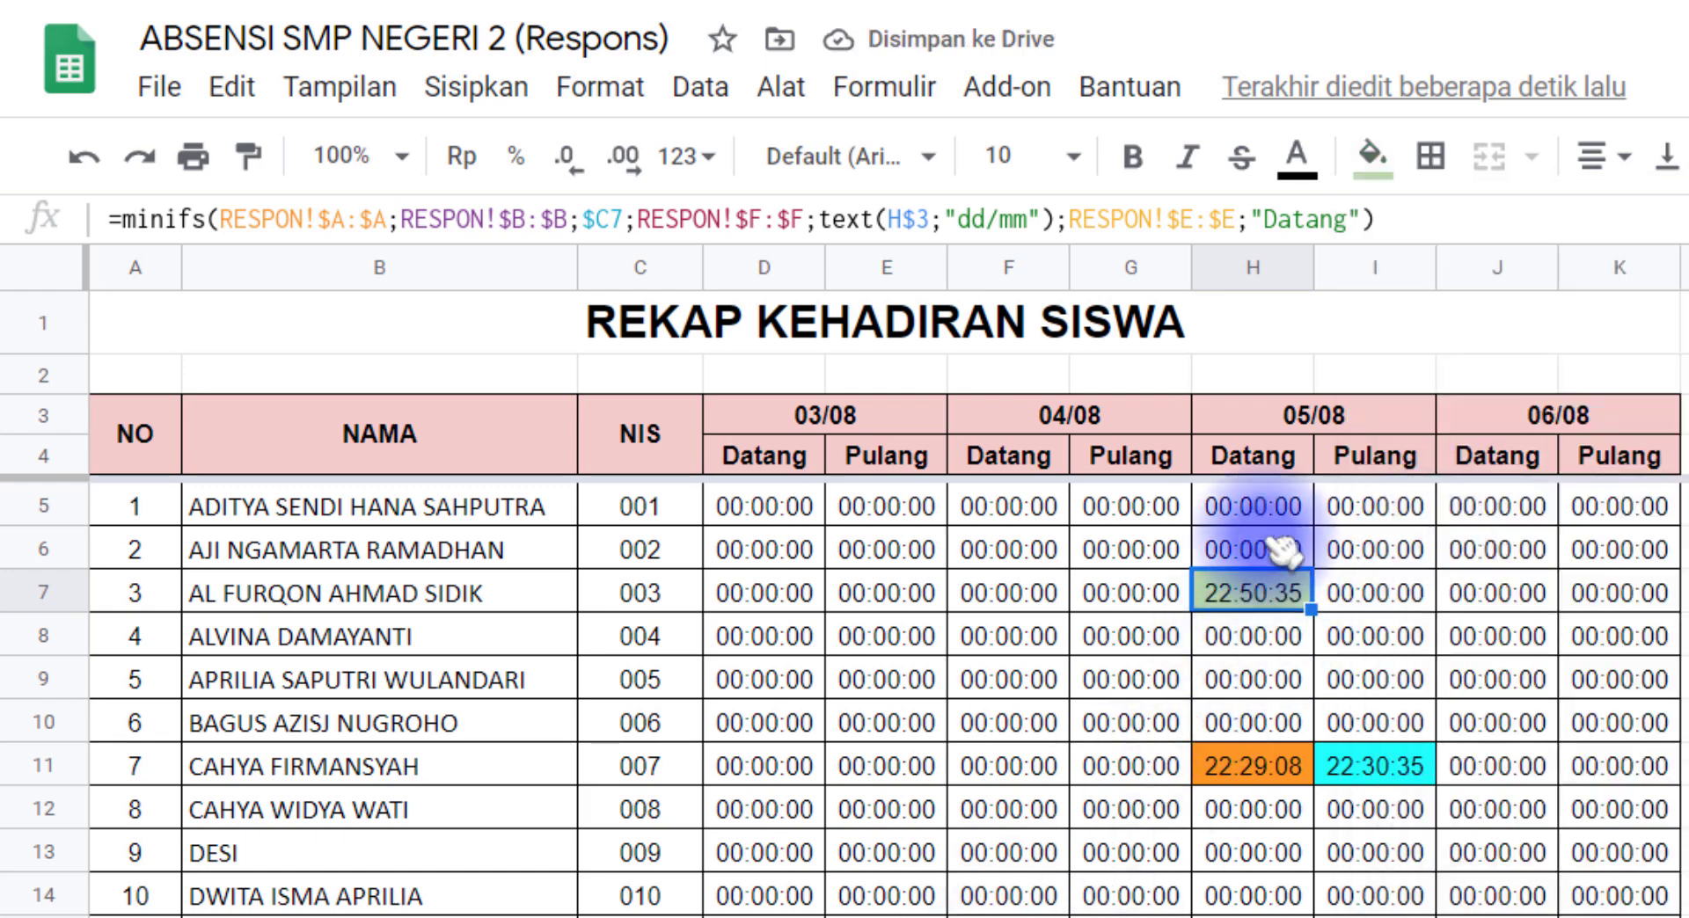
left_click(1280, 471)
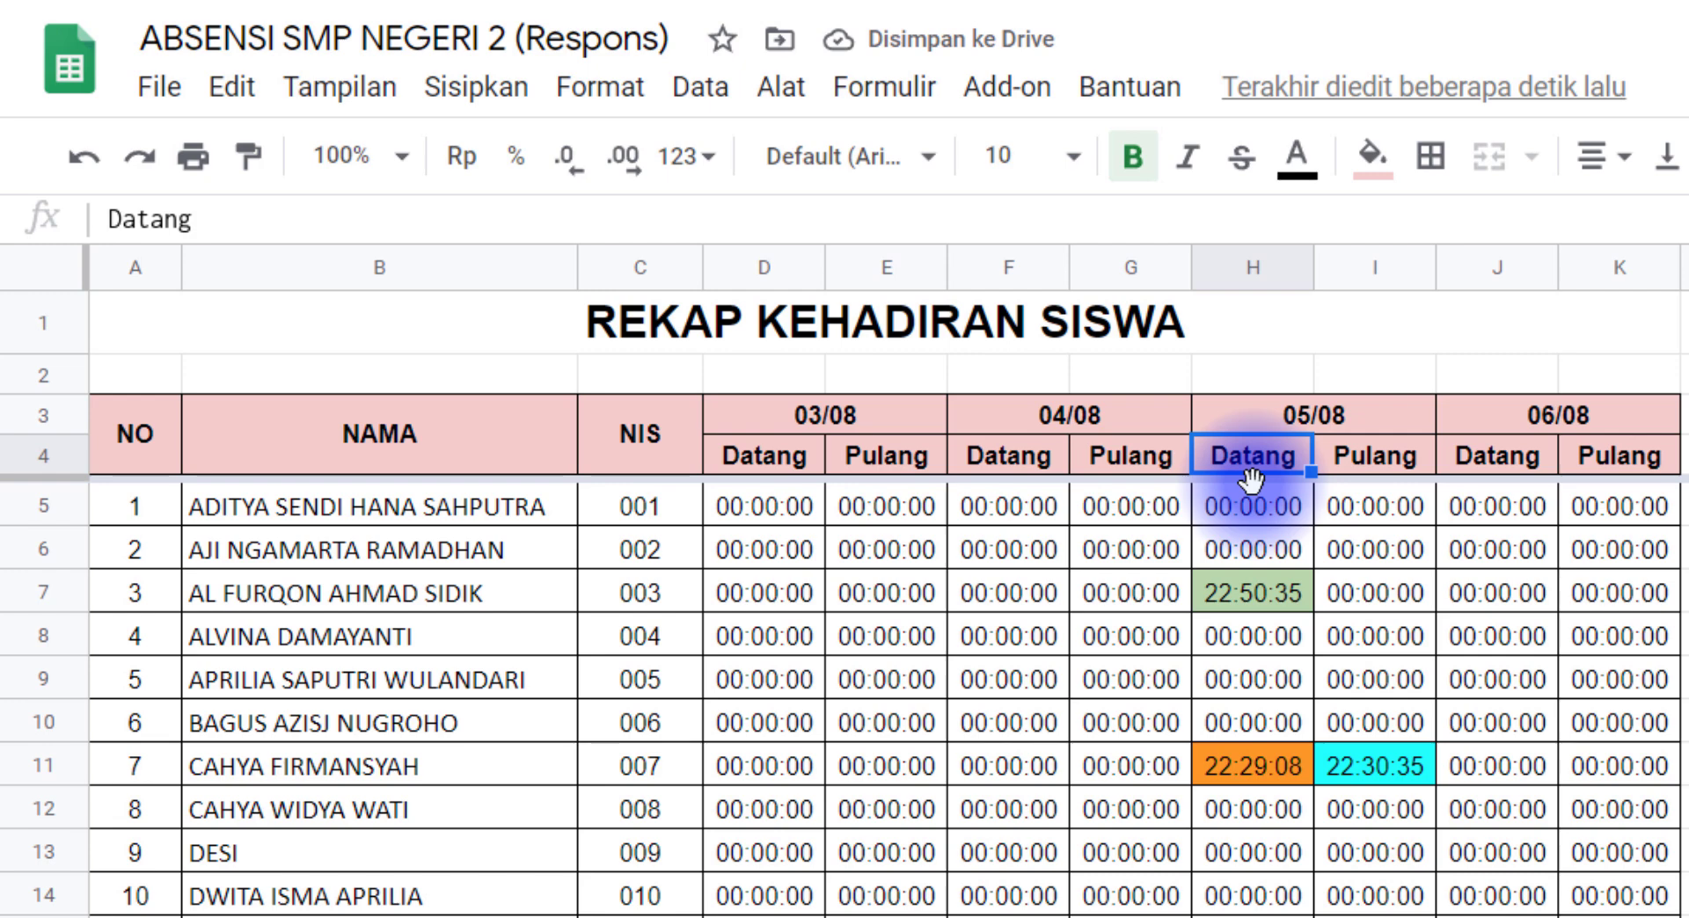
Step: Review the two Datang entries in rows 5 and 6 of the RESPON sheet to see which one the recap uses
left_click(792, 916)
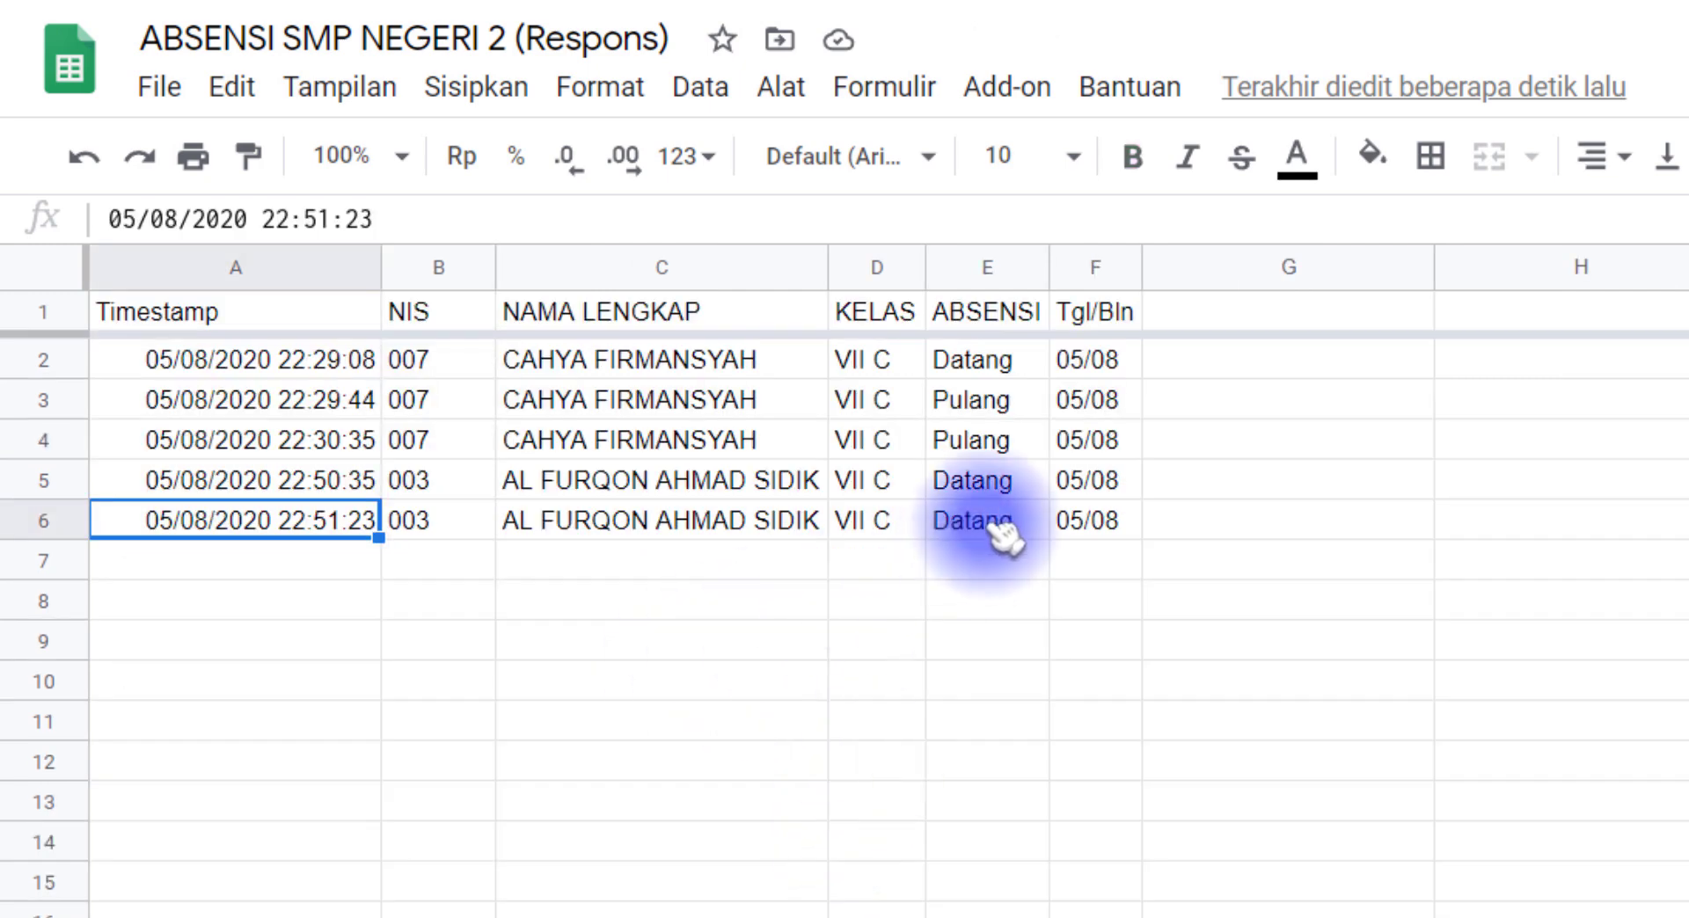
left_click(1002, 486)
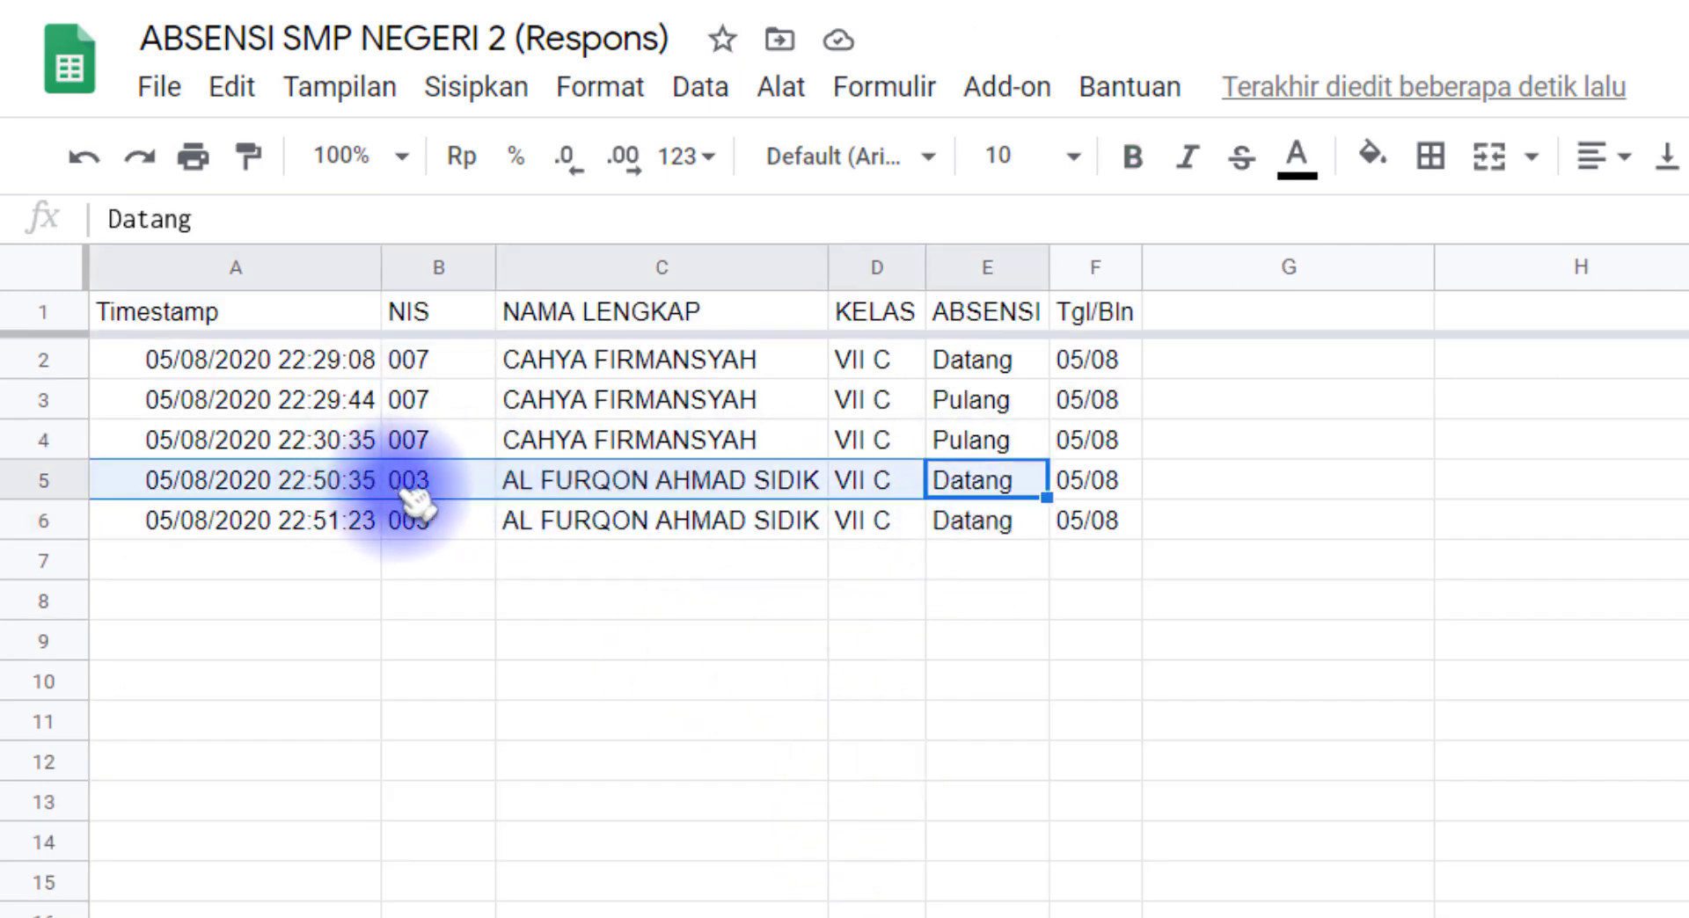
left_click(317, 494)
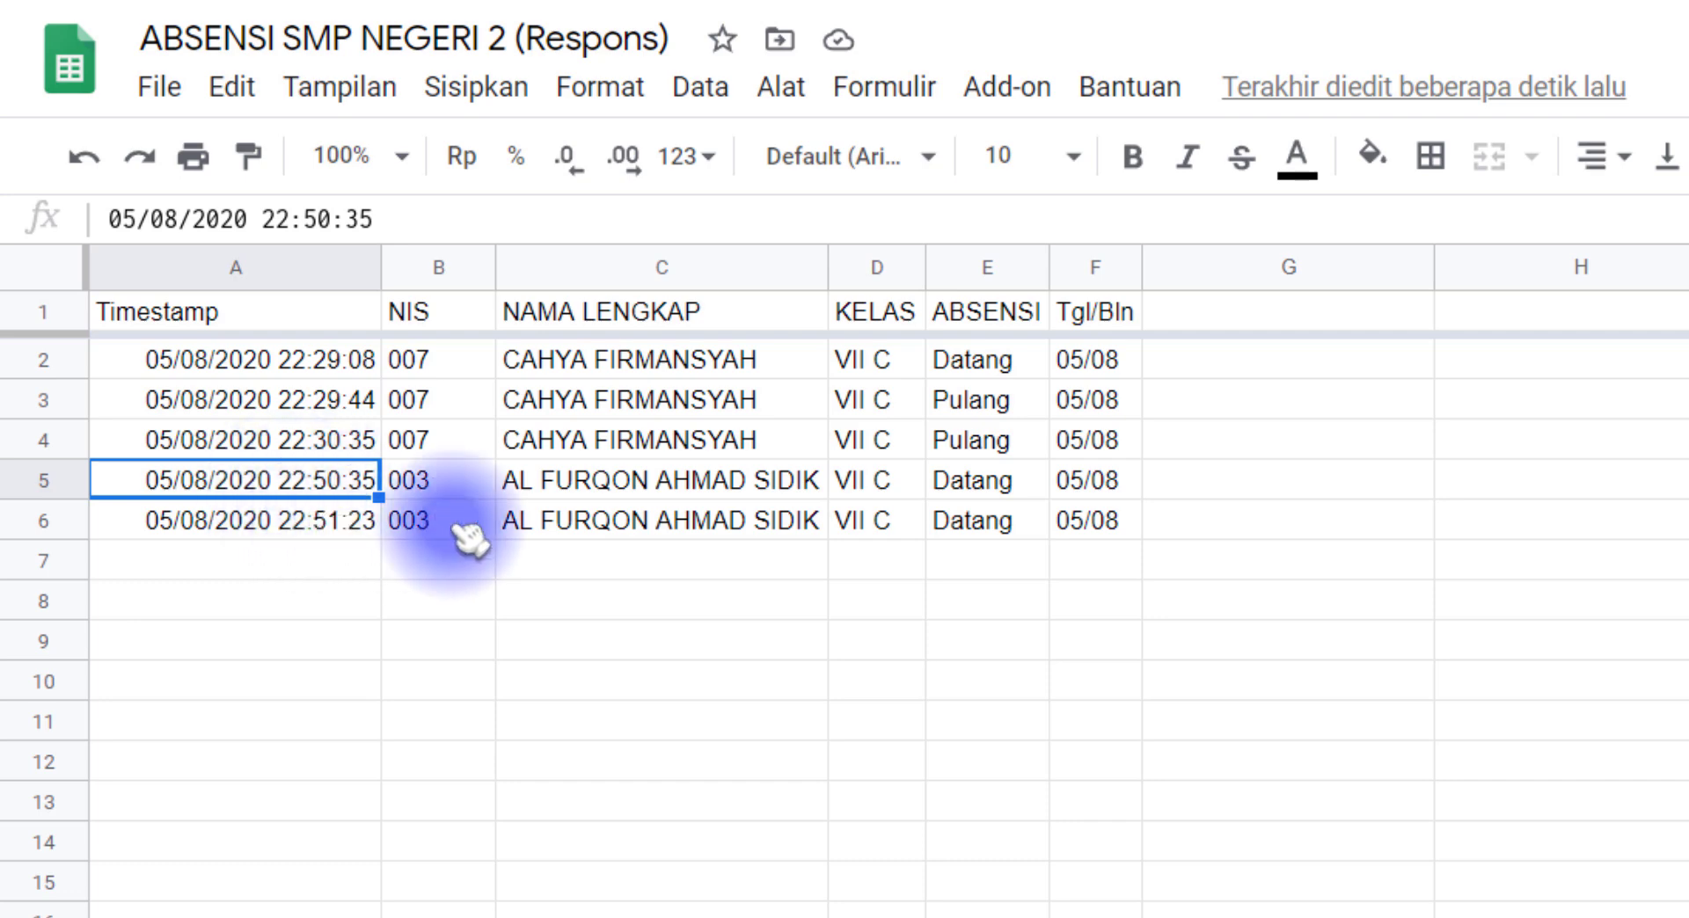
left_click(973, 531)
left_click(972, 490)
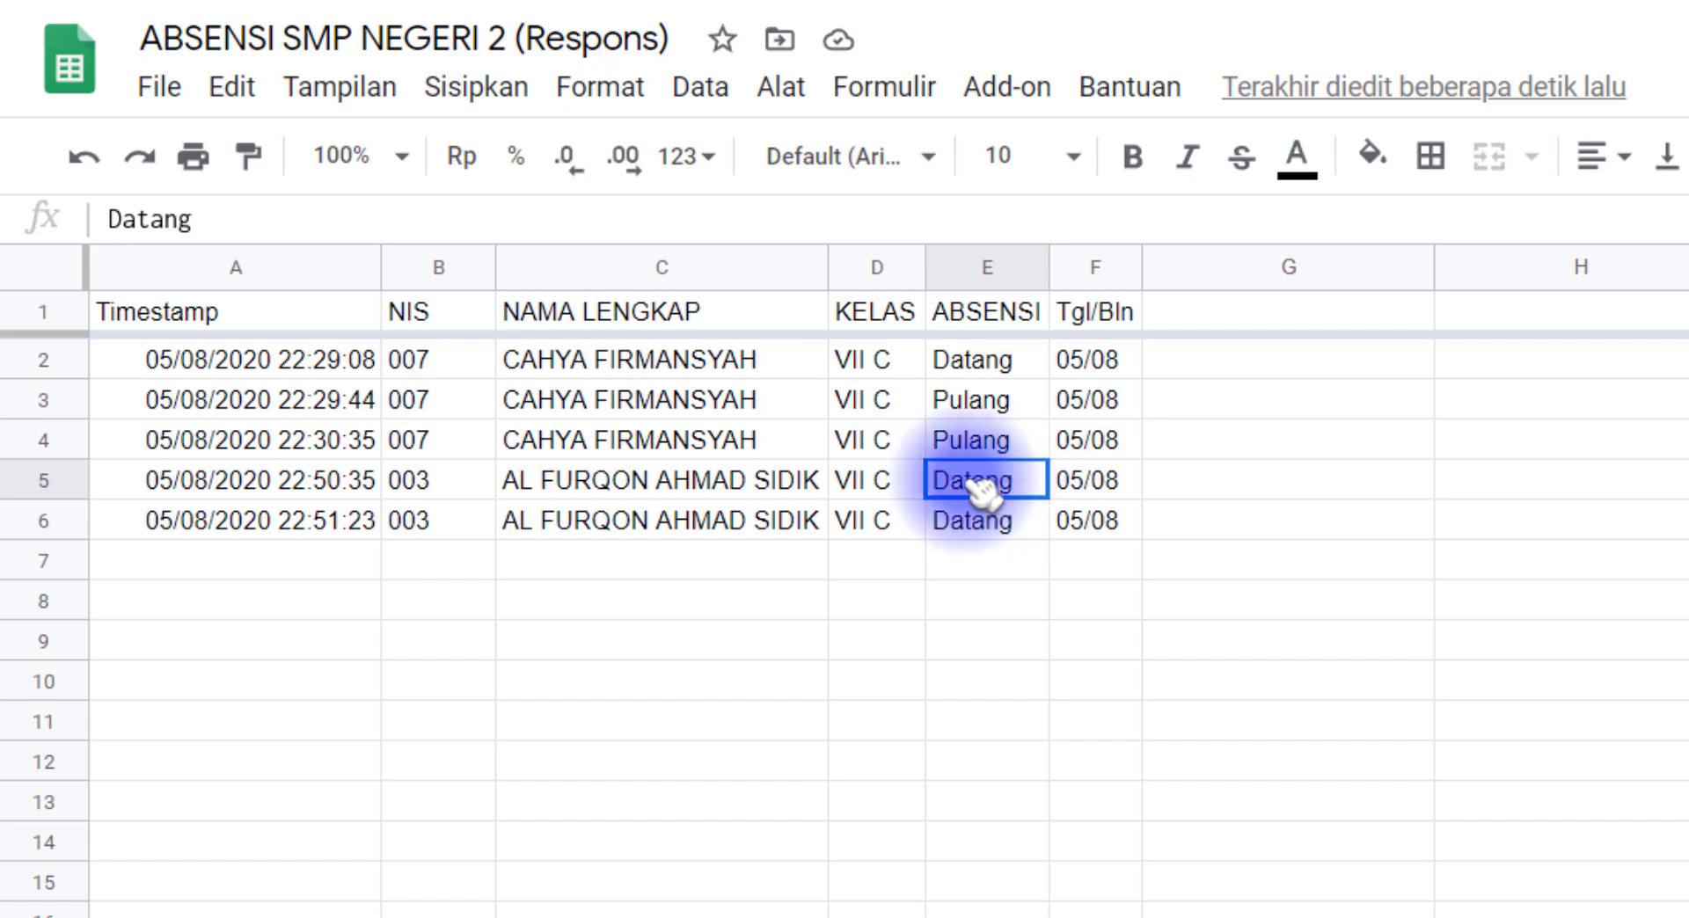
left_click_drag(980, 483, 346, 481)
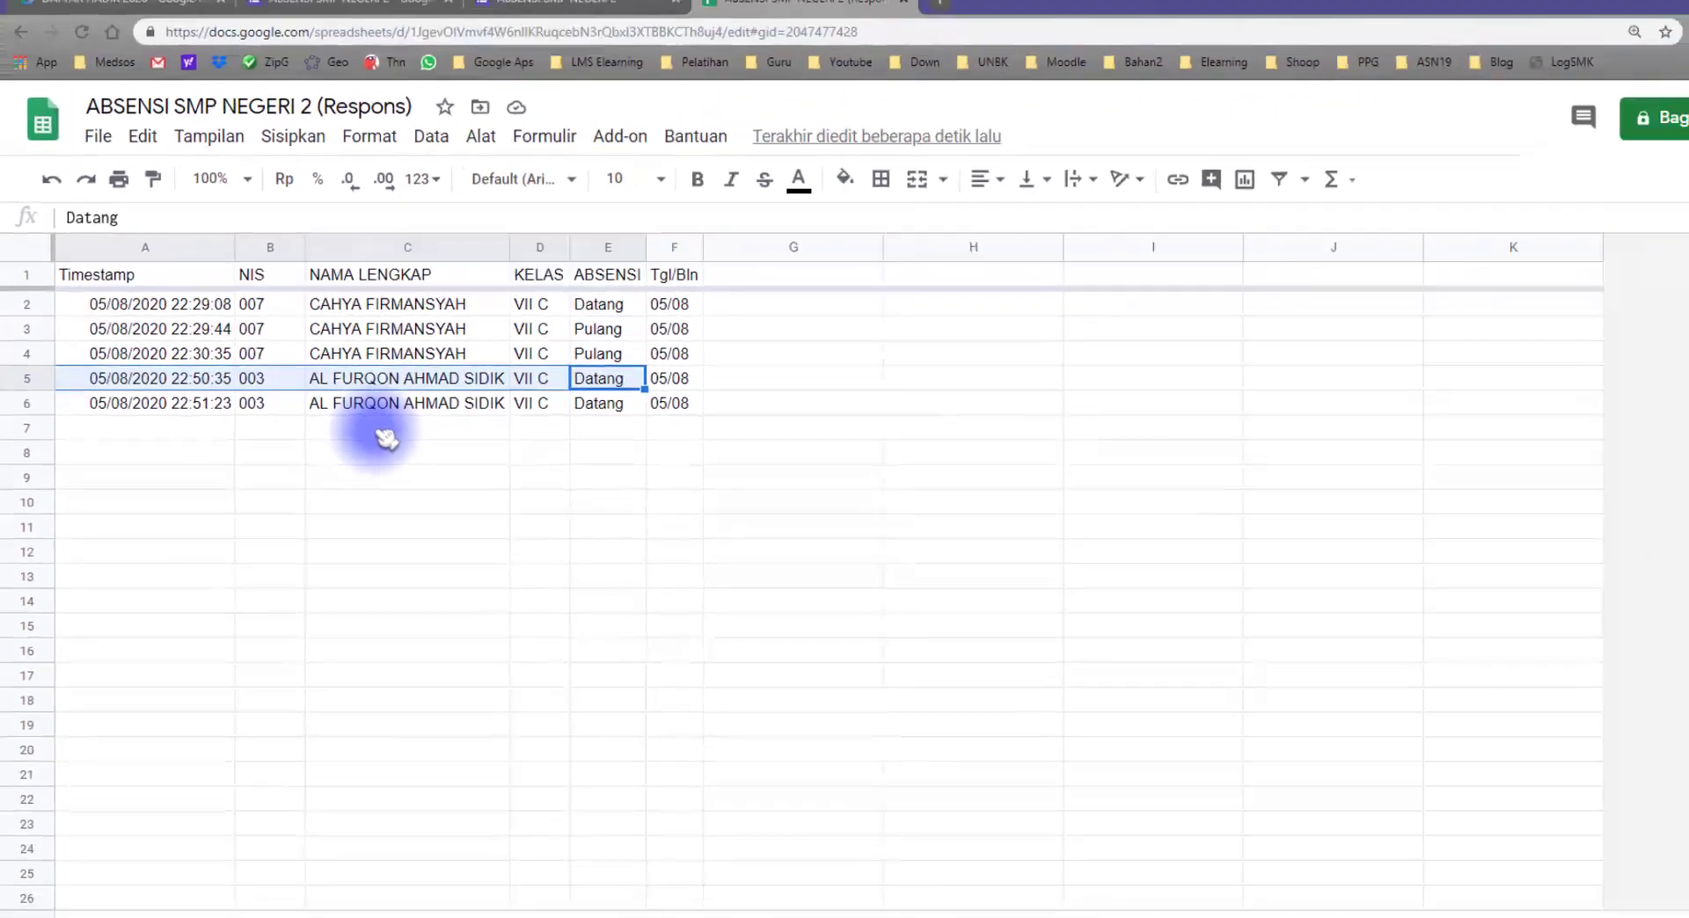
Step: Close the form's thank-you page and preview the attendance form again for another response
left_click(510, 16)
left_click(624, 14)
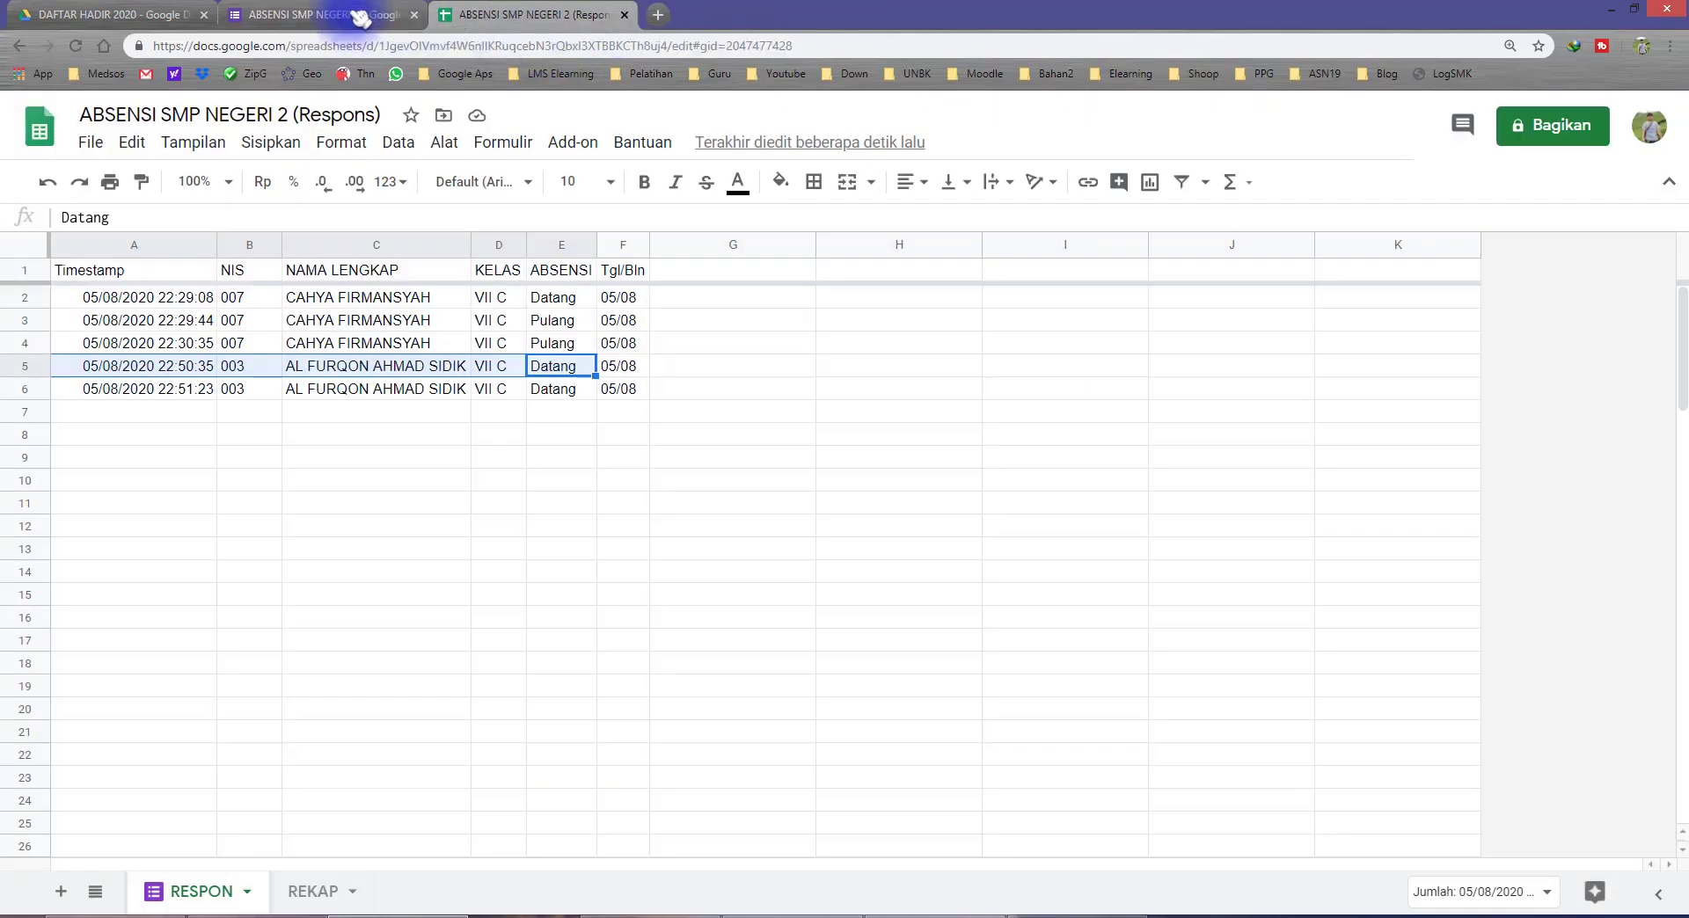
left_click(339, 14)
left_click(1319, 159)
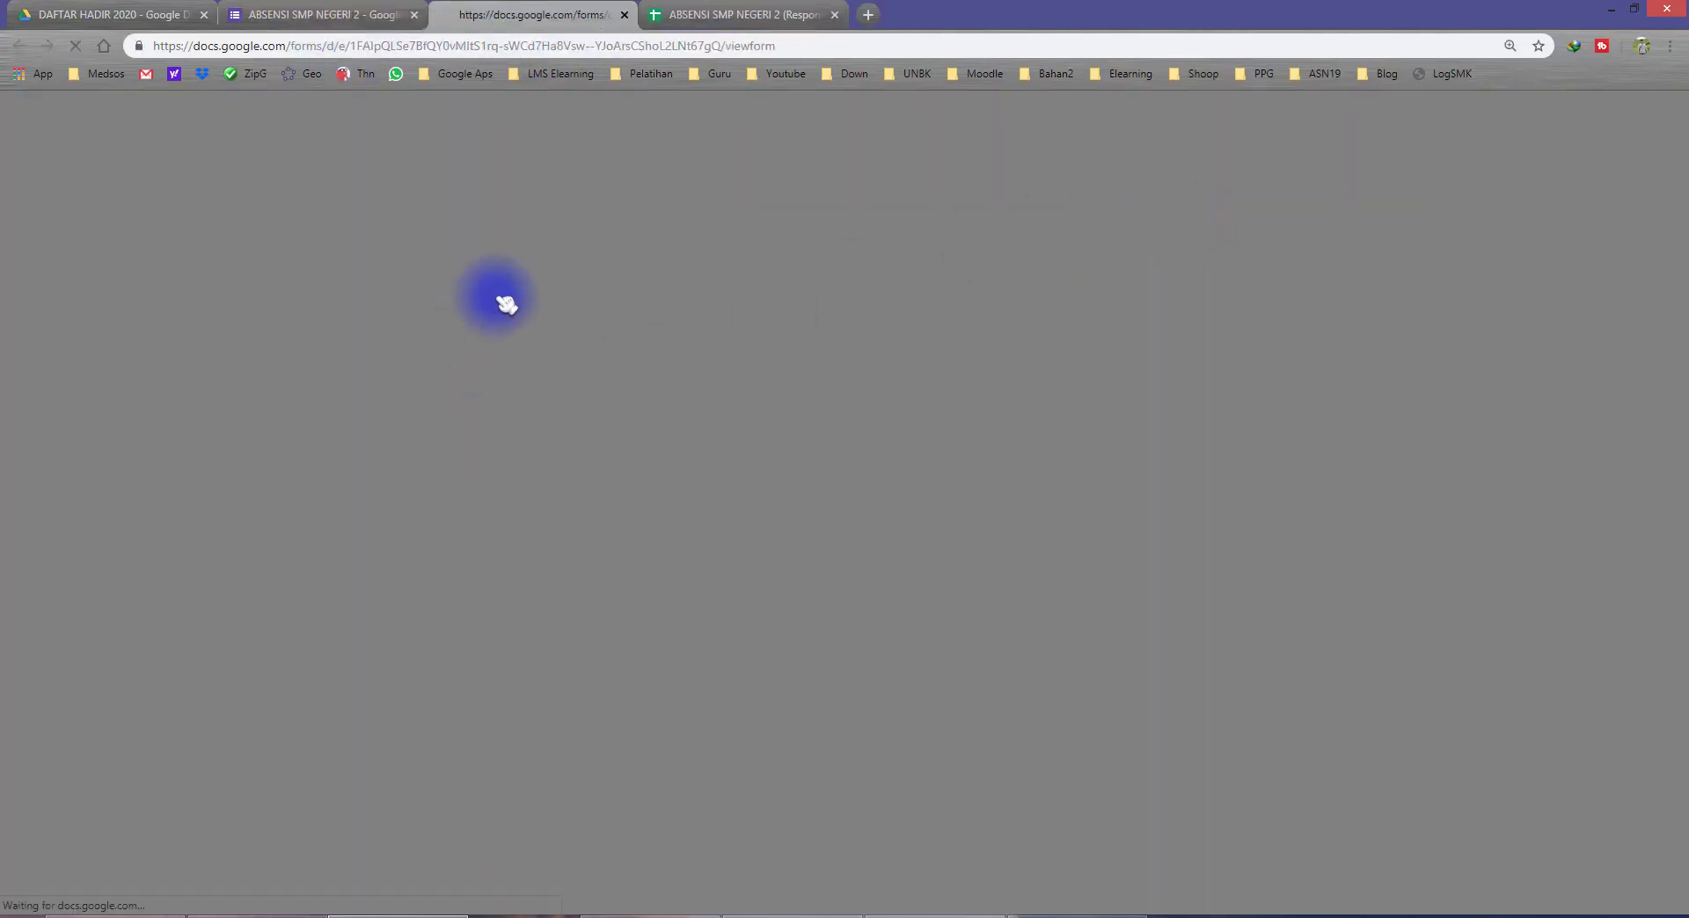
Step: Submit a response with the same student's NIS and full name, class VII C and attendance Pulang, and select its NIS in the RESPON sheet
left_click(576, 351)
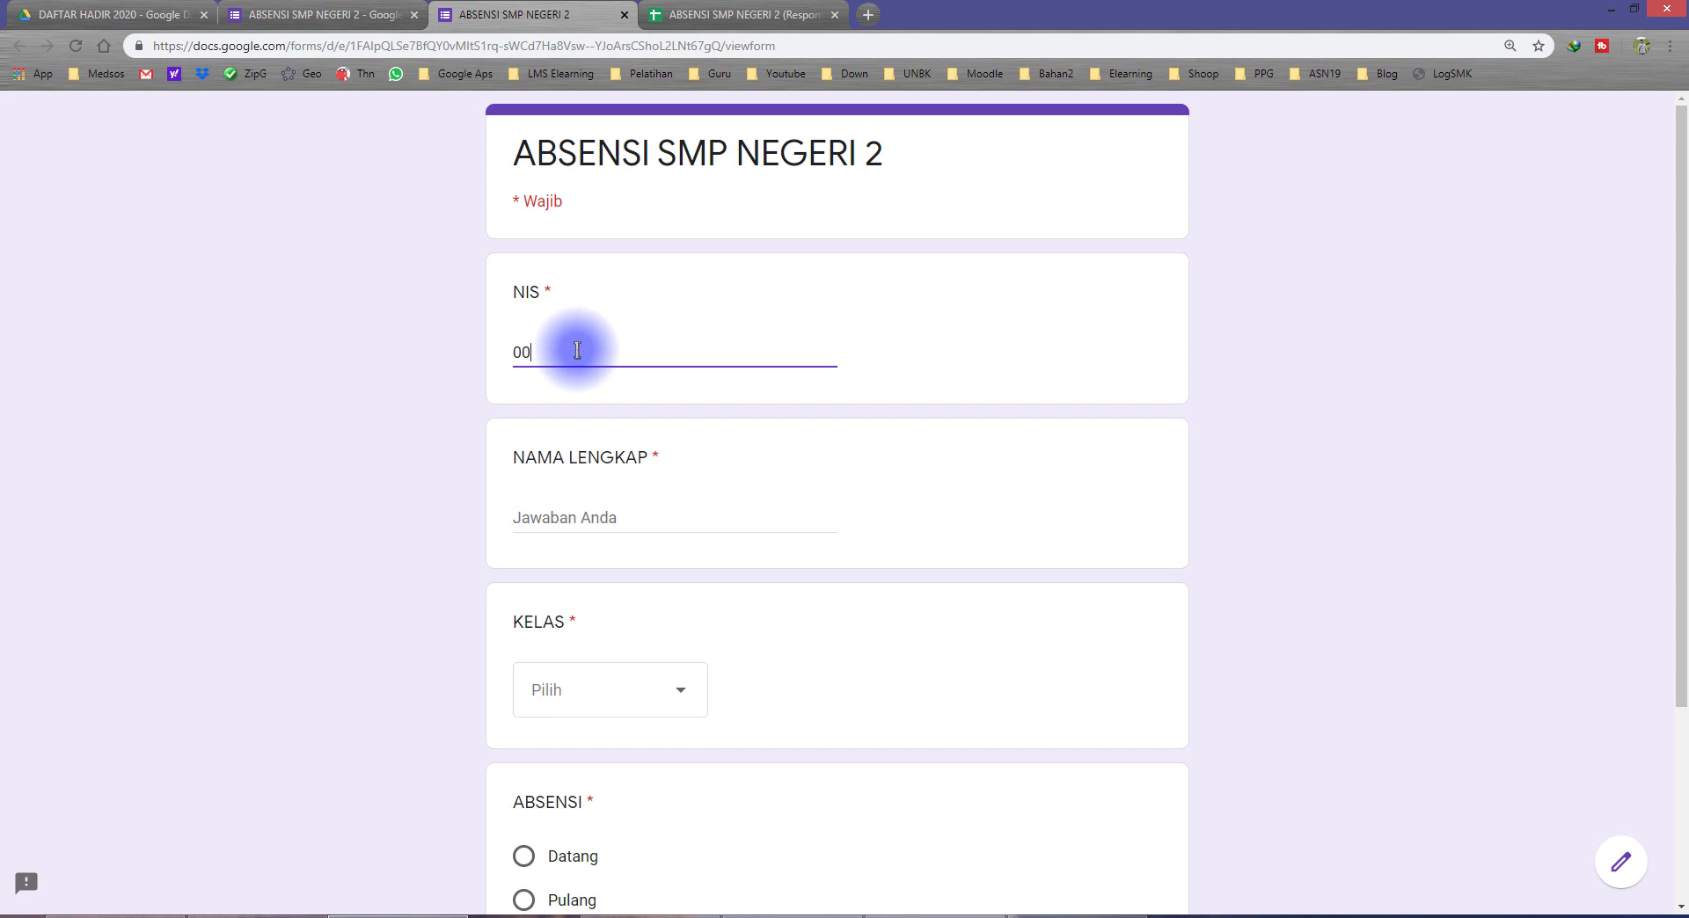
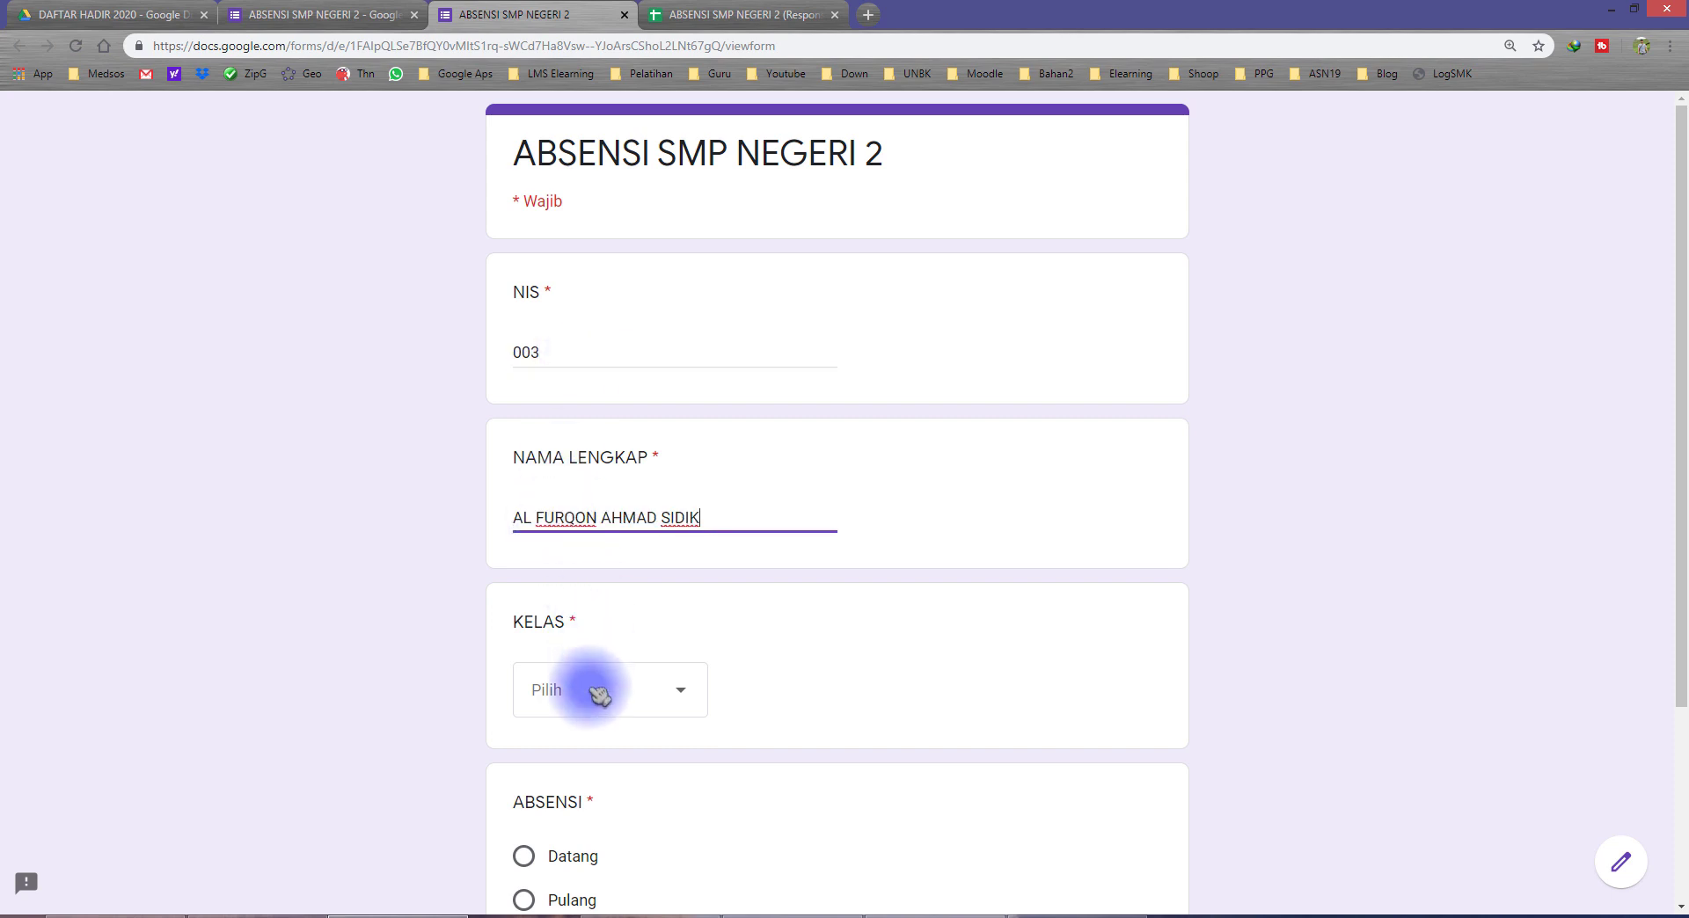
left_click(582, 700)
scroll(572, 774, "down", 3)
left_click(563, 851)
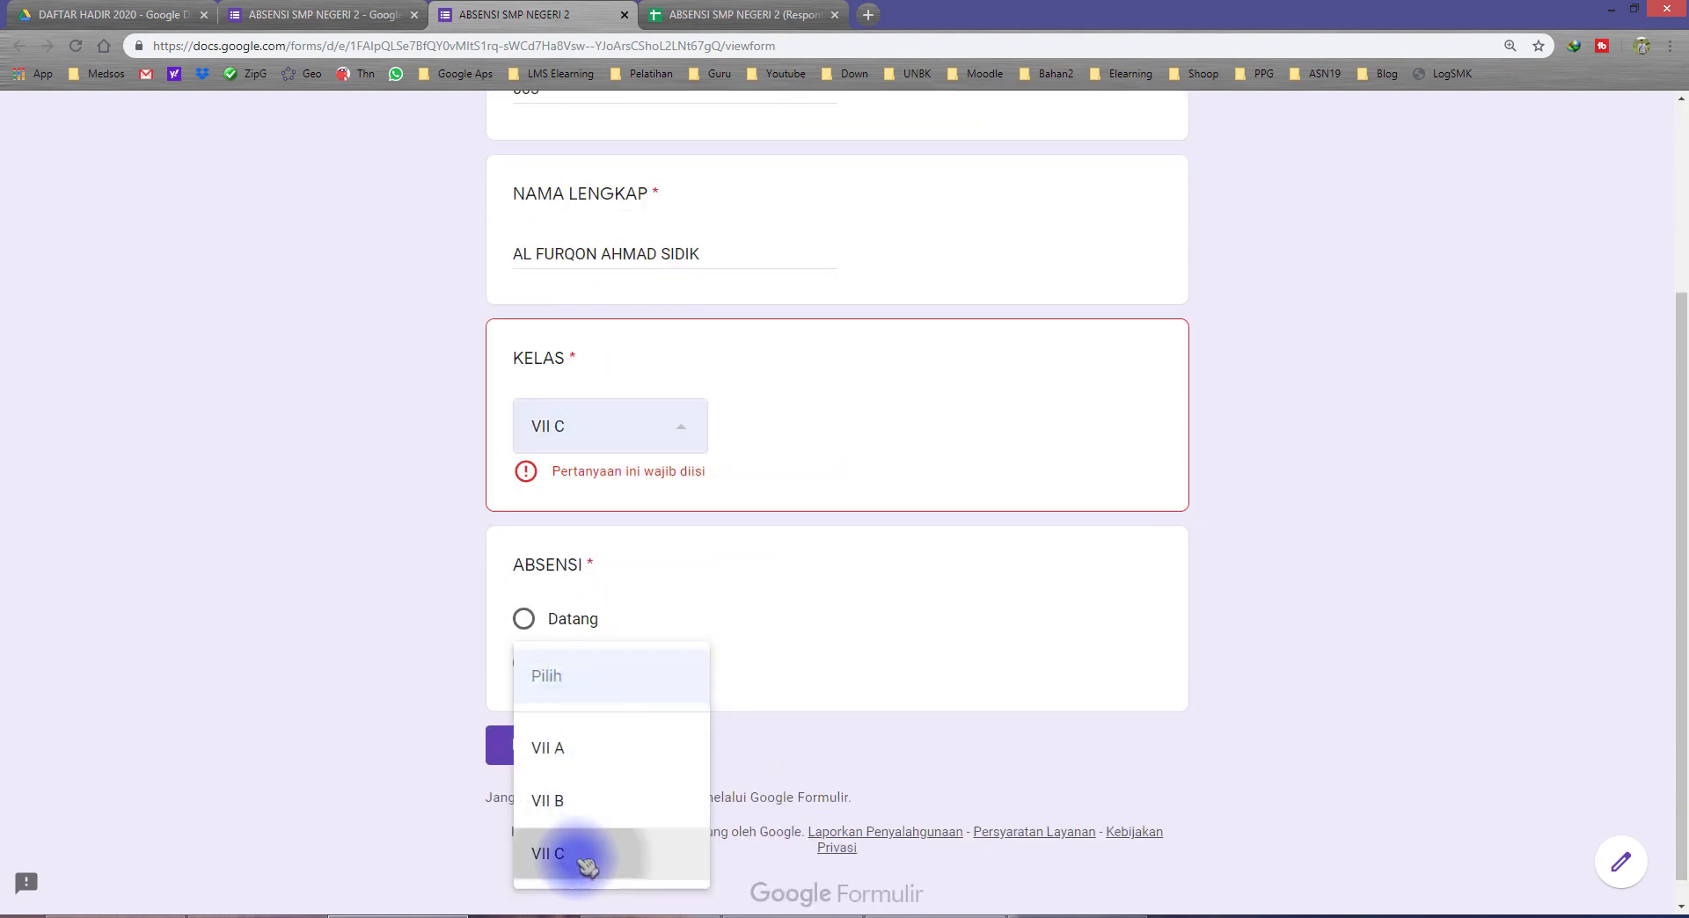
left_click(581, 640)
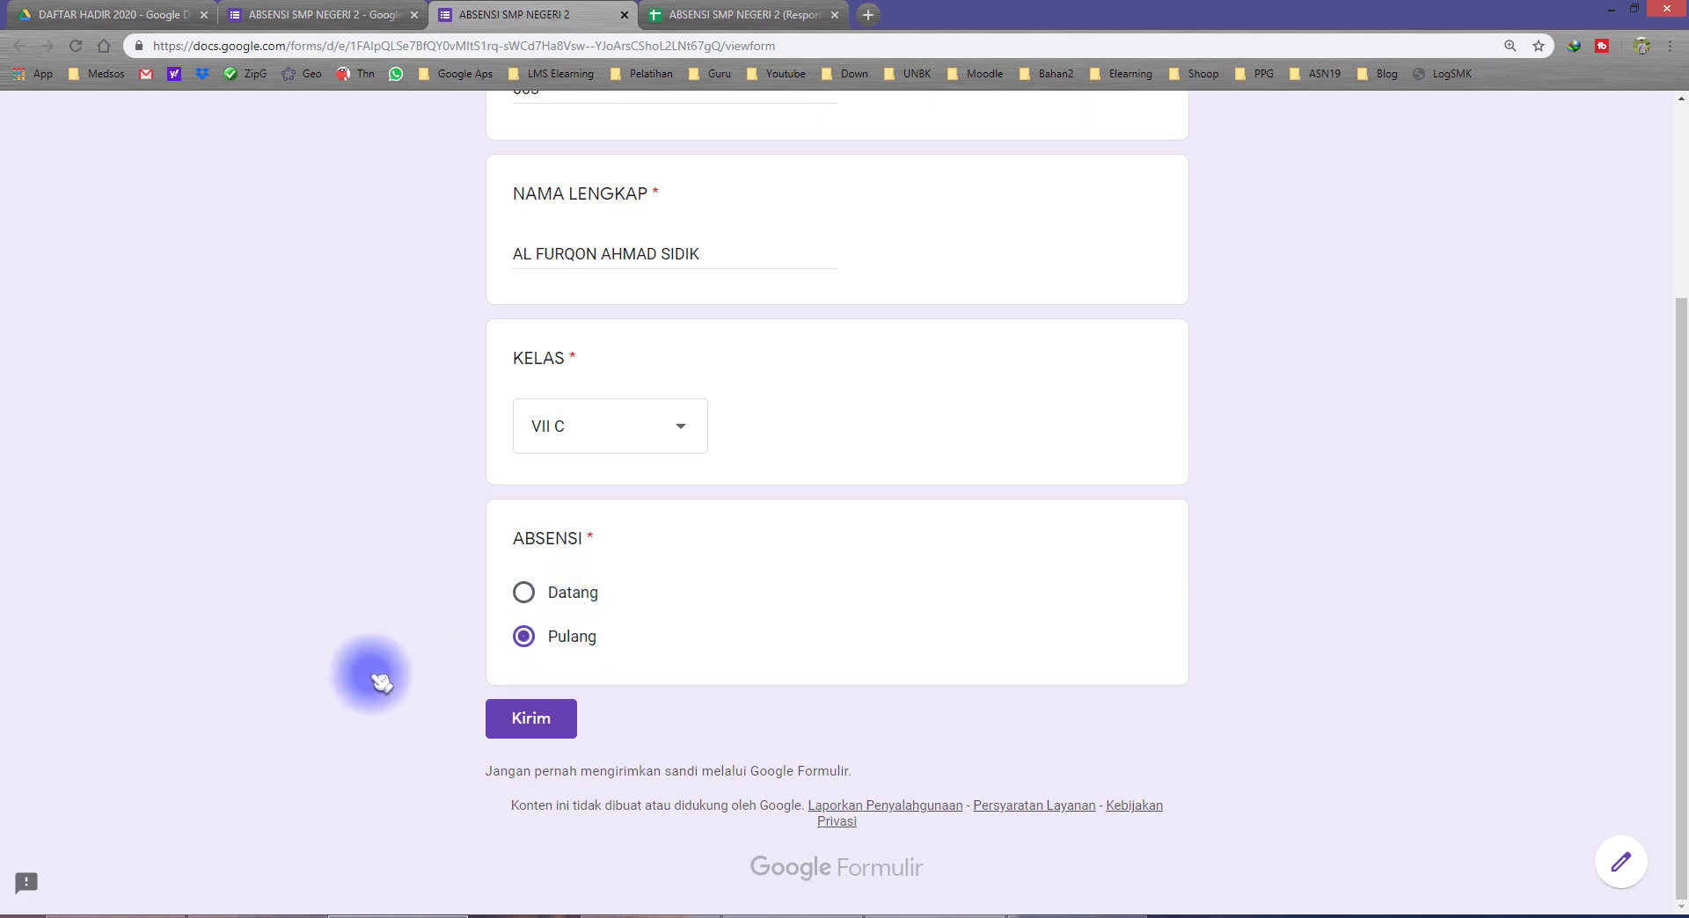
left_click(528, 717)
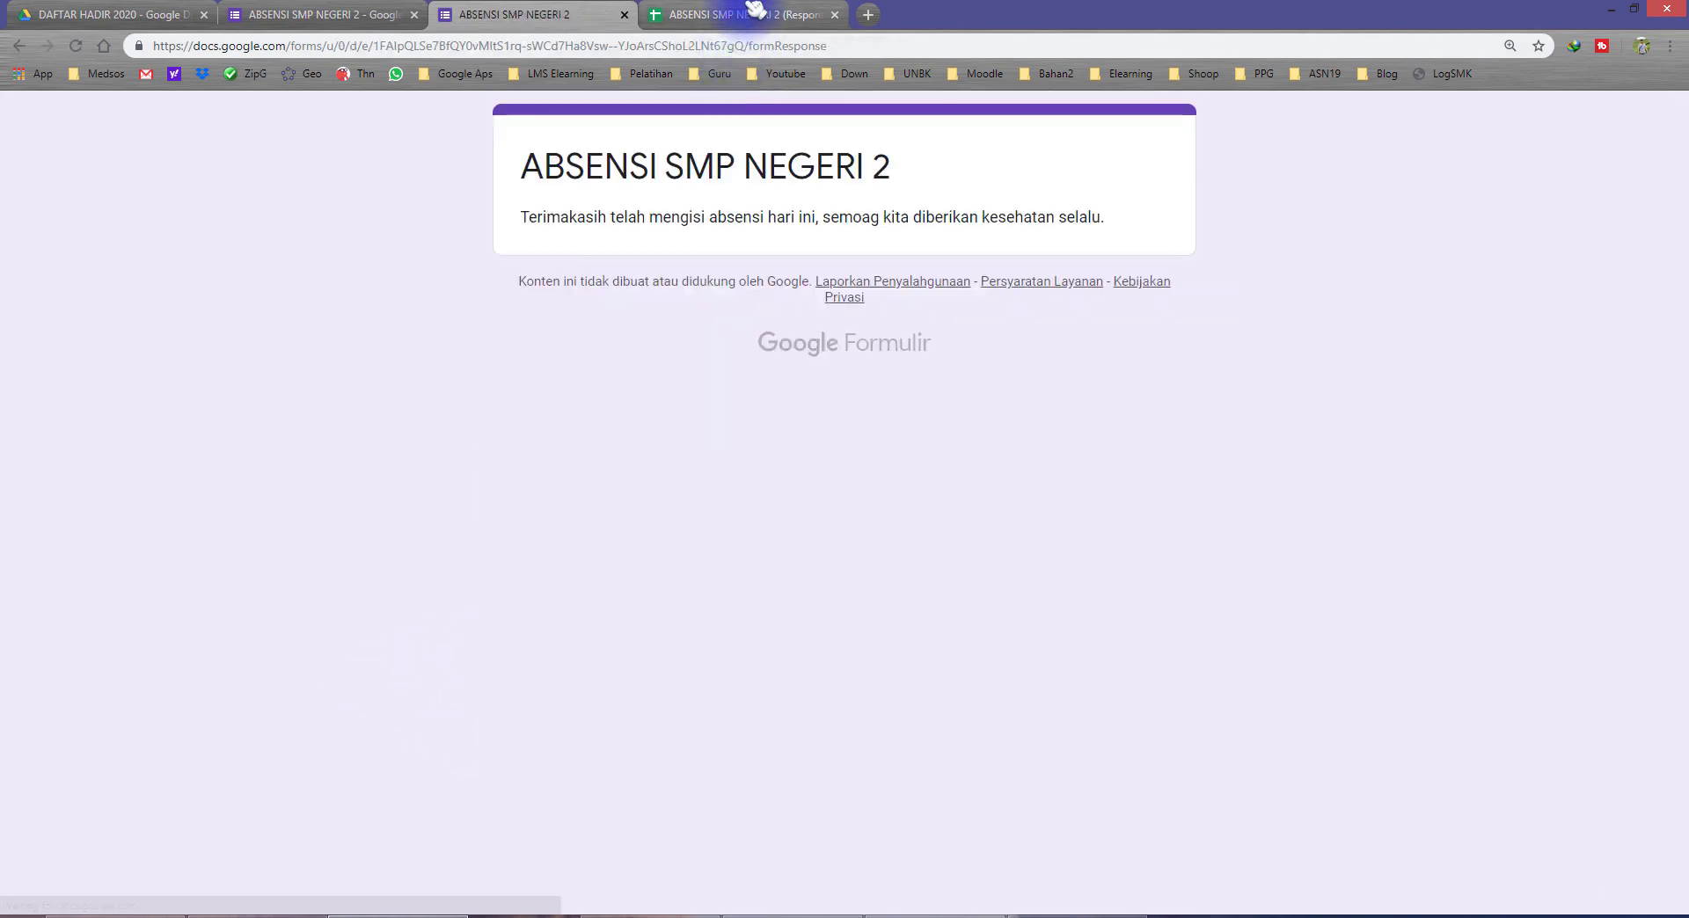
left_click(739, 14)
left_click(361, 505)
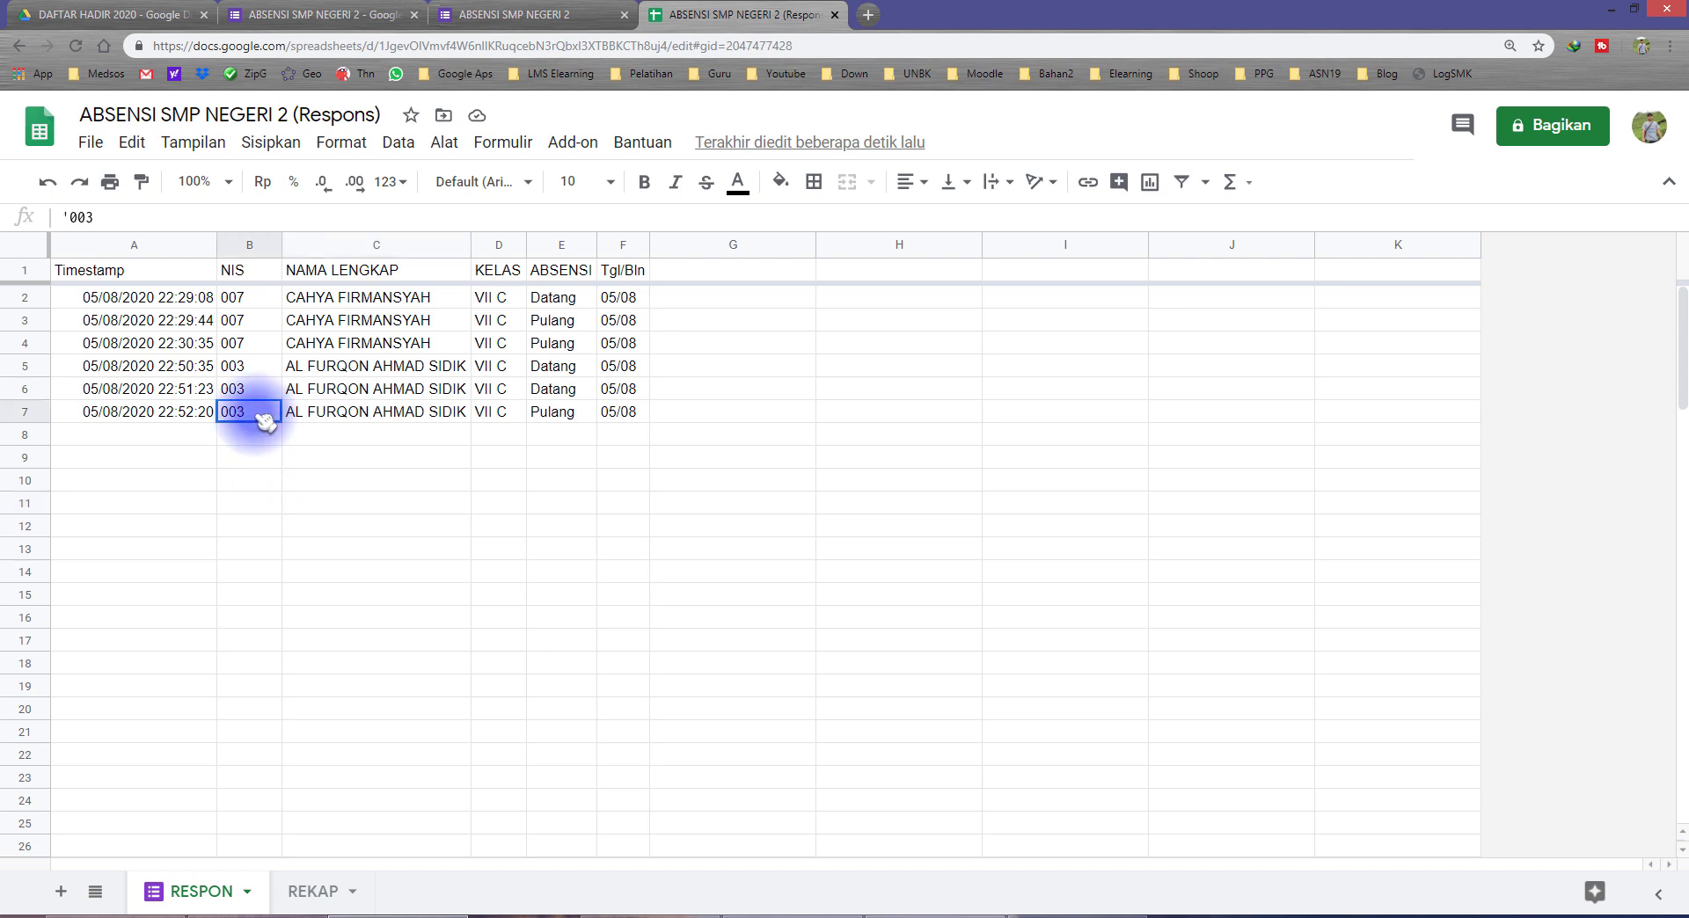
Step: Check the Pulang entry in row 7 of RESPON and highlight its 05/08 time in I7 of REKAP with a light magenta fill
left_click(392, 413)
left_click(556, 413)
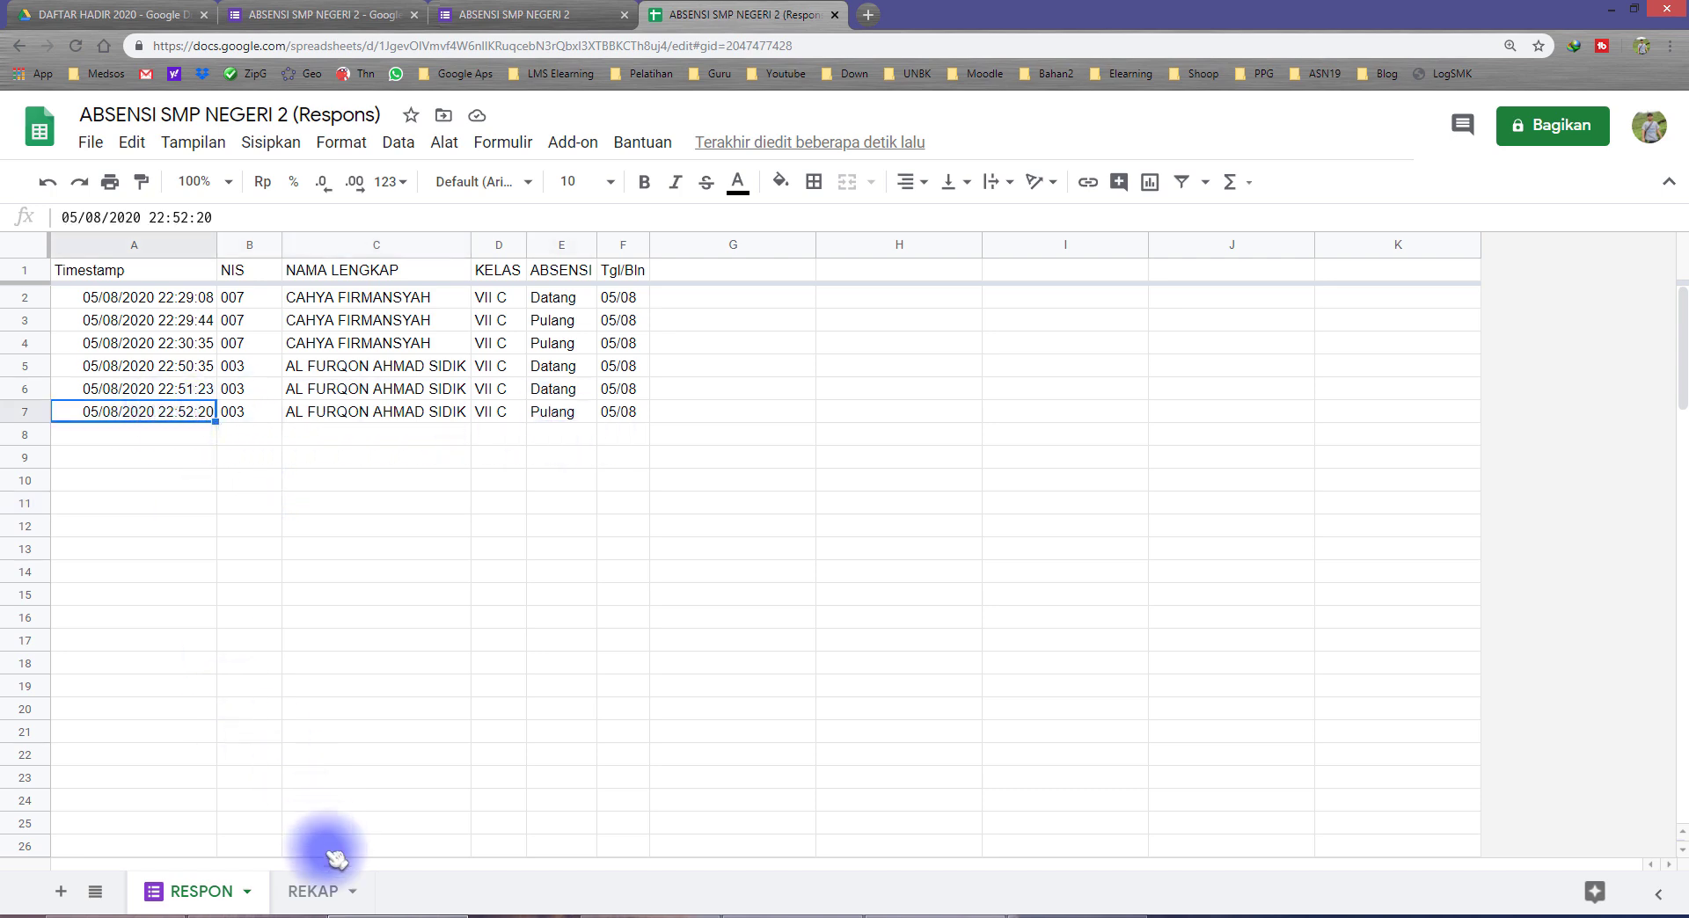
left_click(321, 891)
left_click(777, 434)
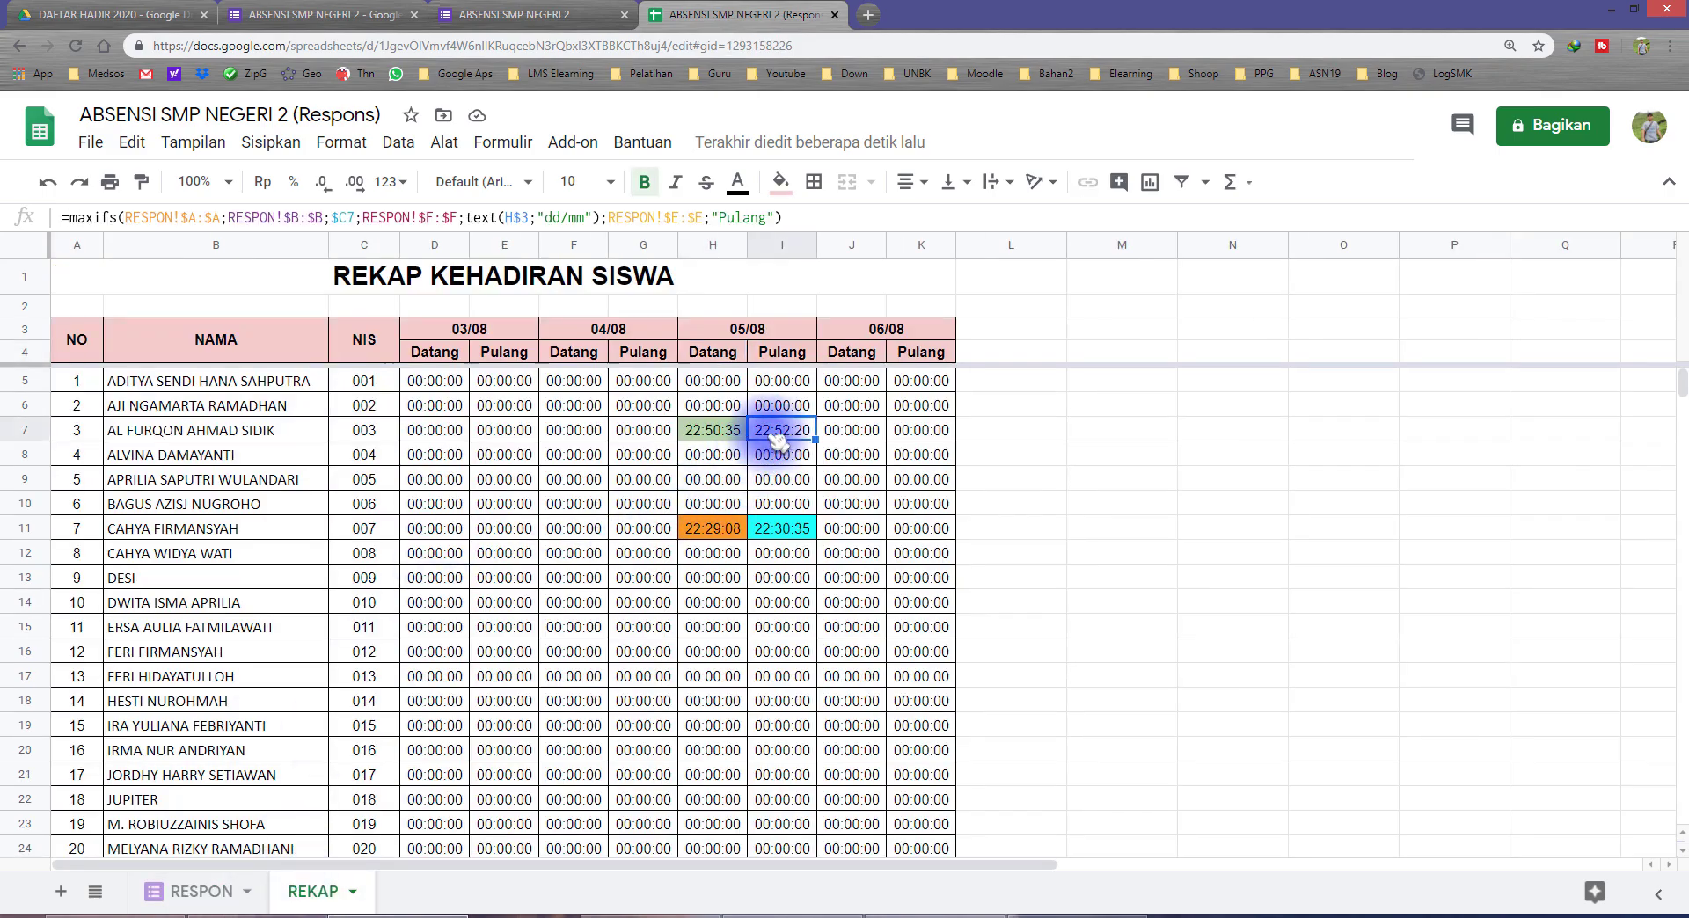
left_click(794, 186)
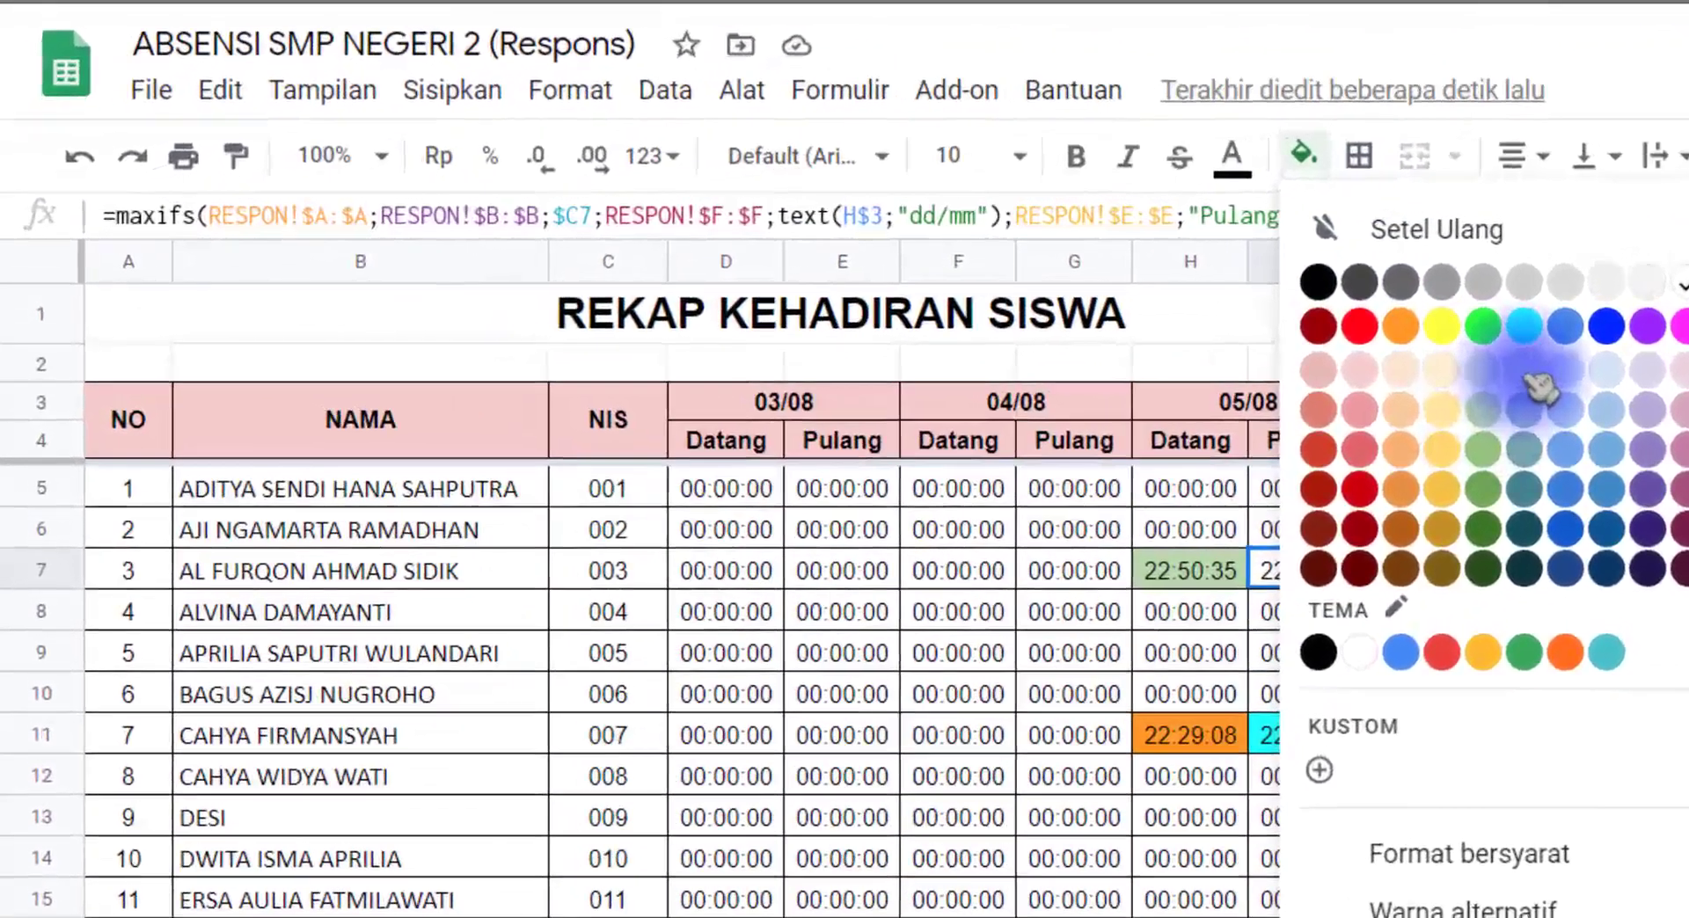
left_click(918, 314)
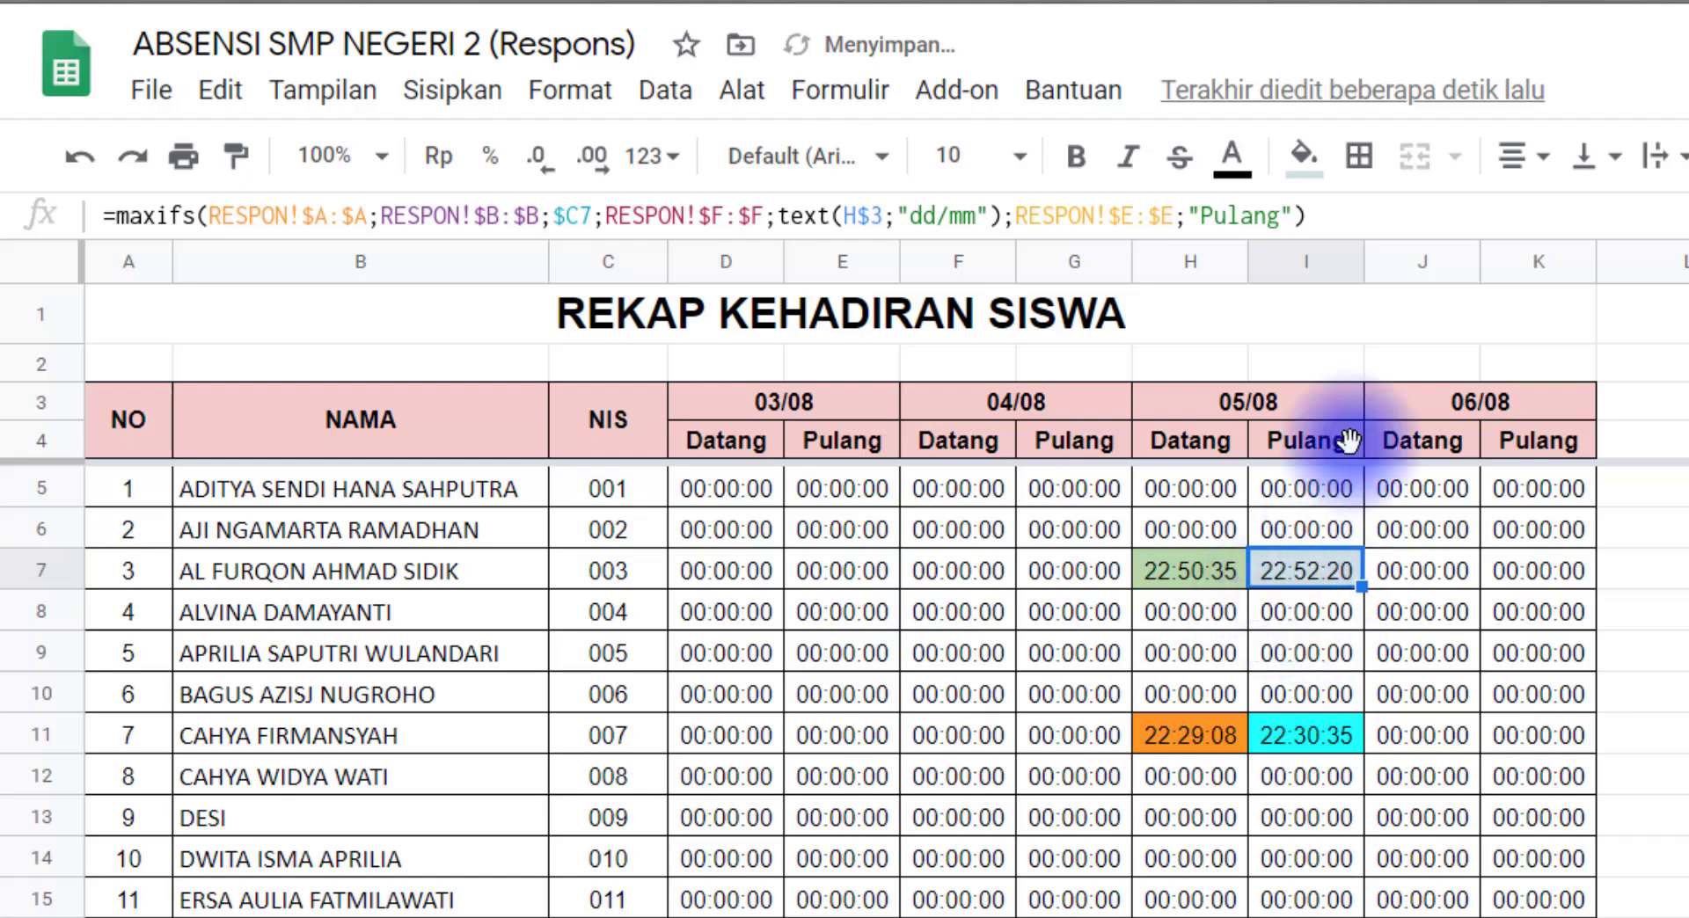
left_click(1305, 158)
left_click(1649, 328)
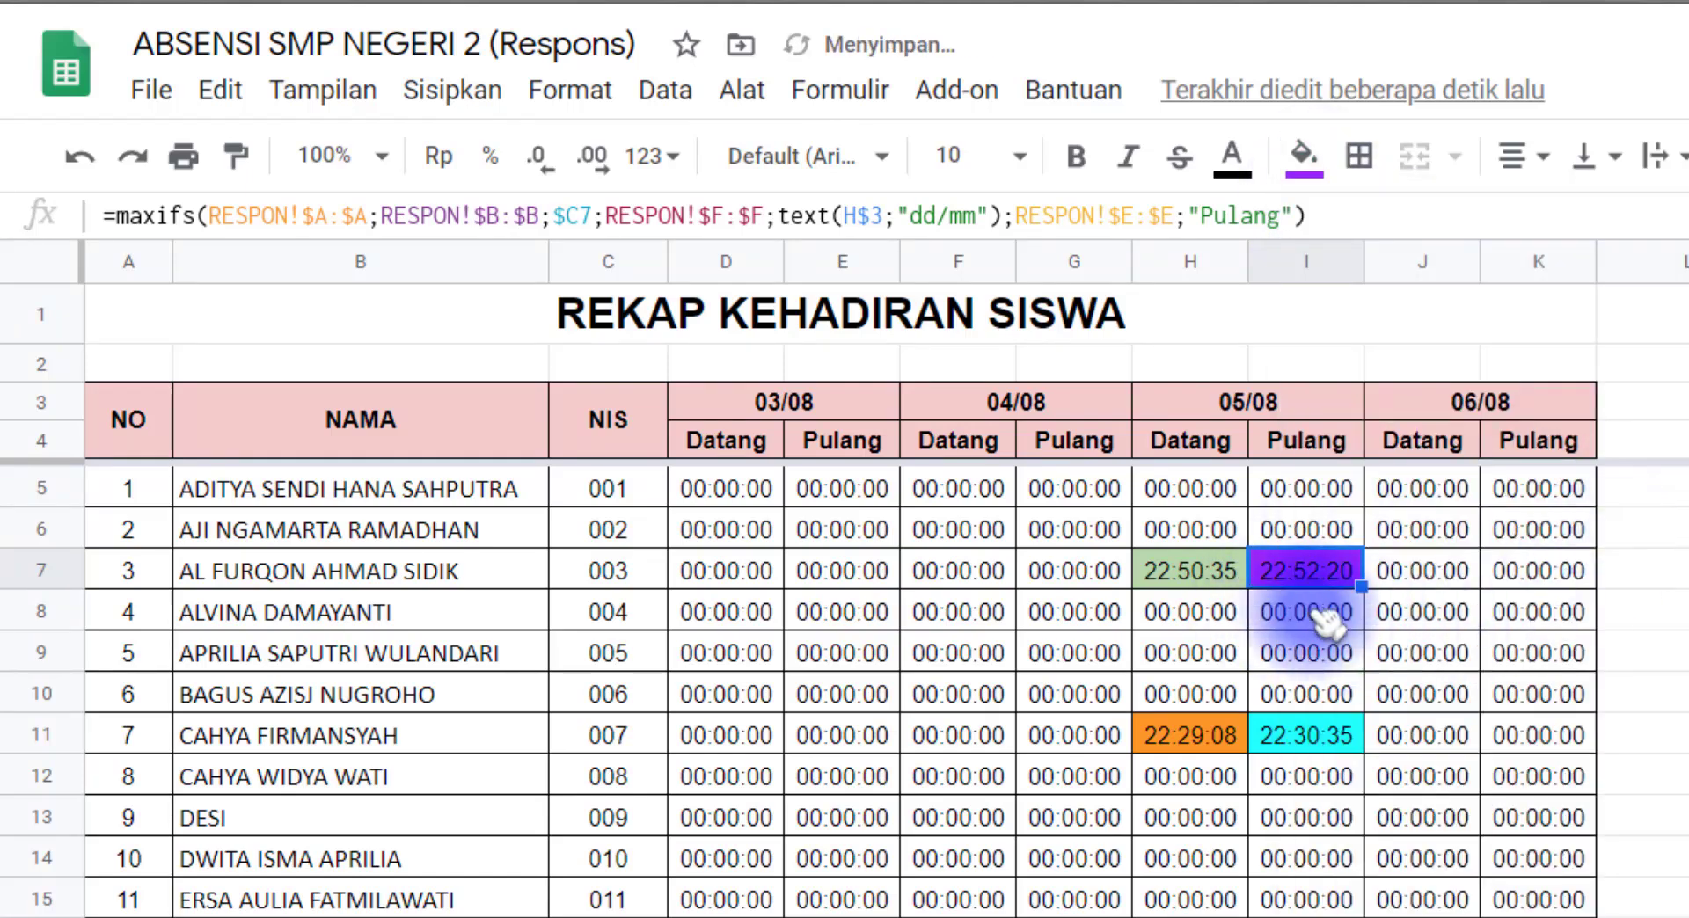
left_click(1304, 157)
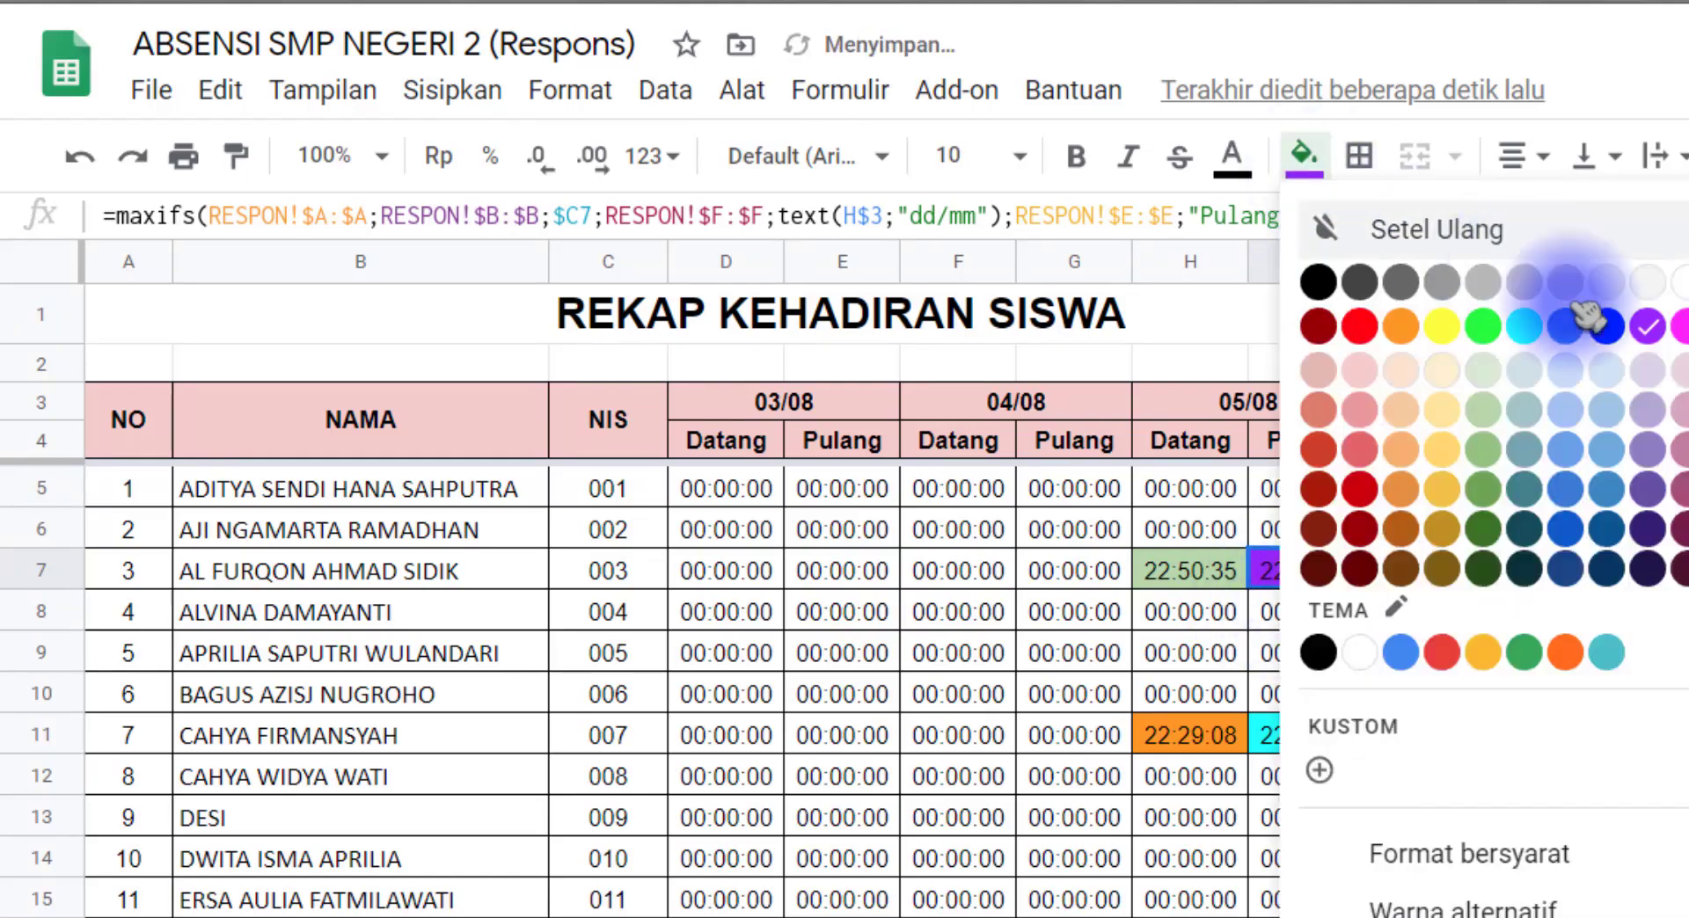
left_click(1680, 374)
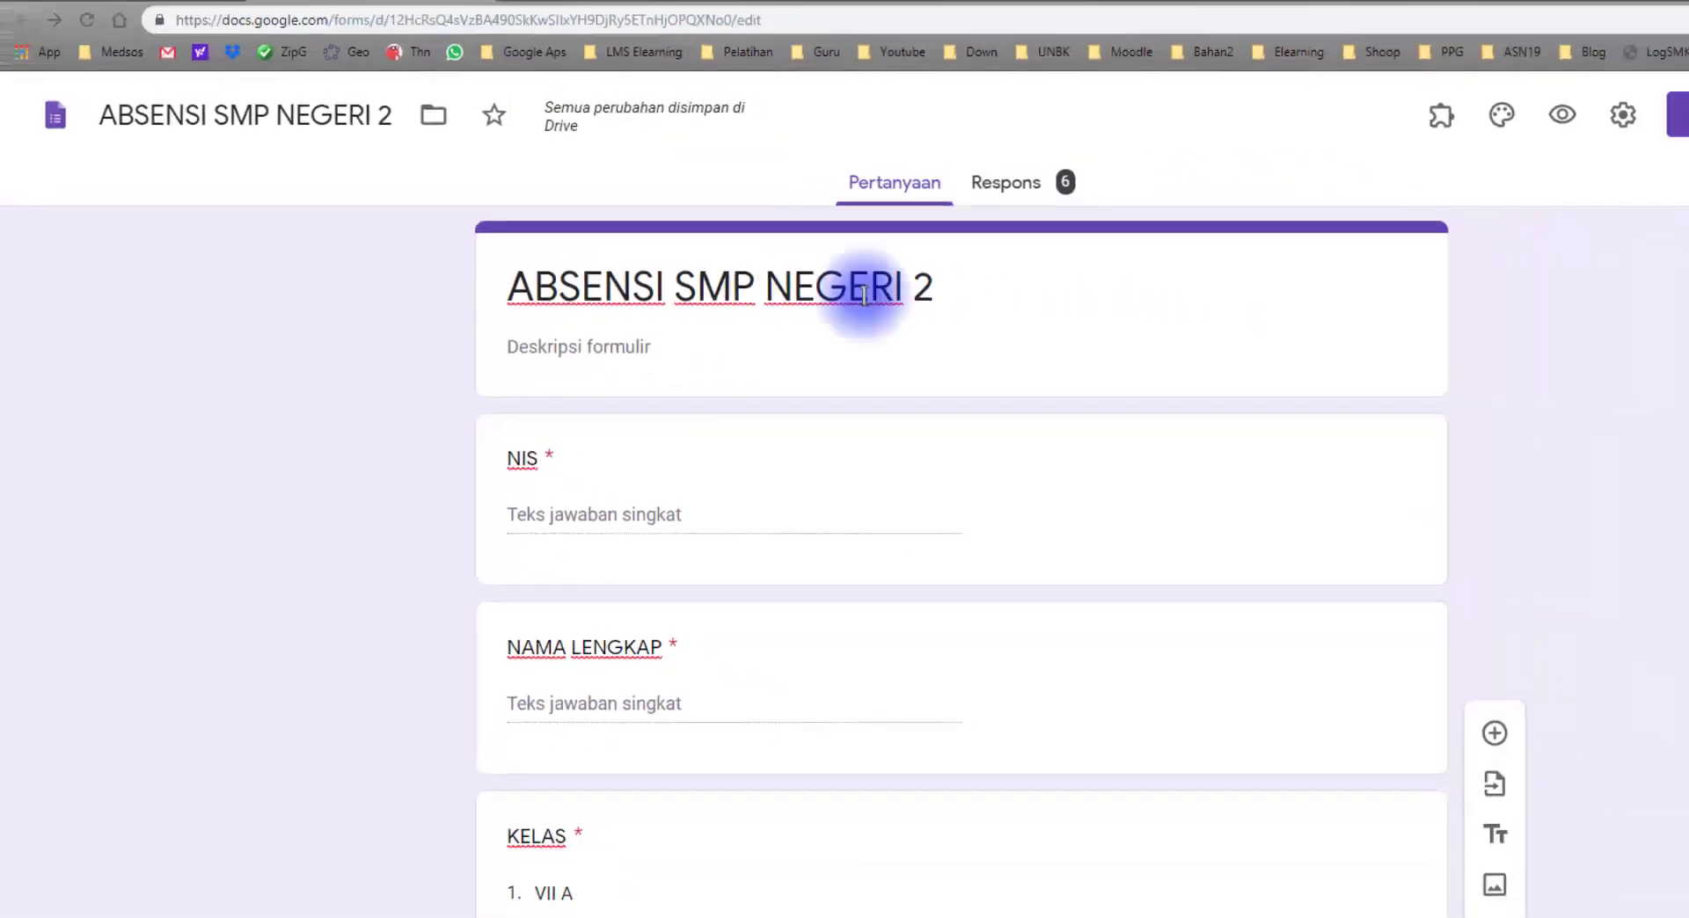
Step: Preview the attendance form and submit another response with the same student's NIS and full name, class VII C and attendance Pulang
left_click(1359, 129)
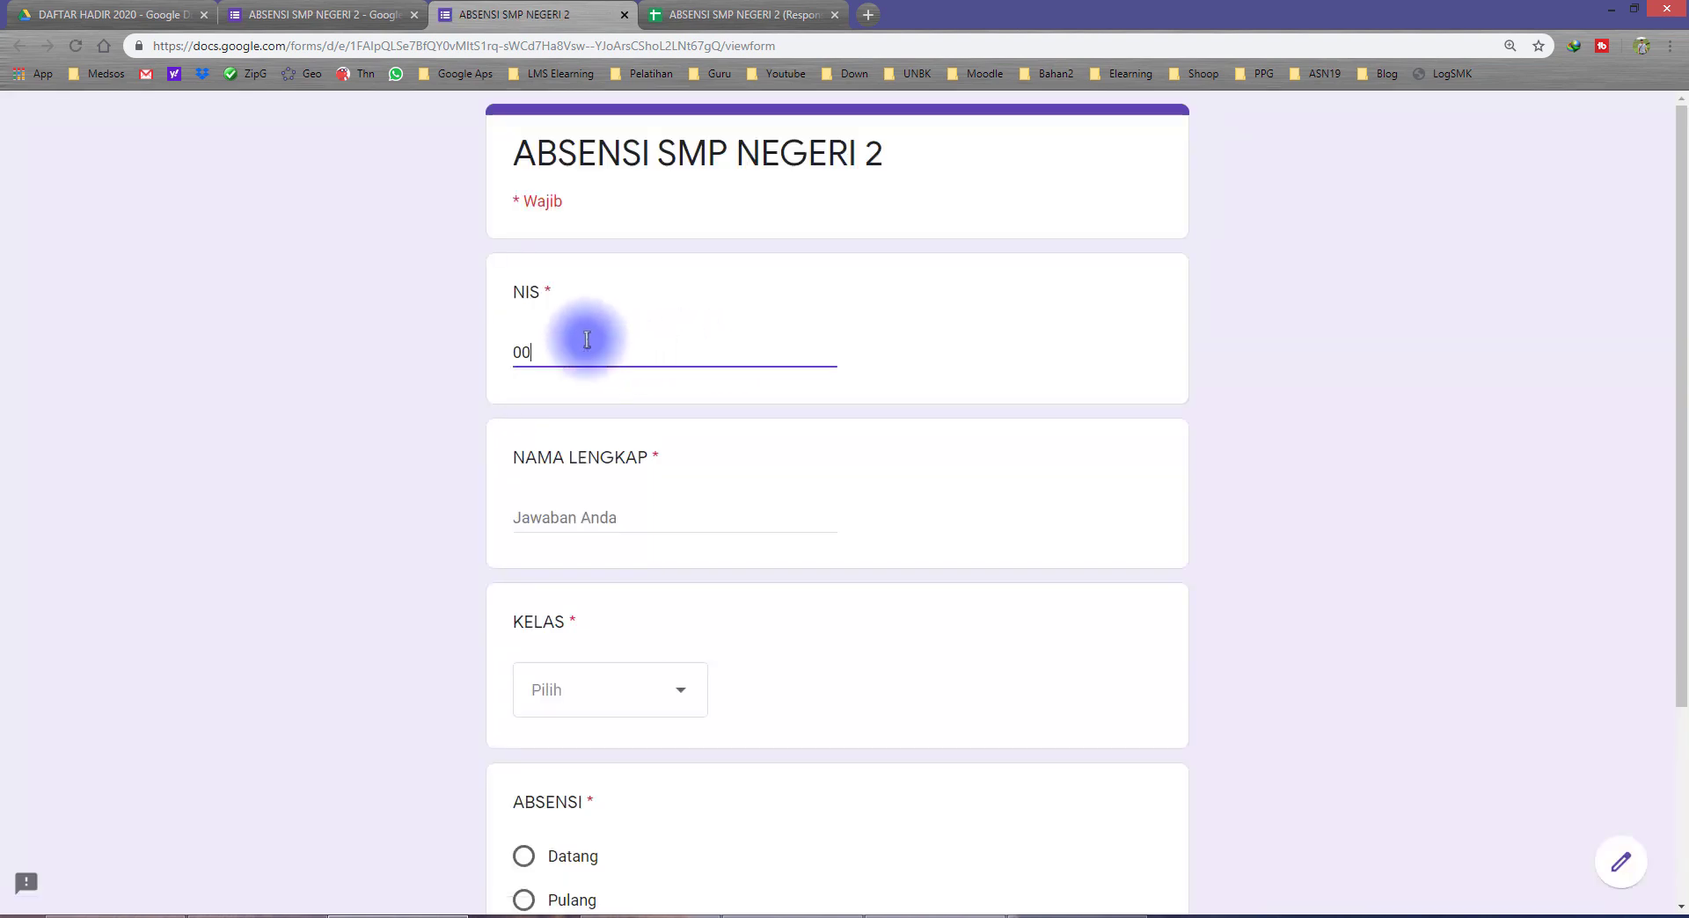
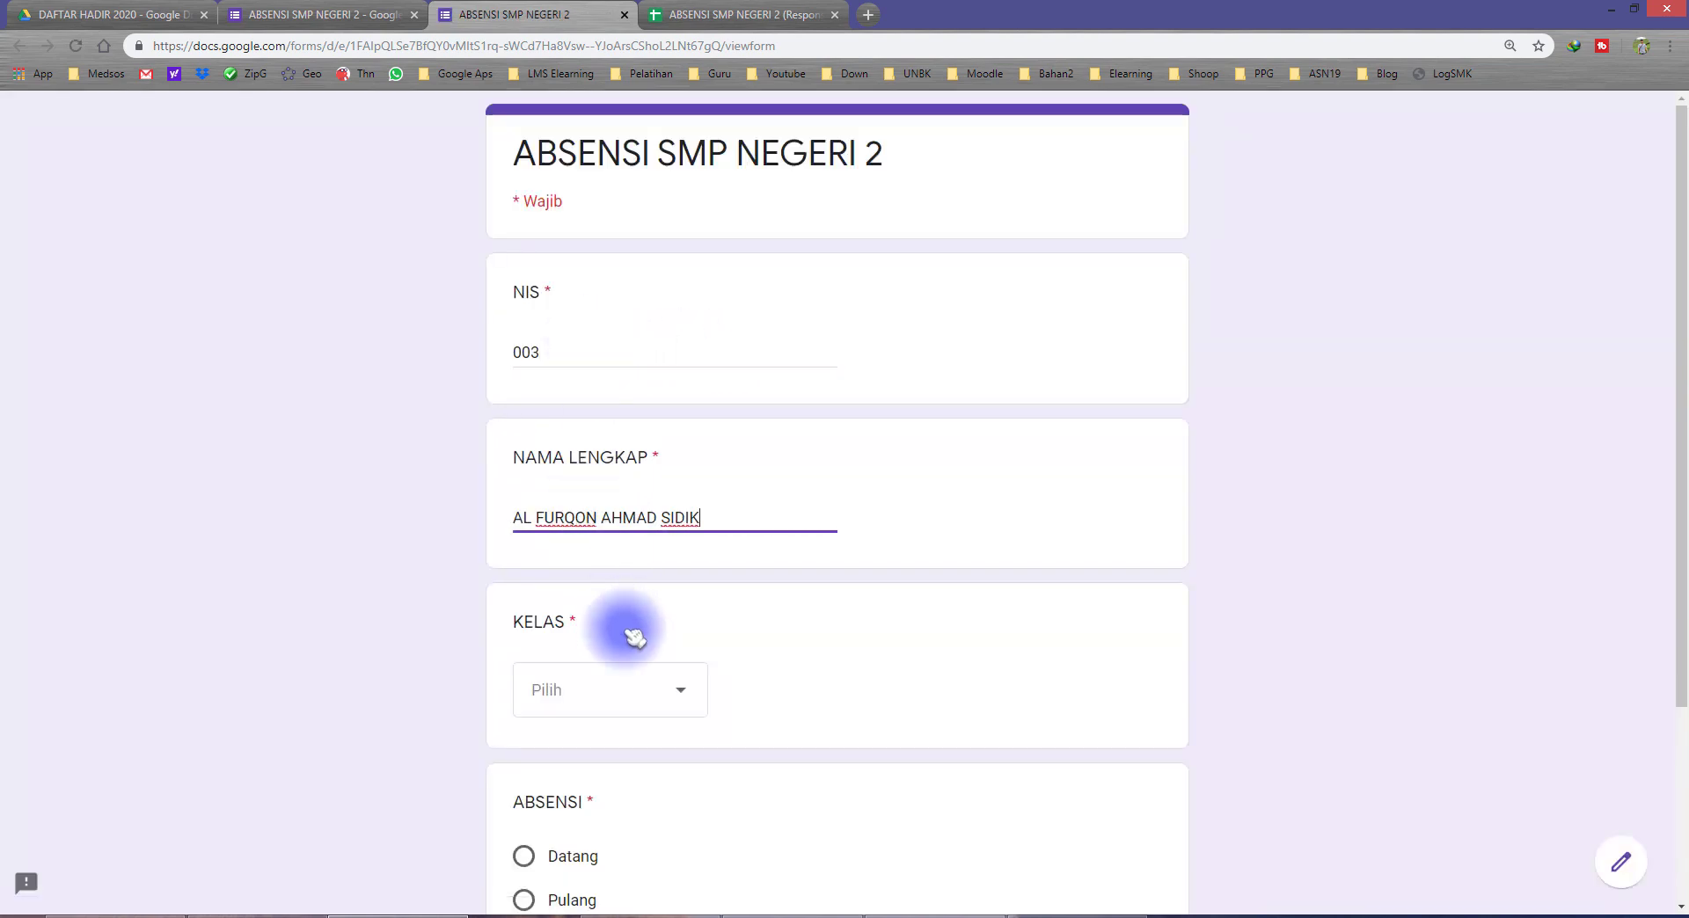
left_click(584, 695)
left_click(592, 855)
scroll(422, 661, "down", 3)
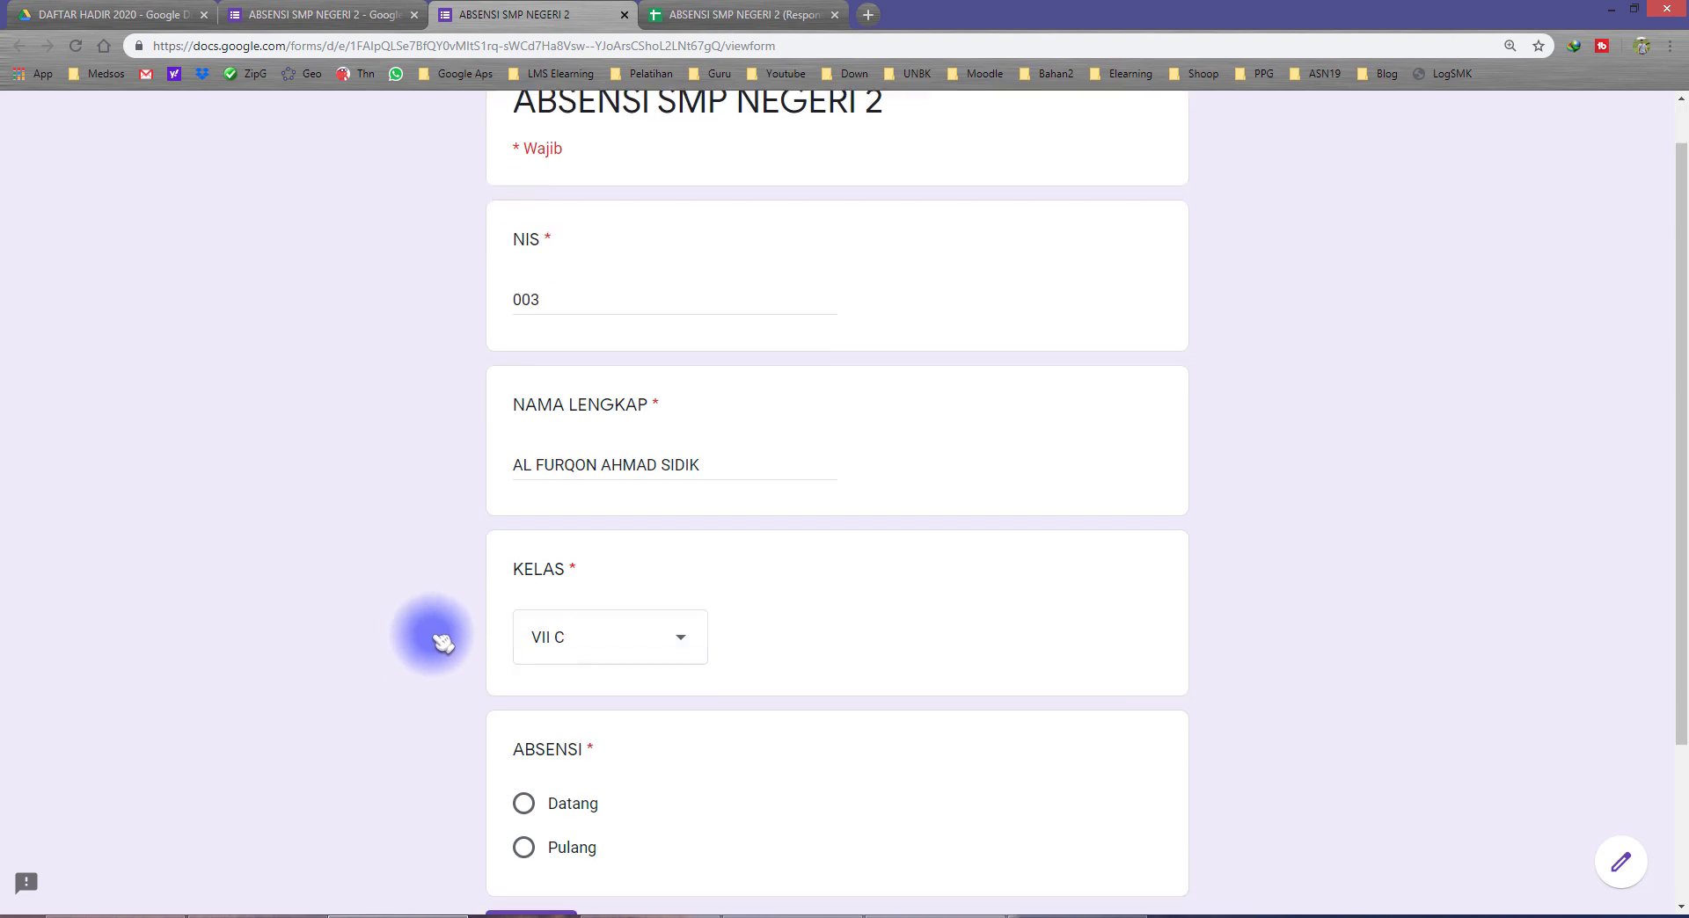
left_click(598, 642)
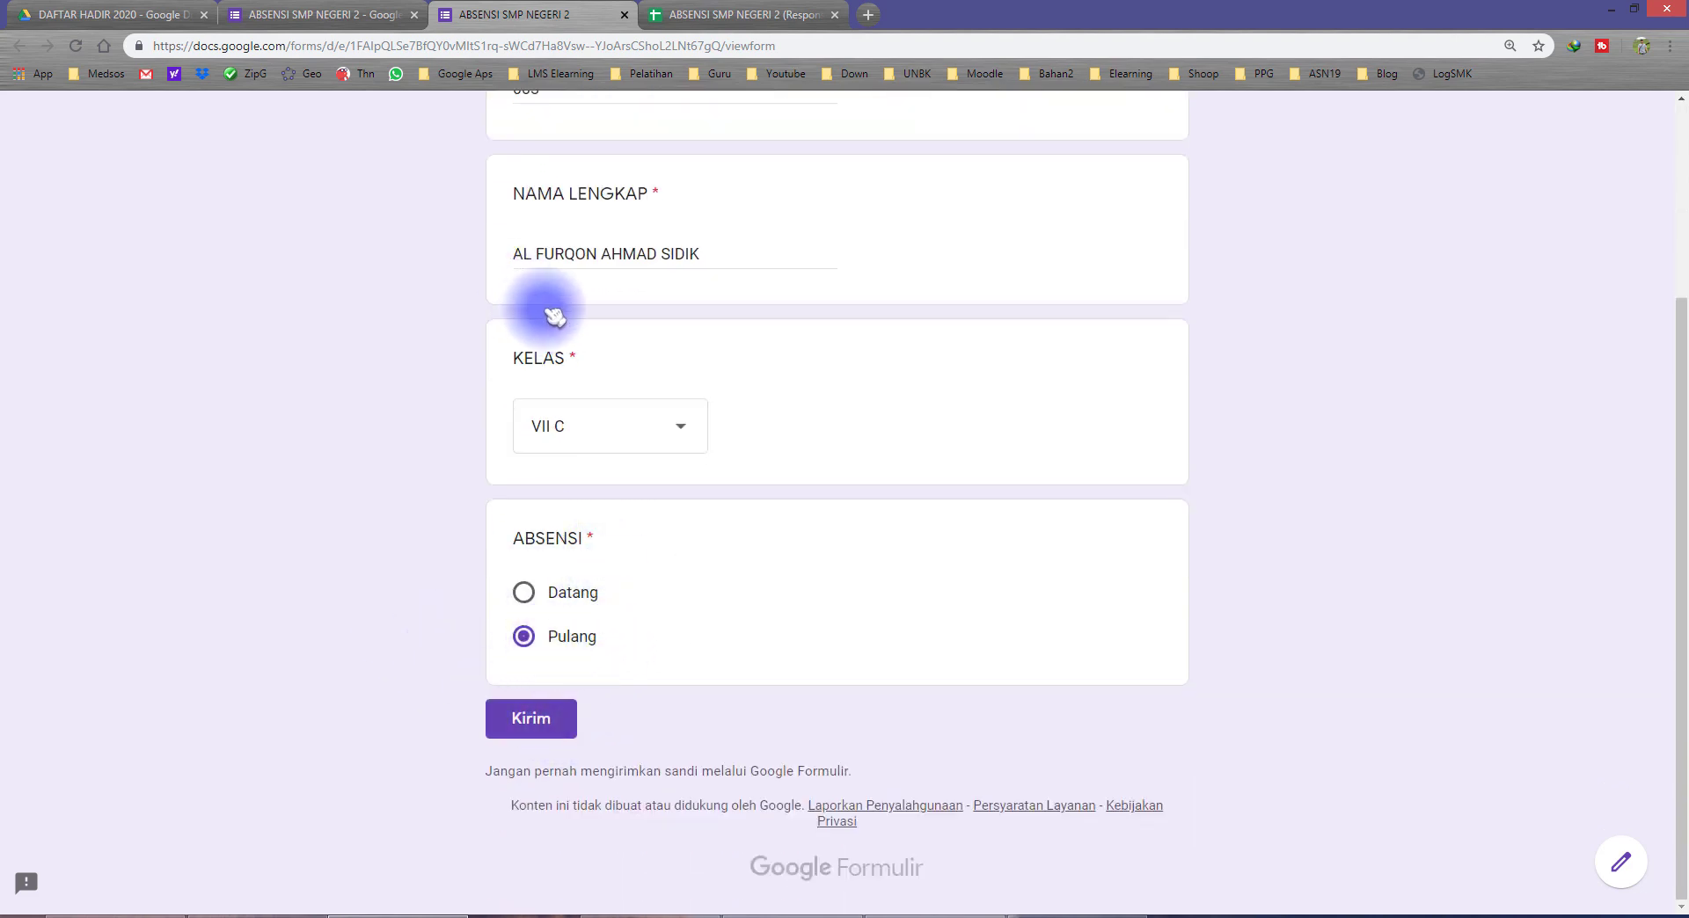
left_click(563, 728)
Step: Compare the timestamps of the student's two Pulang entries in rows 7 and 8 of the RESPON sheet
left_click(656, 15)
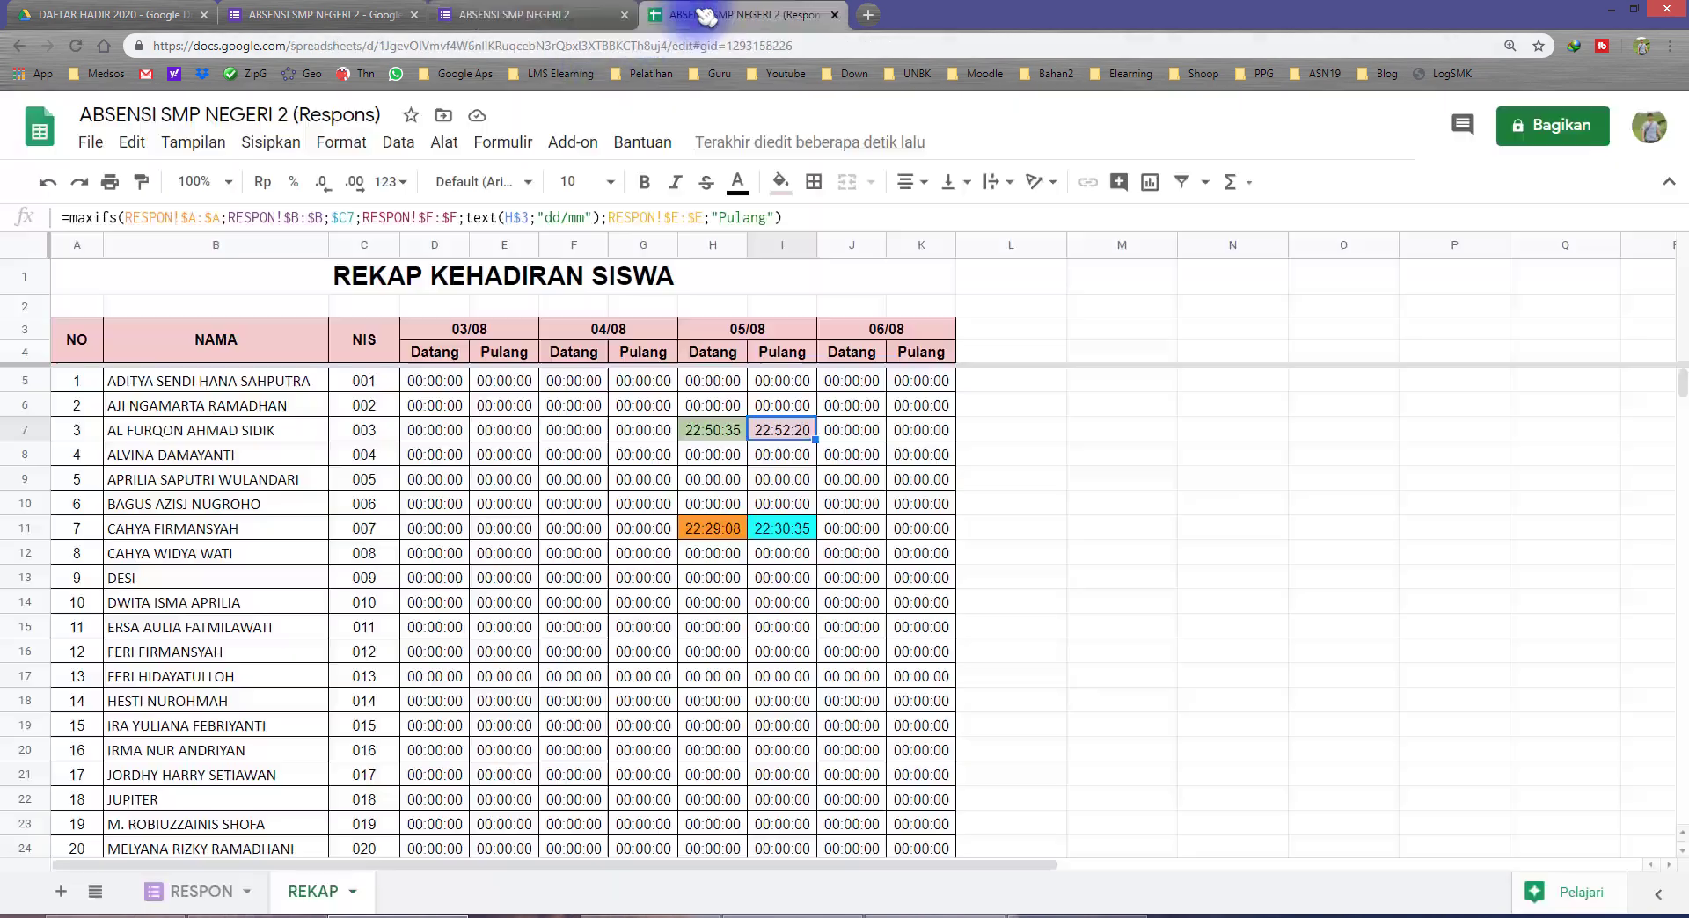
left_click(233, 893)
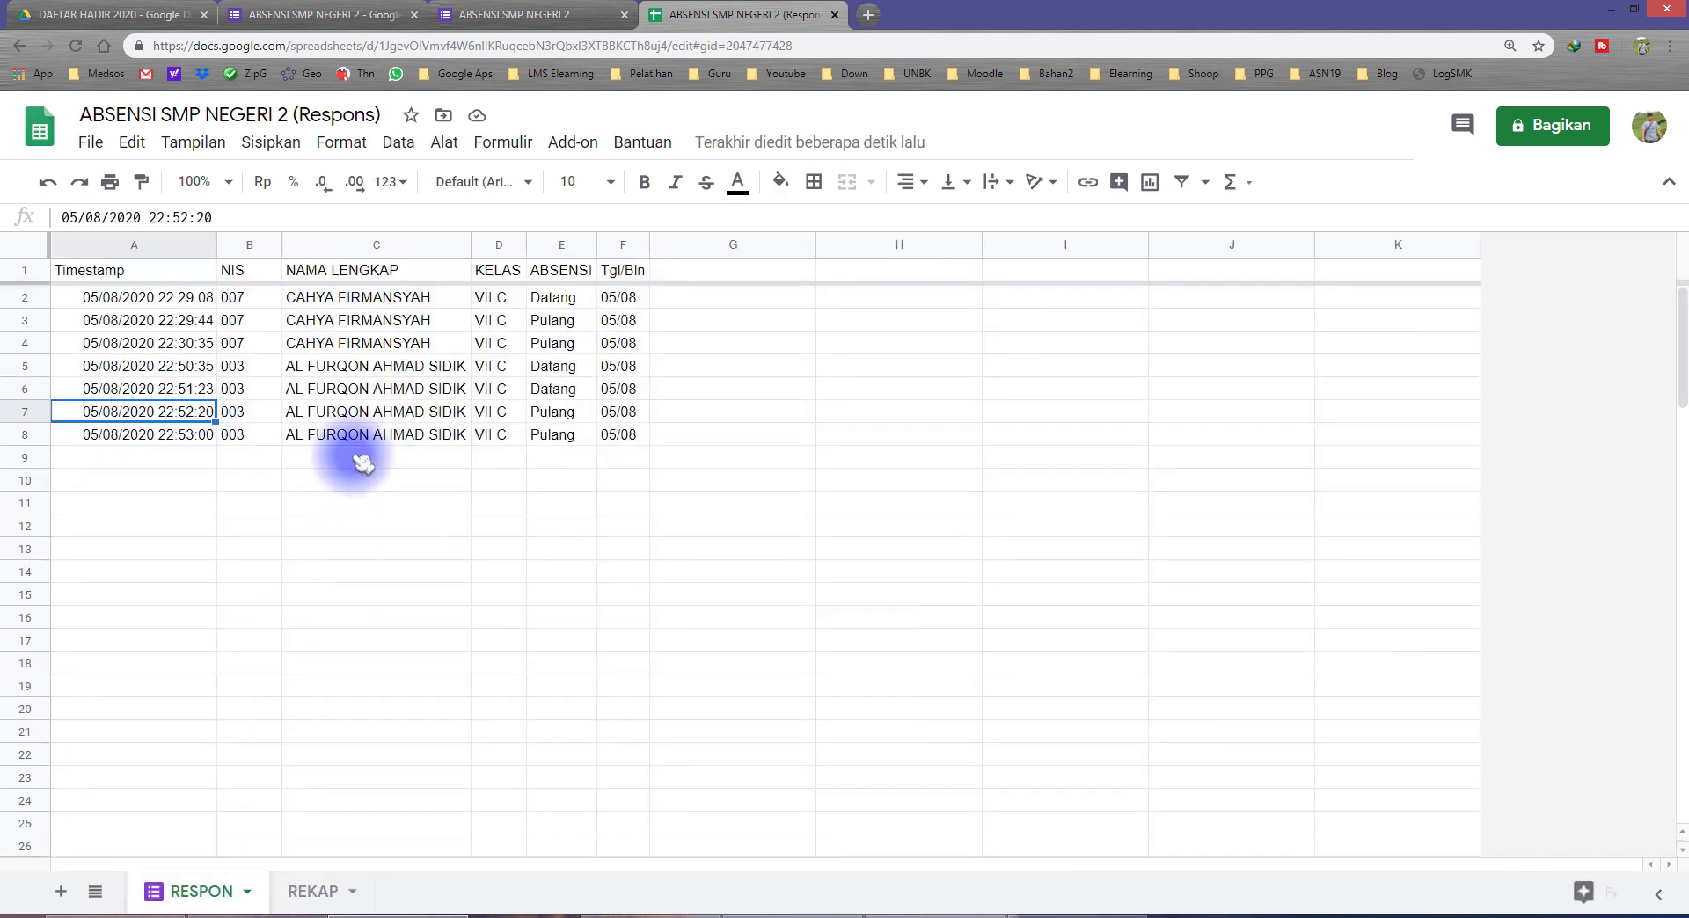
left_click(249, 434)
left_click_drag(552, 414, 220, 434)
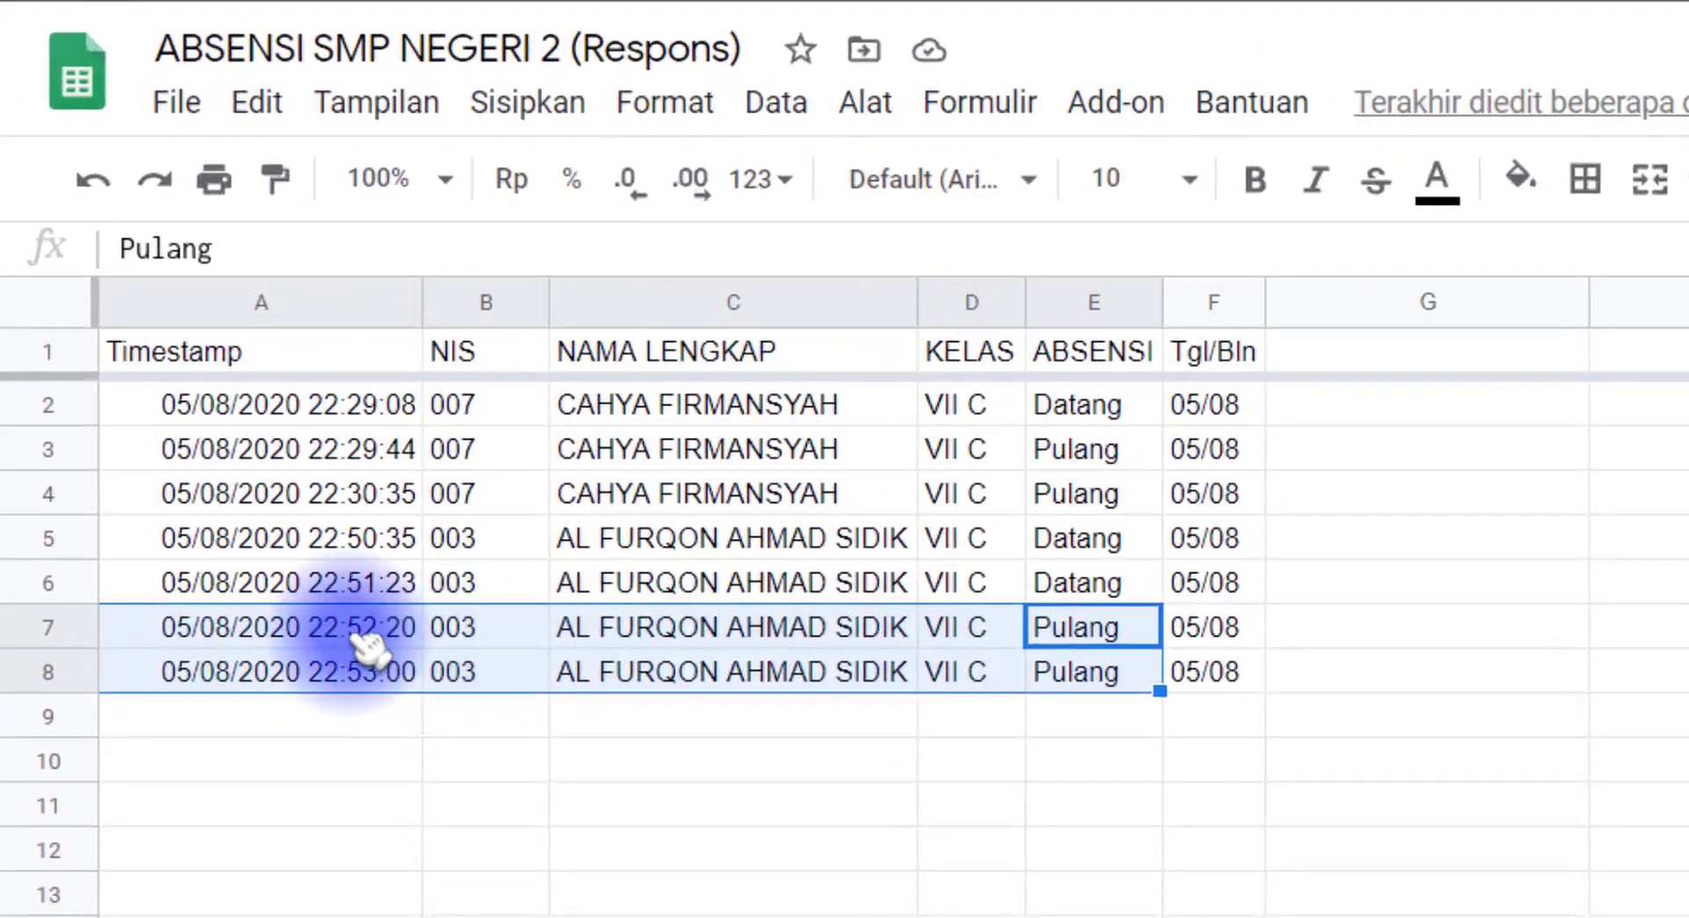
left_click(378, 633)
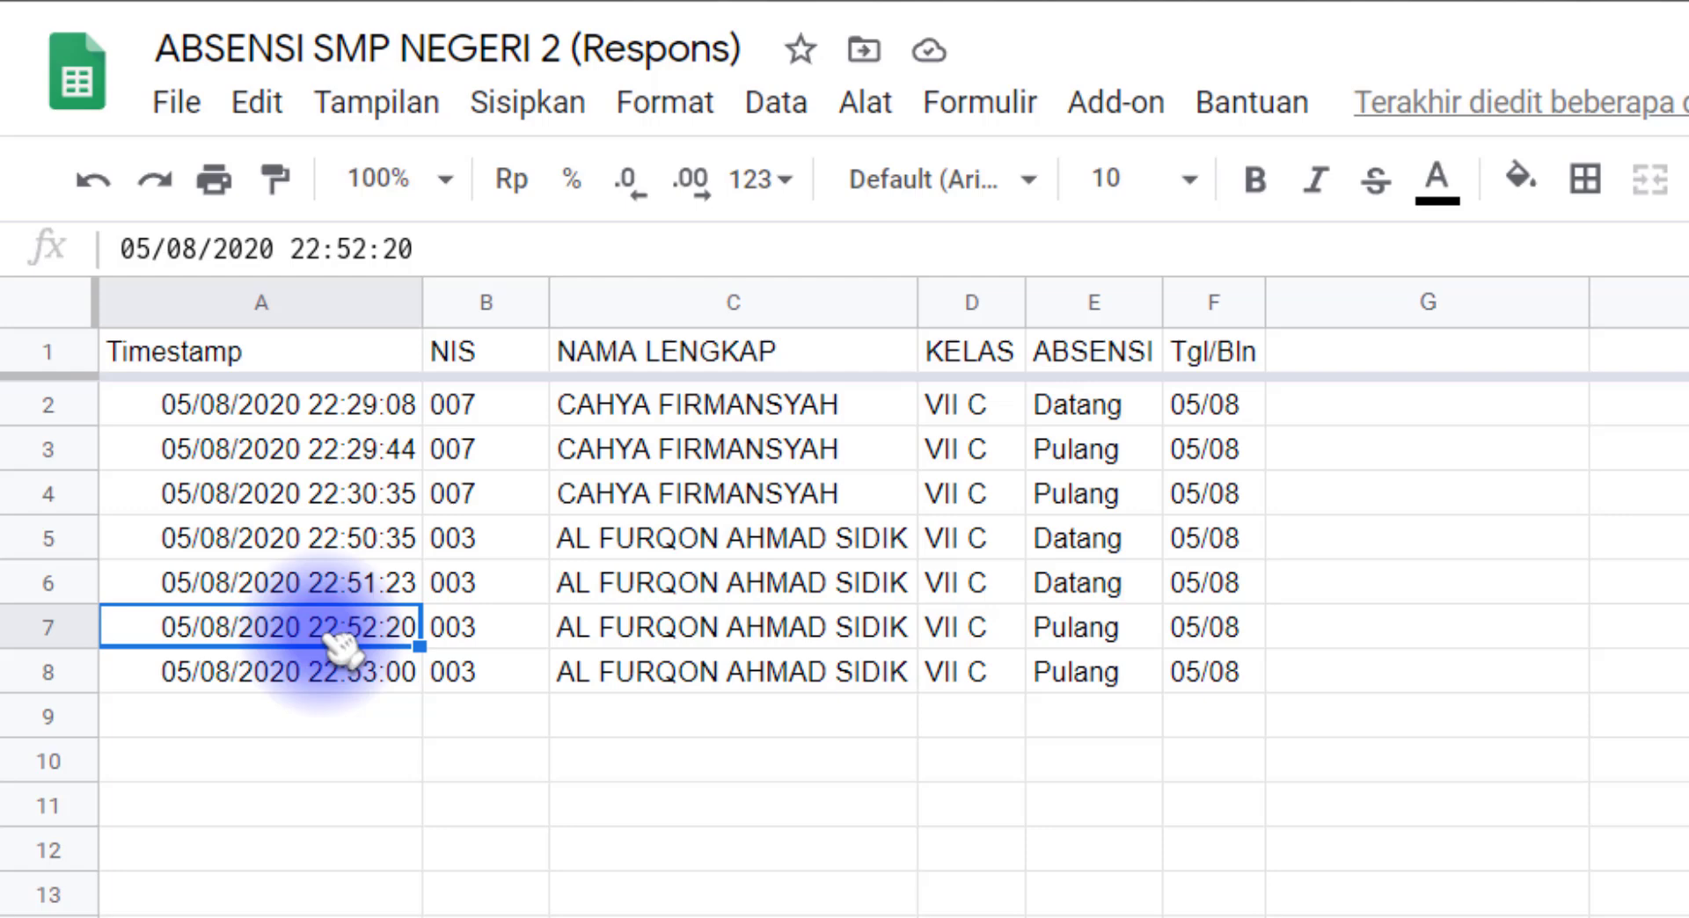
left_click(335, 683)
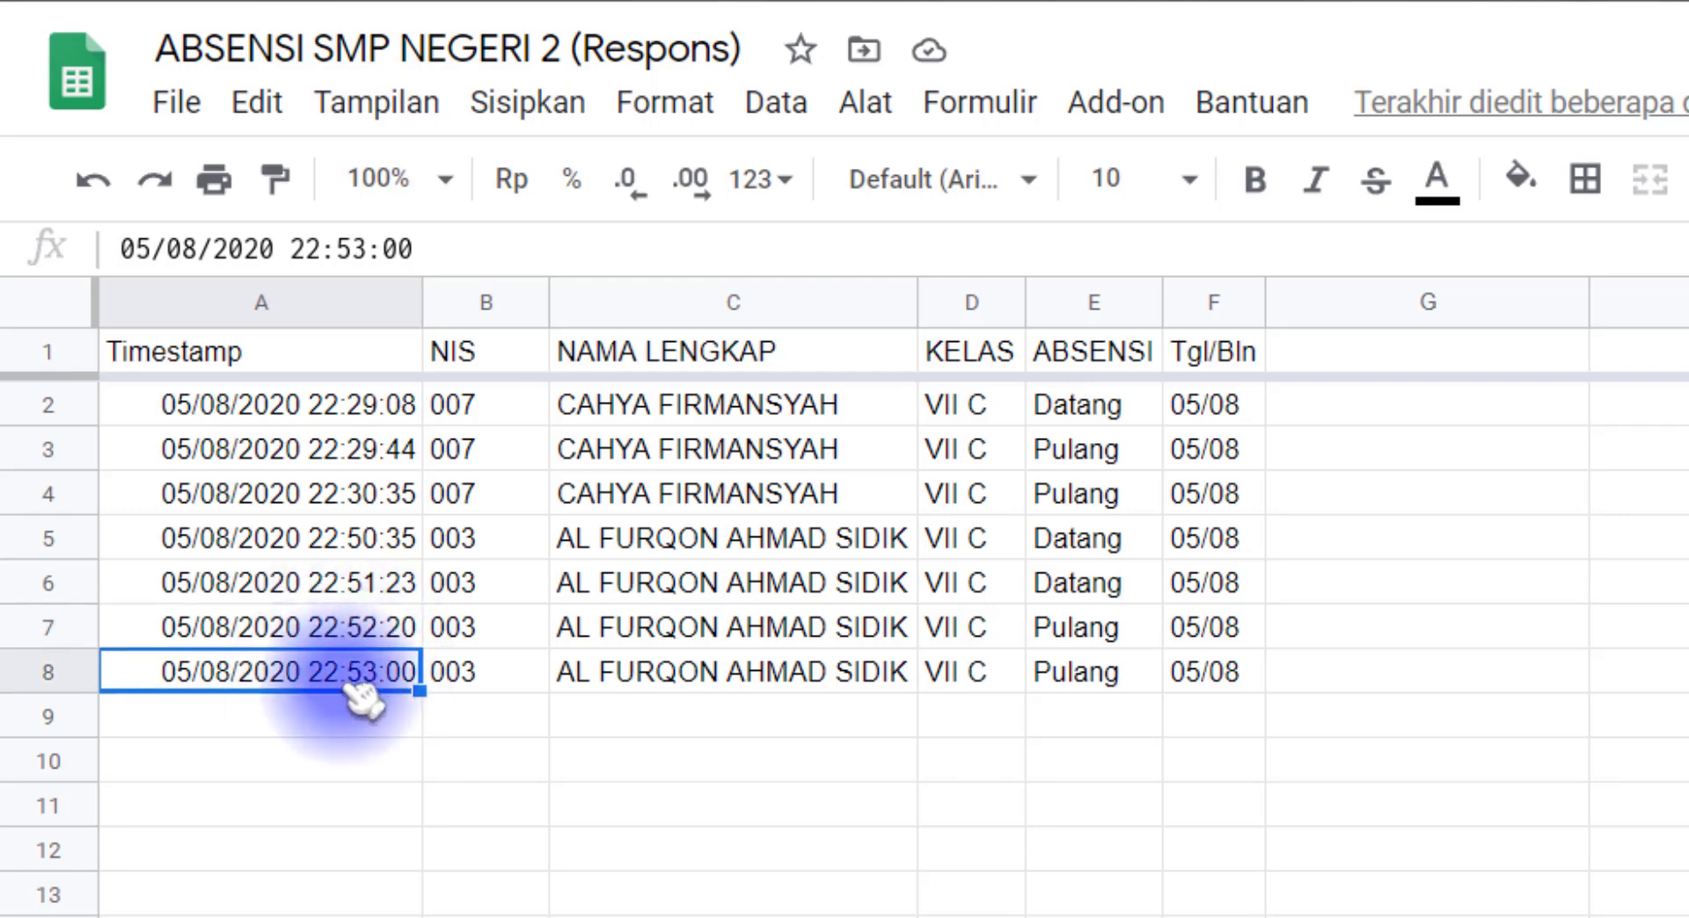
left_click_drag(1077, 626, 332, 681)
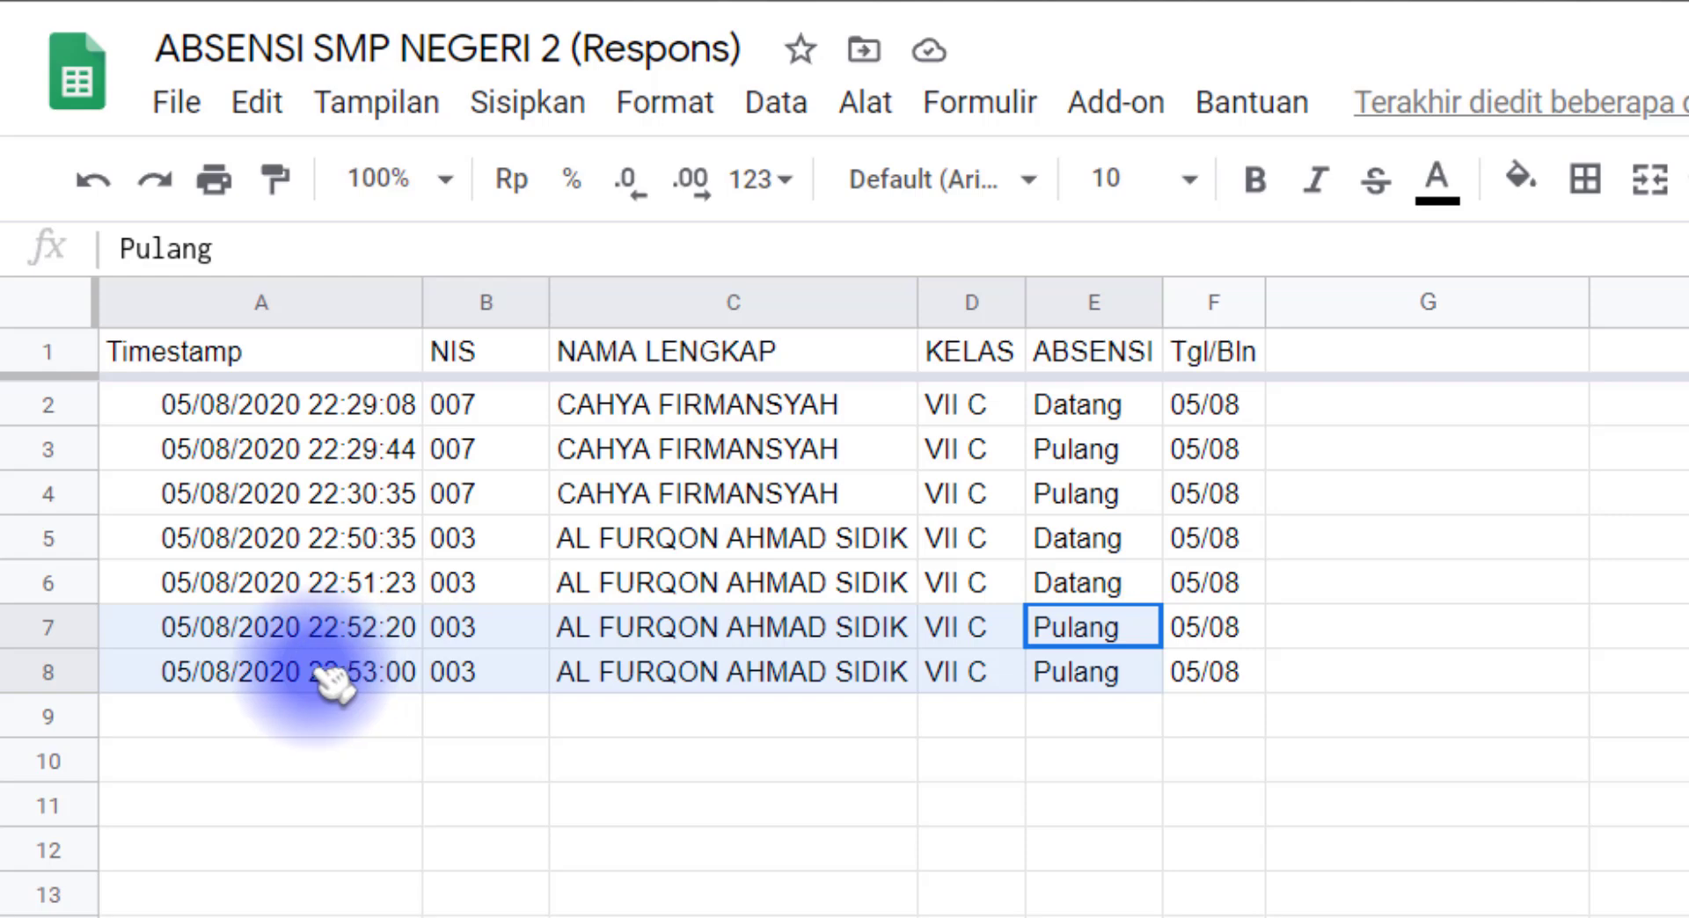
left_click(391, 684)
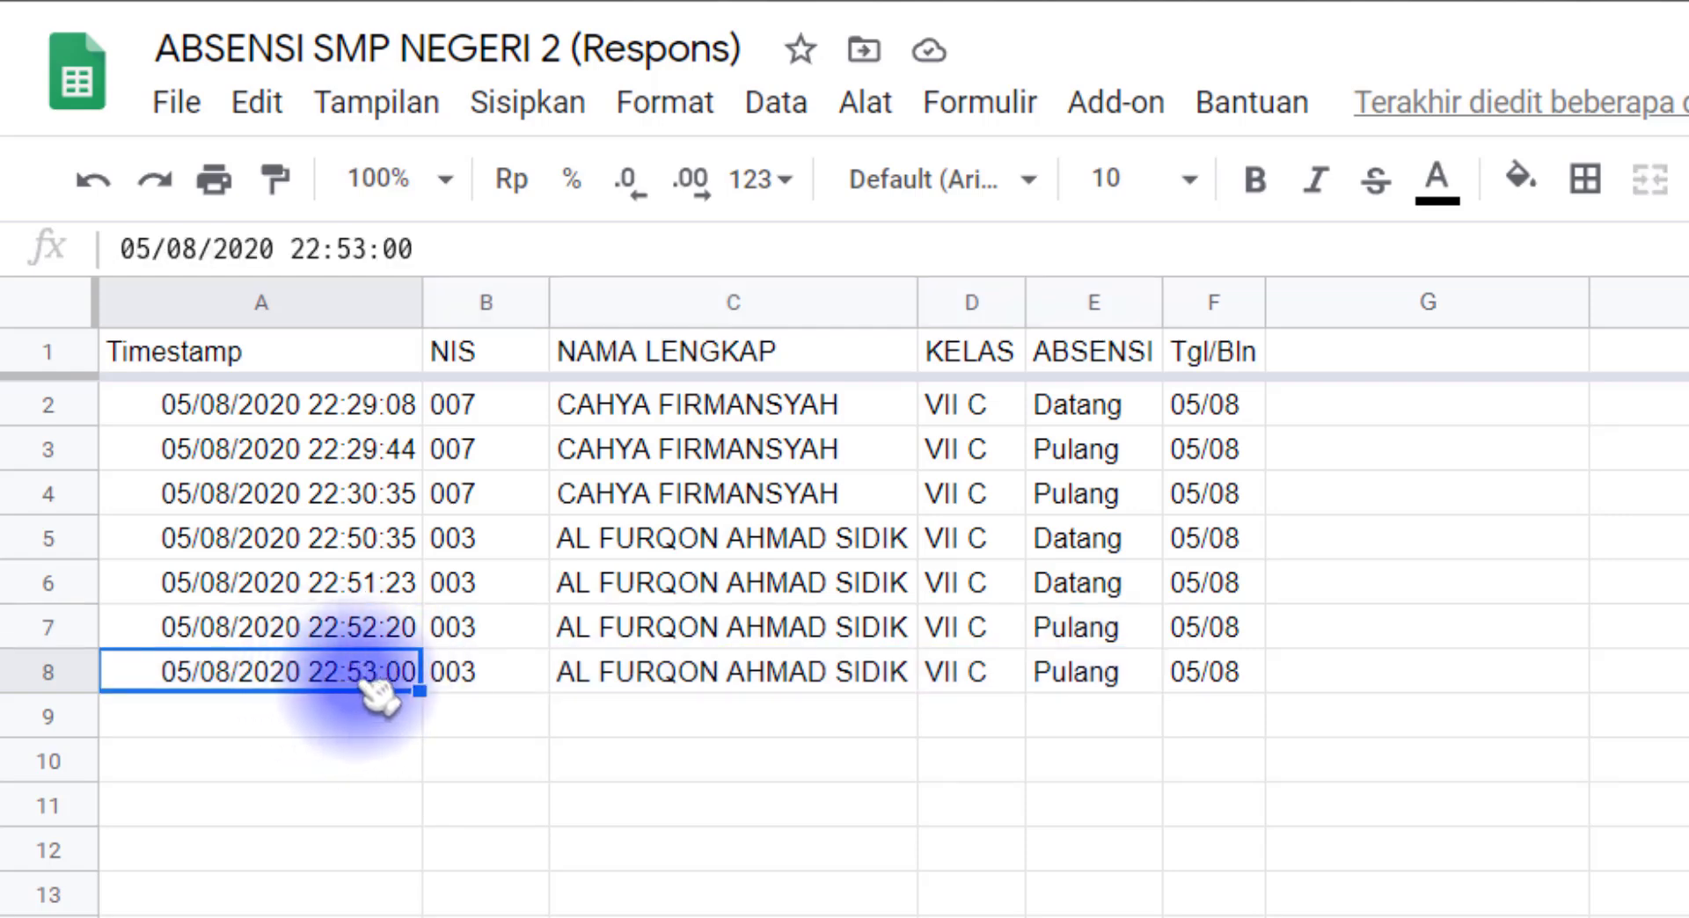
Step: Examine the 05/08 Datang and Pulang times and their formulas in rows 7 and 11 of the REKAP sheet
left_click(563, 916)
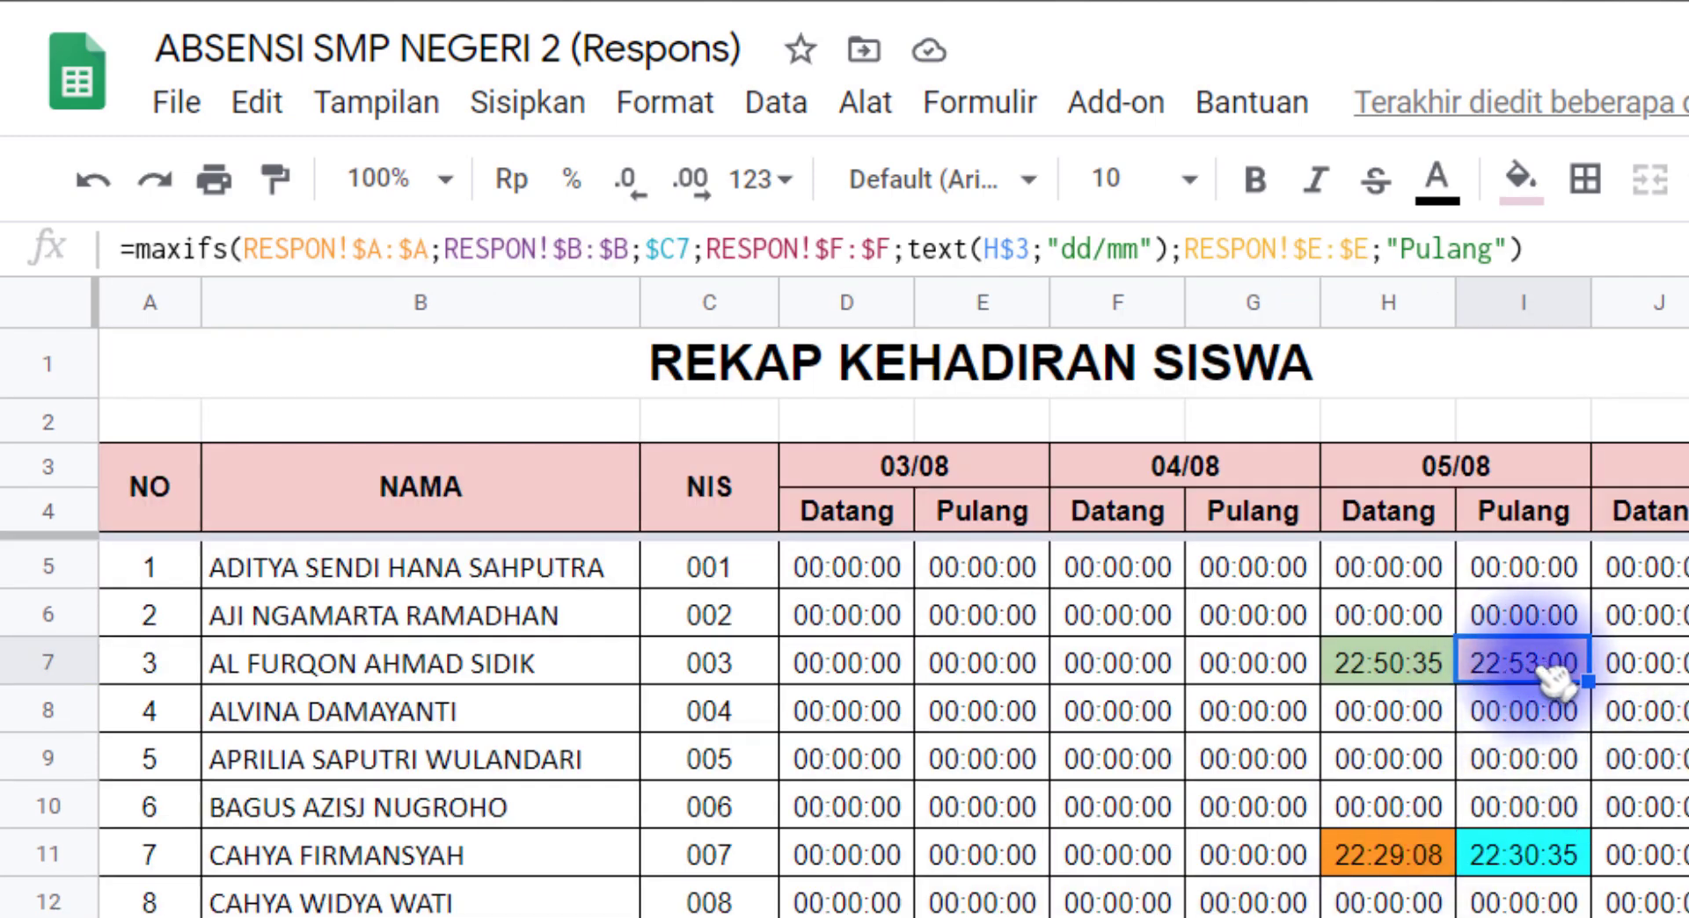
left_click_drag(1398, 664, 1513, 669)
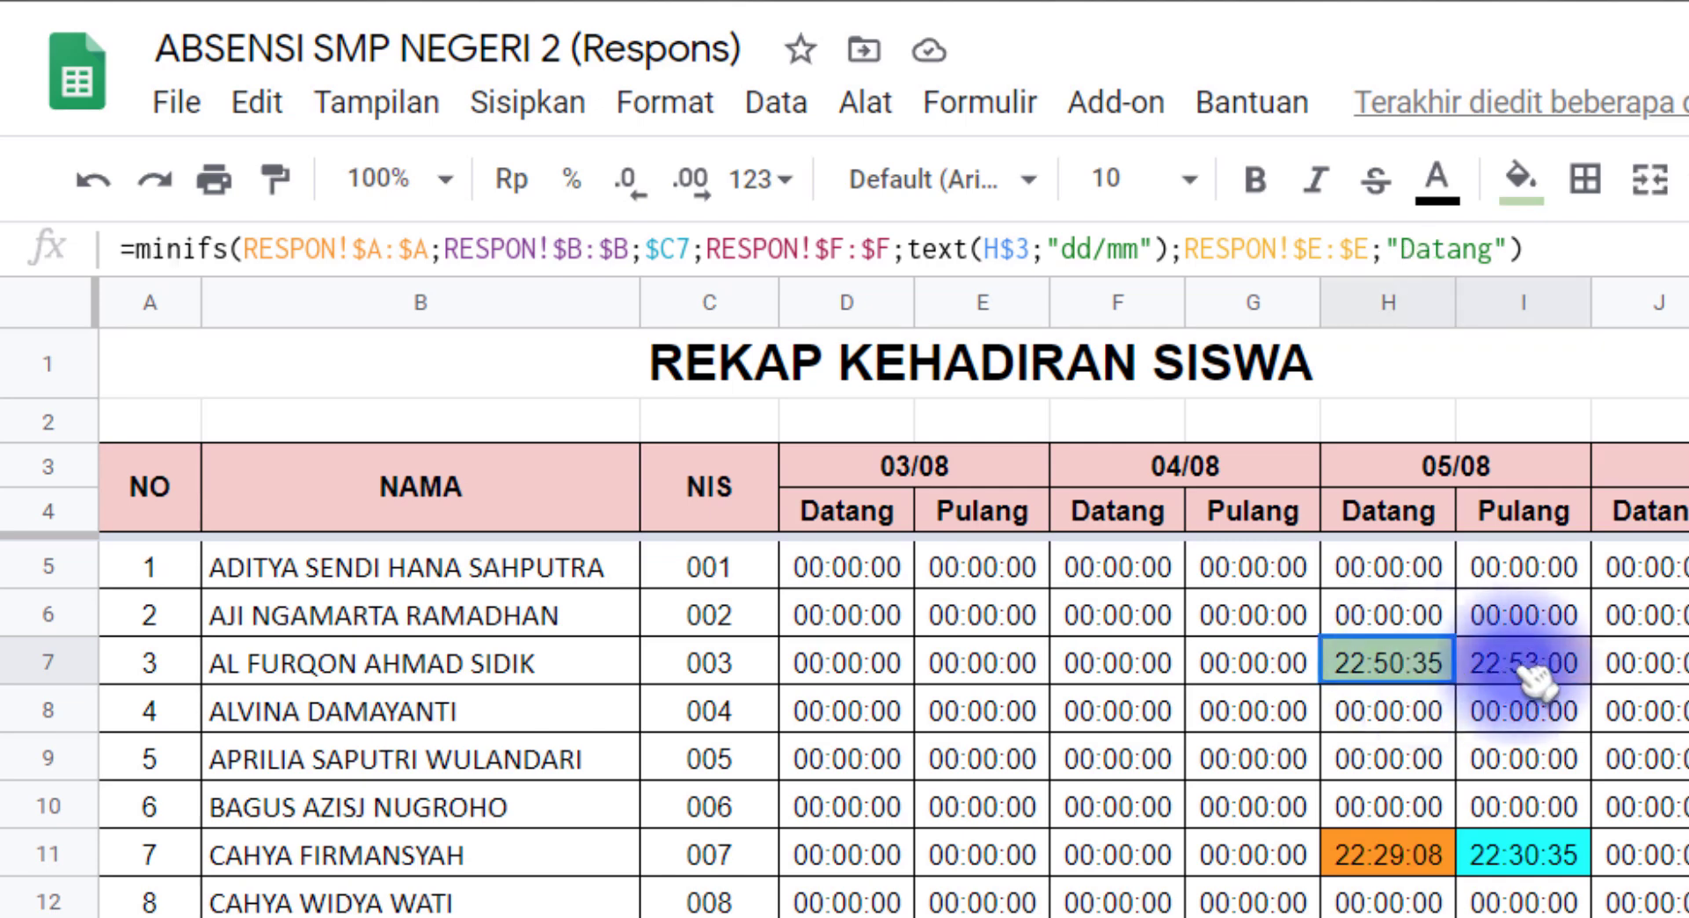
left_click(1388, 681)
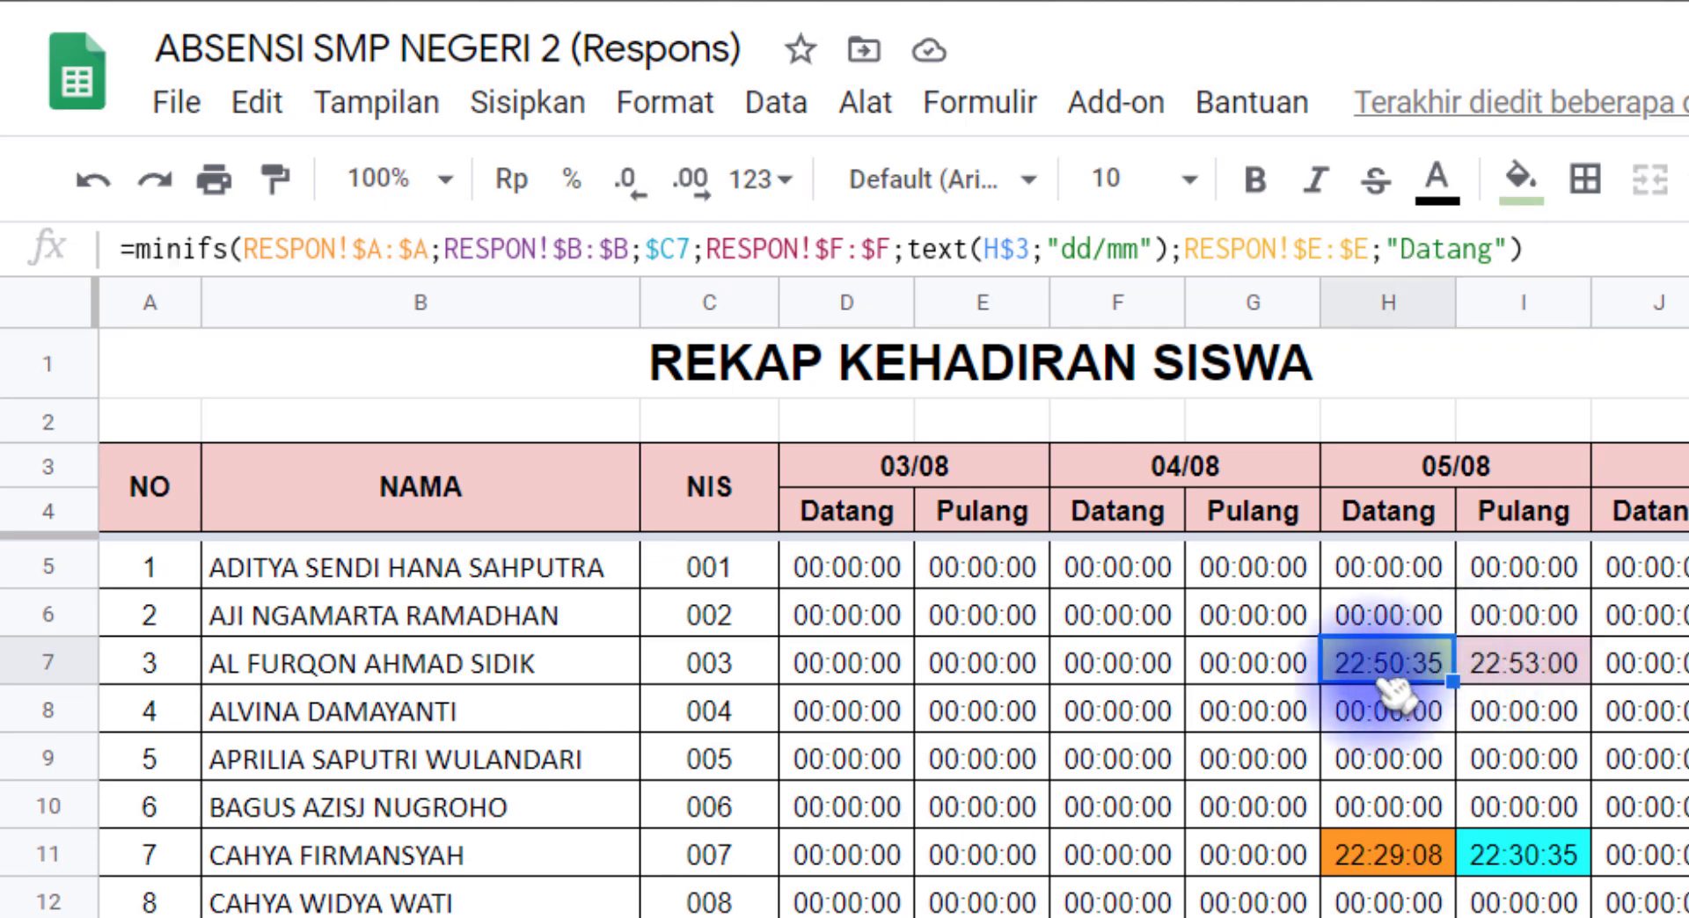
left_click(1527, 695)
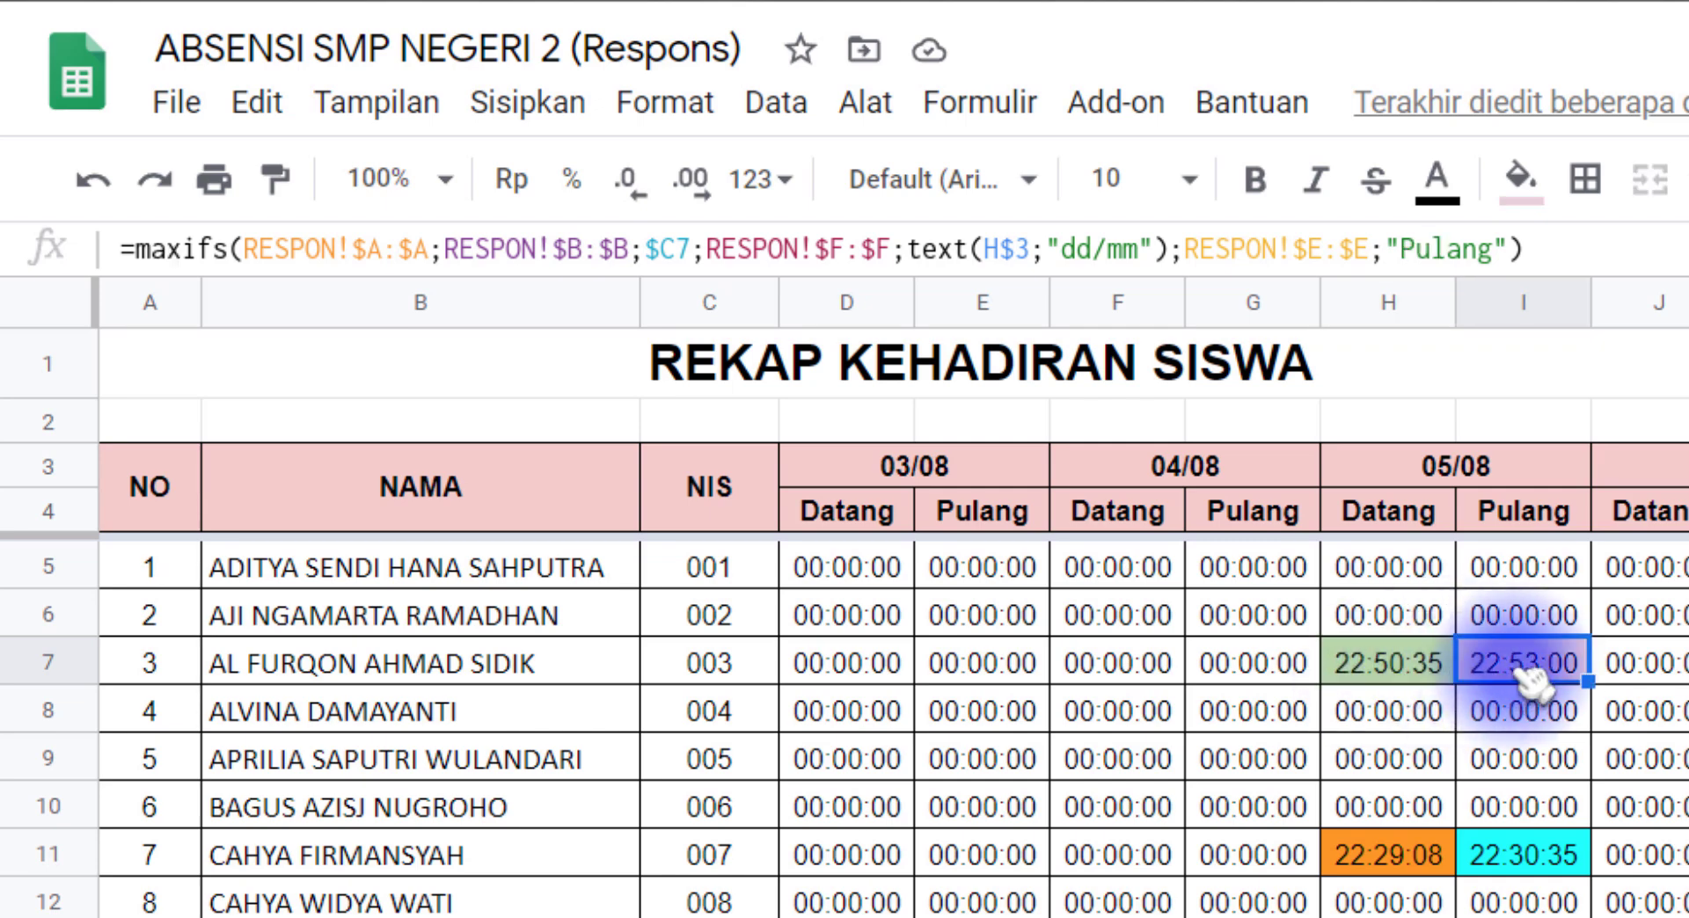
left_click(1412, 858)
left_click(1506, 855)
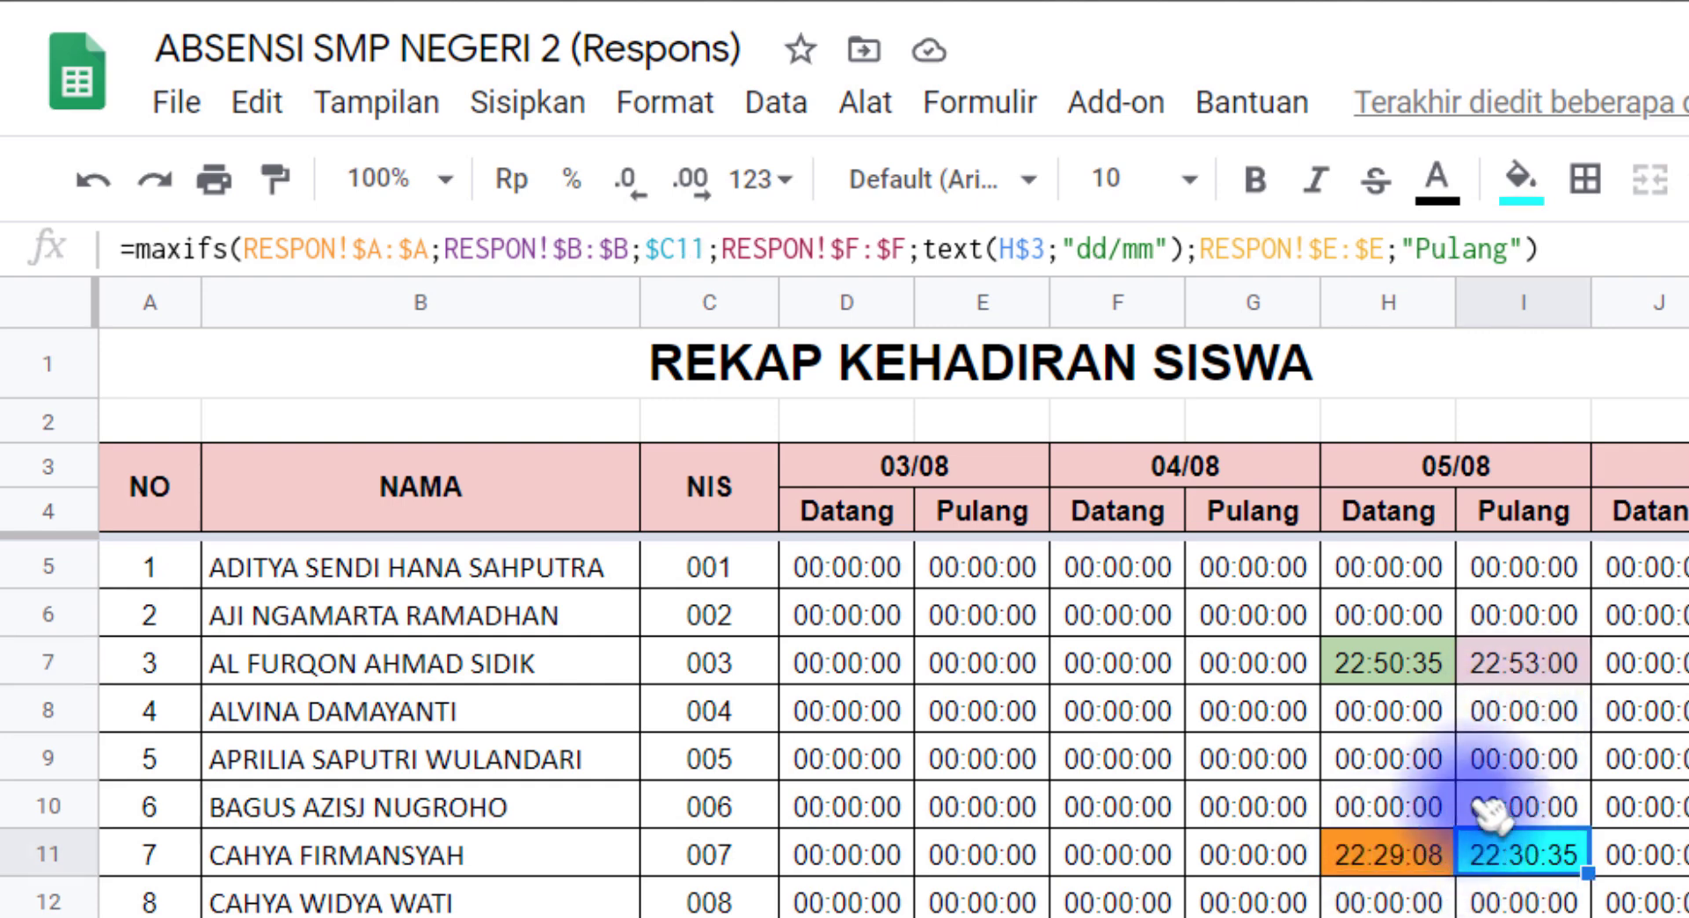
left_click(1405, 666)
left_click_drag(1416, 854, 1517, 857)
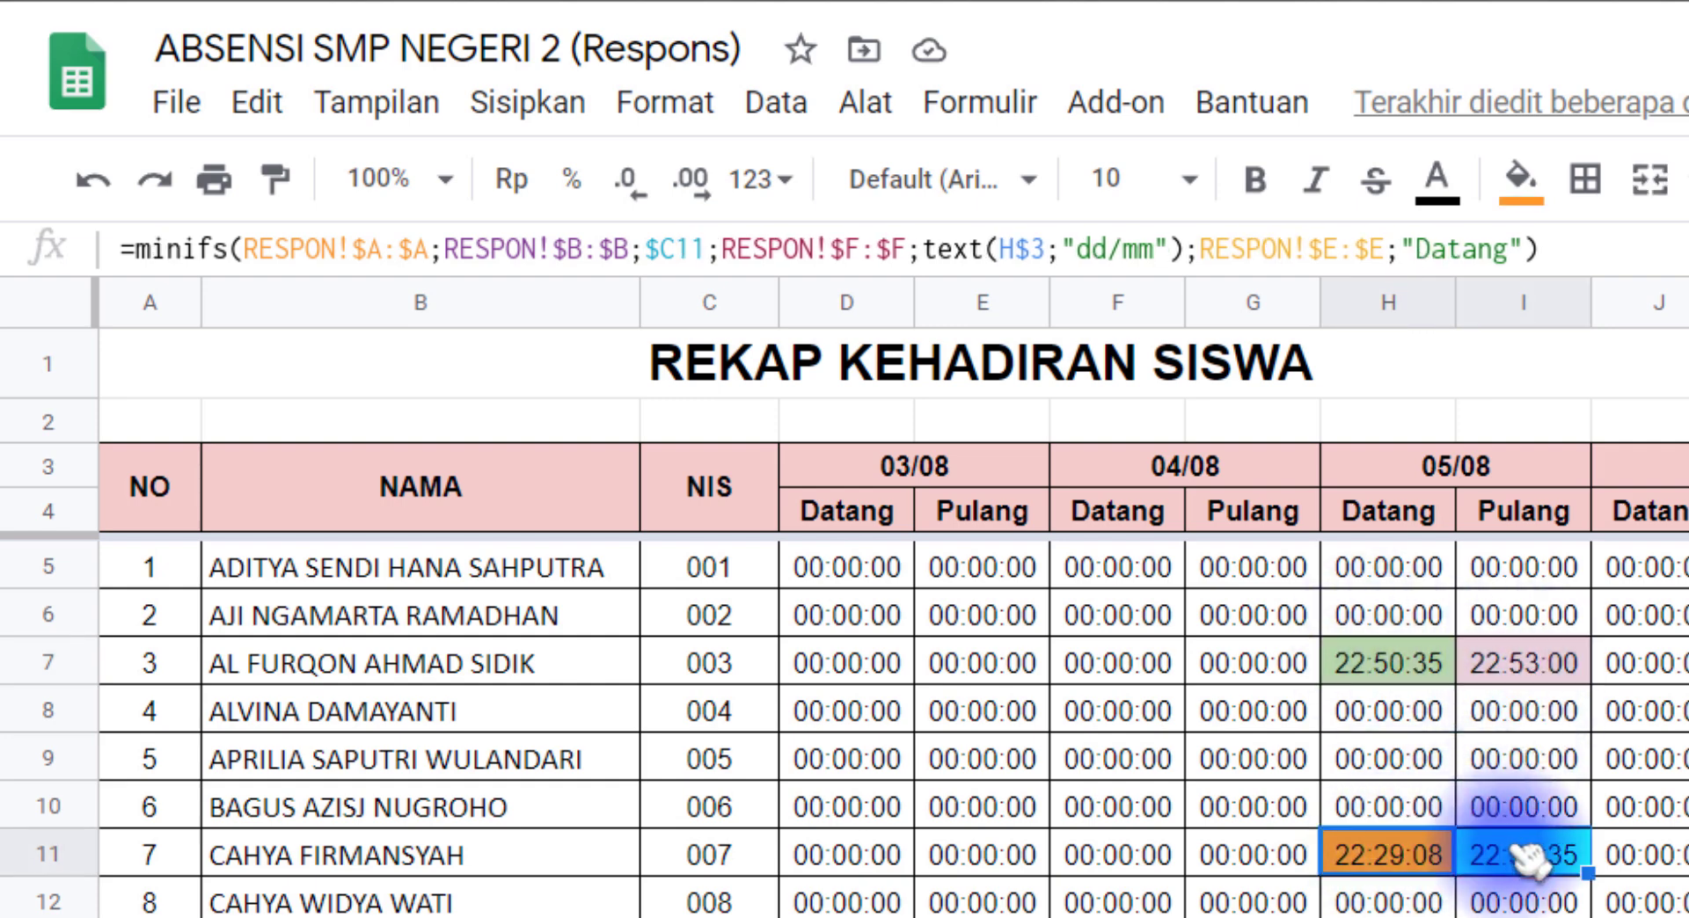
left_click_drag(950, 712, 1530, 905)
left_click(646, 702)
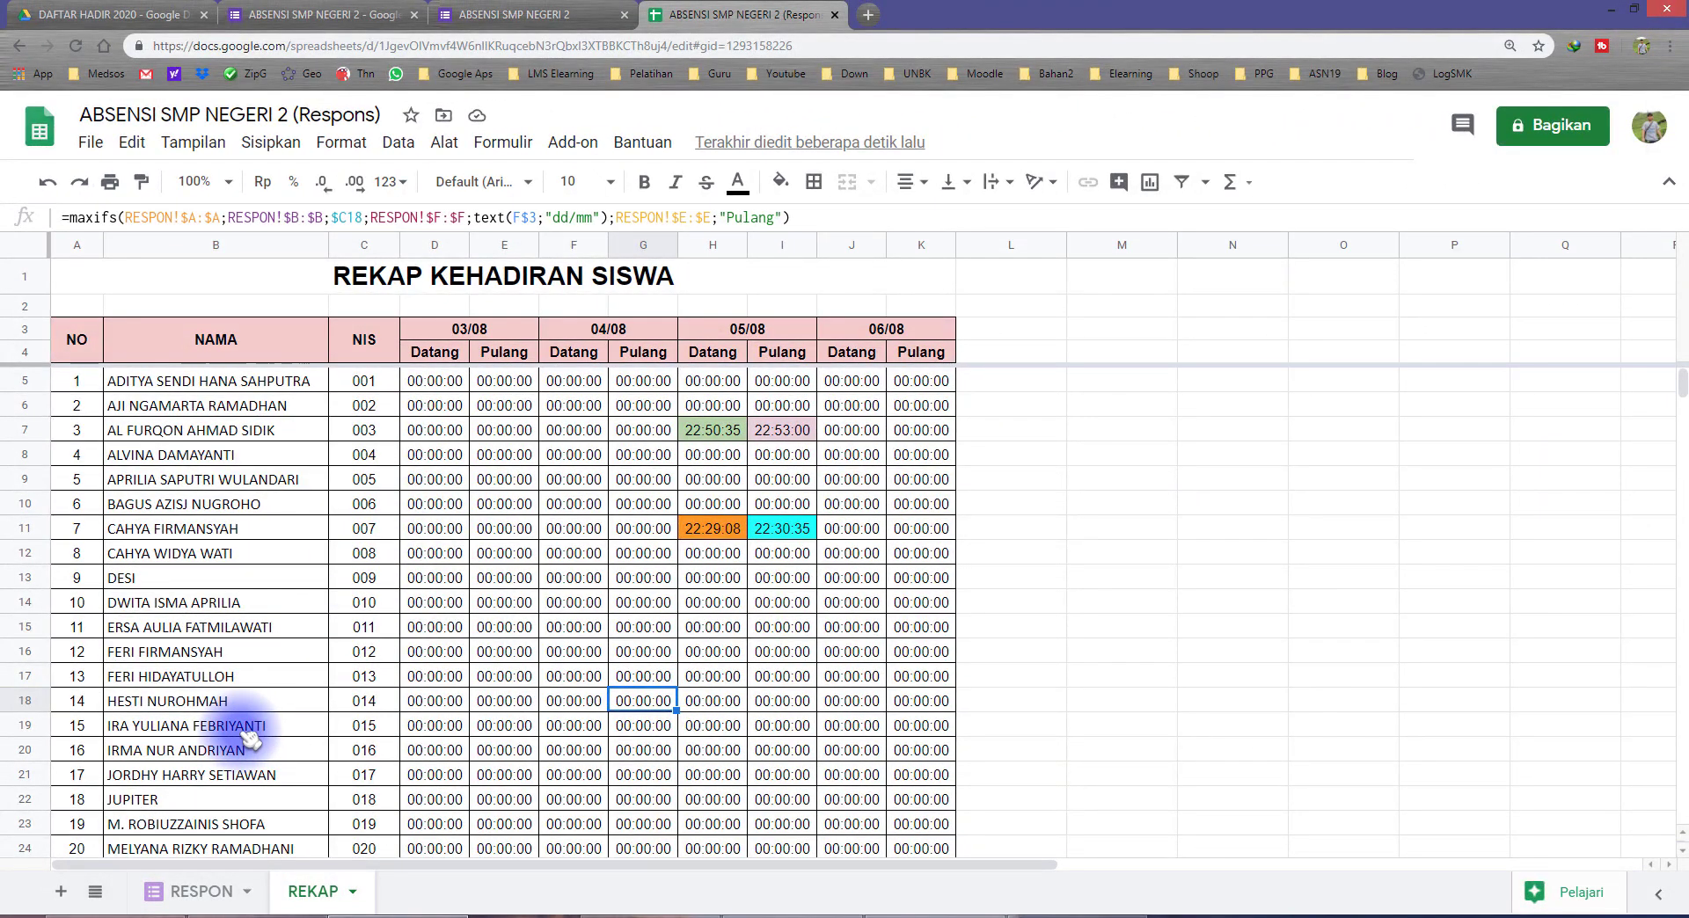
left_click(180, 891)
left_click(316, 892)
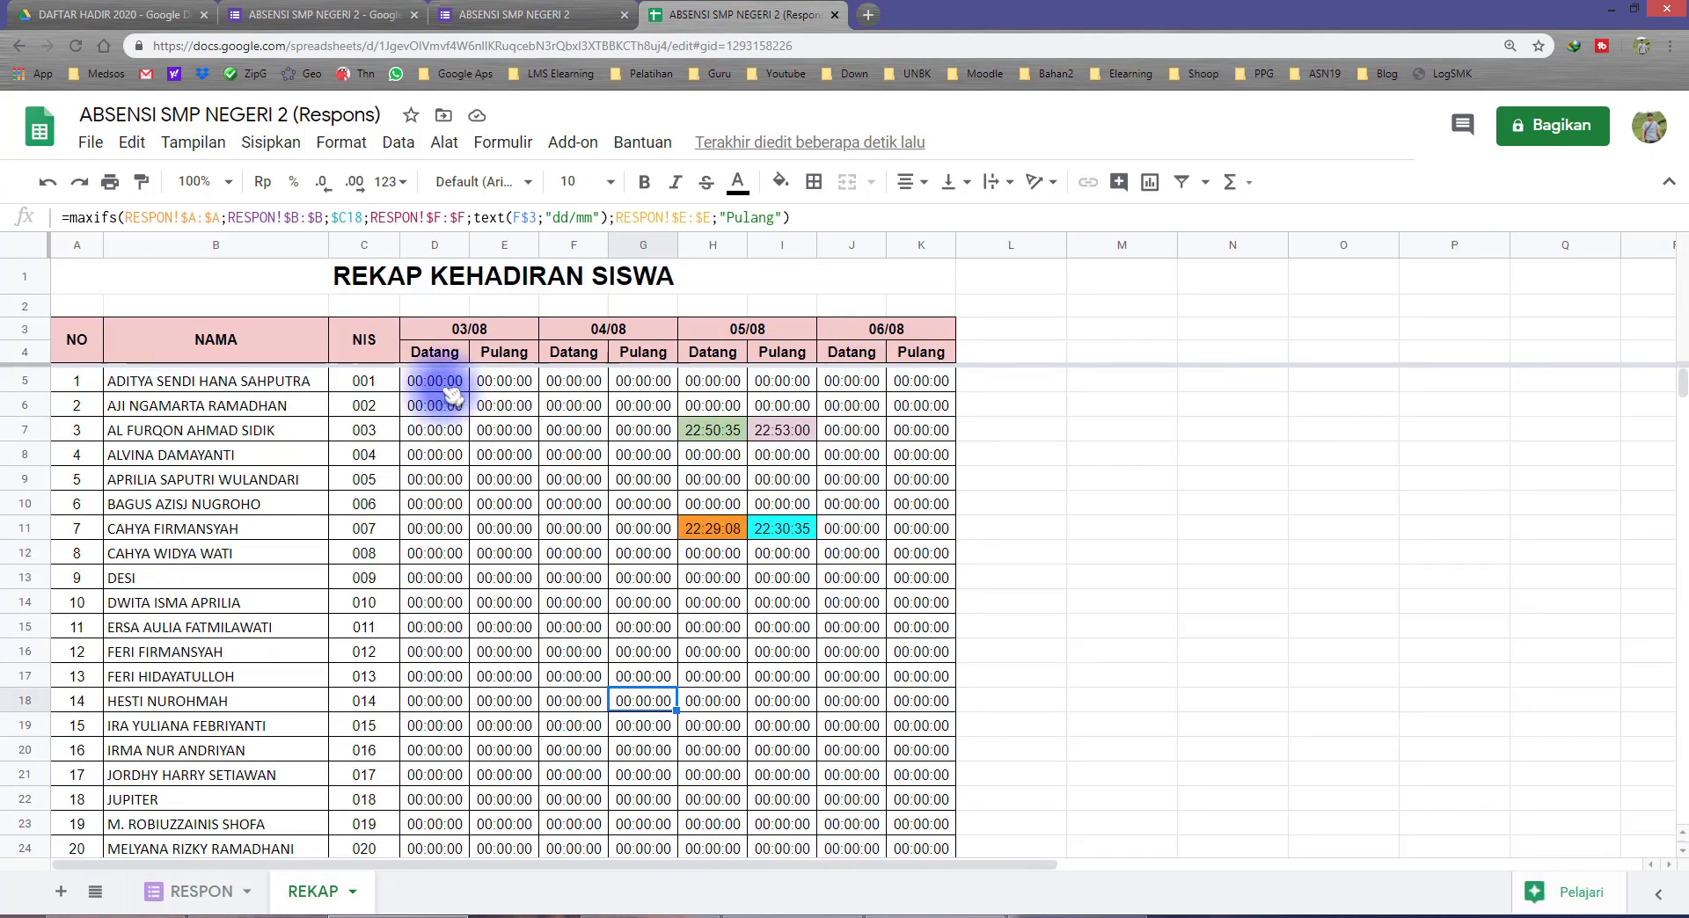
Step: Select the recap's time cells D5:K24 to examine which days and students have zero times
left_click_drag(449, 387, 647, 801)
scroll(647, 792, "up", 3)
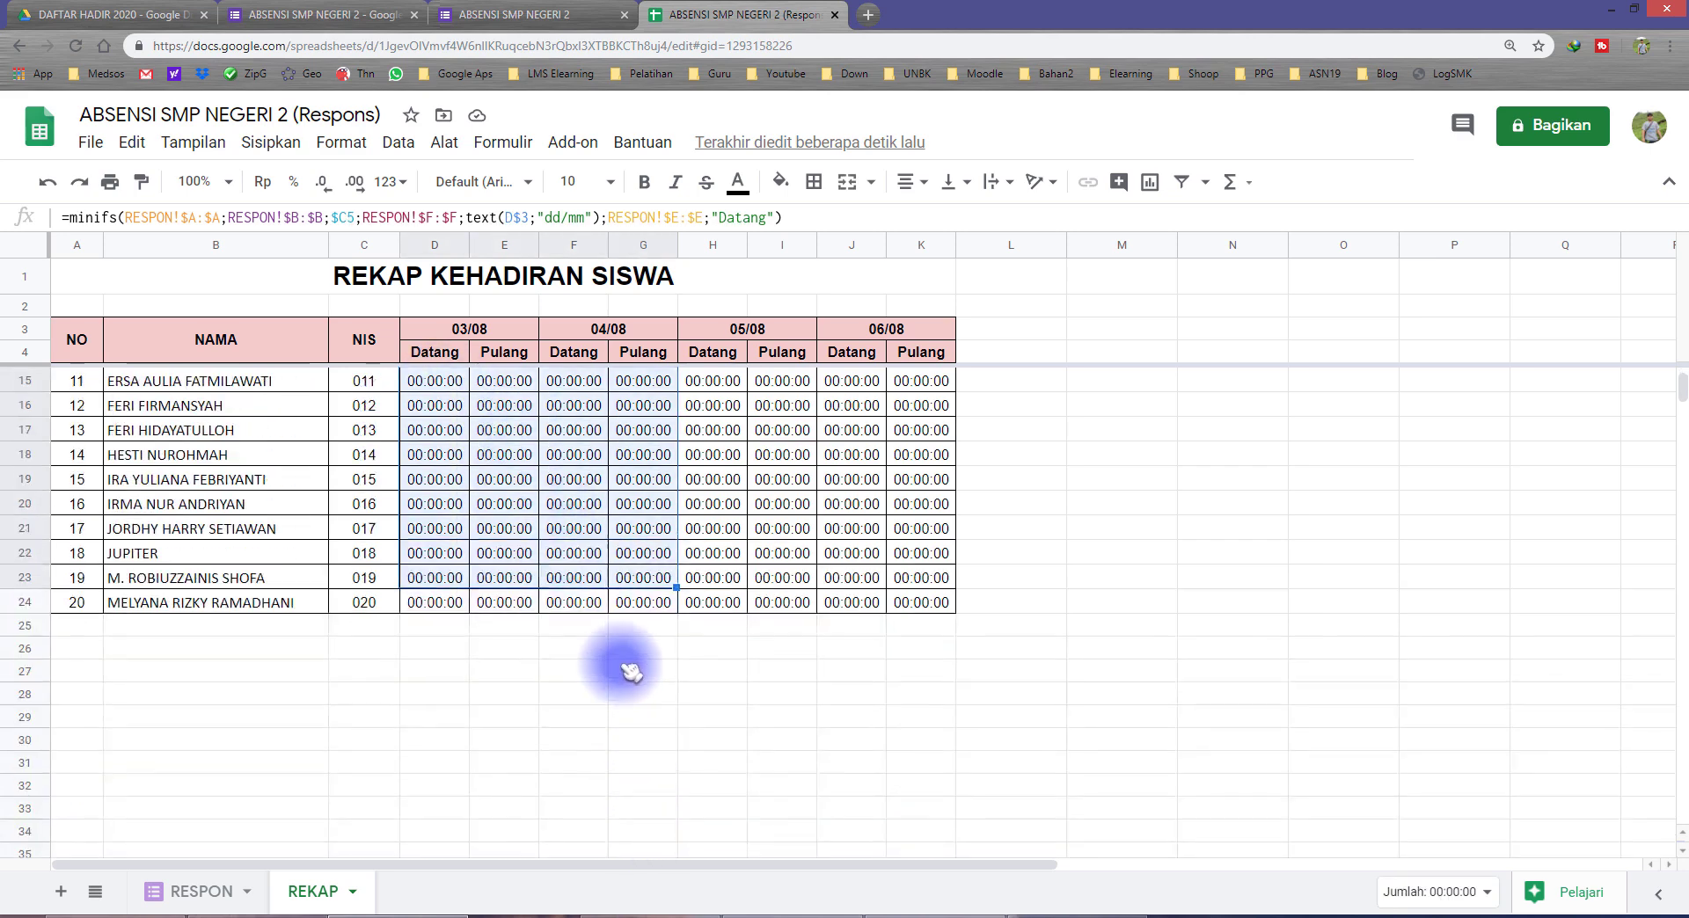
left_click(439, 380)
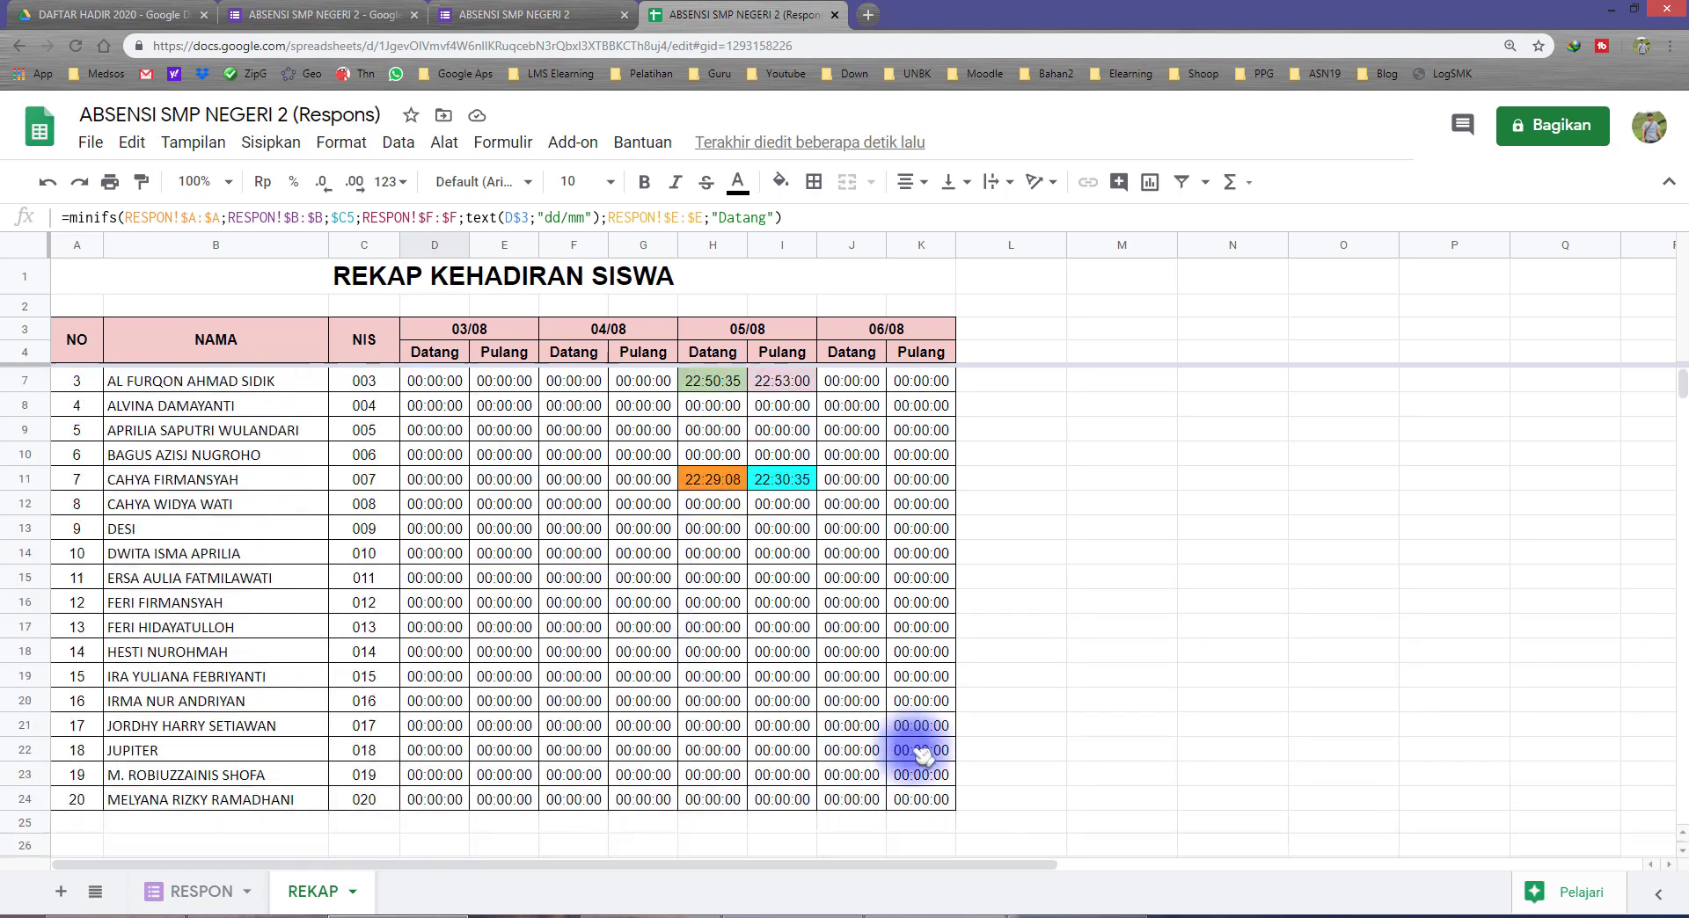
scroll(866, 741, "down", 2)
left_click(915, 595, "shift")
scroll(691, 556, "up", 2)
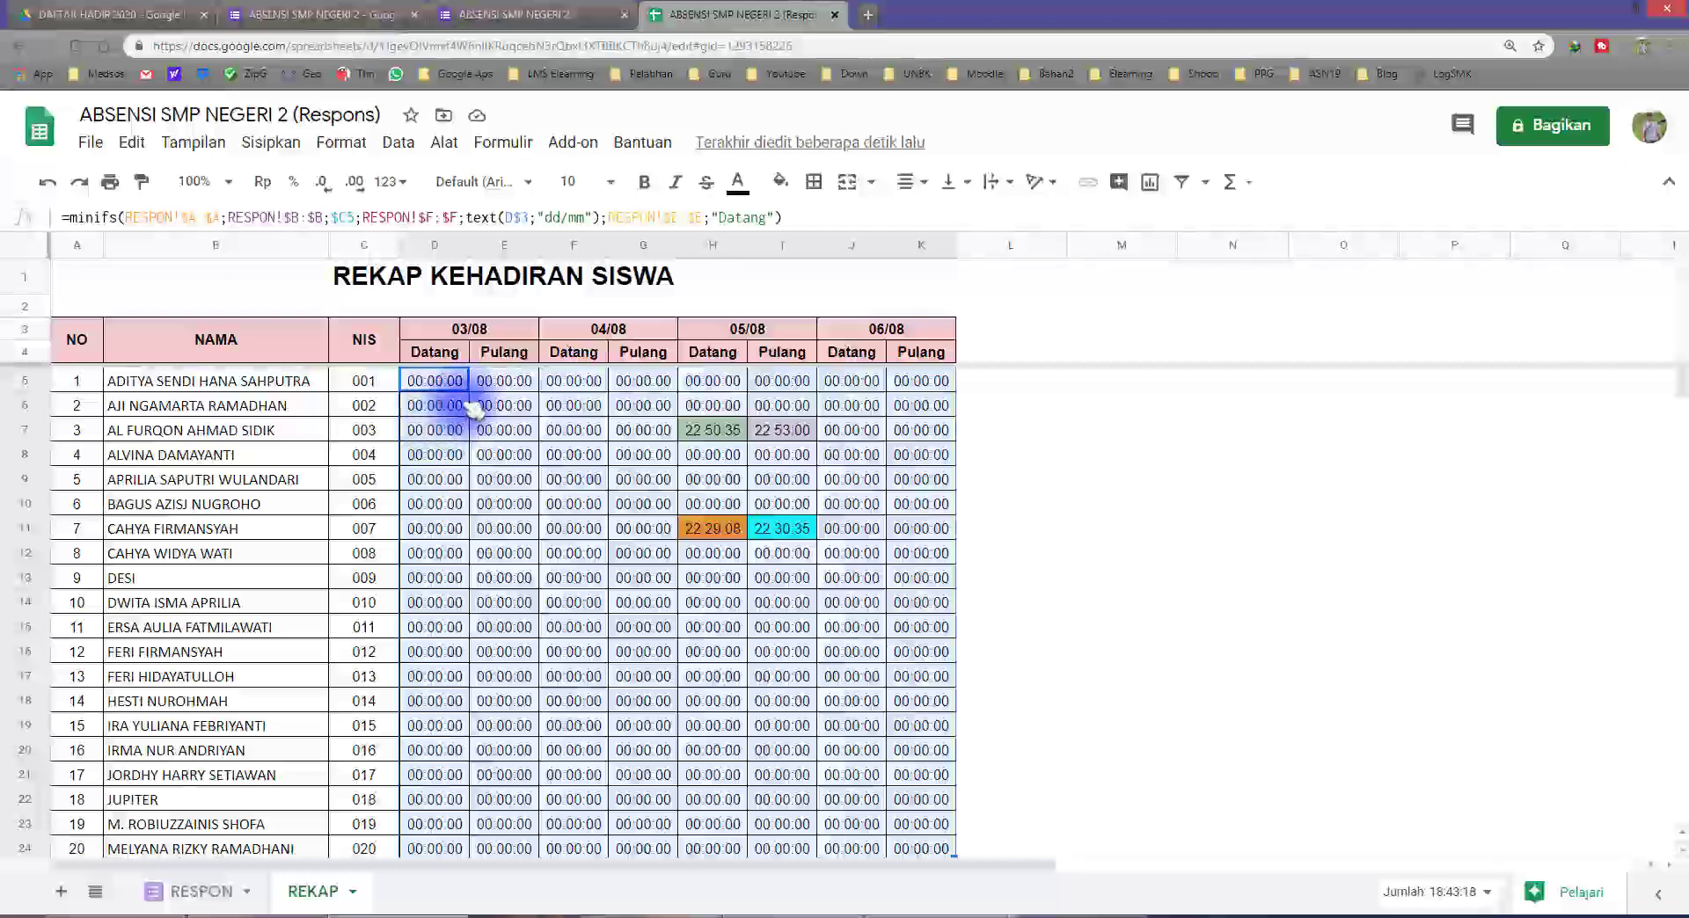
Step: Open the MINIFS formula in D5 of the REKAP sheet for editing and select everything after its equals sign
left_click(450, 381)
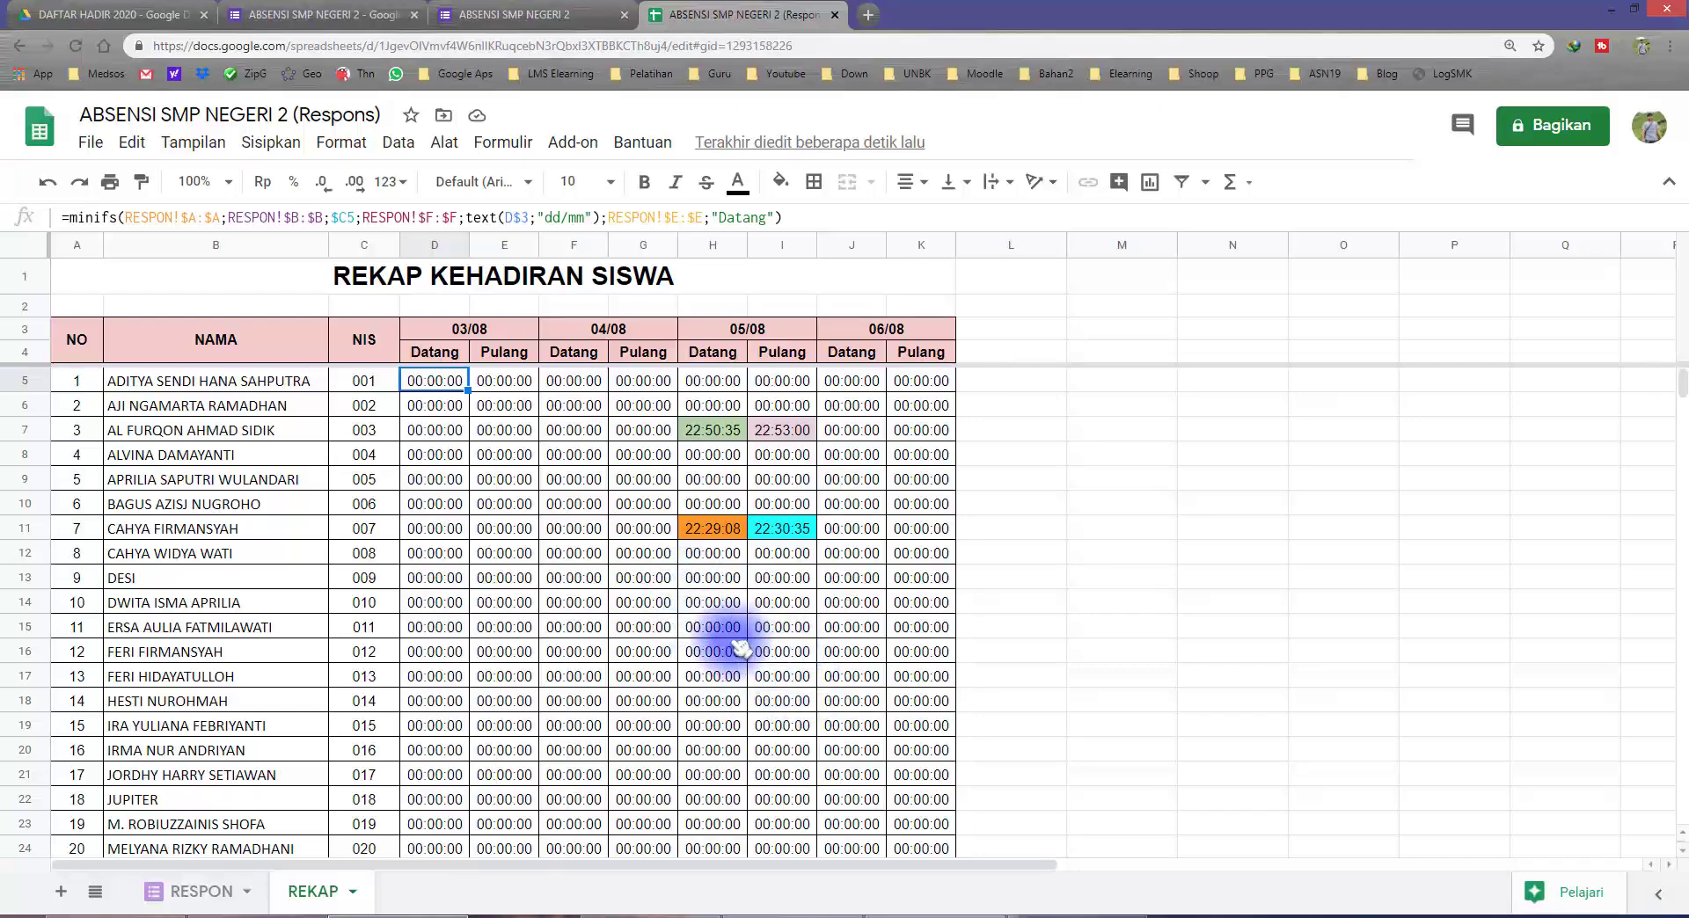
left_click(808, 217)
key("Escape")
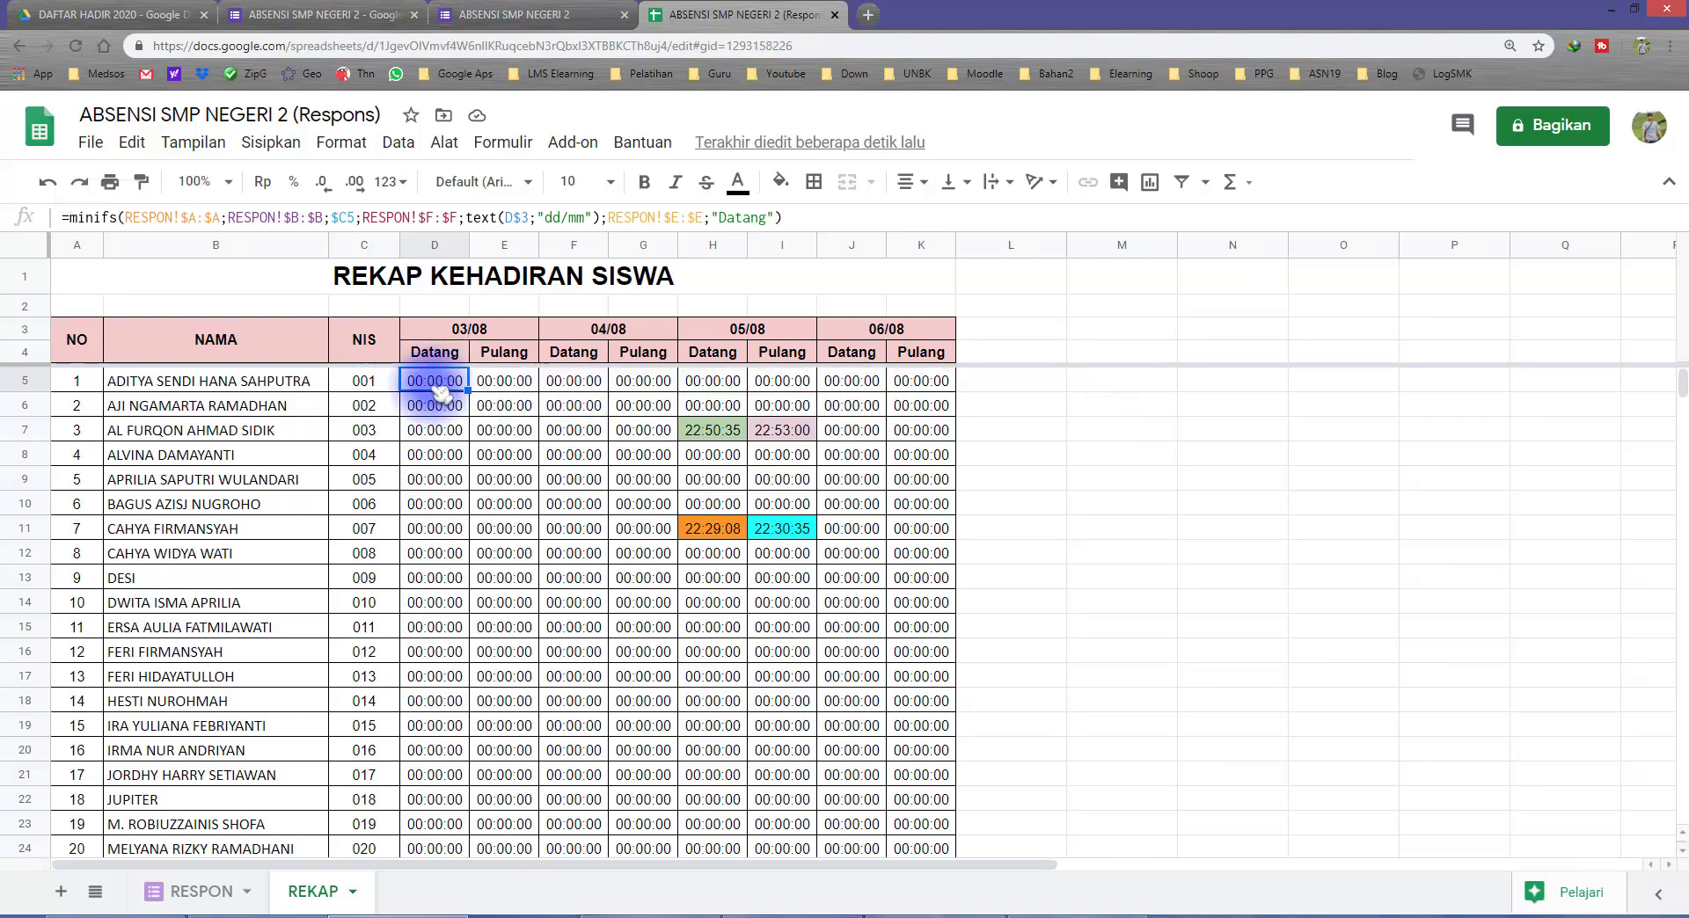
left_click(807, 218)
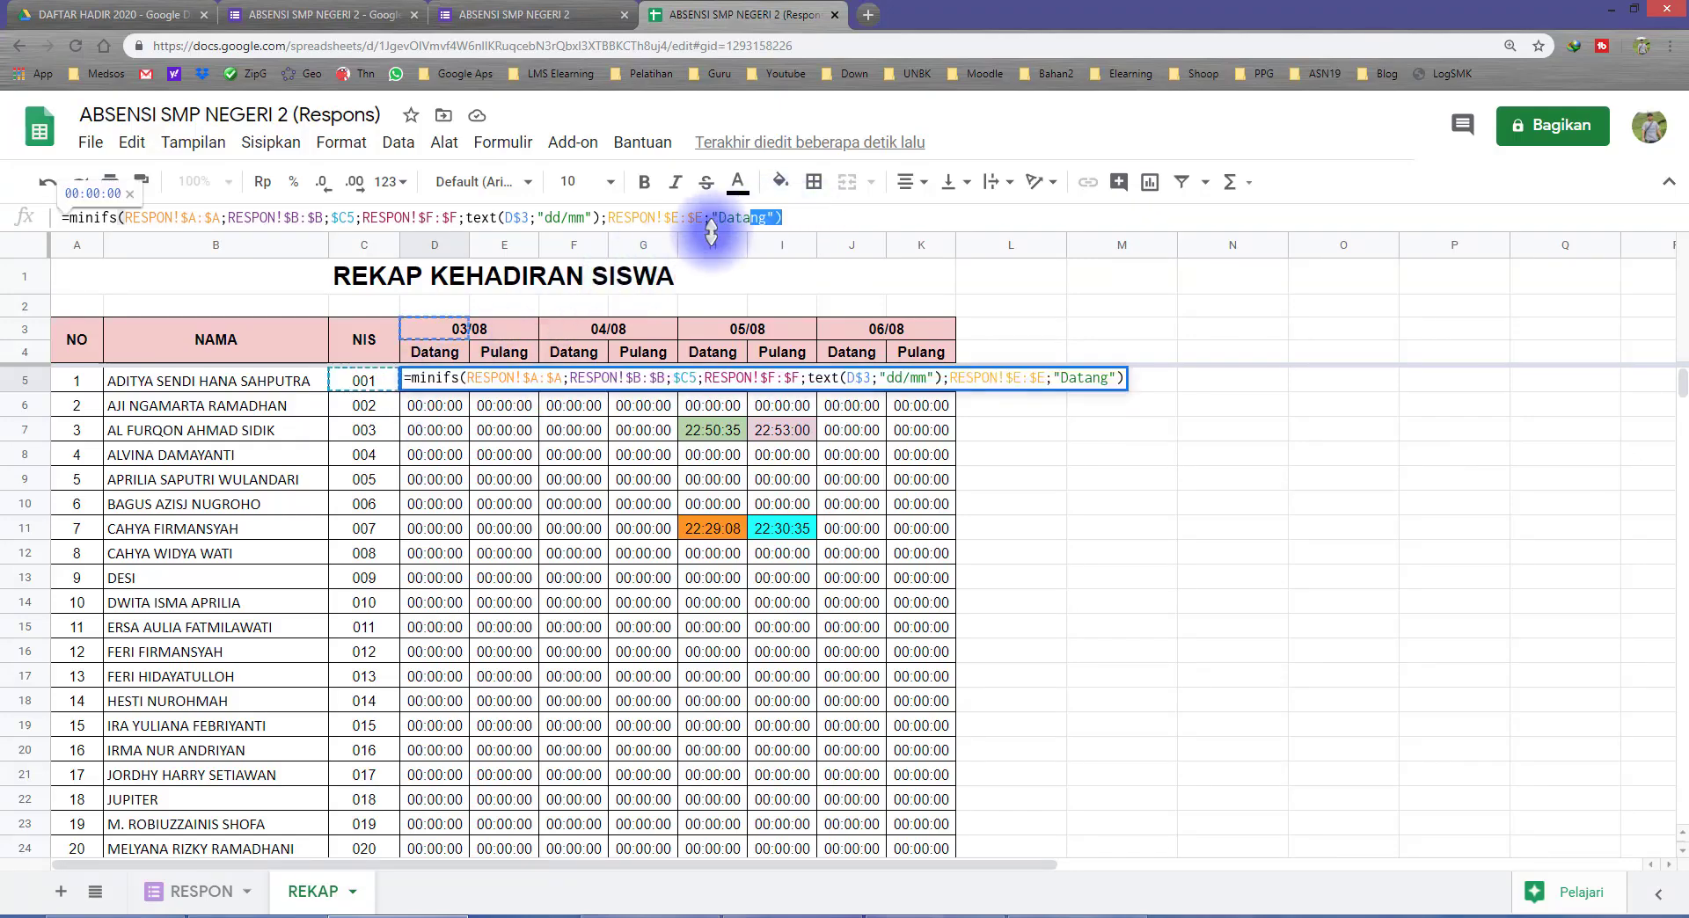
left_click_drag(808, 218, 67, 218)
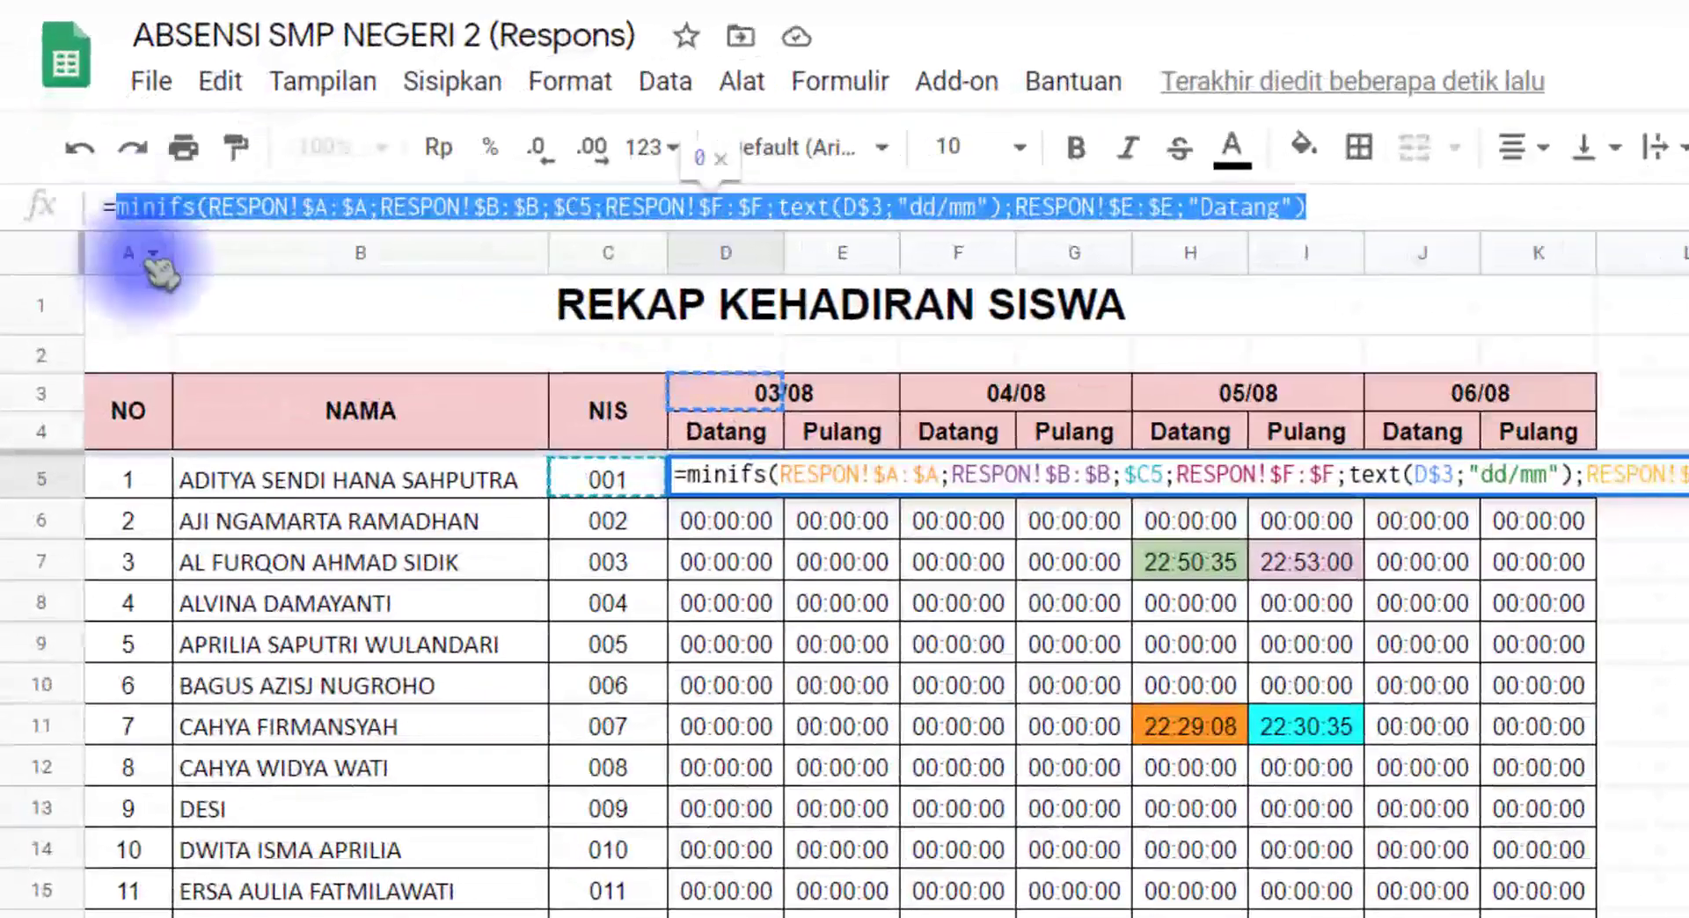
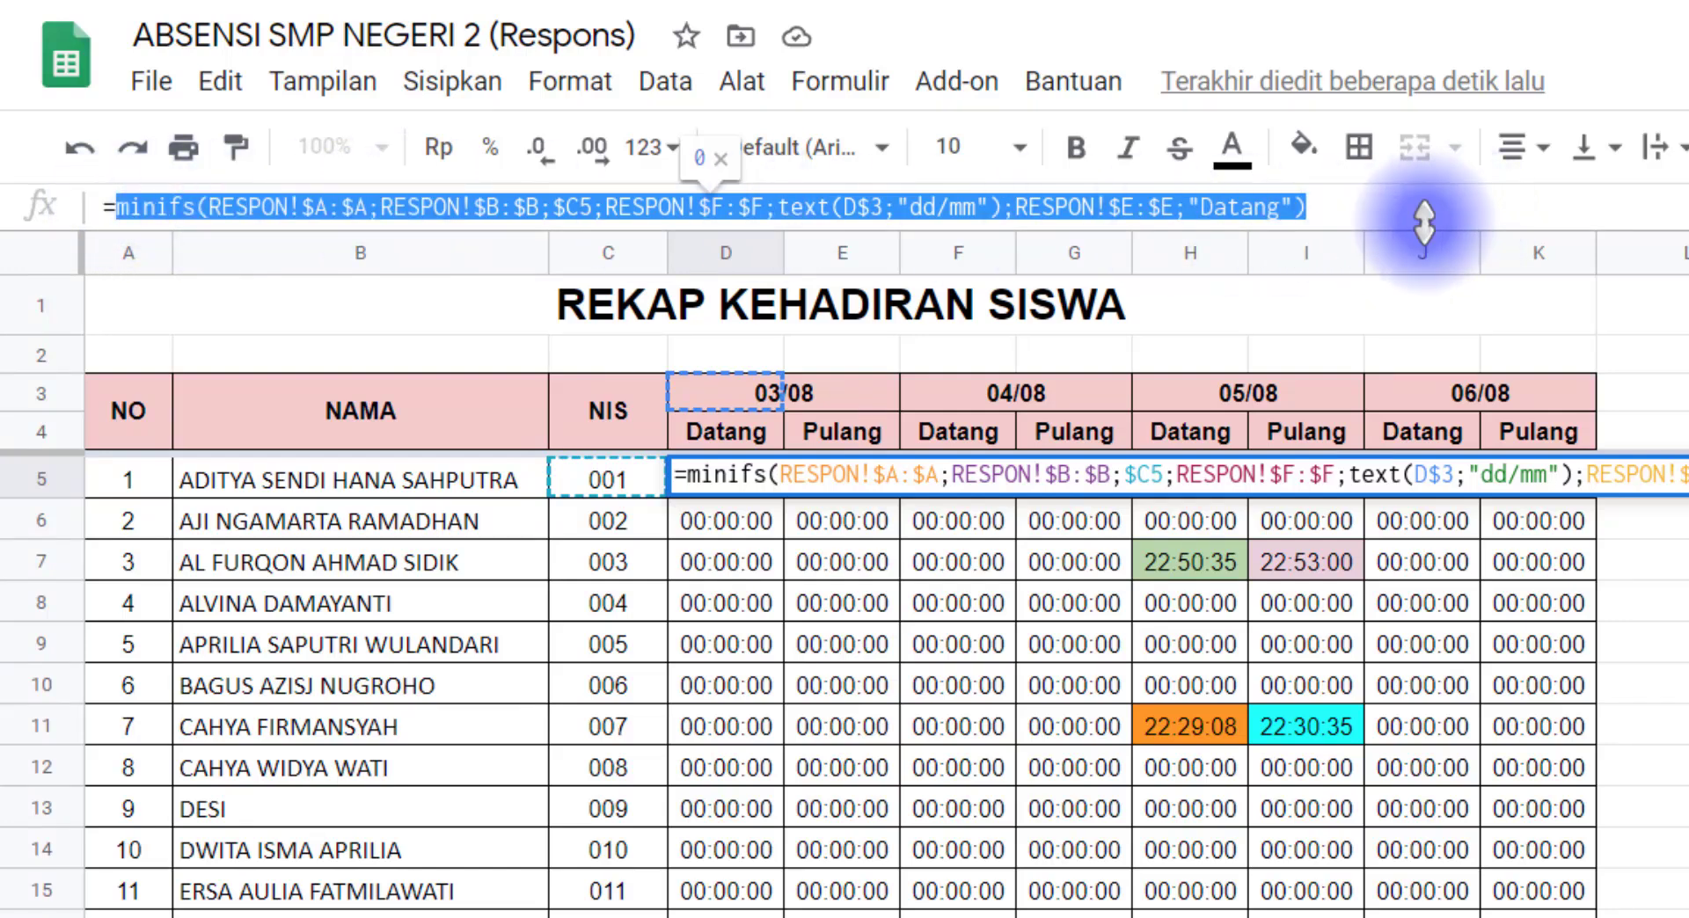
right_click(1302, 207)
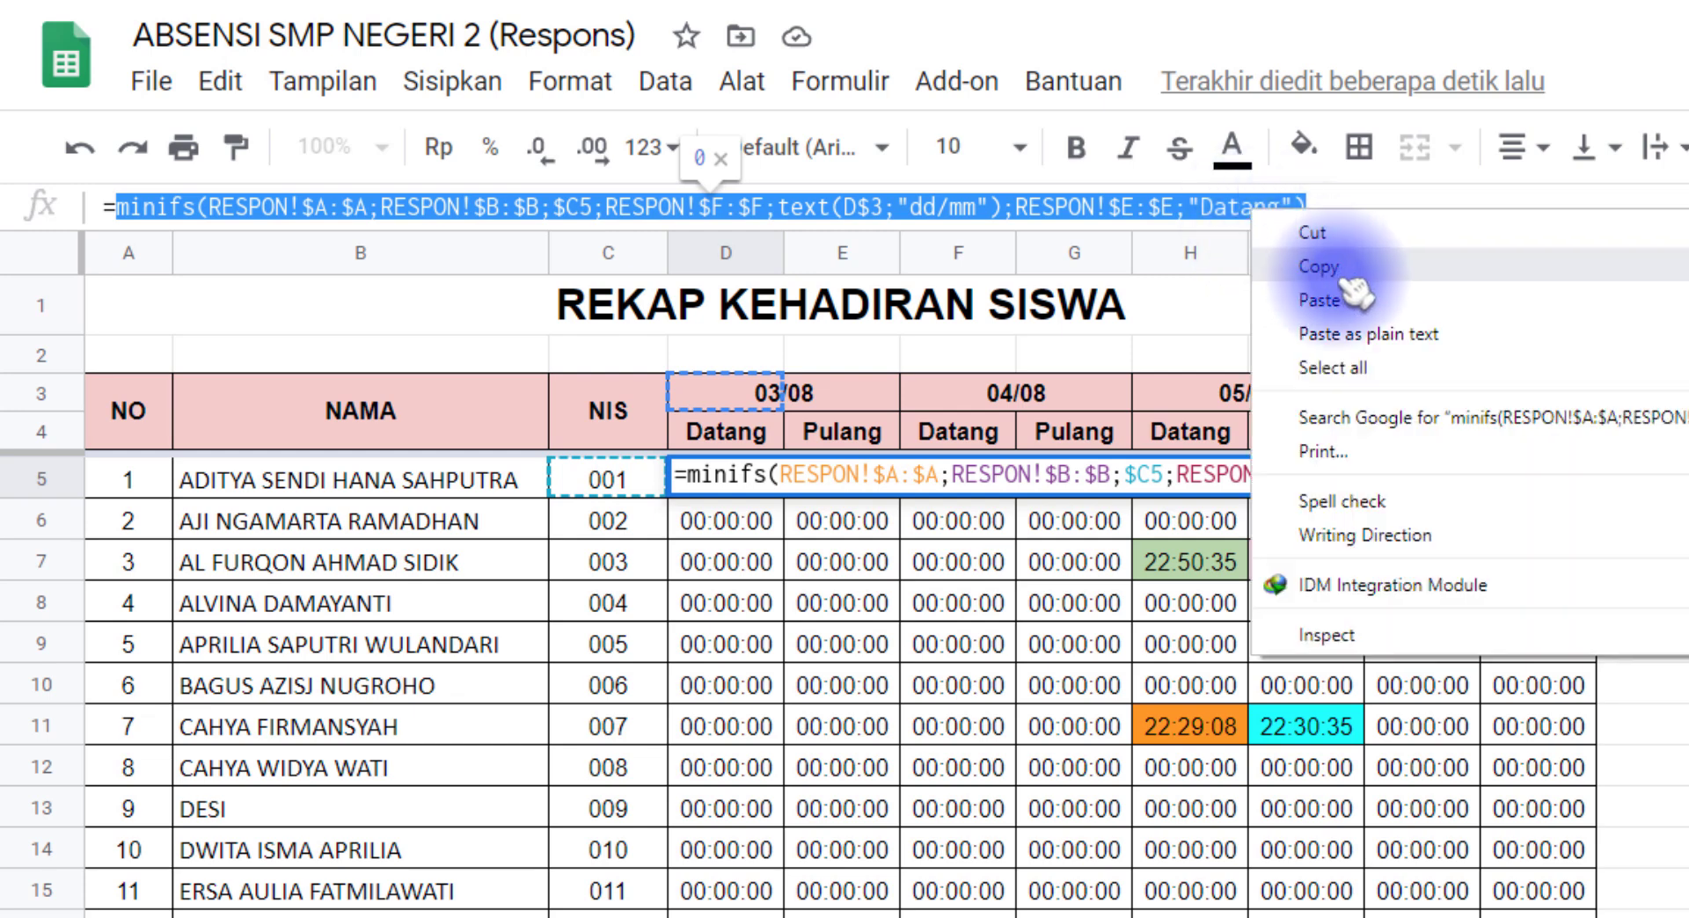
left_click(1348, 278)
left_click(1342, 208)
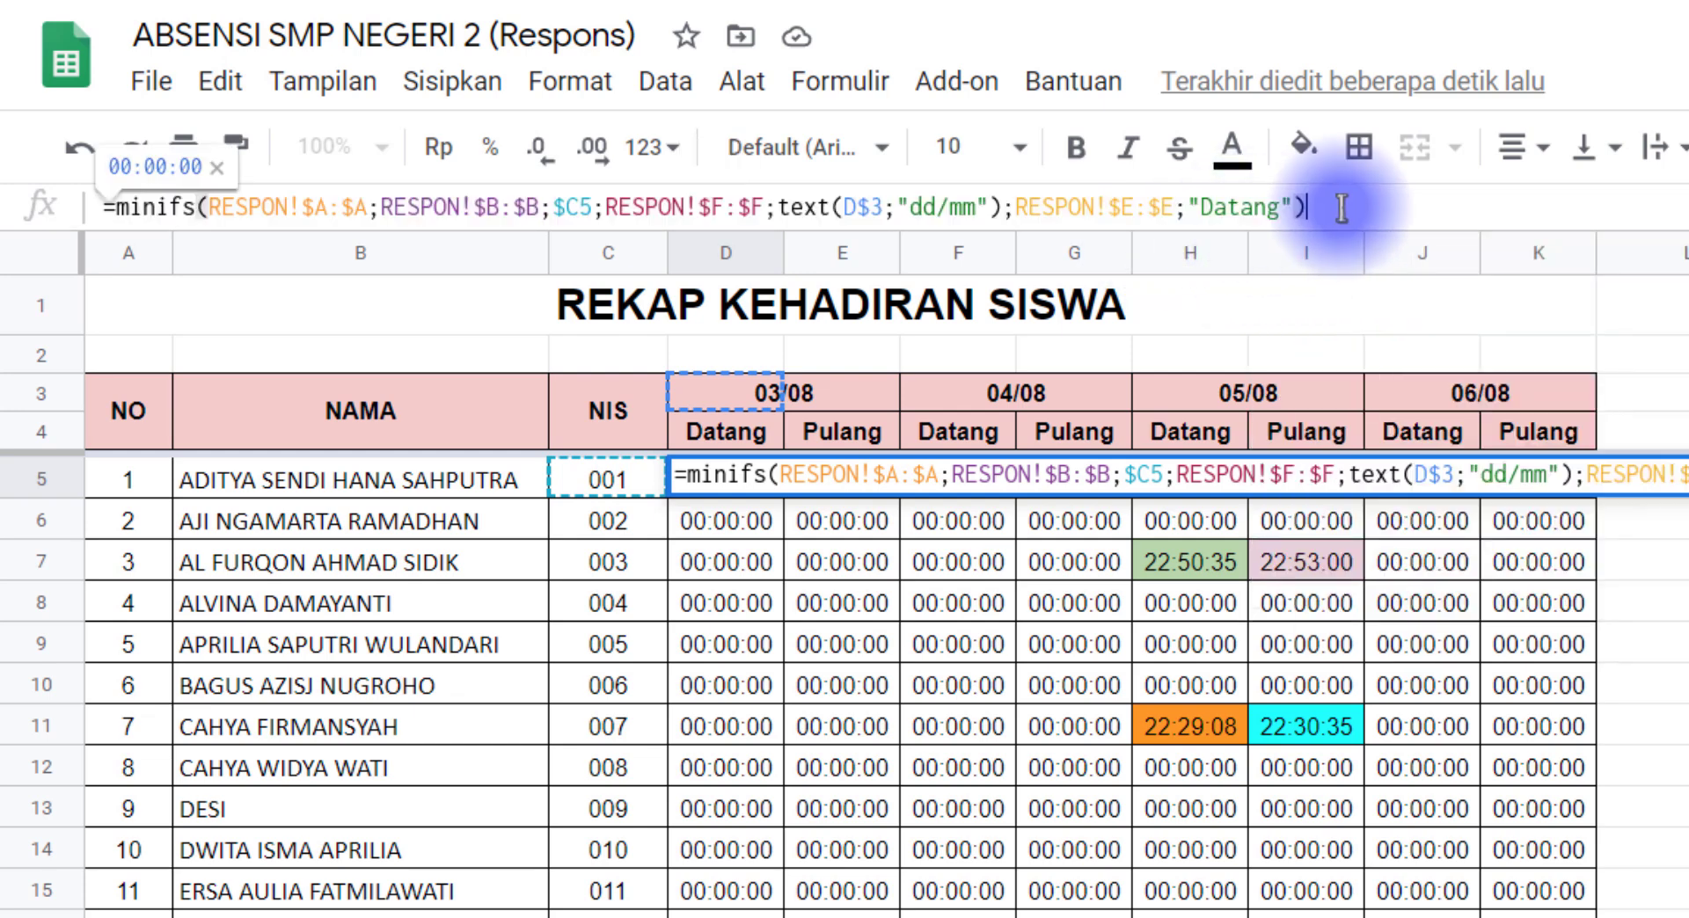
left_click(120, 212)
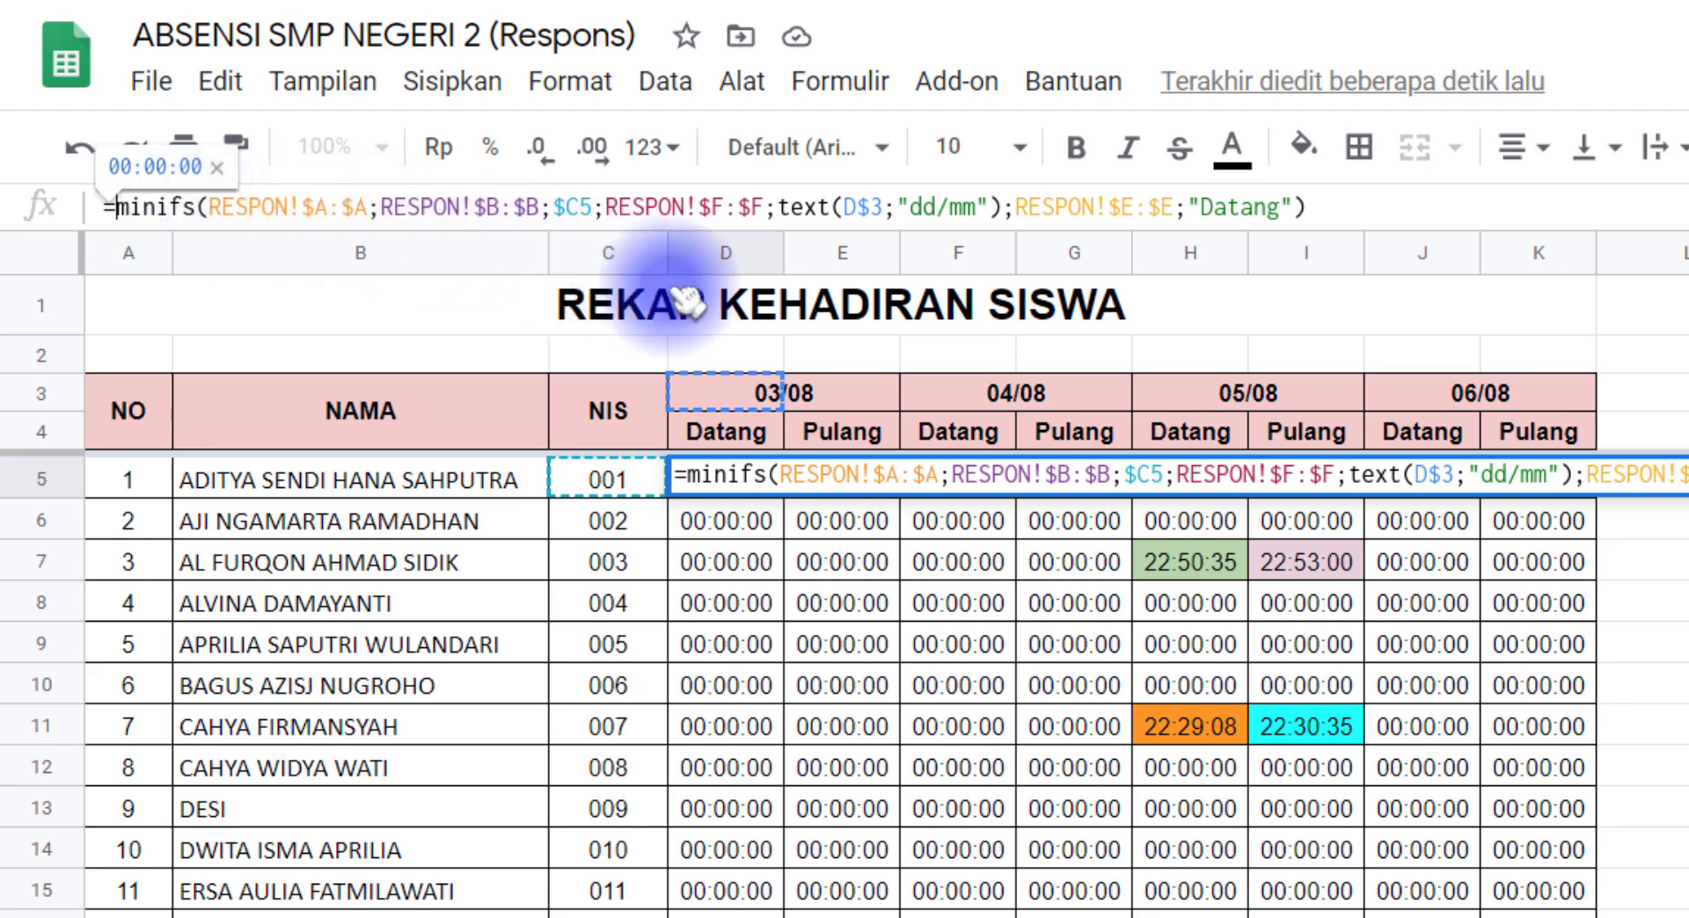
type("if")
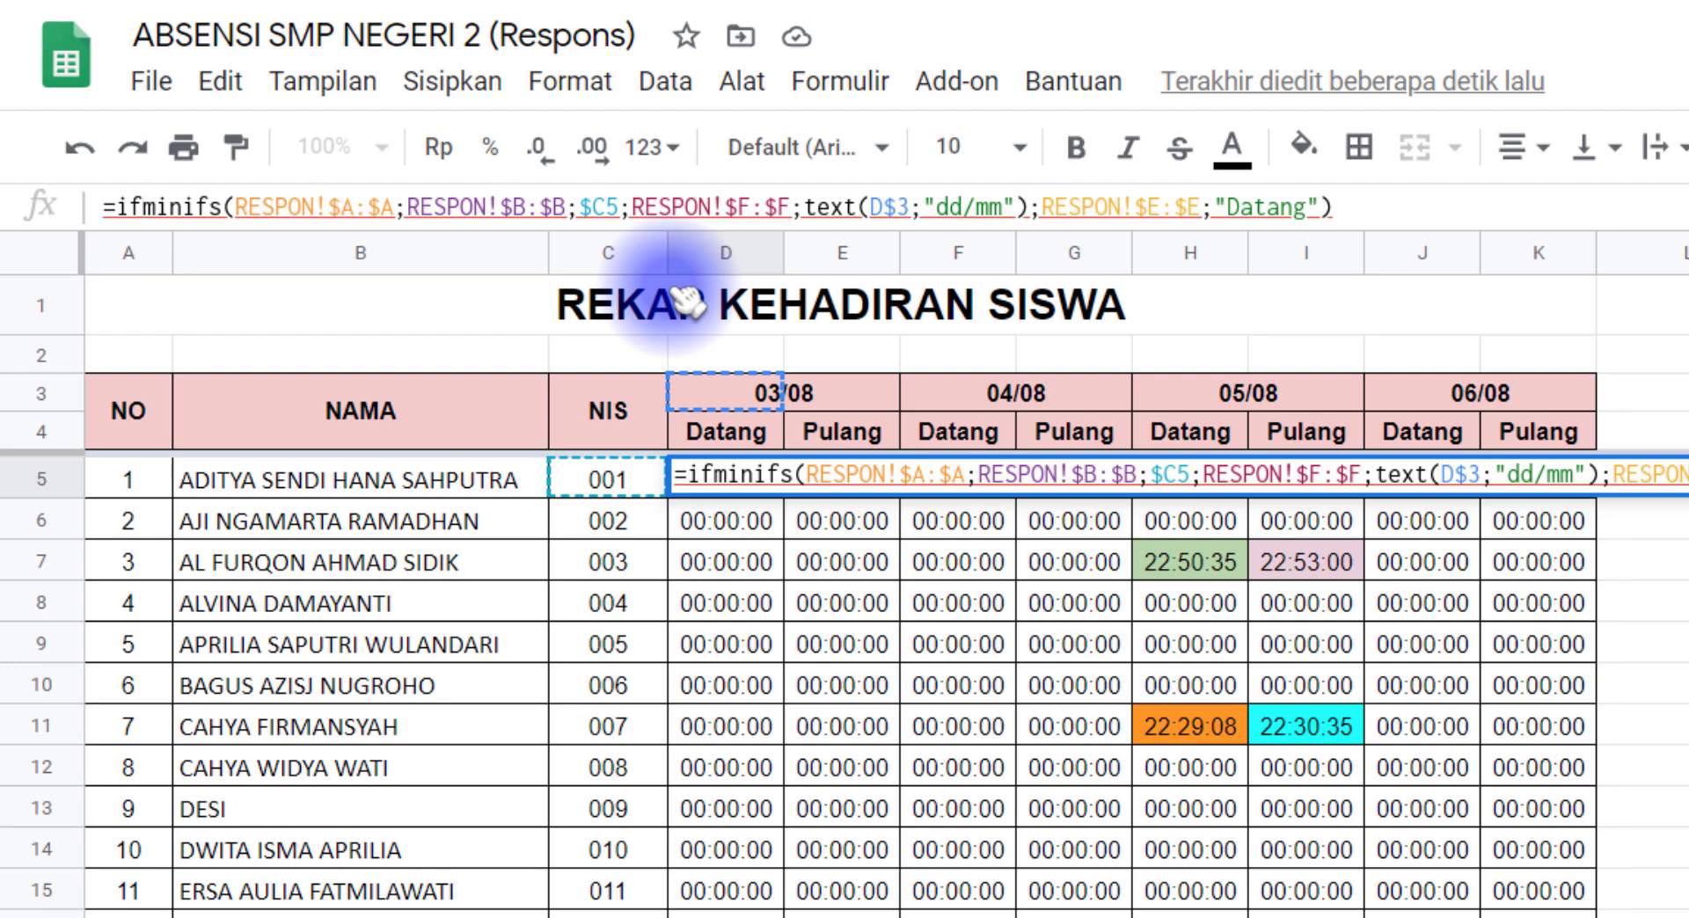
type("(")
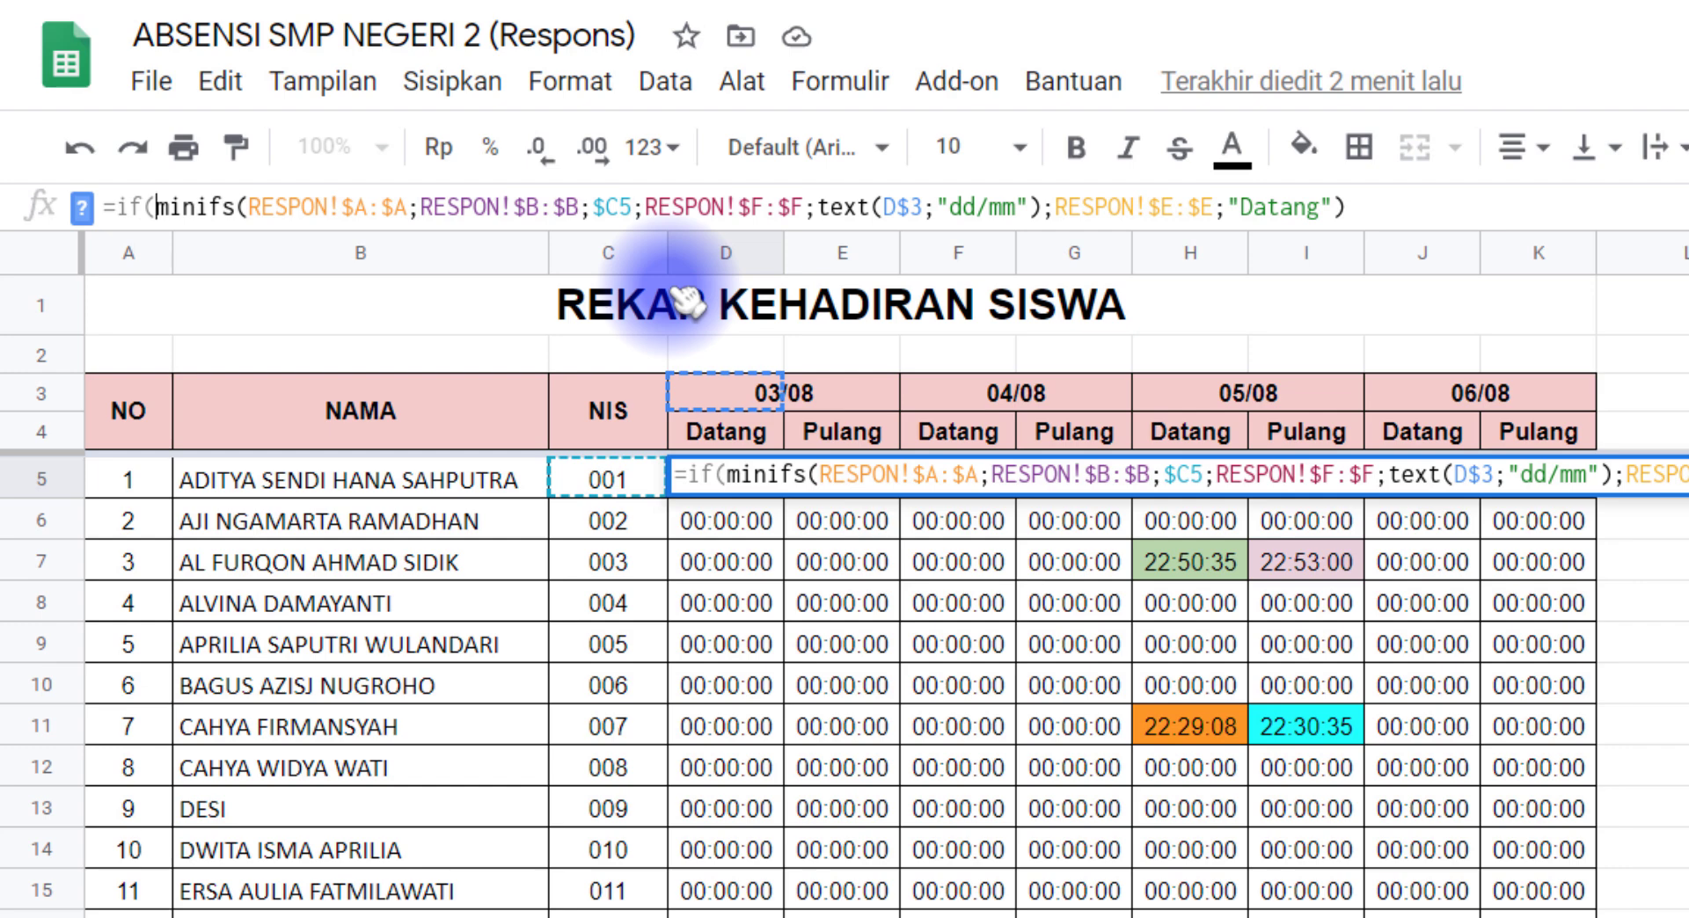
key("ctrl+v")
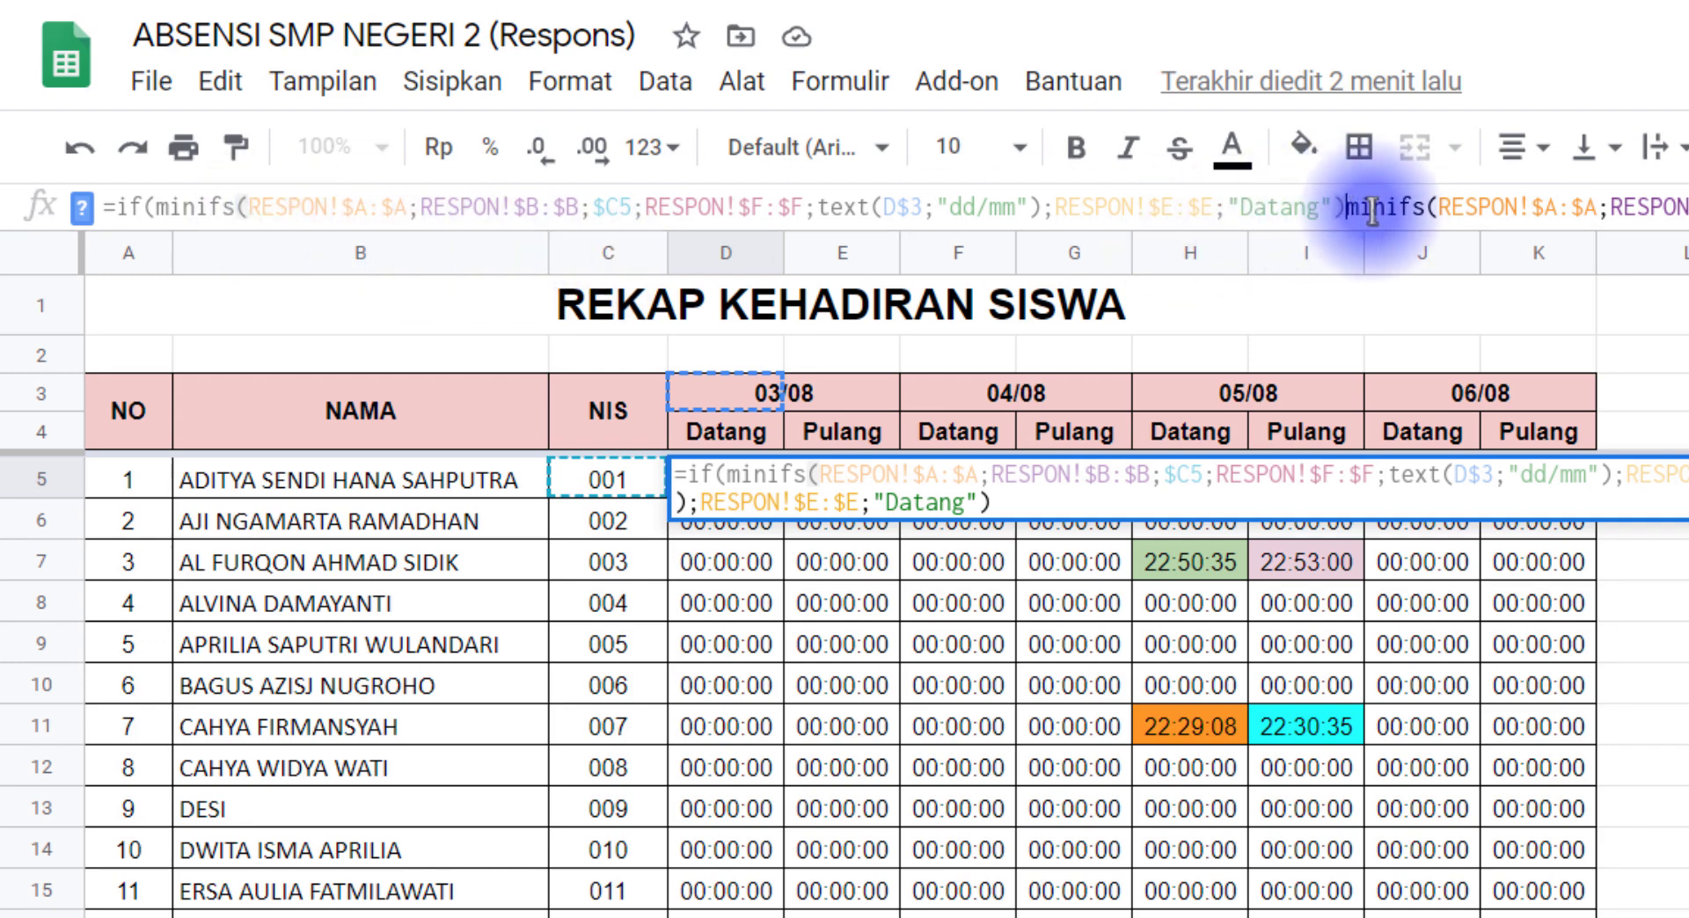
type("=")
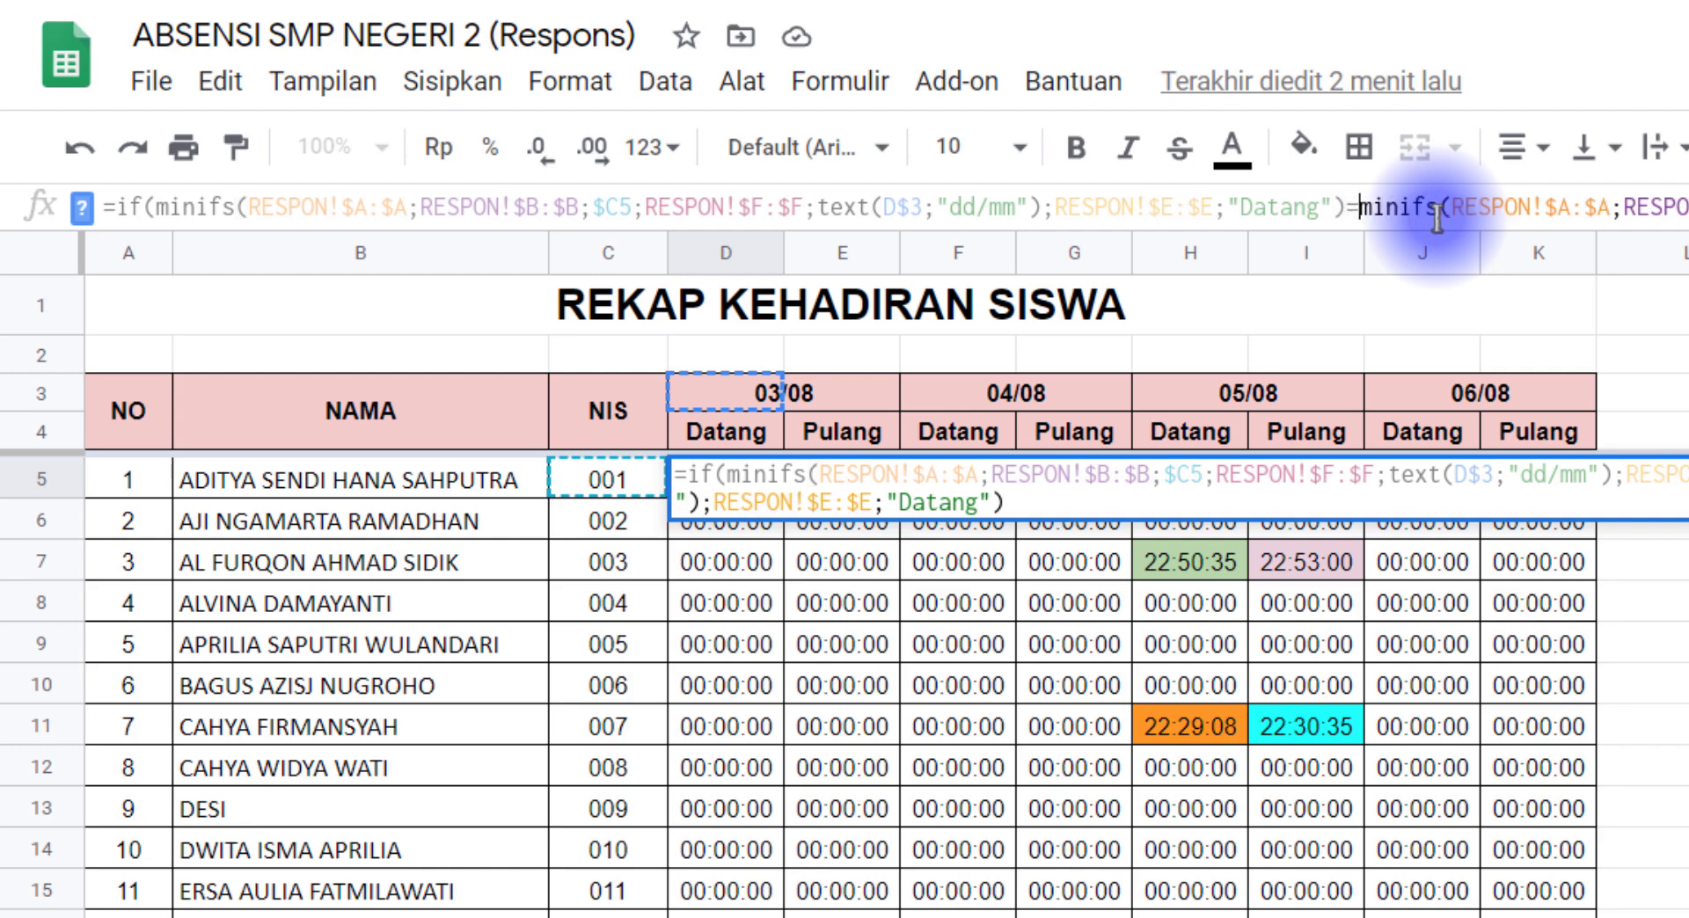
type("0")
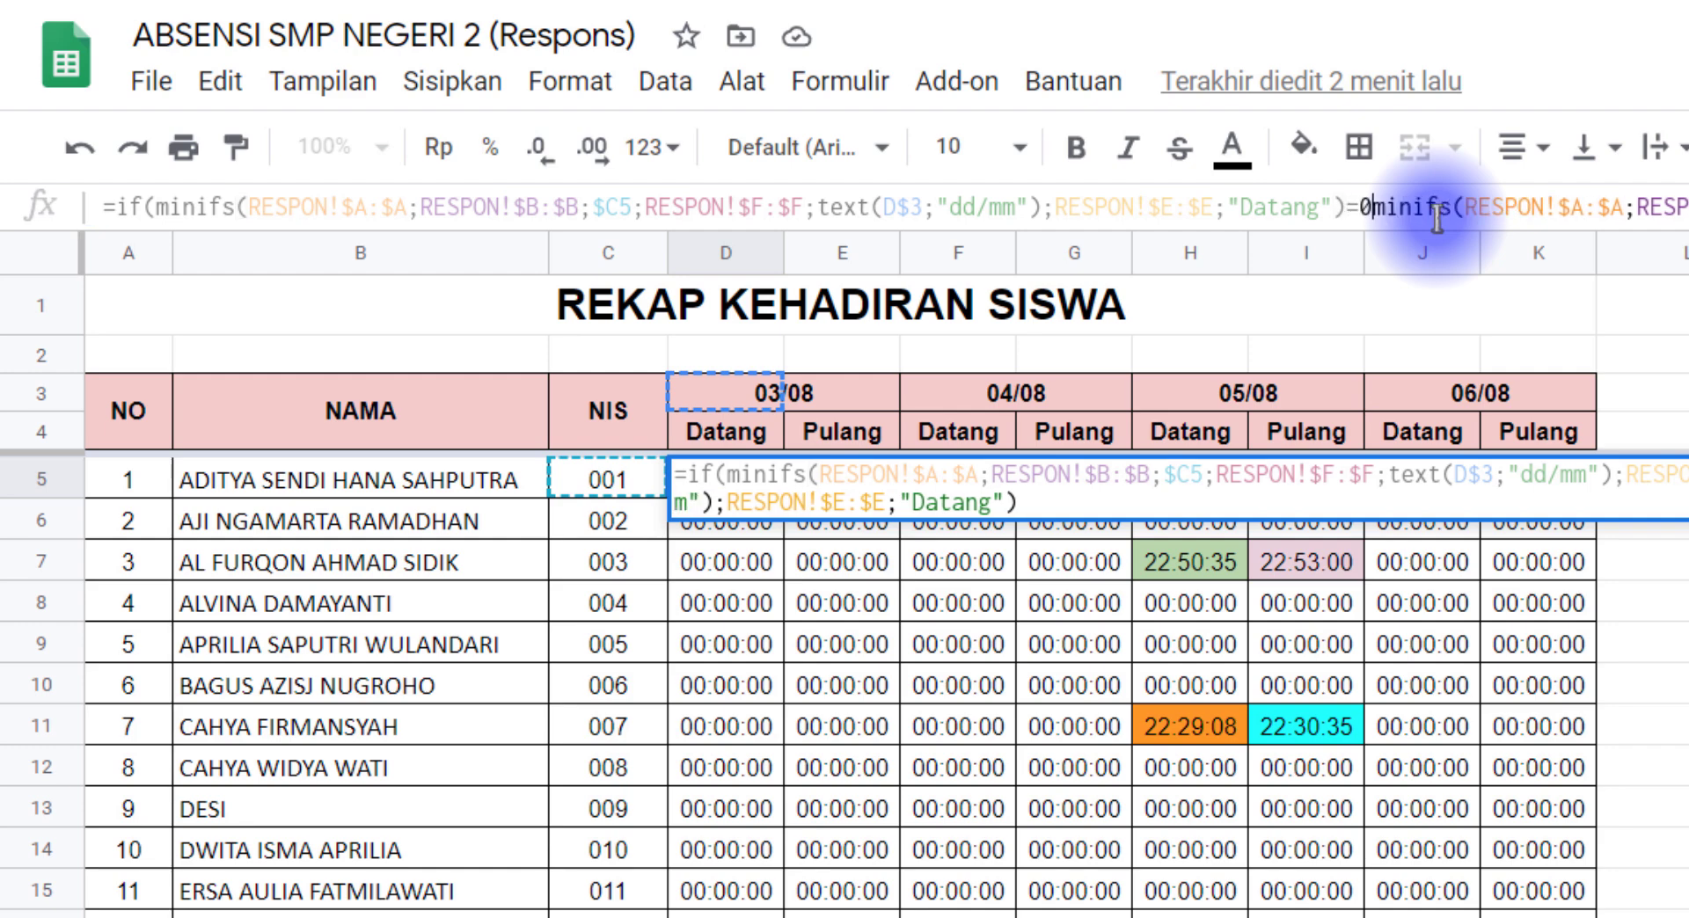
type(";")
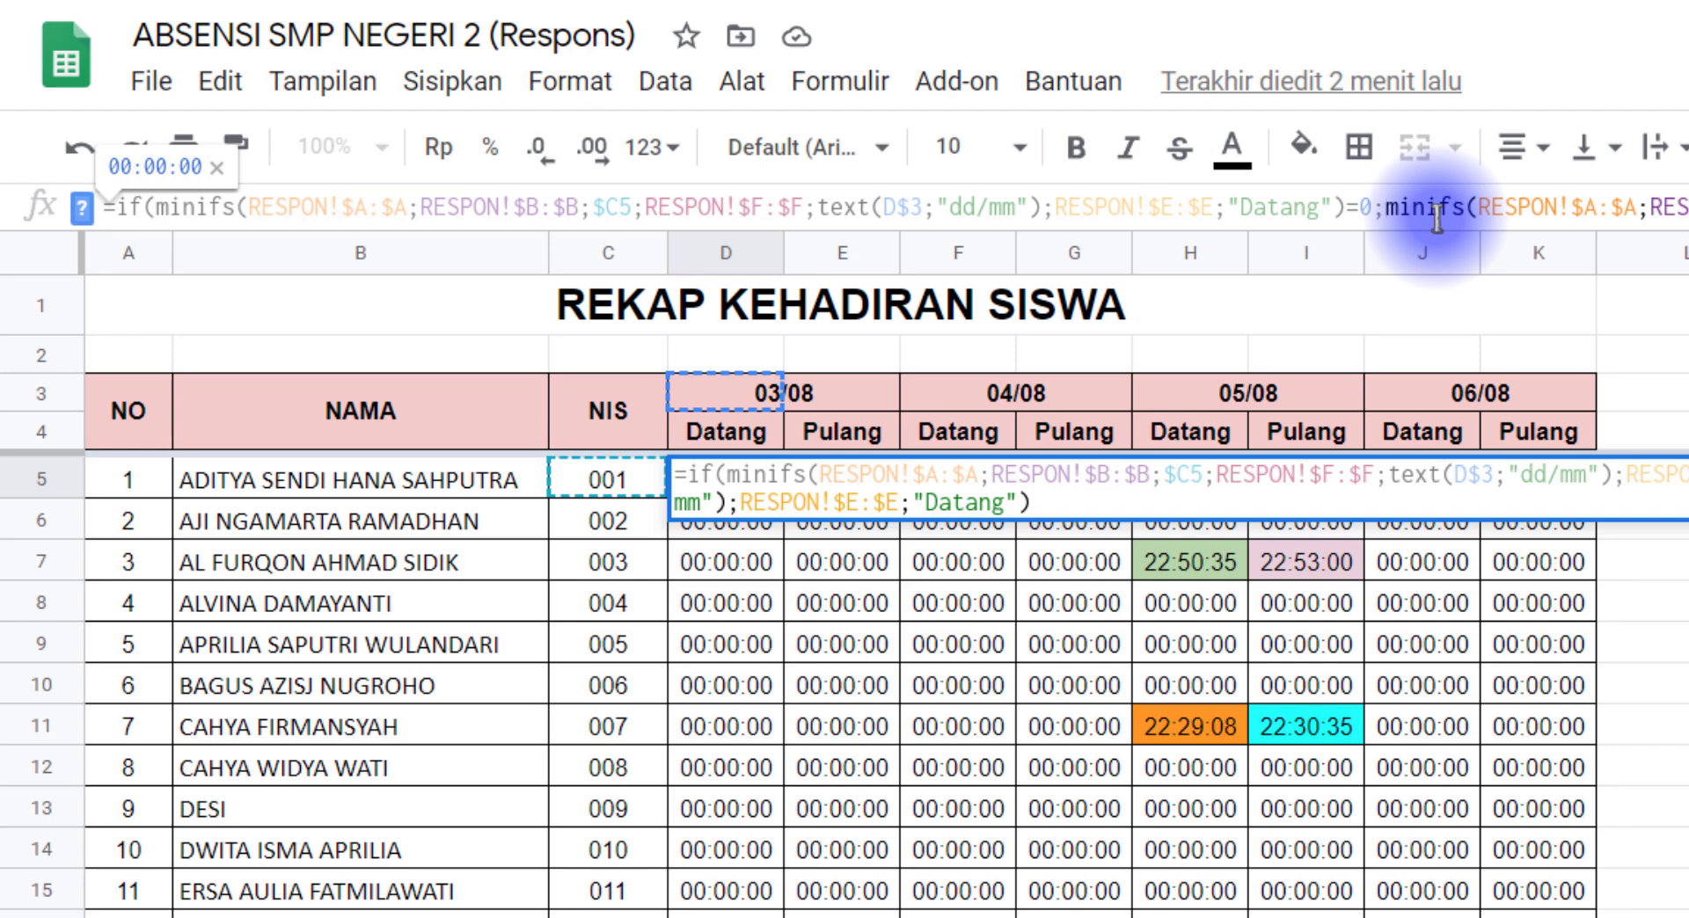
type("\"\"")
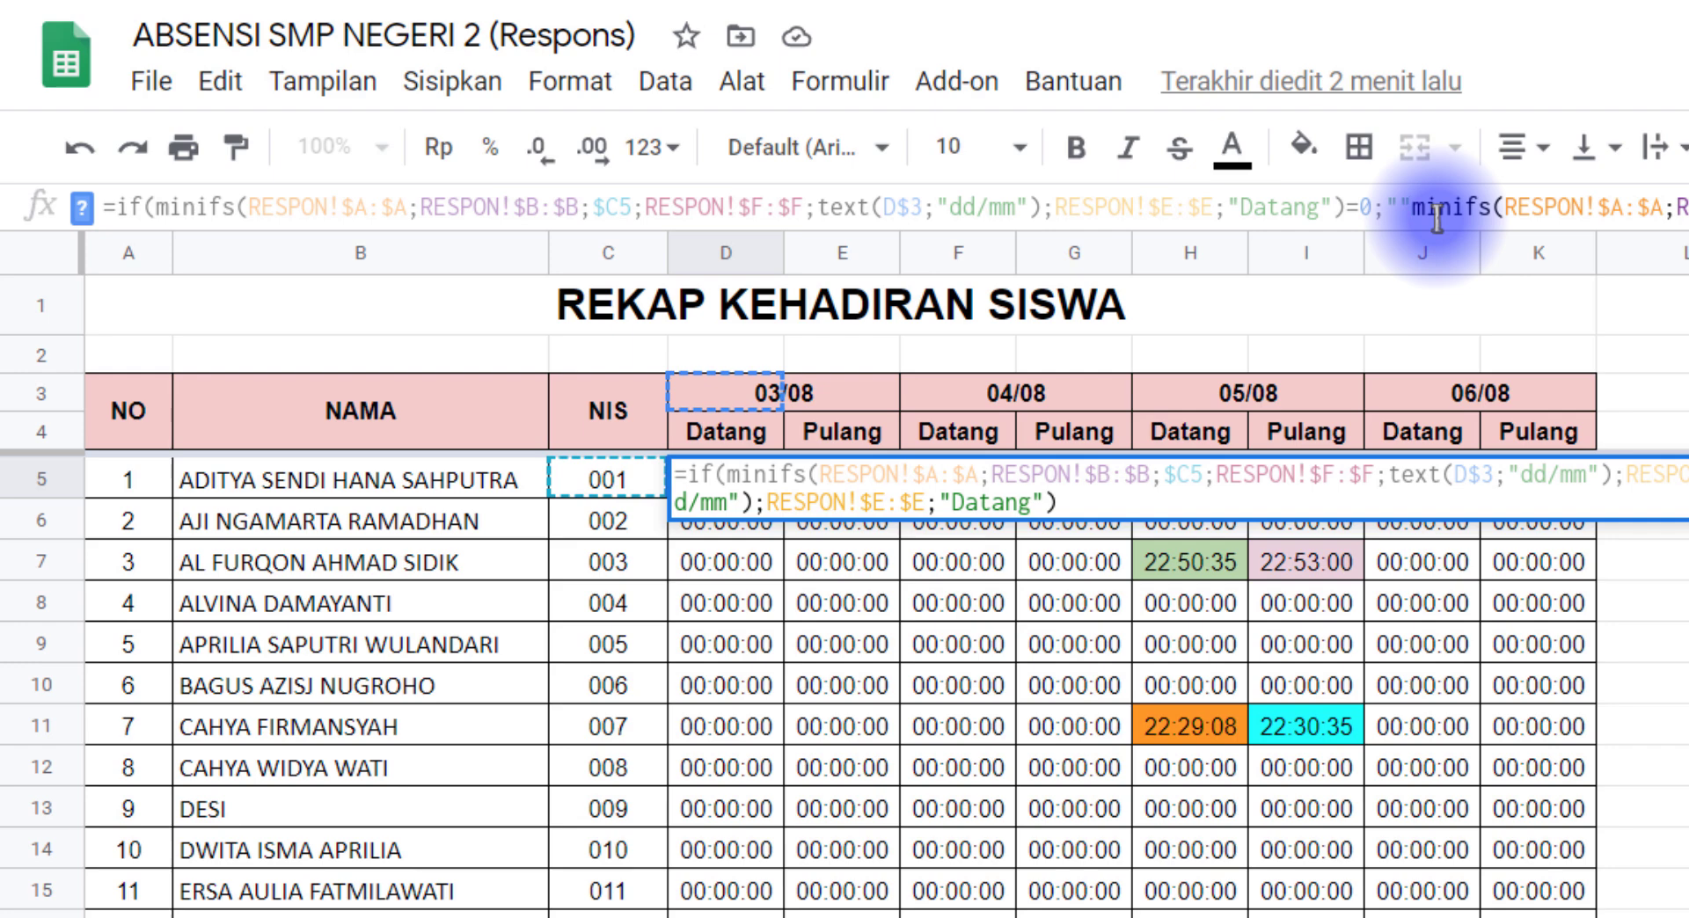
type(";")
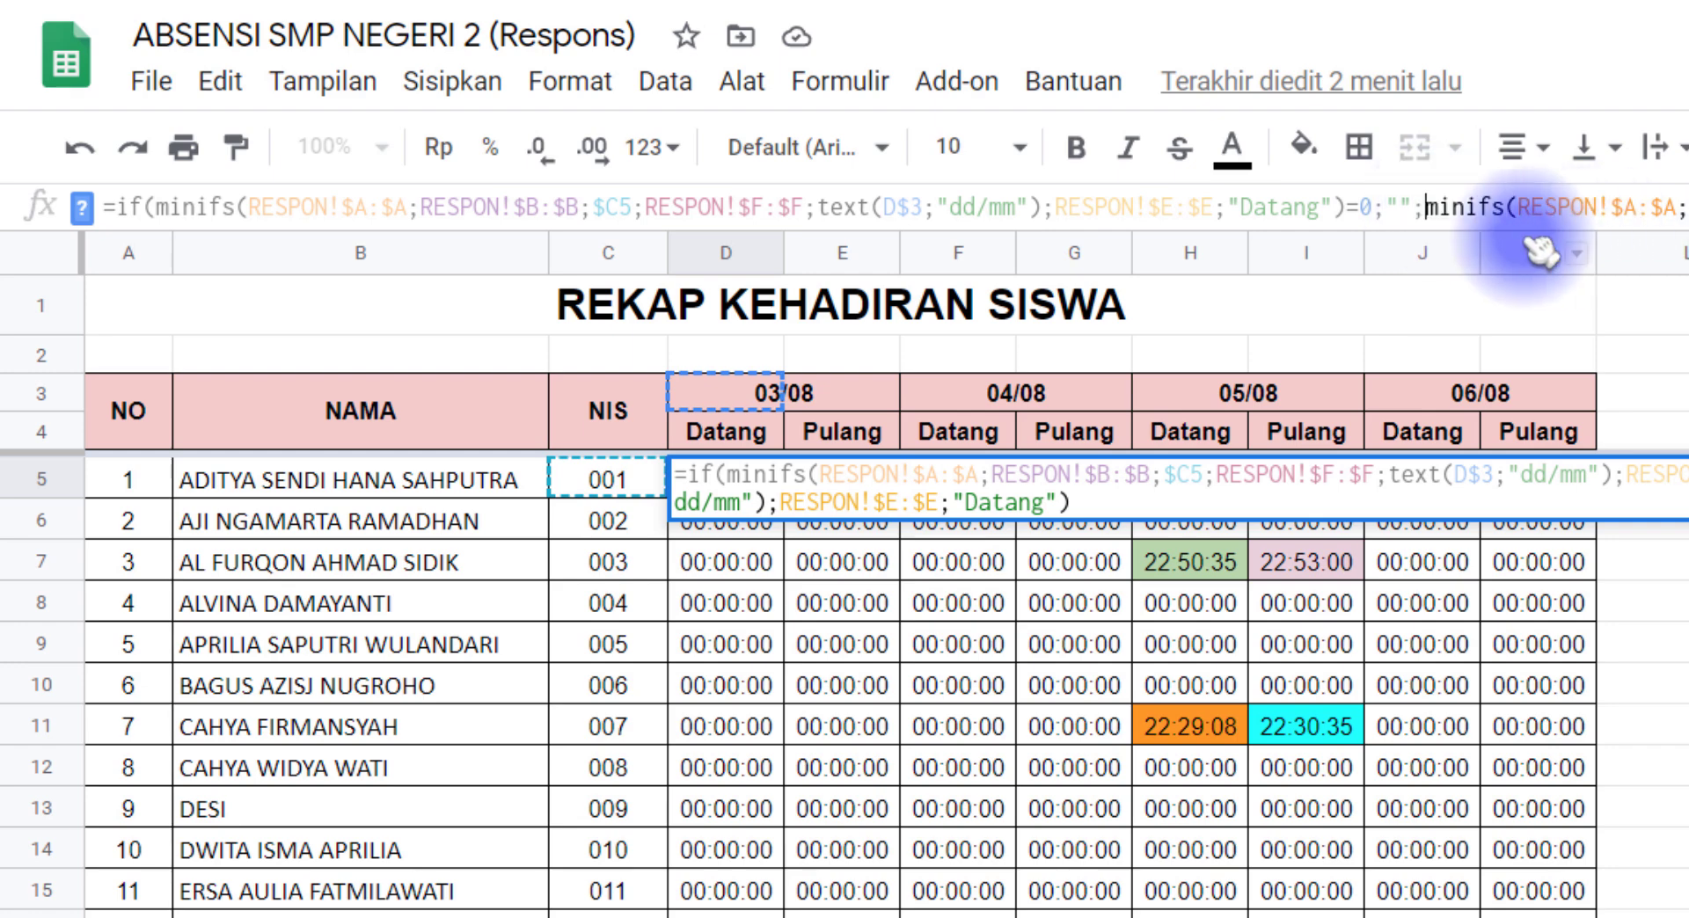
key("BackSpace")
mouse_move(1419, 209)
left_mouse_down()
mouse_move(1343, 212)
mouse_move(1408, 209)
left_mouse_up()
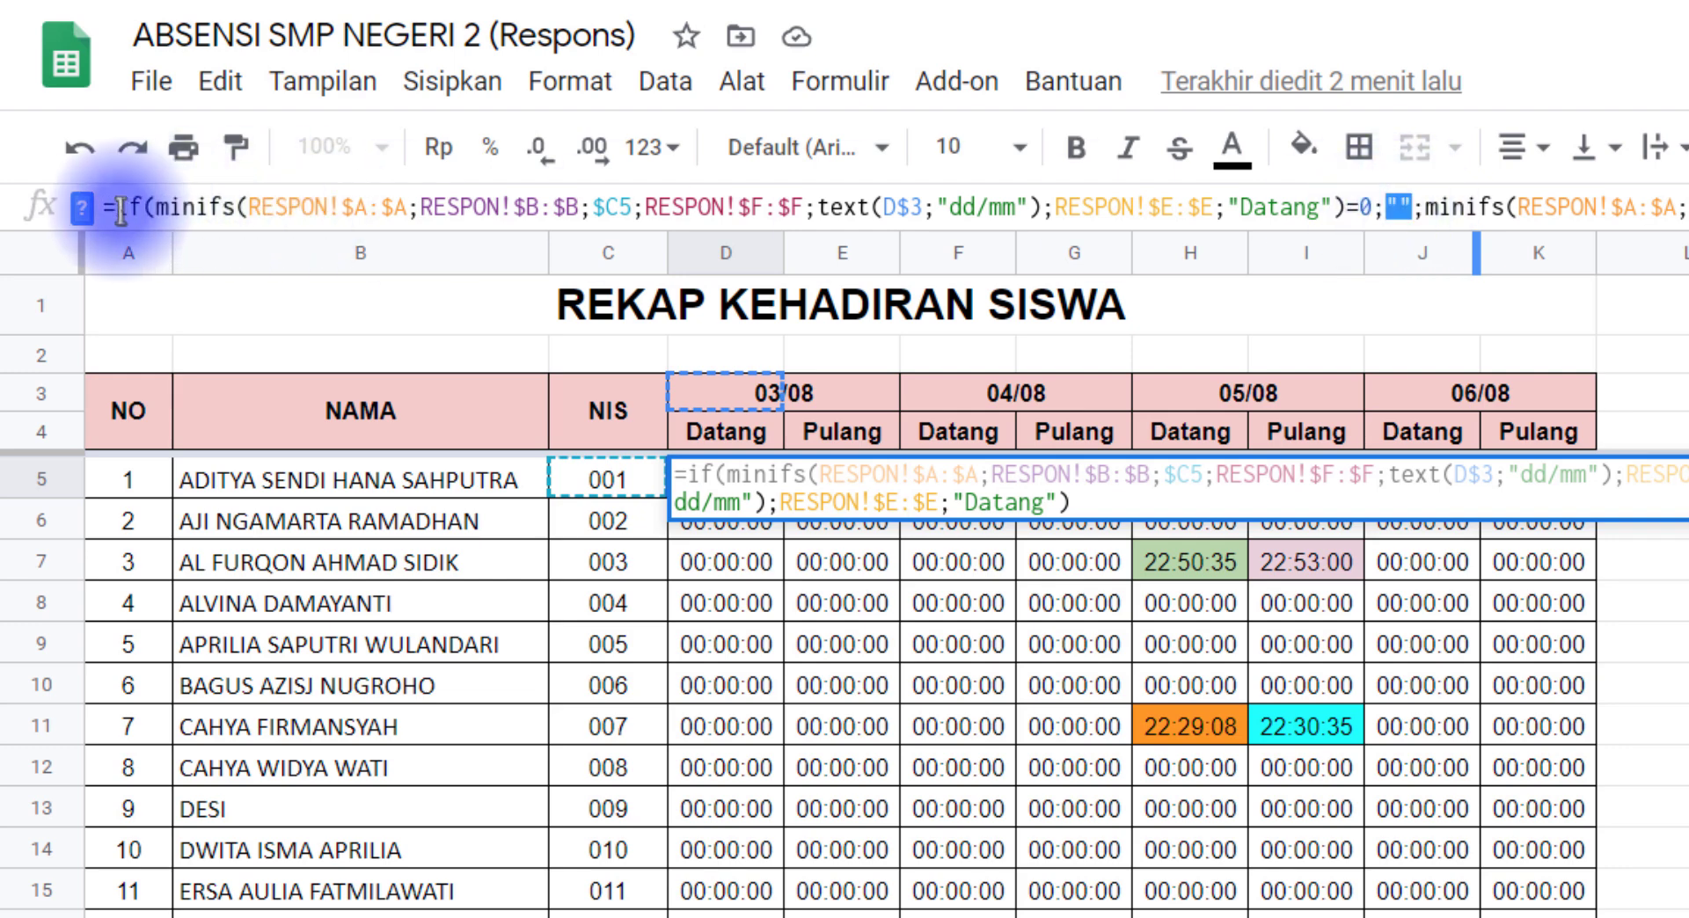
left_click_drag(119, 209, 133, 210)
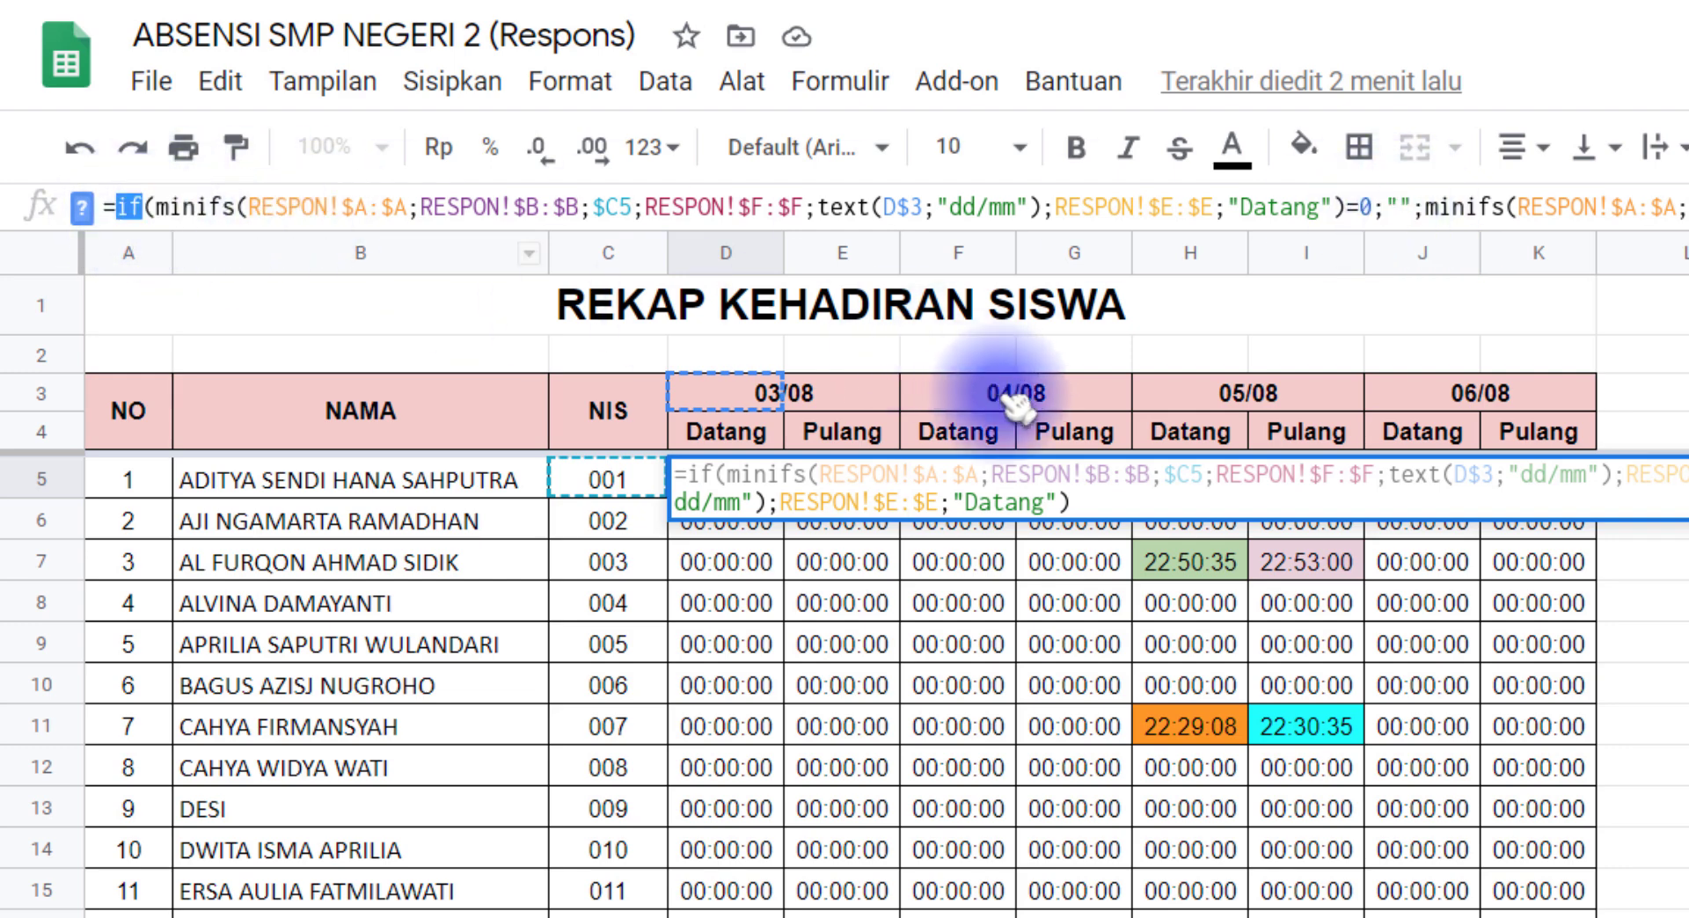
key("Escape")
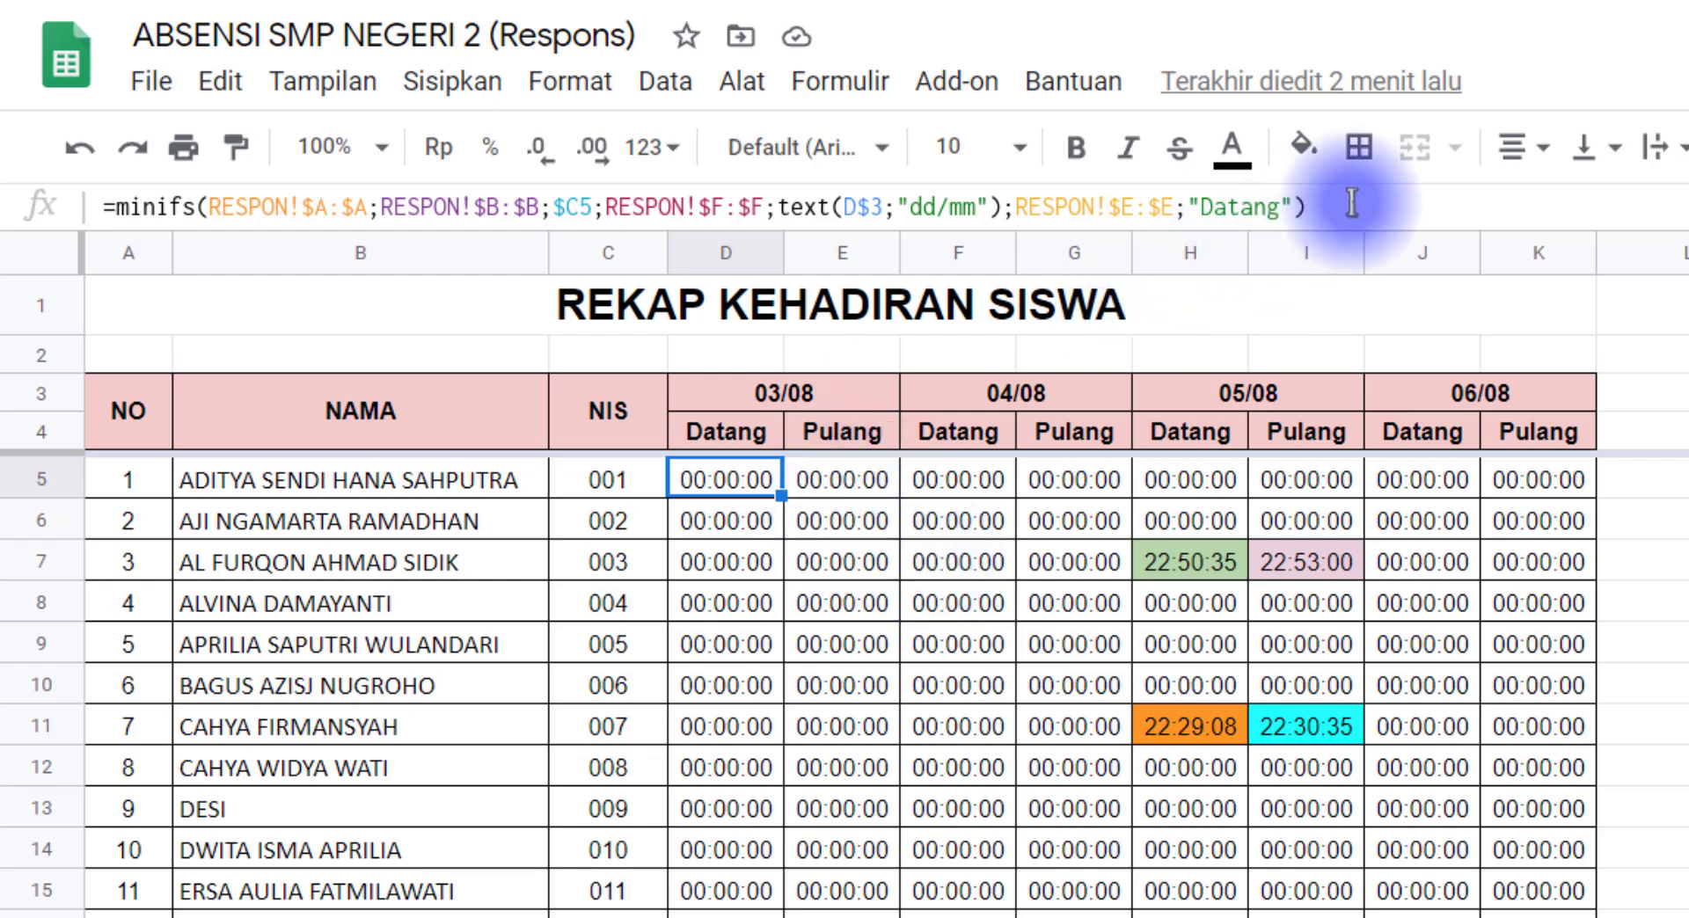
Step: Copy the whole MINIFS expression after the equals sign in cell D5's formula on the REKAP sheet
left_click_drag(1349, 209, 120, 215)
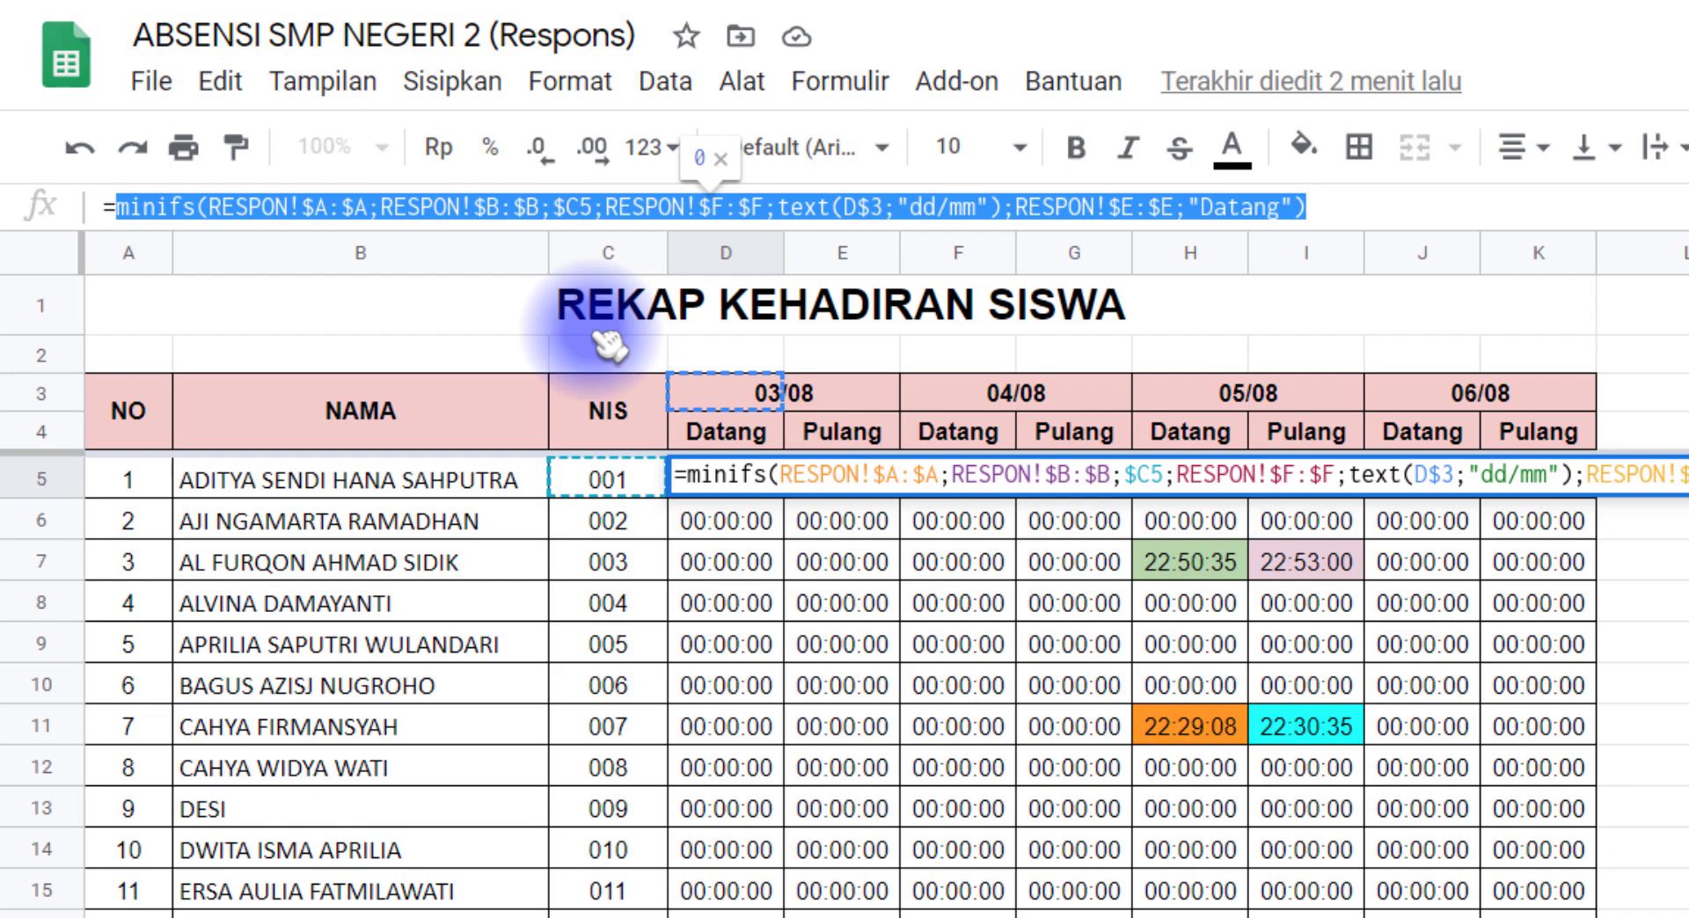
right_click(570, 210)
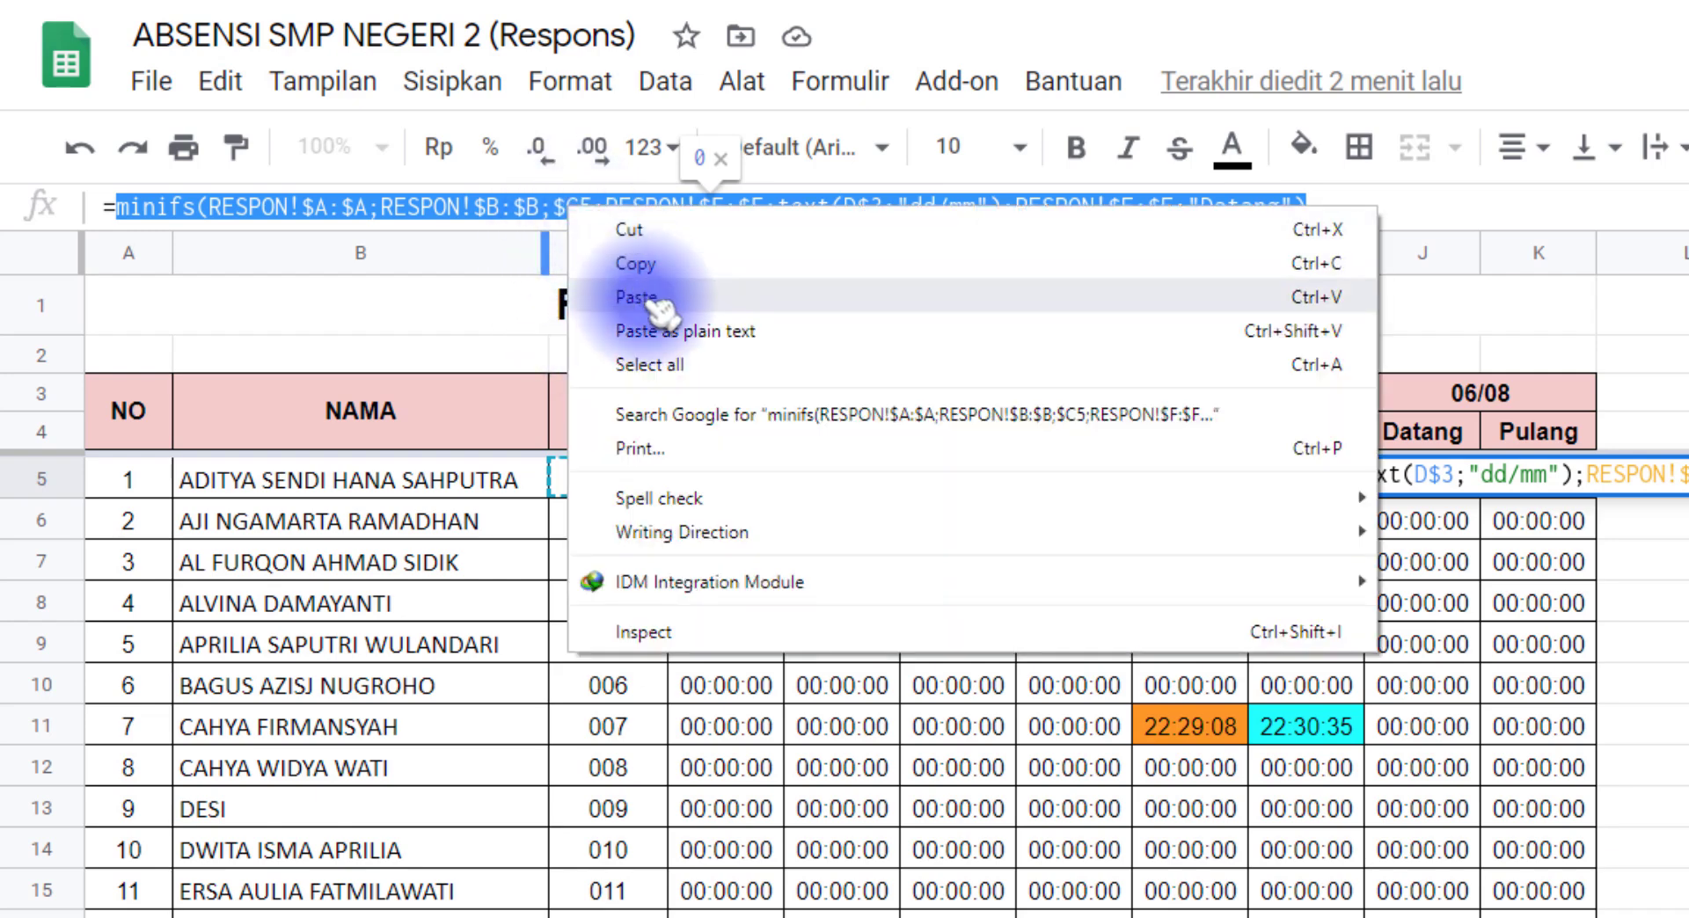
left_click(662, 264)
left_click(120, 208)
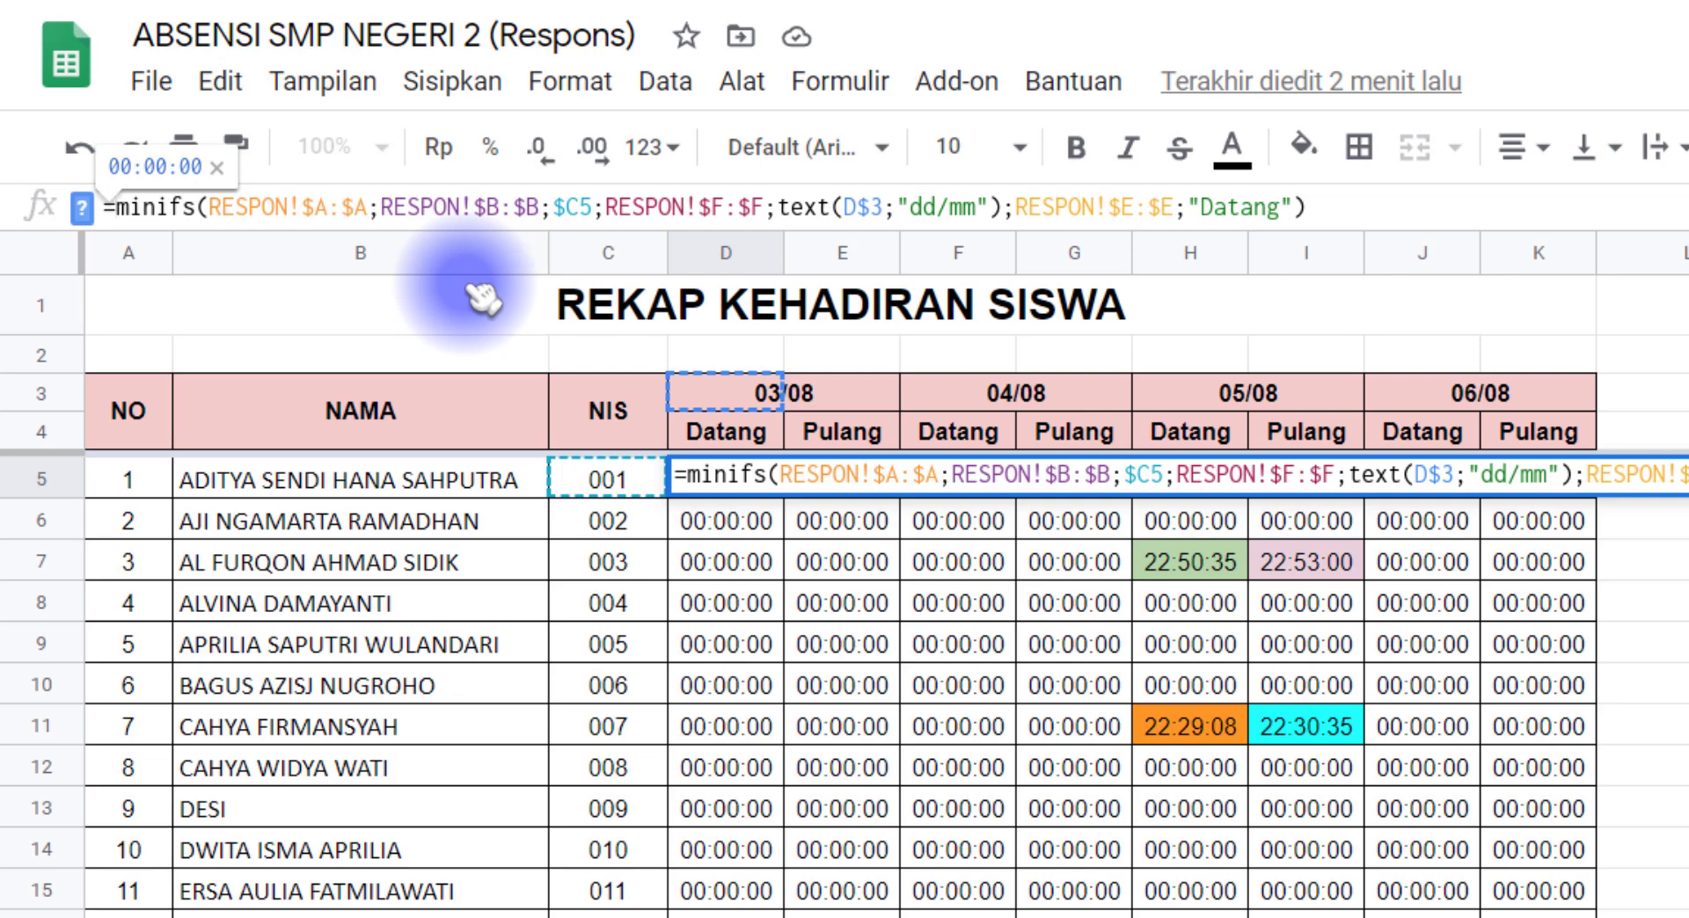
left_click(1337, 207)
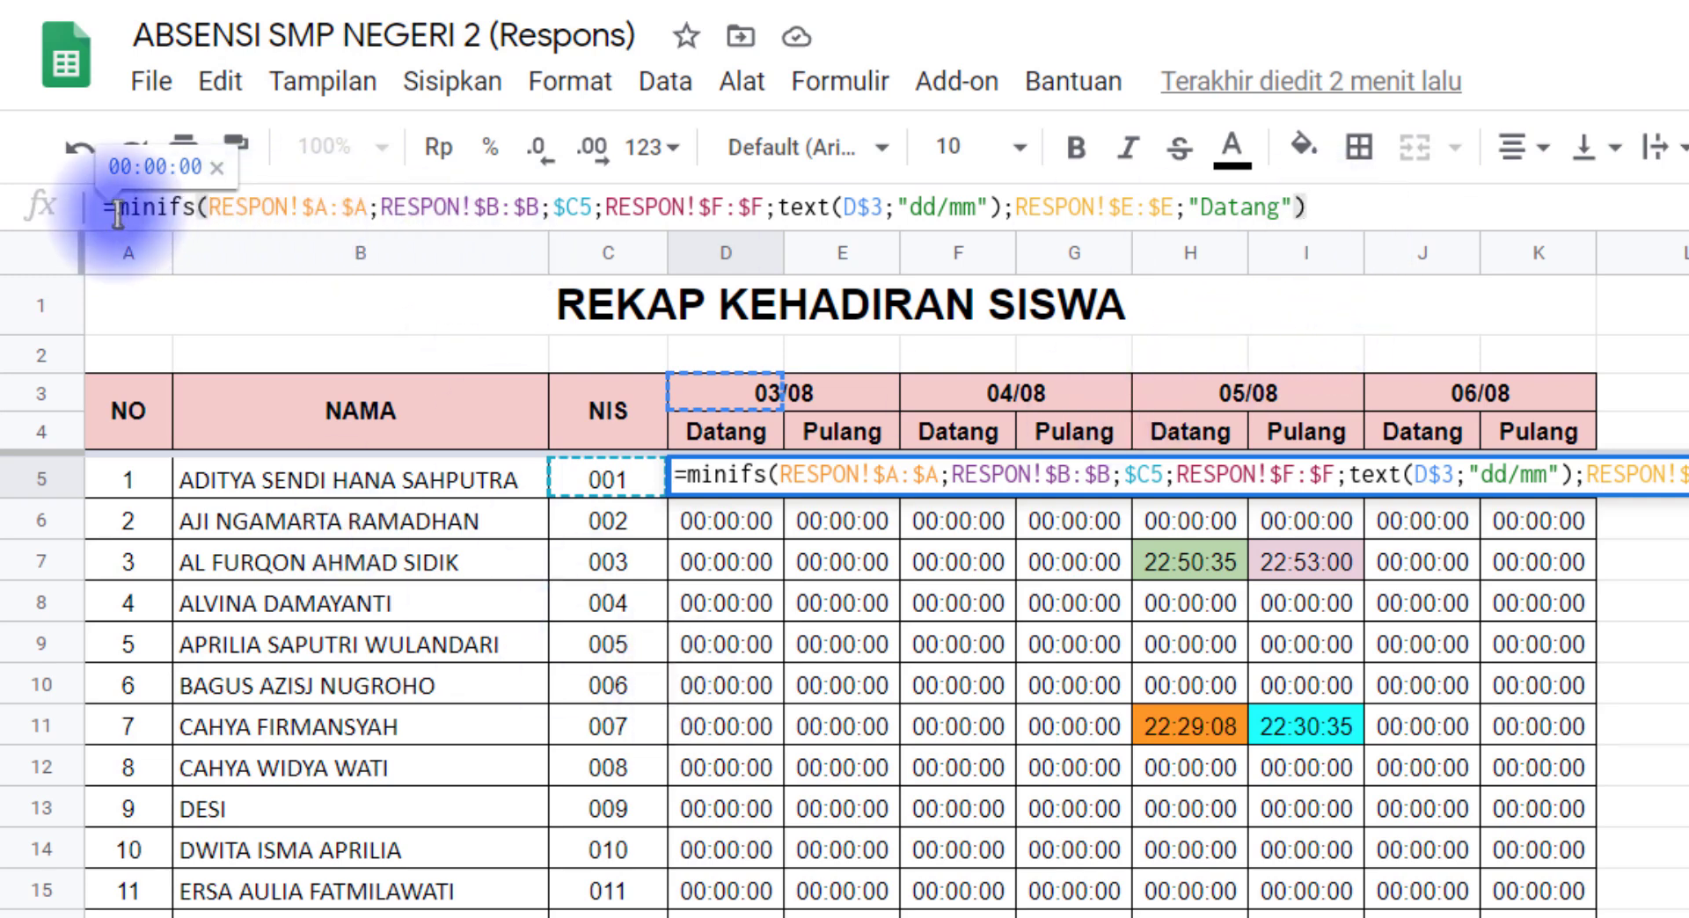
left_click(216, 168)
left_click(142, 212)
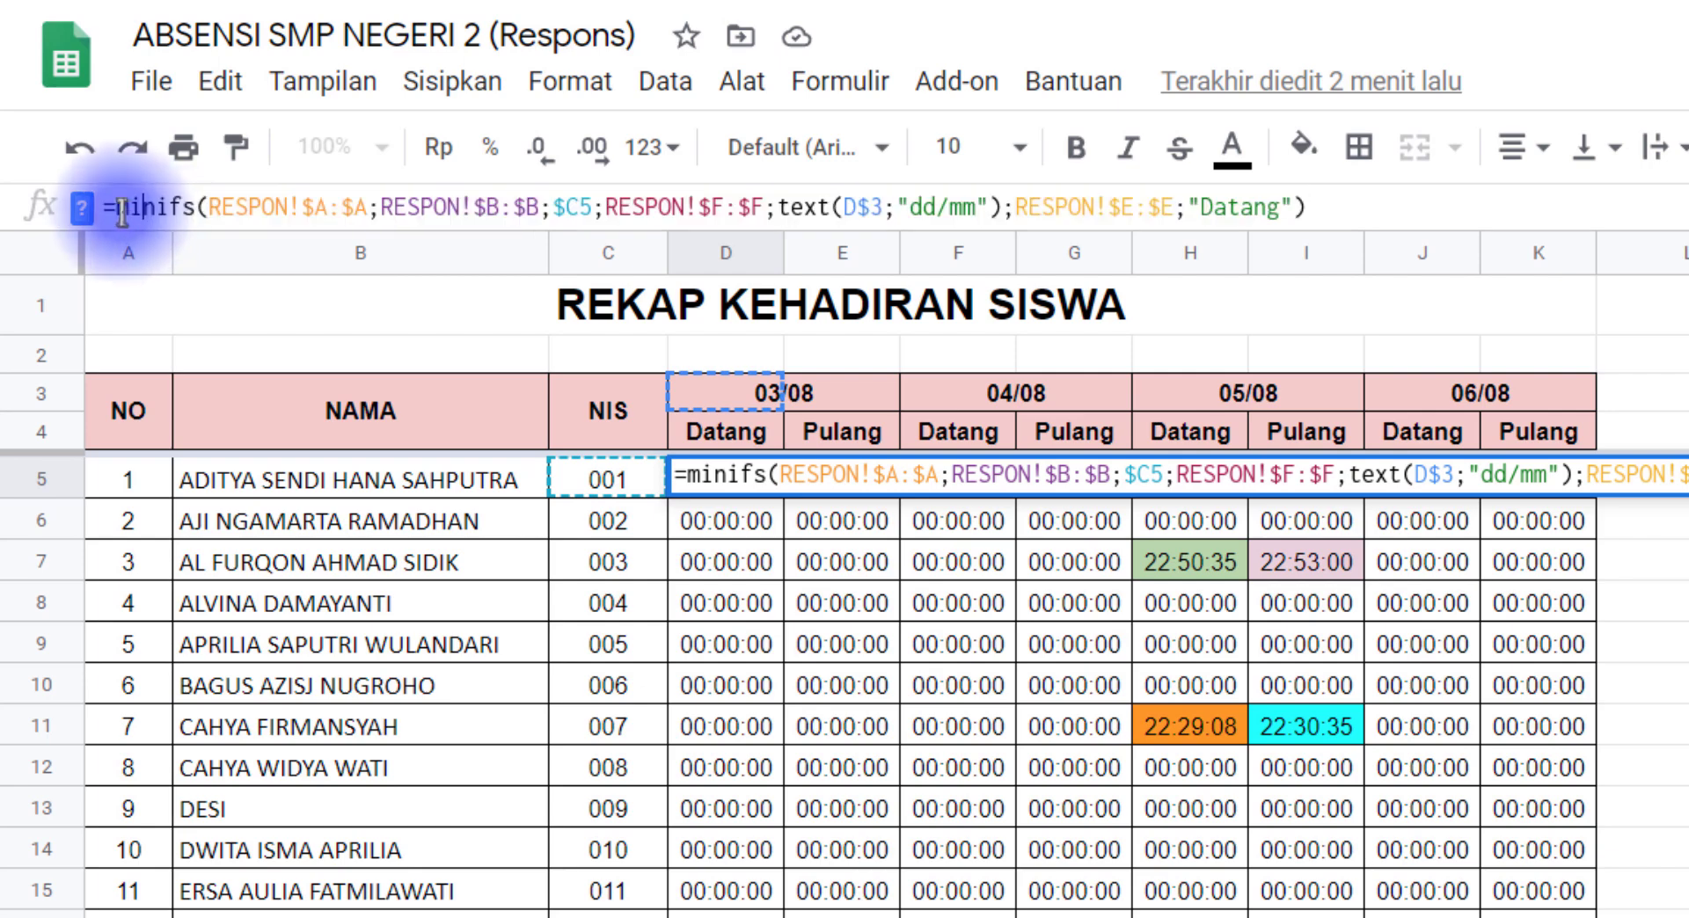
Step: Wrap D5's formula in an IF that returns "" when the MINIFS expression equals 0 and otherwise the copied MINIFS expression
left_click(123, 212)
type("if")
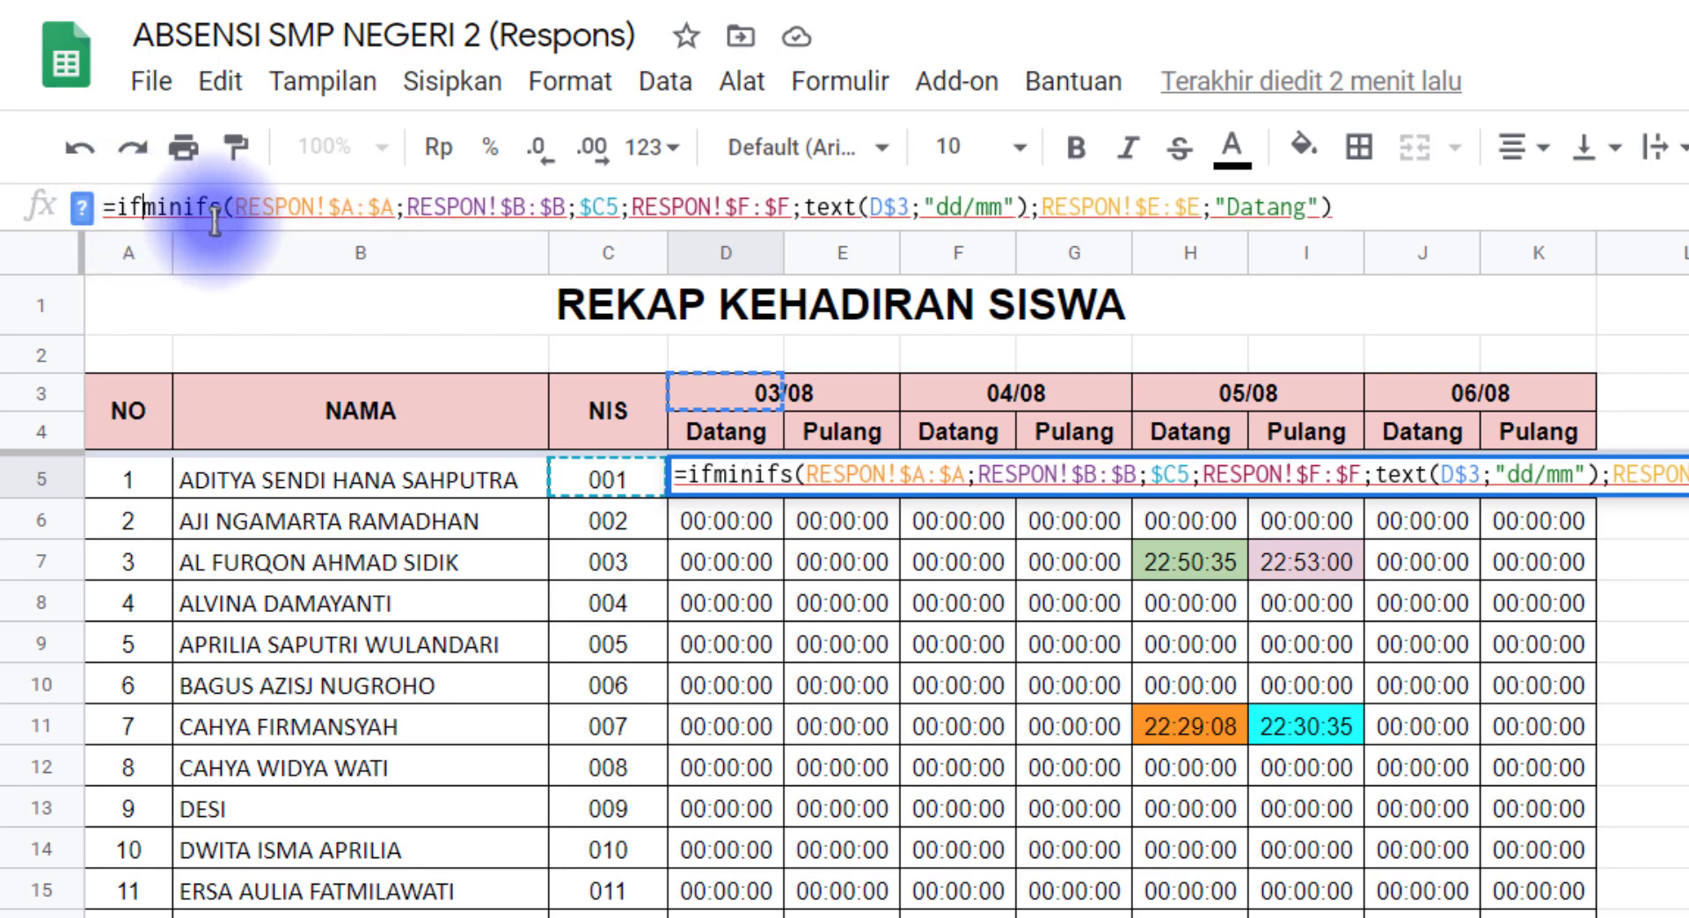
type("(")
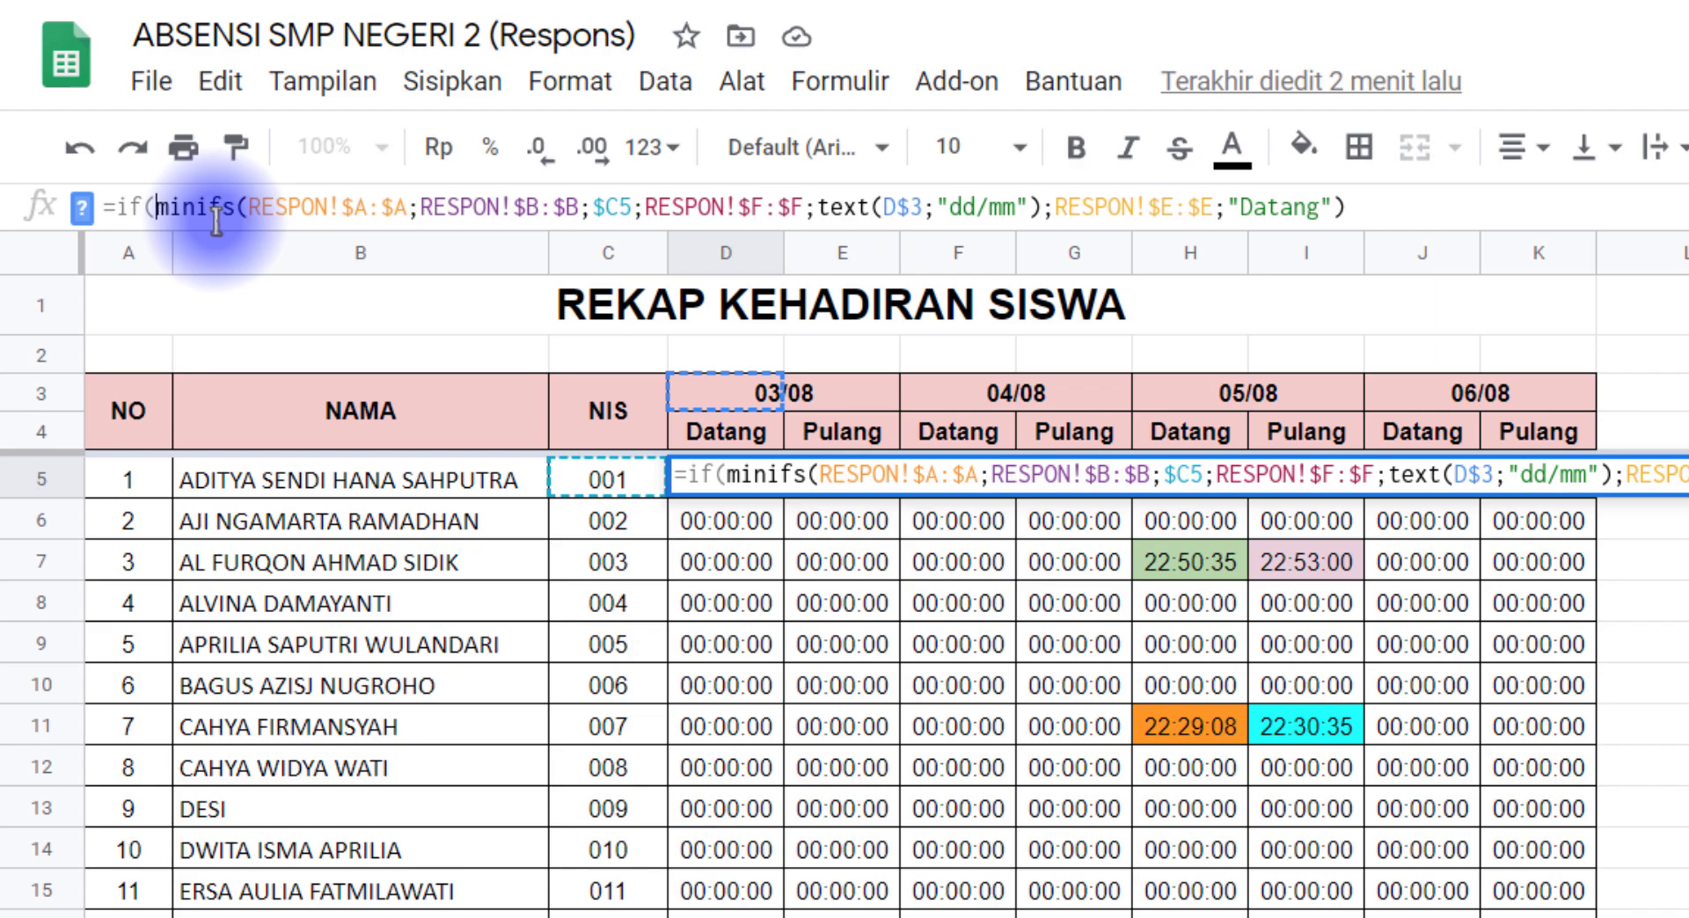
key("ctrl+v")
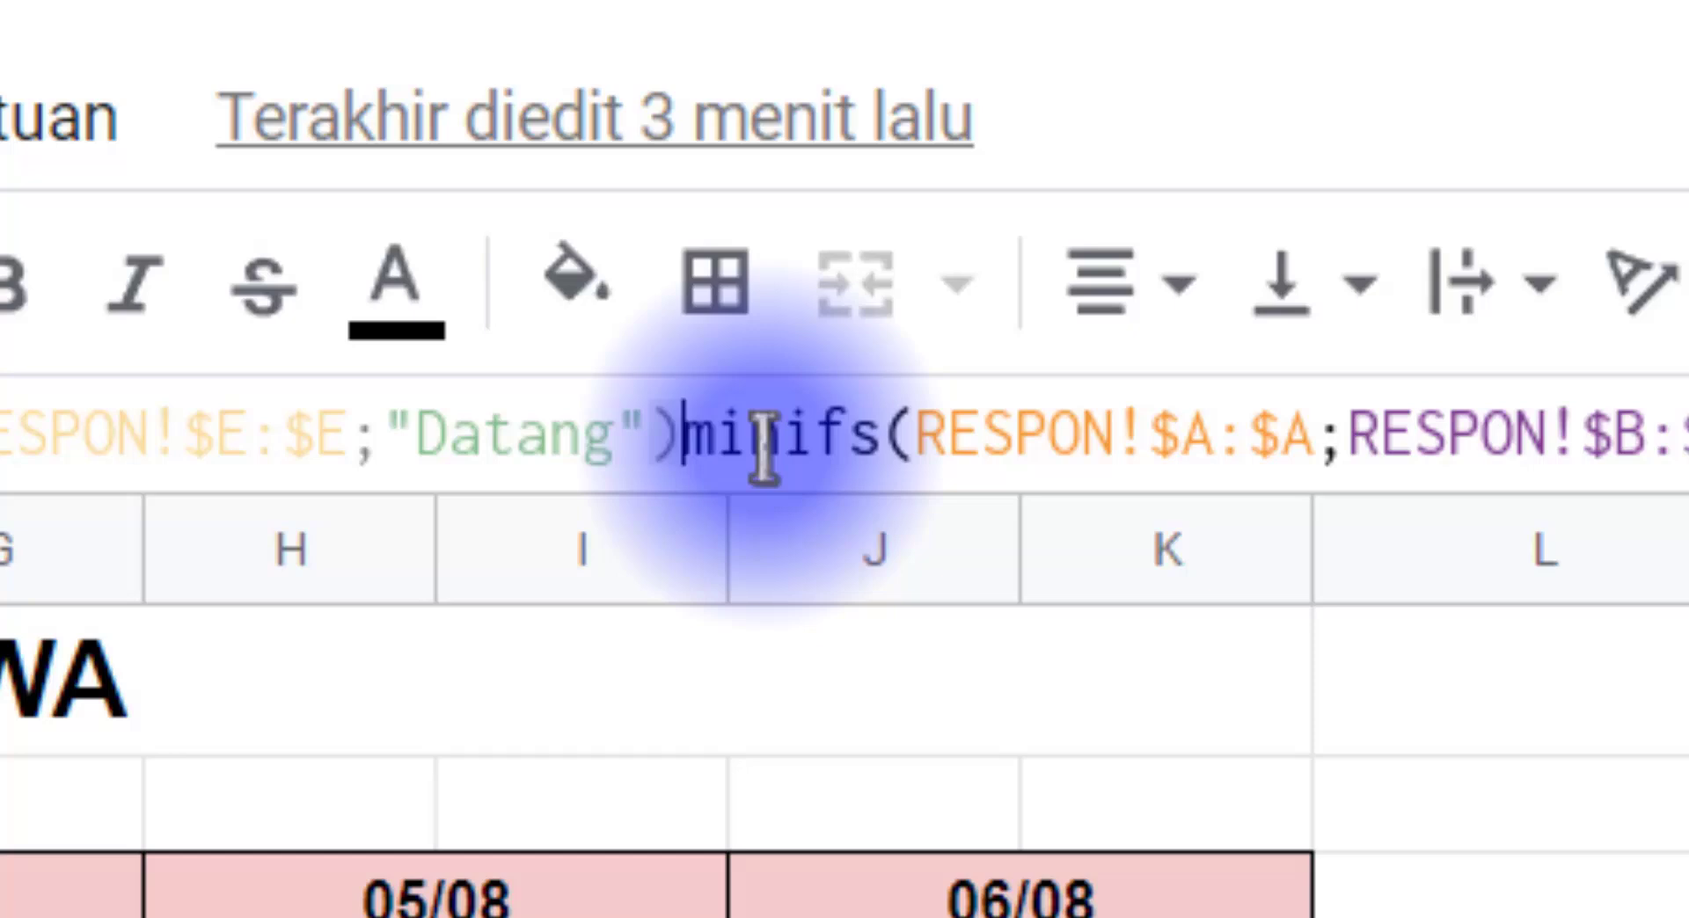
type("=")
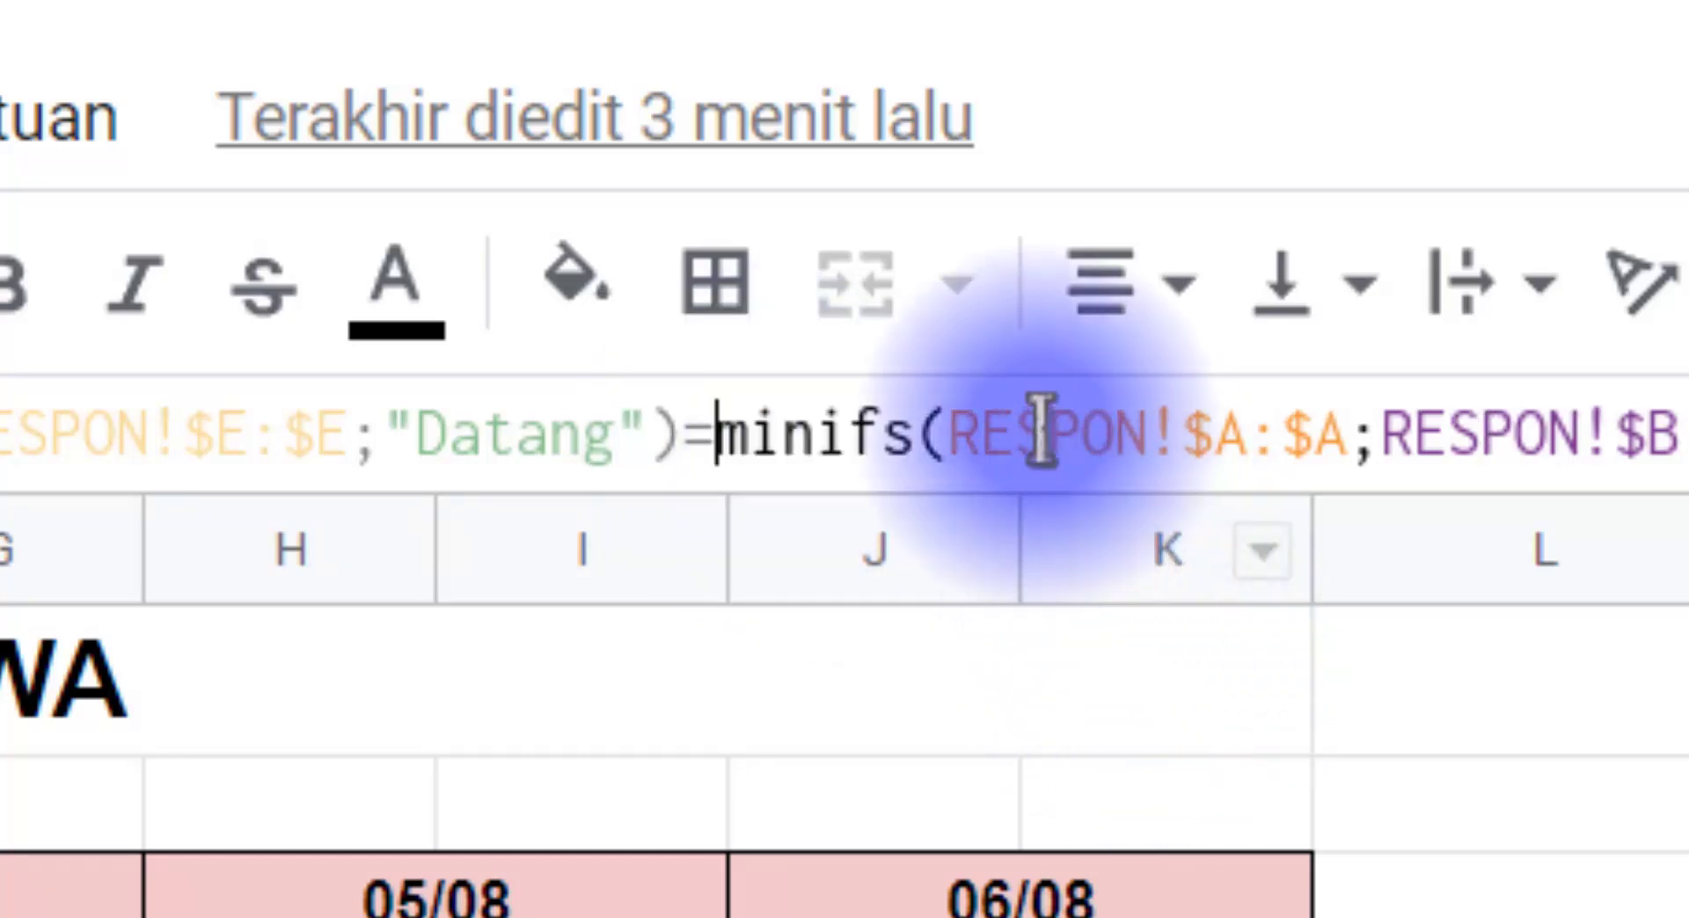
type("0")
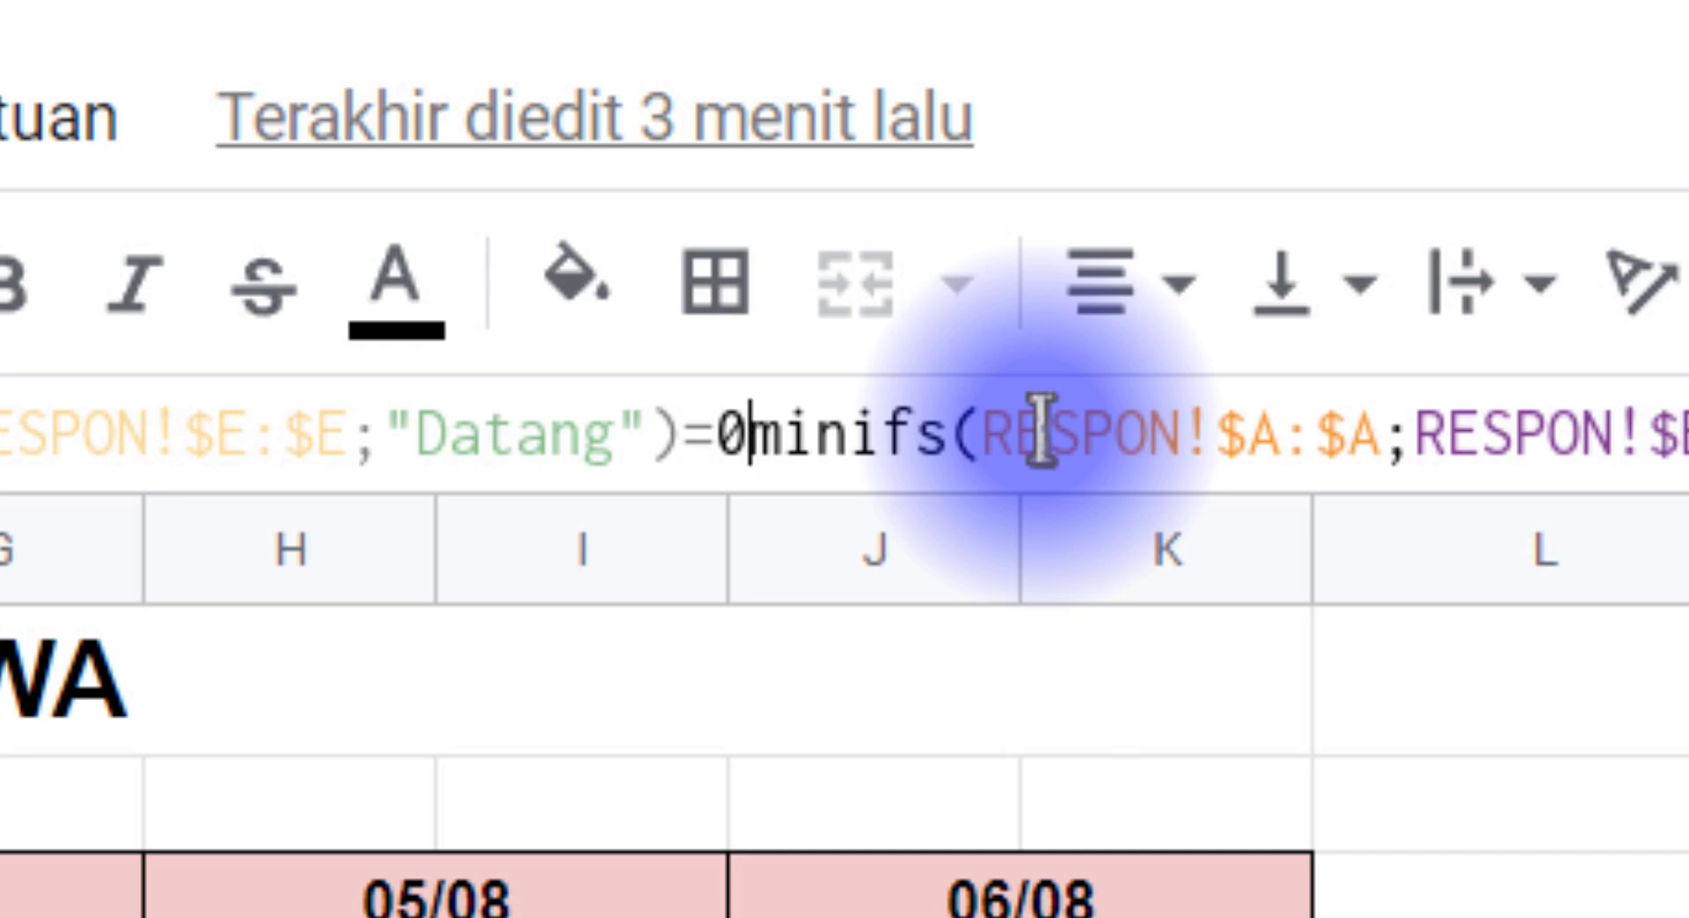
type(";\"\"")
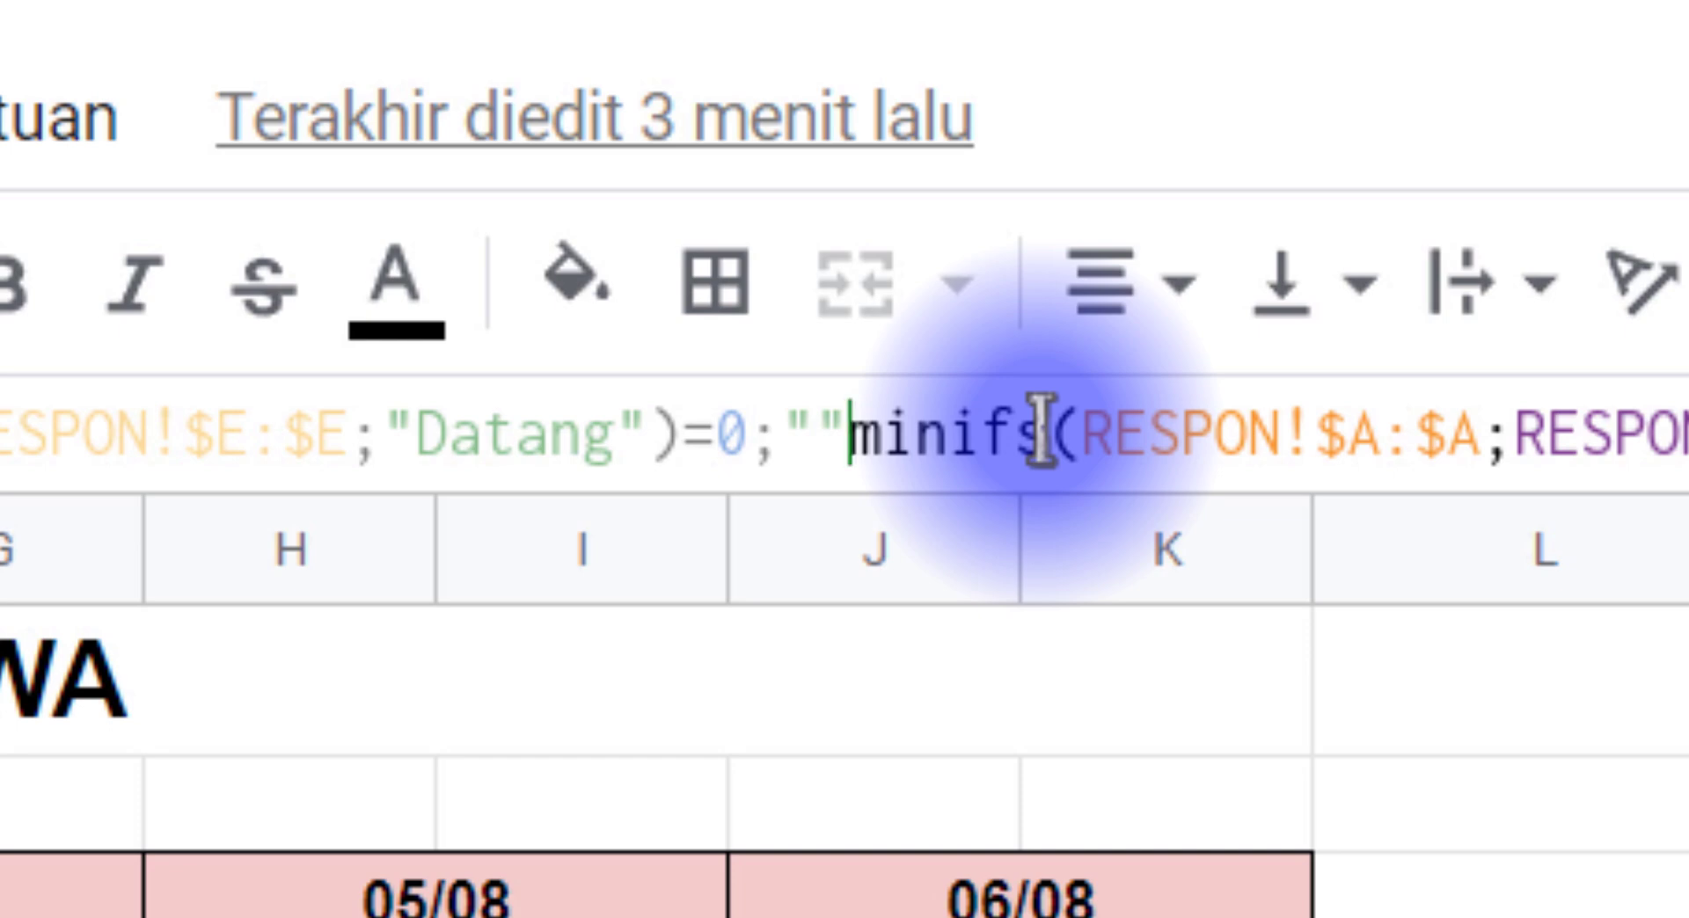
type(";")
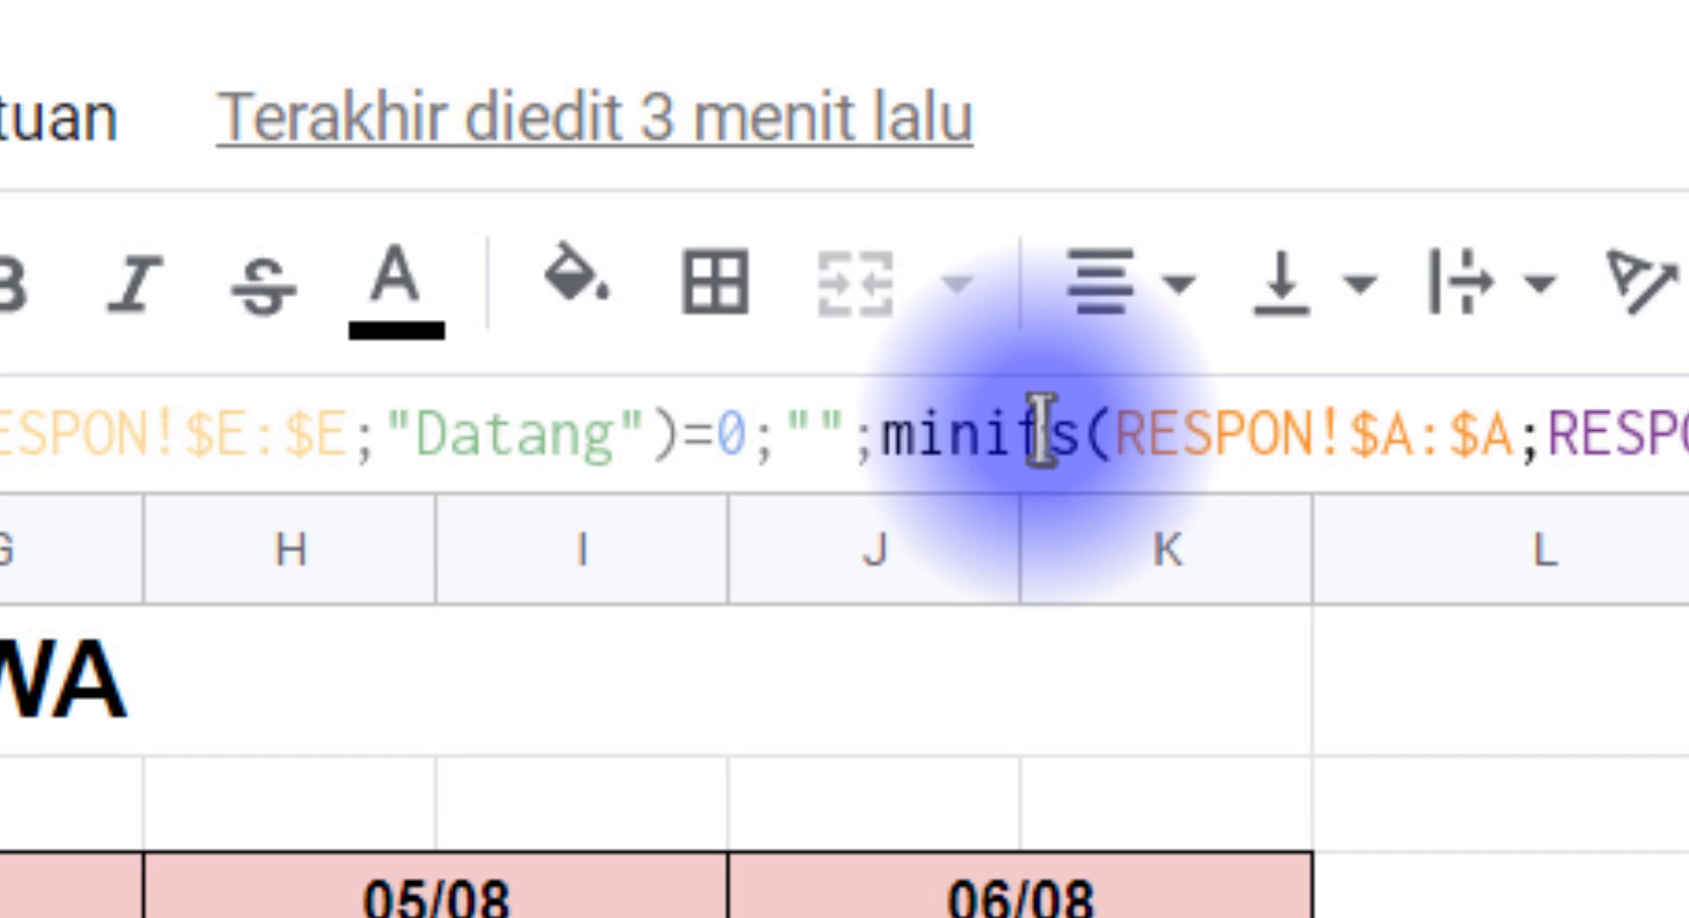
key("Return")
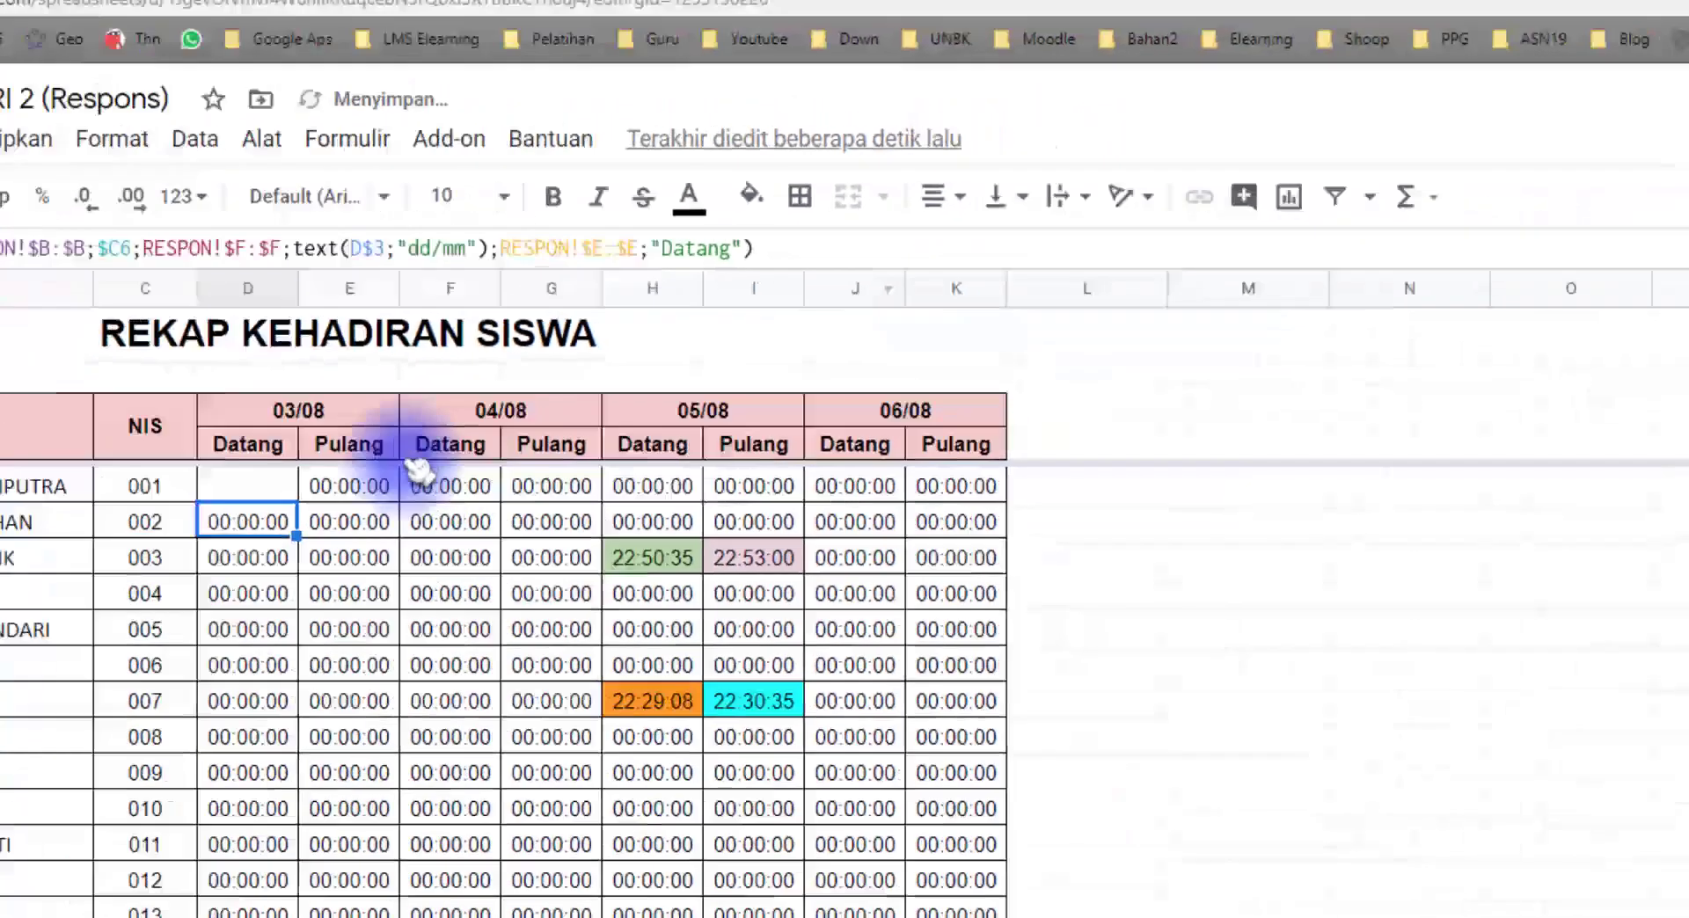
left_click(271, 493)
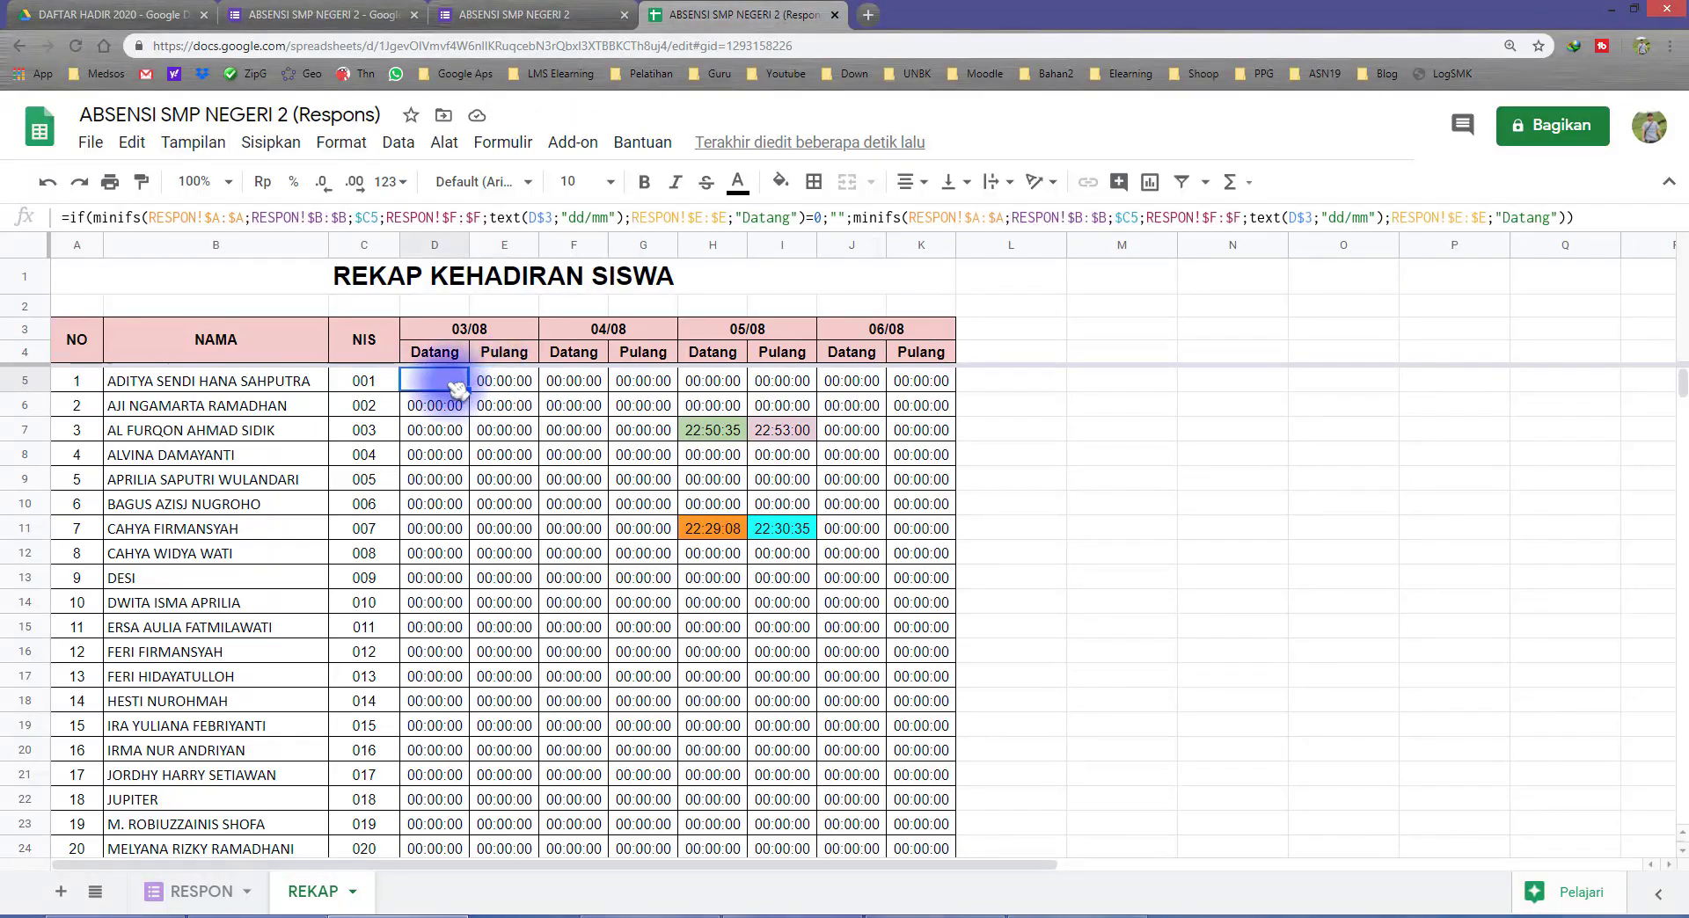
Step: Wrap E5's MAXIFS formula in an IF that returns "" when the MAXIFS expression equals 0 and otherwise the same MAXIFS expression
left_click(509, 380)
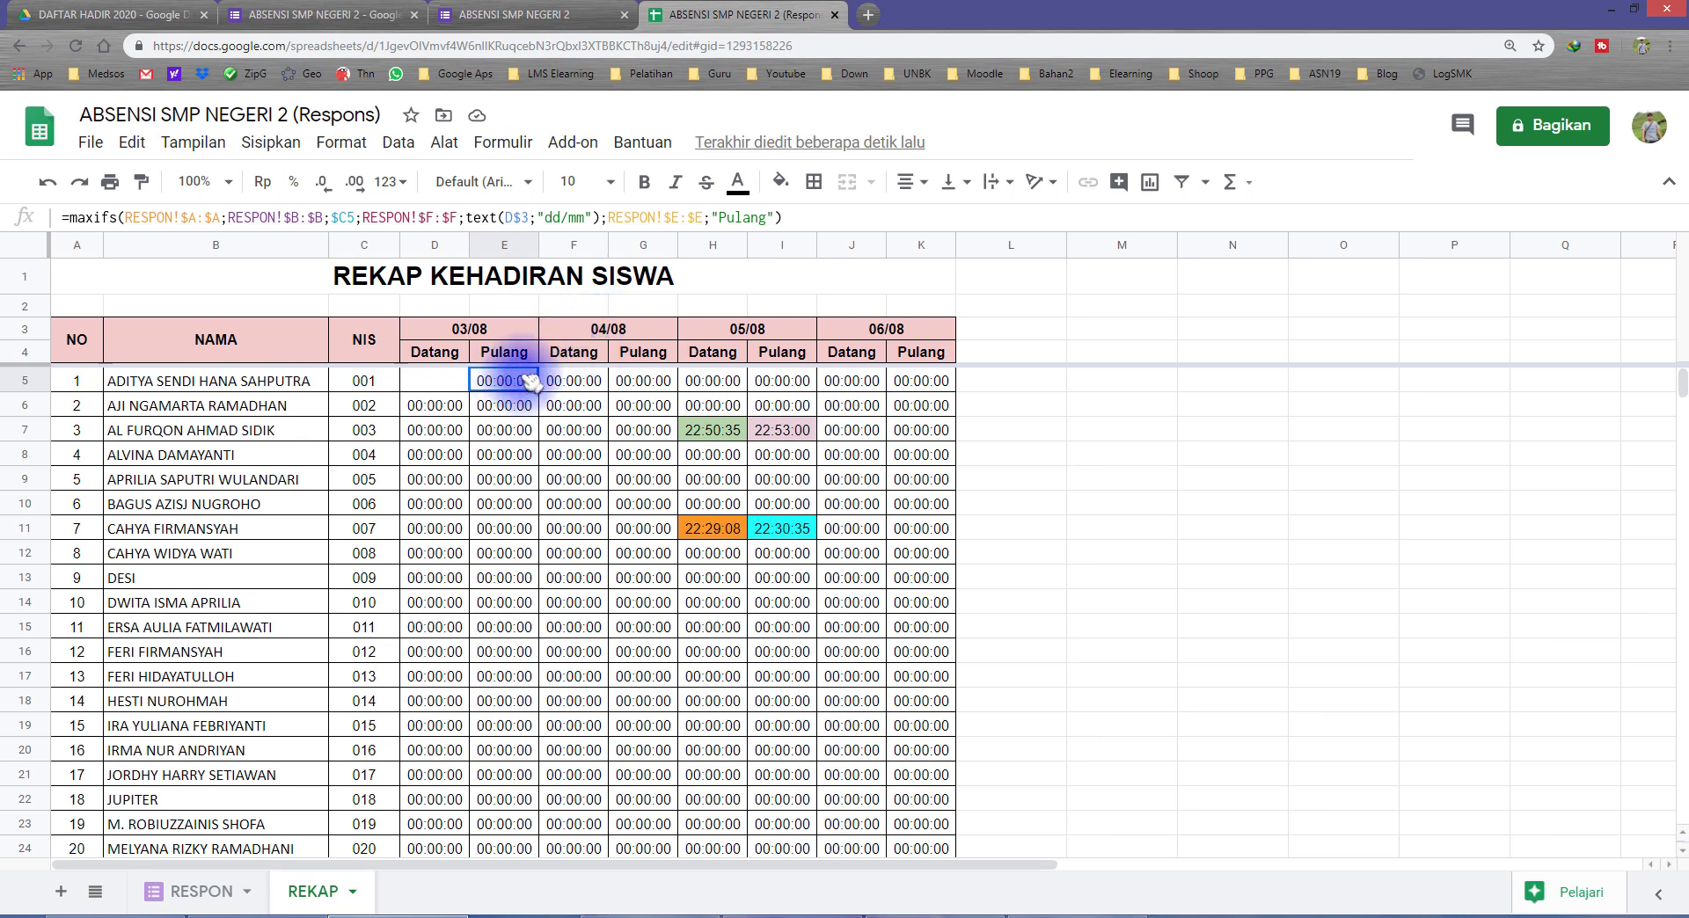
left_click_drag(807, 215, 74, 215)
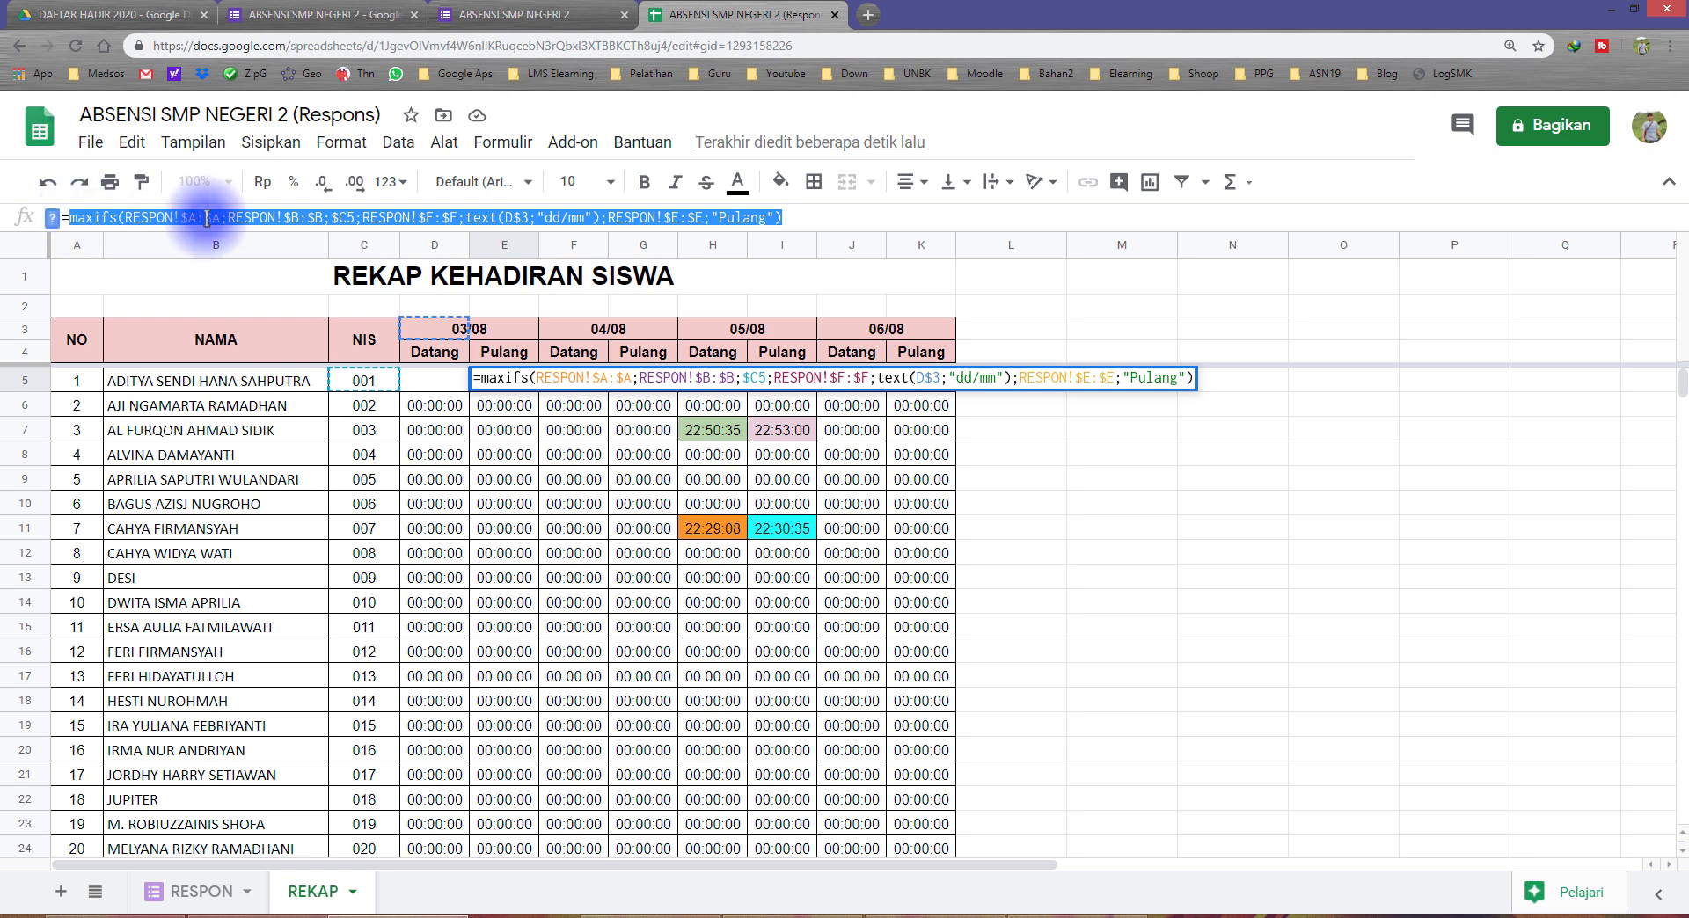
left_click(74, 215)
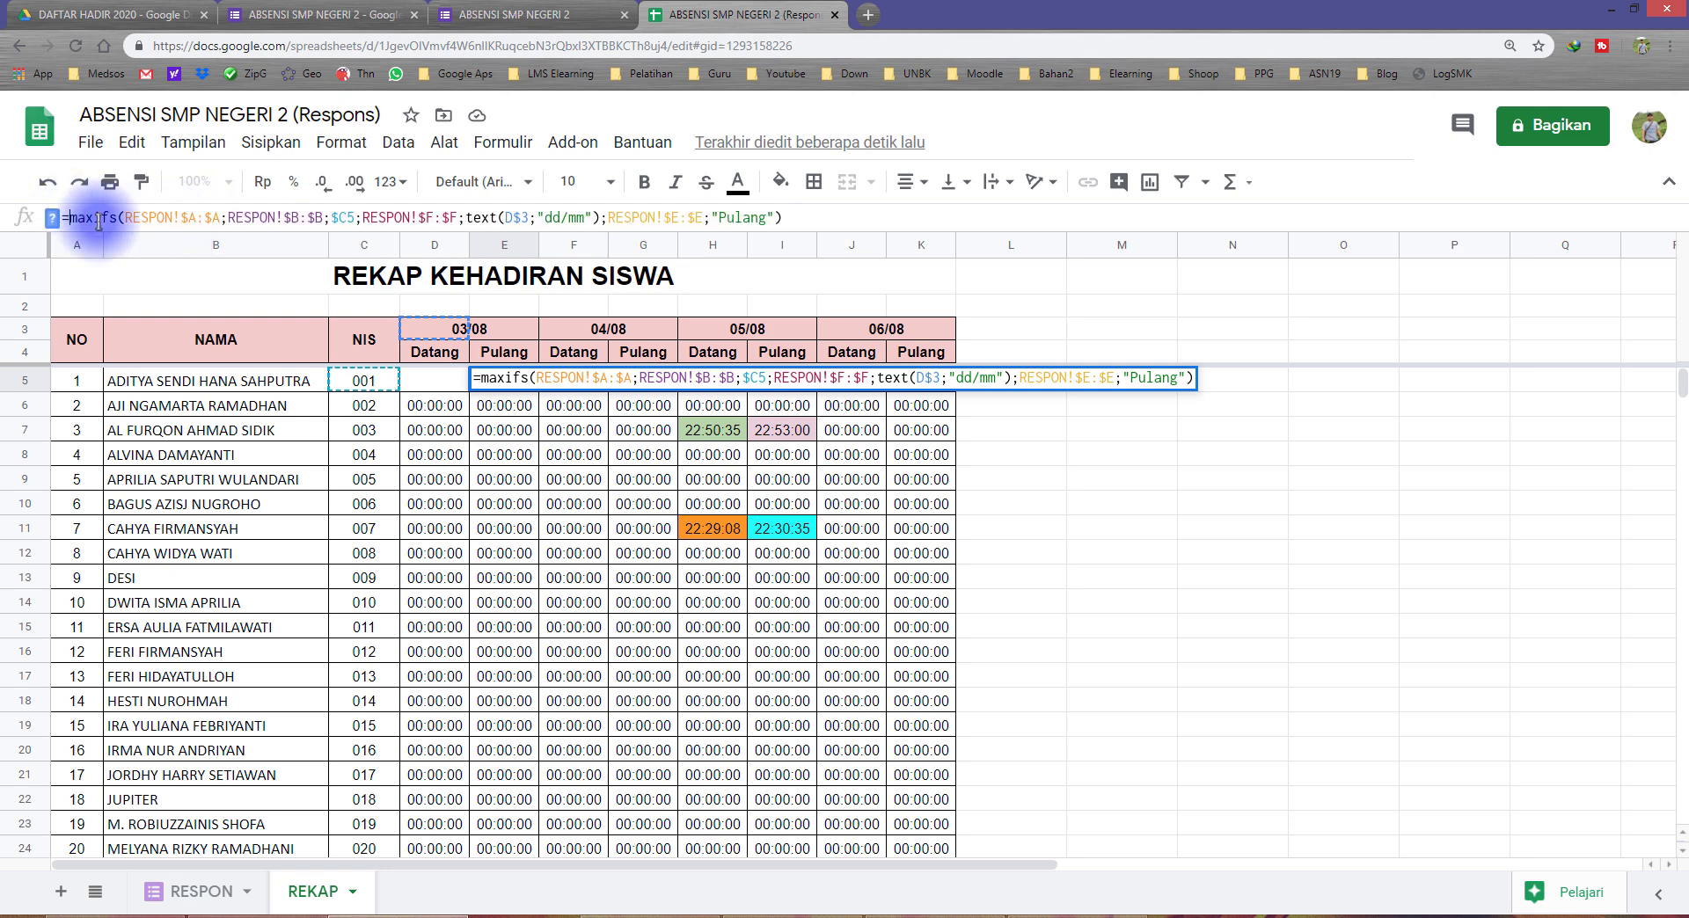
type("if(")
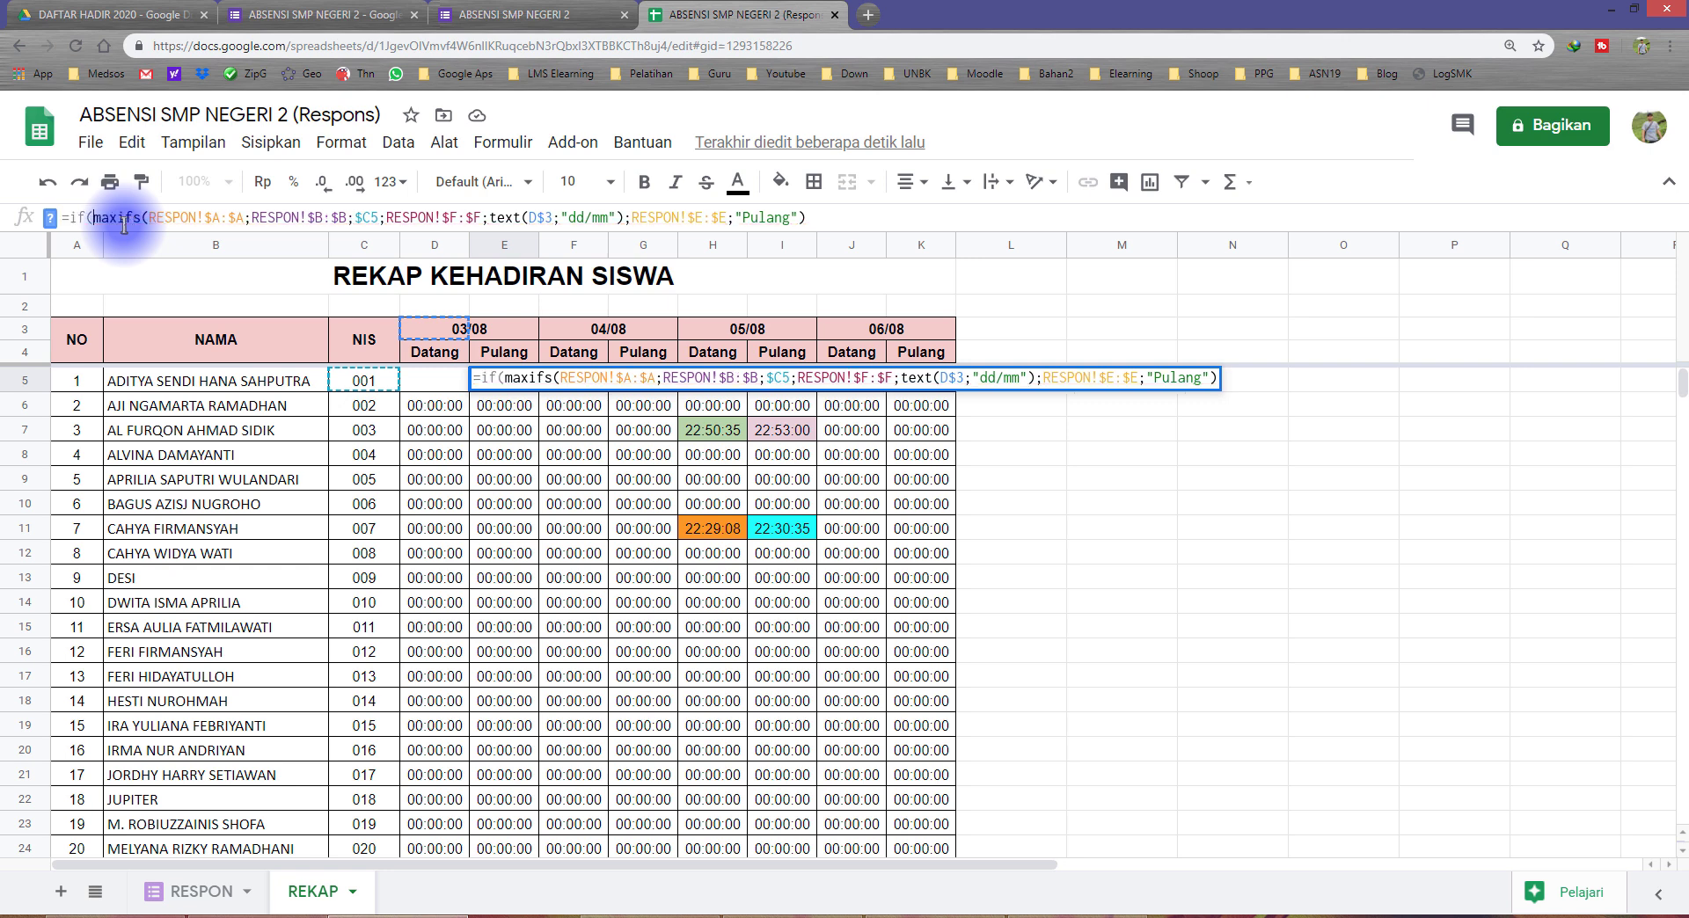
key("ctrl+v")
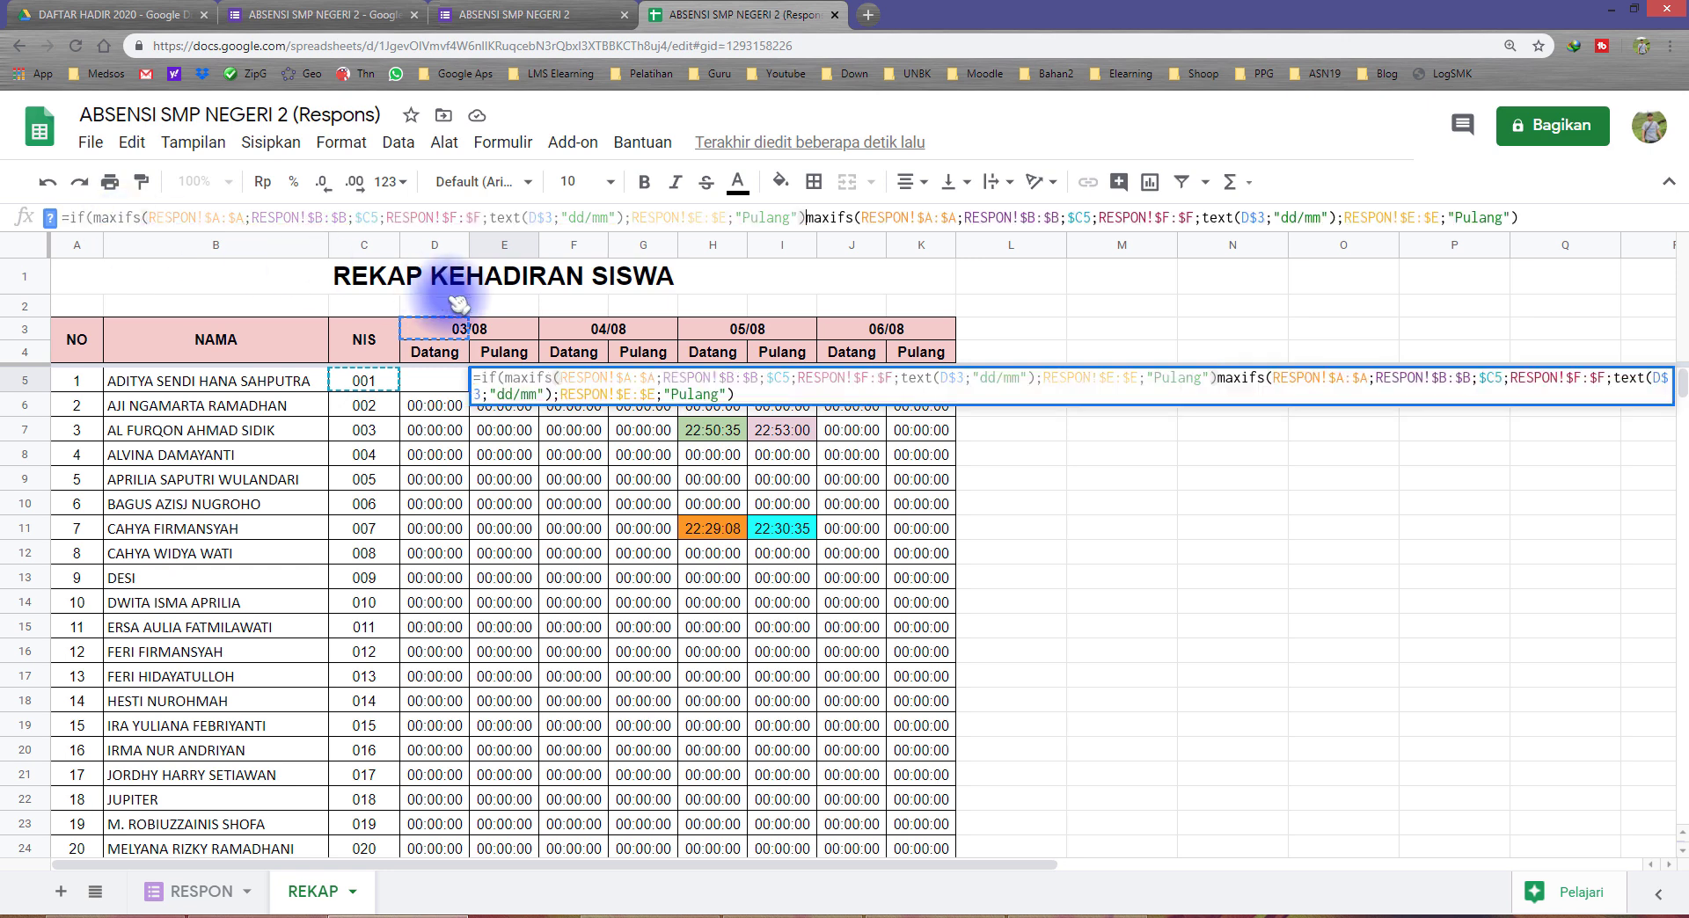
type("=0")
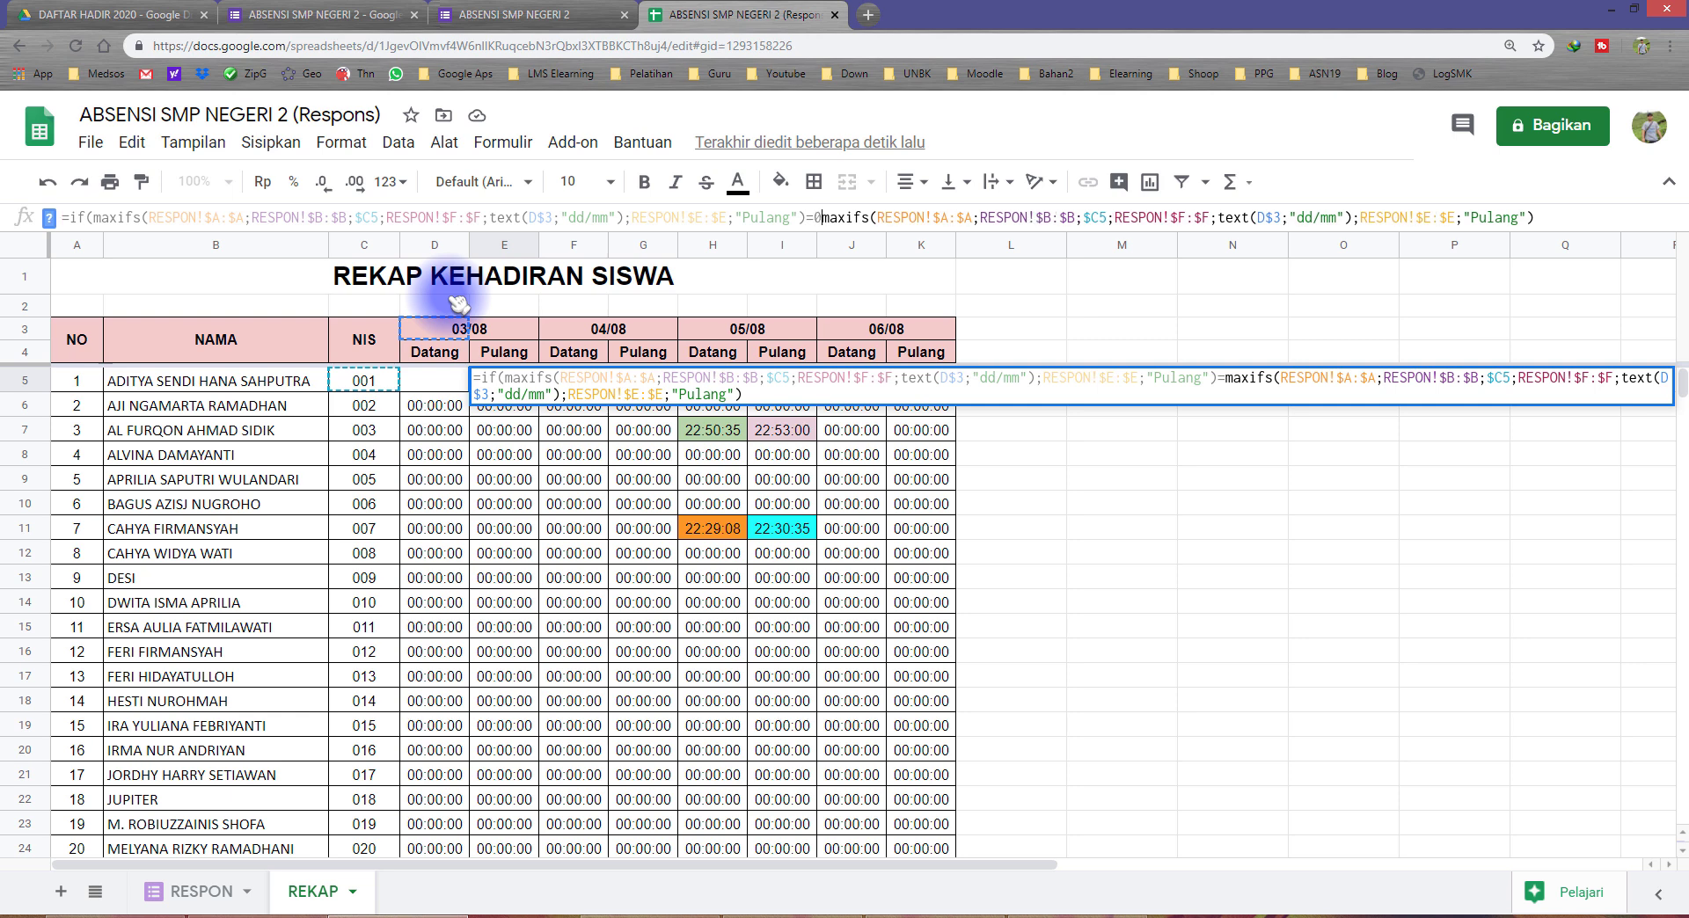
type(";")
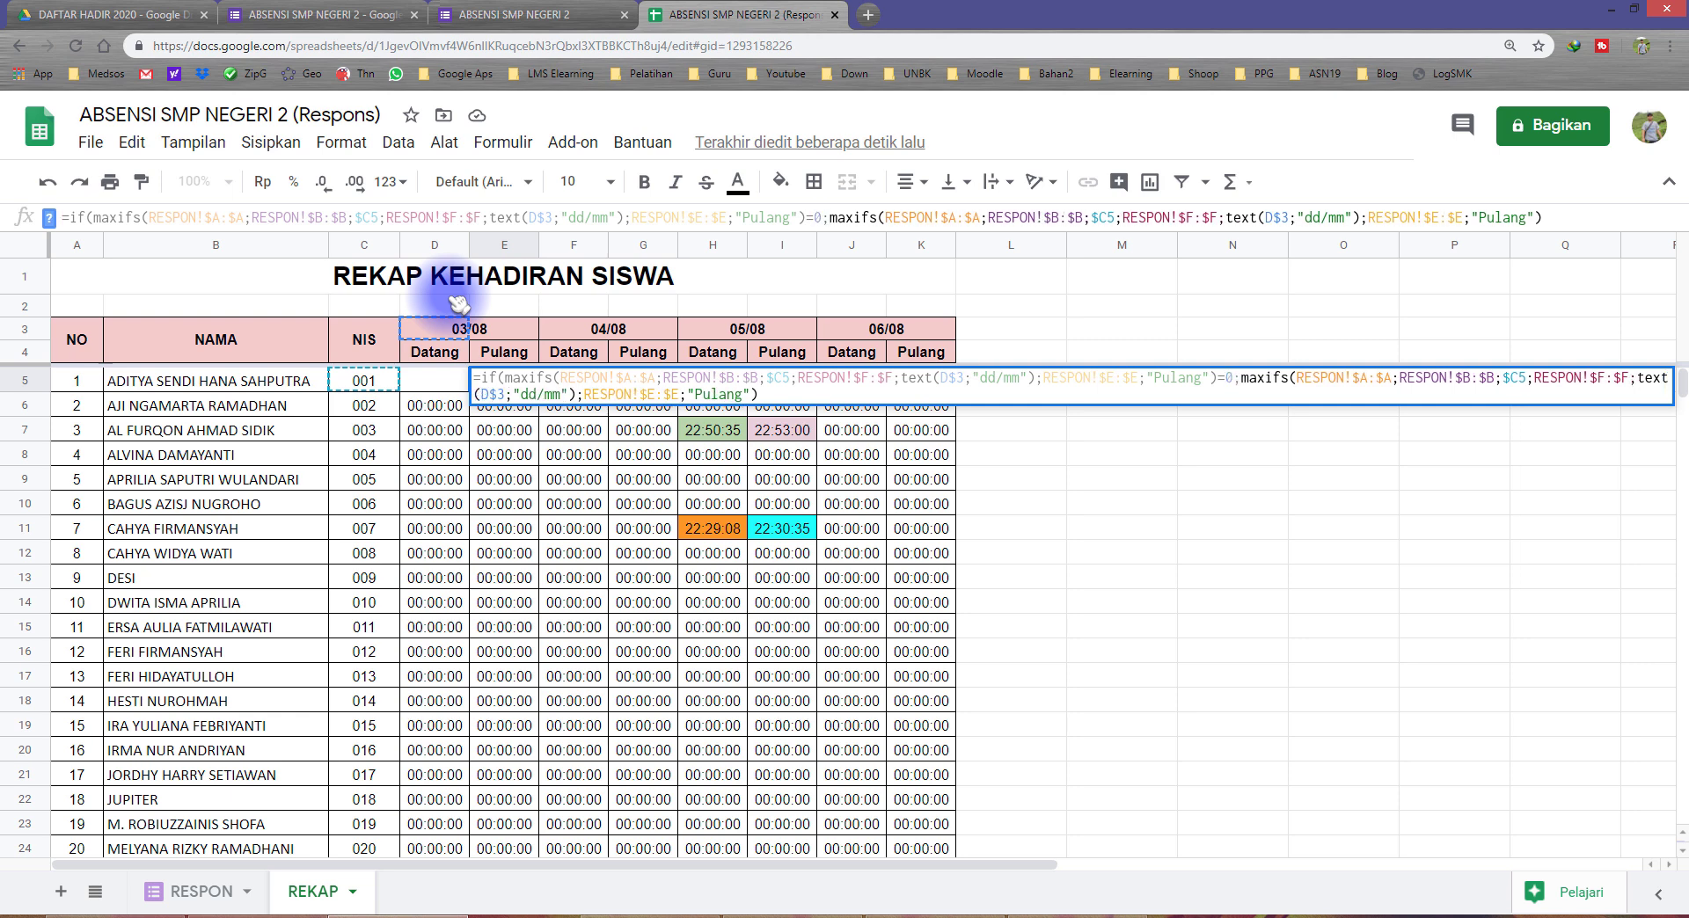
type("\"\"")
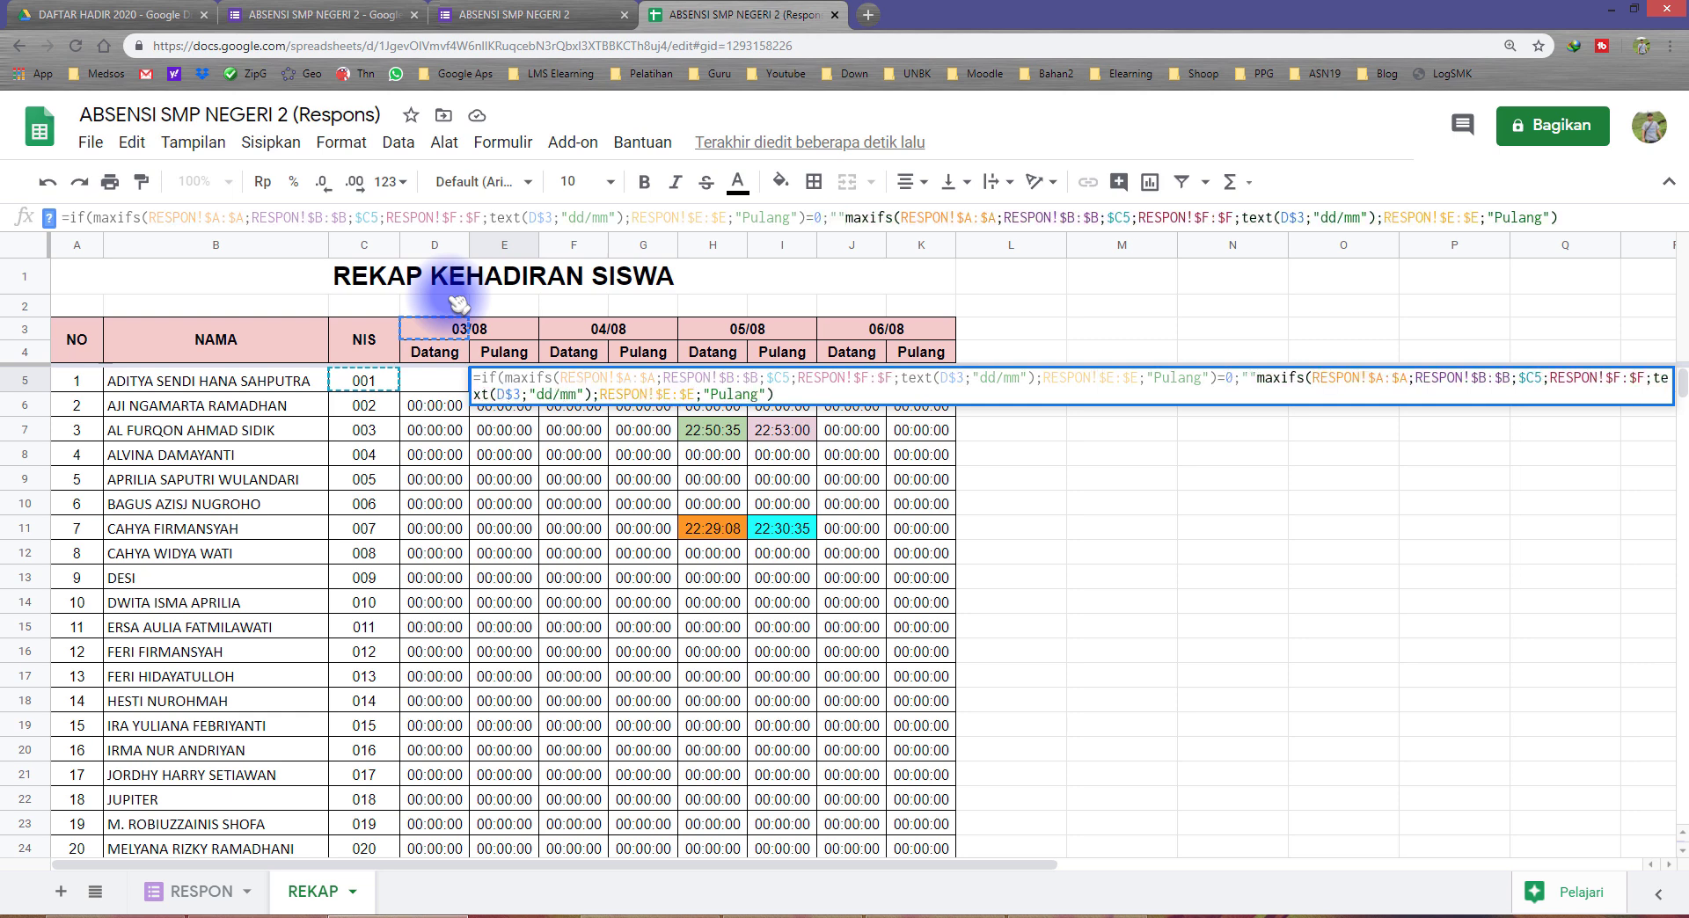
type(";")
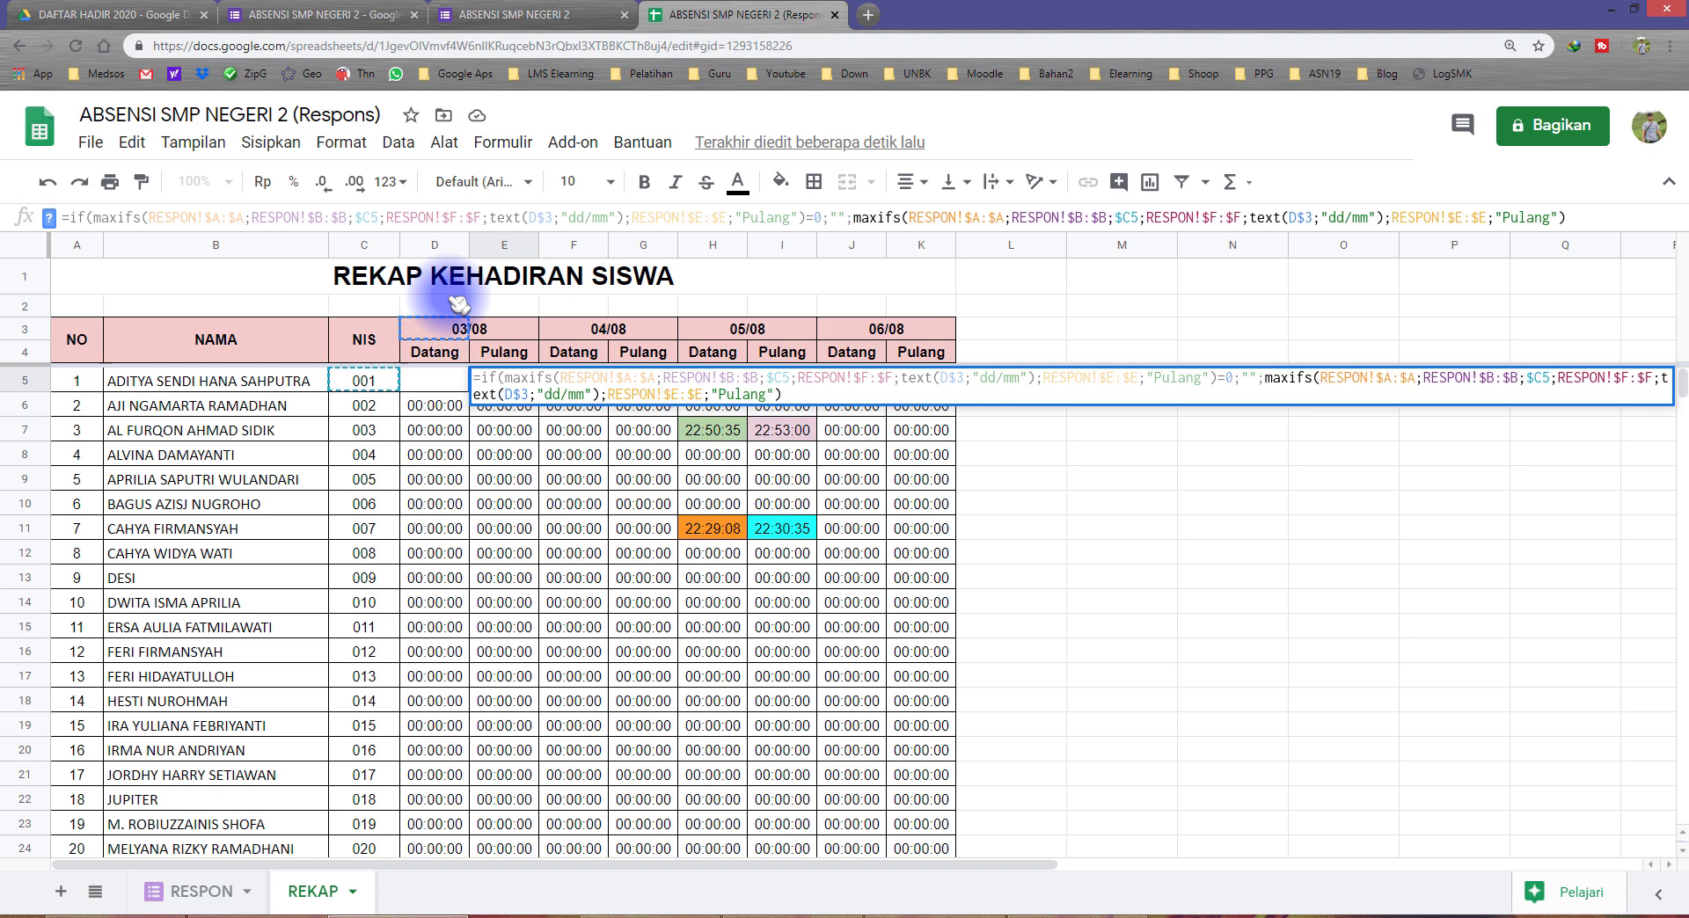
key("Return")
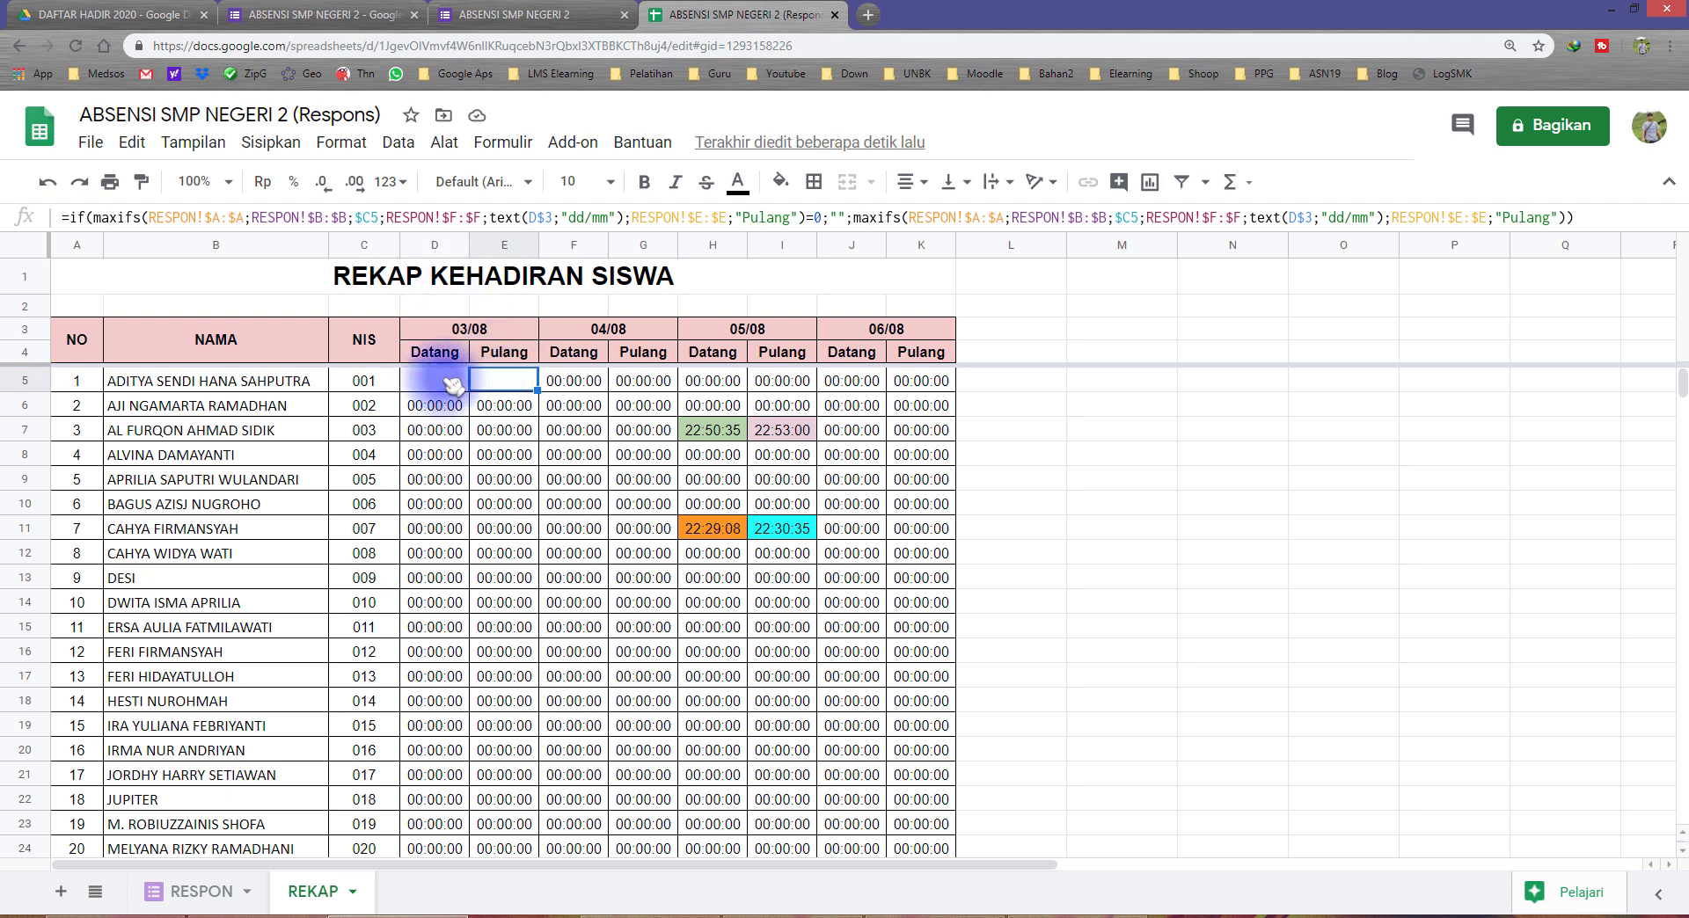
Step: Copy the IF-wrapped formula cells D5:E5 on the REKAP sheet
left_click(450, 384)
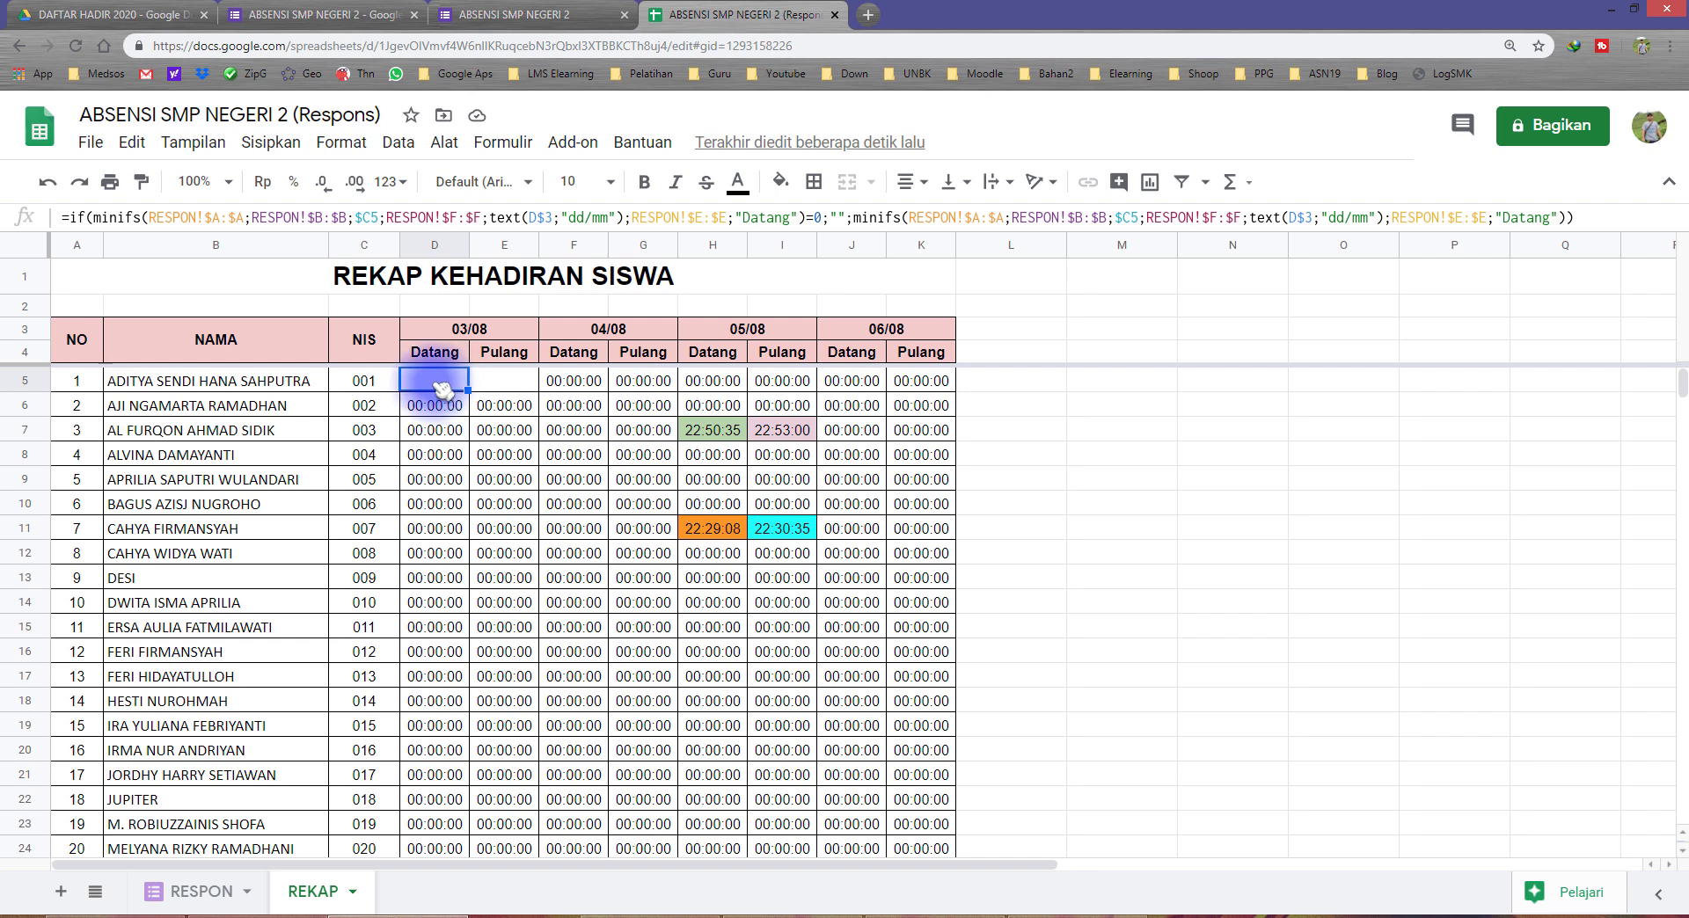
left_click_drag(437, 383, 310, 465)
left_click(437, 384)
left_click_drag(439, 387, 497, 384)
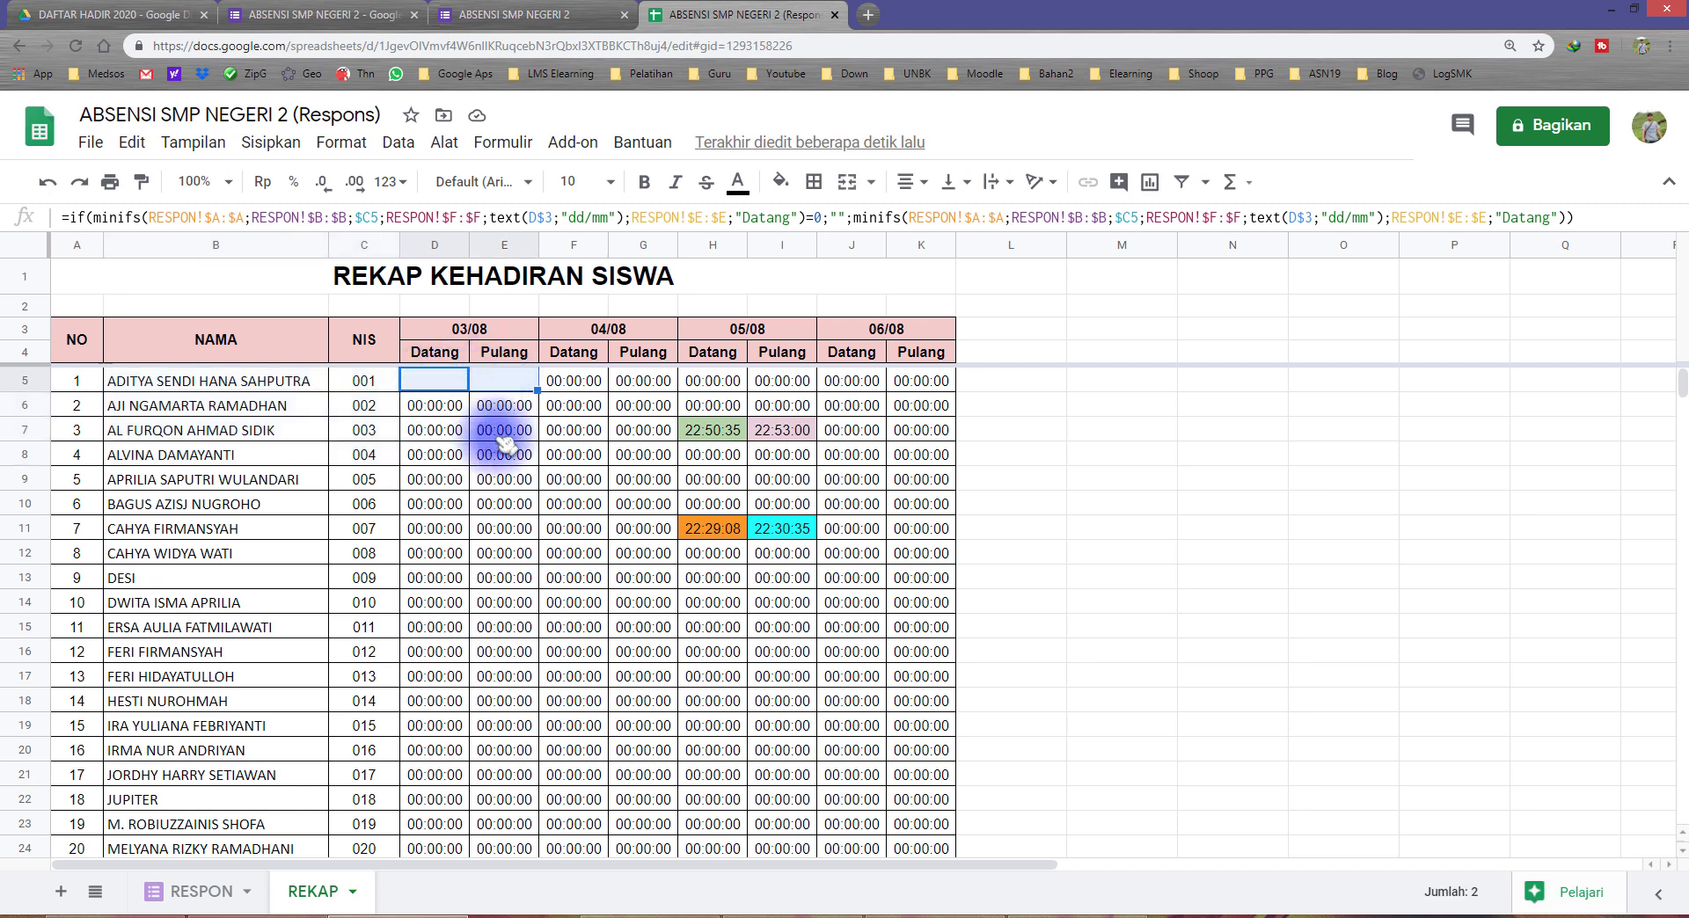
left_click(452, 378)
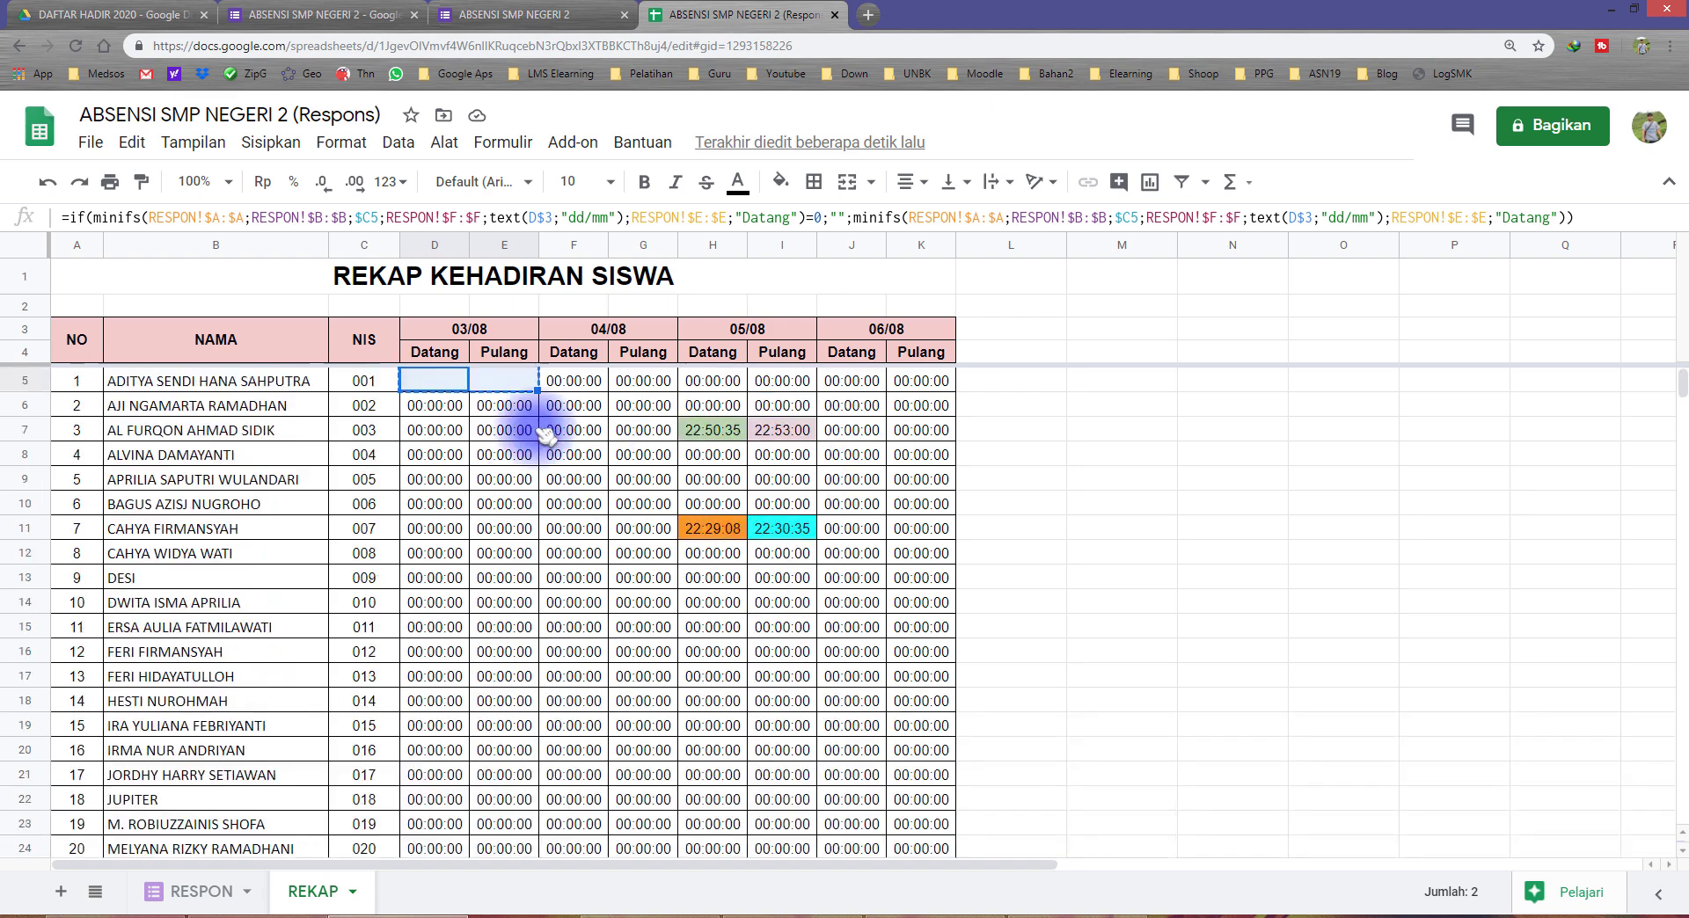
Step: Paste only the copied formulas into the recap range D5:K24, covering all students and the dates 03/08 to 06/08
scroll(299, 528, "down", 4)
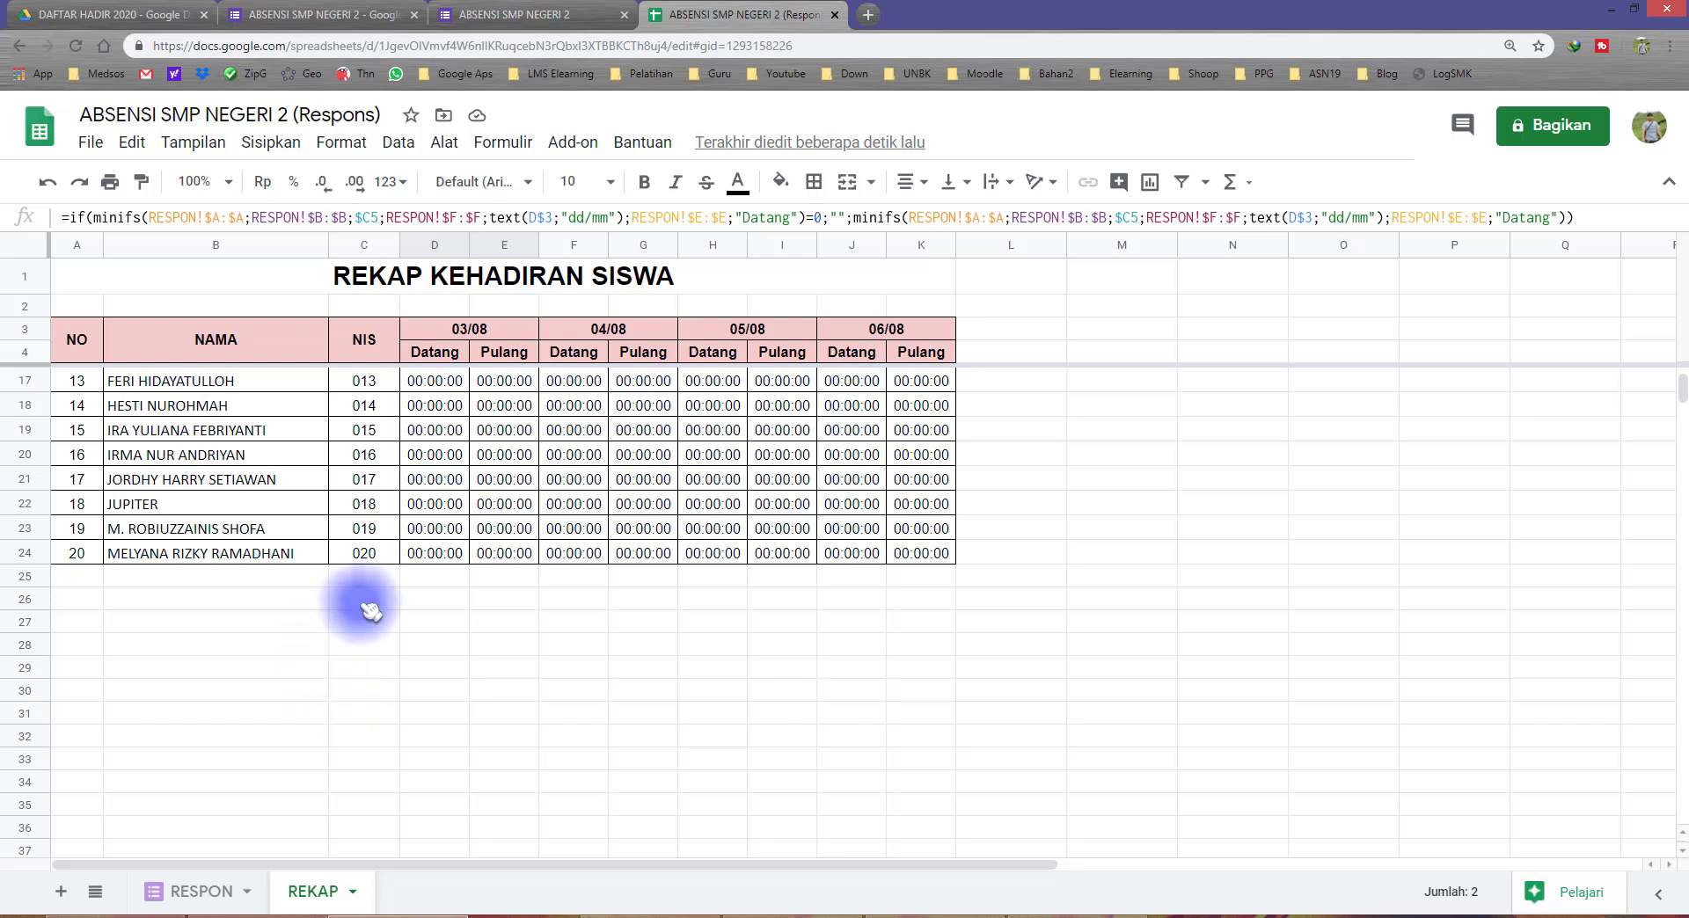
scroll(369, 609, "up", 4)
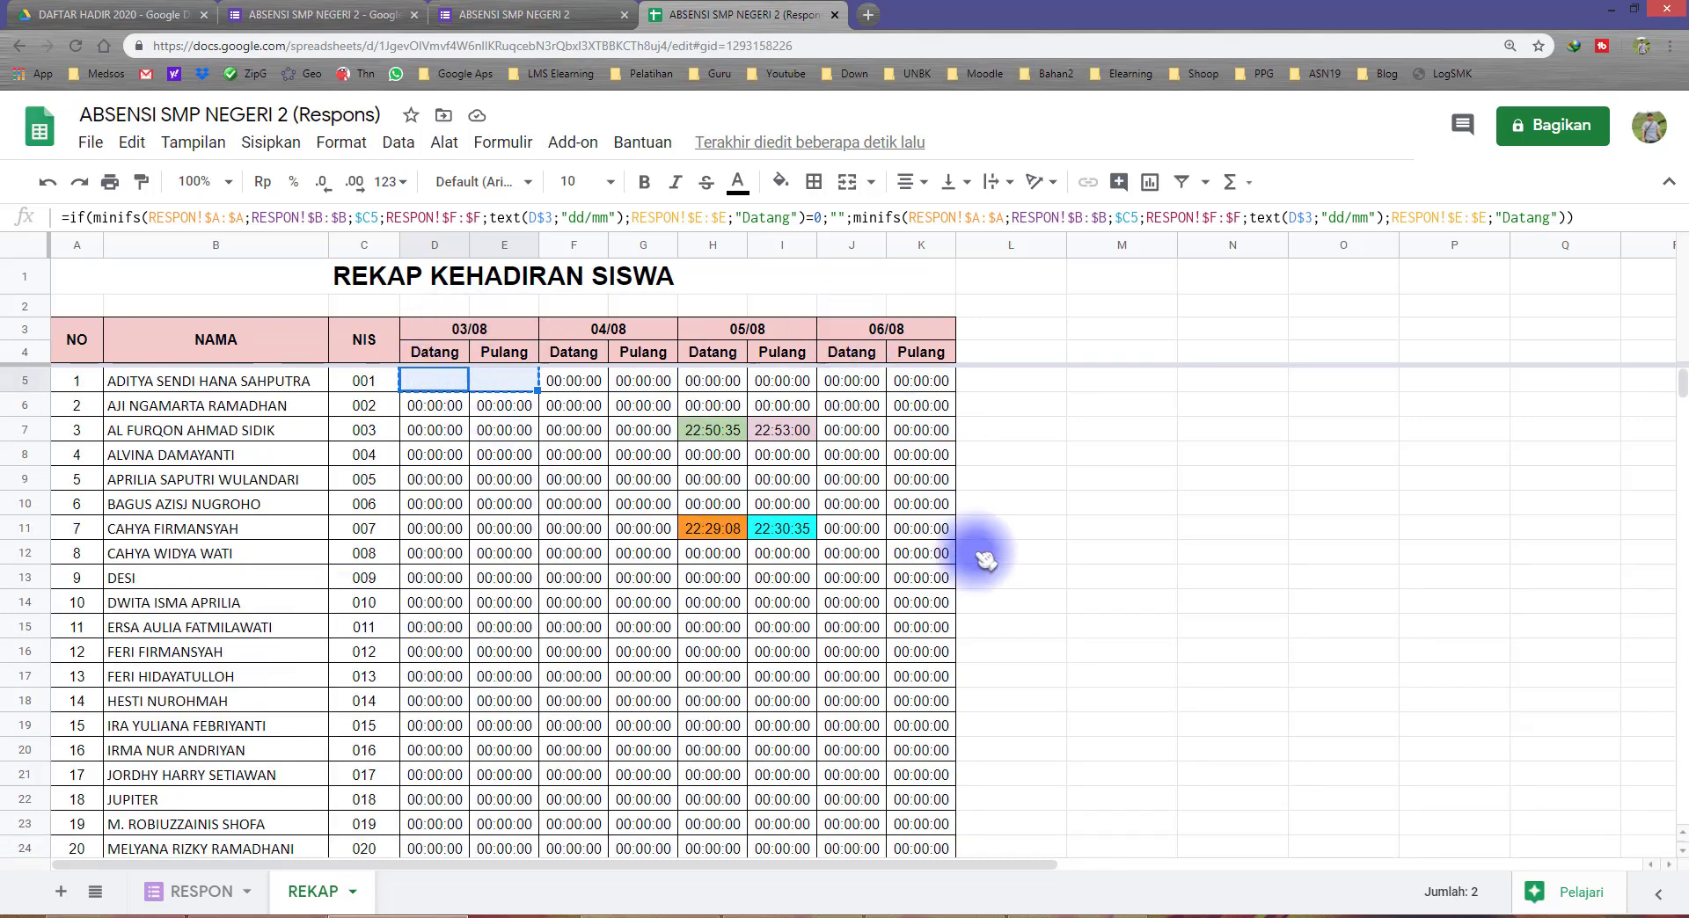
scroll(976, 563, "down", 3)
left_click(928, 607, "shift")
scroll(845, 616, "up", 3)
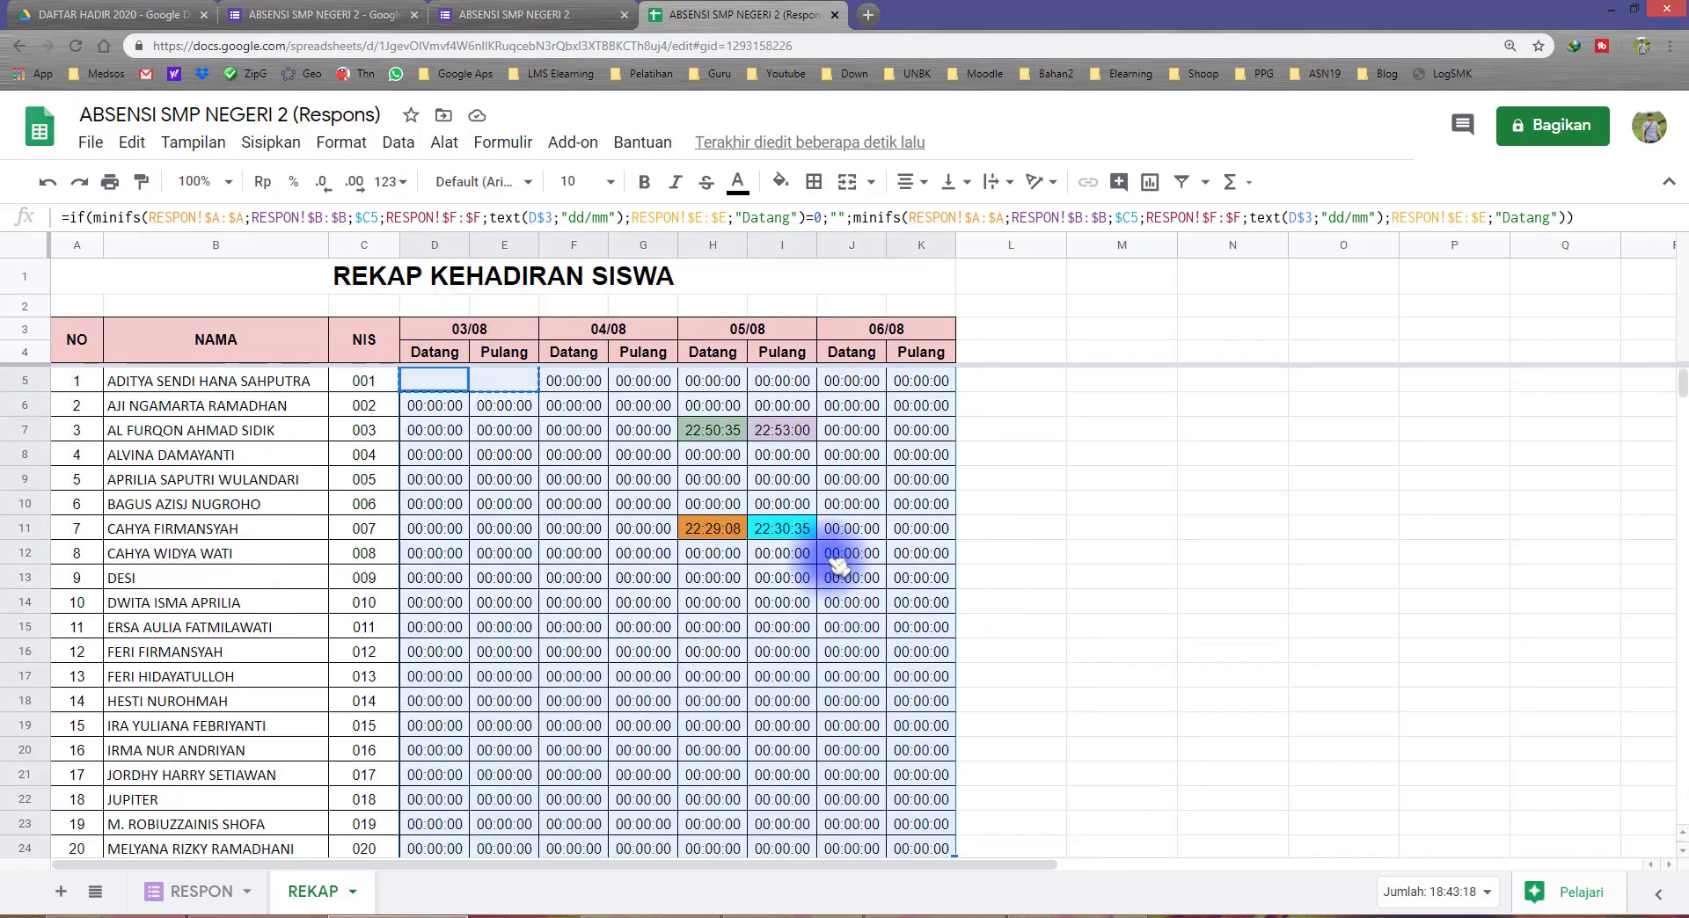
scroll(765, 590, "down", 5)
scroll(686, 594, "up", 5)
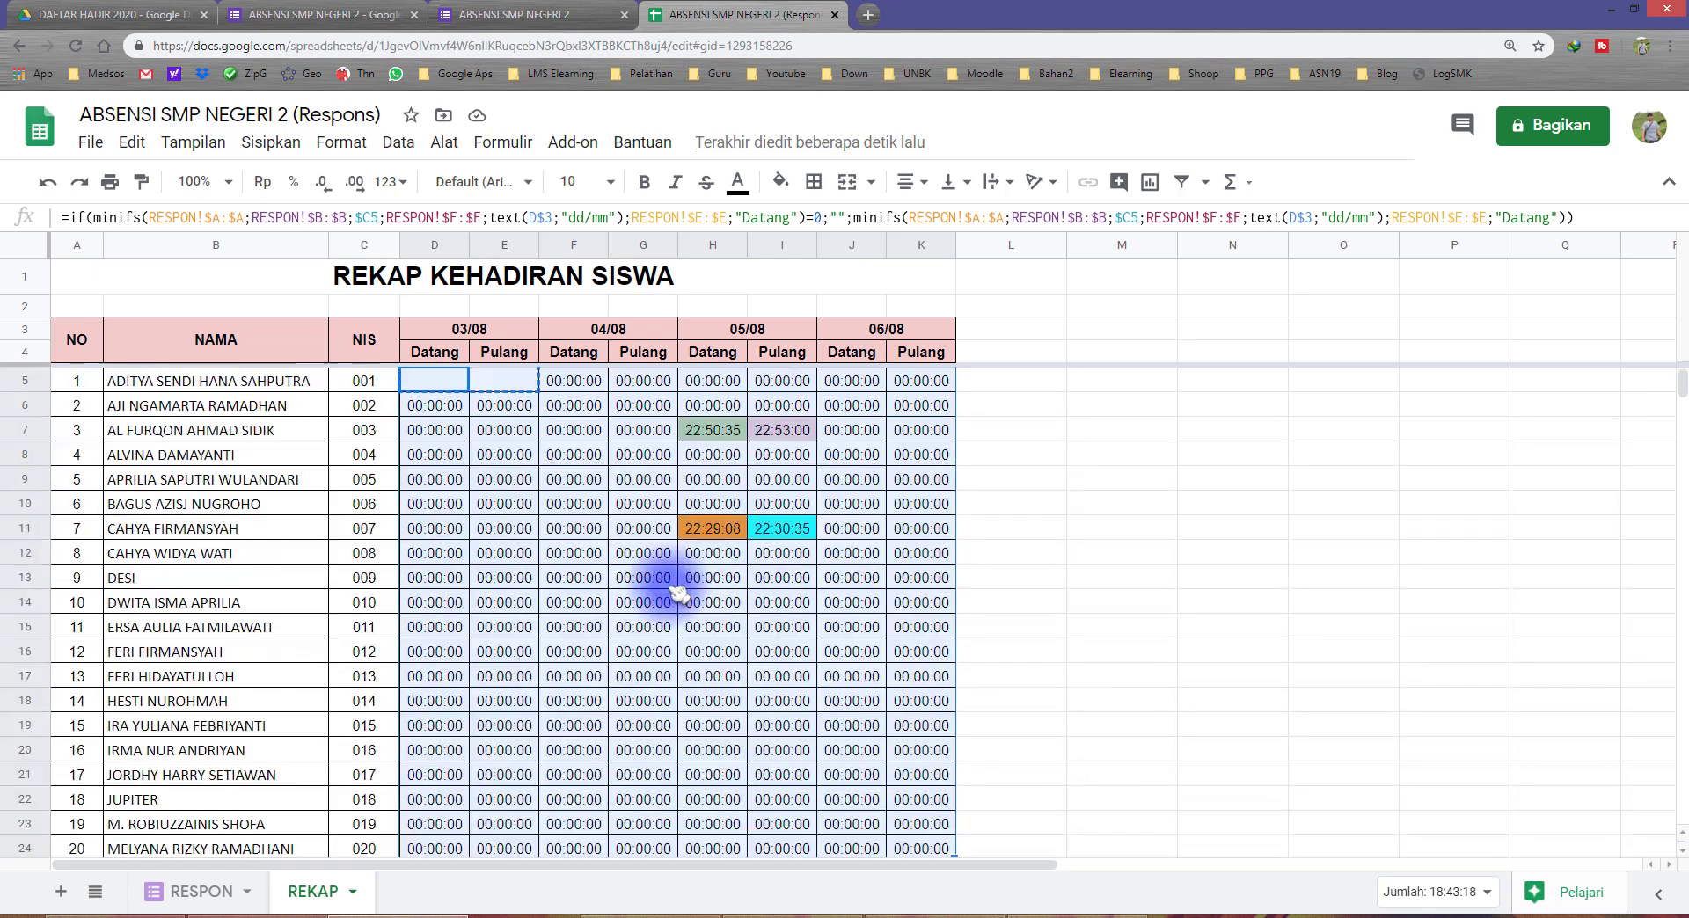
right_click(576, 482)
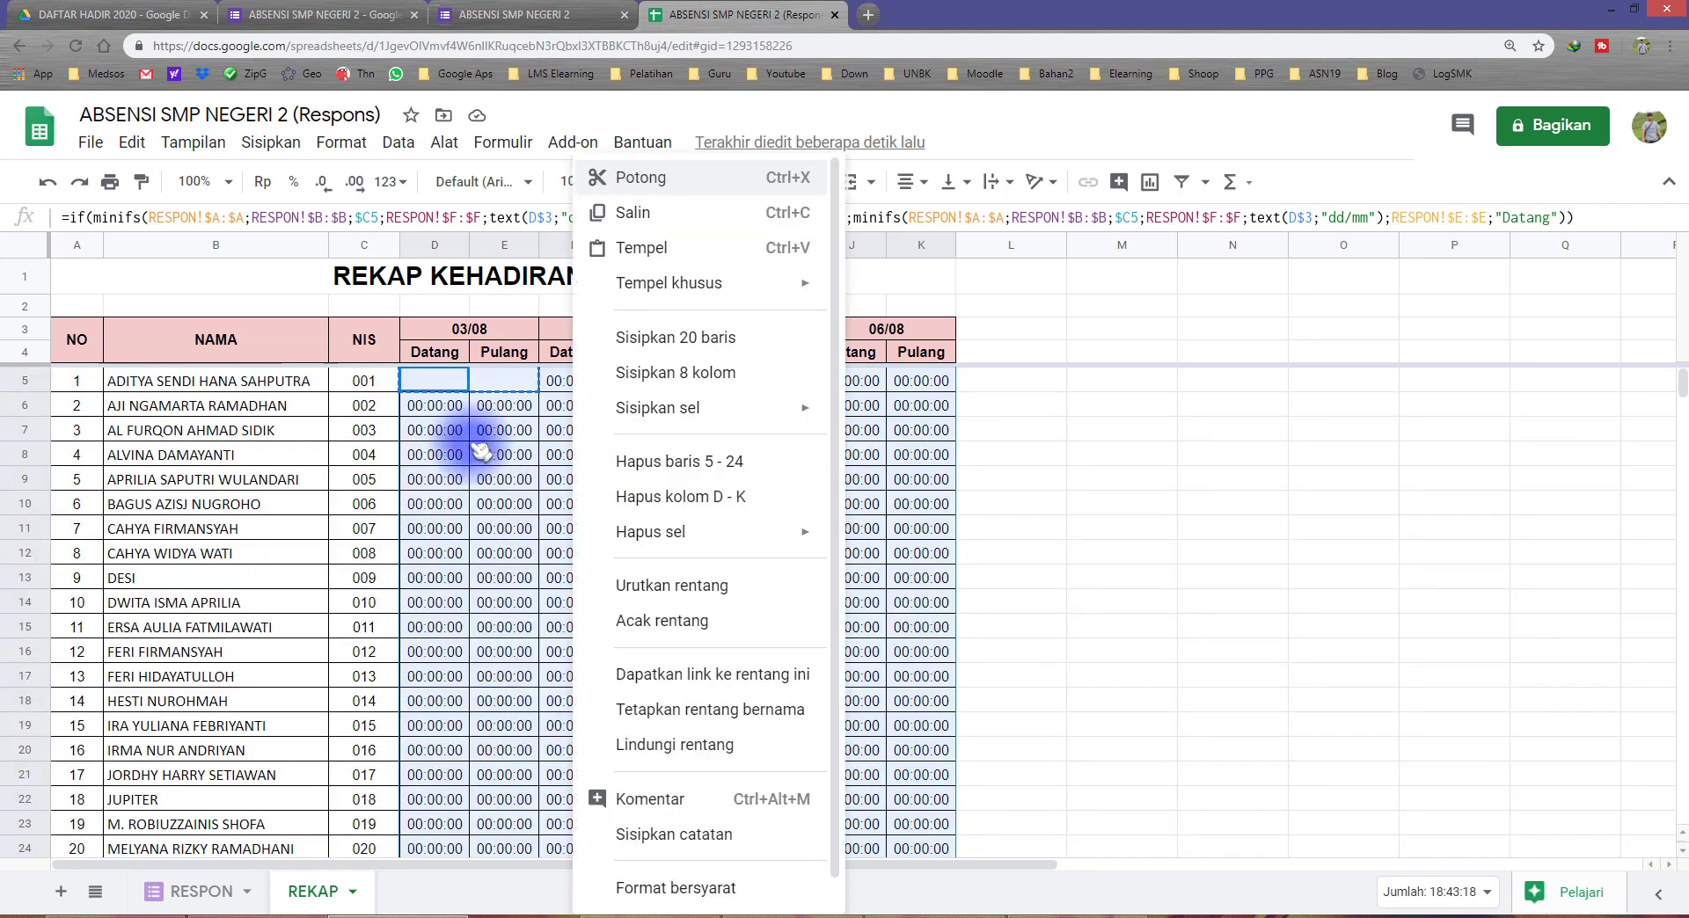
key("Escape")
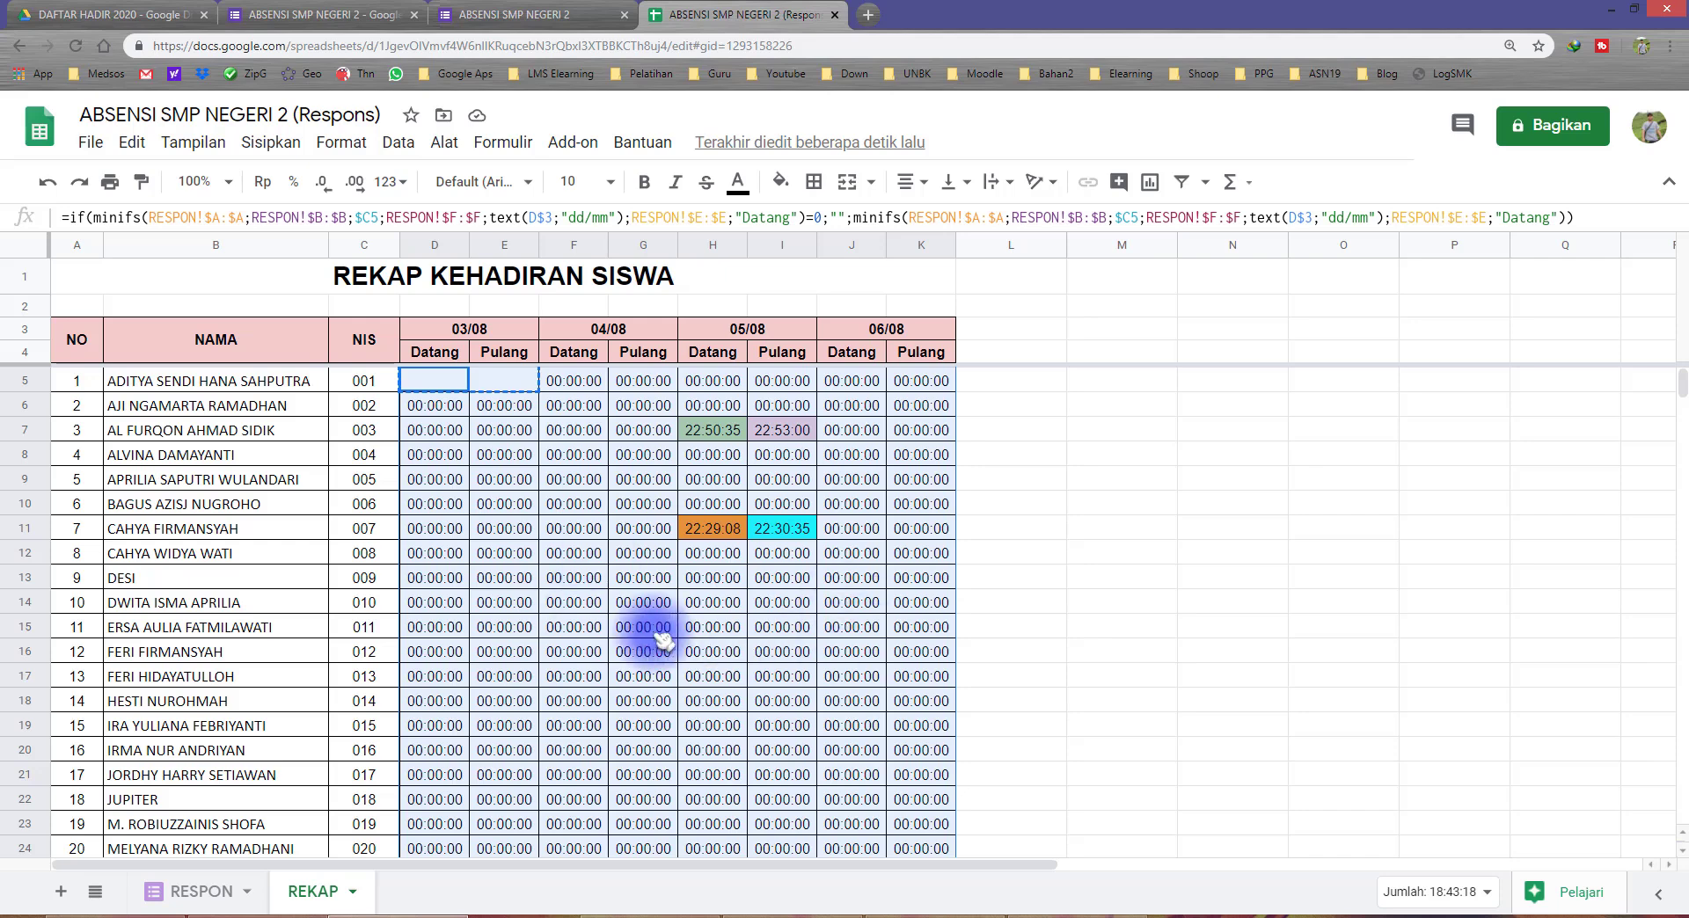
right_click(632, 580)
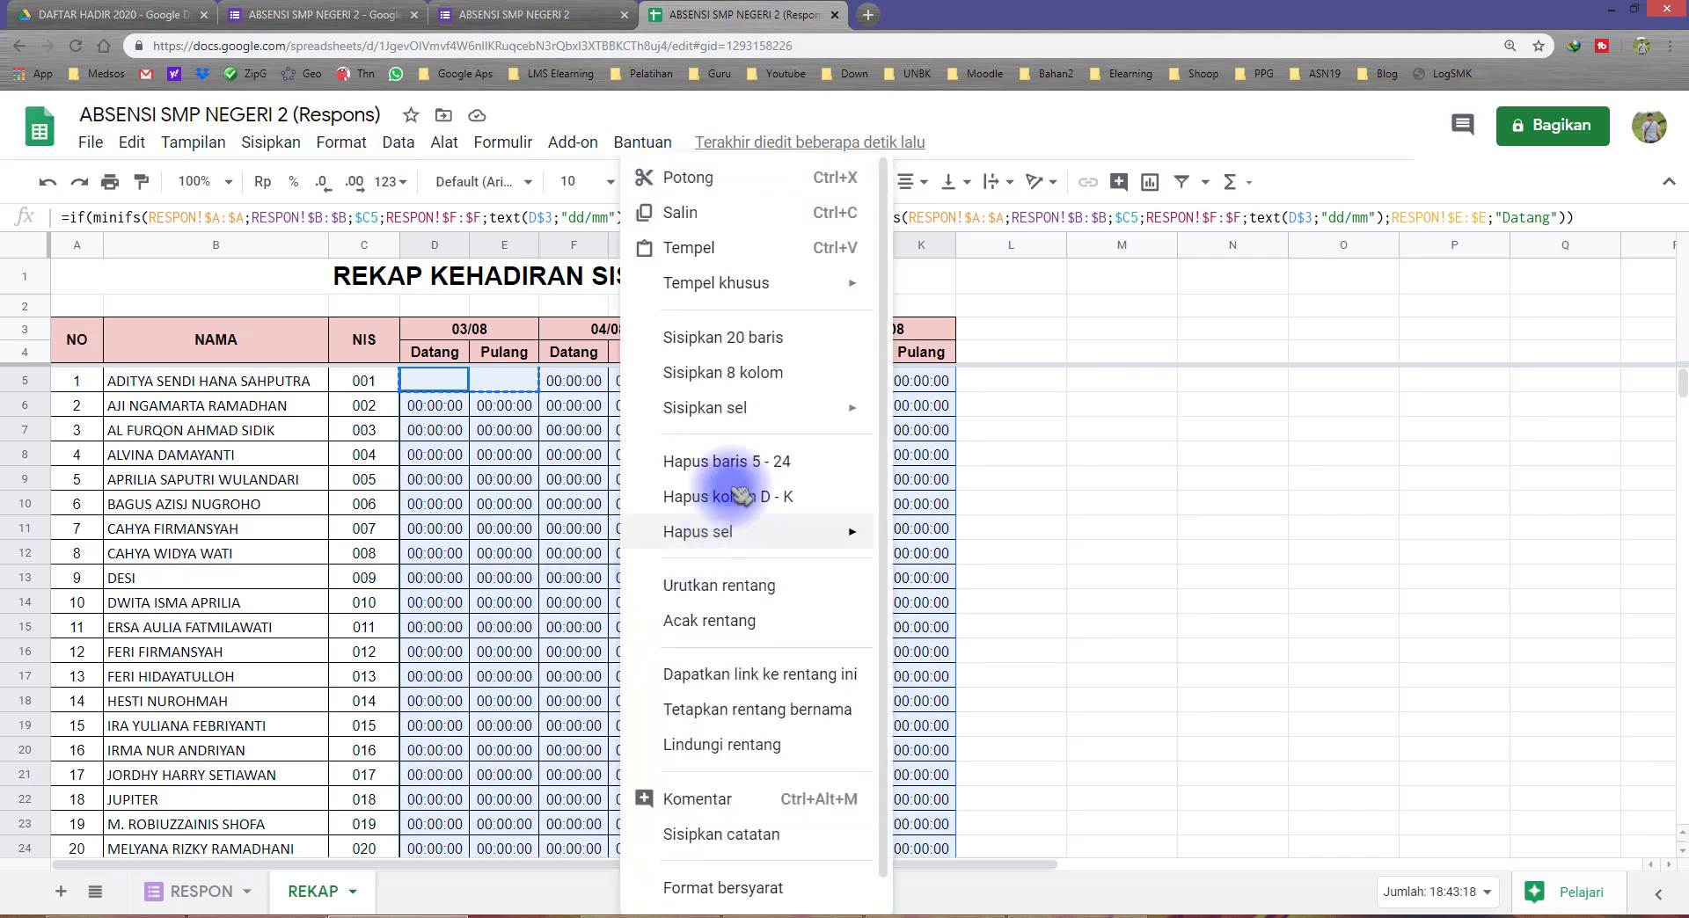
mouse_move(765, 283)
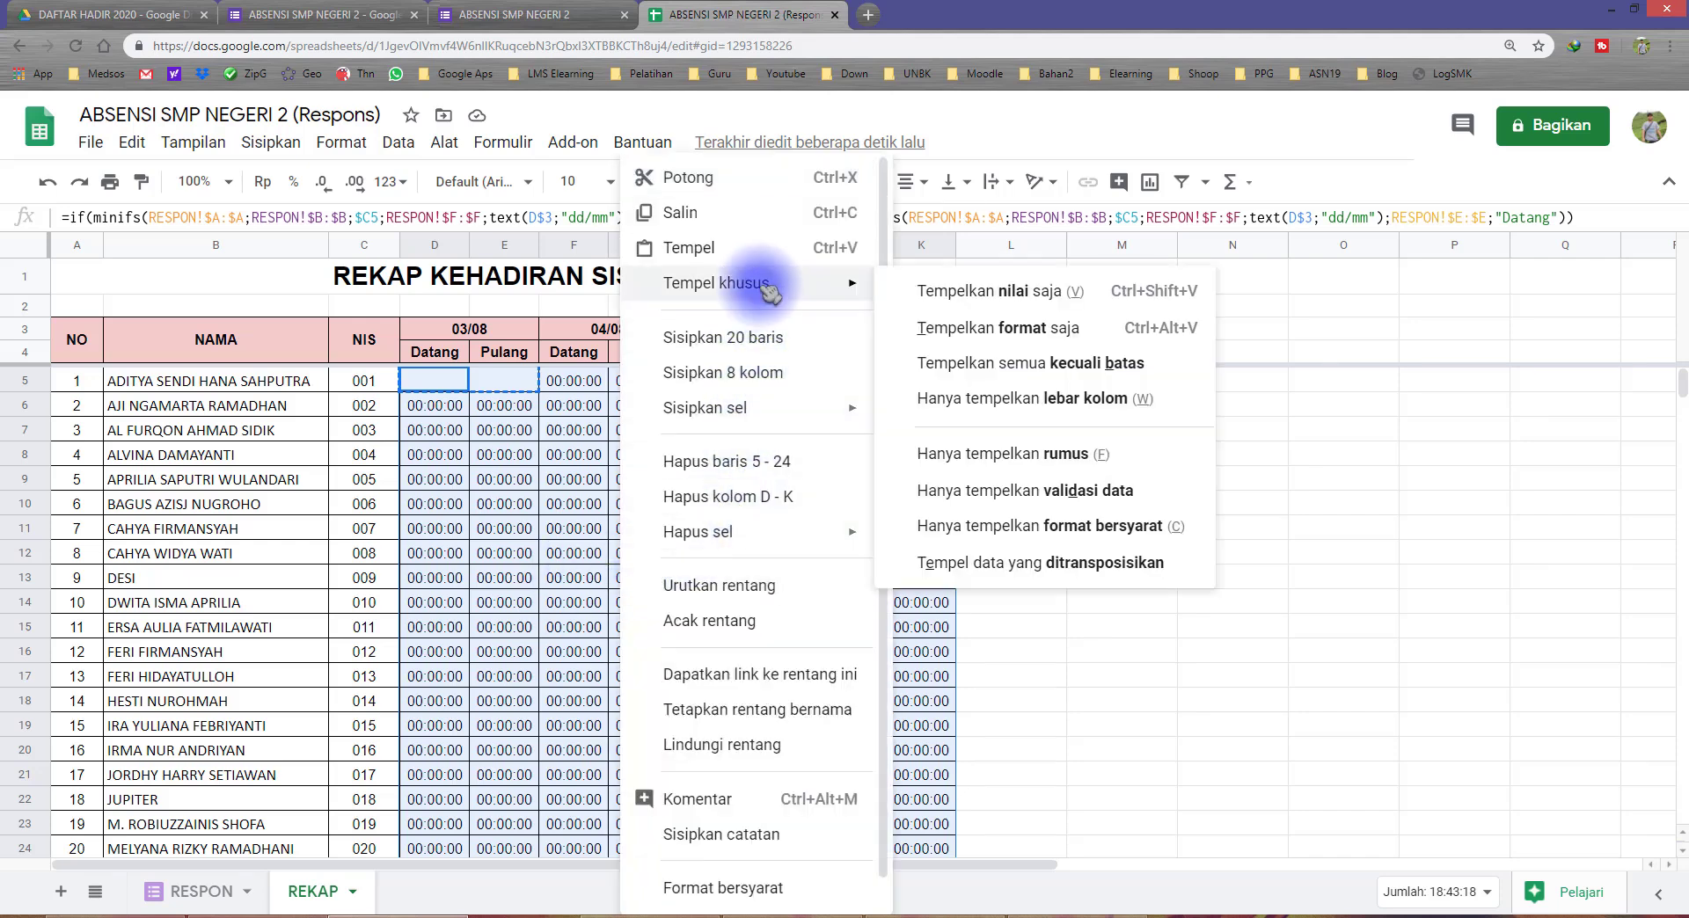
left_click(1025, 459)
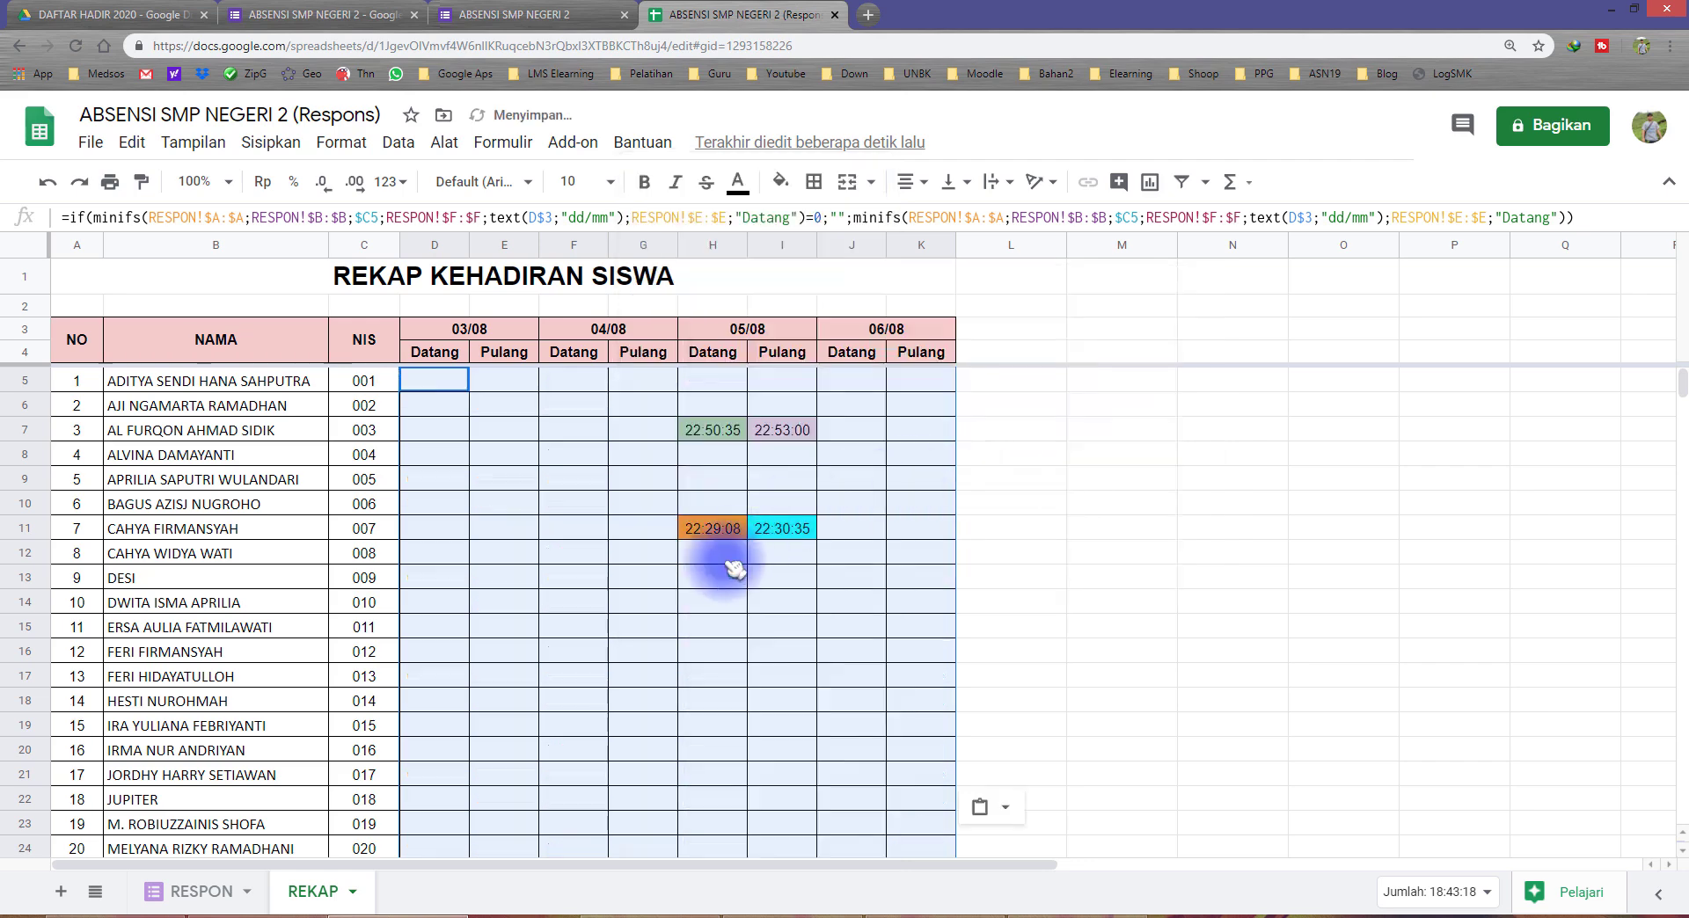
Step: Check the filled recap down to row 24 and inspect the formulas behind the blank cells G14, E10 and G13
scroll(692, 613, "down", 2)
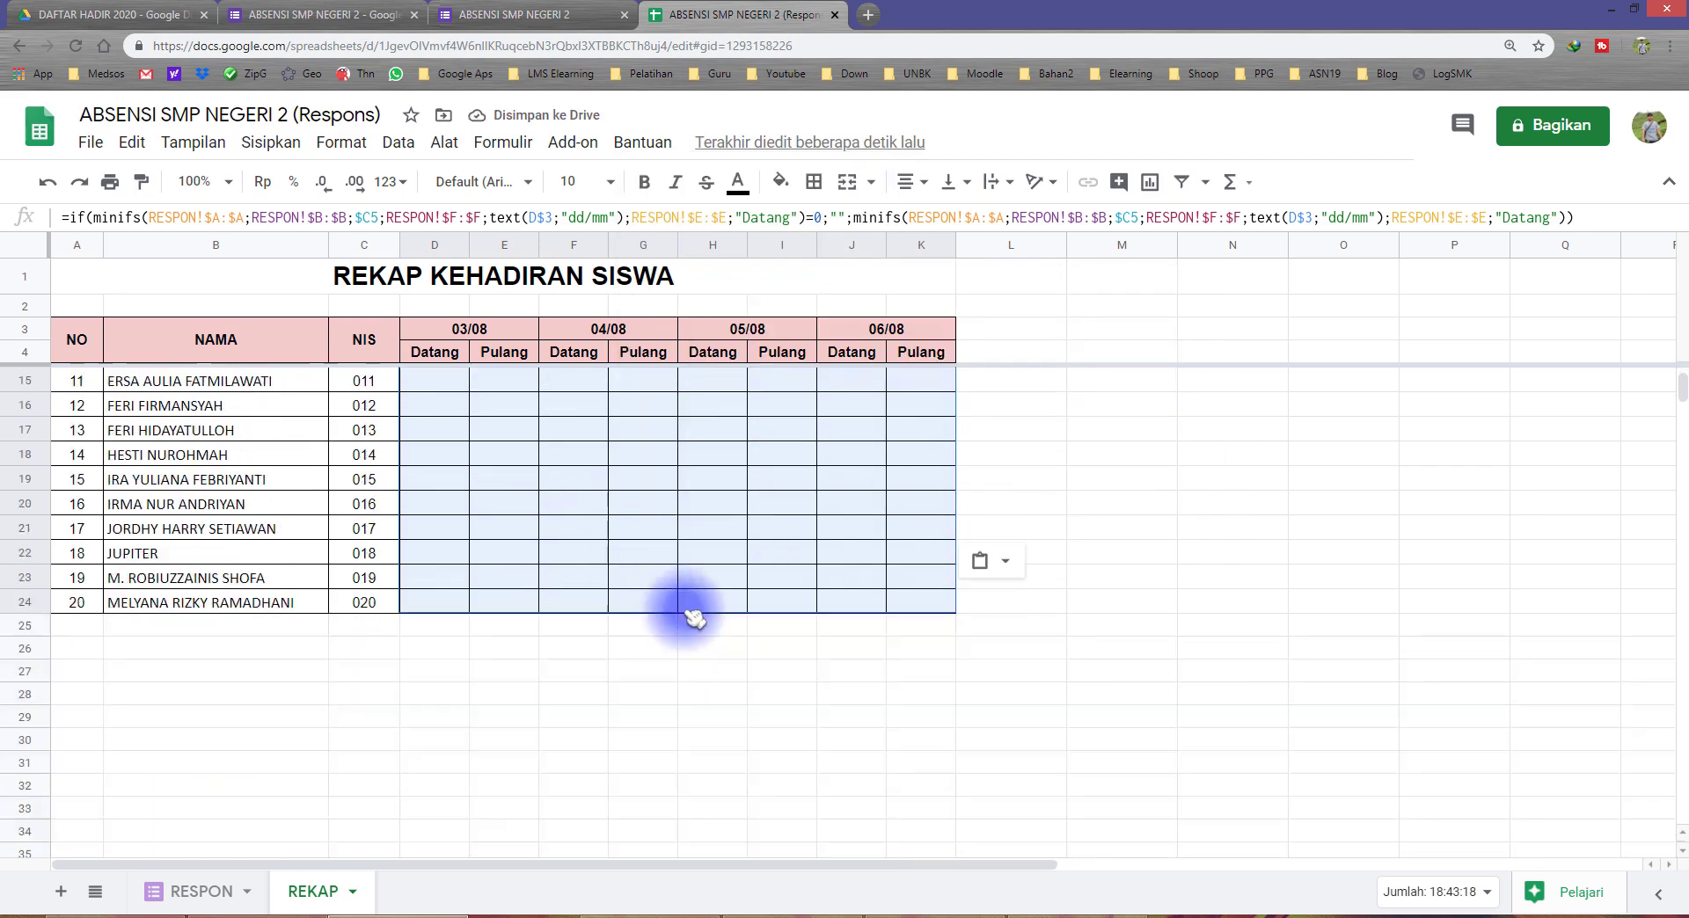
scroll(746, 610, "up", 2)
left_click(655, 653)
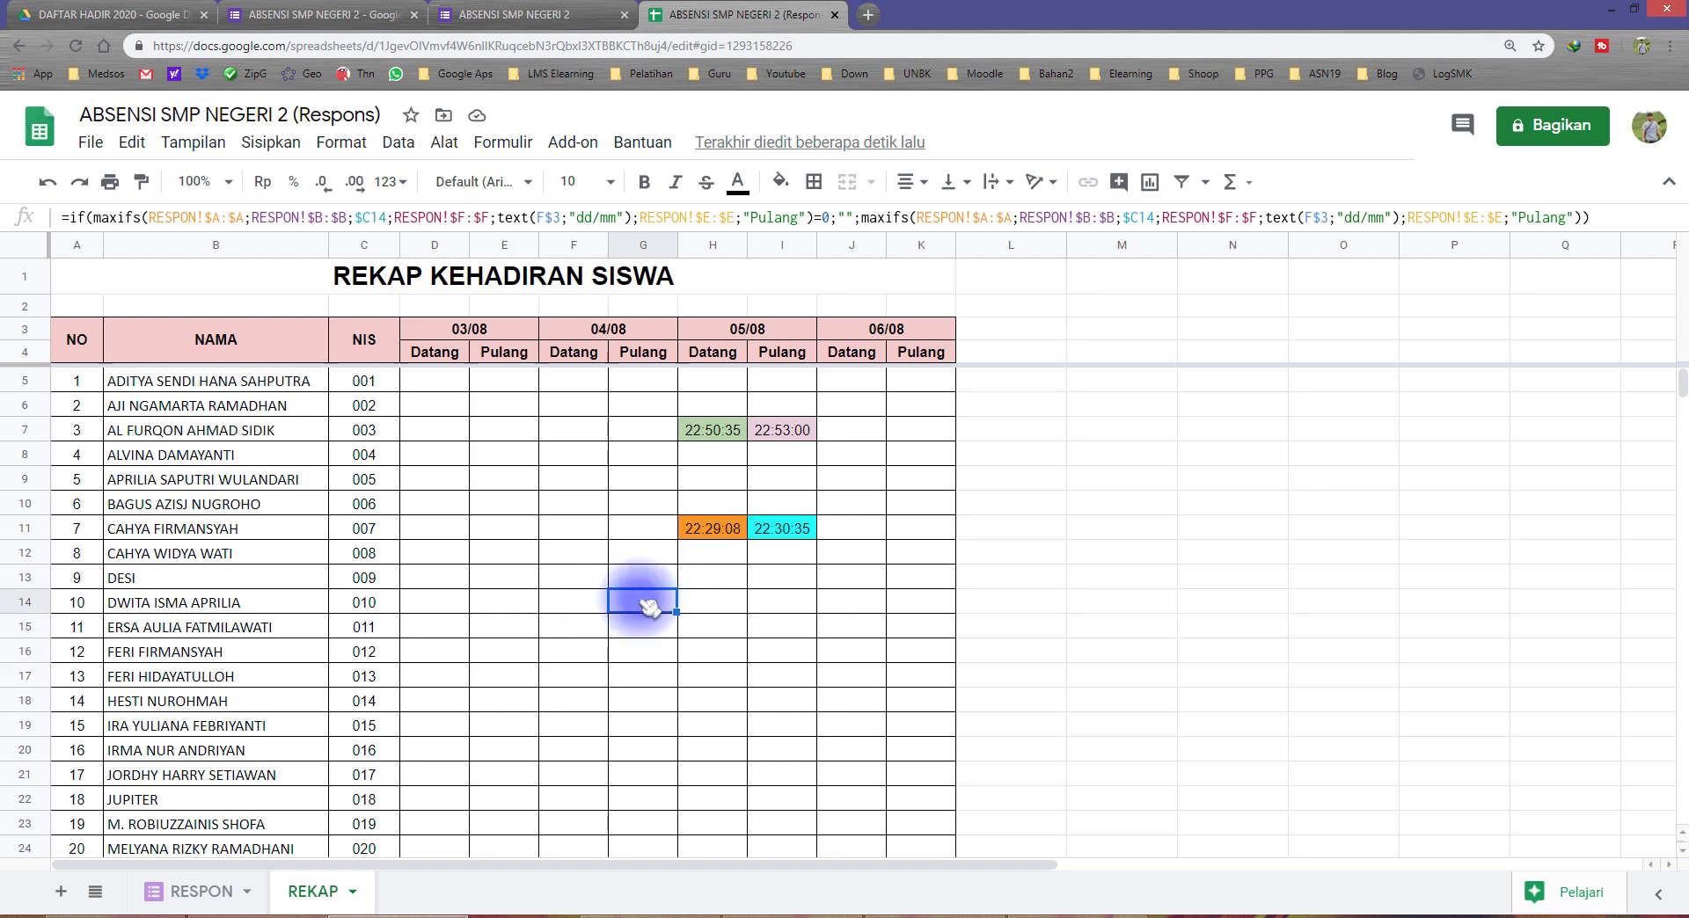
left_click(503, 503)
double_click(504, 503)
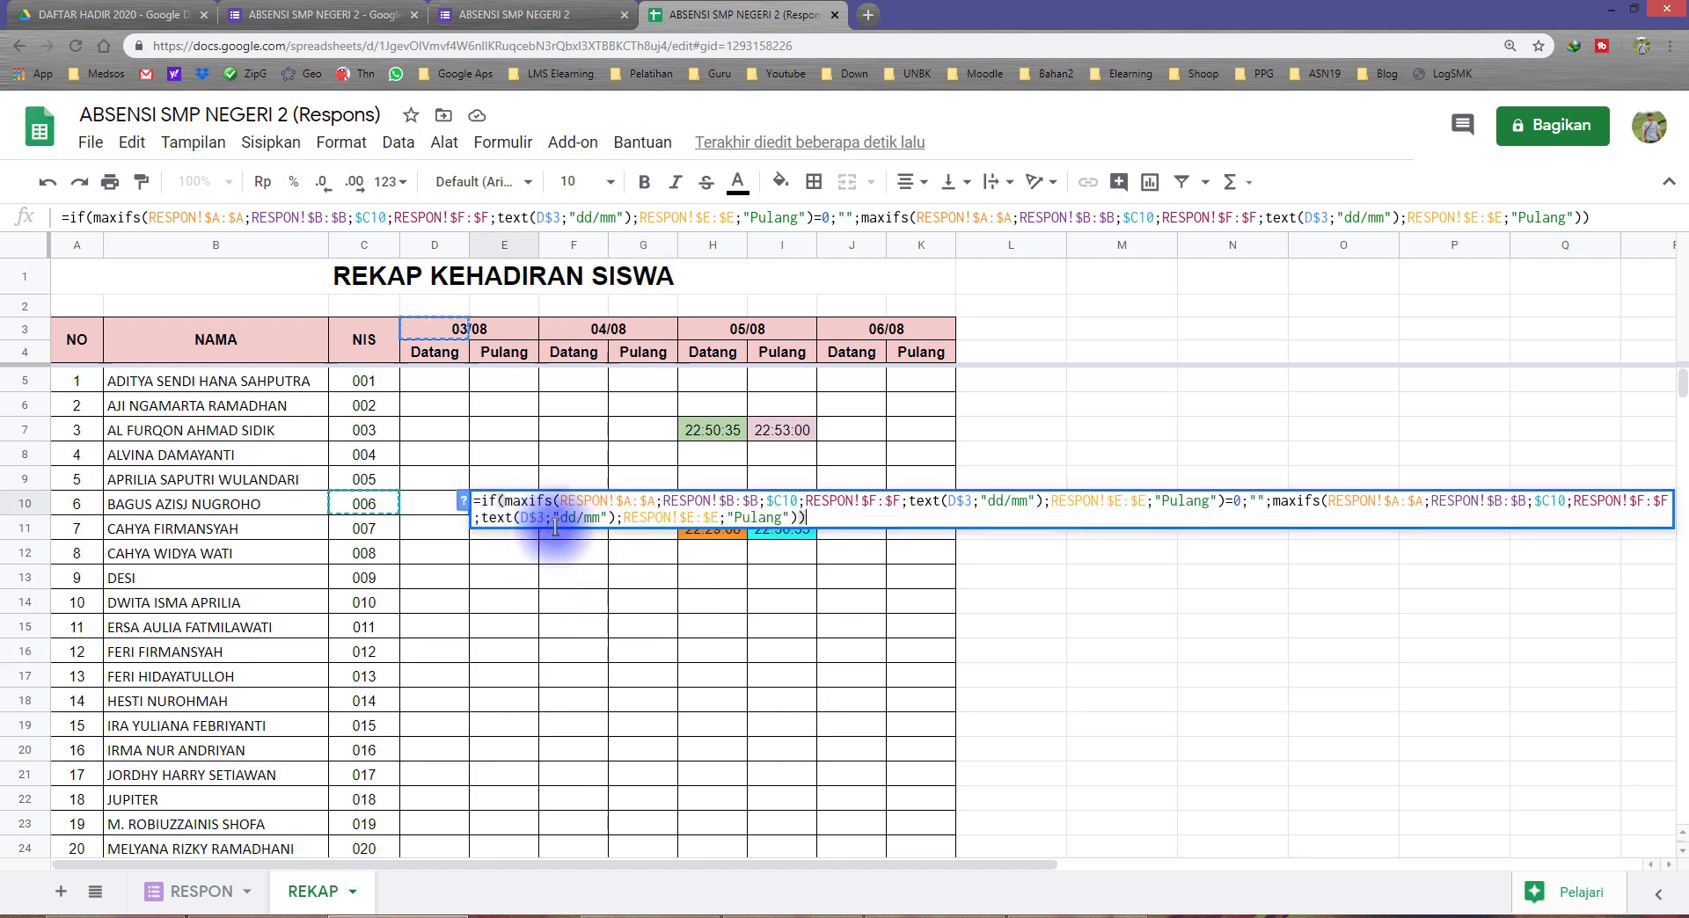
key("Escape")
left_click(648, 578)
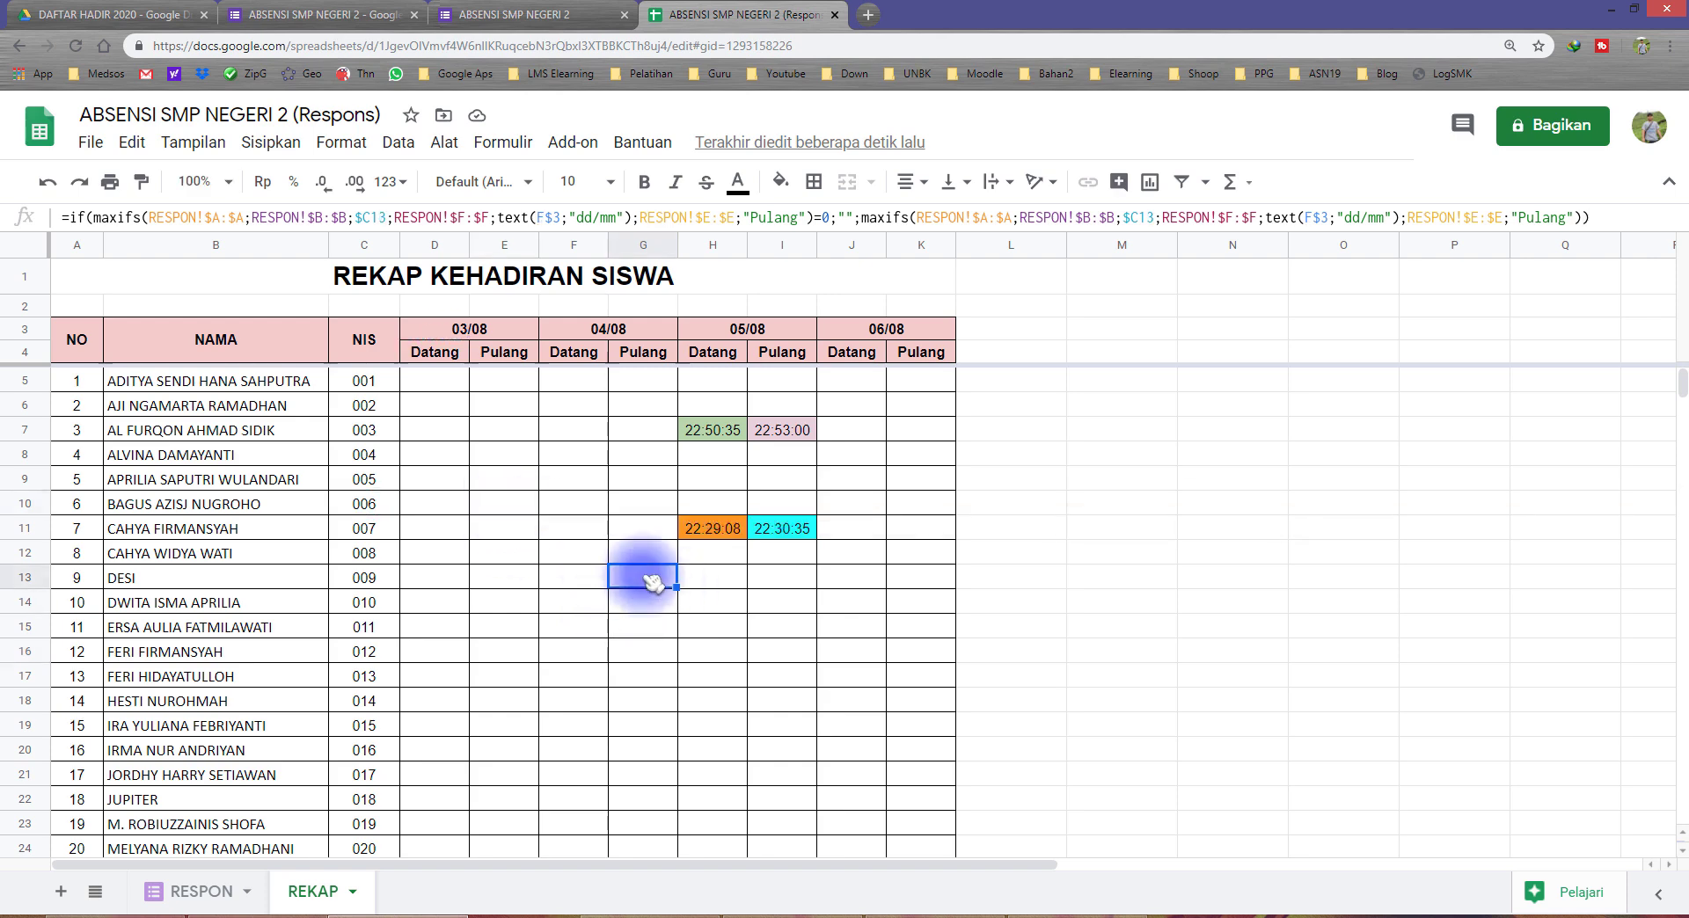
Step: Compare the formulas in the coloured Datang and Pulang cells H7, I7, H11 and I11 under 05/08
left_click(709, 528)
left_click(788, 528)
left_click(780, 433)
left_click(725, 426)
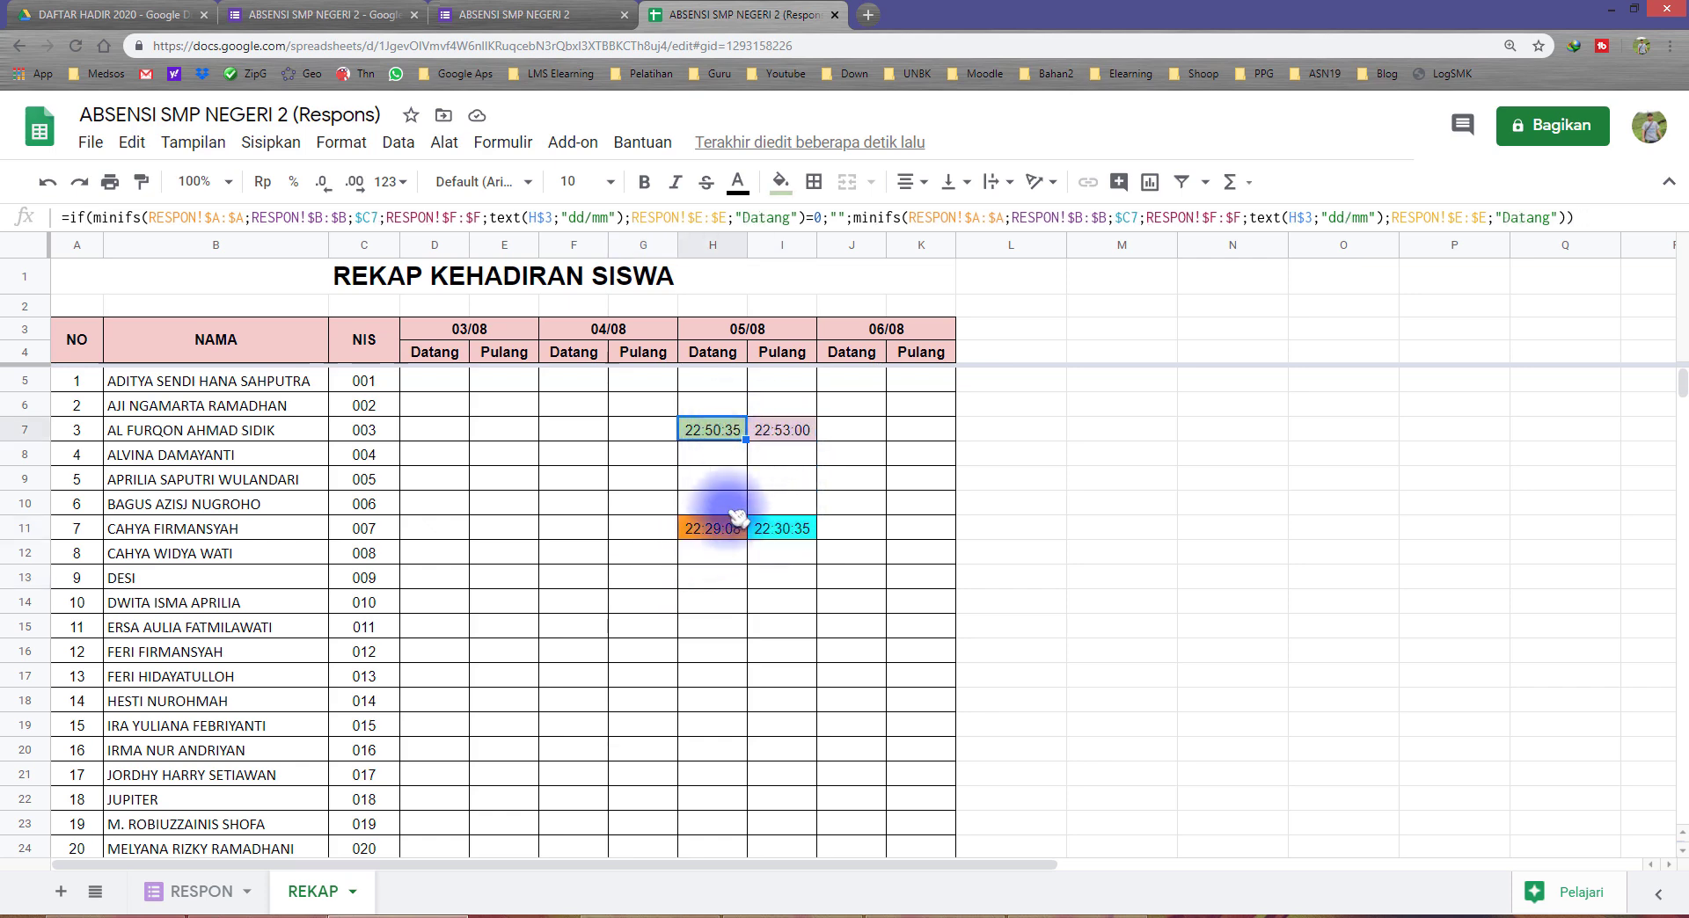
left_click(731, 530)
left_click(794, 530)
left_click(789, 432)
left_click(712, 428)
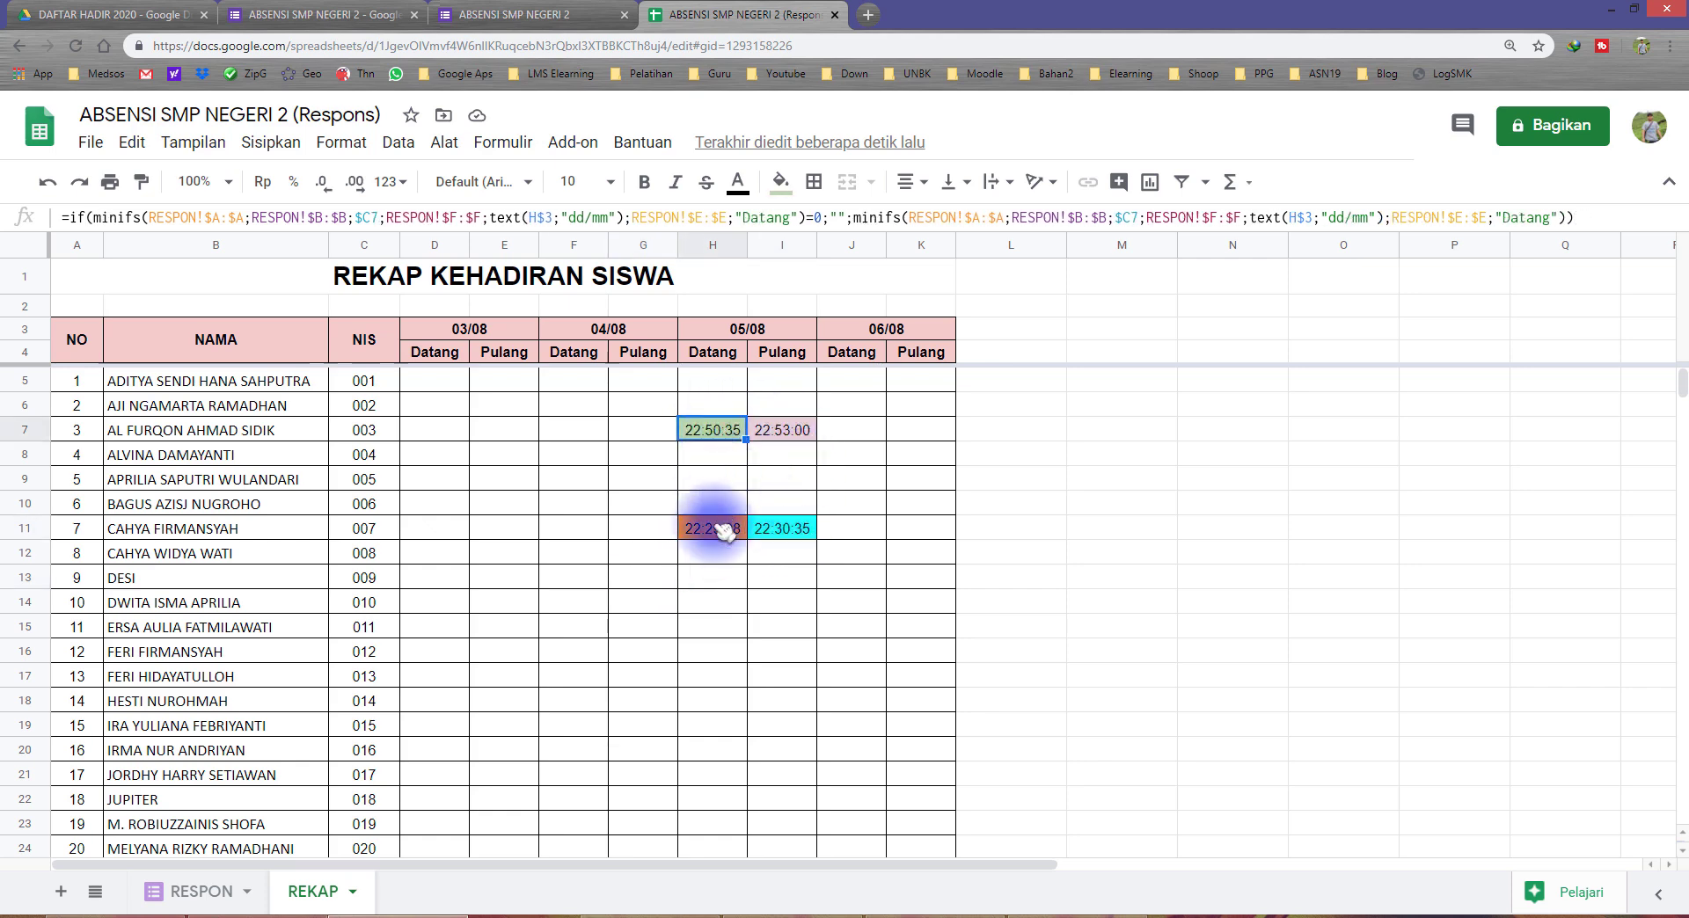
left_click(715, 526)
left_click(779, 528)
left_click(788, 433)
left_click(718, 430)
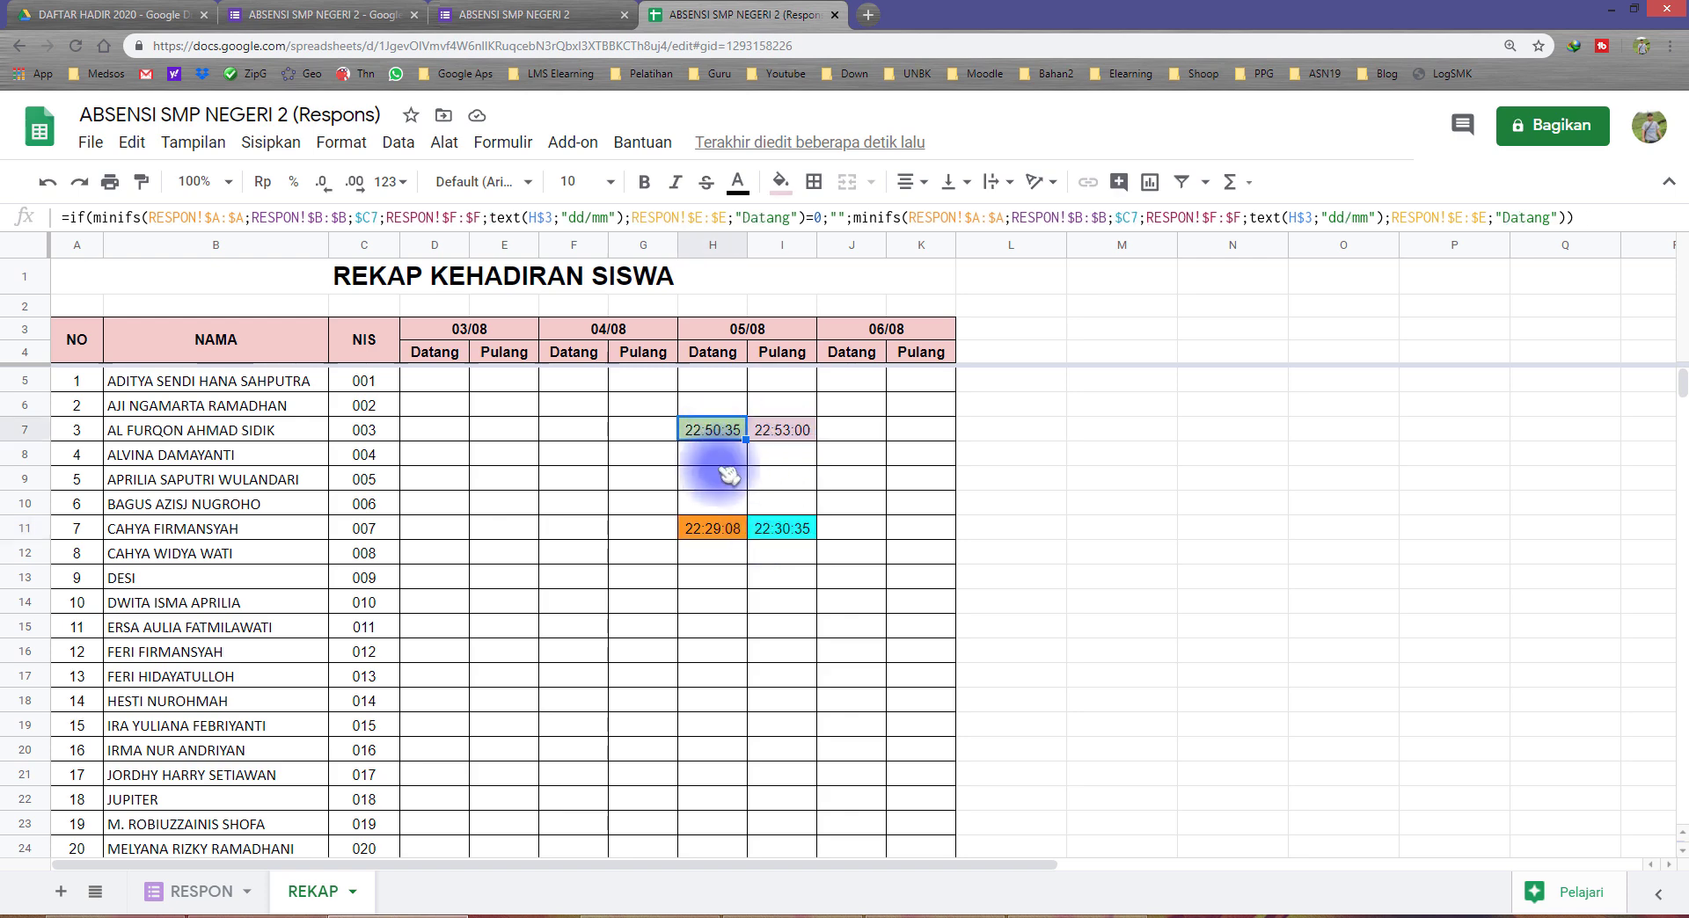
left_click(724, 528)
left_click(781, 530)
scroll(765, 614, "down", 2)
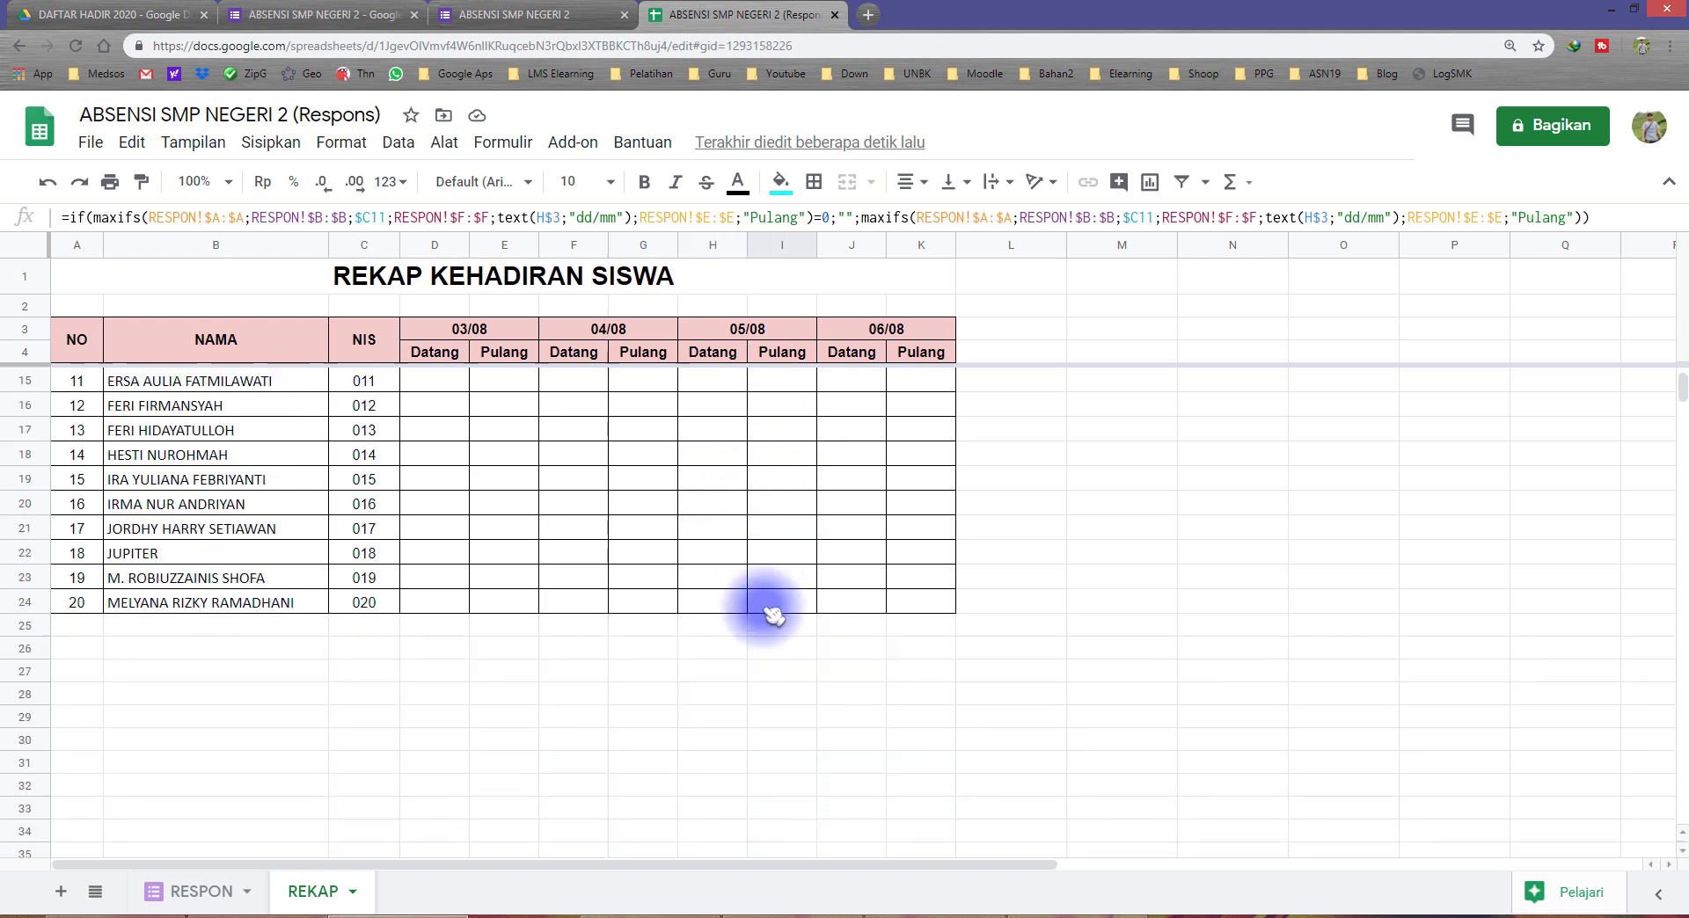
scroll(770, 616, "up", 2)
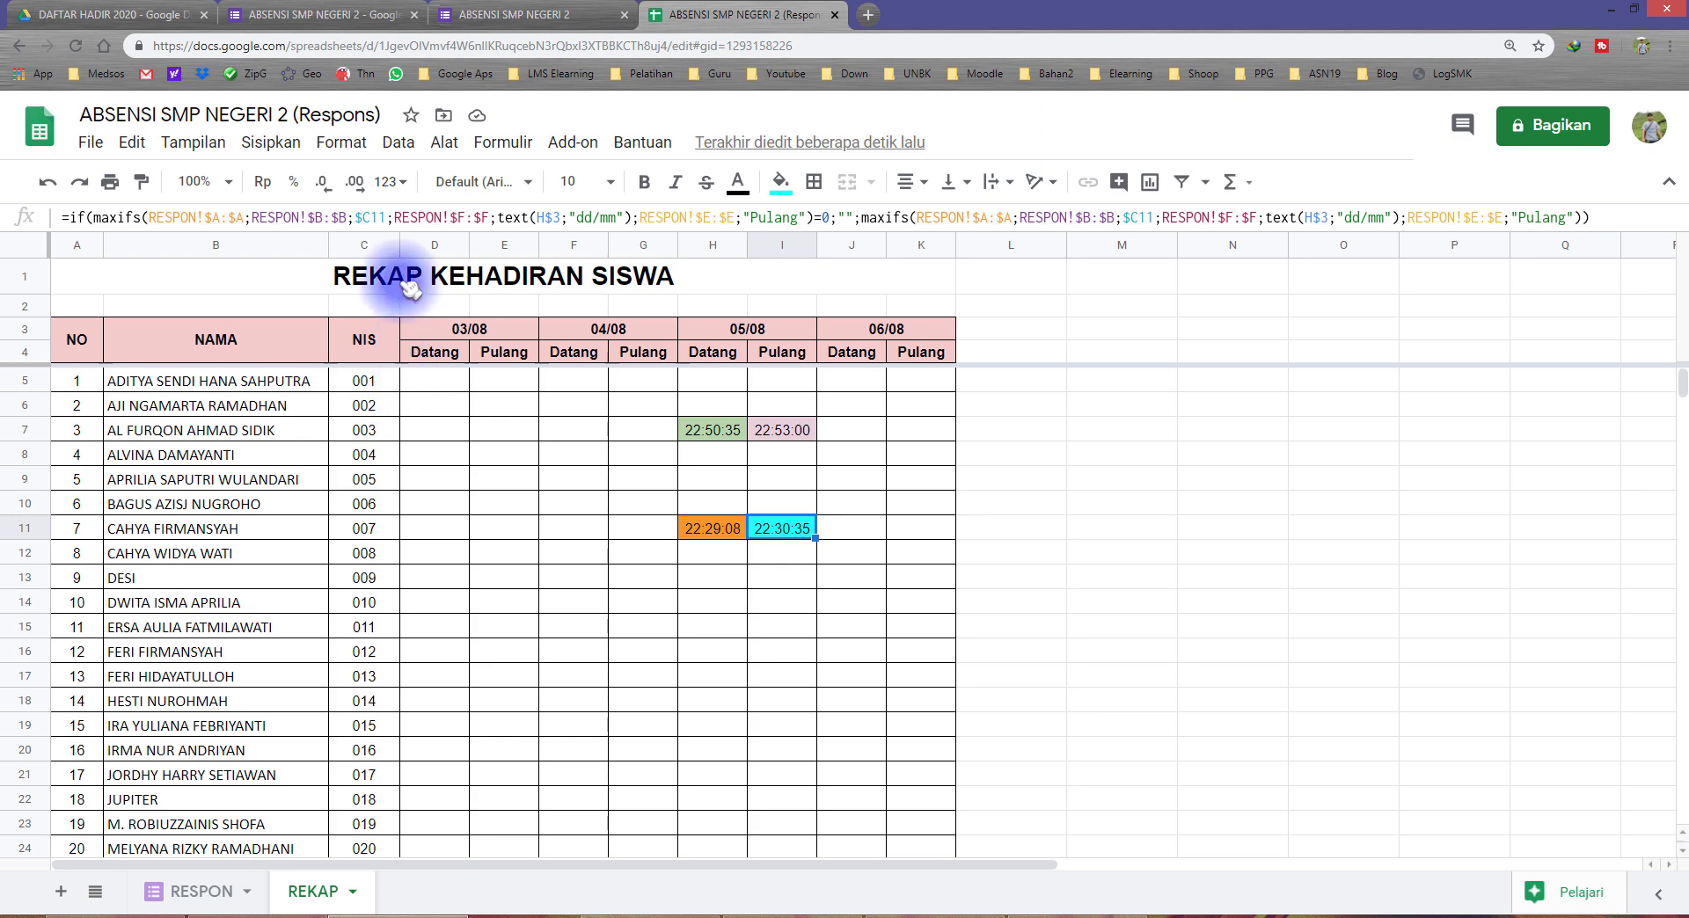
Step: Narrow the NIS column C slightly and review the recorded Datang and Pulang cells under 05/08
left_click_drag(391, 243, 372, 244)
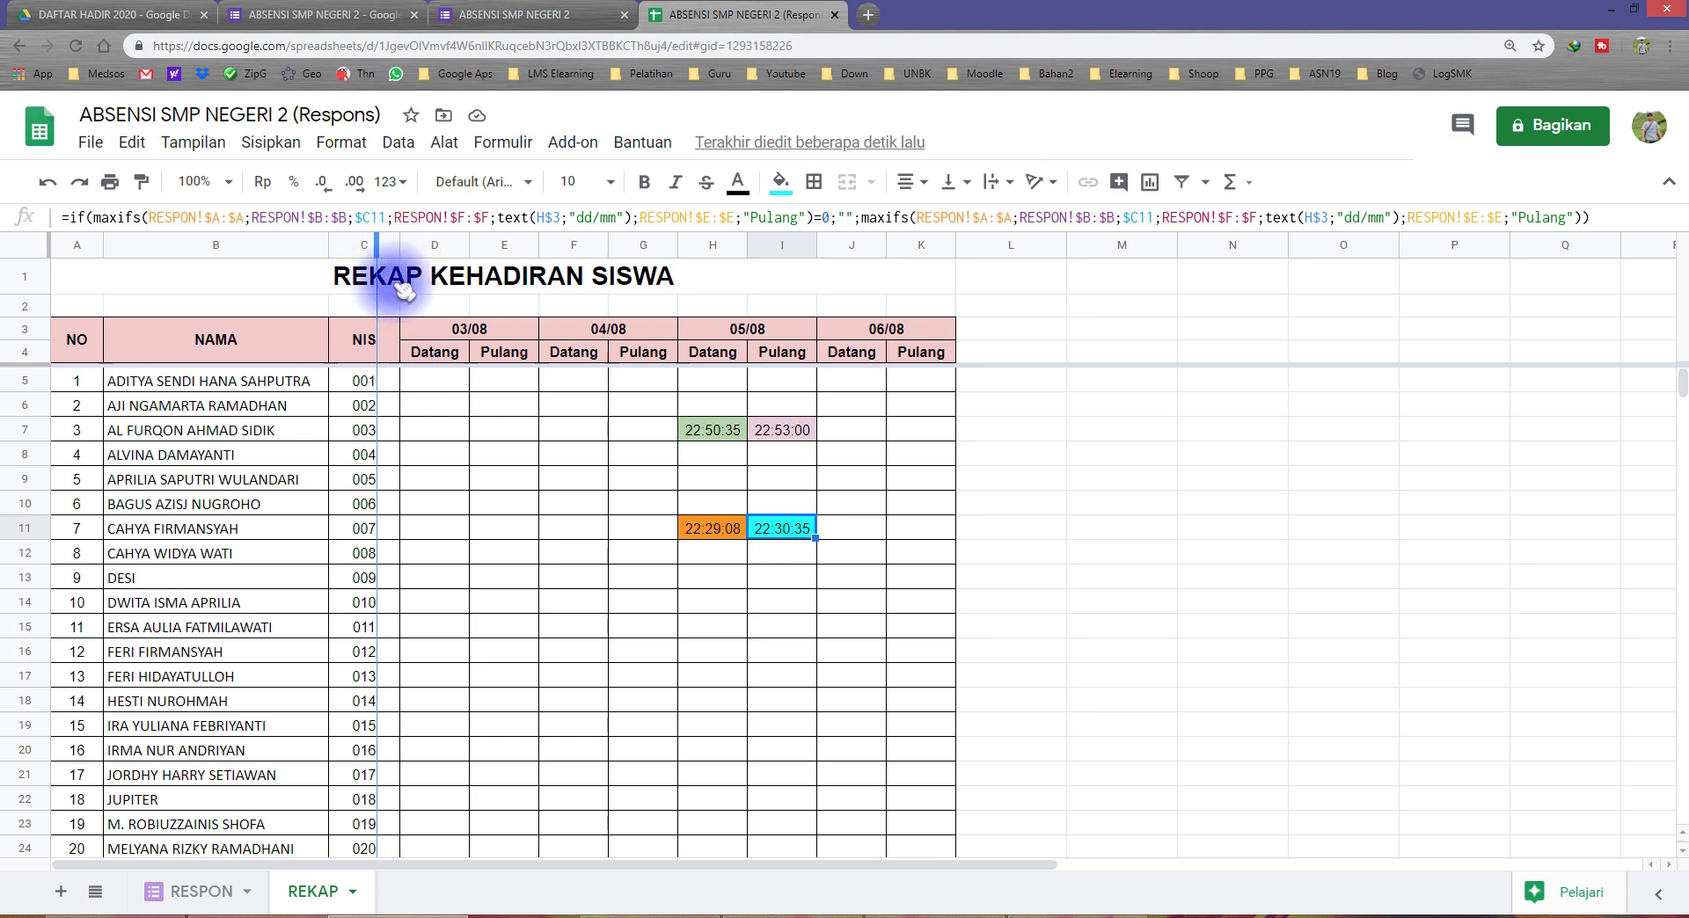
left_click(424, 380)
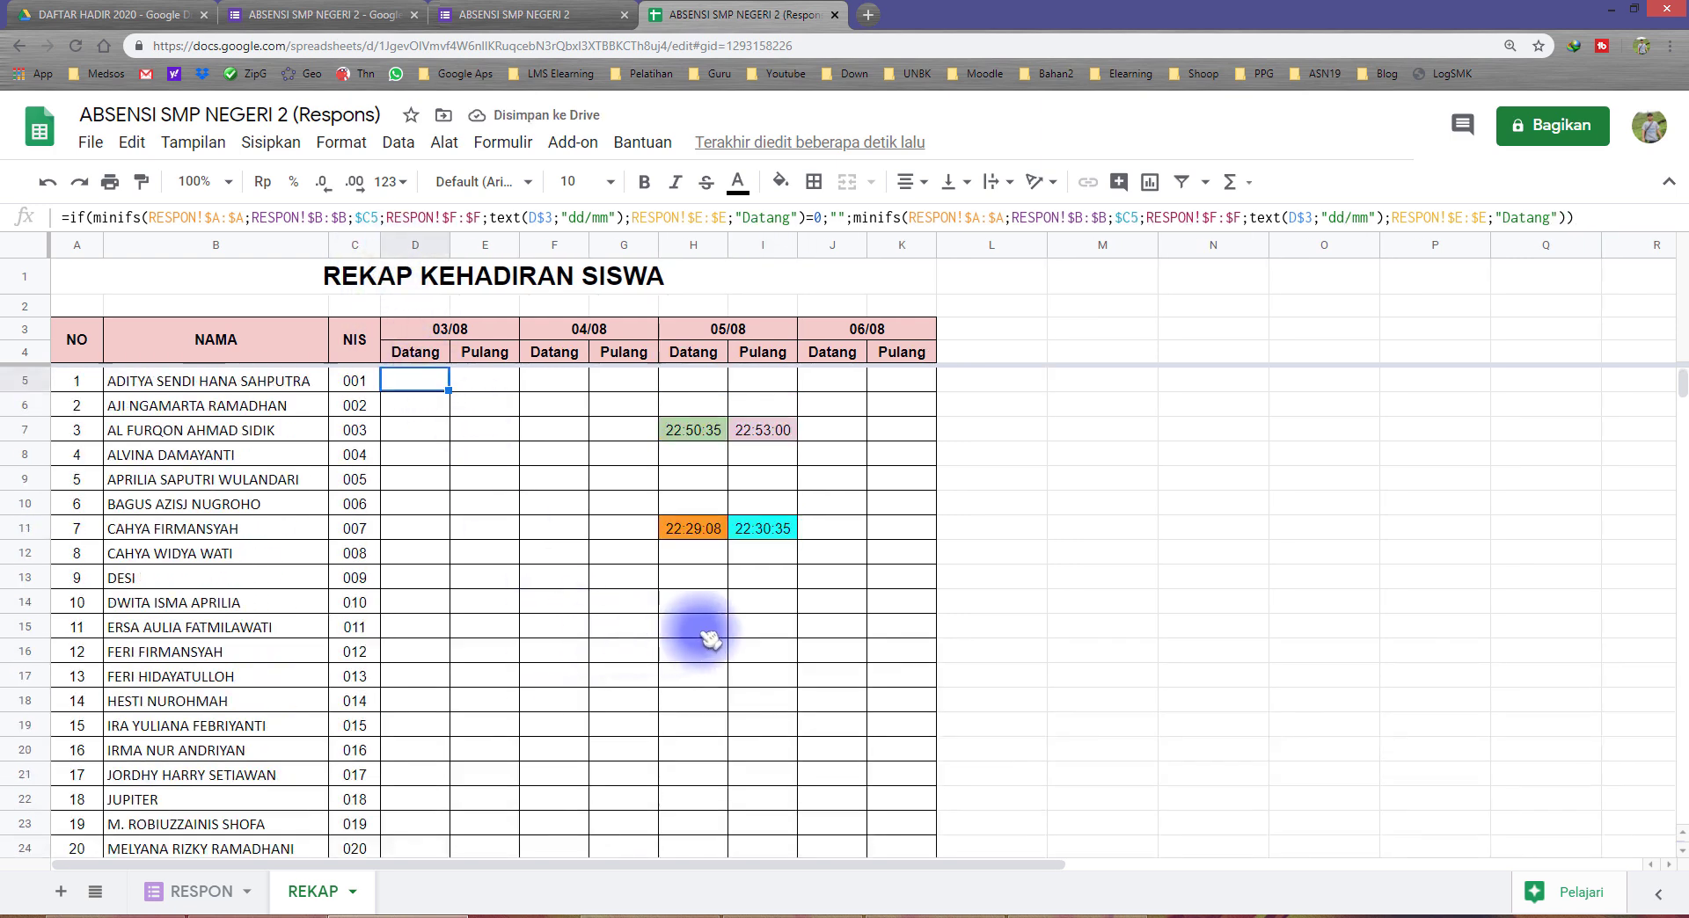
left_click(708, 431)
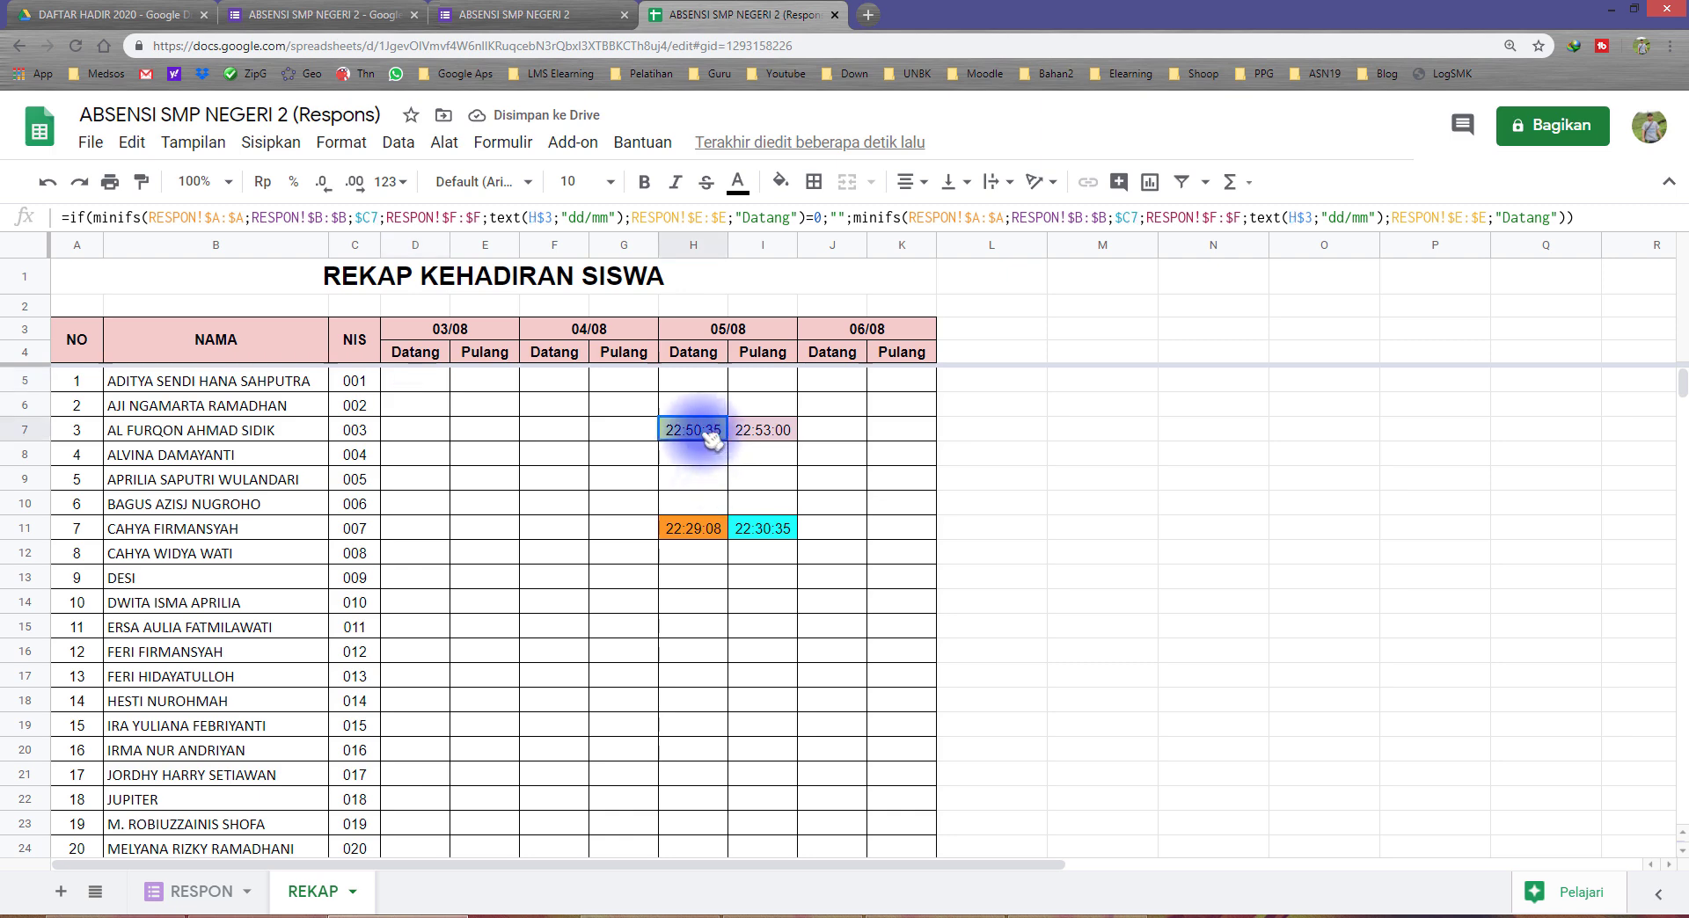
left_click(756, 431)
left_click(748, 528)
left_click(707, 533)
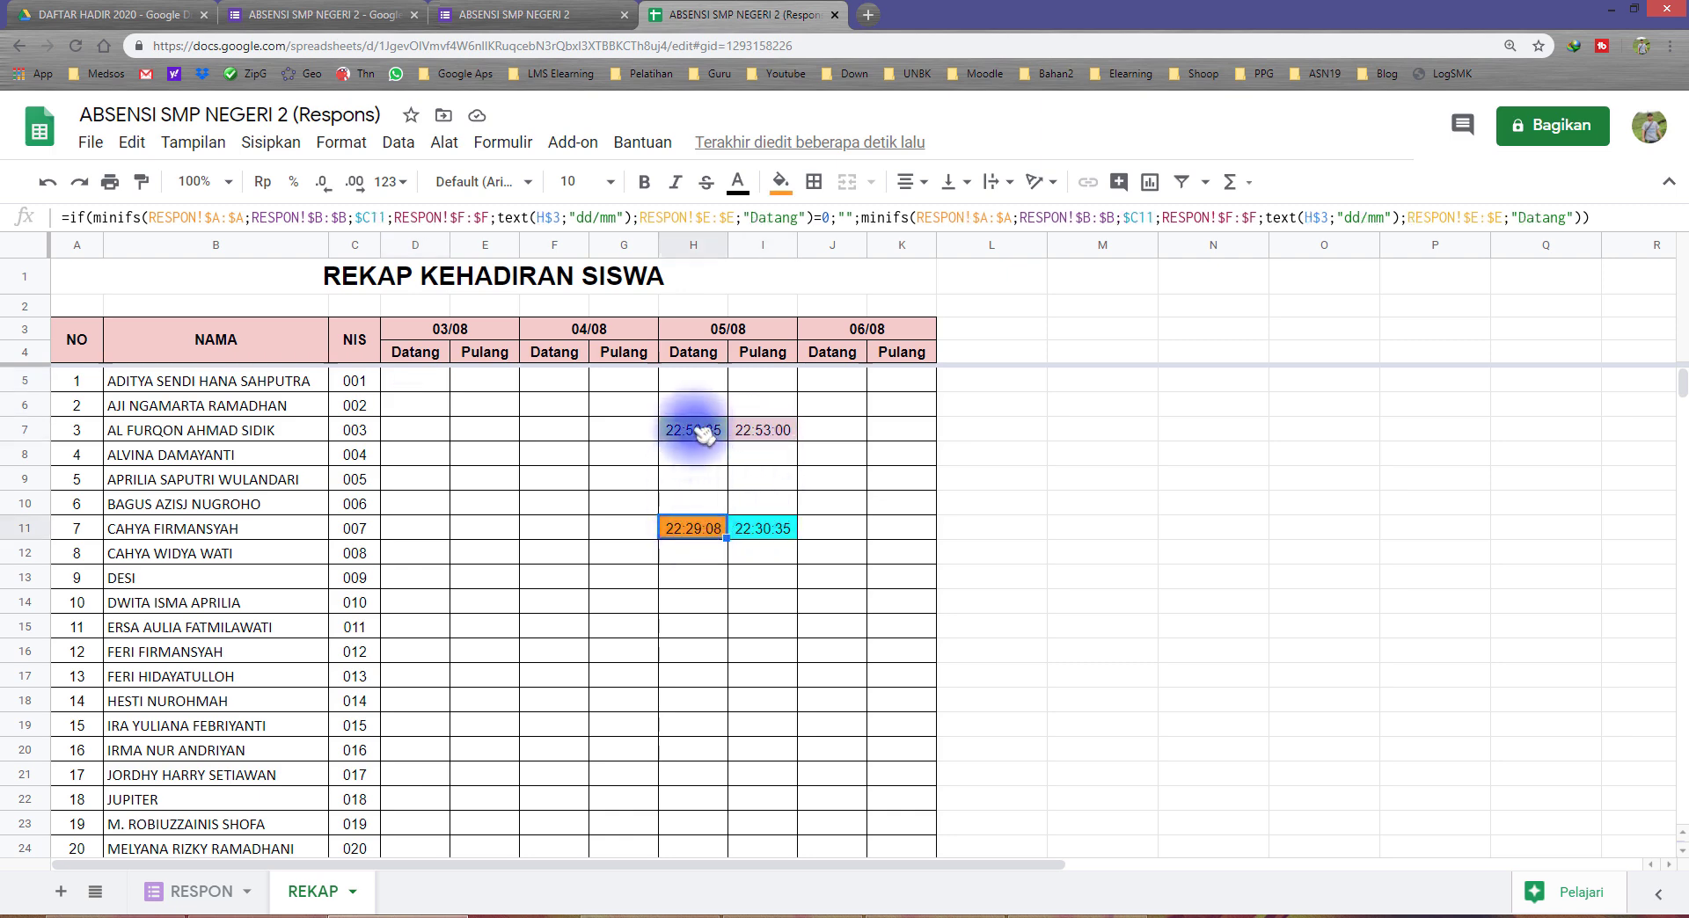
Step: Apply the custom number format hh:mm to the Datang time in cell H7 under 05/08
left_click(695, 429)
left_click(754, 430)
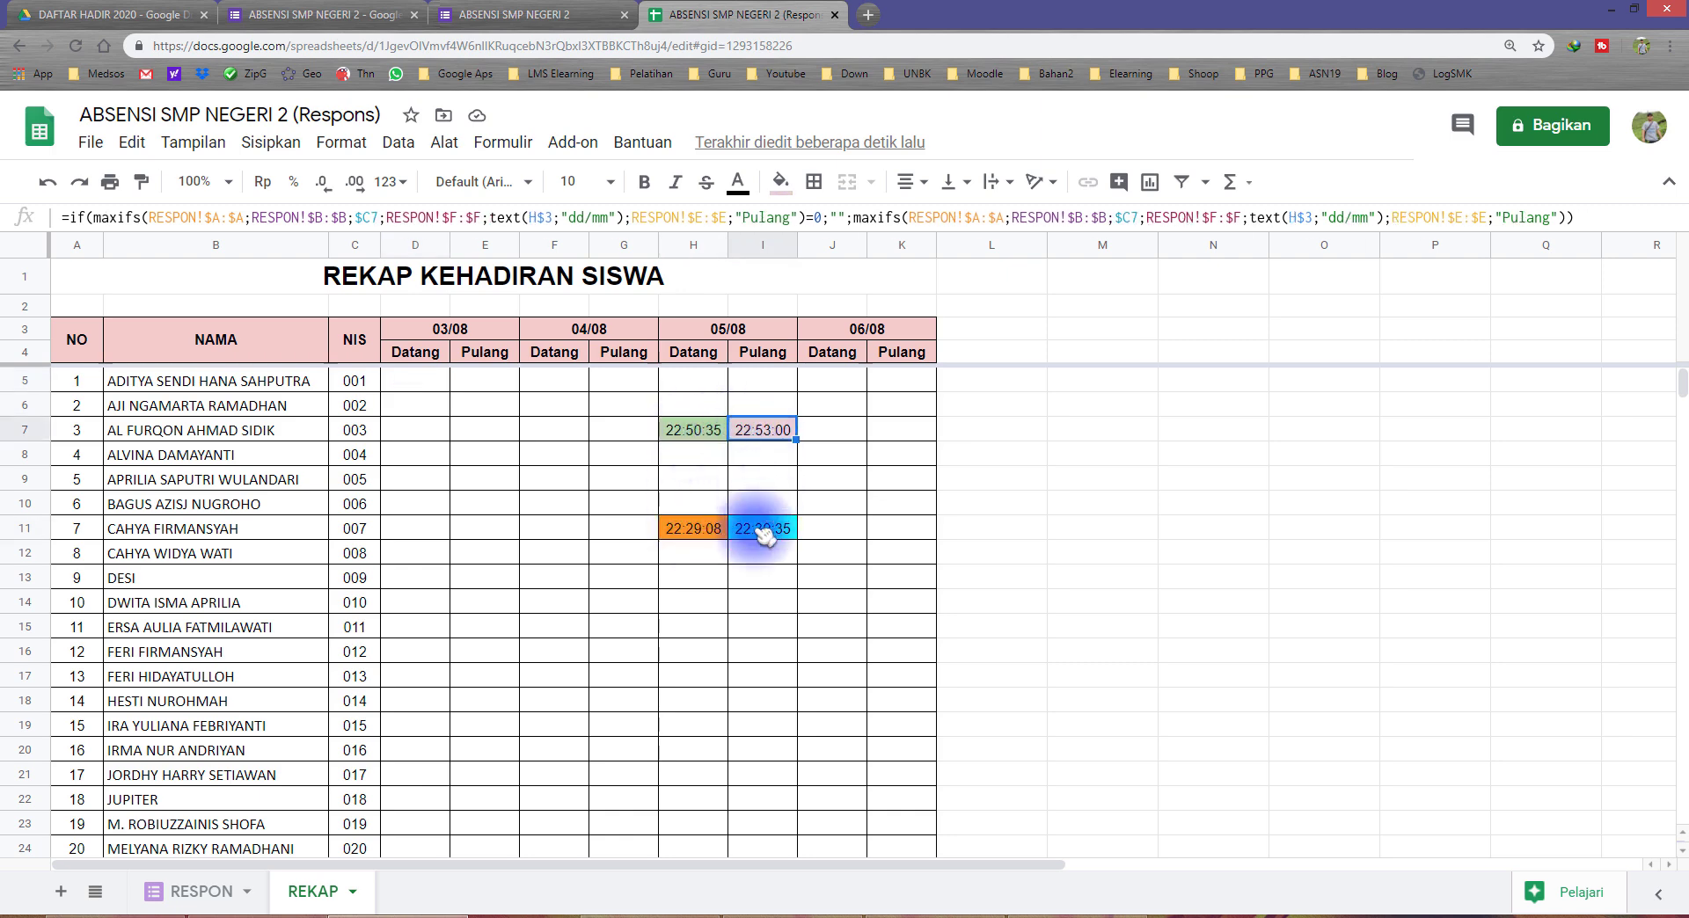
left_click(696, 435)
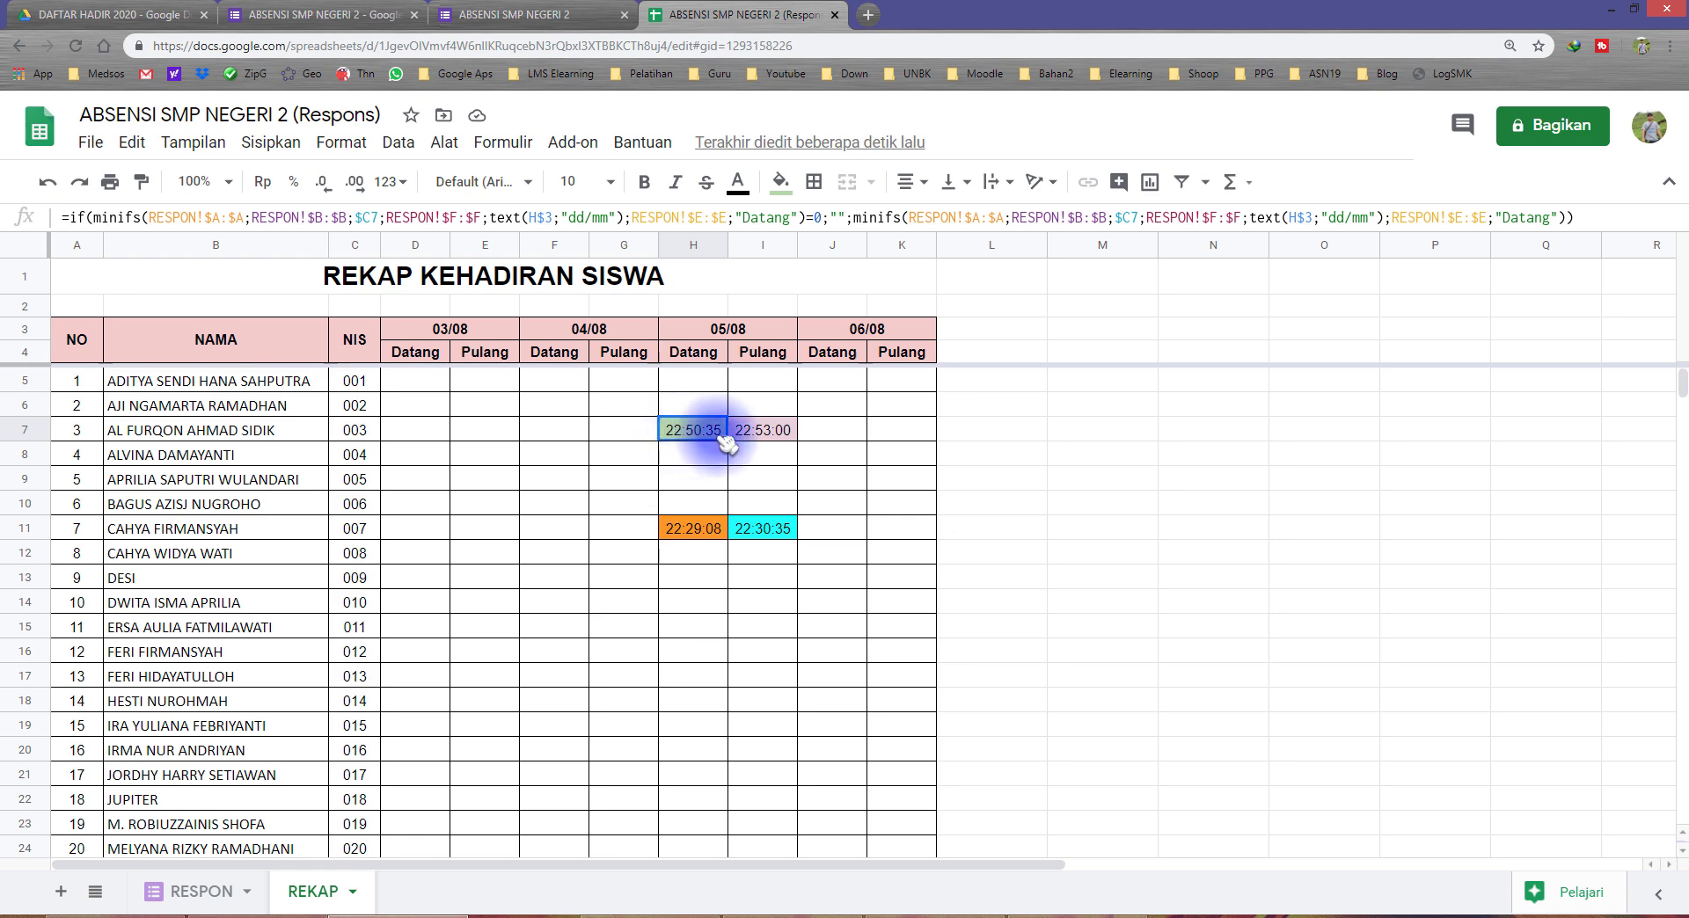
left_click(341, 142)
mouse_move(379, 238)
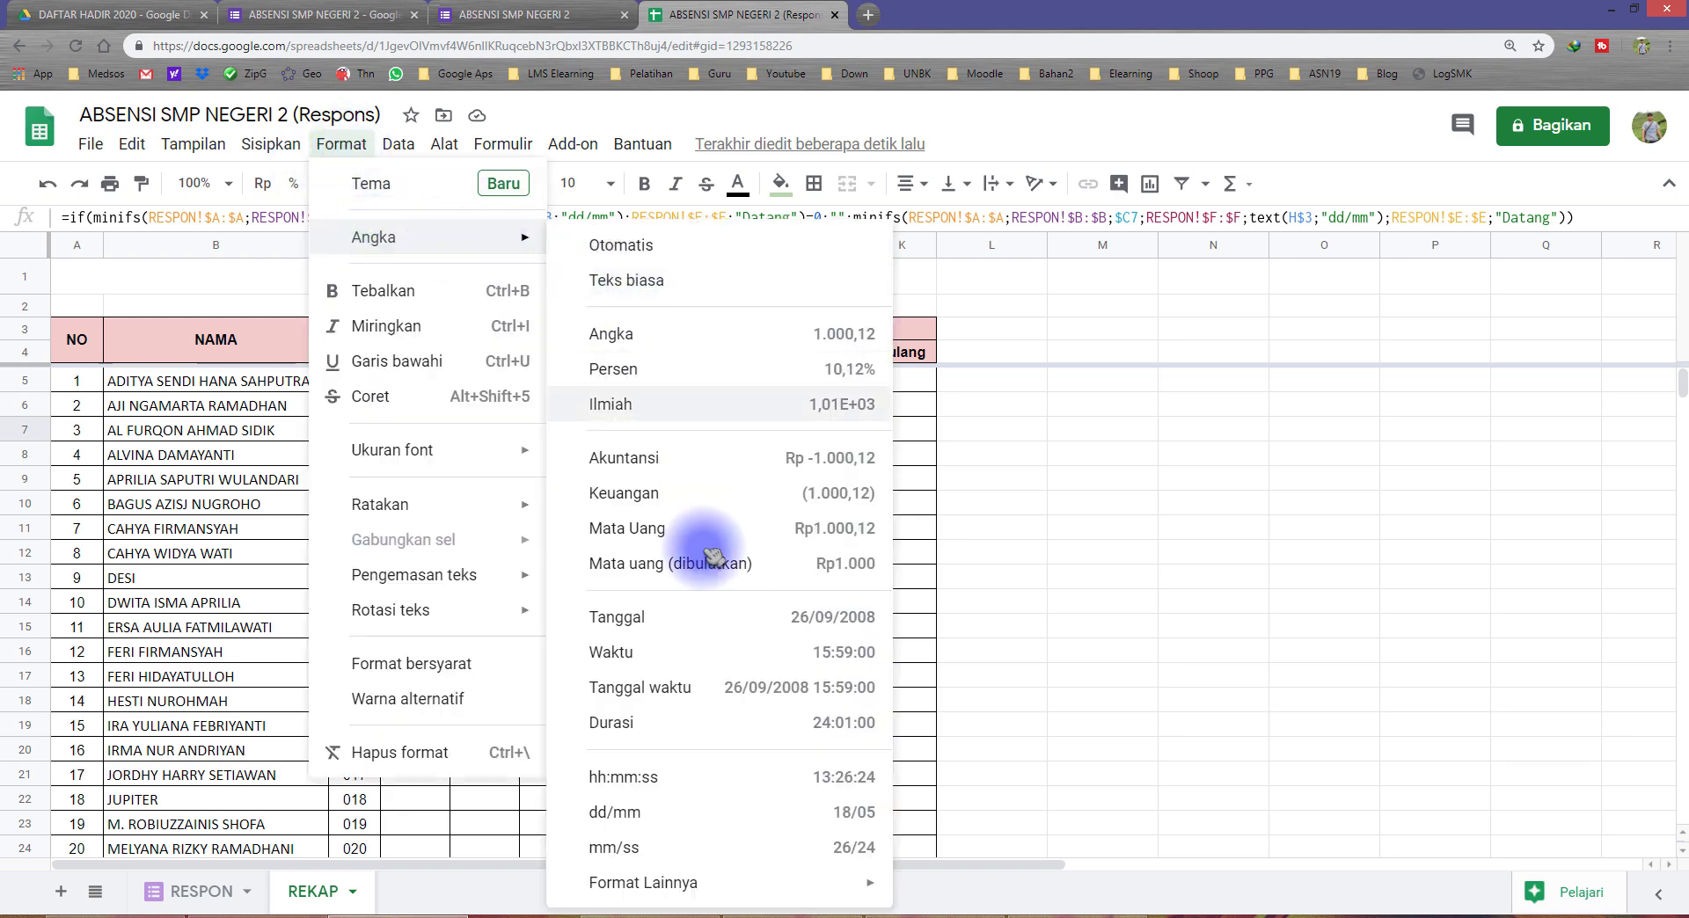
mouse_move(738, 884)
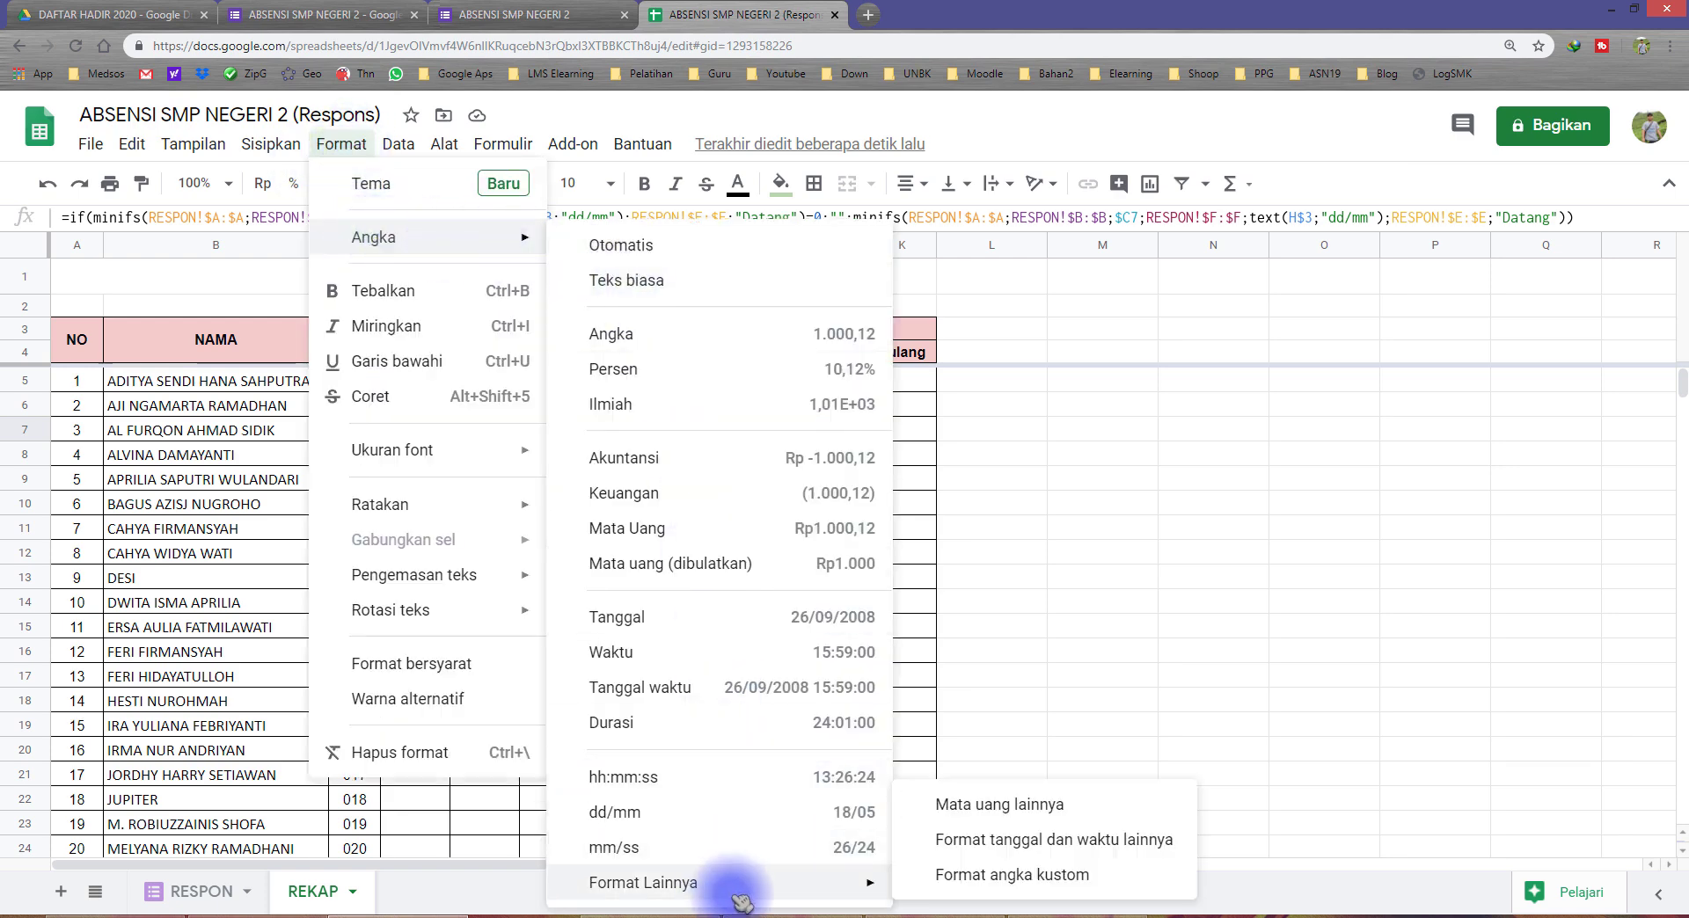
left_click(1020, 875)
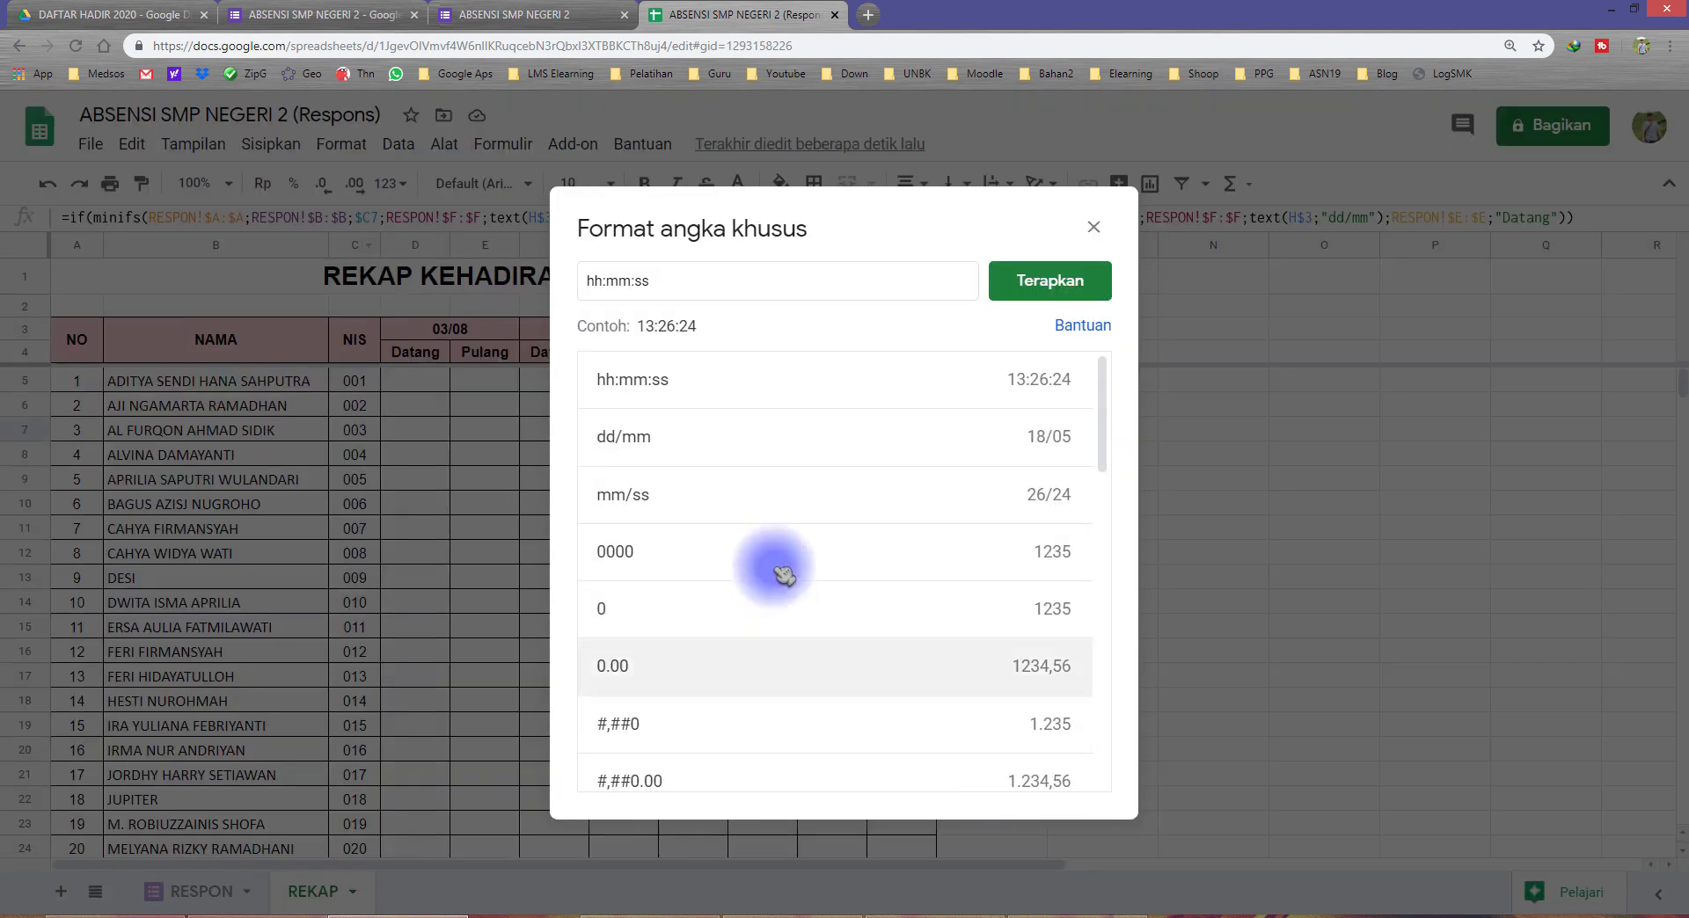
left_click(699, 286)
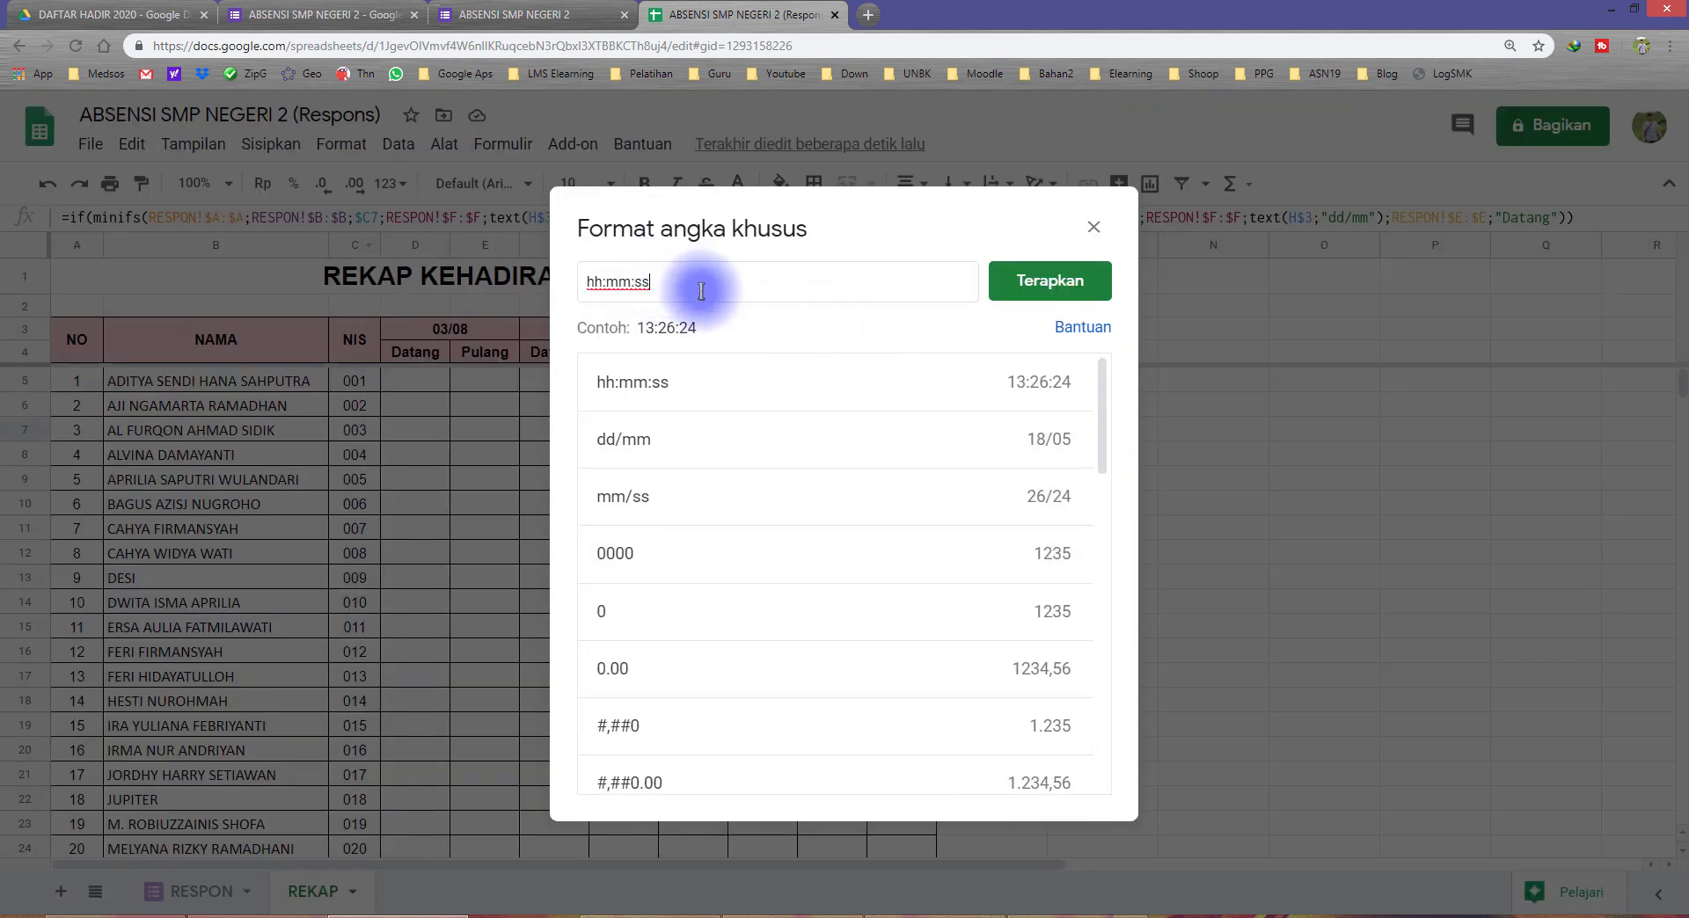
key("BackSpace")
key("BackSpace")
key("BackSpace")
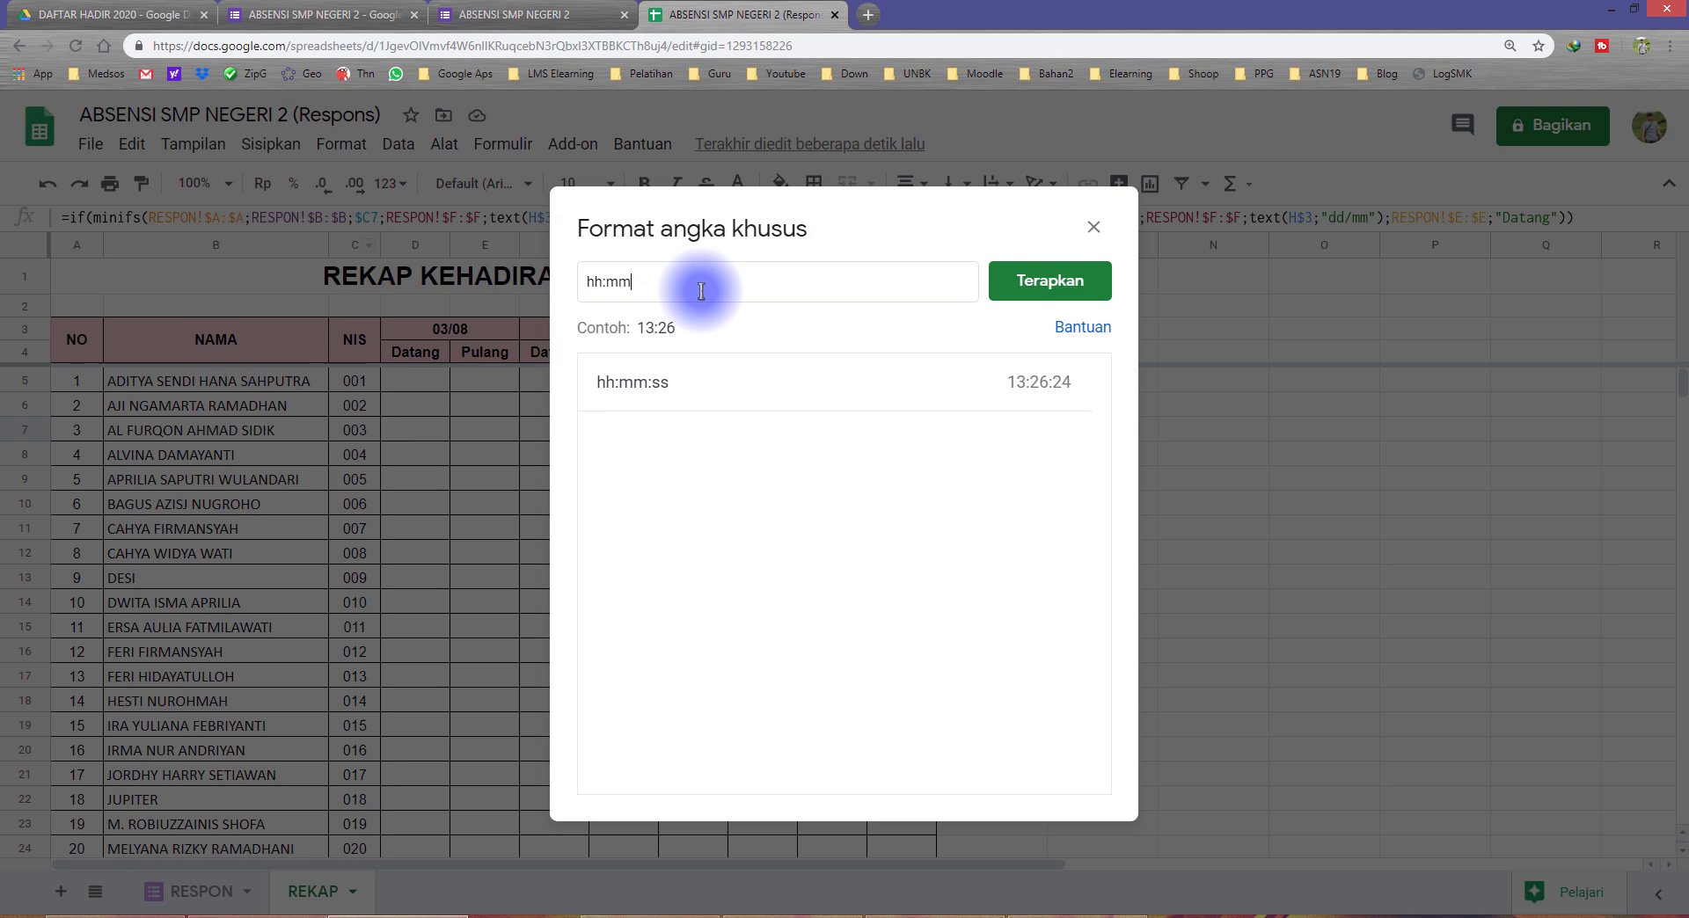
left_click(1020, 281)
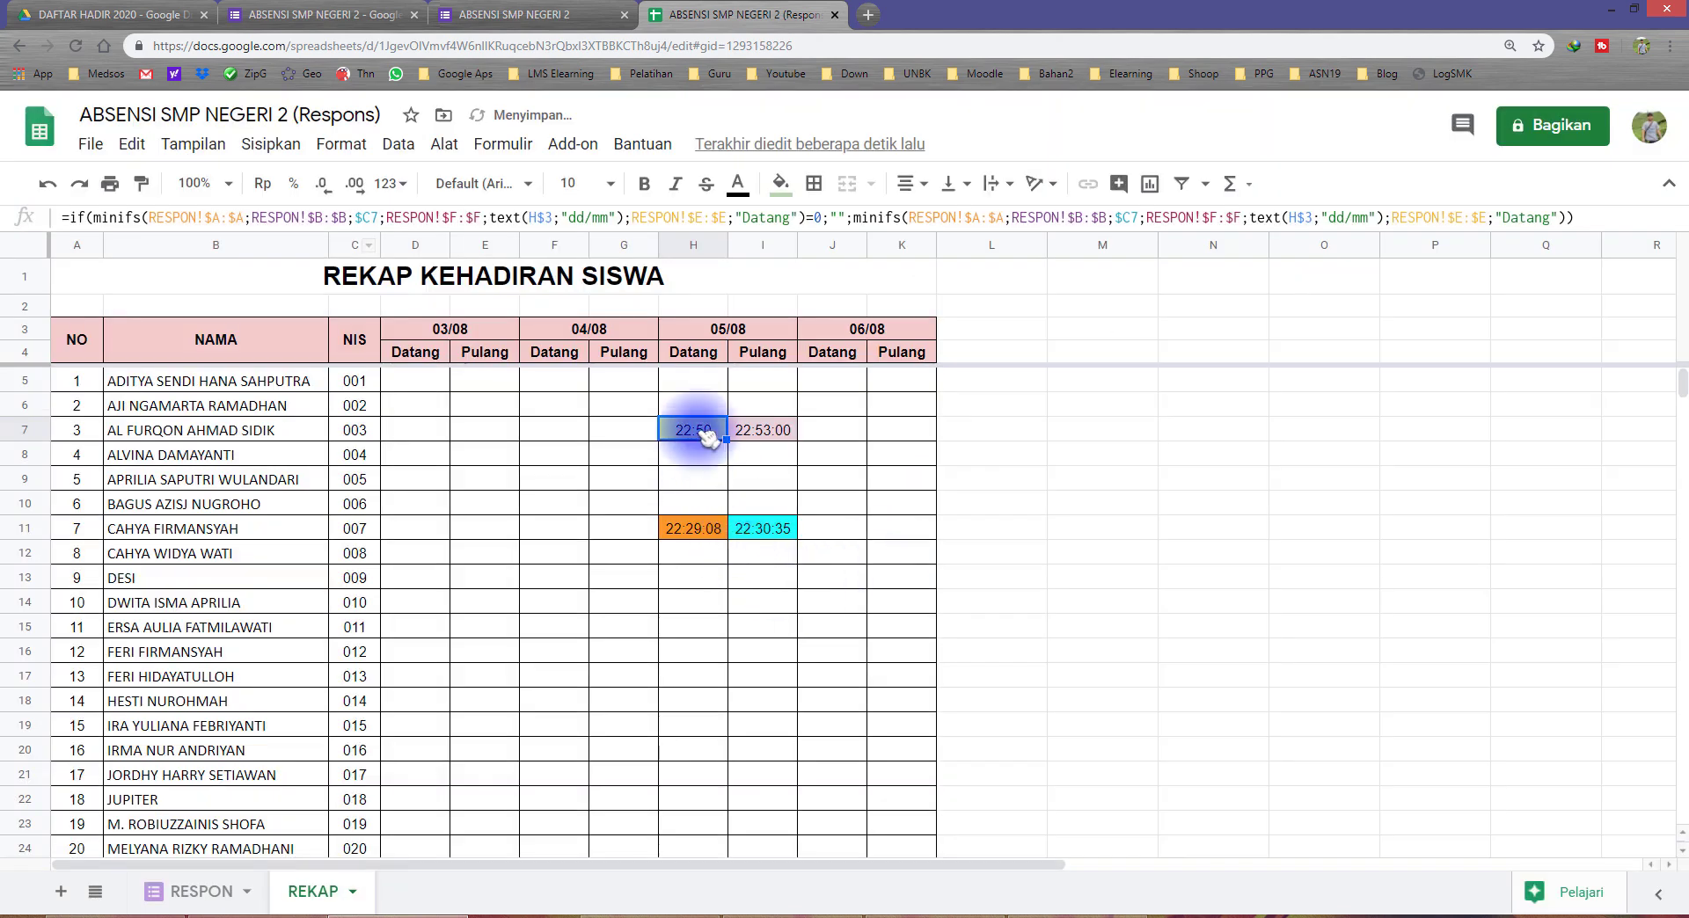